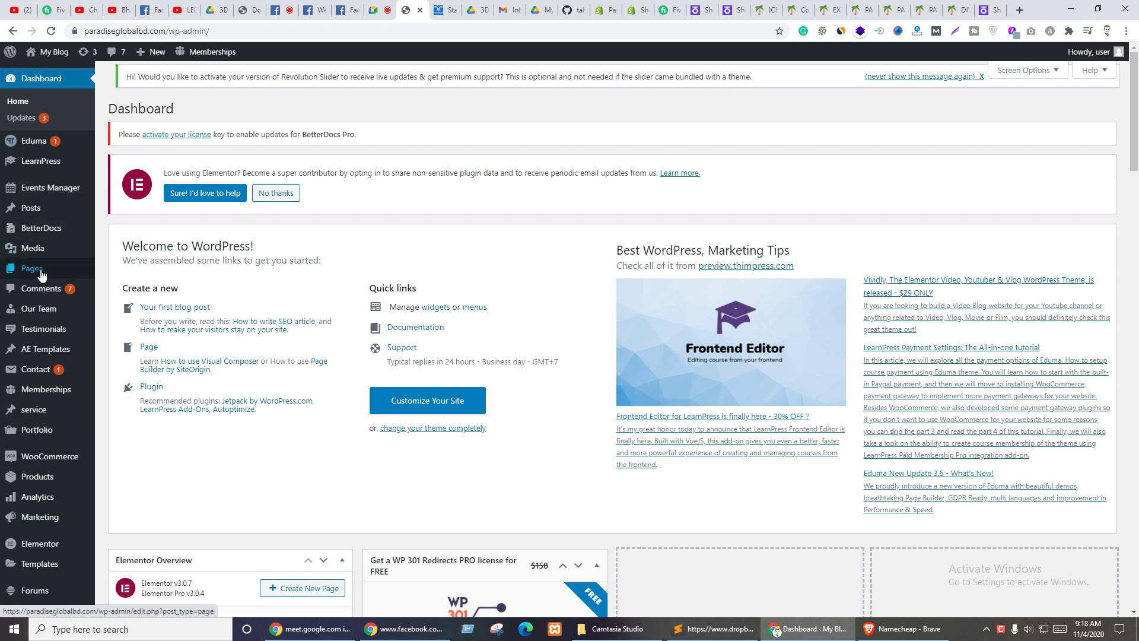
click(37, 271)
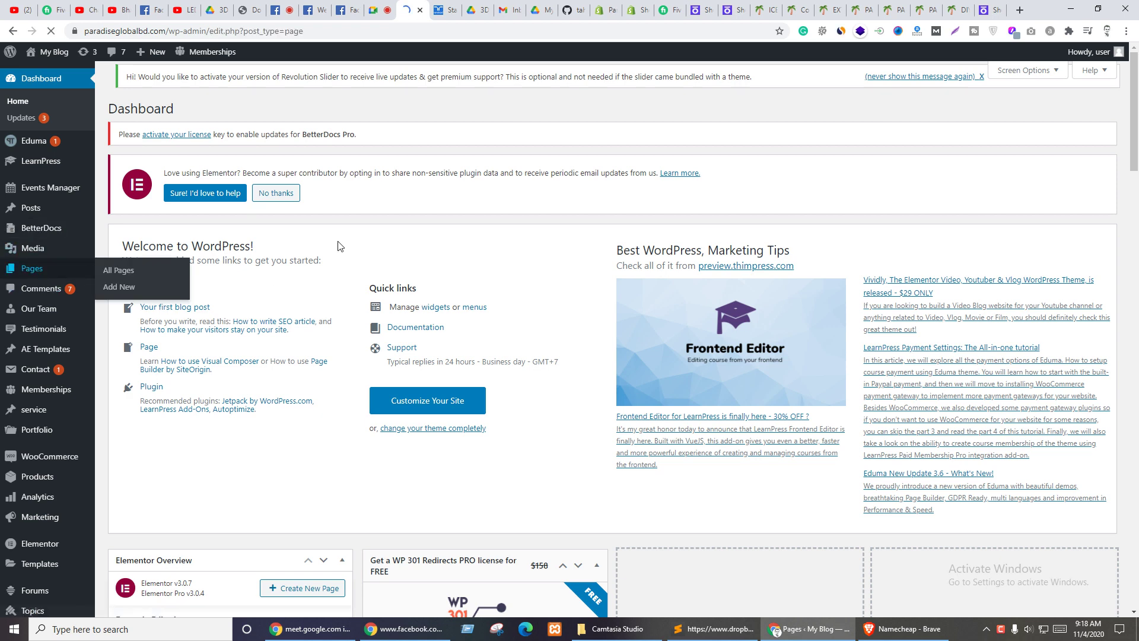
scroll(301, 386, down, 7)
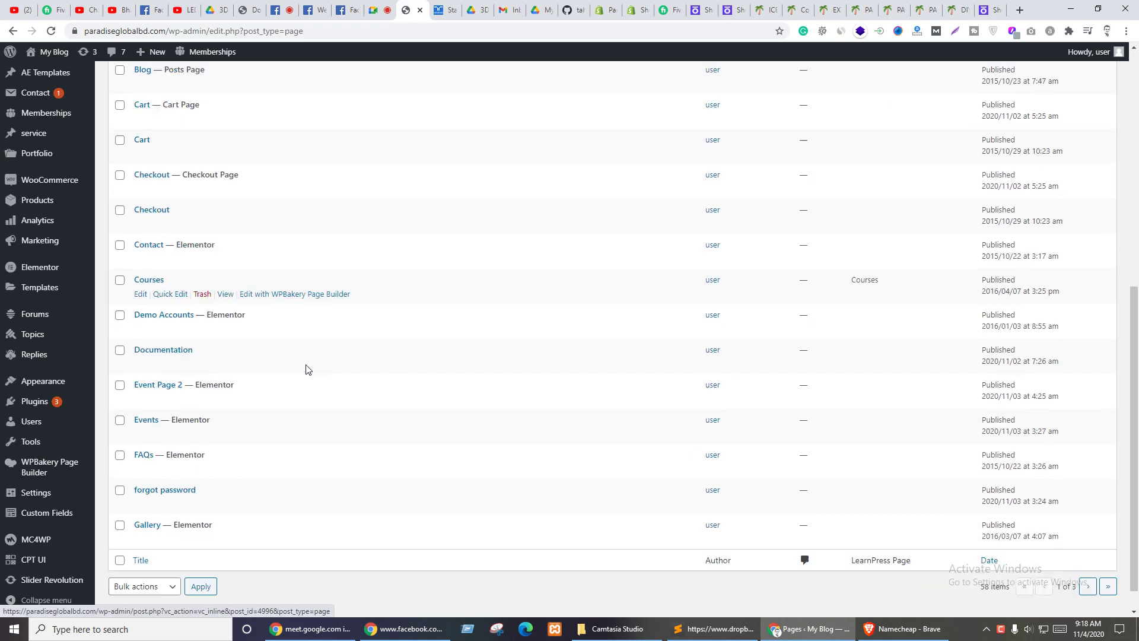
scroll(316, 371, up, 8)
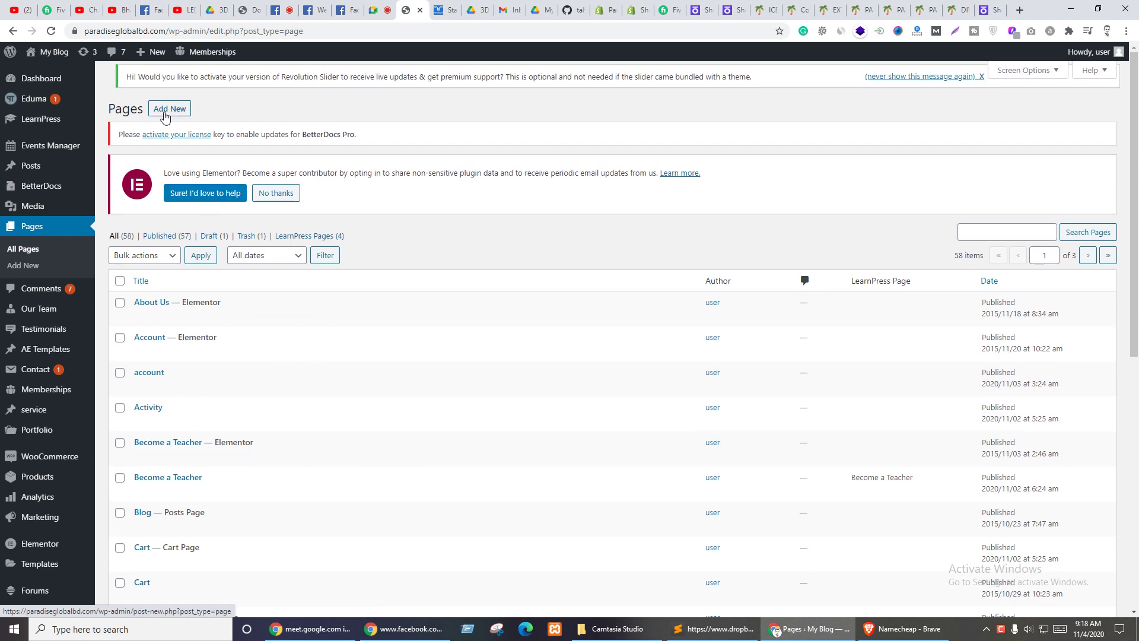
click(165, 113)
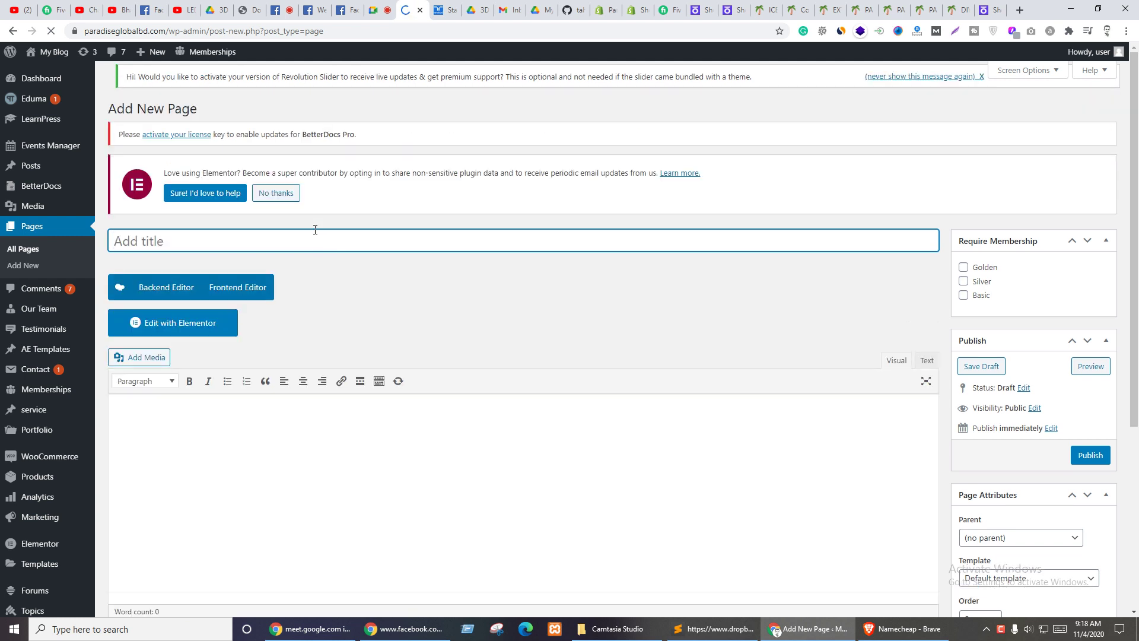
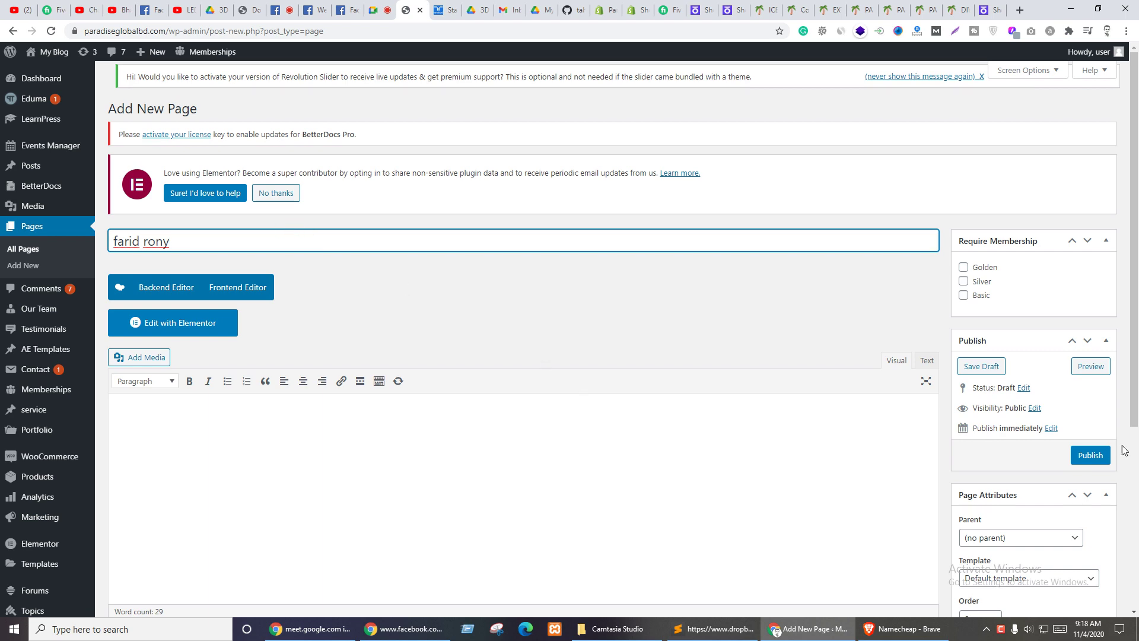
scroll(1060, 399, down, 4)
- Set the page template to Landing Page and publish the page
click(1028, 343)
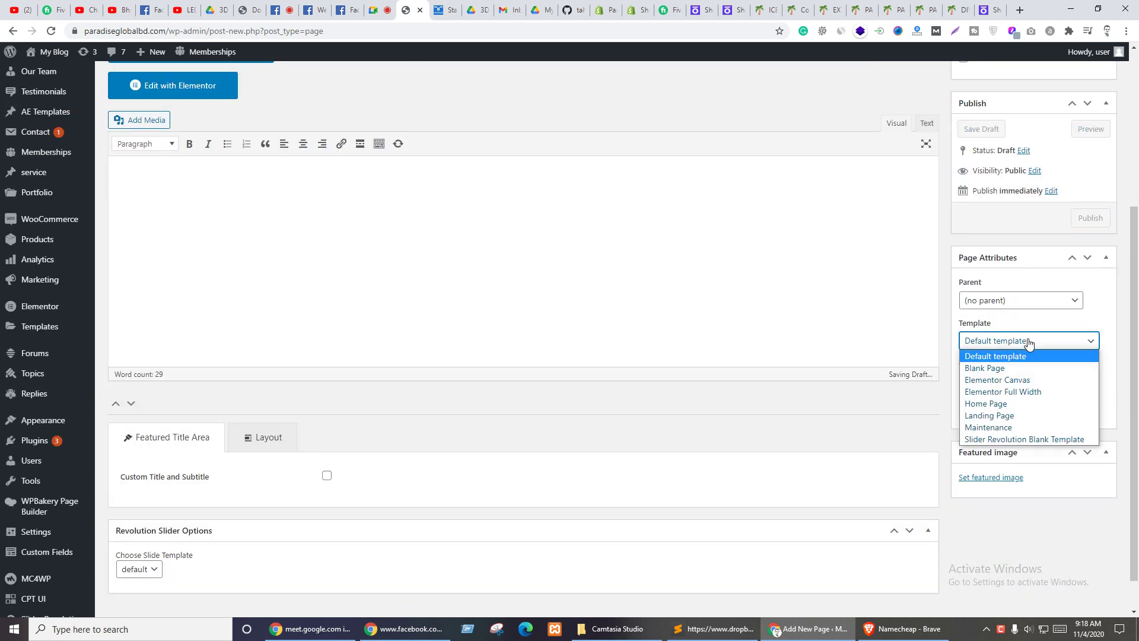
click(1013, 392)
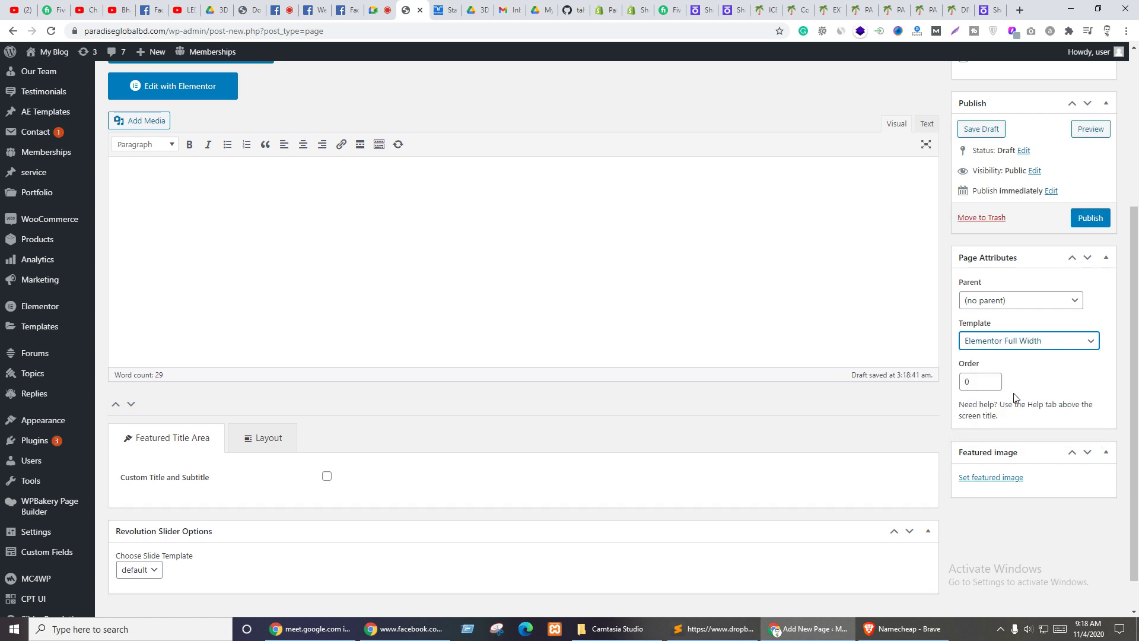
click(1027, 341)
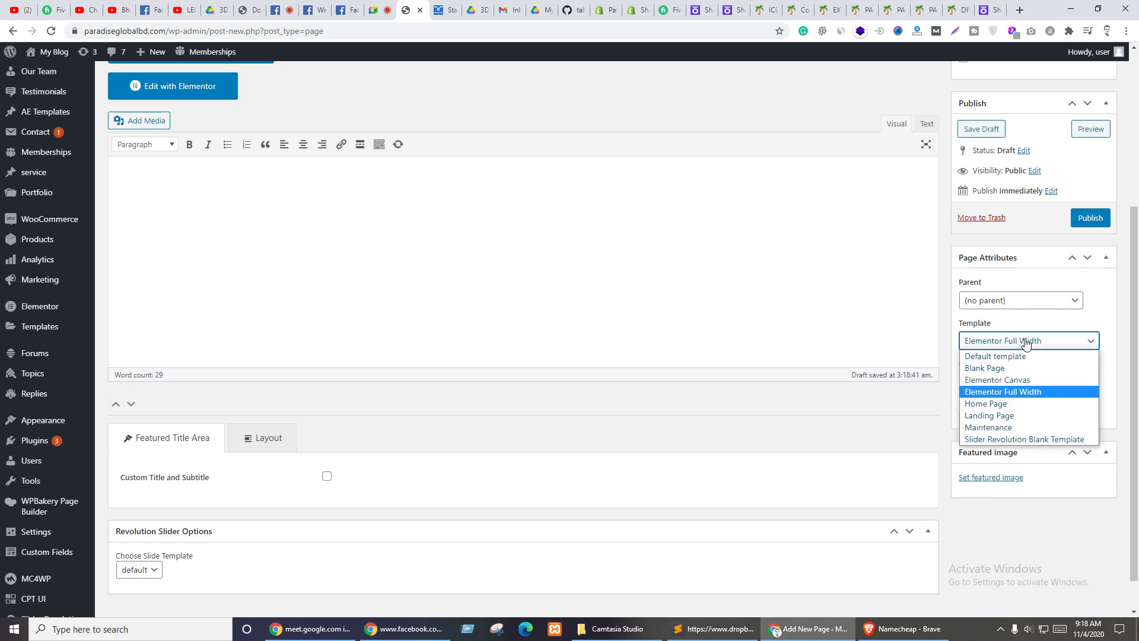
click(991, 417)
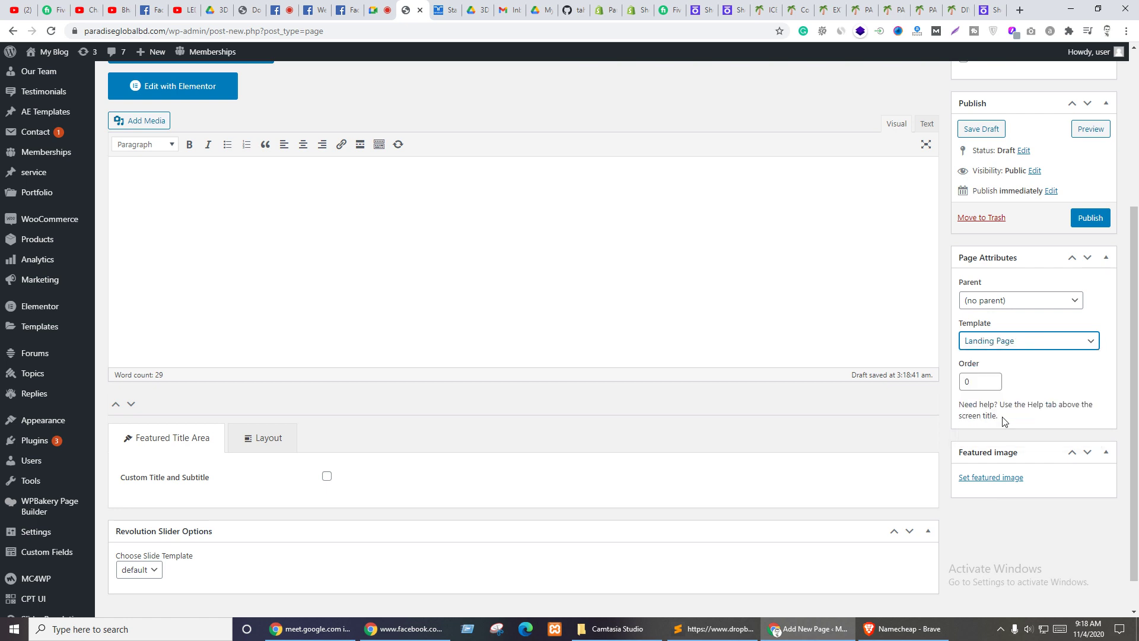
click(1063, 365)
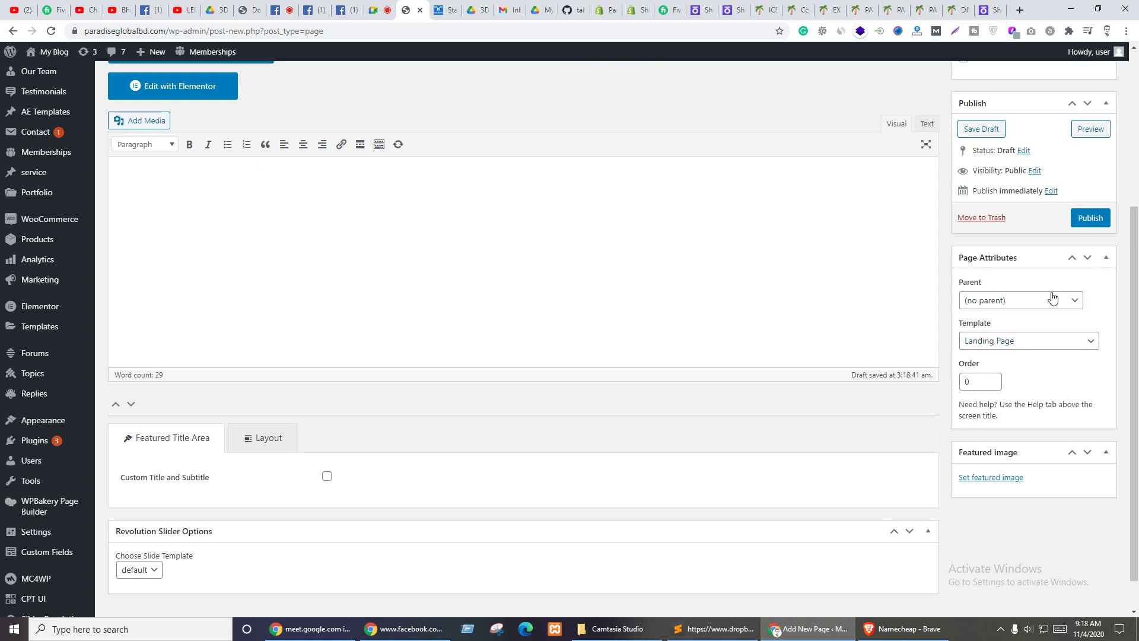
click(1090, 218)
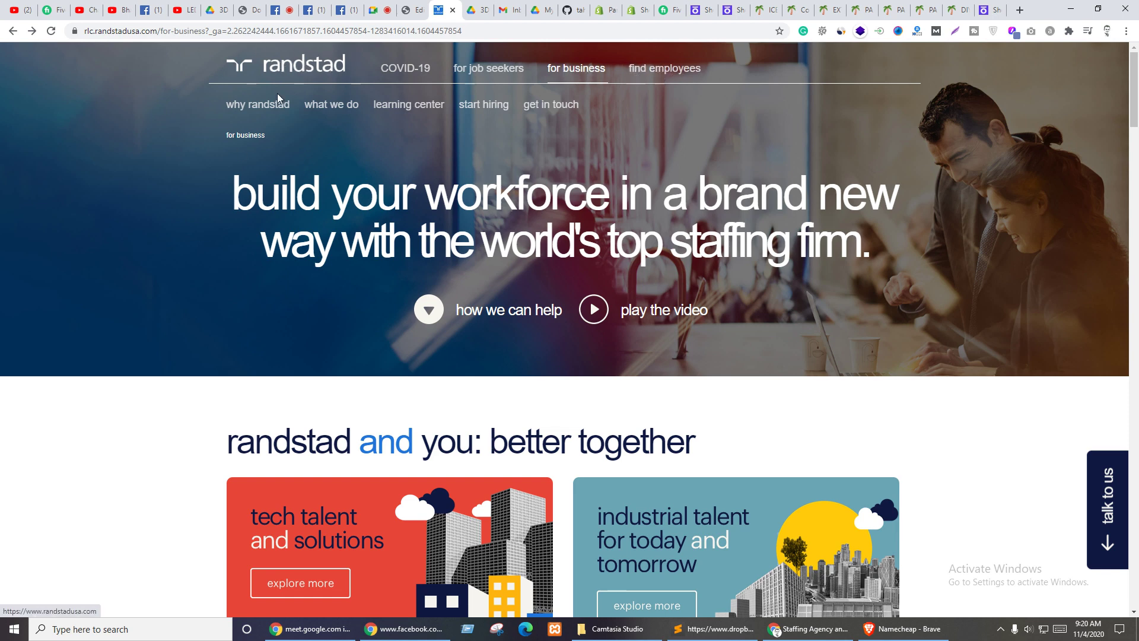
- Browse the Randstad for-business menus and footer, then return to the WordPress page editor
mouse_move(440, 109)
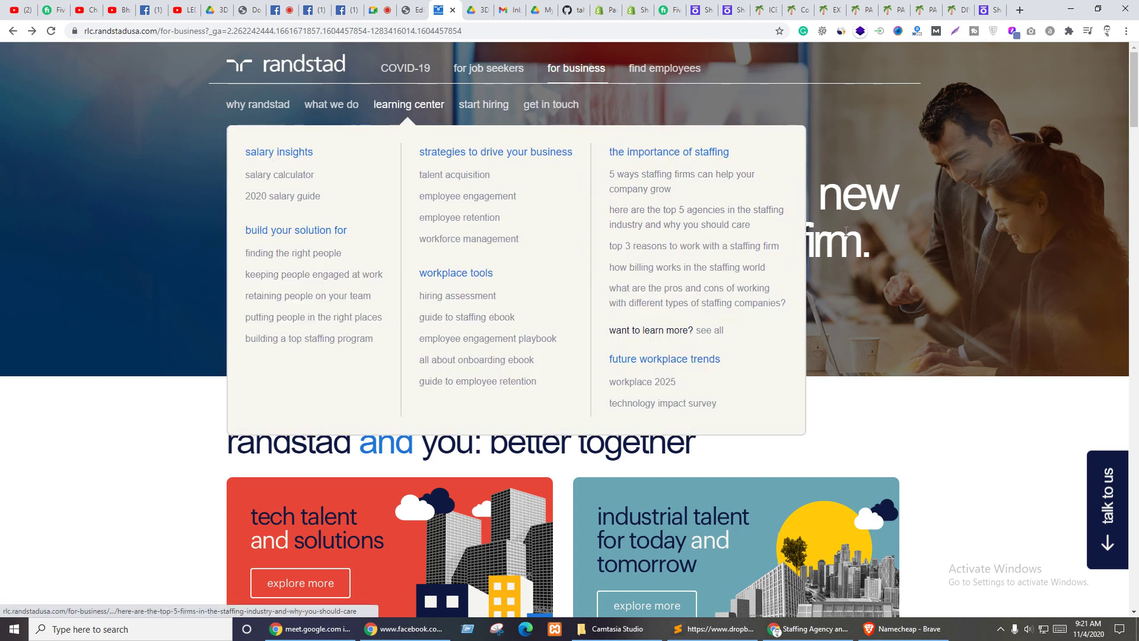
scroll(855, 234, down, 12)
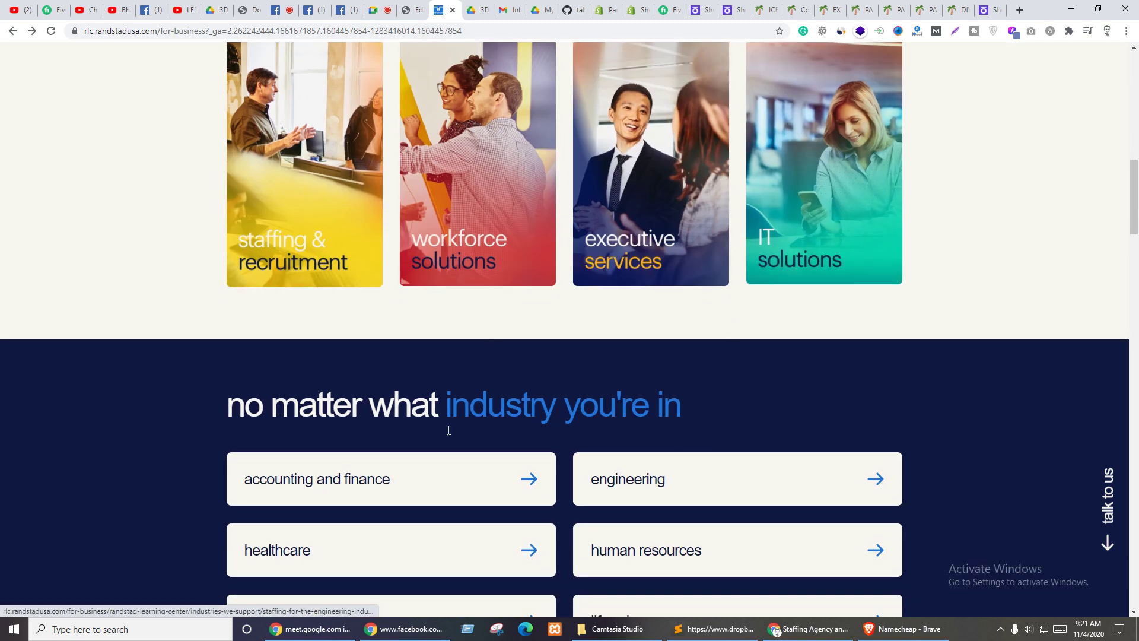
scroll(449, 430, down, 8)
scroll(553, 399, up, 20)
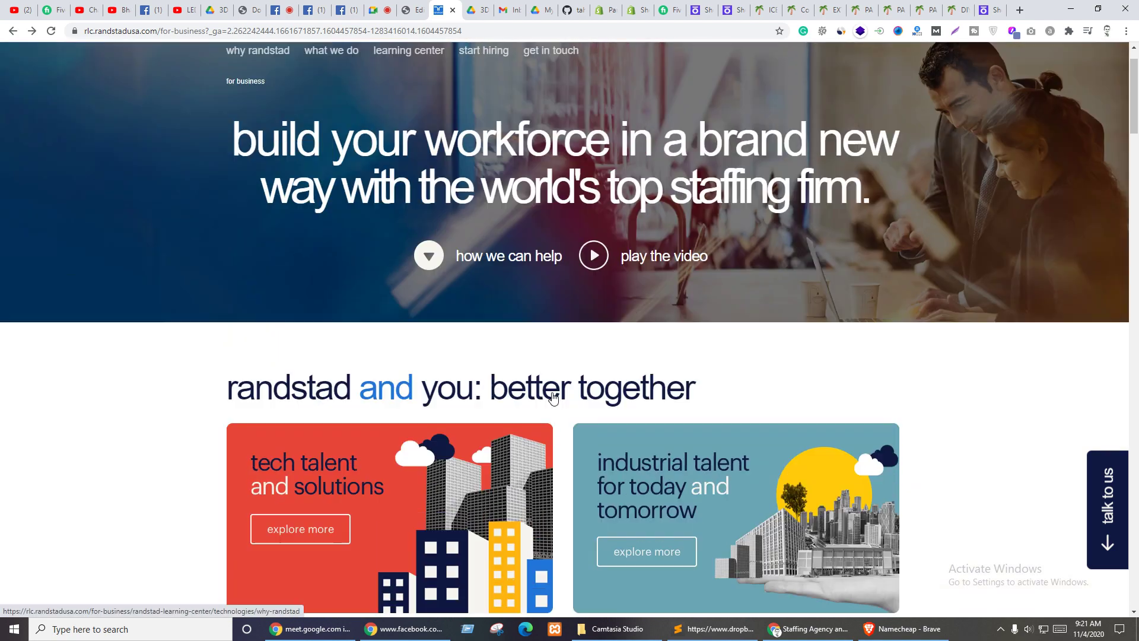
scroll(554, 398, up, 1)
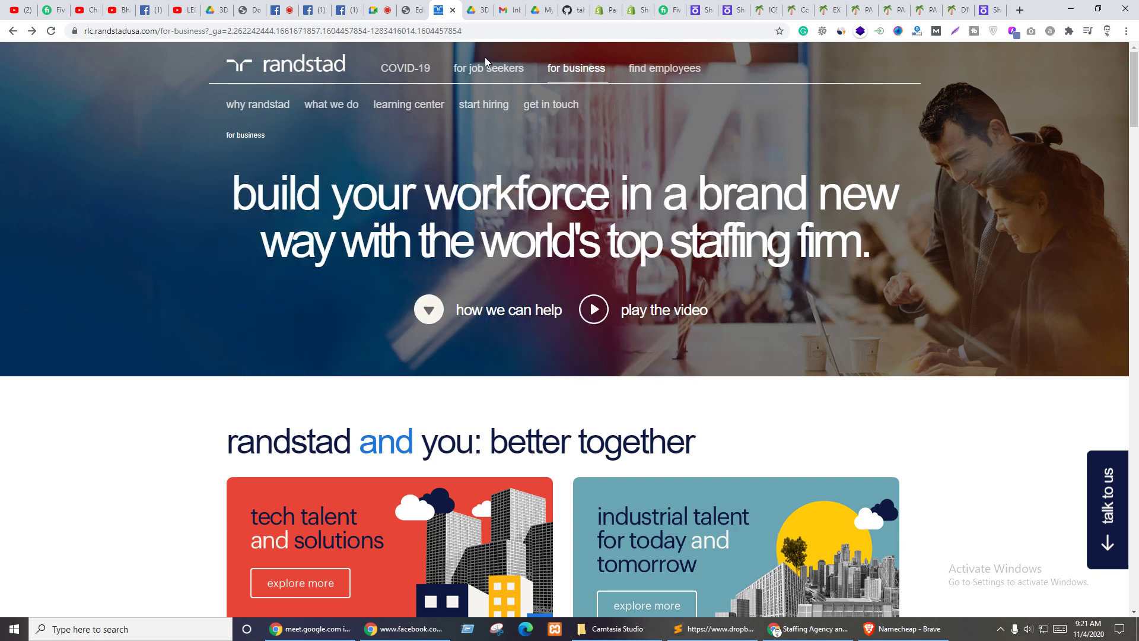
mouse_move(331, 104)
scroll(1030, 295, down, 20)
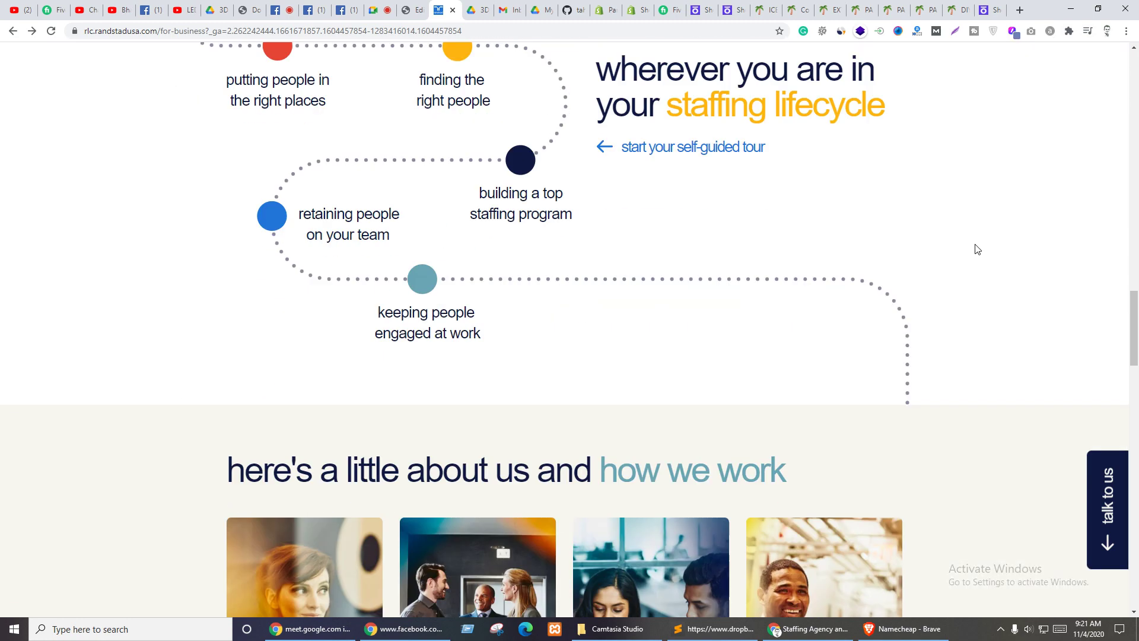
scroll(977, 244, down, 15)
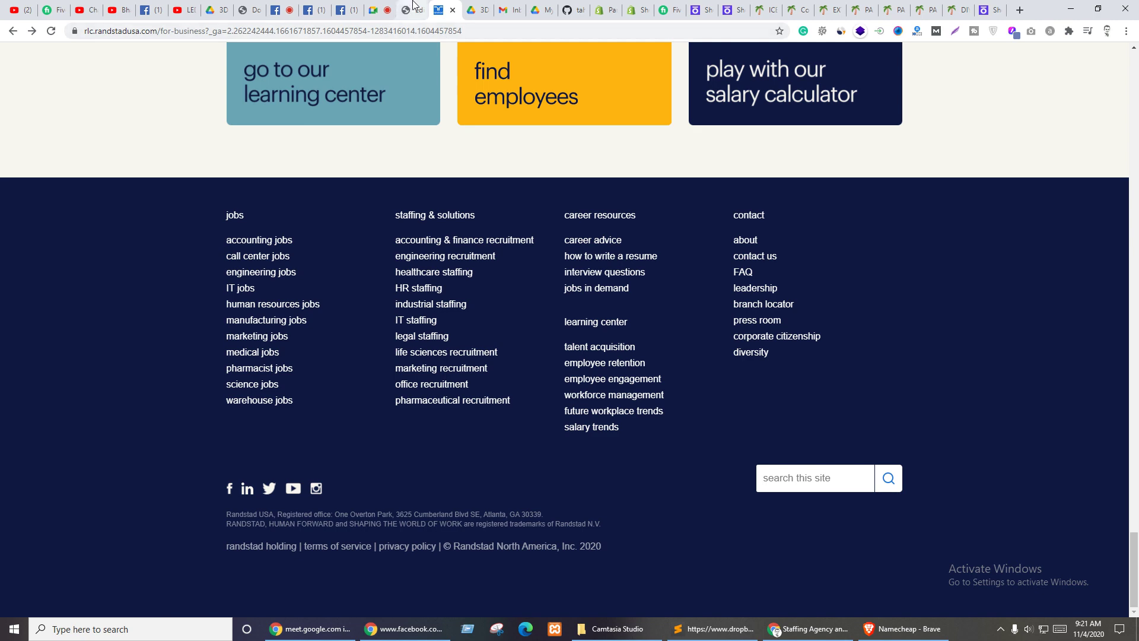
click(414, 7)
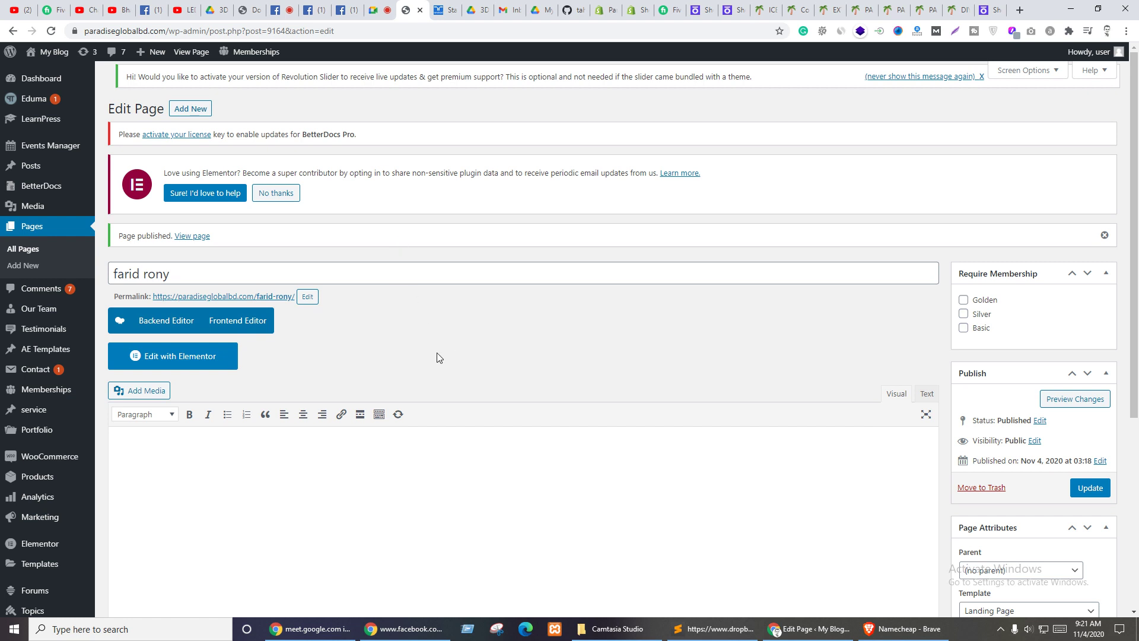
- Open Plugins > Add New in a new browser tab and switch to it
mouse_move(3, 476)
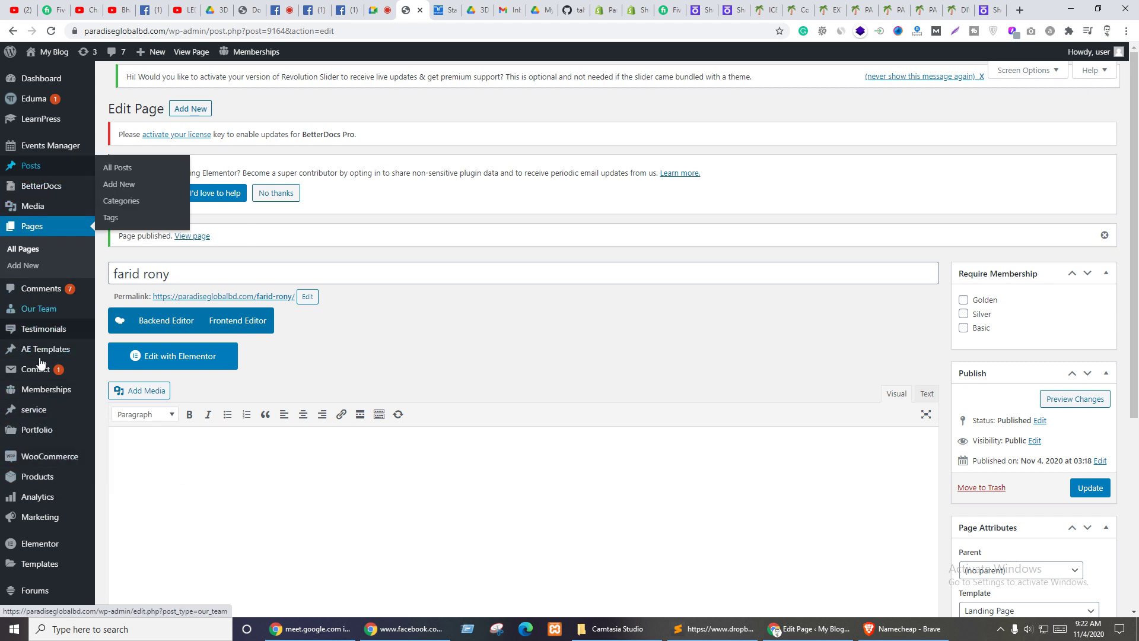
scroll(27, 439, down, 2)
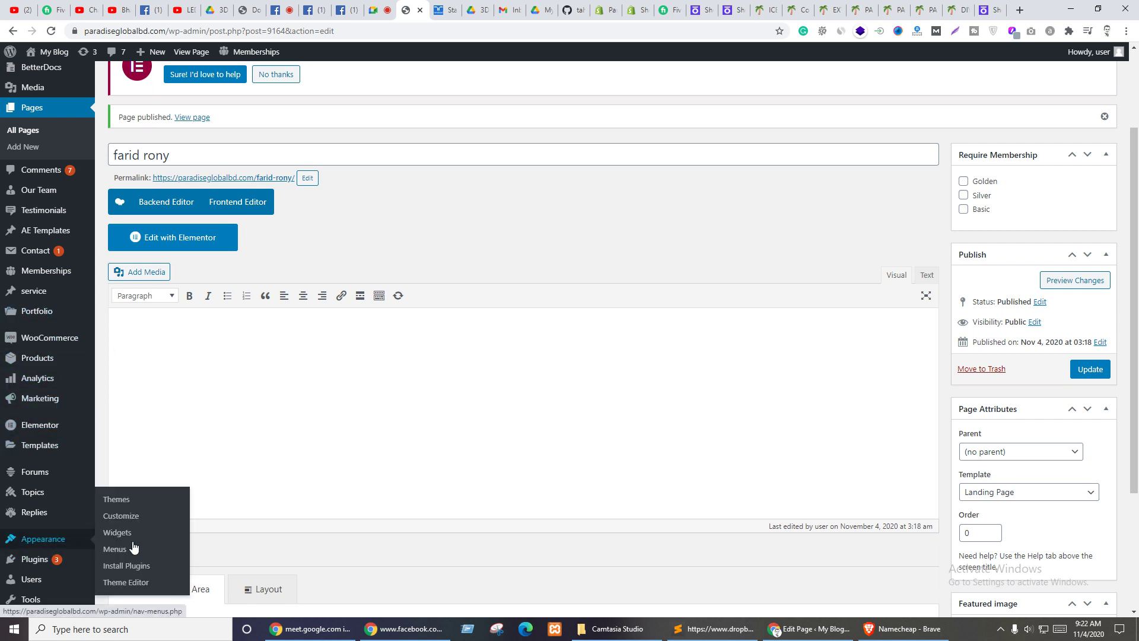
scroll(7, 473, down, 1)
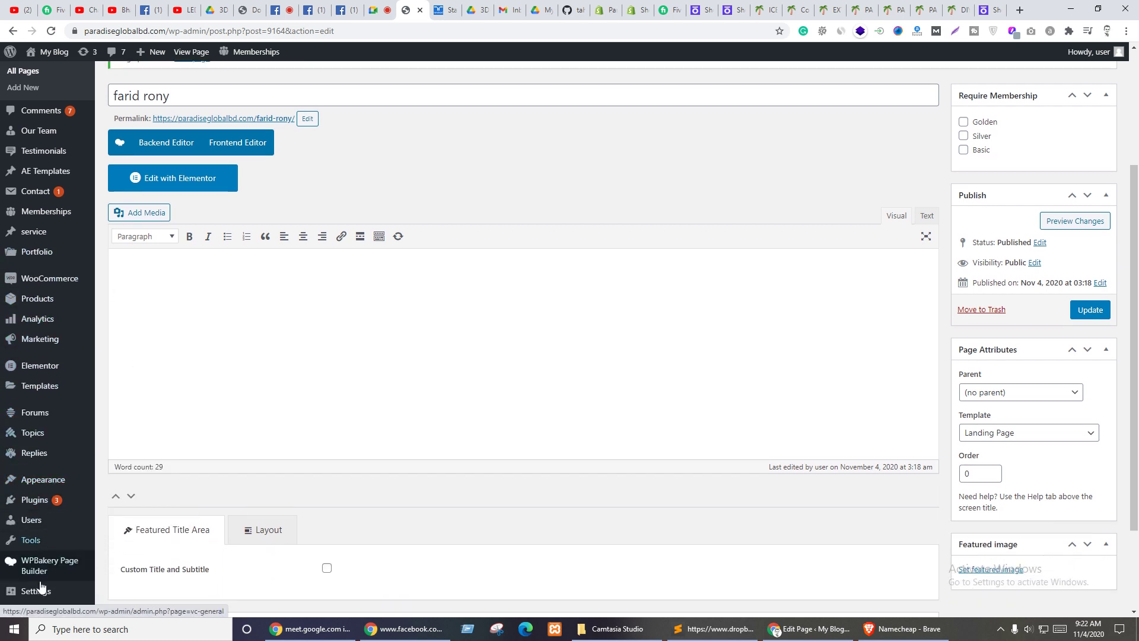
mouse_move(24, 539)
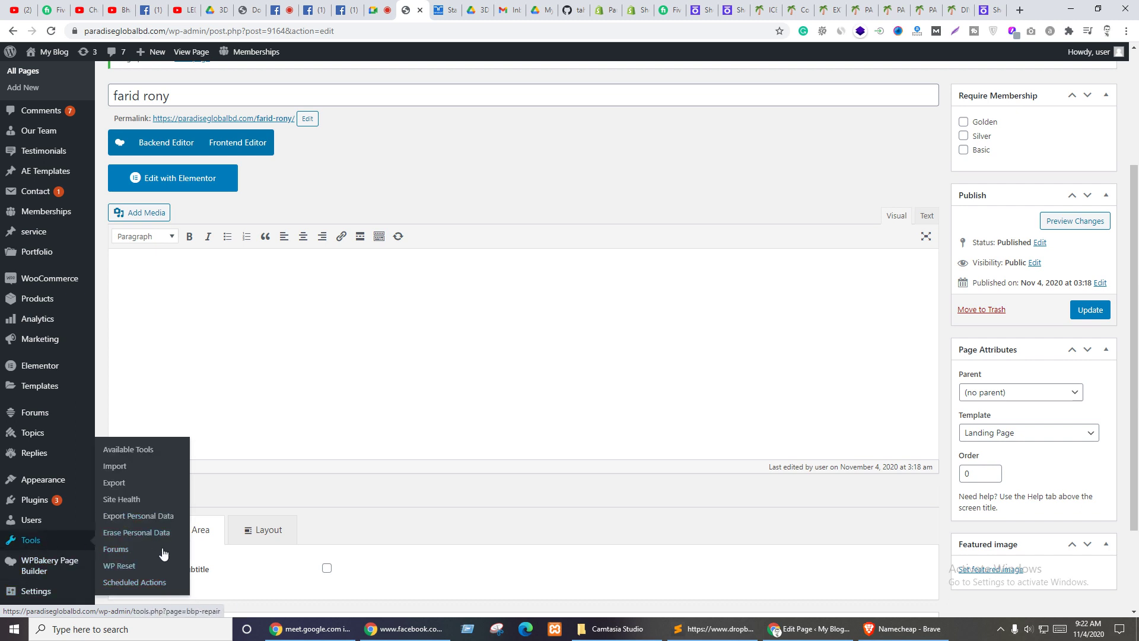
scroll(6, 418, down, 2)
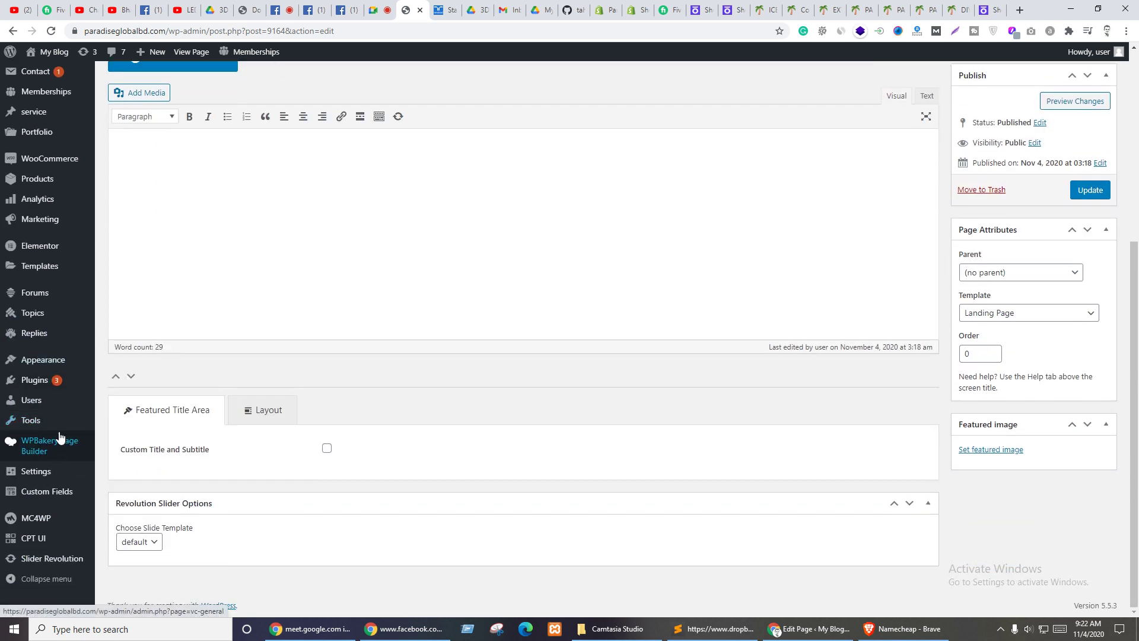
mouse_move(35, 380)
middle_click(125, 398)
key(ctrl+Tab)
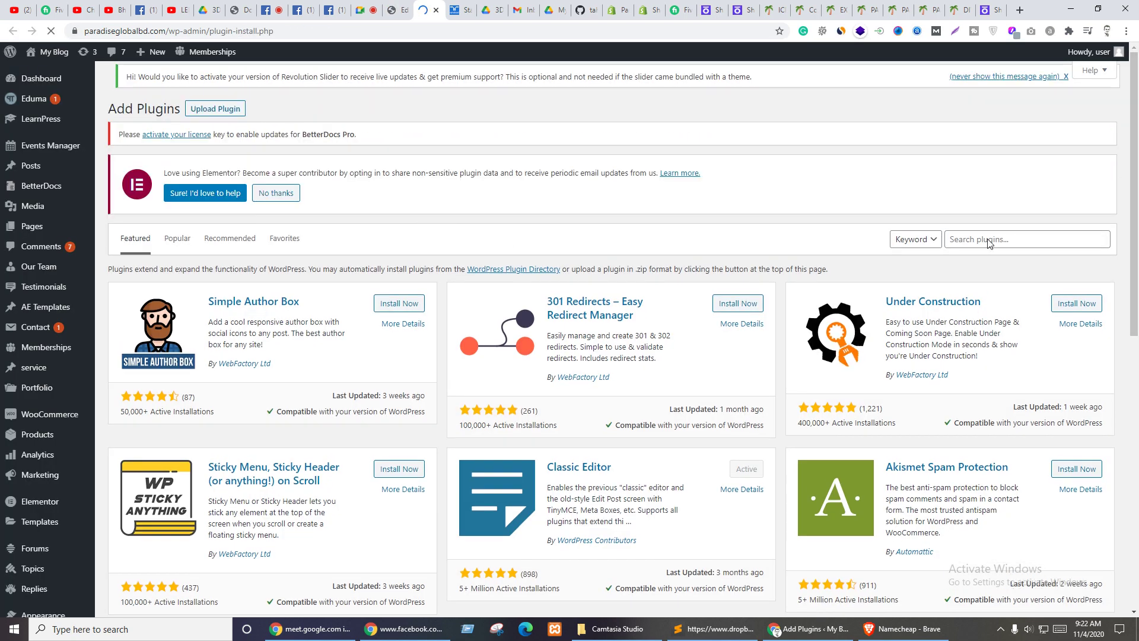
- Search plugins for 'elementor' and install Elementor – Header, Footer & Blocks Template
click(981, 239)
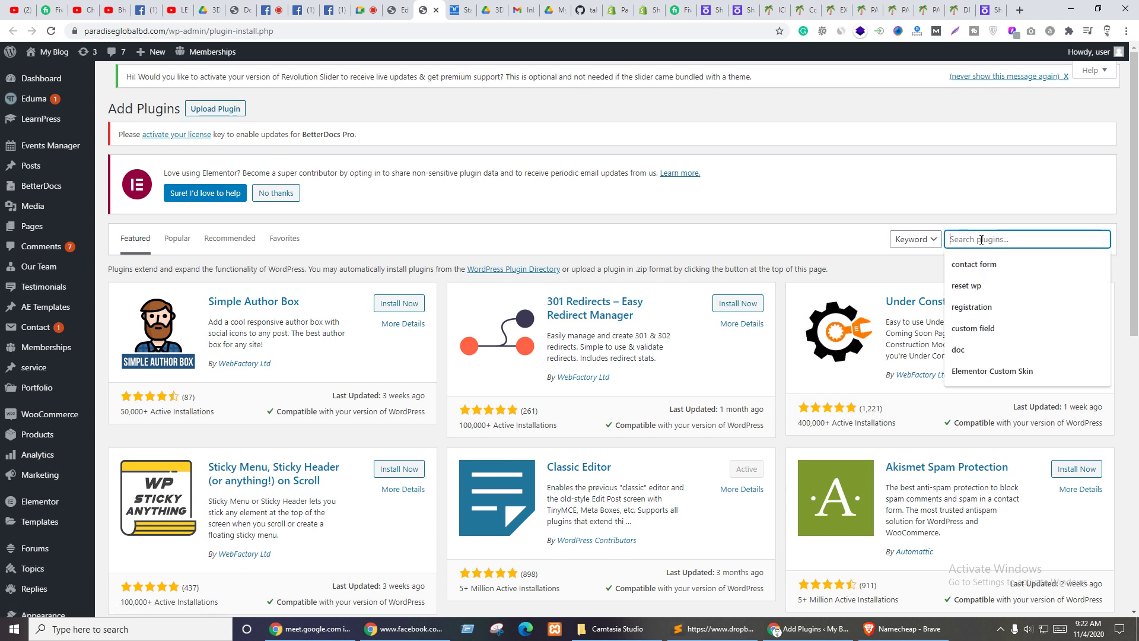
text(elementor header)
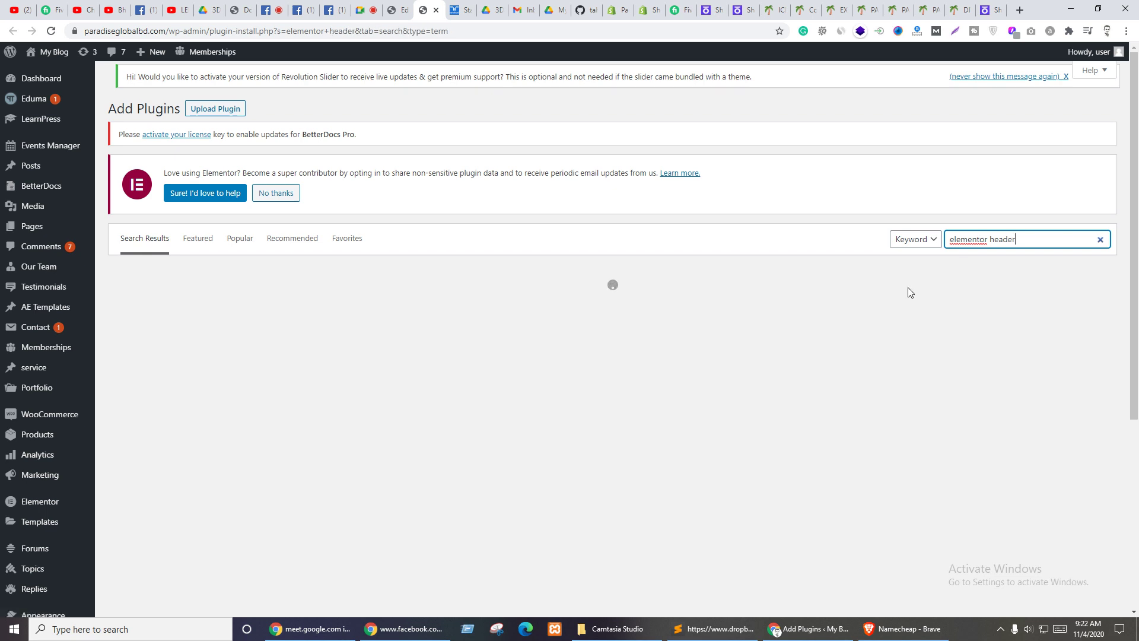
click(782, 217)
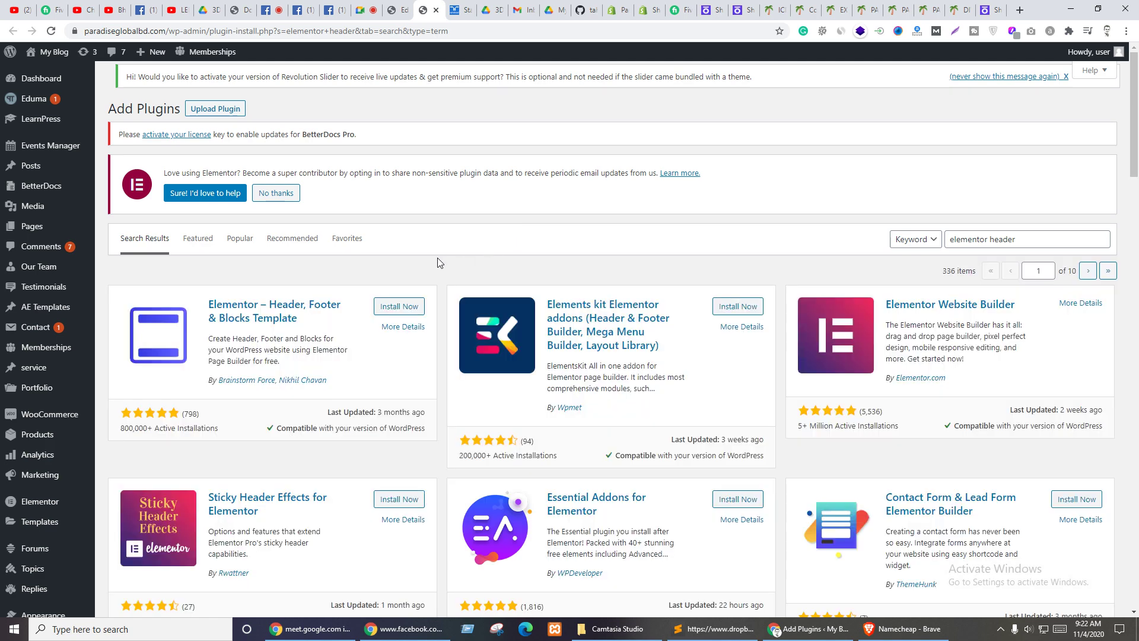
click(401, 308)
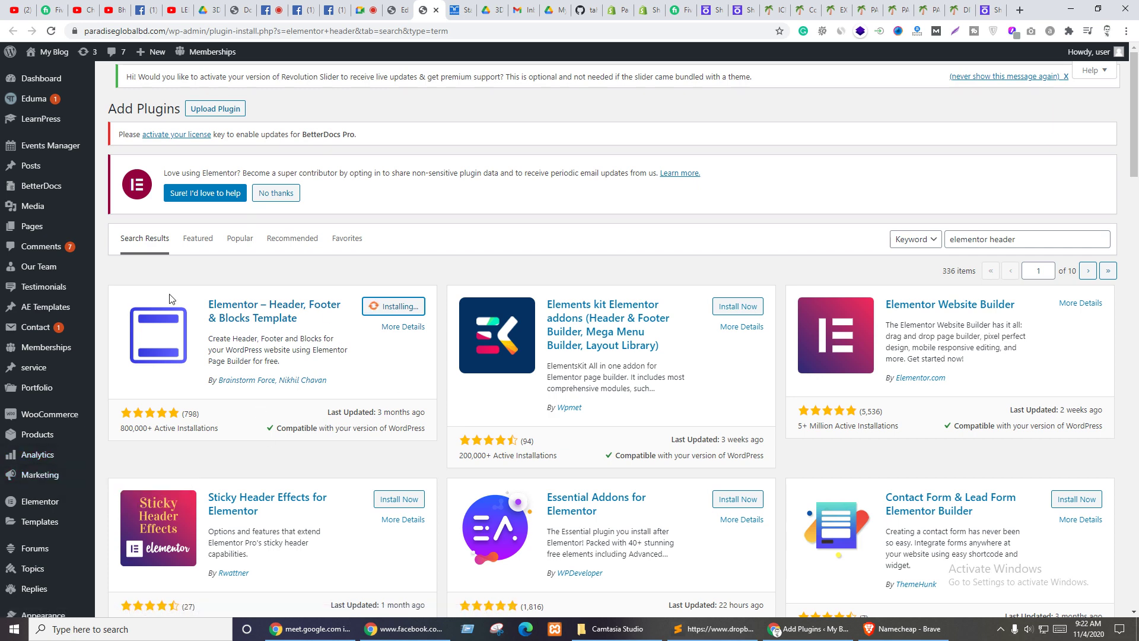
- Dismiss the new template dialog and show the Elementor My Templates list
scroll(12, 327, down, 3)
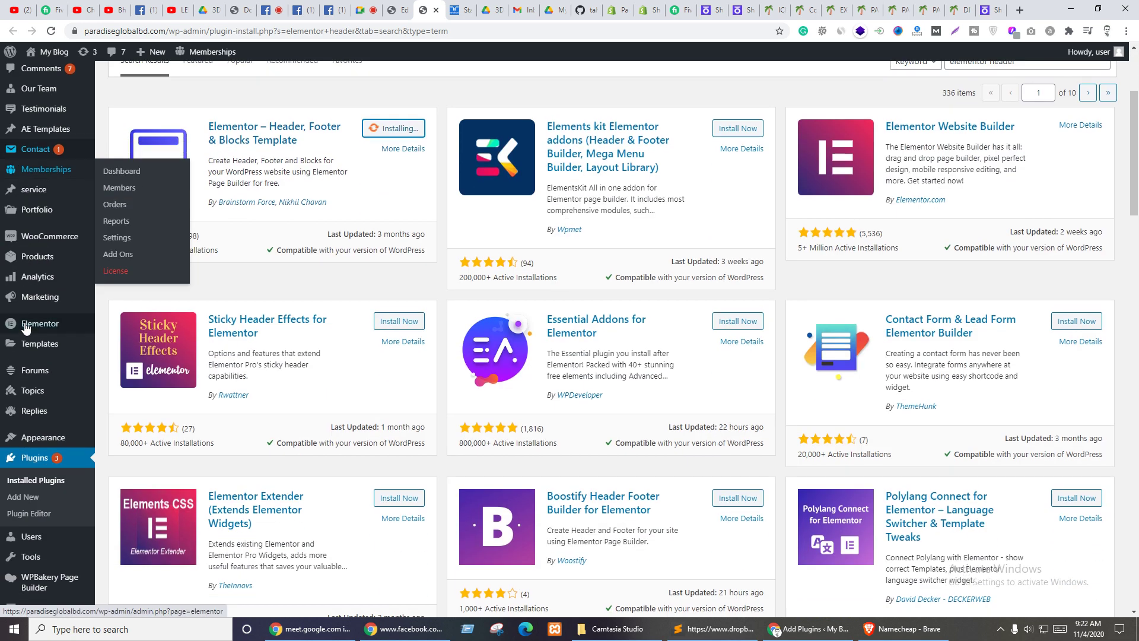
mouse_move(72, 344)
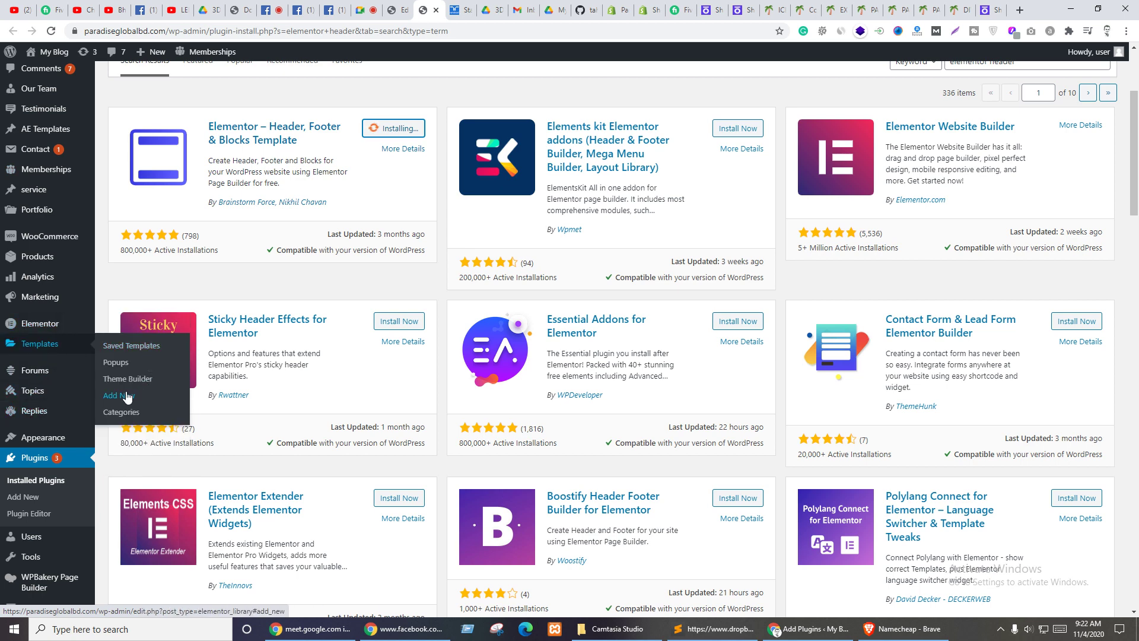
scroll(474, 98, up, 3)
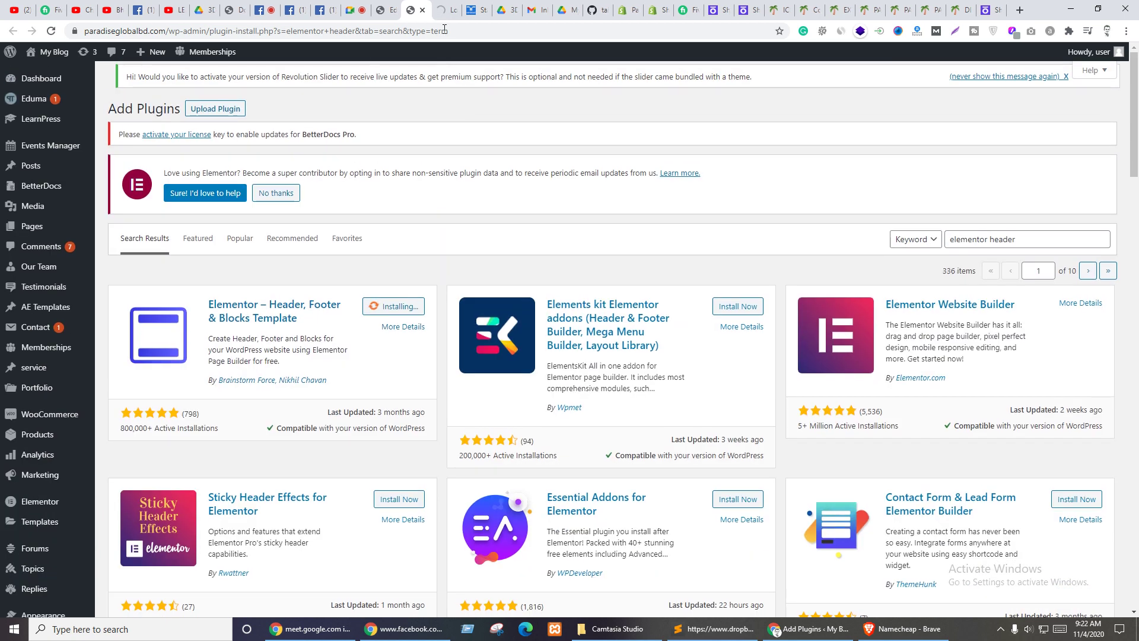
click(442, 7)
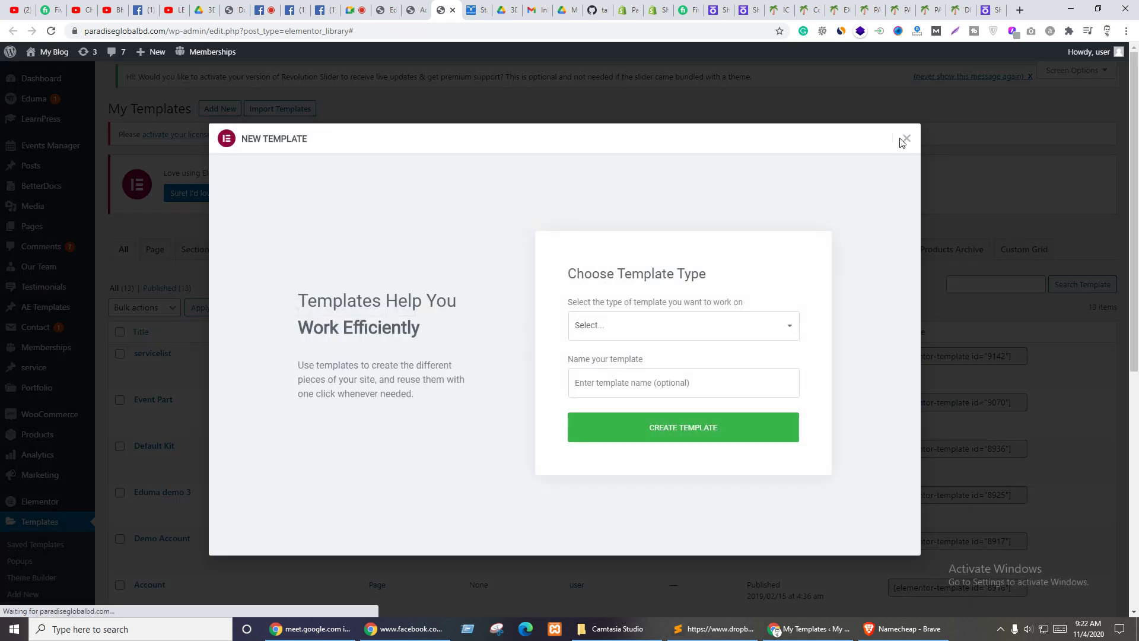
click(906, 138)
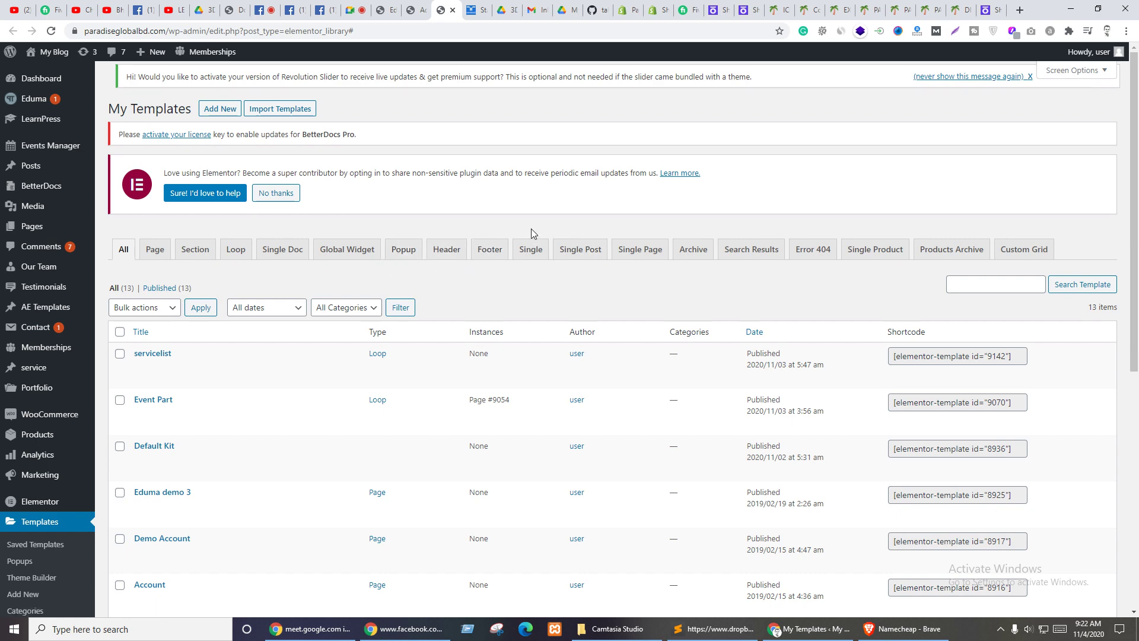
click(416, 10)
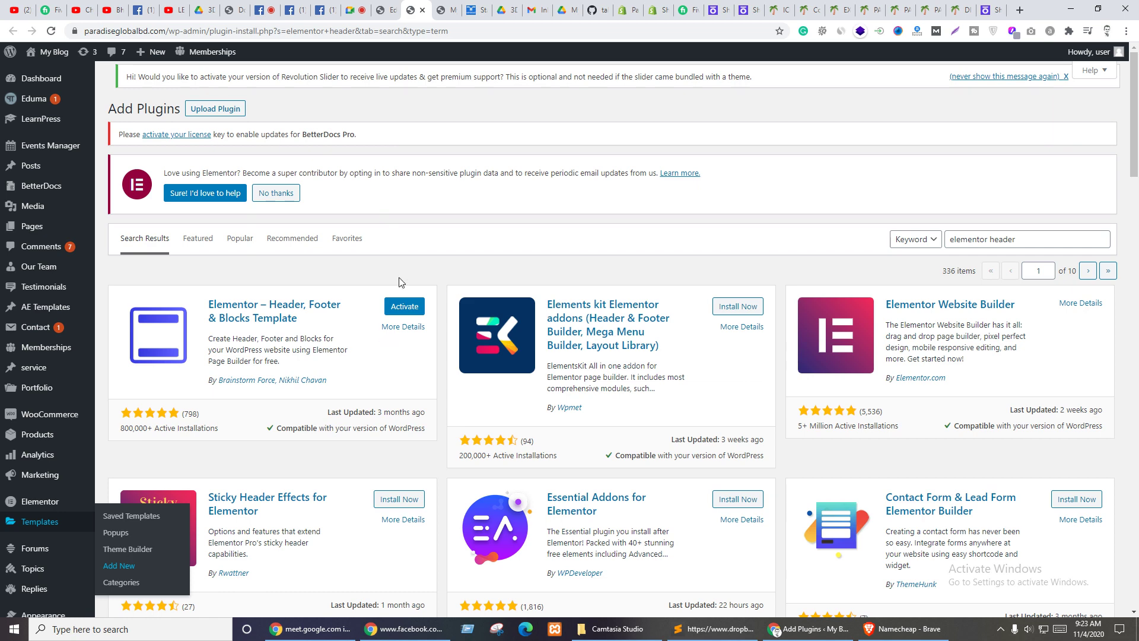
key(ctrl+Tab)
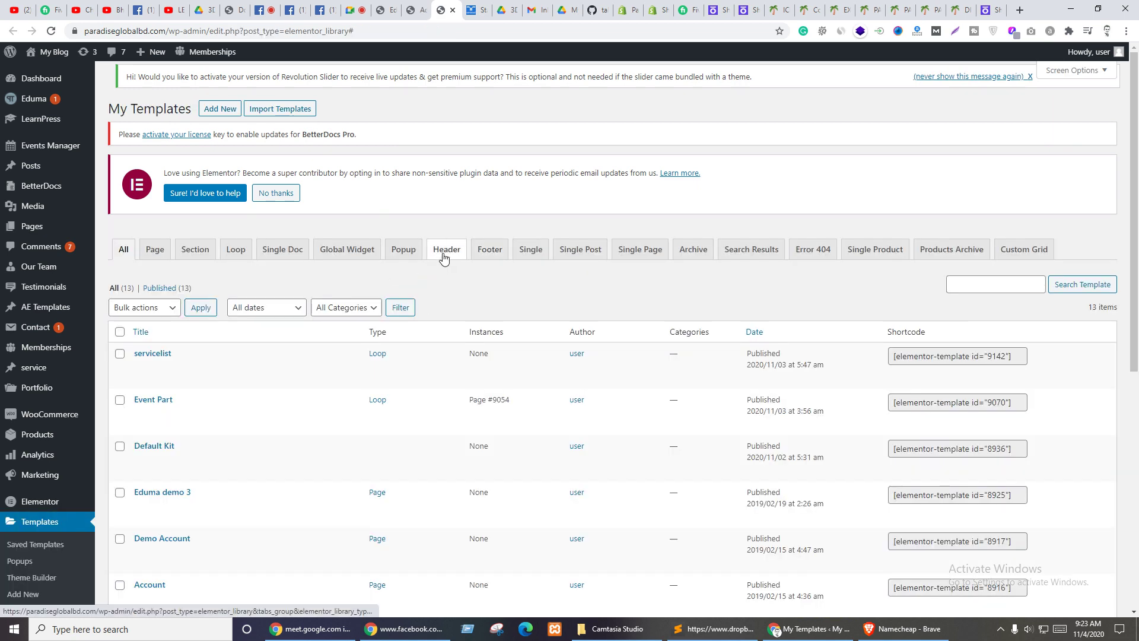
- Start a new template of type Header from the Header templates list
click(448, 253)
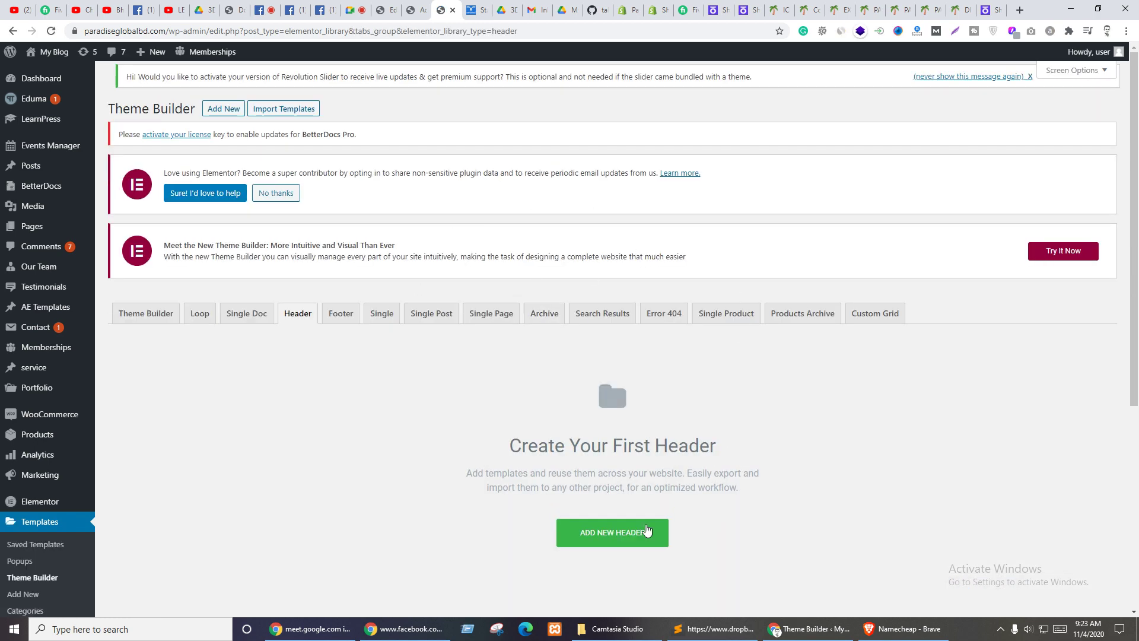
click(647, 531)
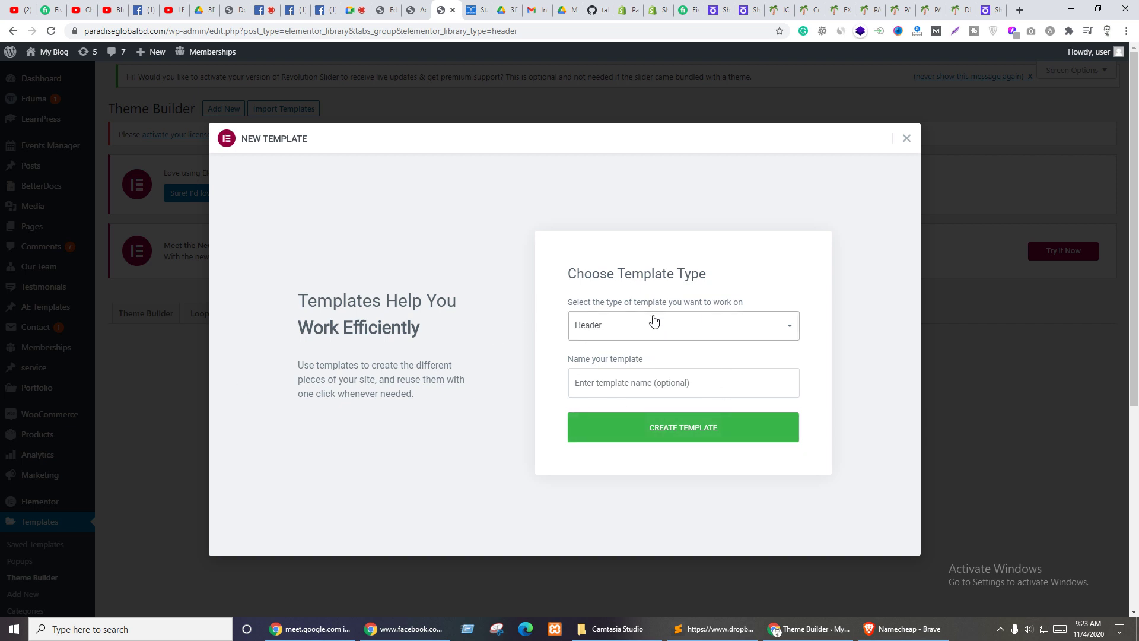
click(654, 321)
click(456, 341)
click(623, 372)
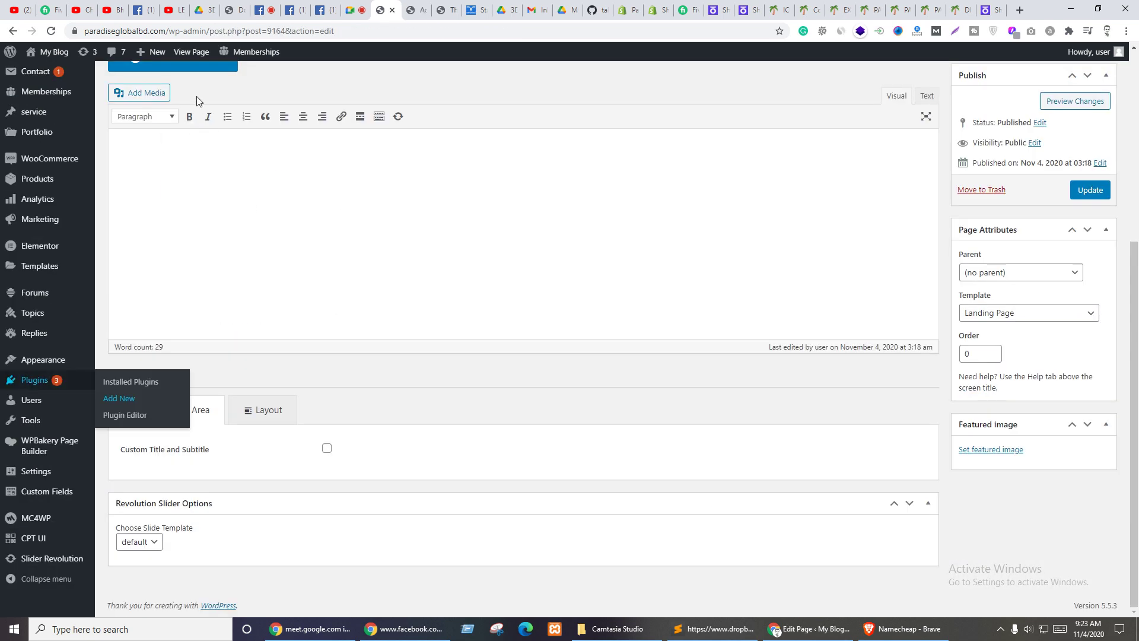
scroll(220, 138, up, 4)
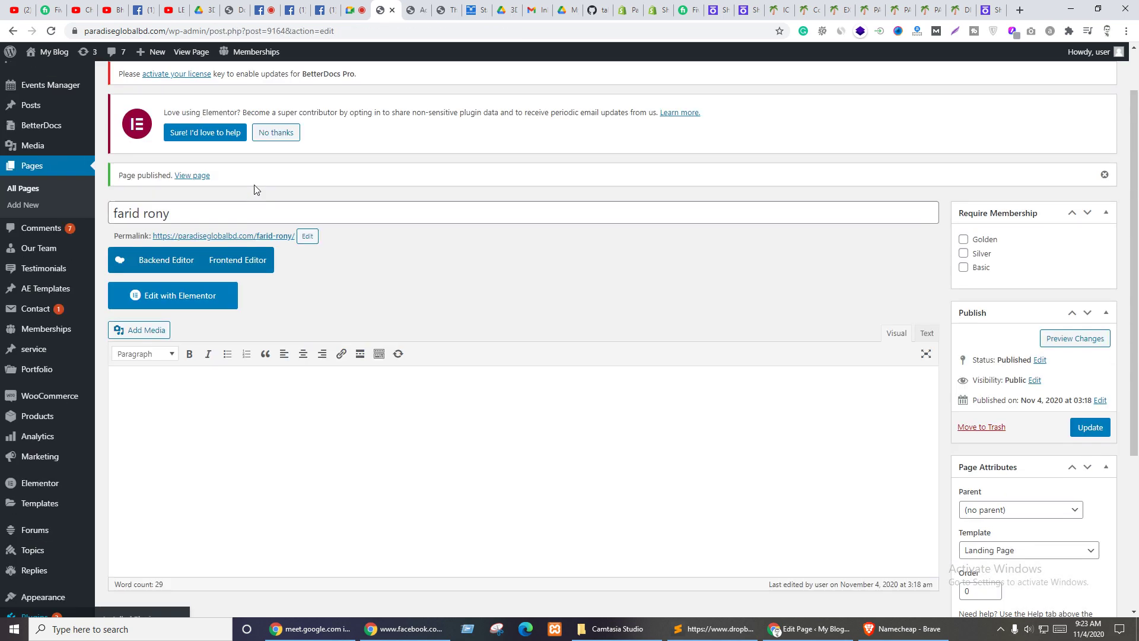
triple_click(181, 214)
key(ctrl+c)
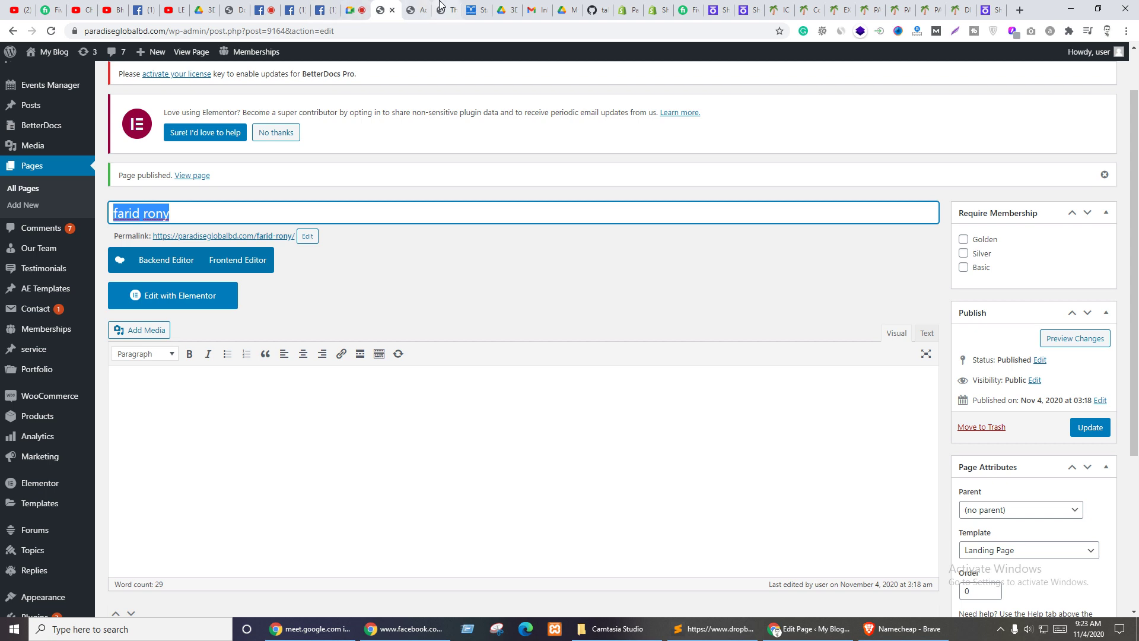
click(447, 10)
click(623, 362)
key(ctrl+v)
key(ctrl+plus)
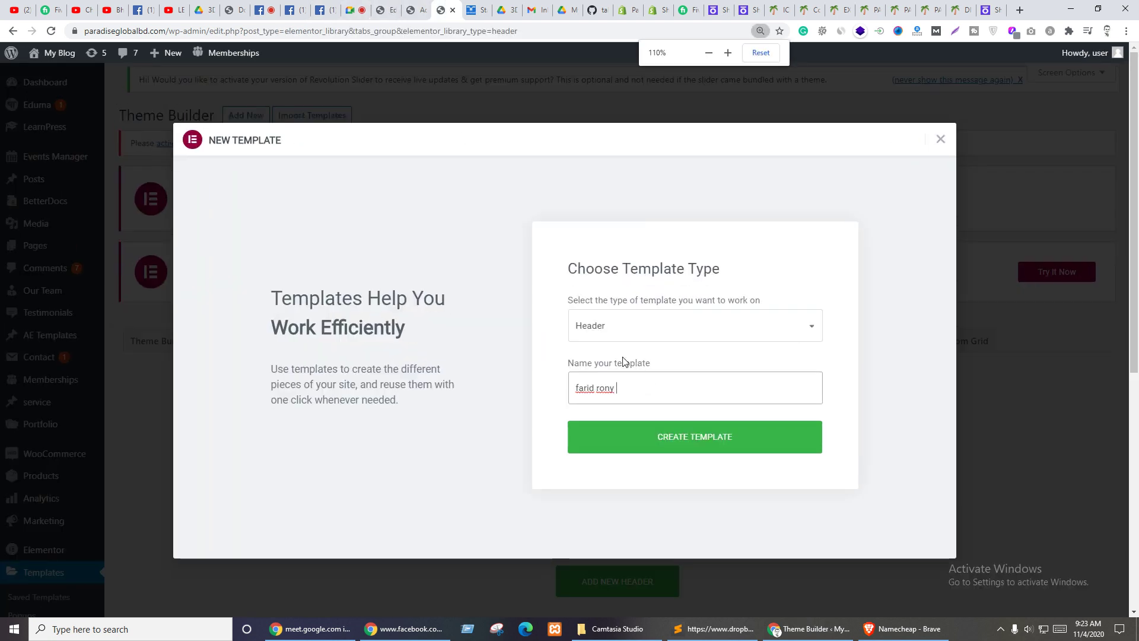
text(header)
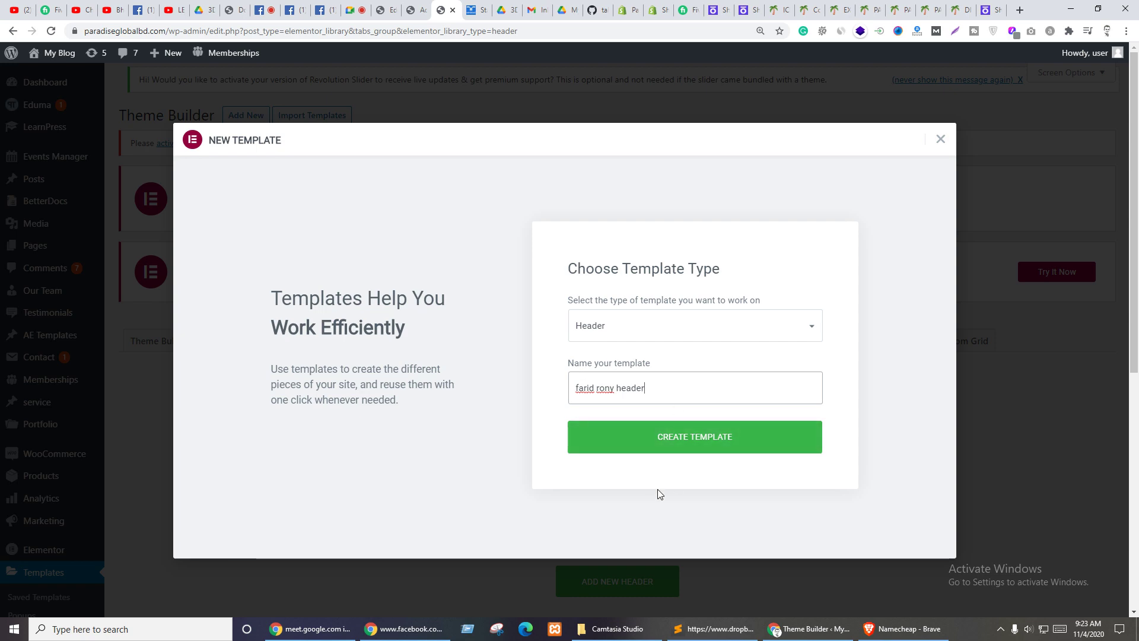
click(672, 493)
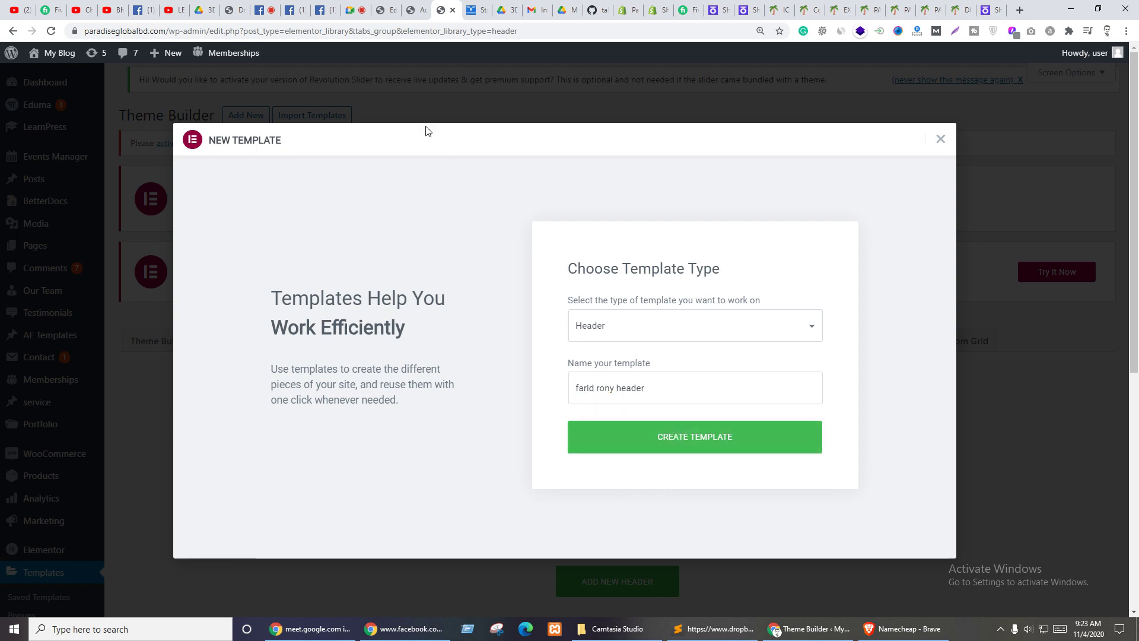
click(414, 8)
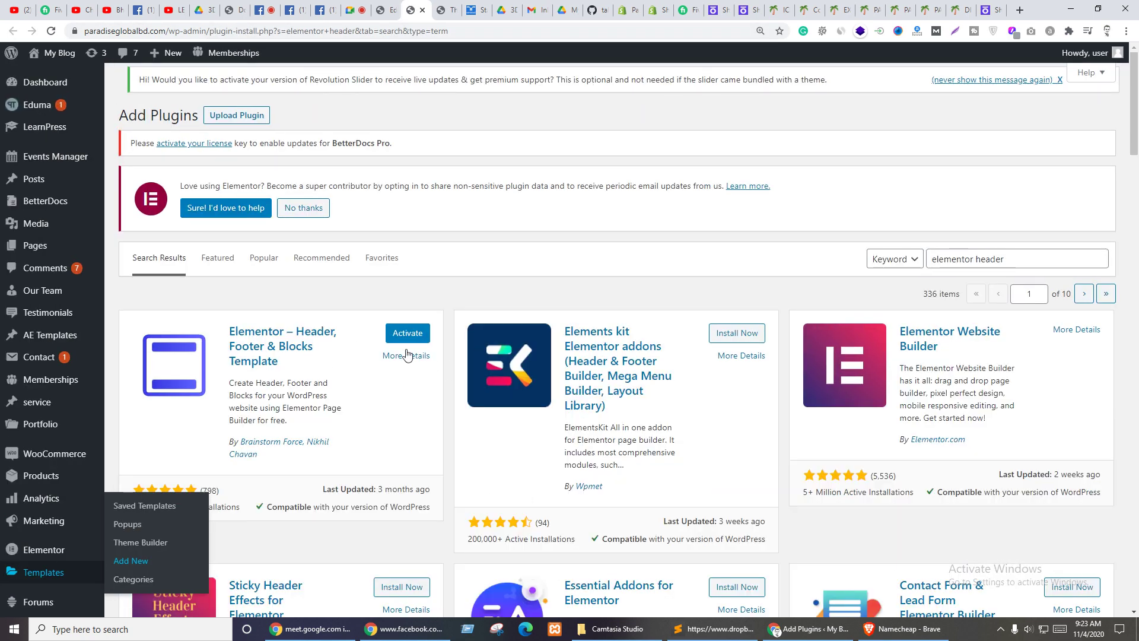
click(447, 10)
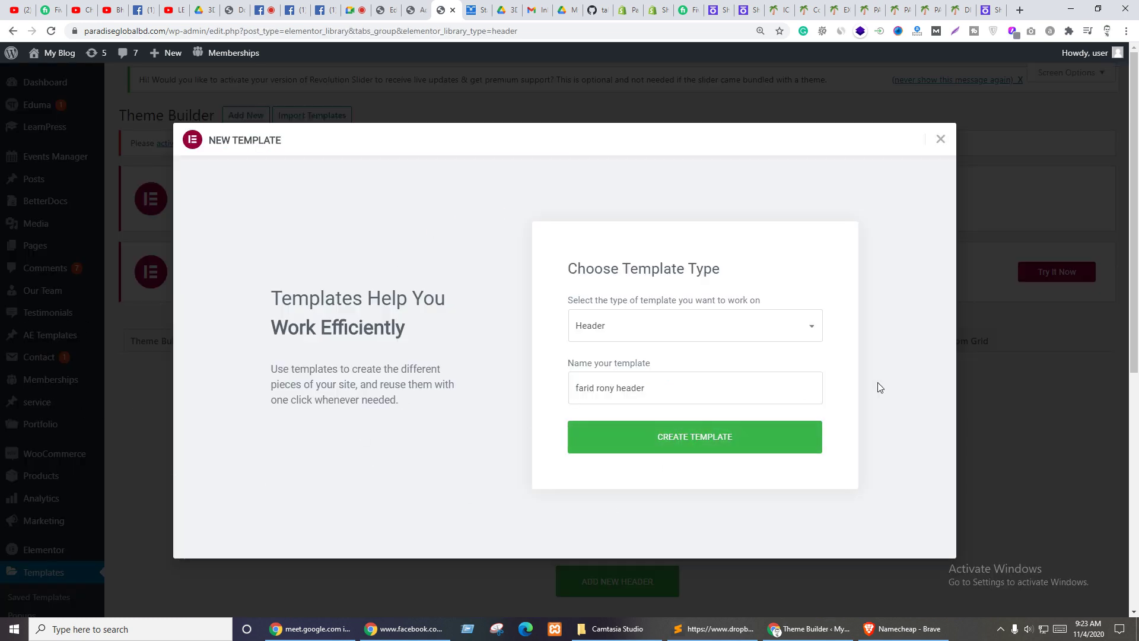
click(694, 447)
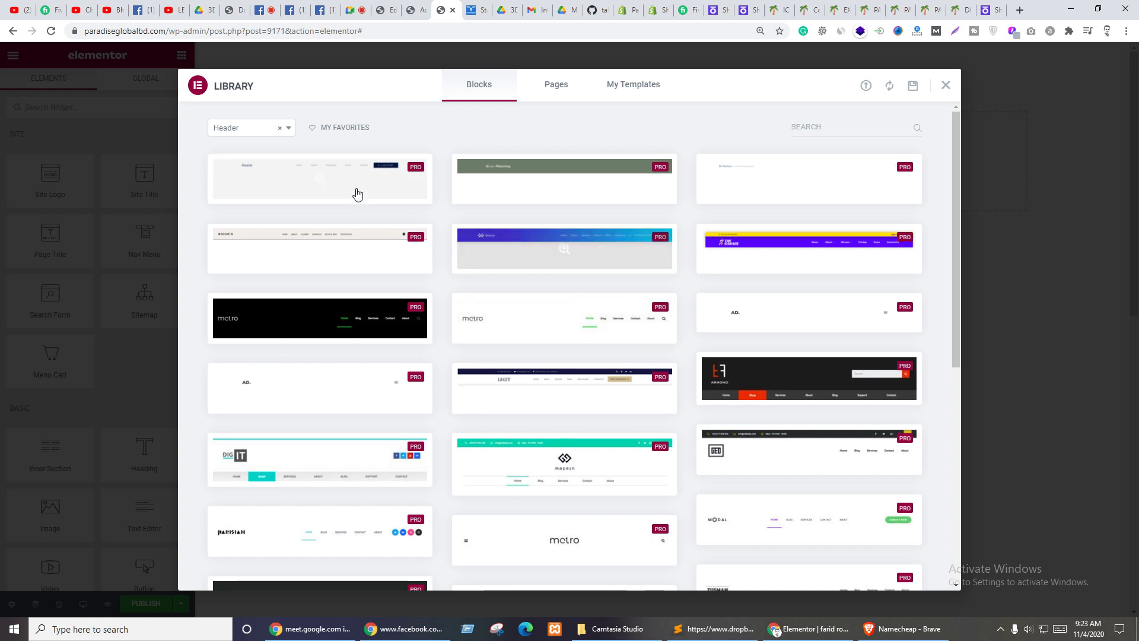
- Browse the Library's header blocks, comparing with the Randstad site for reference
mouse_move(248, 191)
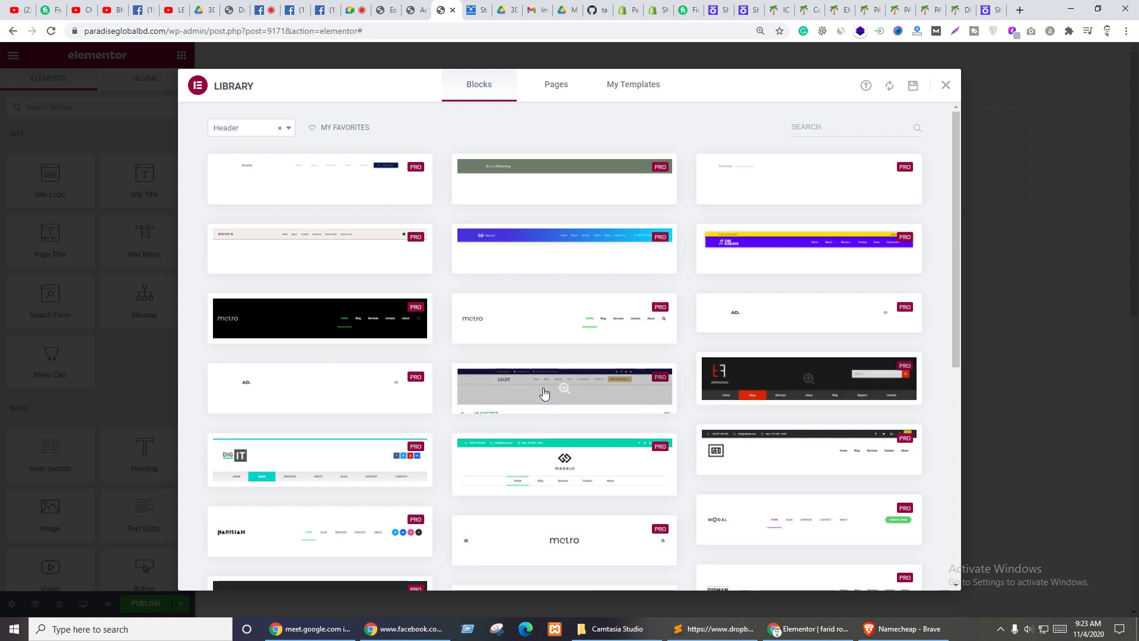
scroll(642, 240, down, 4)
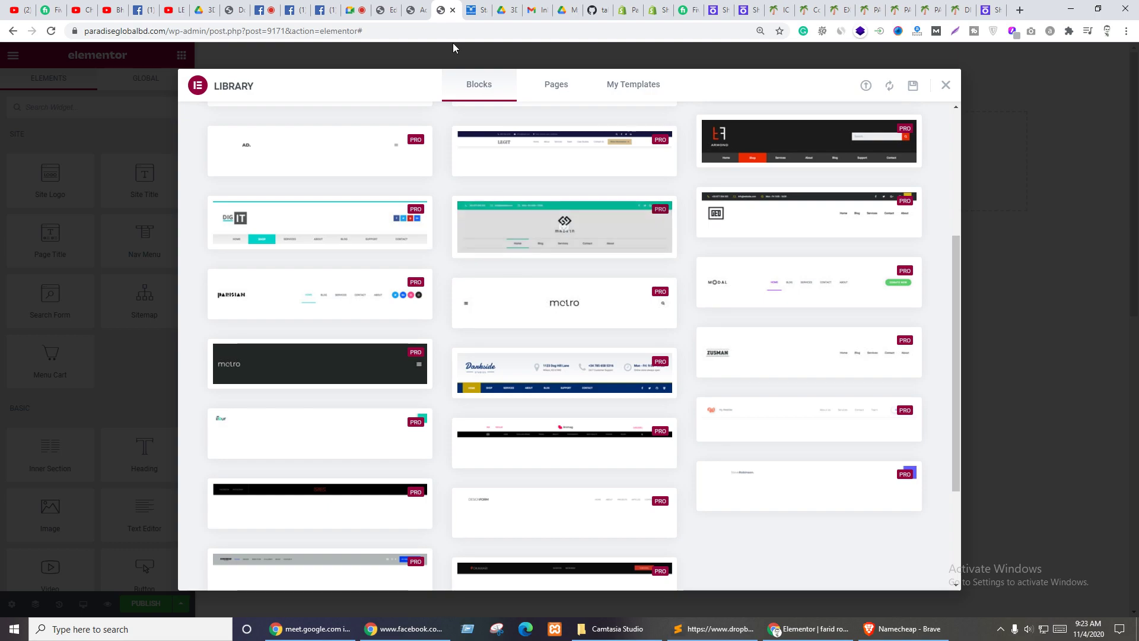
click(474, 8)
scroll(433, 285, up, 20)
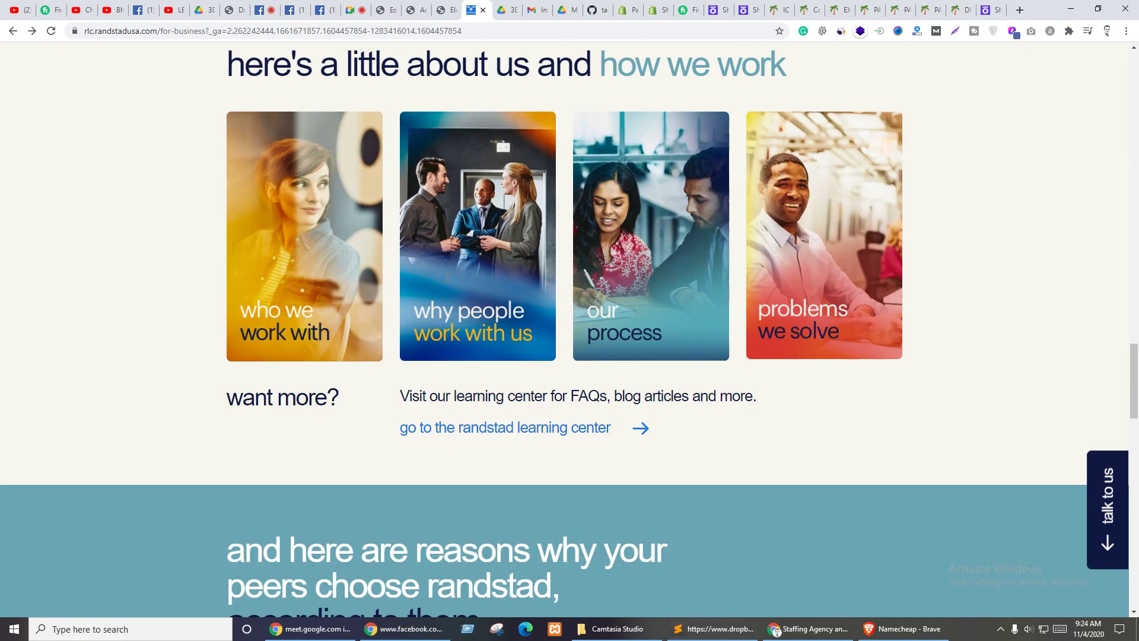
scroll(450, 283, up, 20)
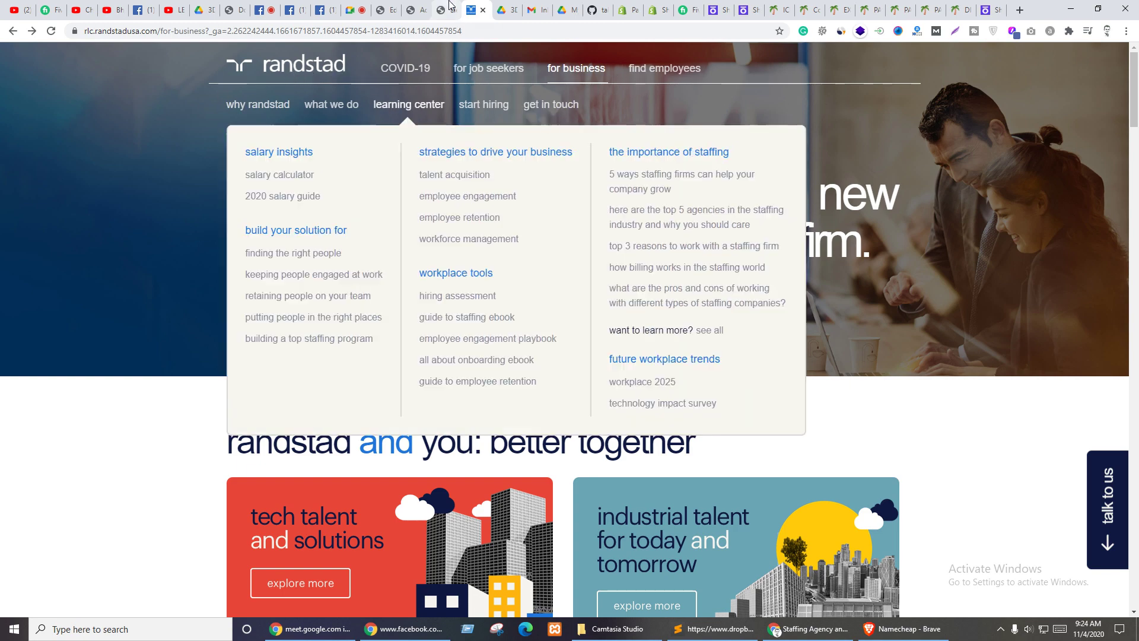
click(447, 10)
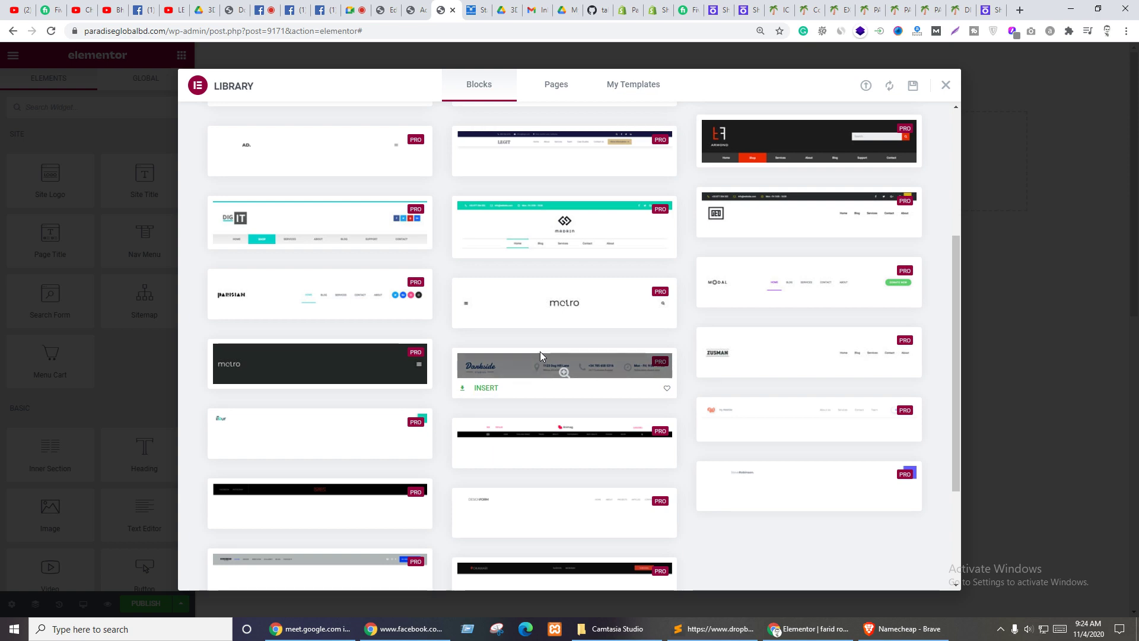
scroll(540, 344, up, 4)
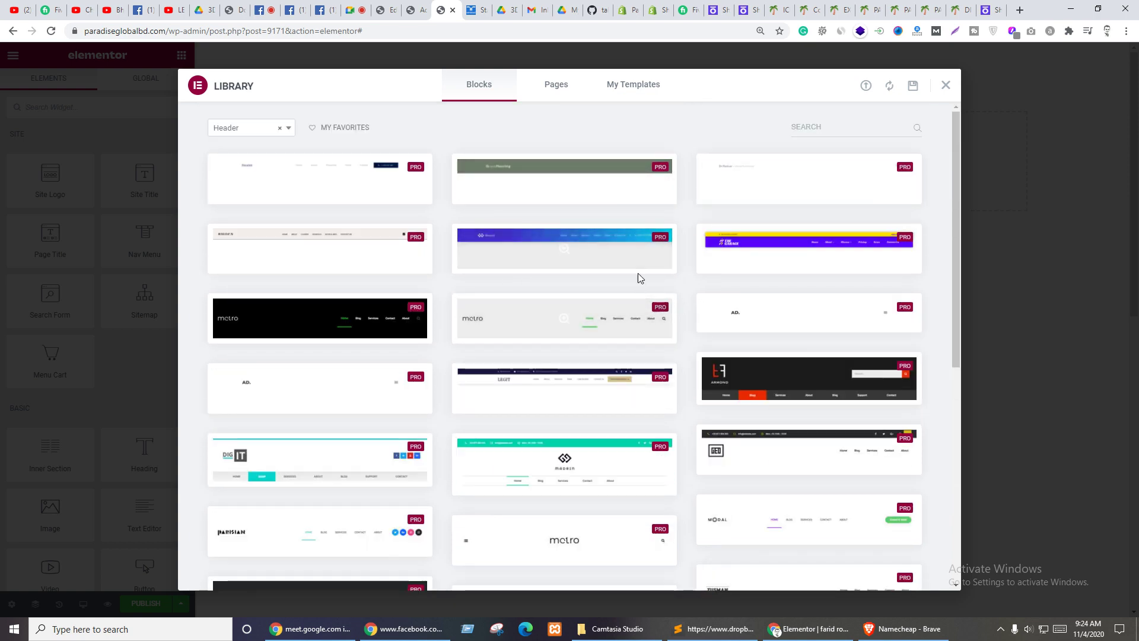
scroll(674, 338, down, 6)
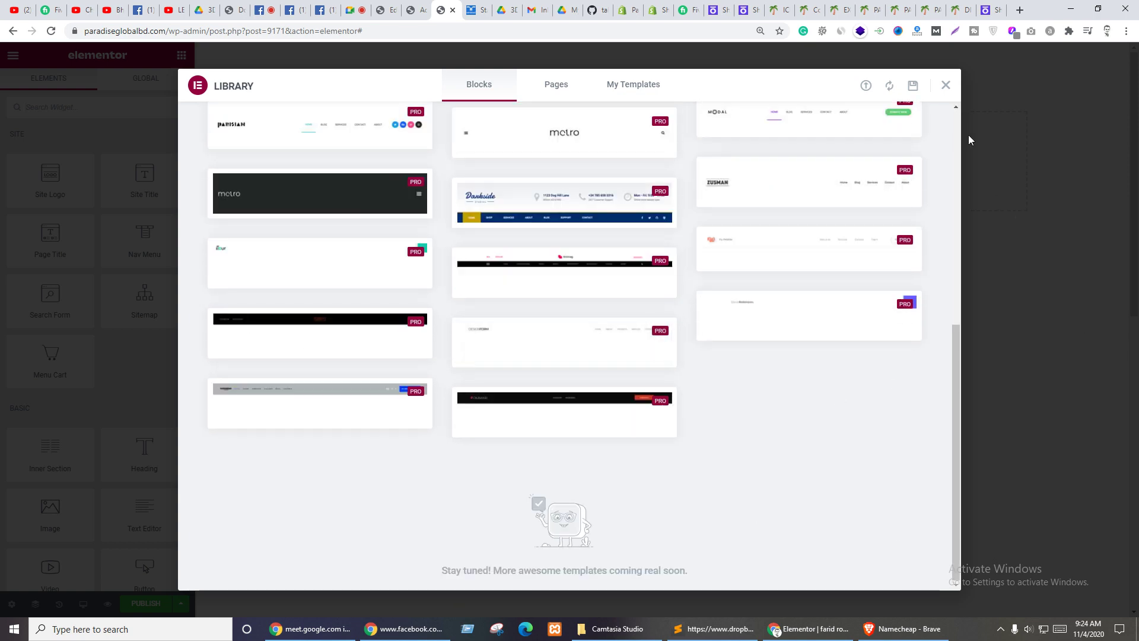
- Close the library without inserting anything and add an empty single-column section
click(945, 85)
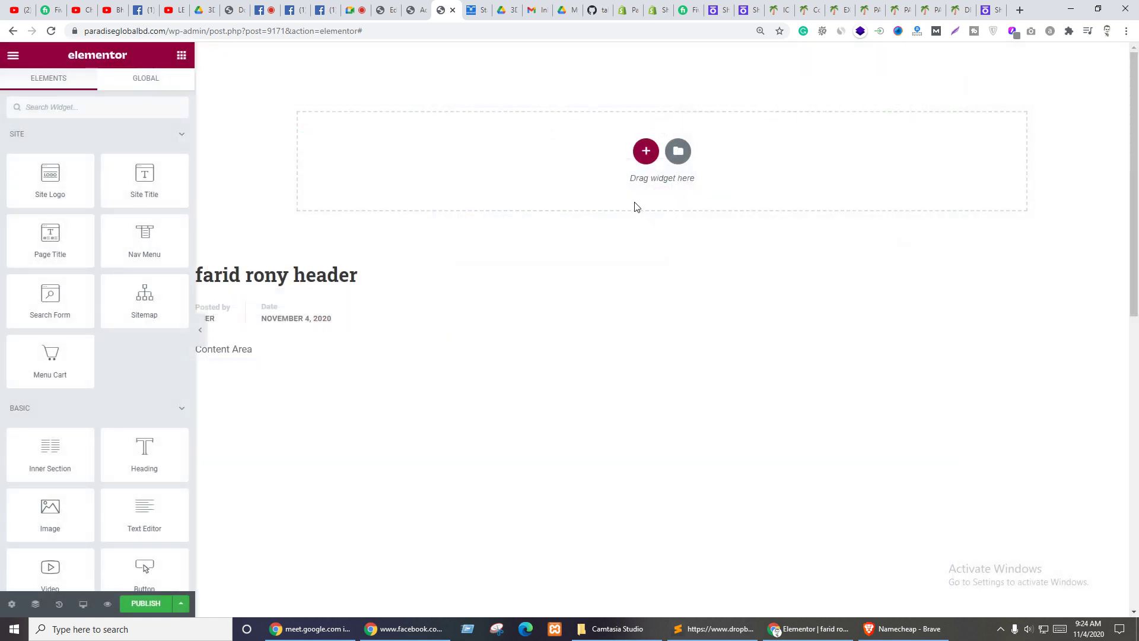
click(646, 151)
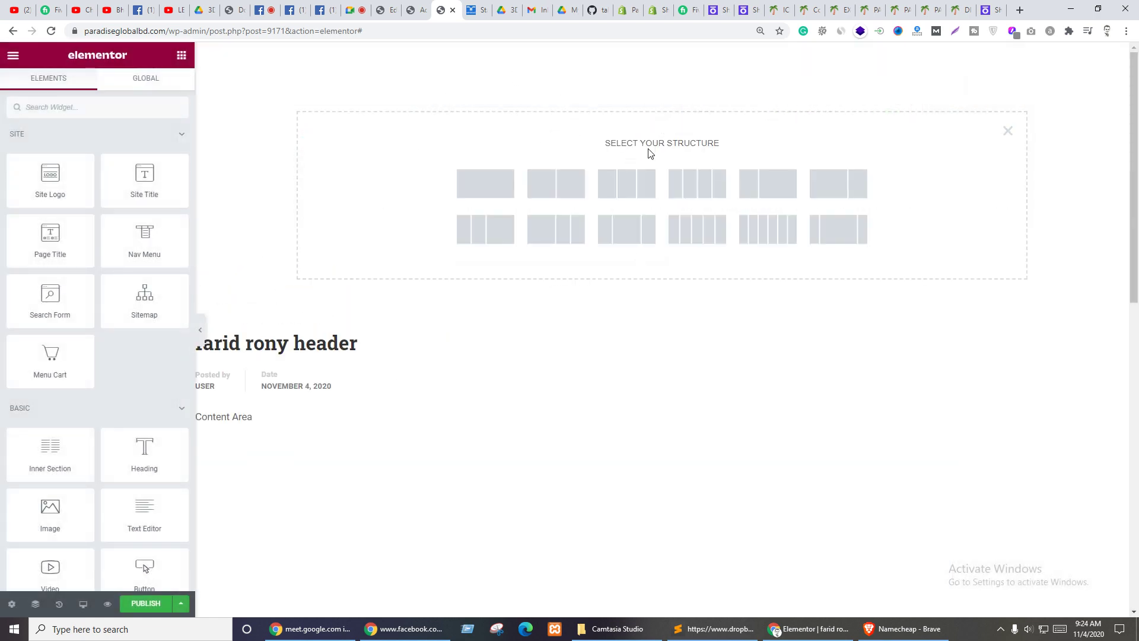
click(494, 192)
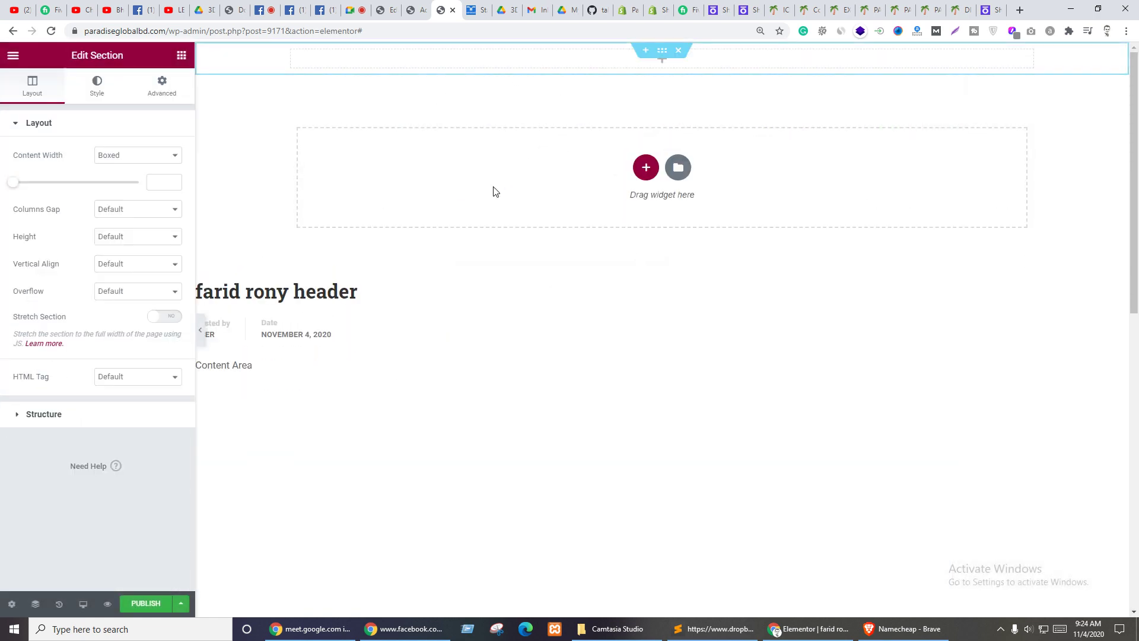
- Open developer tools on the Randstad for-business page
click(479, 12)
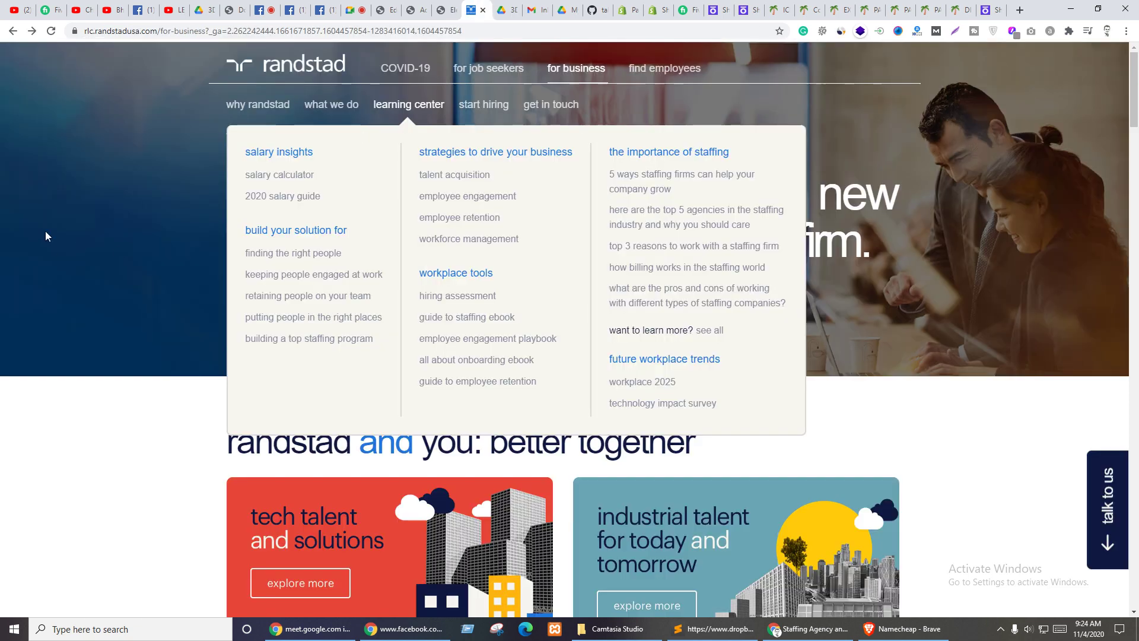
right_click(1, 164)
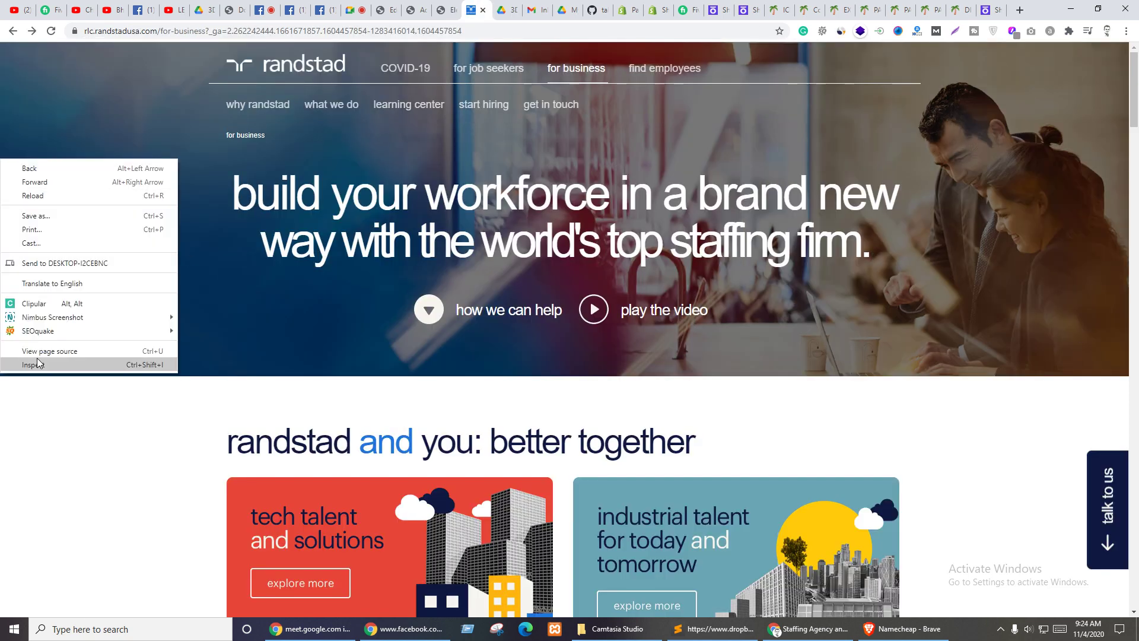
click(38, 361)
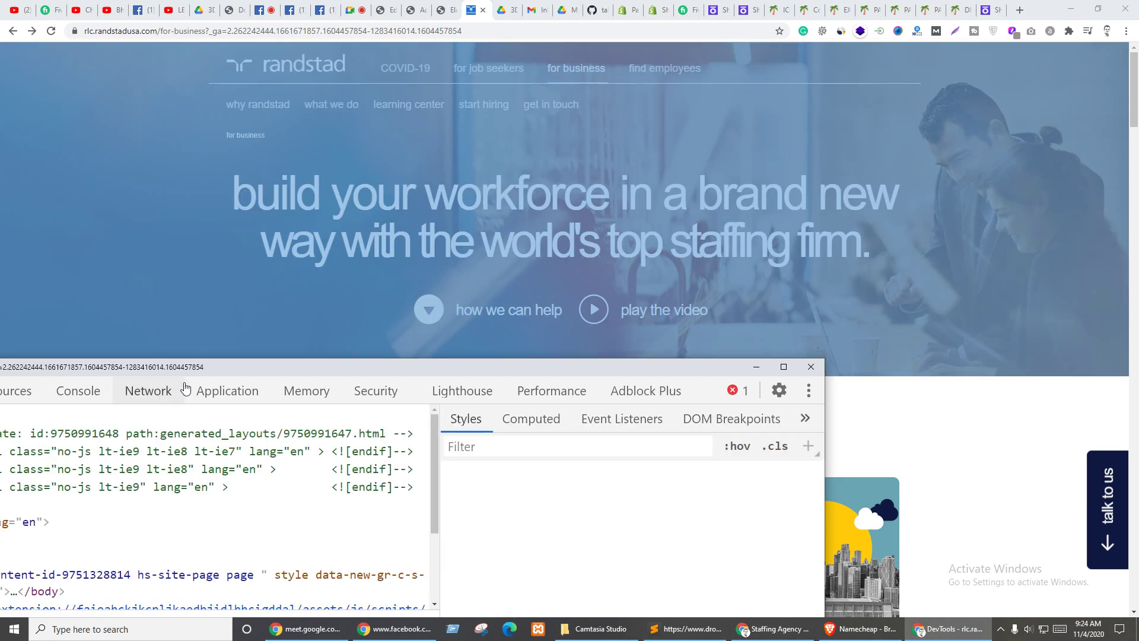
drag(212, 363, 394, 229)
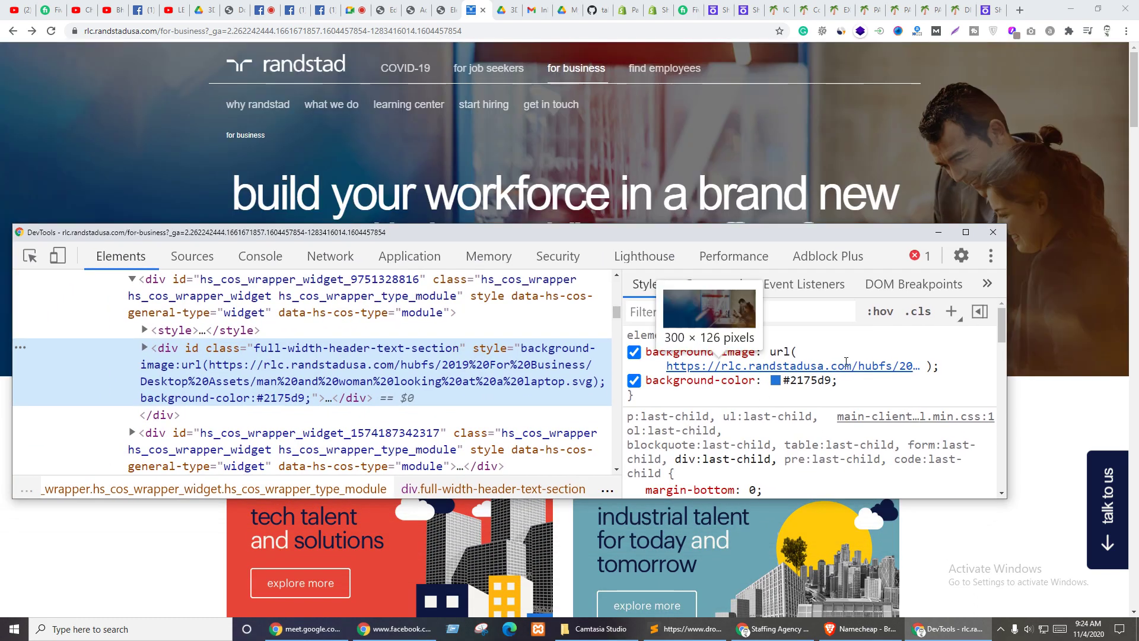
- Save the hero background 'man and woman looking at a laptop.svg' and return to Elementor
right_click(845, 363)
click(854, 386)
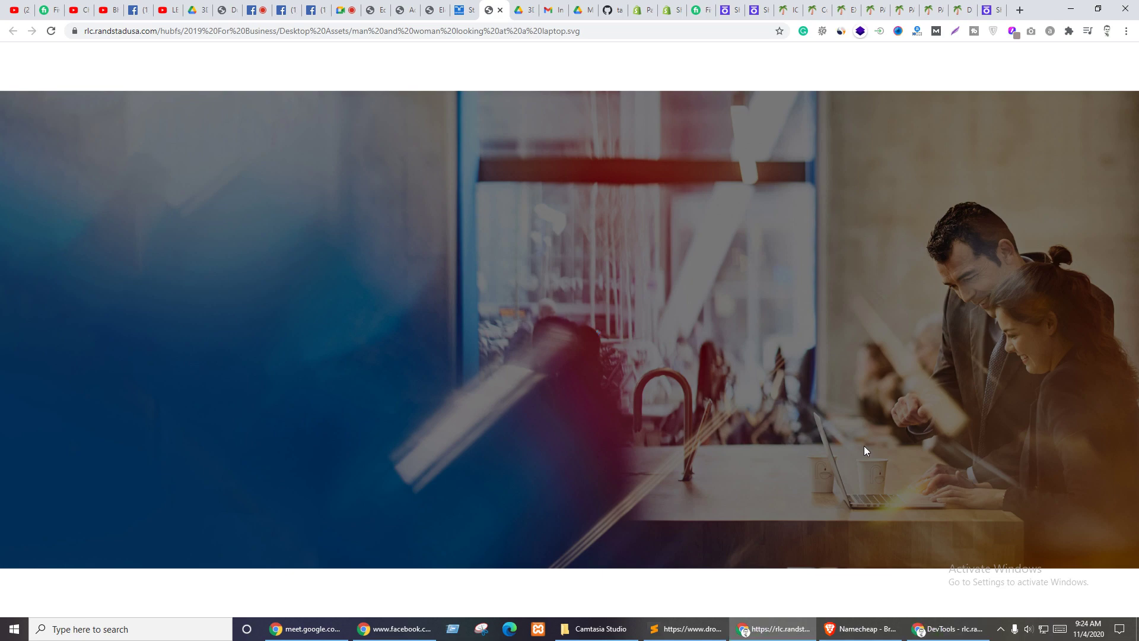
key(ctrl+s)
click(855, 474)
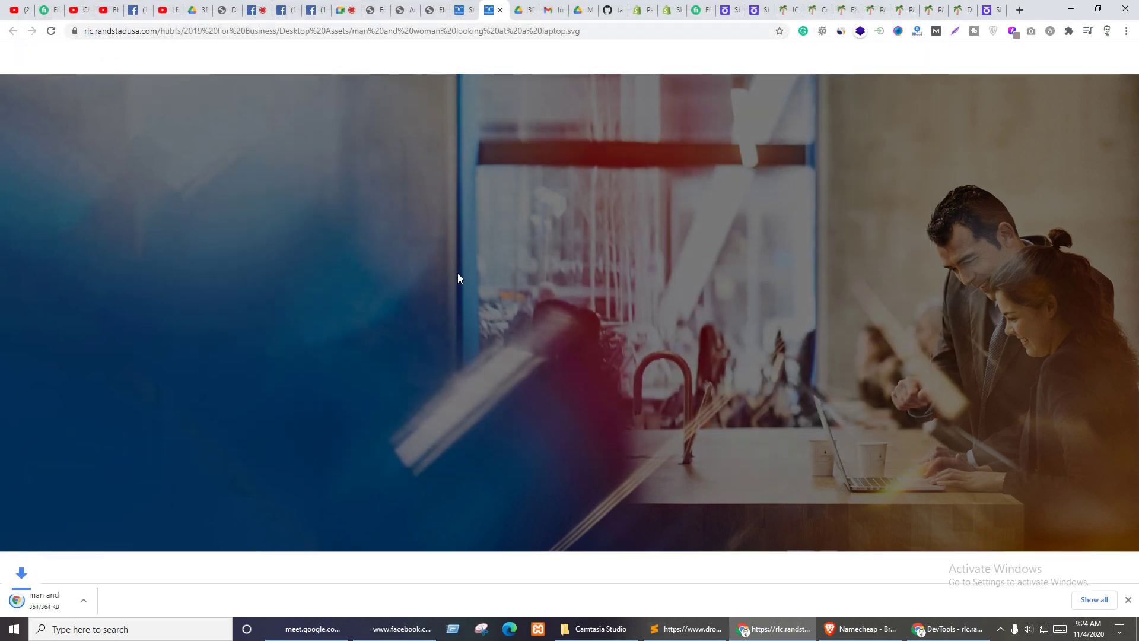
click(465, 9)
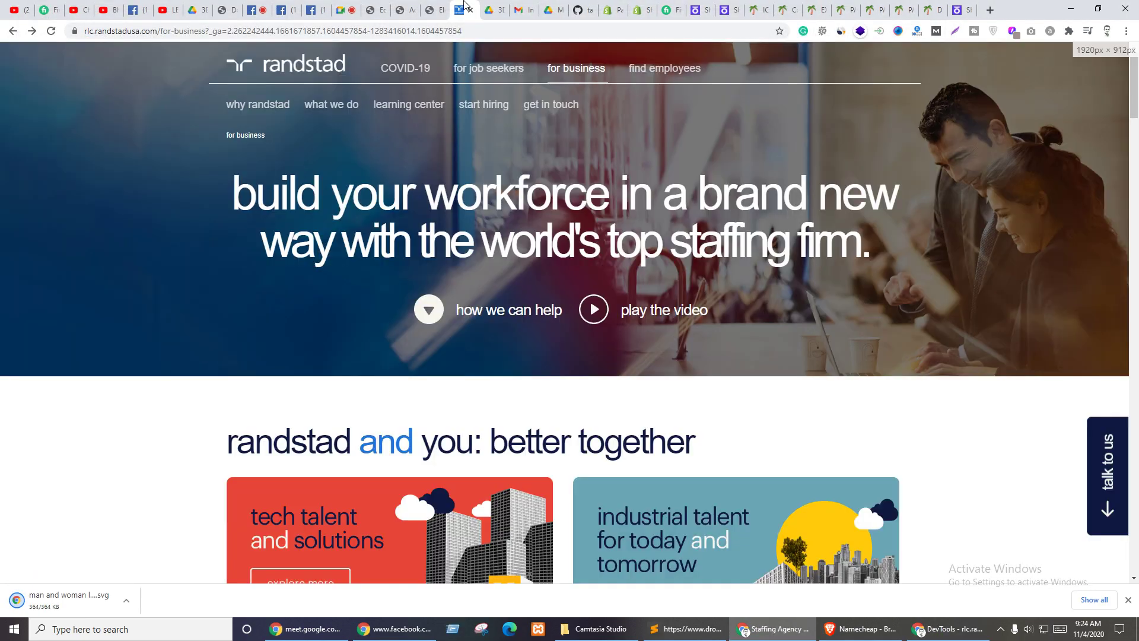
click(437, 9)
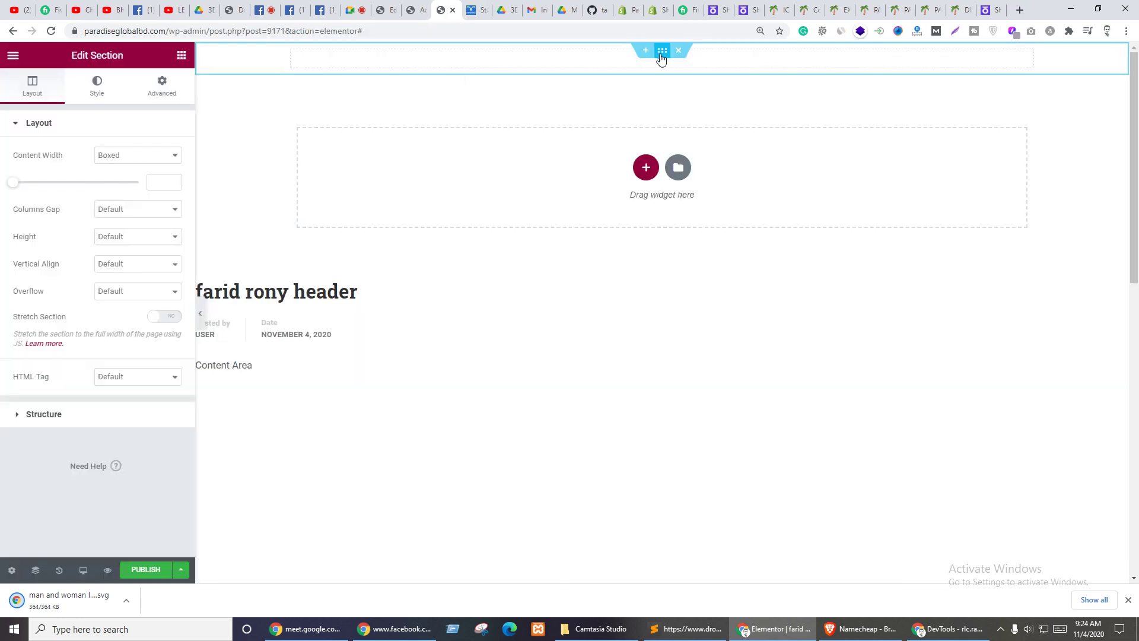
- Try uploading the laptop SVG as the section's classic background image, which WordPress rejects
click(95, 88)
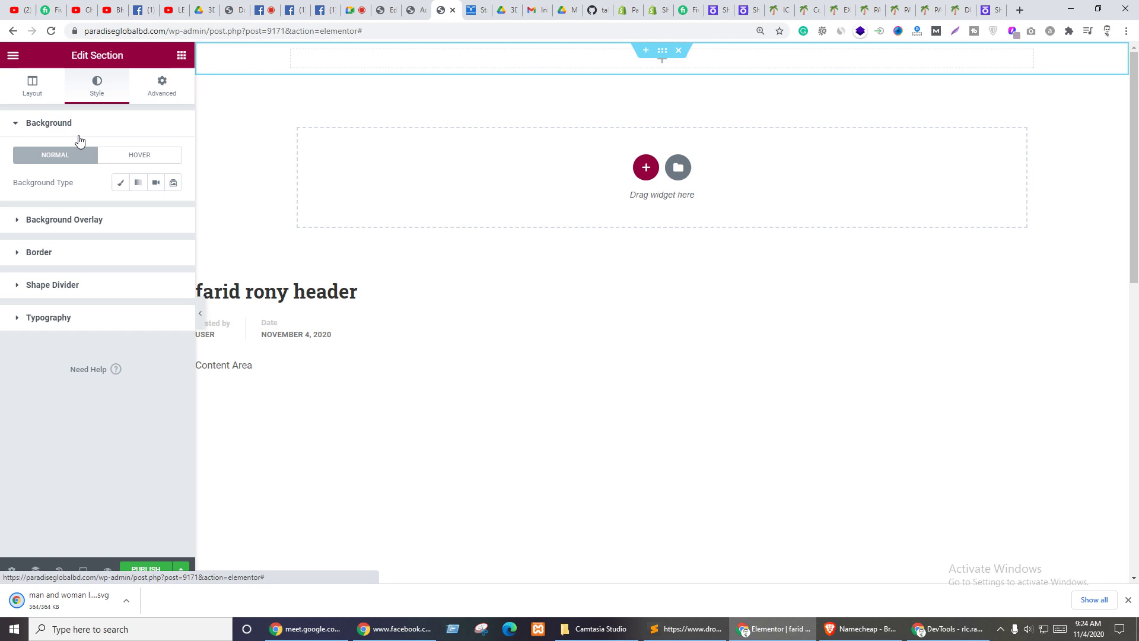
click(120, 182)
click(100, 277)
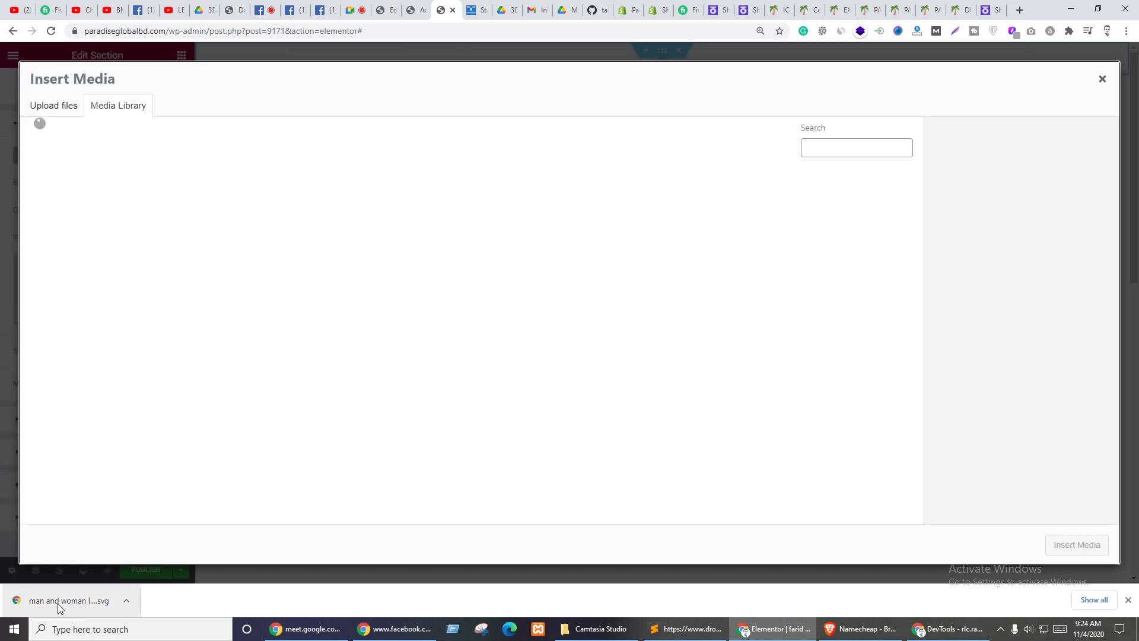
drag(58, 603, 240, 240)
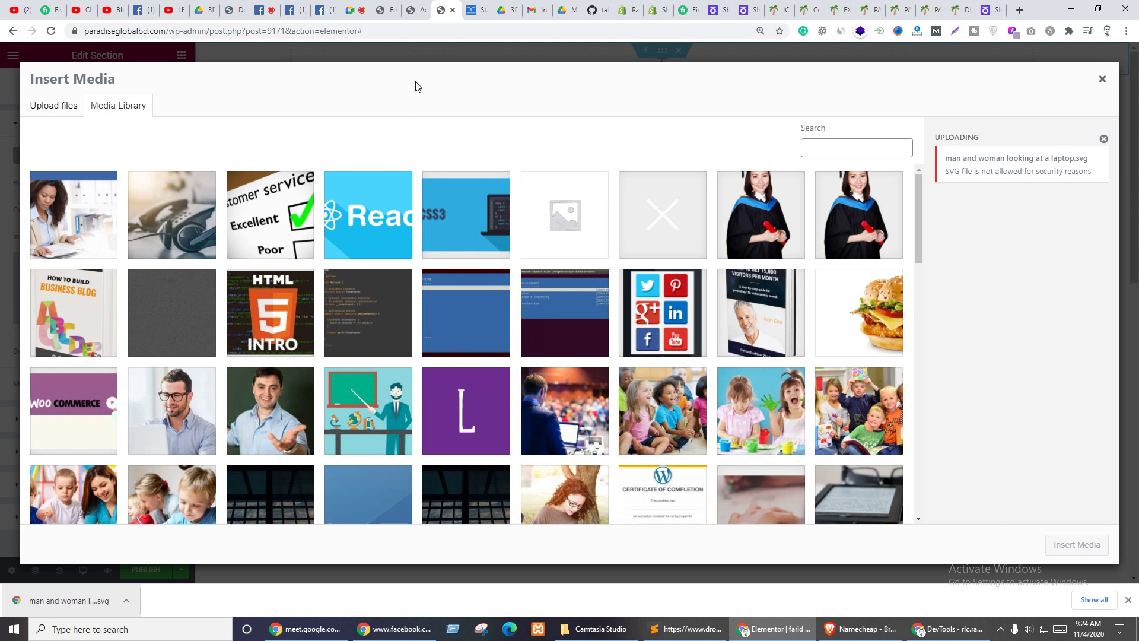
click(386, 10)
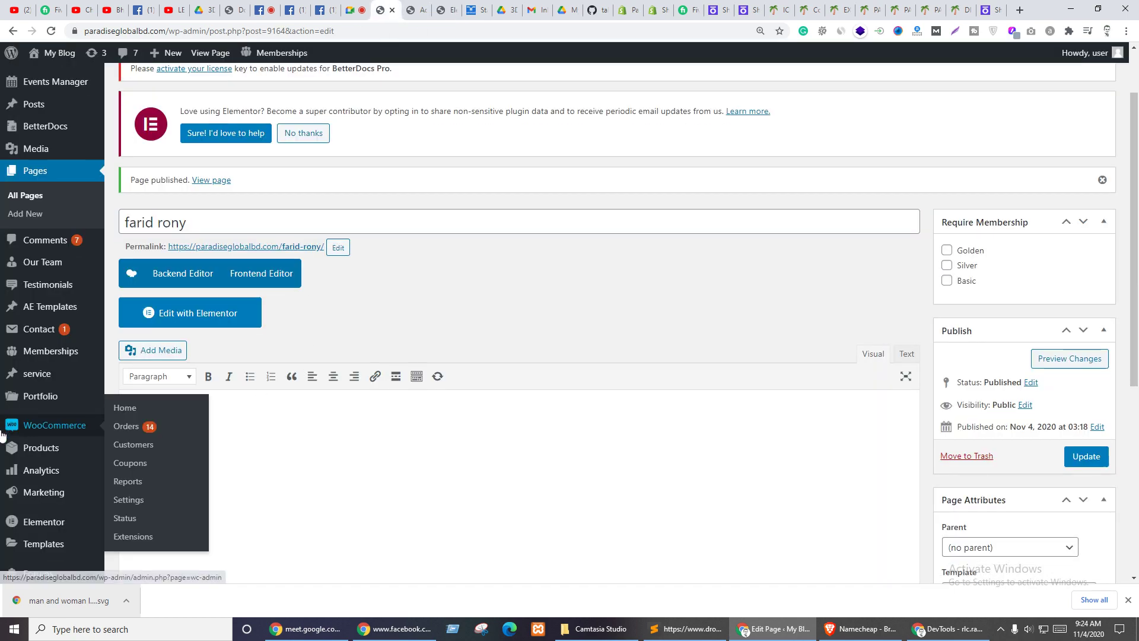
- Search plugins for 'svg', install and activate SVG Support, then return to Elementor
scroll(54, 439, down, 3)
scroll(36, 397, down, 3)
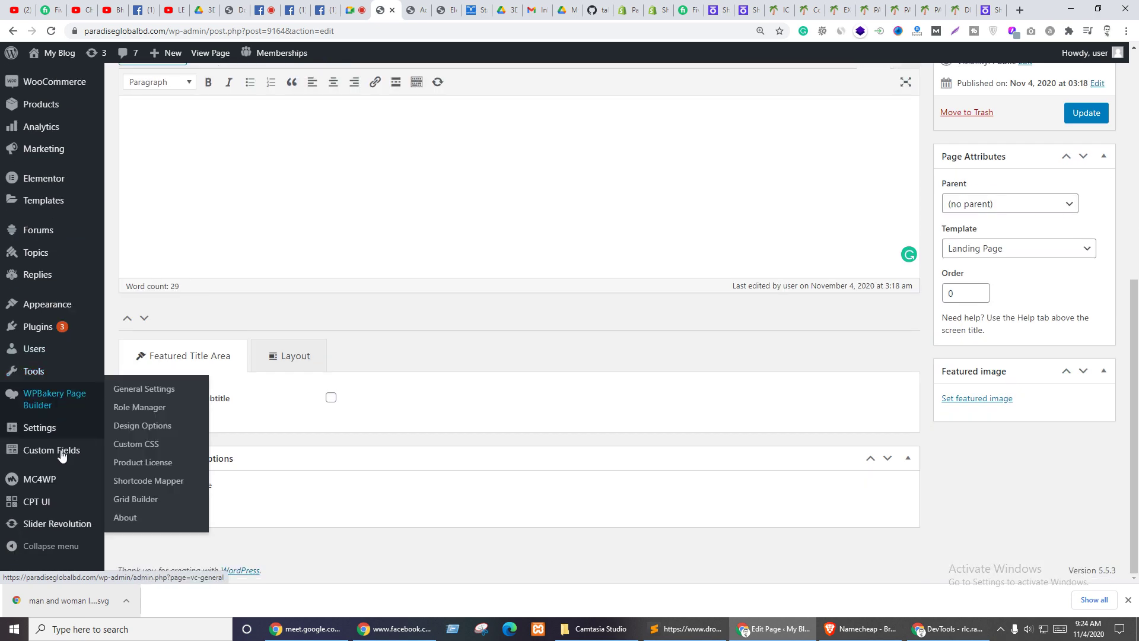
mouse_move(36, 326)
click(119, 348)
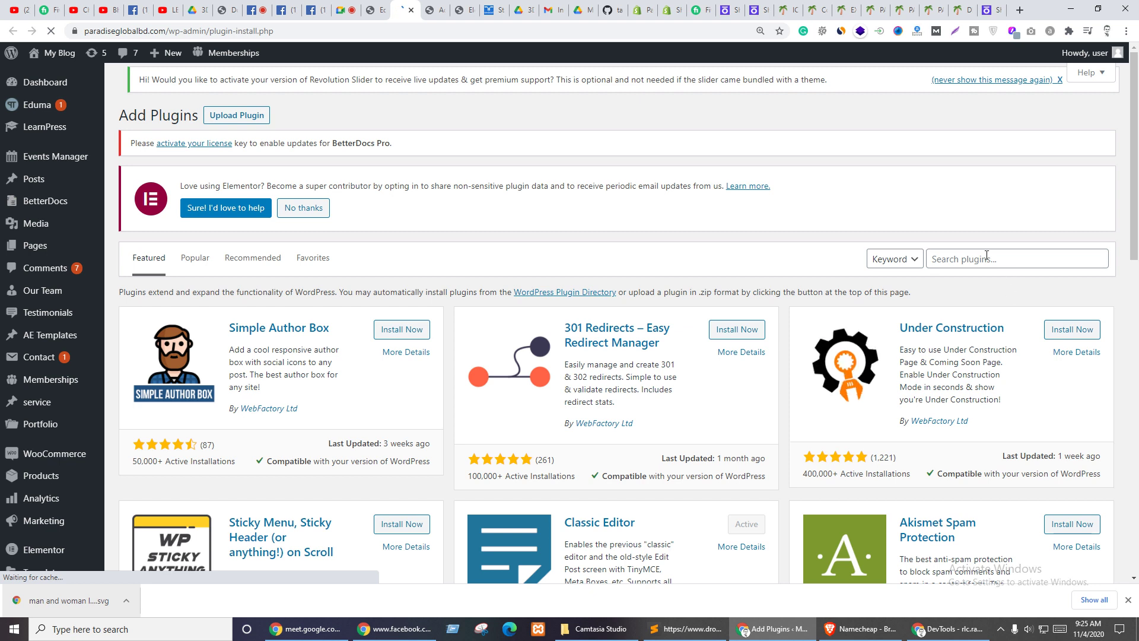
click(987, 255)
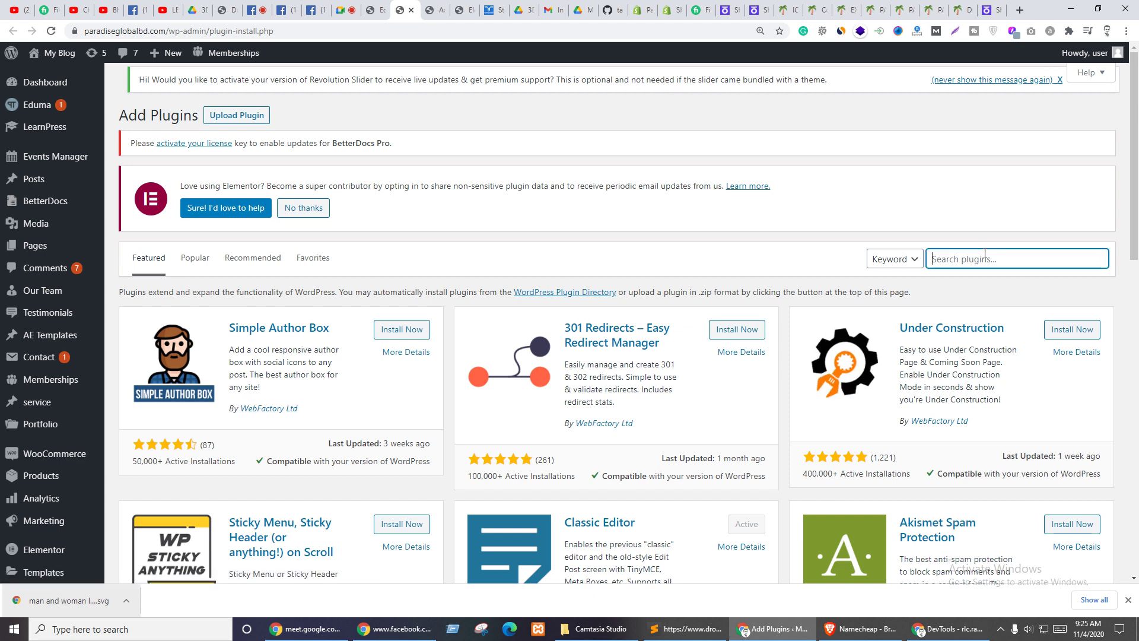
text(svg)
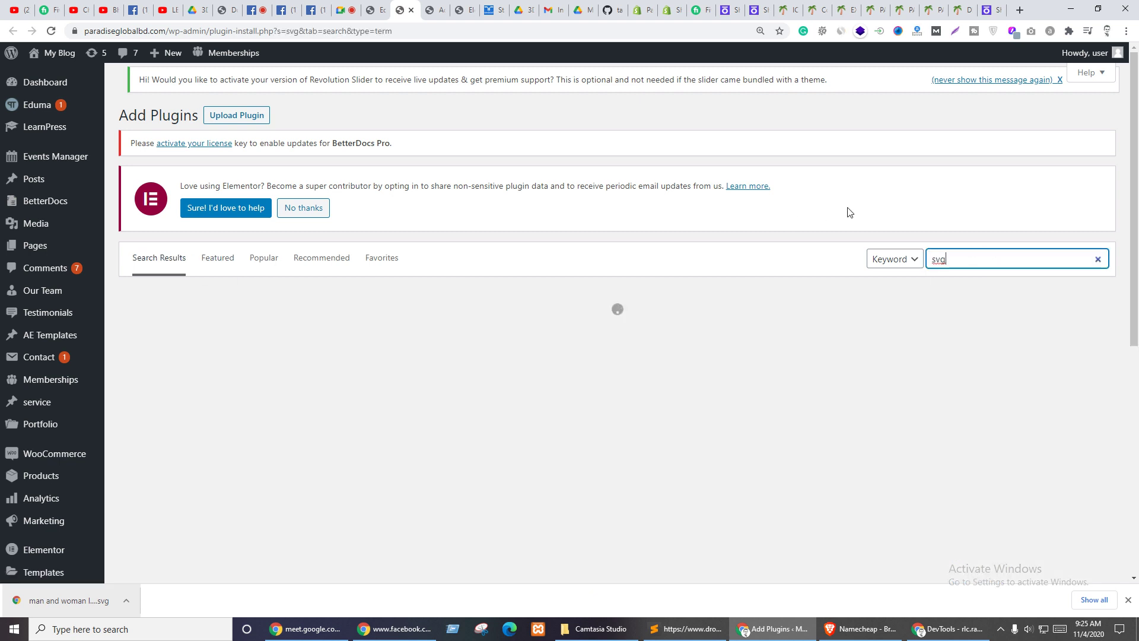
click(850, 212)
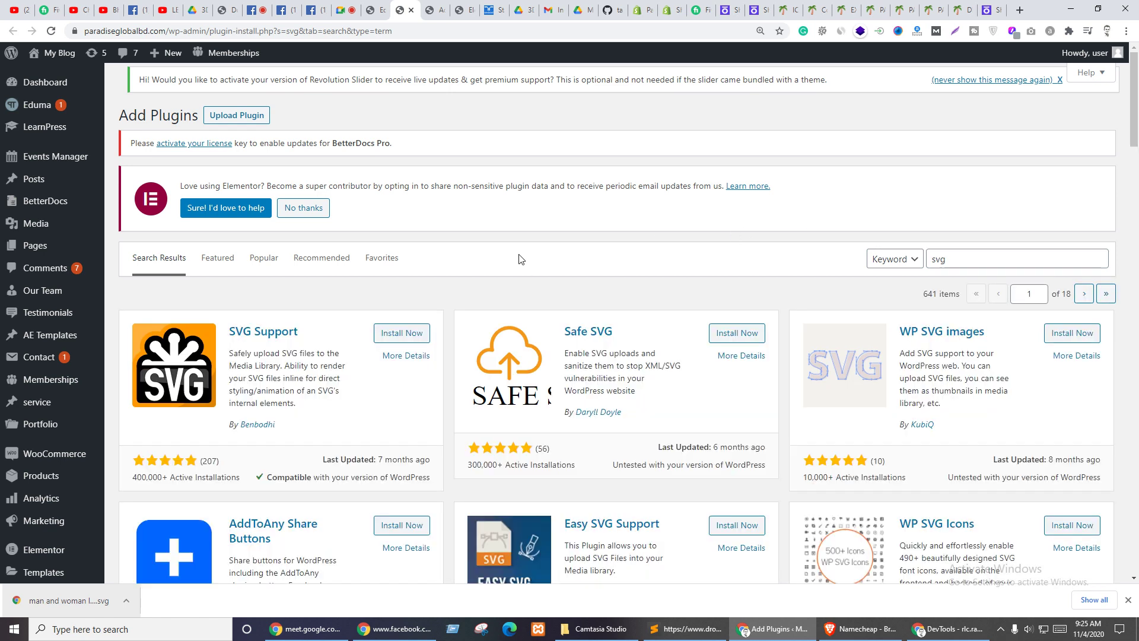
click(397, 339)
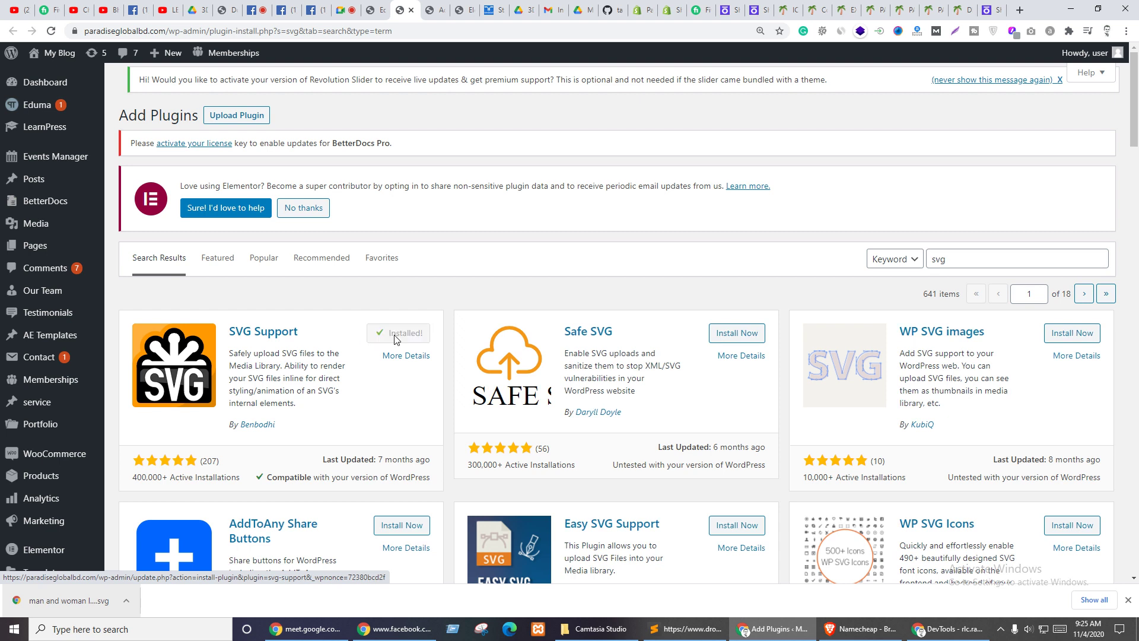
click(397, 339)
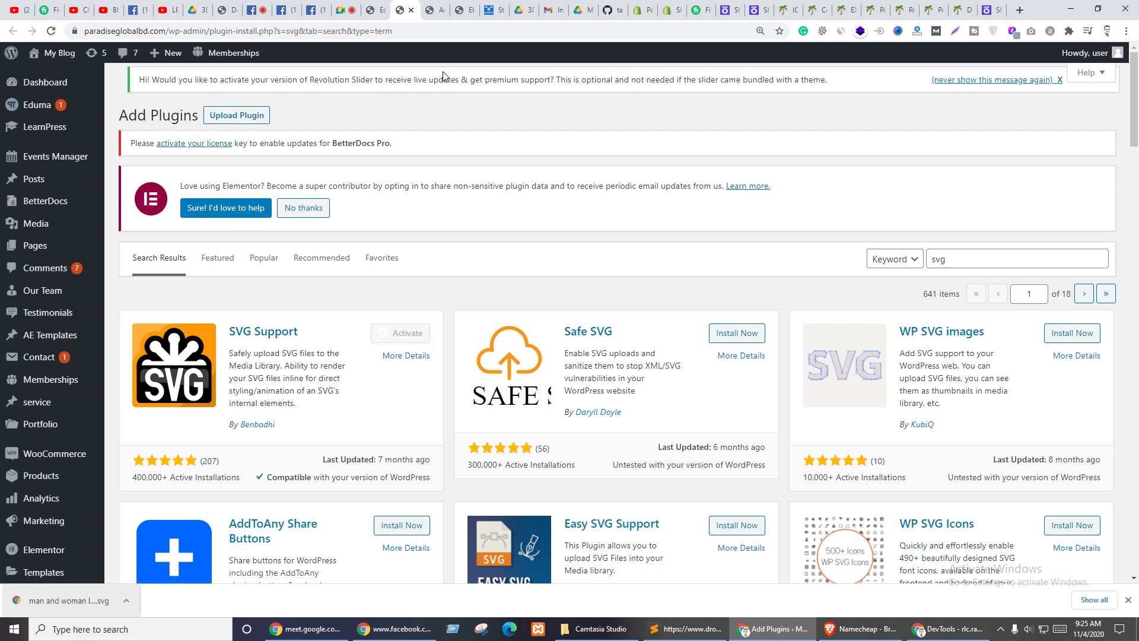
click(465, 7)
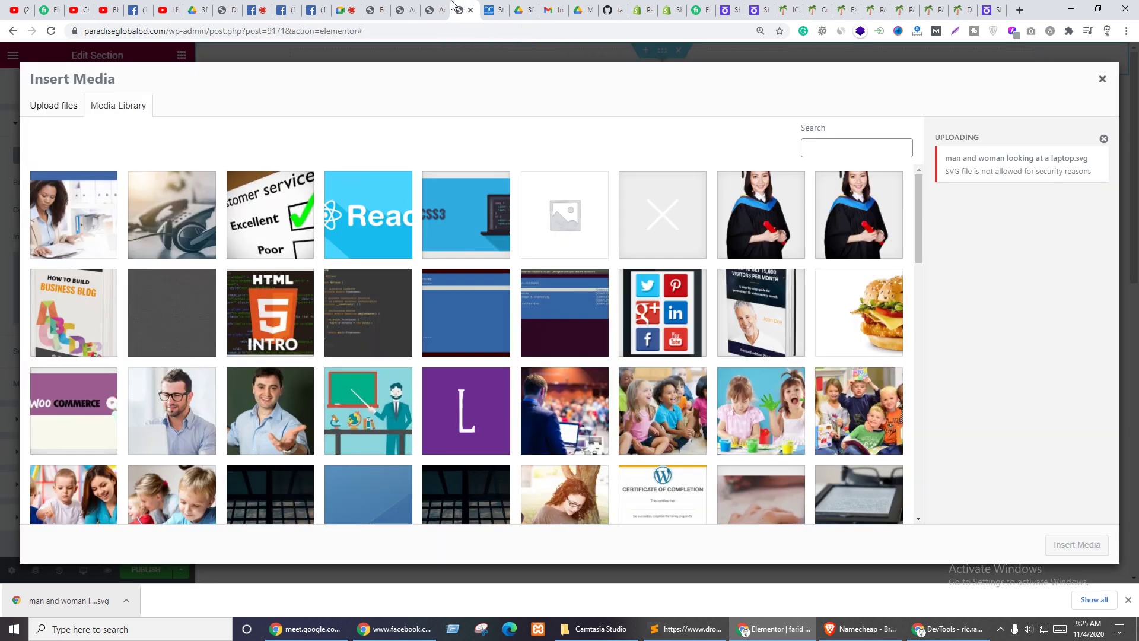
- In the template's publish settings, add an Include display condition set to Singular
click(1102, 79)
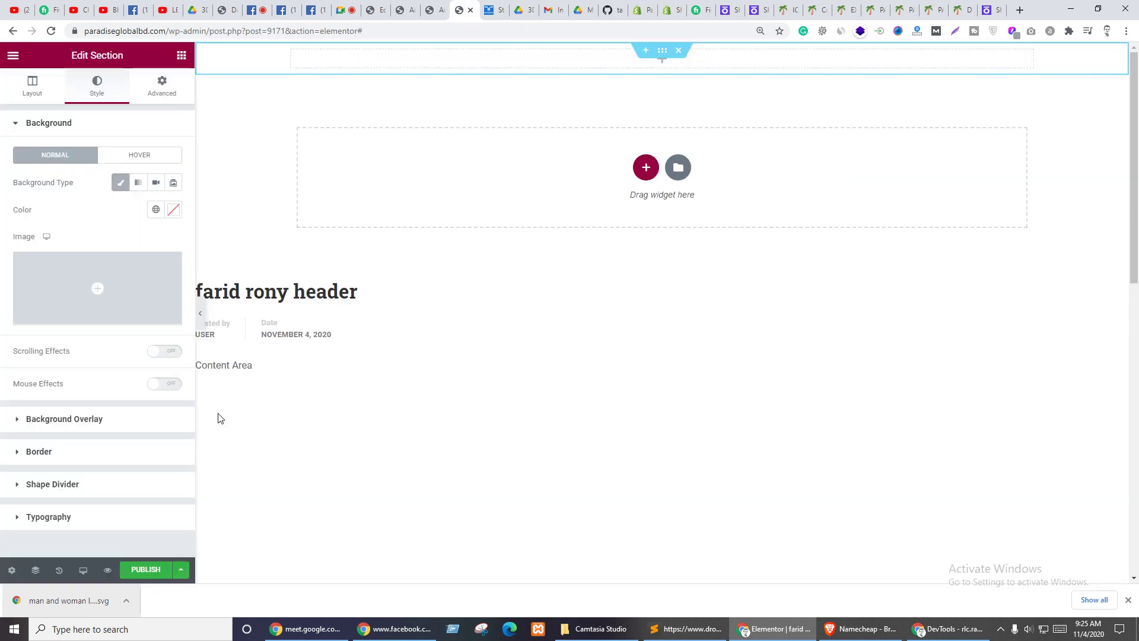
click(146, 570)
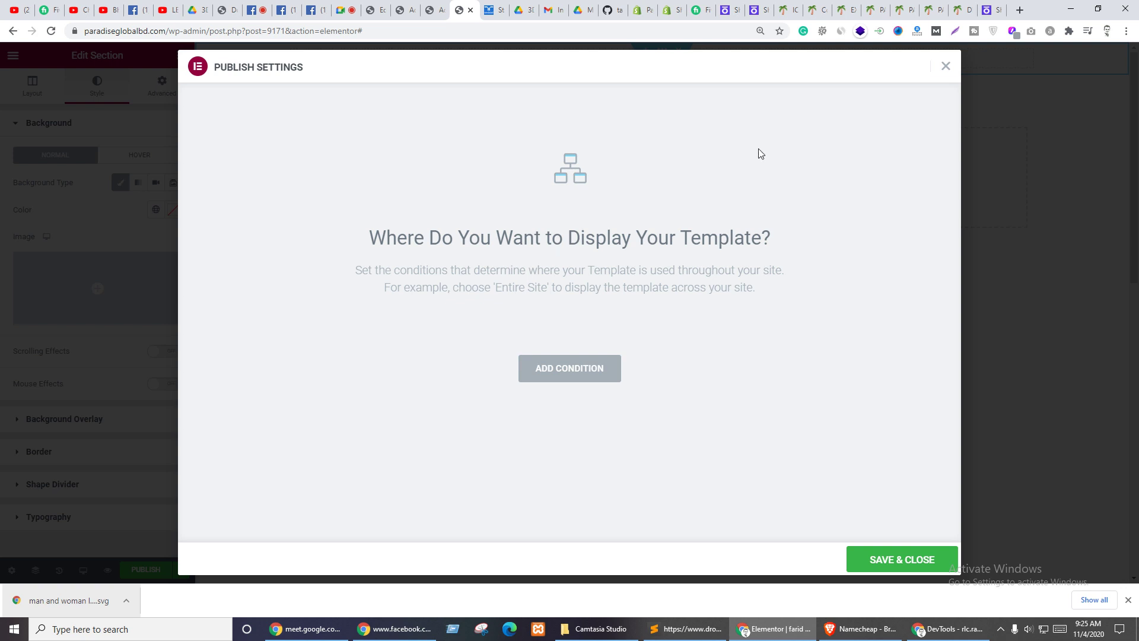
click(571, 371)
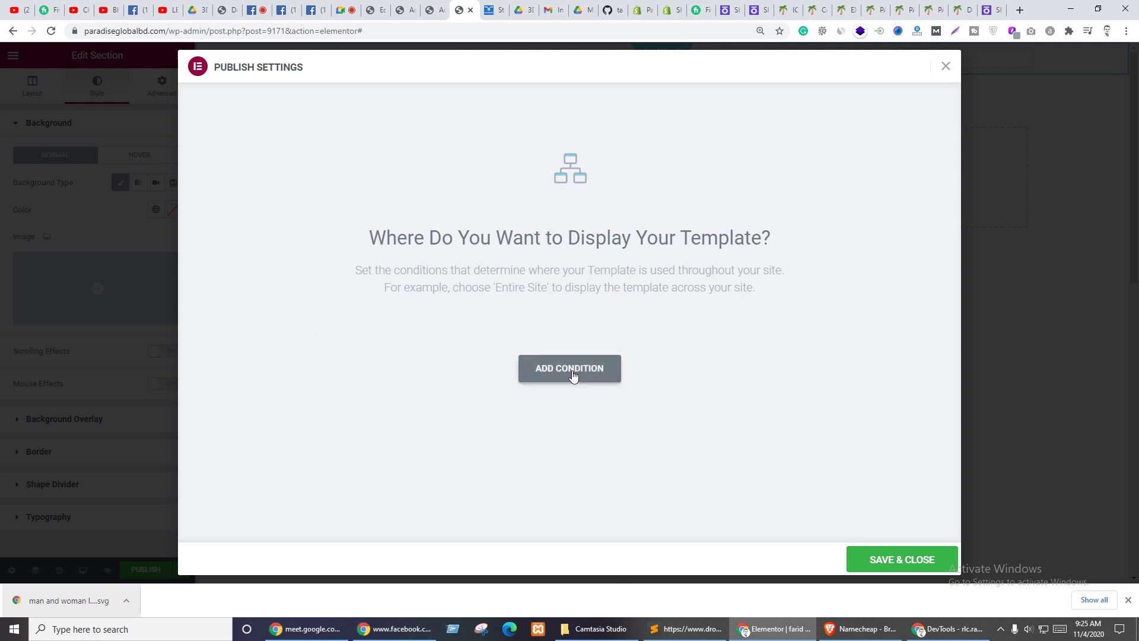
click(460, 344)
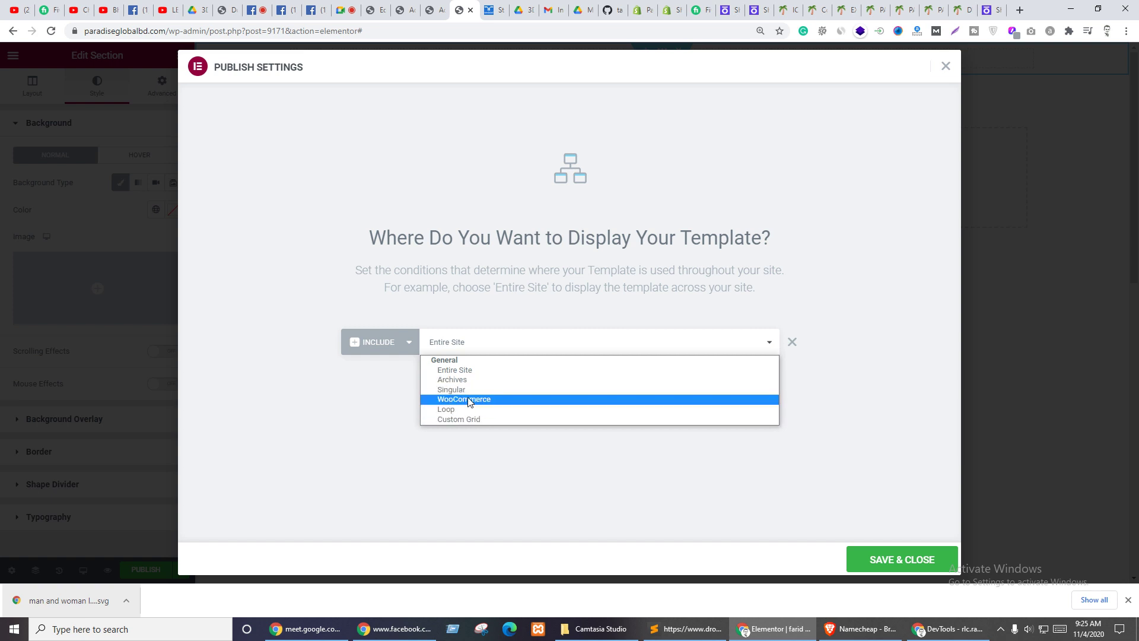
click(404, 336)
click(466, 349)
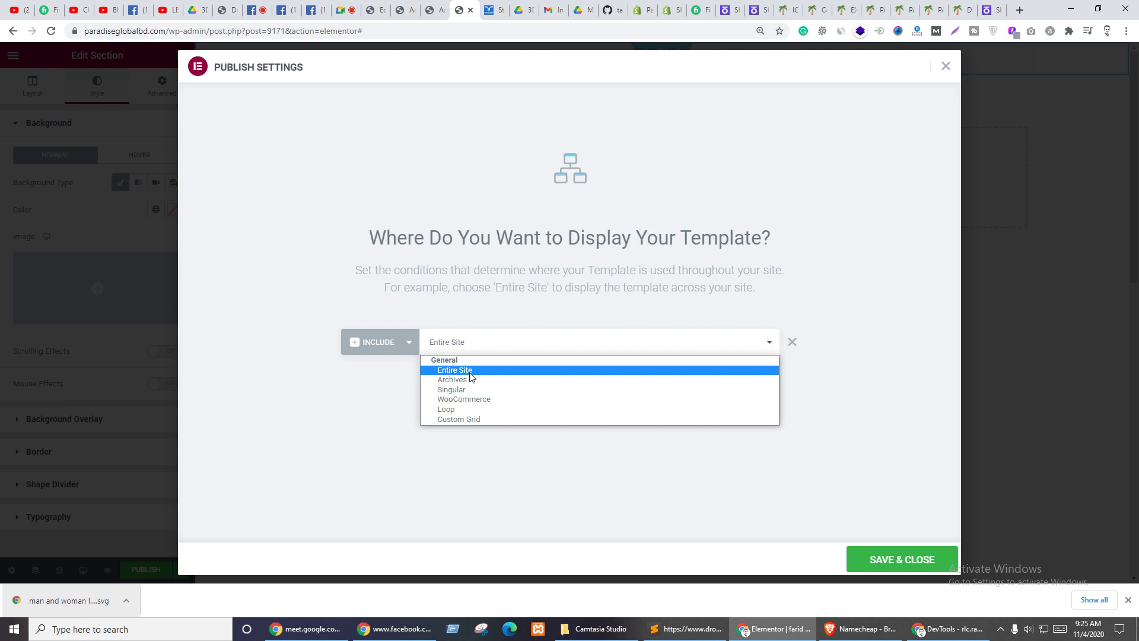
click(462, 398)
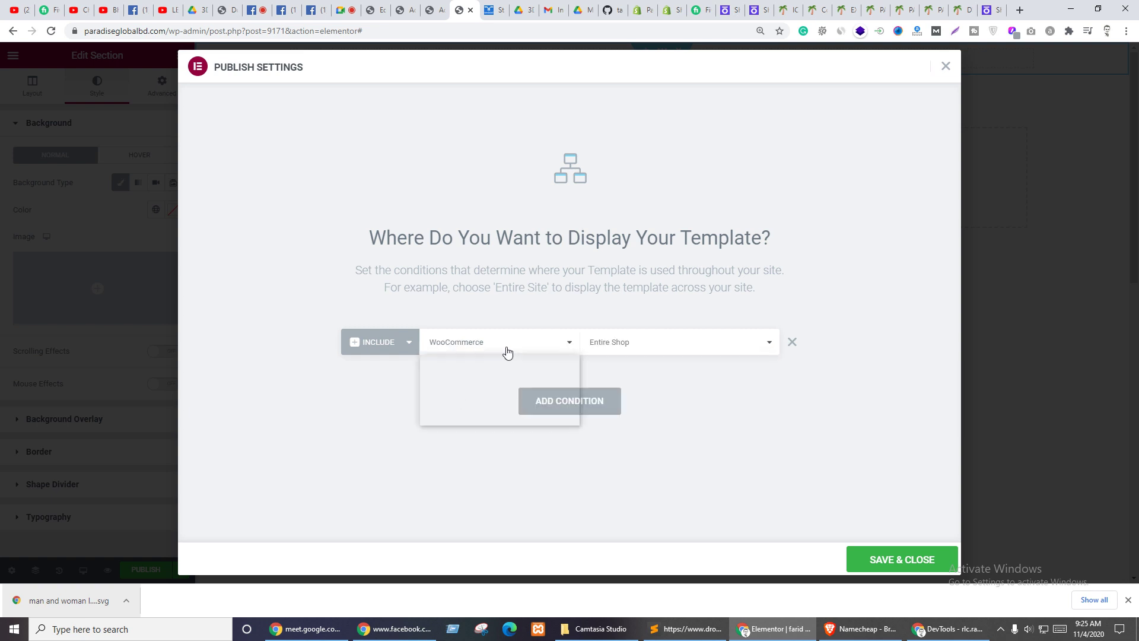
click(508, 352)
click(475, 390)
click(640, 349)
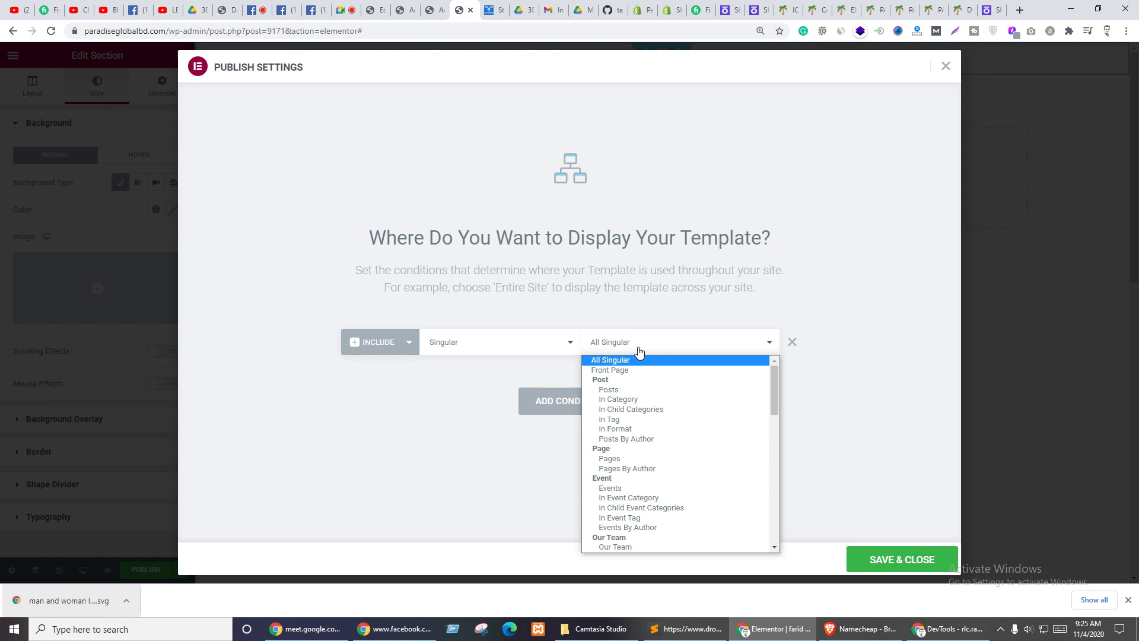
click(611, 459)
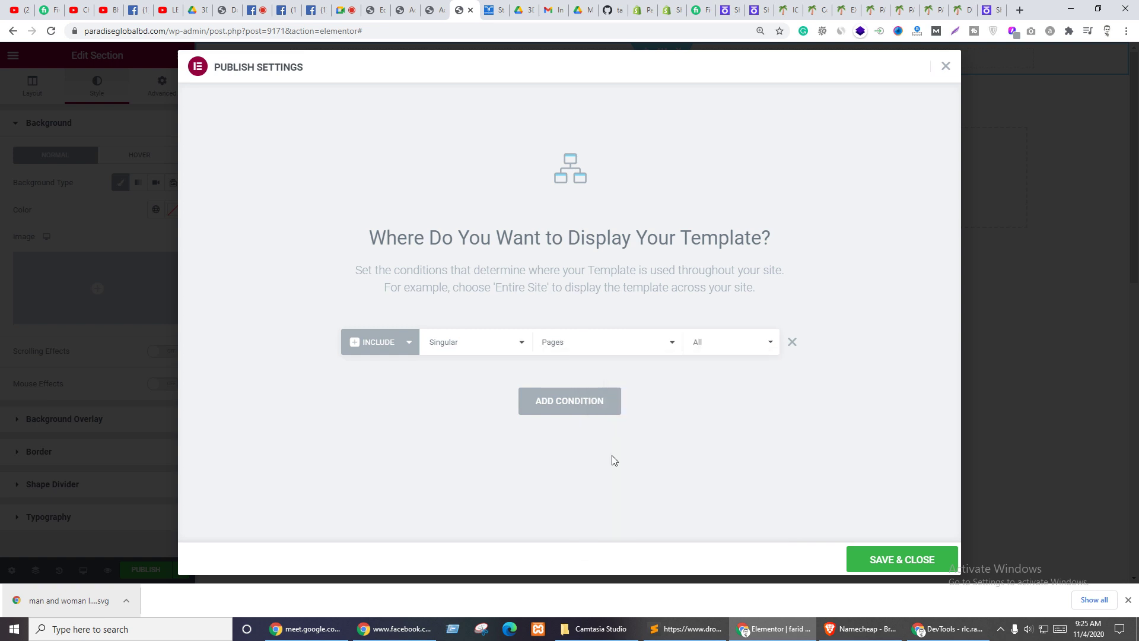
click(745, 346)
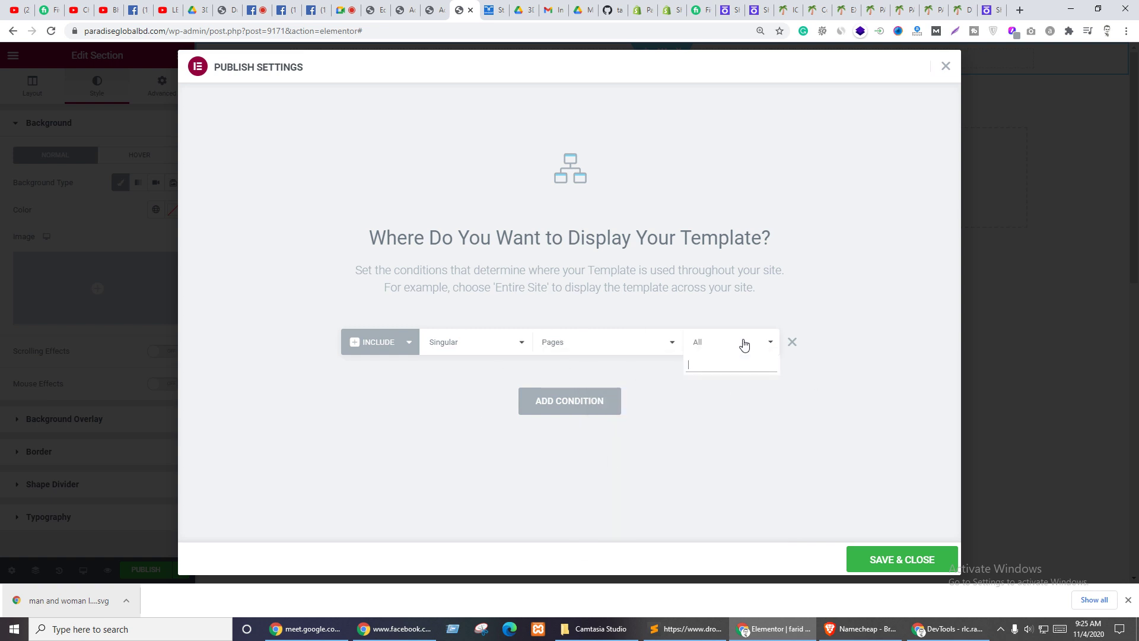
text(fari)
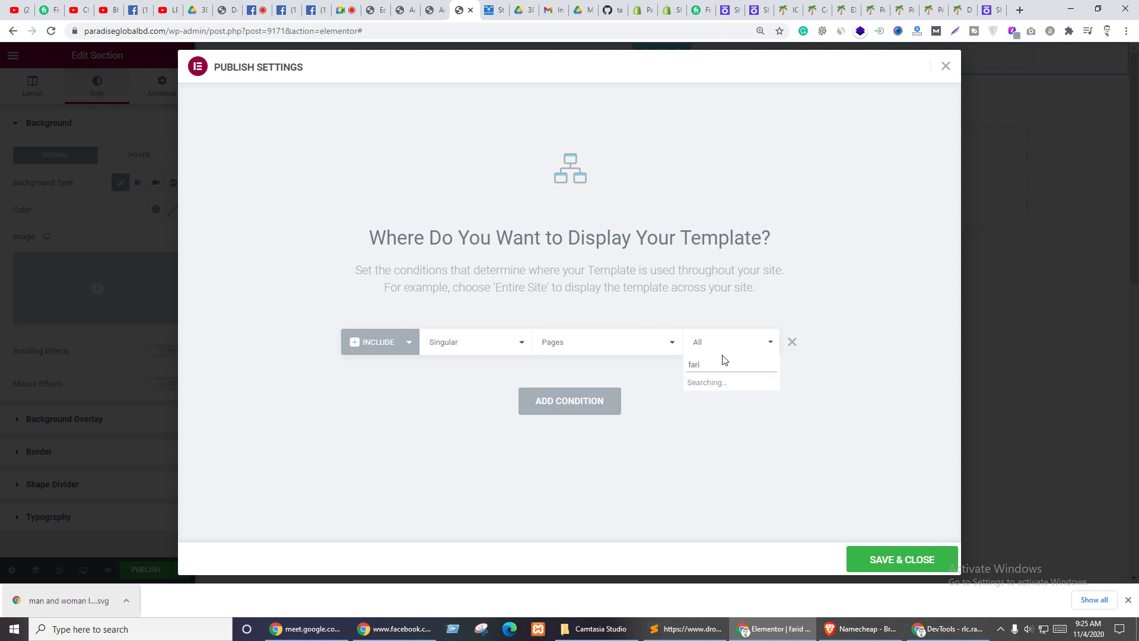
click(721, 384)
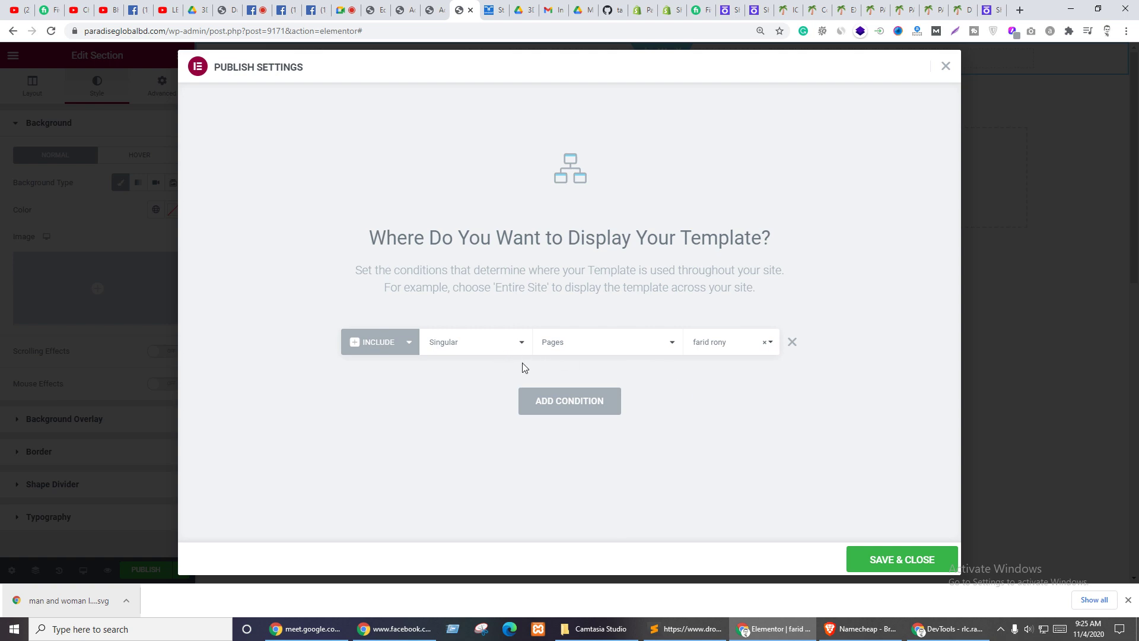
click(371, 10)
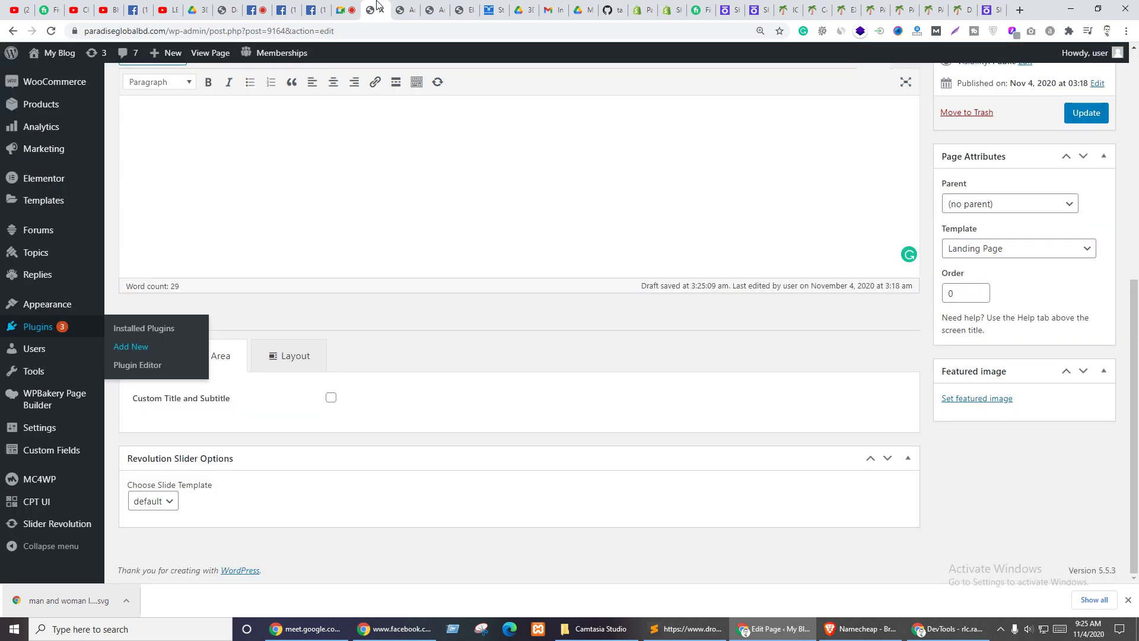
scroll(71, 350, up, 10)
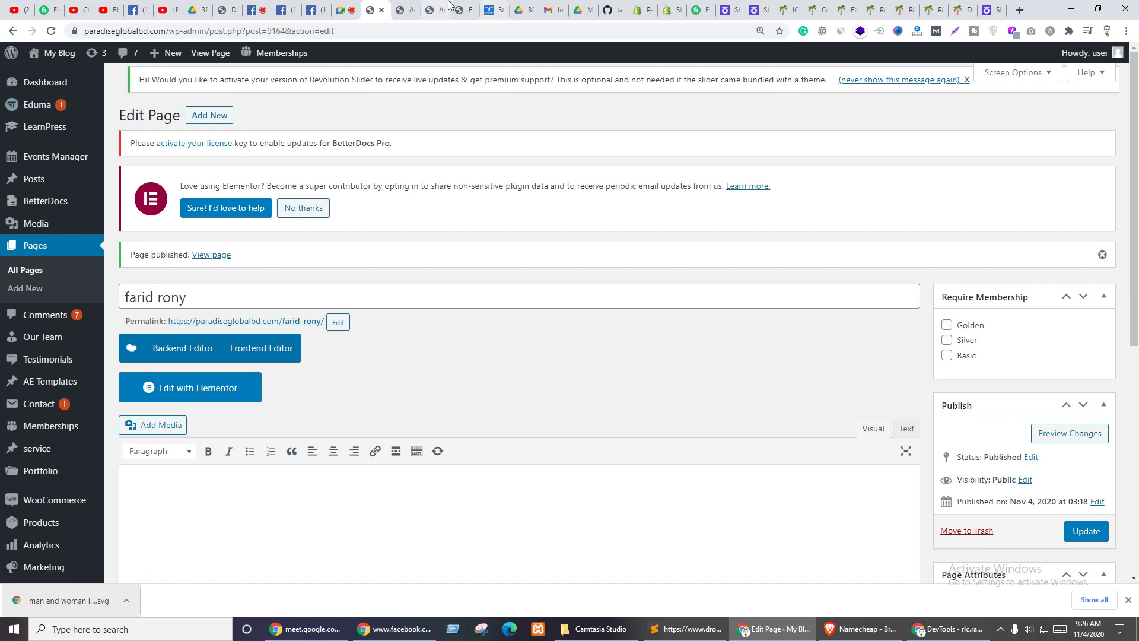
key(ctrl+Tab)
key(ctrl+Tab)
key(ctrl+Tab)
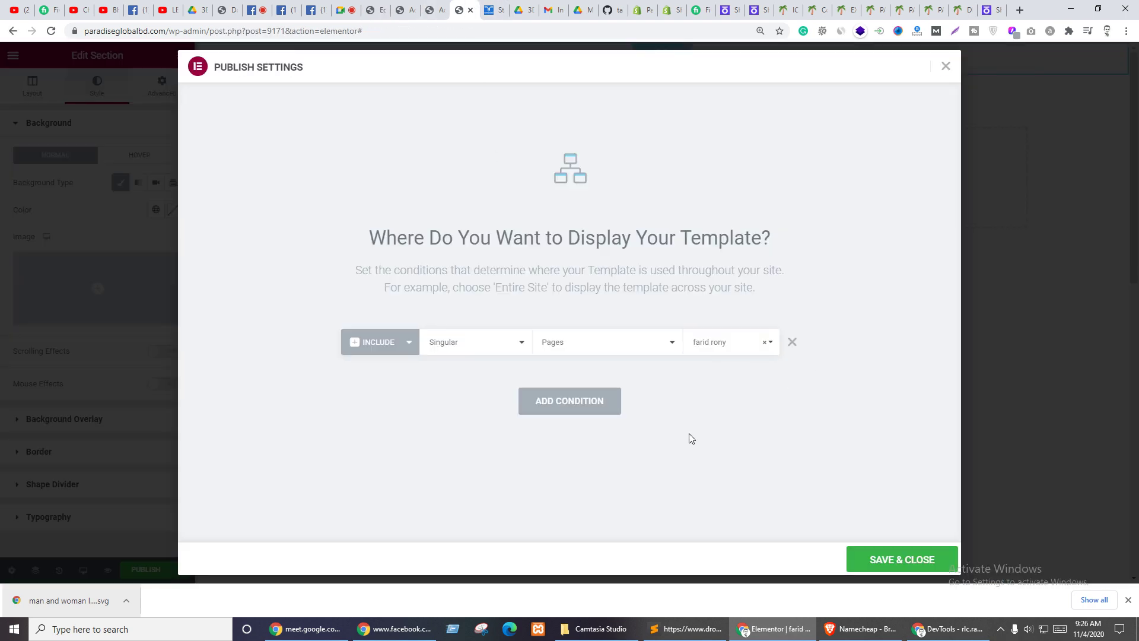
click(886, 560)
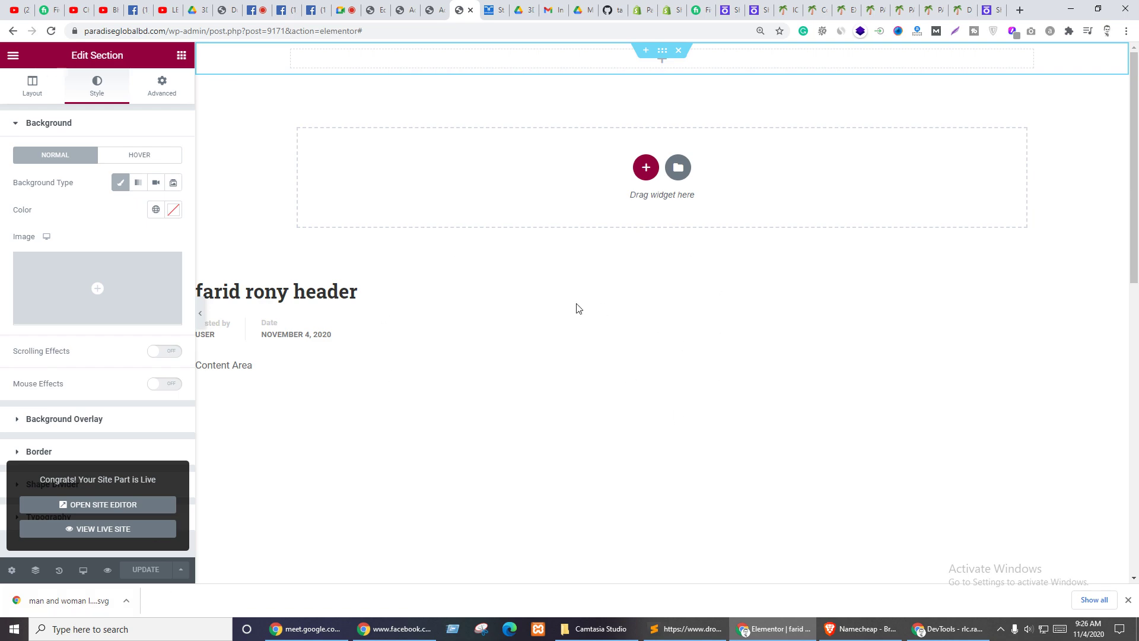
click(51, 31)
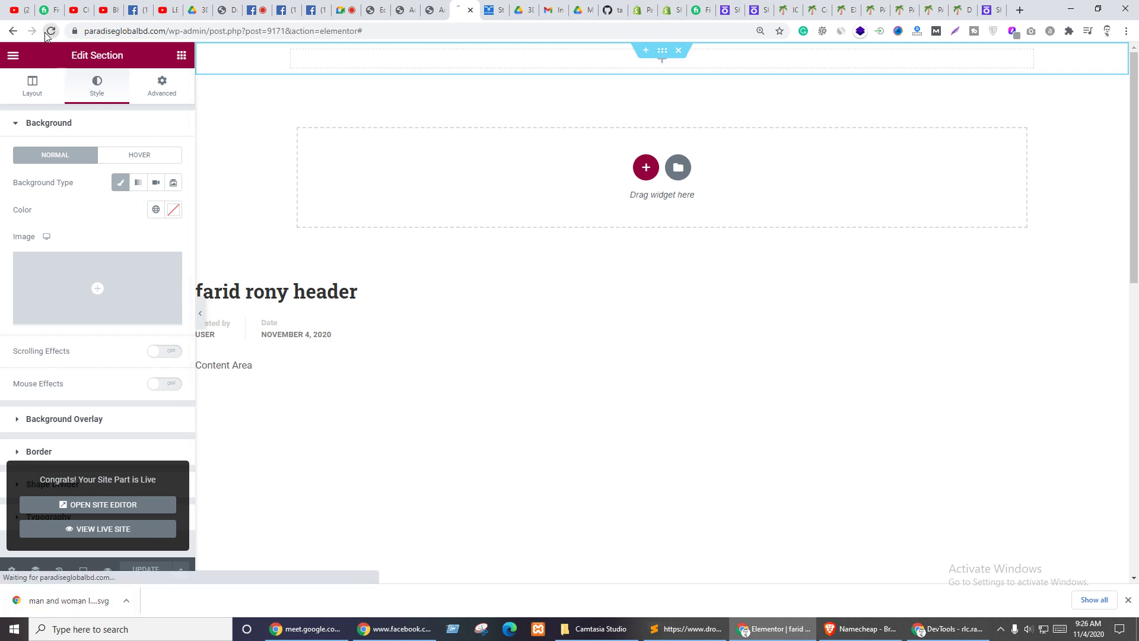
- Return to the Elementor editor and open the header section's background image picker
click(372, 10)
key(ctrl+Tab)
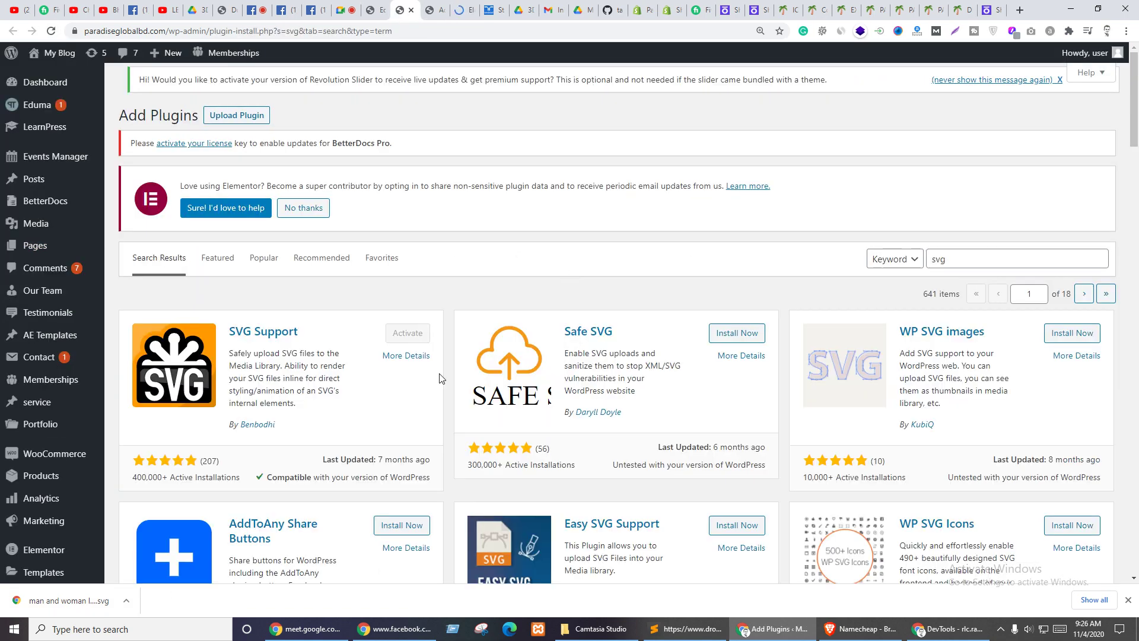
key(ctrl+Tab)
key(ctrl+Tab)
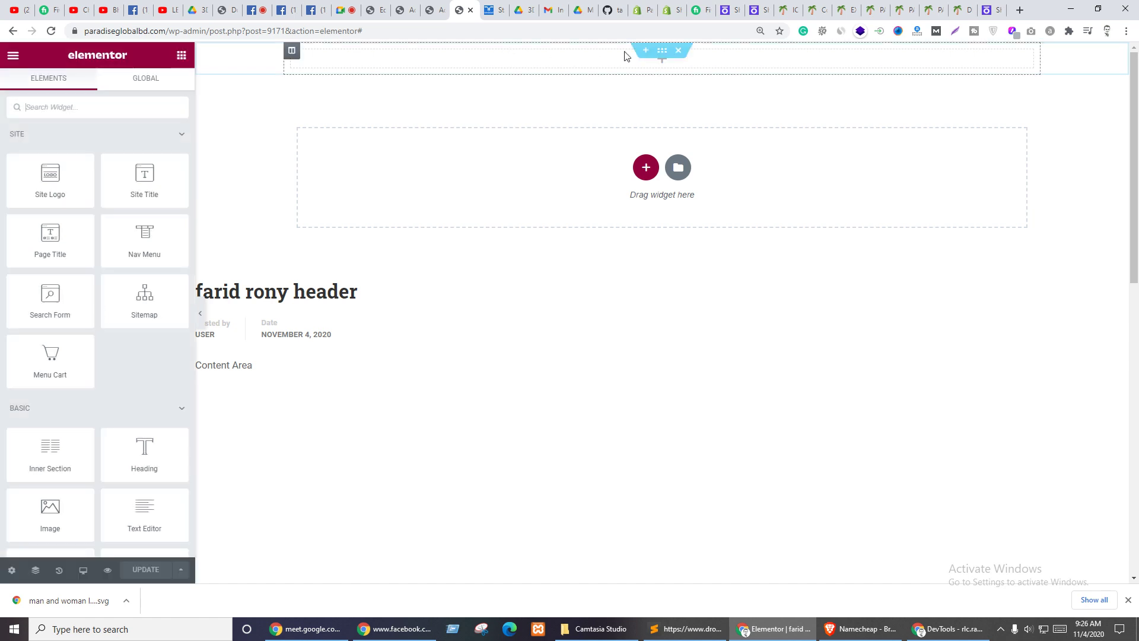
click(662, 52)
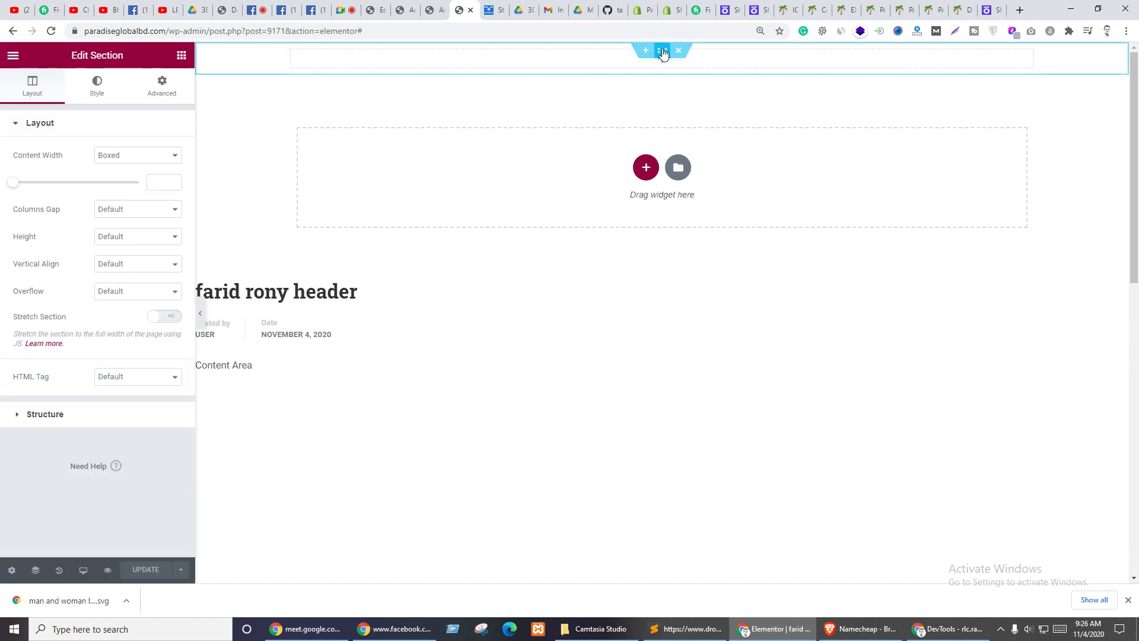
click(100, 100)
click(100, 289)
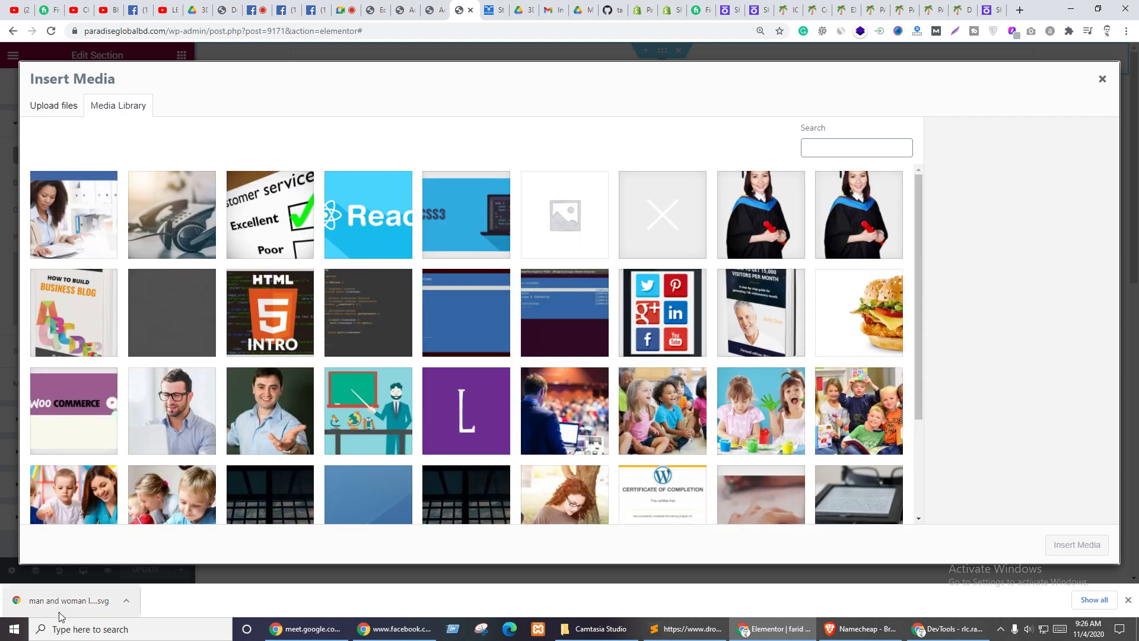
- Drop the laptop SVG into Insert Media (refused for security), then go back to svg plugin results
drag(60, 600, 313, 361)
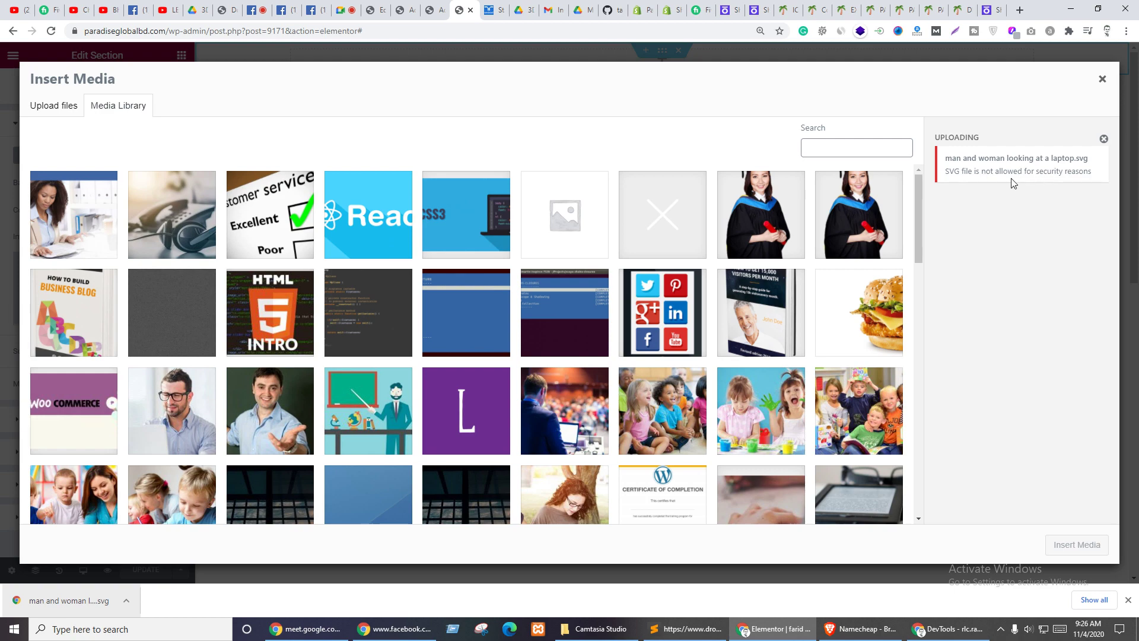
click(378, 9)
click(407, 10)
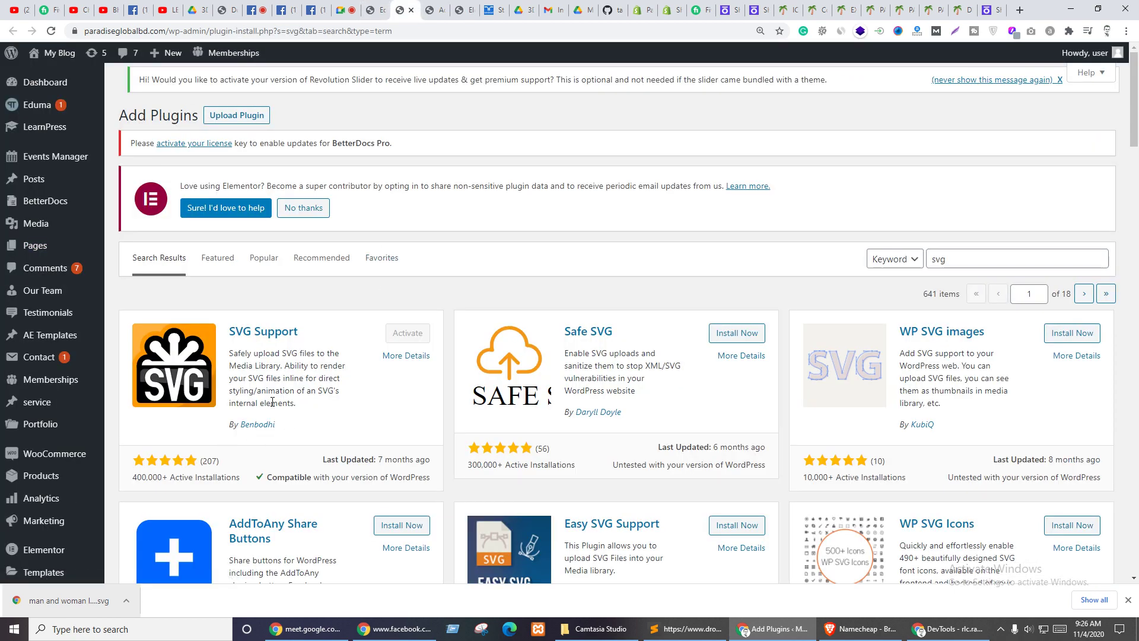
- Find SVG Support in the Installed Plugins list and open its Settings page
scroll(175, 420, down, 7)
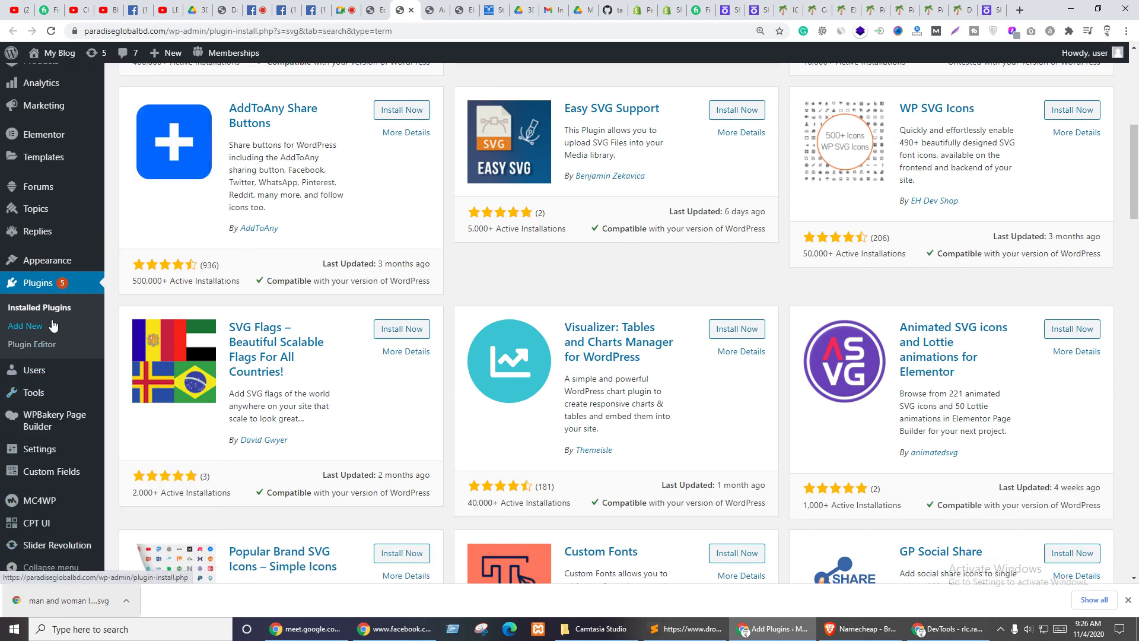
click(38, 308)
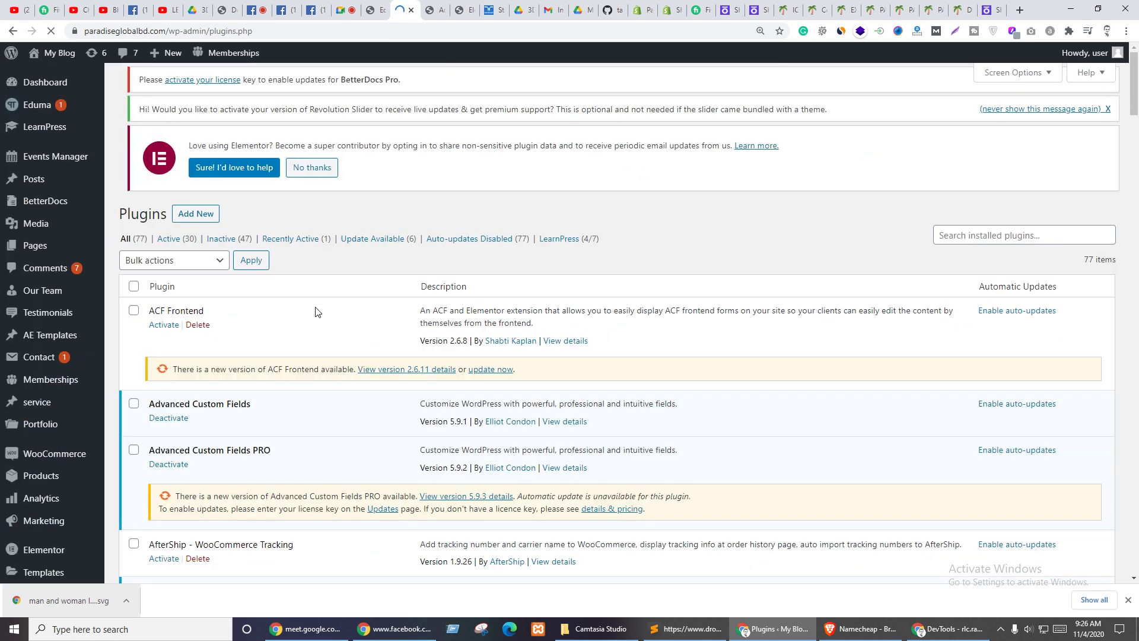
scroll(315, 389, down, 5)
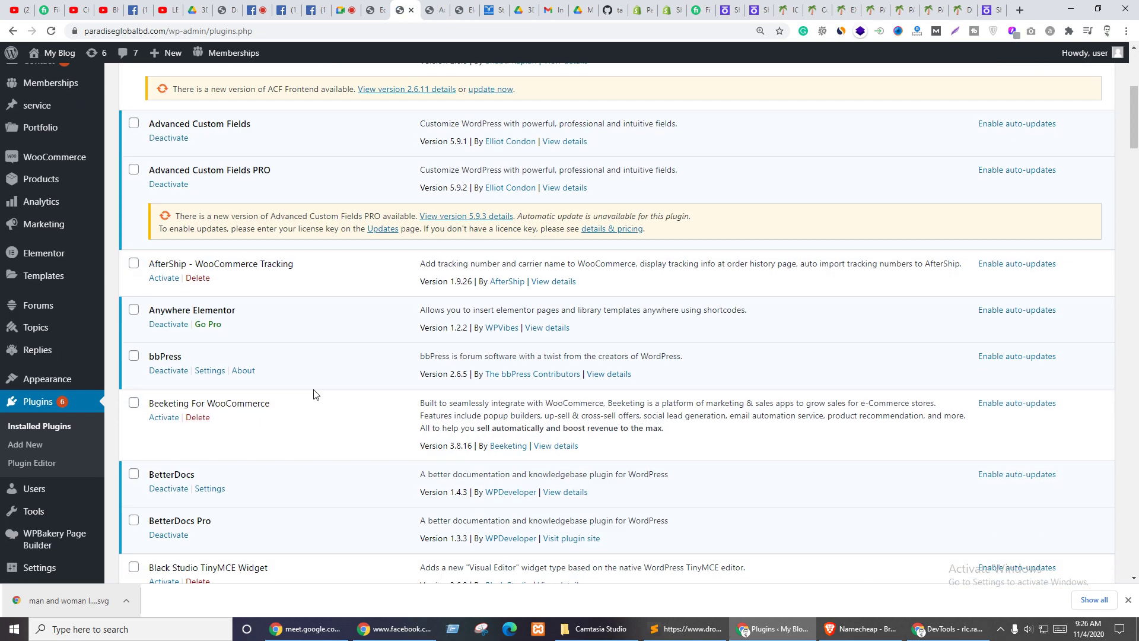
scroll(315, 394, down, 3)
scroll(318, 392, down, 8)
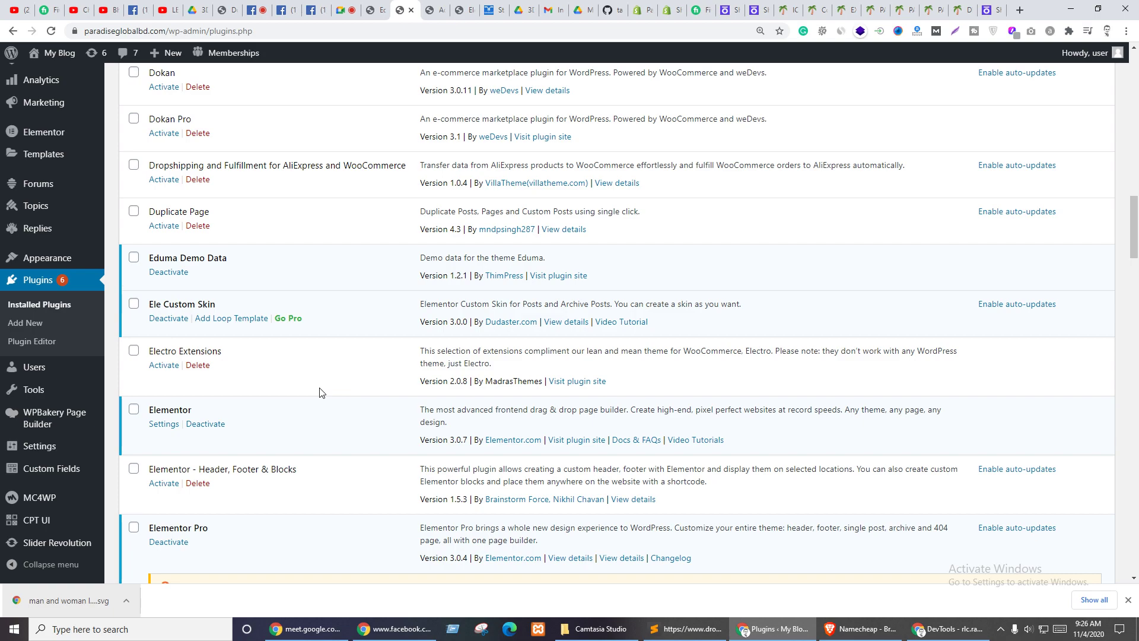
scroll(319, 392, down, 4)
scroll(320, 389, down, 11)
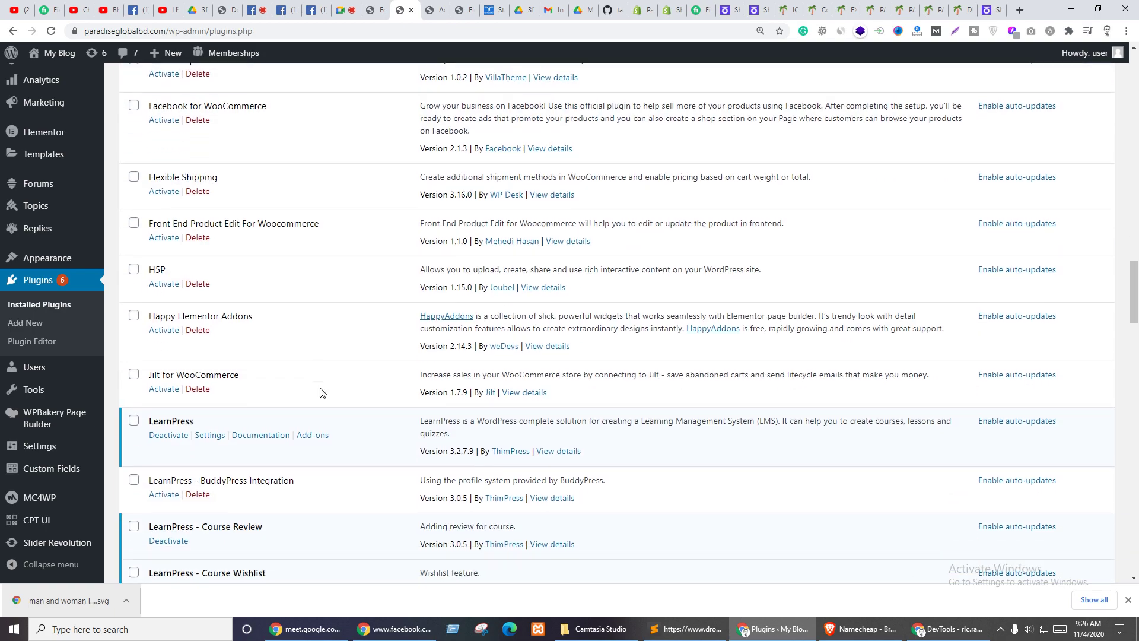
scroll(321, 392, down, 5)
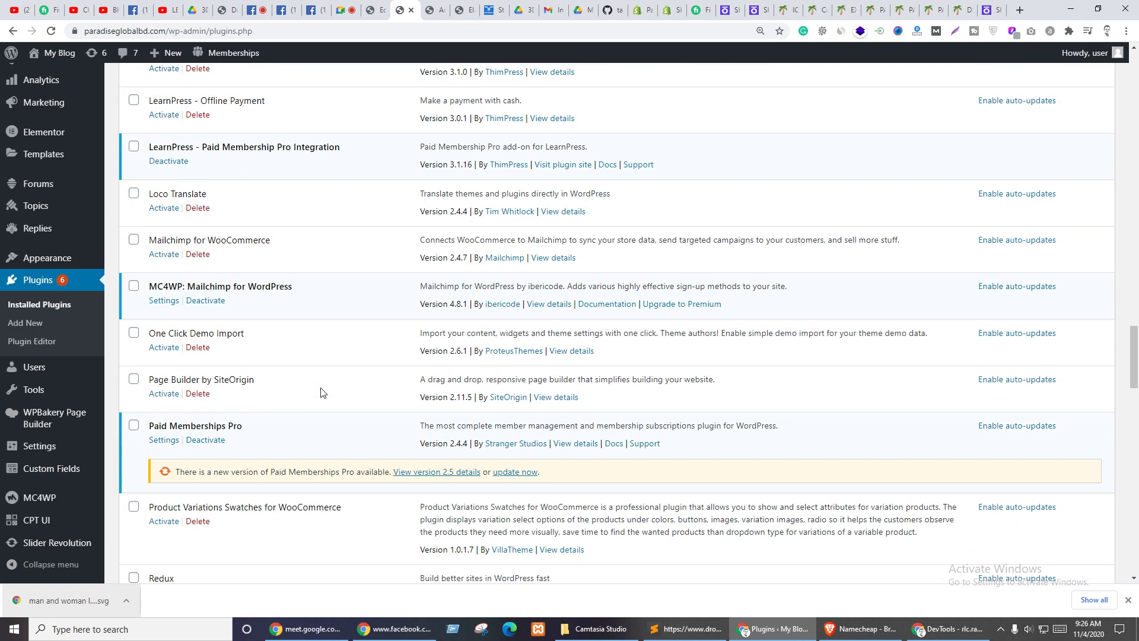
scroll(320, 392, down, 5)
scroll(320, 392, down, 4)
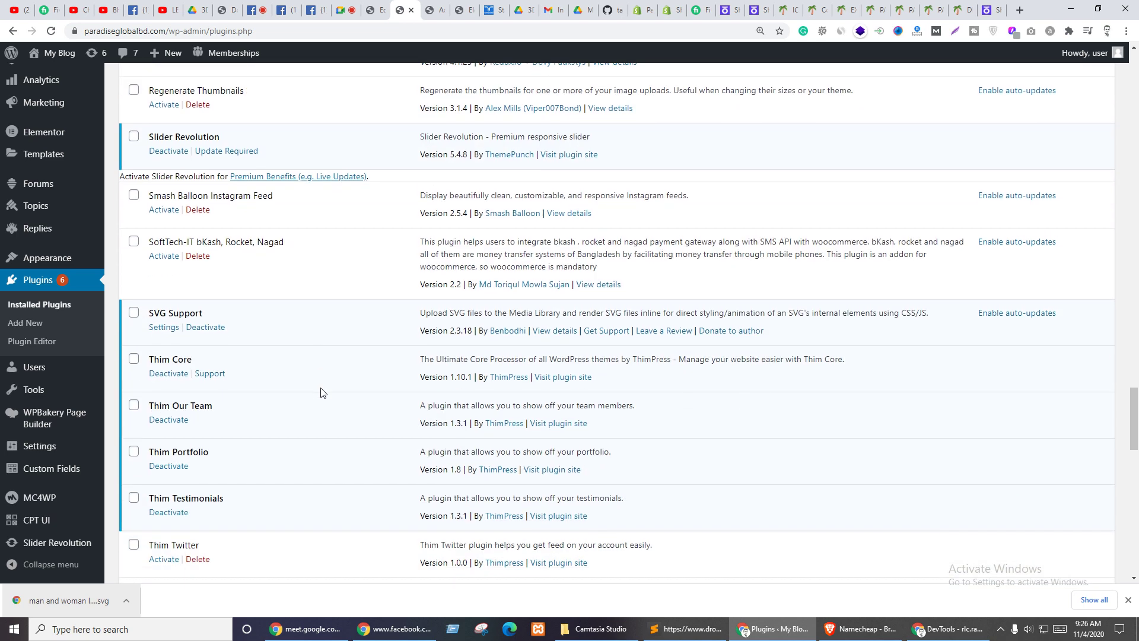
click(164, 328)
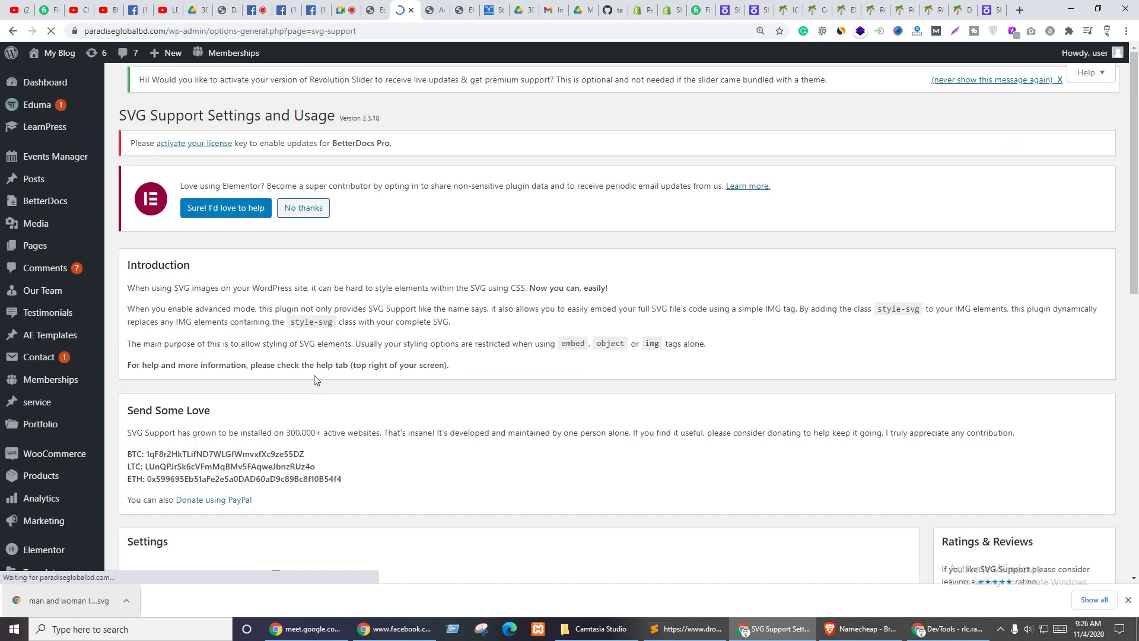
- Enable Load frontend CSS and Advanced Mode in SVG Support and save
scroll(409, 356, down, 5)
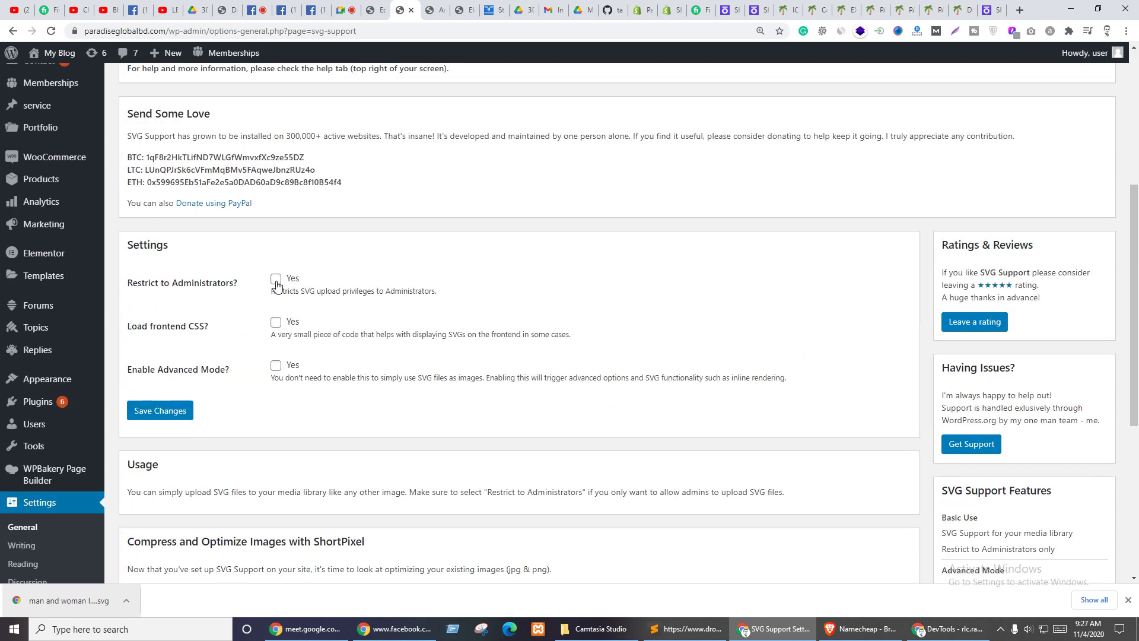
click(276, 326)
click(278, 367)
click(170, 411)
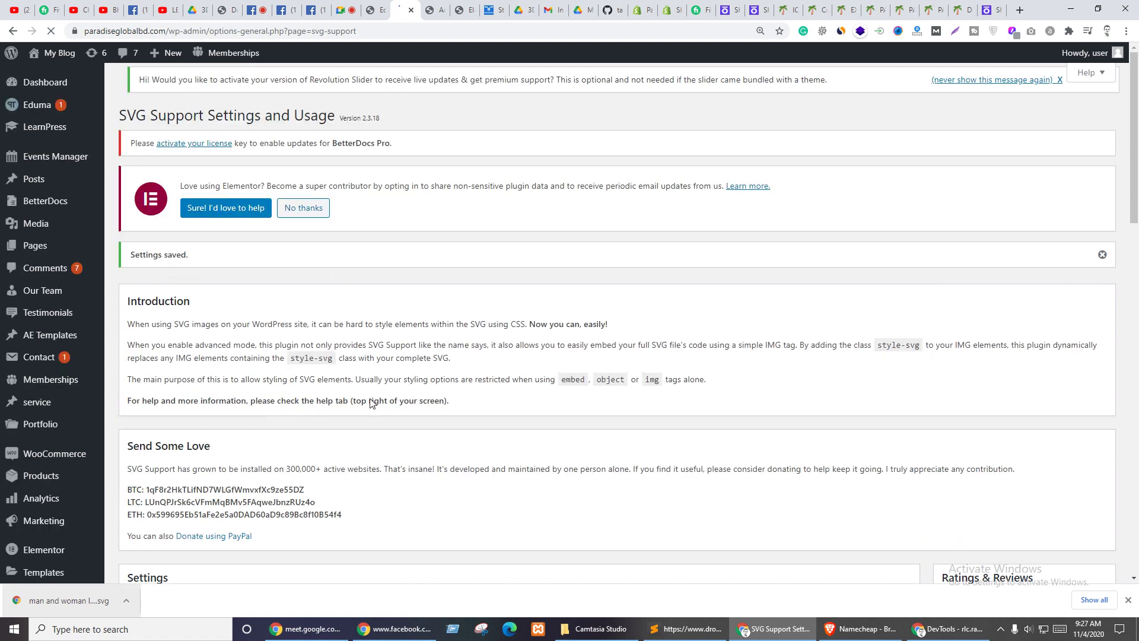
- Turn on Automatically insert class and Force Inline SVG, then save again
scroll(371, 403, down, 4)
scroll(370, 403, down, 9)
scroll(381, 398, up, 4)
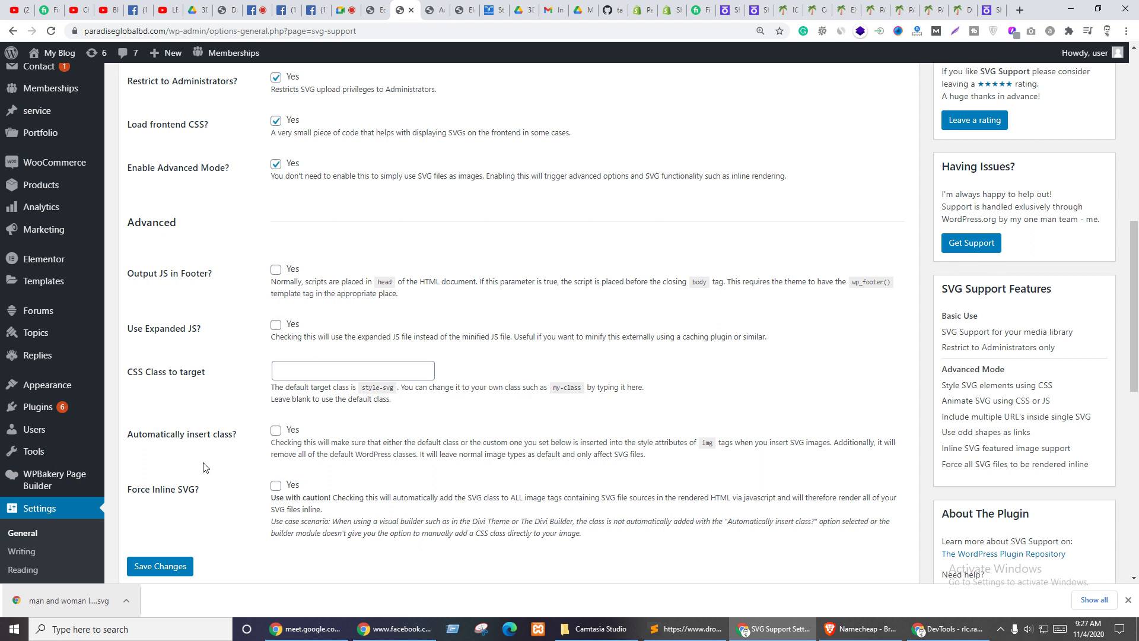
click(276, 486)
click(276, 430)
scroll(260, 457, down, 3)
click(155, 393)
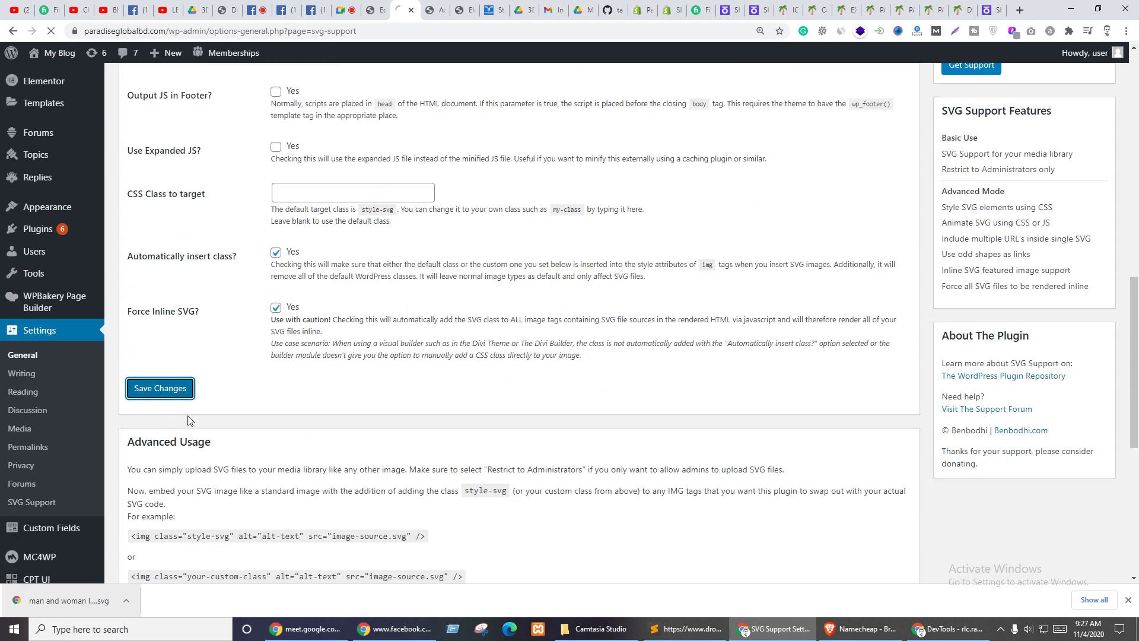
scroll(320, 469, down, 4)
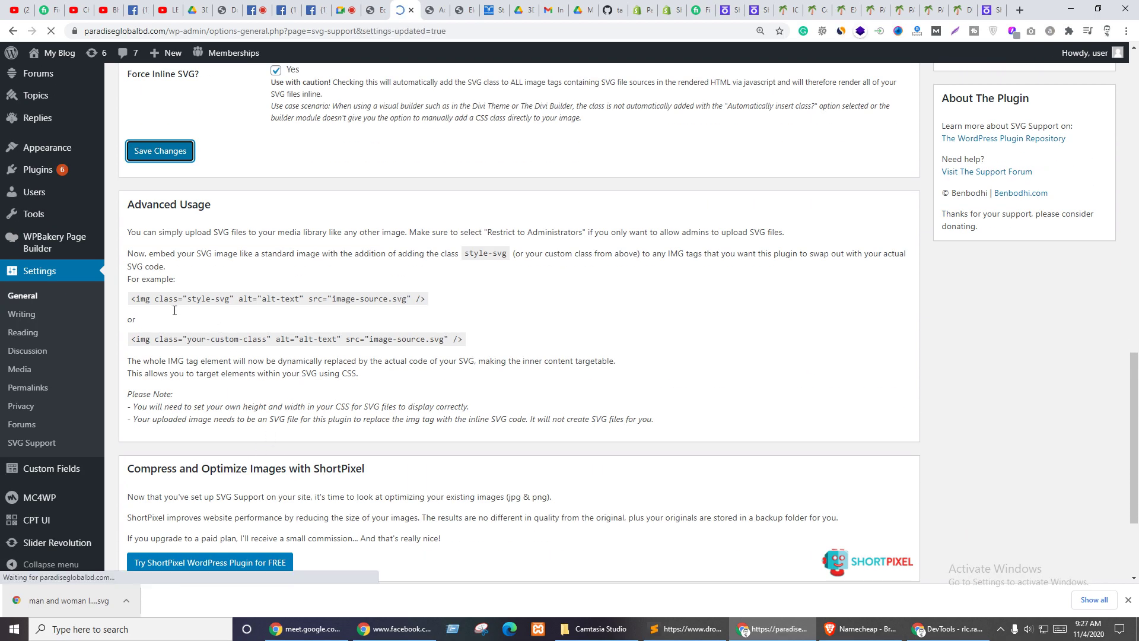
scroll(376, 409, down, 8)
scroll(377, 410, down, 12)
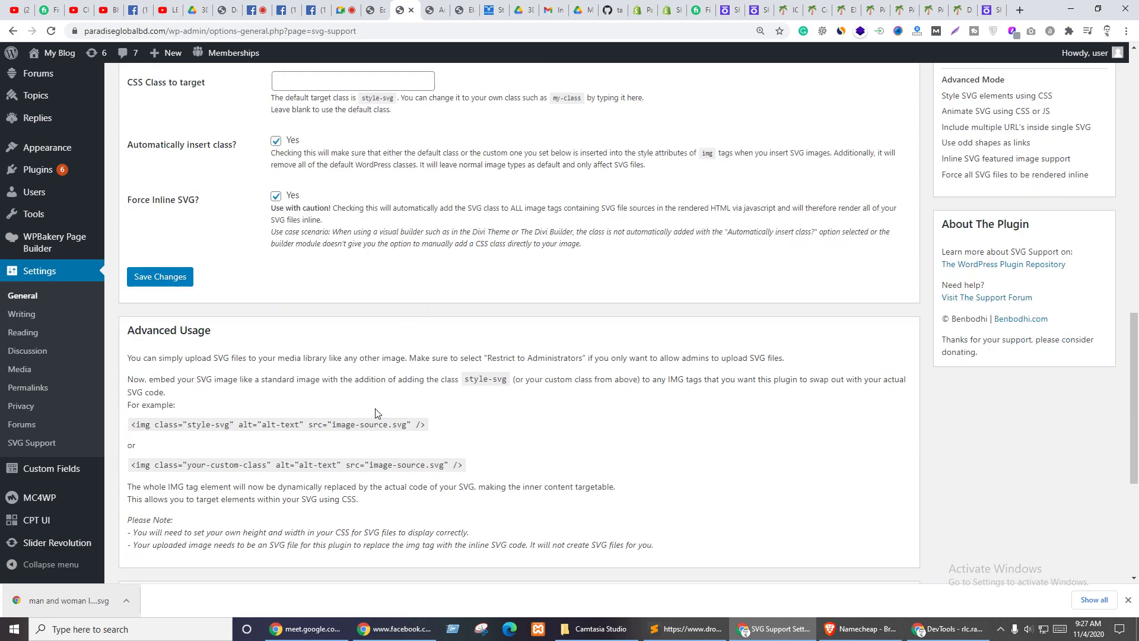
scroll(199, 400, up, 20)
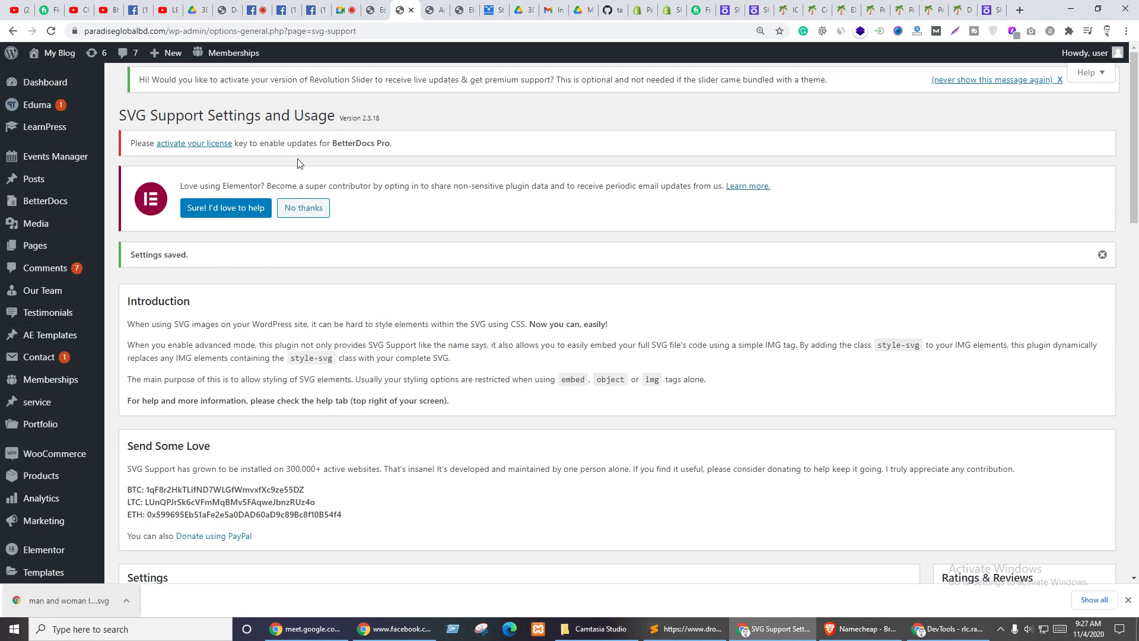
scroll(190, 362, down, 9)
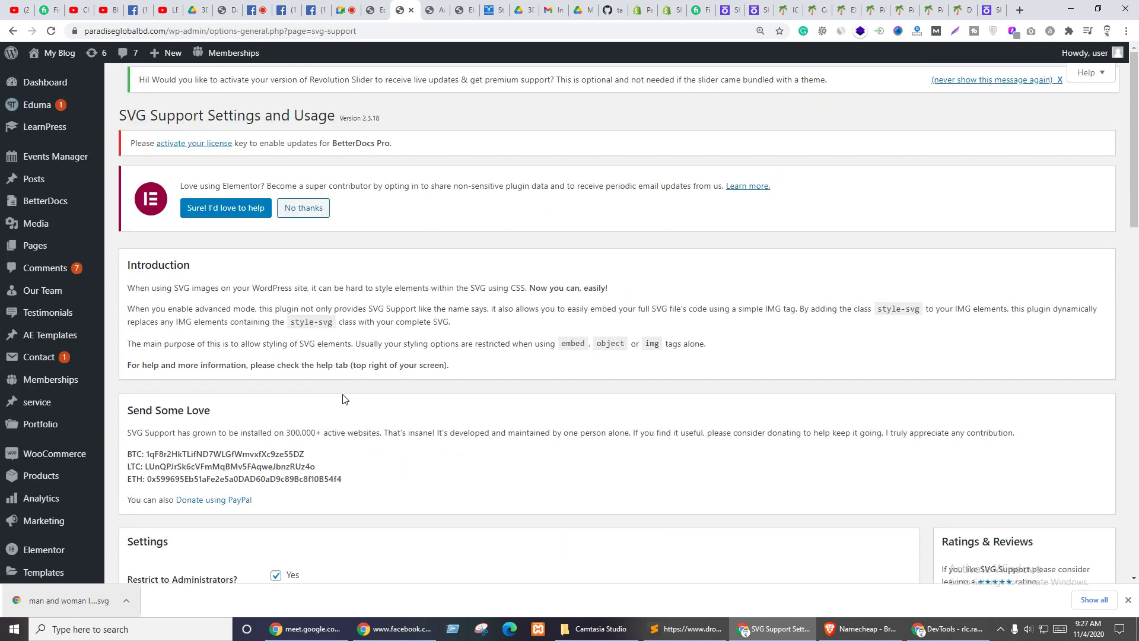
- Reload the Elementor editor and retry the laptop SVG as section background, which is refused again
click(463, 10)
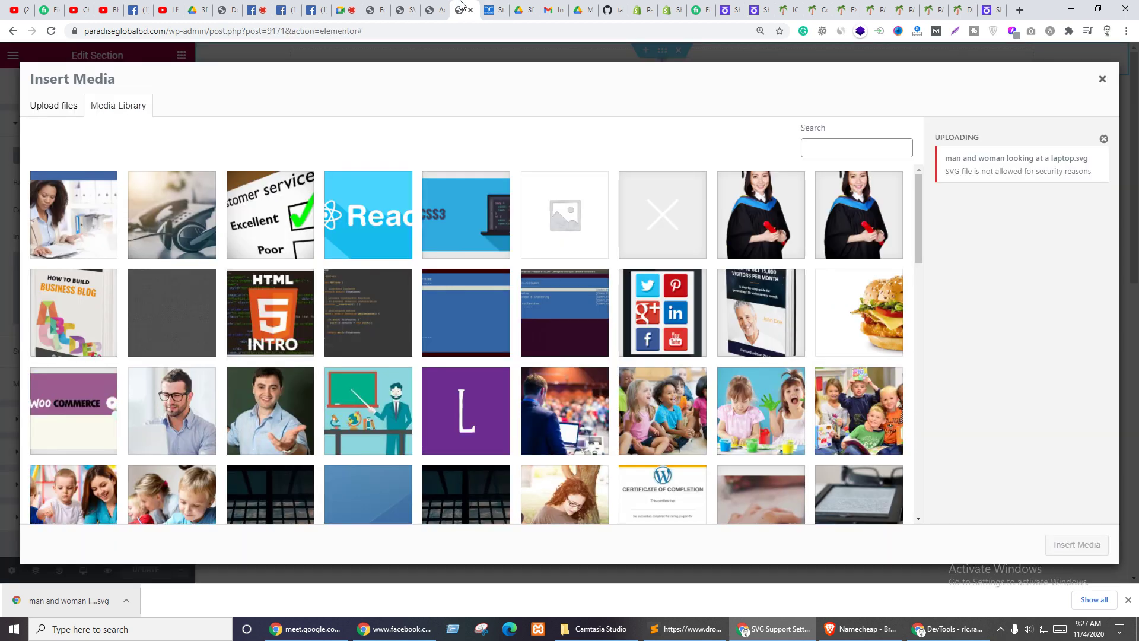
key(F5)
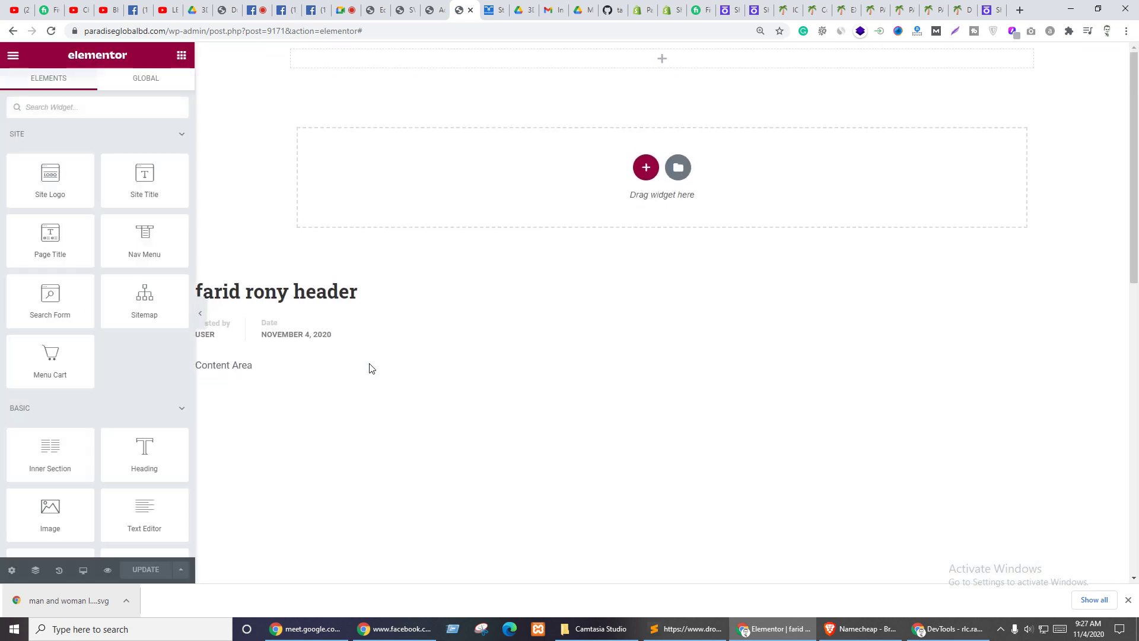
click(662, 50)
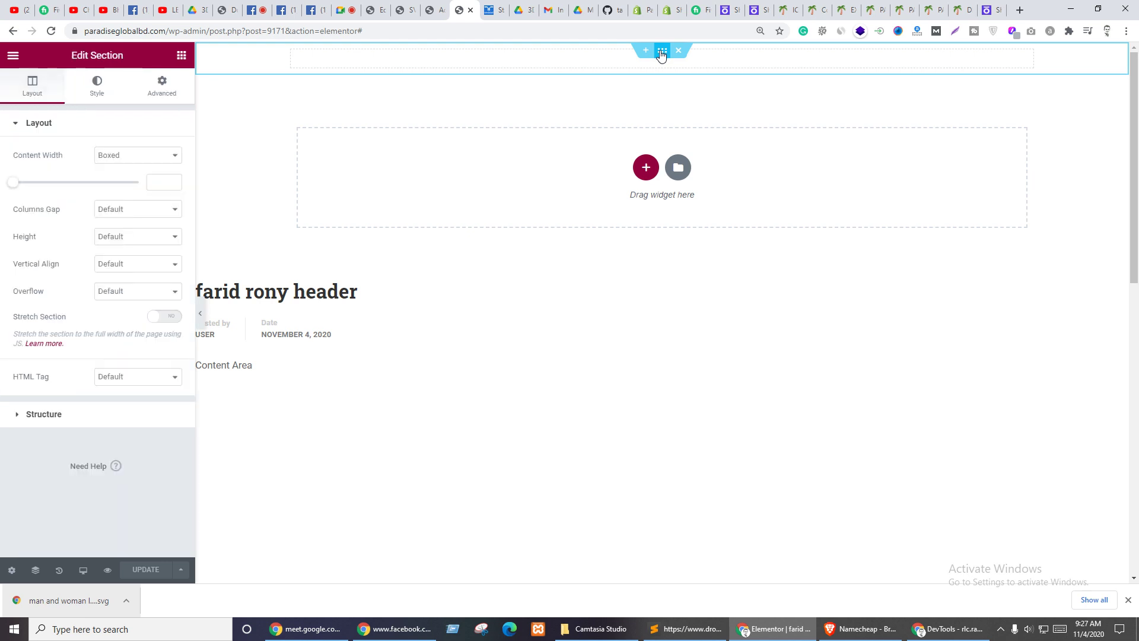
click(95, 91)
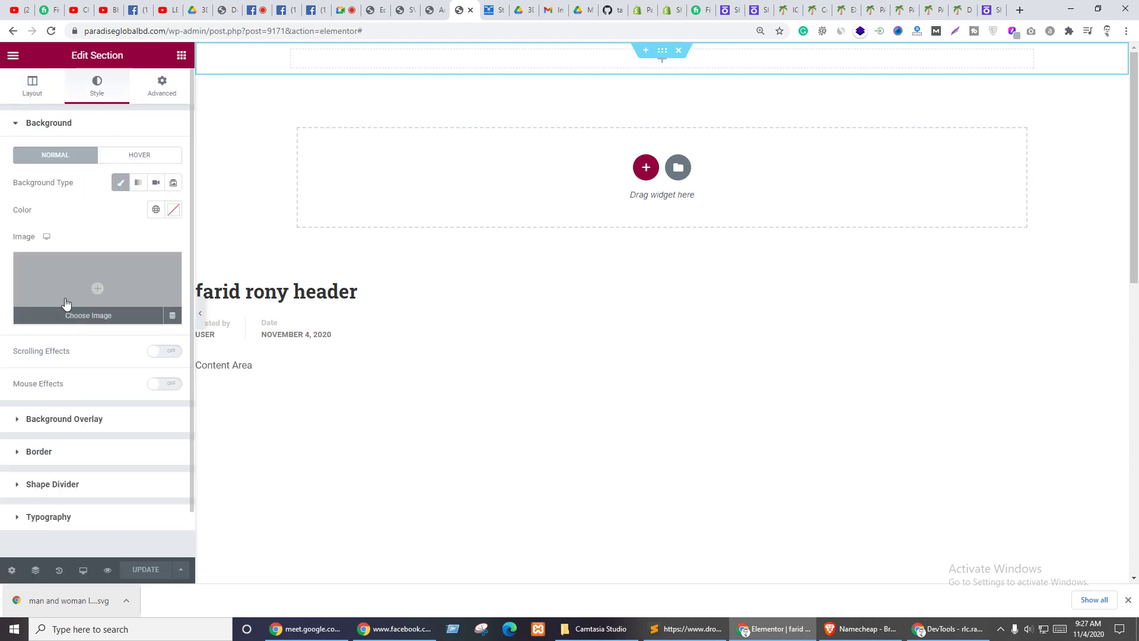
click(92, 275)
drag(31, 604, 336, 348)
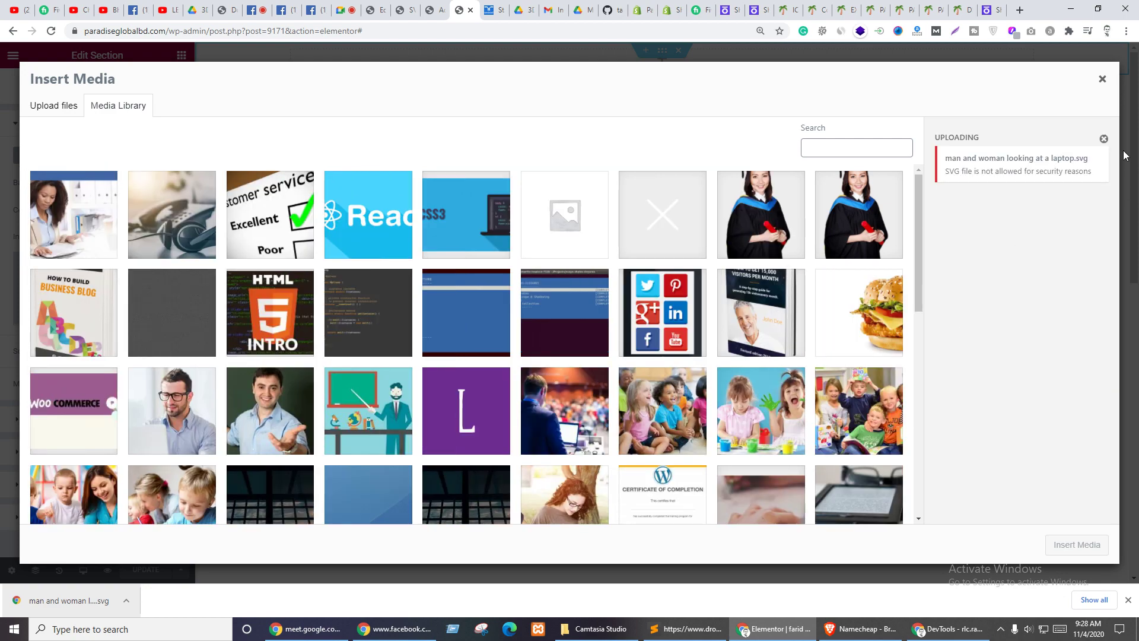
click(1103, 79)
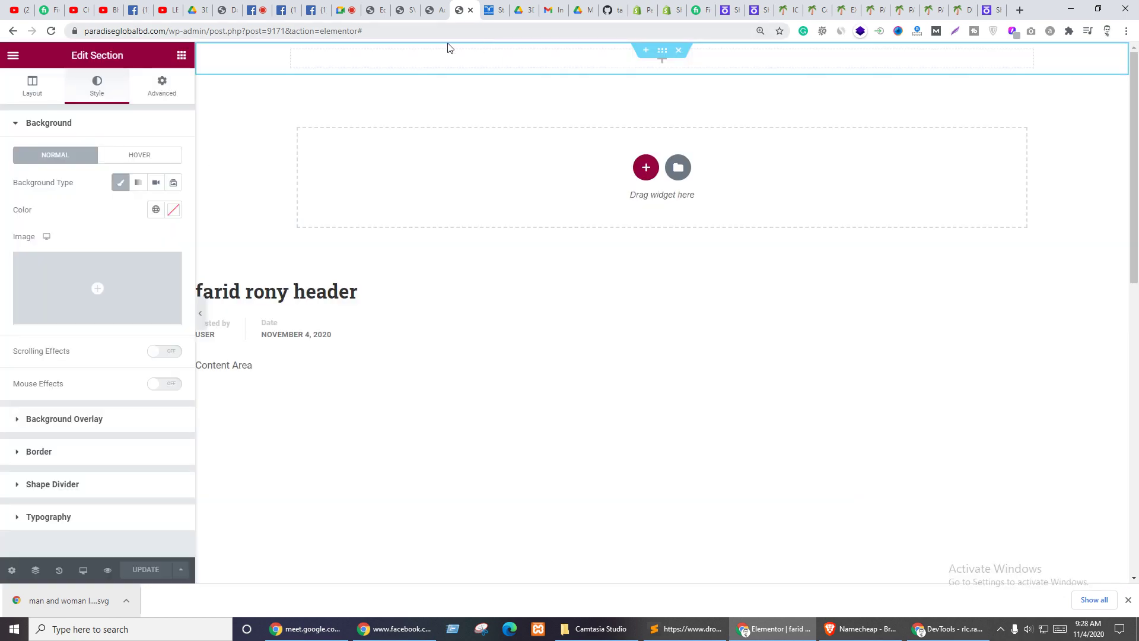
click(379, 6)
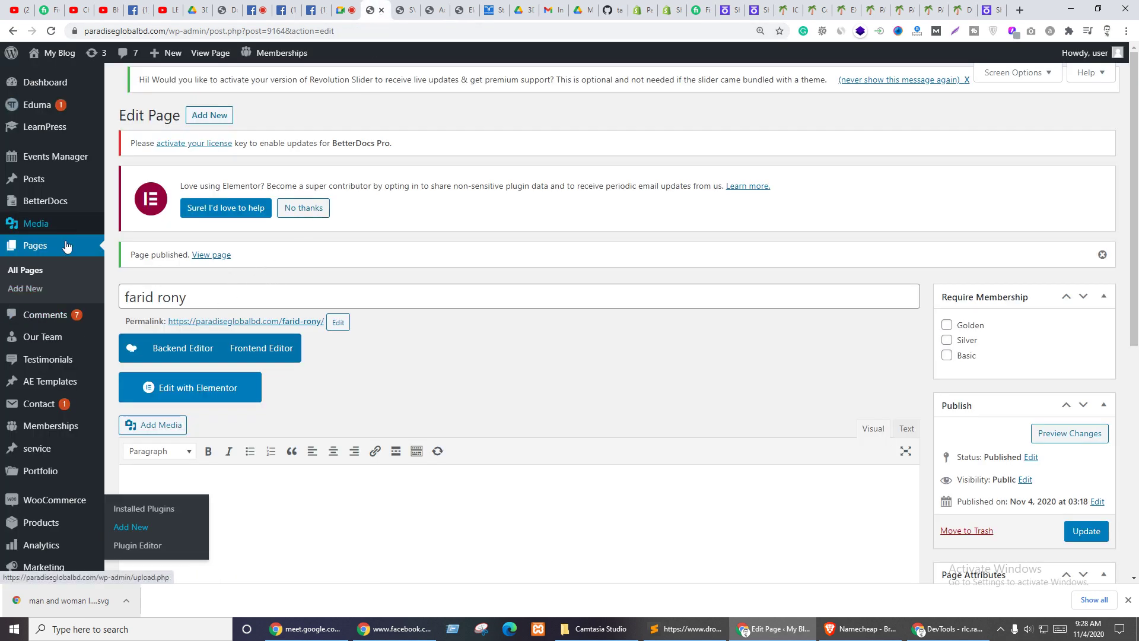
- Upload the downloaded laptop SVG through Media > Library > Add New, then return to the header editor
mouse_move(39, 454)
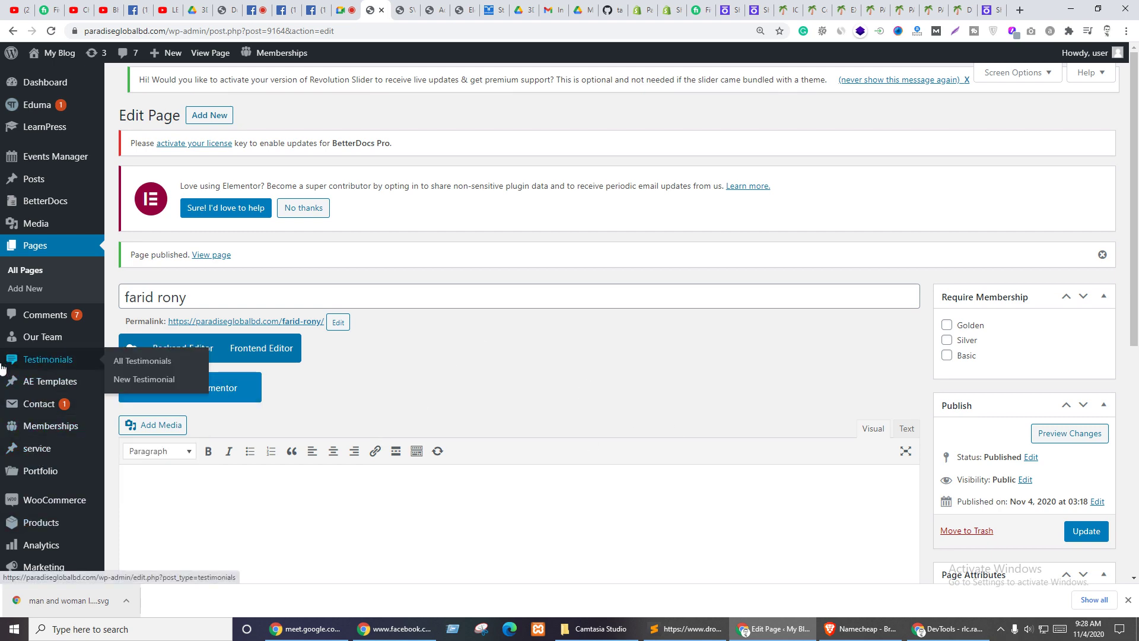
scroll(24, 373, down, 6)
scroll(43, 216, up, 6)
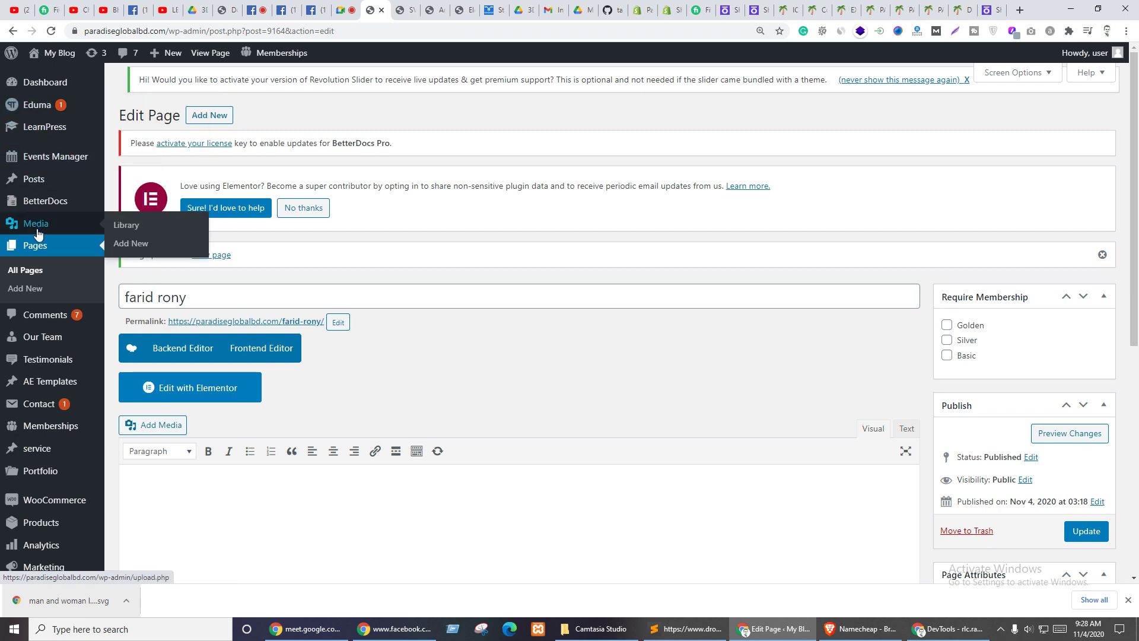
click(36, 224)
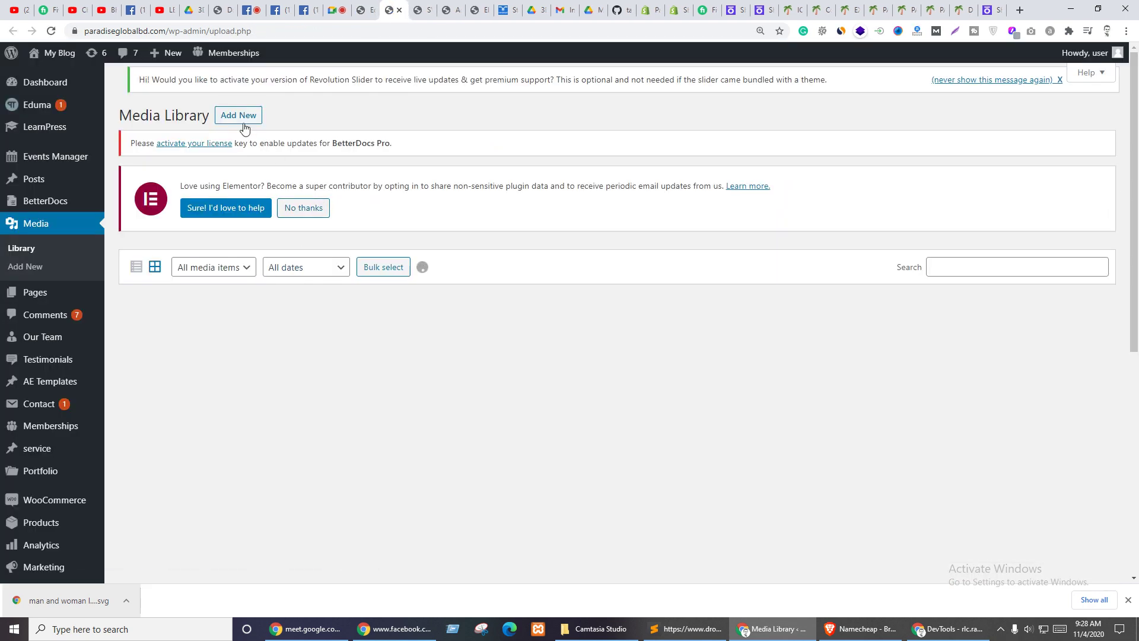
click(237, 116)
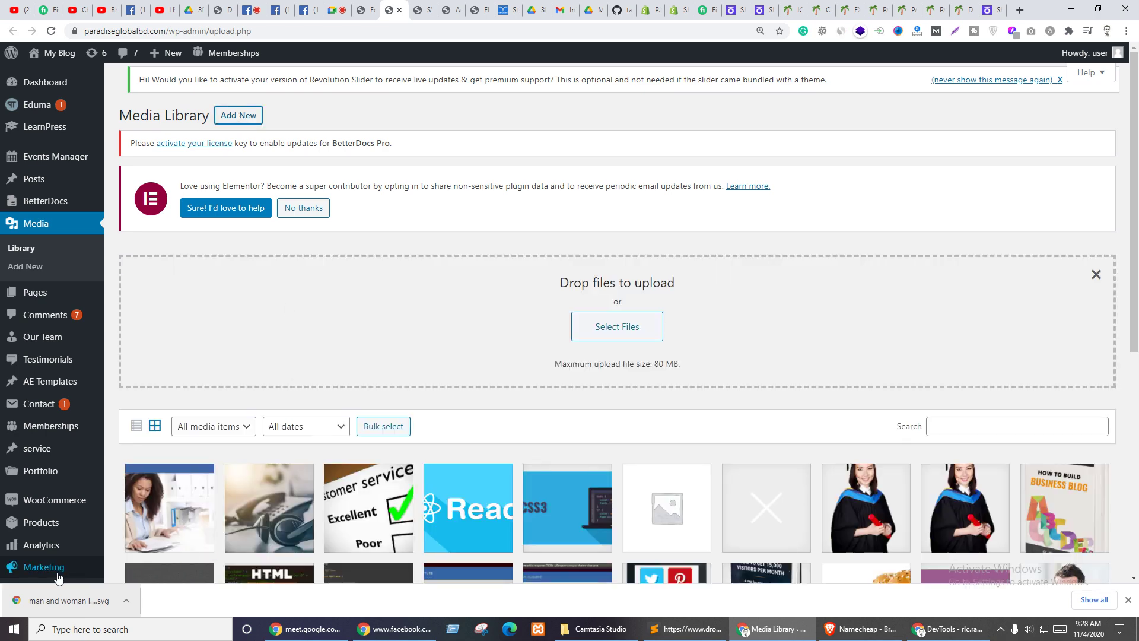
drag(68, 600, 405, 365)
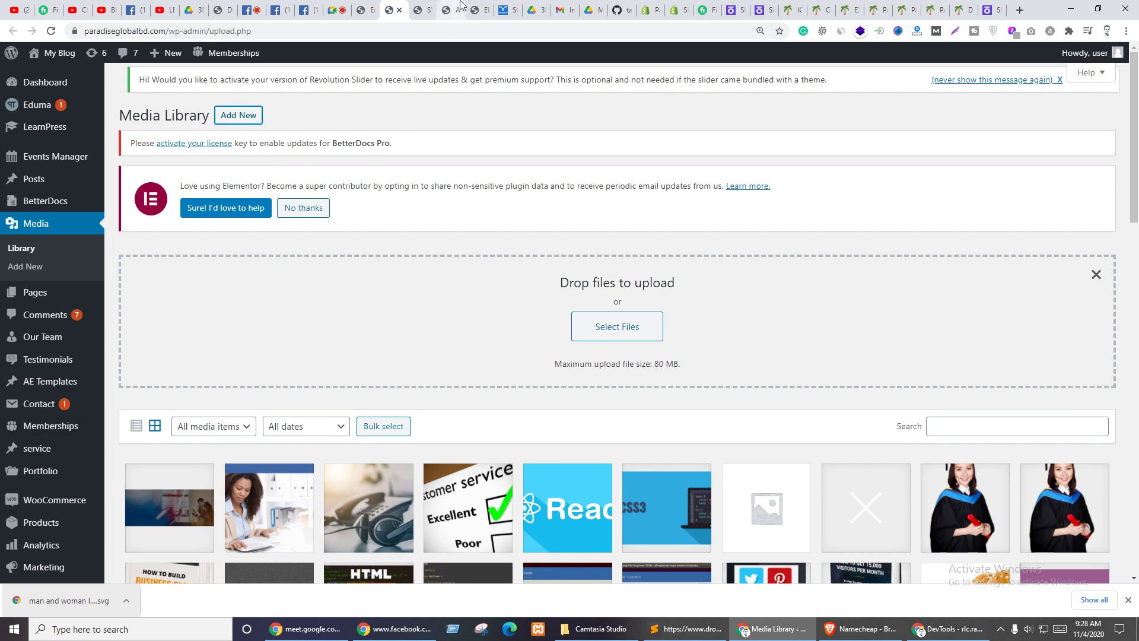
click(481, 10)
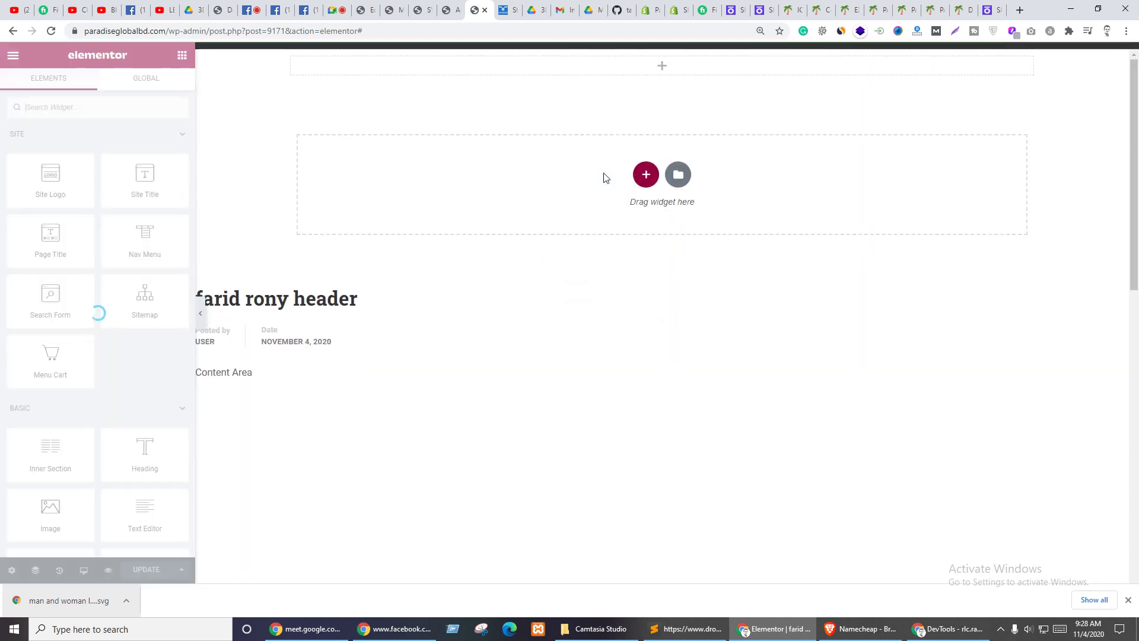
- Set the newly uploaded laptop image as the header section's background
click(662, 50)
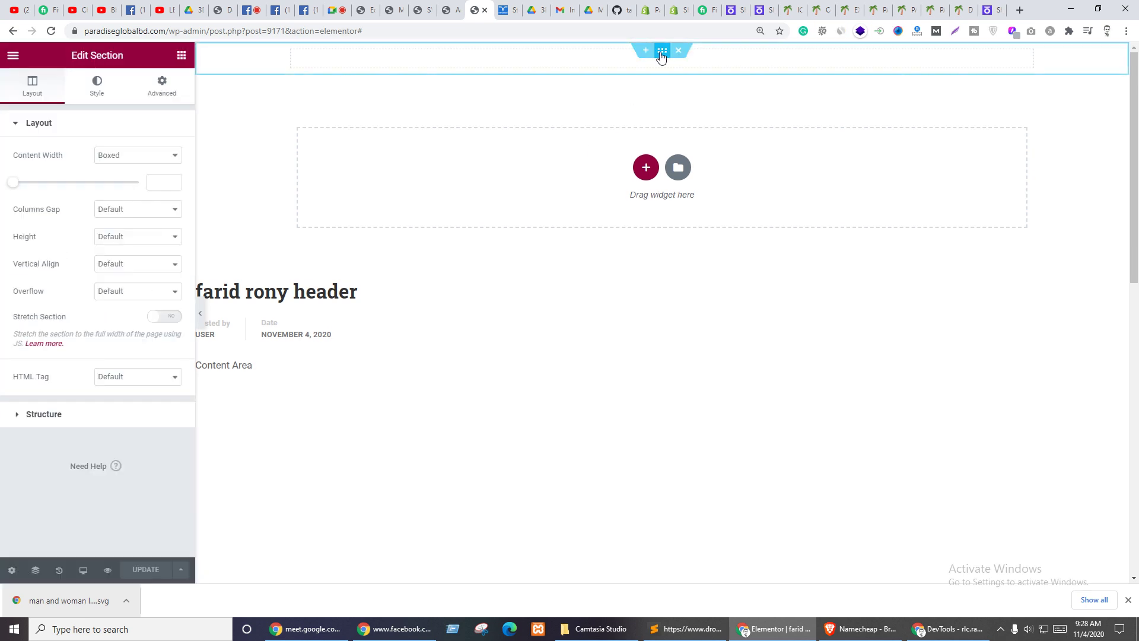
click(105, 92)
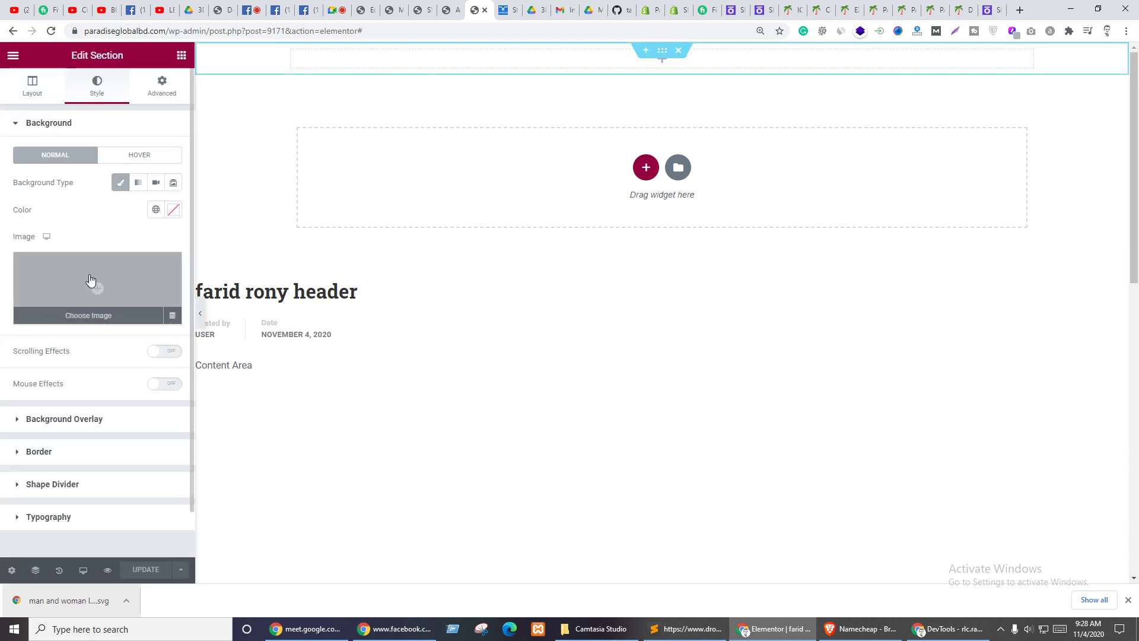
click(87, 285)
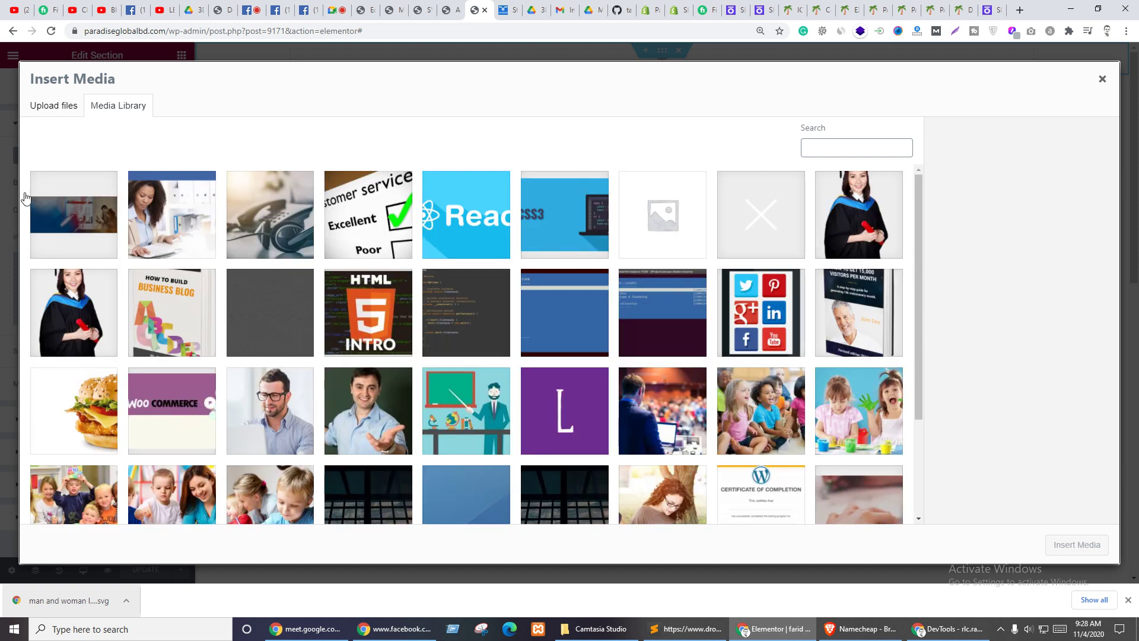
click(83, 190)
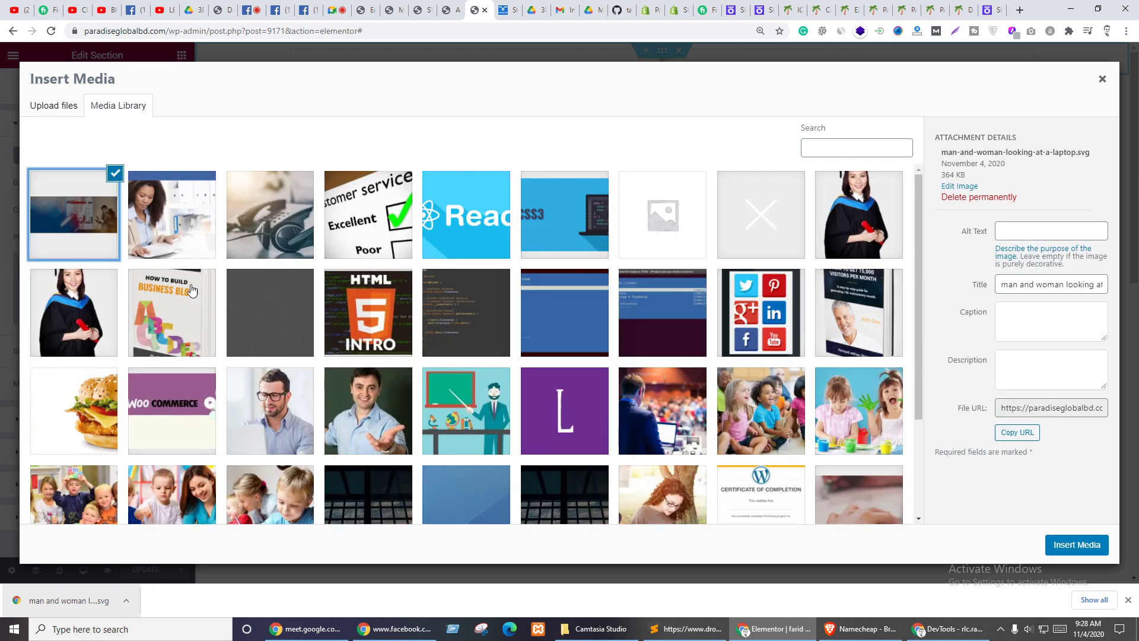
click(1073, 549)
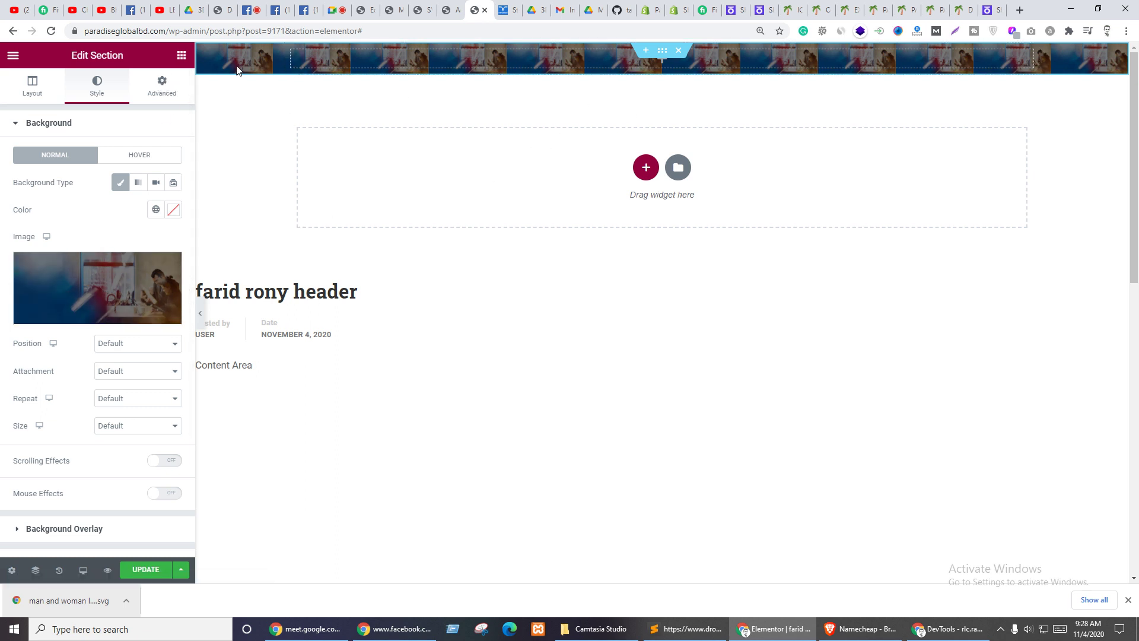
- Switch Stretch Section on and unlink the section's padding values
click(31, 89)
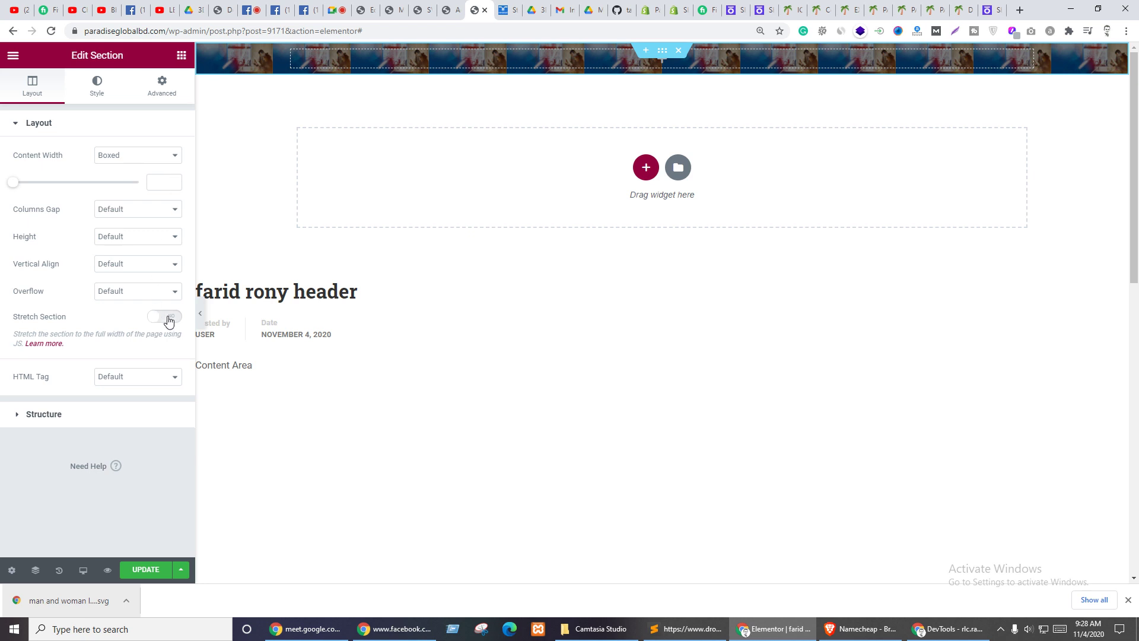
click(169, 321)
click(156, 93)
click(164, 239)
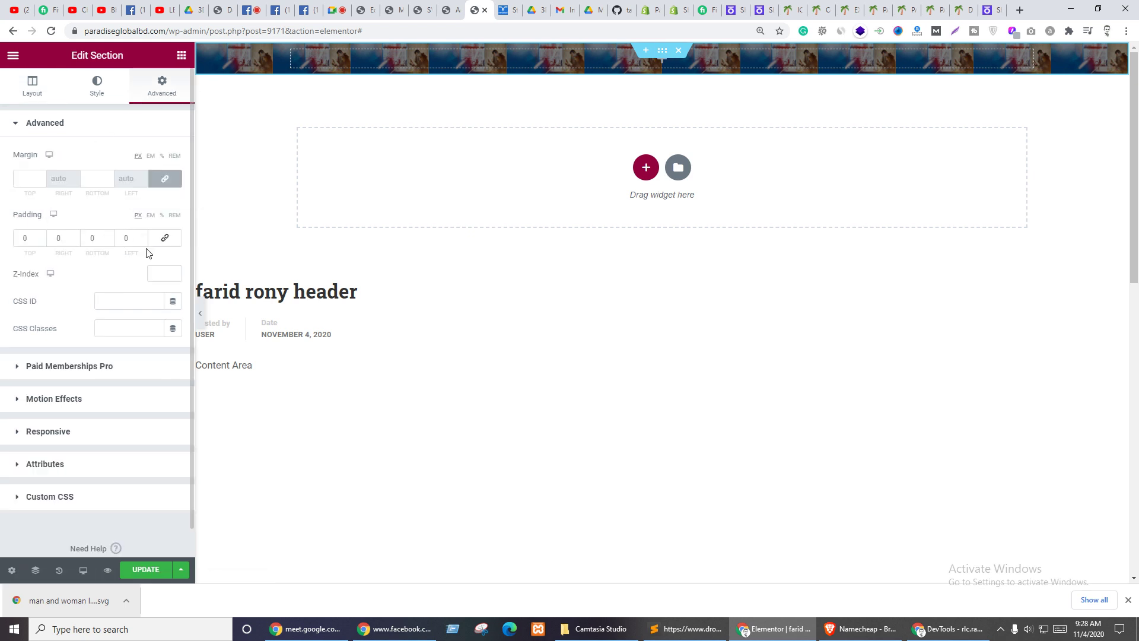
- Set the section's top and bottom padding to 30
click(20, 236)
text(3)
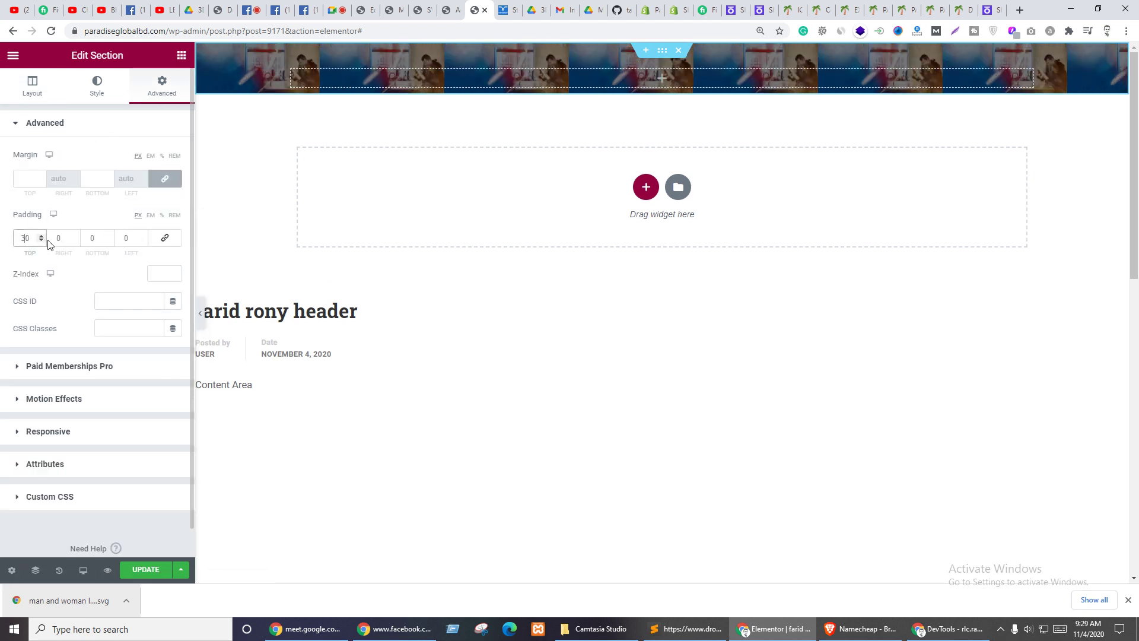
click(92, 236)
text(30)
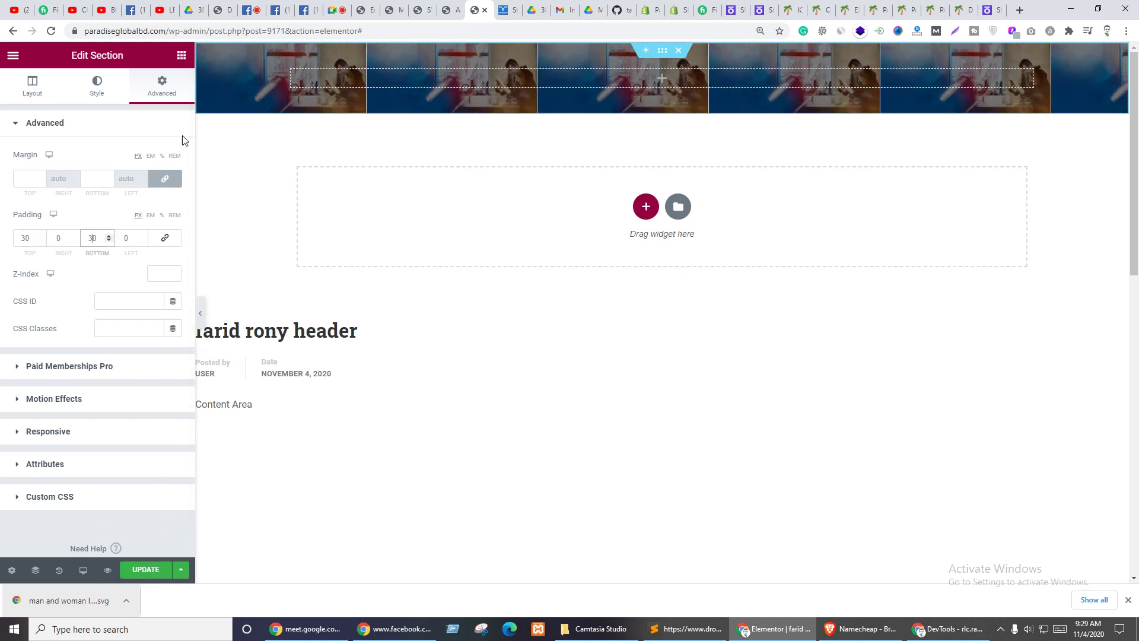
- Set the background to Center Center position, No-repeat and Cover size
click(105, 96)
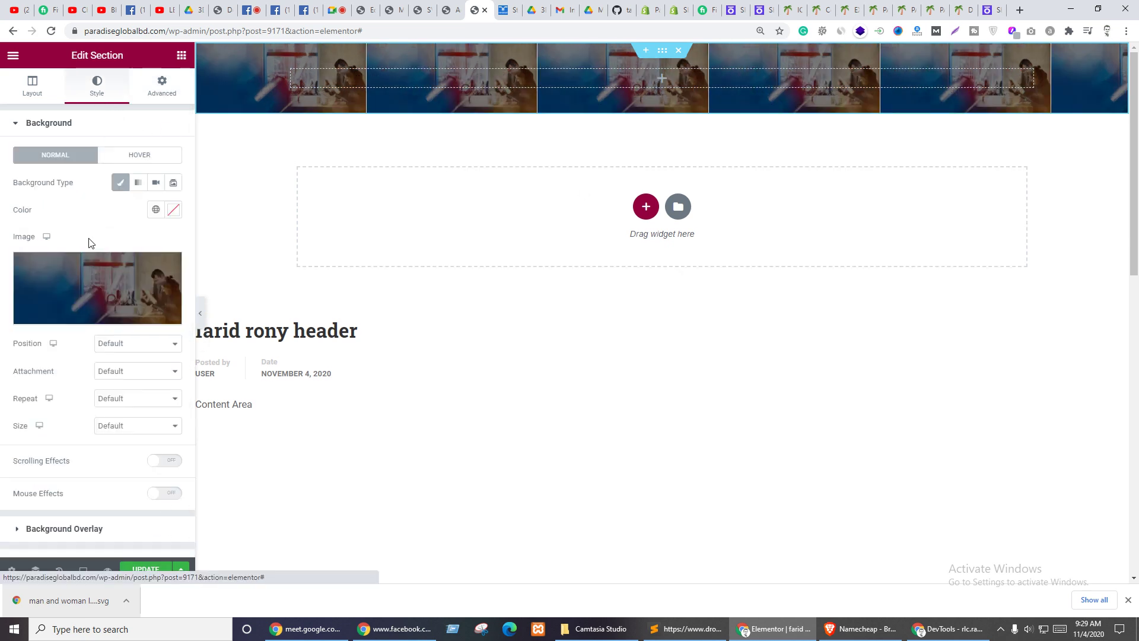
click(127, 349)
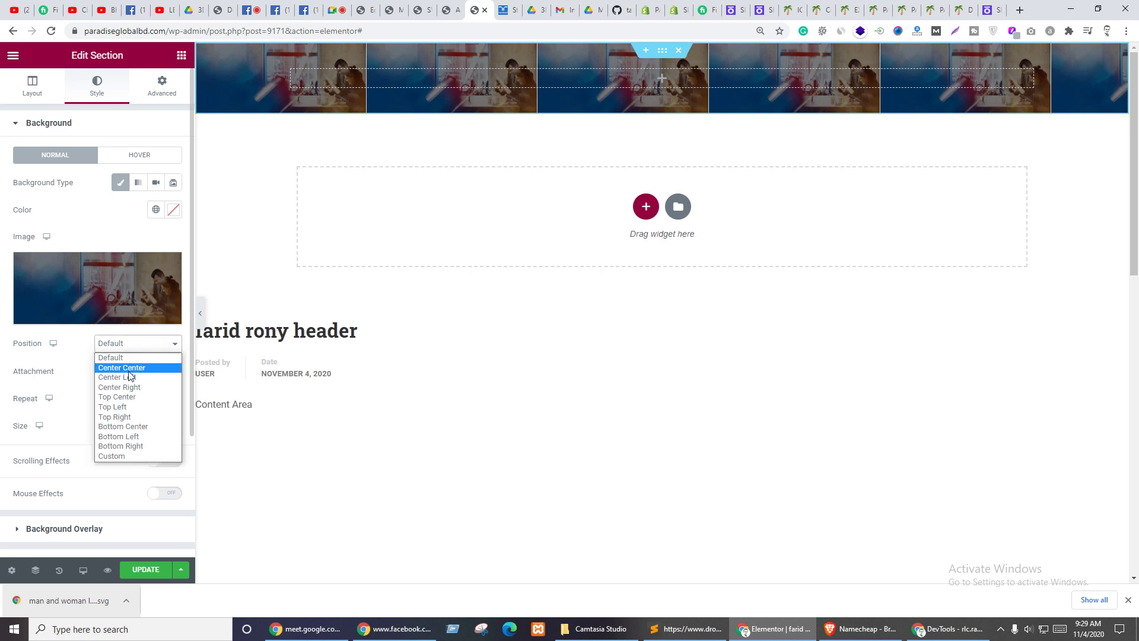
click(130, 372)
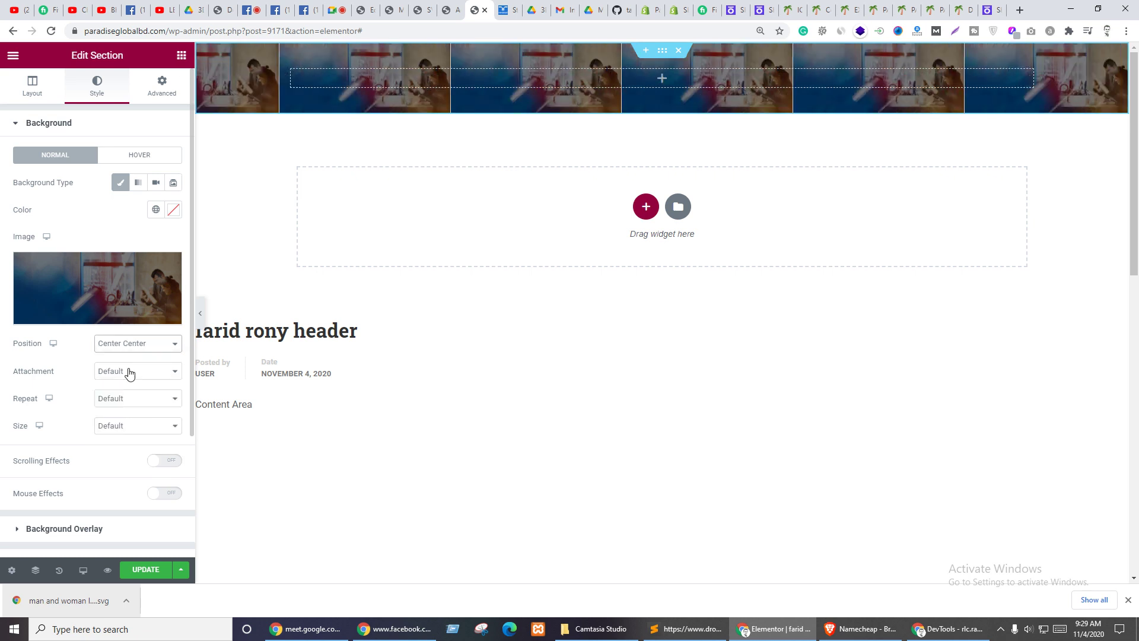
click(127, 409)
click(122, 420)
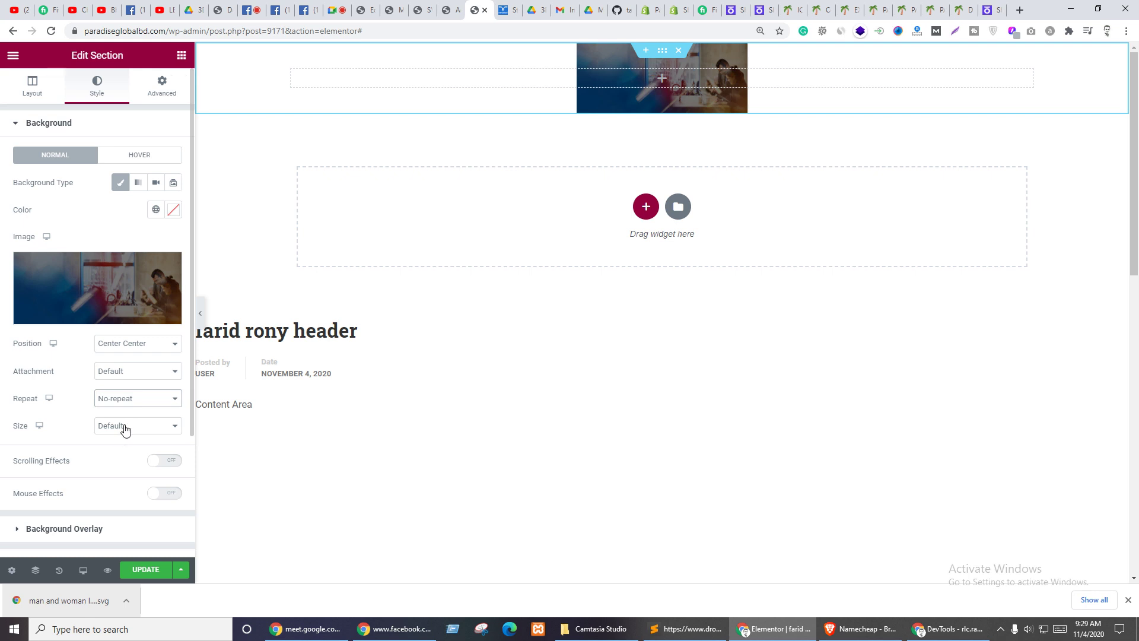
click(124, 429)
click(111, 460)
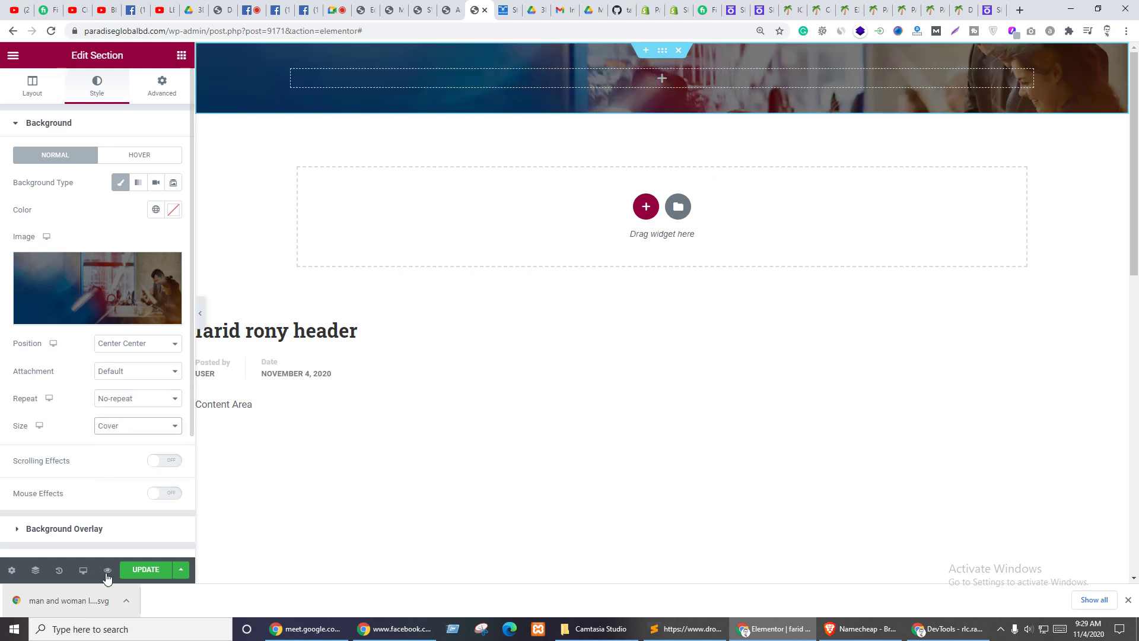
click(135, 571)
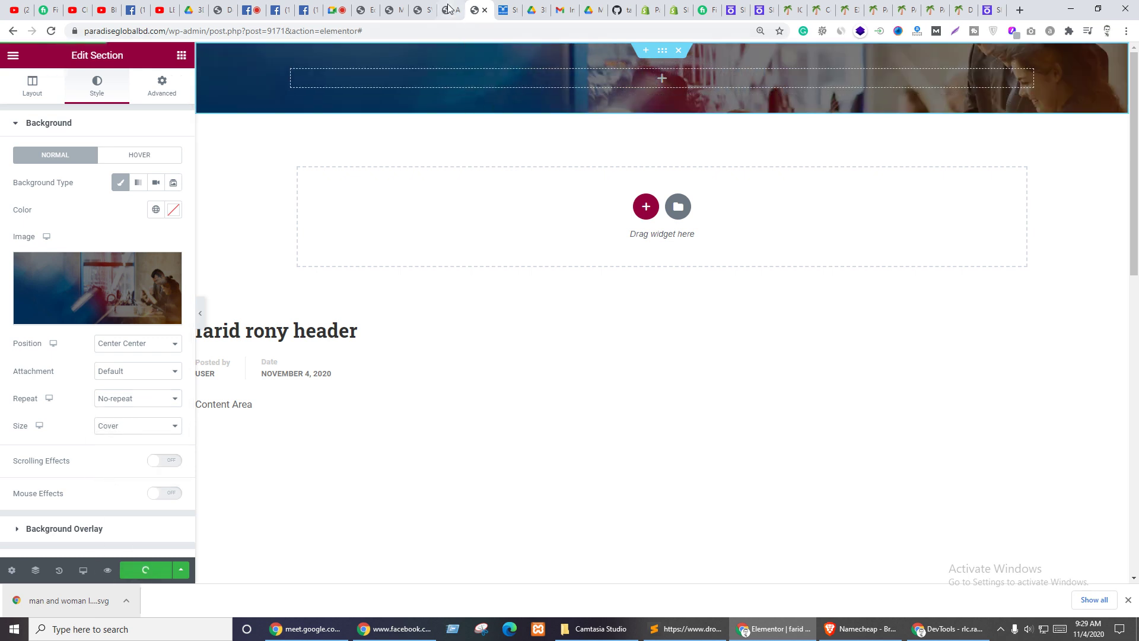
click(364, 8)
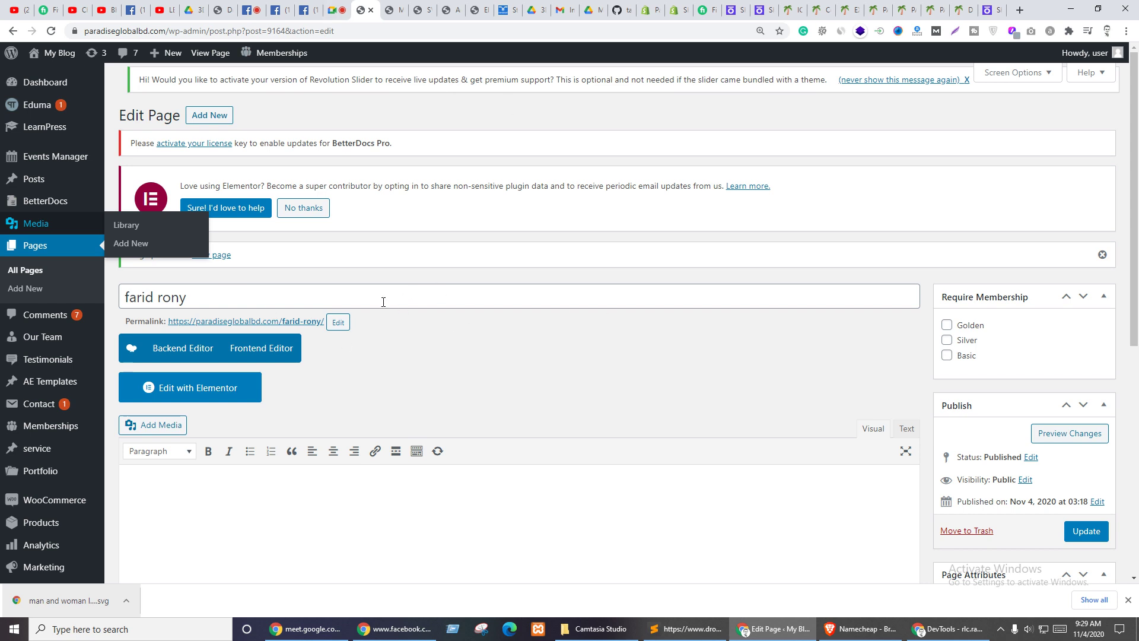
middle_click(304, 321)
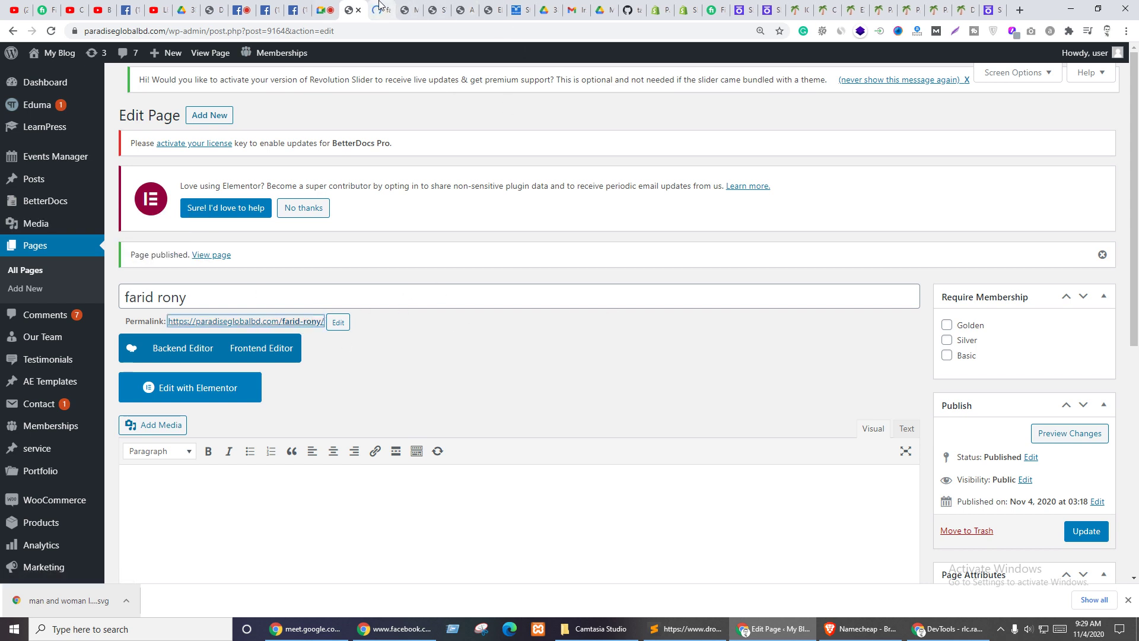
click(380, 6)
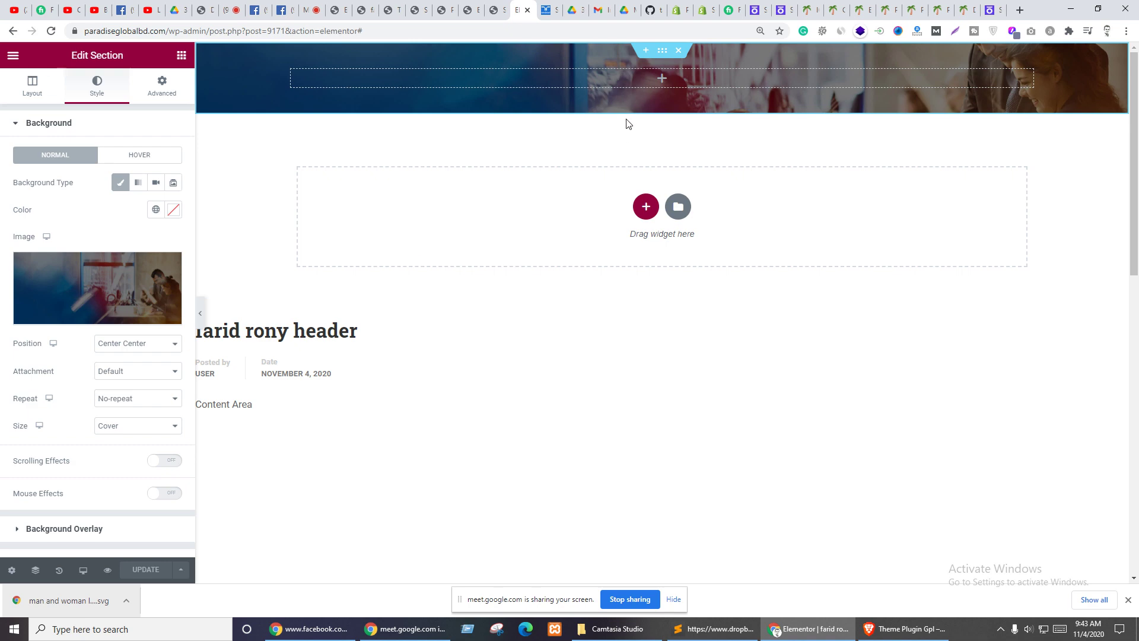
click(549, 10)
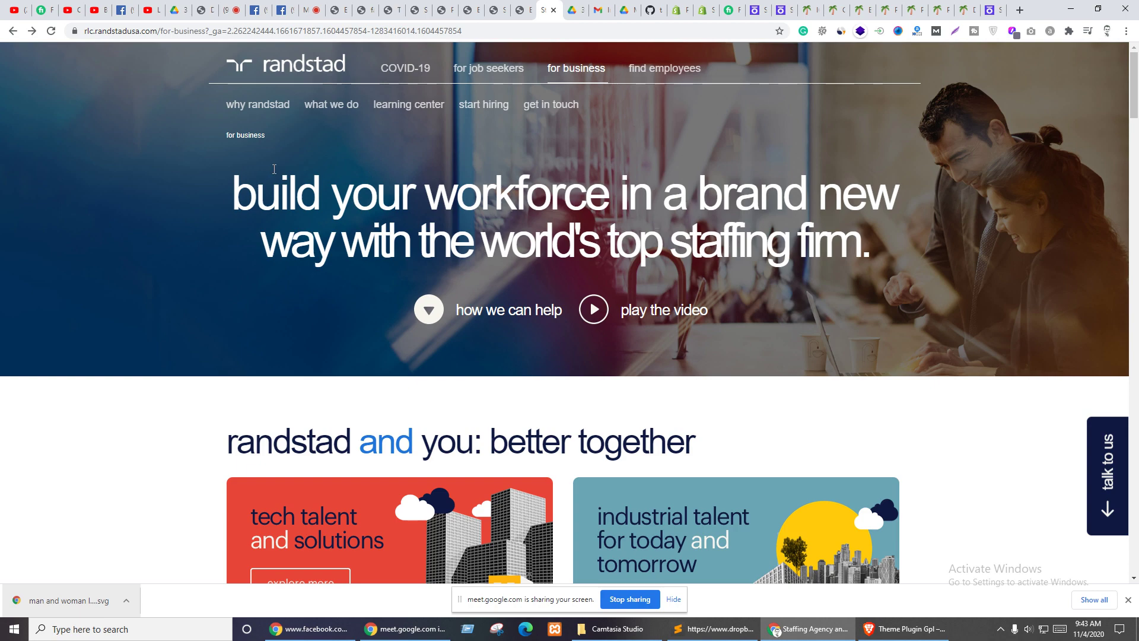
mouse_move(585, 116)
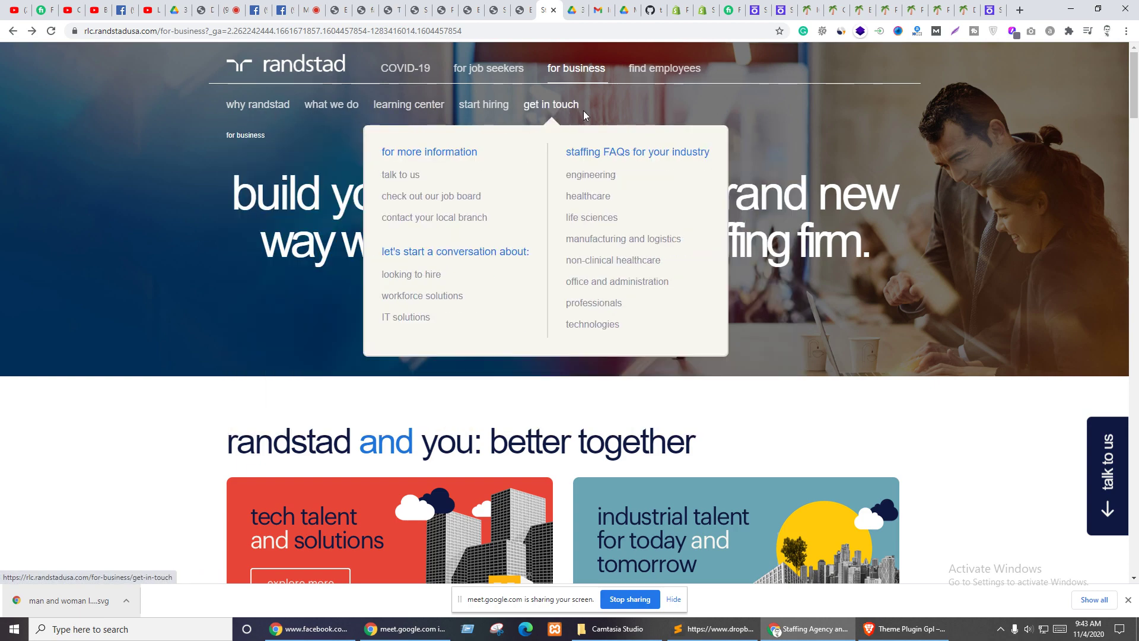
click(522, 10)
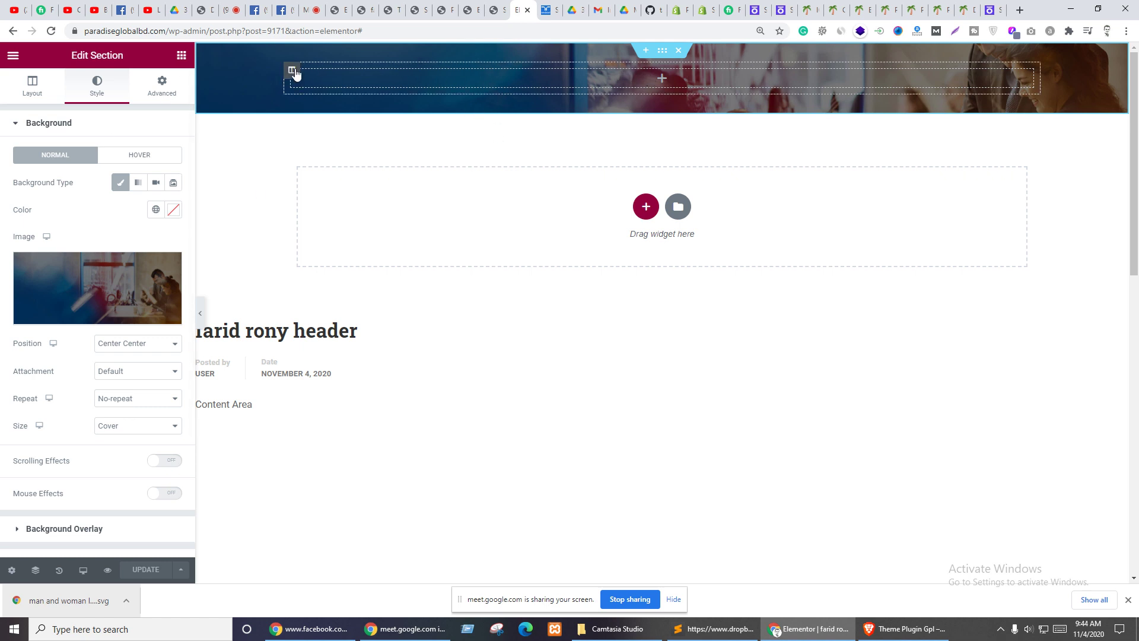
- Duplicate the header column, then delete the second header column
right_click(295, 73)
click(333, 102)
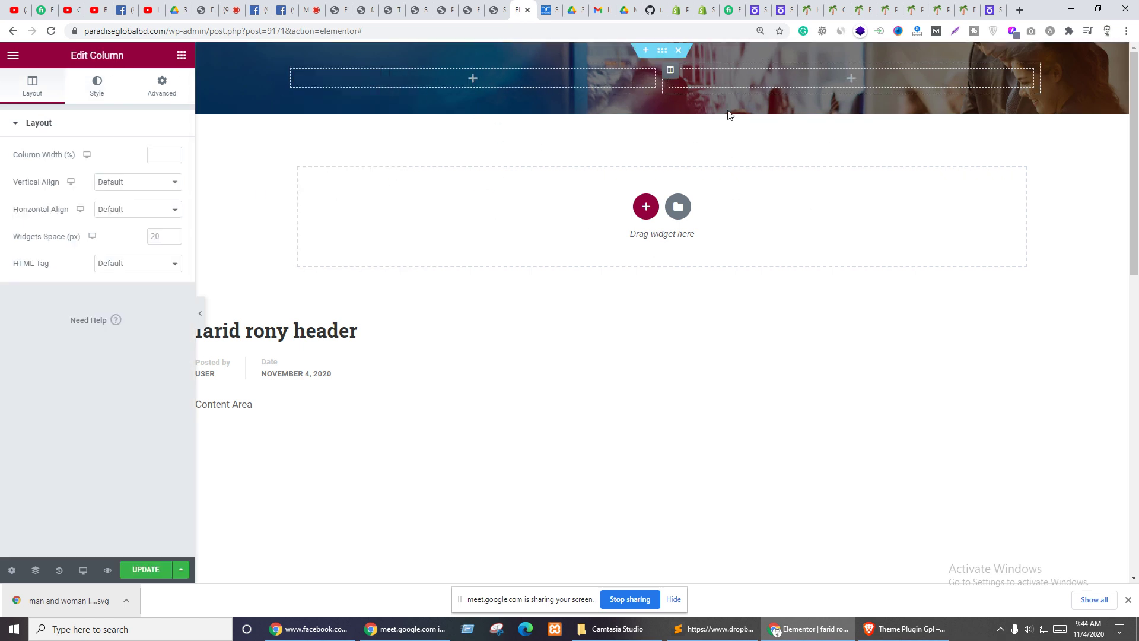
right_click(671, 71)
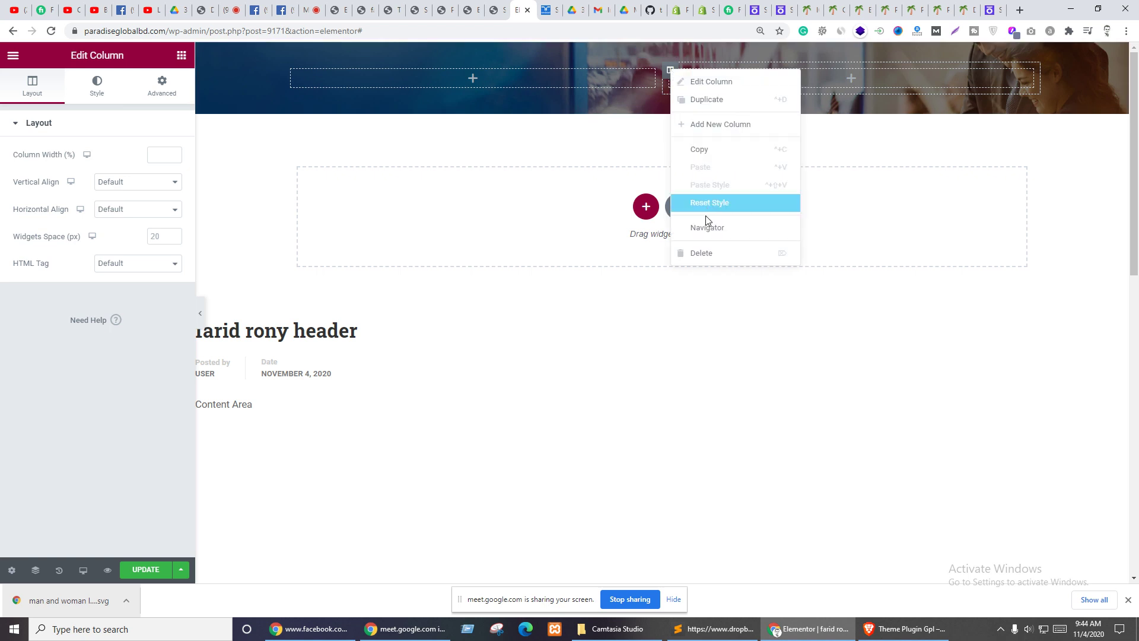
click(702, 254)
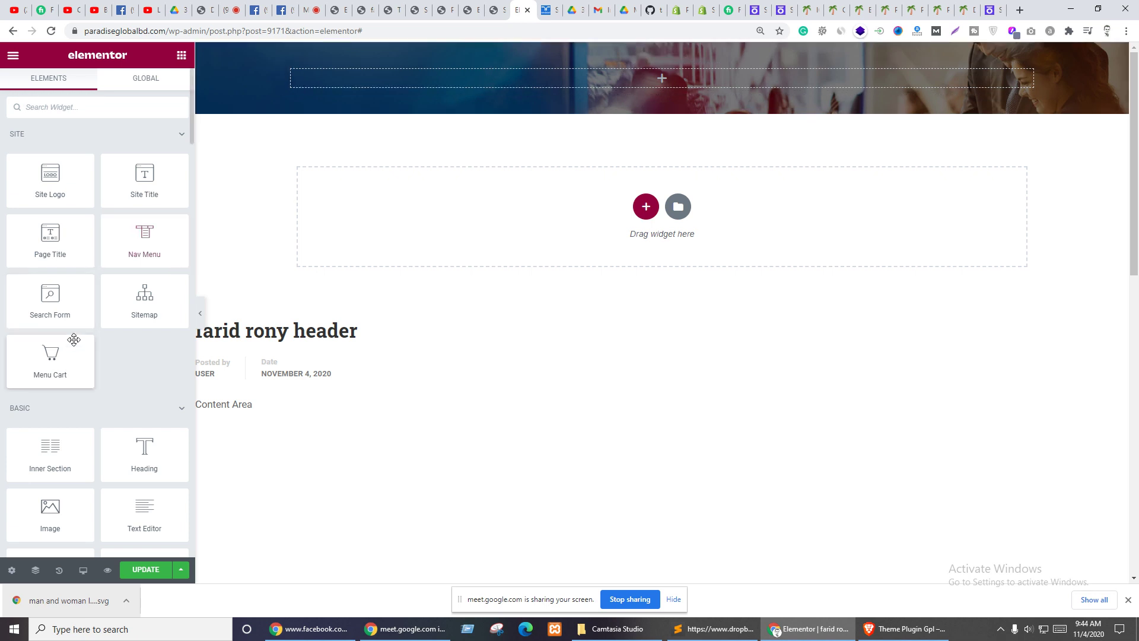
- Drag an Inner Section into the header, comparing against the Randstad site's navigation menus
scroll(95, 339, down, 3)
drag(52, 261, 580, 88)
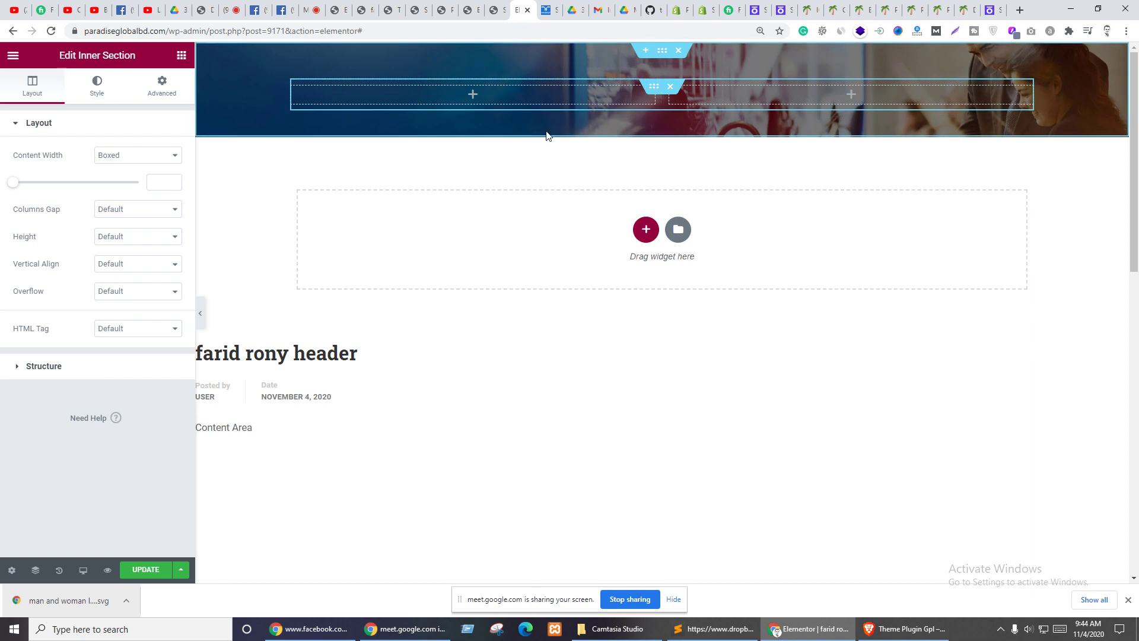
key(ctrl+Tab)
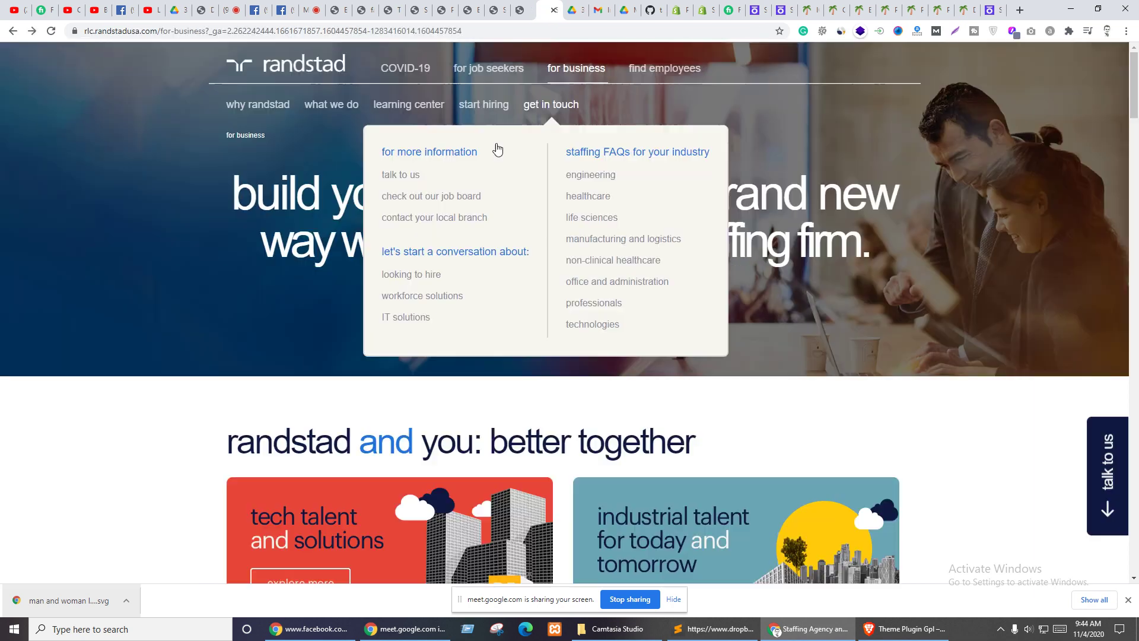
click(261, 105)
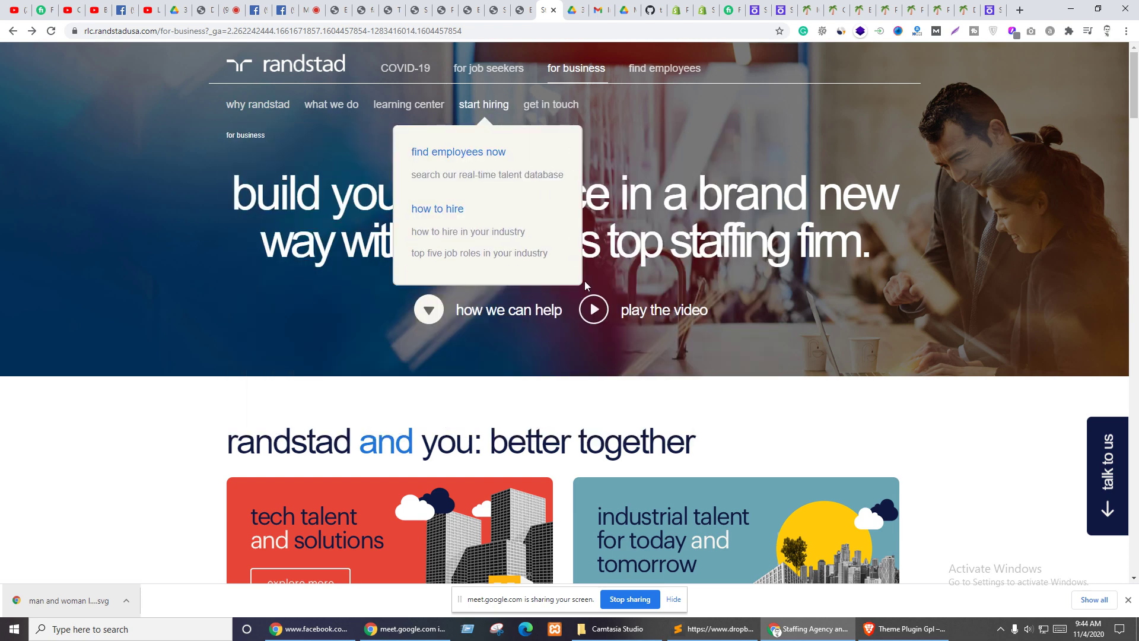
key(ctrl+shift+Tab)
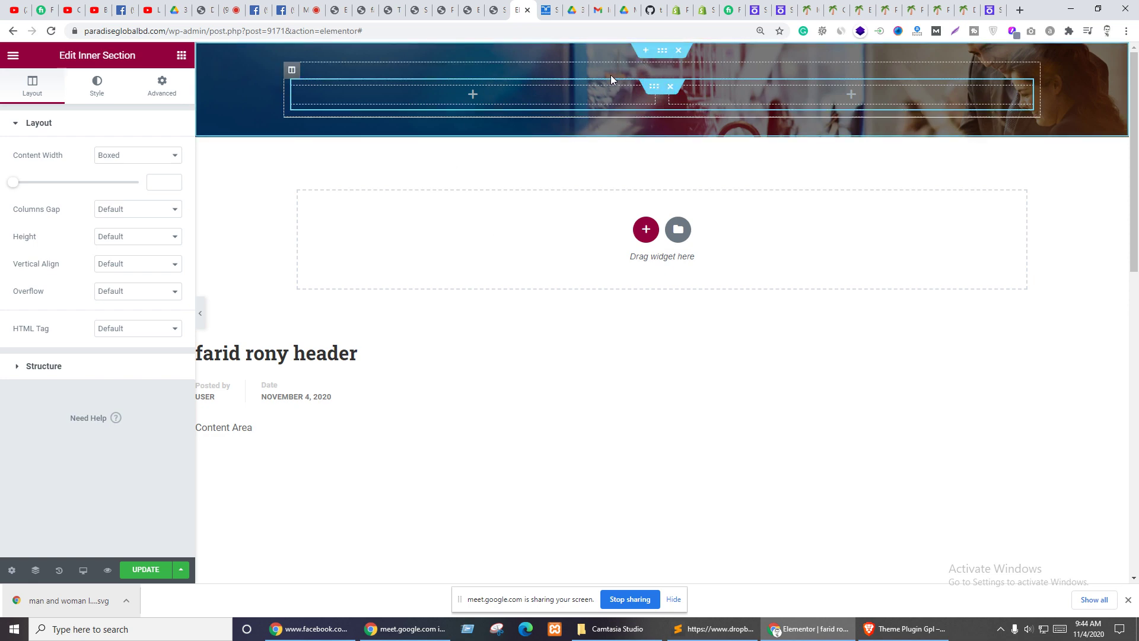
- Set the header column's padding to 0
click(662, 55)
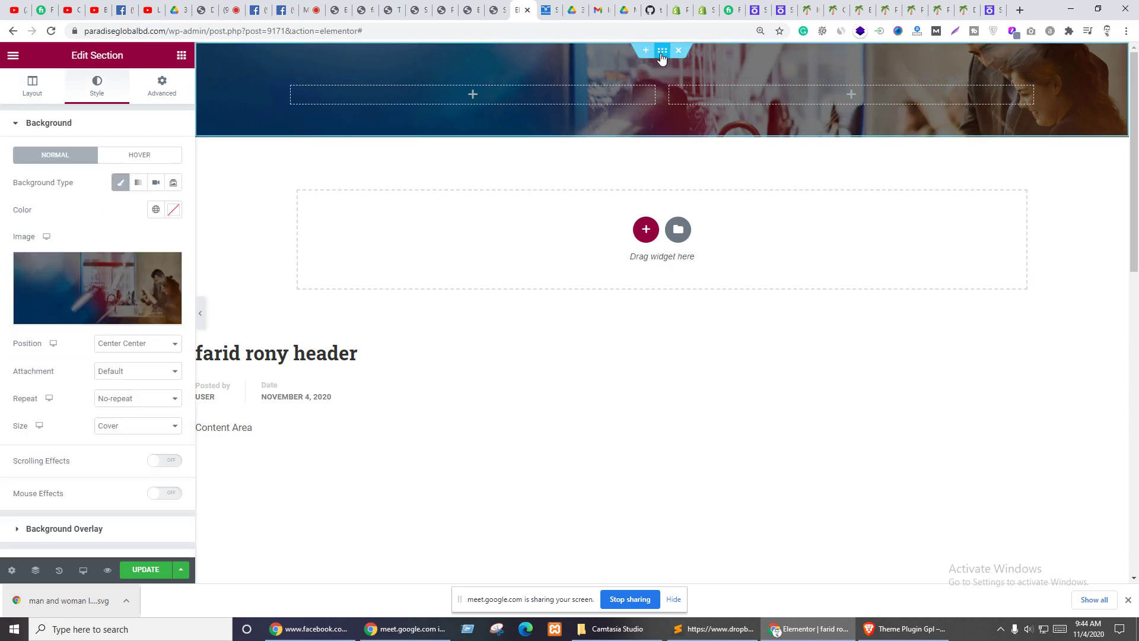
click(163, 86)
click(23, 176)
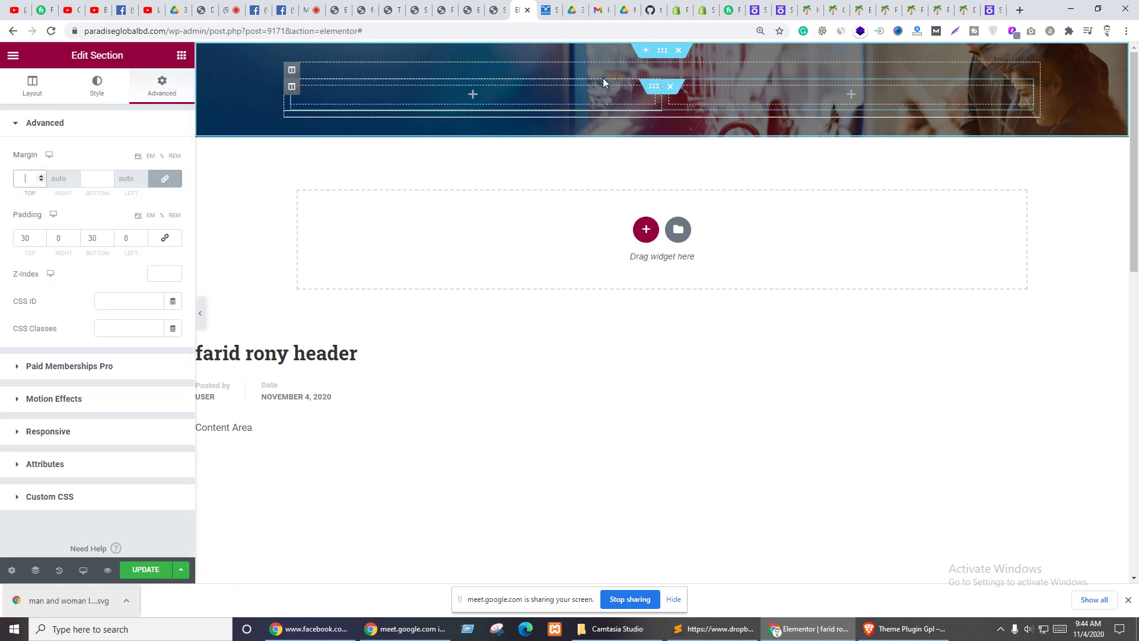
click(292, 72)
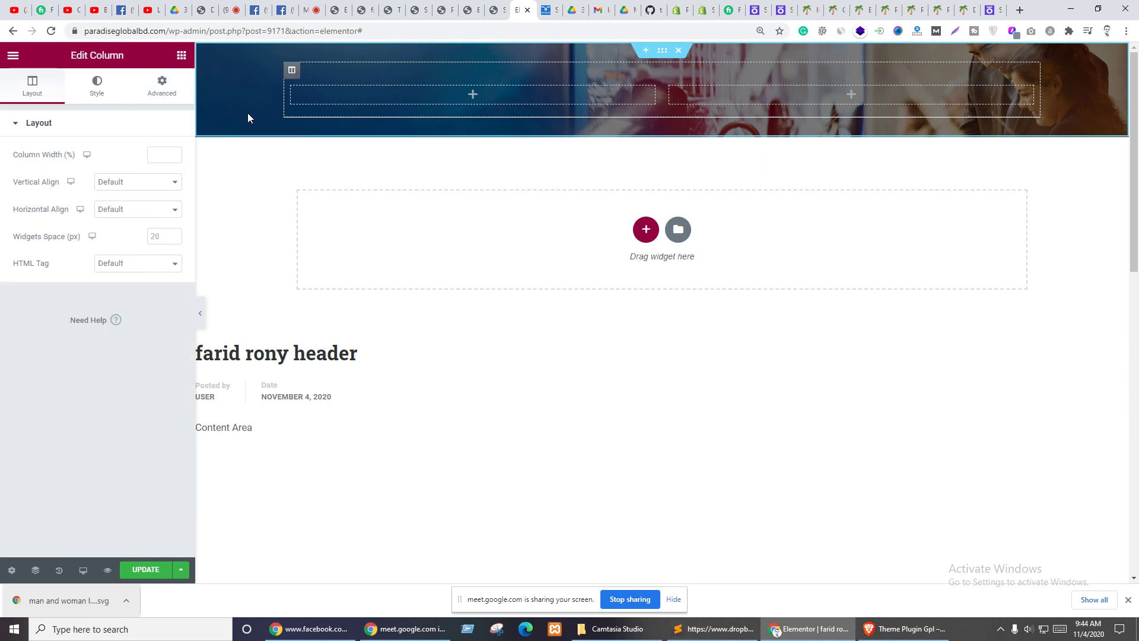
click(164, 88)
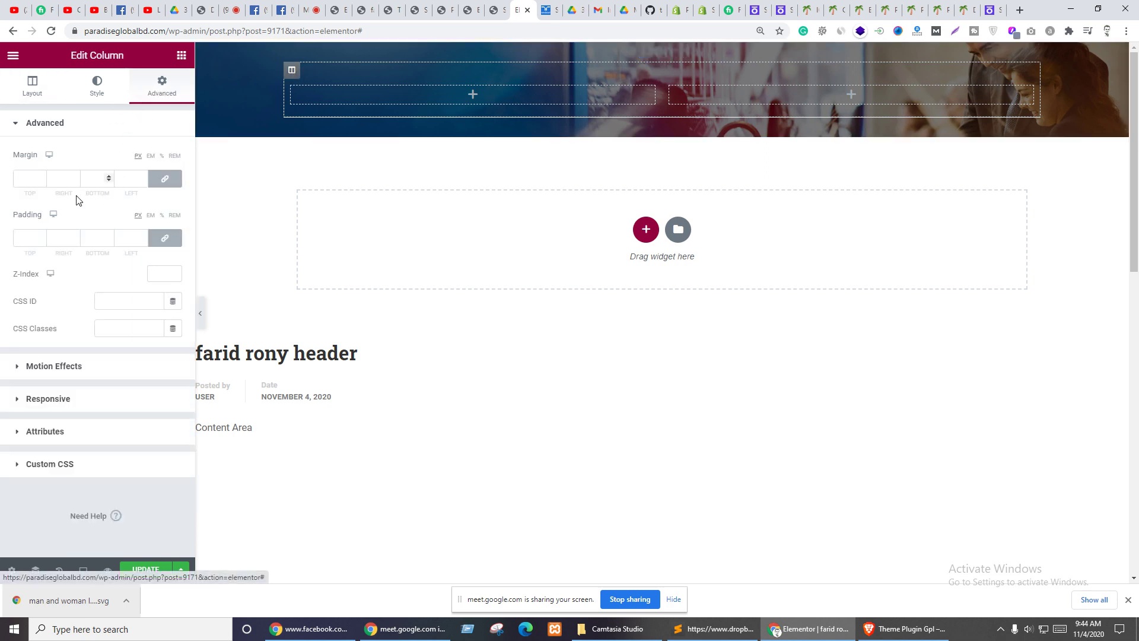
click(37, 178)
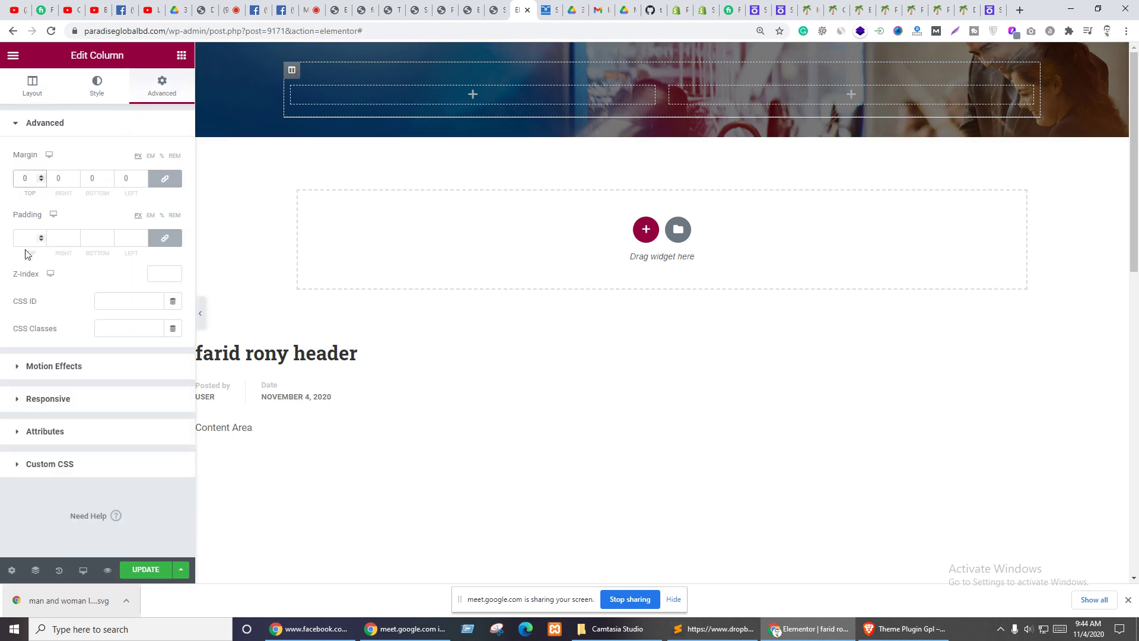
click(24, 238)
text(0)
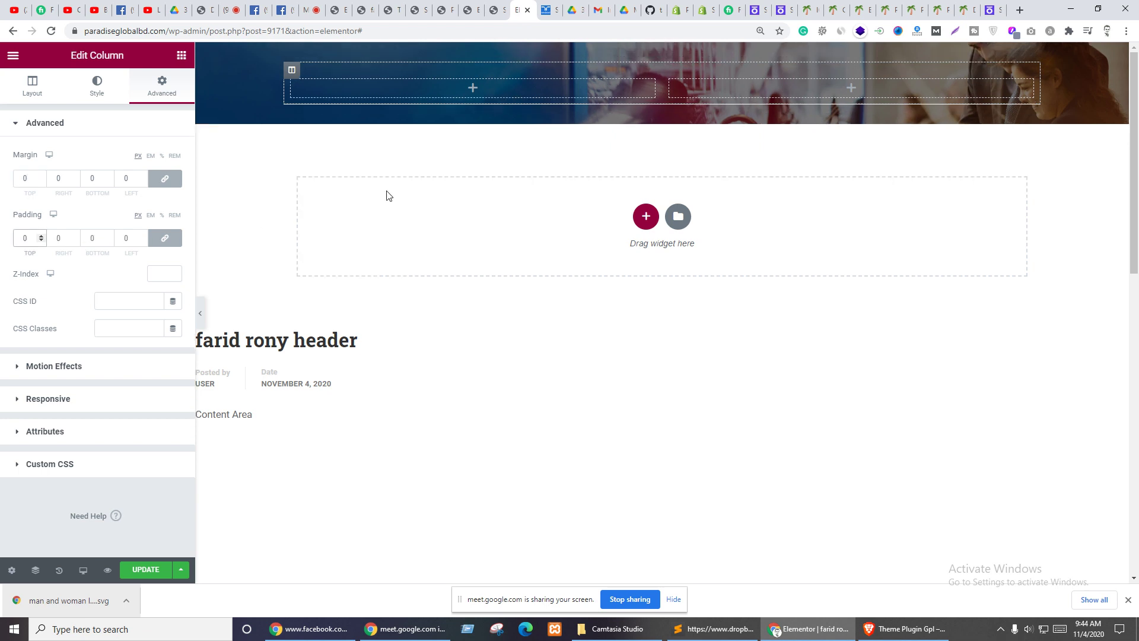
- Set the inner section's top margin to 0 and duplicate it directly beneath itself
click(654, 80)
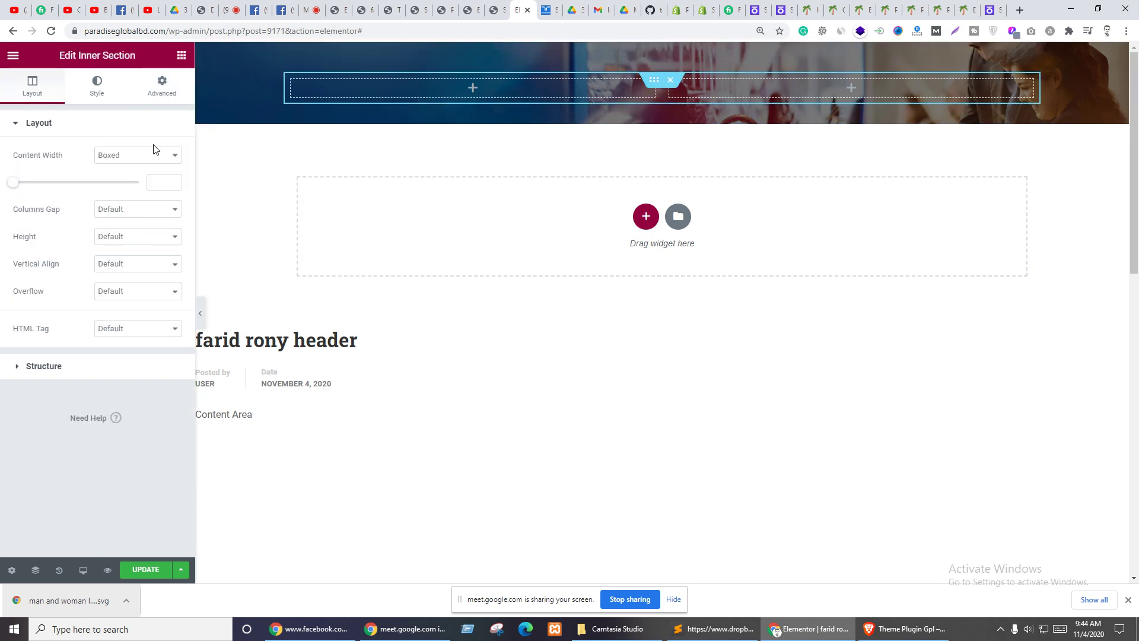
click(166, 93)
click(23, 178)
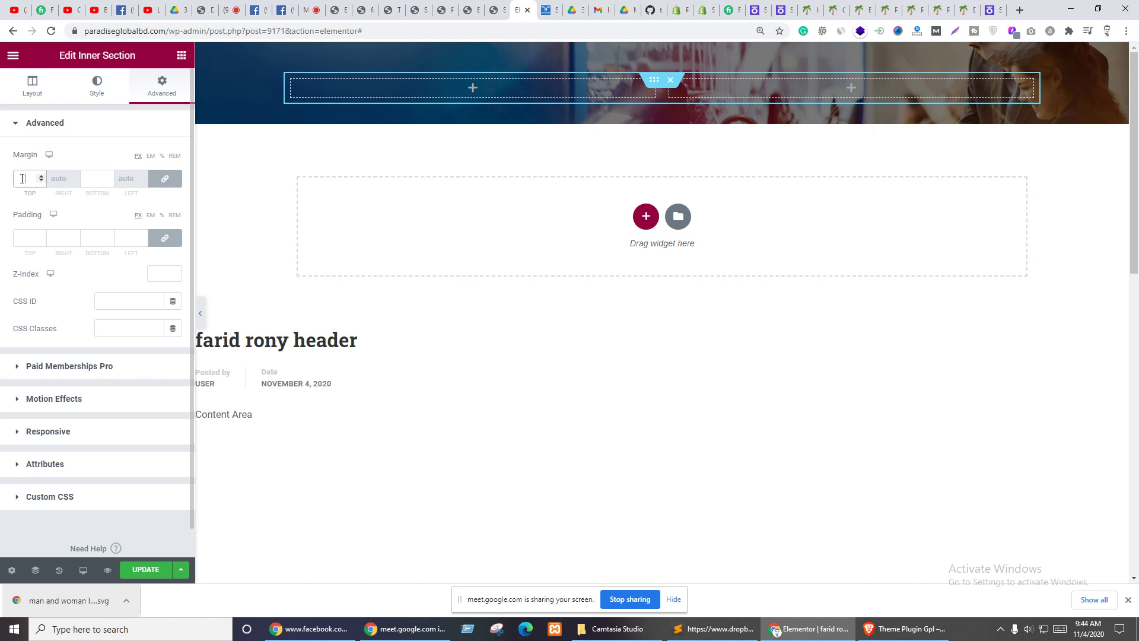
text(0)
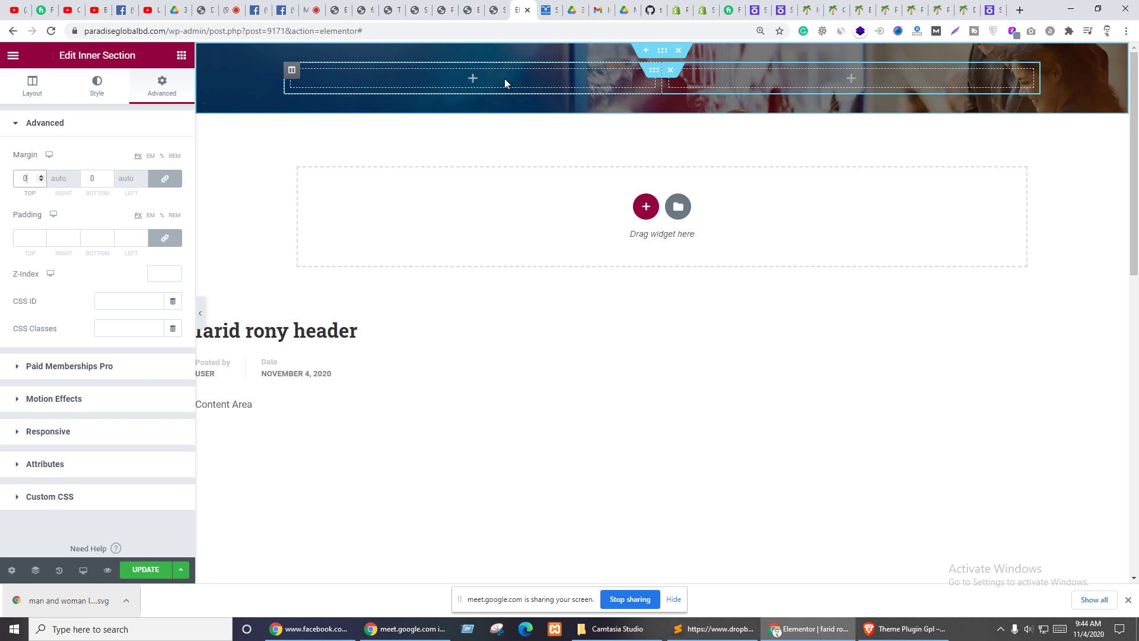
right_click(653, 71)
click(671, 100)
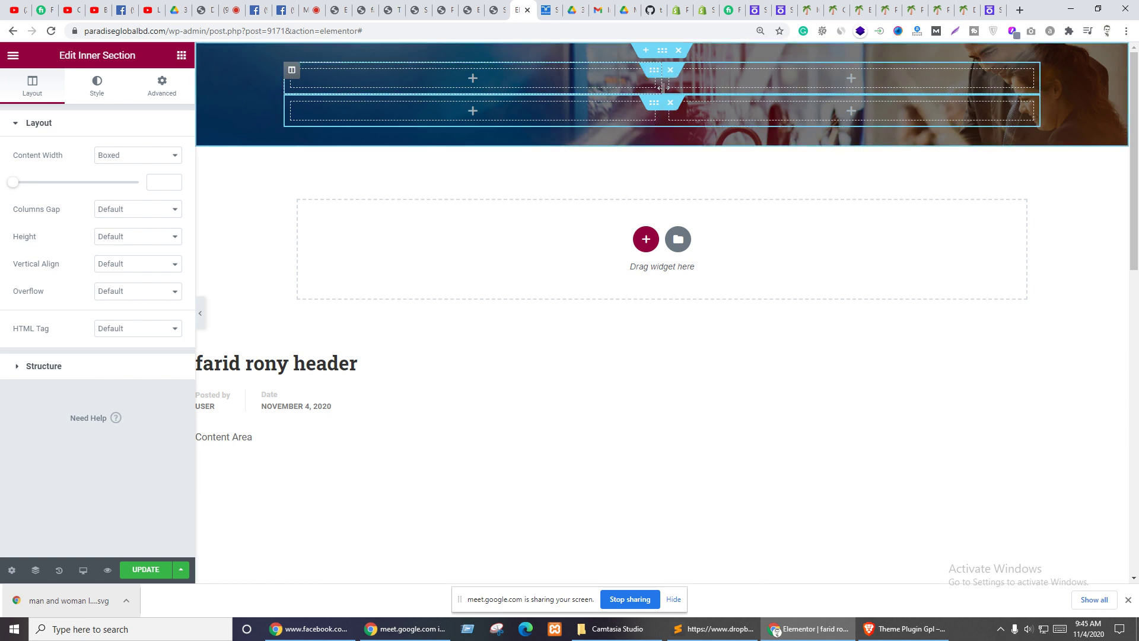
- Narrow the first row's left column to 15.7%, put a Site Logo widget in it, and save
drag(662, 83, 404, 84)
click(344, 79)
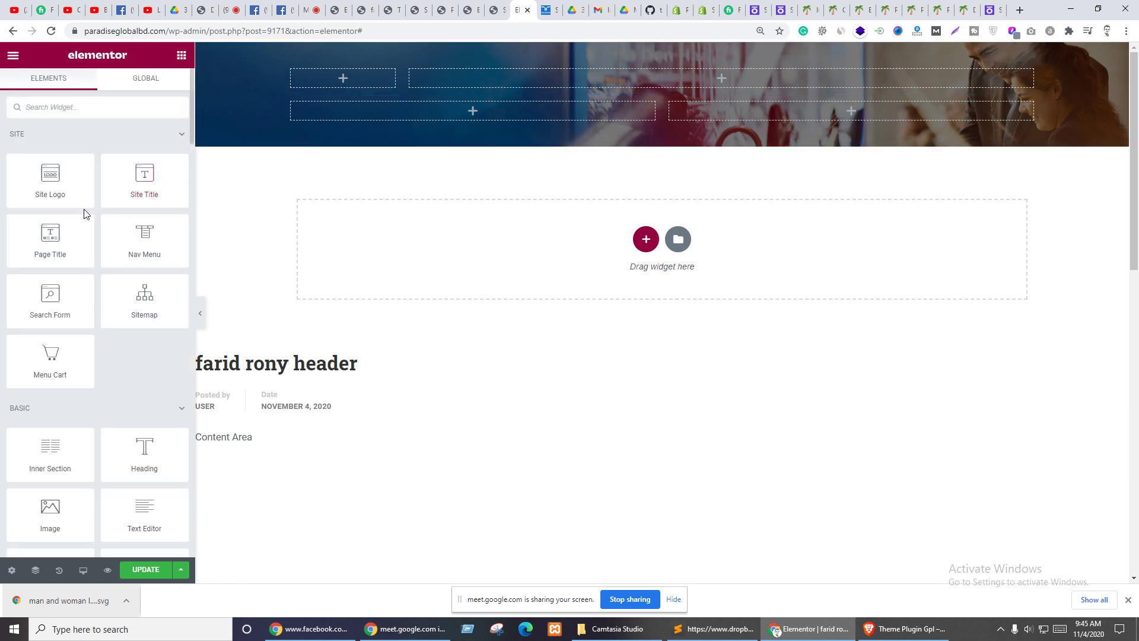
drag(29, 191, 321, 87)
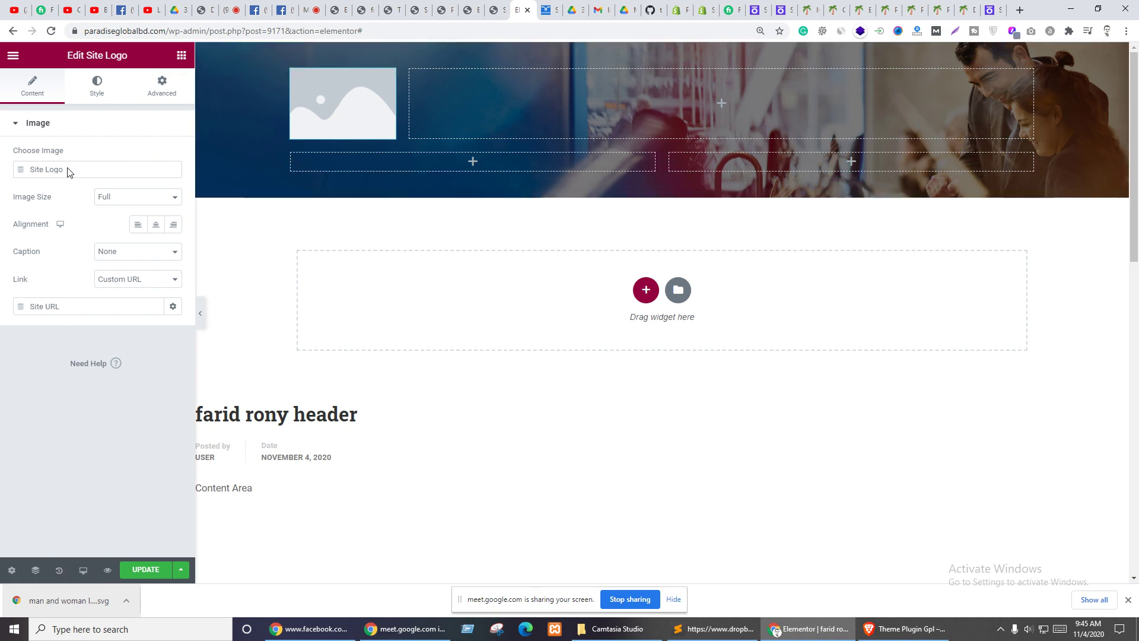
click(134, 573)
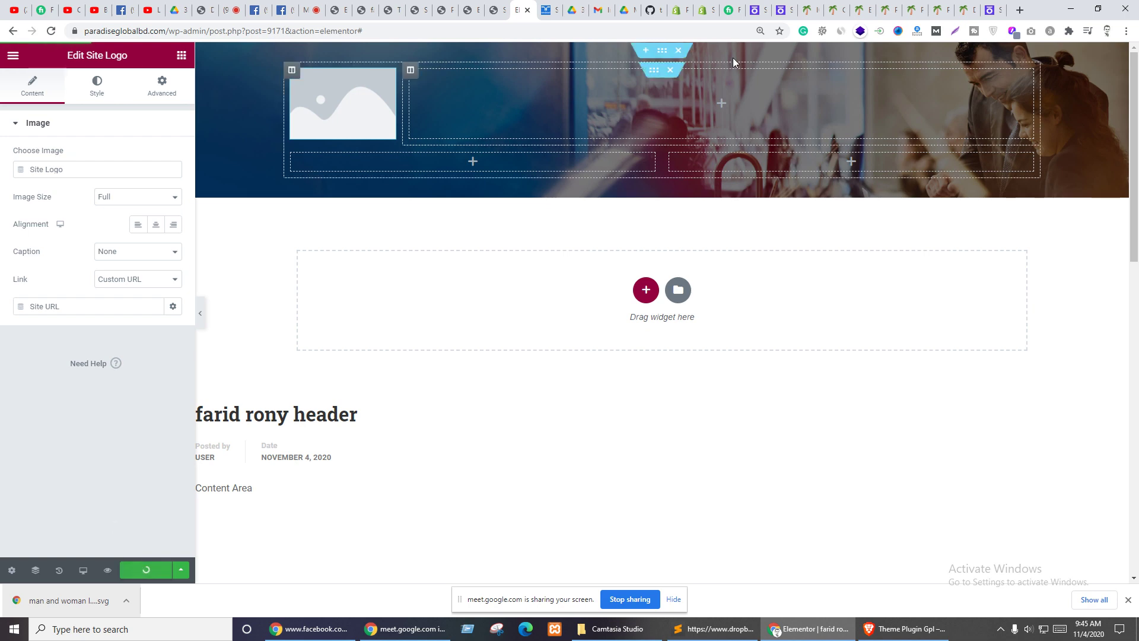
- Close the spare Shuvo page and SVG Support settings tabs
click(497, 9)
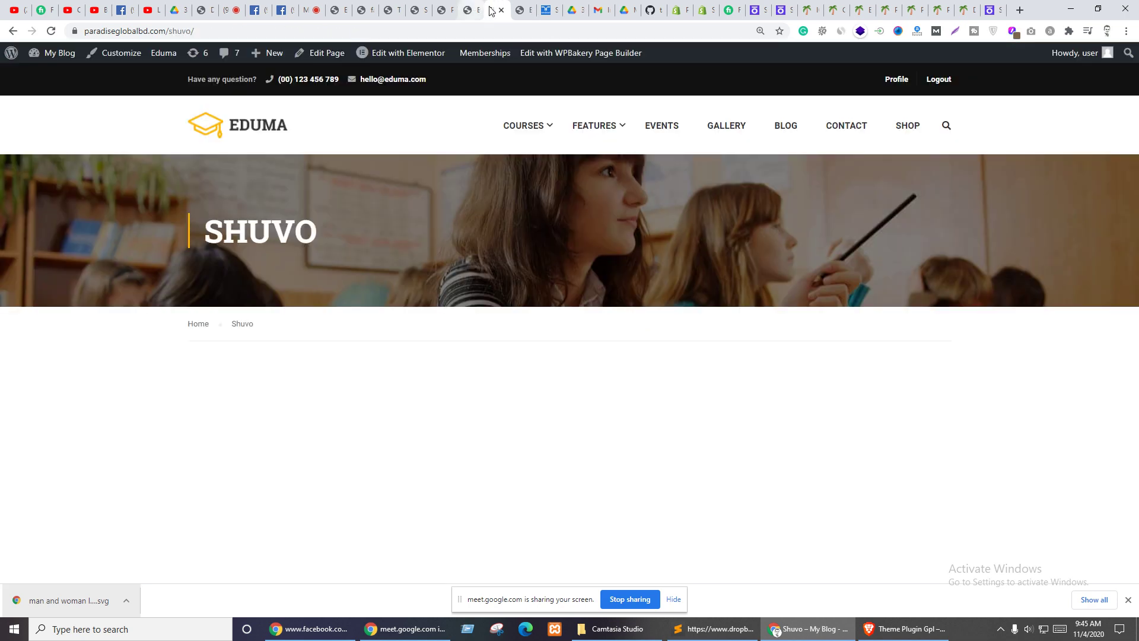
click(501, 10)
click(465, 5)
click(446, 6)
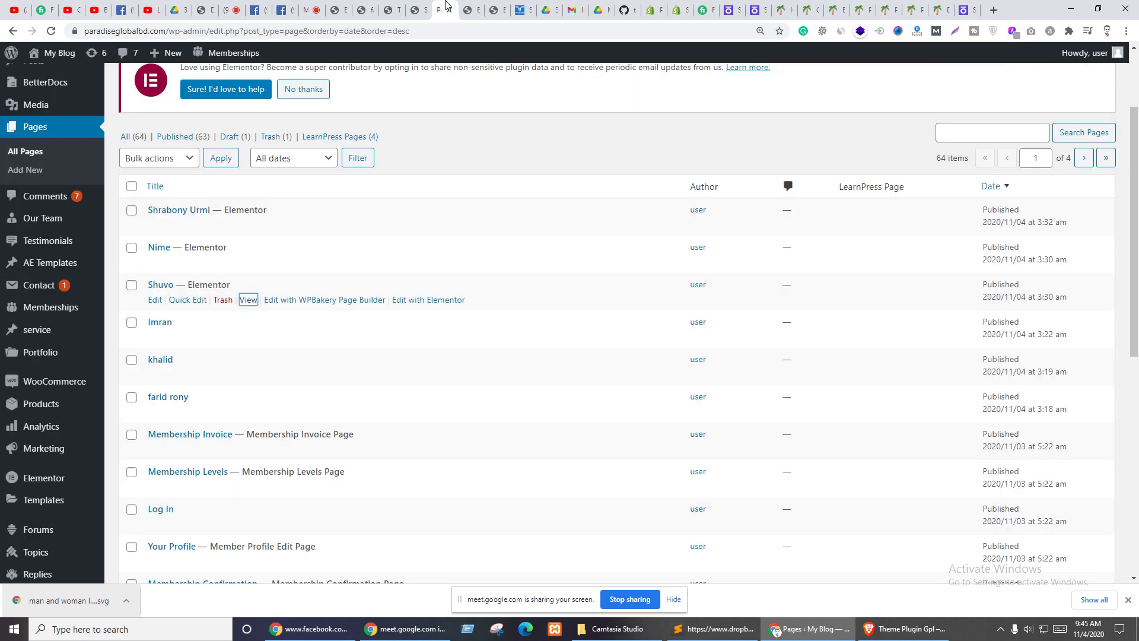
click(466, 8)
click(475, 10)
click(421, 6)
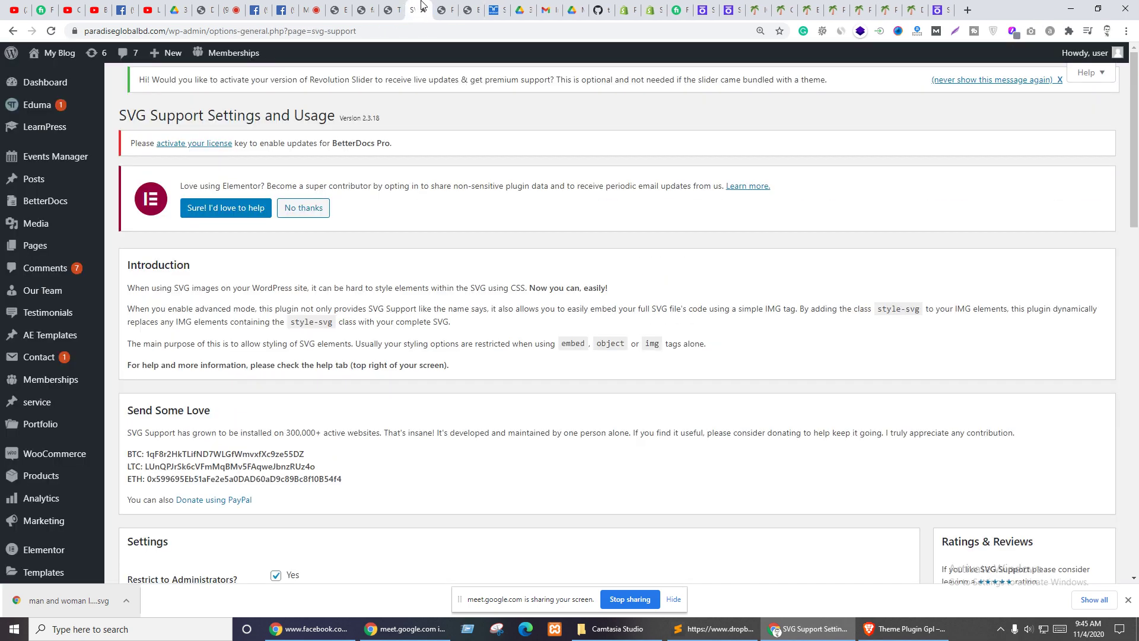
click(442, 7)
click(421, 8)
click(423, 10)
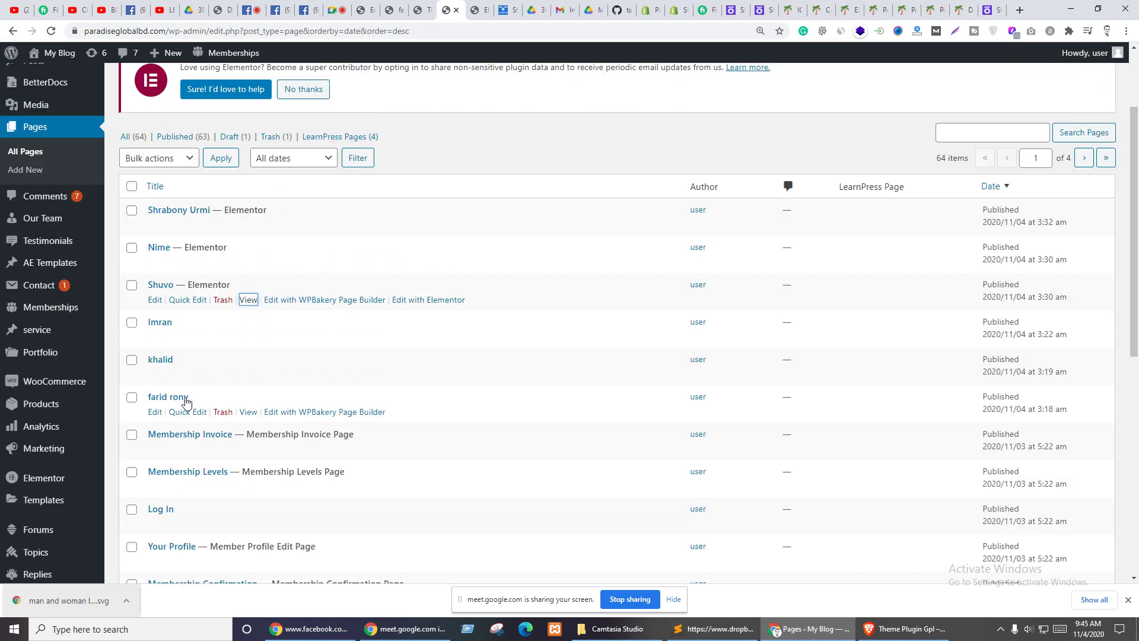
middle_click(246, 412)
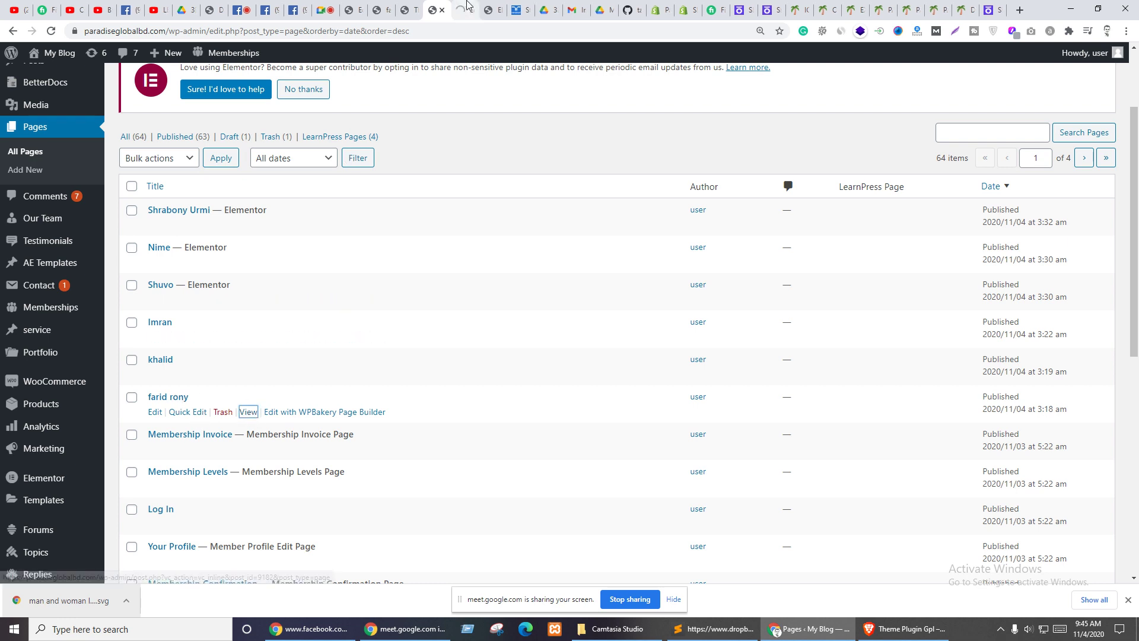
key(ctrl+Tab)
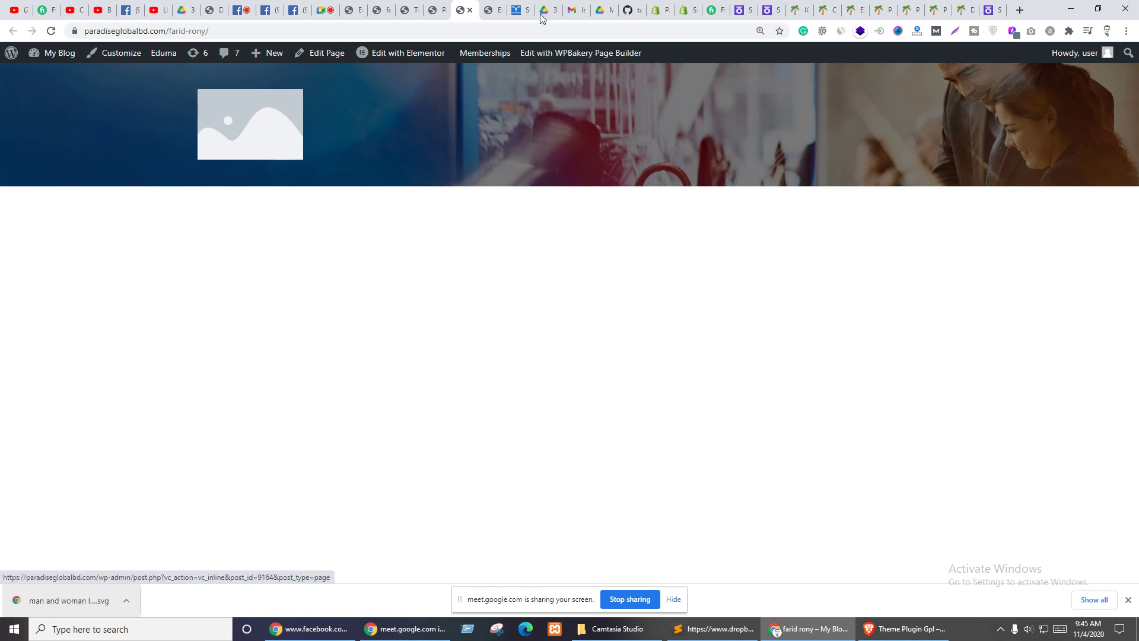
click(355, 10)
click(467, 6)
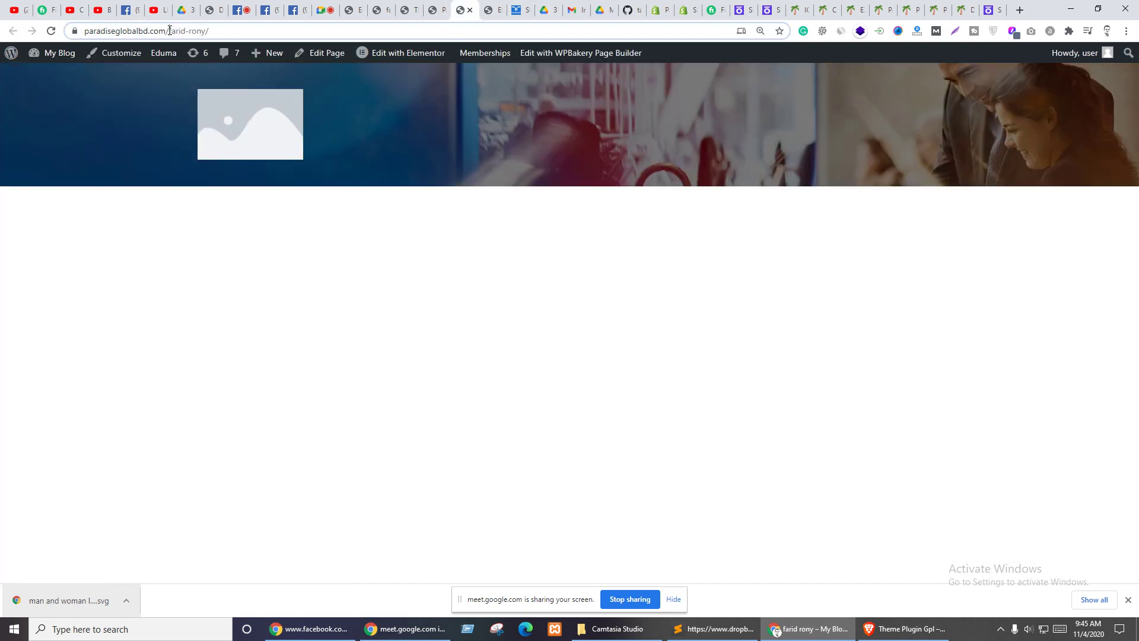
drag(170, 30, 877, 56)
key(BackSpace)
key(Return)
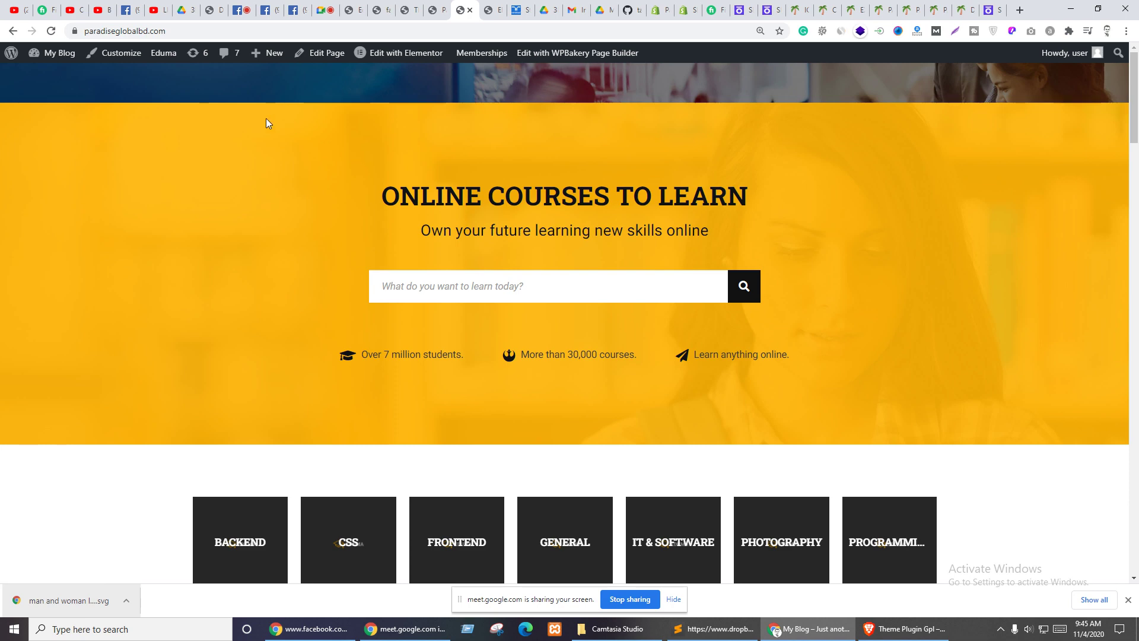
scroll(165, 149, down, 8)
scroll(64, 142, up, 8)
click(492, 10)
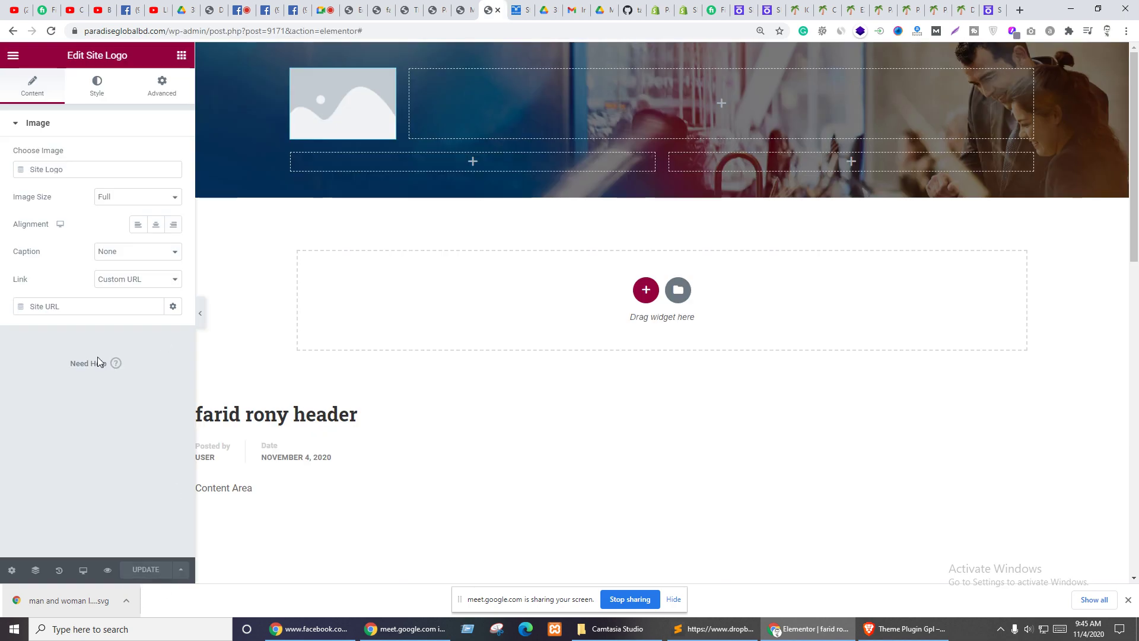
- Look over the template's display conditions in Publish Settings, then close them unchanged
click(180, 569)
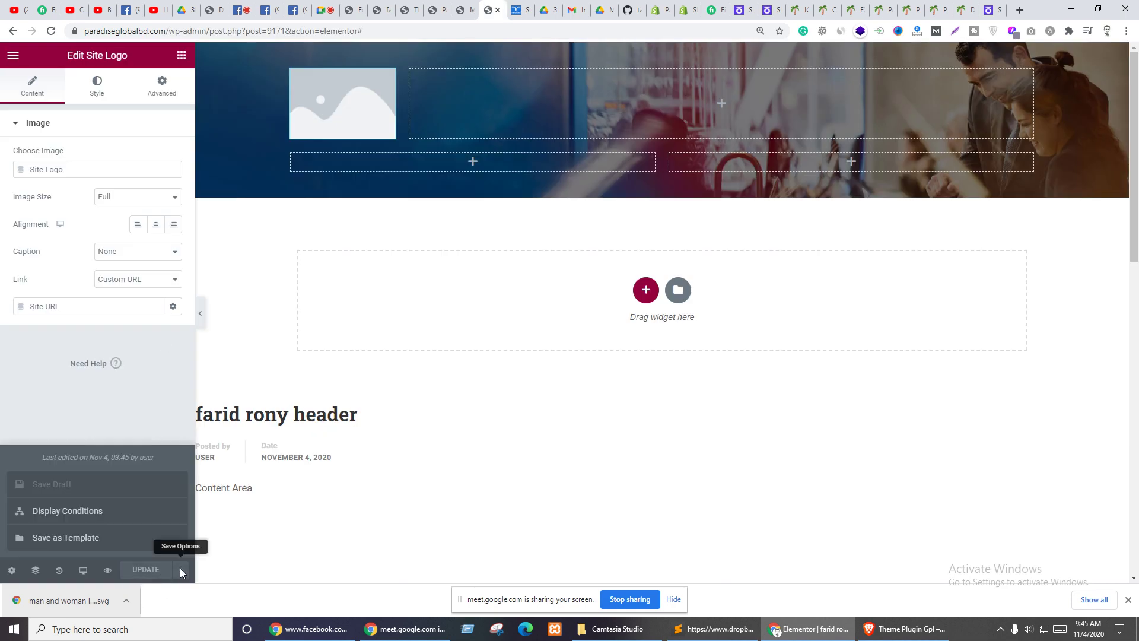
click(65, 517)
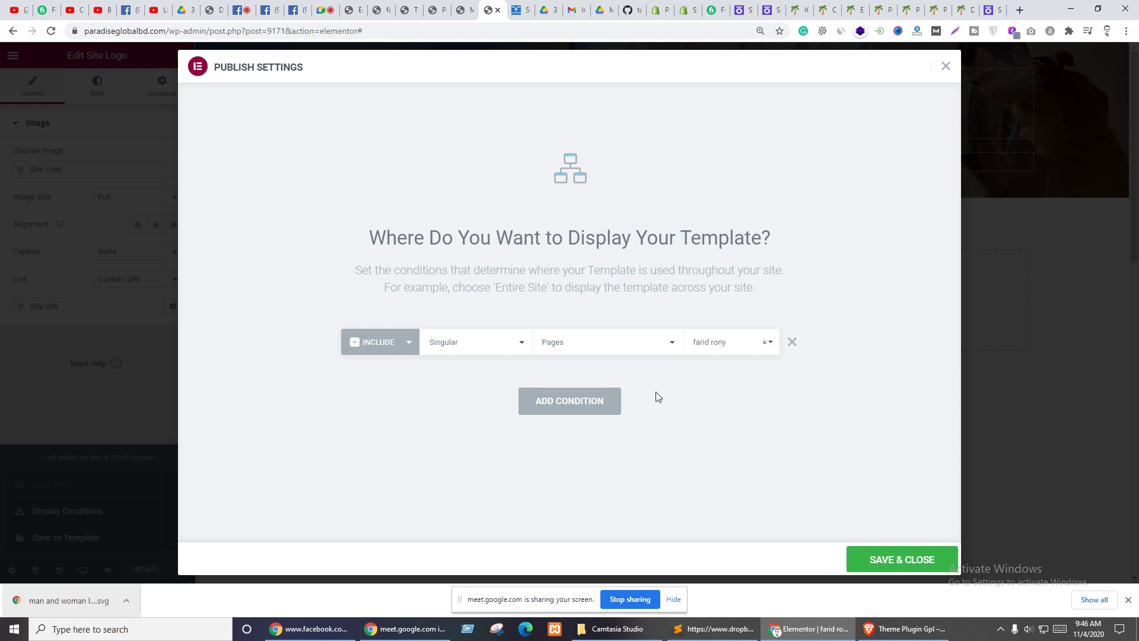
click(470, 346)
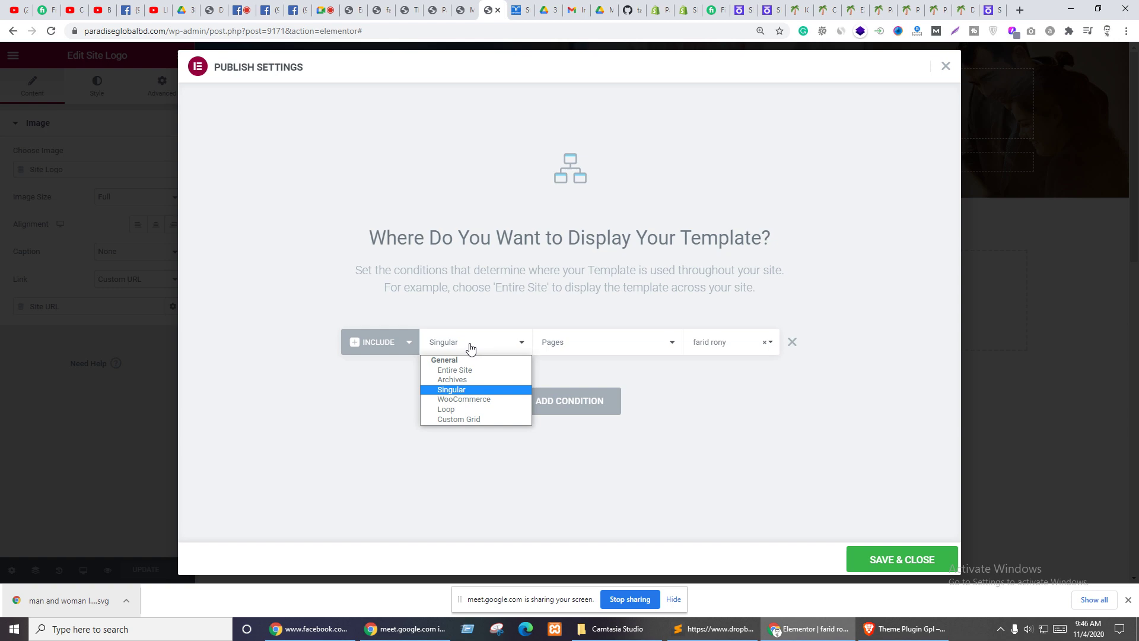
click(946, 66)
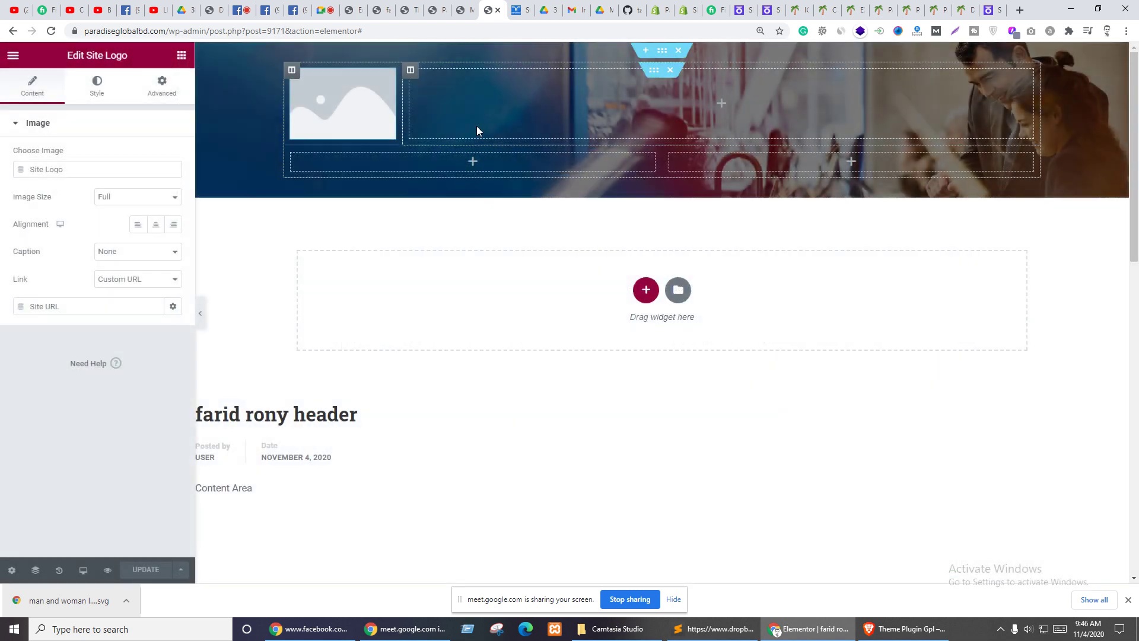
- Check the live My Blog site, then go back to the header template editor
click(516, 10)
click(464, 10)
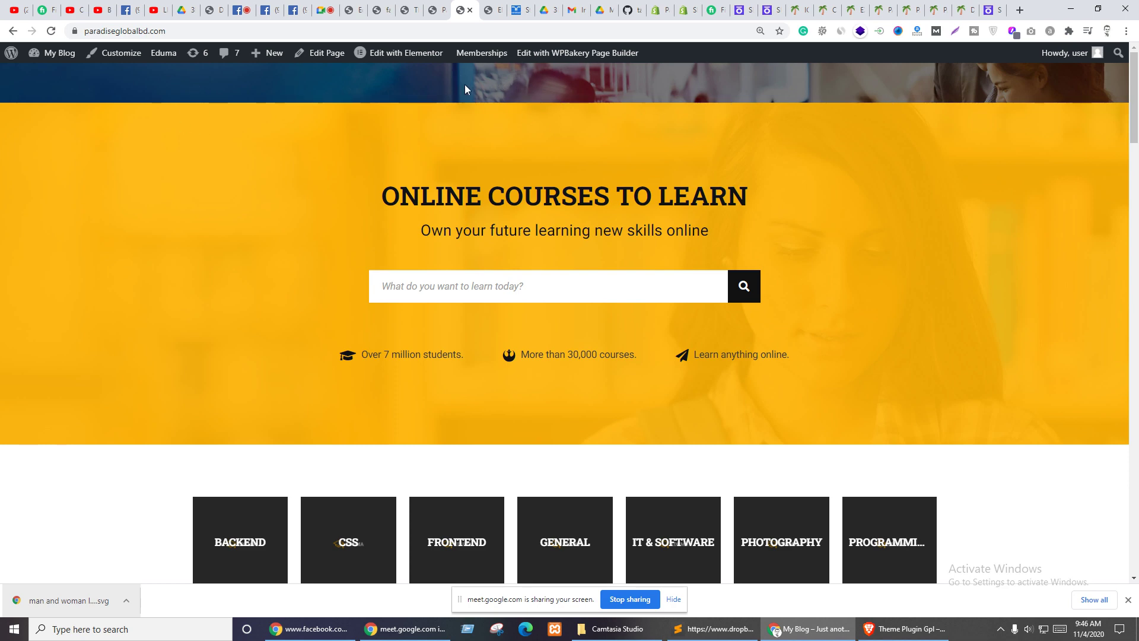
click(491, 9)
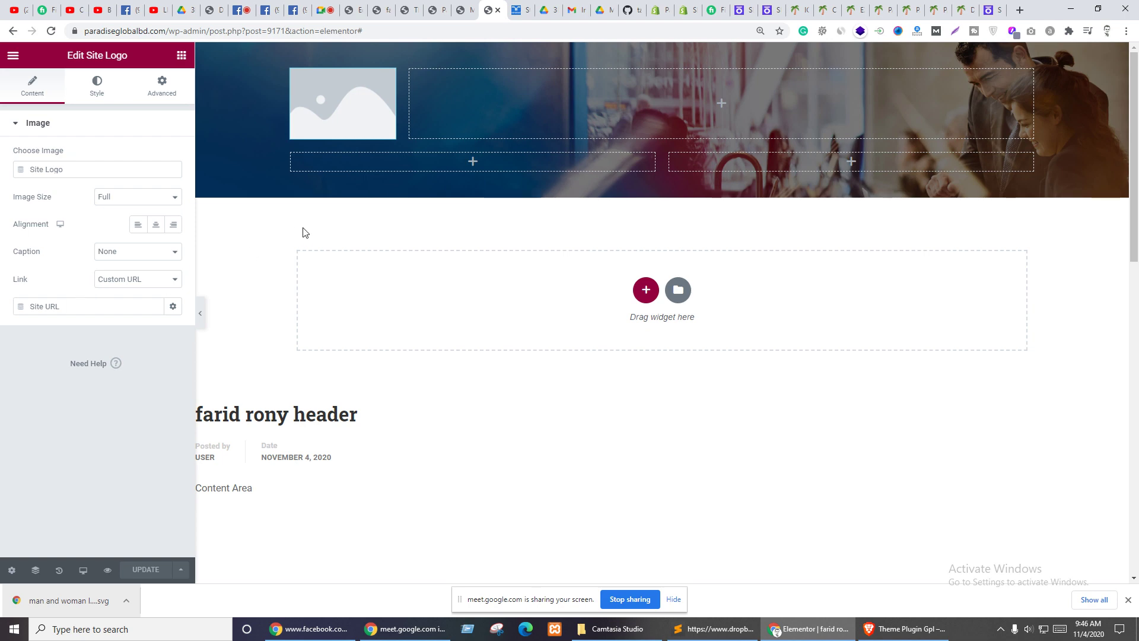
- Delete the empty Site Logo widget and drop an Image widget into the first column
right_click(383, 85)
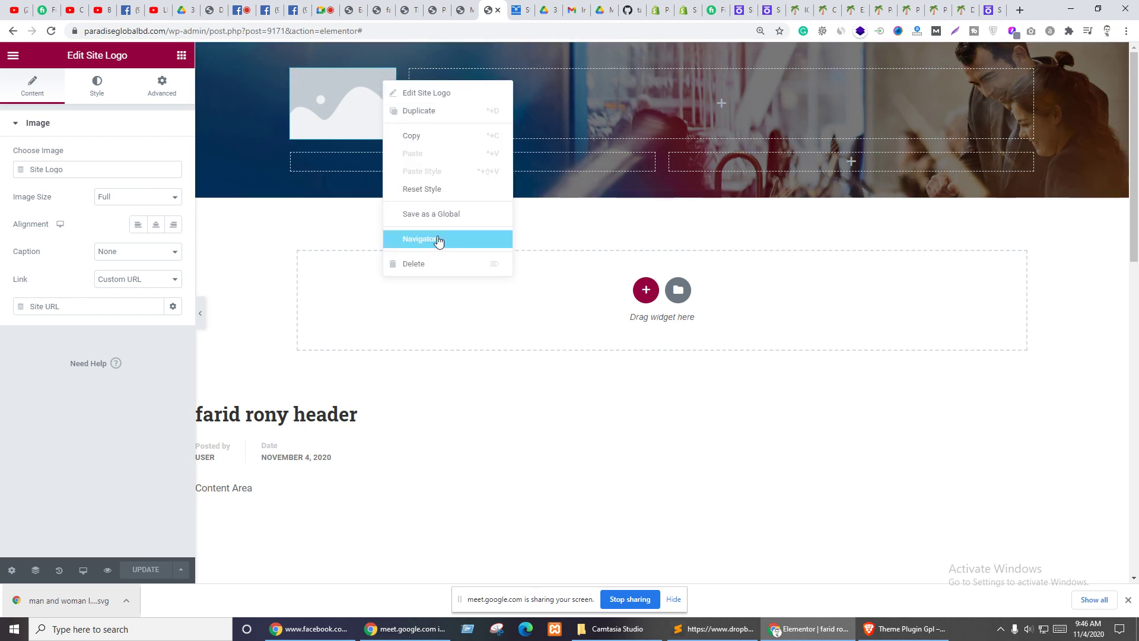
click(411, 263)
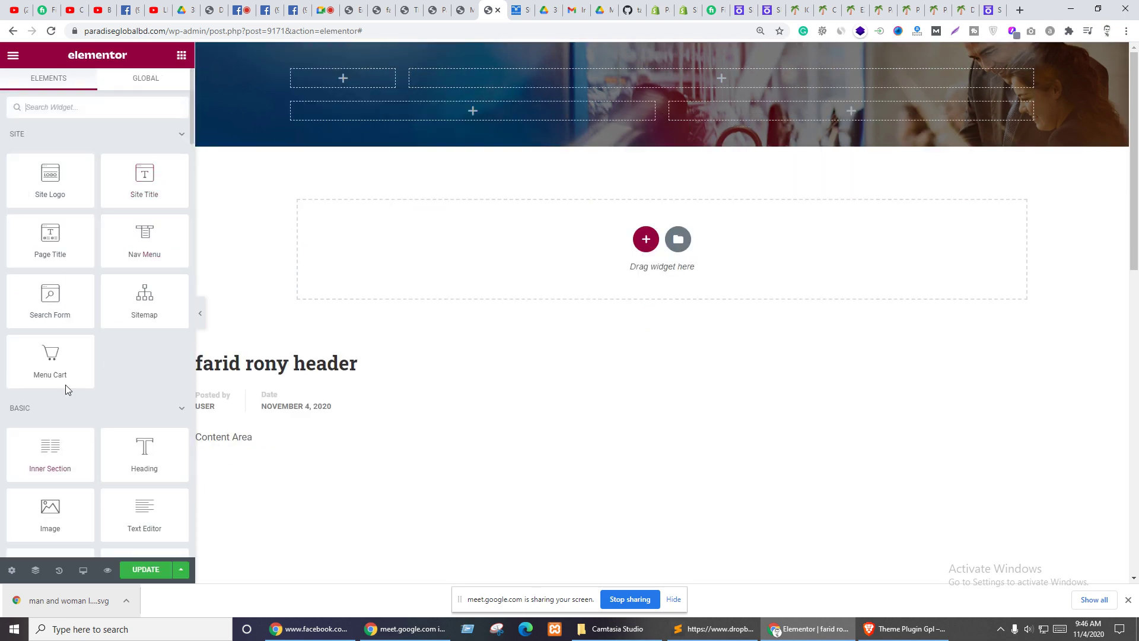
scroll(66, 390, down, 1)
drag(67, 449, 327, 87)
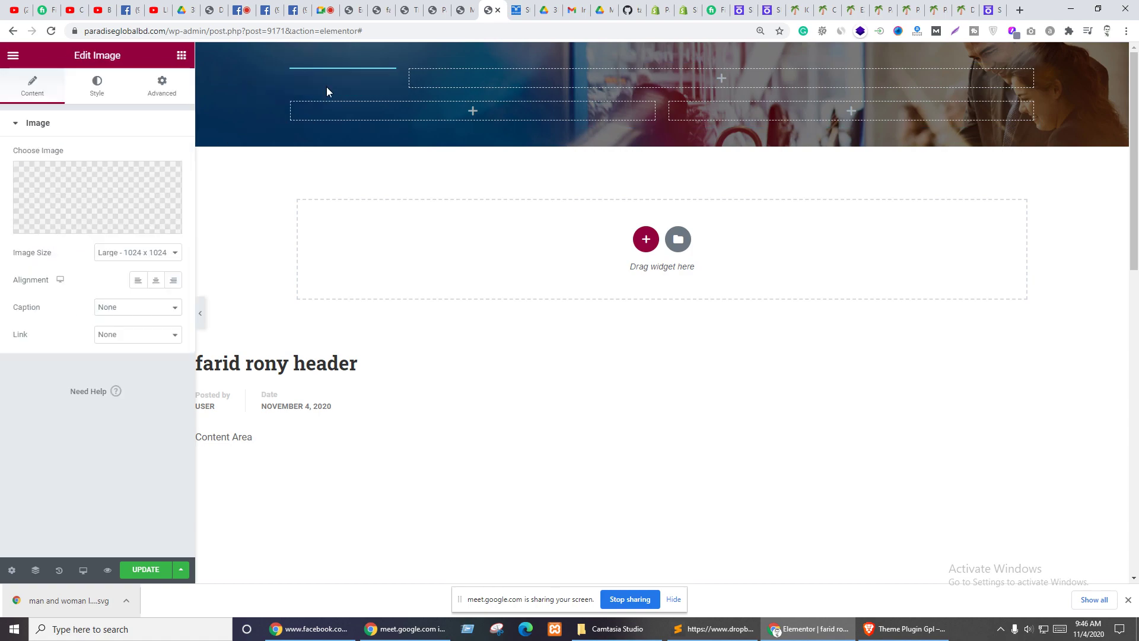
- Insert the EDUMA logo from the Media Library into the Image widget
click(71, 196)
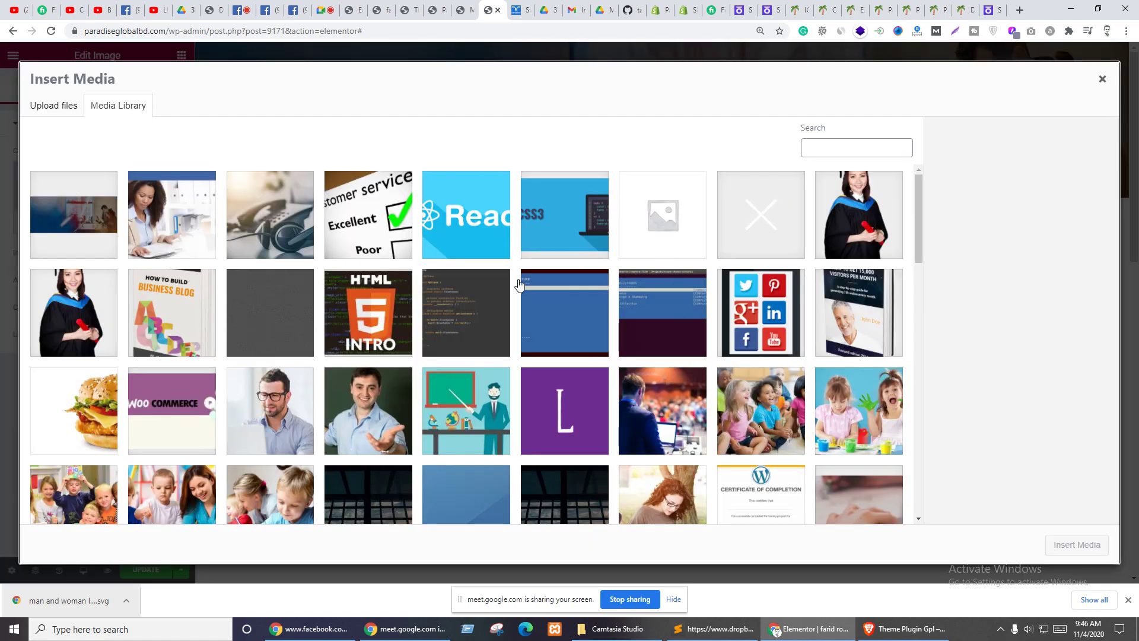
scroll(358, 384, down, 15)
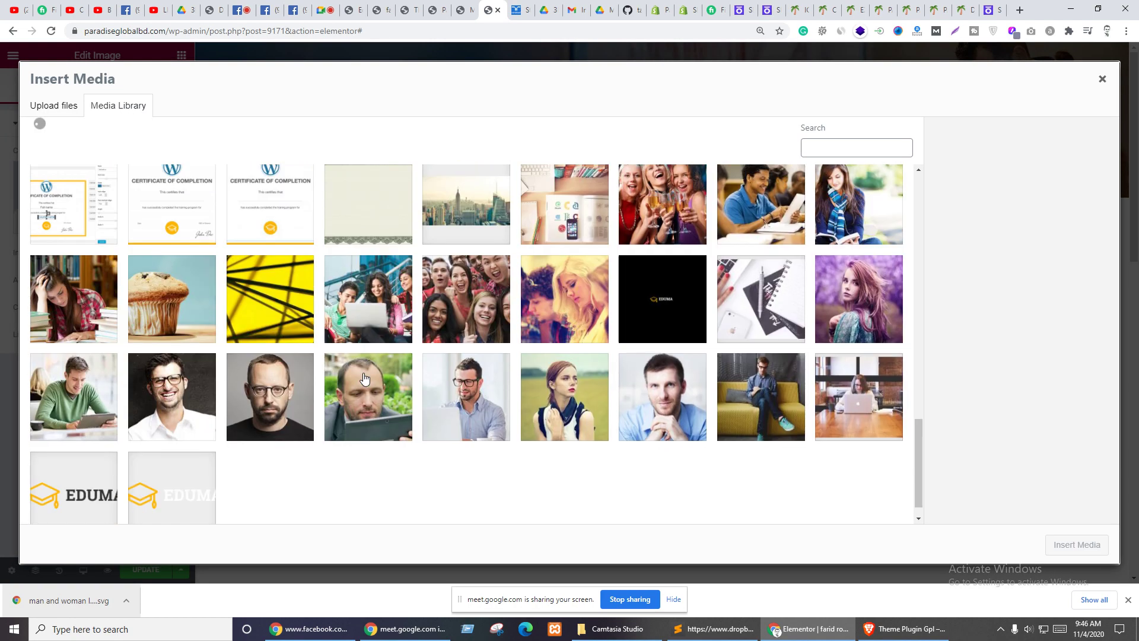
click(87, 508)
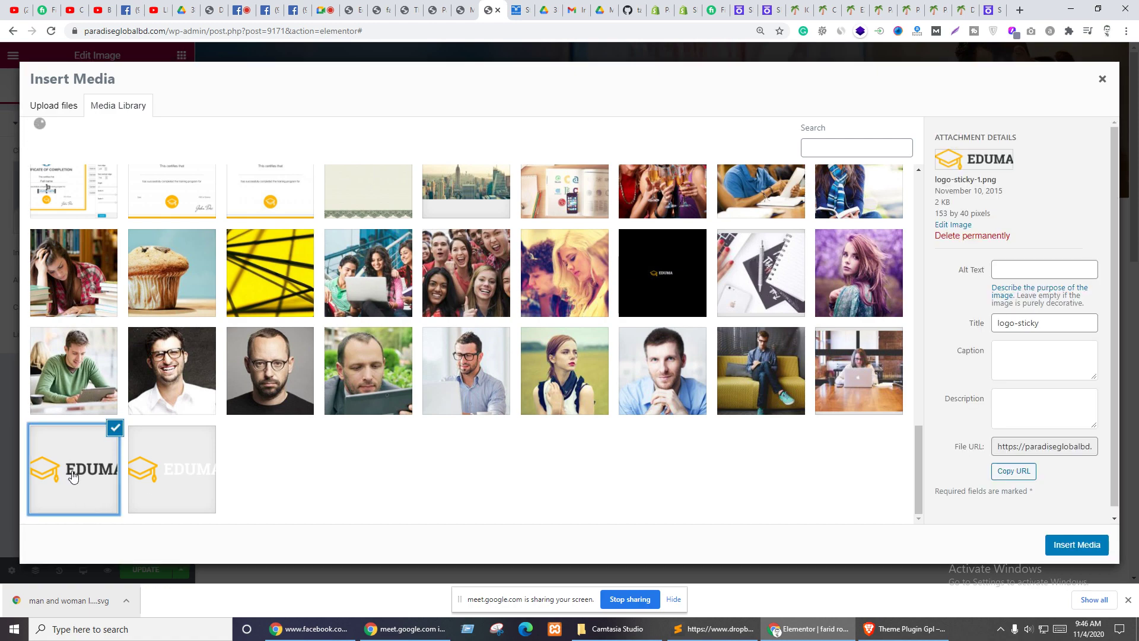
click(161, 475)
click(1089, 544)
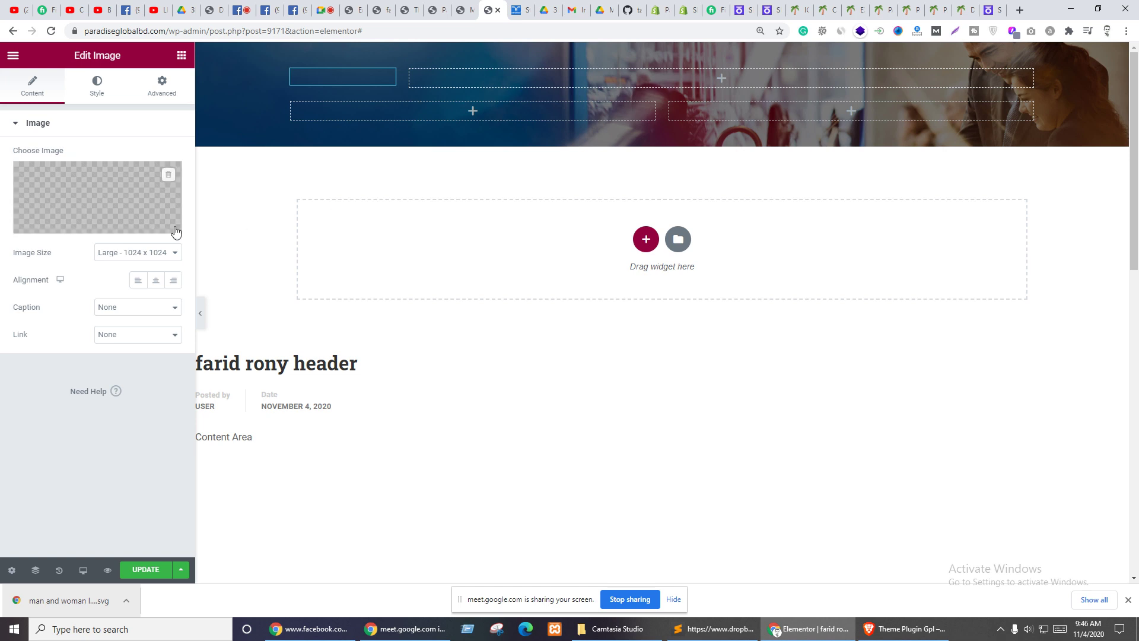
click(126, 254)
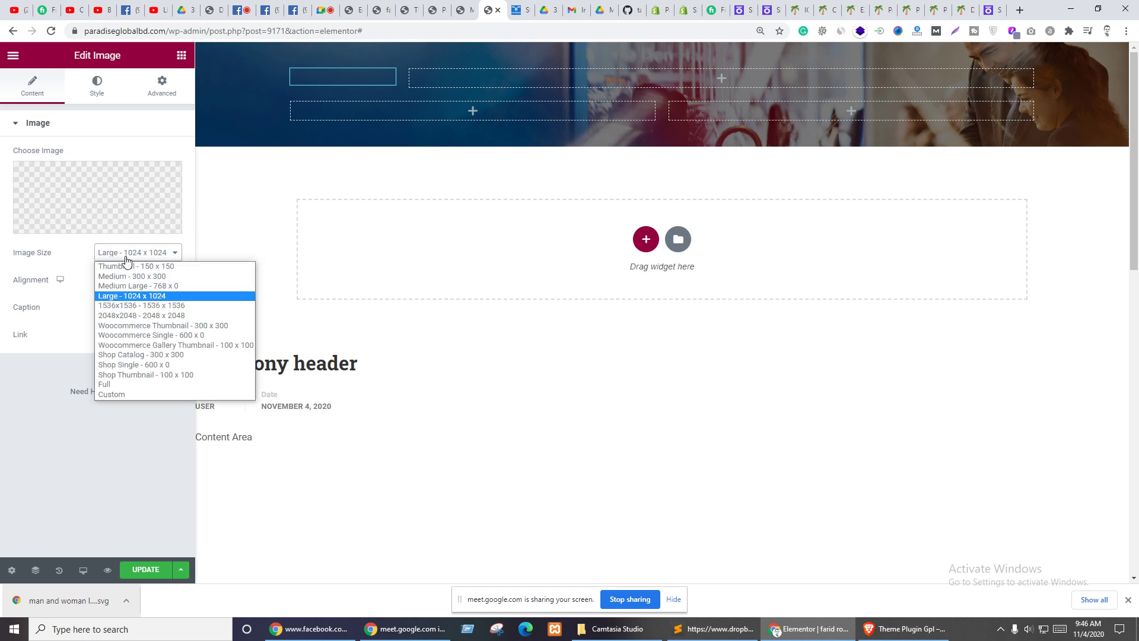
click(607, 78)
click(607, 78)
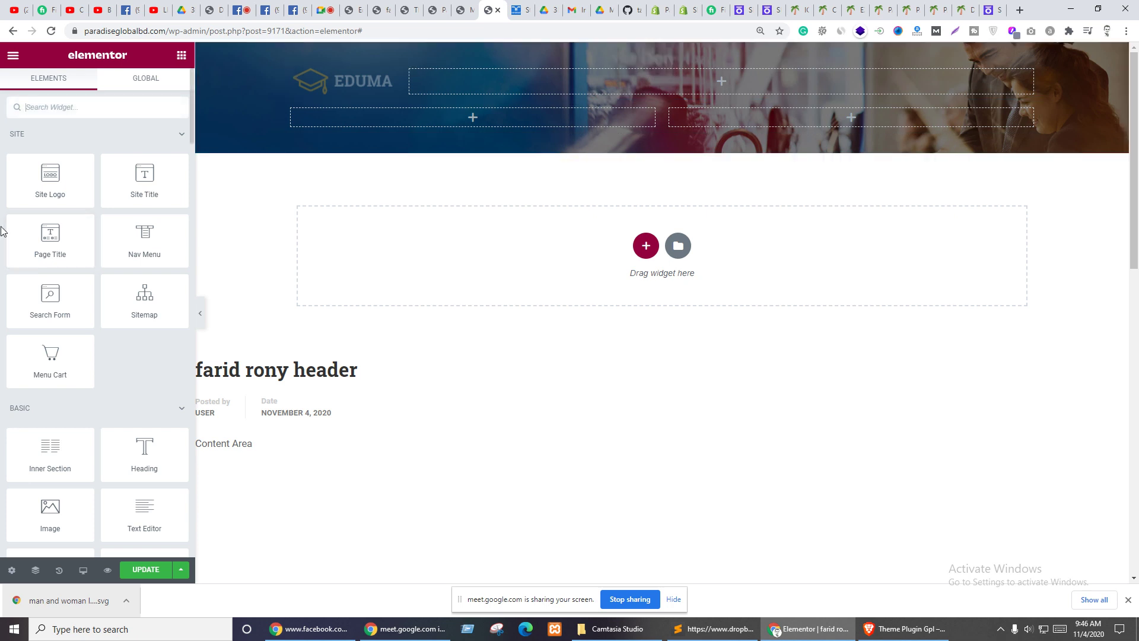
scroll(82, 307, down, 3)
scroll(12, 265, up, 3)
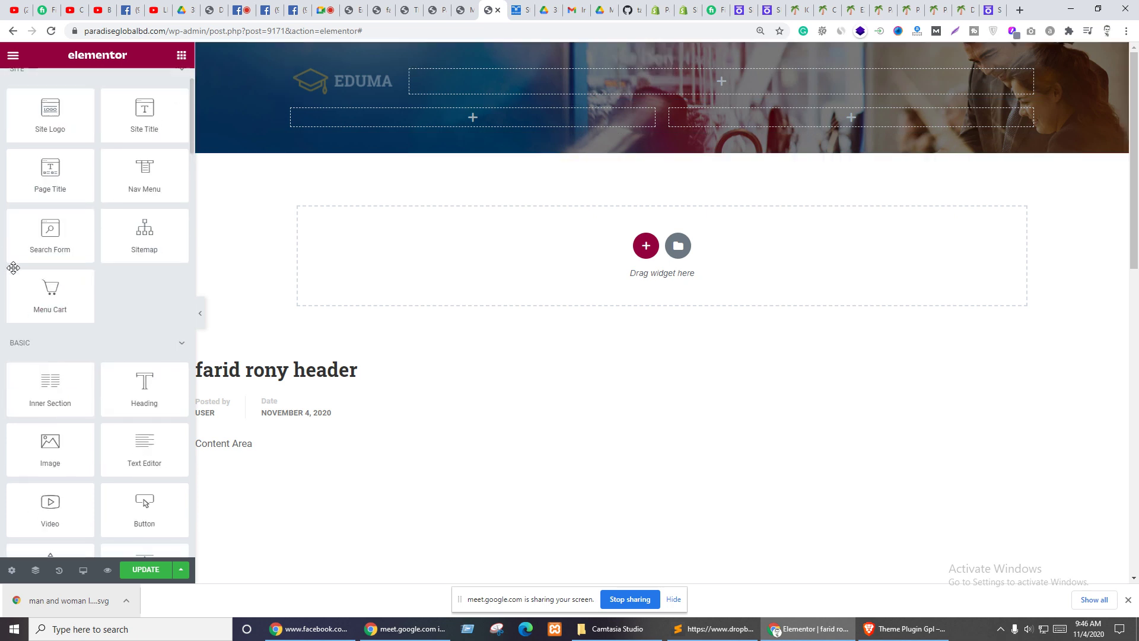
text(me)
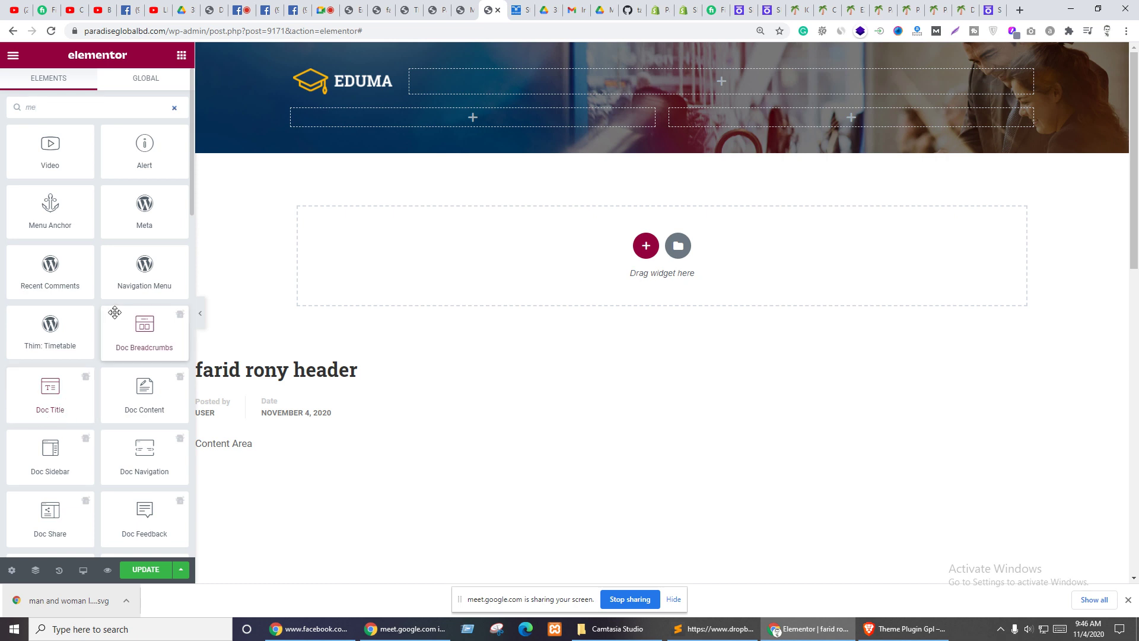
drag(136, 274, 501, 92)
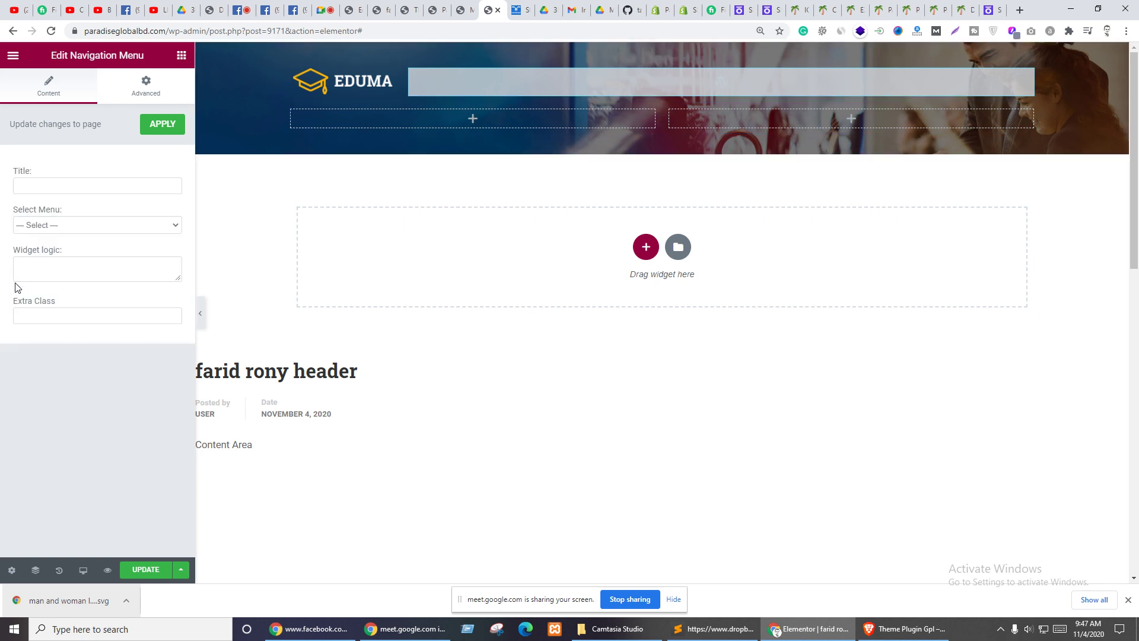
click(56, 225)
click(52, 256)
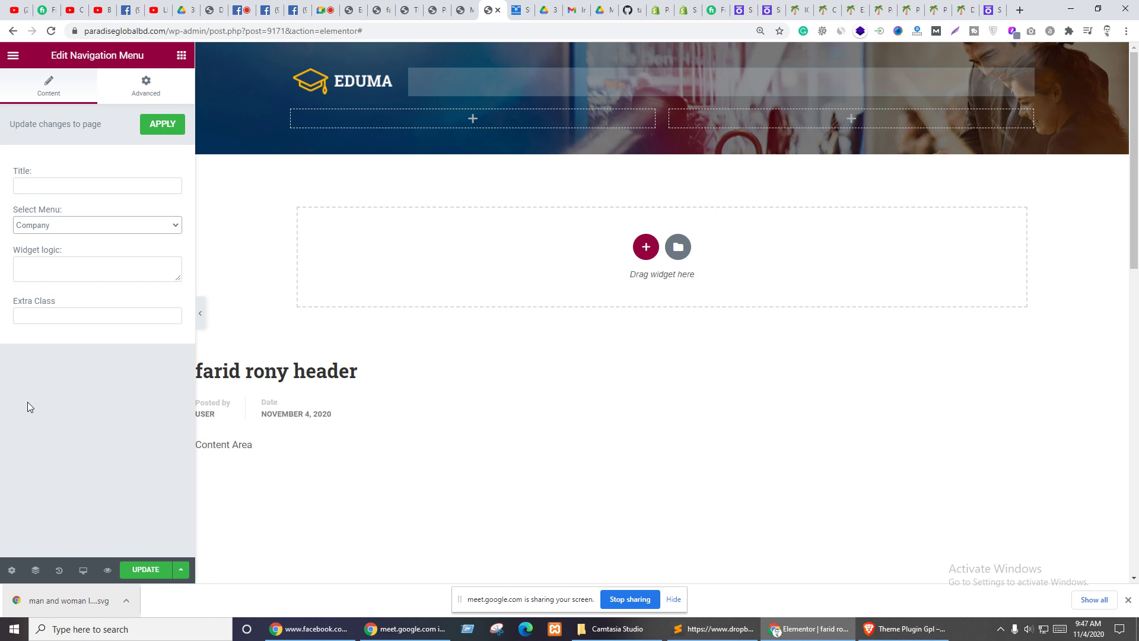
click(61, 410)
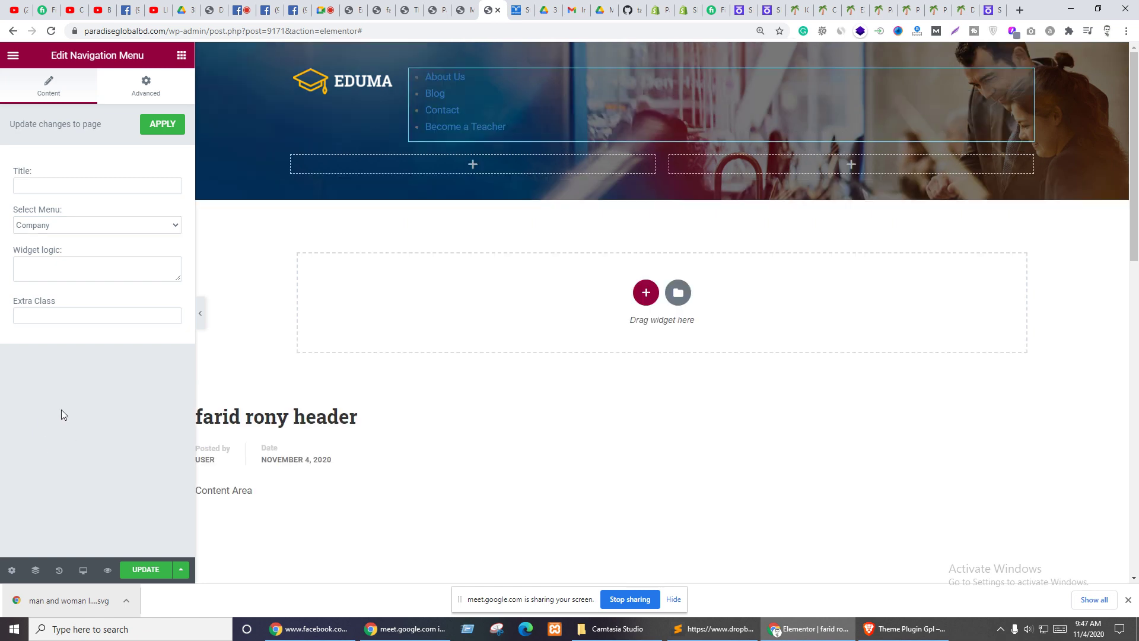
click(64, 225)
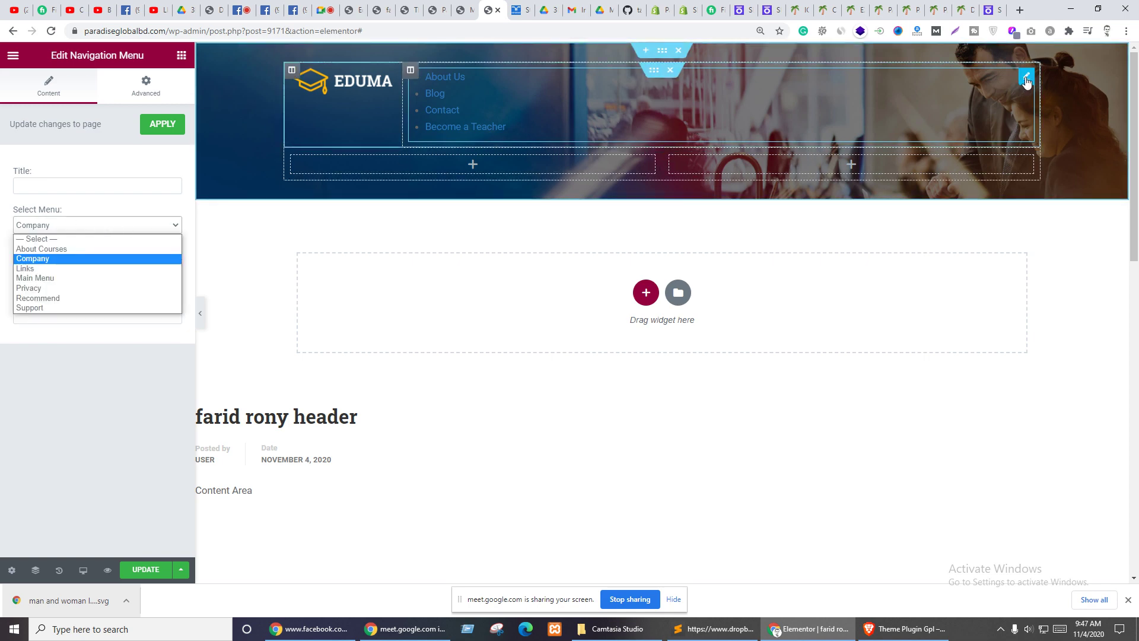
right_click(1027, 82)
click(1047, 259)
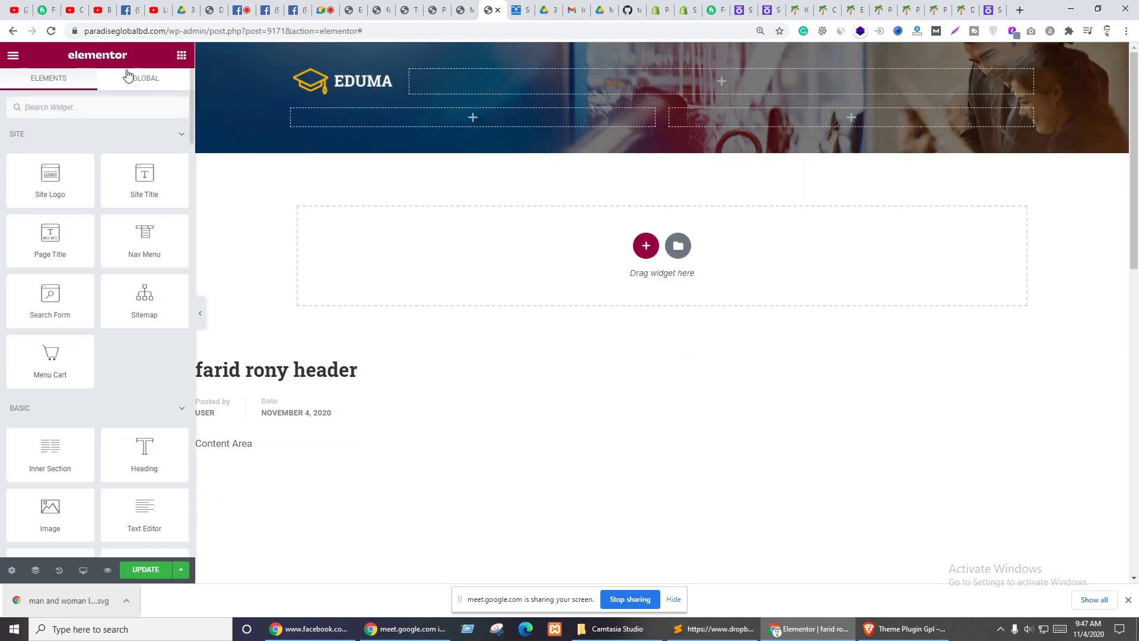
click(41, 107)
text(menu)
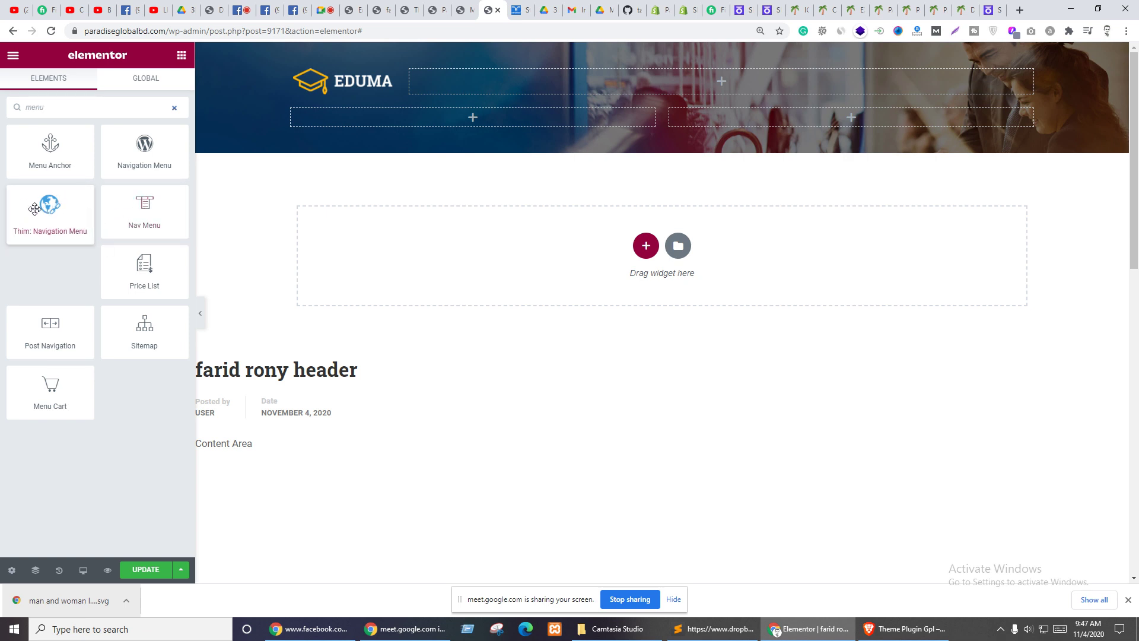
drag(53, 214, 534, 77)
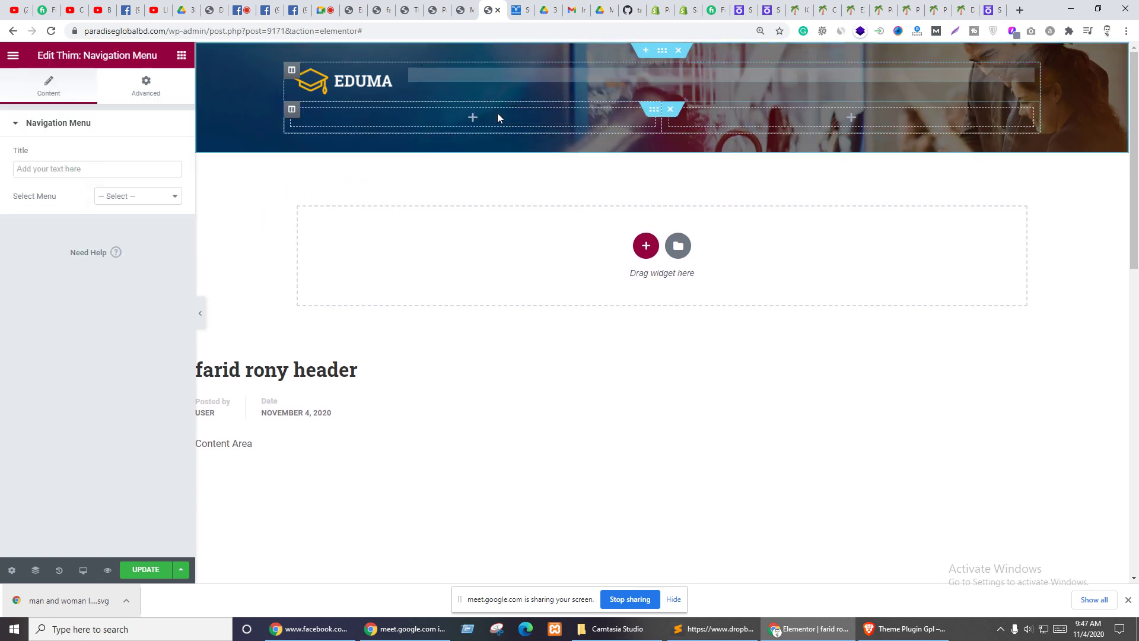
click(140, 196)
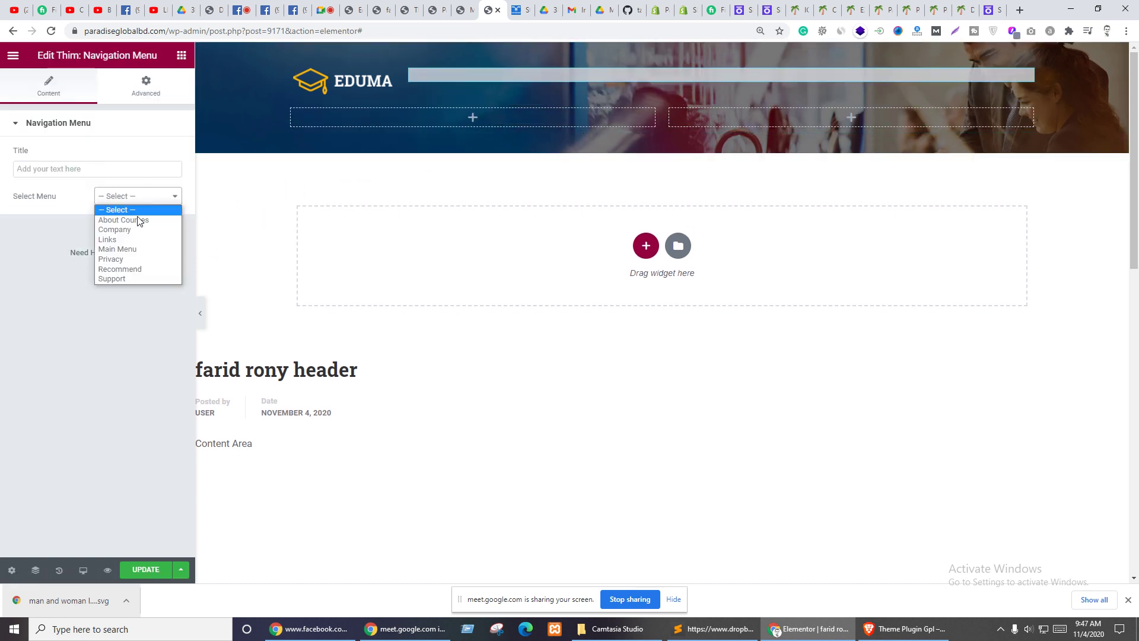
click(127, 229)
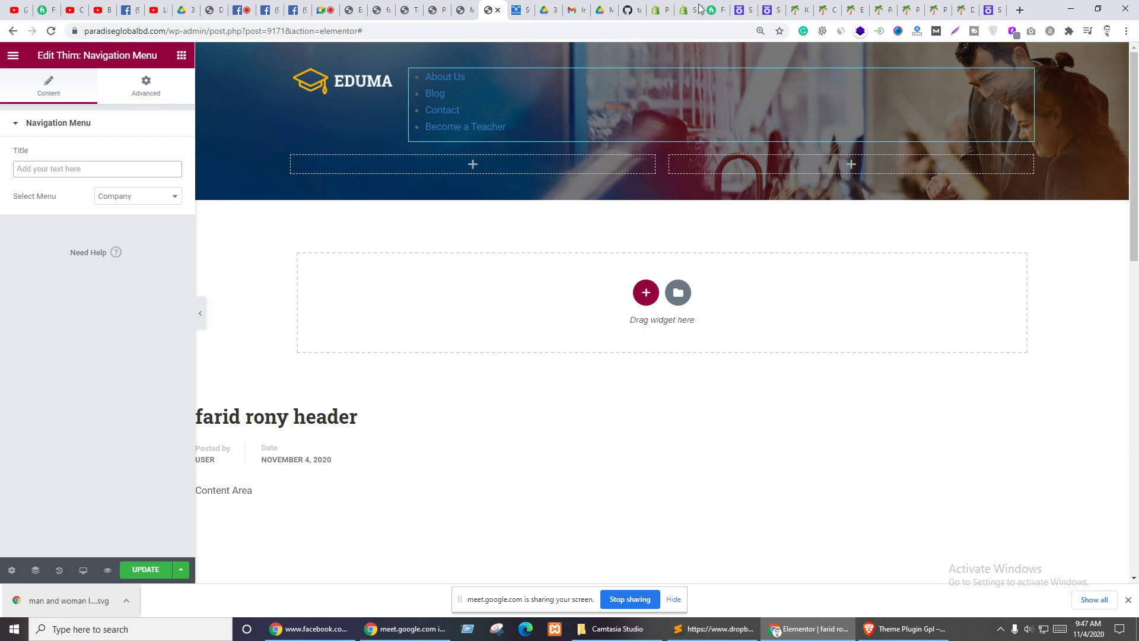
right_click(1026, 82)
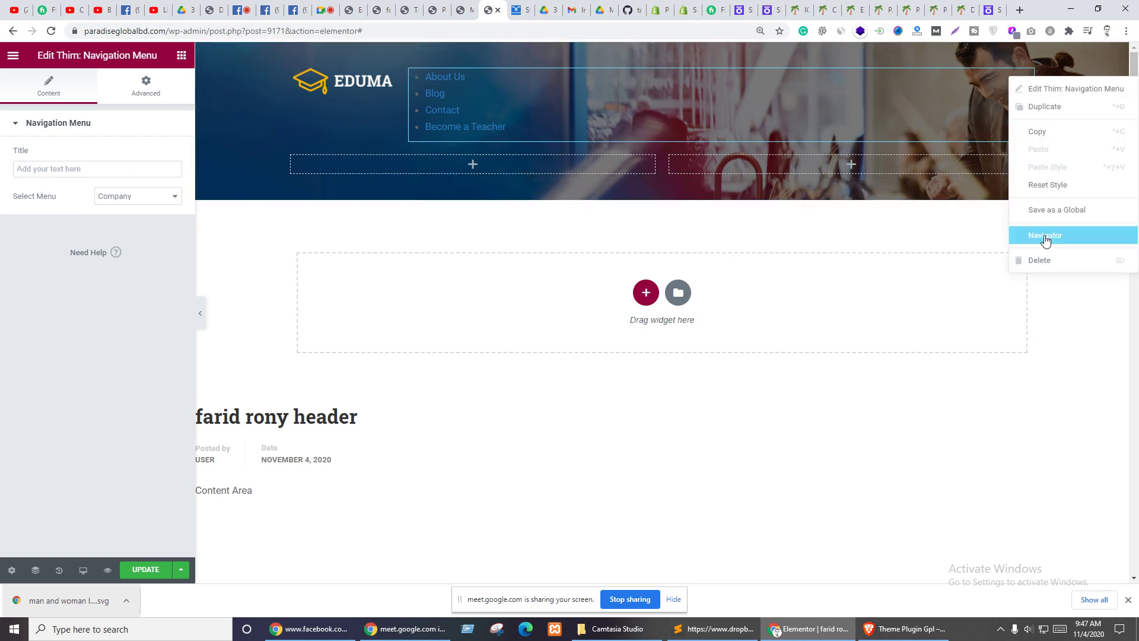
click(1040, 257)
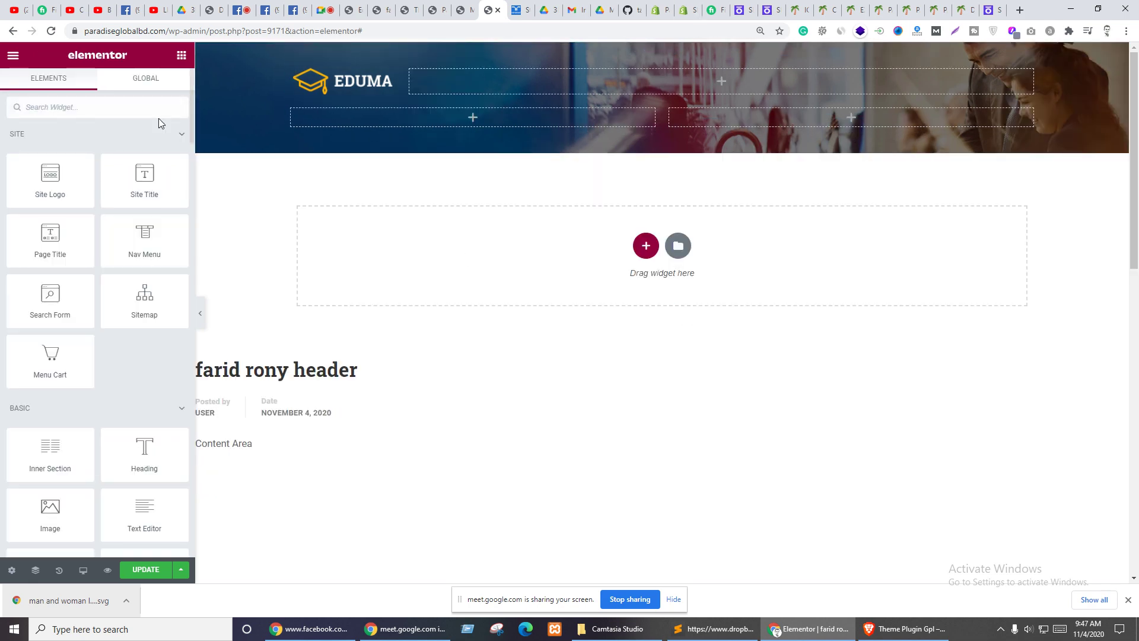
- Add a Nav Menu widget beside the logo, set its text colour to #FFFFFF, and save
drag(143, 245, 563, 97)
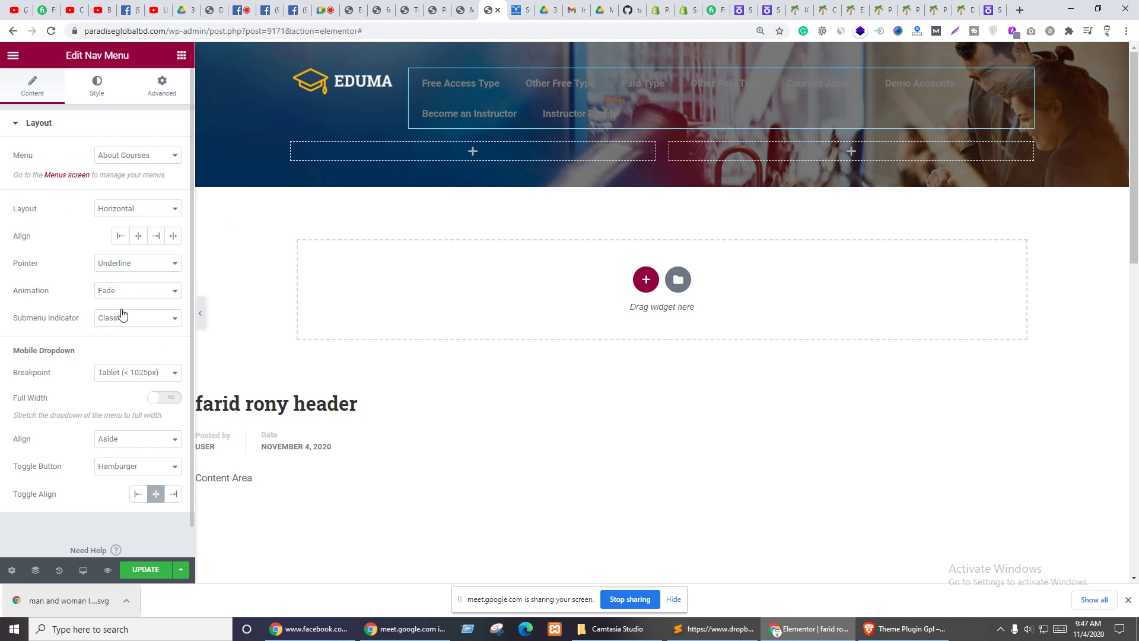
click(97, 86)
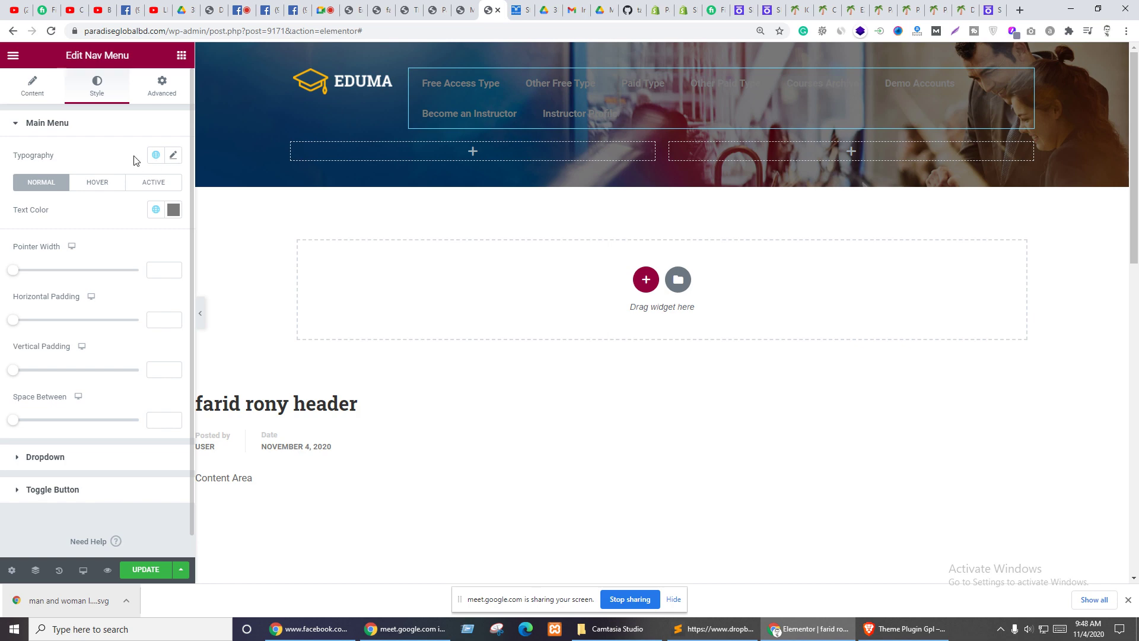
click(173, 209)
click(65, 290)
drag(28, 266, 7, 244)
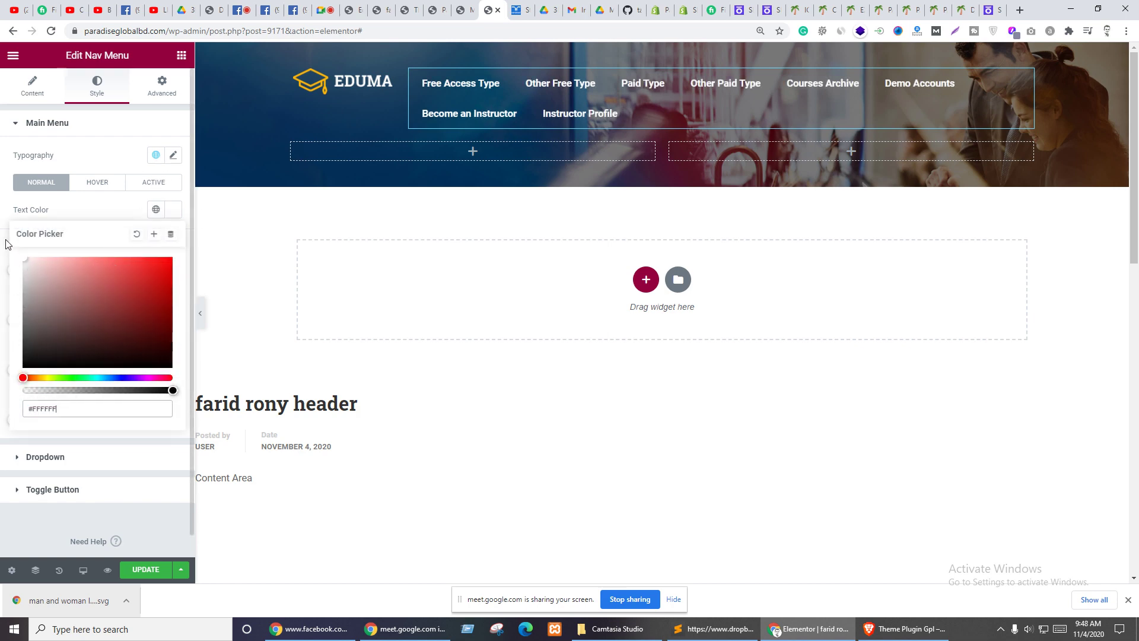
click(172, 212)
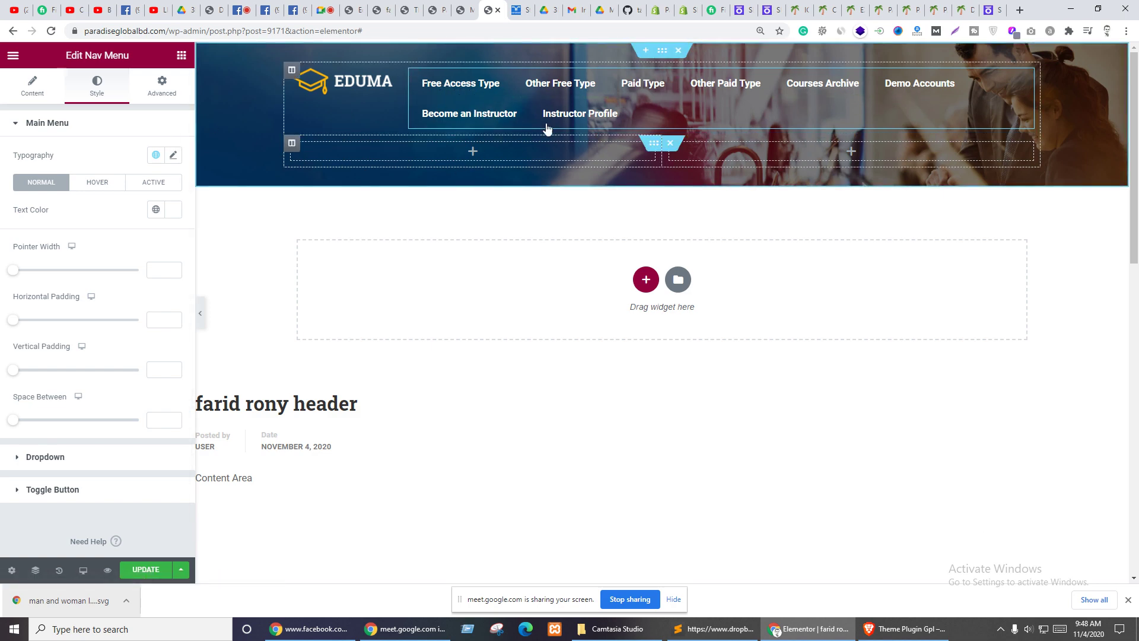
click(138, 570)
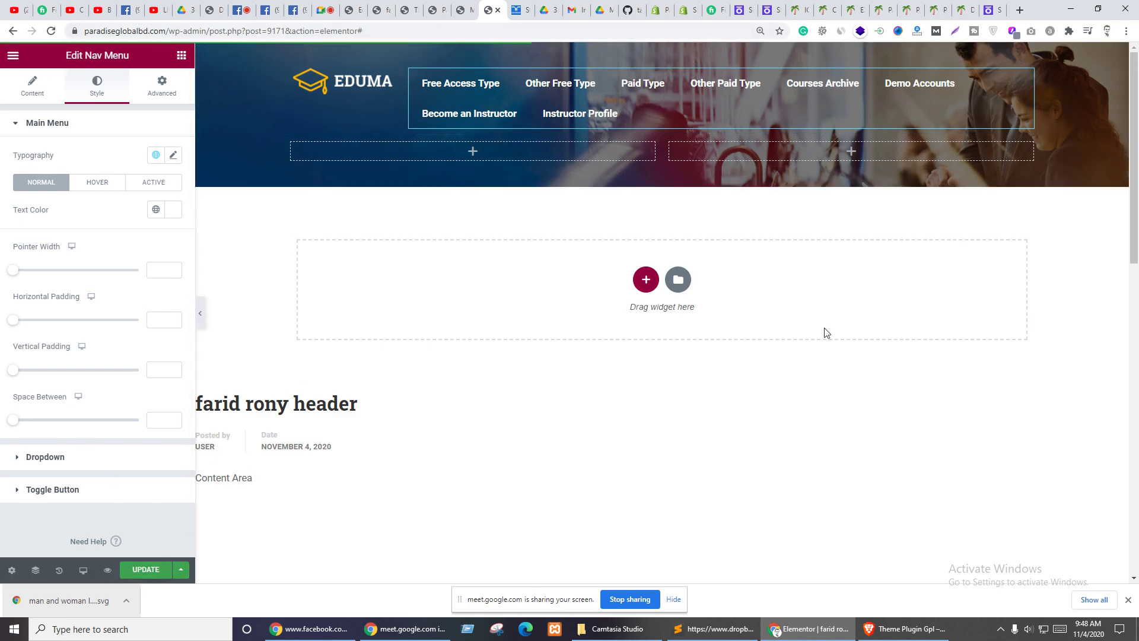
click(358, 7)
scroll(310, 248, down, 3)
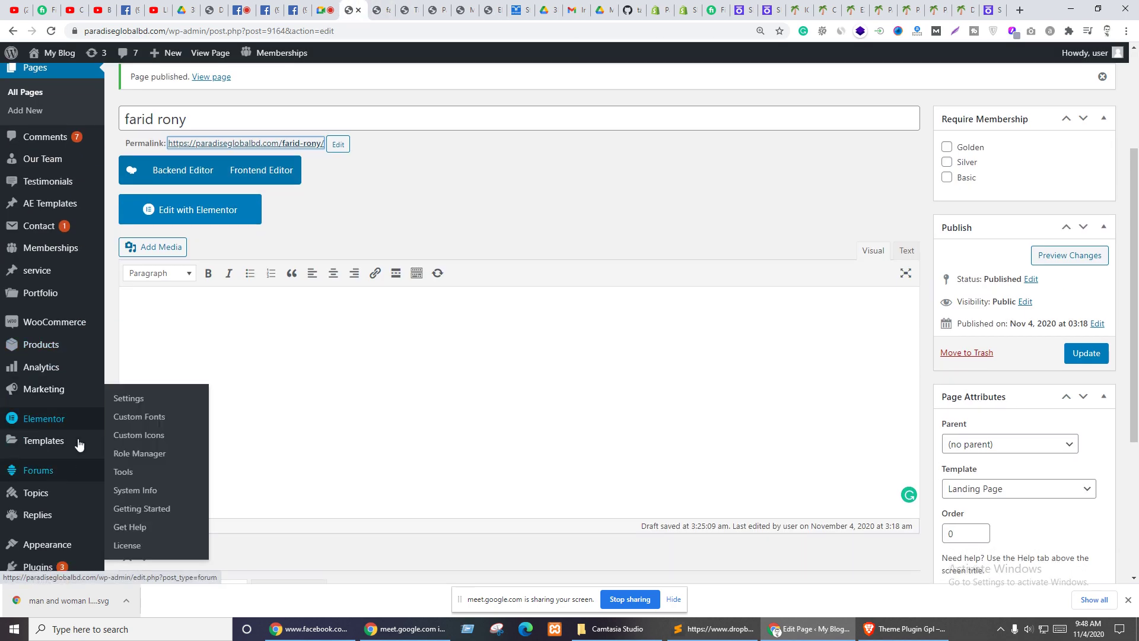
mouse_move(38, 446)
scroll(47, 445, down, 2)
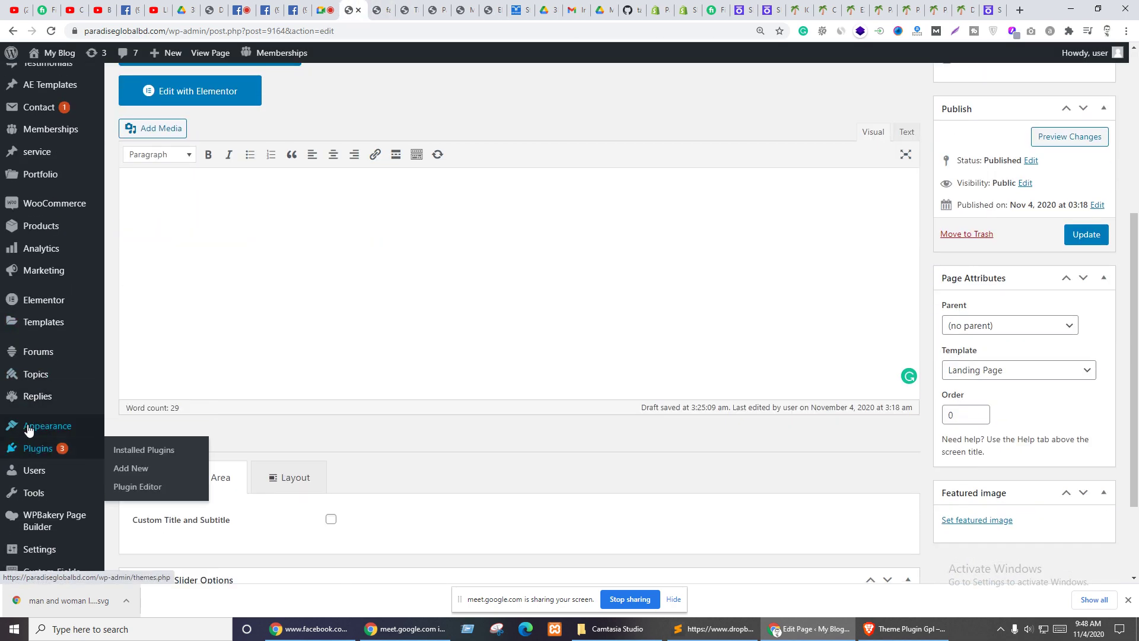
mouse_move(47, 425)
click(128, 484)
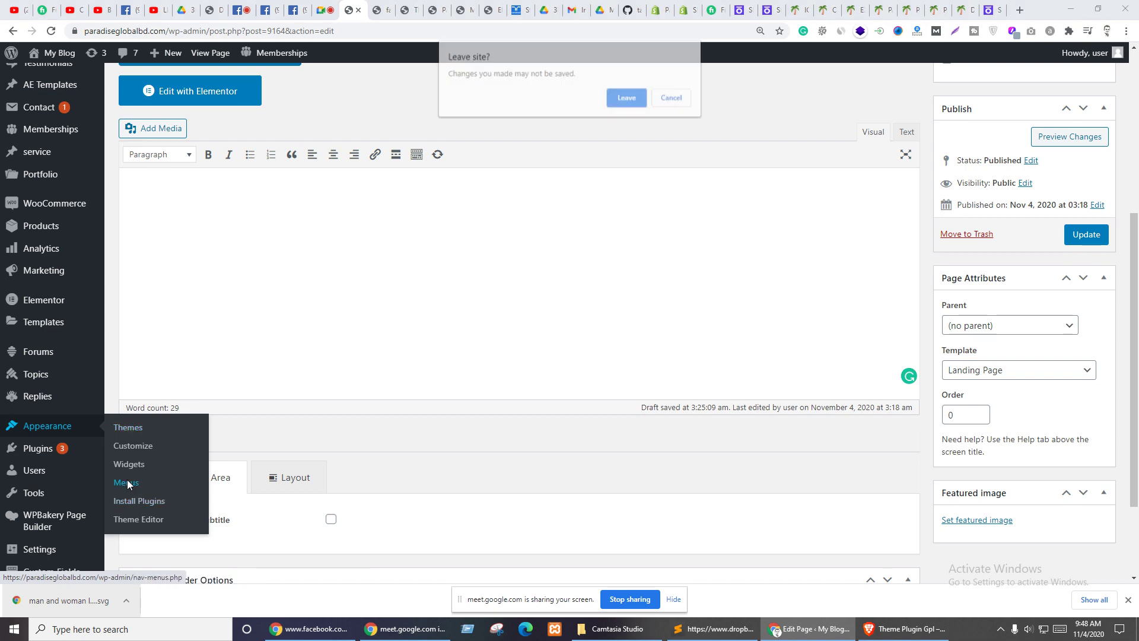
click(672, 98)
scroll(430, 281, up, 5)
scroll(366, 325, down, 6)
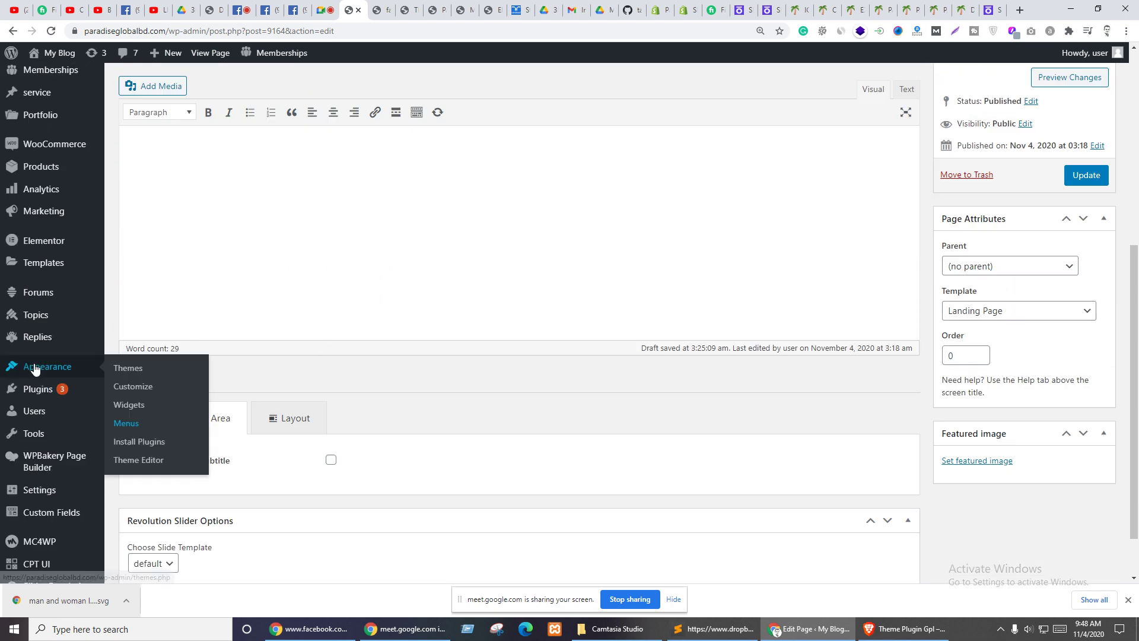
scroll(42, 368, down, 1)
mouse_move(47, 305)
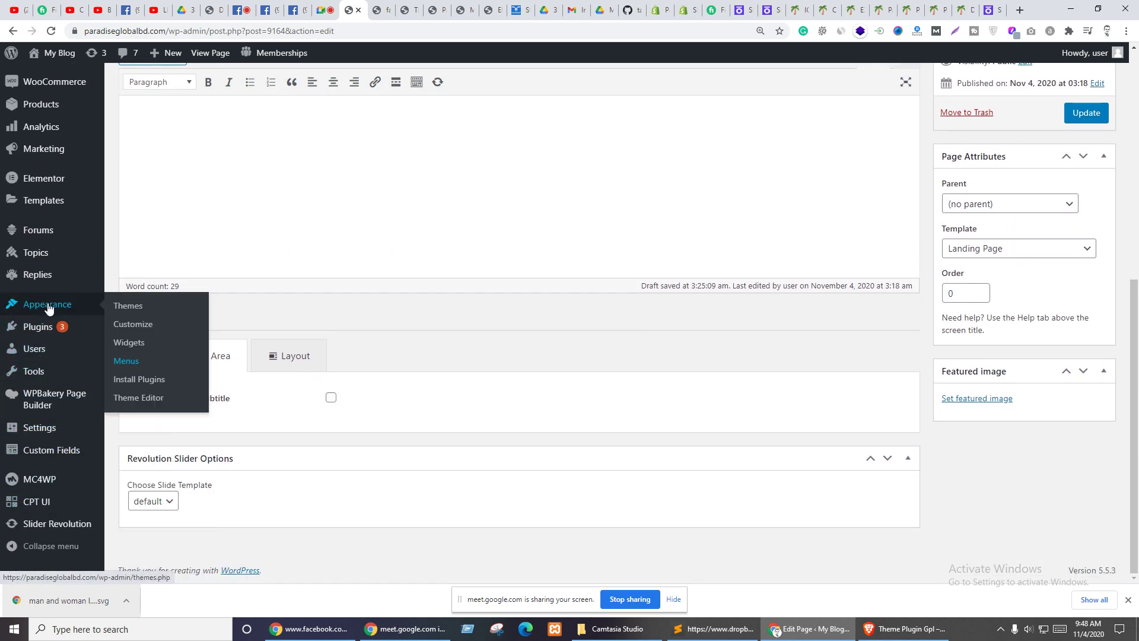
click(121, 362)
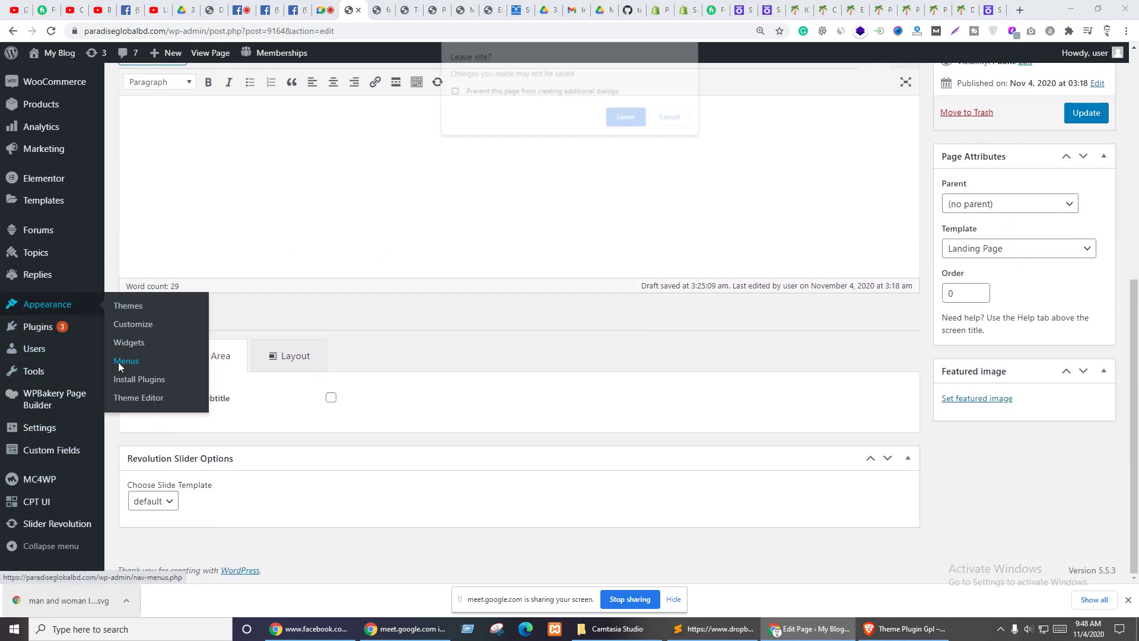
click(624, 118)
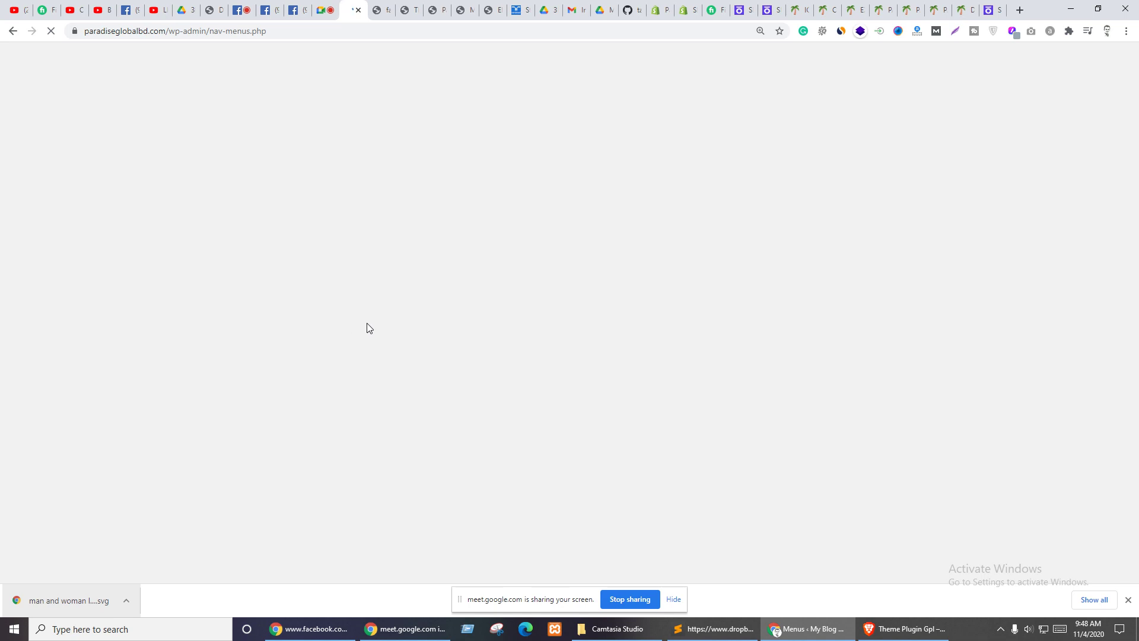
- Create a new navigation menu named 'landingpage'
scroll(496, 259, down, 2)
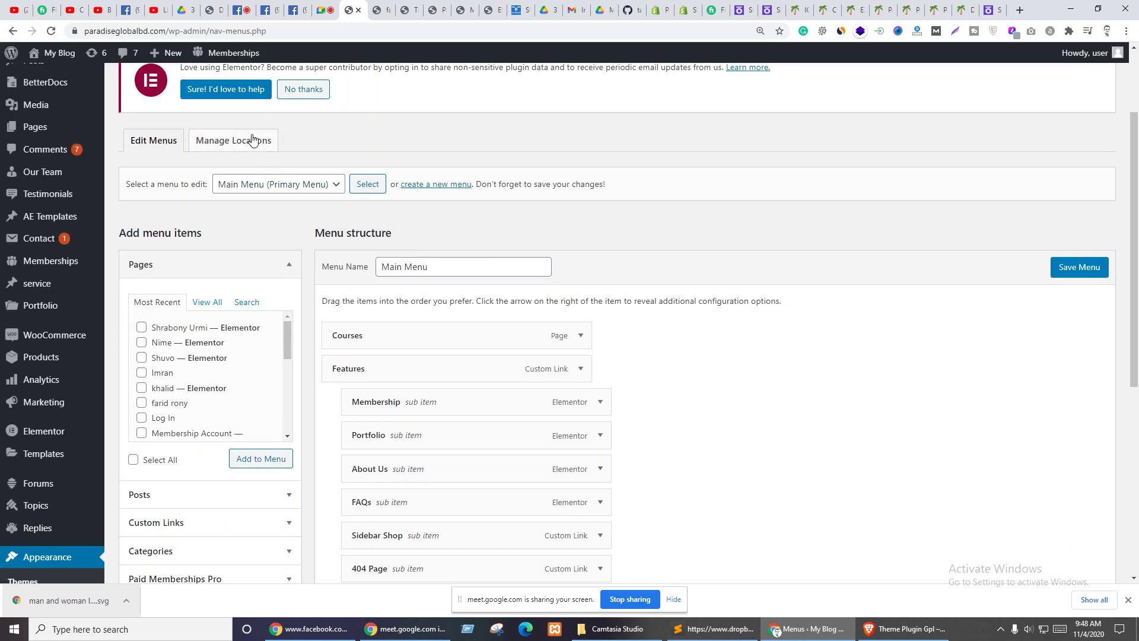
scroll(262, 178, up, 2)
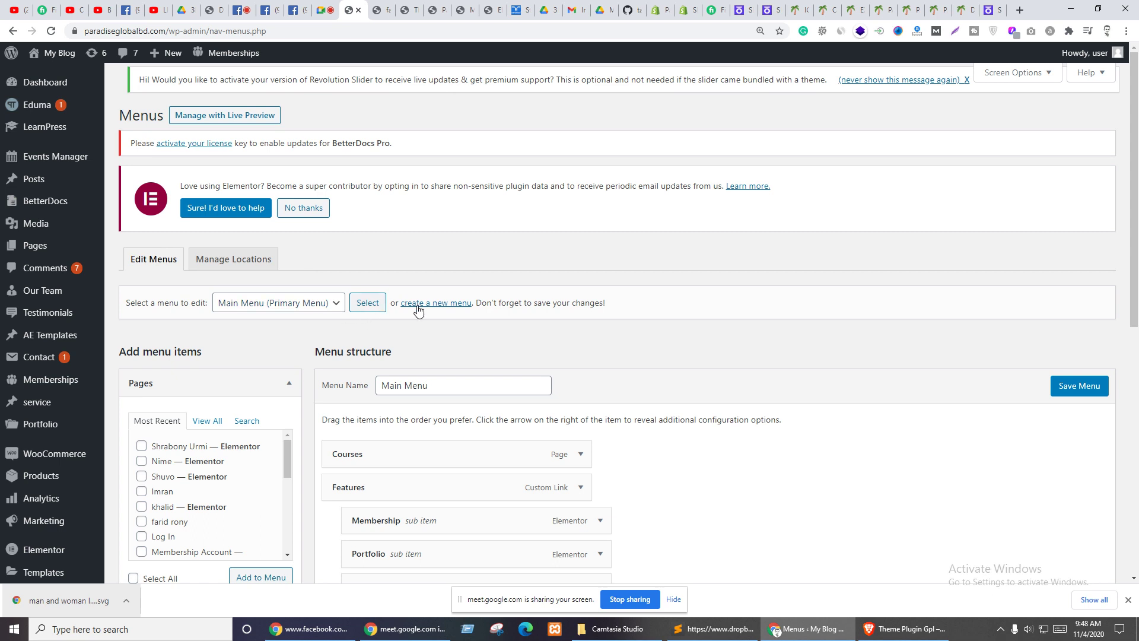
click(444, 304)
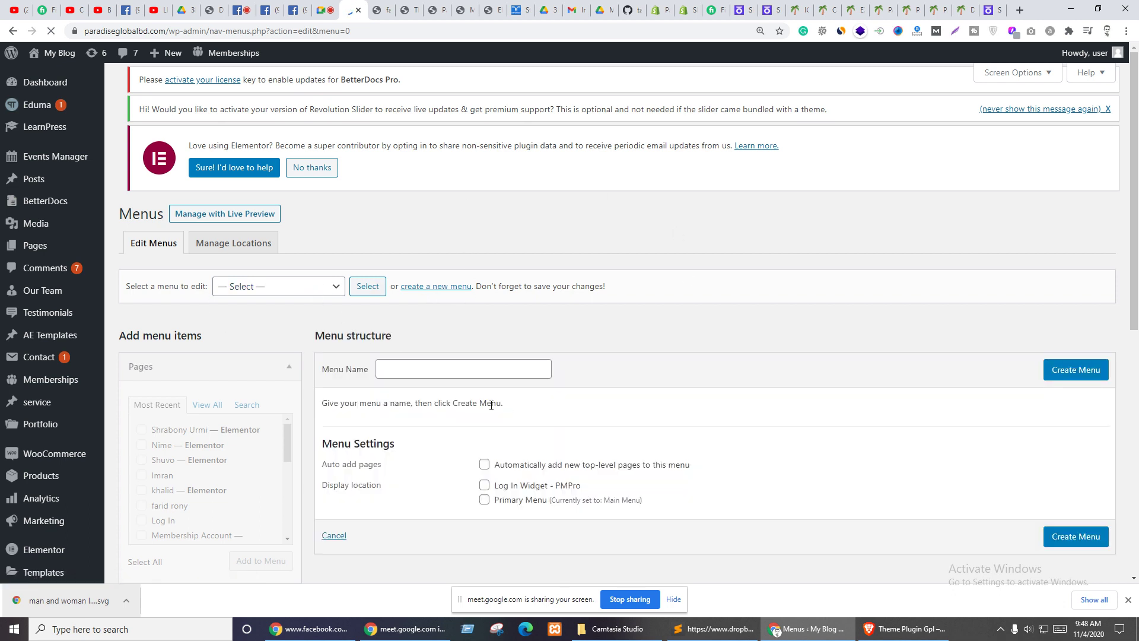
click(404, 385)
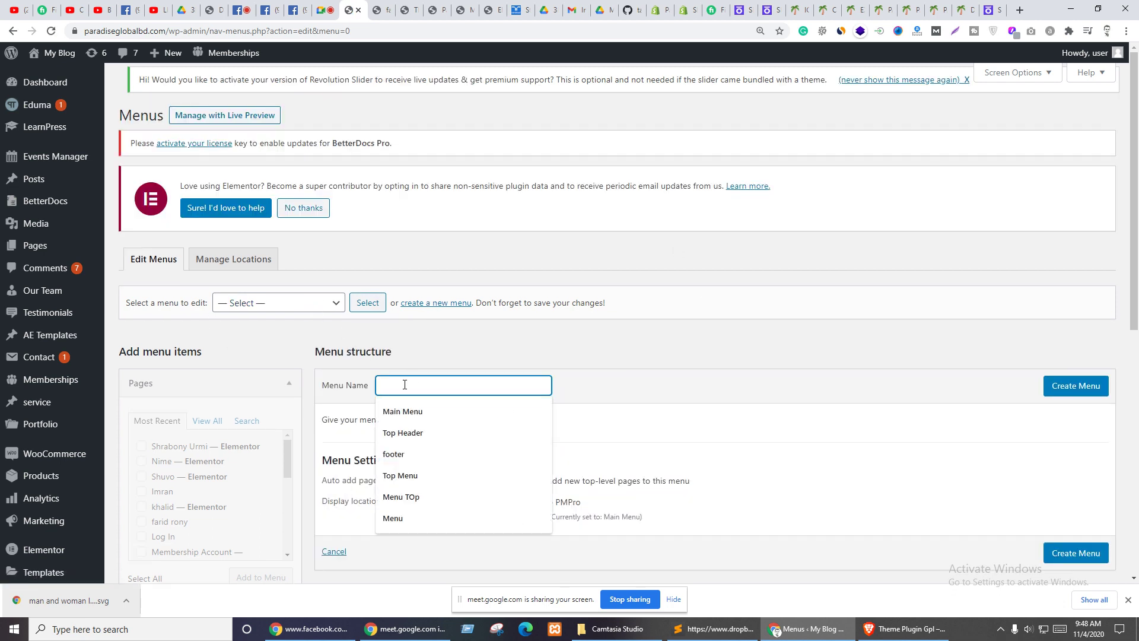
text(landingpage)
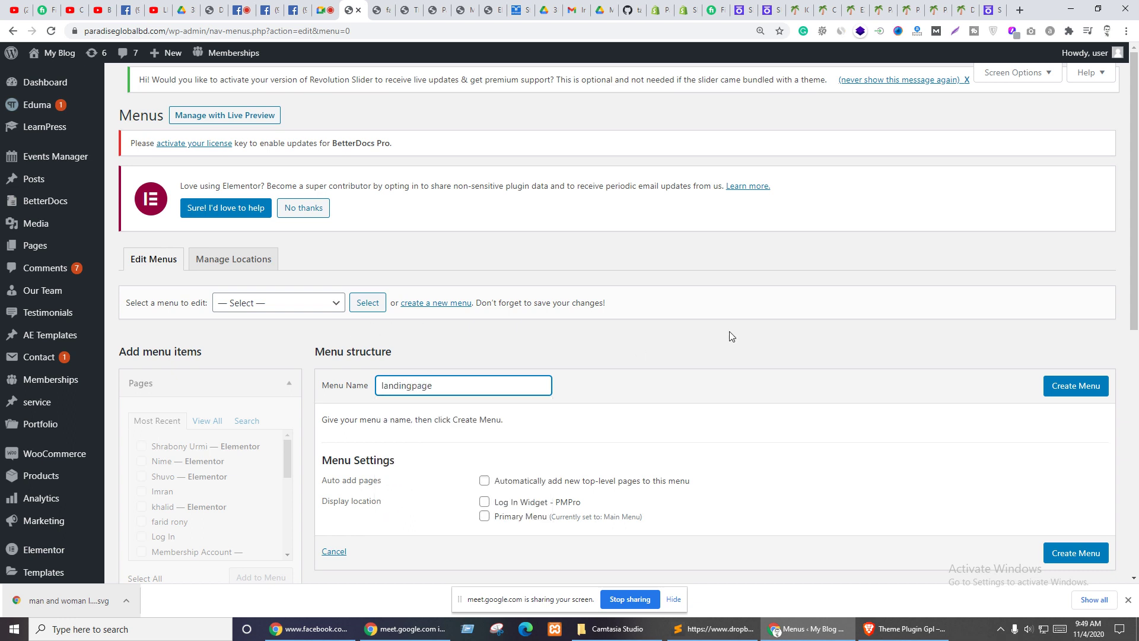
click(658, 364)
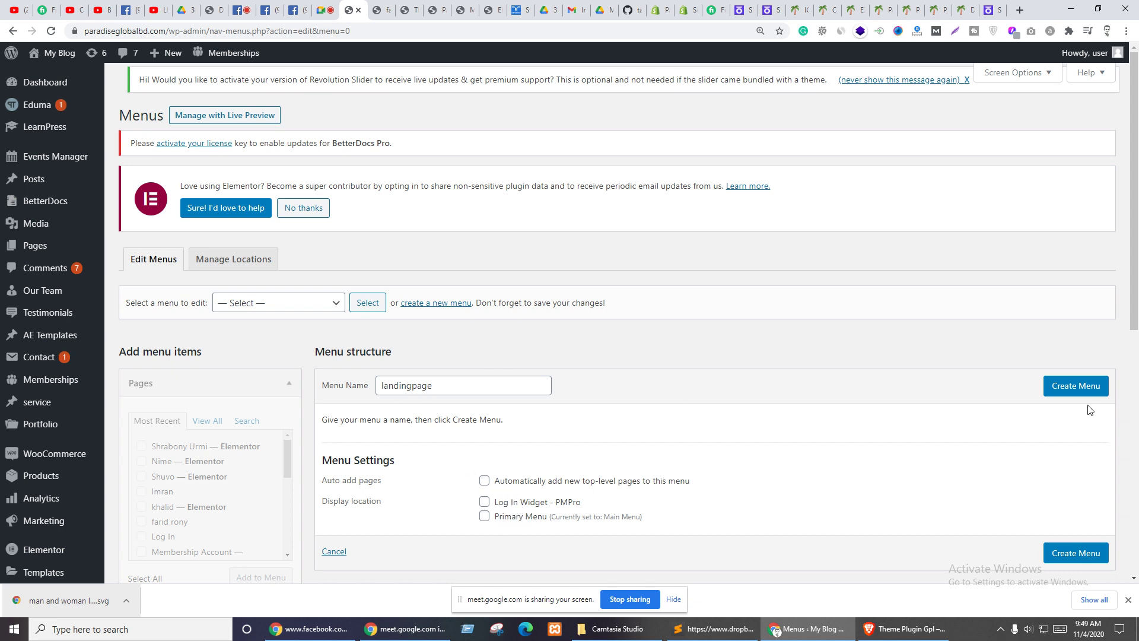
click(1080, 387)
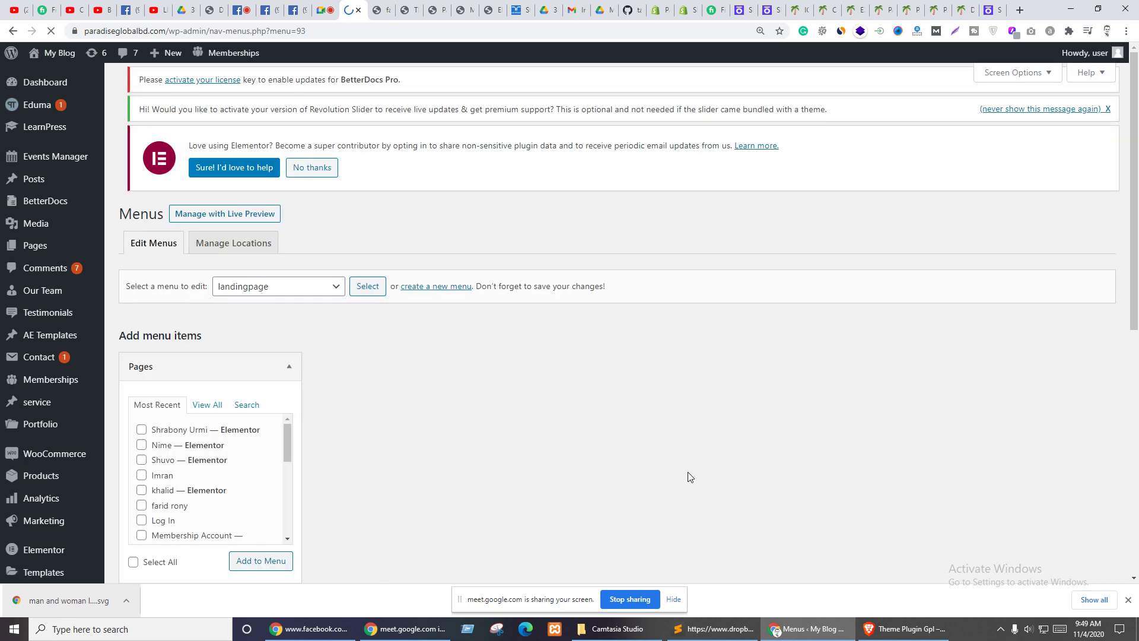
scroll(710, 462, down, 3)
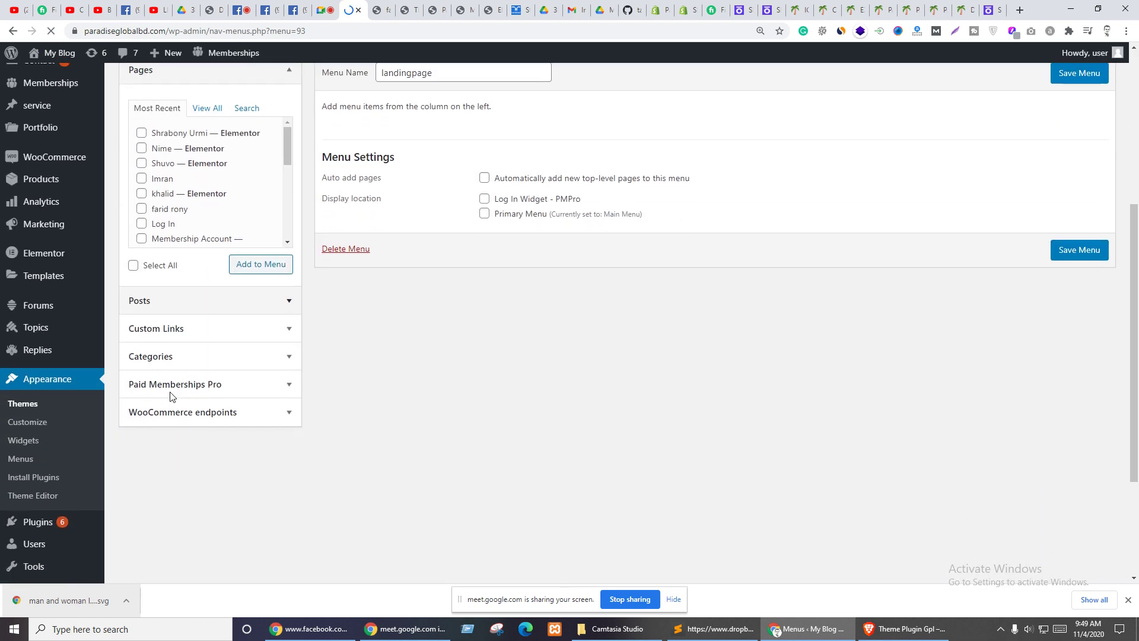
- Add a custom link to #about labelled About to the menu
click(169, 351)
click(224, 383)
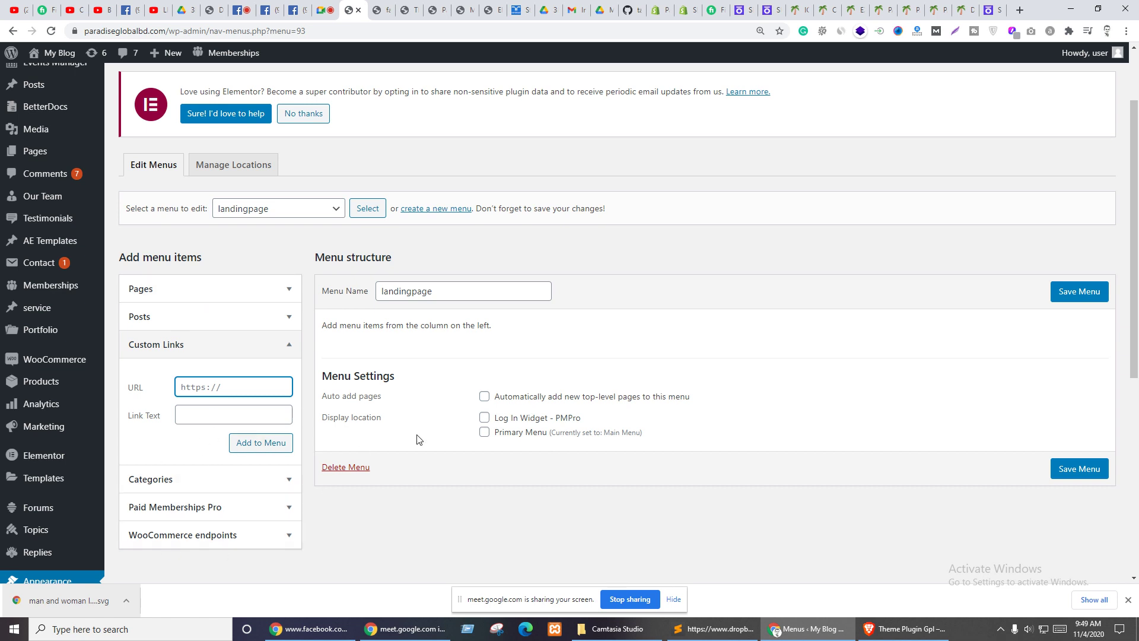
text(#about)
click(229, 417)
text(About)
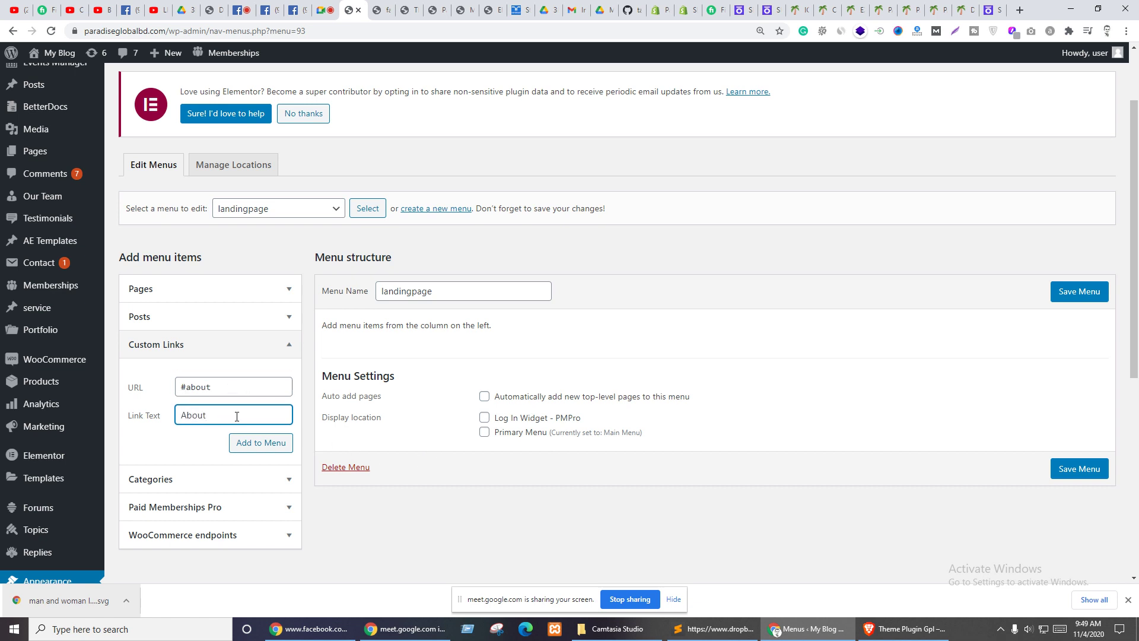
click(278, 449)
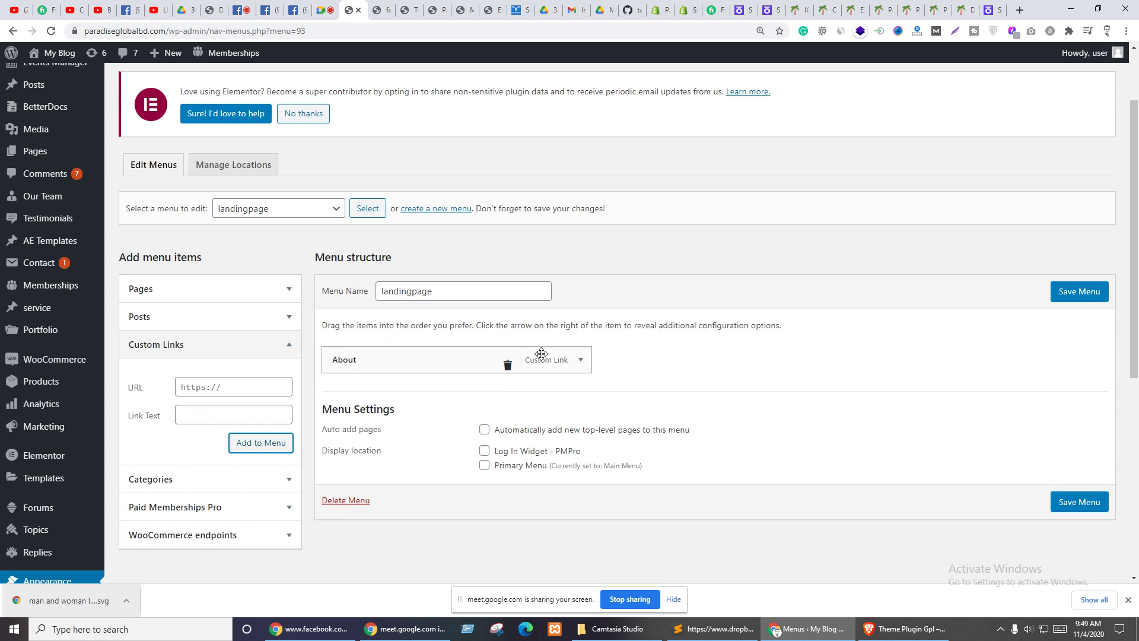
- Add a custom link to #service labelled Service
click(231, 387)
text(#service)
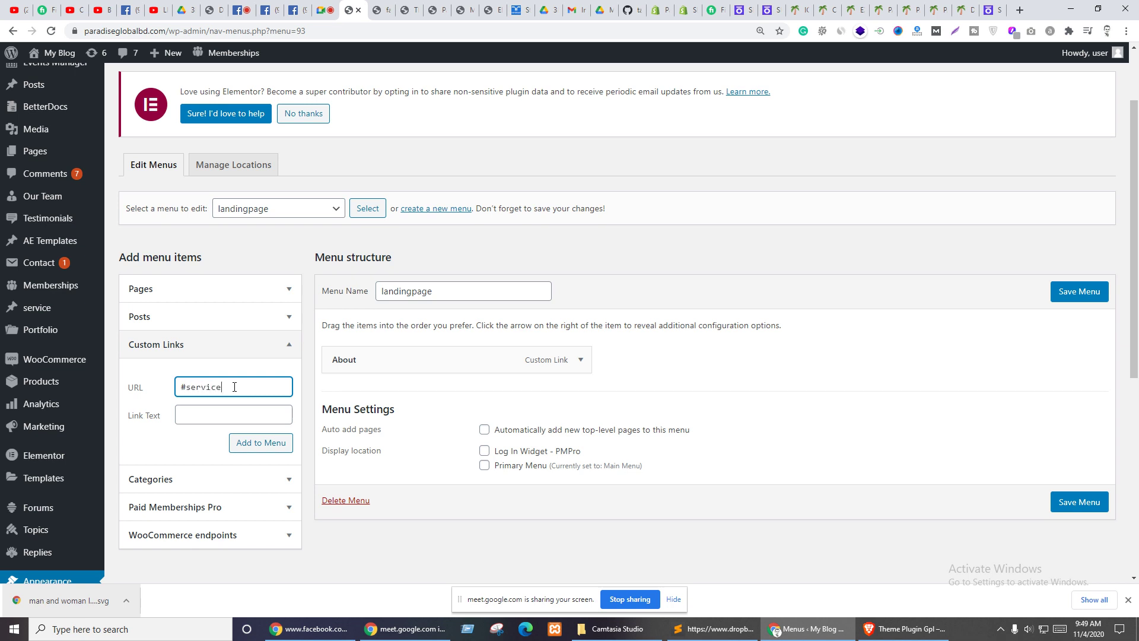
key(Tab)
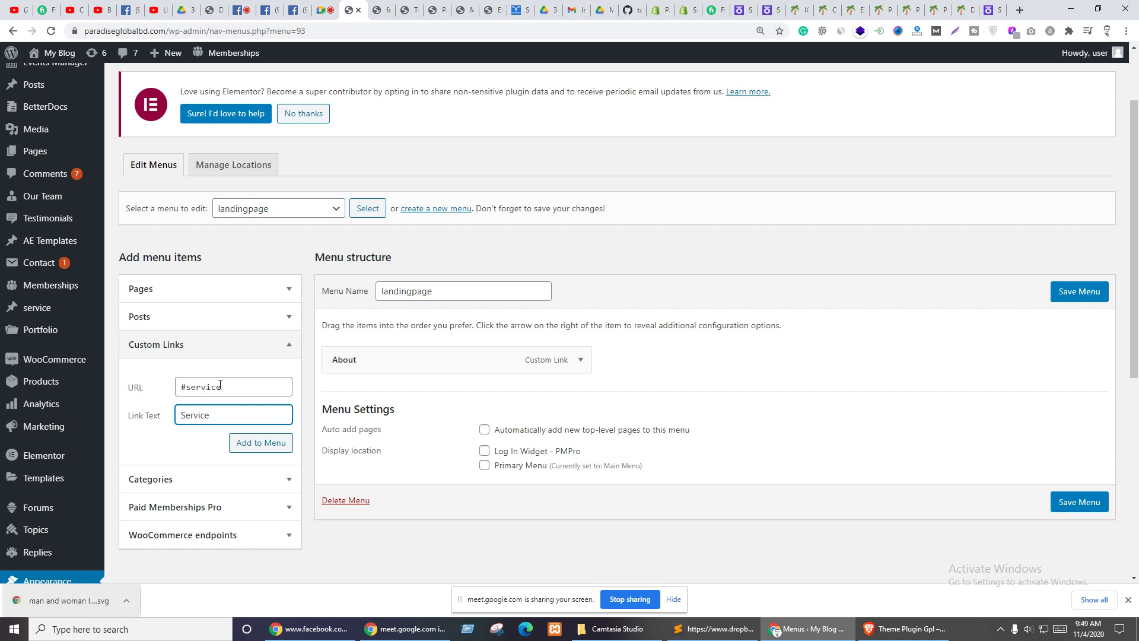
click(251, 441)
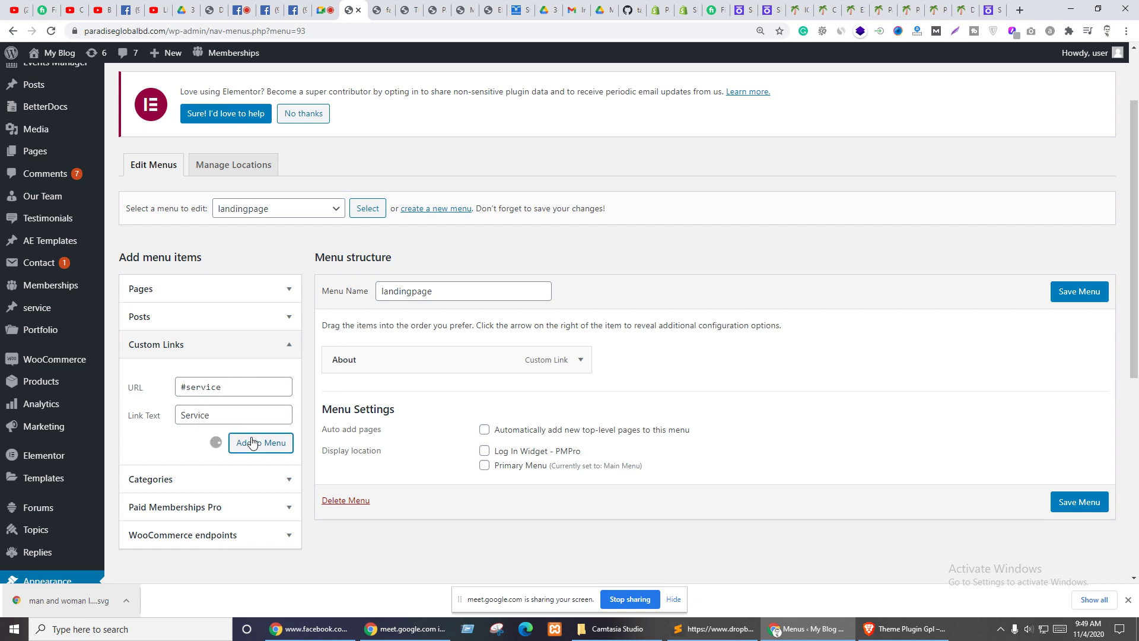
- Add a #contact link labelled Contact, save the menu, and return to the header editor
click(208, 414)
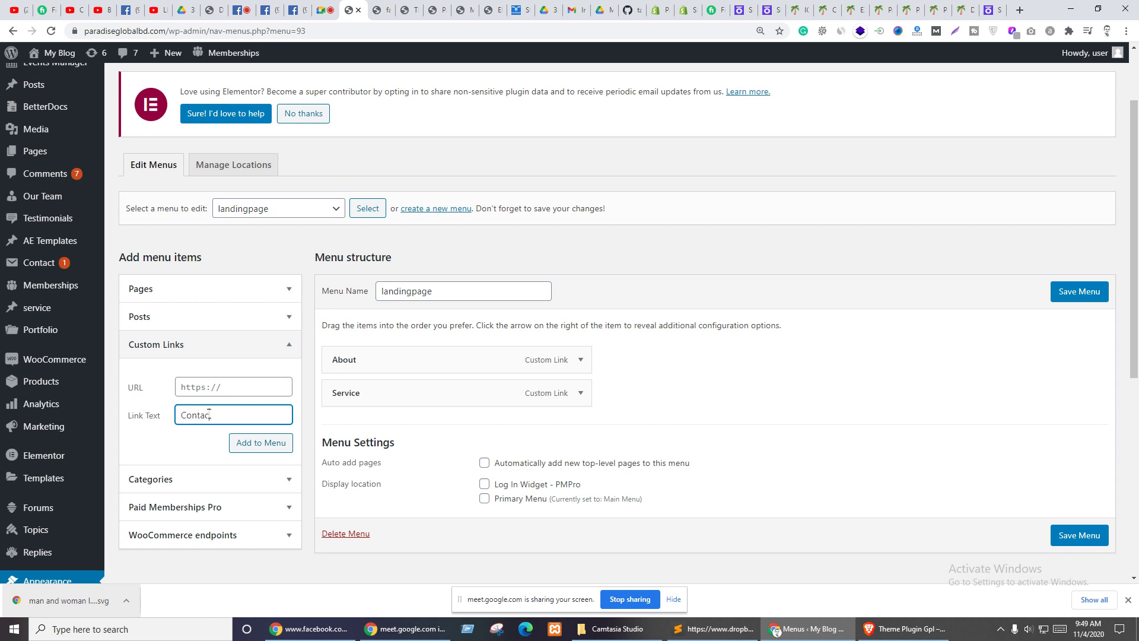
key(shift+Tab)
text(#)
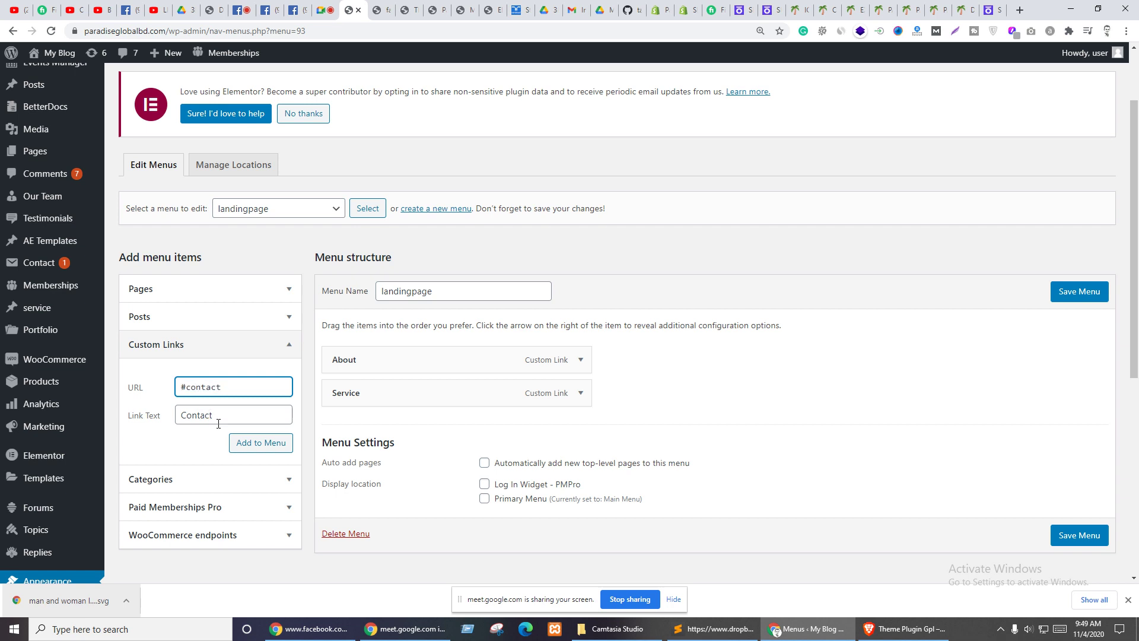
click(271, 449)
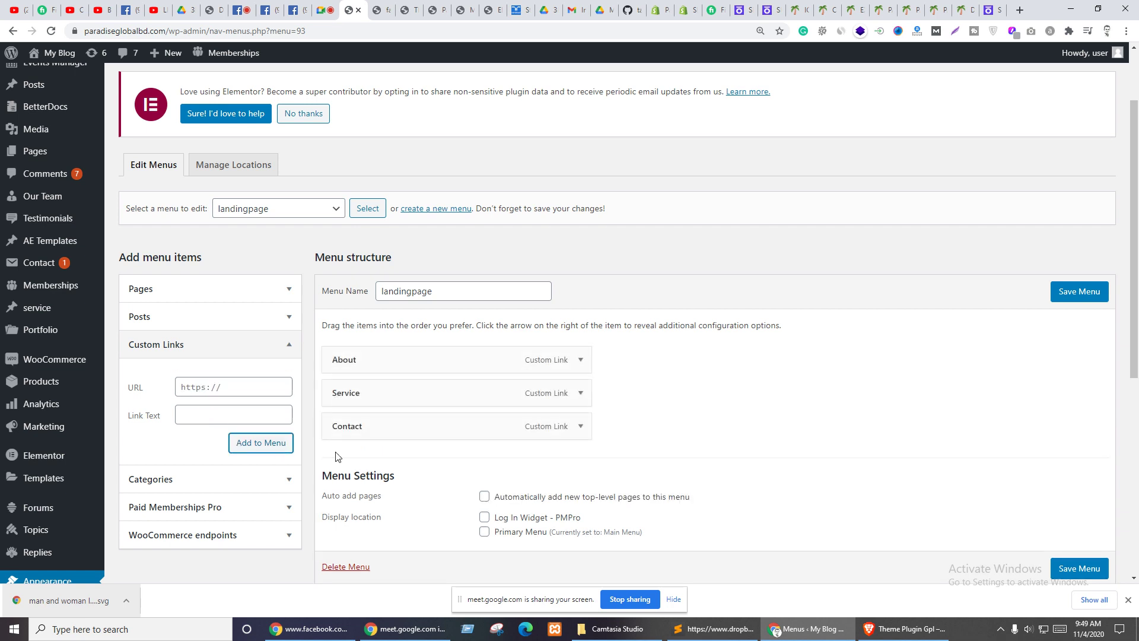
scroll(646, 414, down, 2)
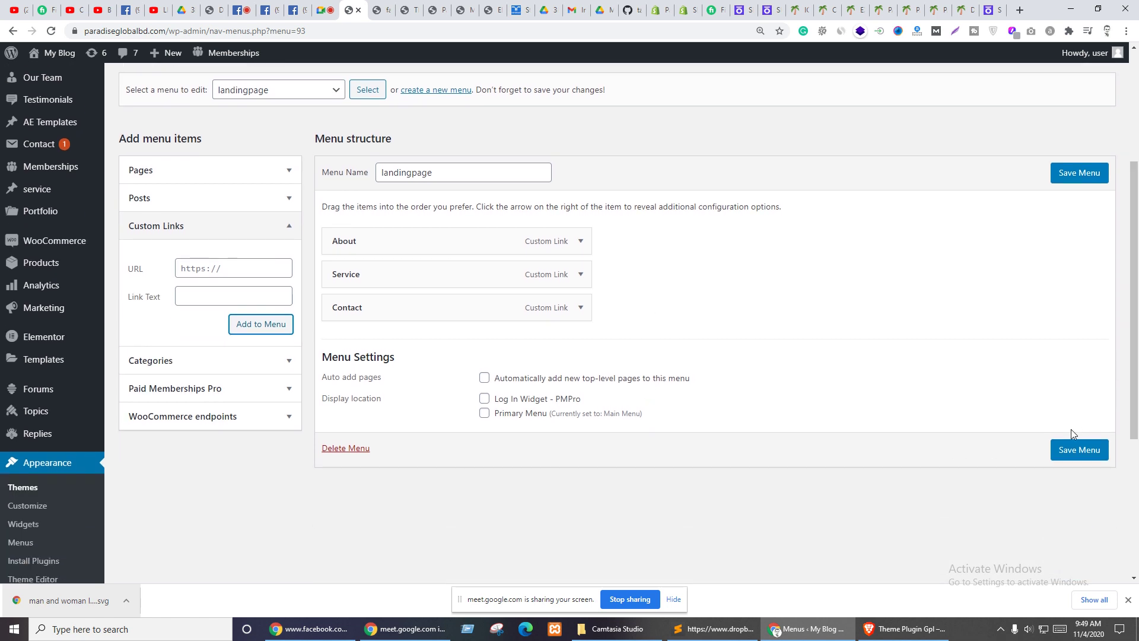
click(1073, 451)
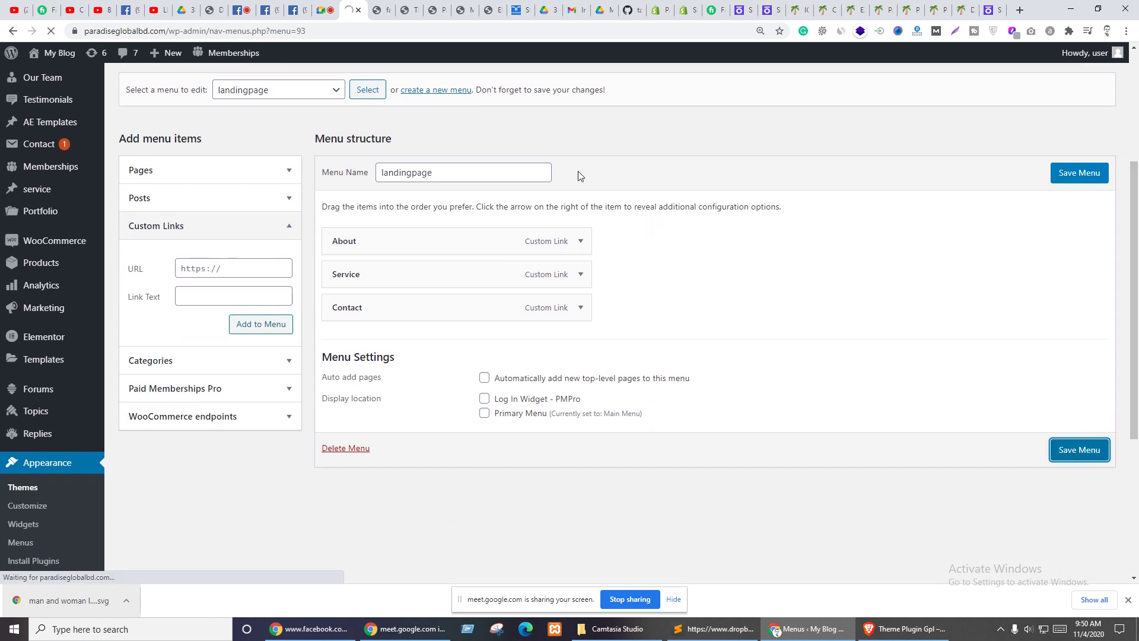
click(492, 10)
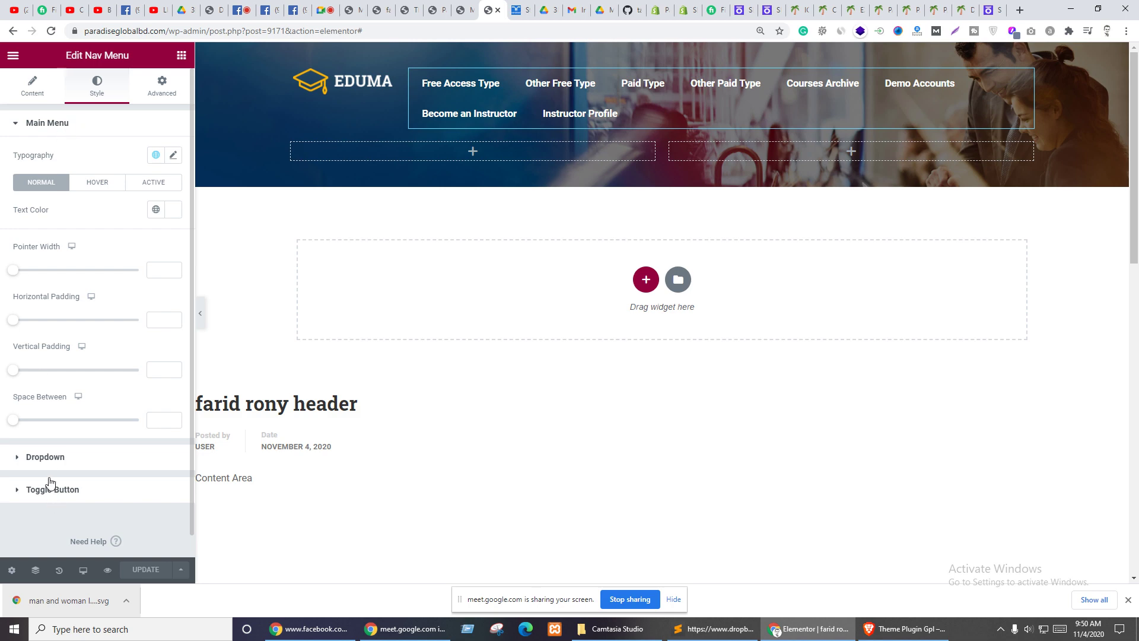
- Check the Nav Menu's menu list for landingpage, then reload the editor with F5
click(31, 90)
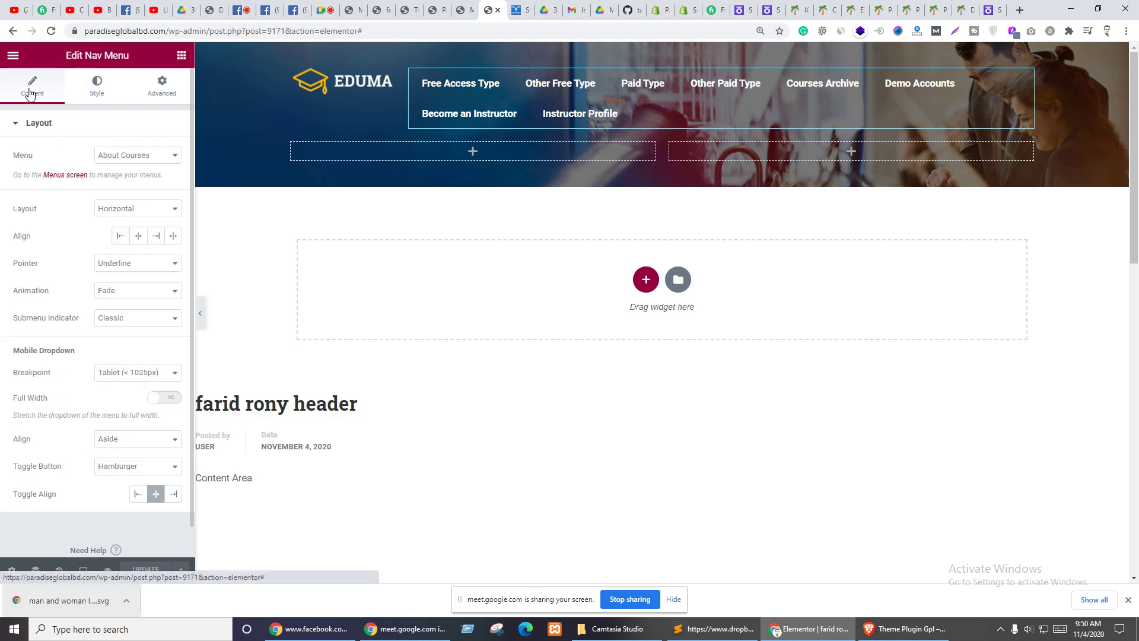
click(135, 155)
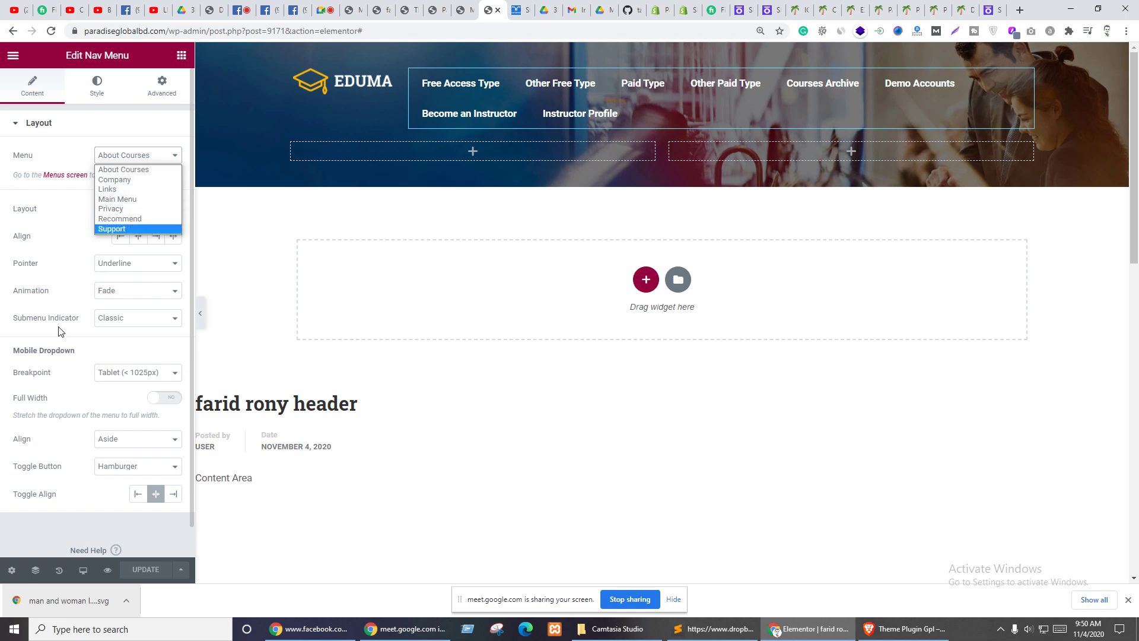
key(F5)
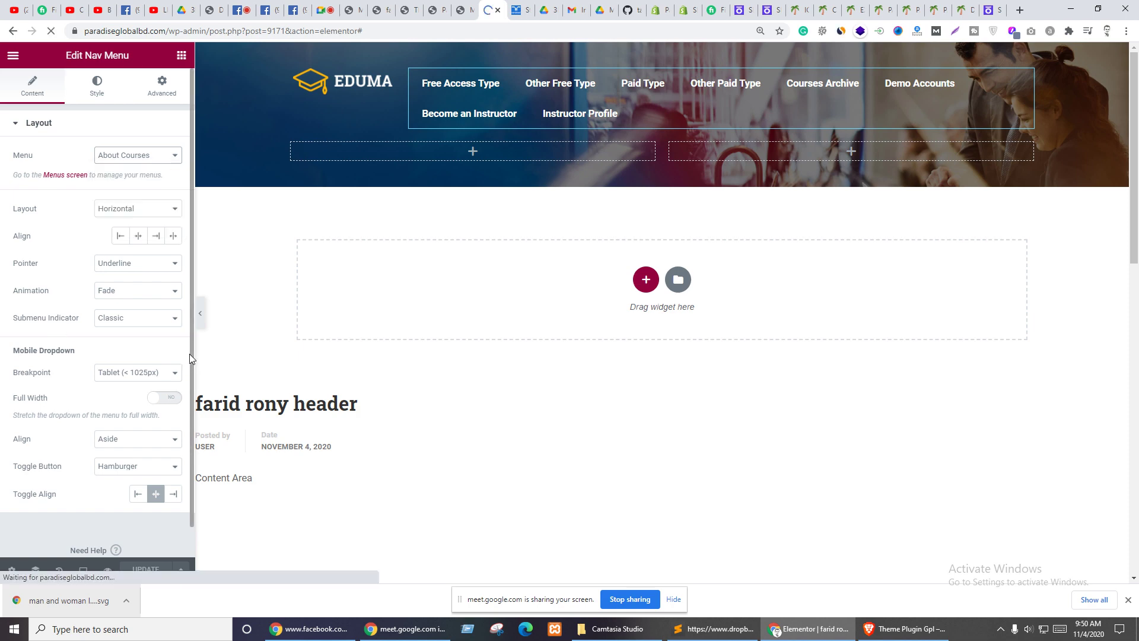
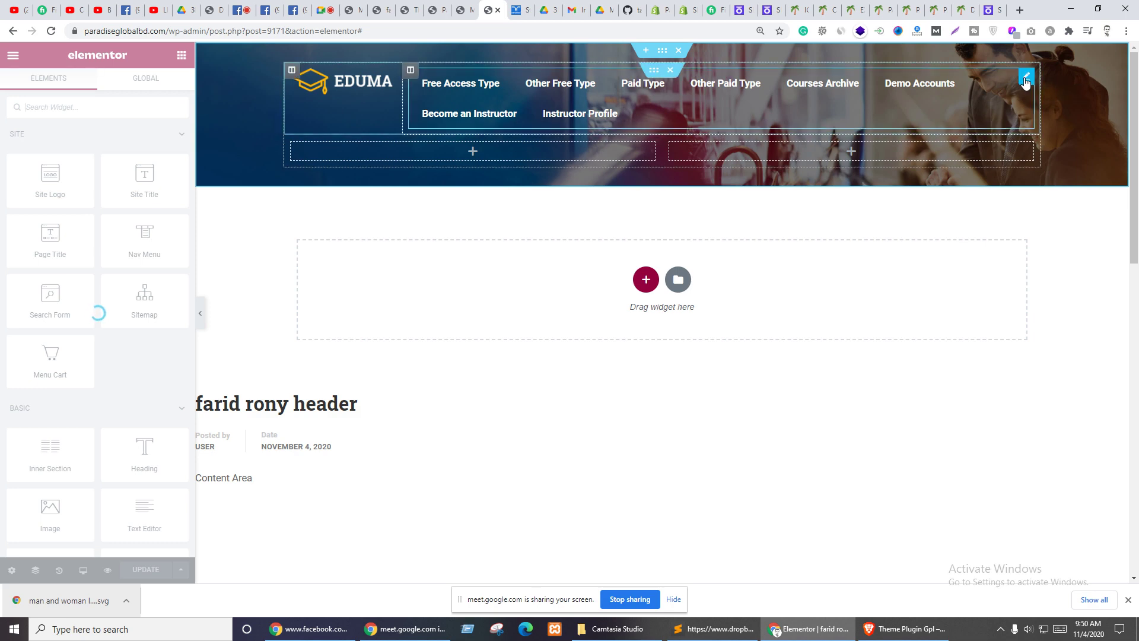
- Switch the header Nav Menu to the landingpage menu (About, Service, Contact)
click(1026, 79)
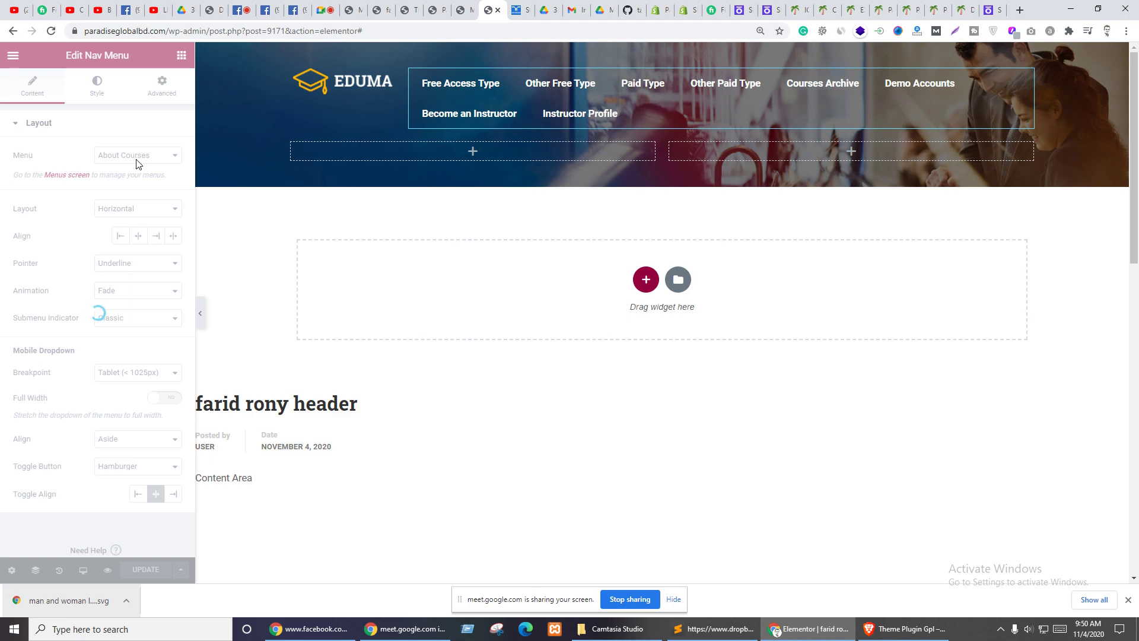
click(136, 158)
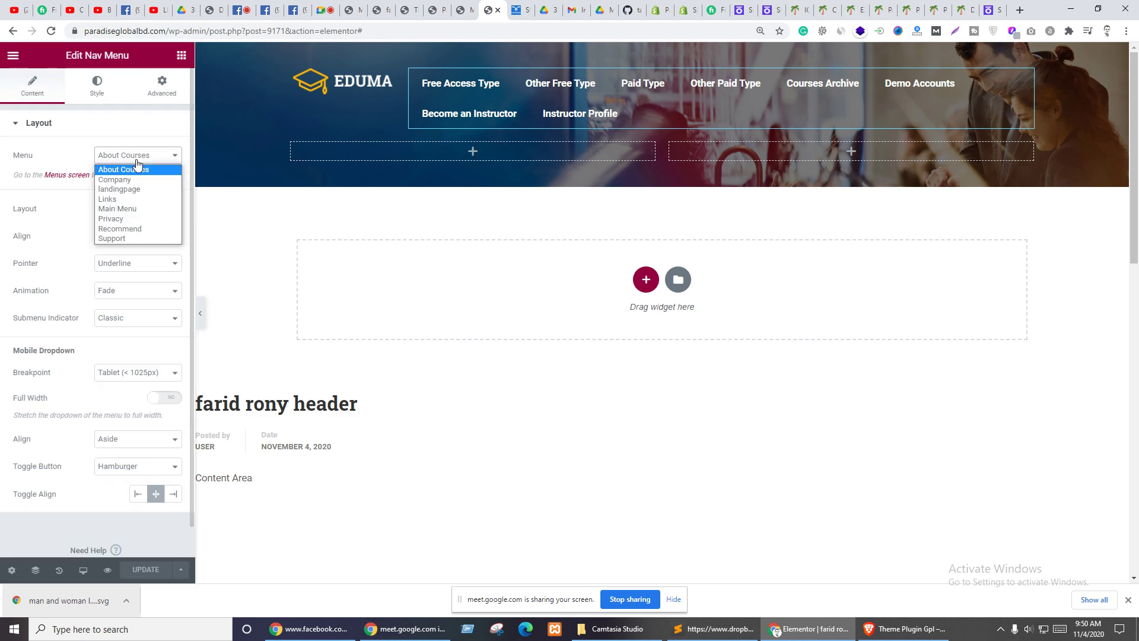
click(130, 190)
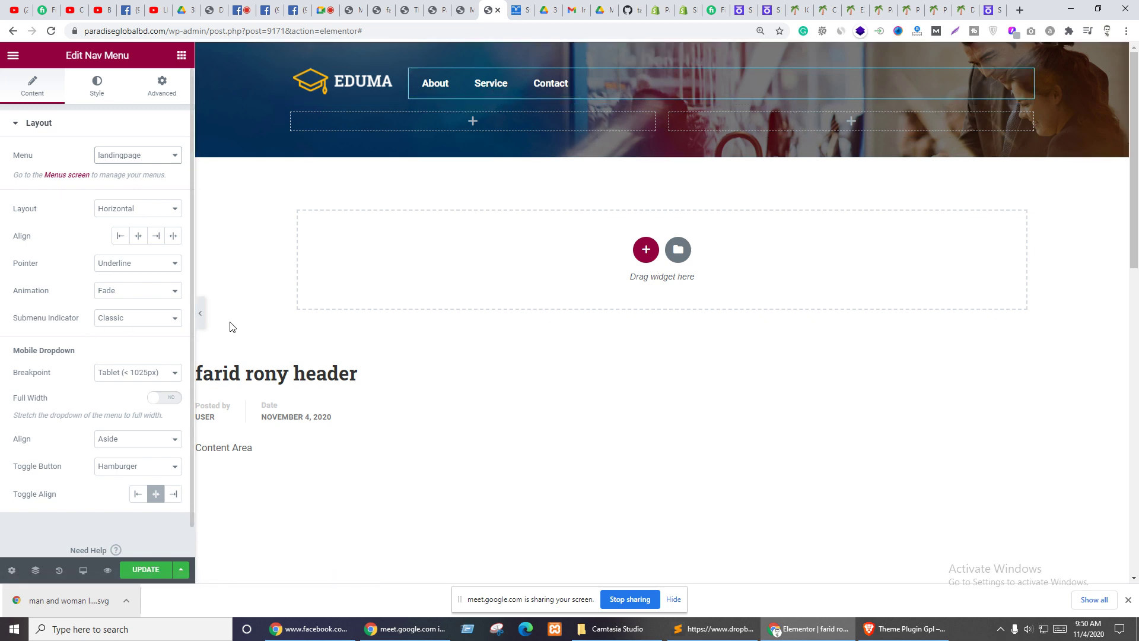
- Make the menu's hover pointer and hover text colour white (#FFFFFF)
click(97, 89)
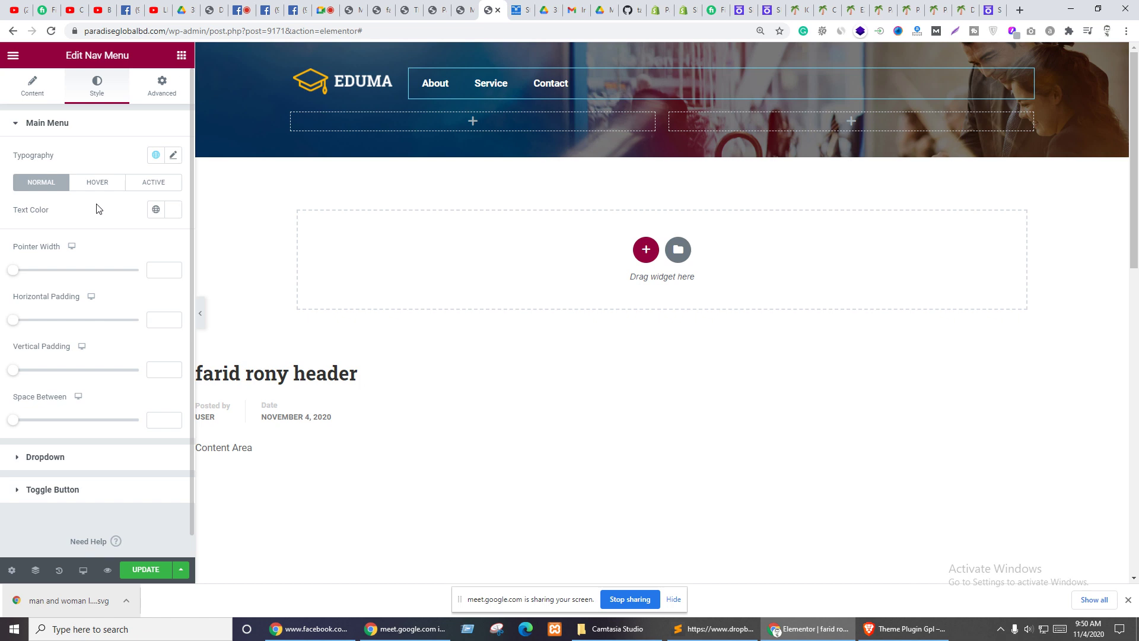
click(89, 184)
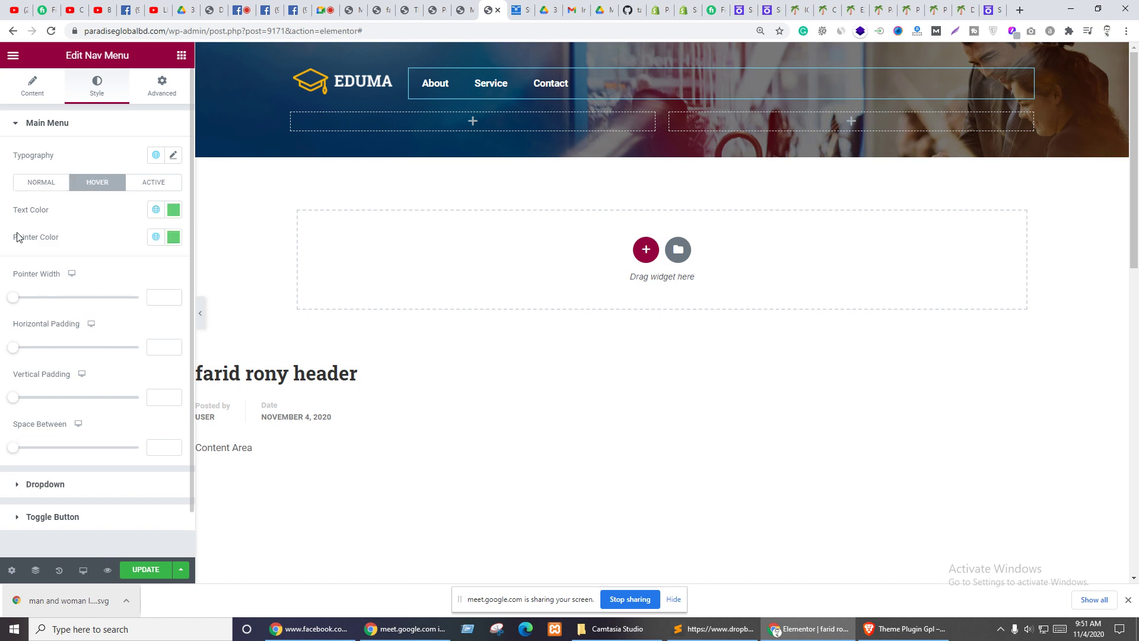
click(175, 237)
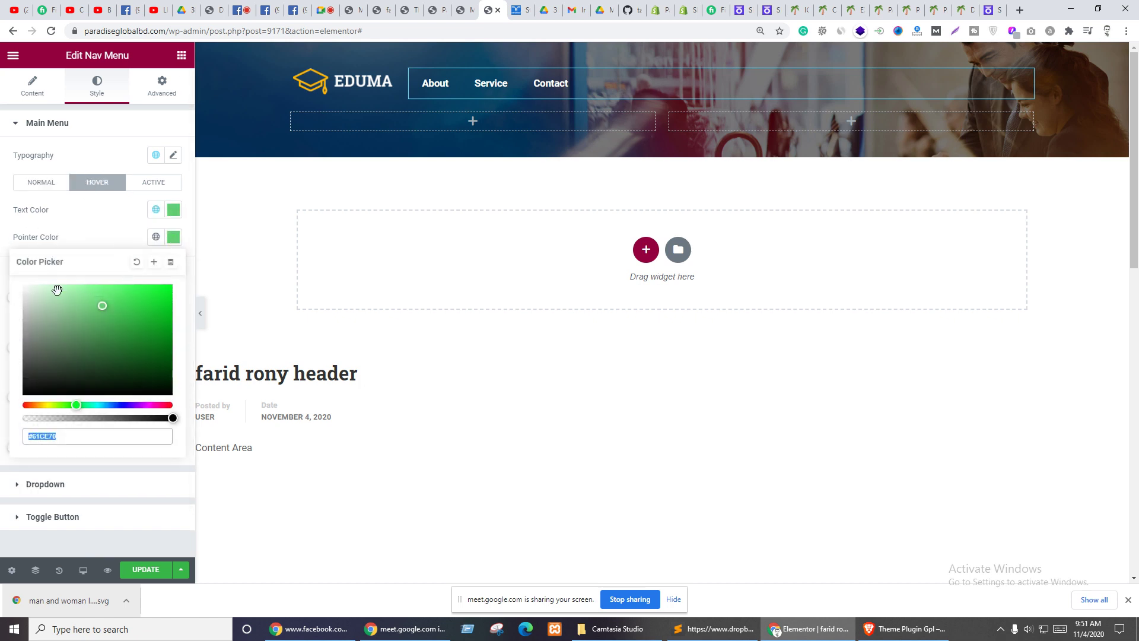
drag(55, 288, 8, 273)
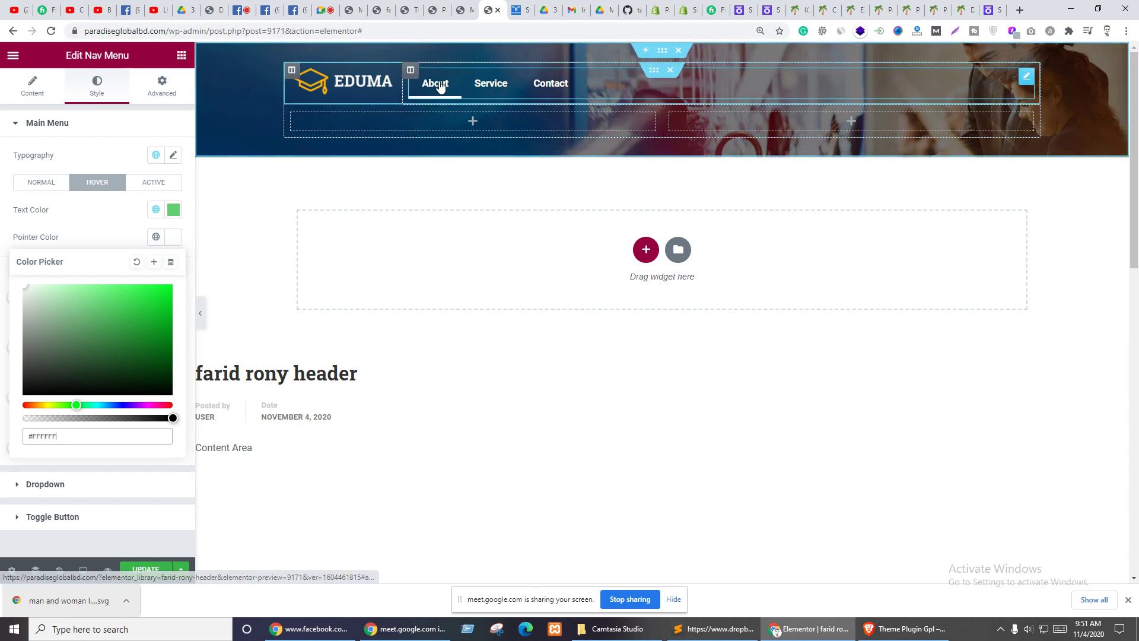
click(82, 232)
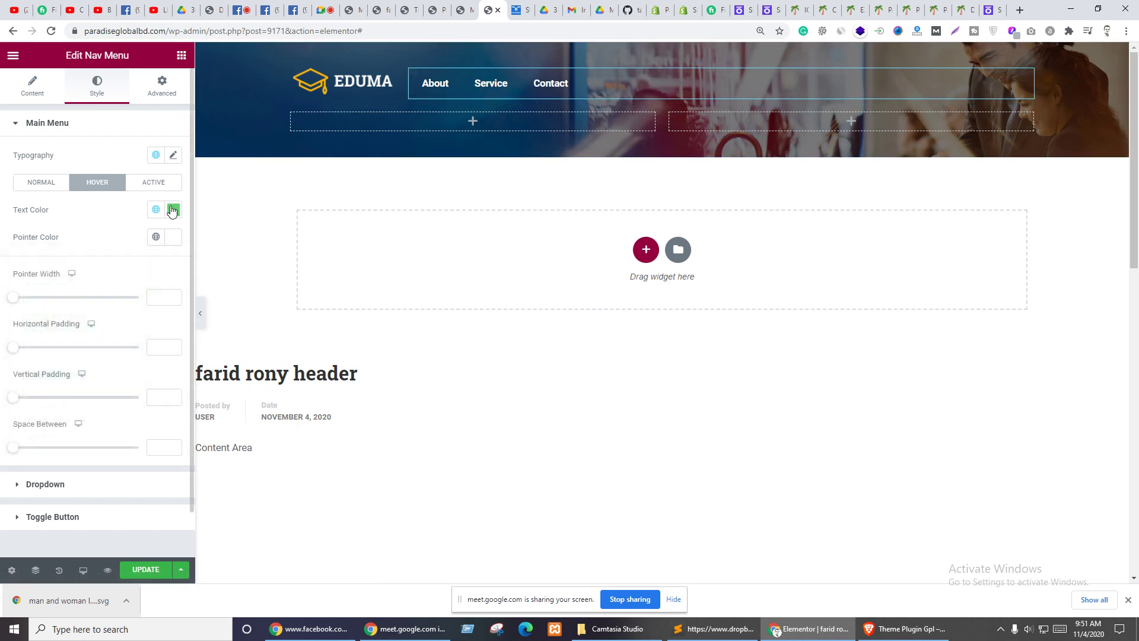
click(174, 210)
click(53, 279)
drag(35, 274, 2, 236)
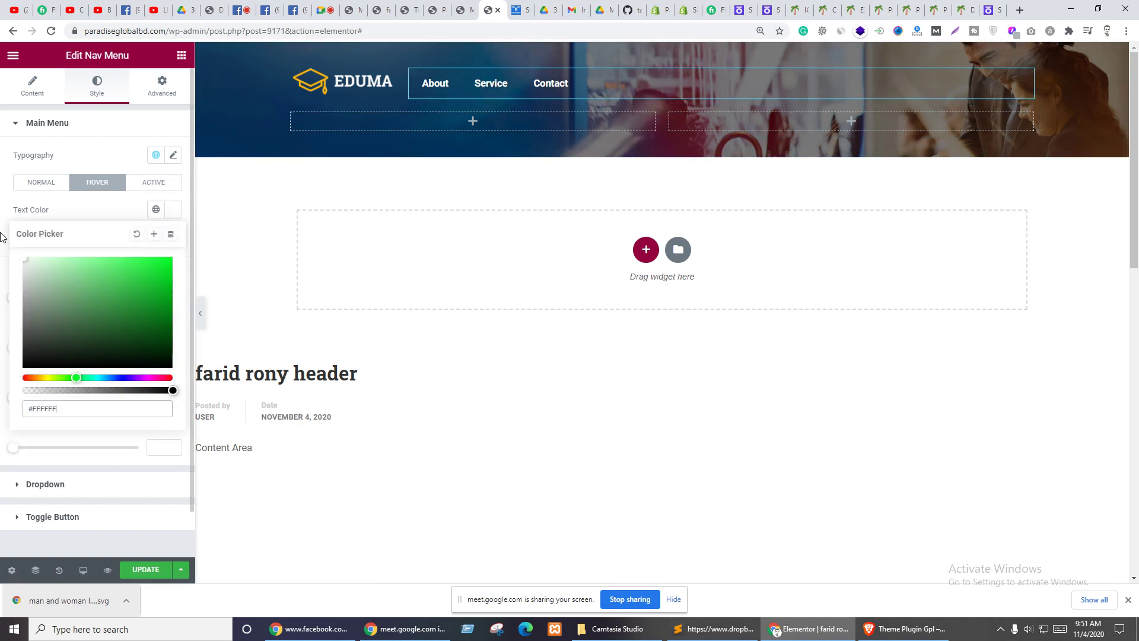
click(115, 208)
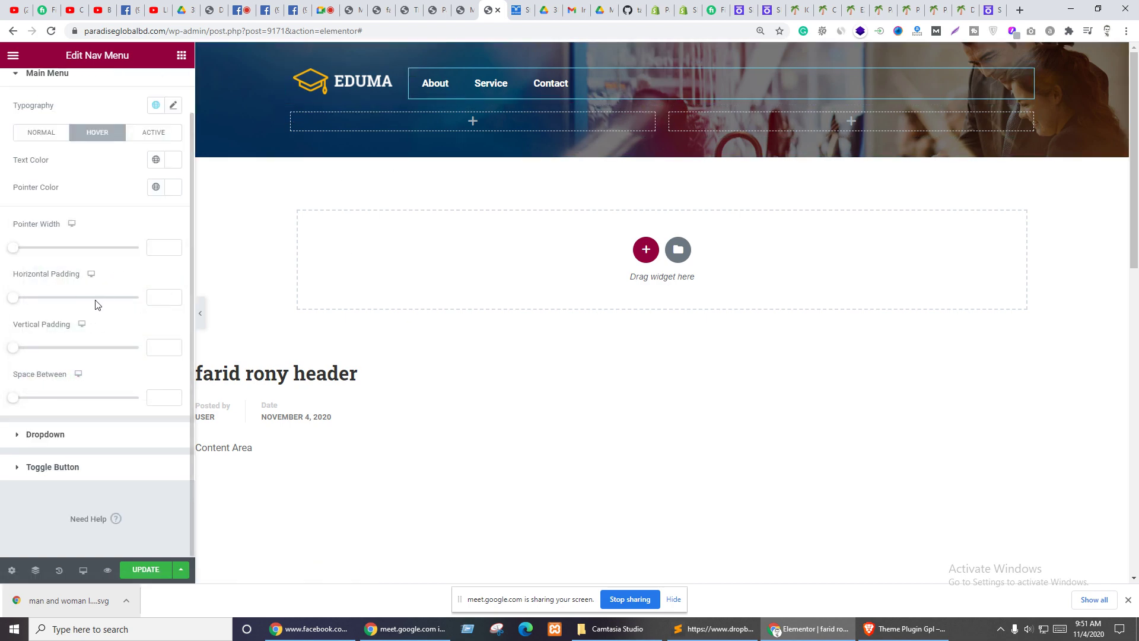
- Set the menu typography to font weight 400 and size 18
click(173, 156)
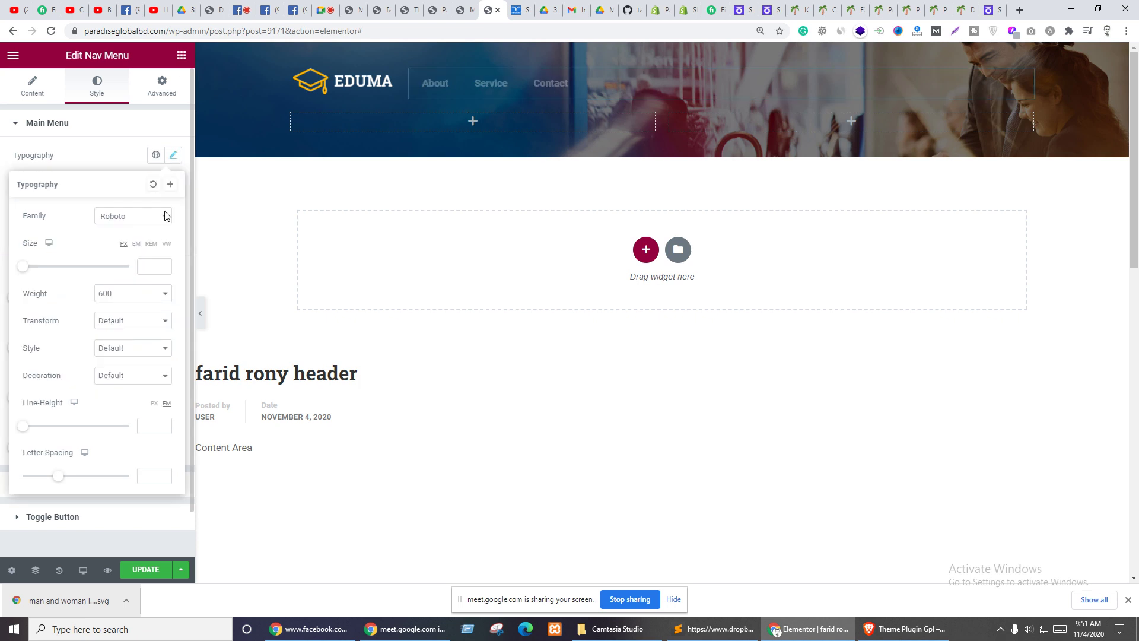
click(119, 295)
click(114, 344)
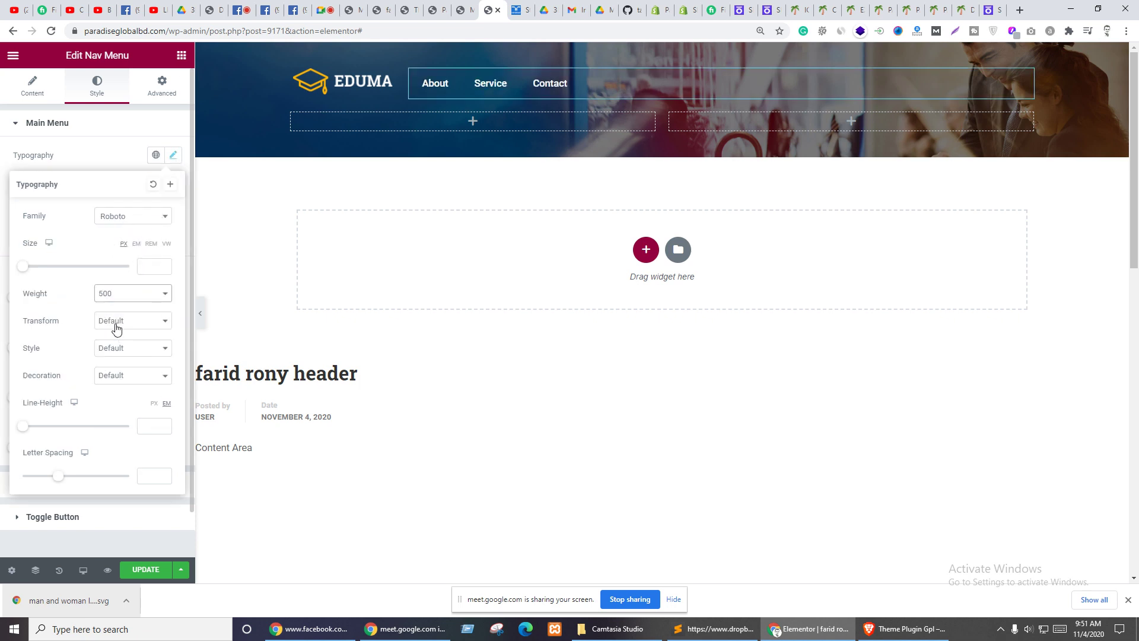
click(110, 297)
click(107, 336)
click(147, 265)
text(22)
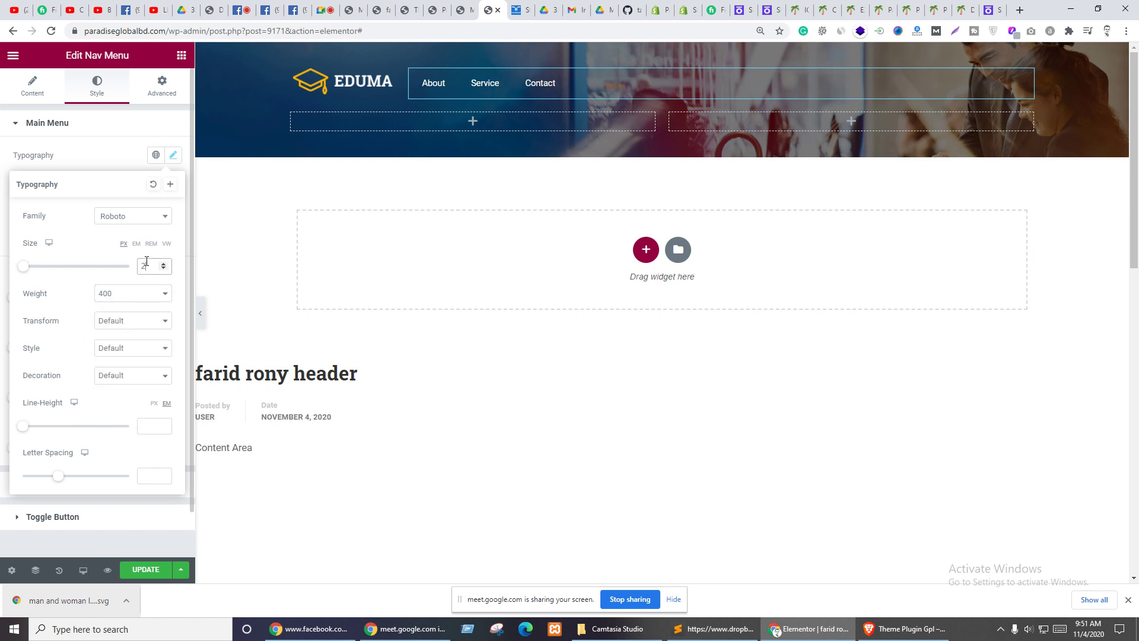
key(Down)
key(Down)
key(Down)
key(Down)
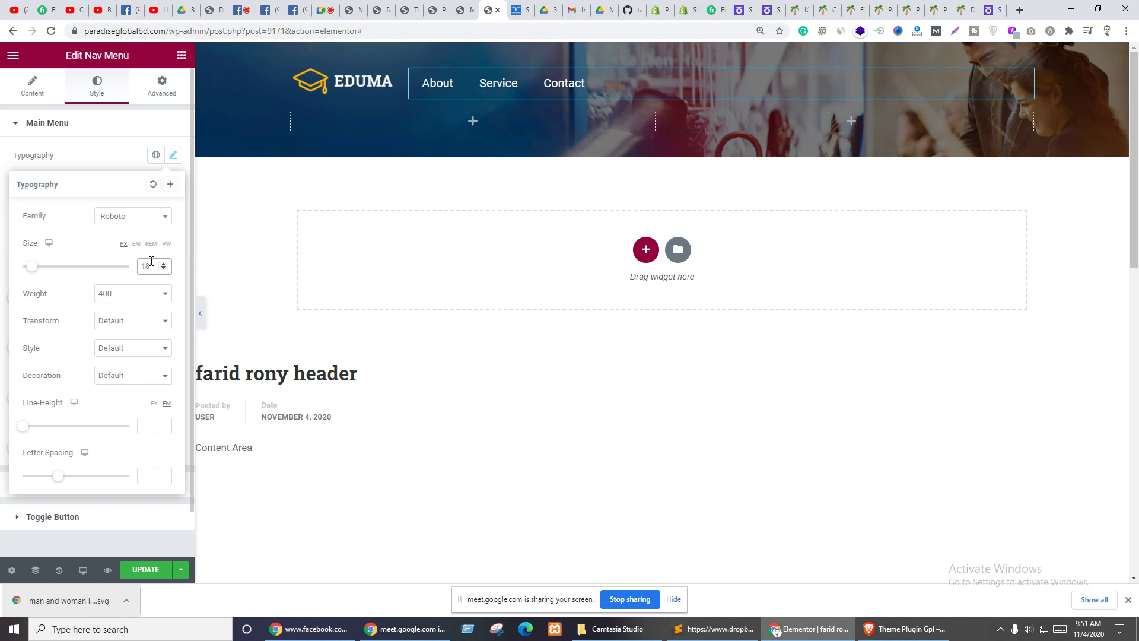
click(110, 151)
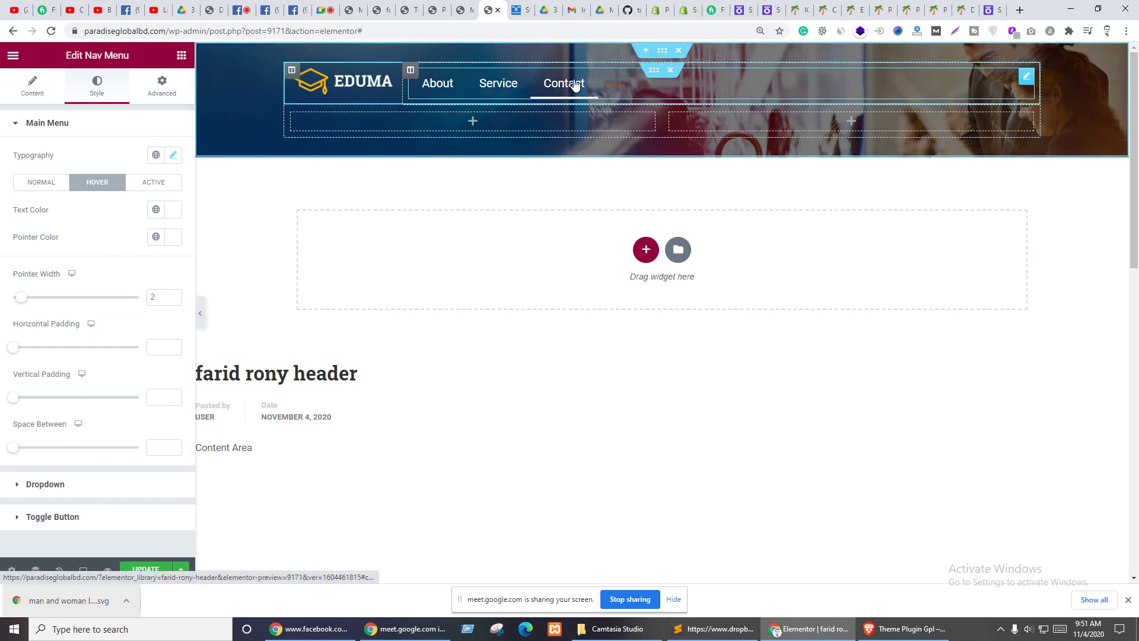
- Check the live page, Pages list and Randstad tabs, then select the header's inner section
click(383, 10)
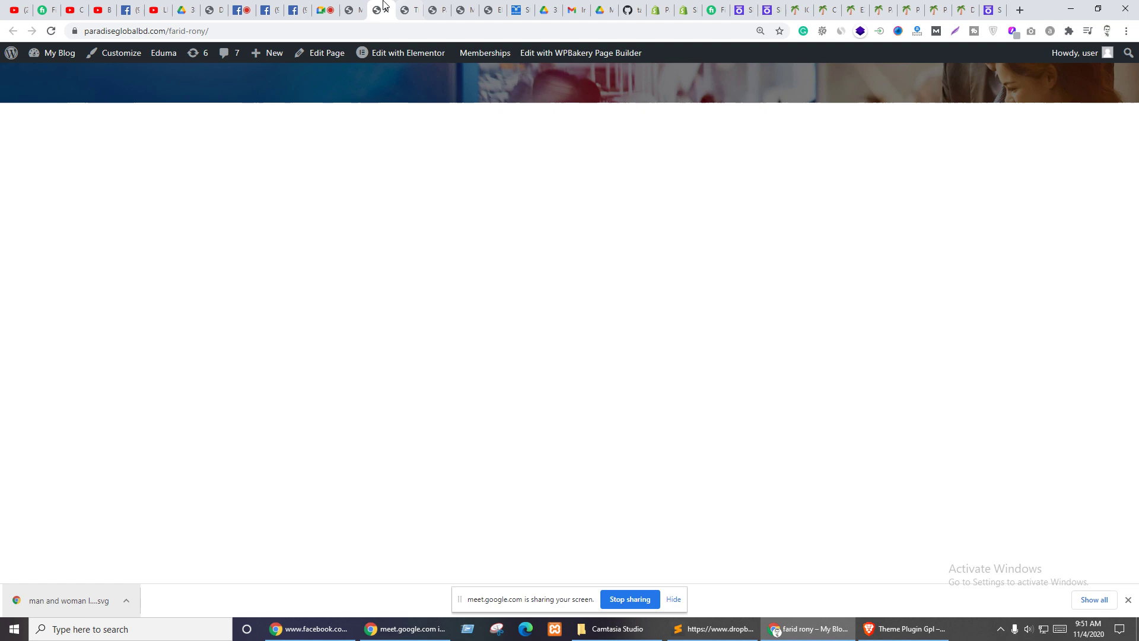
click(440, 8)
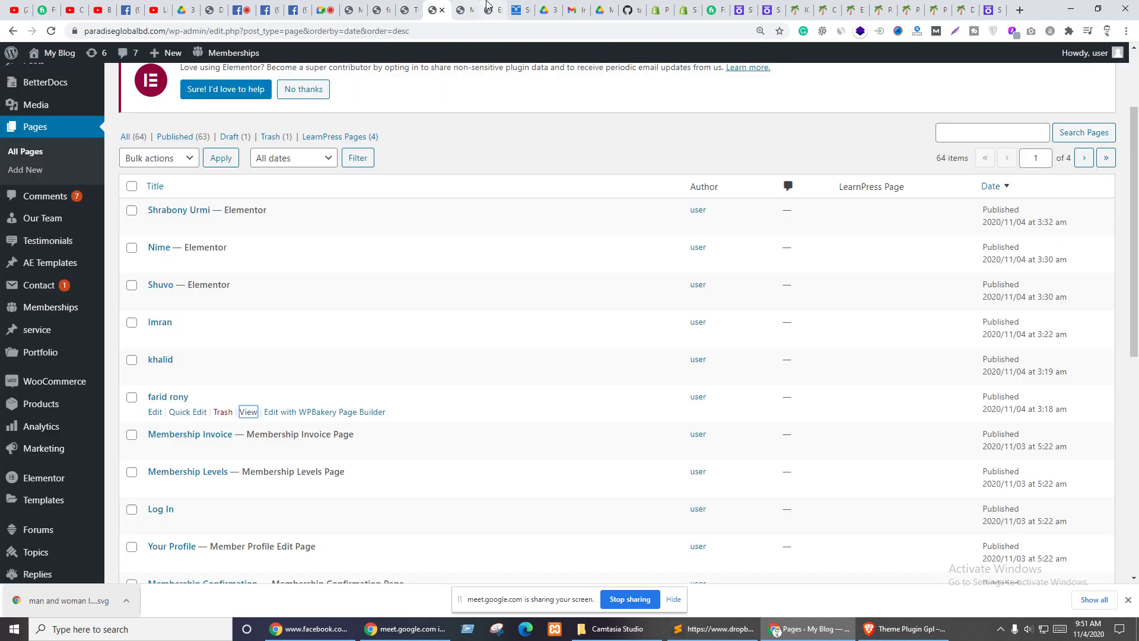
click(490, 9)
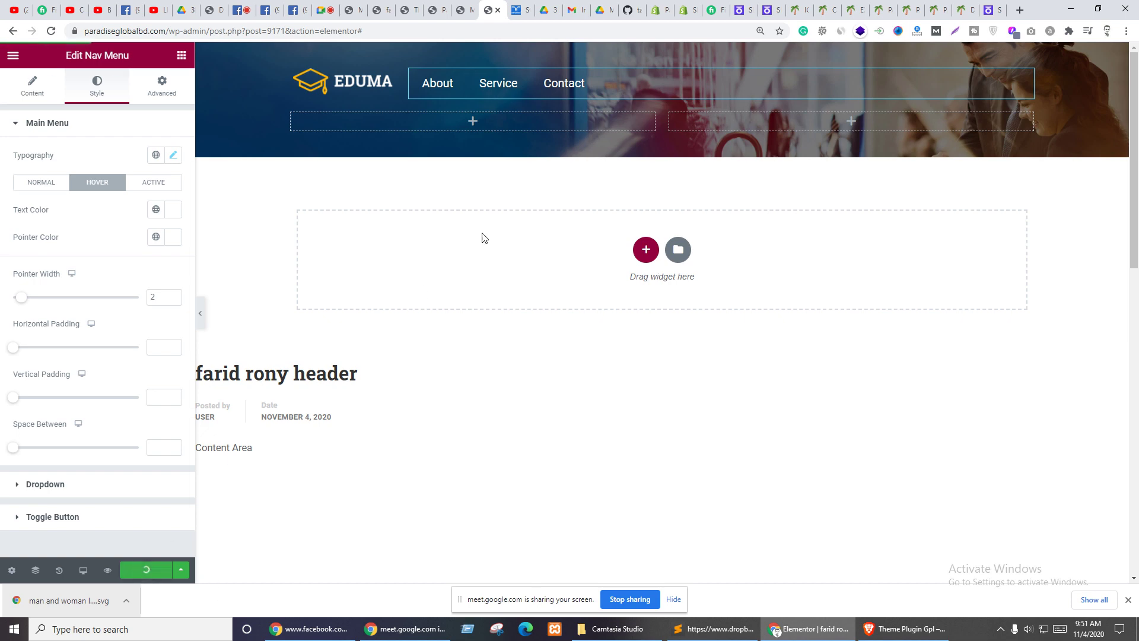
click(515, 11)
mouse_move(410, 105)
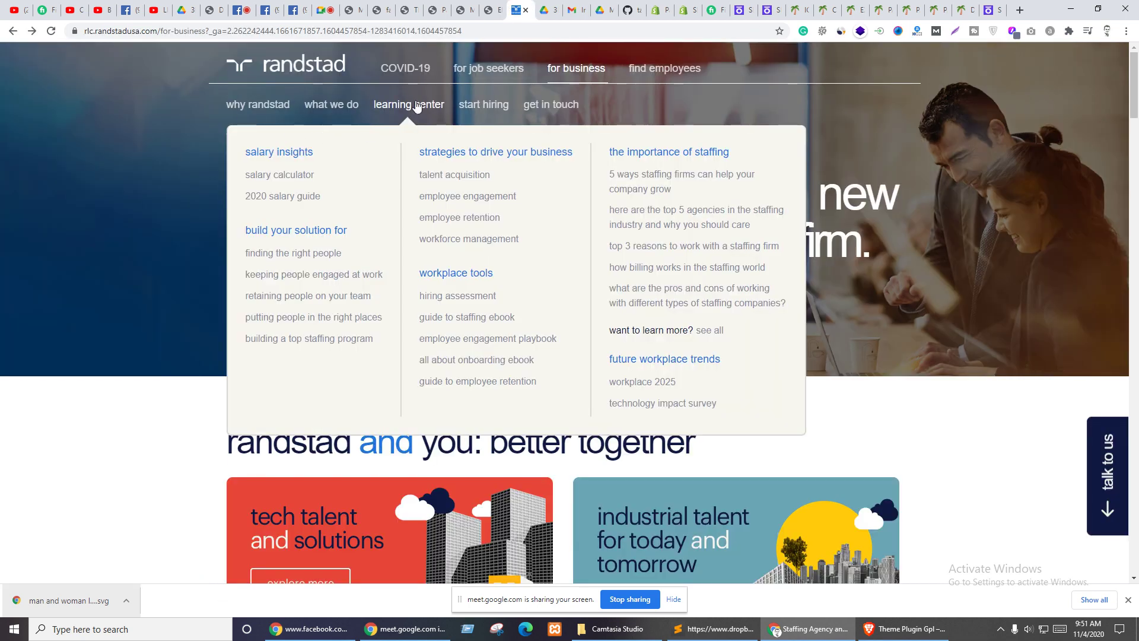
click(485, 7)
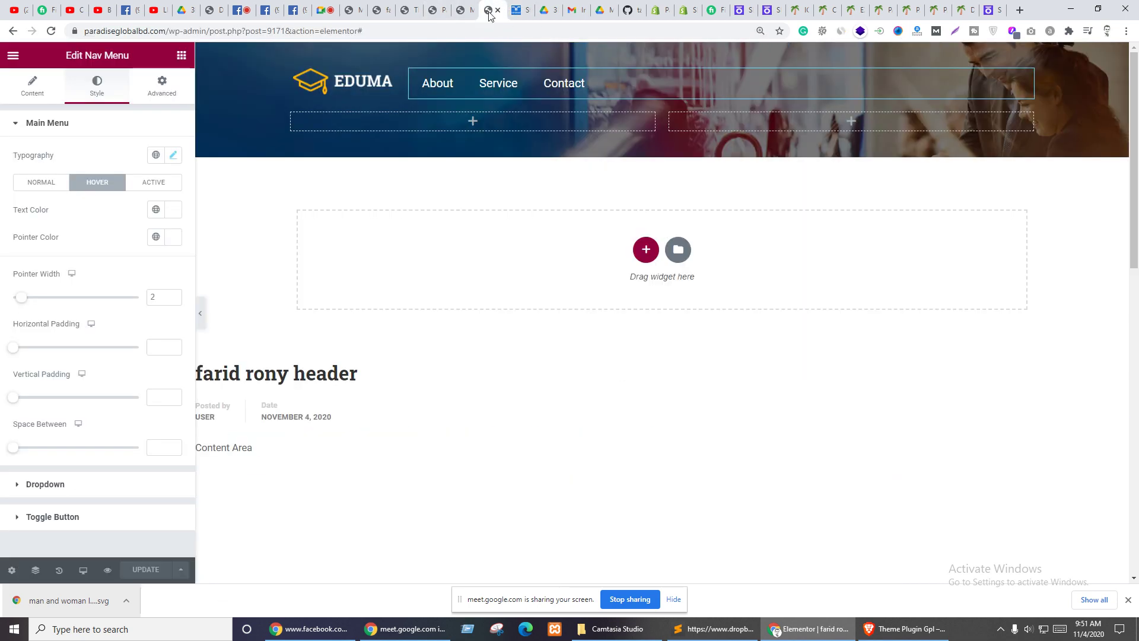
click(653, 70)
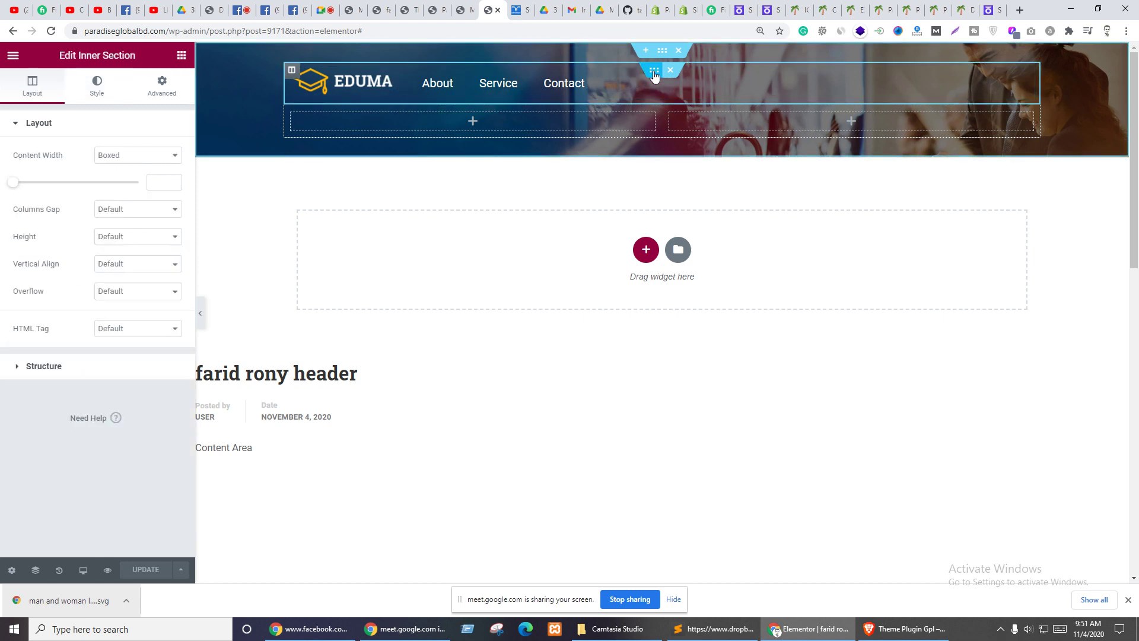
- Give the header inner section a solid border with unlinked corner radii
click(171, 89)
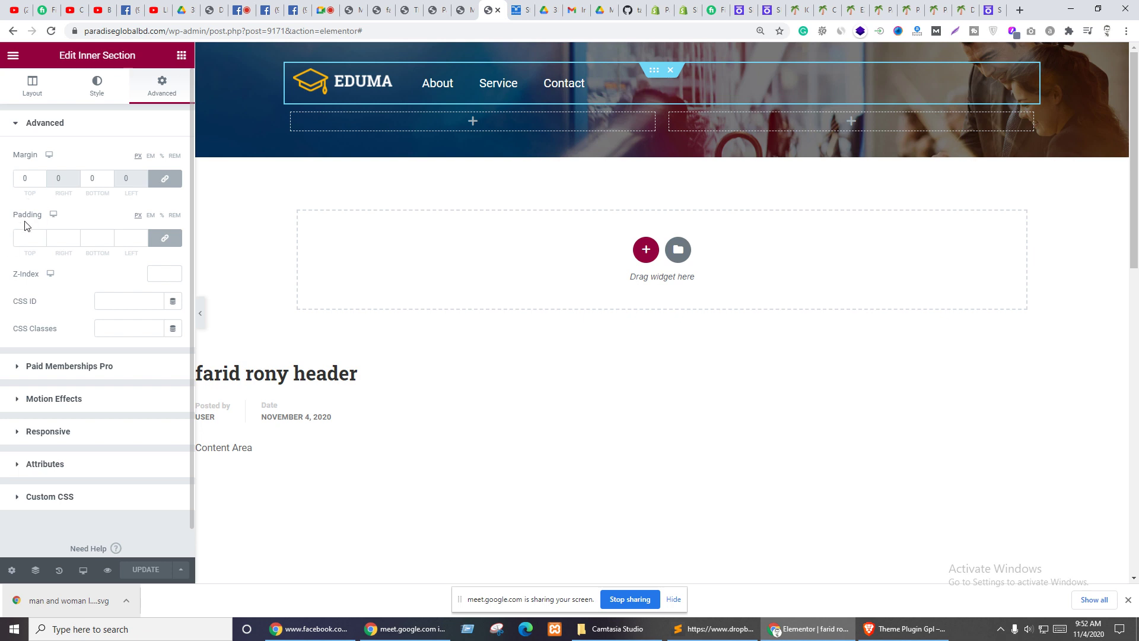
click(98, 85)
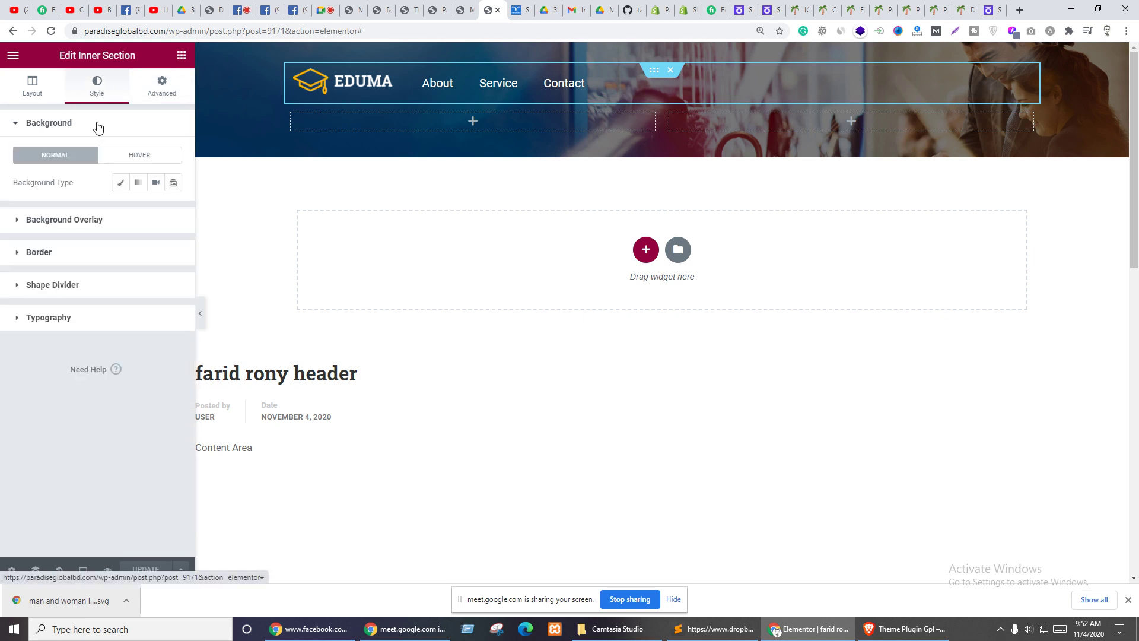
click(39, 254)
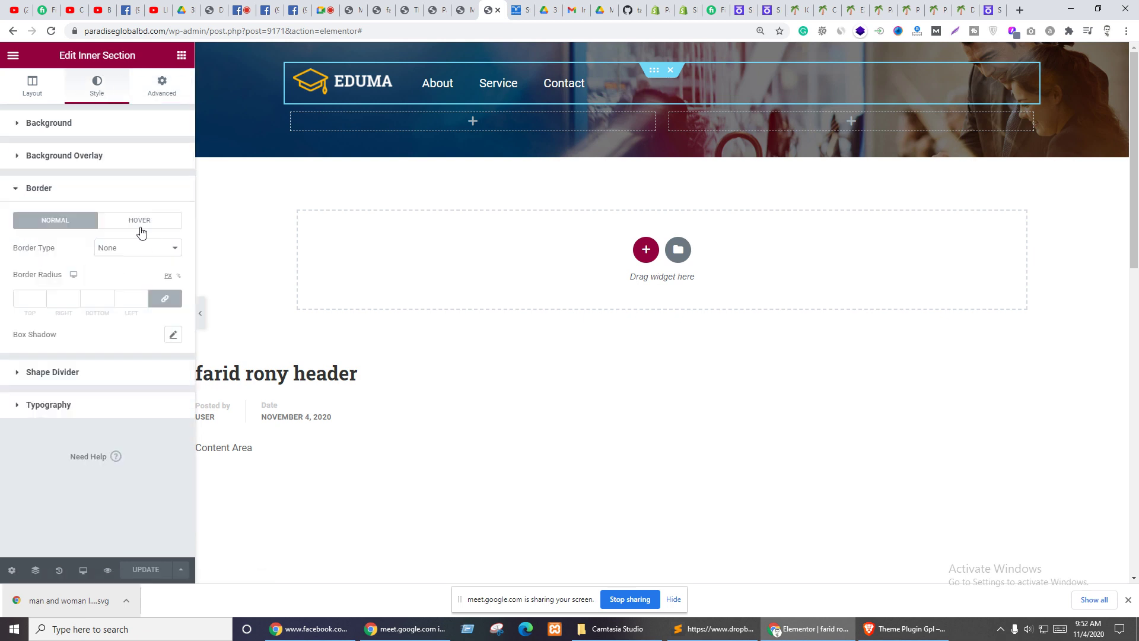
click(163, 300)
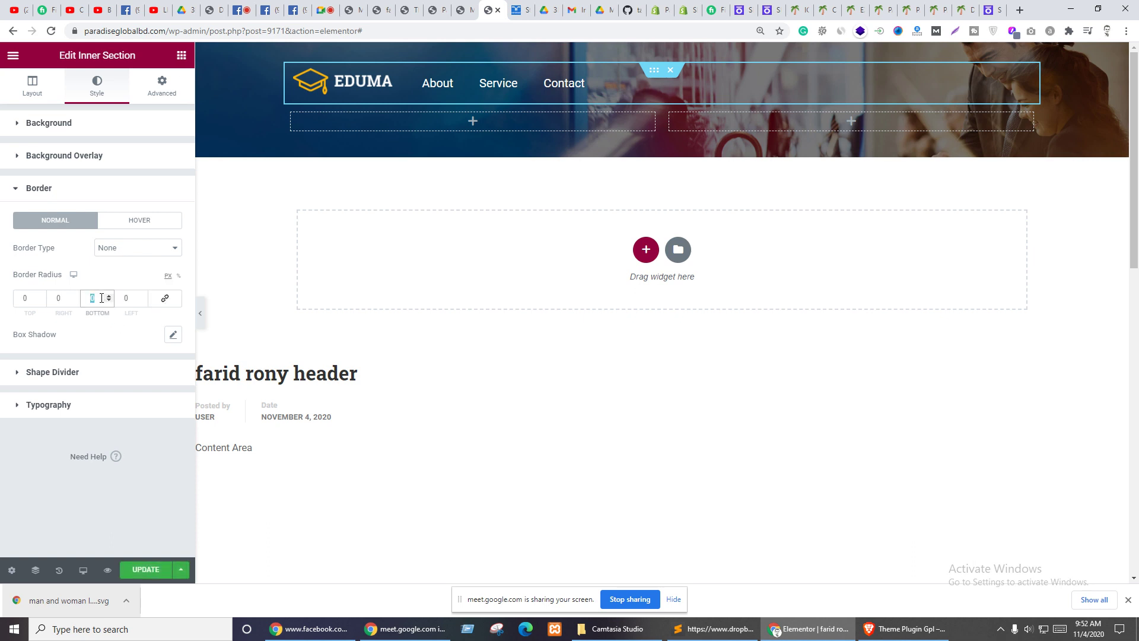
click(124, 249)
click(118, 271)
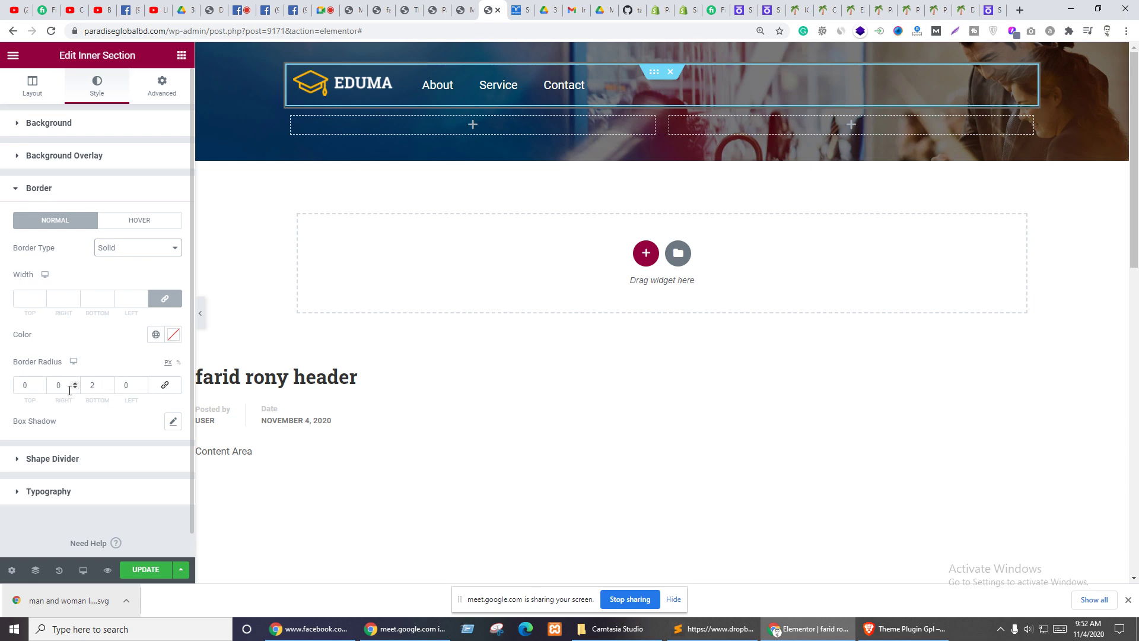
- Set the bottom border width to 1 in white, then update the page
click(92, 385)
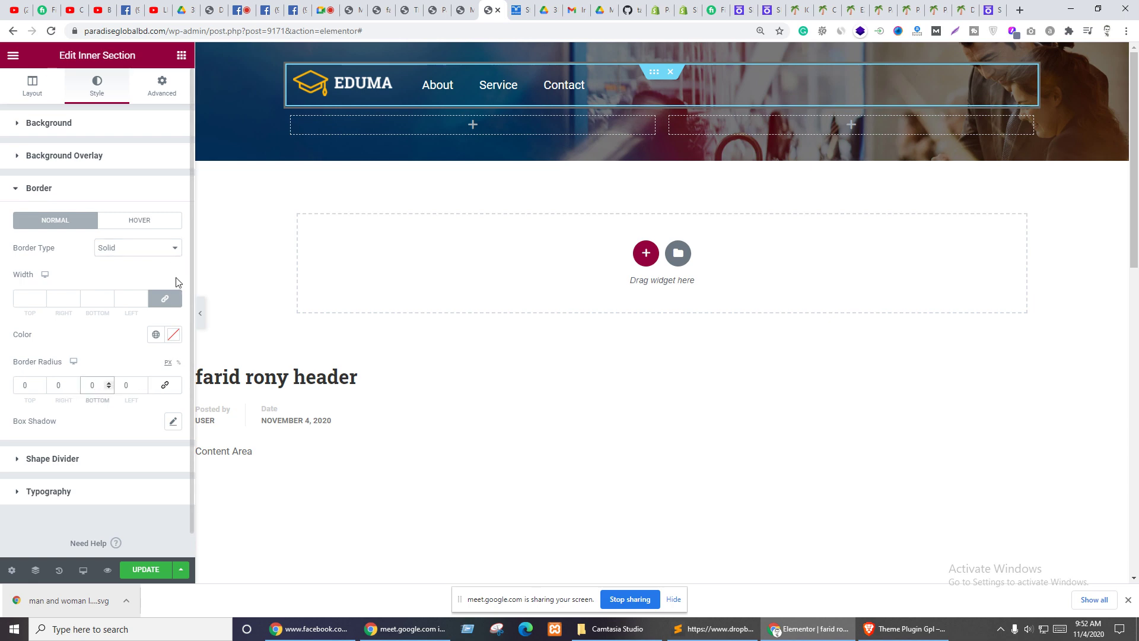
click(165, 298)
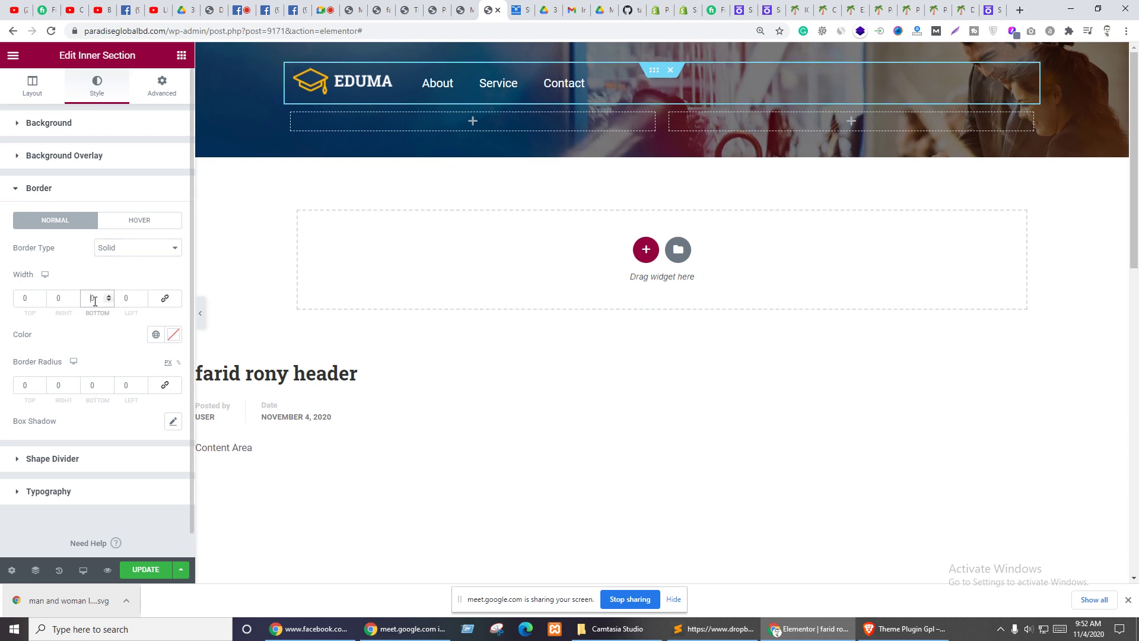
text(1)
click(174, 335)
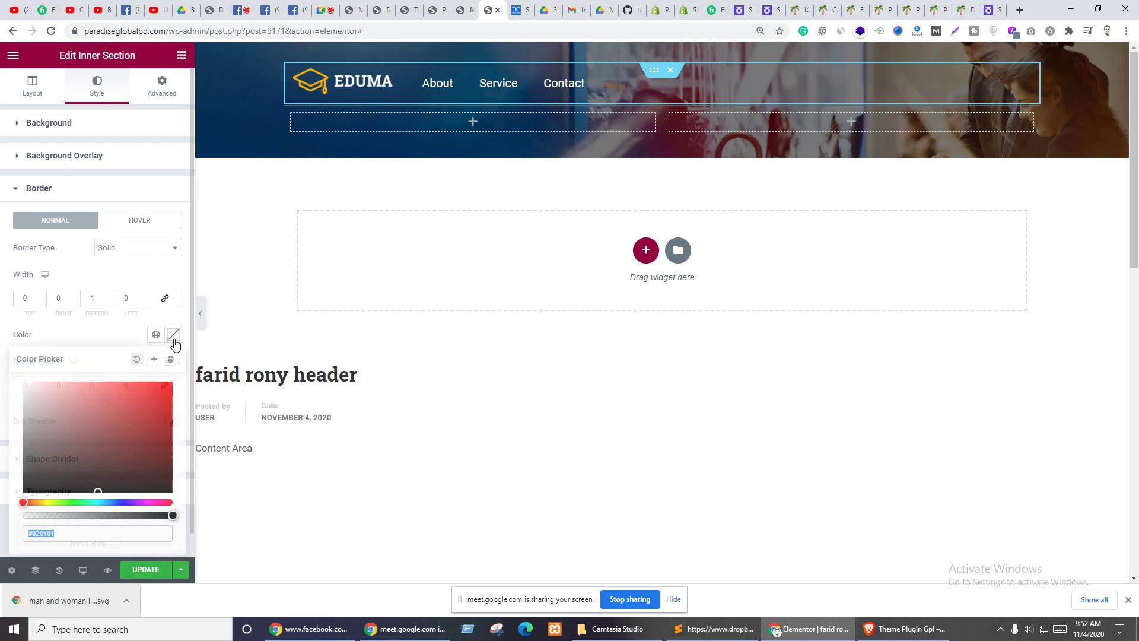
drag(56, 407, 10, 369)
click(92, 340)
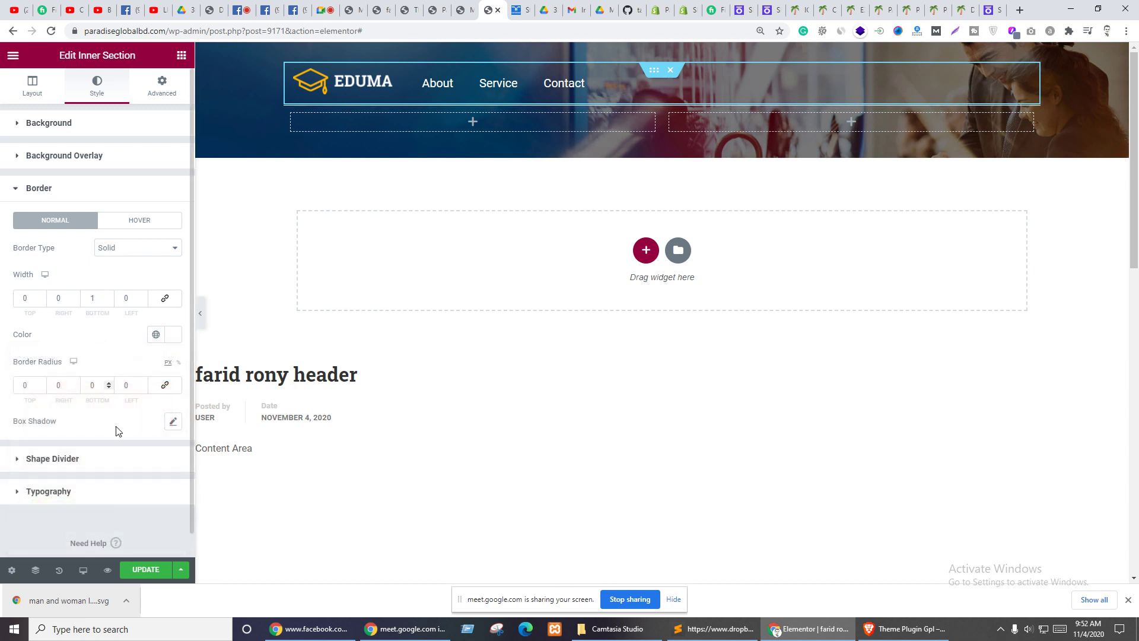
click(145, 569)
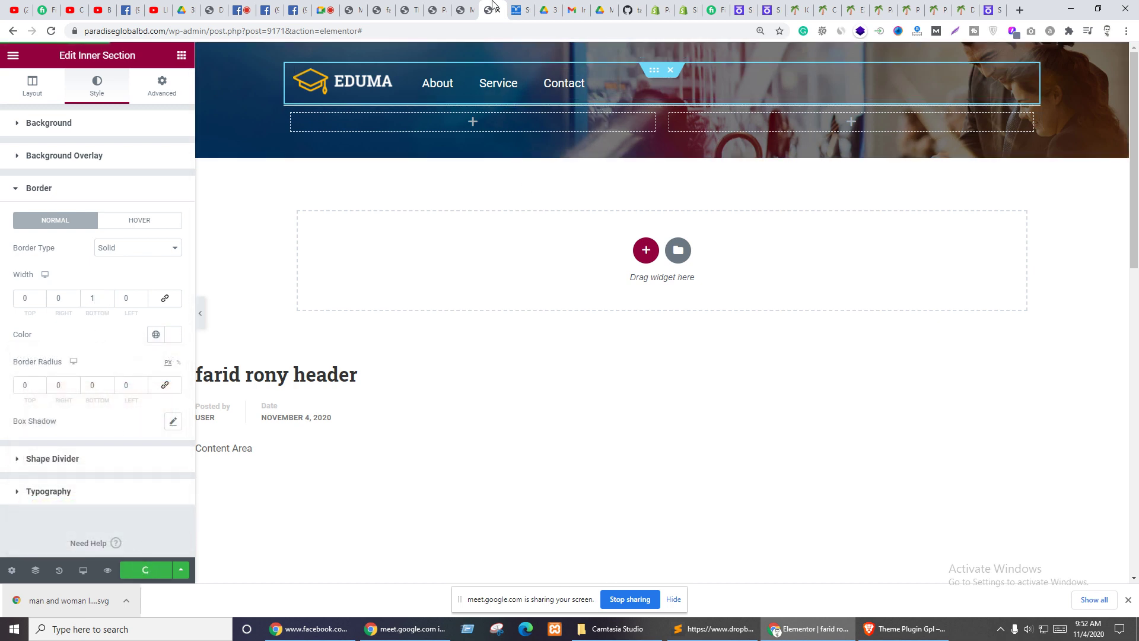
click(460, 7)
click(438, 9)
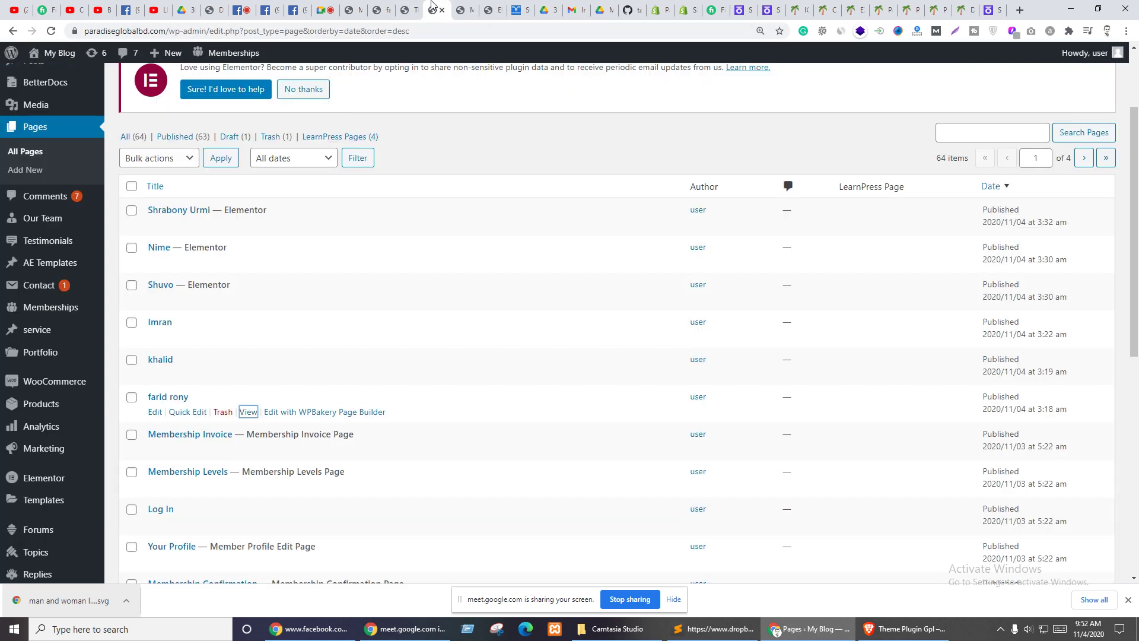
click(463, 8)
click(470, 10)
click(407, 7)
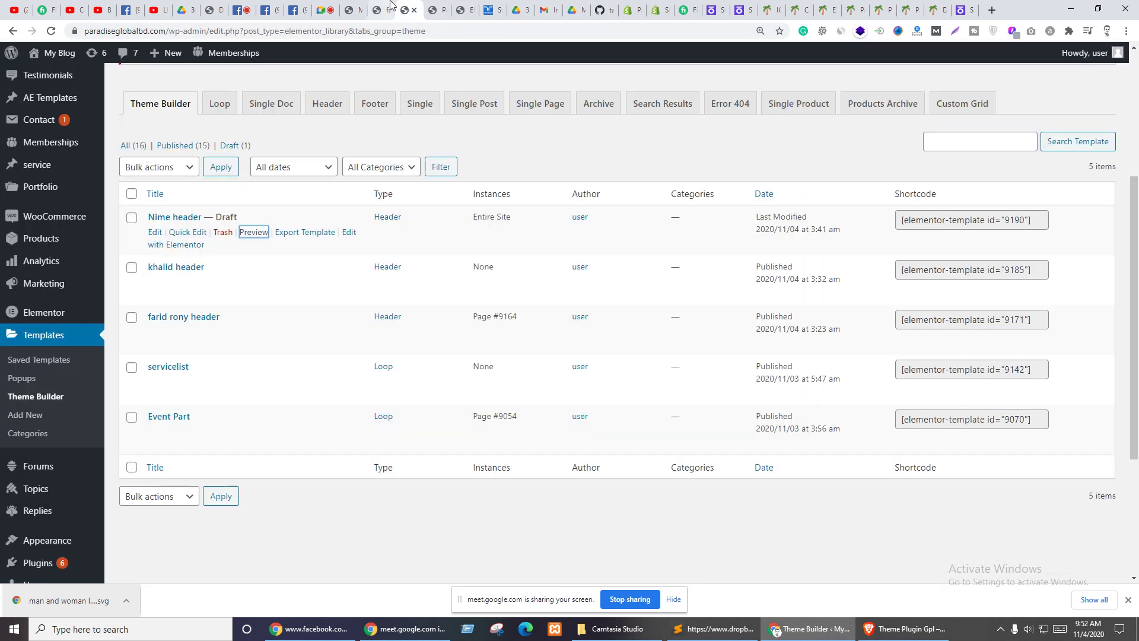
click(380, 9)
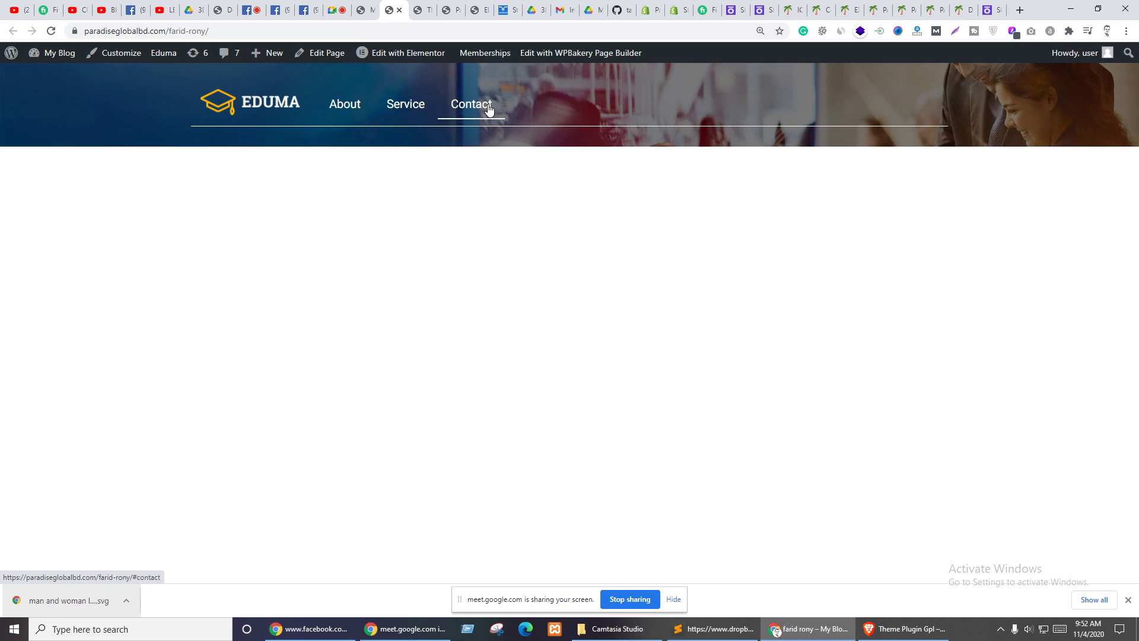
click(509, 7)
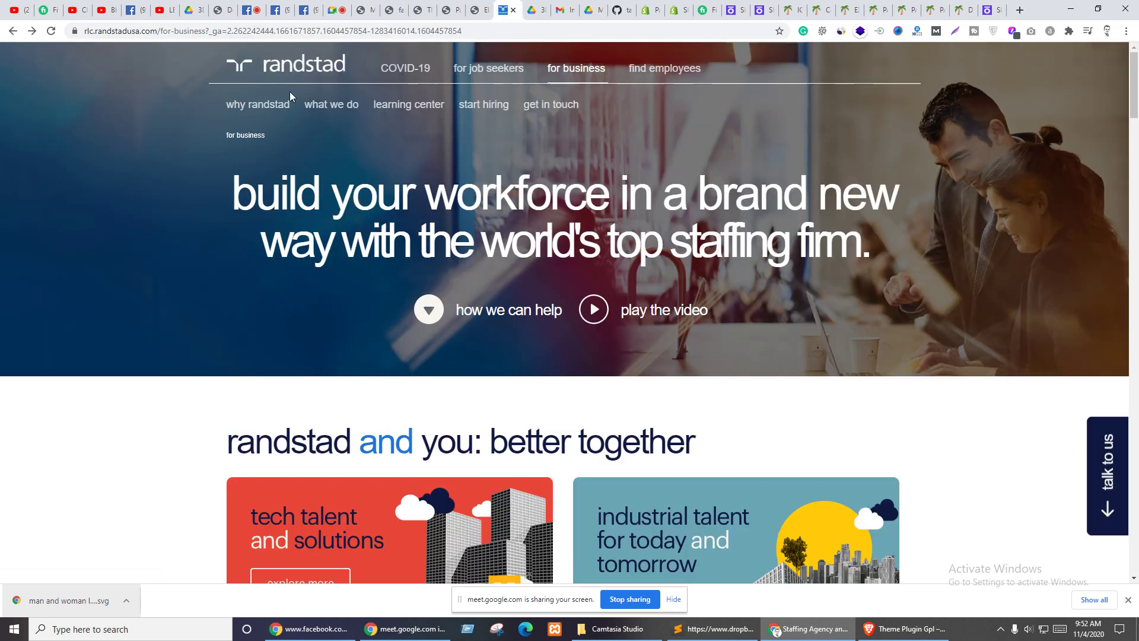
click(372, 6)
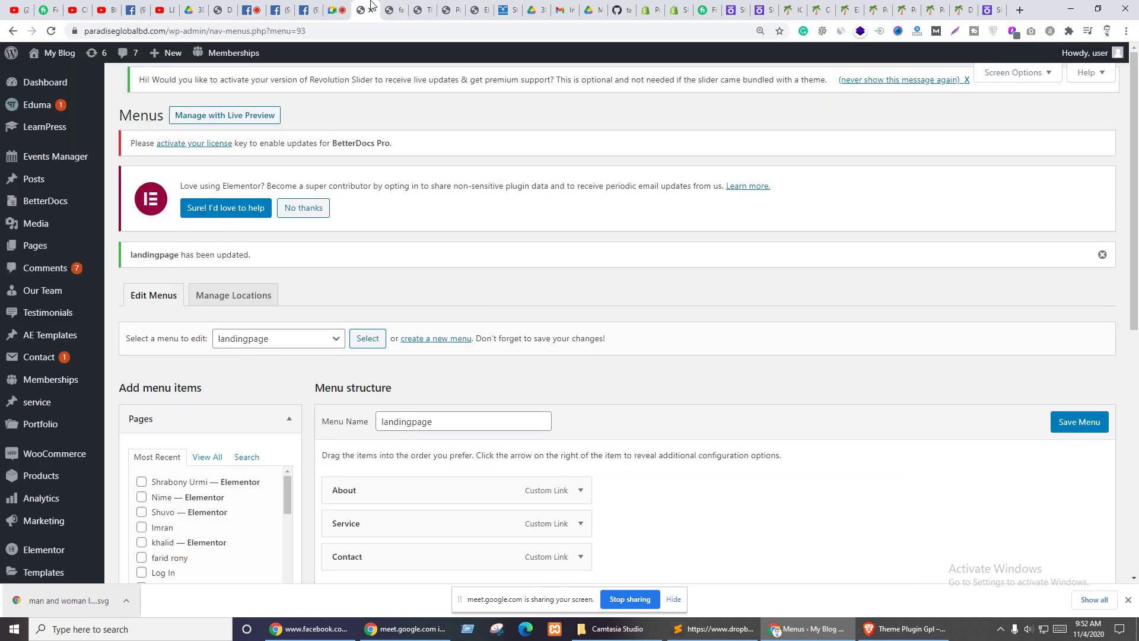
click(394, 10)
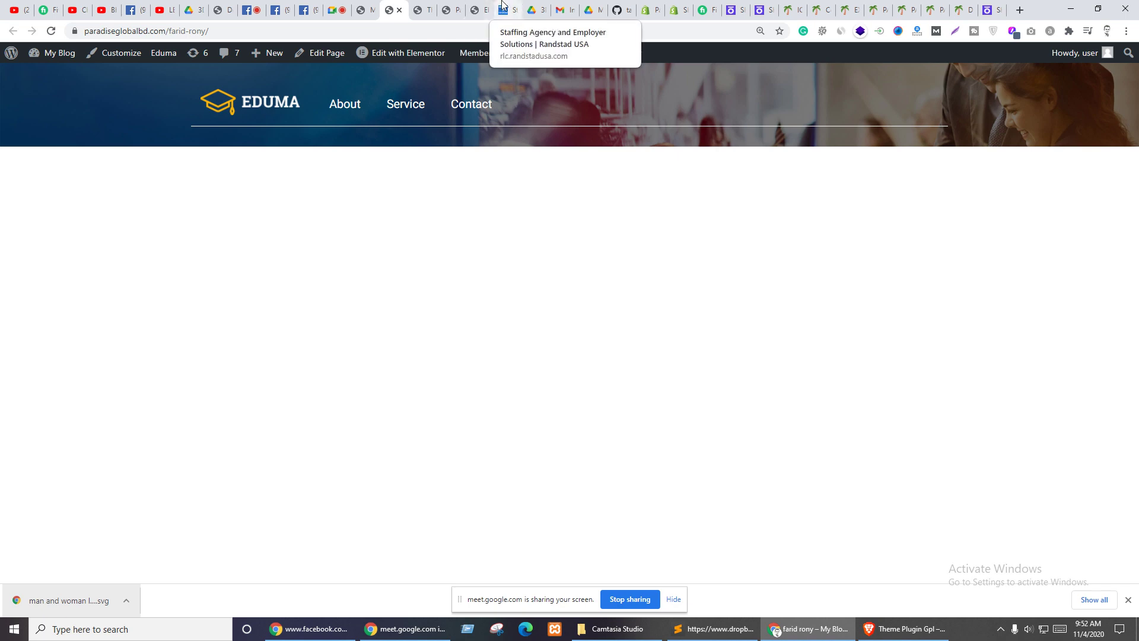
click(485, 8)
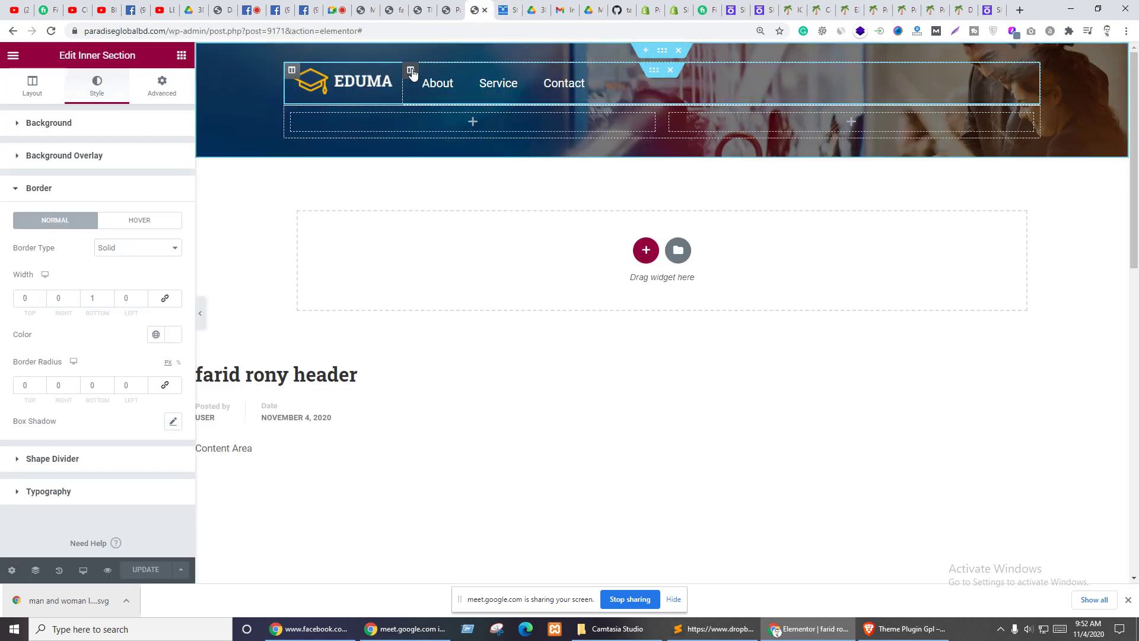
- Set padding to 0 on both the menu column and the logo column
click(409, 70)
click(161, 89)
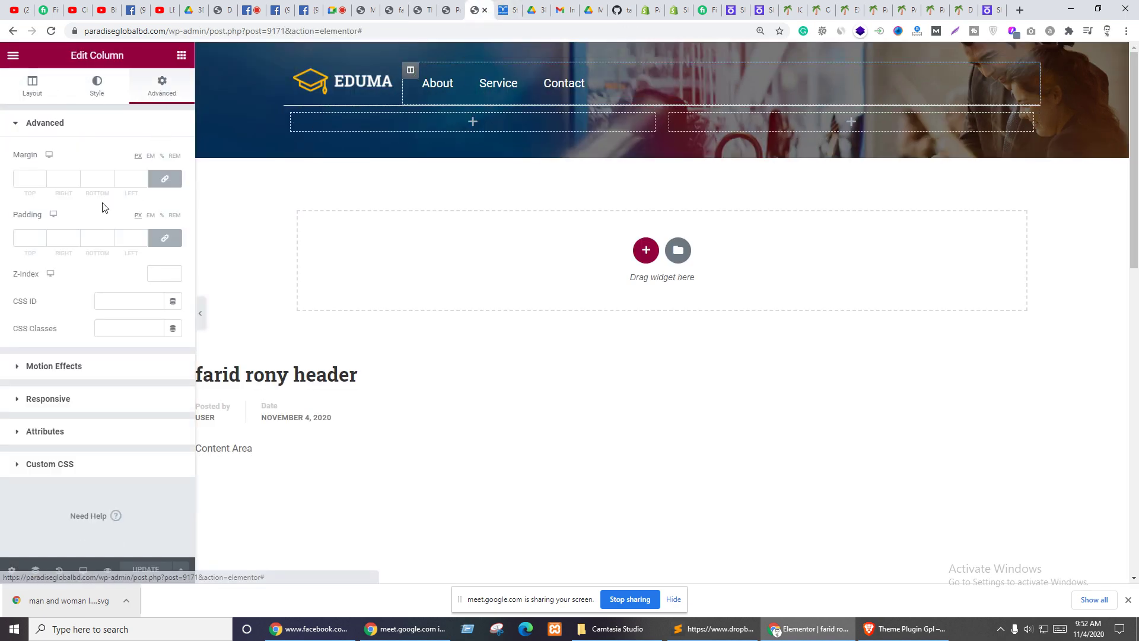
click(167, 239)
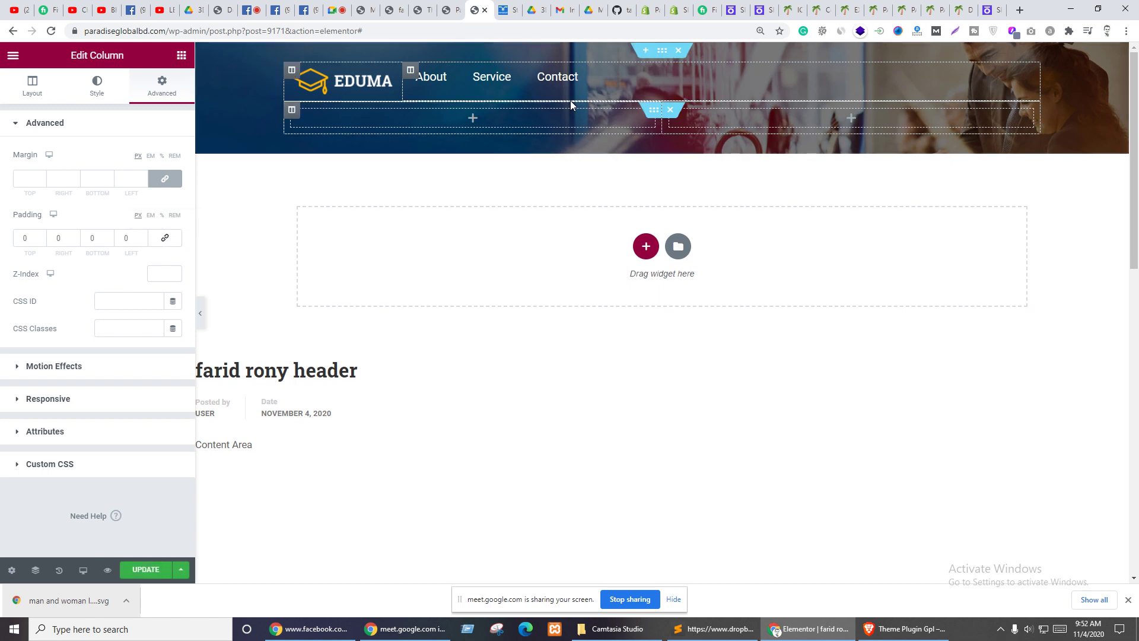
click(292, 70)
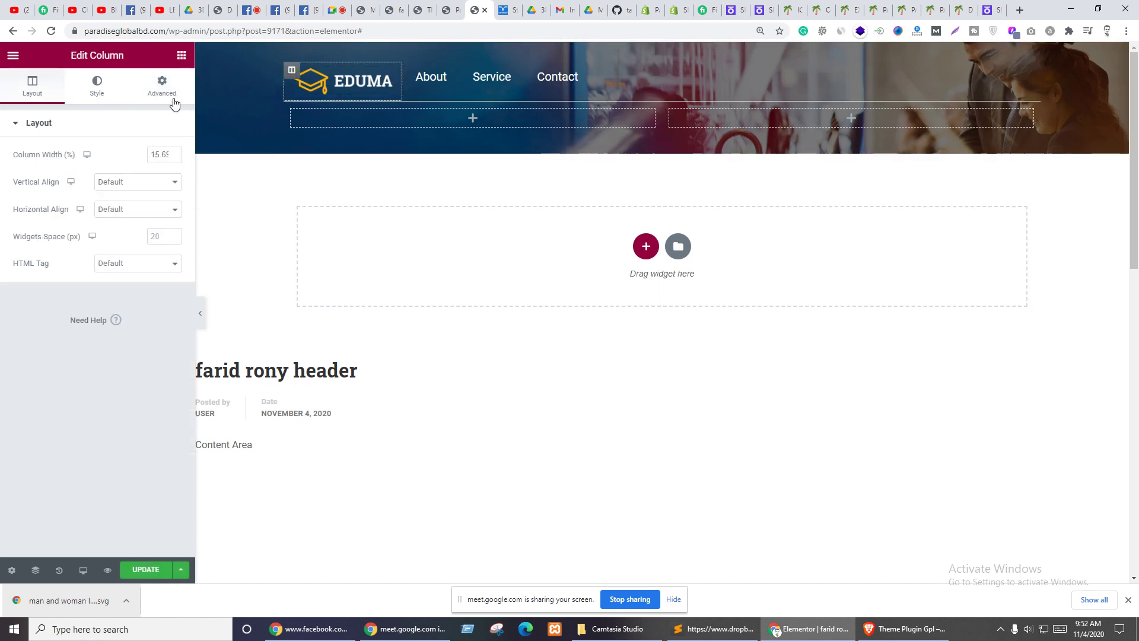
click(162, 89)
click(159, 243)
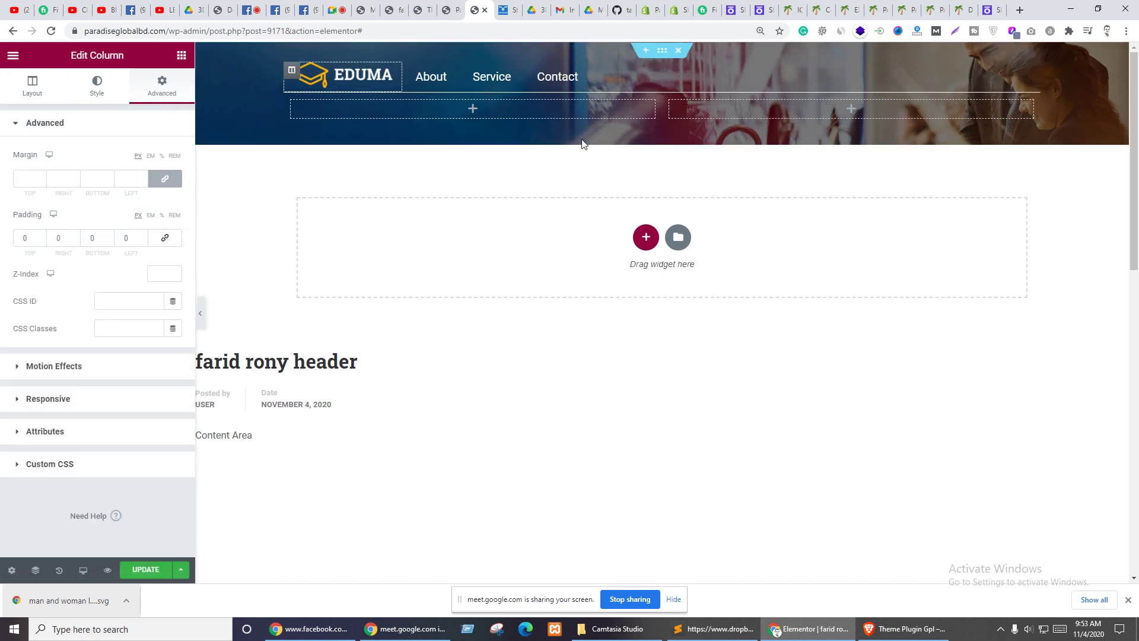
- Update the header, reload the live page, and view the Randstad reference
click(148, 569)
click(391, 9)
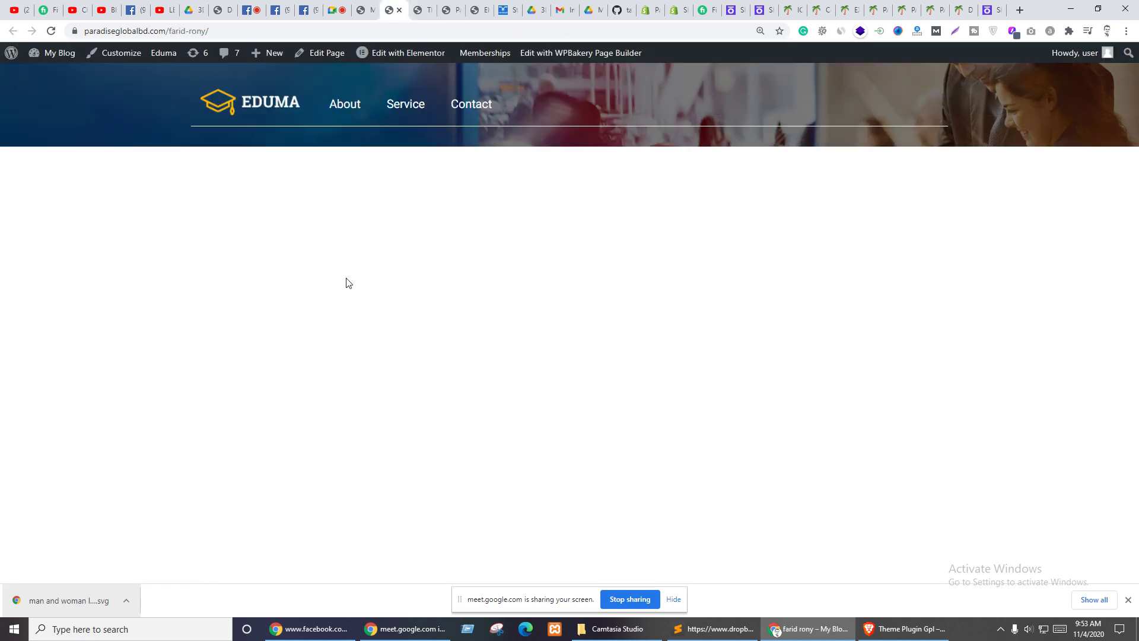
key(F5)
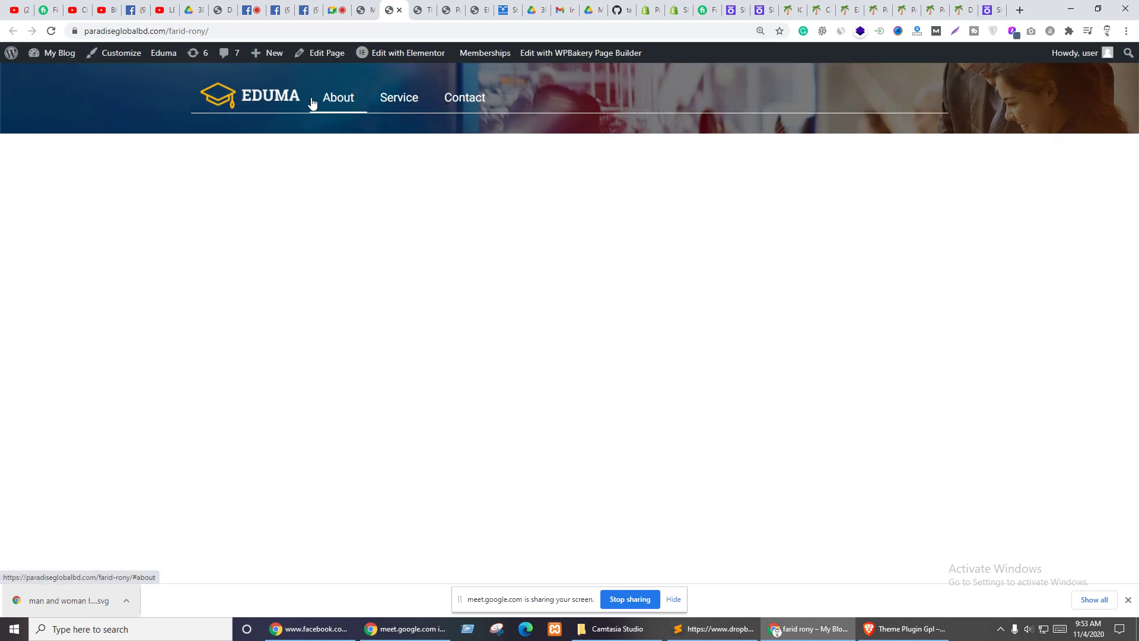
click(508, 10)
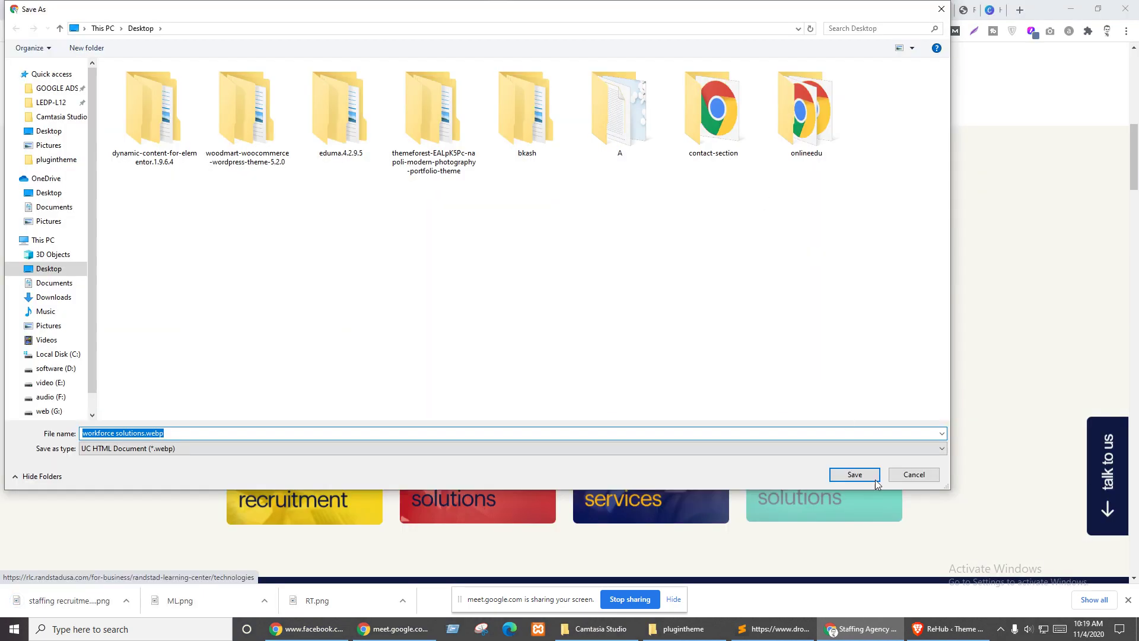
- Save the workforce, executive solutions.webp and IT solutions.webp images to the Desktop
click(876, 479)
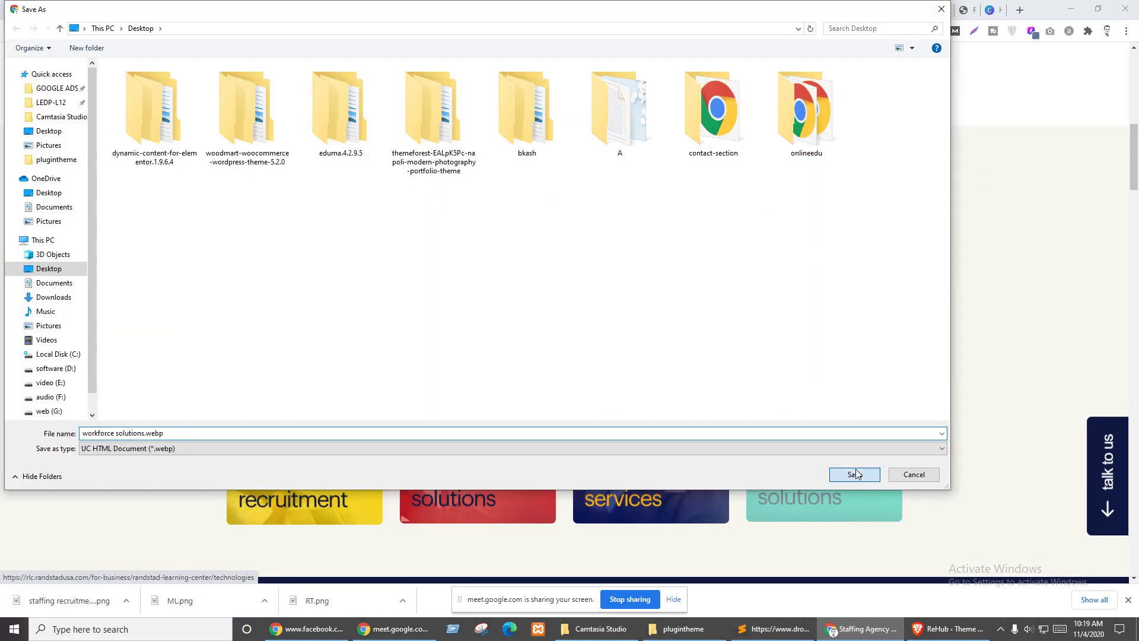
right_click(653, 363)
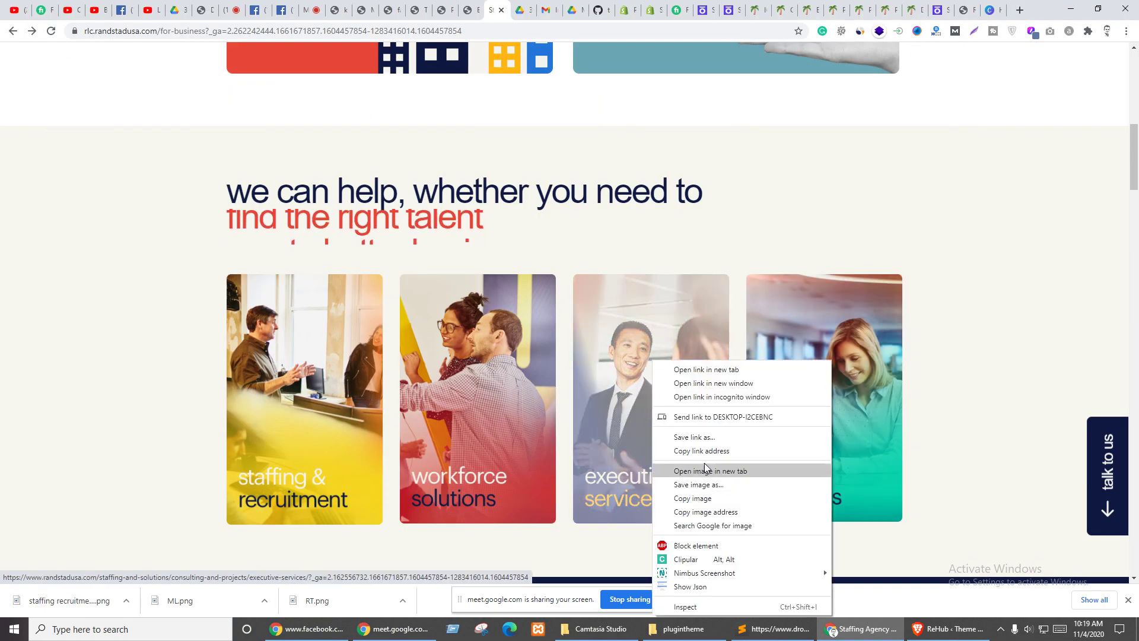
click(700, 484)
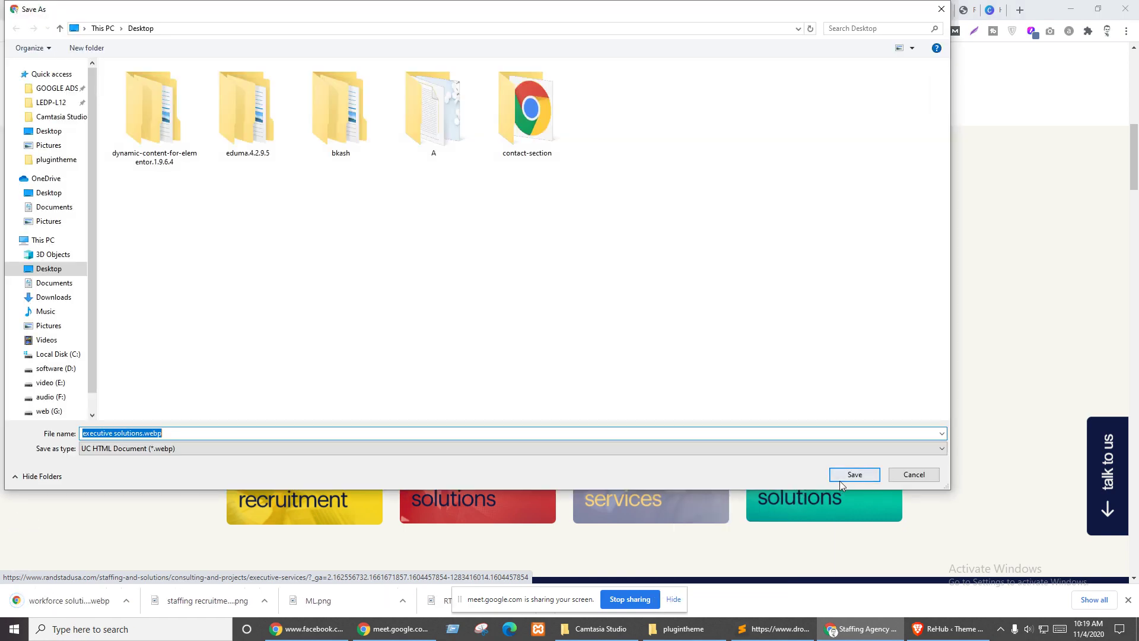
click(840, 480)
right_click(821, 408)
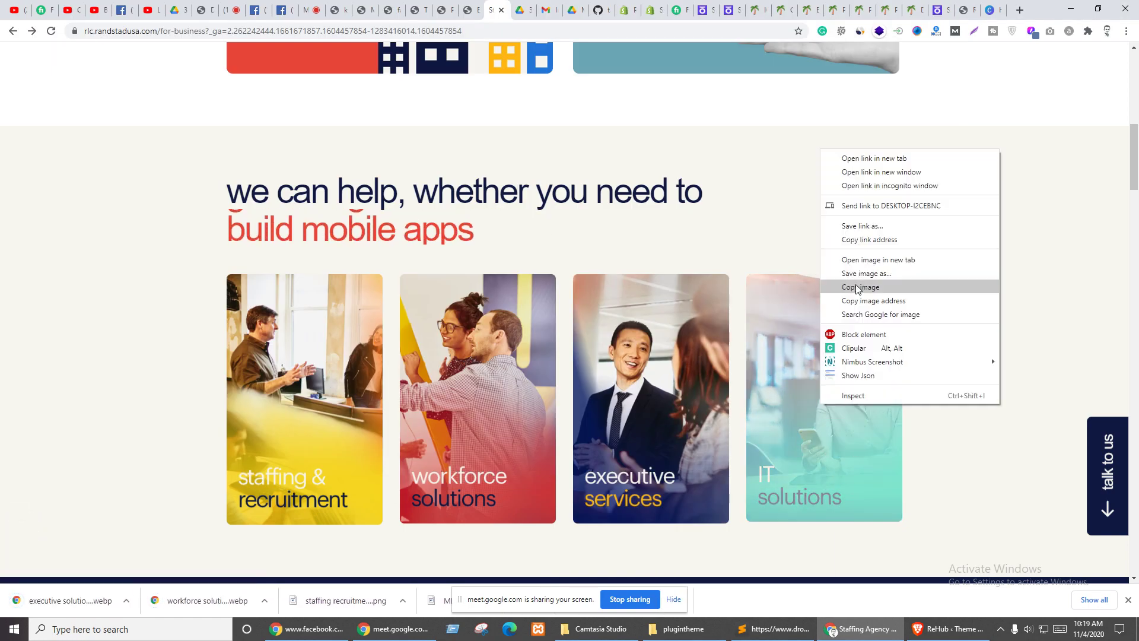
click(860, 274)
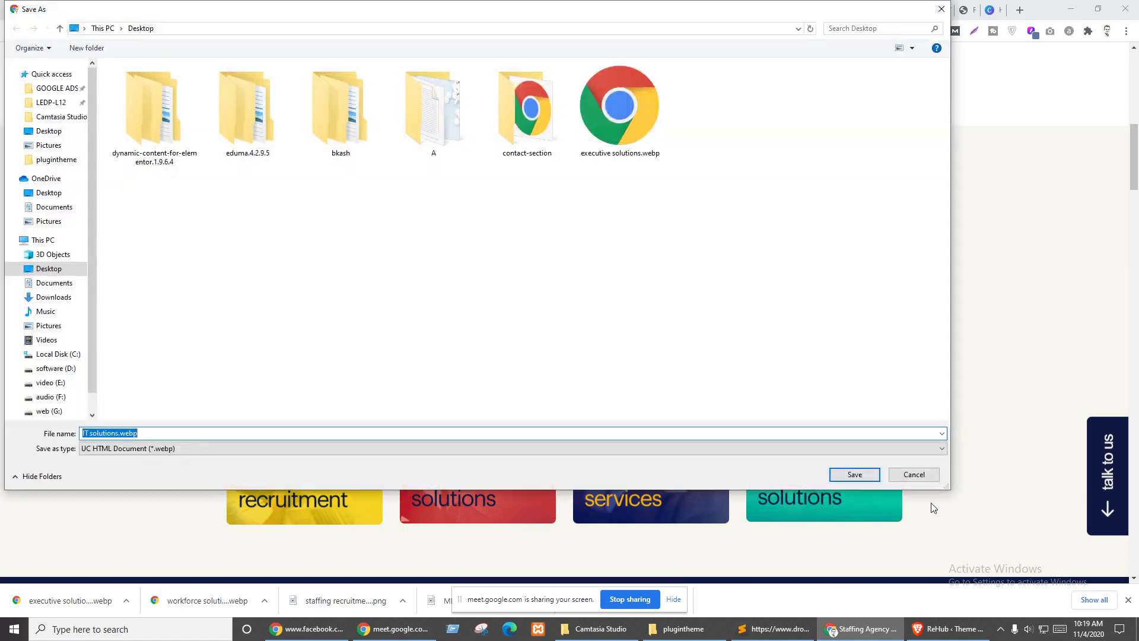
click(856, 474)
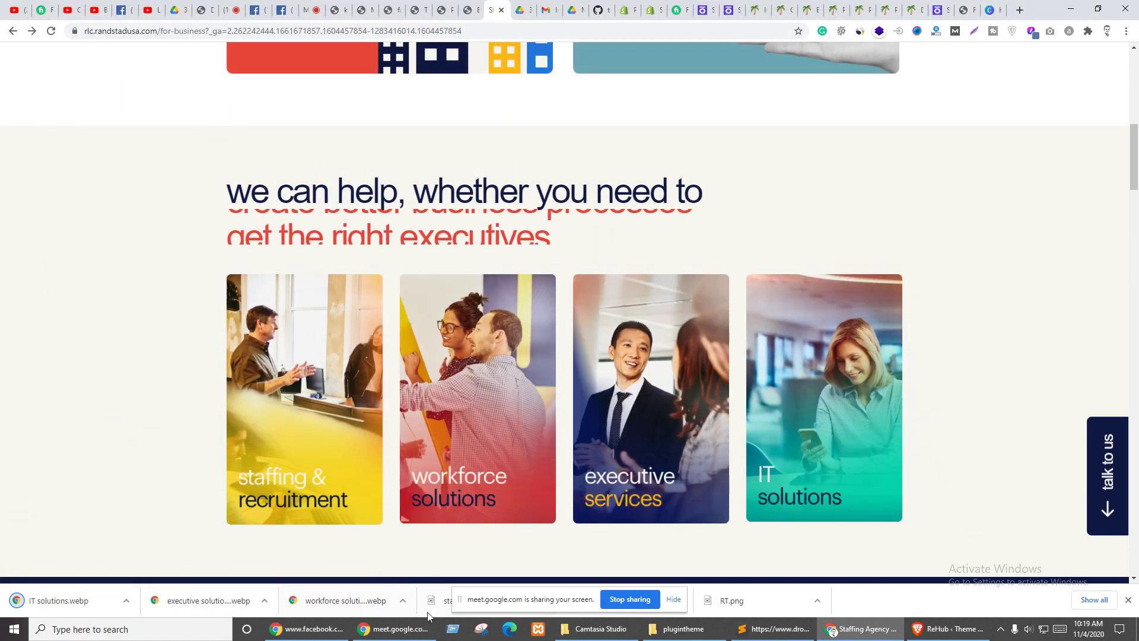
- Dismiss the screen-sharing notice, scroll to the top, and return to the Elementor editor
click(646, 600)
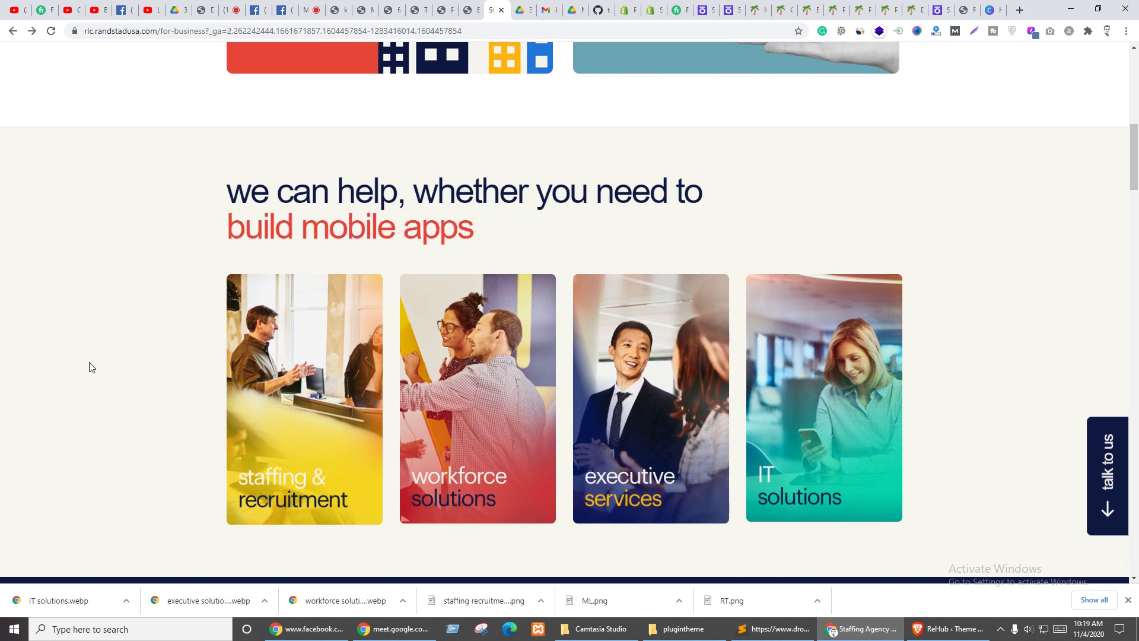
scroll(202, 414, up, 7)
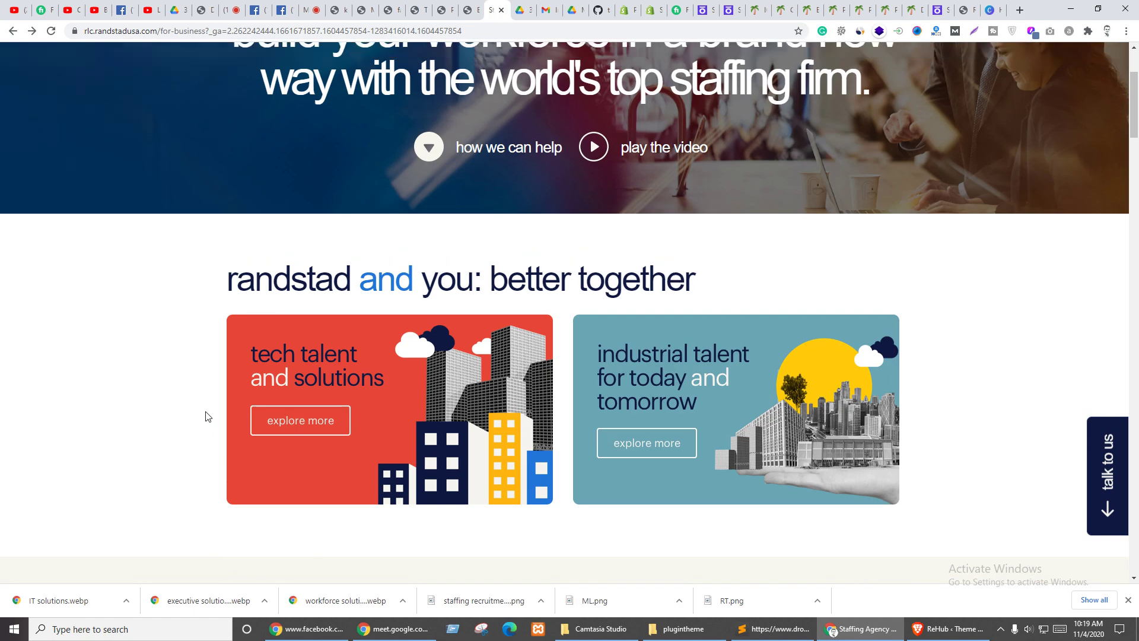
scroll(203, 398, up, 3)
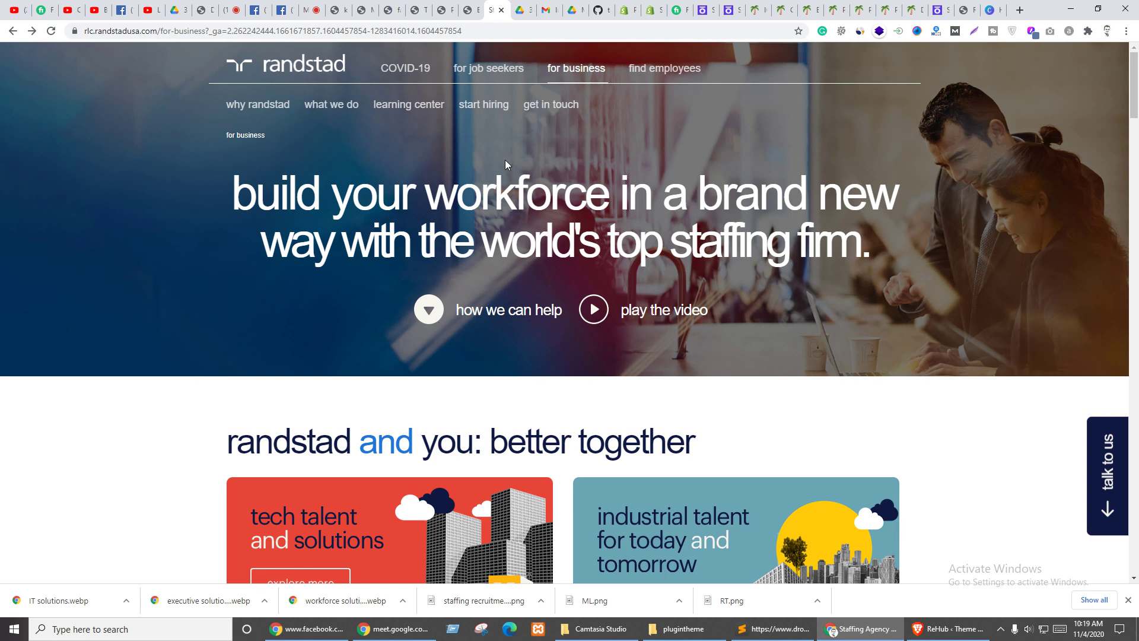
click(470, 10)
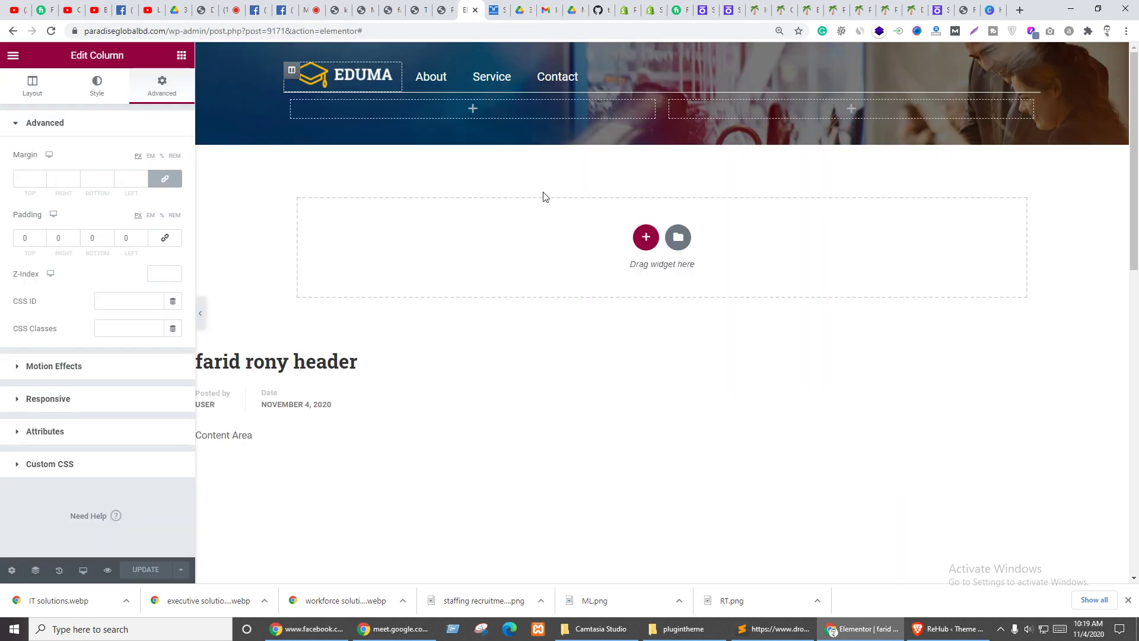
- Glance at the Randstad page, then delete the empty left column in the header
click(493, 10)
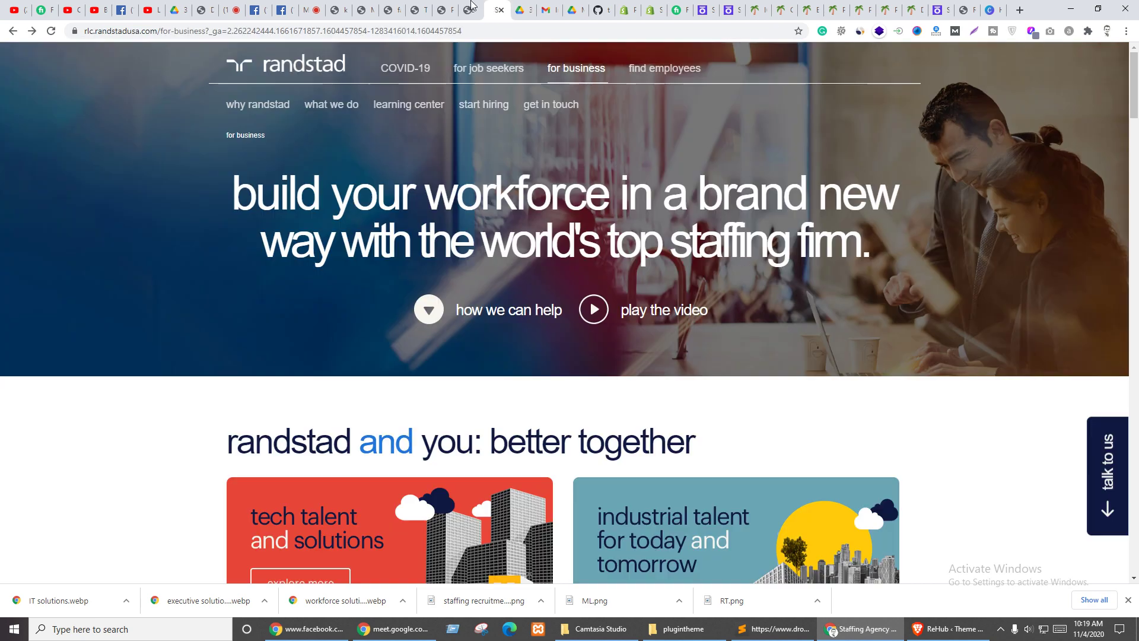
click(468, 7)
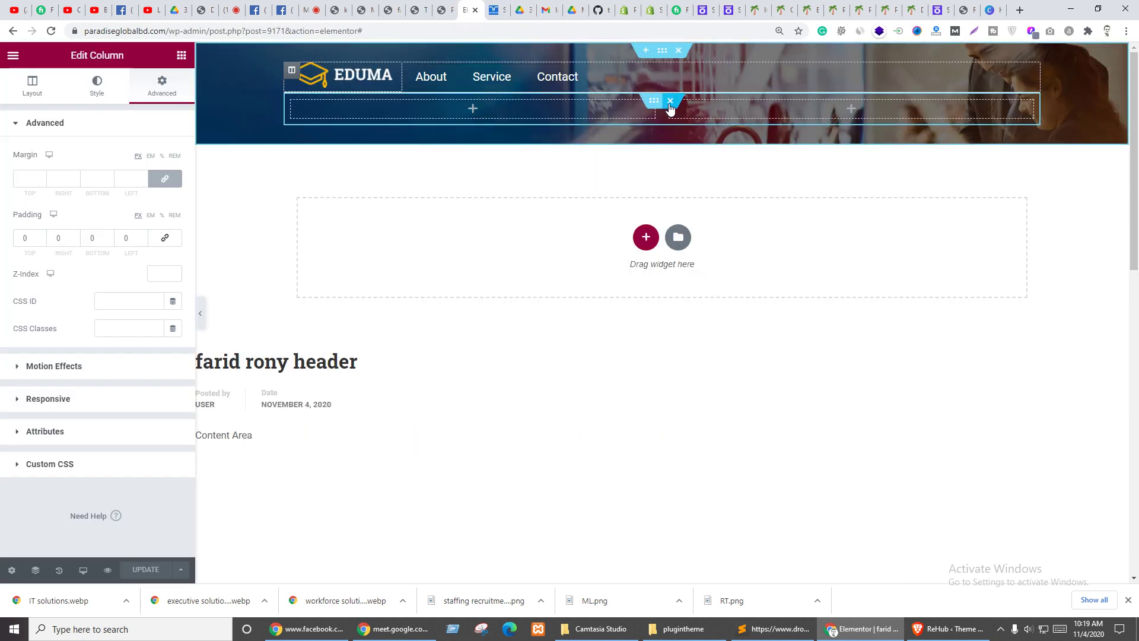
right_click(293, 107)
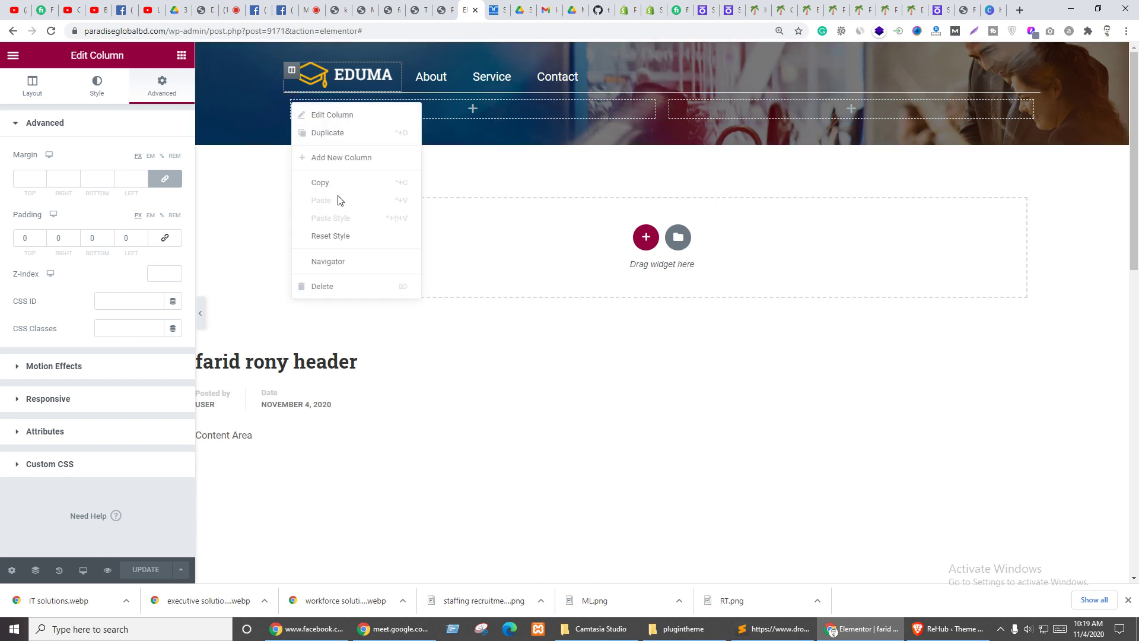
click(314, 286)
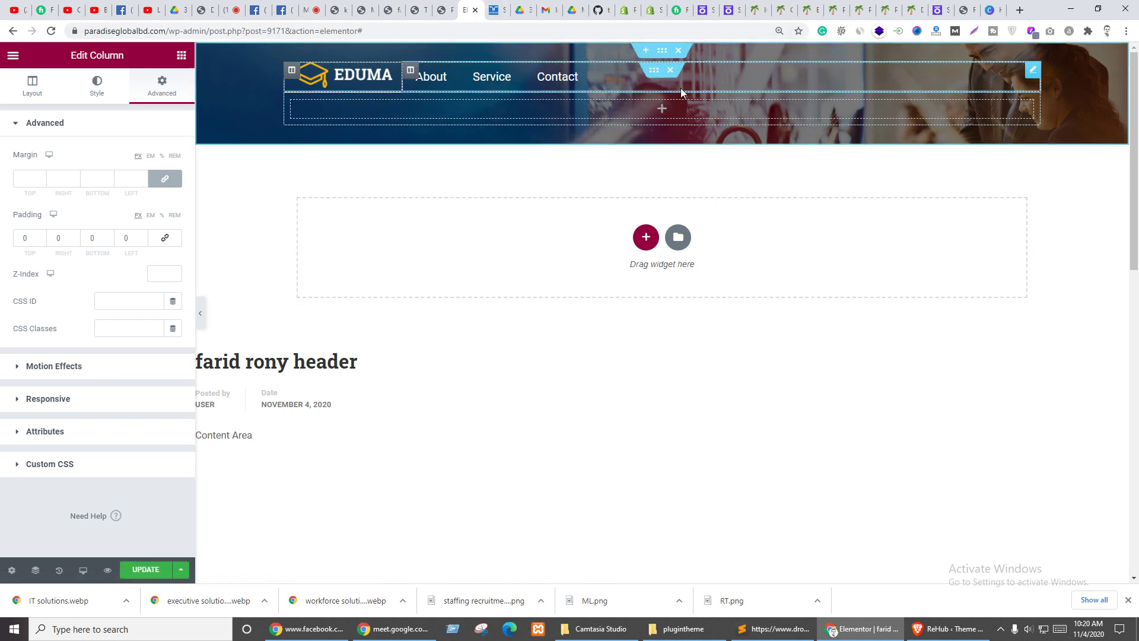
- Duplicate the Nav Menu widget and drag the copy to the left
right_click(1034, 76)
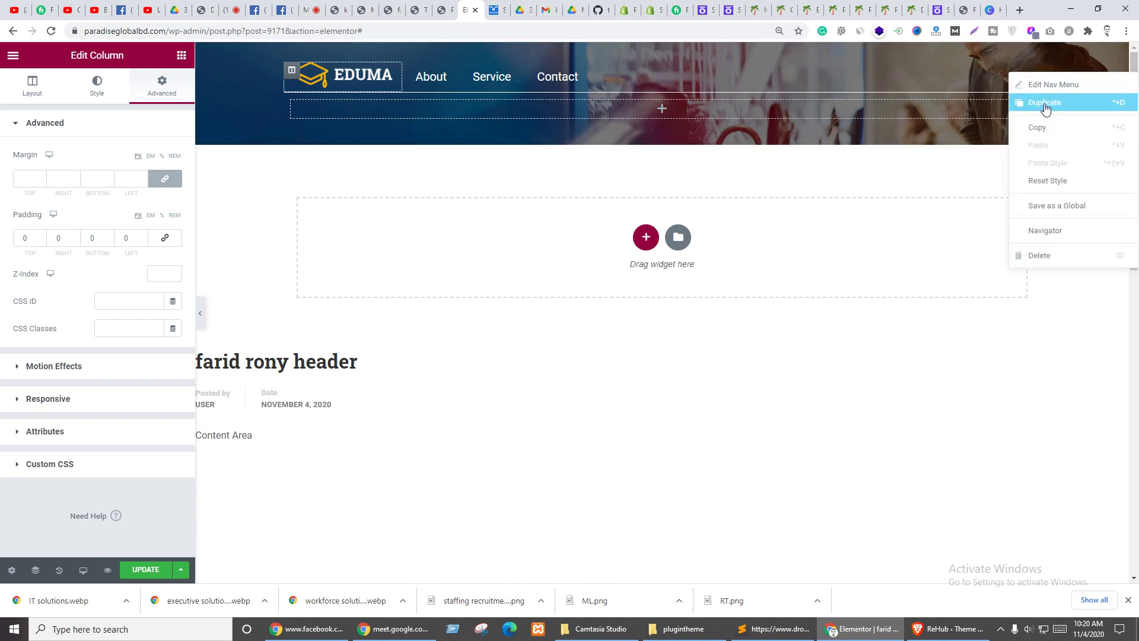
click(1040, 107)
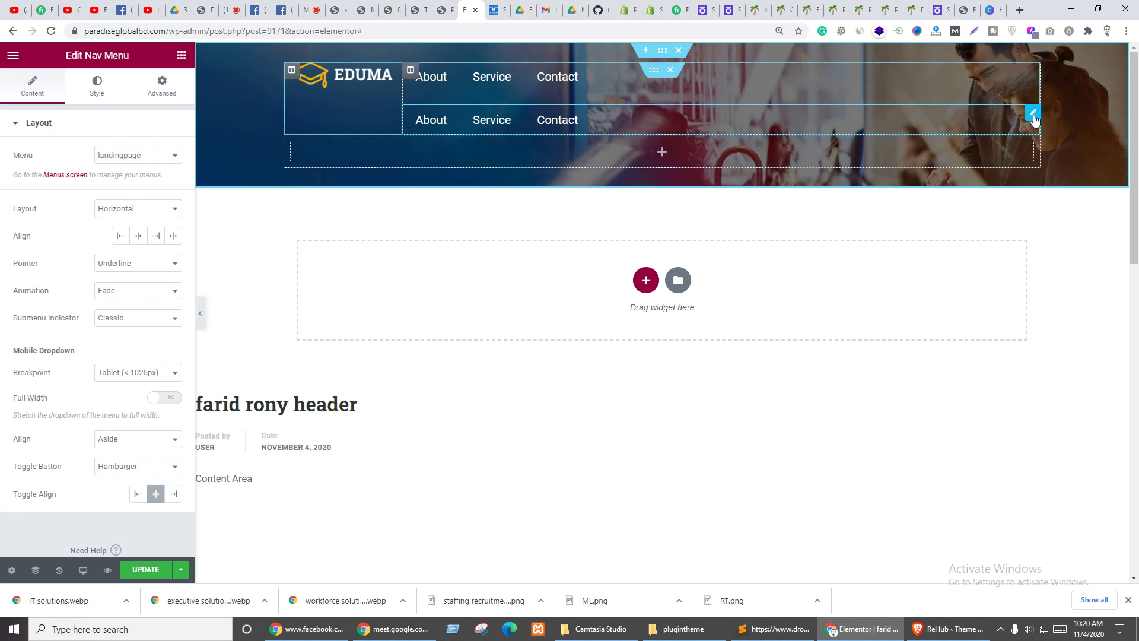
drag(1036, 113, 393, 117)
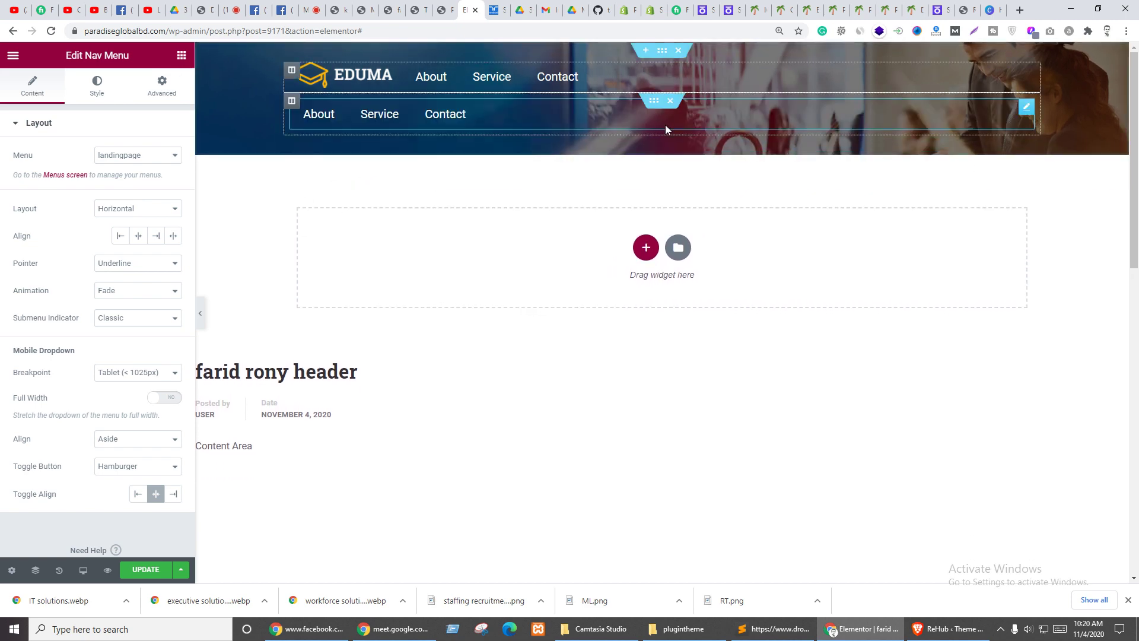
key(ctrl+Tab)
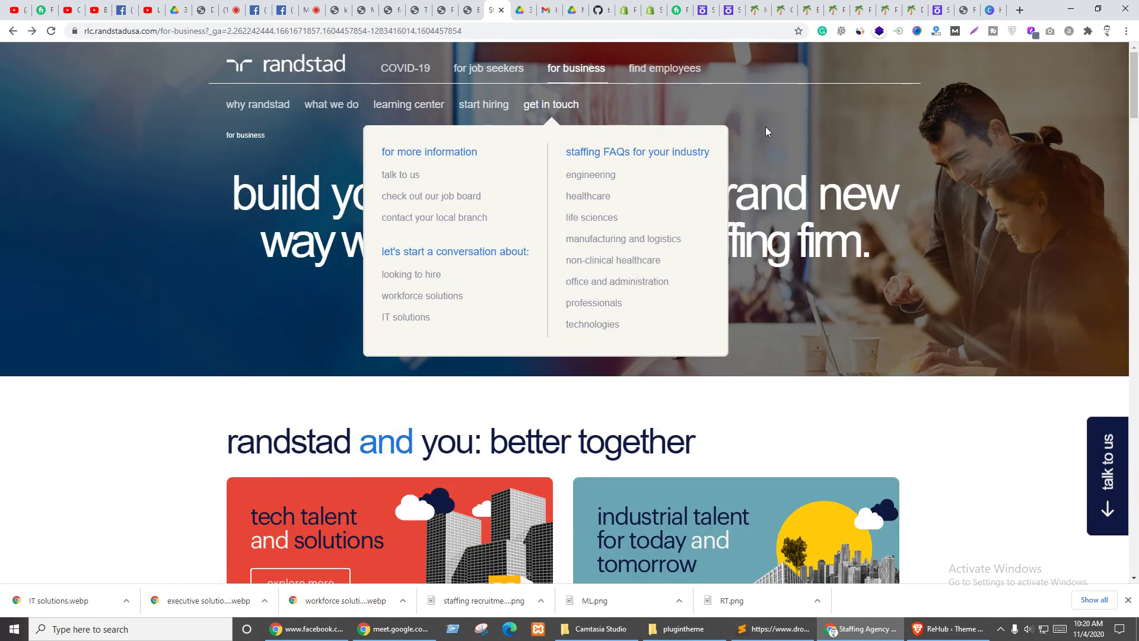
- Try right and centre alignment for the nav menu, leaving it left-aligned
key(ctrl+shift+Tab)
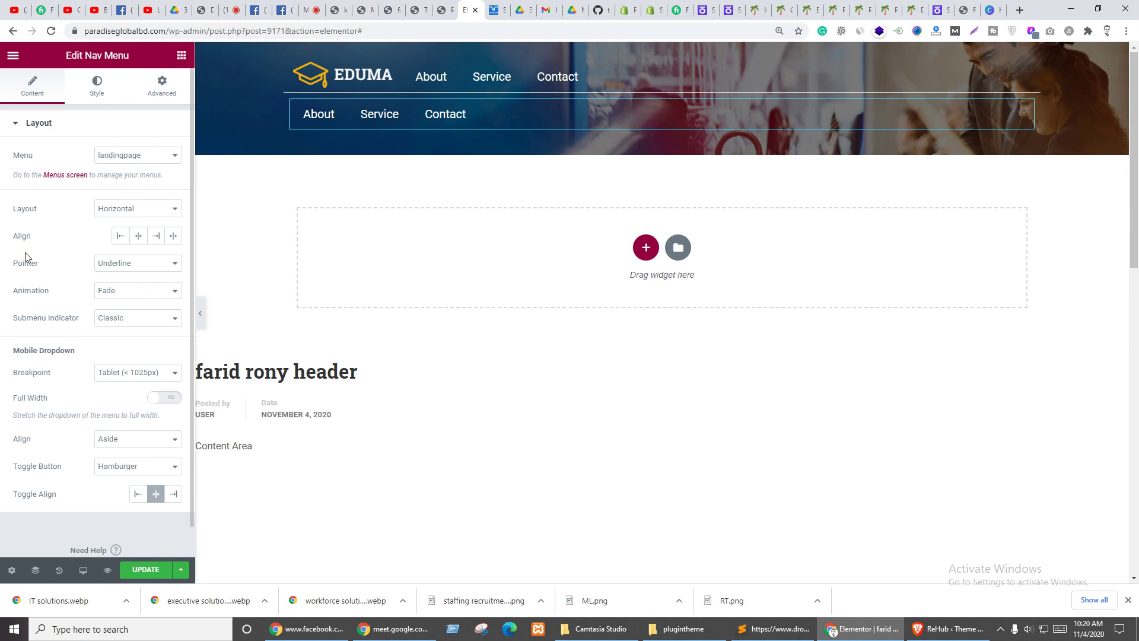
click(156, 236)
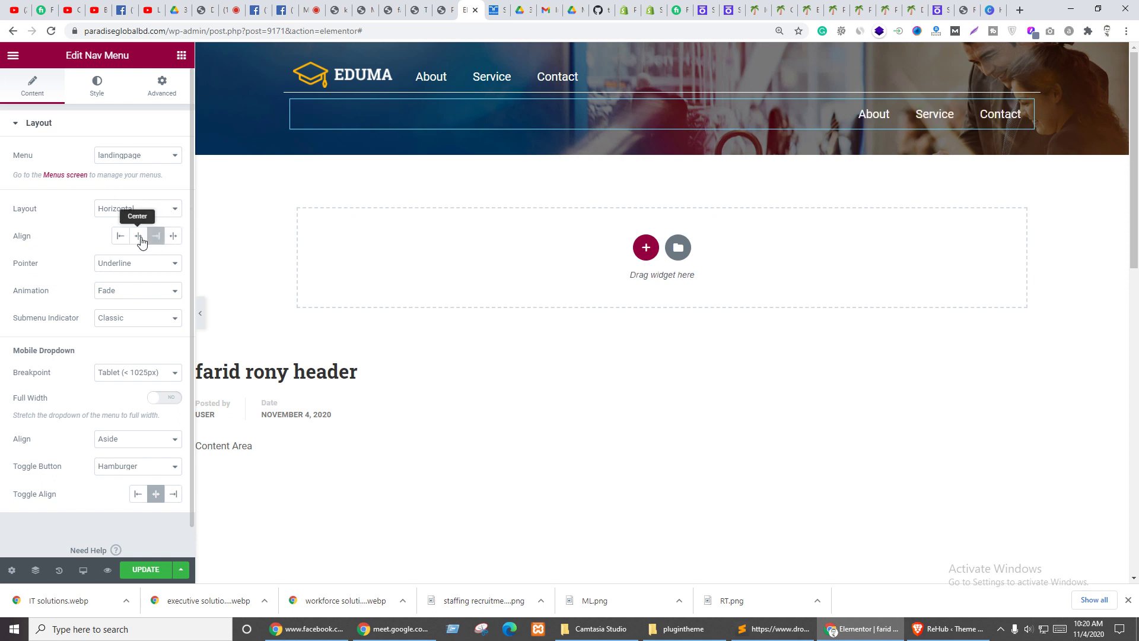
click(134, 237)
click(132, 237)
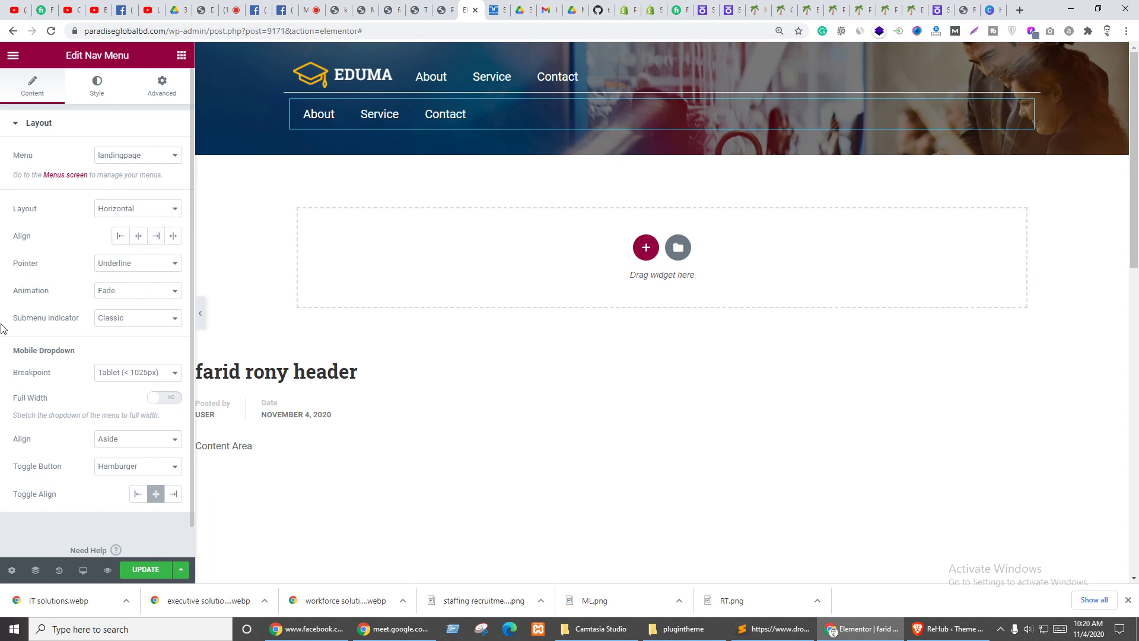
- Set the pointer to Background with Grow animation, toggling Full Width on and back off
click(125, 265)
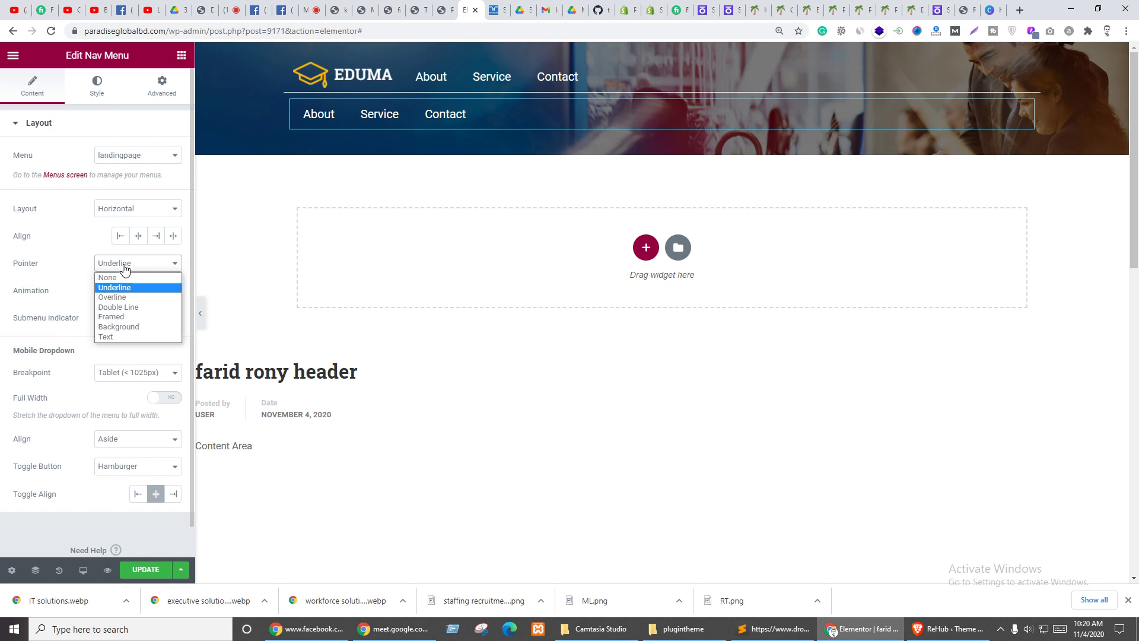
click(132, 328)
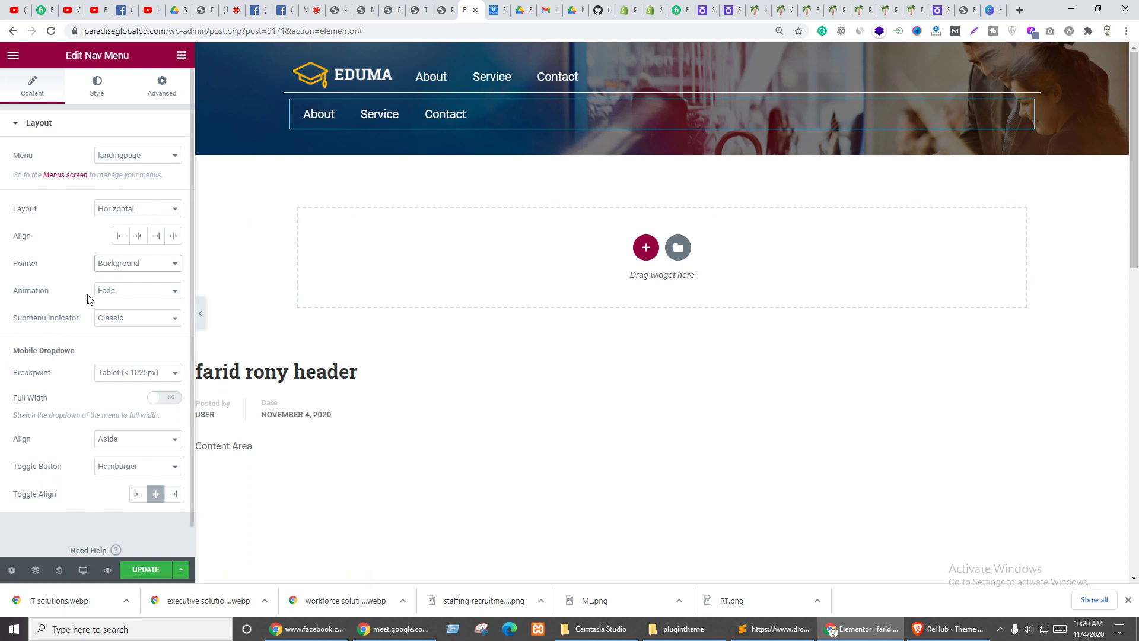
click(127, 290)
click(114, 327)
click(165, 398)
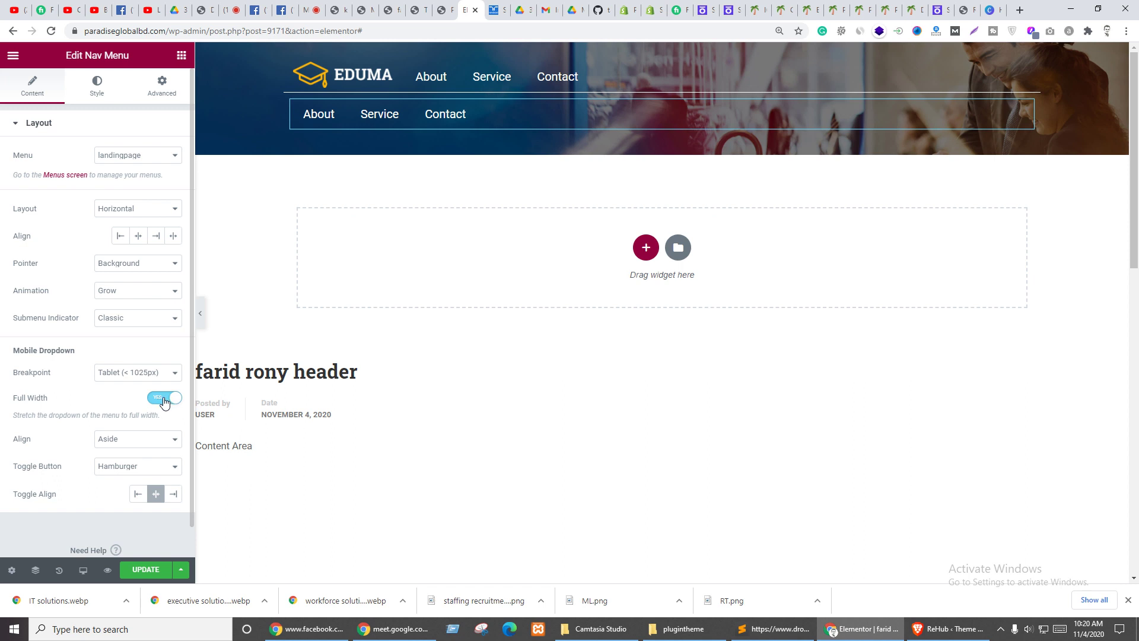
click(169, 398)
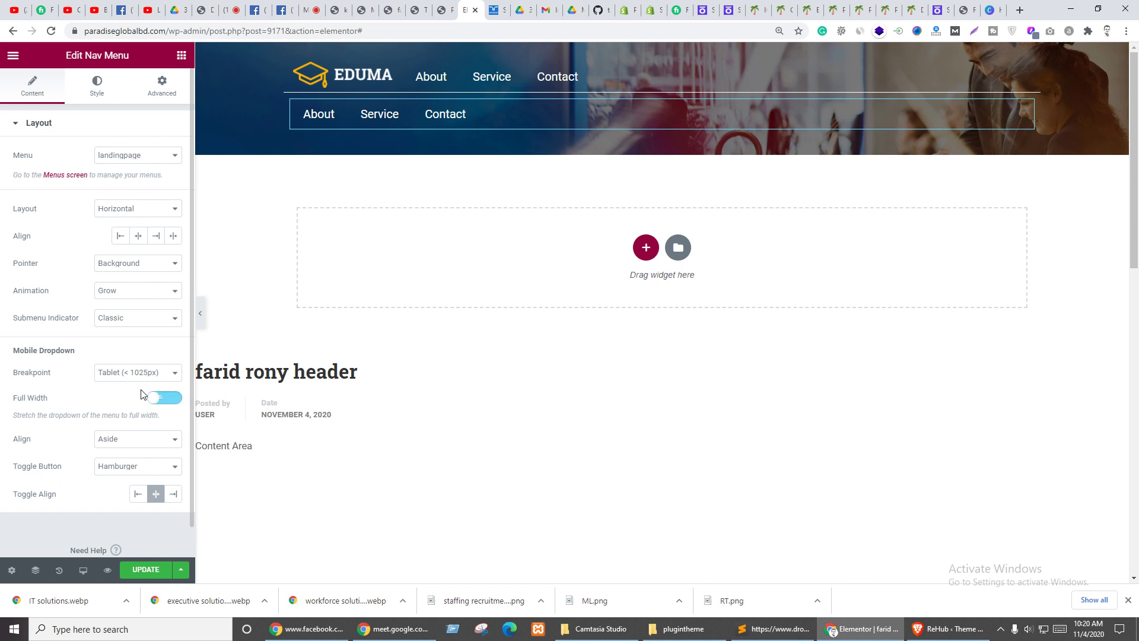
- Set the menu's hover pointer colour to yellow-green #D3E300
click(97, 94)
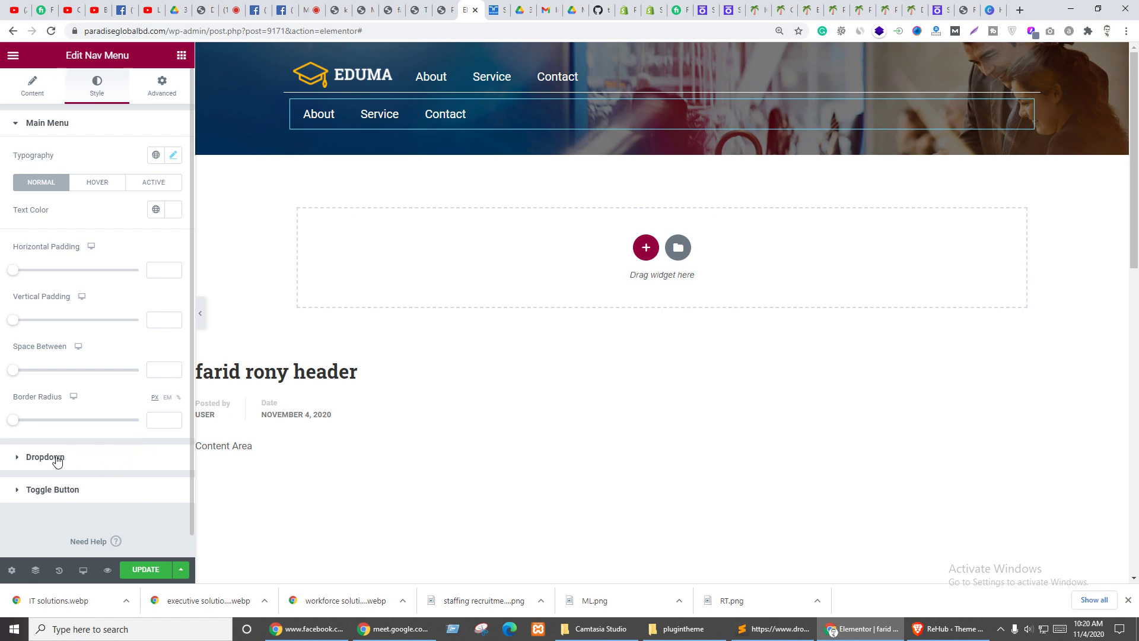
click(93, 184)
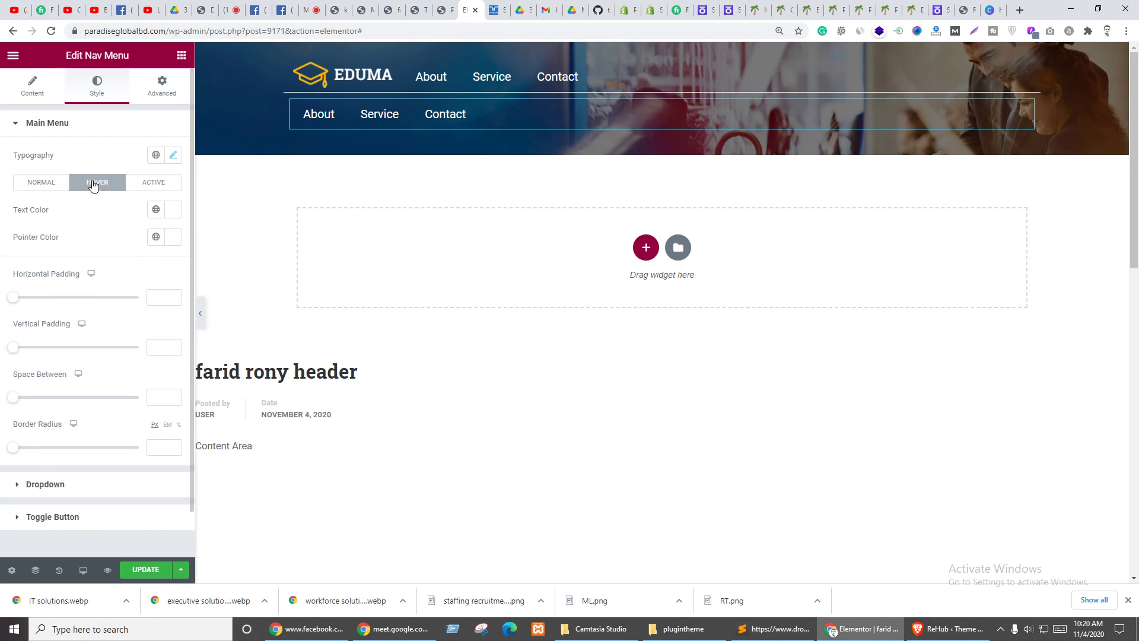
click(173, 237)
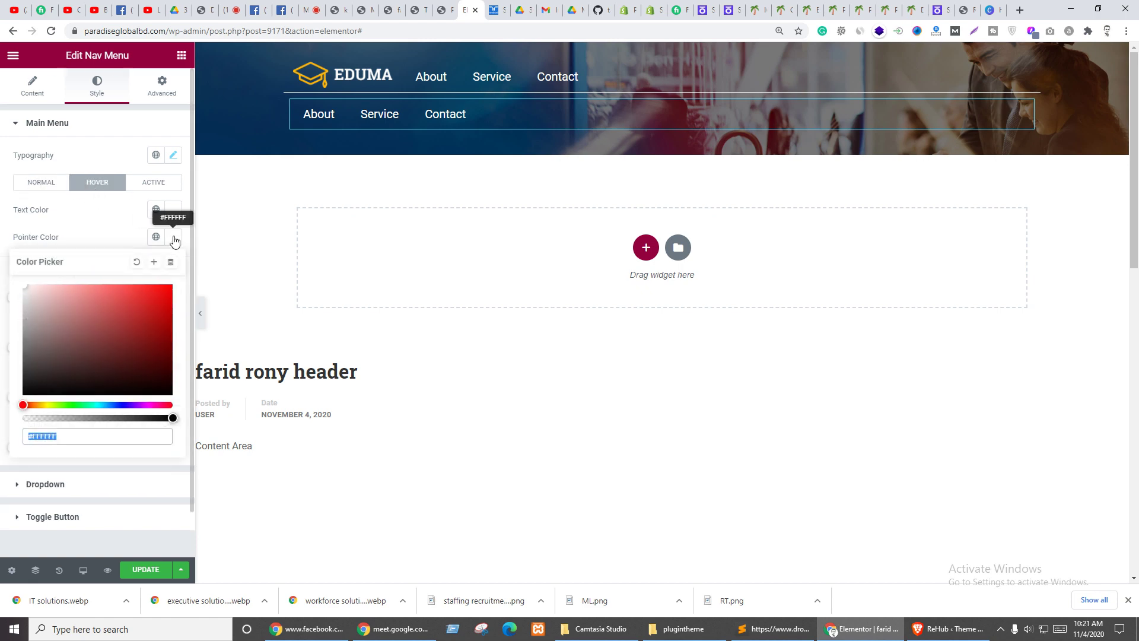
click(49, 405)
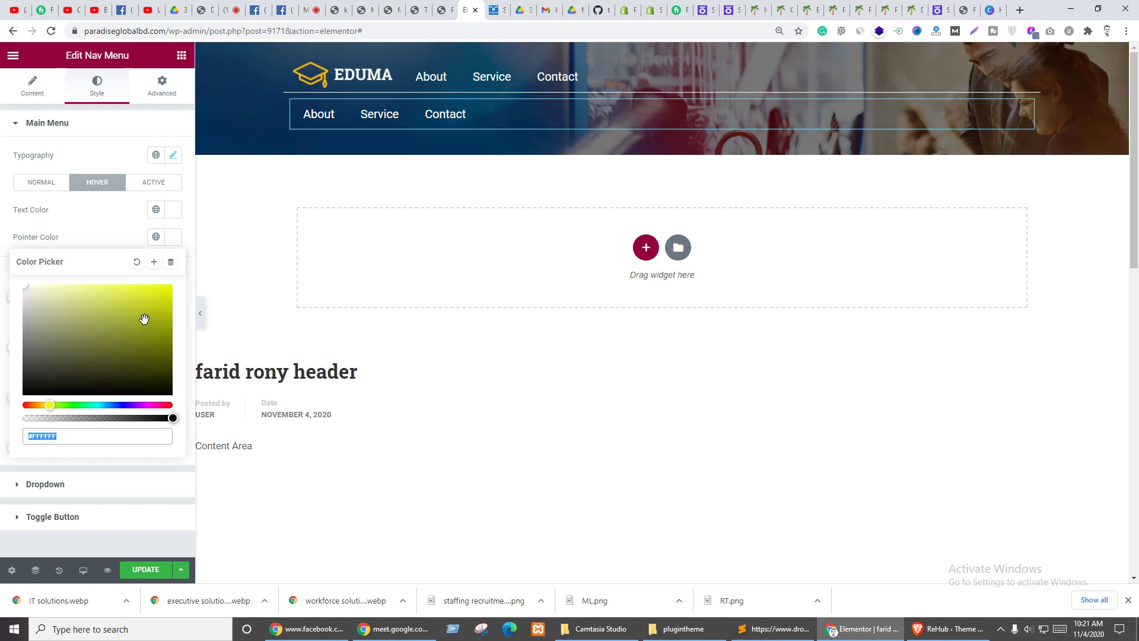
drag(144, 319, 181, 297)
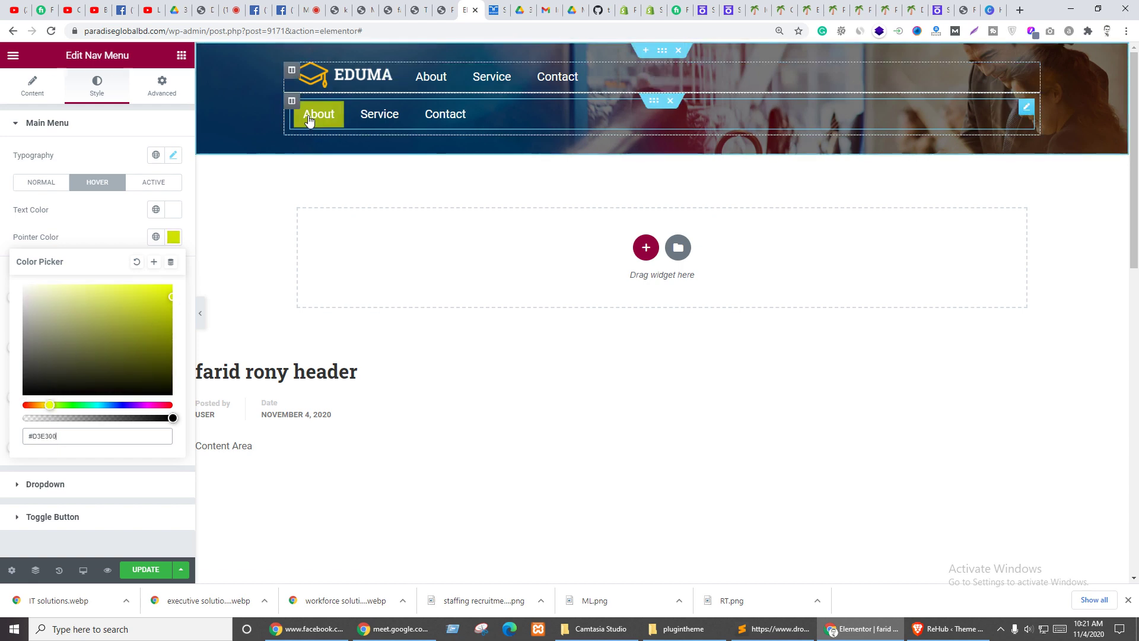
click(444, 9)
- Open the live page and inspect the Contact link in DevTools
click(415, 10)
click(391, 10)
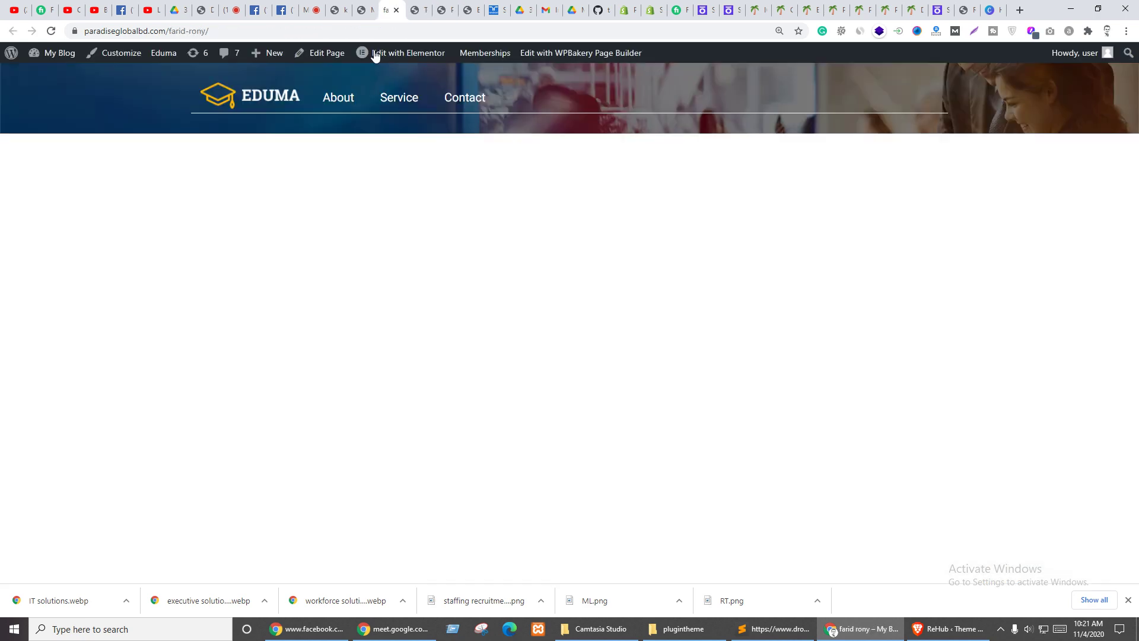
right_click(259, 92)
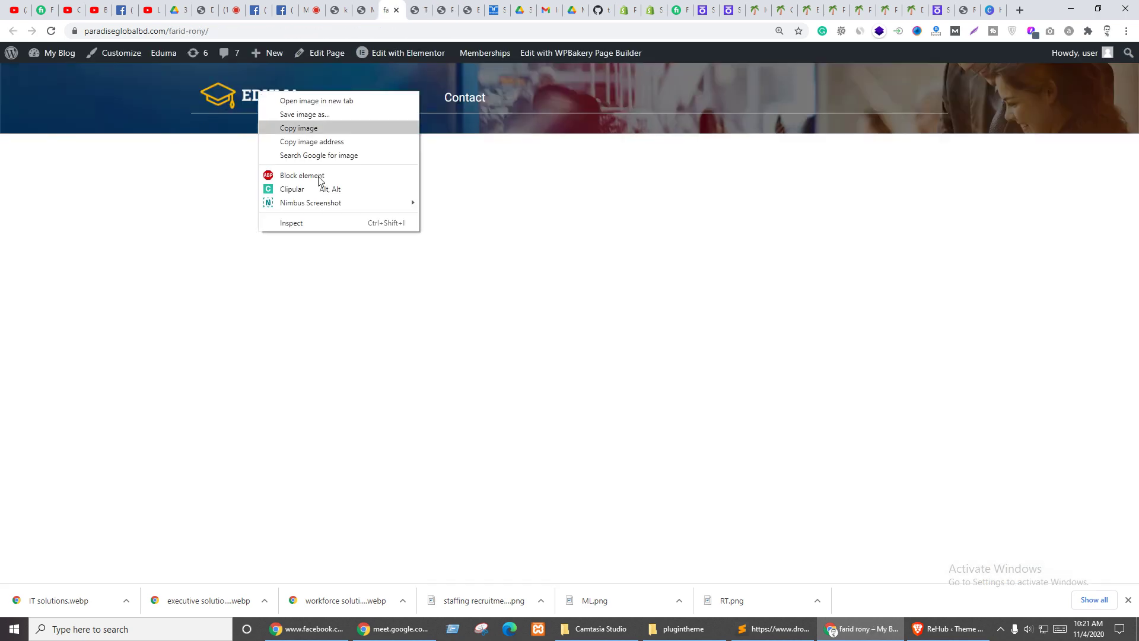
right_click(471, 105)
click(504, 247)
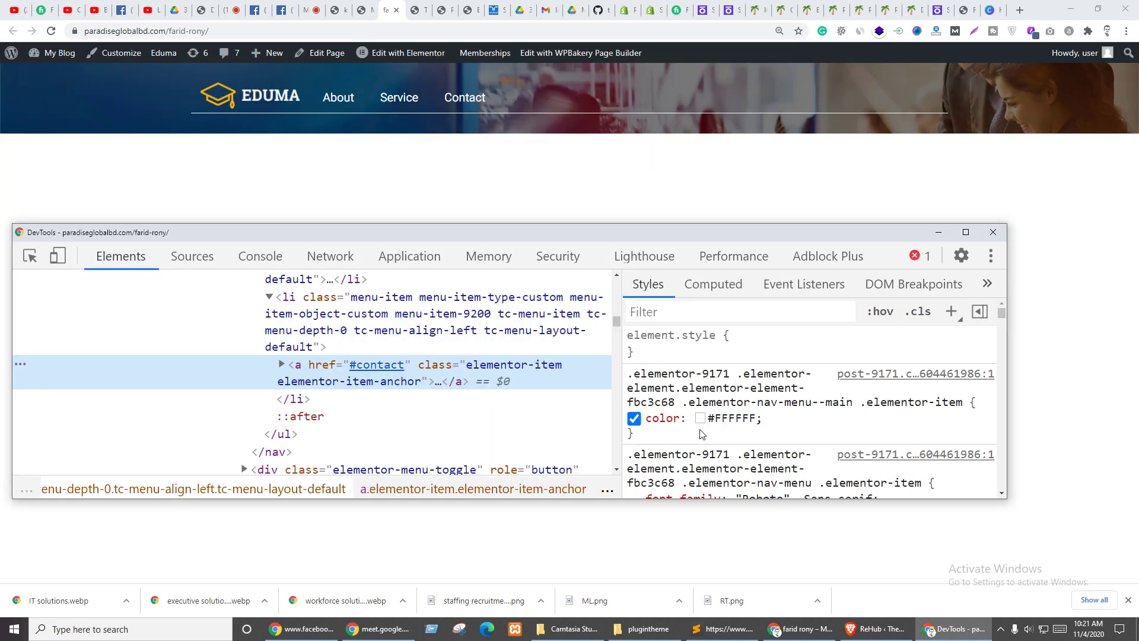
- Sample the logo's gold #ffb606 with the eyedropper, copy it, and return to Elementor
click(700, 418)
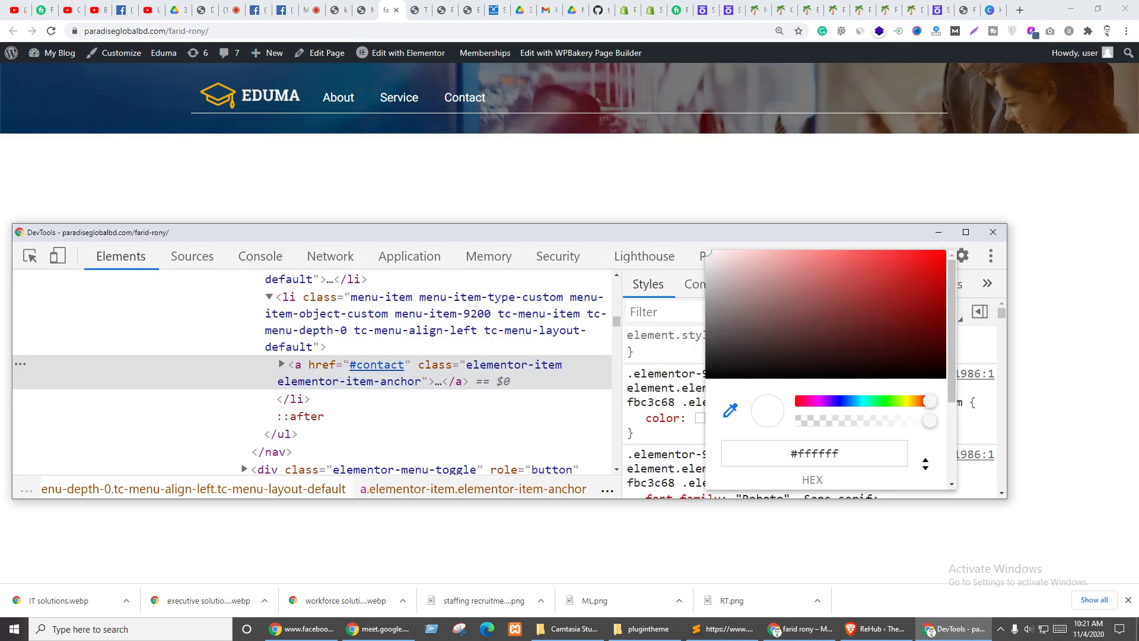
click(230, 95)
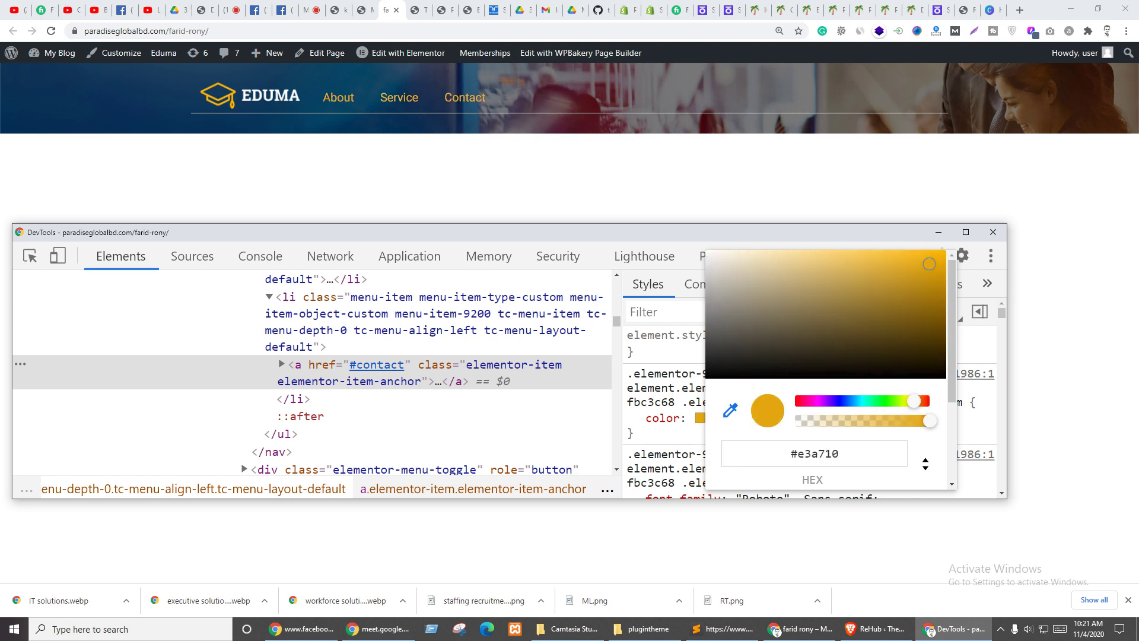
click(230, 96)
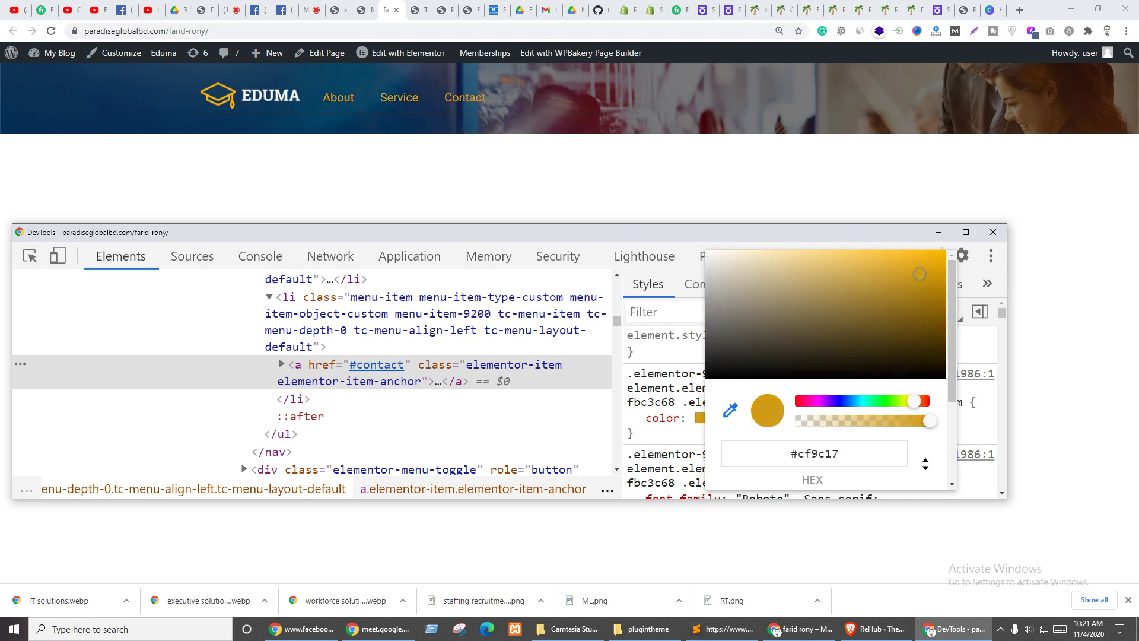
click(230, 96)
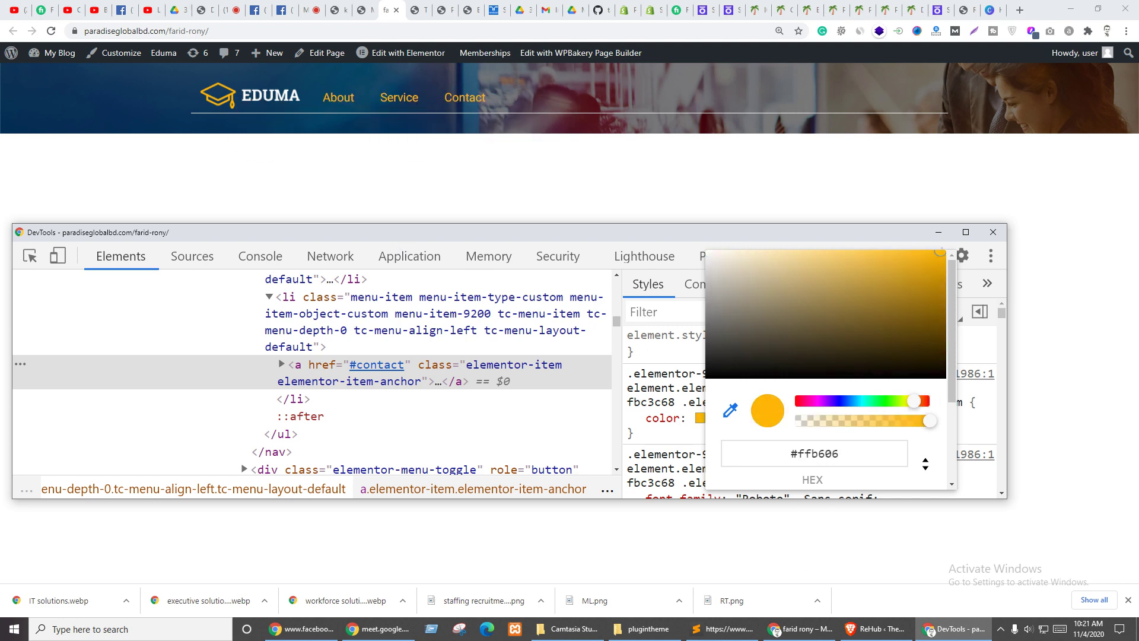
double_click(818, 454)
key(ctrl+c)
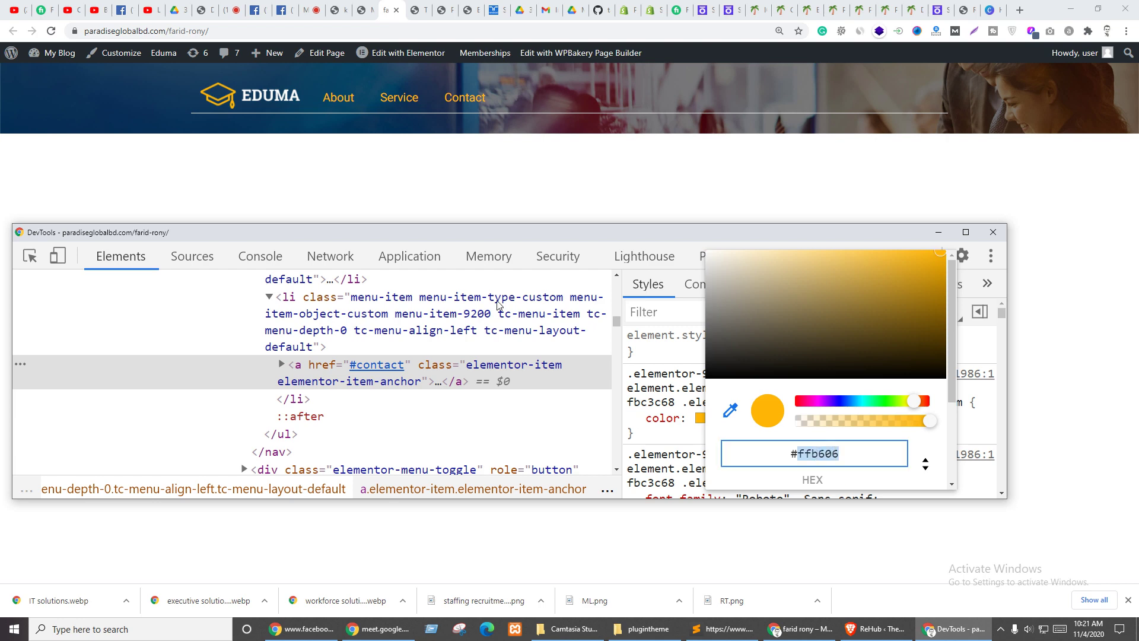
click(466, 10)
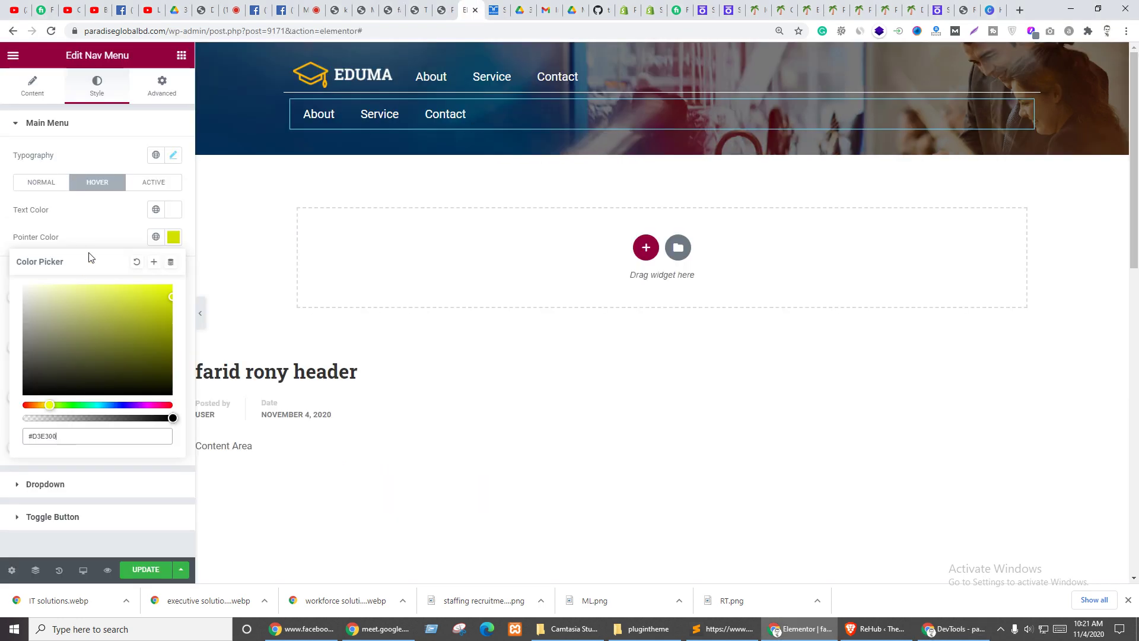
- Change the nav menu's hover pointer colour to gold #ffb606
drag(68, 440, 12, 437)
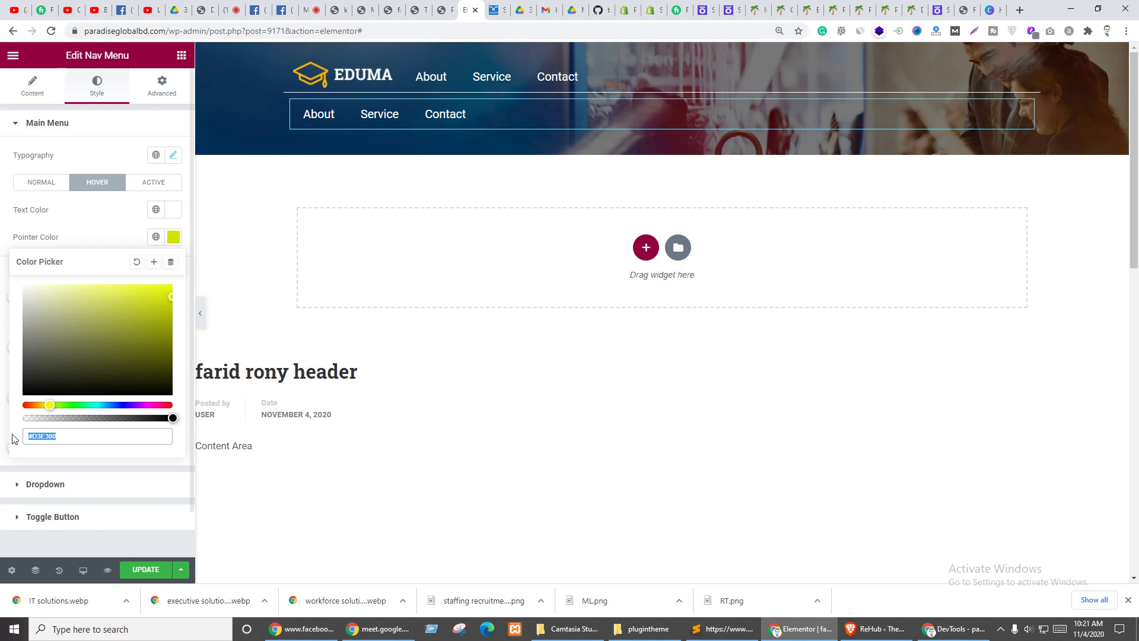
key(ctrl+v)
click(172, 243)
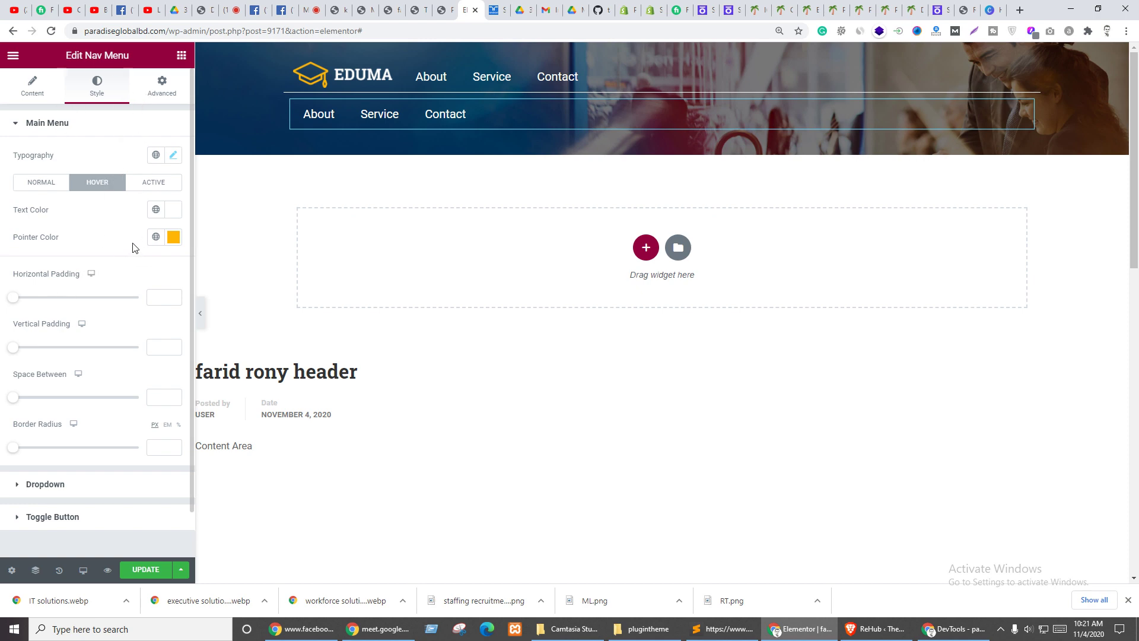
- Reduce the nav menu's font size to 14
click(174, 155)
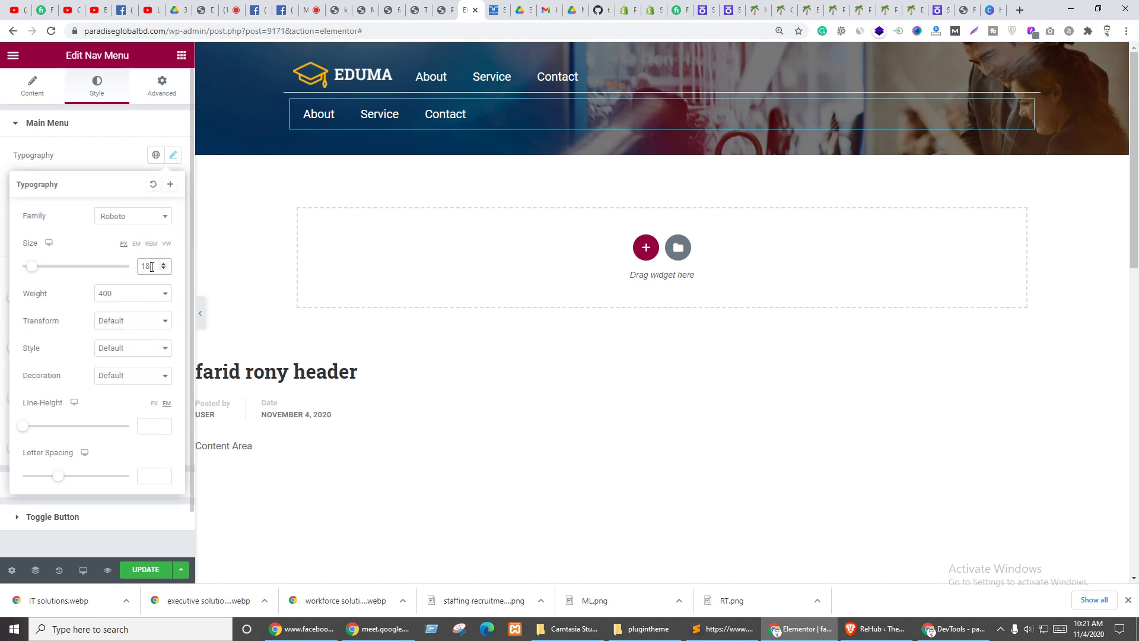
key(Down)
key(Down)
key(Down)
key(Down)
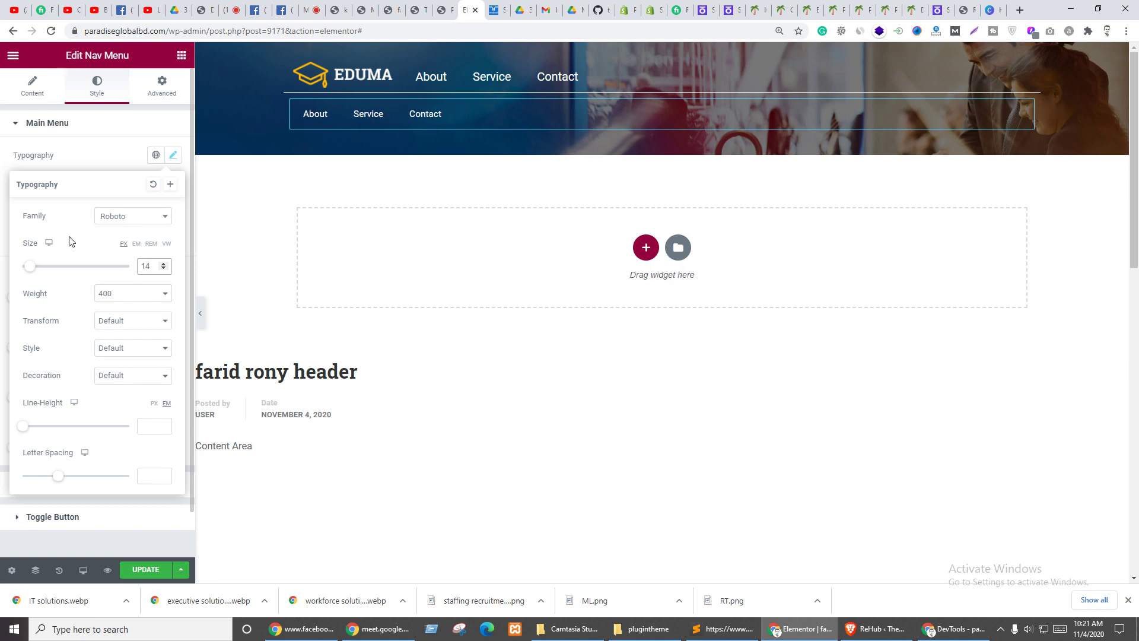
click(111, 152)
click(162, 89)
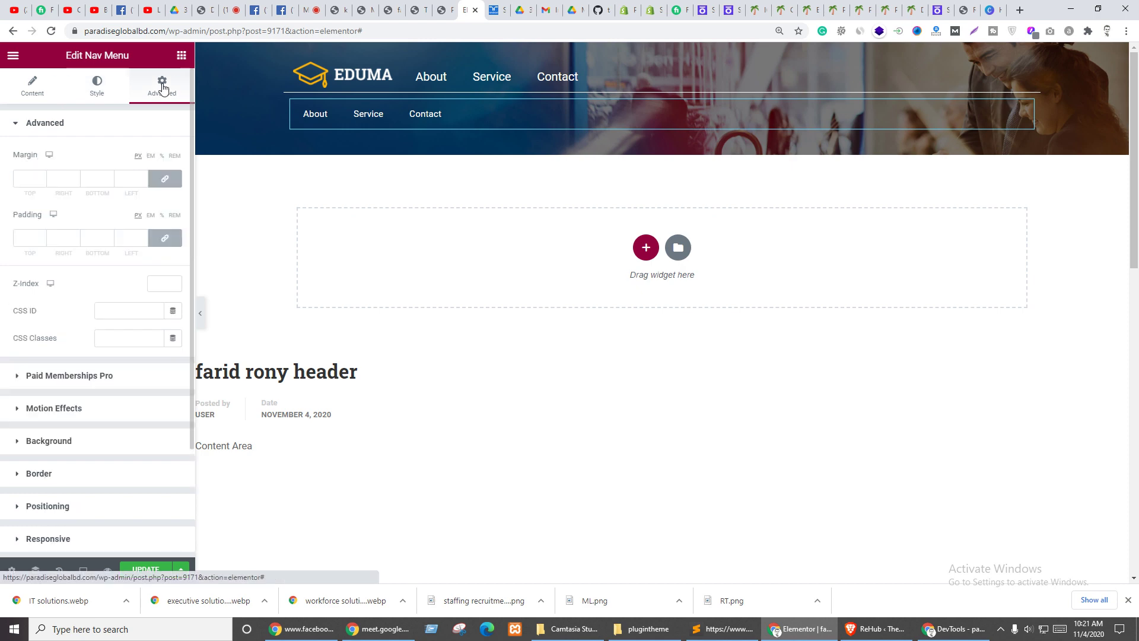
click(32, 86)
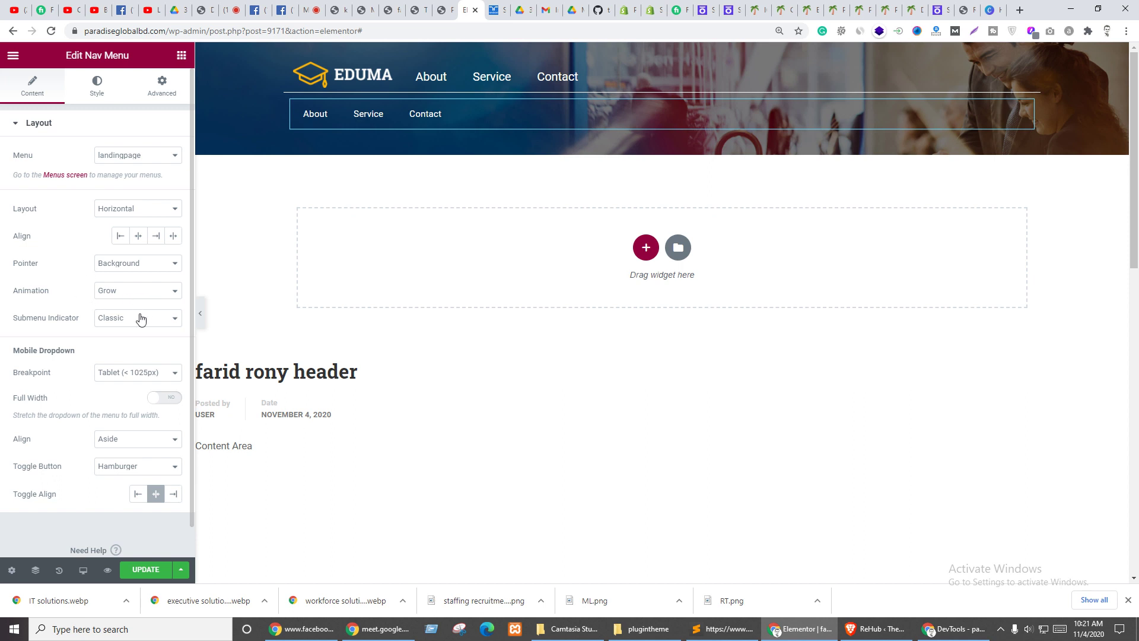
click(97, 84)
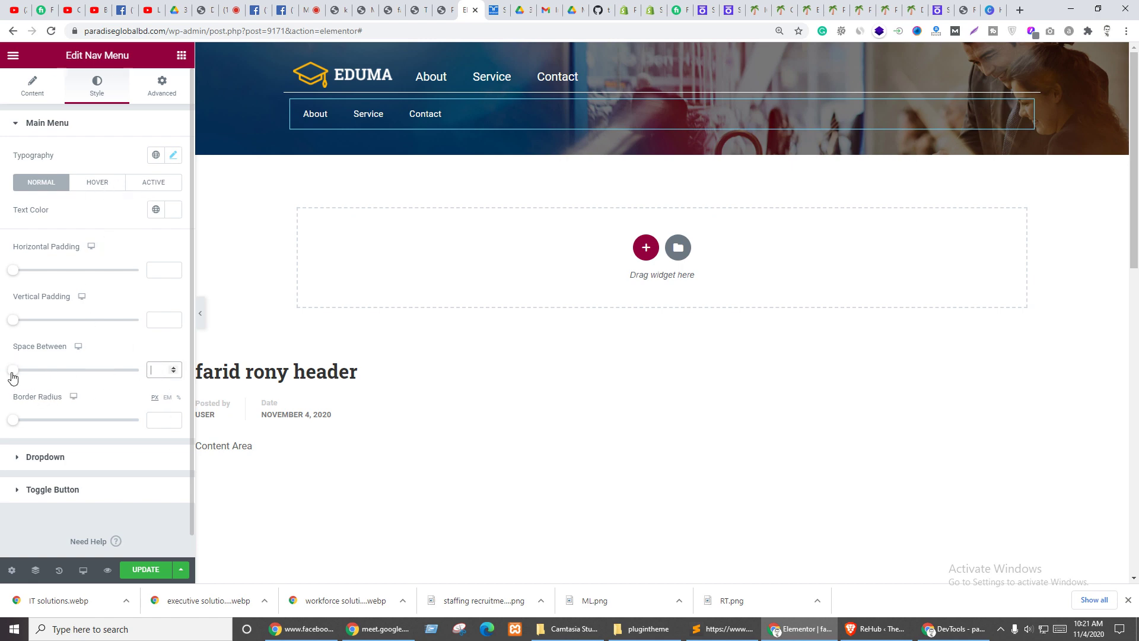
- Set the space between menu items to 0 and the menu's vertical padding to 5
drag(12, 374, 2, 372)
click(159, 370)
mouse_move(13, 321)
mouse_down()
mouse_move(51, 324)
mouse_move(2, 321)
mouse_up()
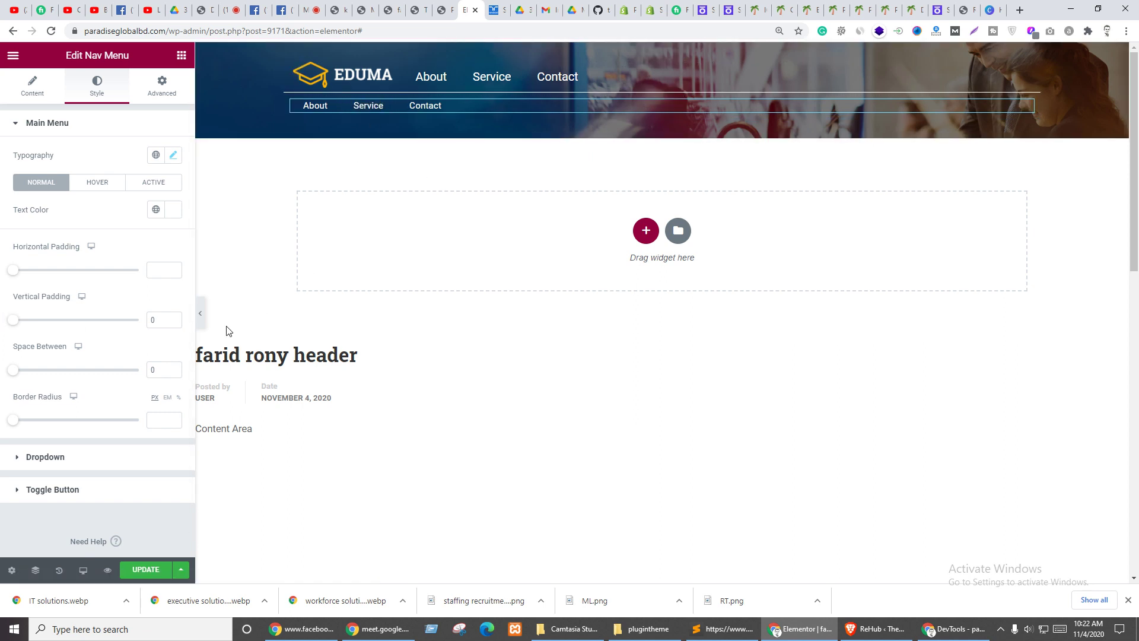
text(5)
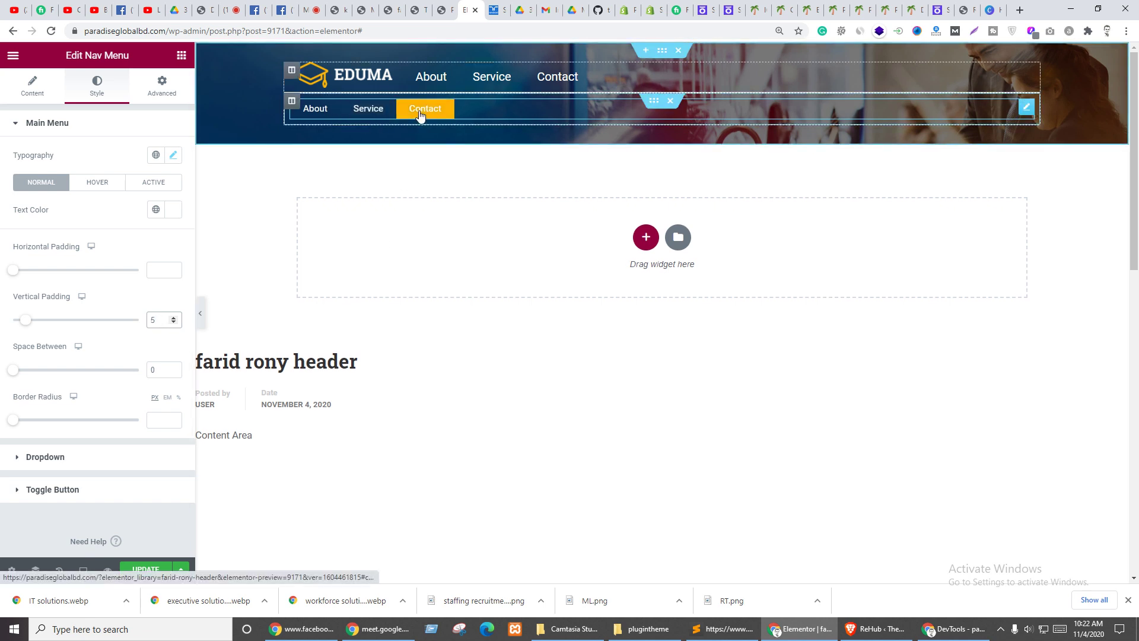
click(97, 182)
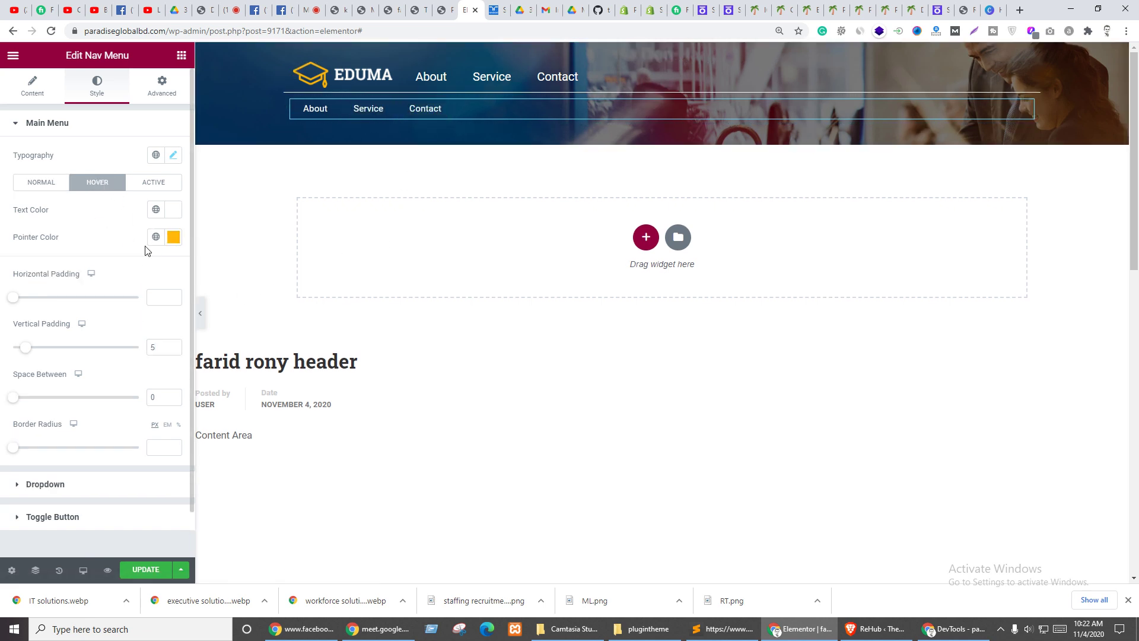
- Keep the menu layout horizontal, set the hover pointer to Double Line, and save the header
click(35, 93)
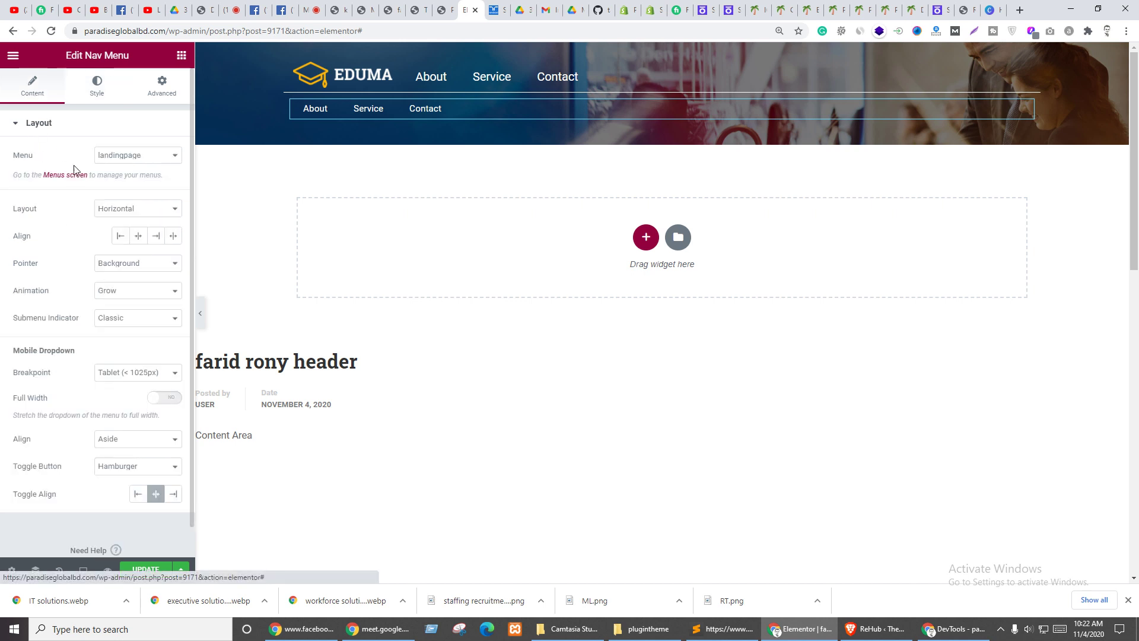
click(133, 211)
click(132, 214)
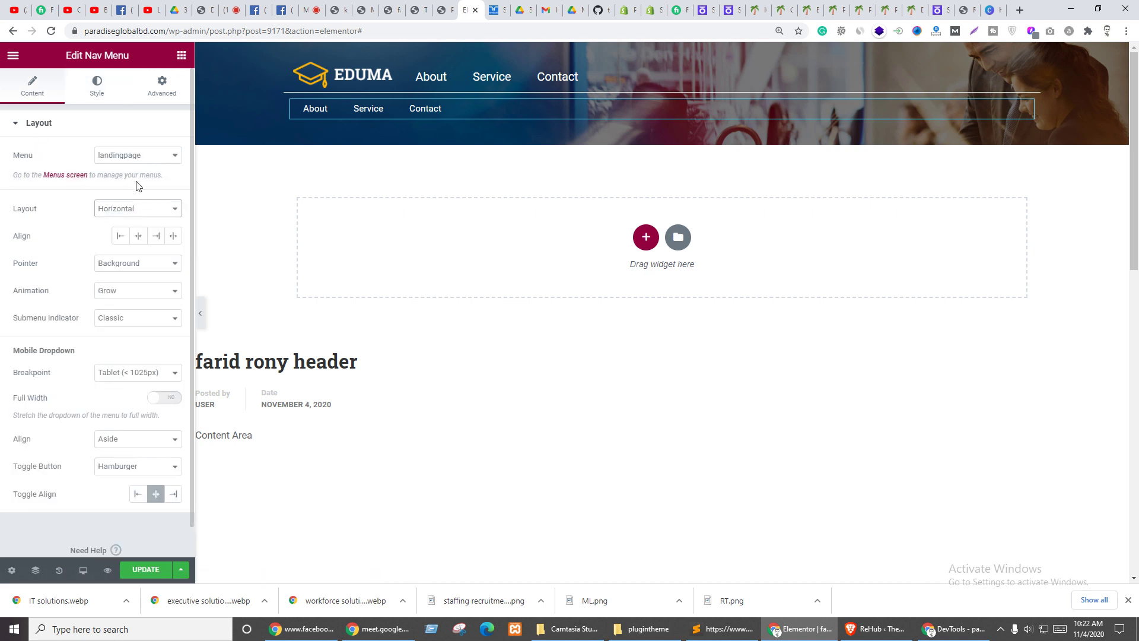
click(126, 270)
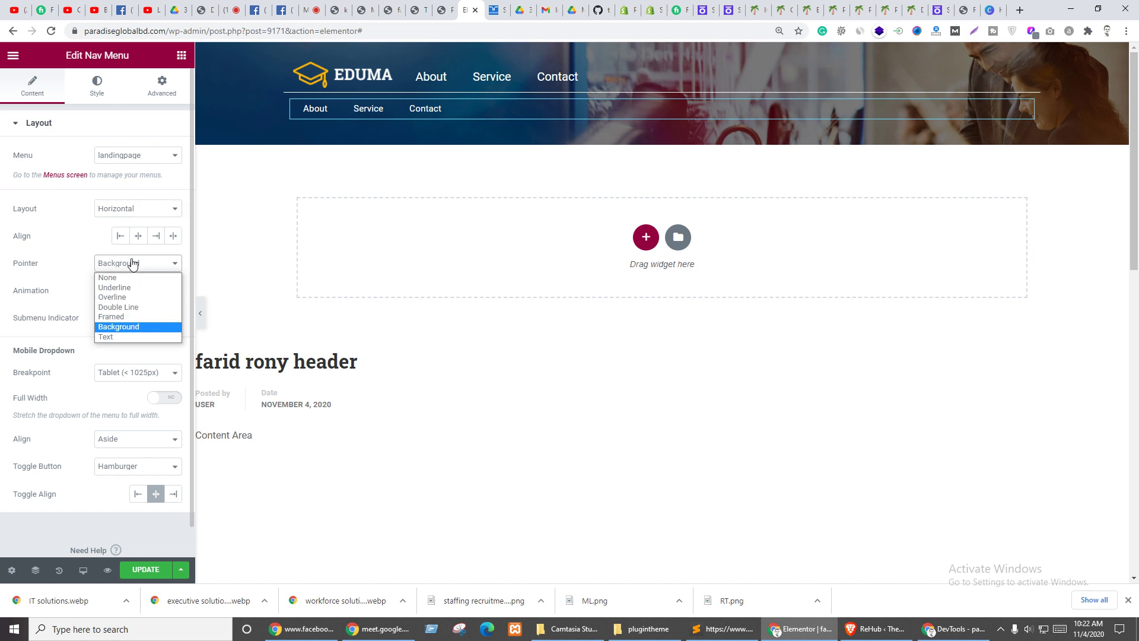
click(113, 317)
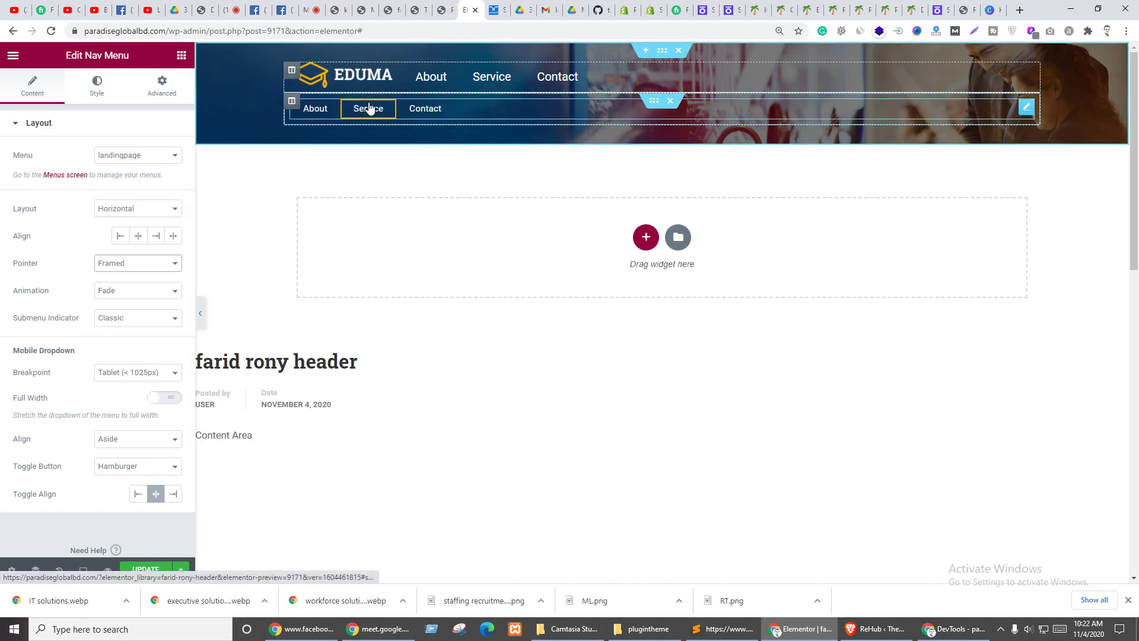
click(120, 265)
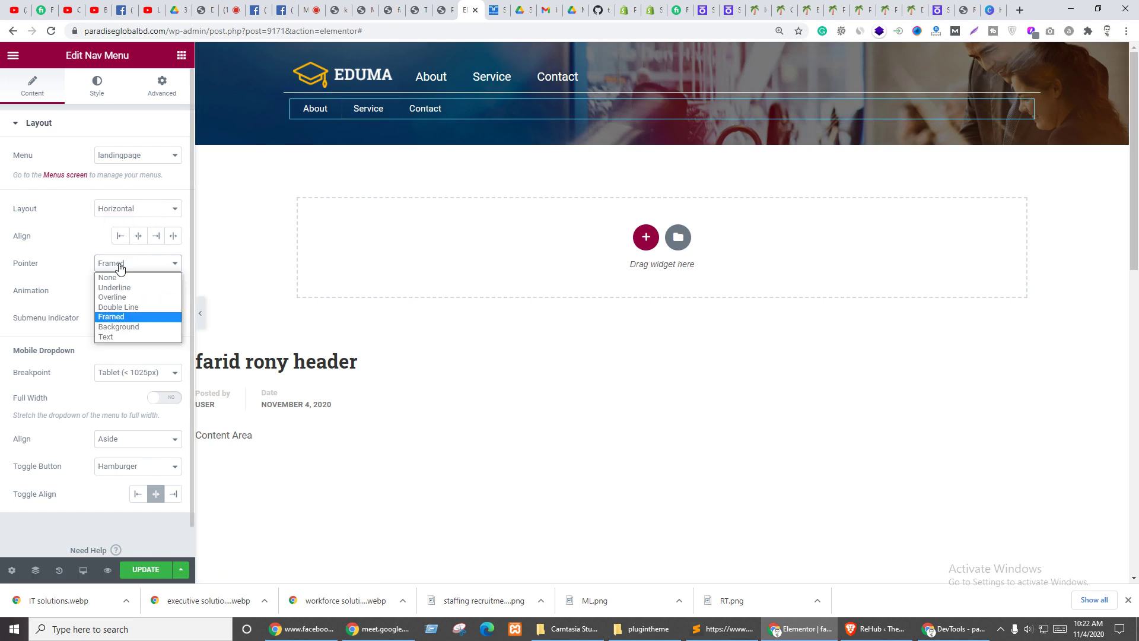
click(120, 307)
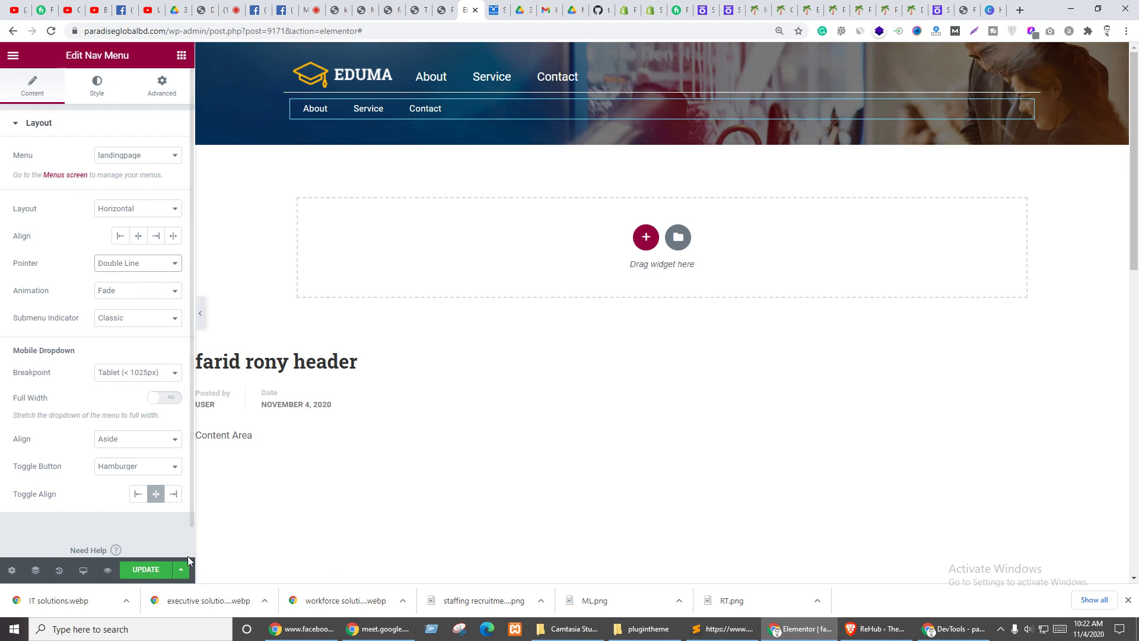
click(145, 570)
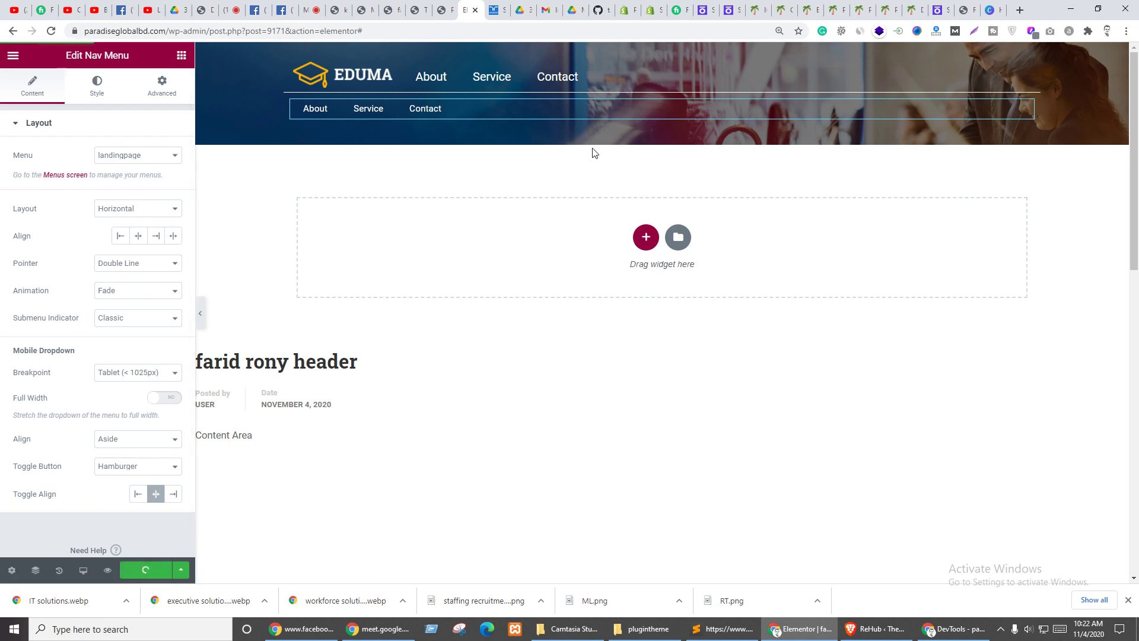
- Copy the hero headline from the Randstad reference page
key(ctrl+Tab)
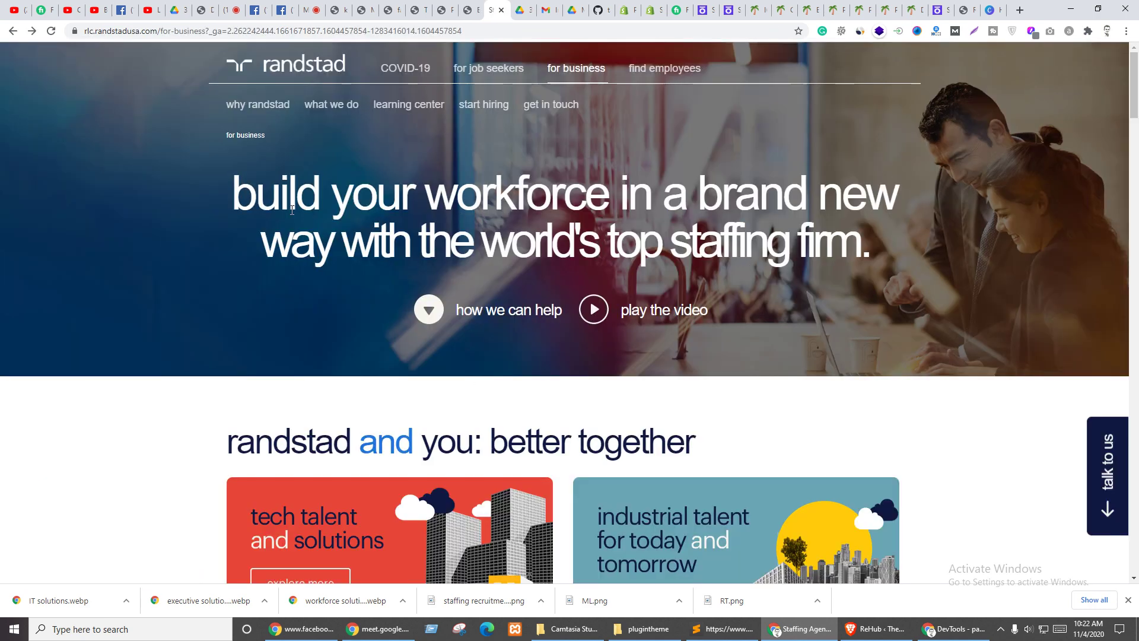
drag(209, 188, 963, 244)
key(ctrl+c)
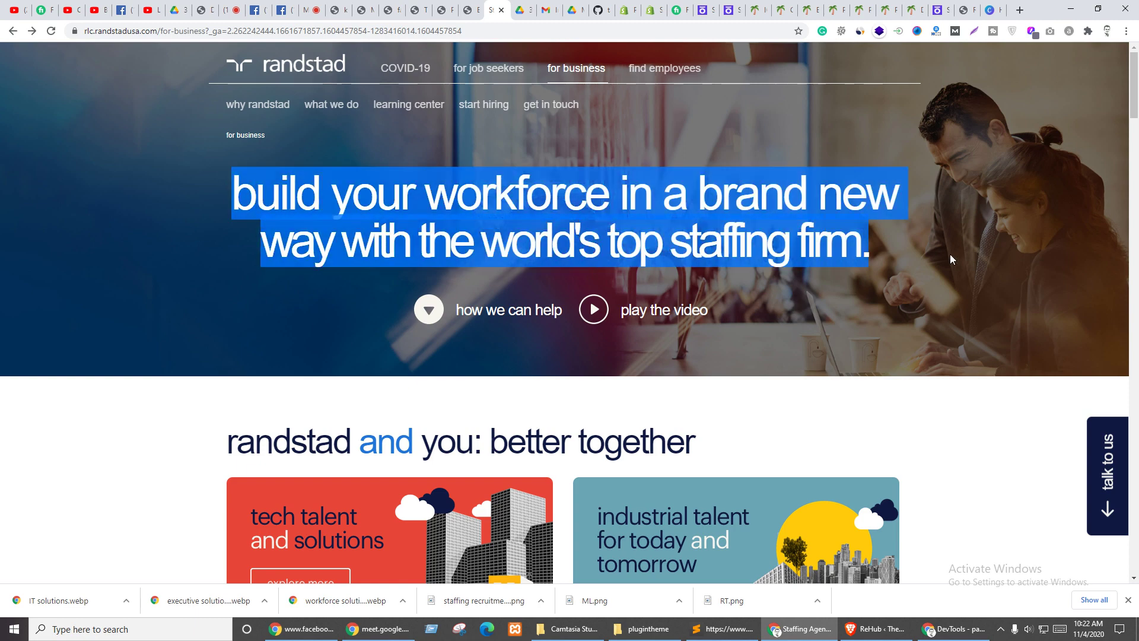
key(ctrl+shift+Tab)
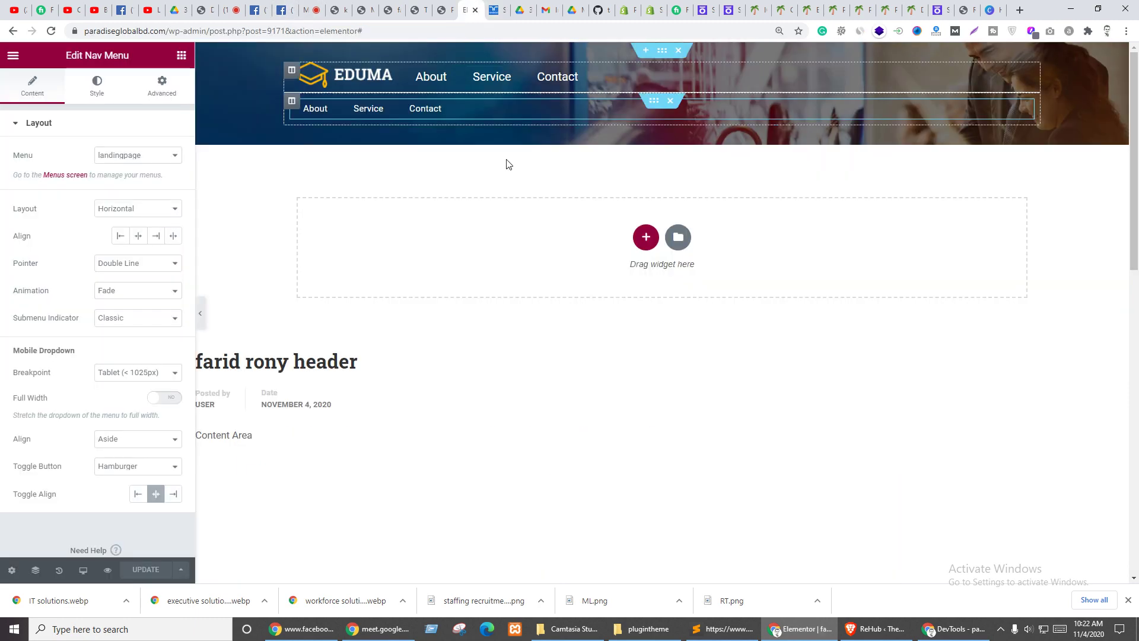
- Duplicate the nav menu's inner section and delete the Nav Menu from the copy
right_click(655, 103)
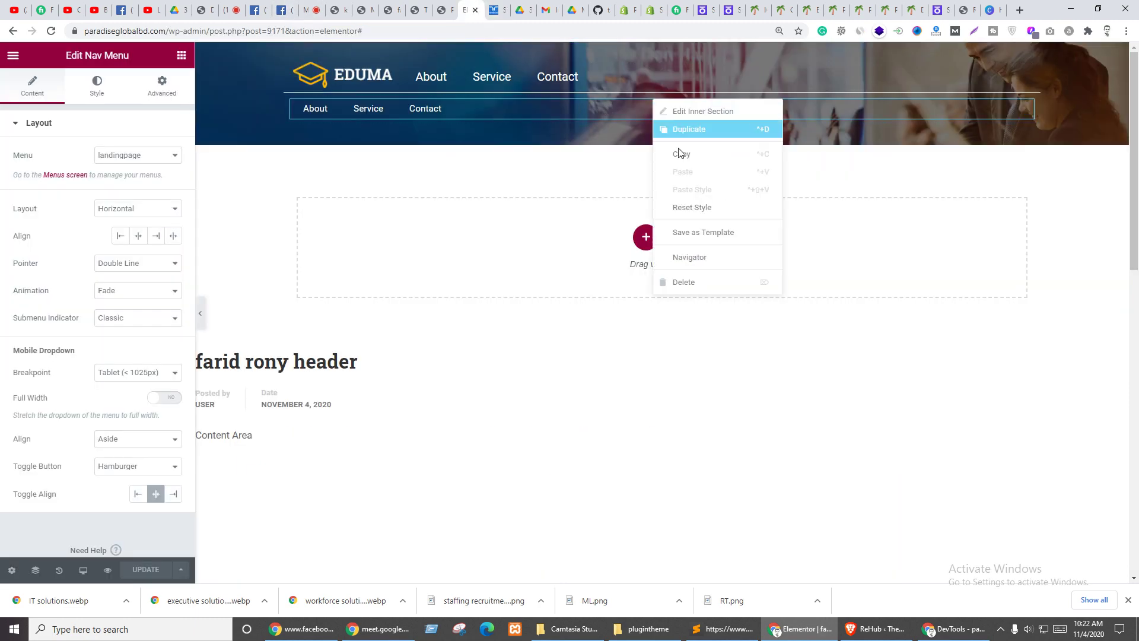
click(695, 127)
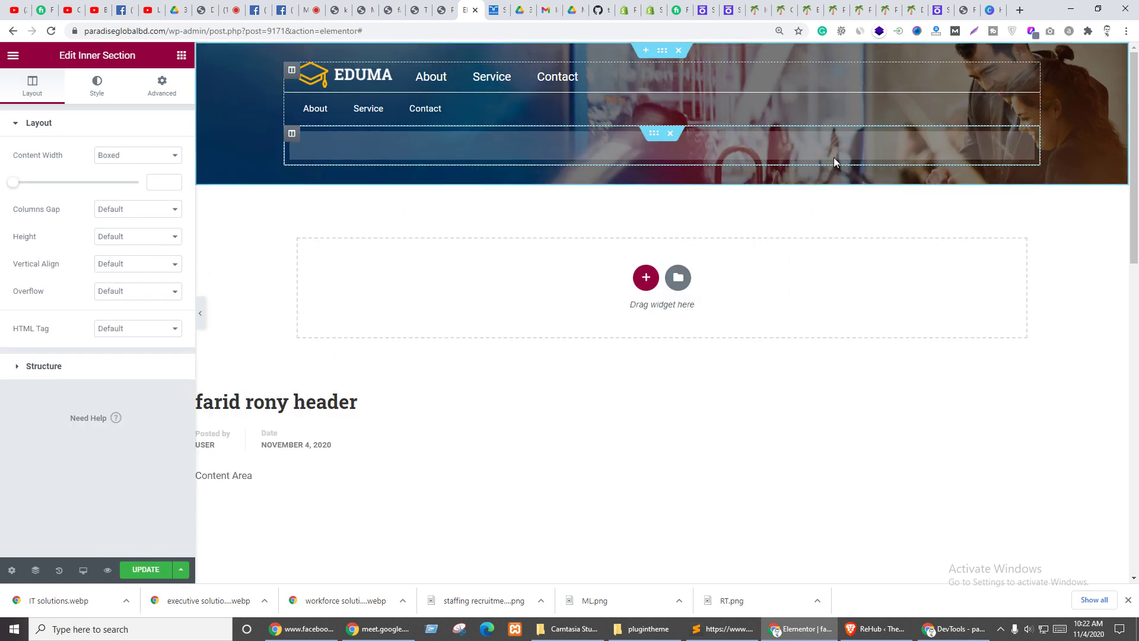
right_click(1032, 150)
click(1039, 324)
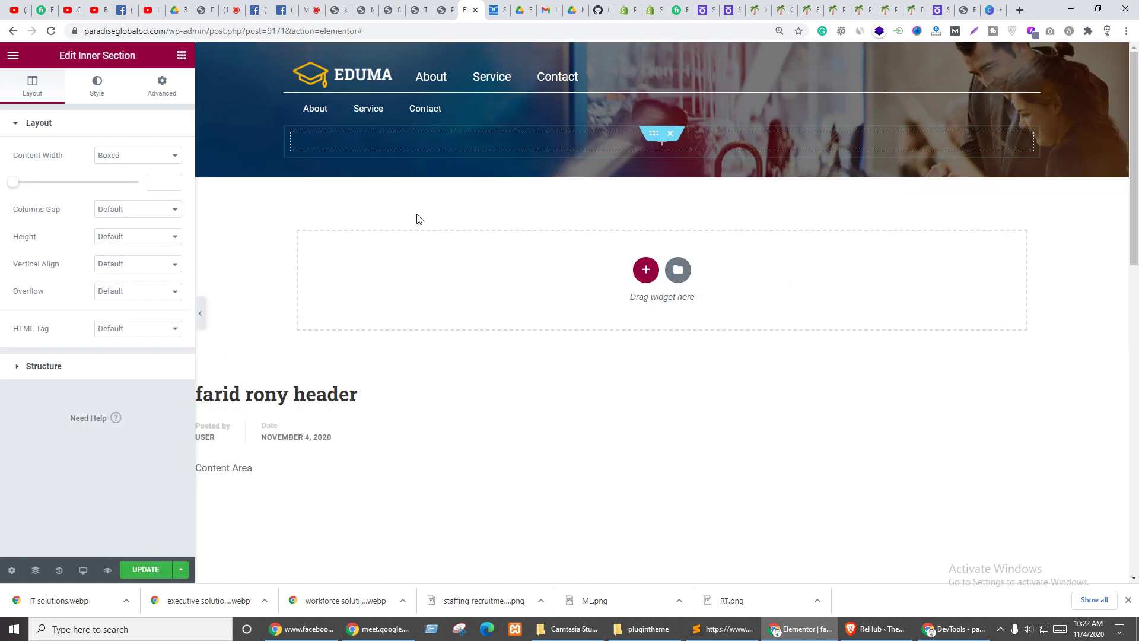
click(182, 55)
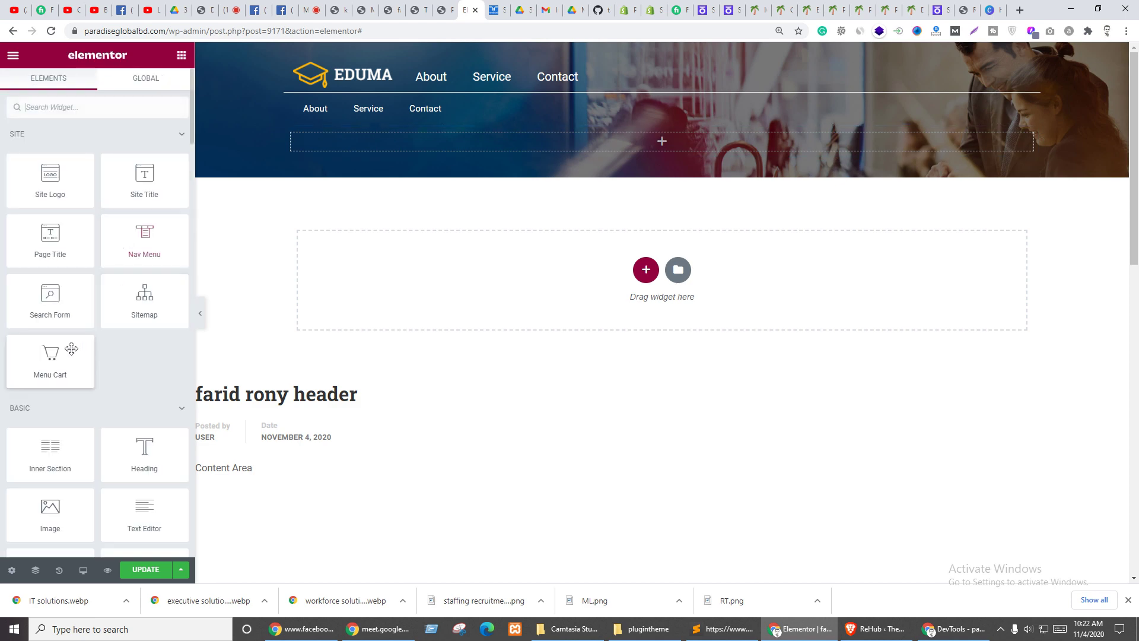
- Add a Heading with the pasted Randstad headline as title, centred and tagged H1
scroll(107, 416, down, 3)
drag(153, 272, 565, 146)
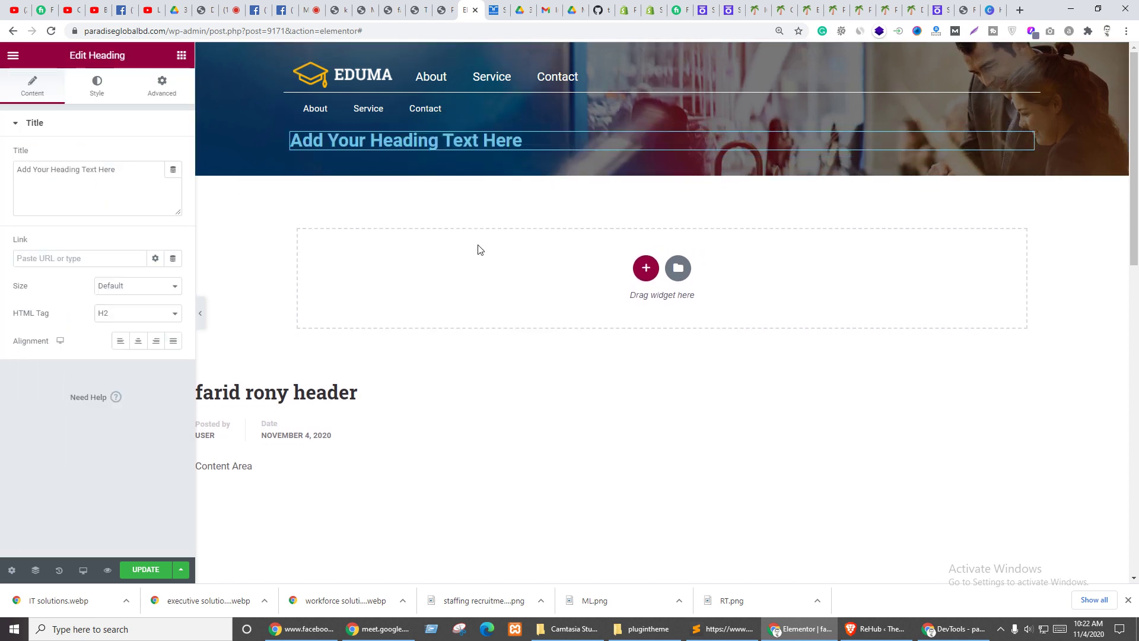
click(104, 178)
key(ctrl+a)
key(ctrl+v)
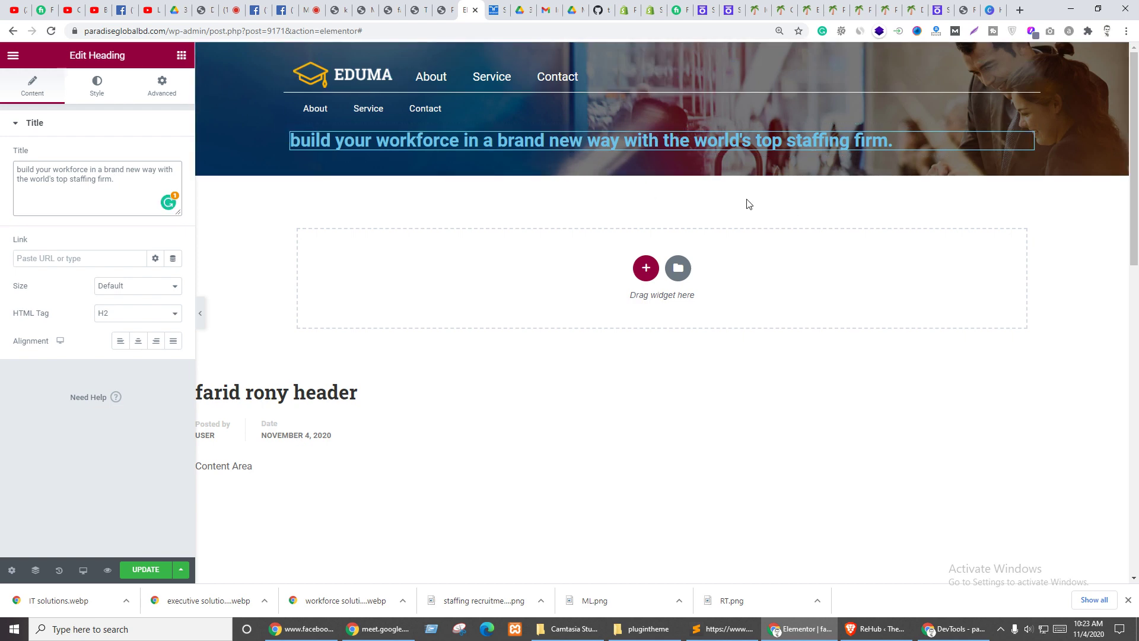
click(137, 341)
click(108, 315)
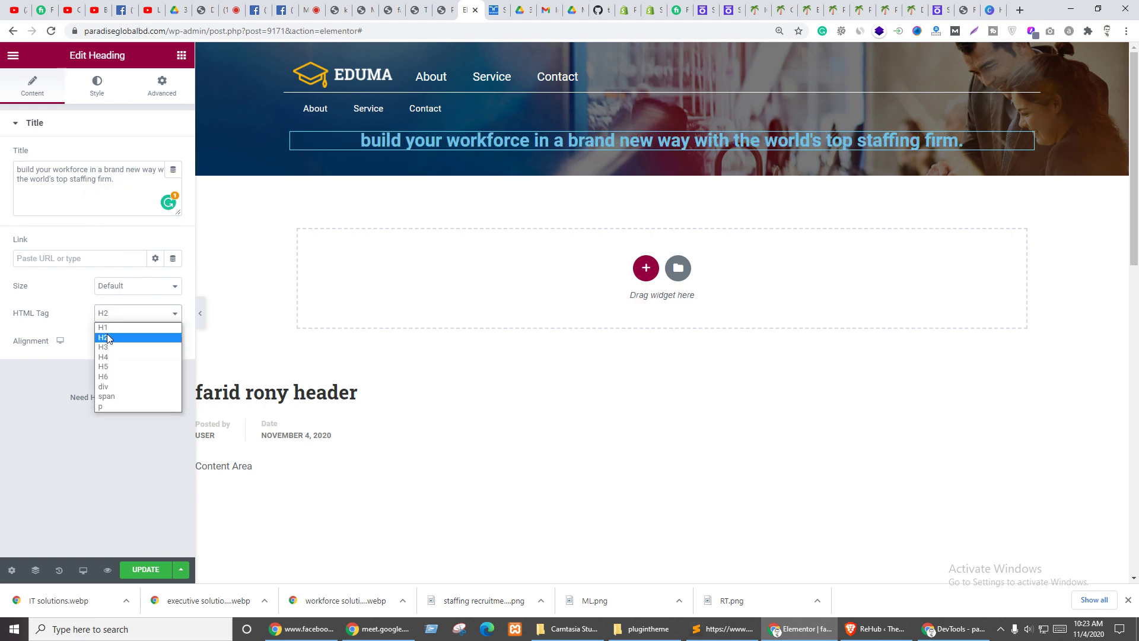
click(109, 332)
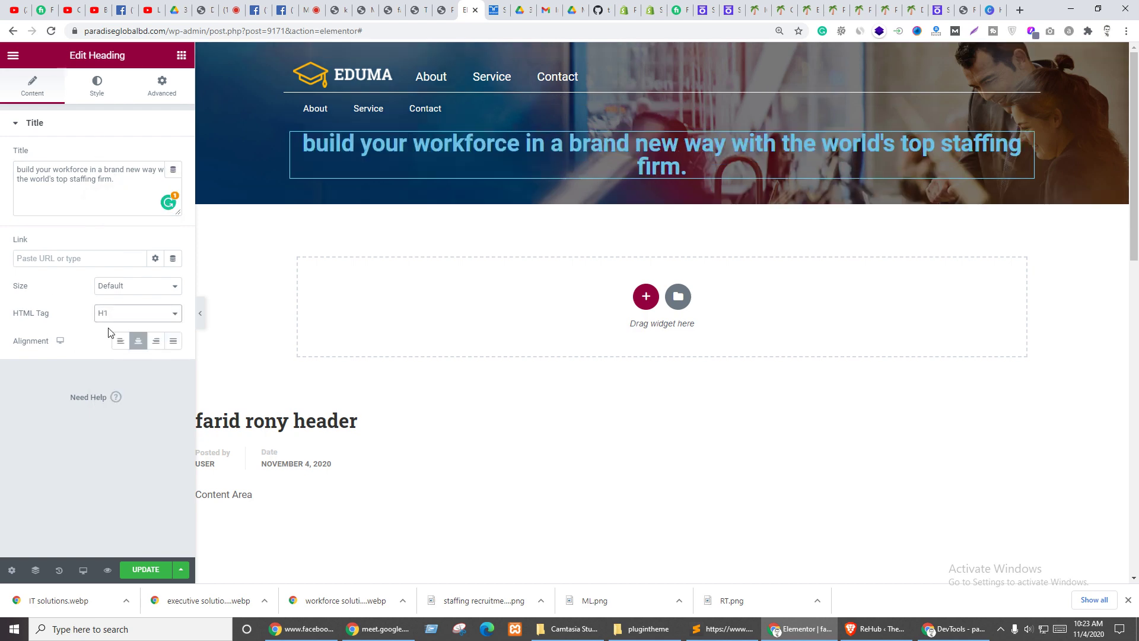
- Set the heading text colour to white #FFFFFF
click(97, 86)
click(172, 156)
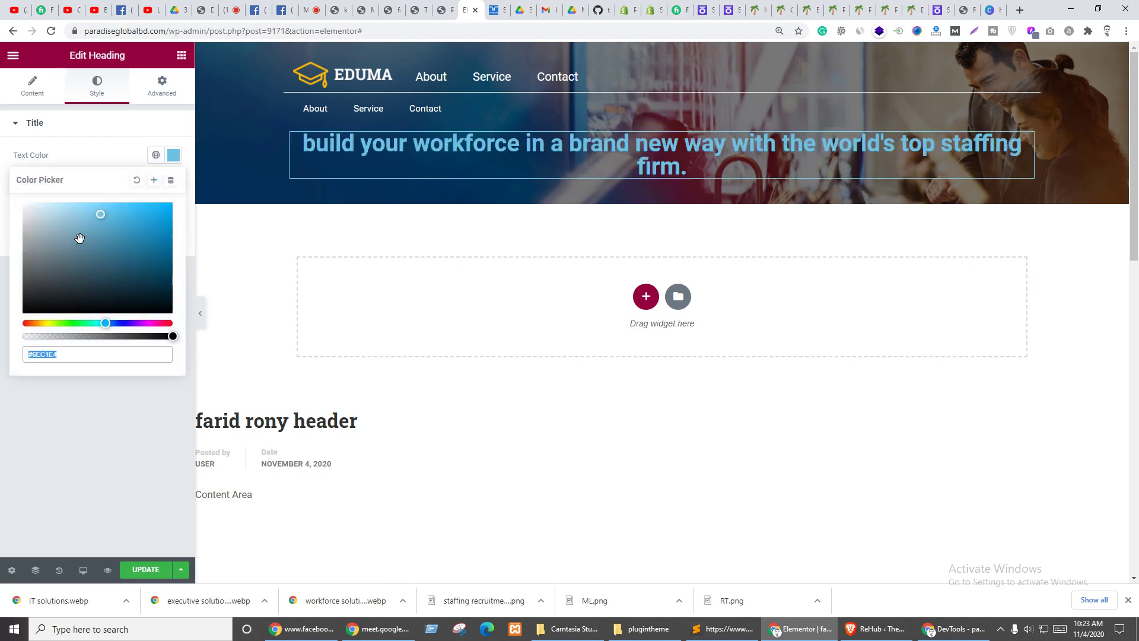
text(#FFFFFF)
click(59, 129)
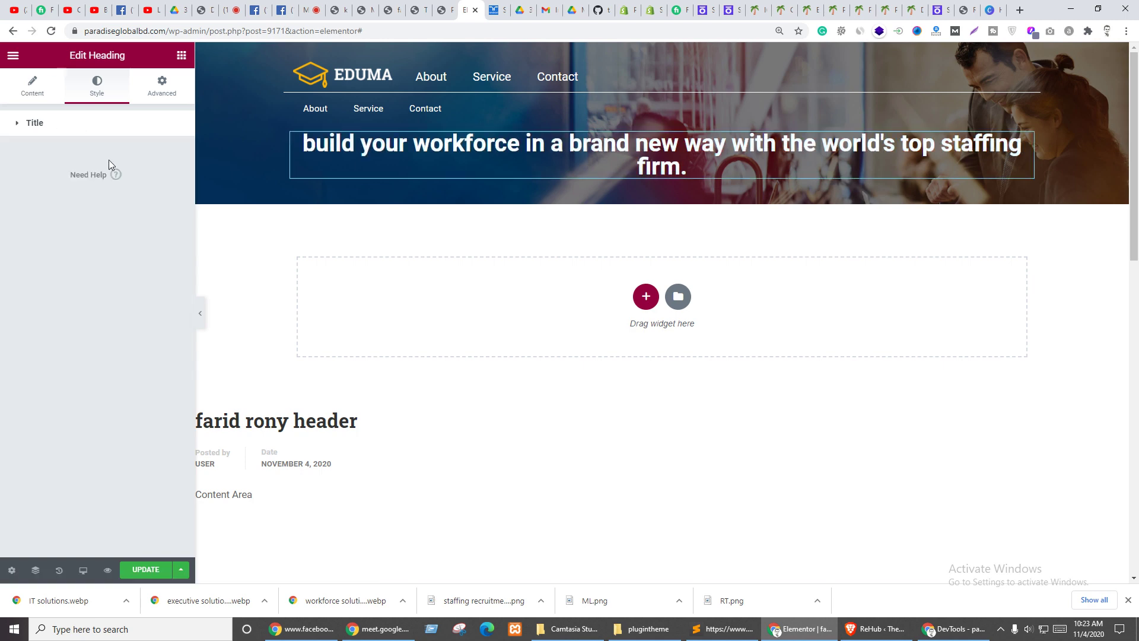
- Adjust the heading typography to font size 30 and font weight 400
click(143, 126)
click(172, 184)
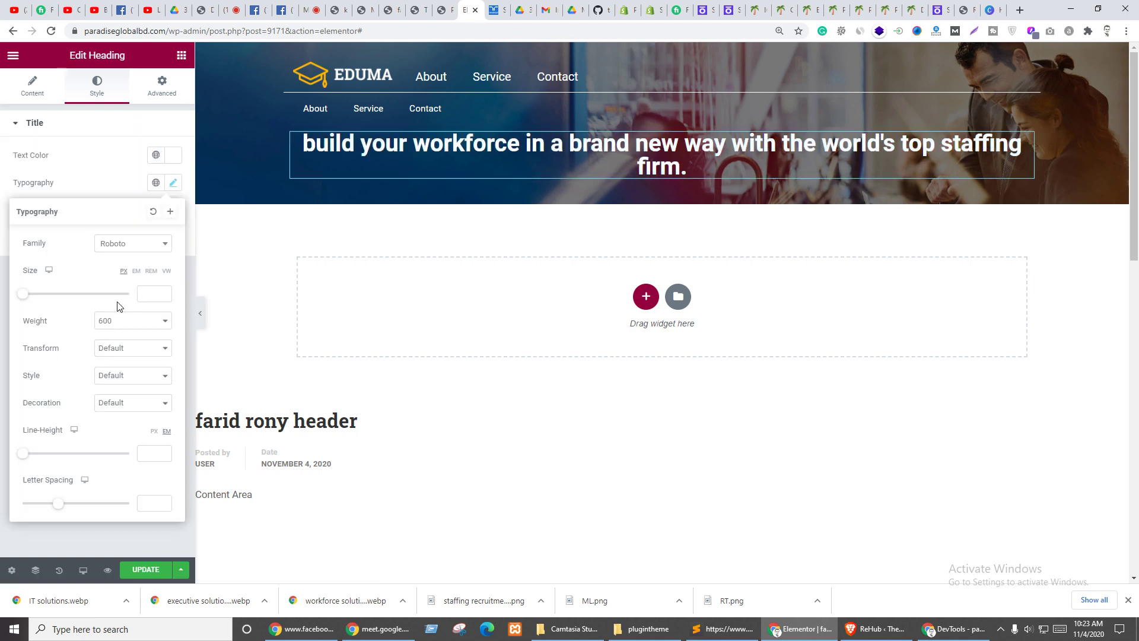
click(113, 321)
click(112, 374)
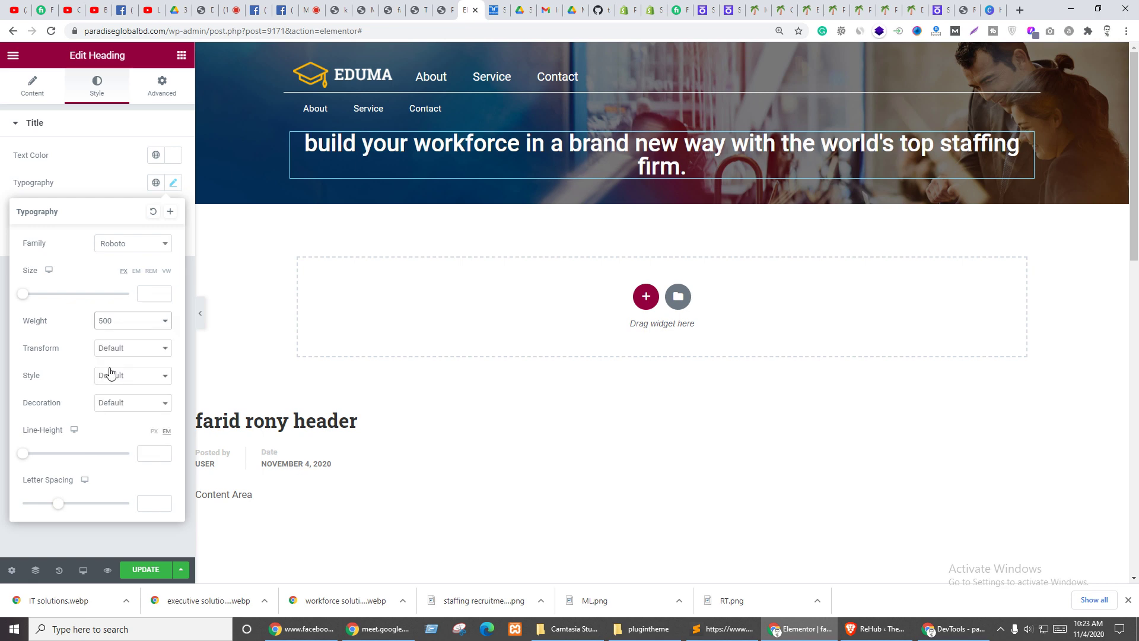
click(128, 326)
click(112, 374)
click(153, 294)
text(25)
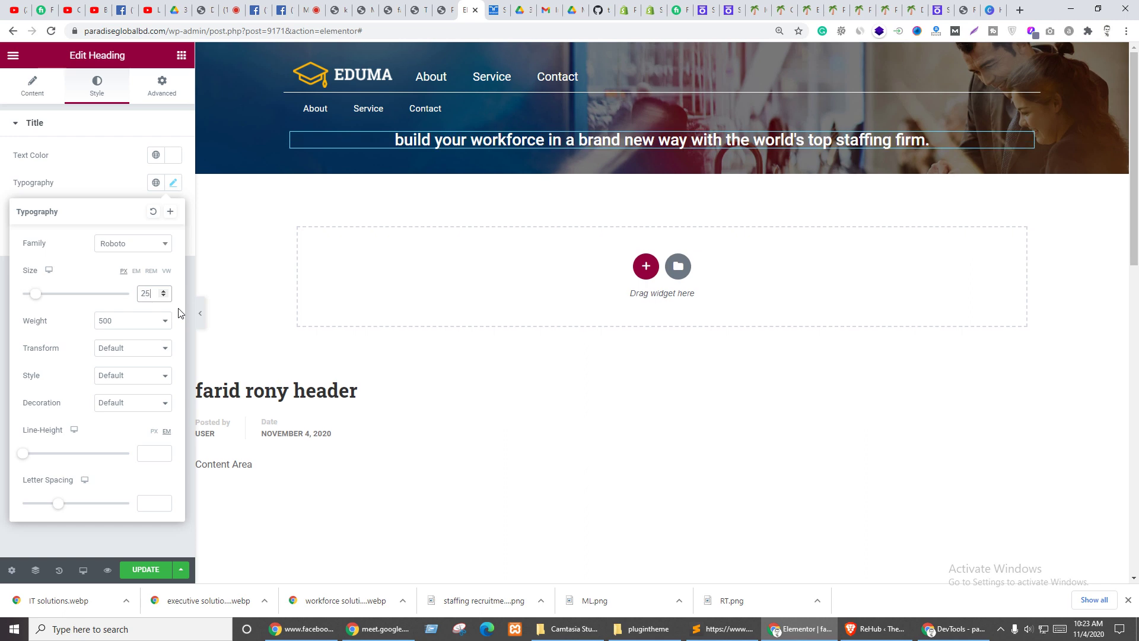
key(Up)
key(Up)
key(Up)
key(Up)
key(Up)
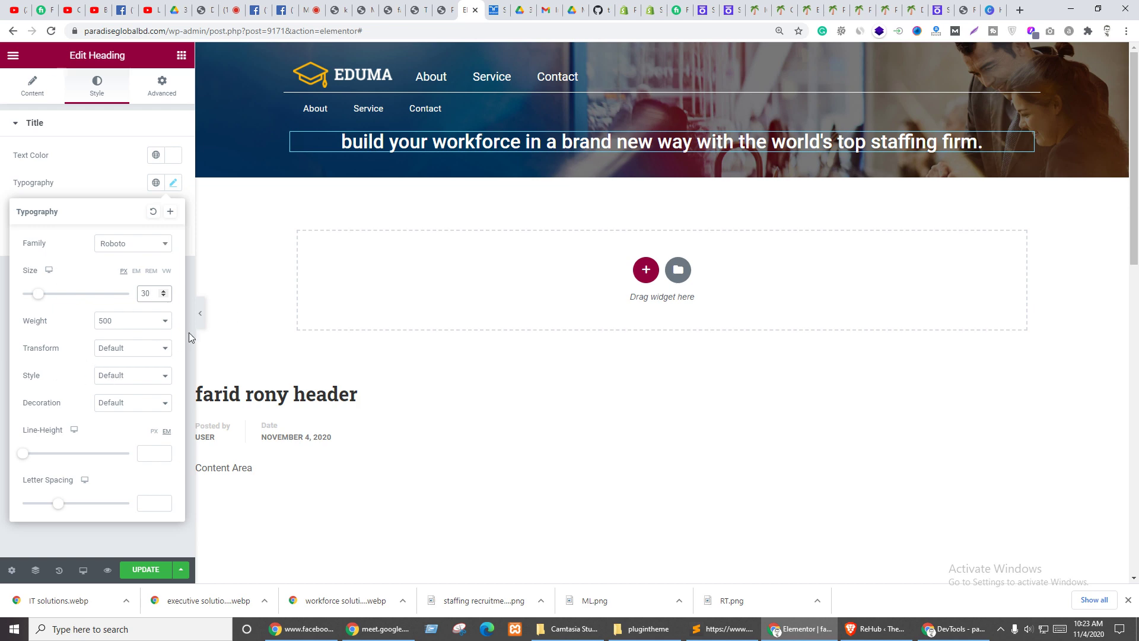
click(127, 326)
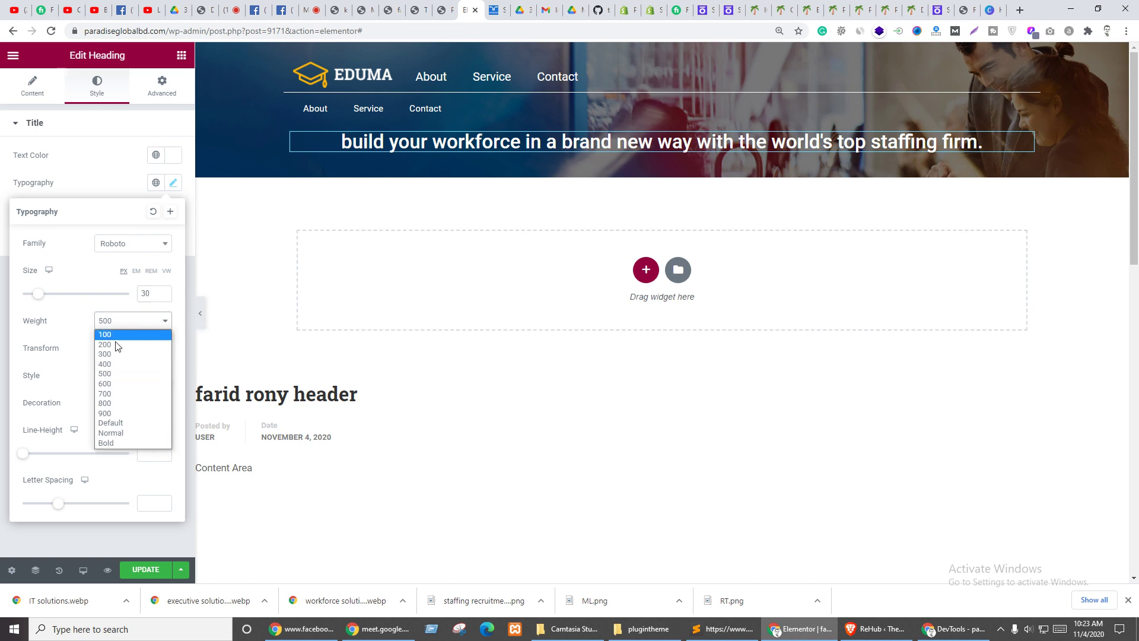
click(111, 364)
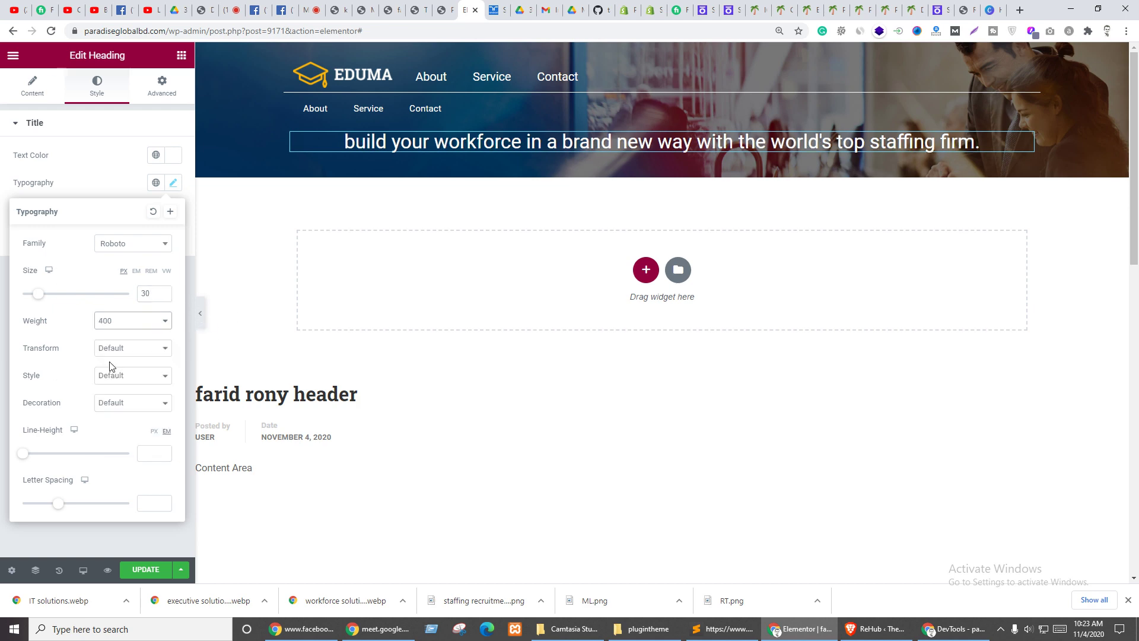
click(99, 211)
- Compare against the Randstad headline and raise the heading font size to 60 px
key(ctrl+Tab)
click(339, 379)
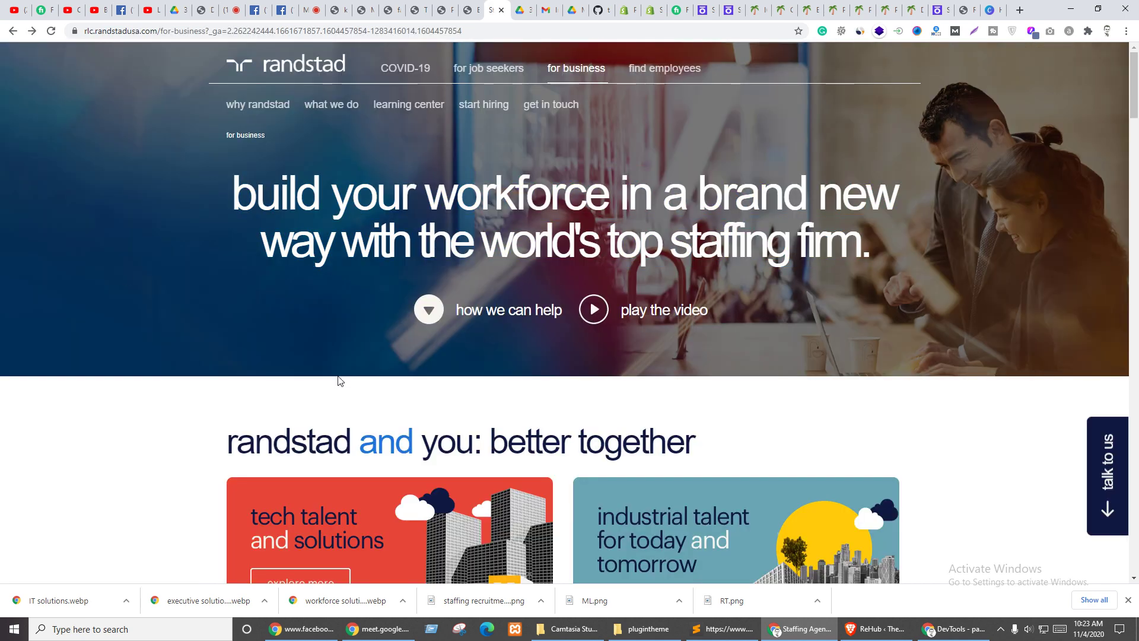
key(ctrl+shift+Tab)
click(173, 184)
click(147, 292)
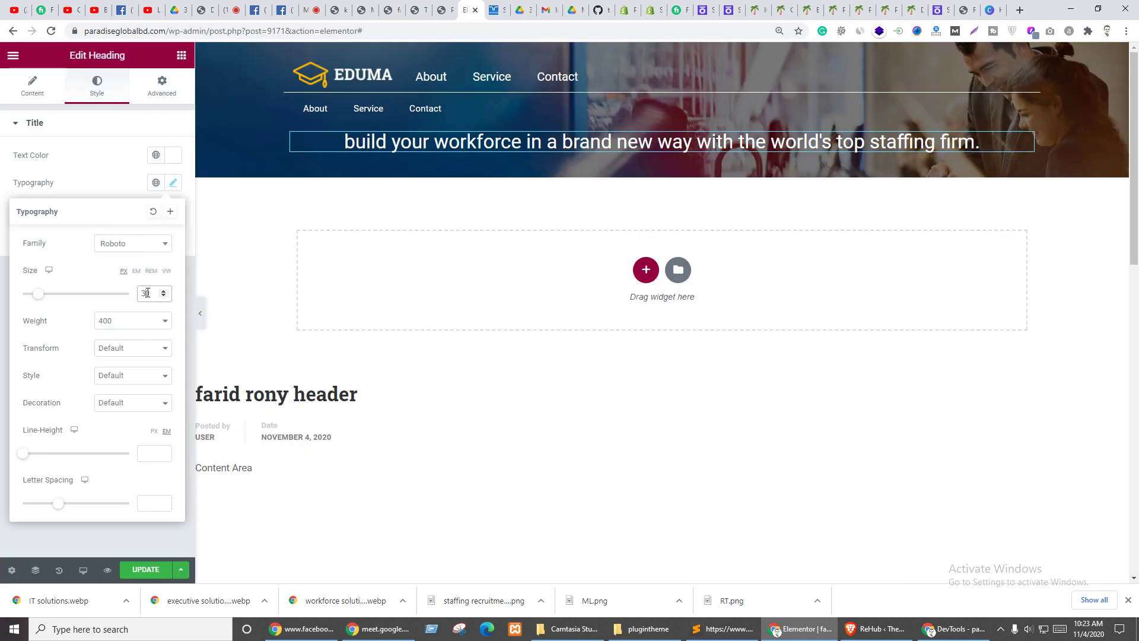
text(5)
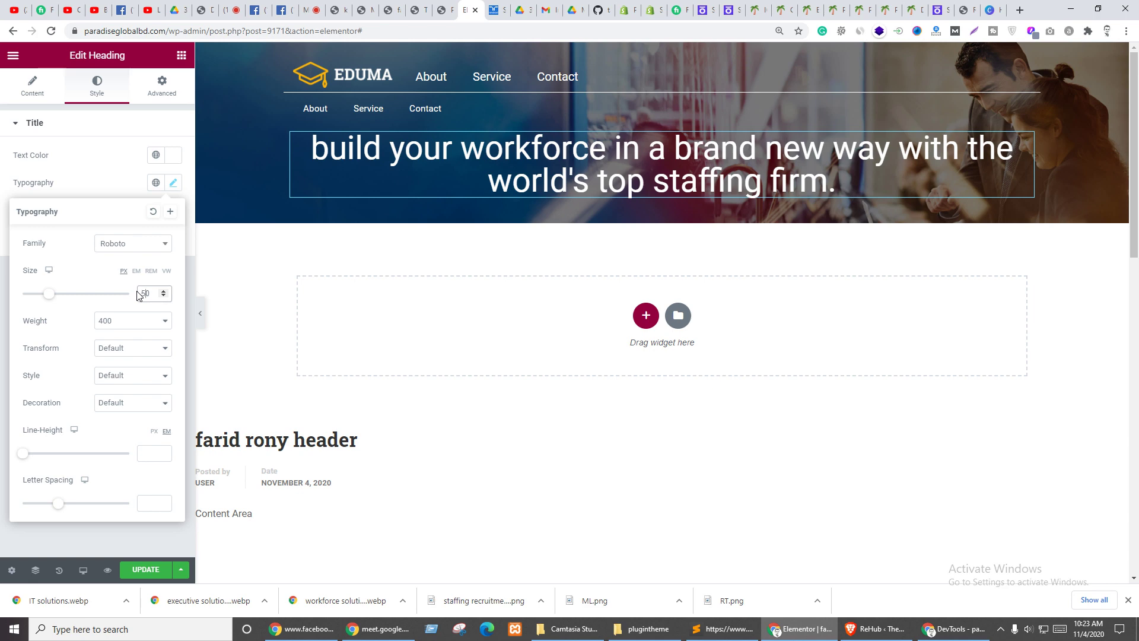
click(128, 176)
key(ctrl+Tab)
key(ctrl+shift+Tab)
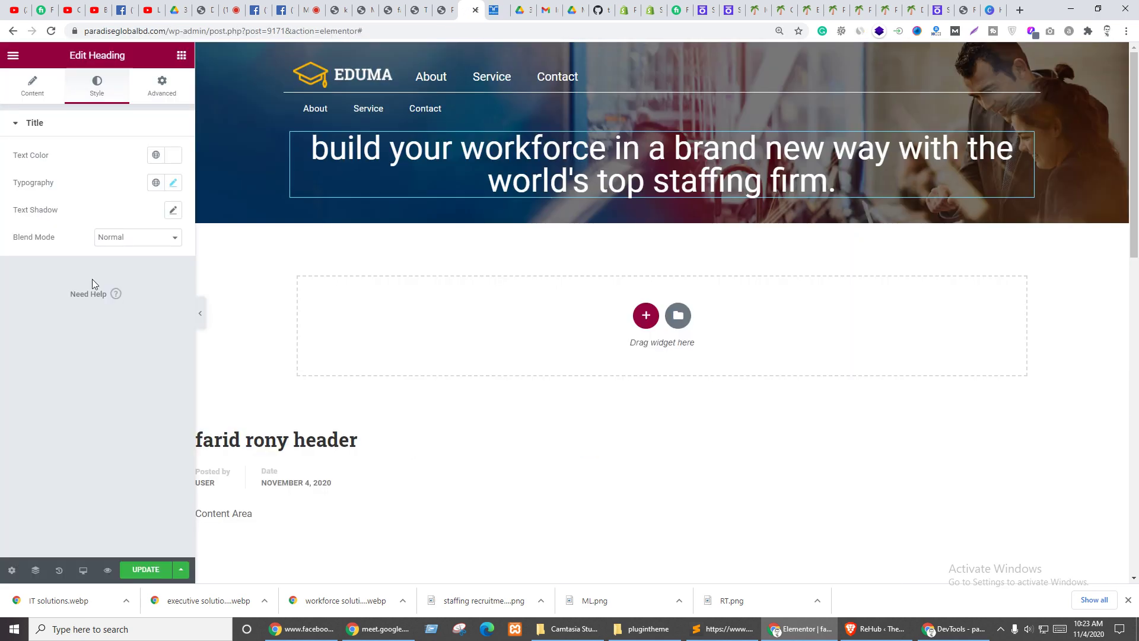
click(173, 183)
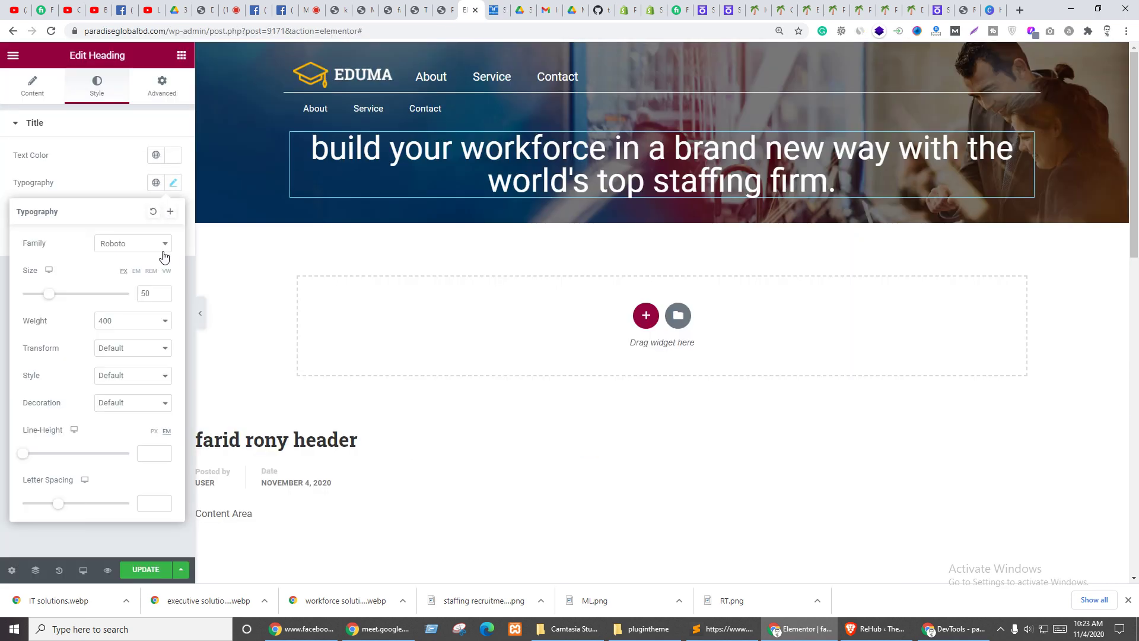
click(143, 295)
text(6)
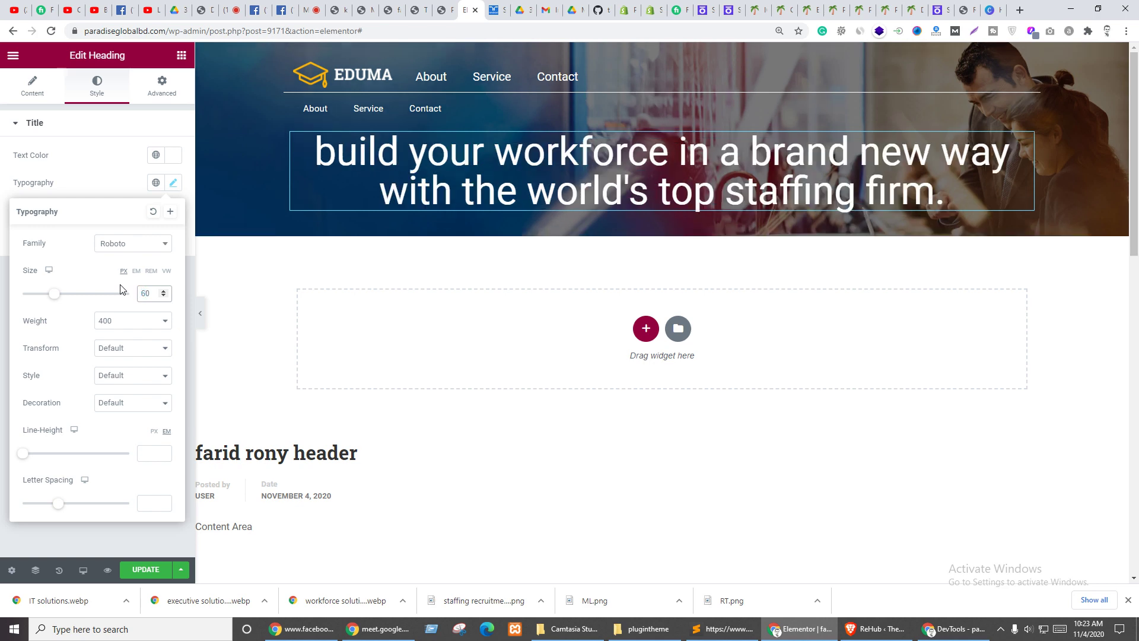
click(95, 177)
- Set the heading line height to 1.2
click(173, 183)
drag(23, 454, 36, 458)
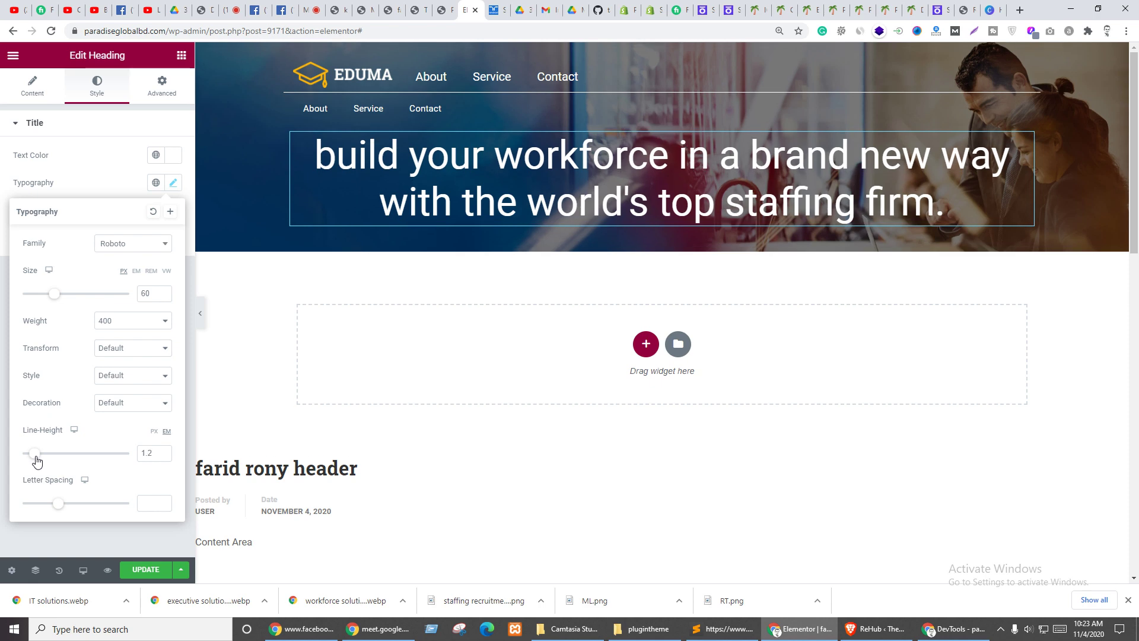
click(82, 197)
click(184, 87)
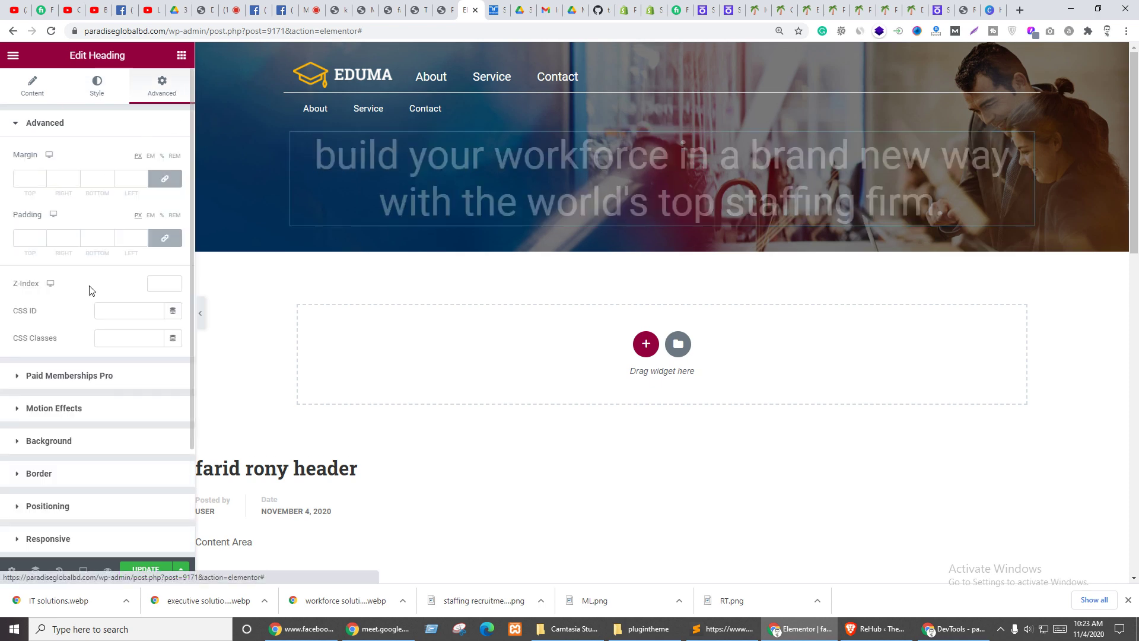
- Set the heading's top and bottom padding to 30 px
click(23, 235)
text(30)
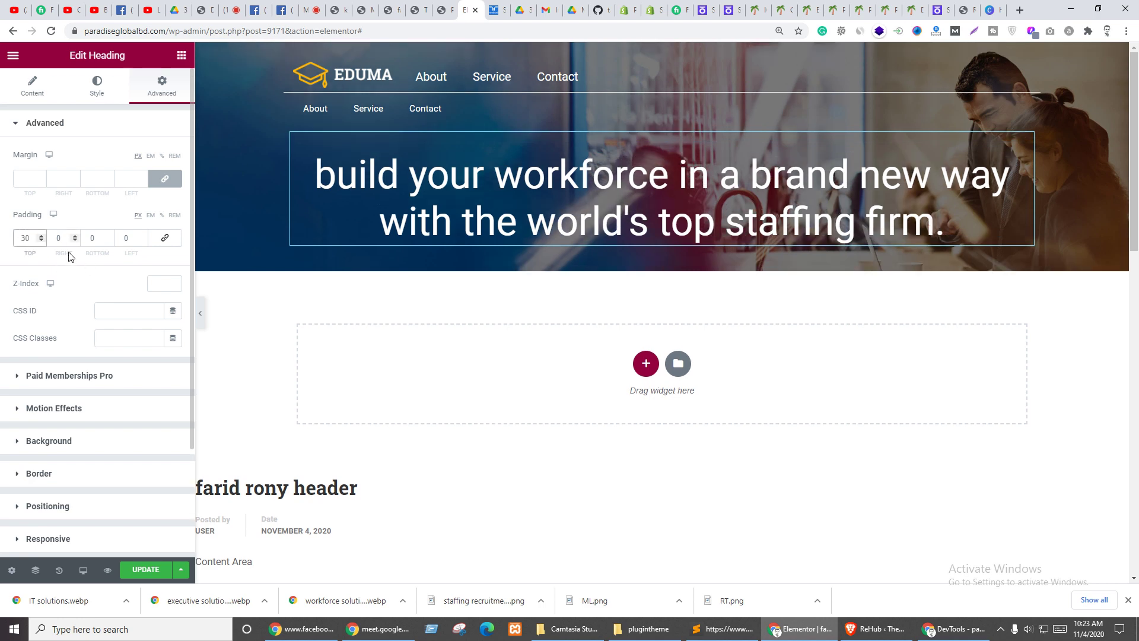
click(95, 238)
text(30)
key(ctrl+Tab)
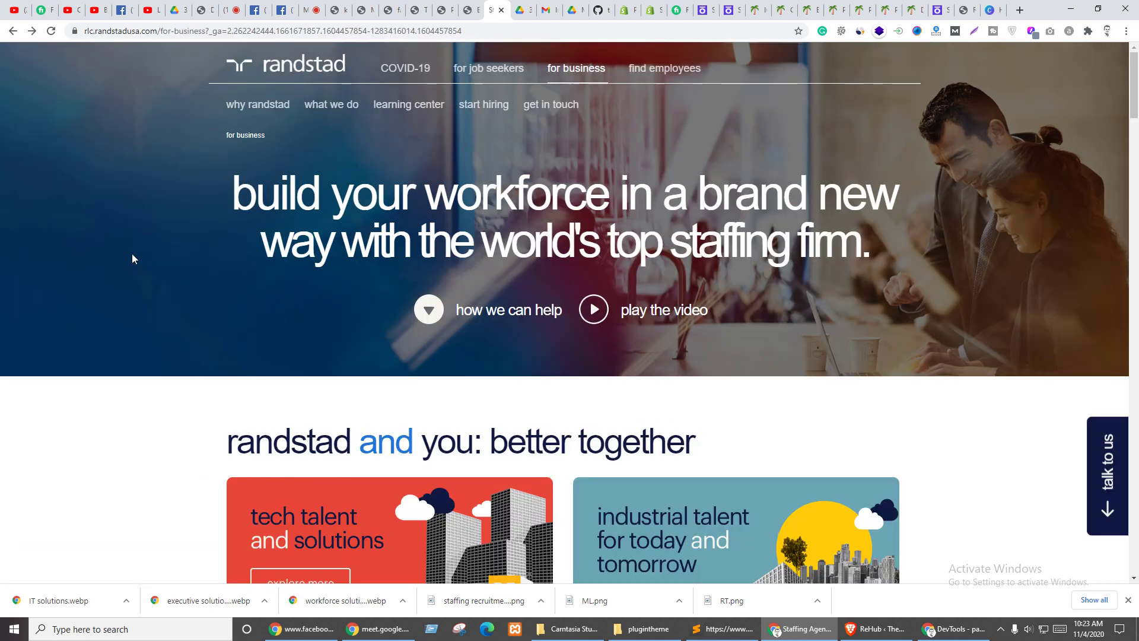
key(ctrl+shift+Tab)
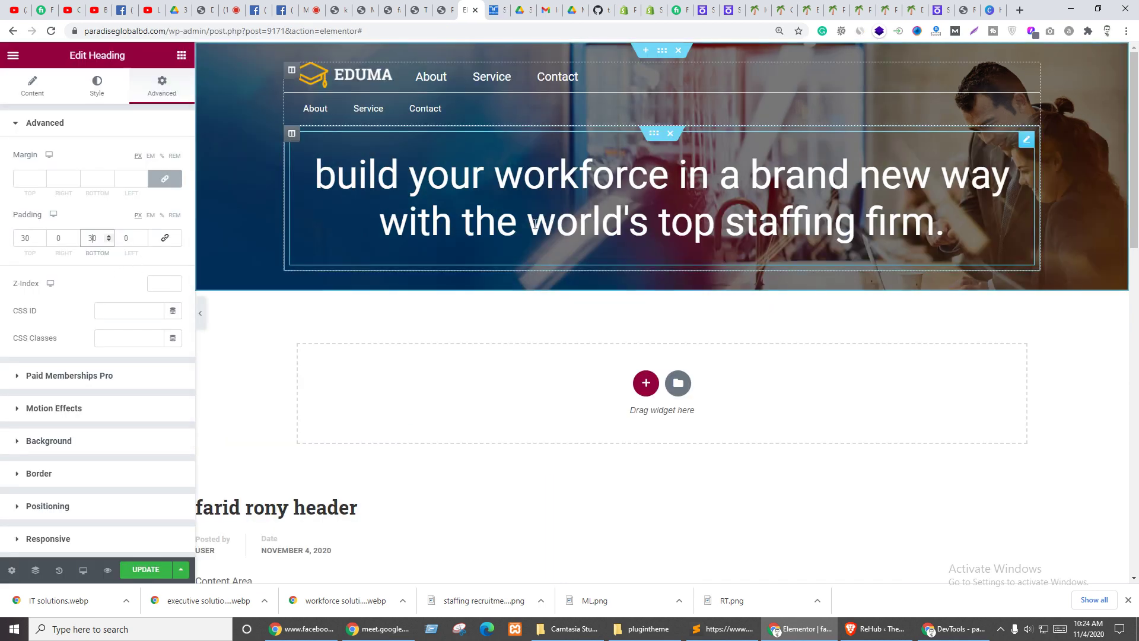
- Set the heading's left and right padding to 50 px and compare with Randstad
click(58, 240)
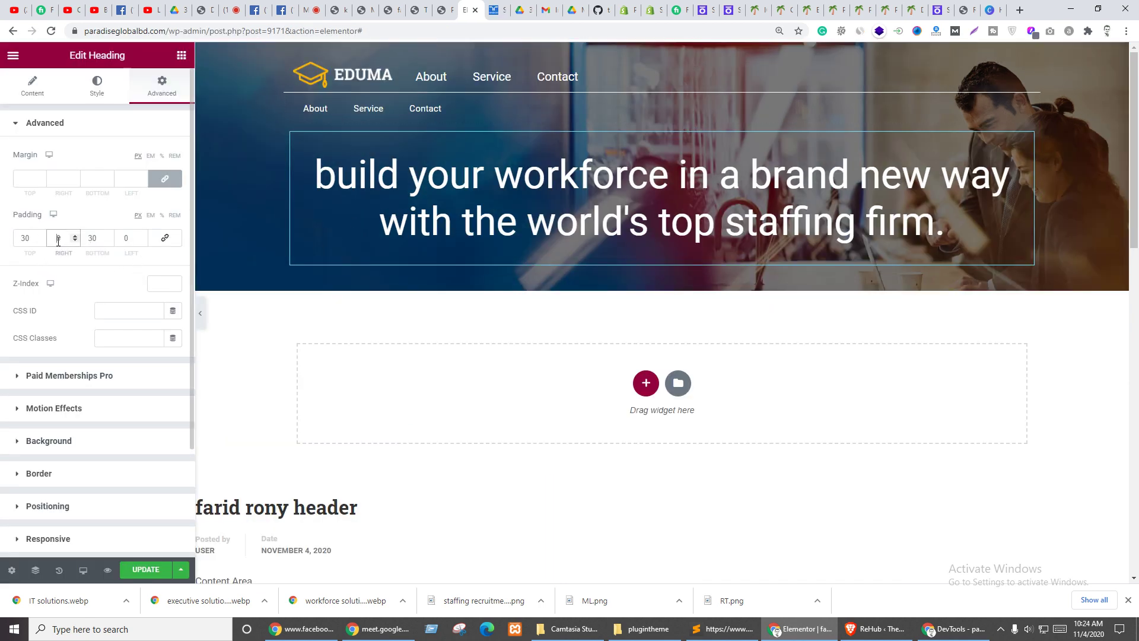
text(2)
click(121, 238)
text(2)
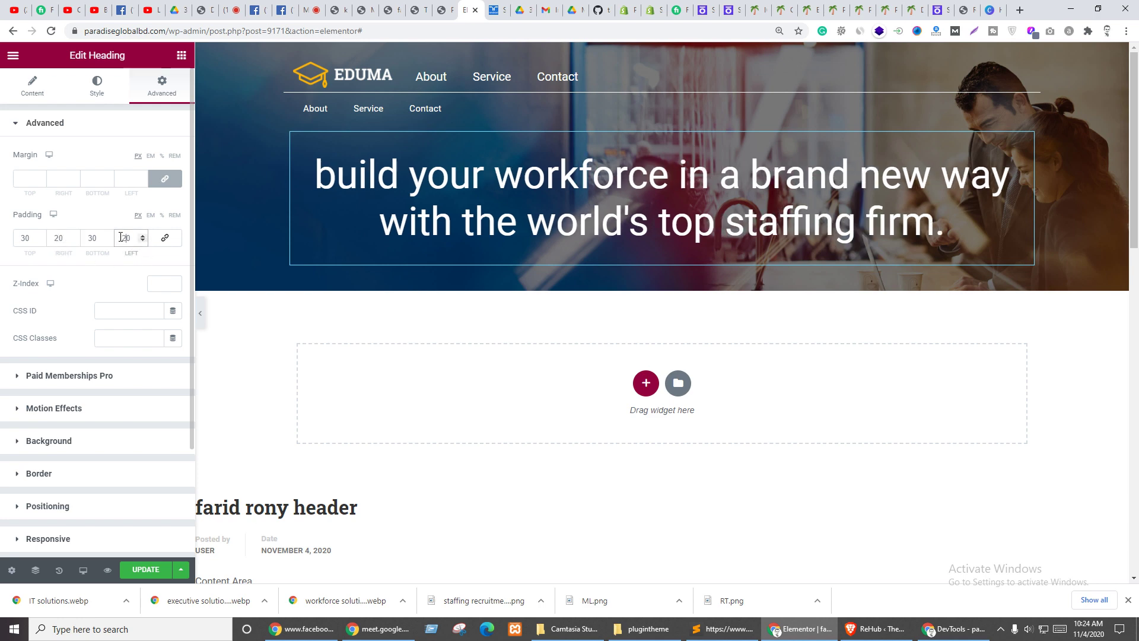
drag(58, 240, 41, 240)
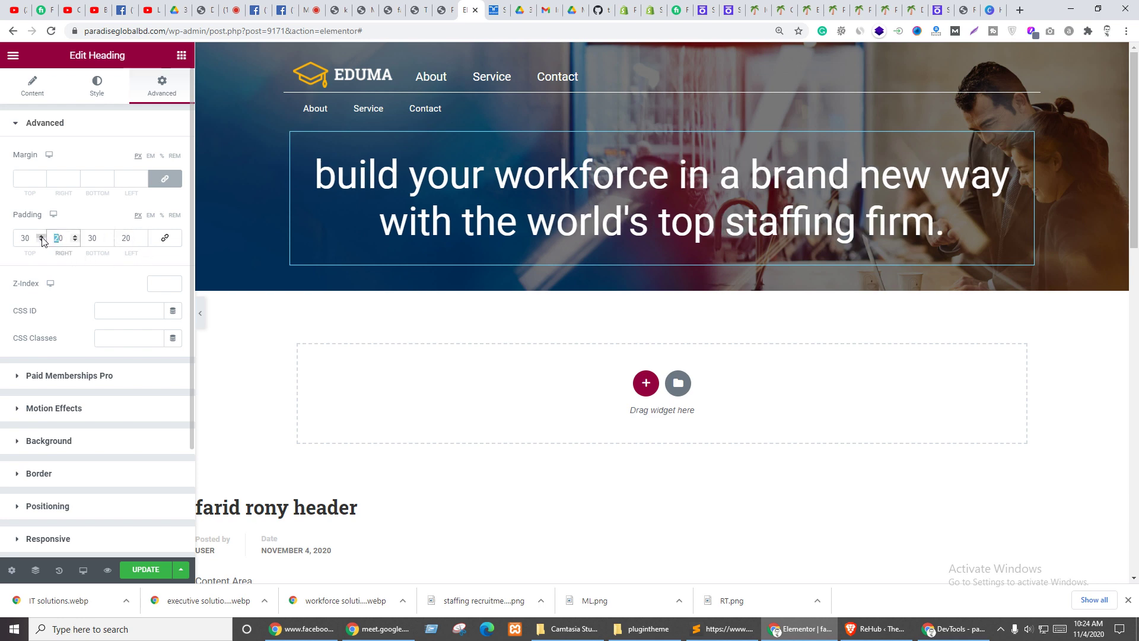
text(3)
drag(126, 238, 113, 237)
text(3)
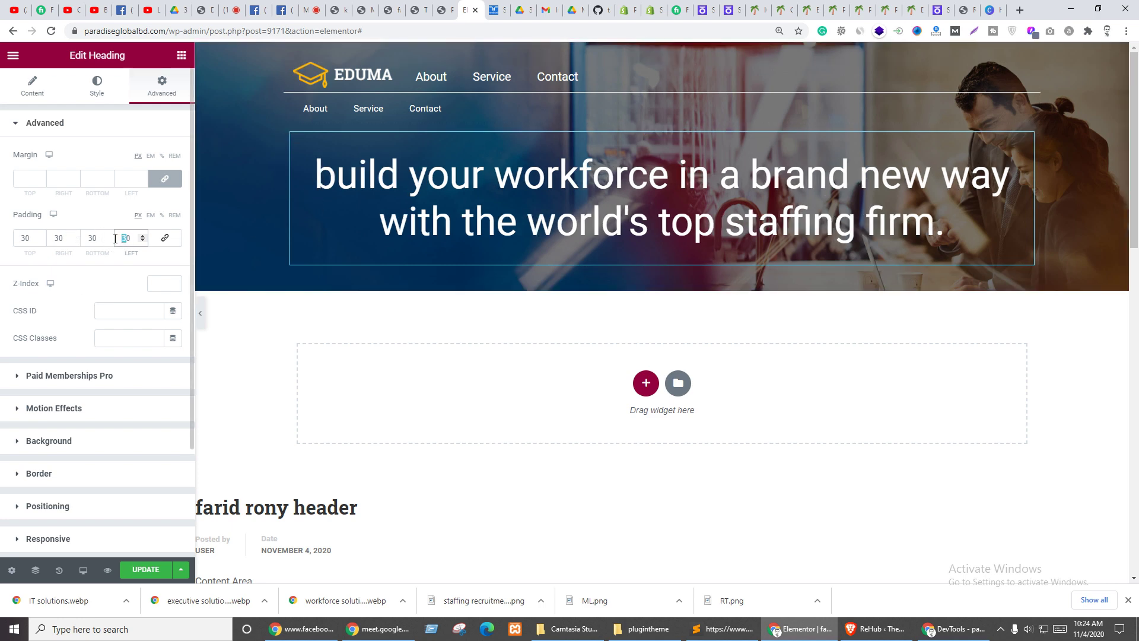
text(5)
drag(59, 239, 46, 239)
text(5)
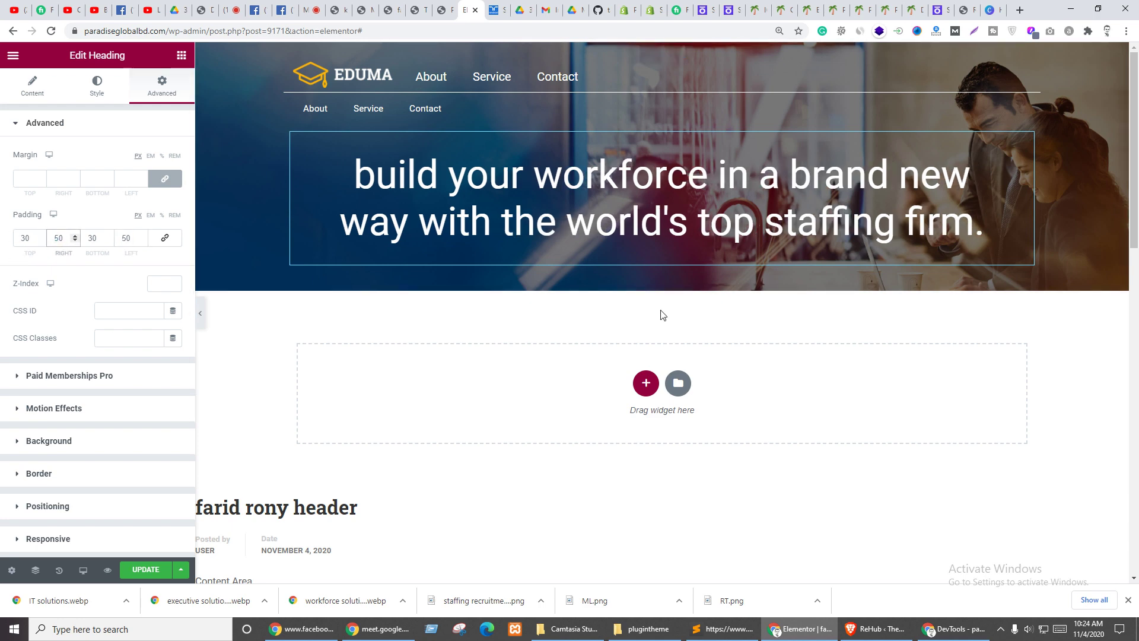
click(498, 8)
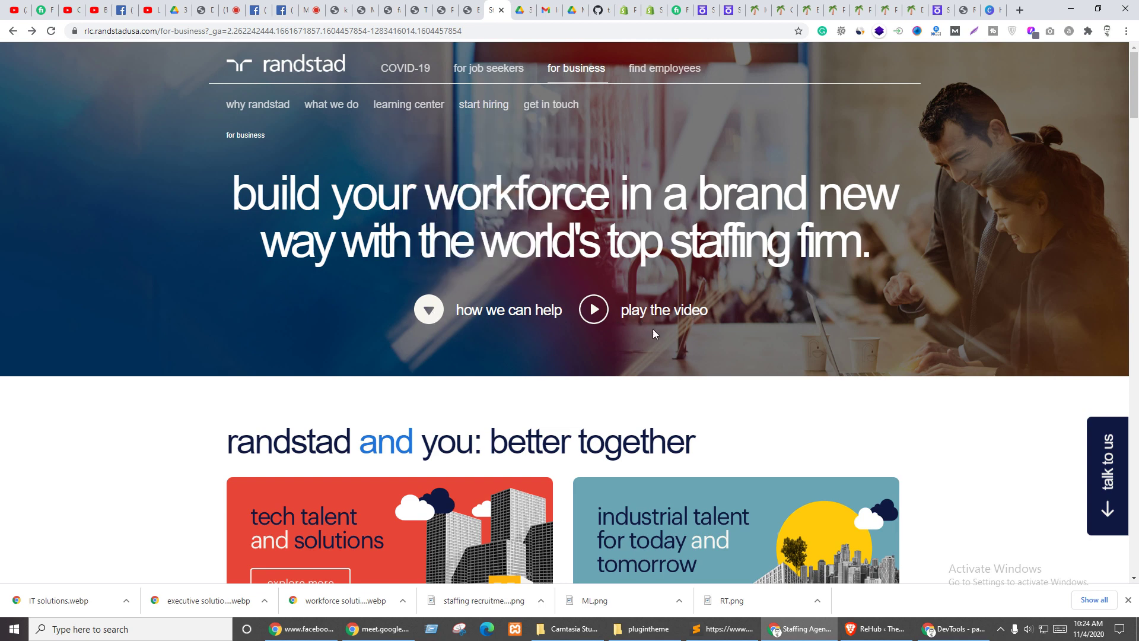
- Duplicate the header row, move it below the heading, and delete its nav menu and logo
click(470, 10)
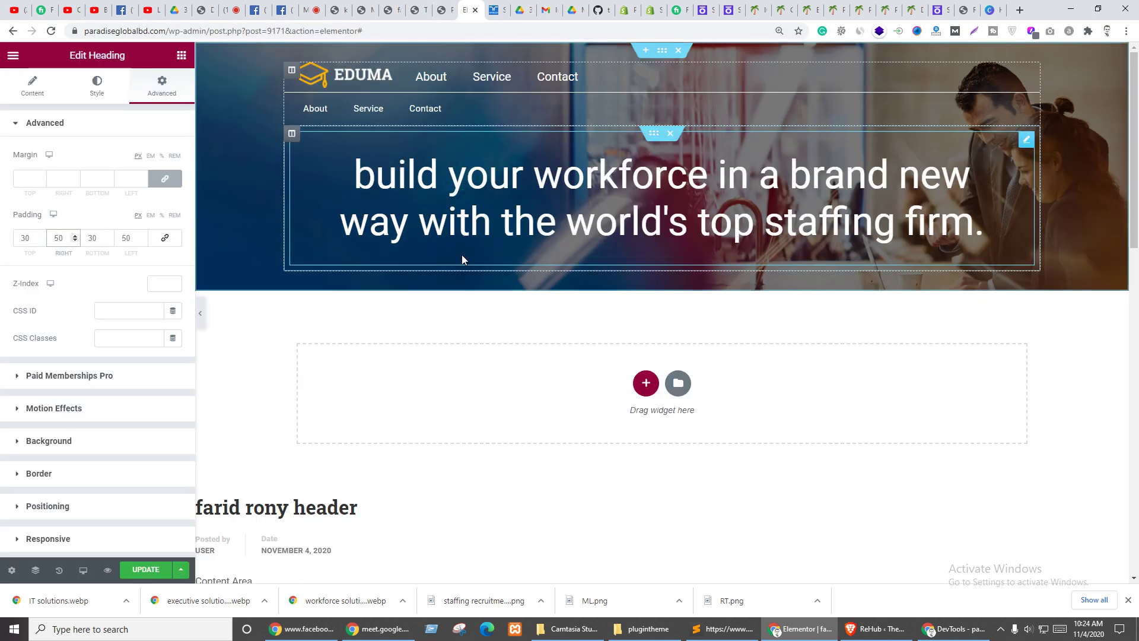
click(182, 55)
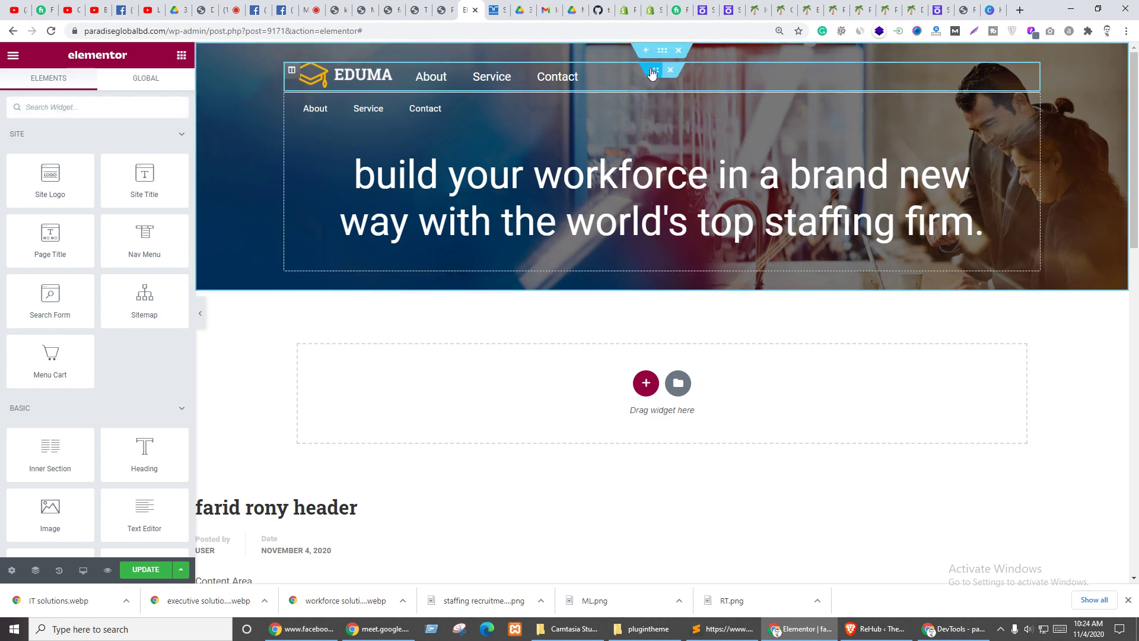
right_click(652, 73)
click(677, 102)
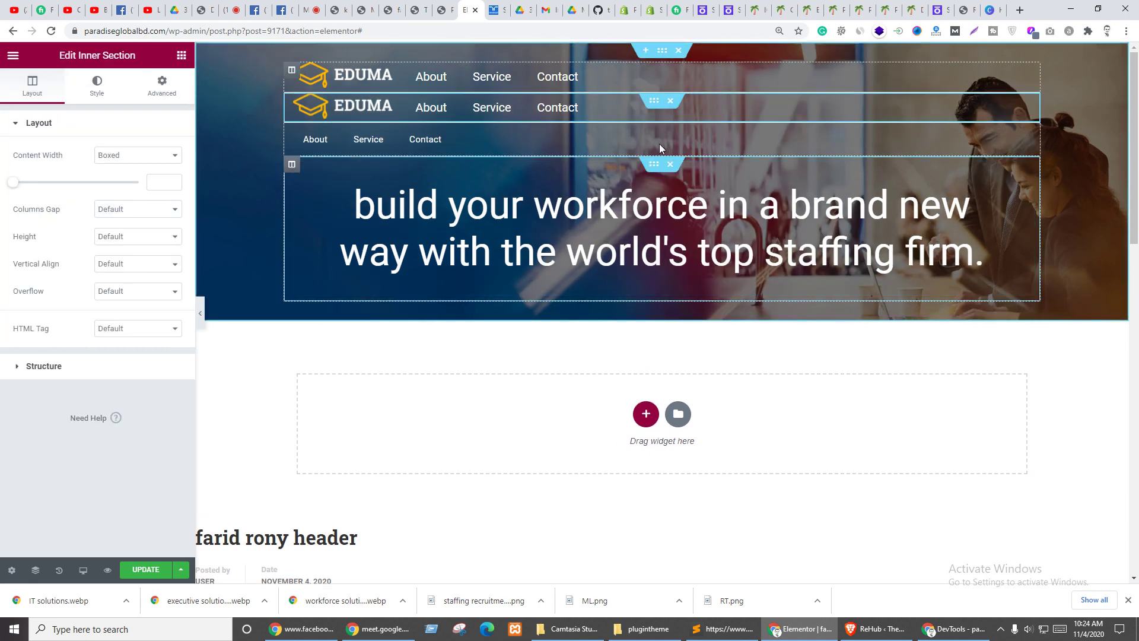
drag(656, 101, 634, 279)
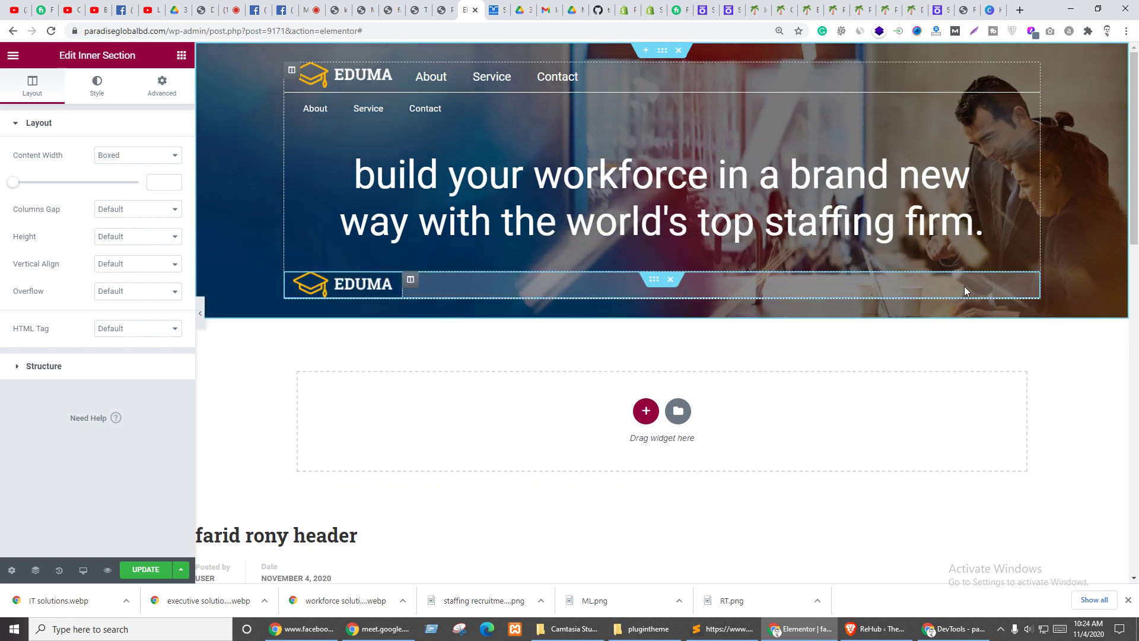
right_click(1032, 282)
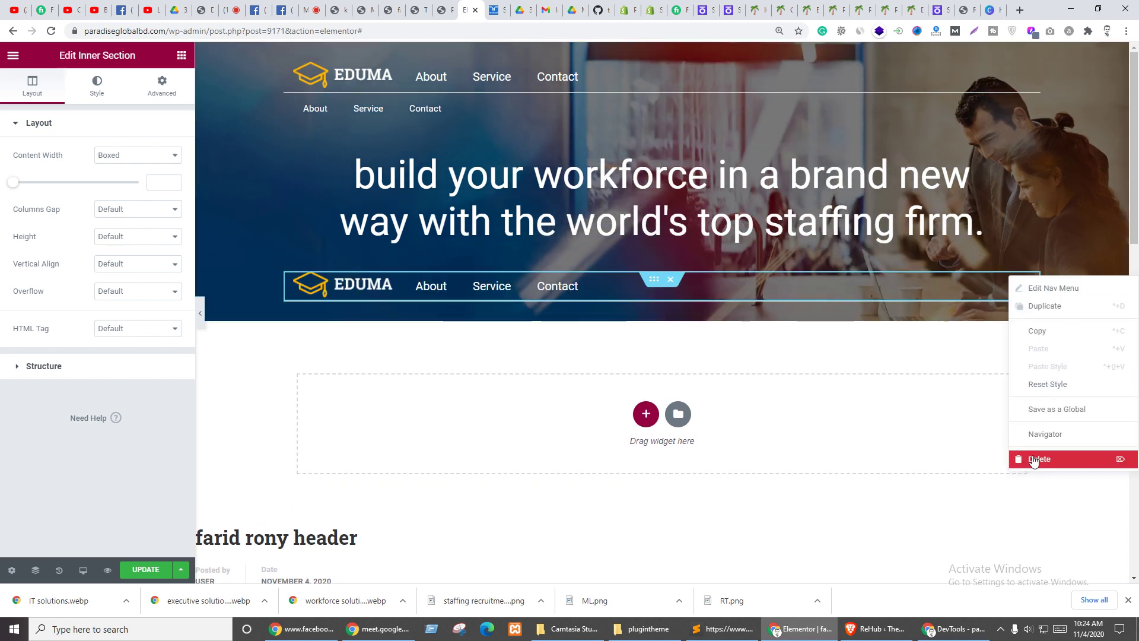
click(1024, 458)
right_click(392, 279)
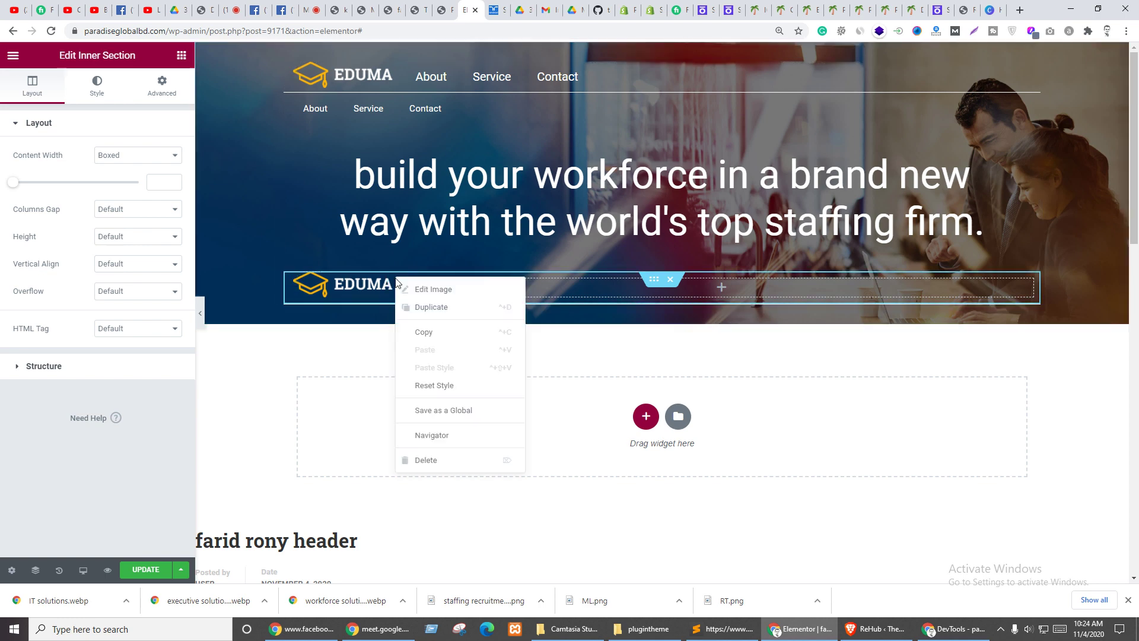
click(430, 463)
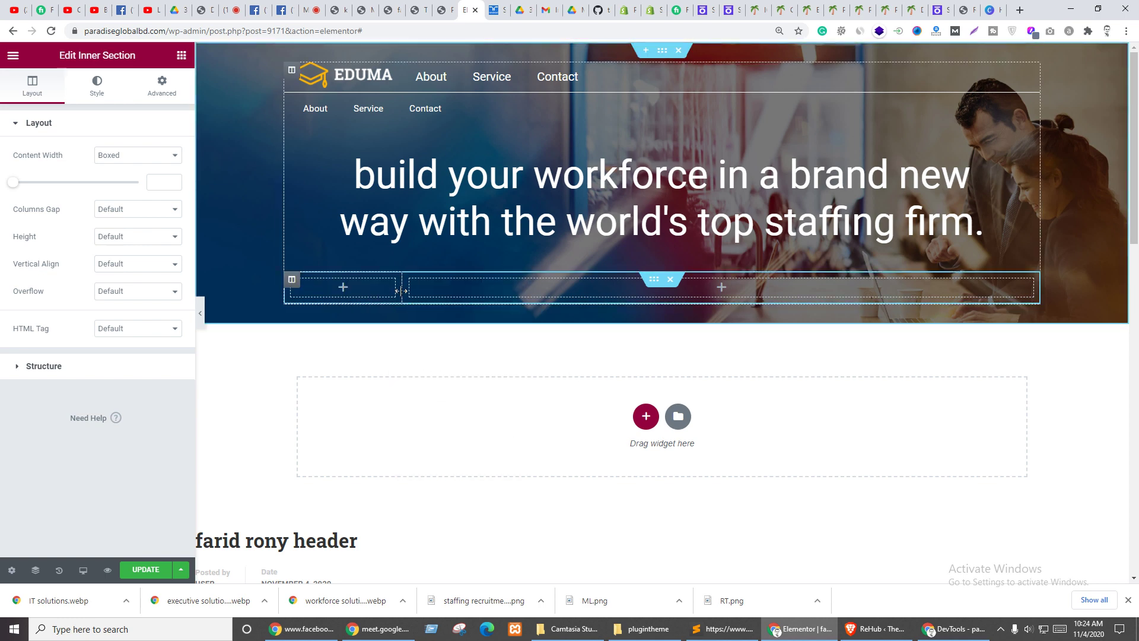
- Adjust the empty row's columns to a 50/50 split
drag(402, 288, 656, 291)
click(61, 366)
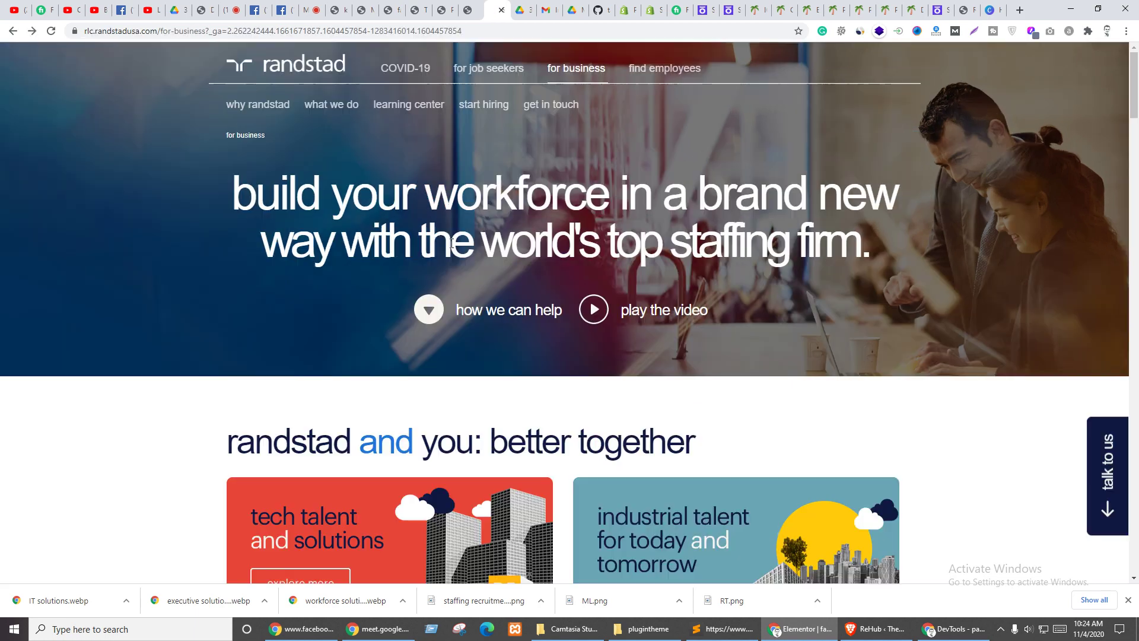
key(ctrl+Tab)
- Preview and close the Randstad hero's 'play the video' popup, then return to the editor
click(428, 309)
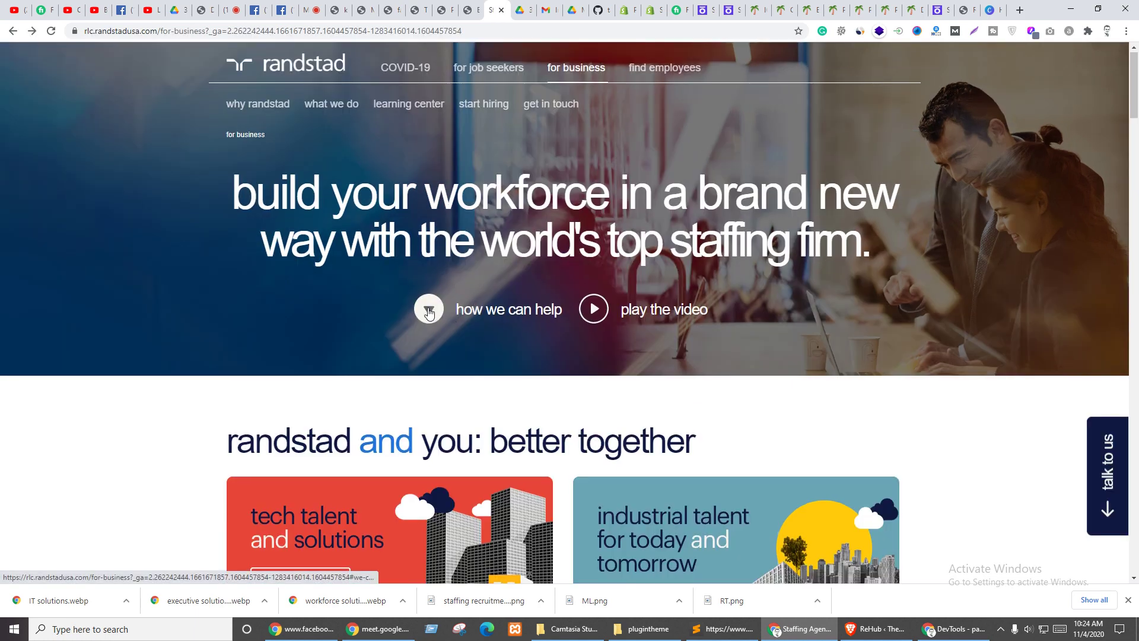
scroll(504, 372, up, 10)
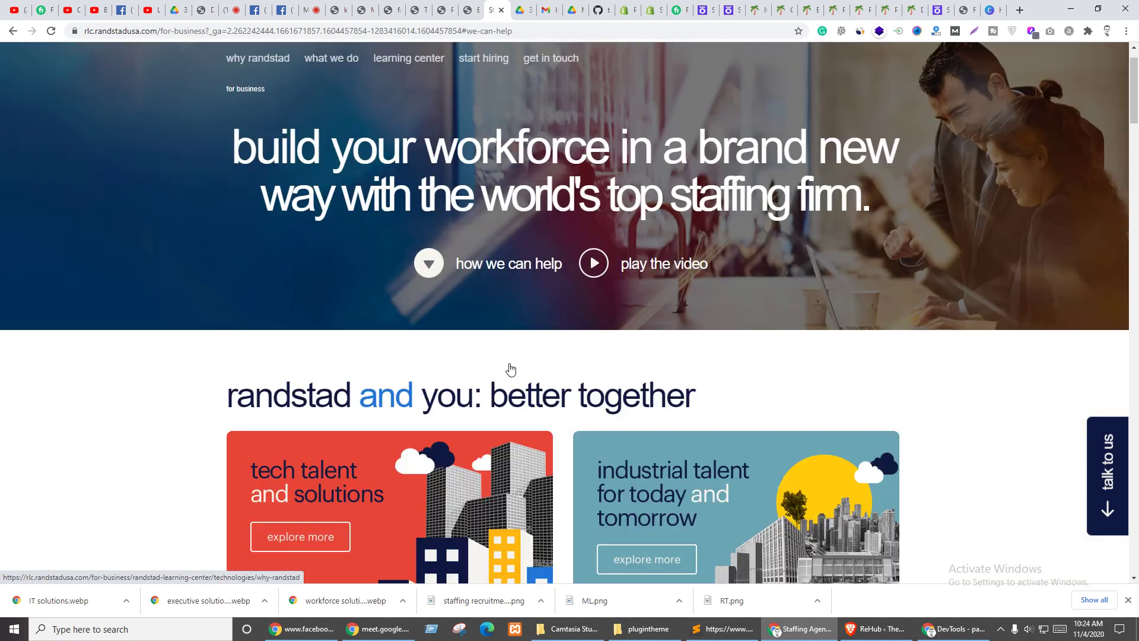
click(604, 292)
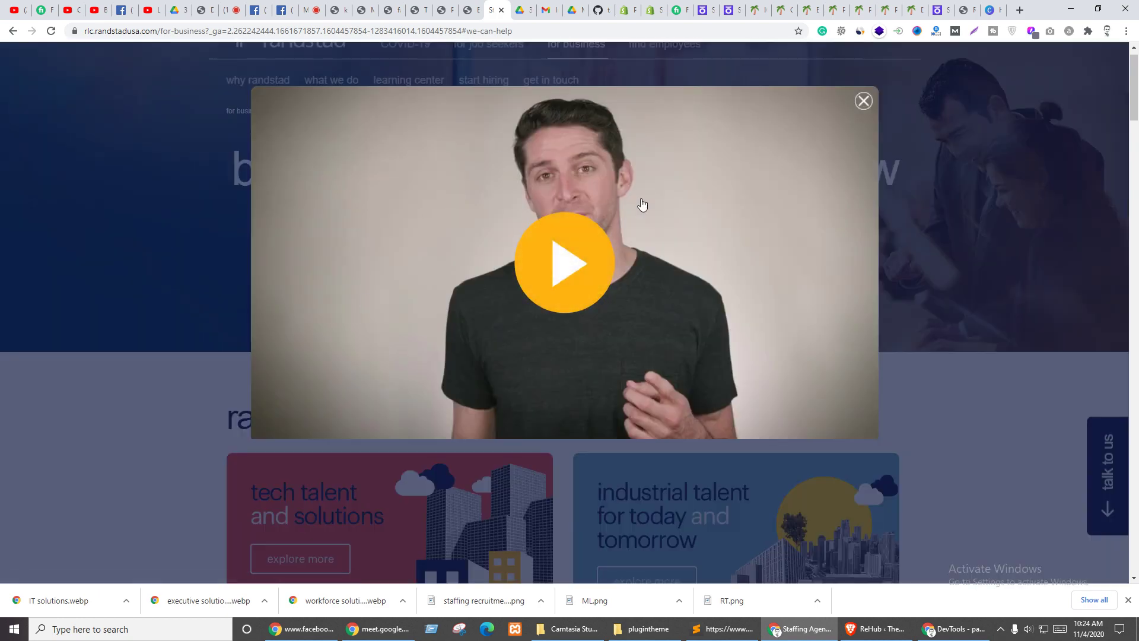
click(864, 101)
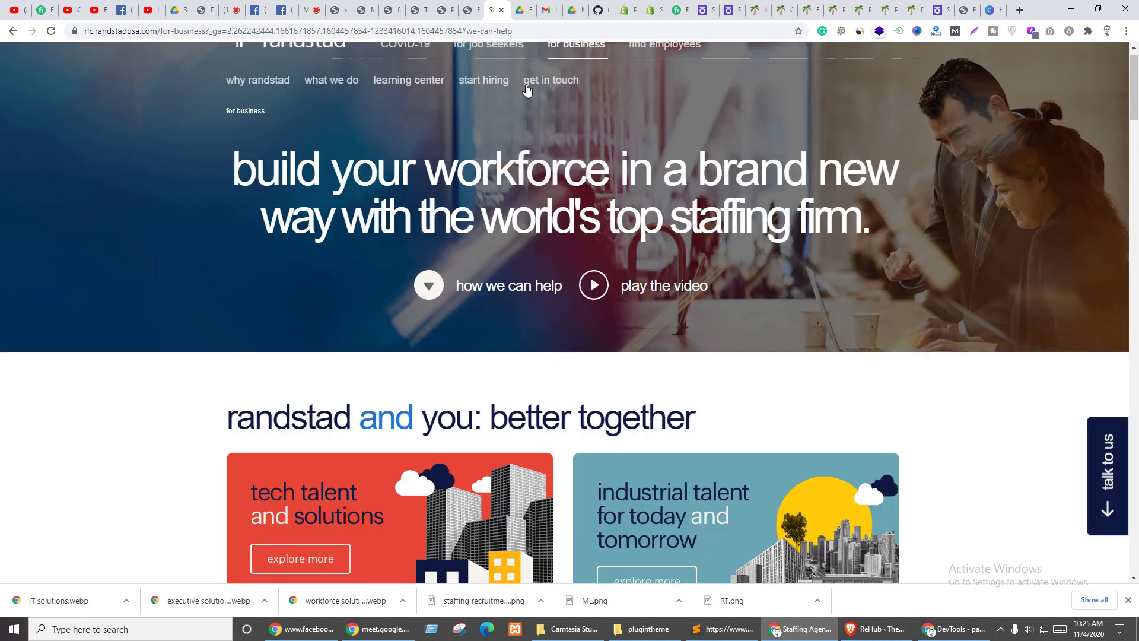
click(471, 10)
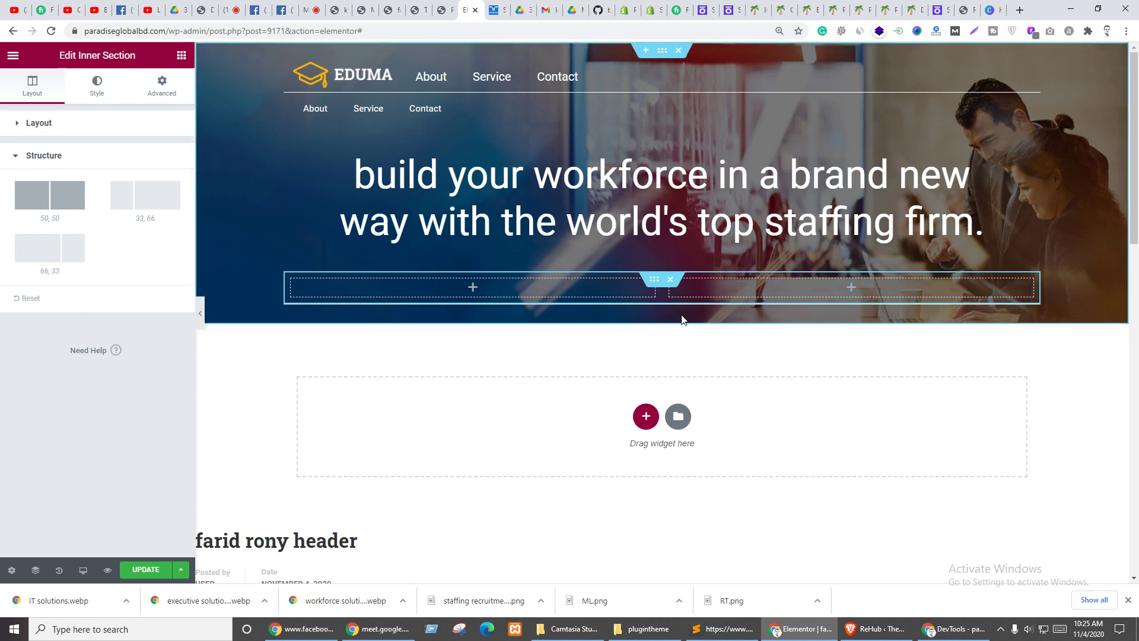
- Search widgets for 'but' and place a Thim: Button in the hero row's right column
click(714, 358)
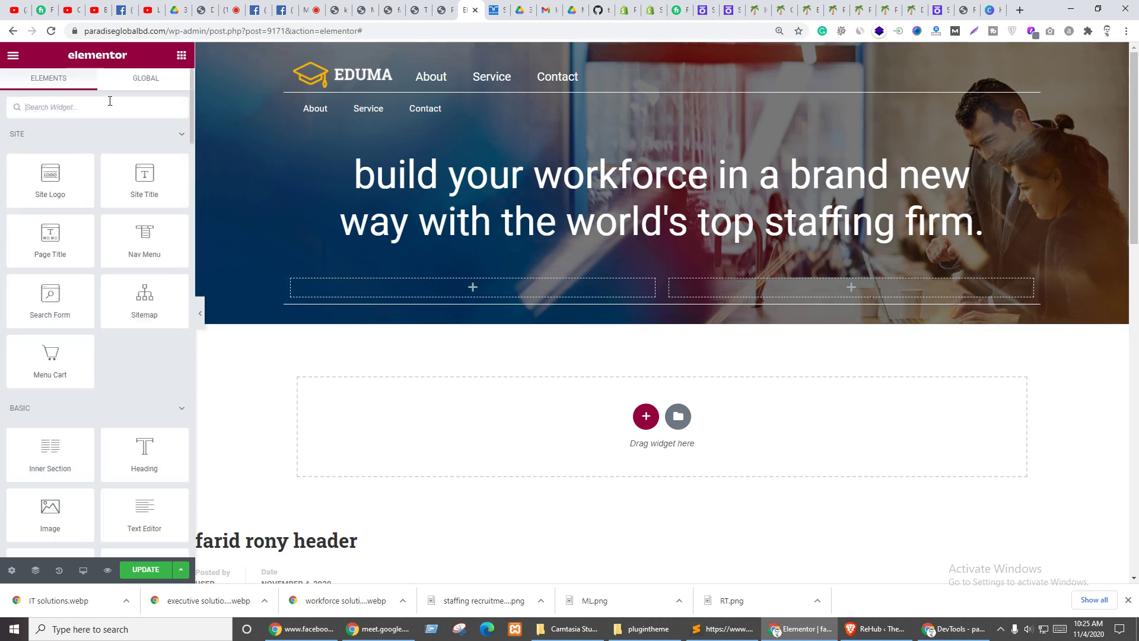
click(69, 110)
text(but)
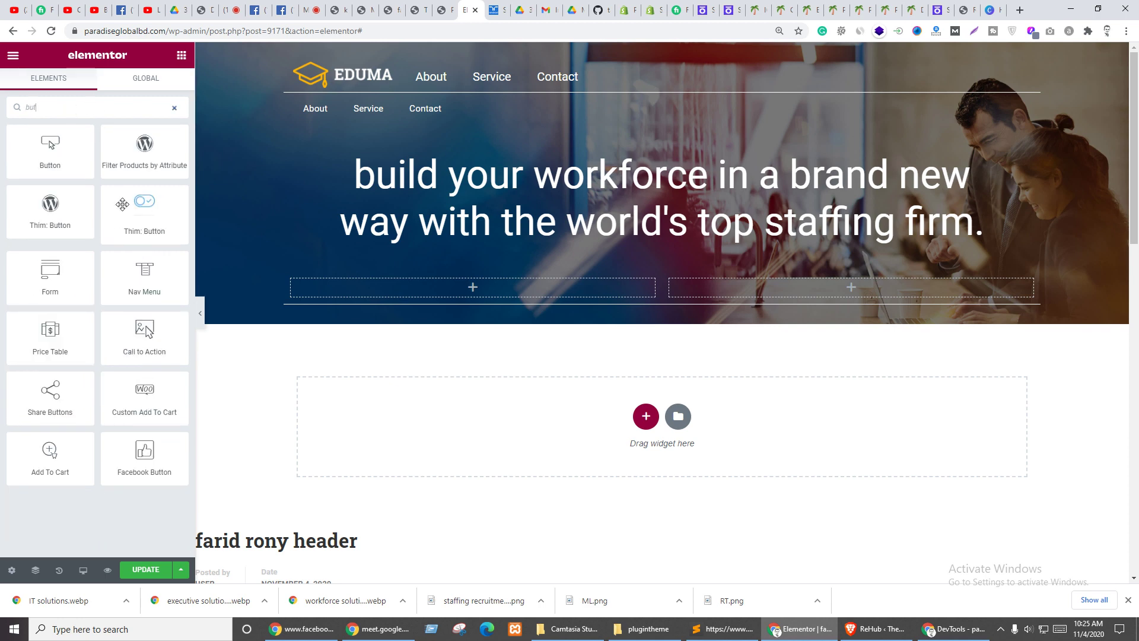
drag(156, 219, 809, 290)
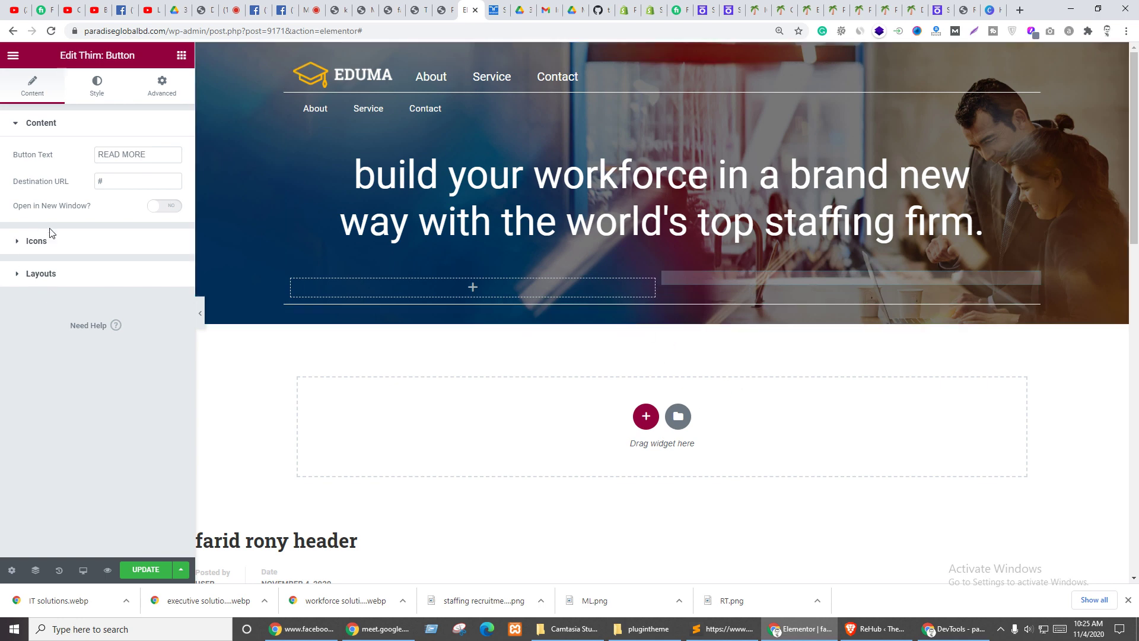
- Give the button an address-book icon with icon font size 18
click(35, 241)
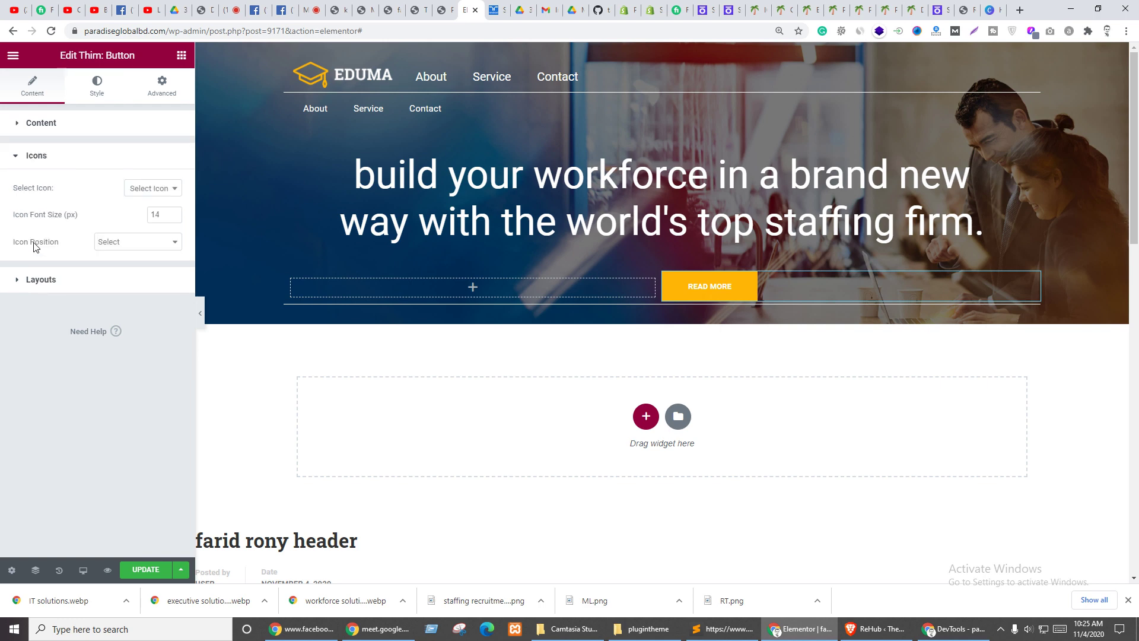
click(149, 189)
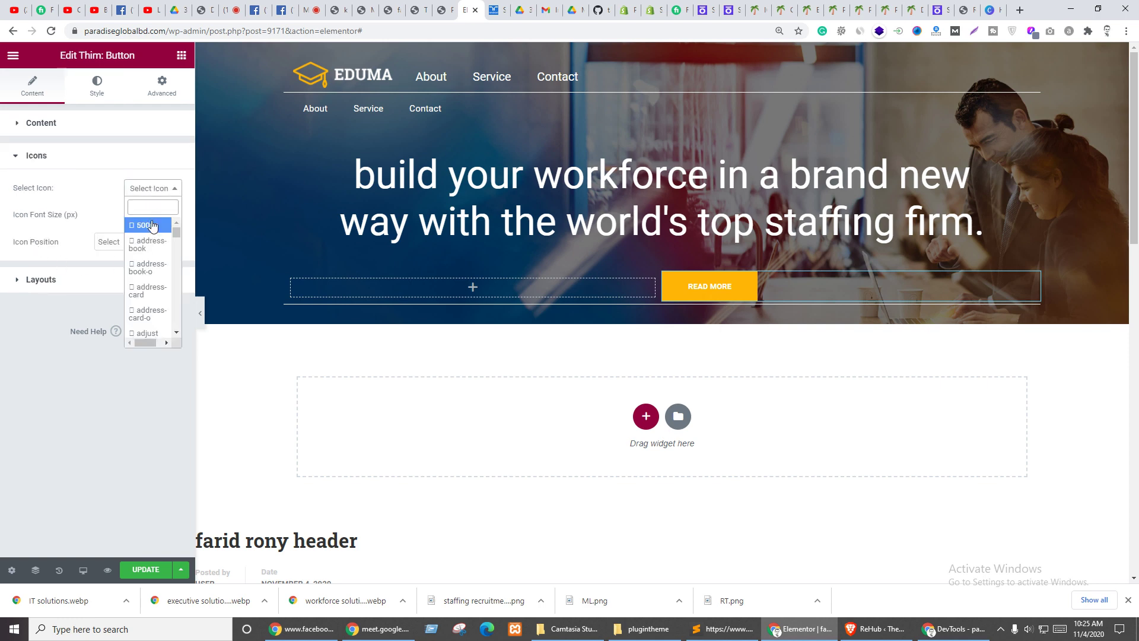
click(141, 276)
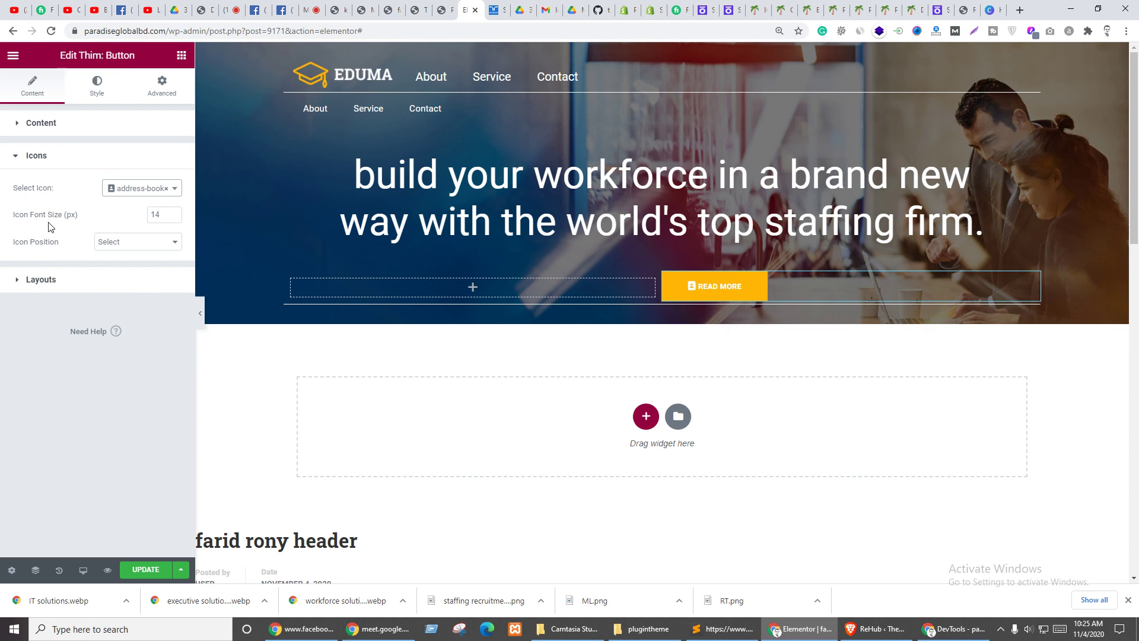
click(171, 213)
click(171, 213)
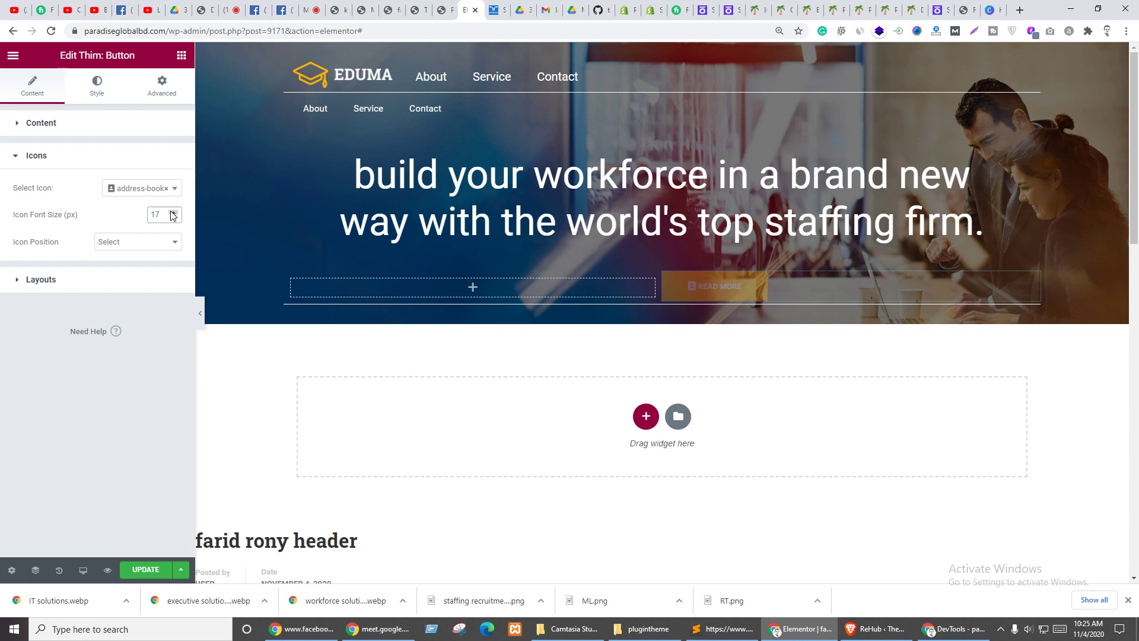
- Review the button's content and layout settings, leaving the size at Normal
click(44, 123)
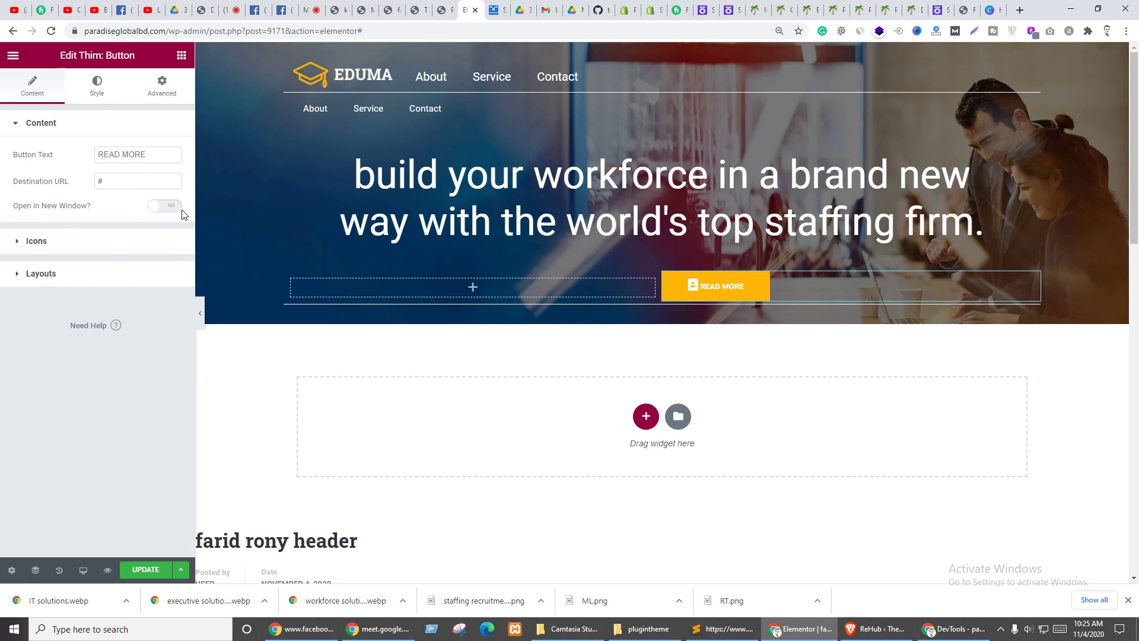
click(49, 276)
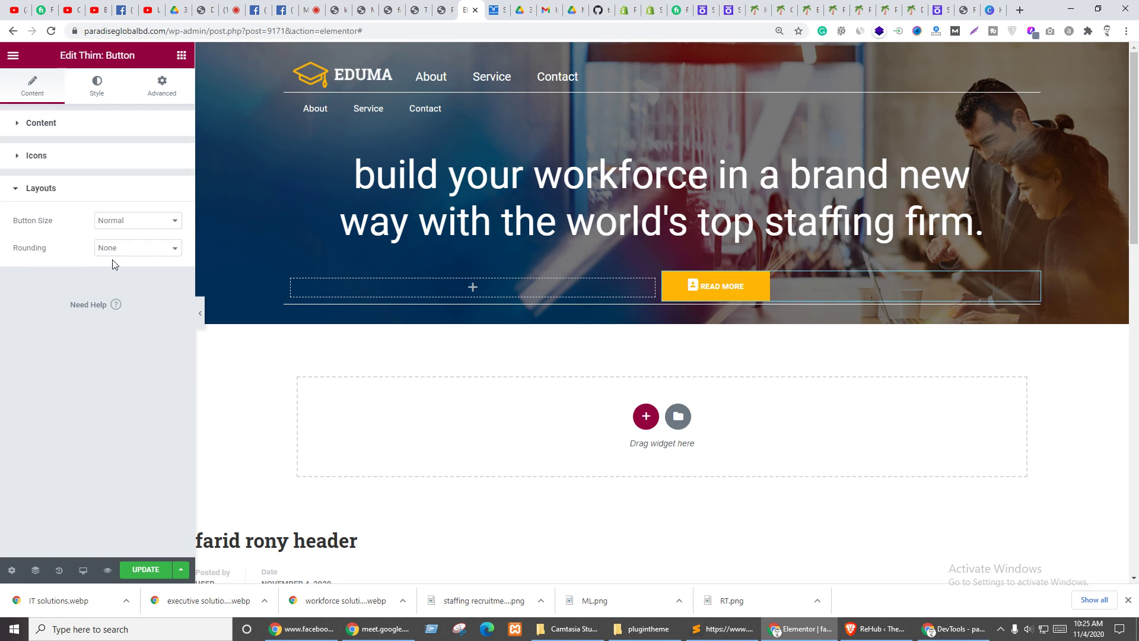
click(136, 231)
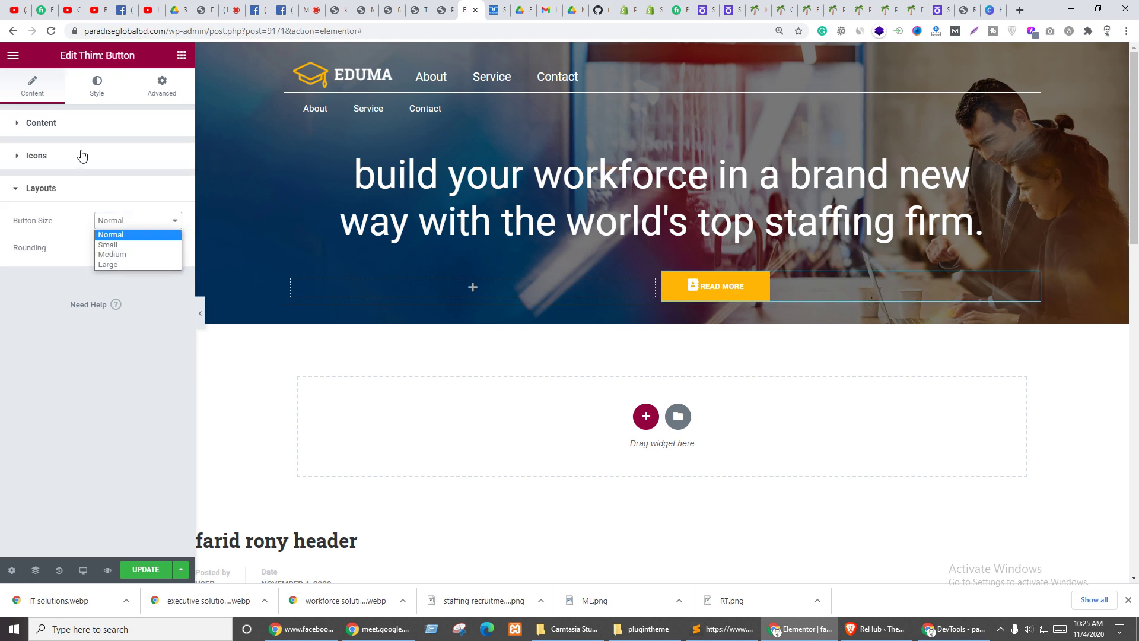
click(95, 84)
click(95, 85)
- Switch the READ MORE button to Custom Style with font size 18
click(136, 155)
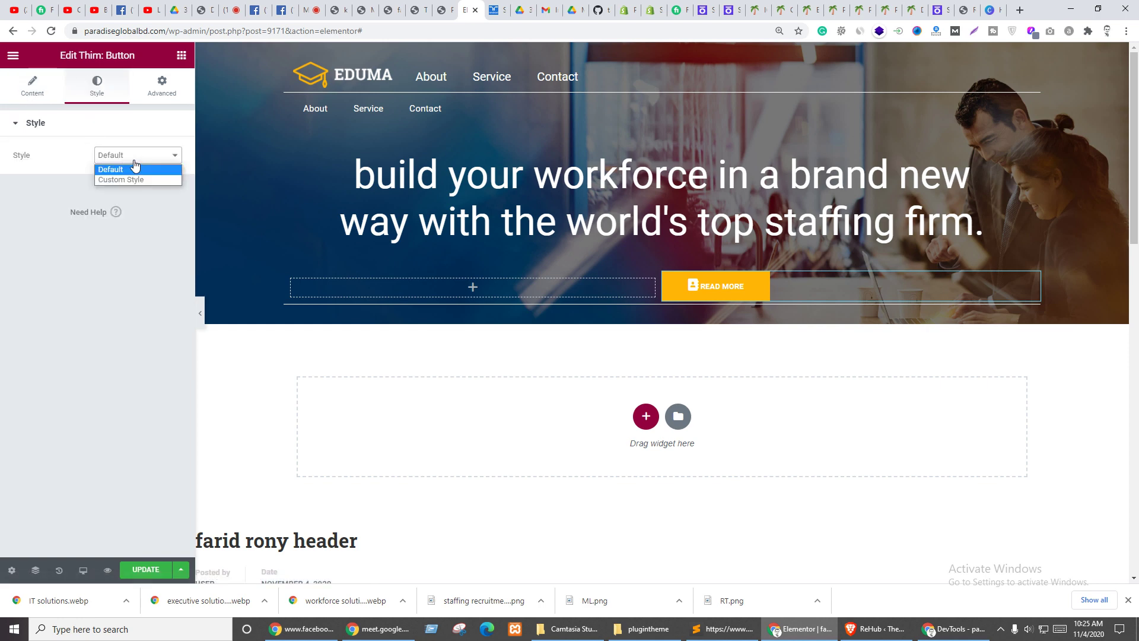
click(127, 180)
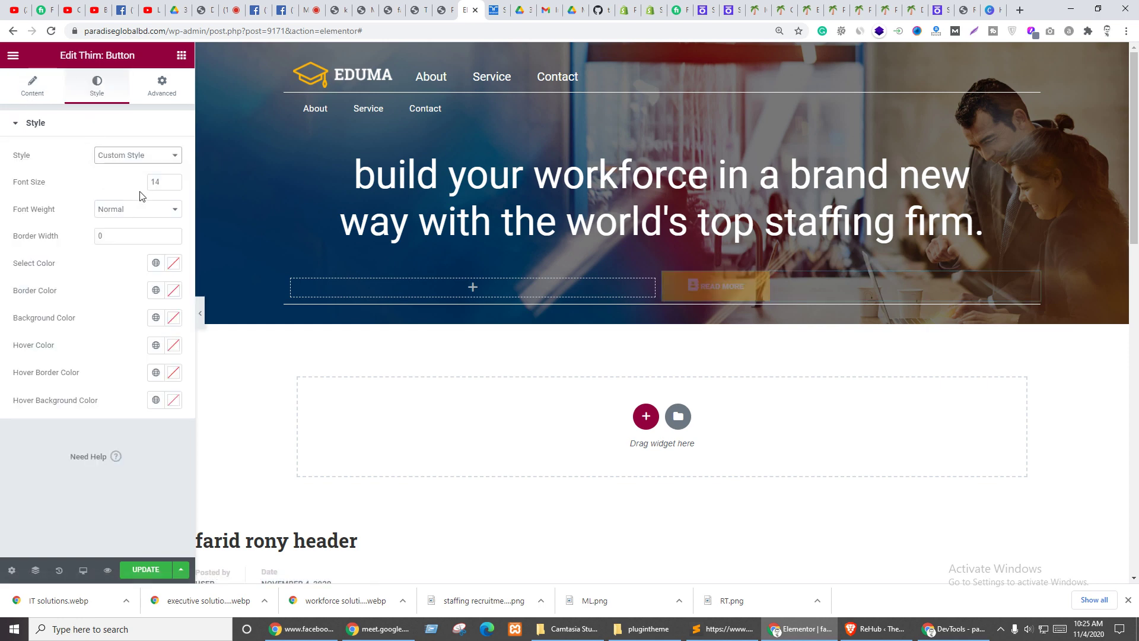
double_click(173, 180)
click(173, 179)
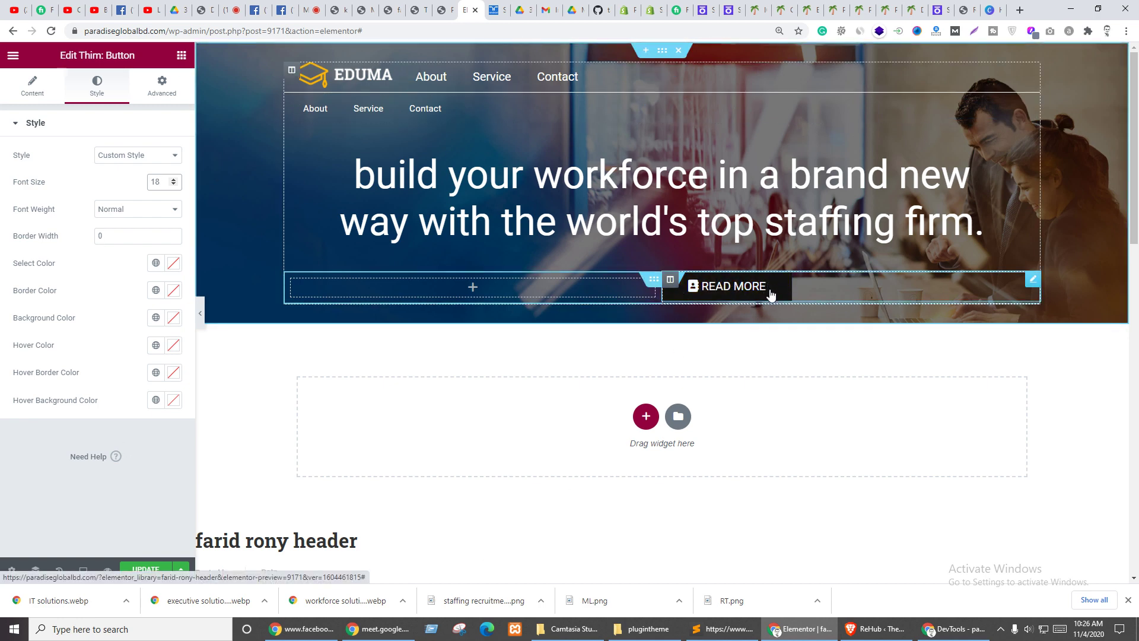
right_click(1046, 282)
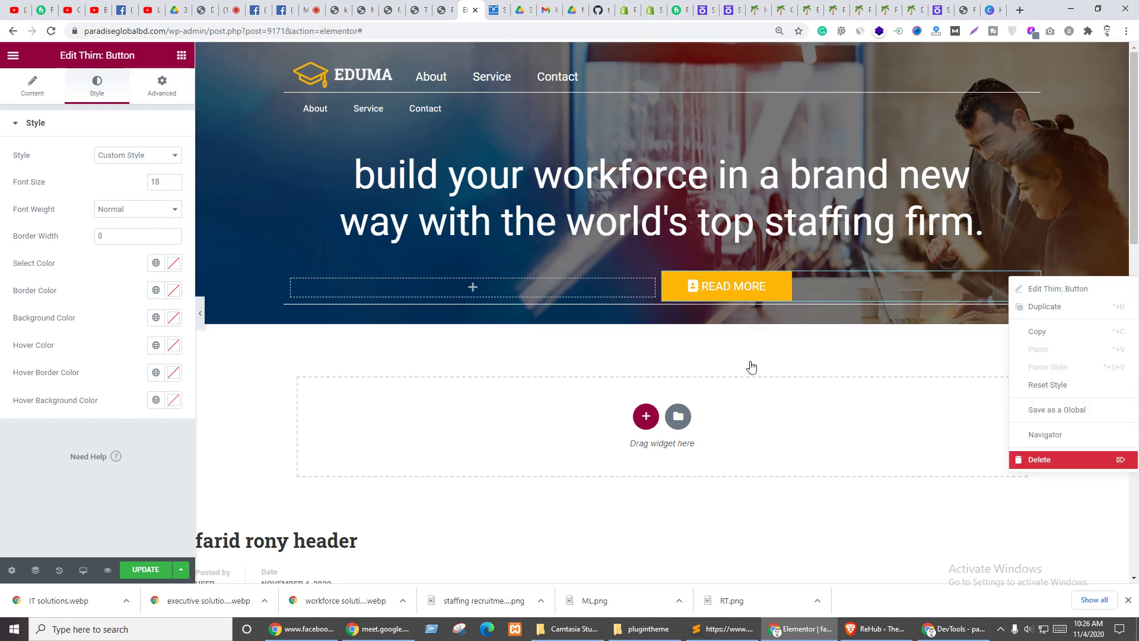
- Replace the READ MORE button with a Button widget, found by searching 'butt', in the right column
key(Delete)
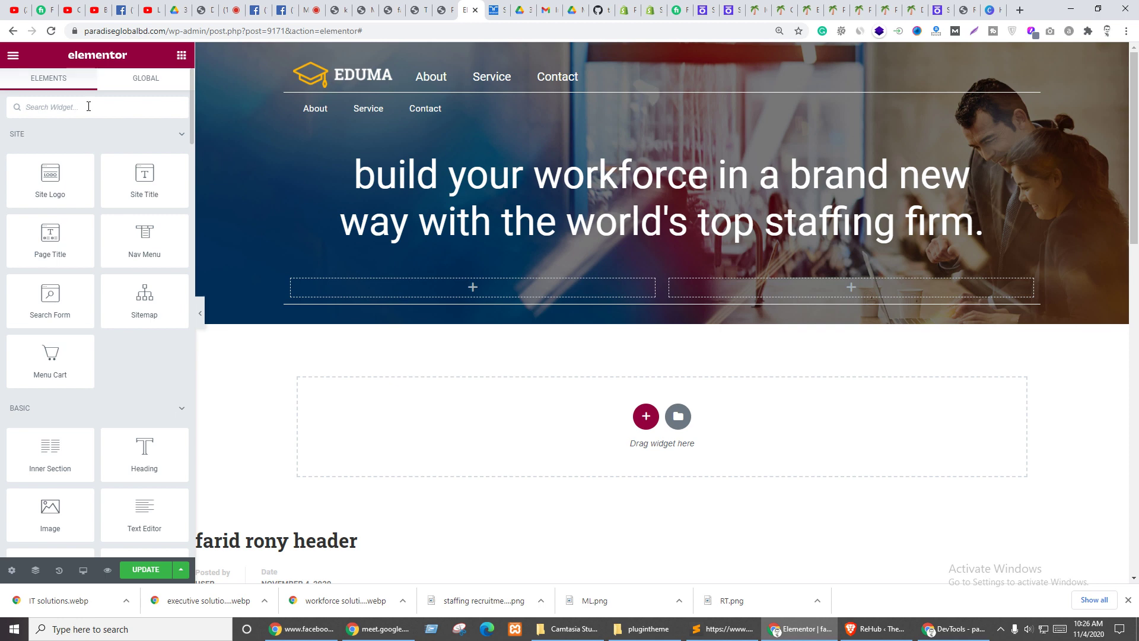
click(89, 106)
text(butt)
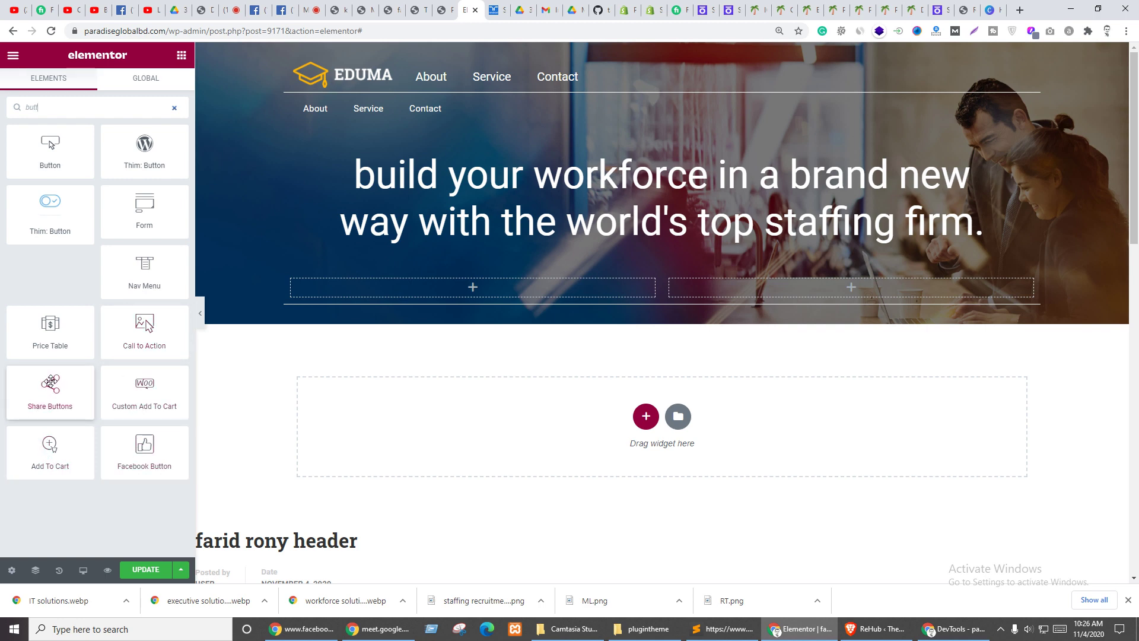
drag(59, 153, 747, 294)
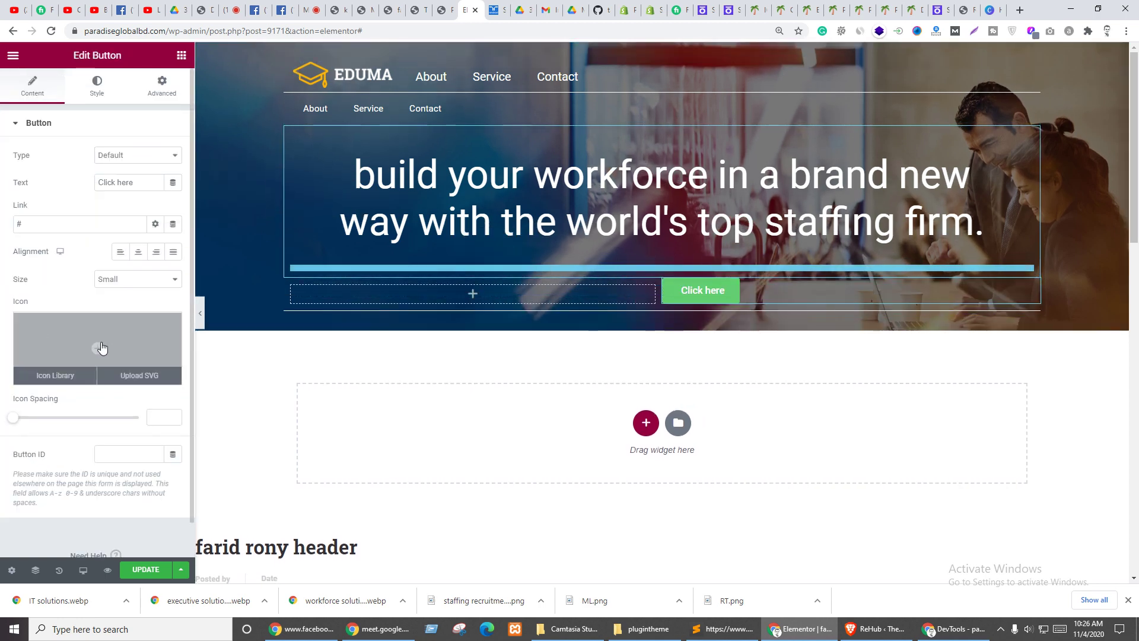
- Give the Click here button the plain Play icon from the icon library, filtered by 'pl'
mouse_move(107, 366)
click(99, 354)
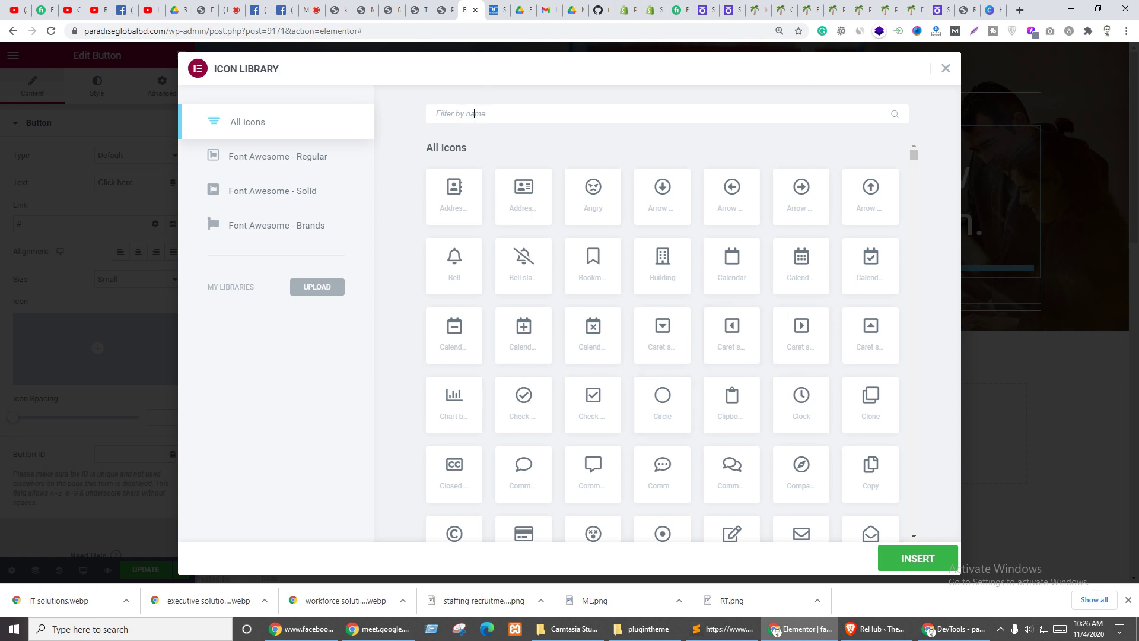
text(pl)
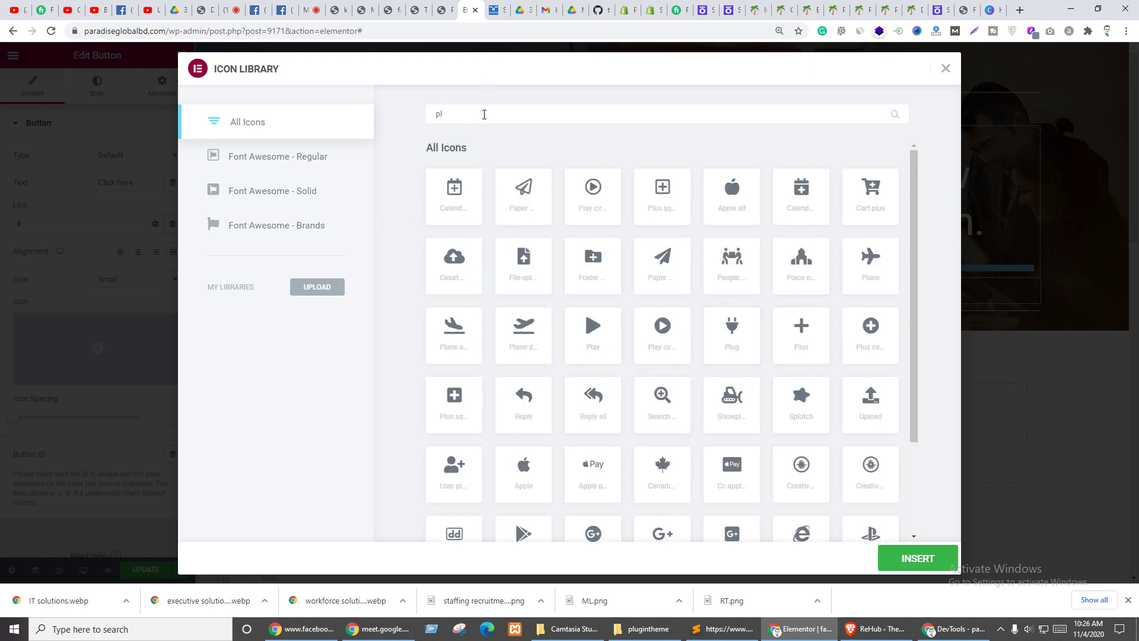
click(594, 191)
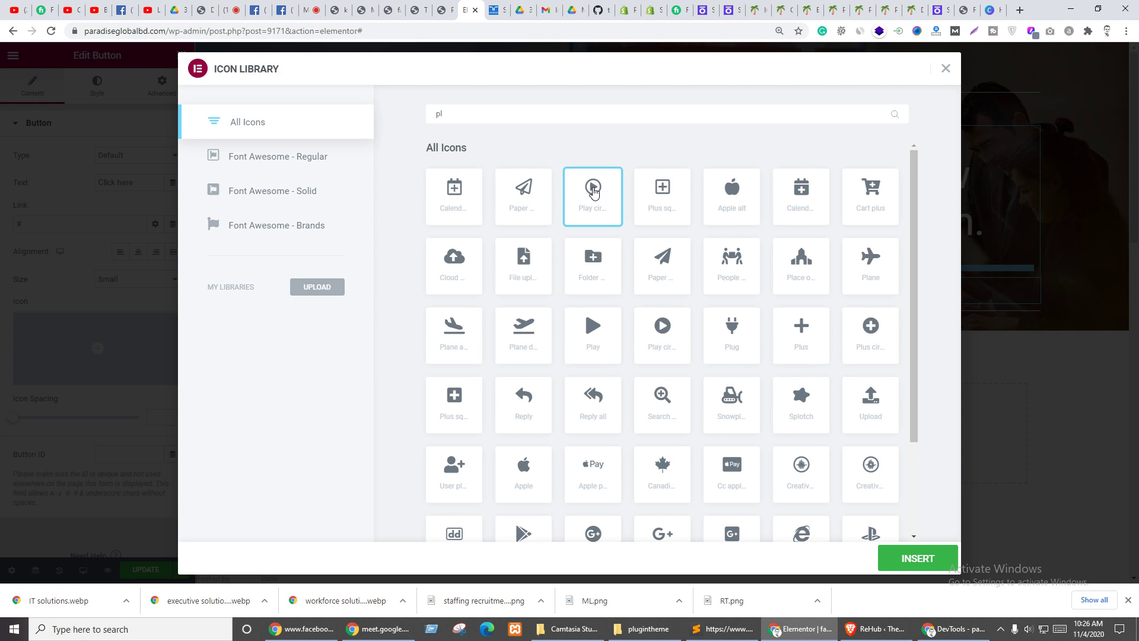
click(662, 328)
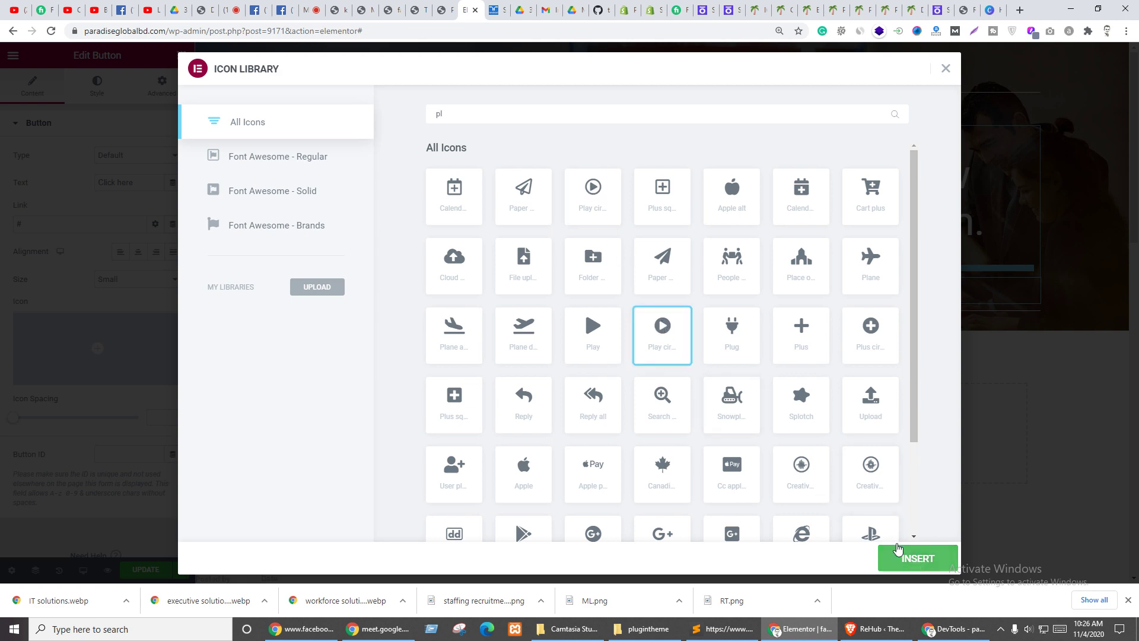
click(593, 191)
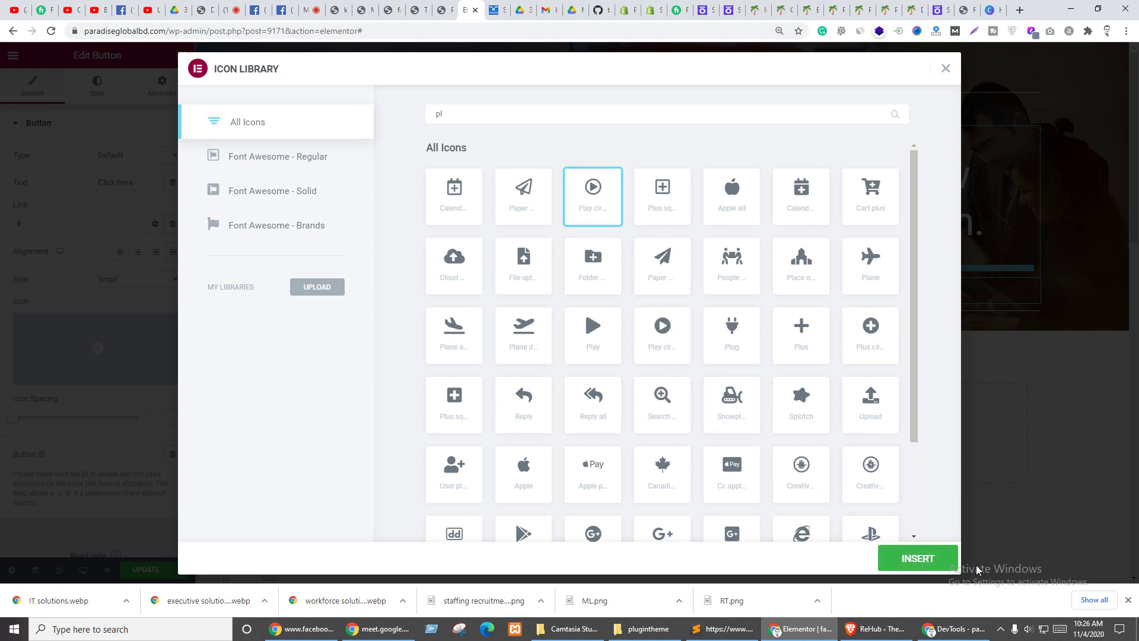
click(669, 335)
click(594, 340)
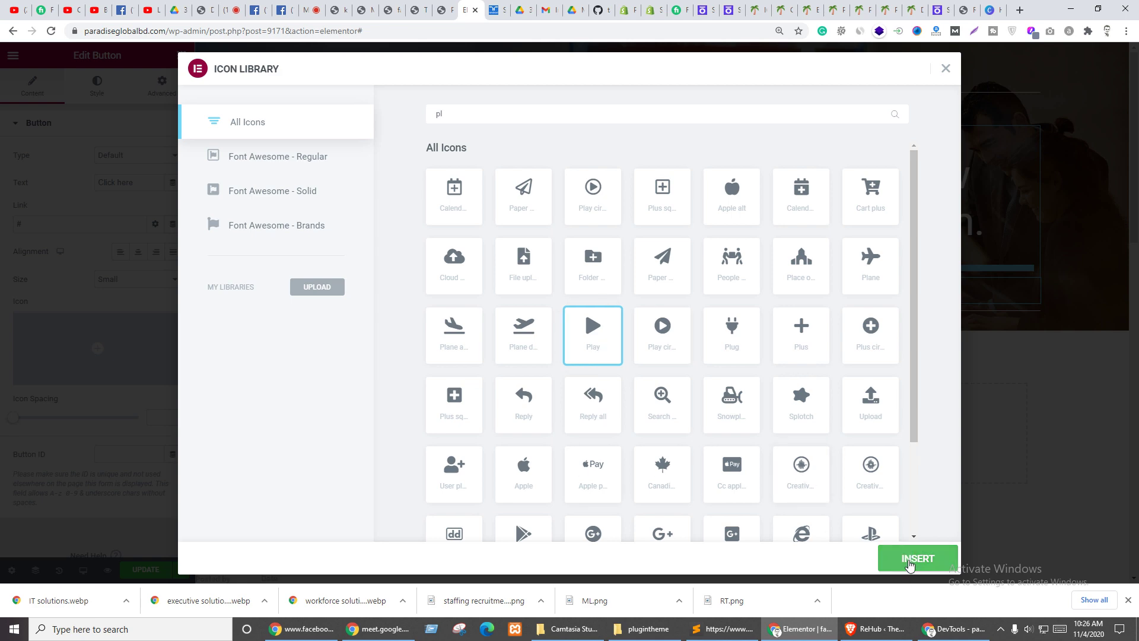
click(896, 567)
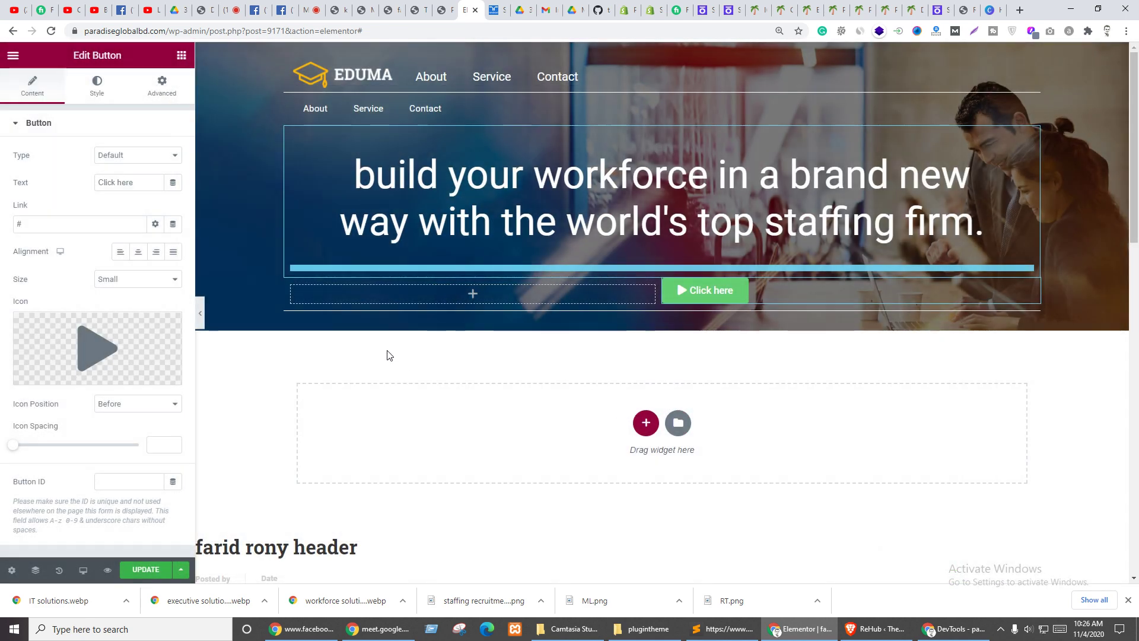
- Change the button text to 'play the video', copied from the reference Randstad page
triple_click(136, 186)
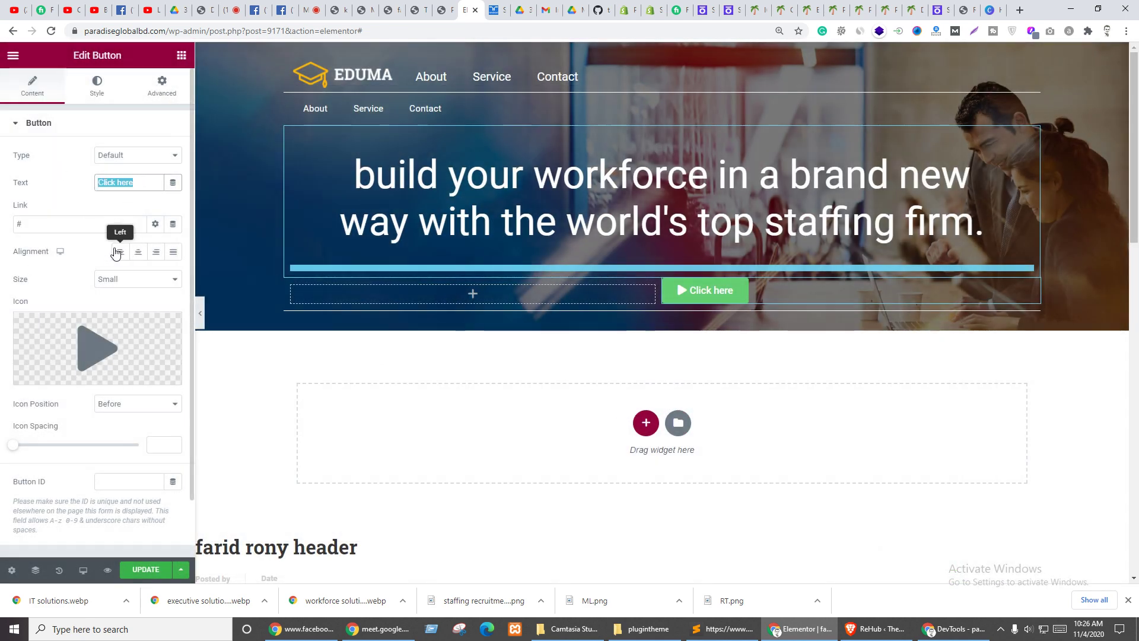
key(ctrl+Tab)
drag(725, 289, 617, 284)
key(ctrl+c)
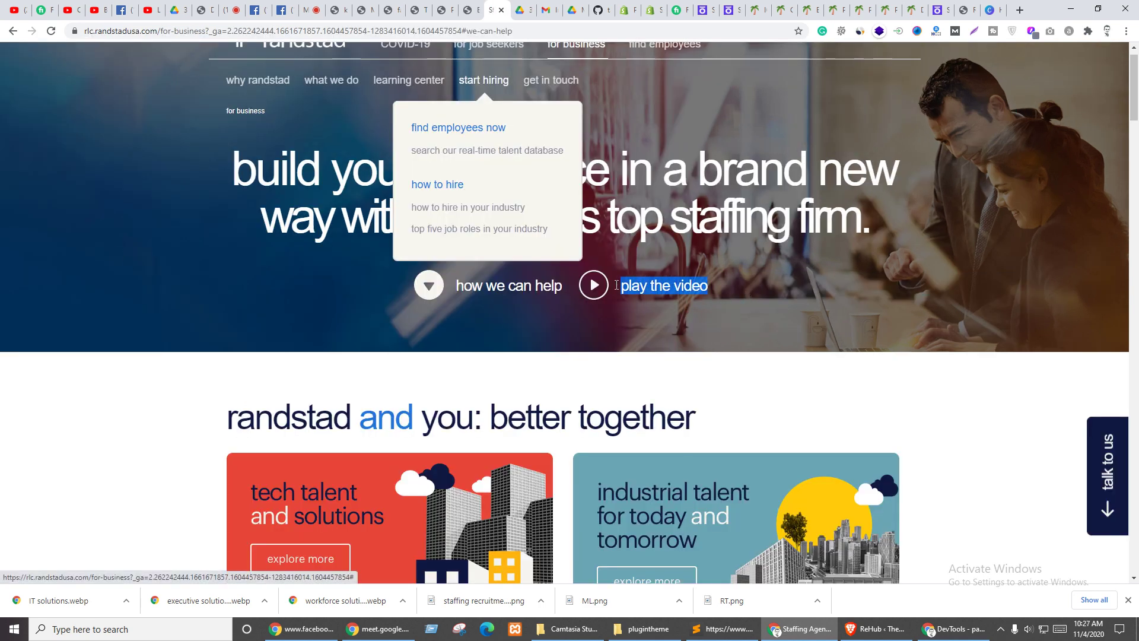
key(ctrl+shift+Tab)
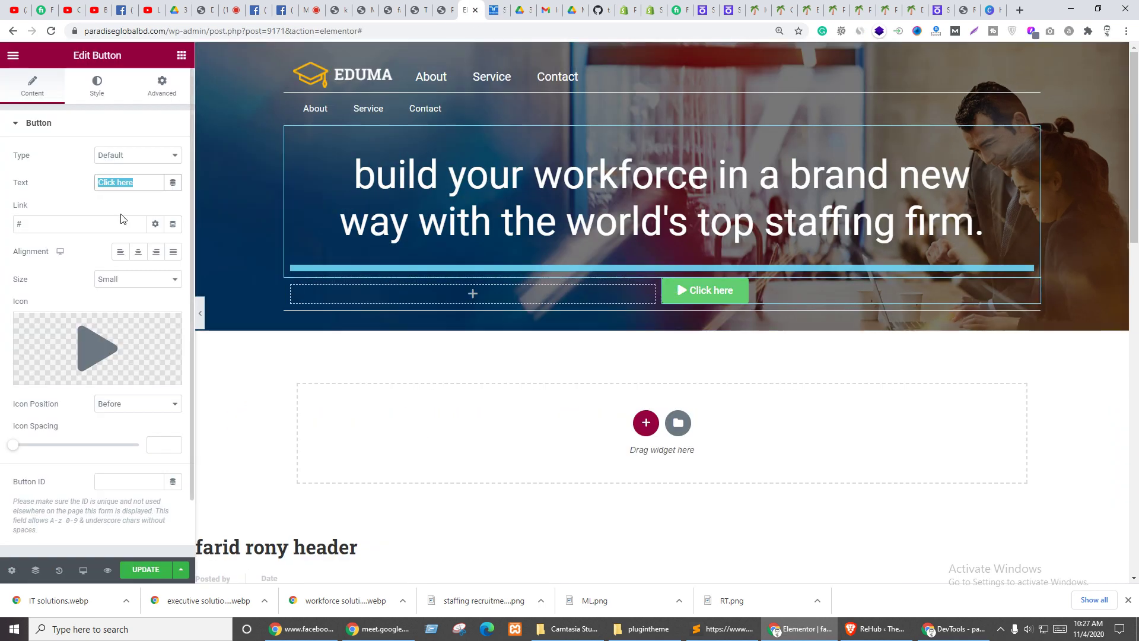
key(ctrl+v)
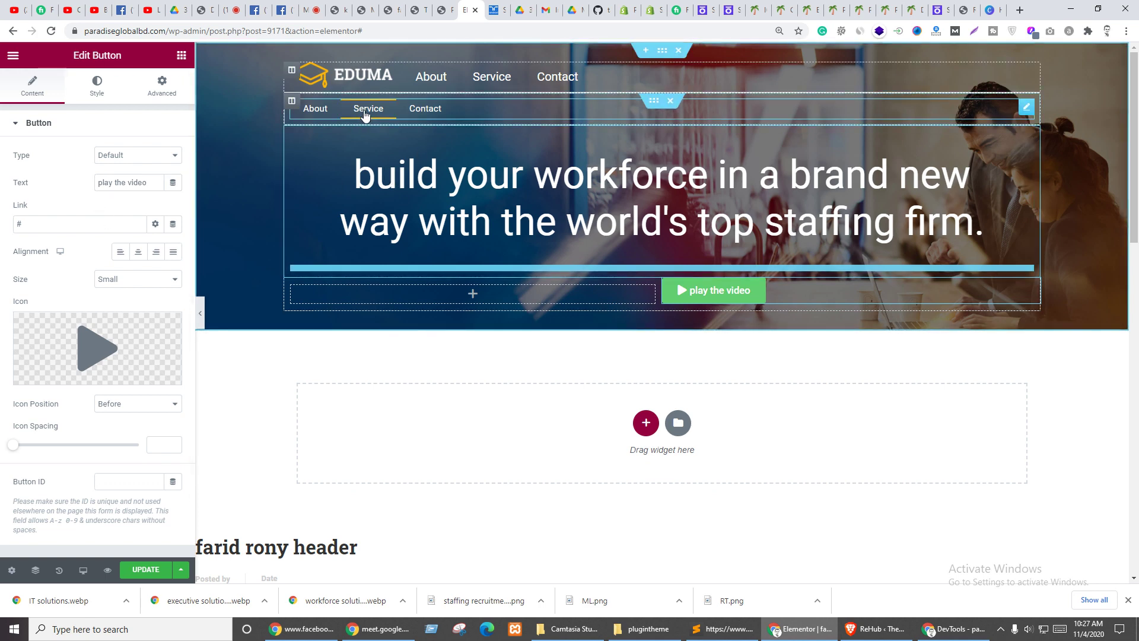
- Give the button the menu's hover colour #FFB606 as its background
click(366, 114)
click(97, 86)
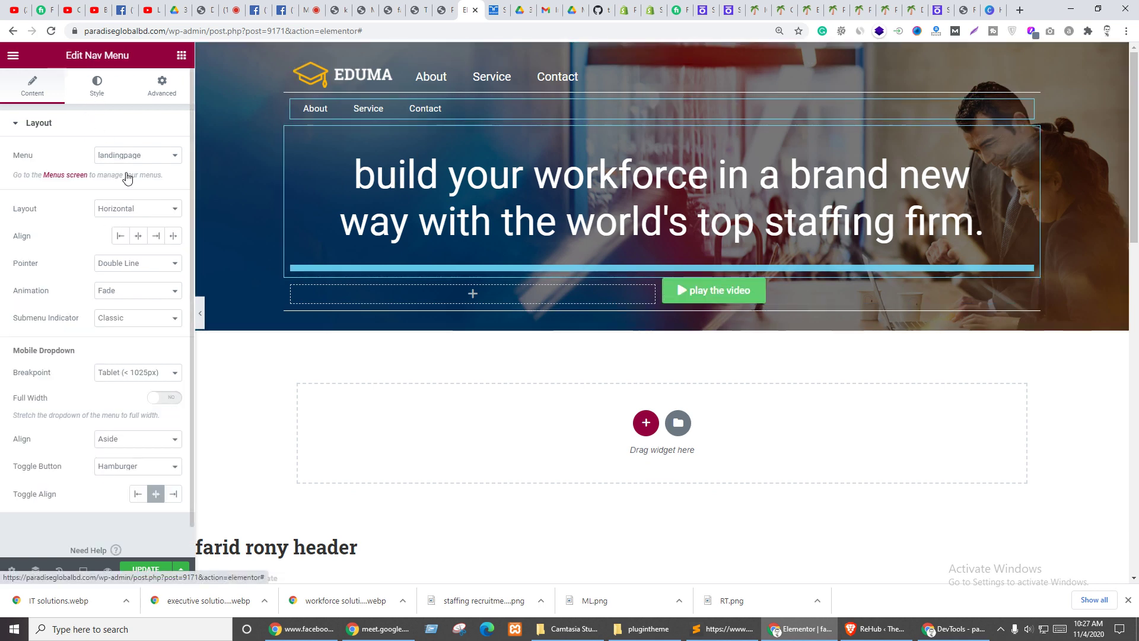
click(113, 182)
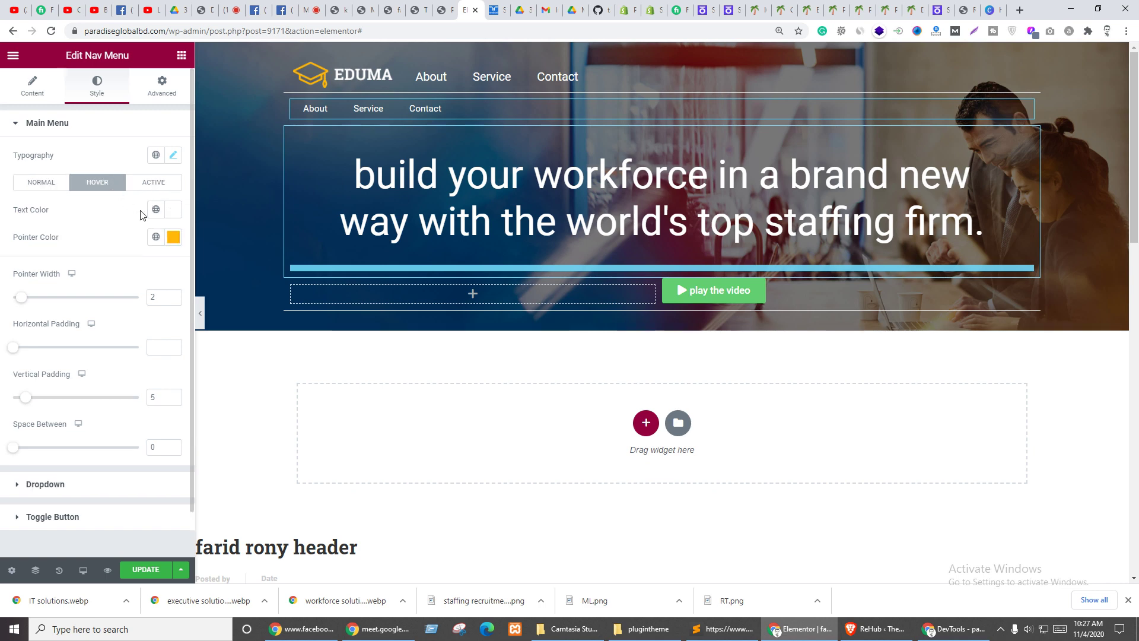
click(172, 237)
key(ctrl+c)
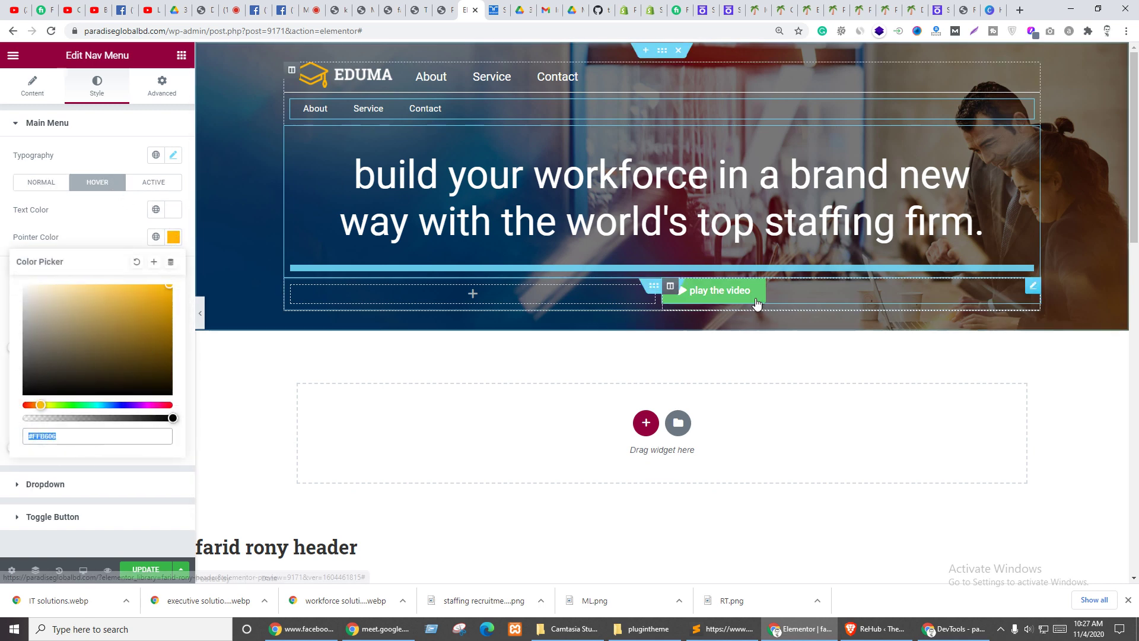
click(906, 280)
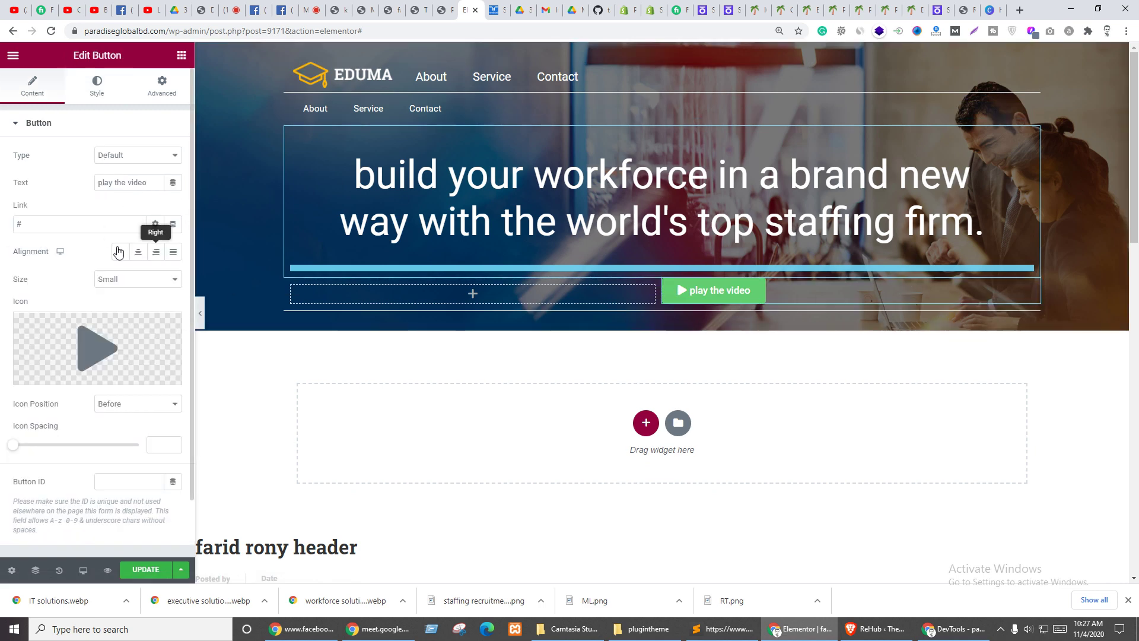
click(97, 84)
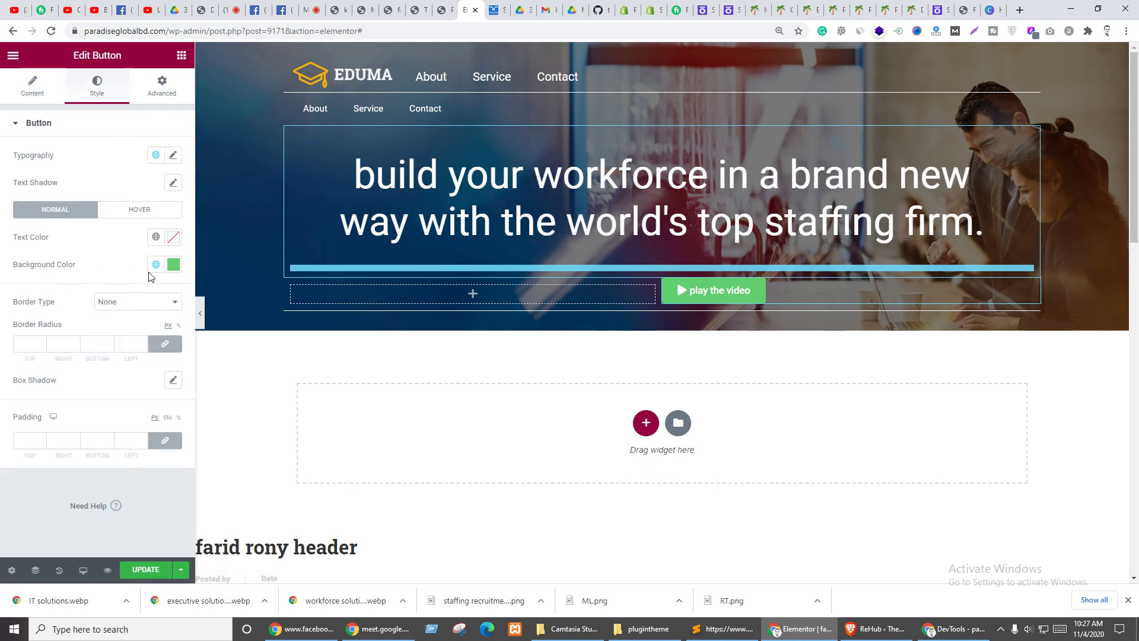
click(174, 264)
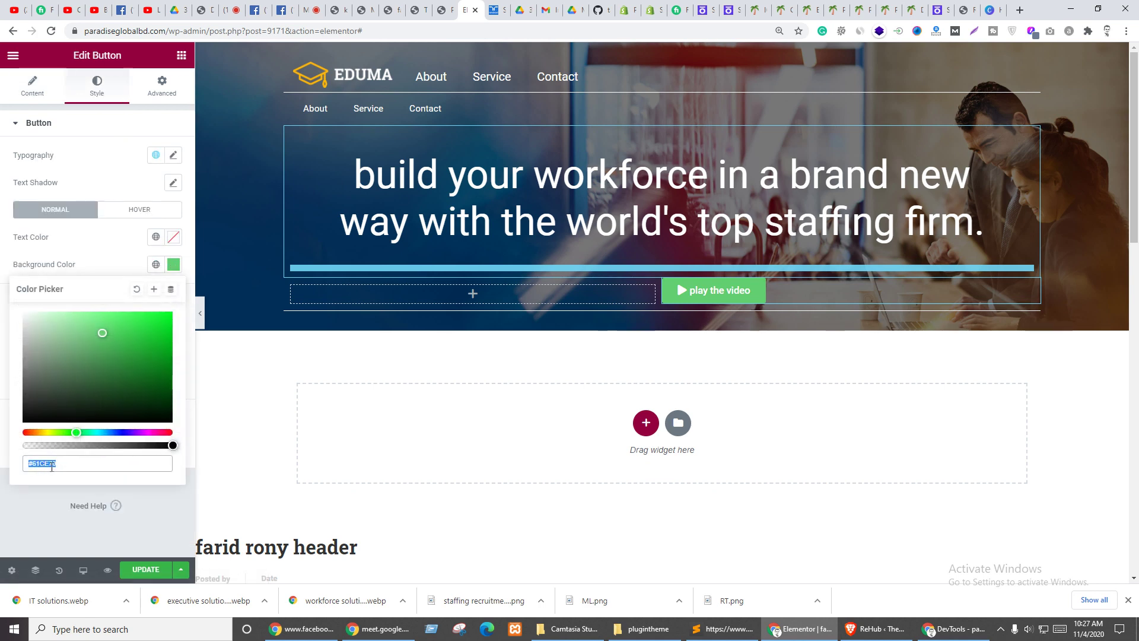
key(ctrl+v)
click(99, 247)
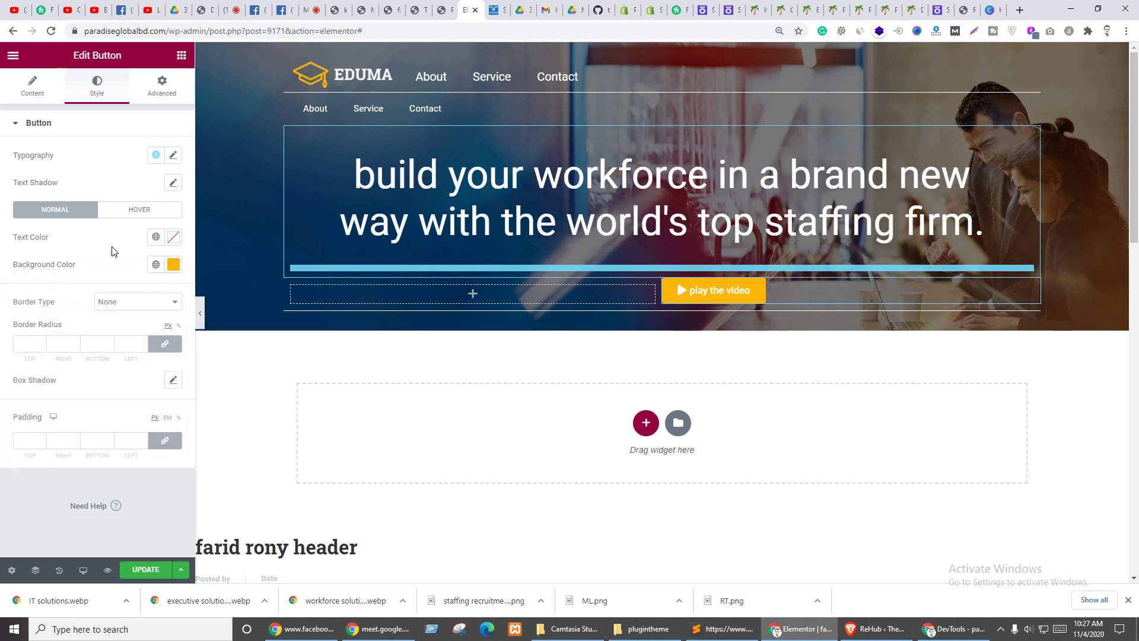
- Set the button typography to Capitalize, size 20 and line height 1.4
click(173, 156)
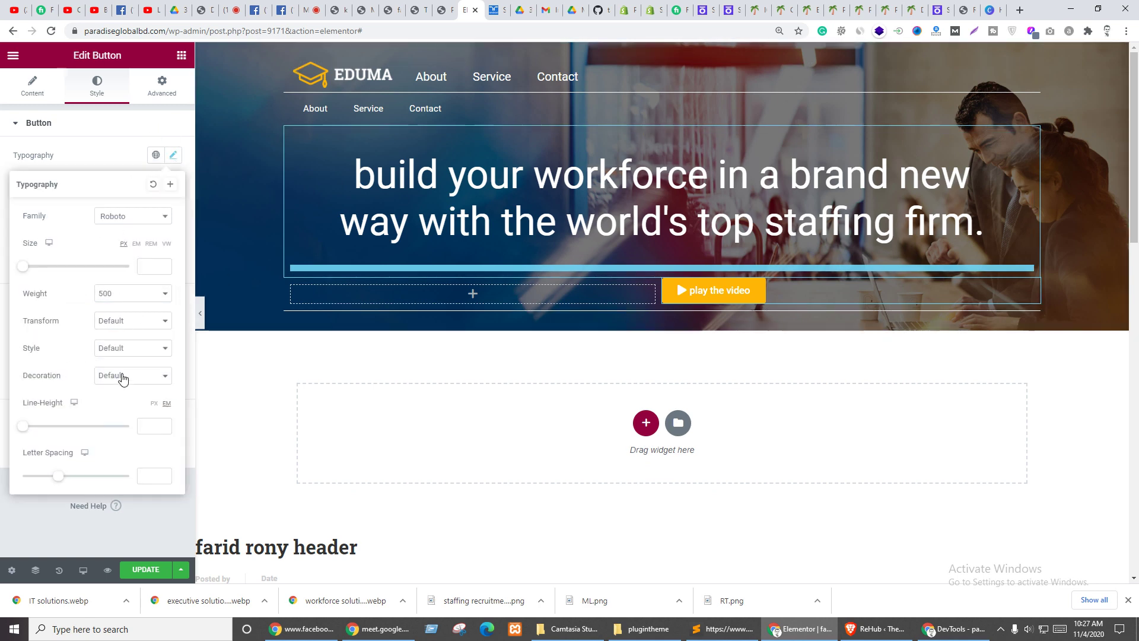
click(118, 326)
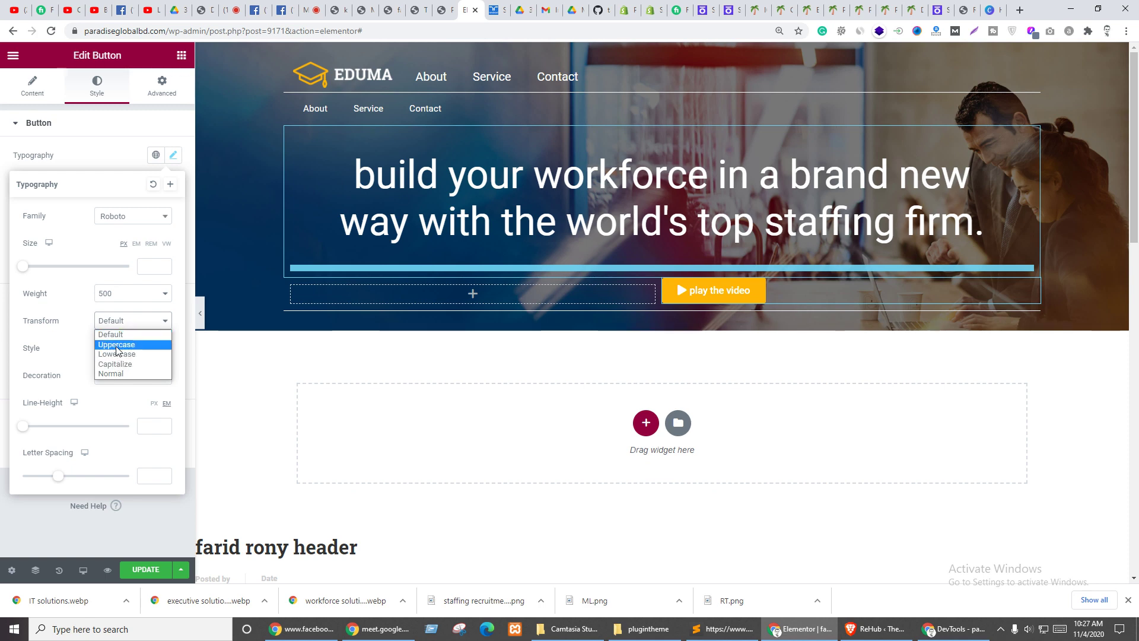
click(117, 364)
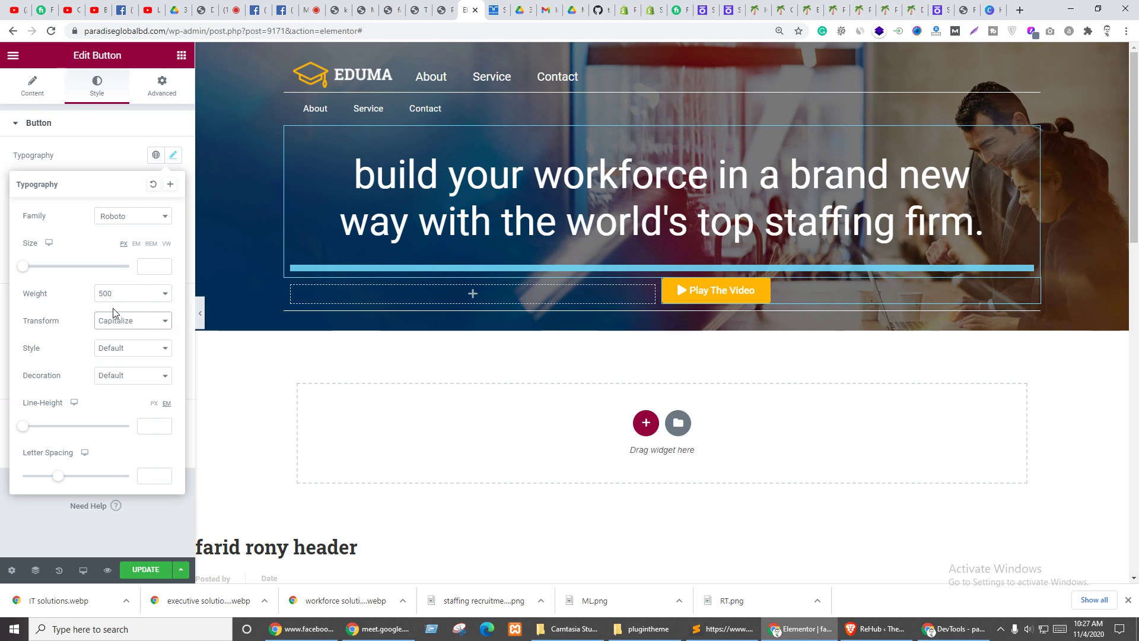
click(140, 263)
text(22)
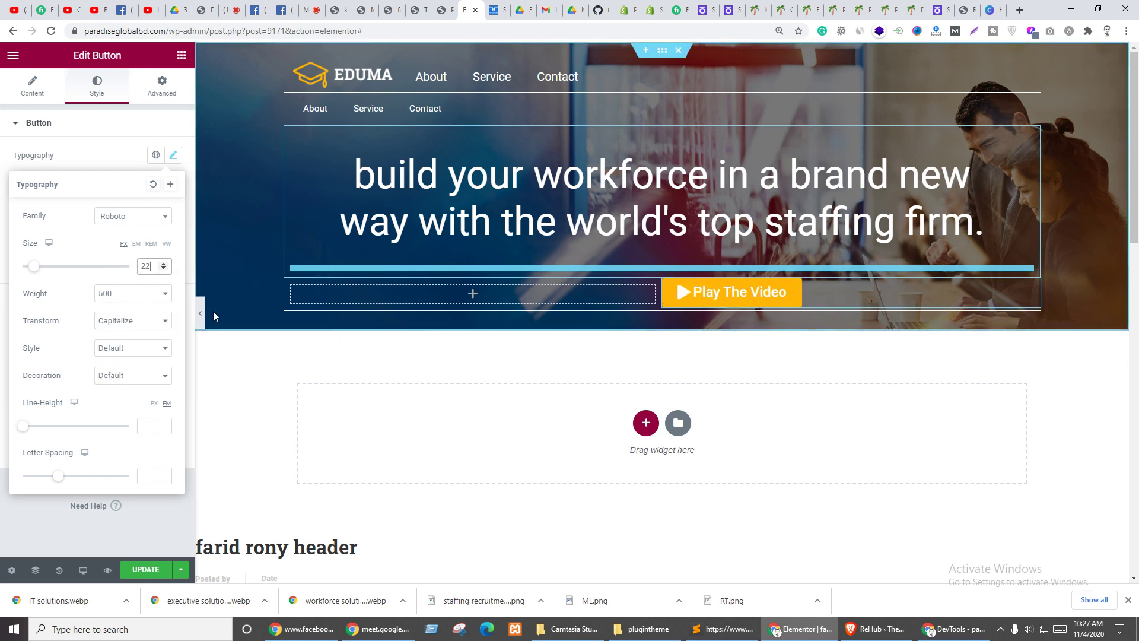
click(164, 269)
click(164, 270)
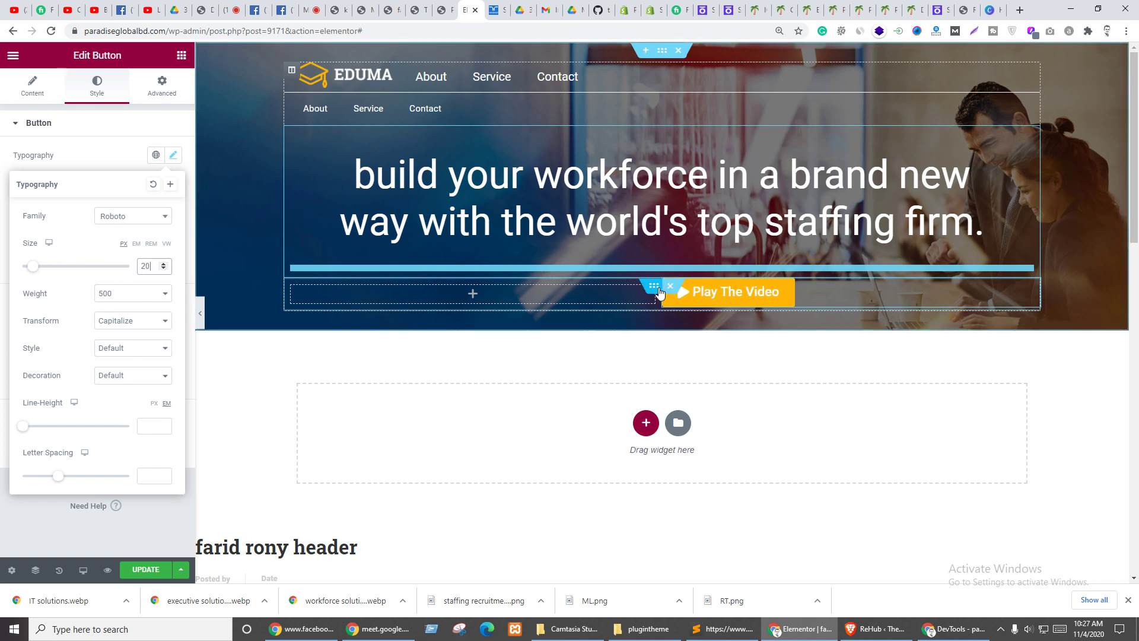
drag(22, 426, 37, 427)
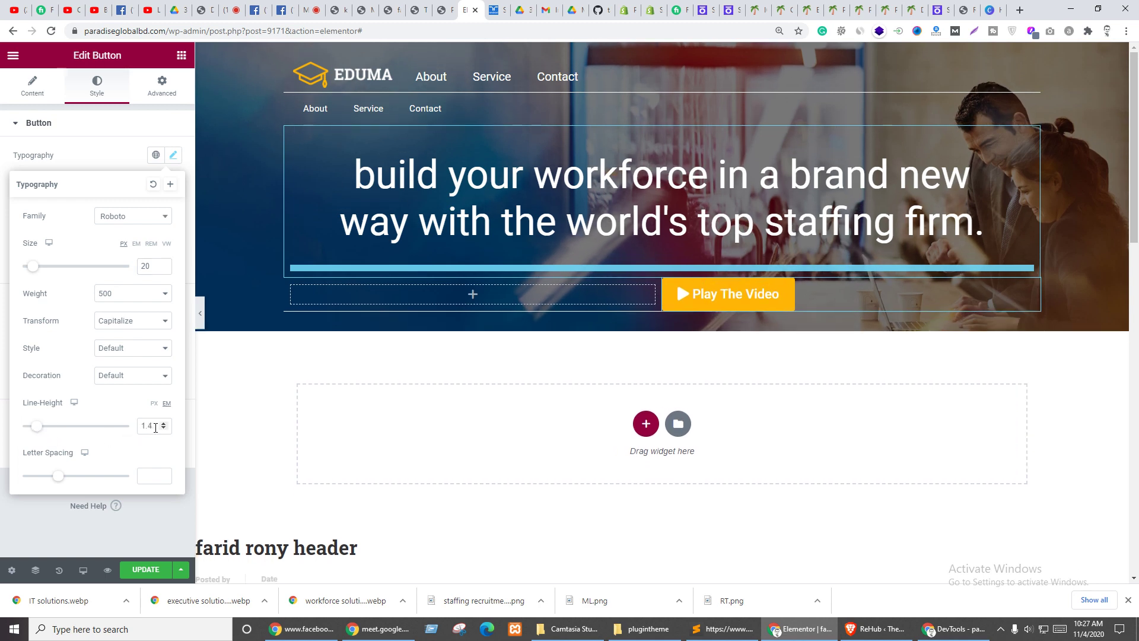
drag(59, 479, 2, 482)
click(2, 481)
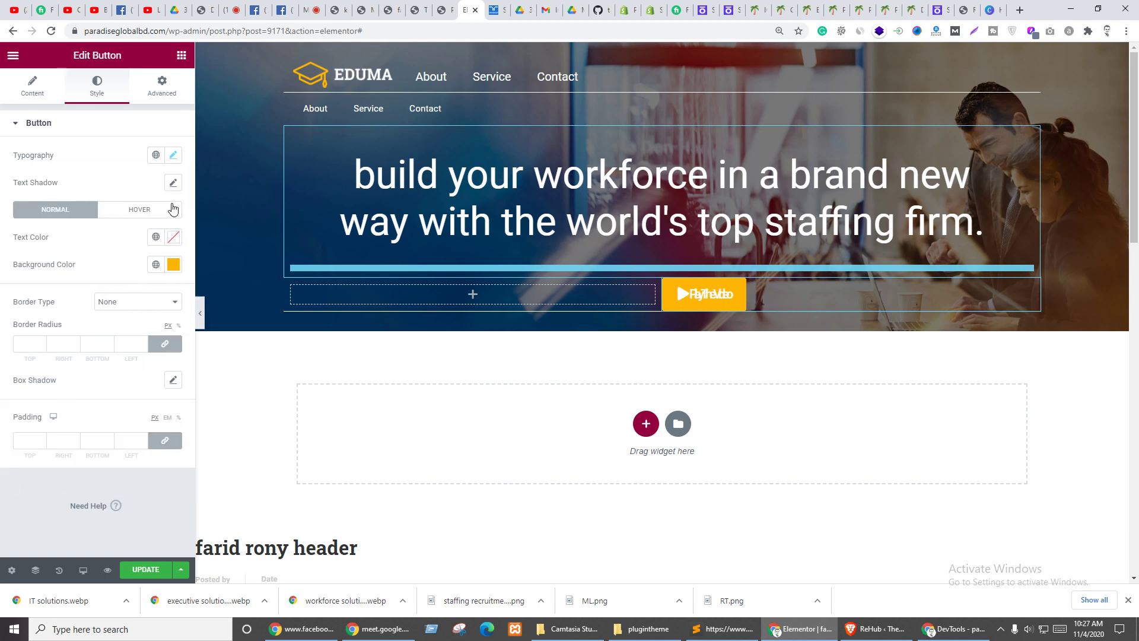
- Reset the button's letter spacing to 0 and set its font weight to 400
click(173, 156)
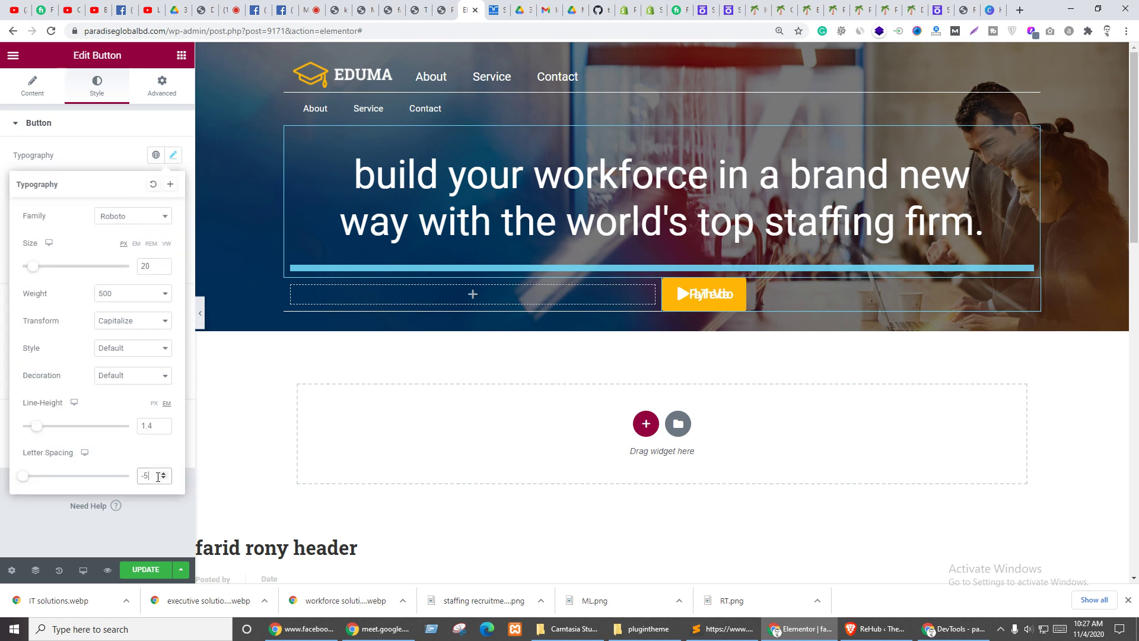
double_click(143, 476)
text(0)
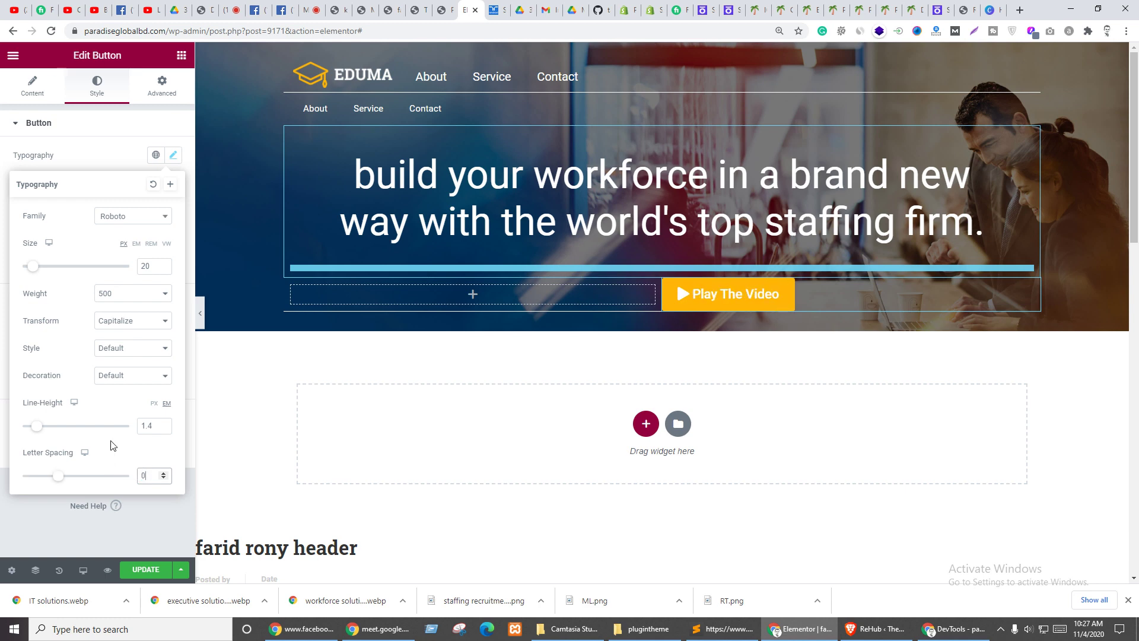
click(119, 294)
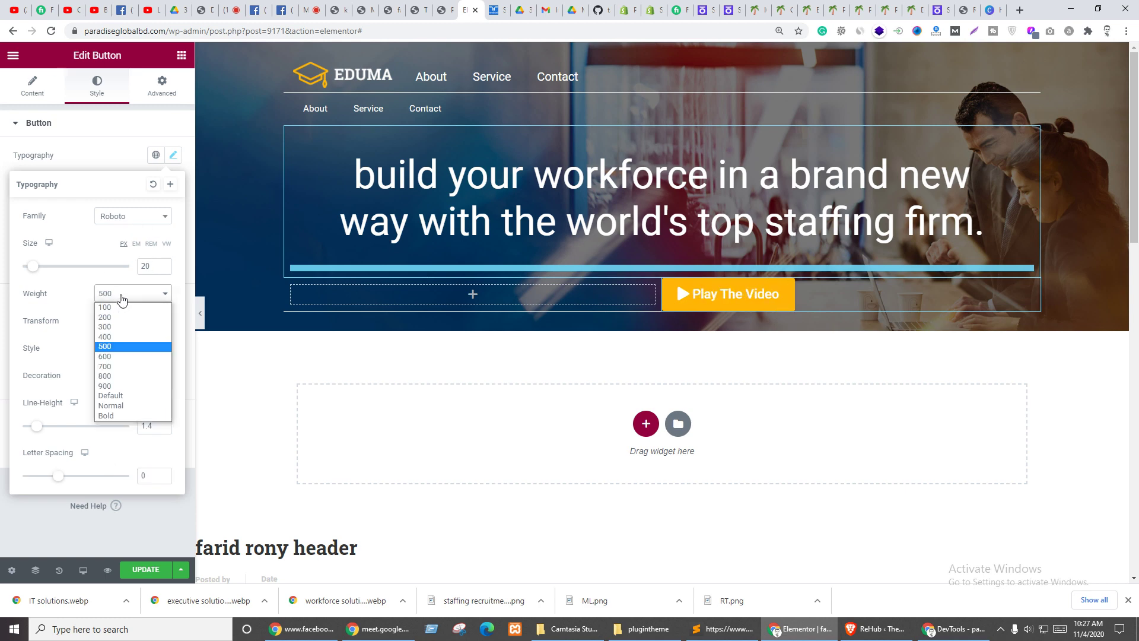
click(113, 340)
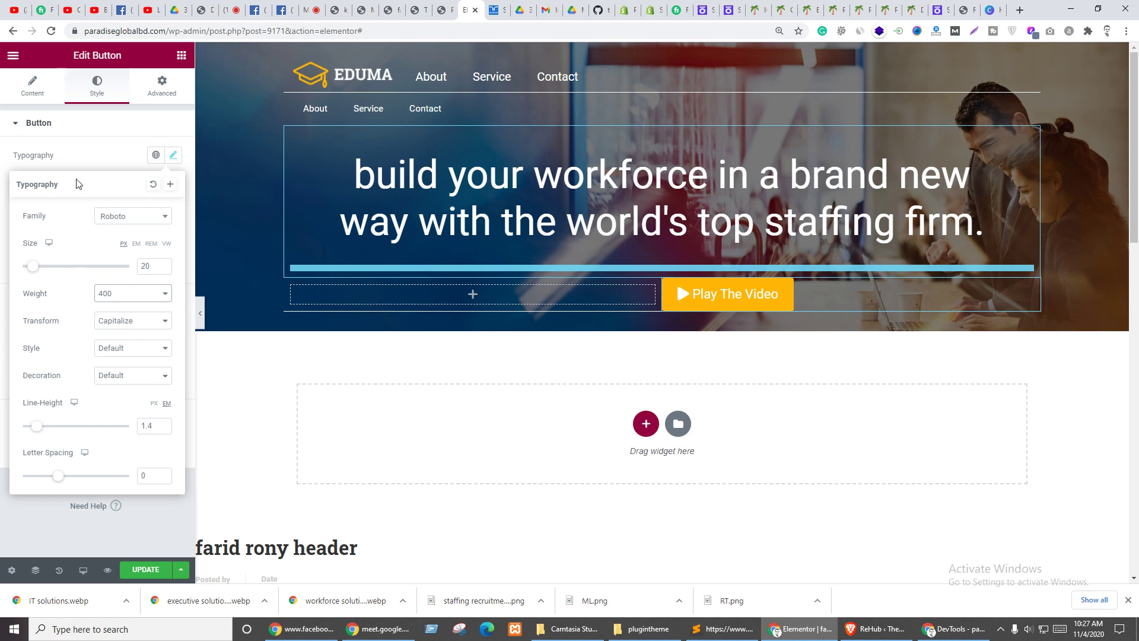
click(83, 153)
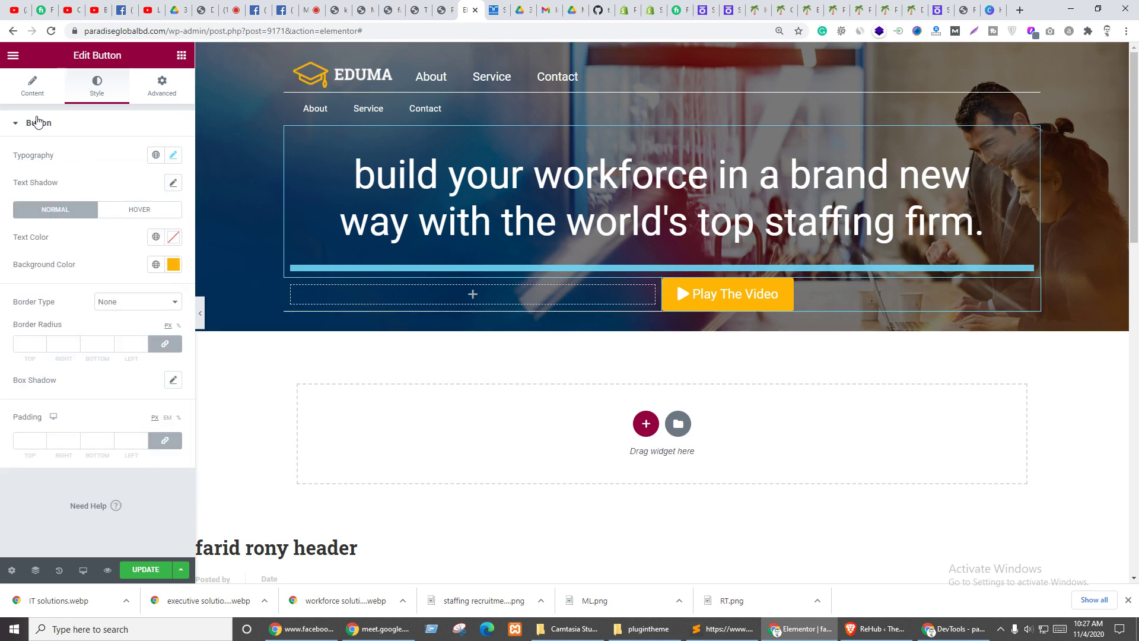
- Set the button's link to the Actions > Popup dynamic tag
click(32, 84)
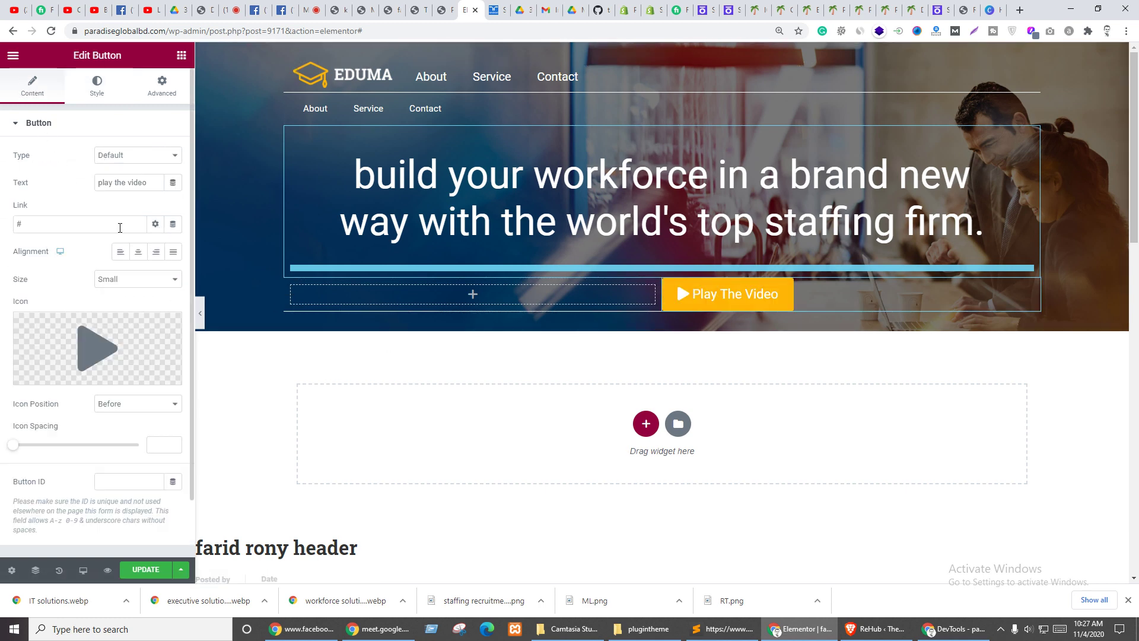
click(155, 224)
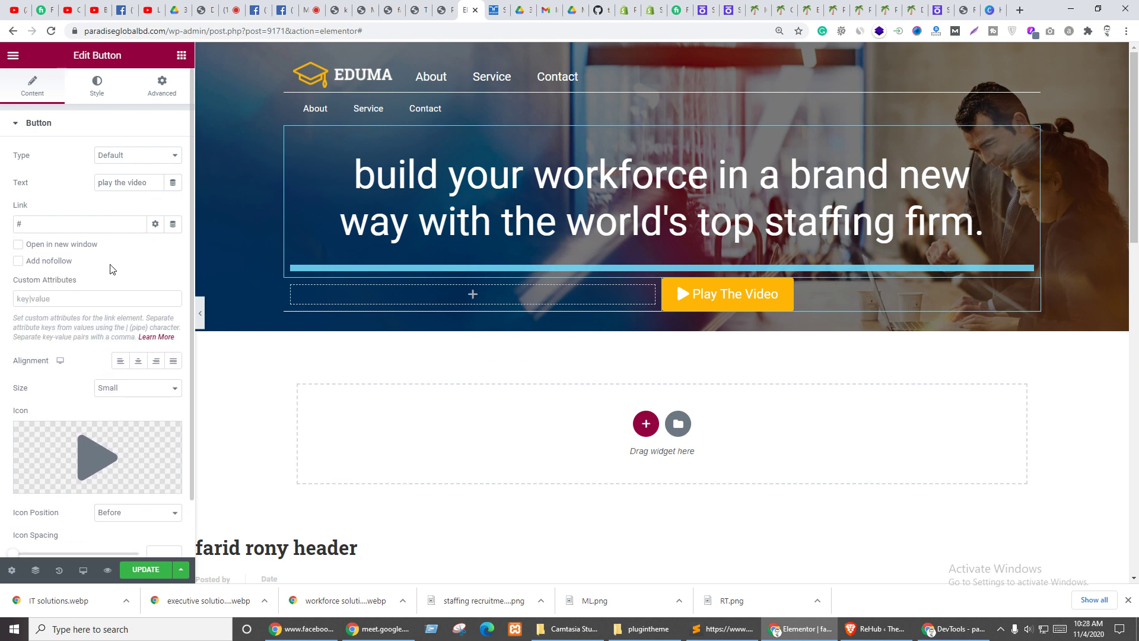
click(173, 225)
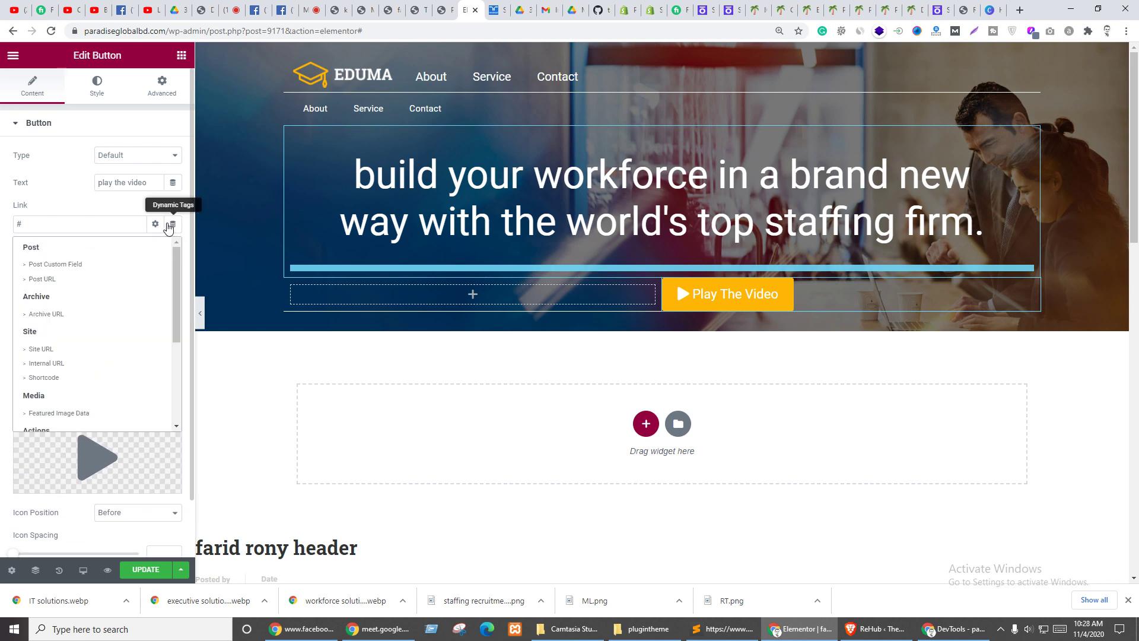
scroll(127, 328, down, 1)
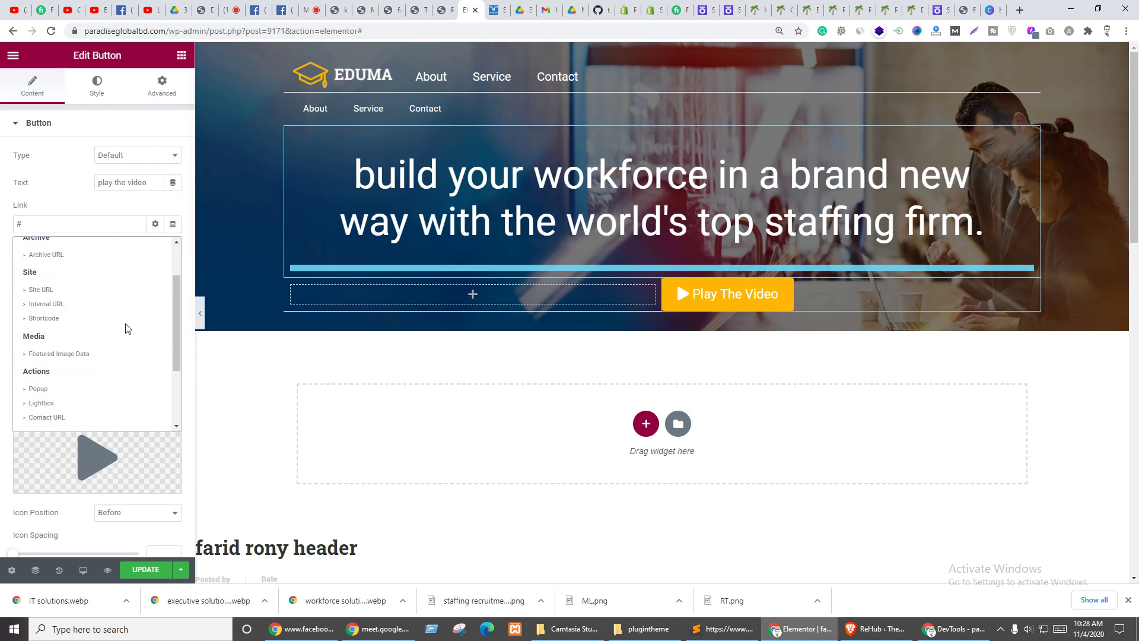
scroll(126, 328, down, 1)
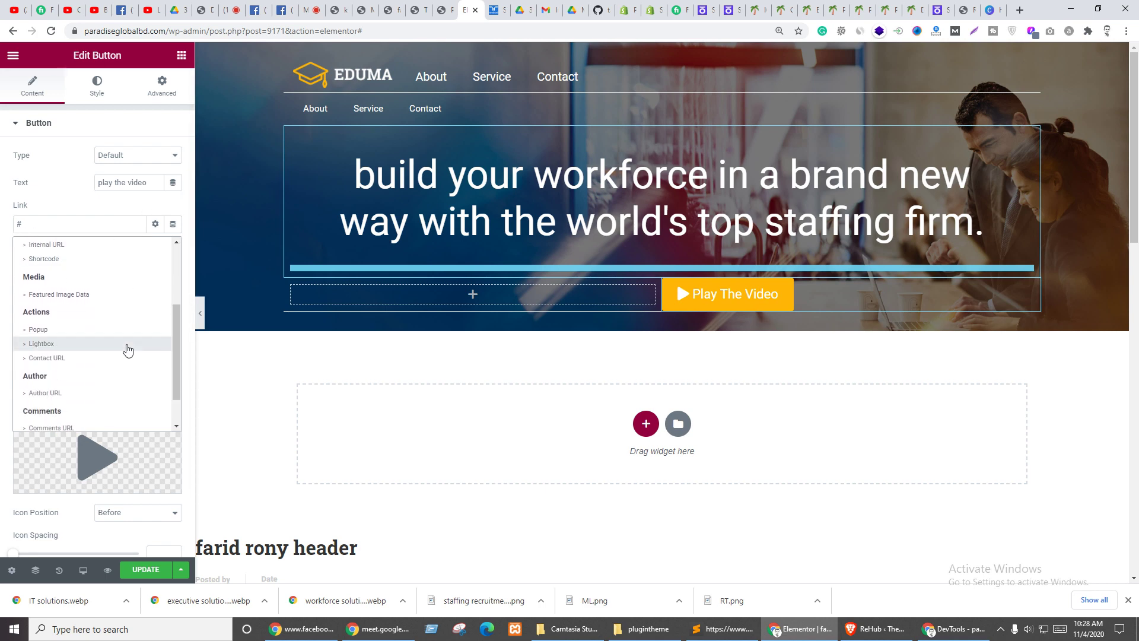
click(43, 330)
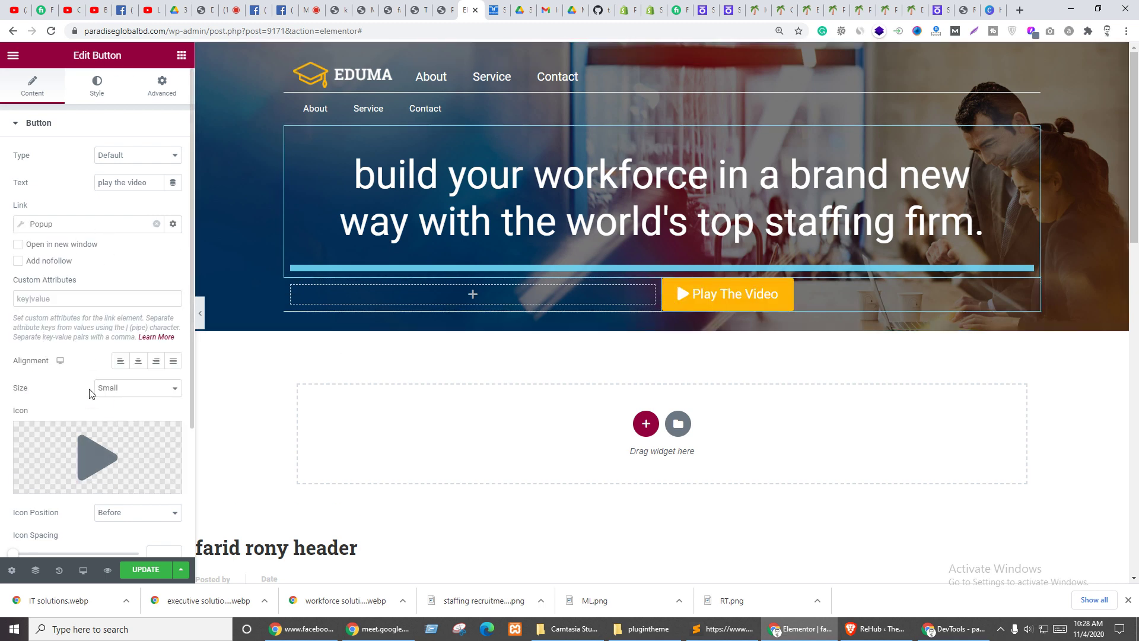
- Save the page changes with UPDATE
scroll(92, 388, down, 3)
click(145, 569)
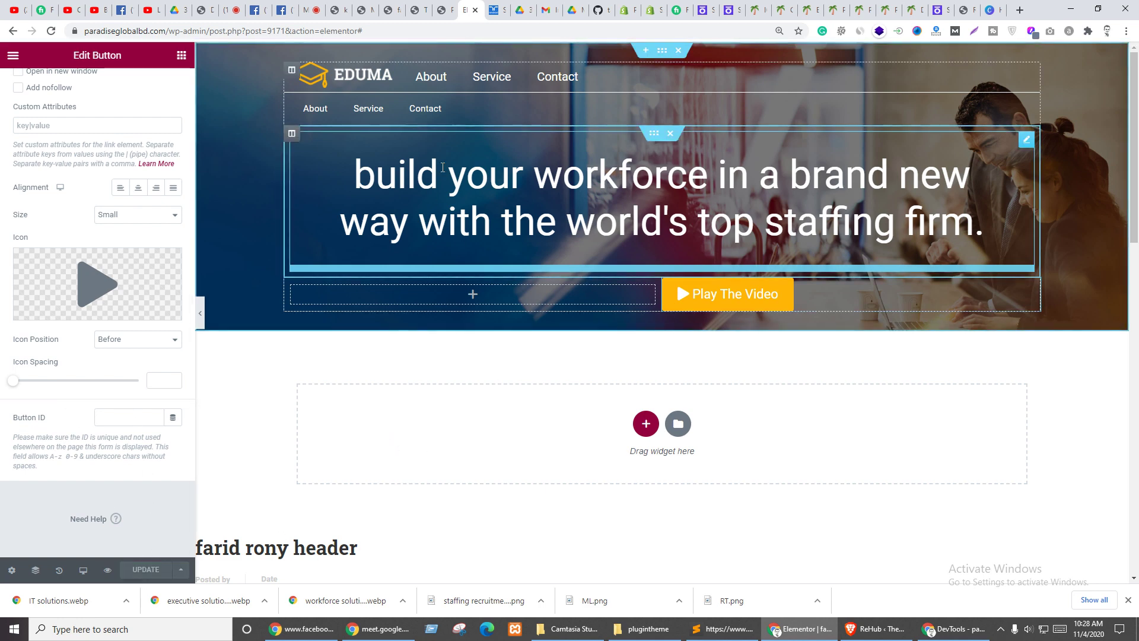
click(367, 7)
- View the live page with the Play The Video button, then another live page for comparison
click(391, 8)
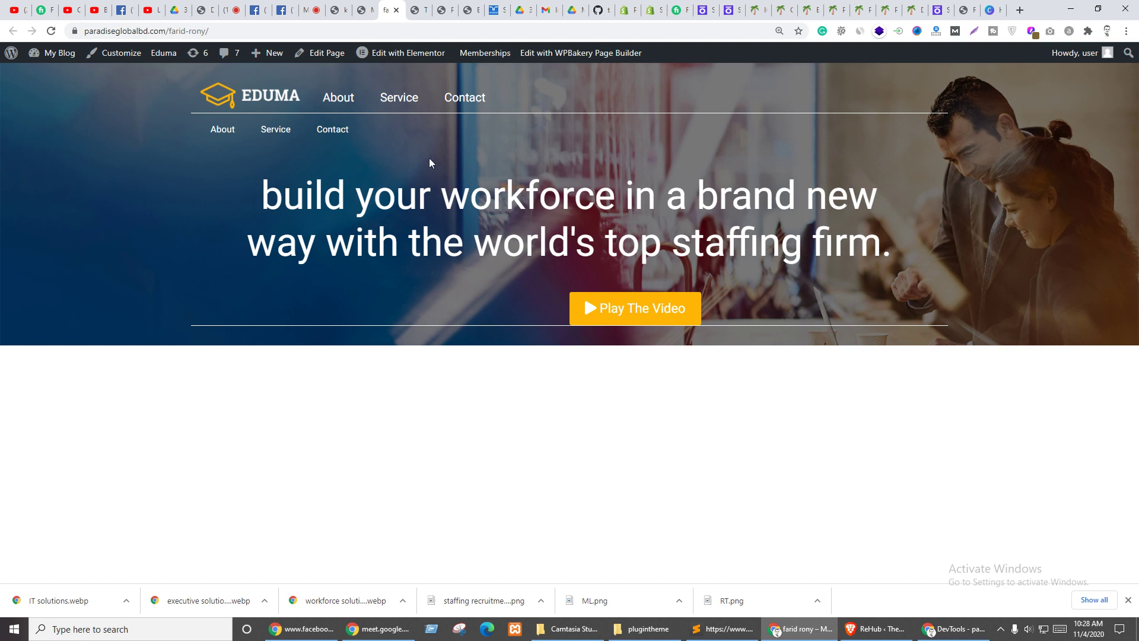
click(335, 7)
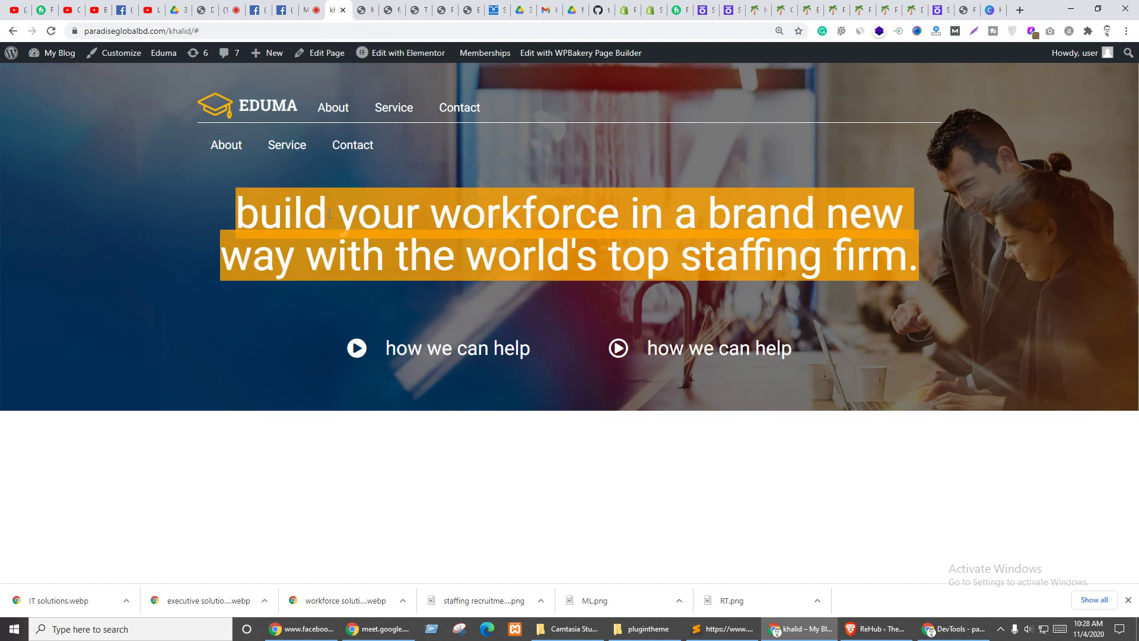
- Create a new Popup template named 'v' from Templates > Add New
mouse_move(59, 53)
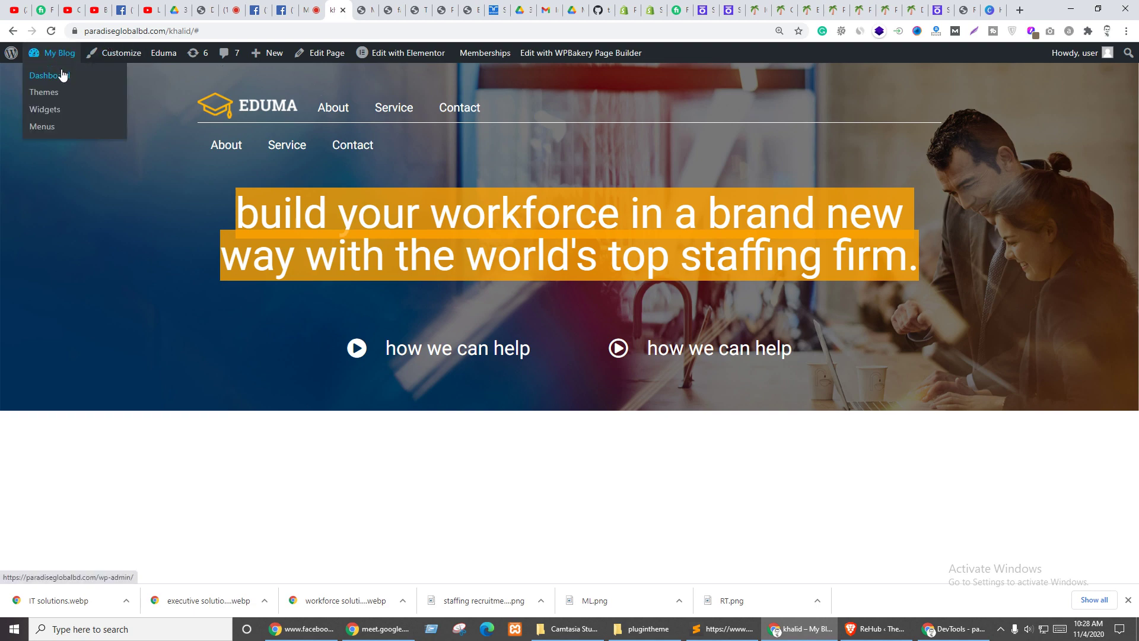
click(57, 76)
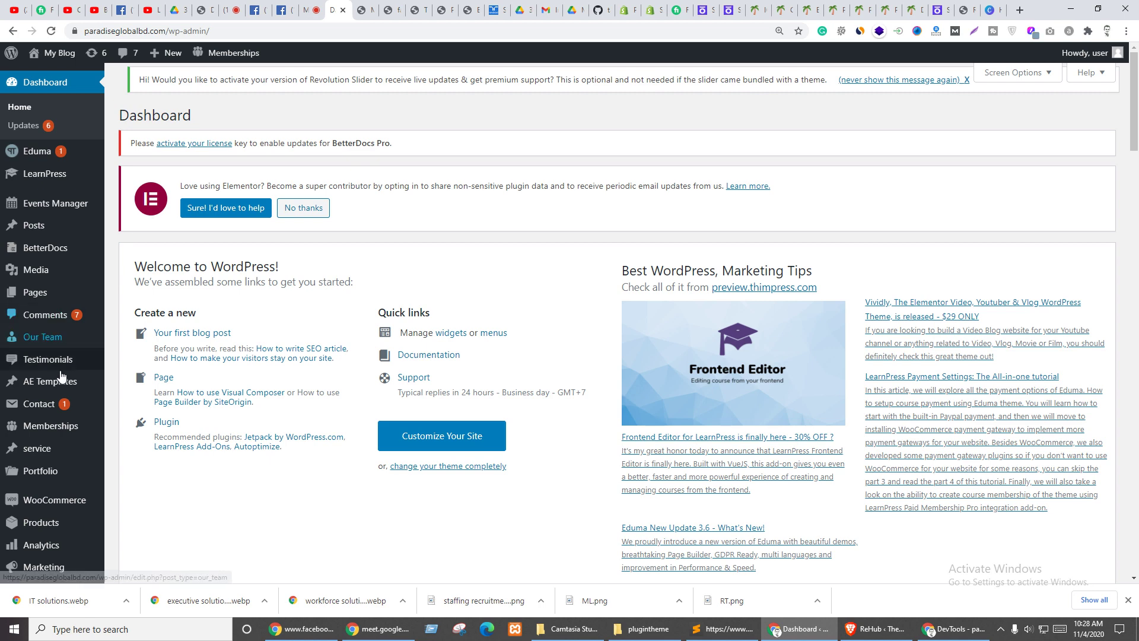
mouse_move(24, 486)
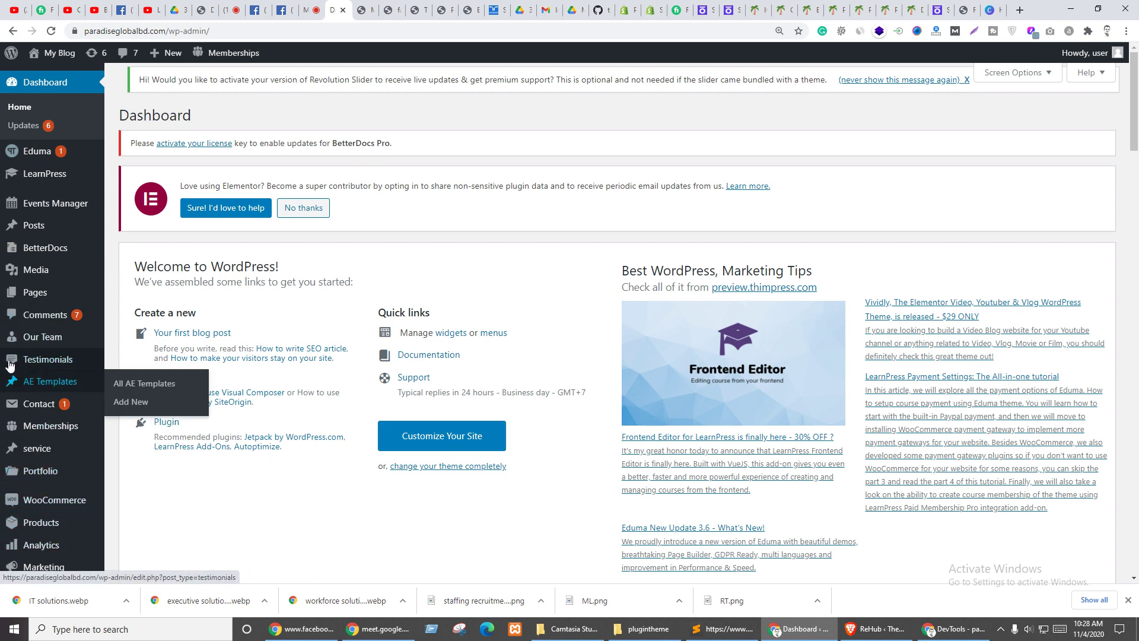
scroll(3, 337, down, 3)
mouse_move(44, 385)
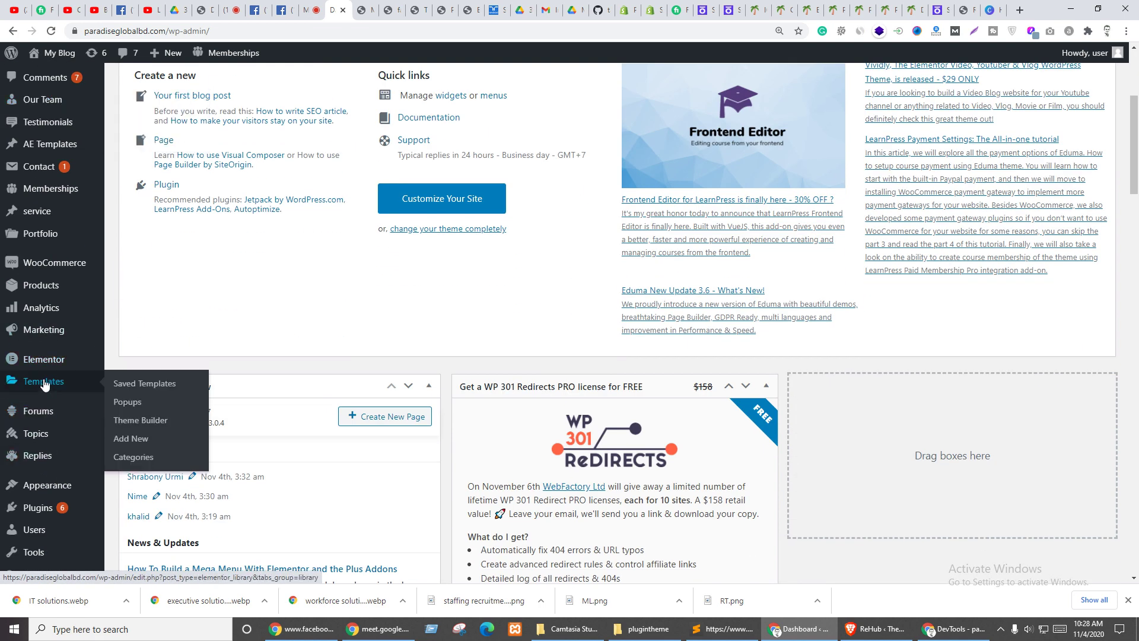
click(140, 440)
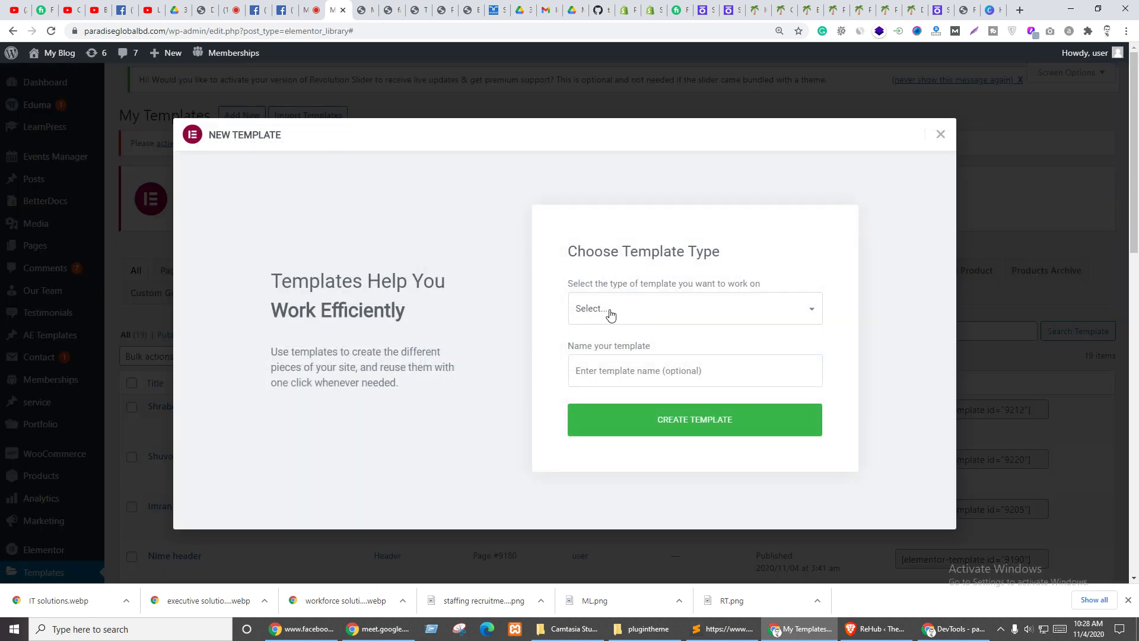
click(610, 315)
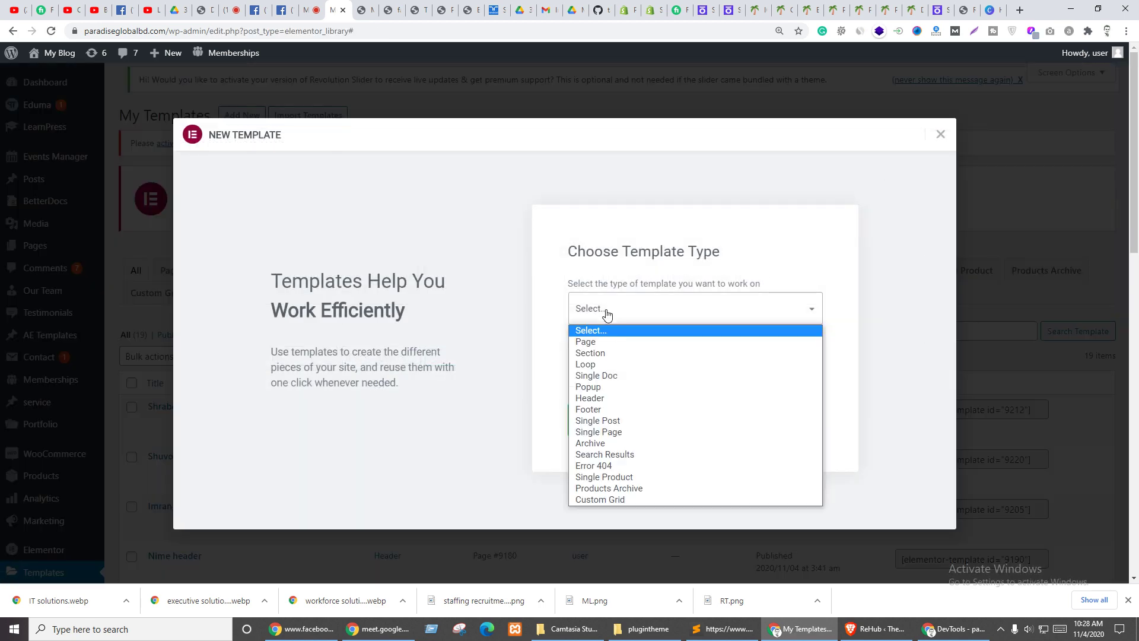
click(591, 387)
click(674, 370)
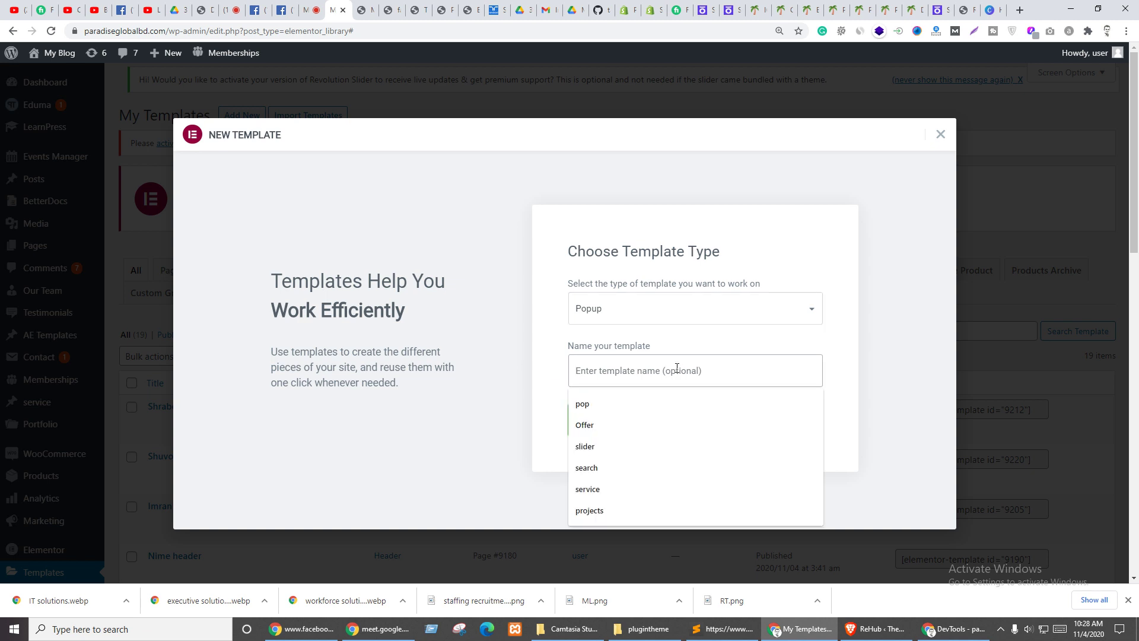
text(video)
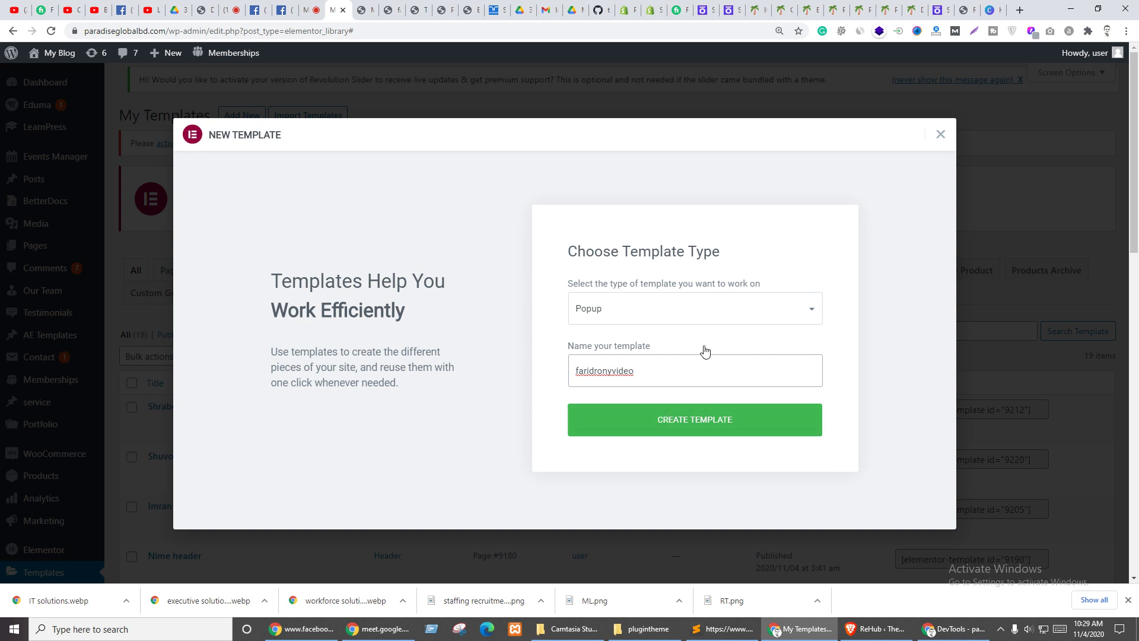
click(730, 421)
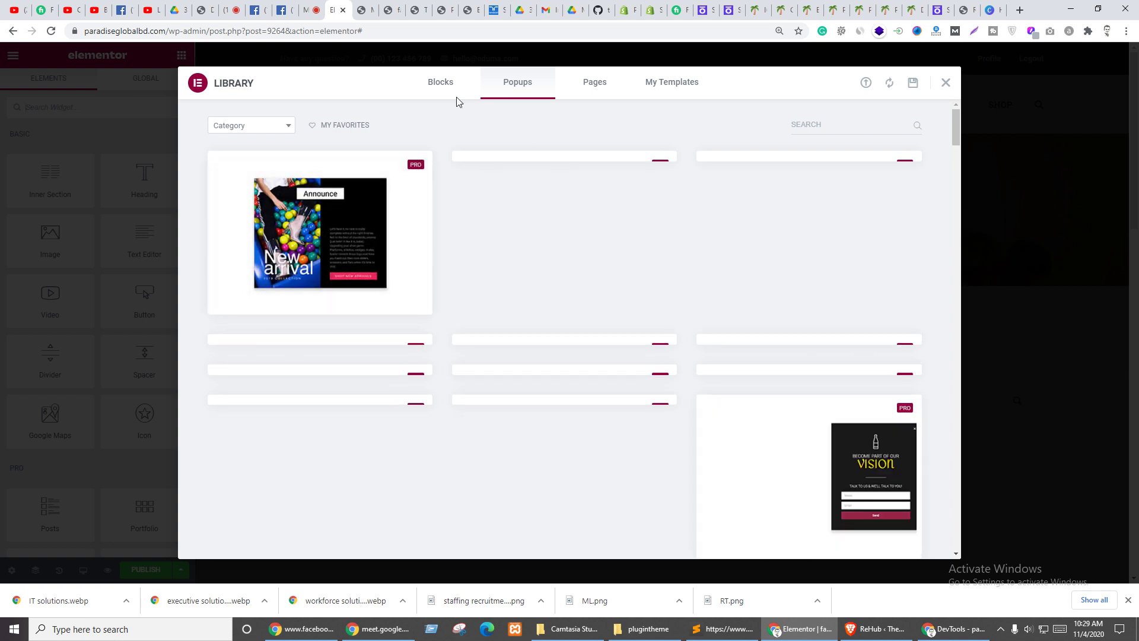
- Browse the block and popup templates in the library, then close it
click(440, 83)
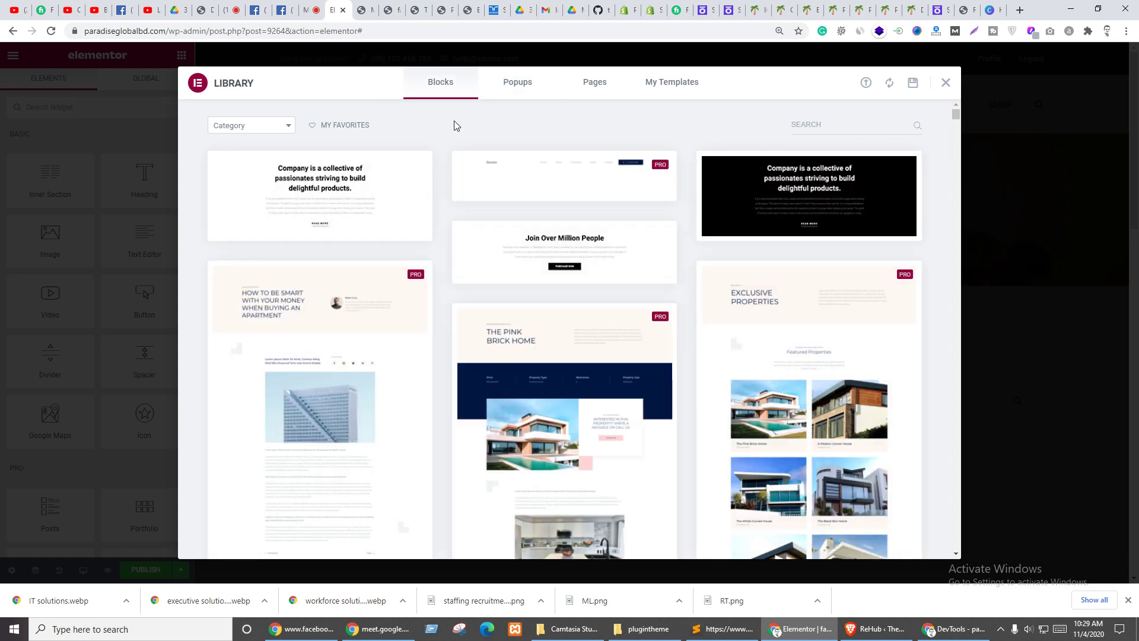
click(507, 85)
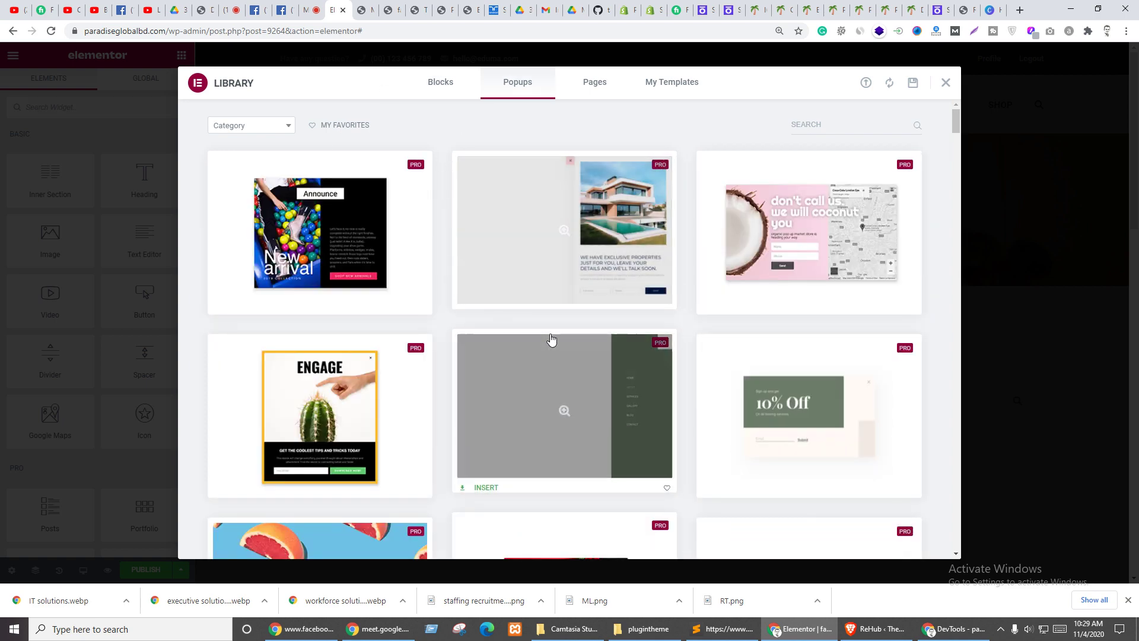
scroll(626, 321, down, 2)
scroll(629, 319, down, 3)
scroll(647, 308, down, 4)
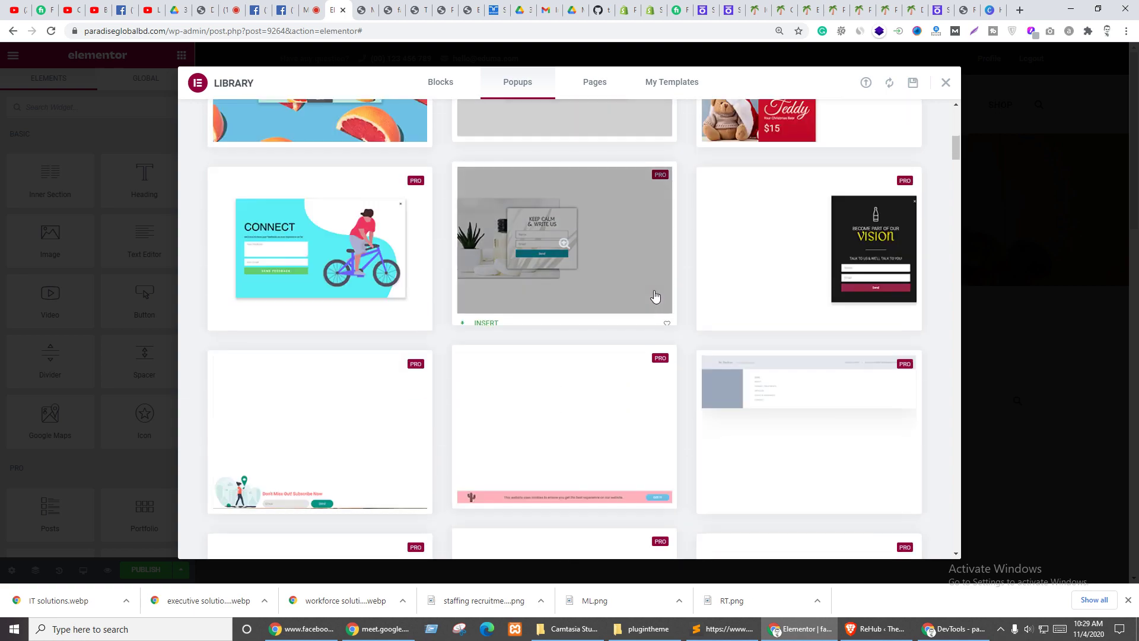
scroll(544, 318, up, 8)
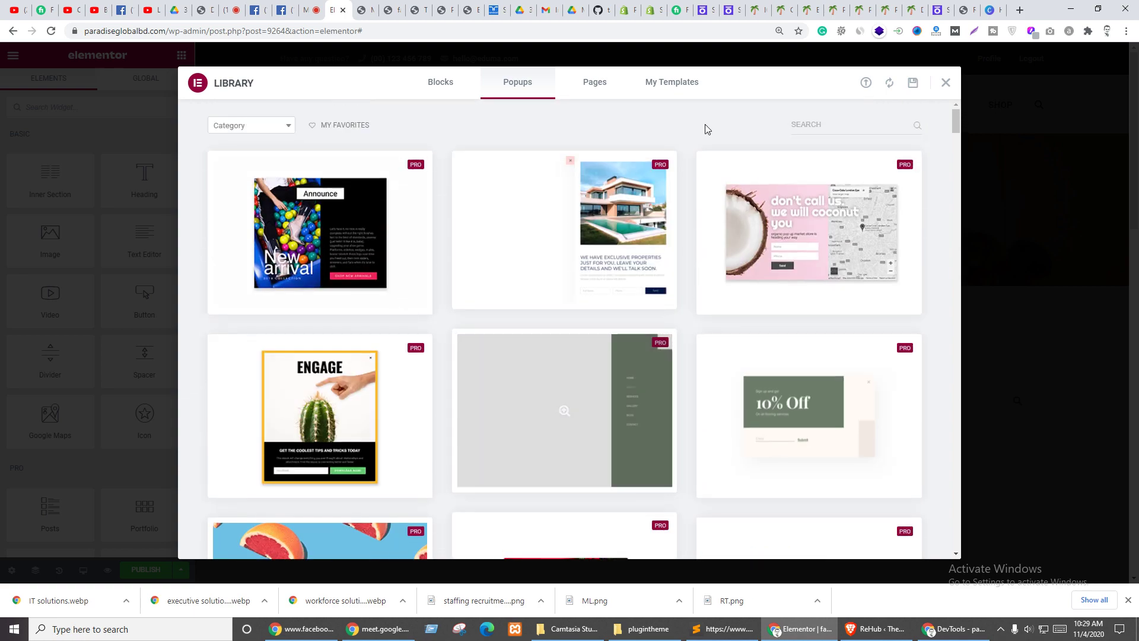
click(946, 83)
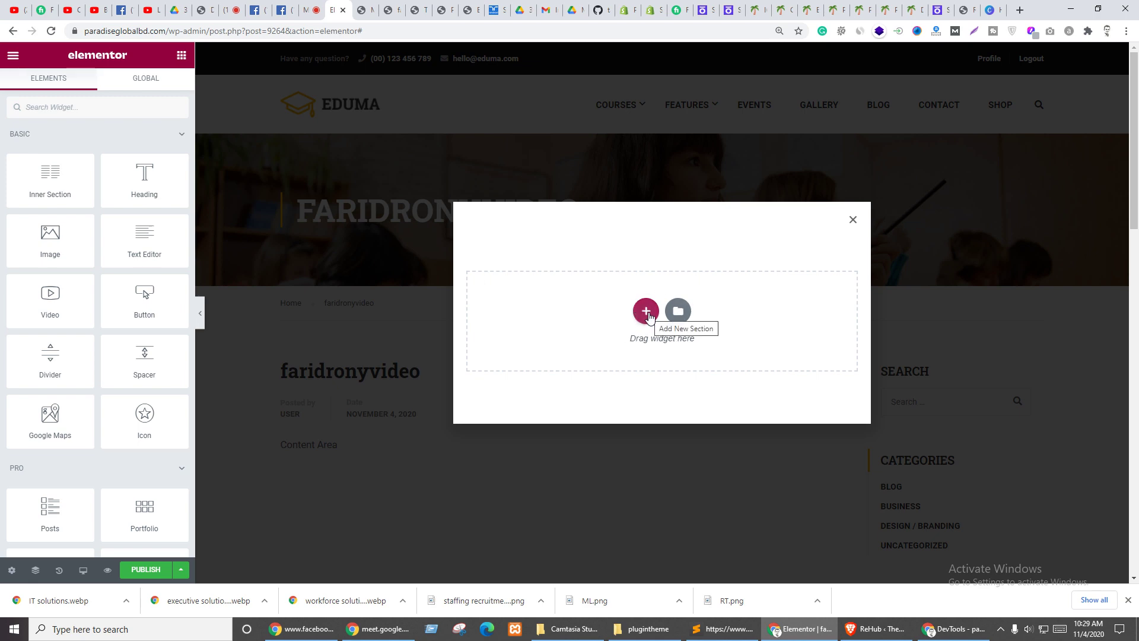
- Add a one-column section holding a Video widget and preview its placeholder video
click(647, 312)
click(514, 309)
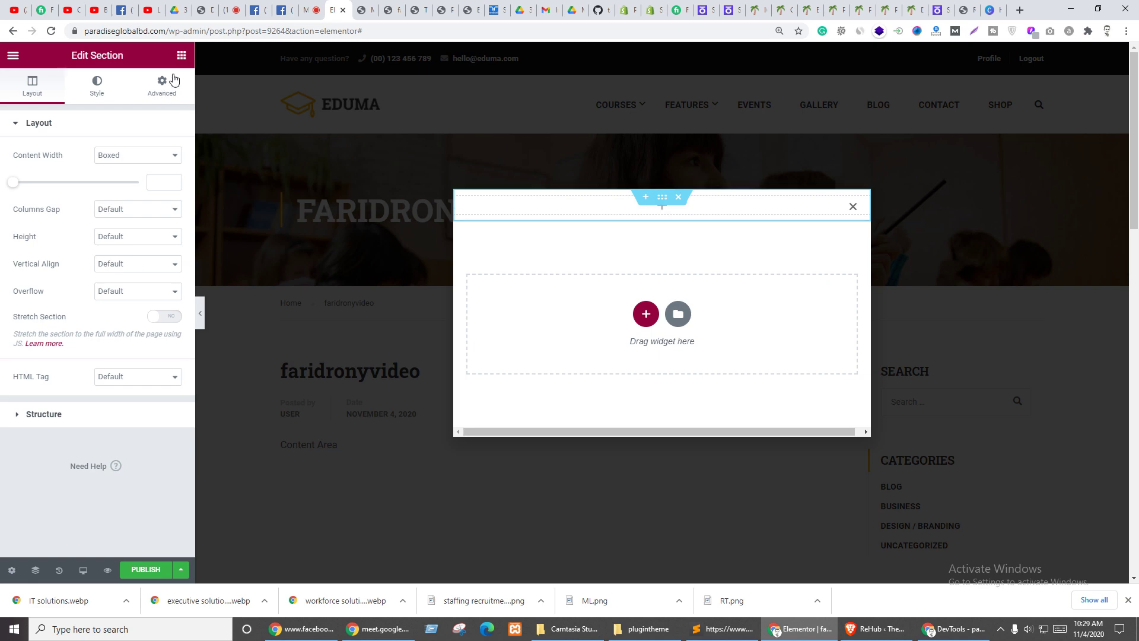
click(181, 57)
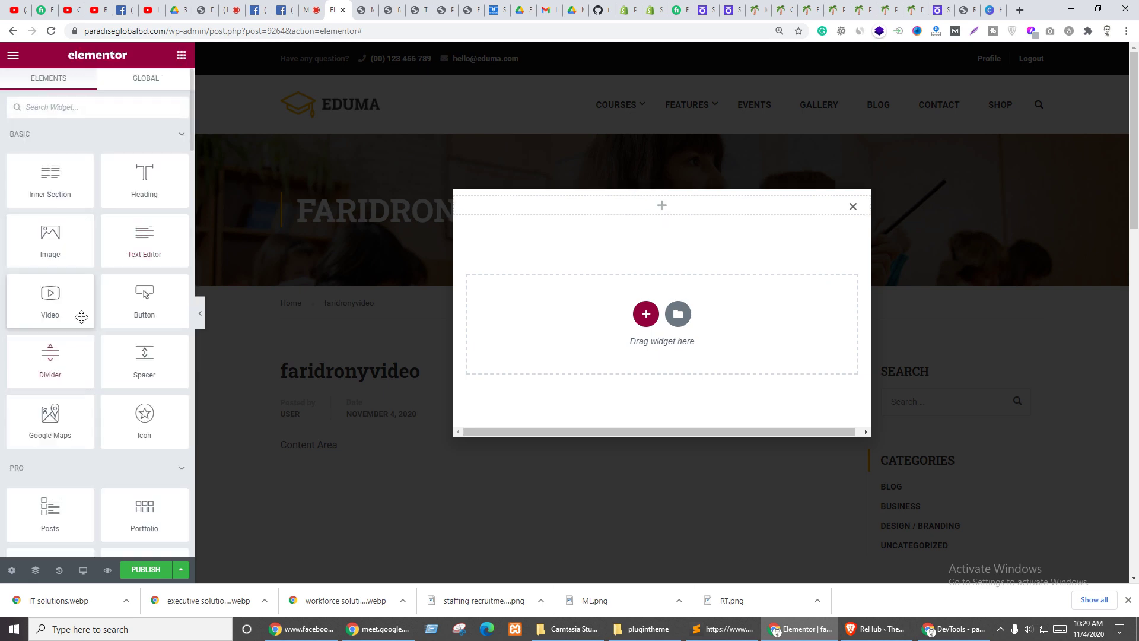
drag(79, 318, 610, 207)
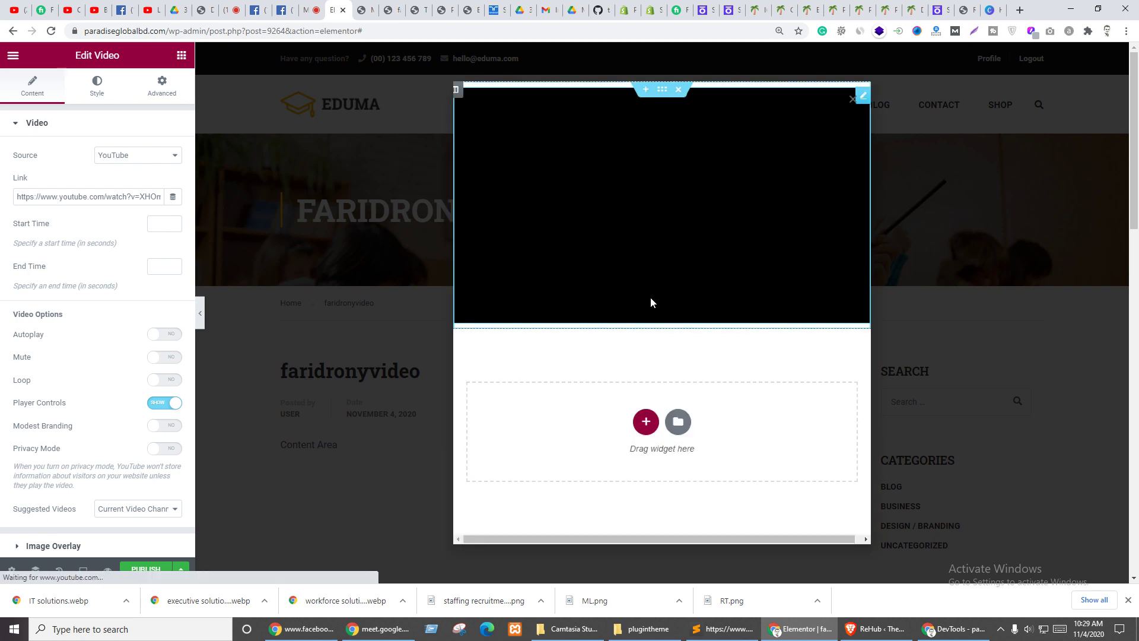
click(693, 137)
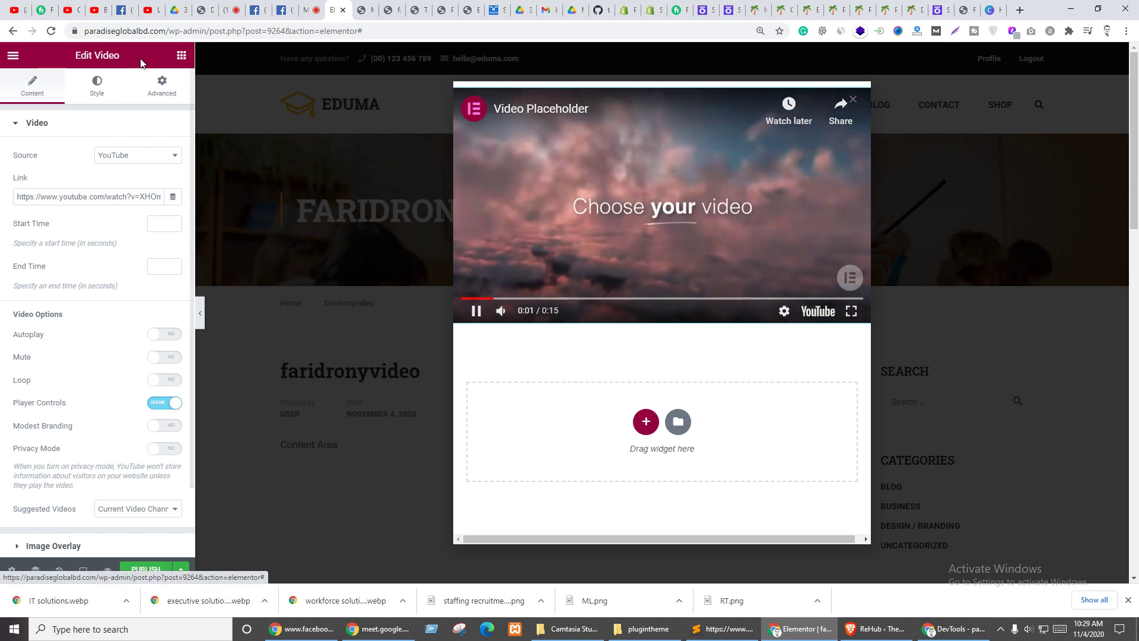
click(151, 7)
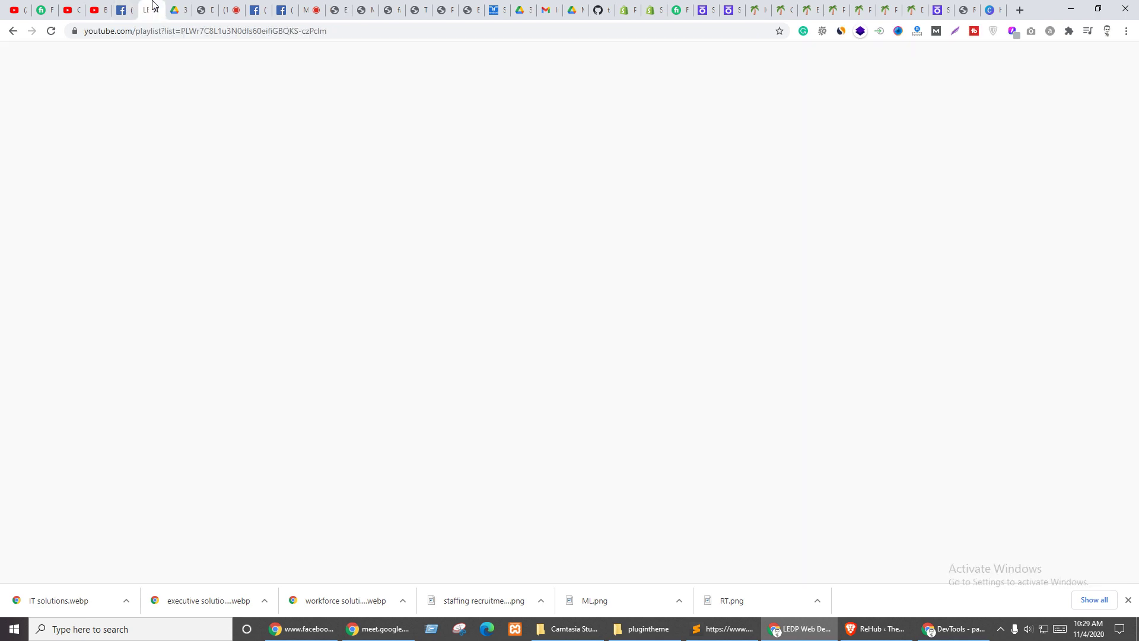
- Copy the share link of the 'Perfect GIG Thumbnail Creation Fiverr GIG Image 2020' video
scroll(534, 320, down, 20)
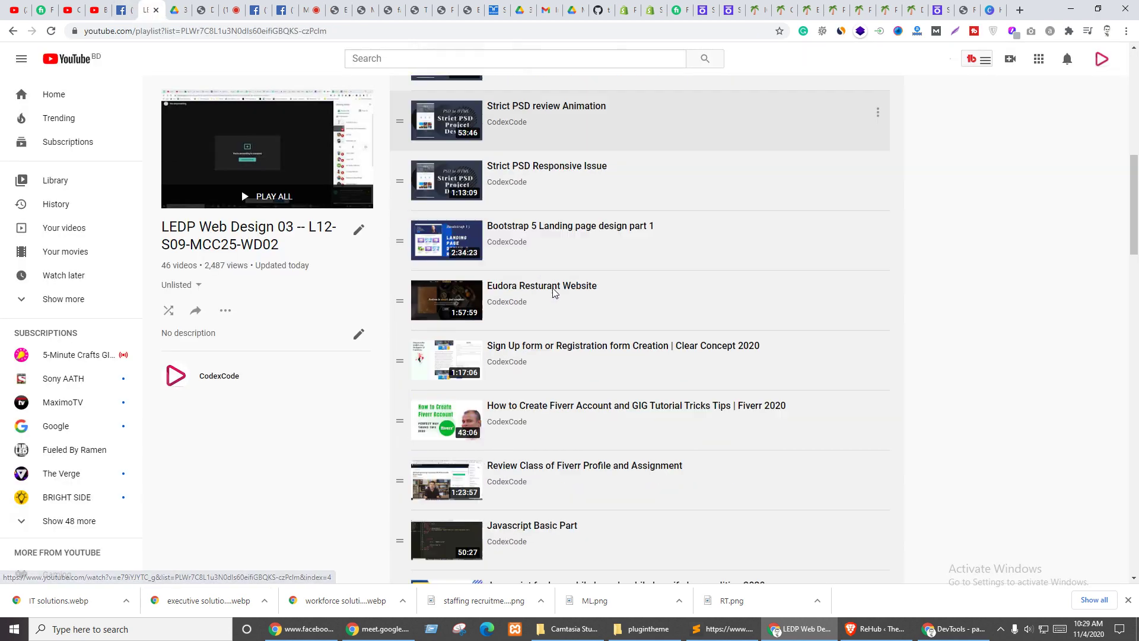
click(509, 320)
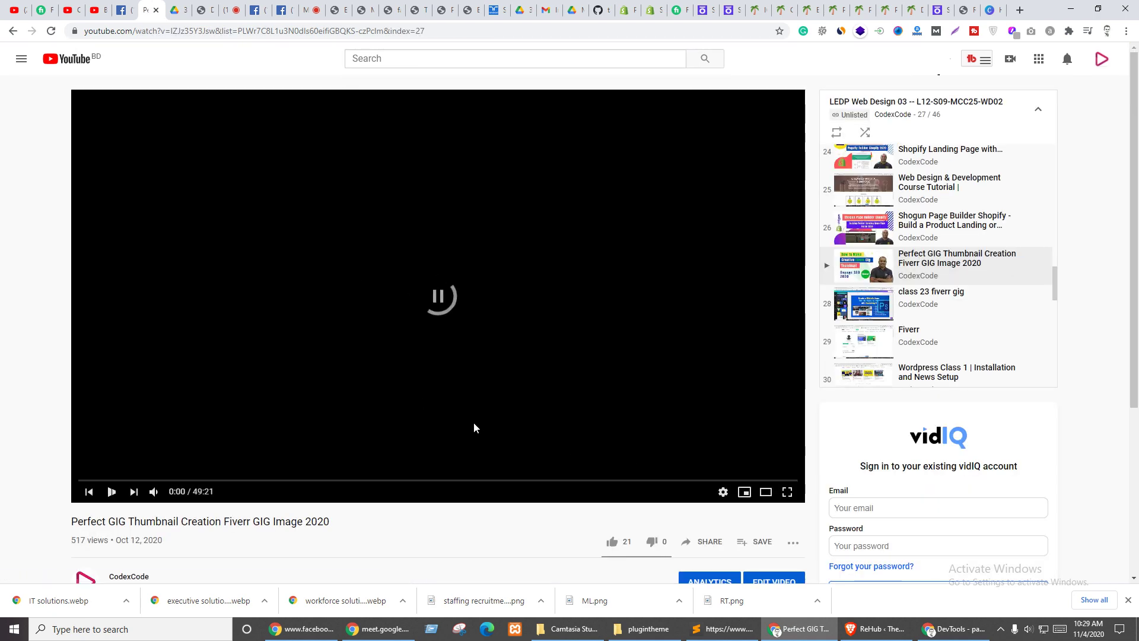
click(704, 538)
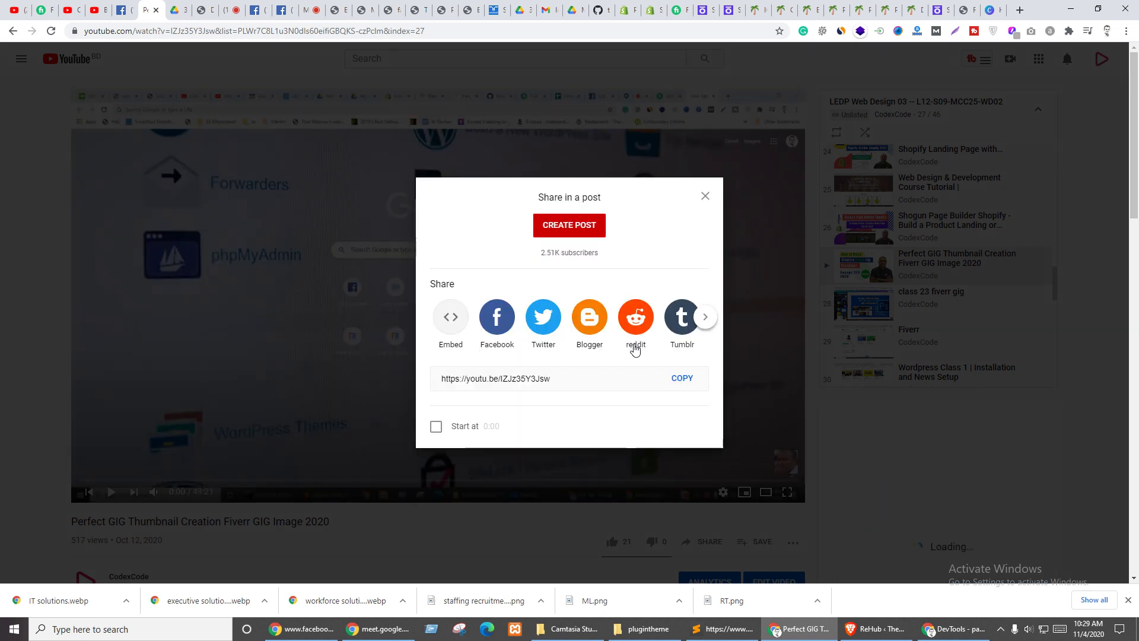
click(682, 378)
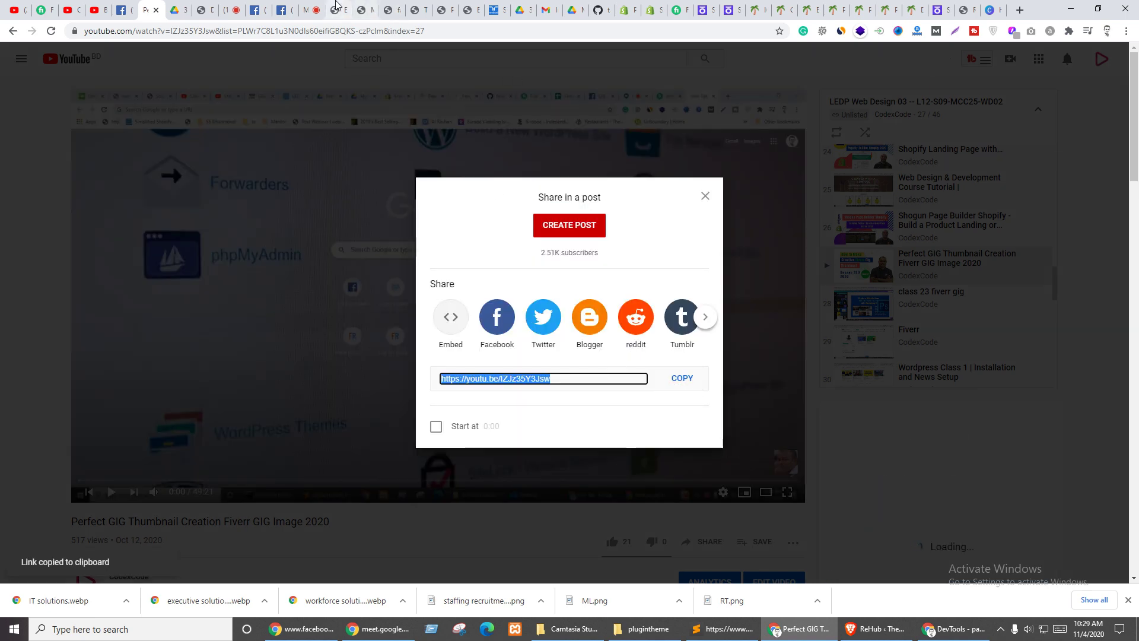
click(335, 10)
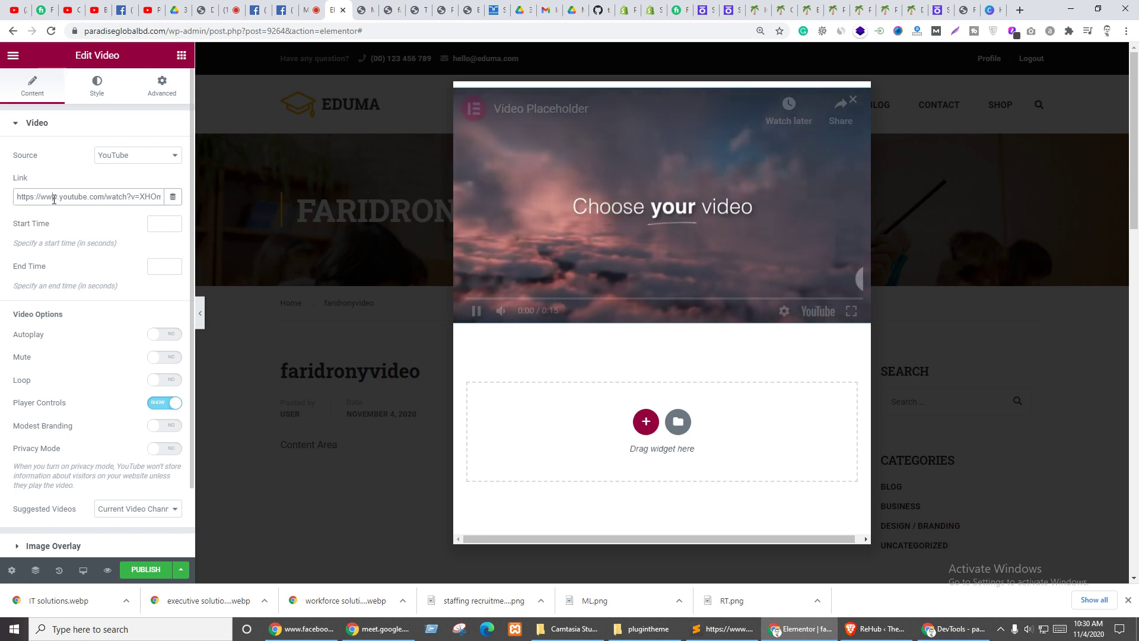
triple_click(54, 198)
key(ctrl+v)
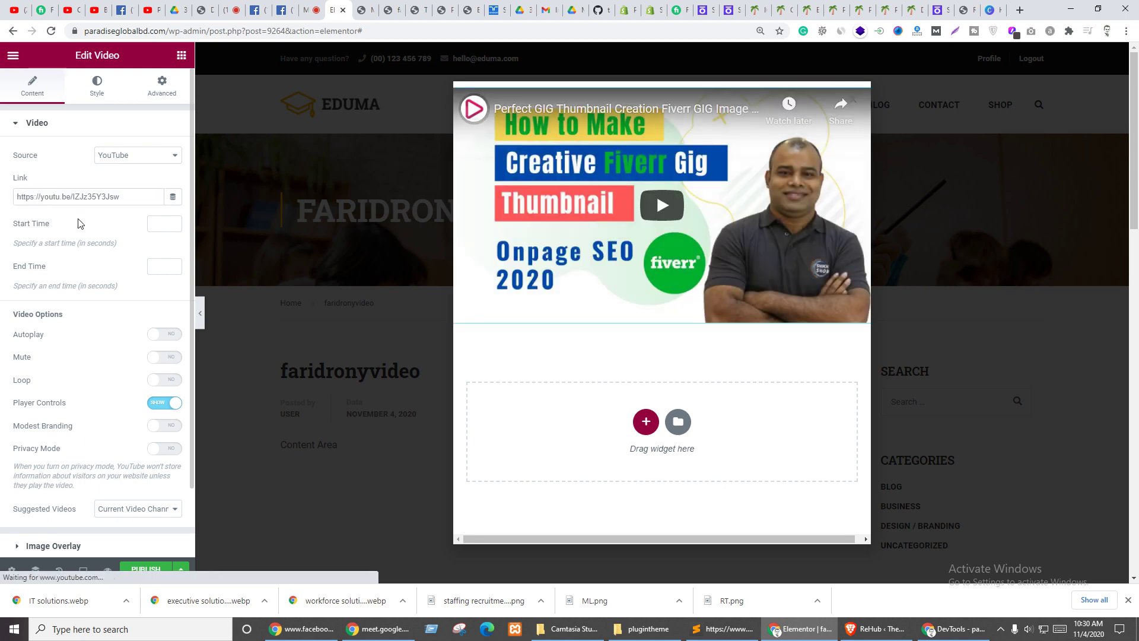
click(168, 202)
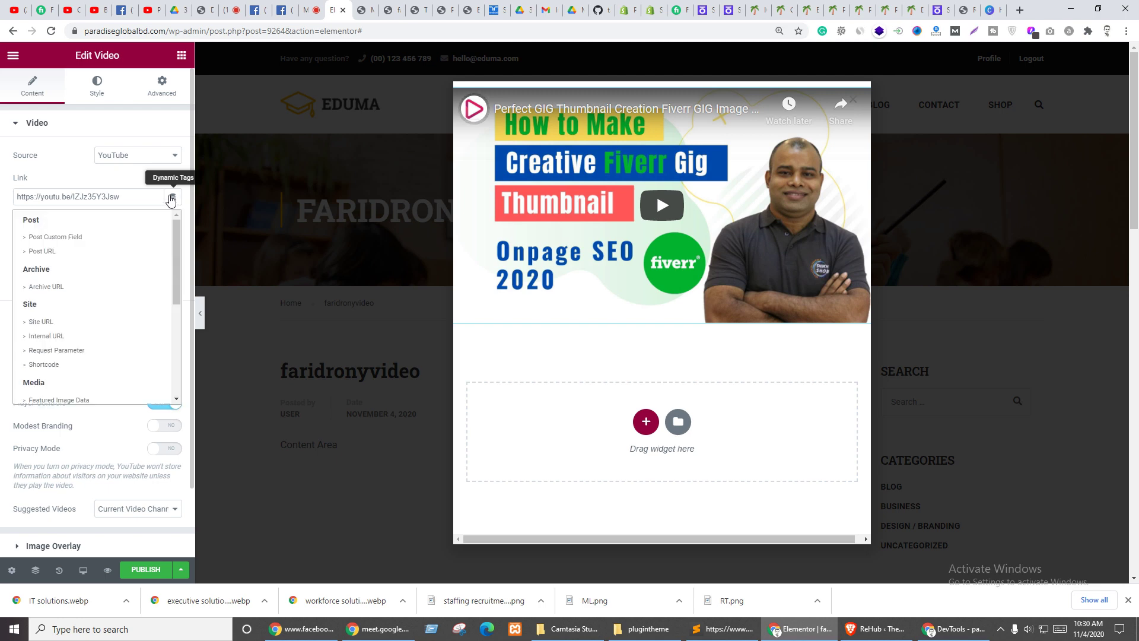
scroll(116, 284, down, 4)
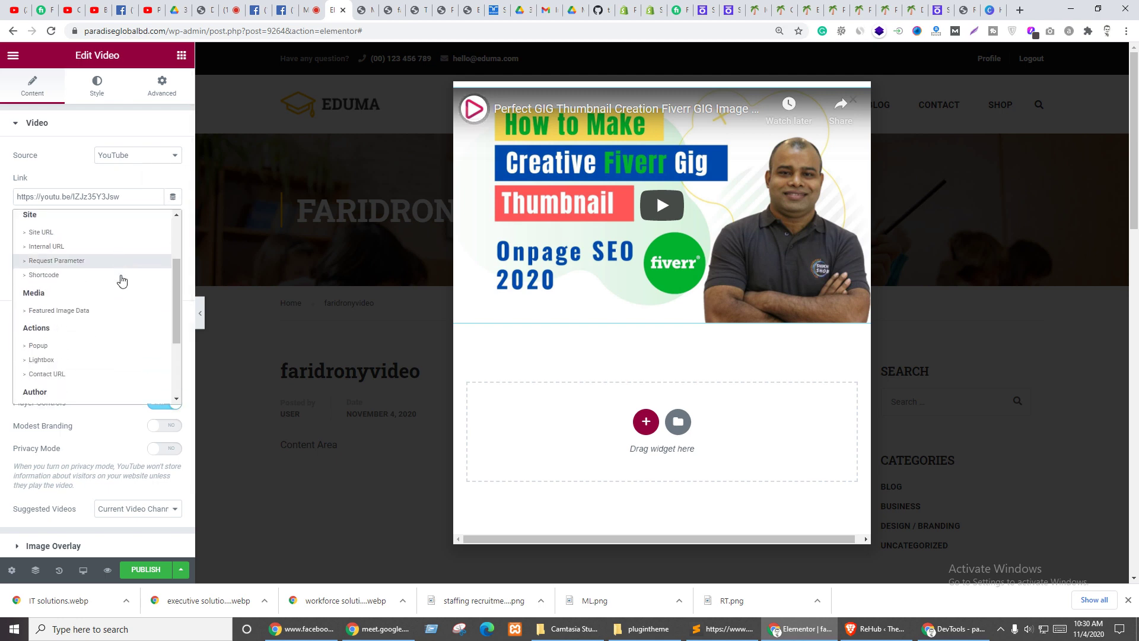
click(38, 318)
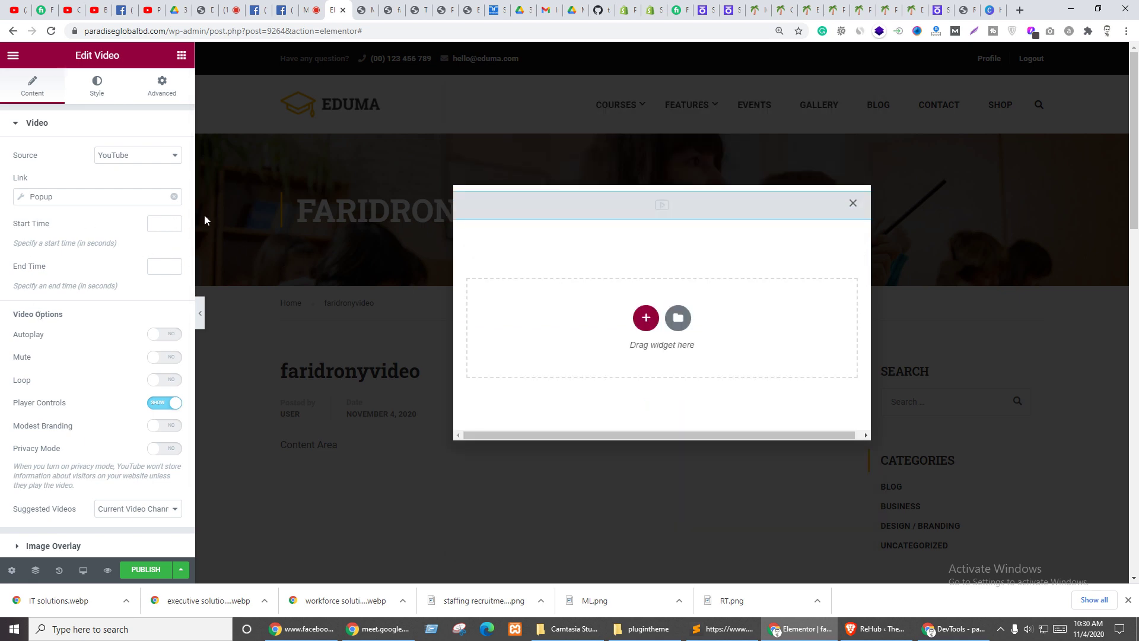
click(146, 202)
click(174, 197)
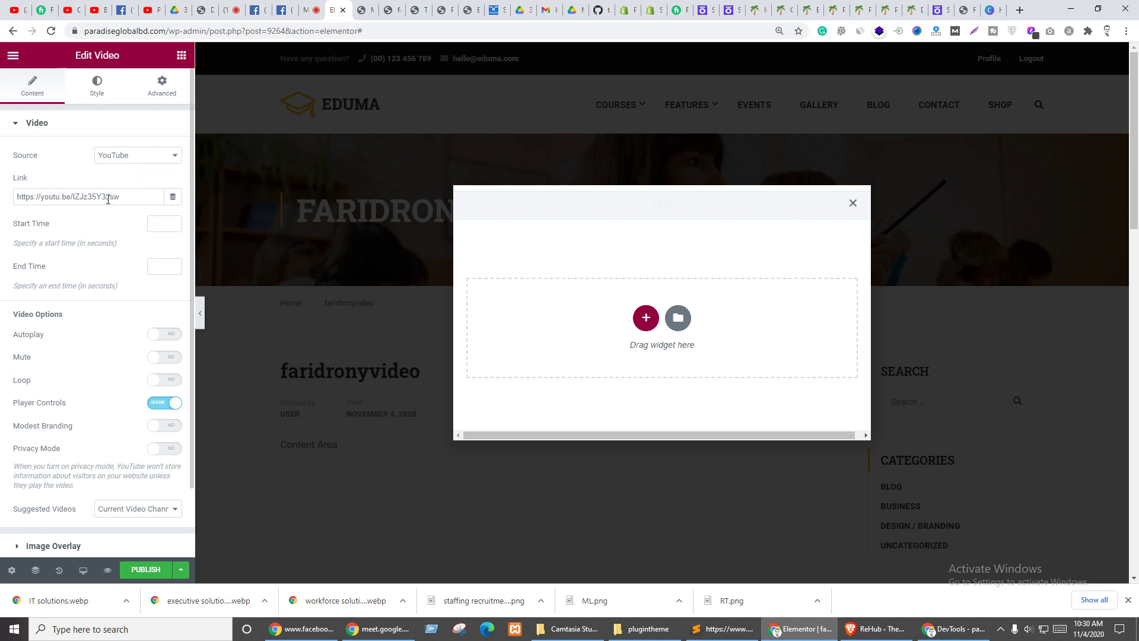
triple_click(107, 199)
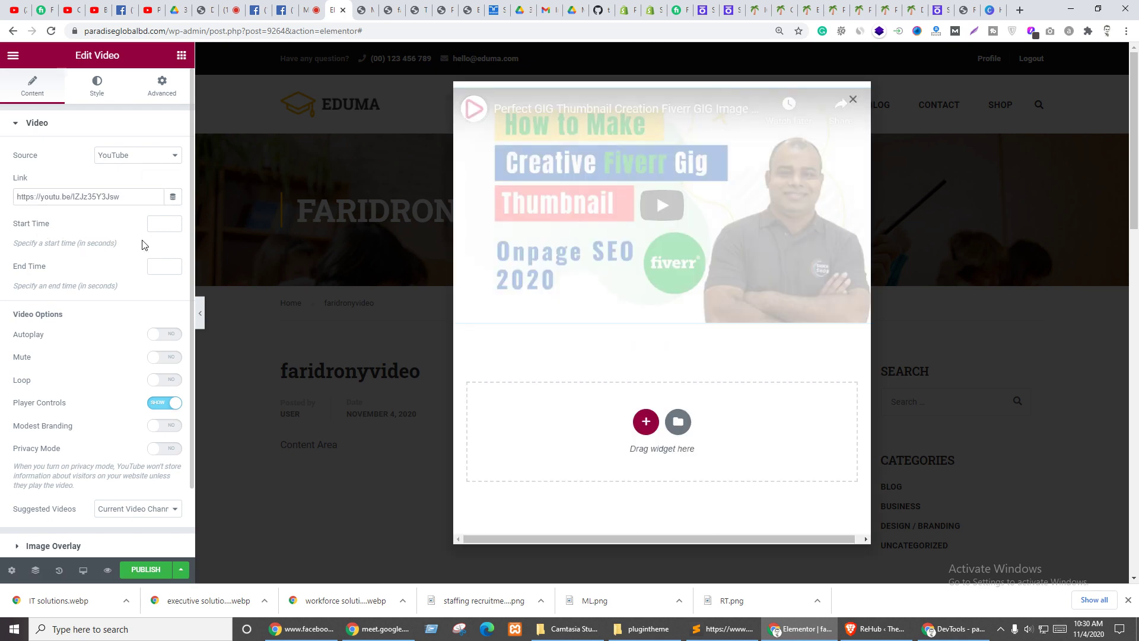
- Turn on Autoplay and Privacy Mode for the popup video, leaving Loop off
scroll(93, 298, down, 2)
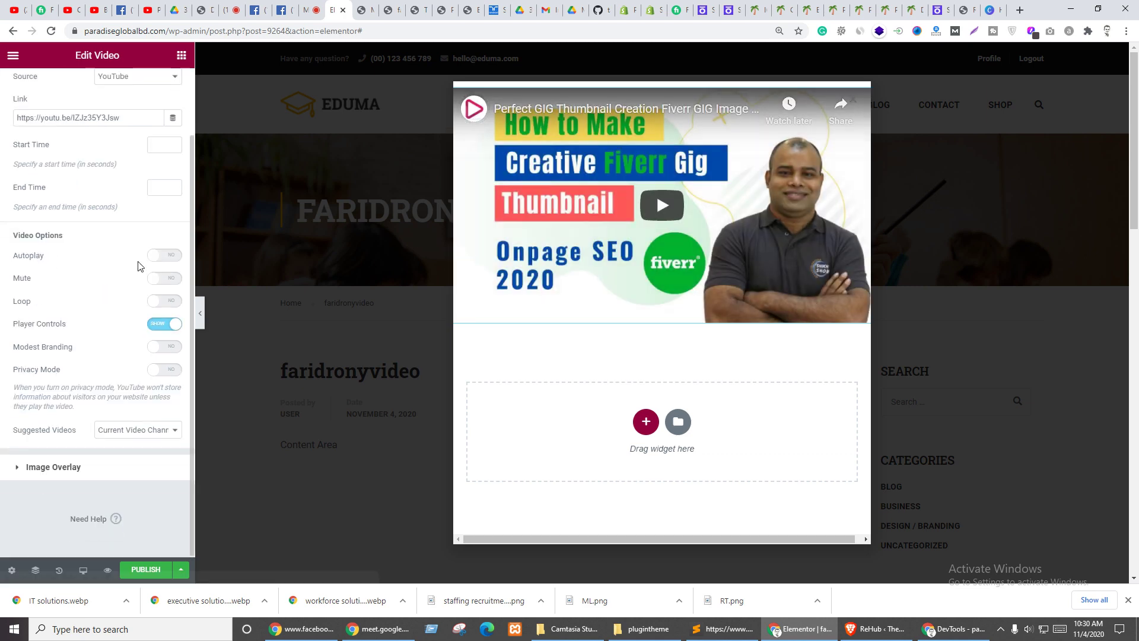
click(175, 257)
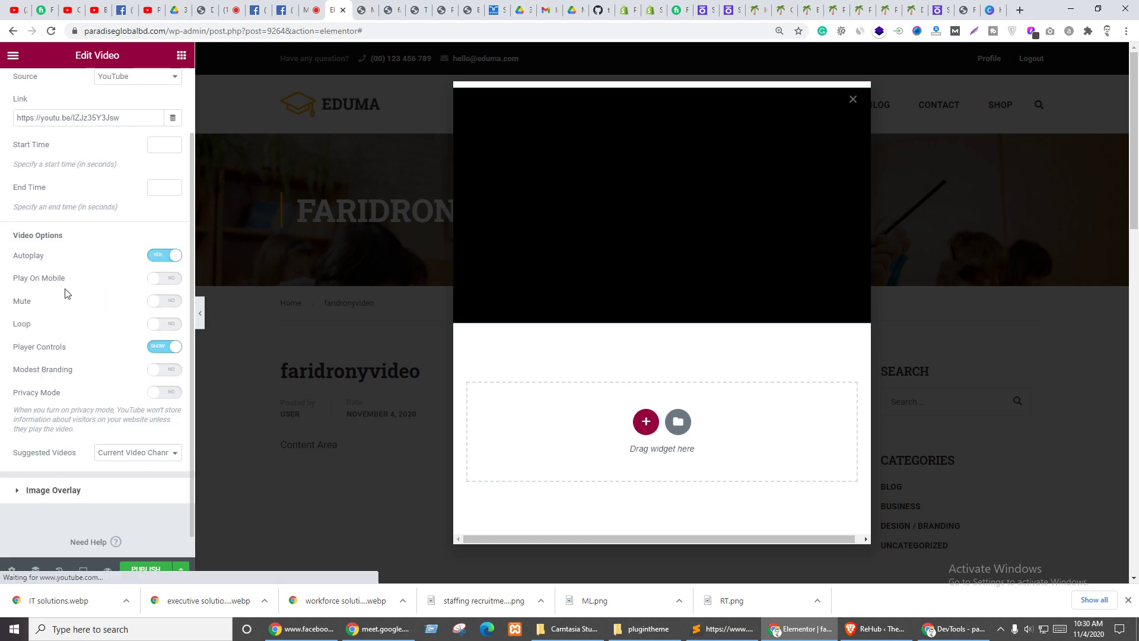
click(164, 323)
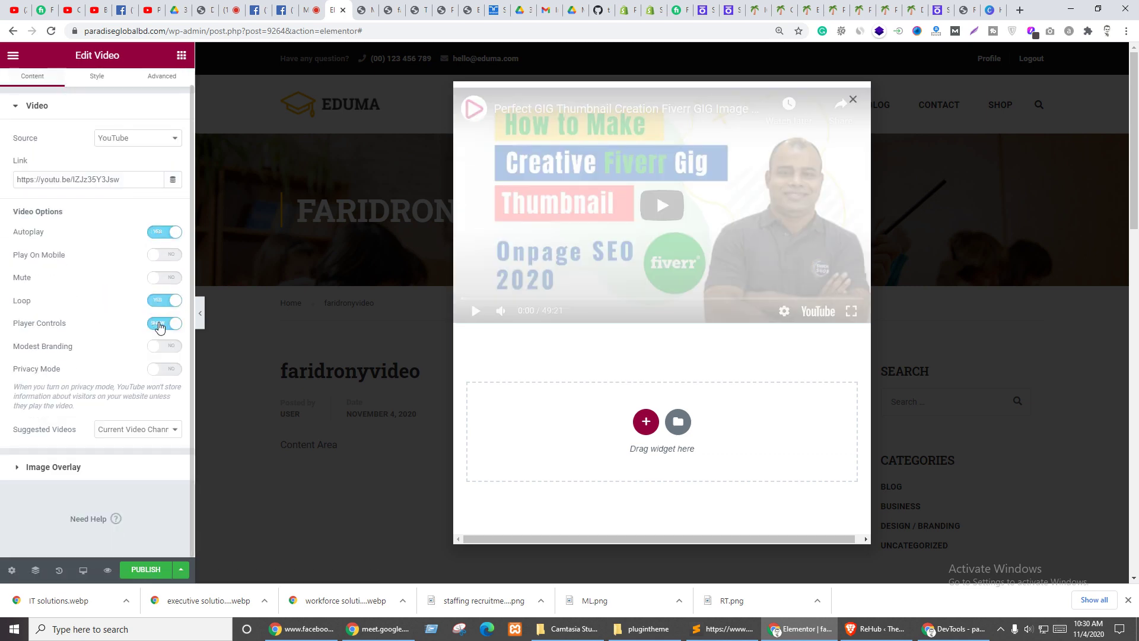
click(161, 323)
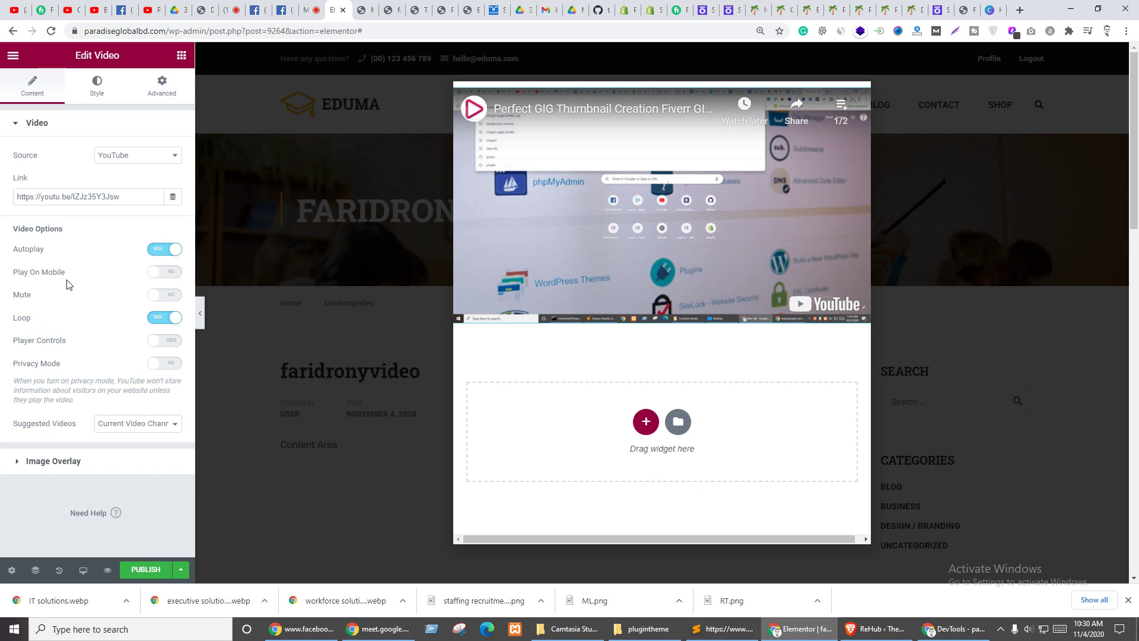
click(150, 365)
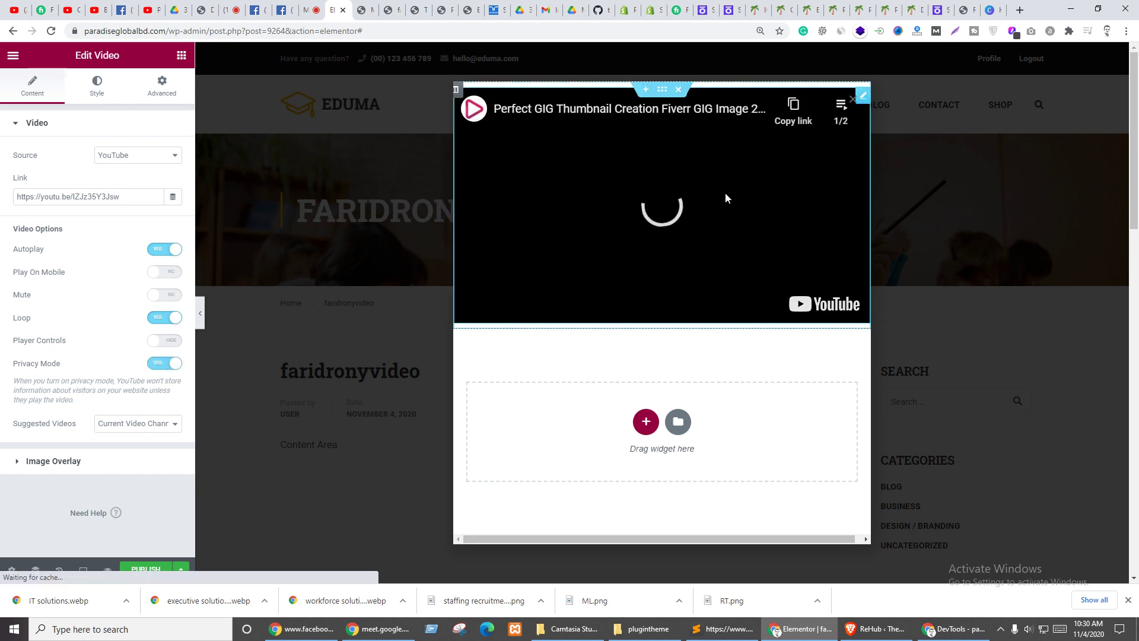
click(159, 318)
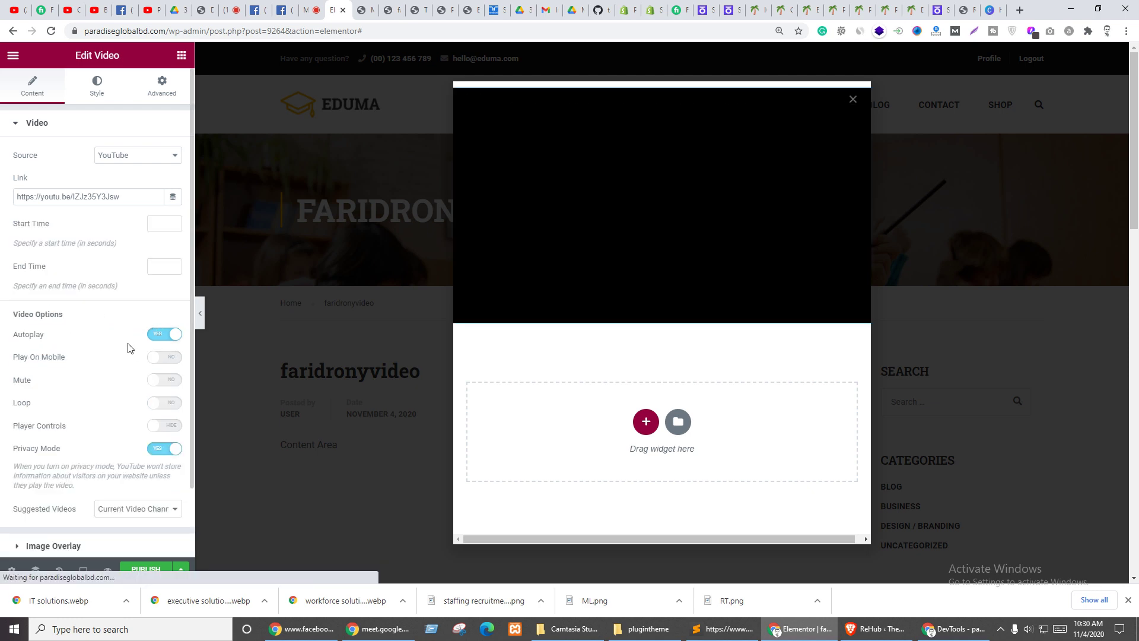
scroll(97, 361, down, 2)
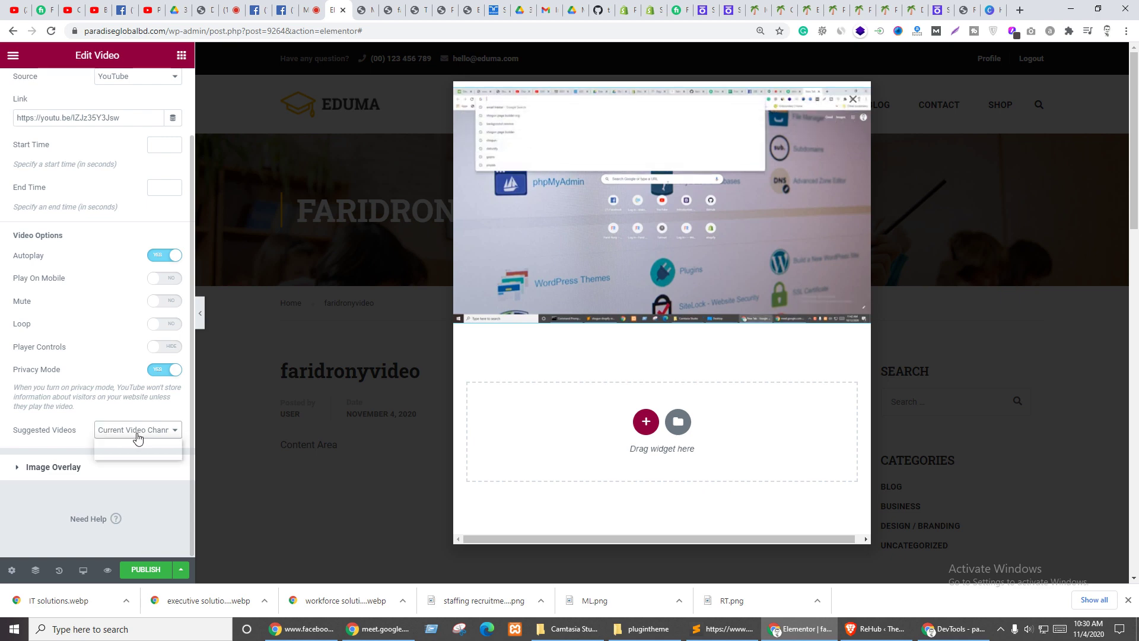
- Limit suggested videos to the current channel and leave the image overlay off
click(137, 438)
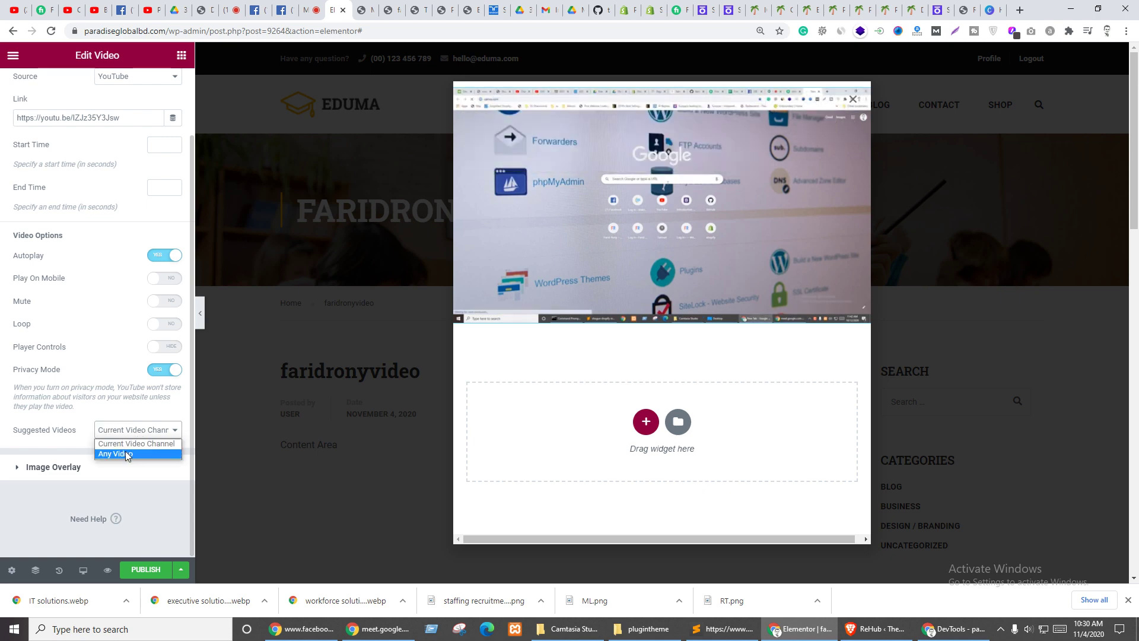
click(122, 446)
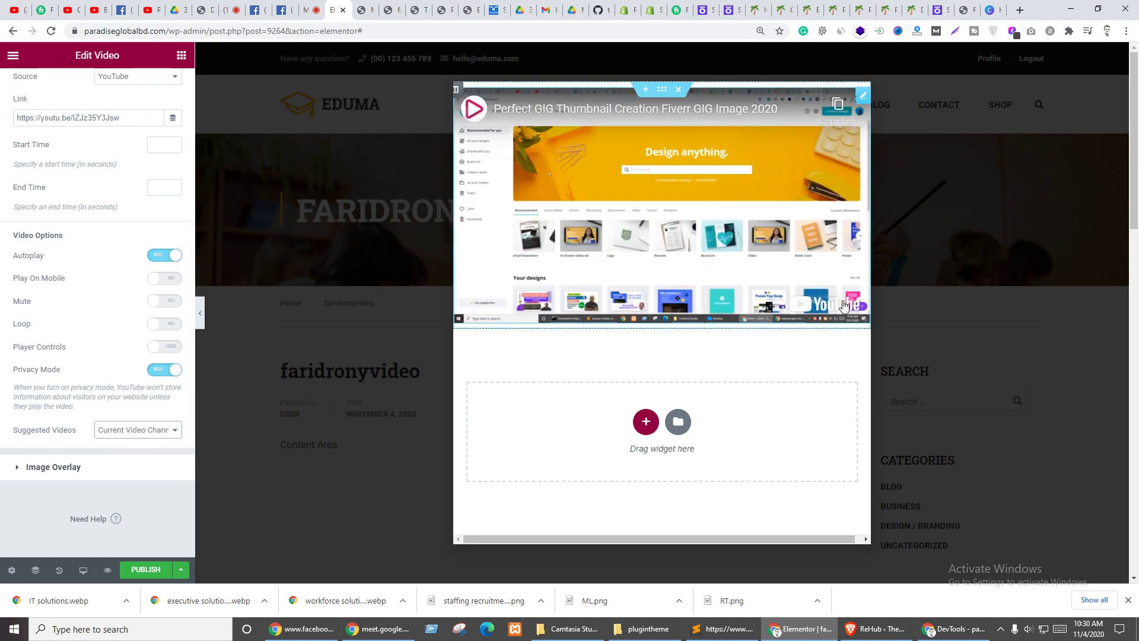
click(59, 468)
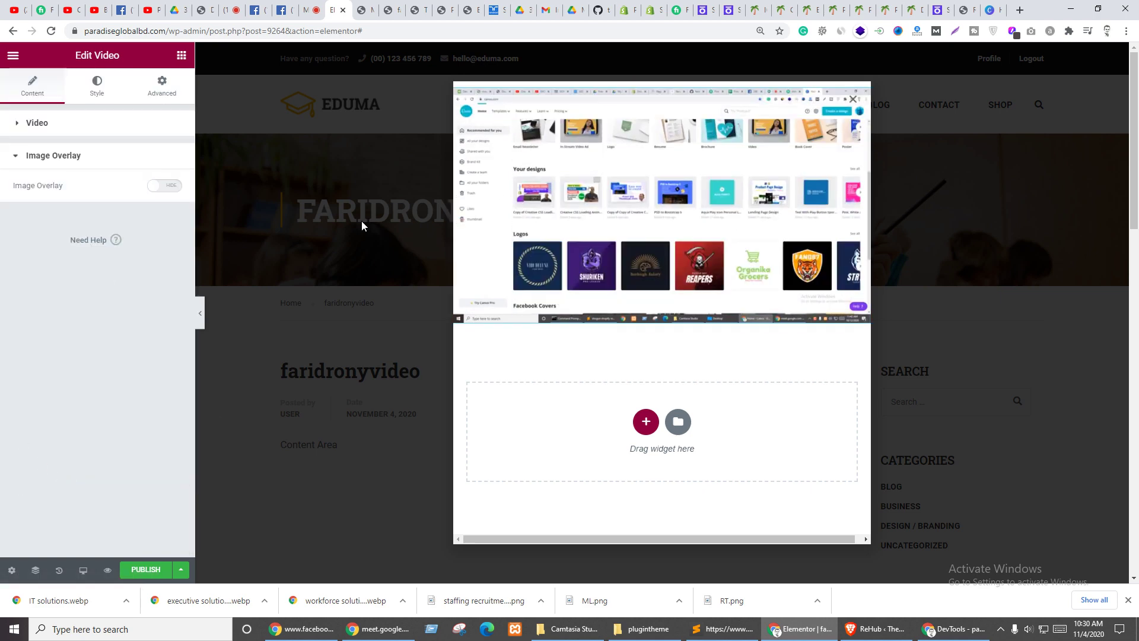
click(165, 187)
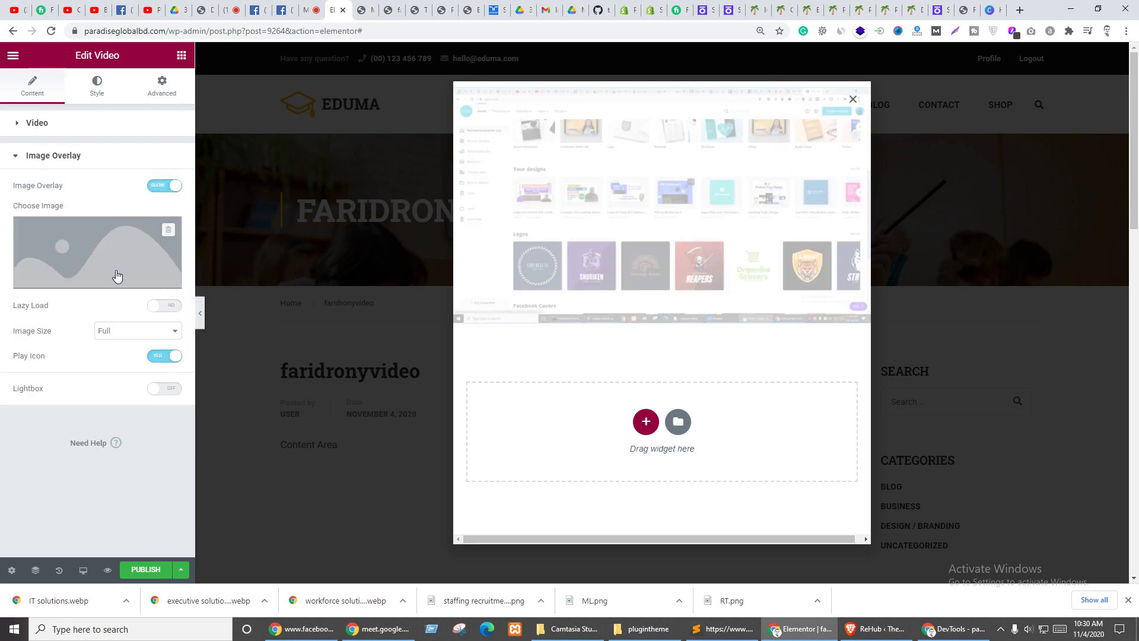
click(154, 189)
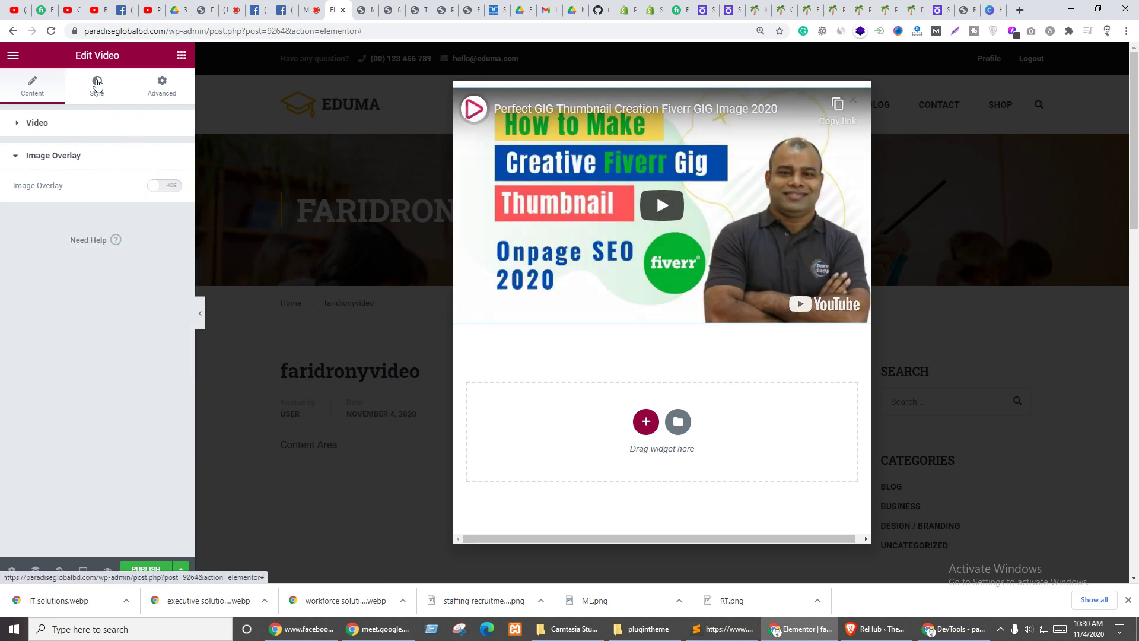
click(97, 86)
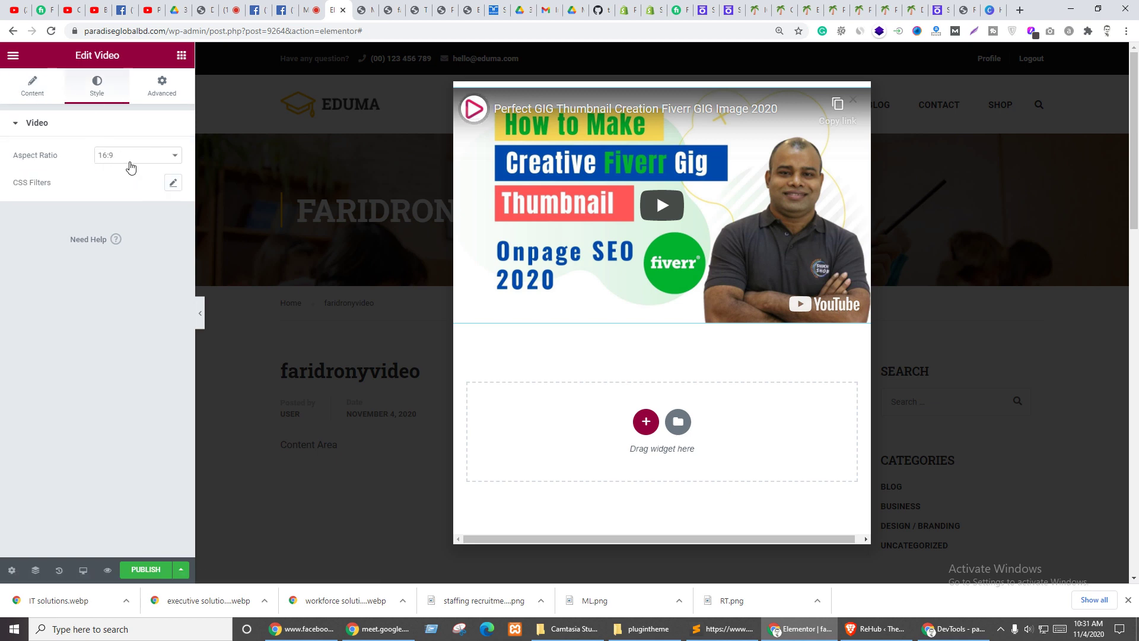
- Preview a heavy Blur on the video's CSS filters, then reset them to defaults
click(174, 184)
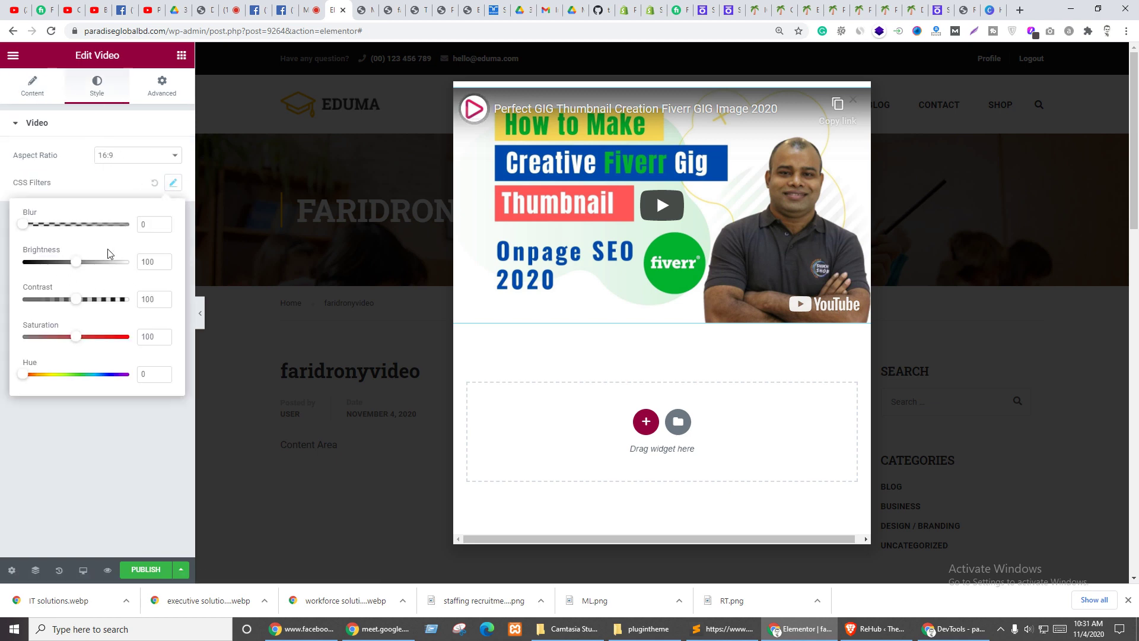
mouse_move(29, 224)
mouse_down()
mouse_move(131, 226)
mouse_move(22, 225)
mouse_up()
click(94, 316)
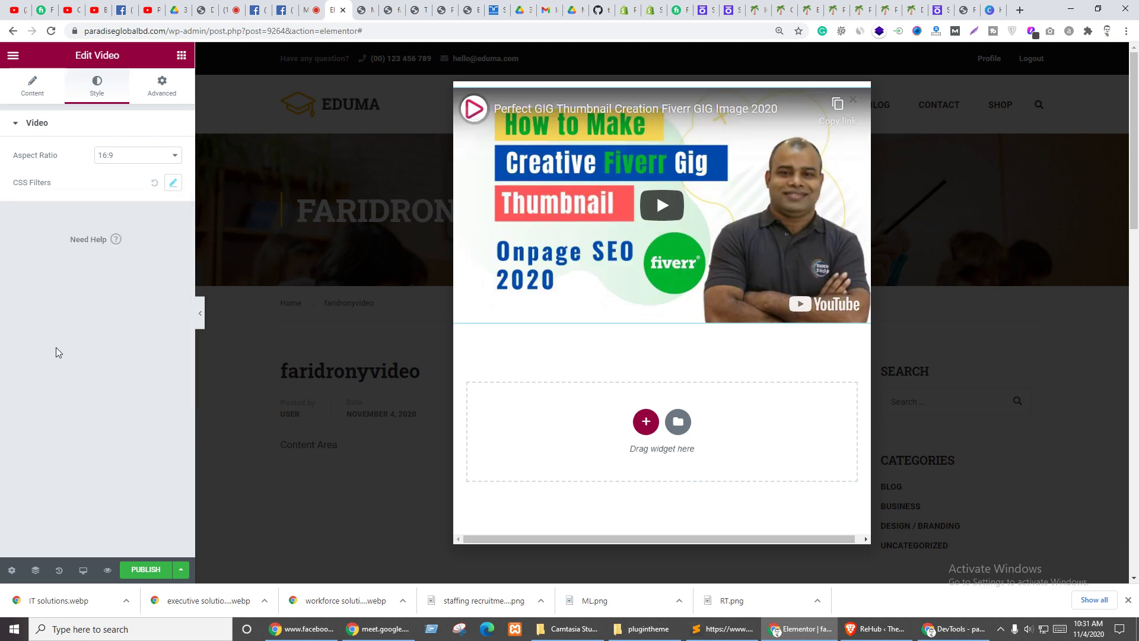
click(153, 184)
- Try lower Brightness and zero Saturation, reset the CSS filters, and open Publish Settings
click(172, 183)
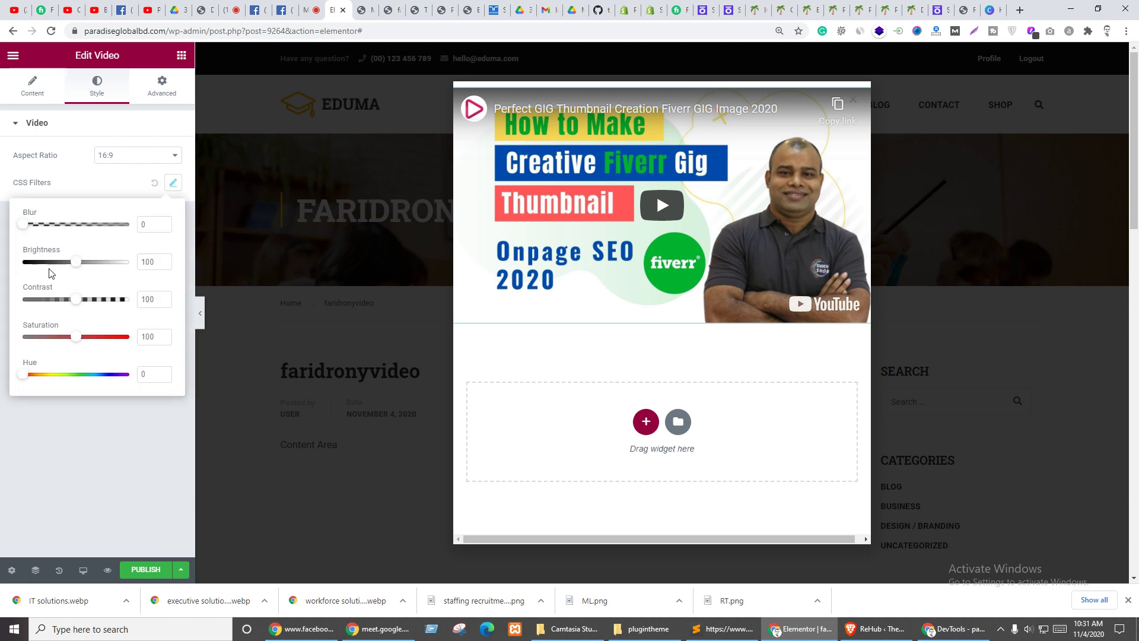
mouse_move(75, 262)
mouse_down()
mouse_move(57, 264)
mouse_move(73, 265)
mouse_up()
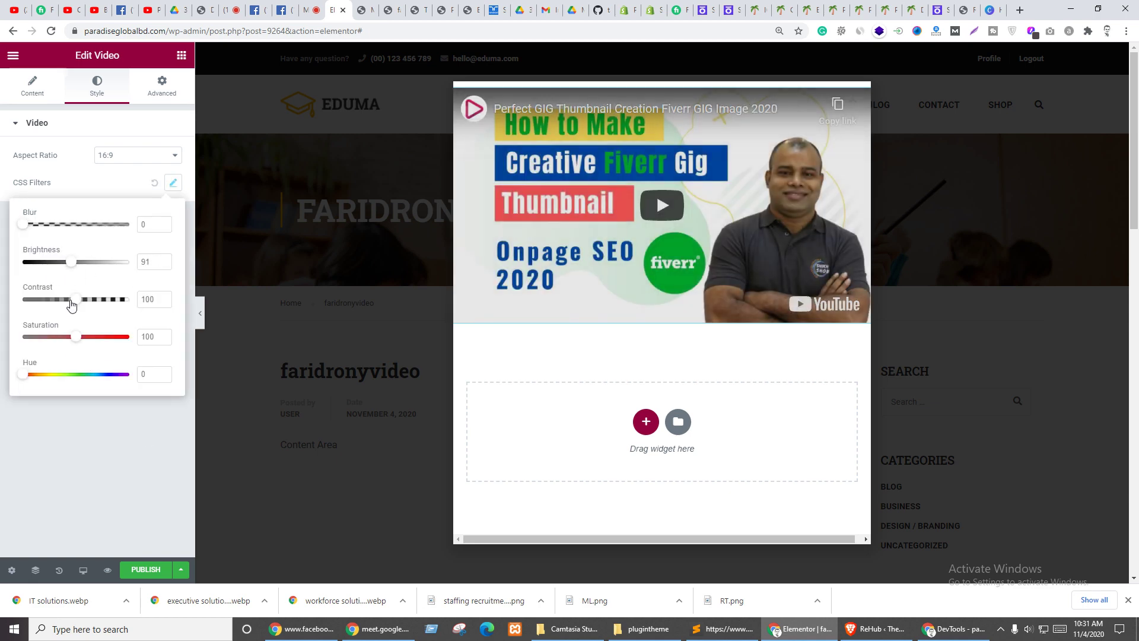
drag(76, 336, 2, 339)
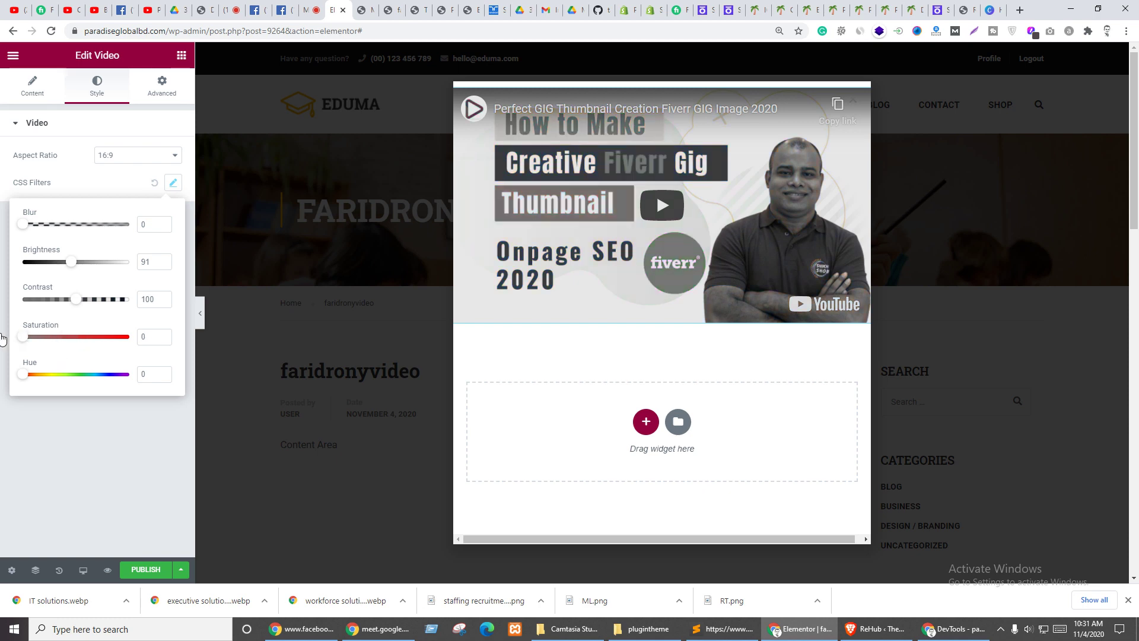
click(2, 338)
click(153, 183)
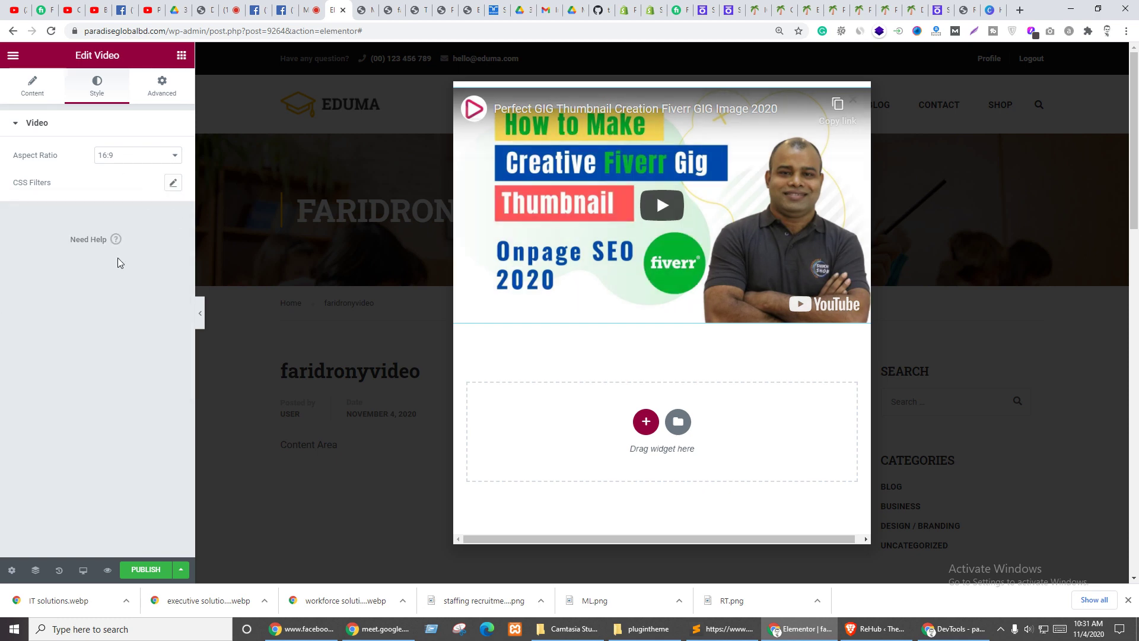
click(139, 570)
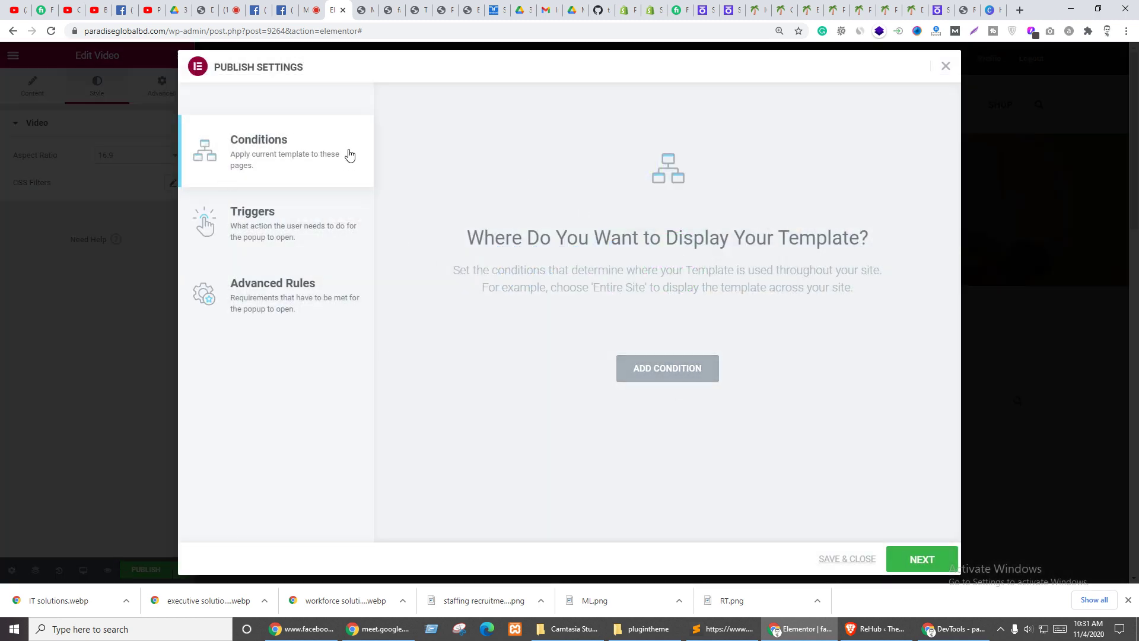
- Switch on the popup's On Click trigger
click(261, 224)
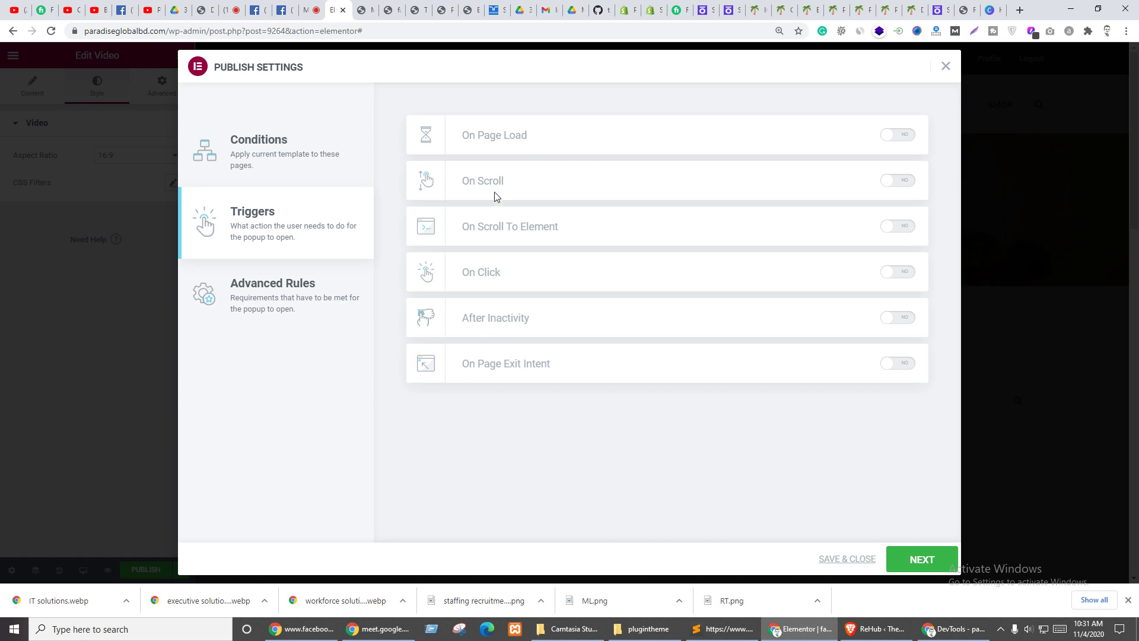
click(902, 273)
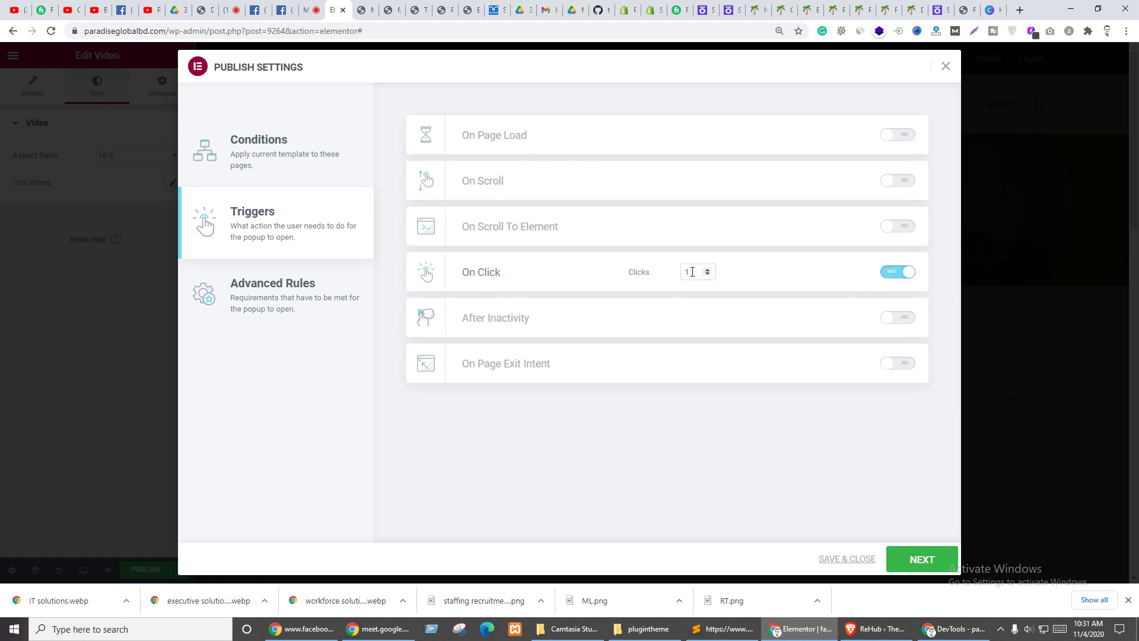
click(268, 159)
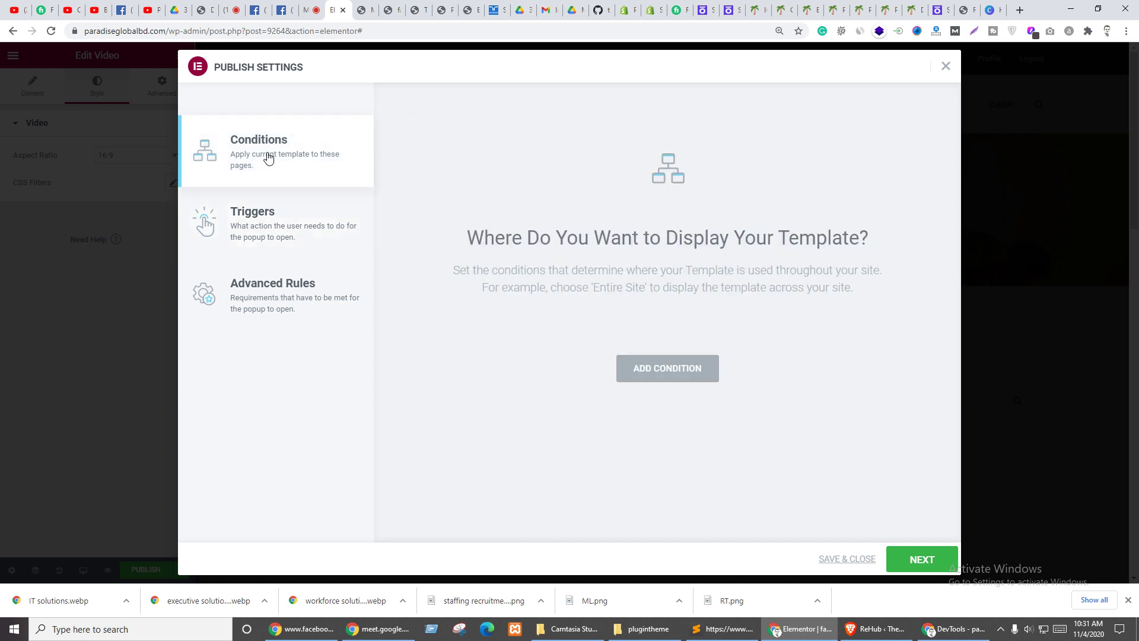
- Add an Include condition for Singular › Pages, choosing the page found by searching 'fai'
click(663, 376)
click(564, 344)
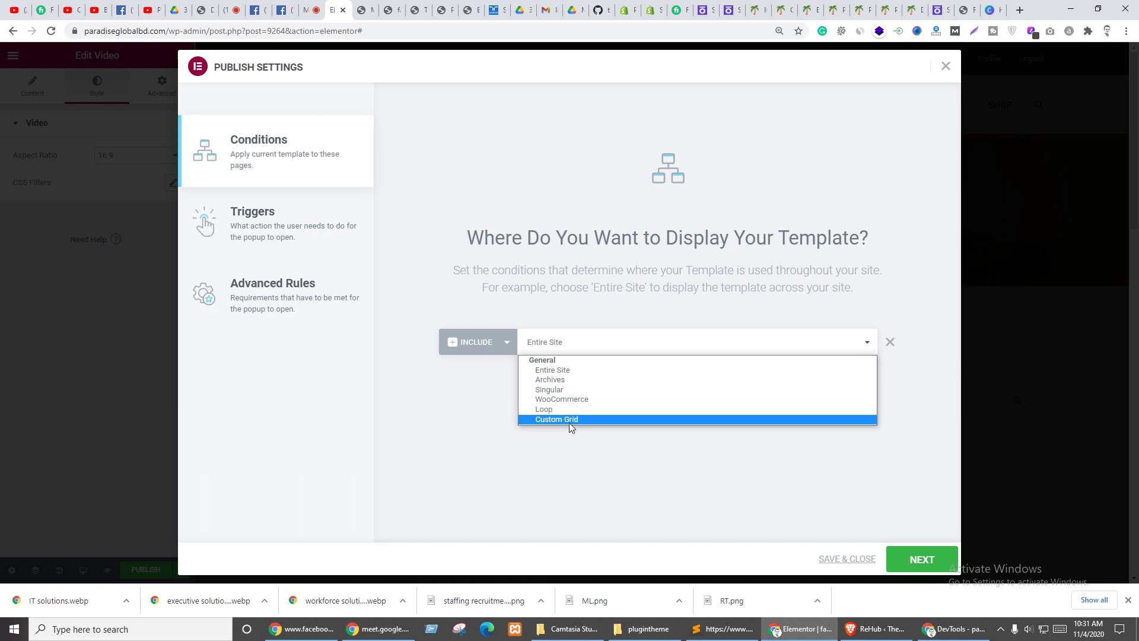
click(480, 346)
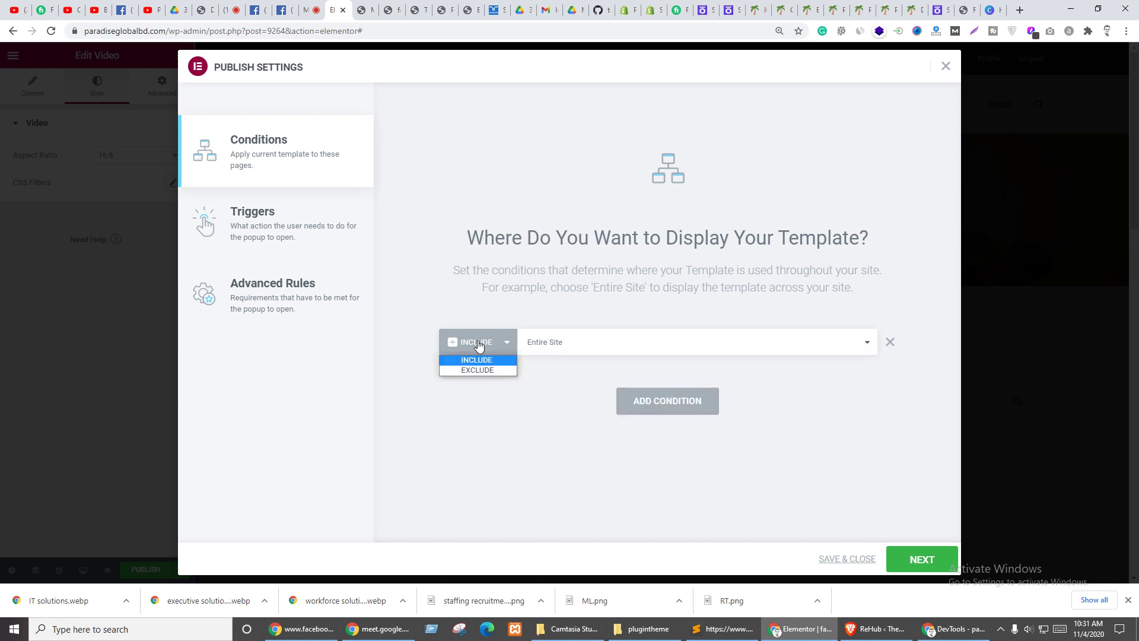
click(564, 346)
click(561, 370)
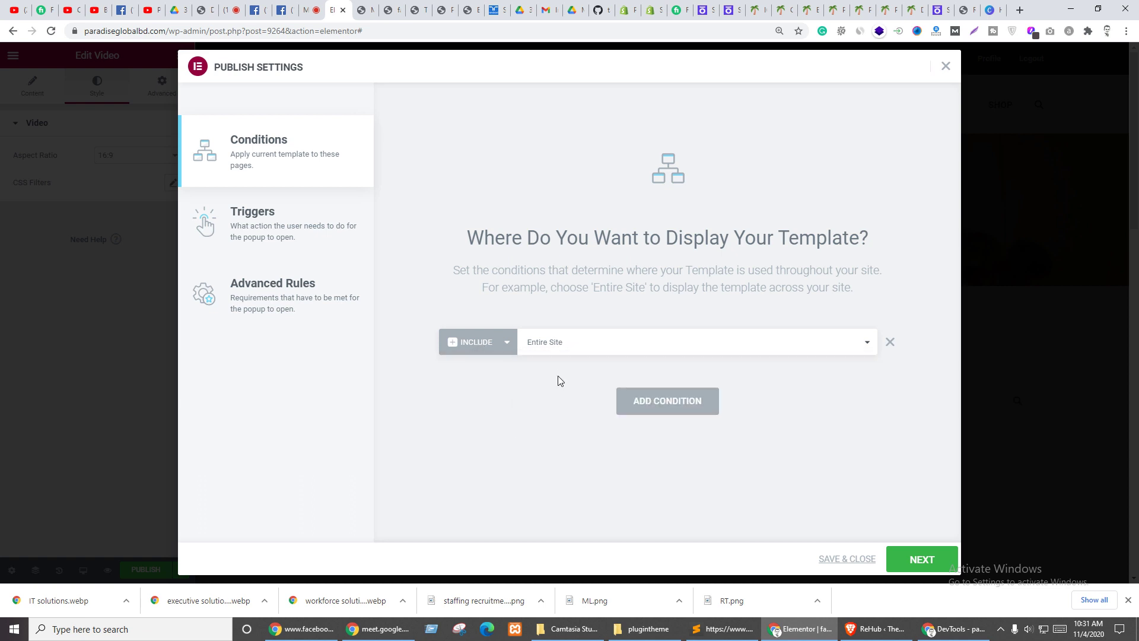
click(591, 344)
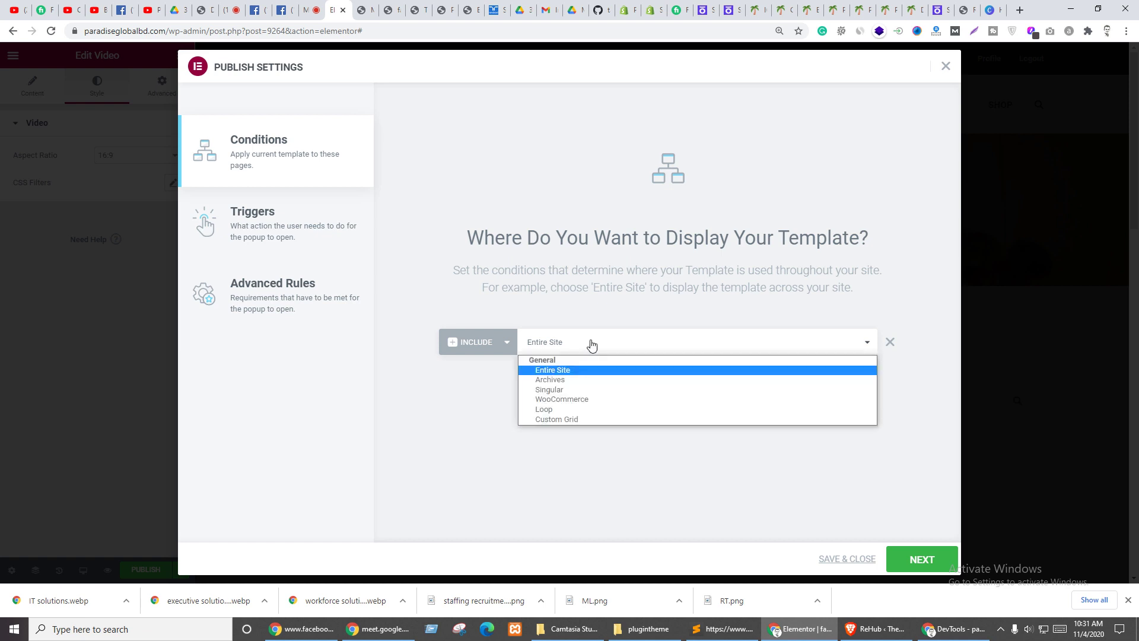
click(563, 389)
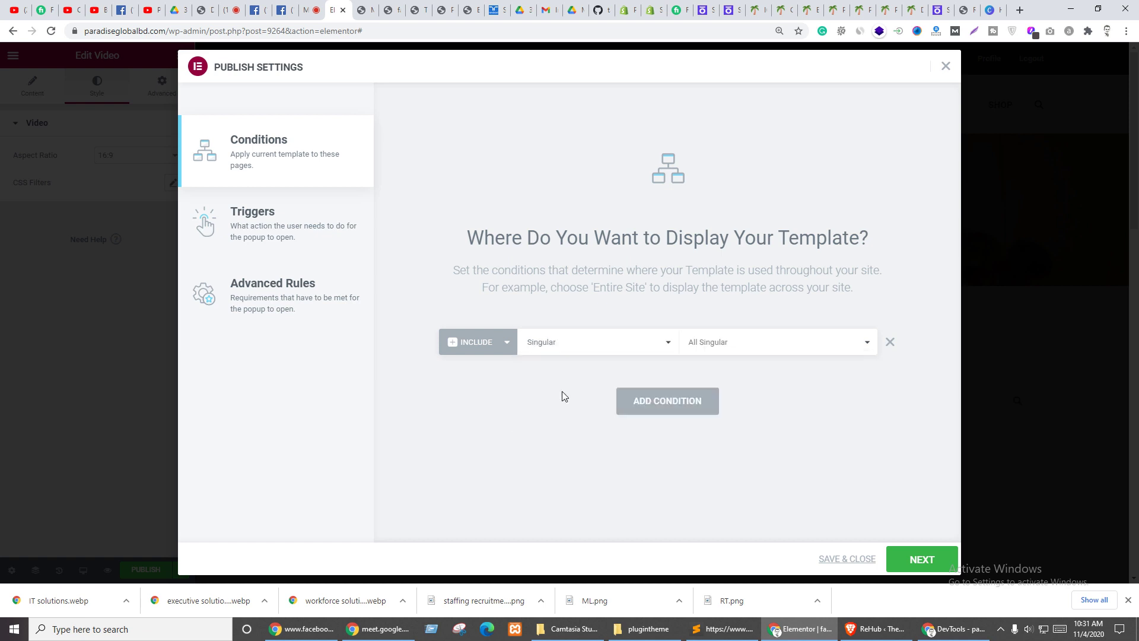
click(708, 346)
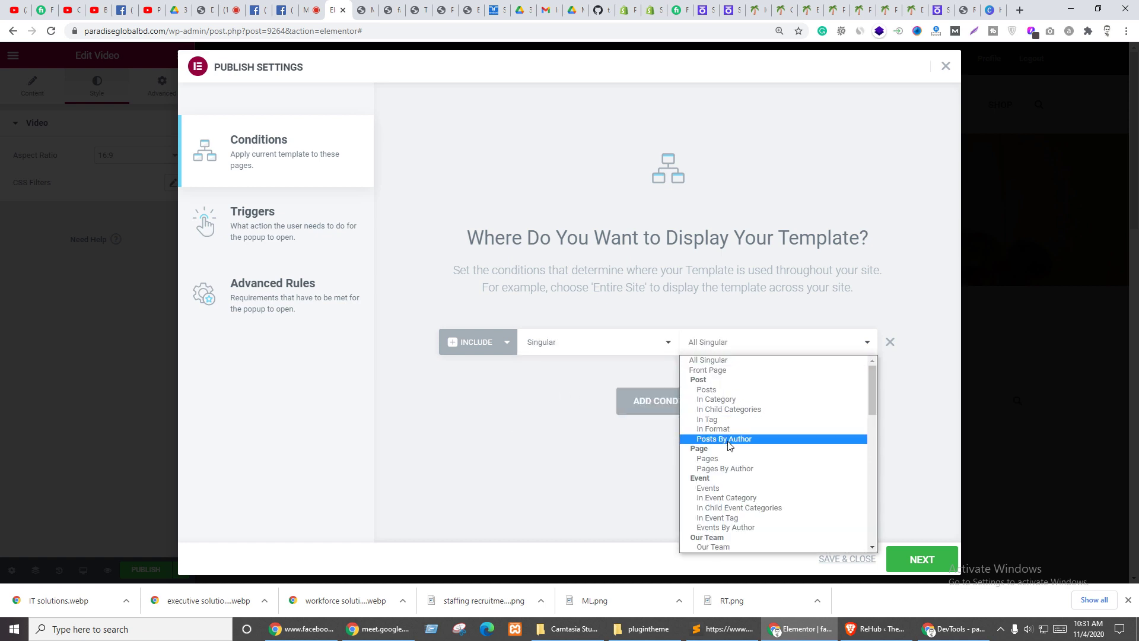
click(710, 460)
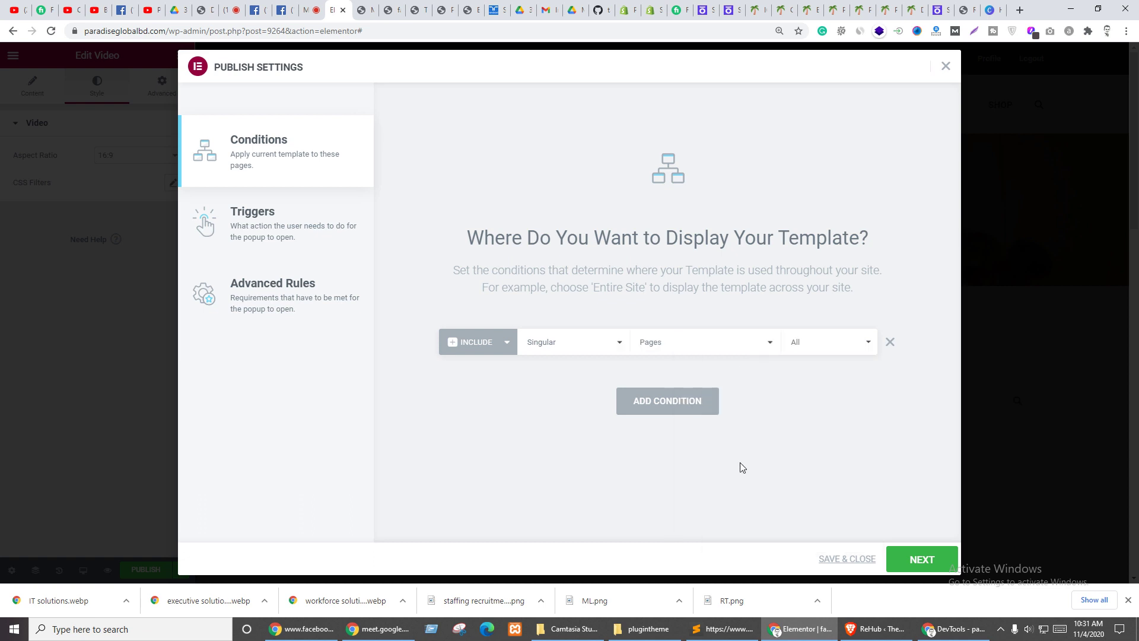
click(809, 347)
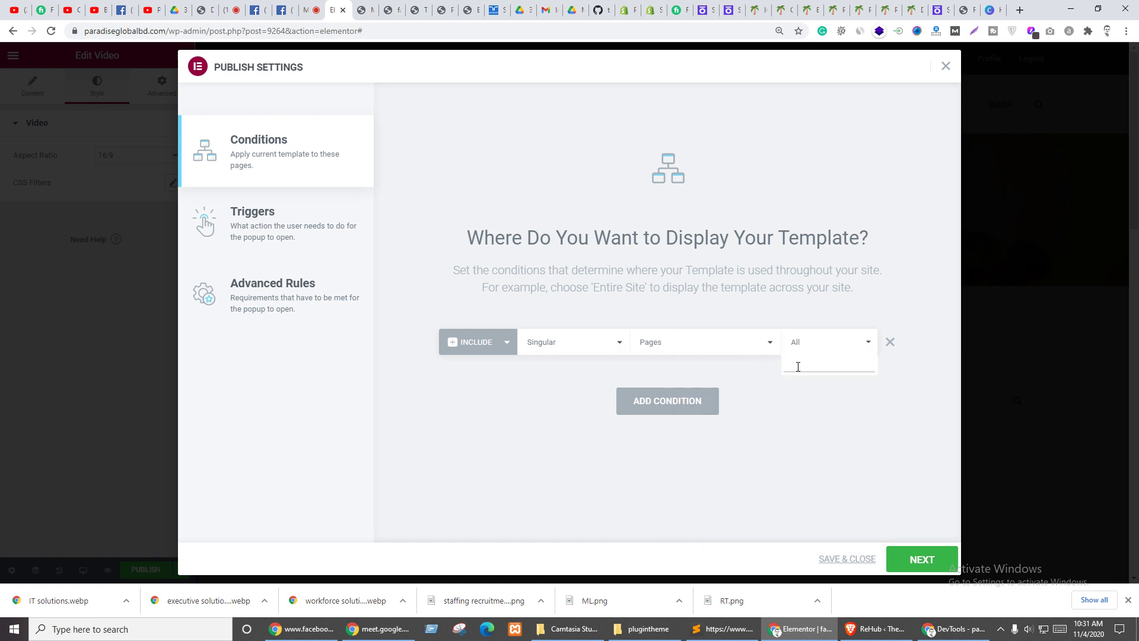
text(fai)
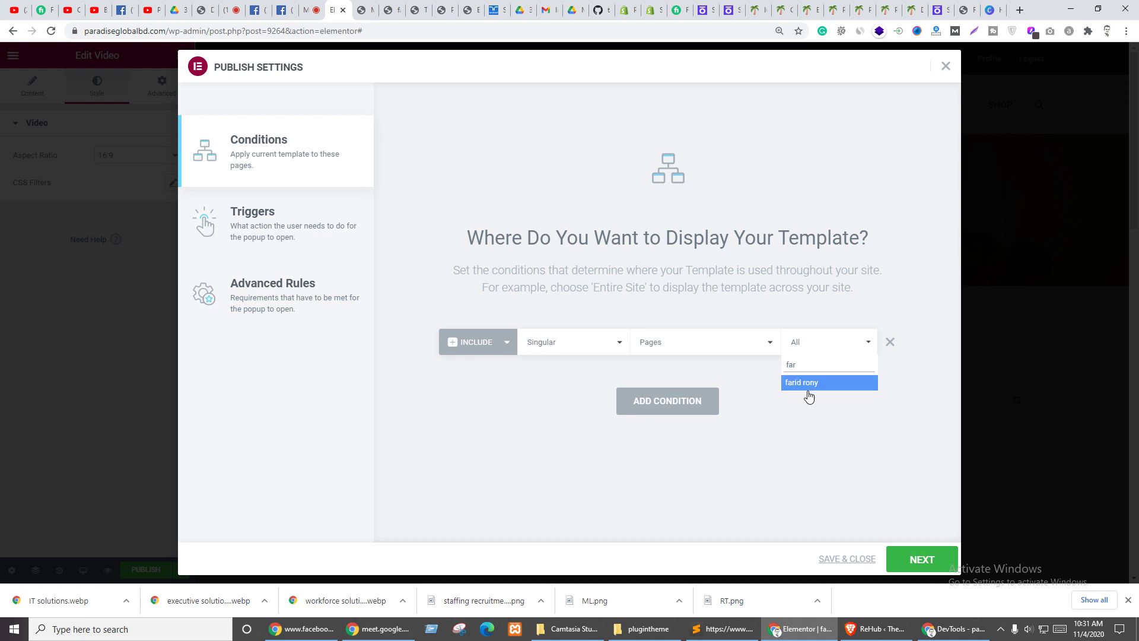
click(807, 386)
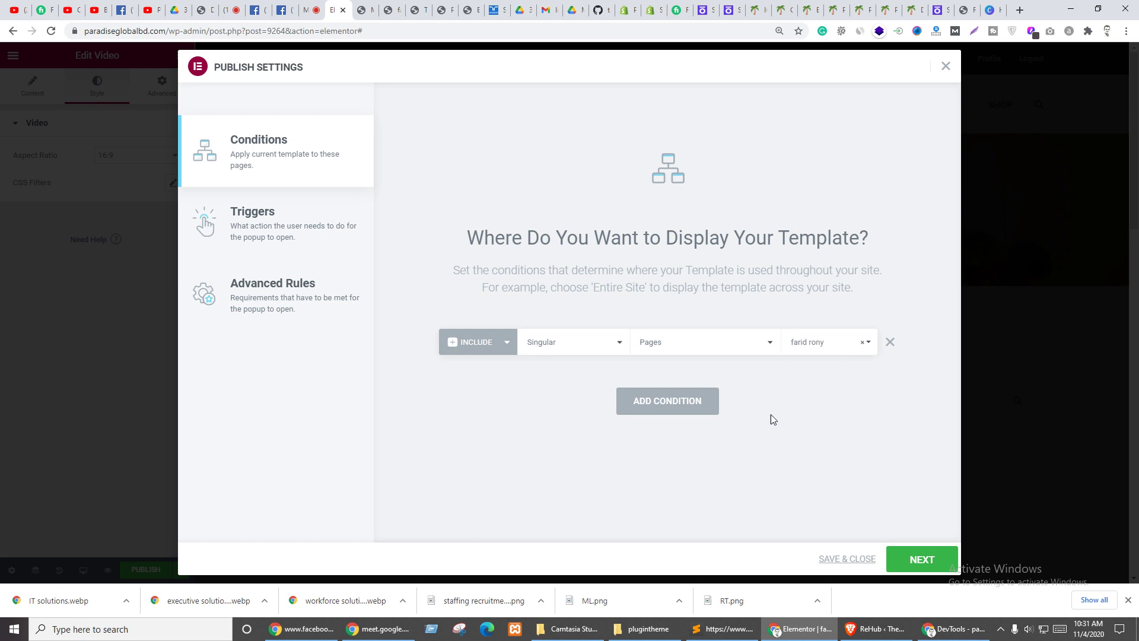
- Remove the extra condition row and continue to the Triggers step
click(712, 414)
click(553, 376)
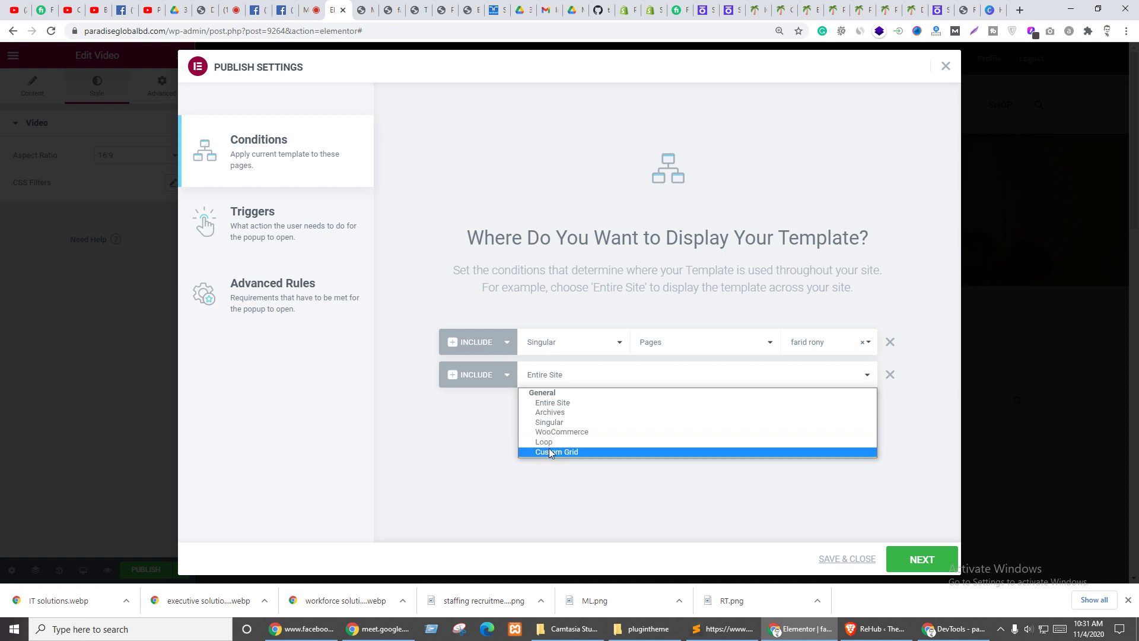
click(890, 374)
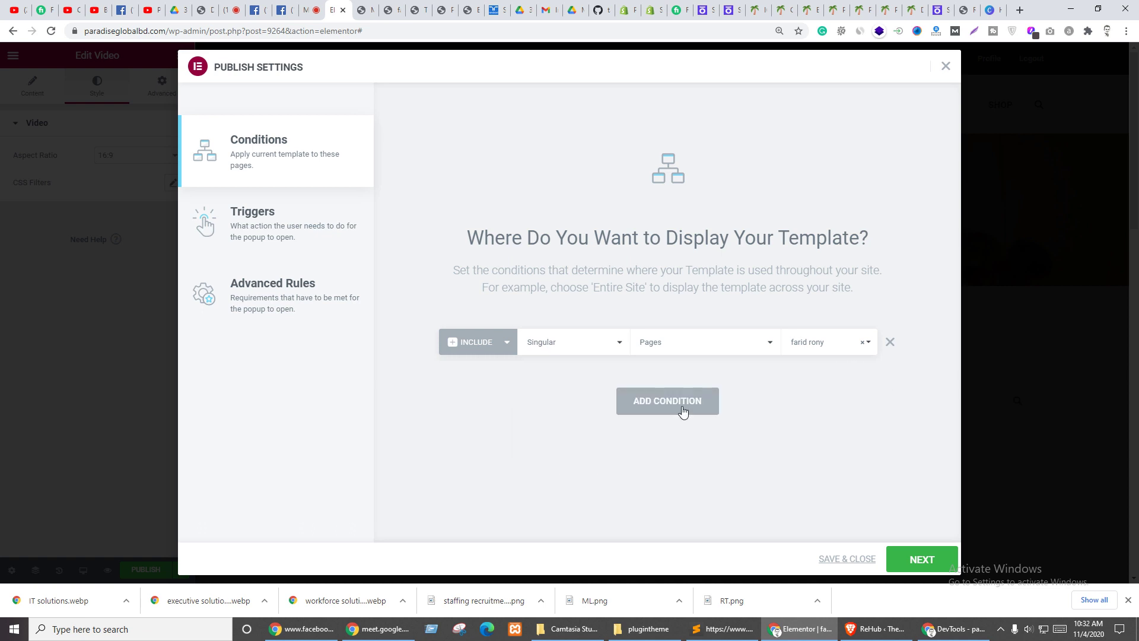
click(922, 560)
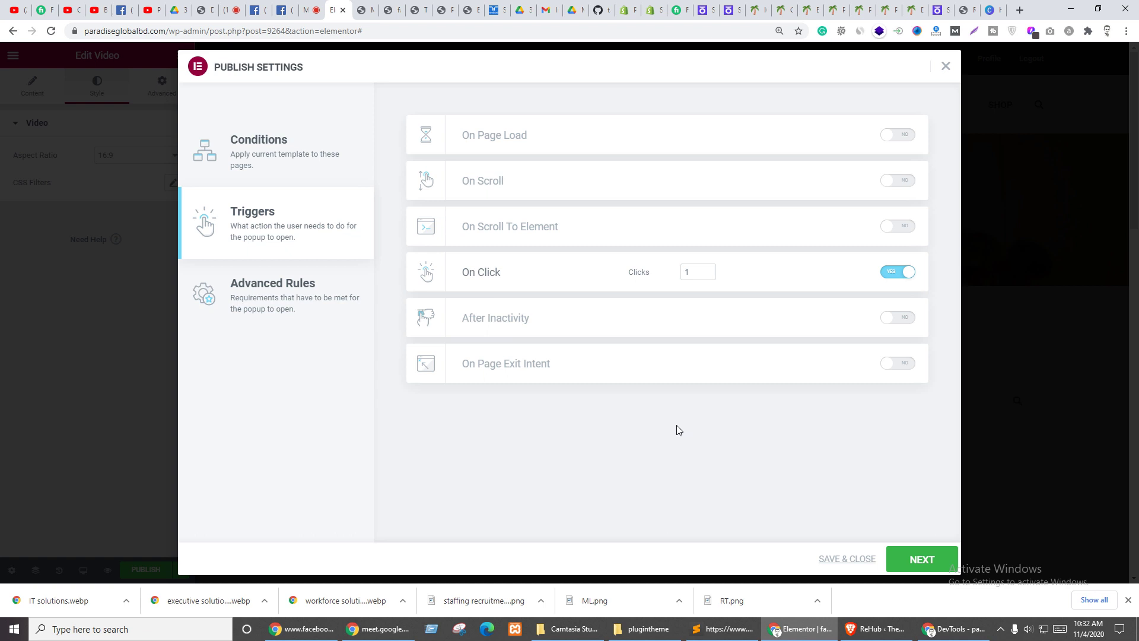
- Advance from Triggers to the Advanced Rules, leaving all rules off
click(921, 558)
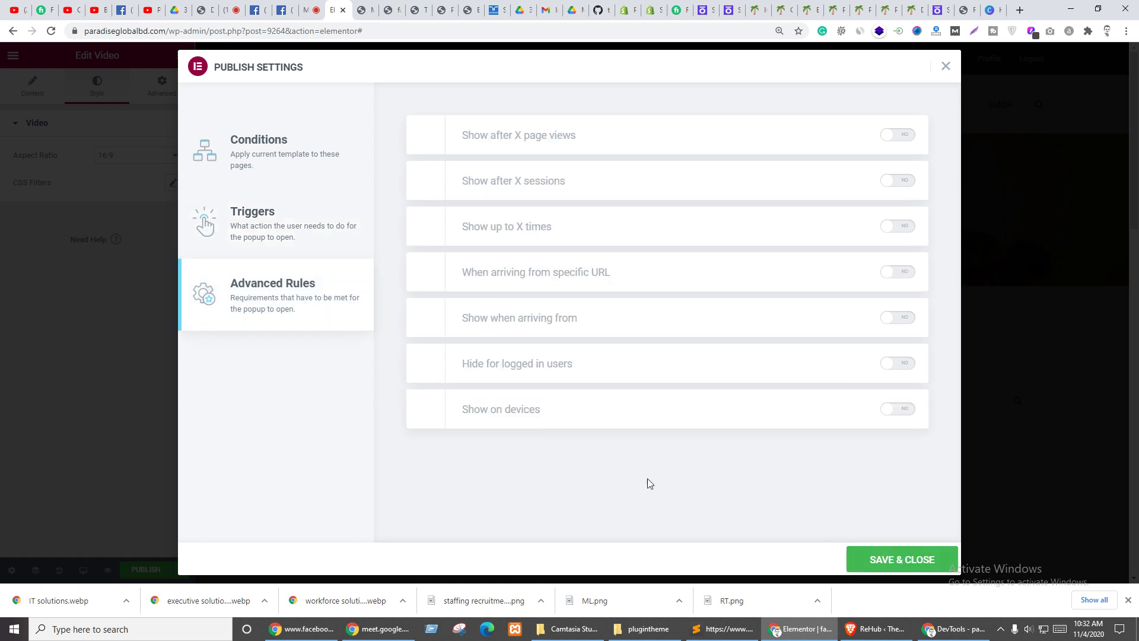
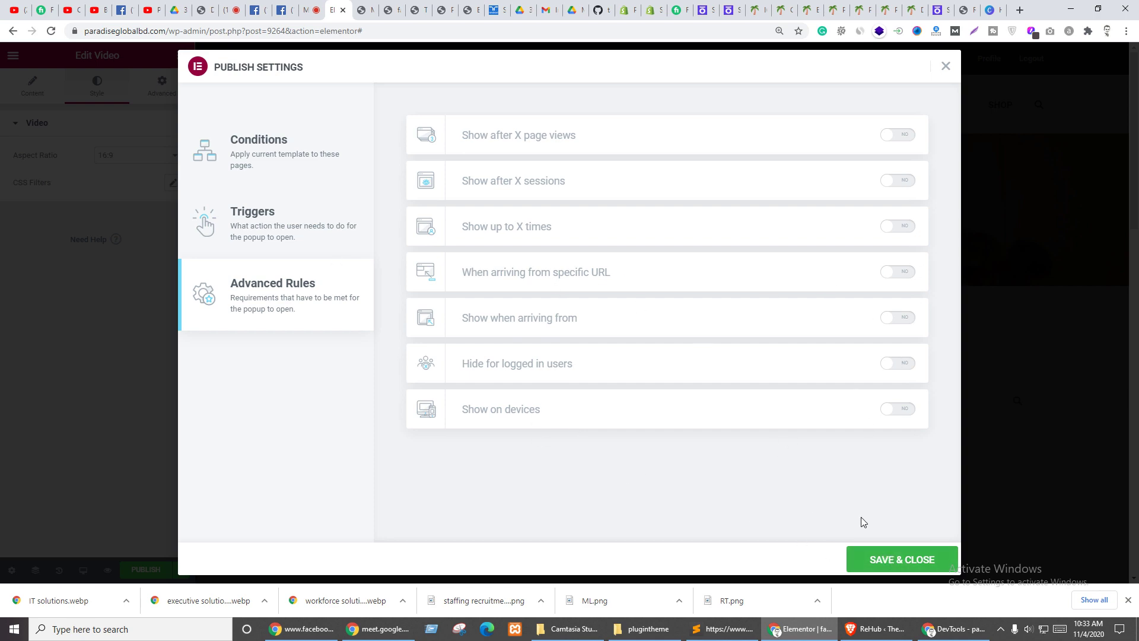
click(880, 570)
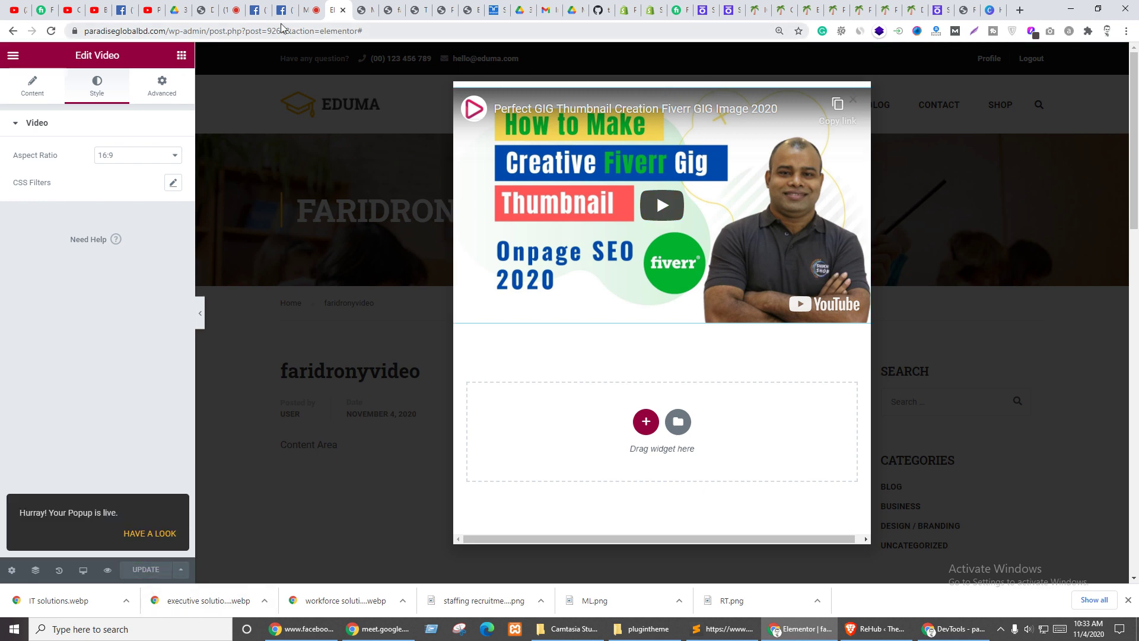
click(367, 10)
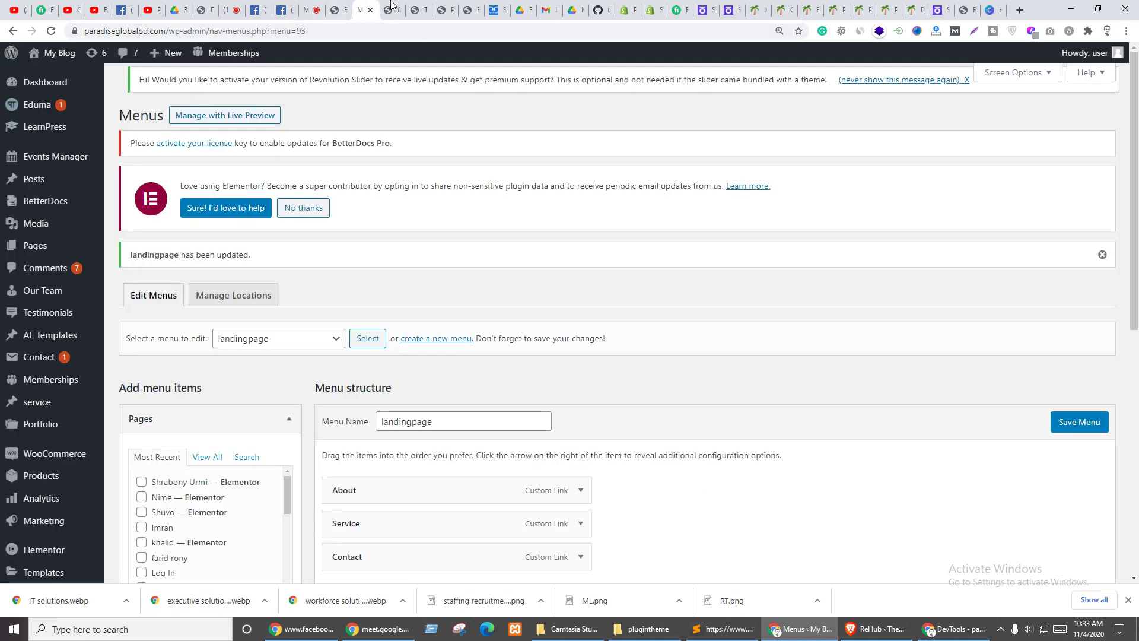
click(392, 7)
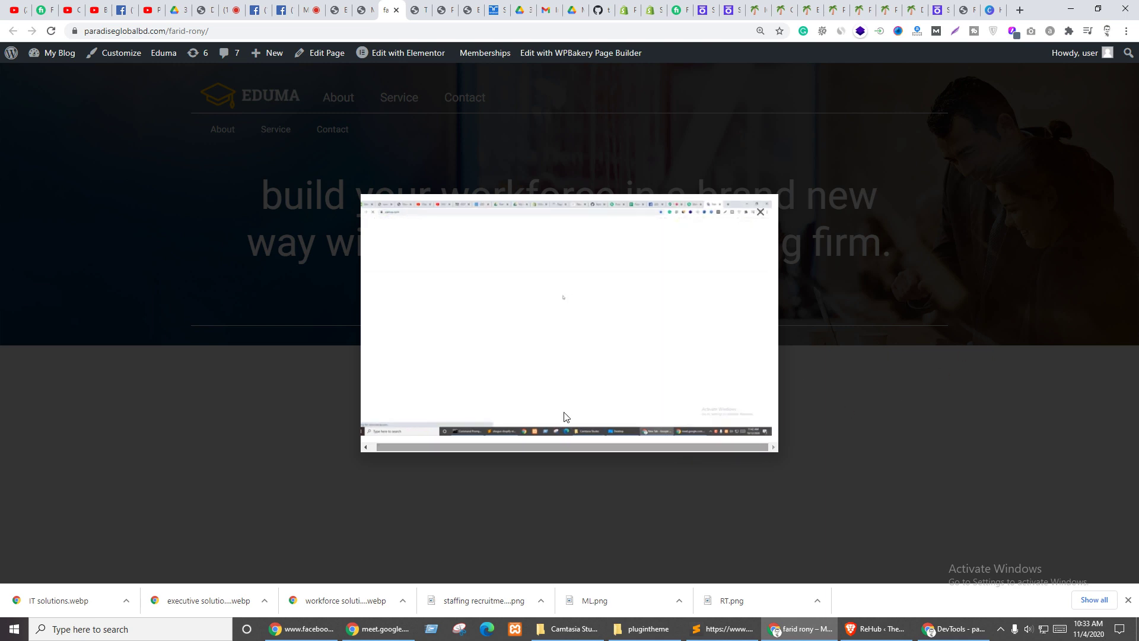
click(296, 151)
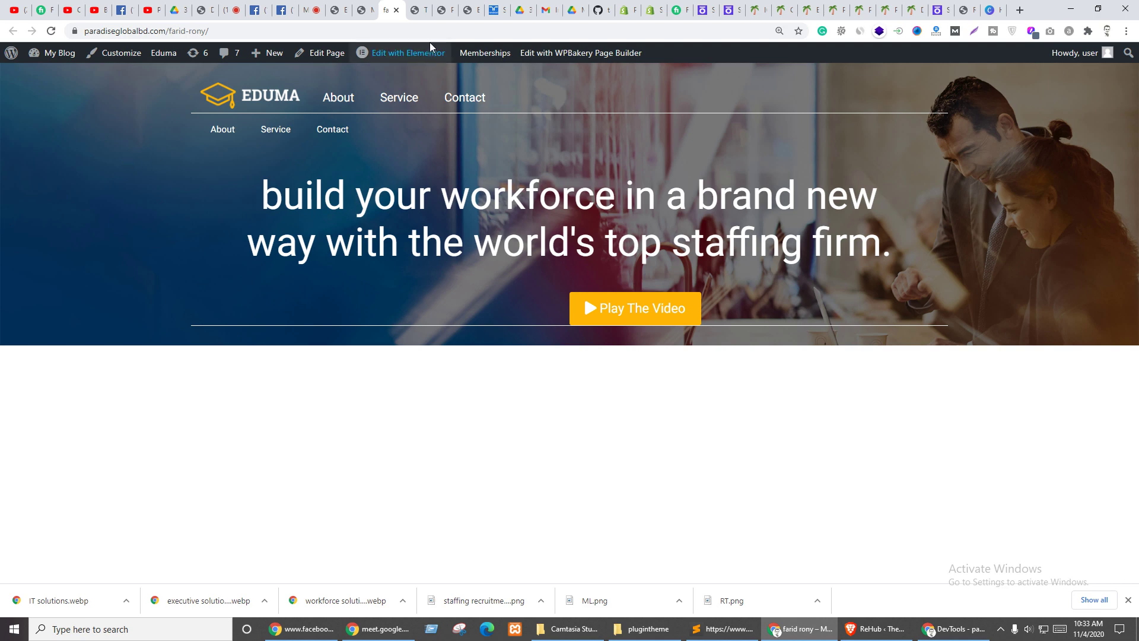
click(350, 7)
- Review the video widget's Content settings in the popup editor before moving to the header page's editor
click(347, 8)
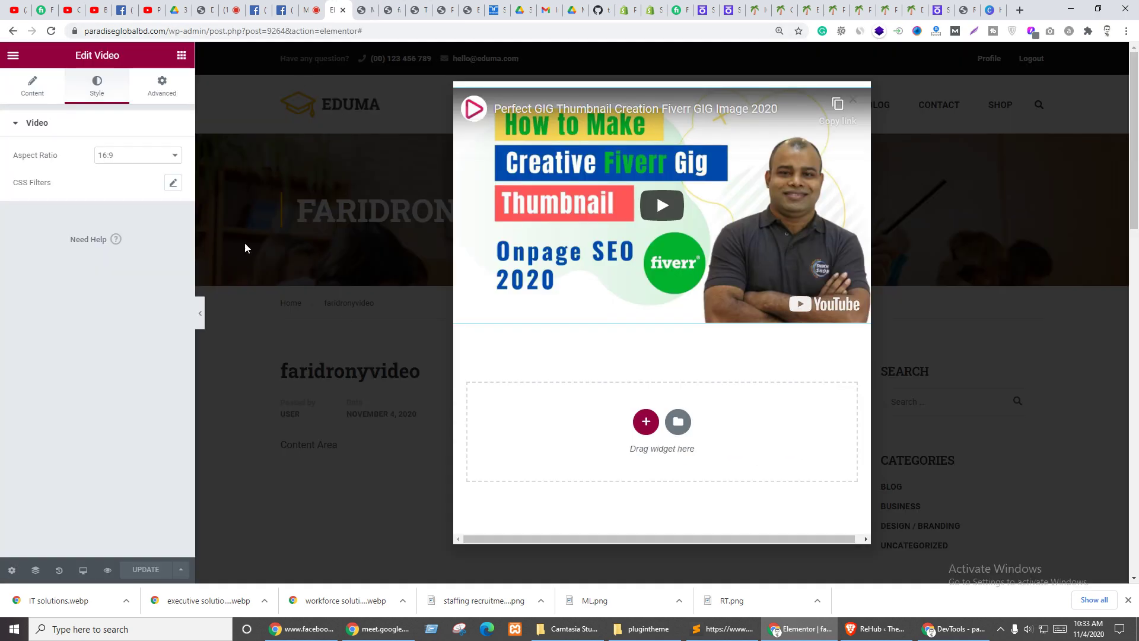
click(30, 89)
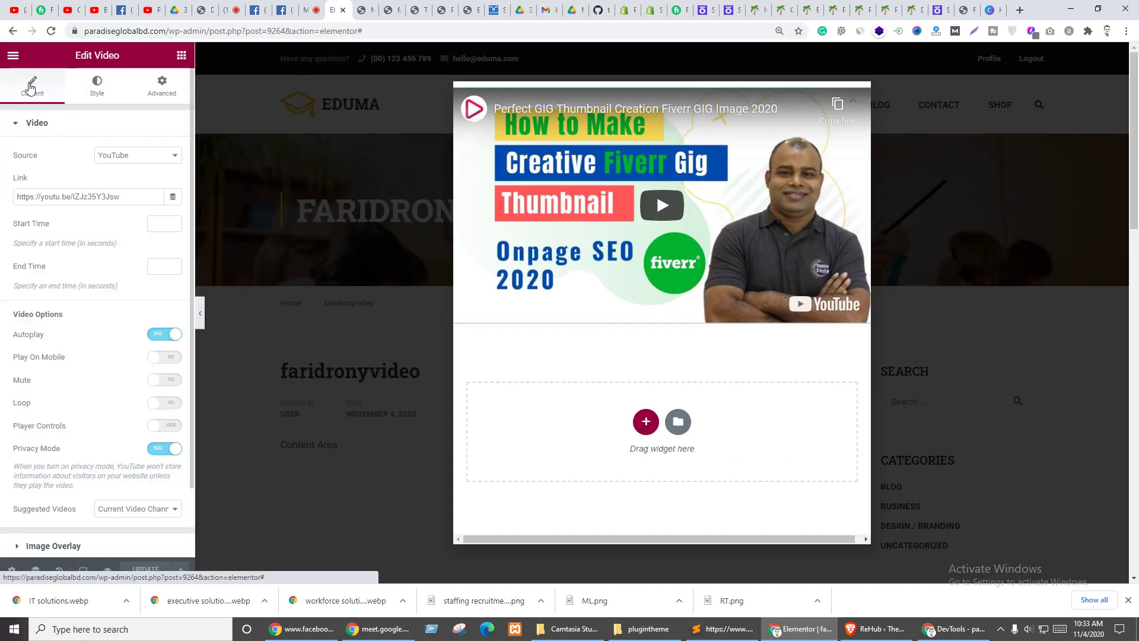
scroll(99, 398, down, 2)
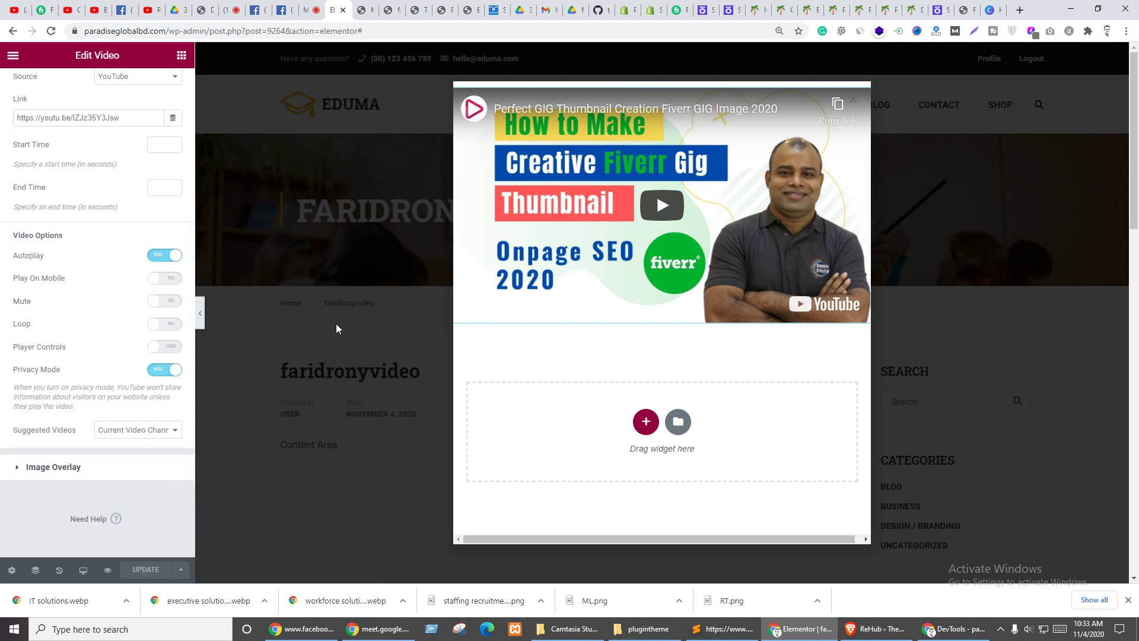
click(470, 10)
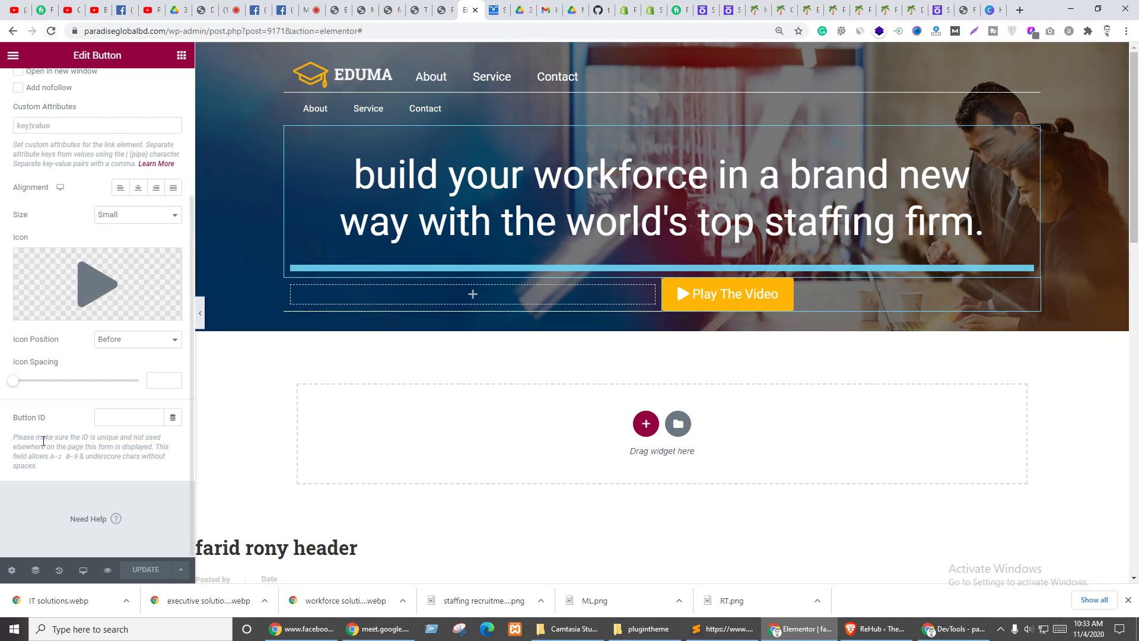
- Reload the header editor and look through the button's link options and dynamic tags, keeping button type Default
click(51, 31)
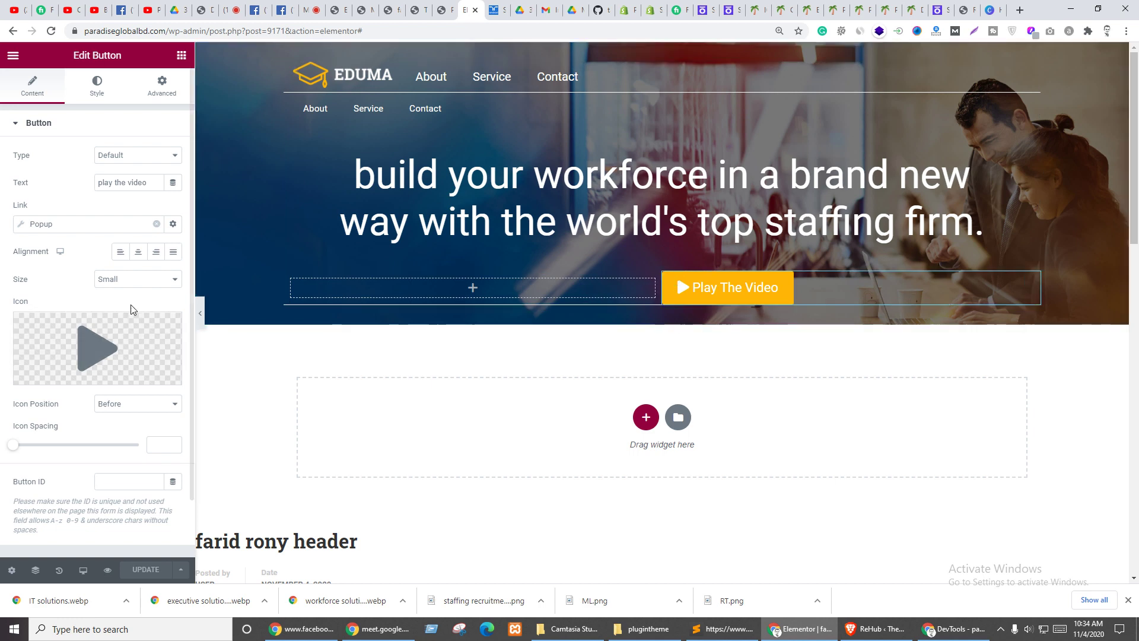
click(171, 227)
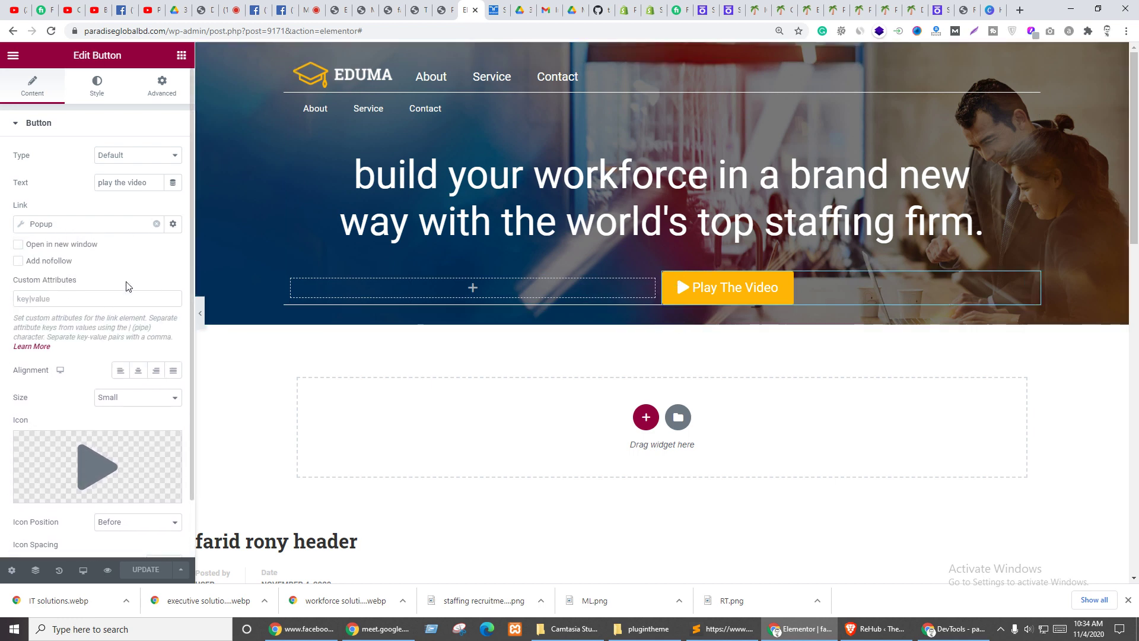
click(61, 295)
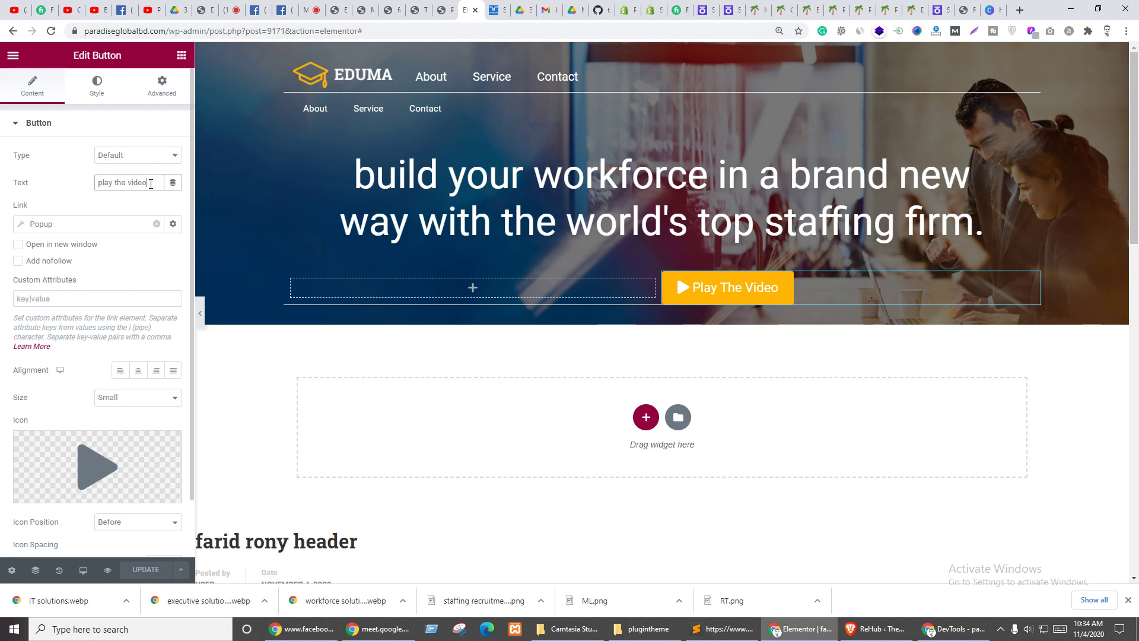
click(173, 184)
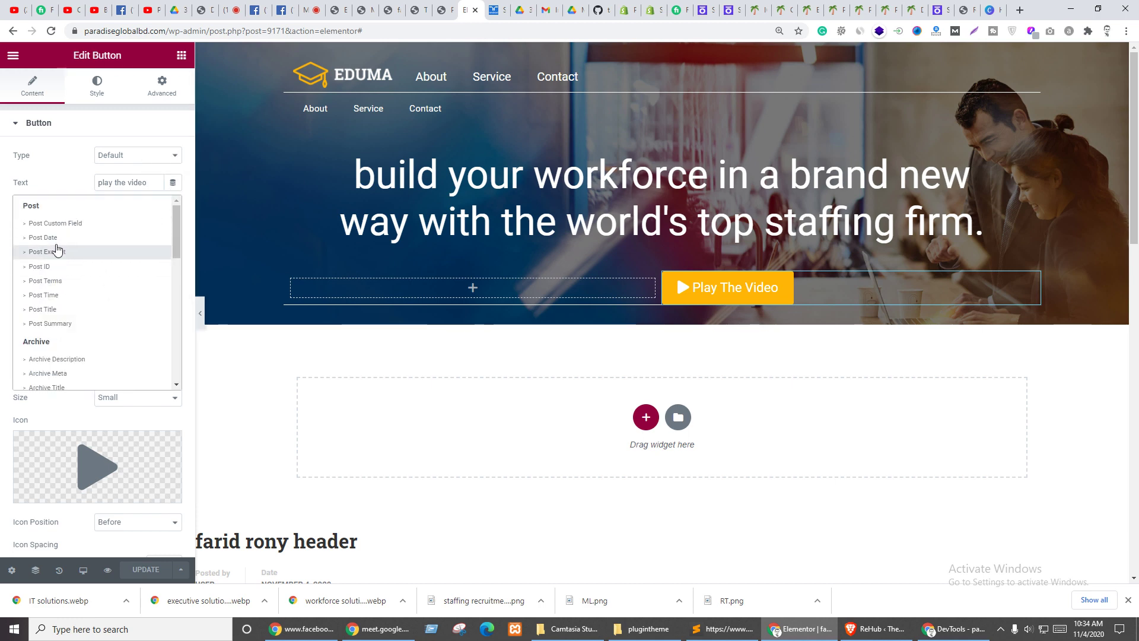
scroll(84, 250, down, 1)
scroll(99, 296, down, 5)
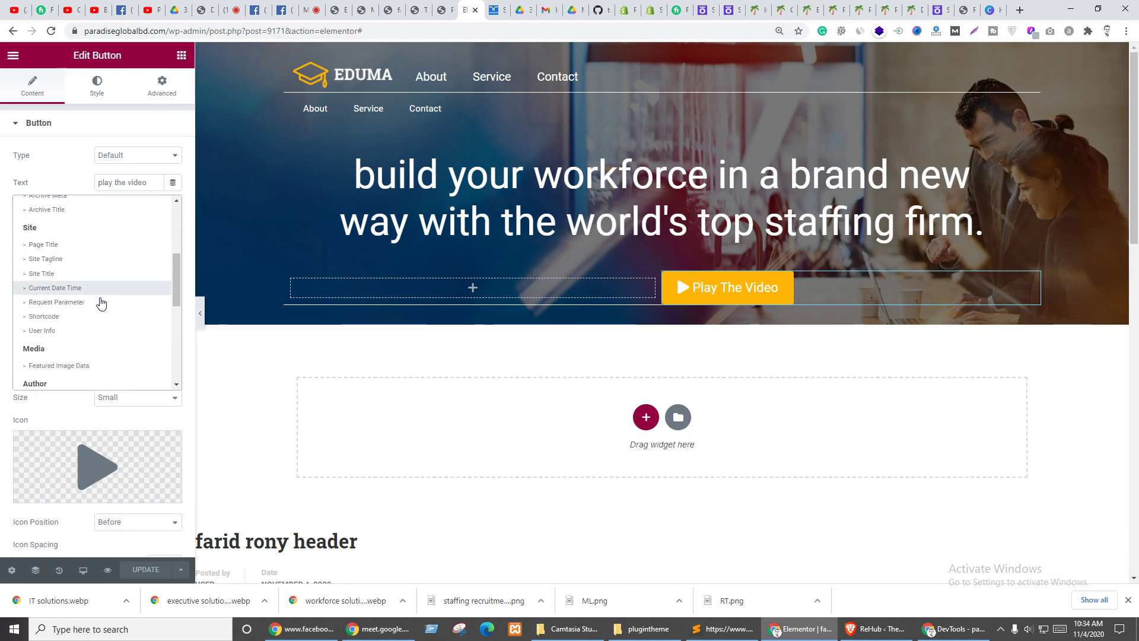
scroll(112, 306, down, 3)
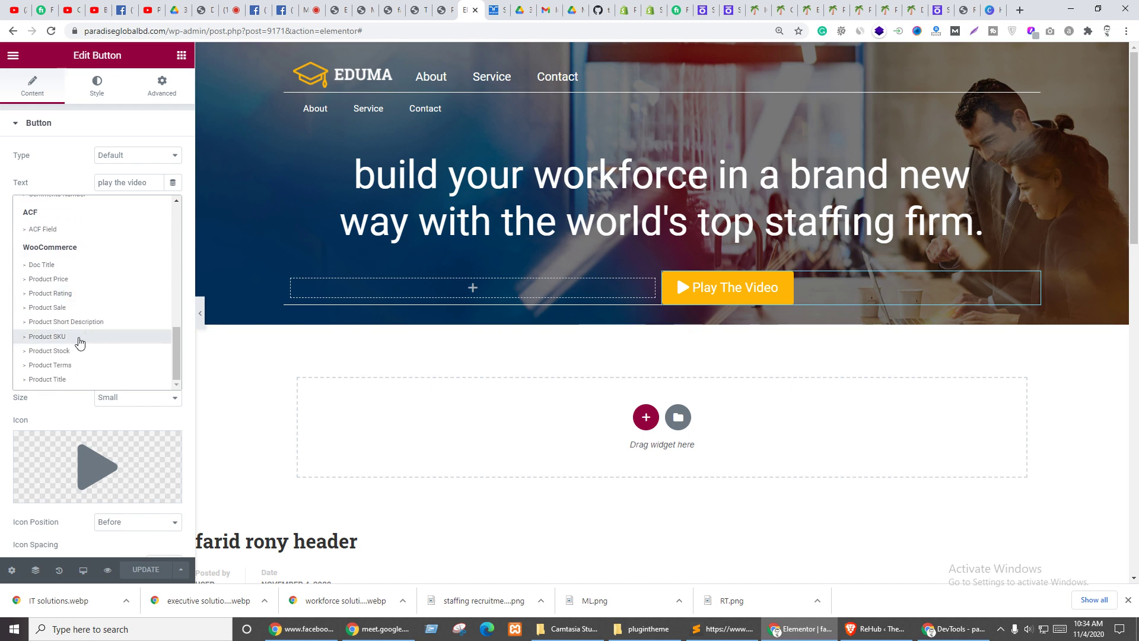
scroll(80, 342, up, 4)
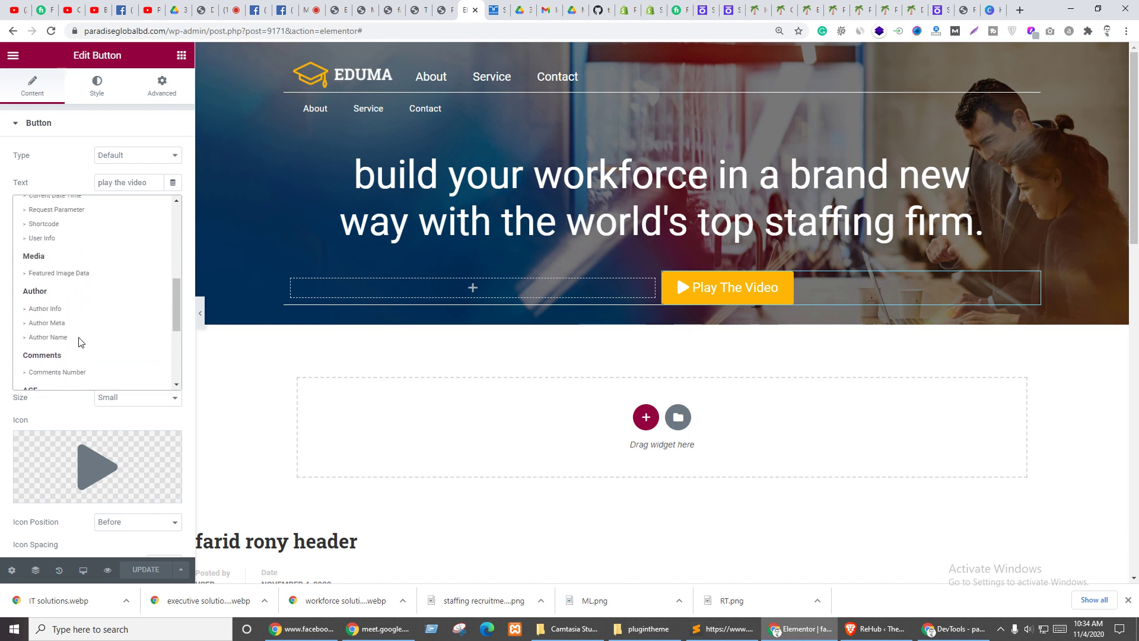
scroll(83, 340, up, 3)
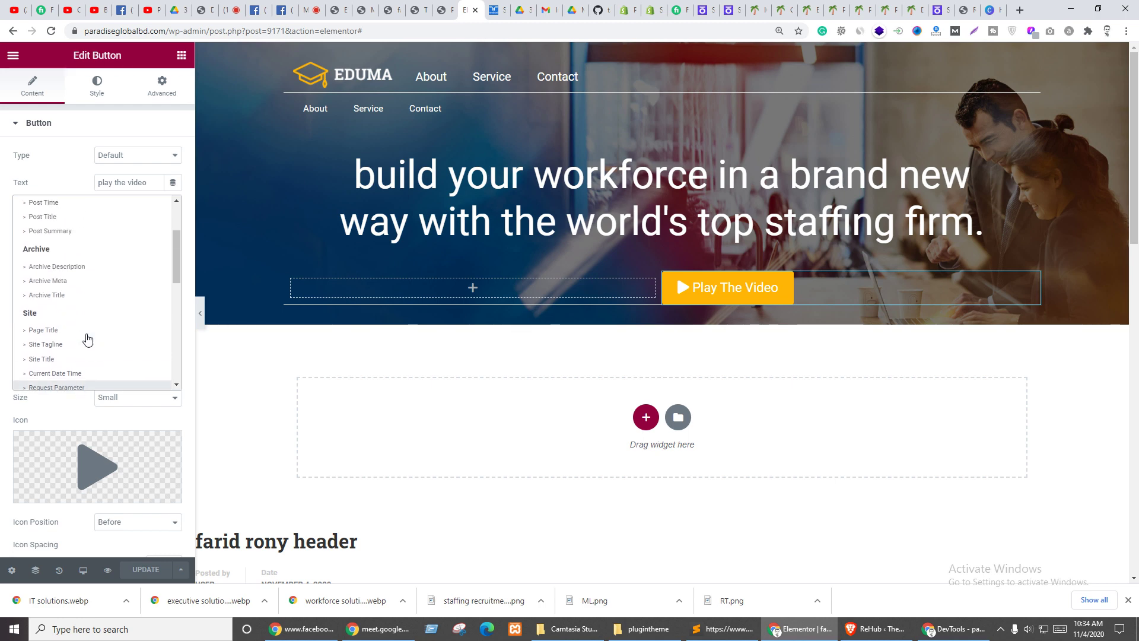
scroll(86, 338, up, 2)
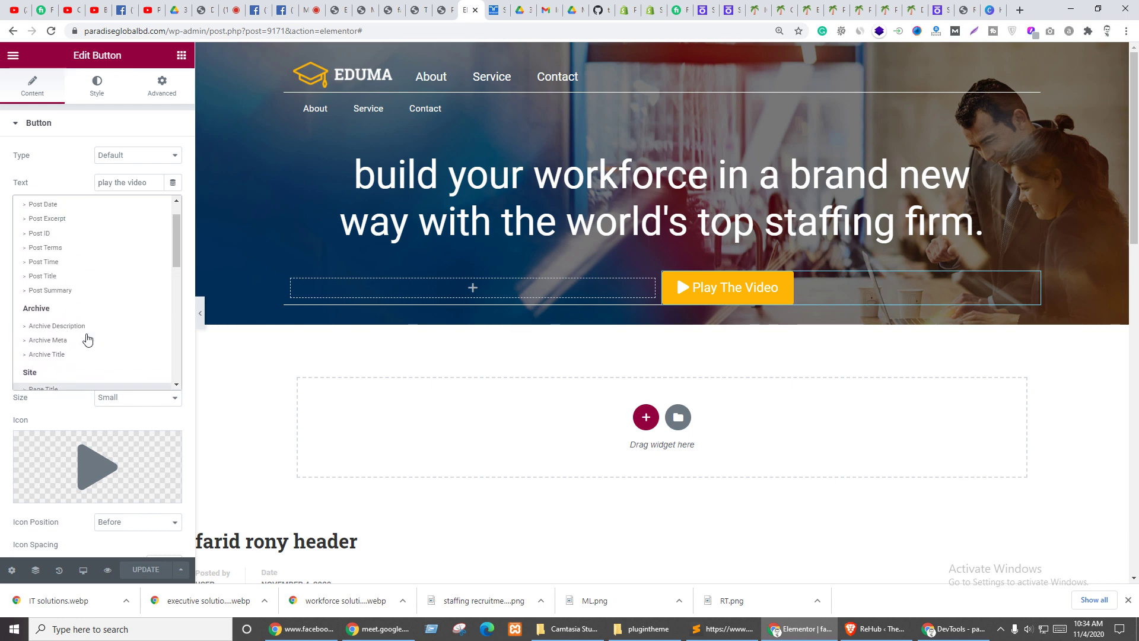
click(64, 179)
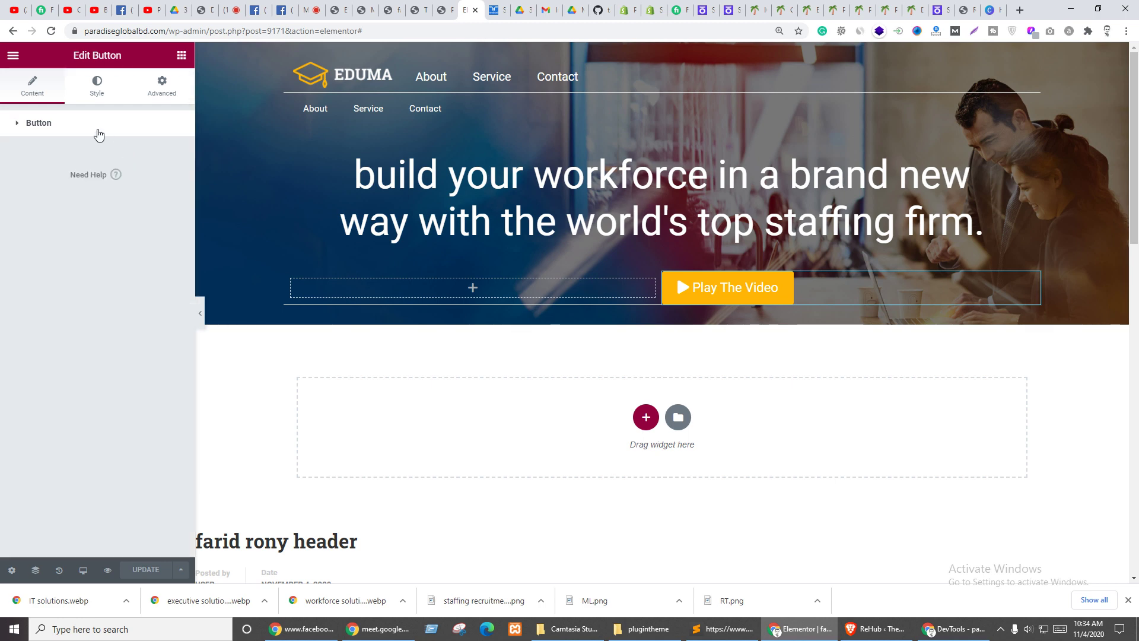
click(133, 155)
click(131, 170)
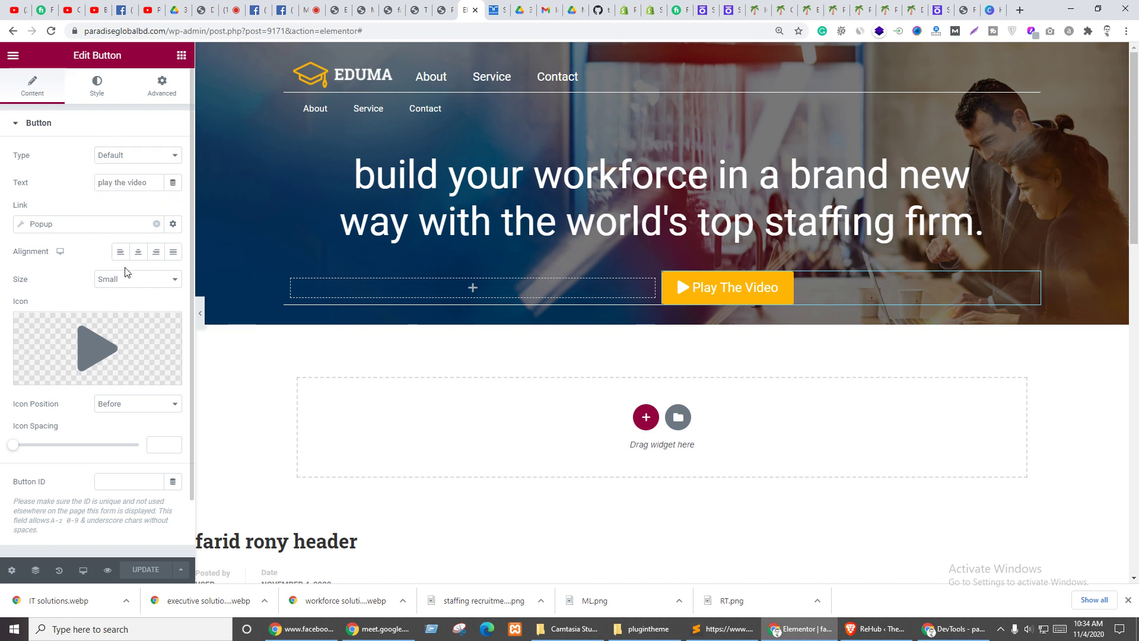
- Link Play The Video to Open Popup with the faridronyvideo template and update the header page
click(70, 226)
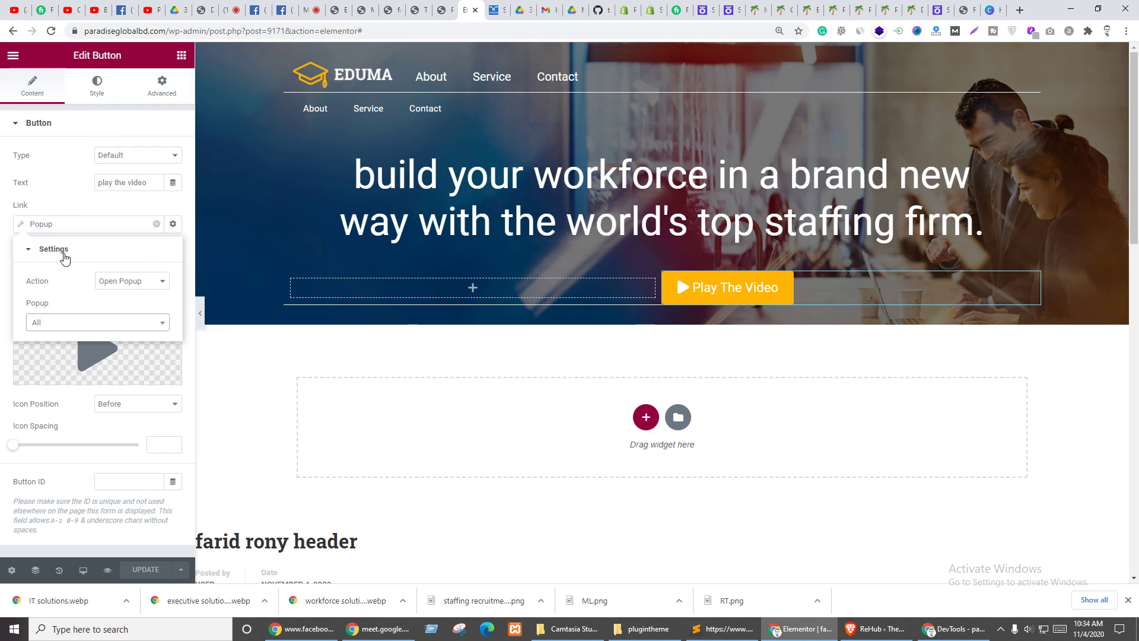
click(38, 224)
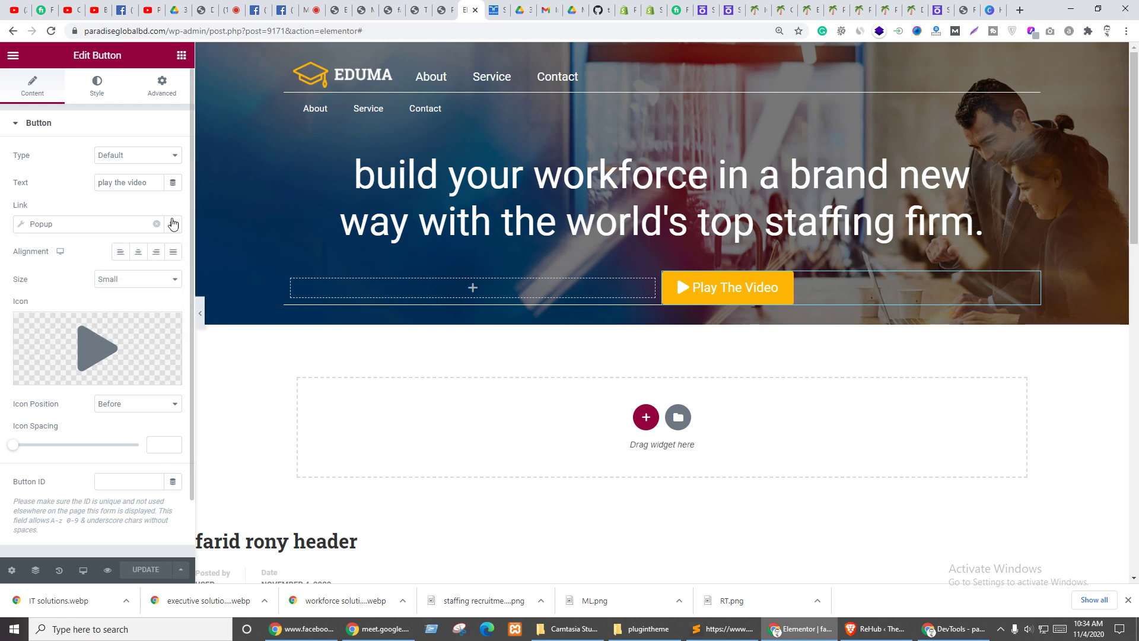
click(52, 223)
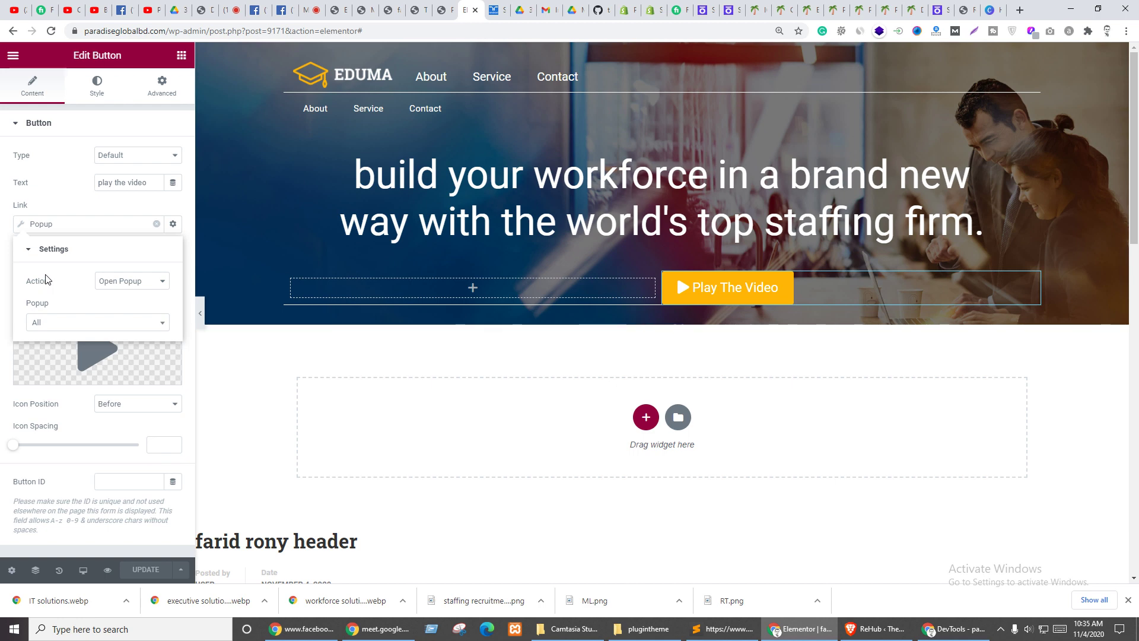
click(131, 283)
click(119, 294)
click(53, 322)
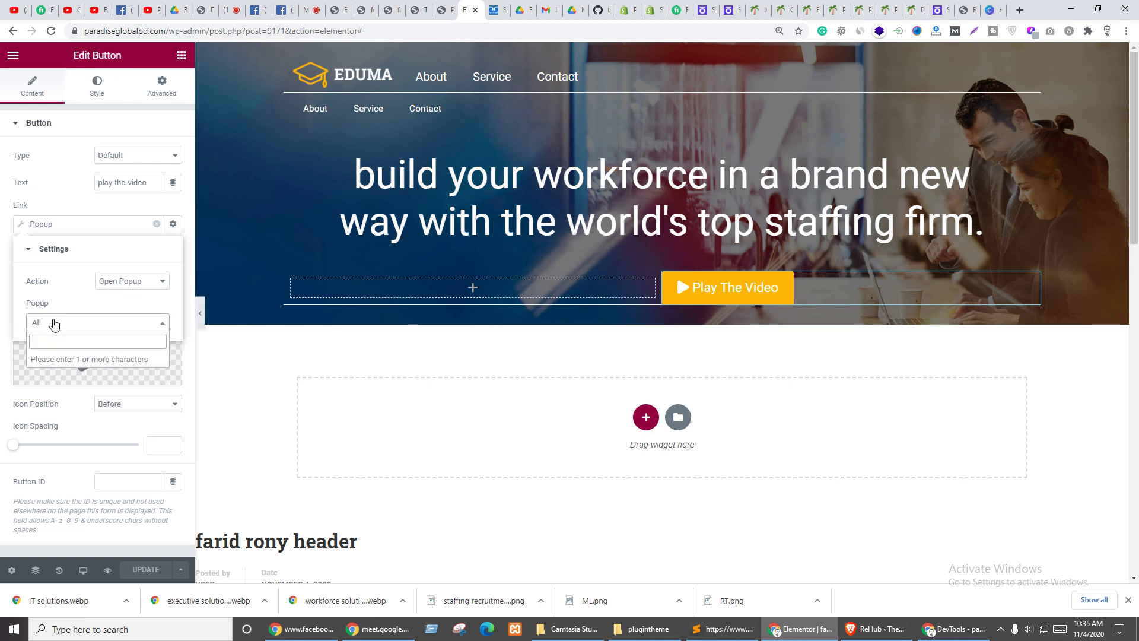
text(far)
click(66, 362)
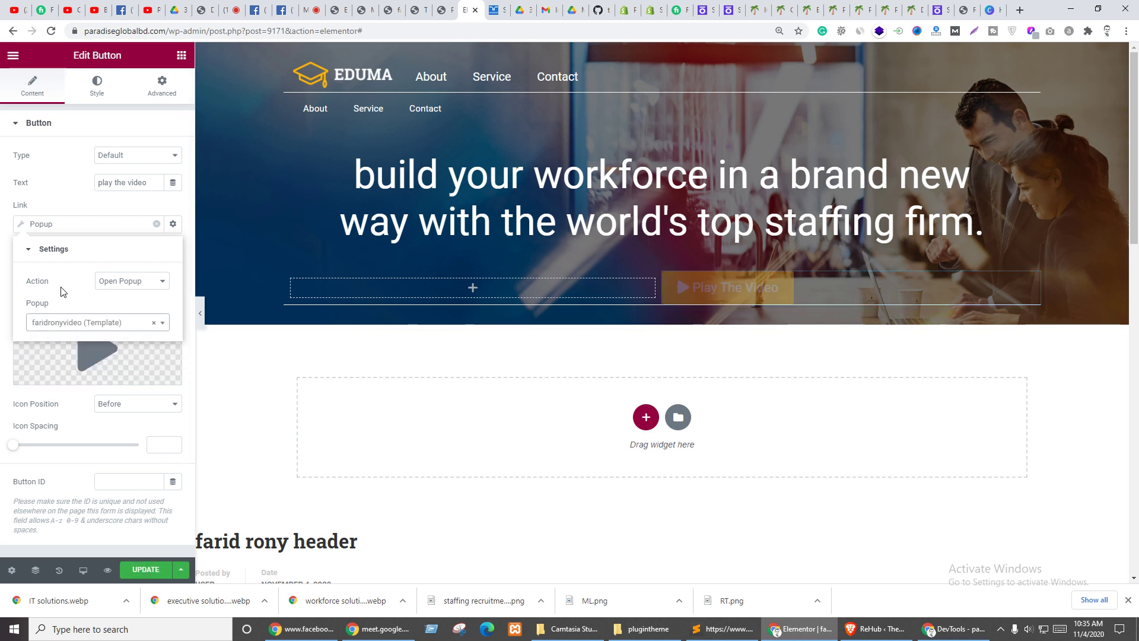
click(132, 229)
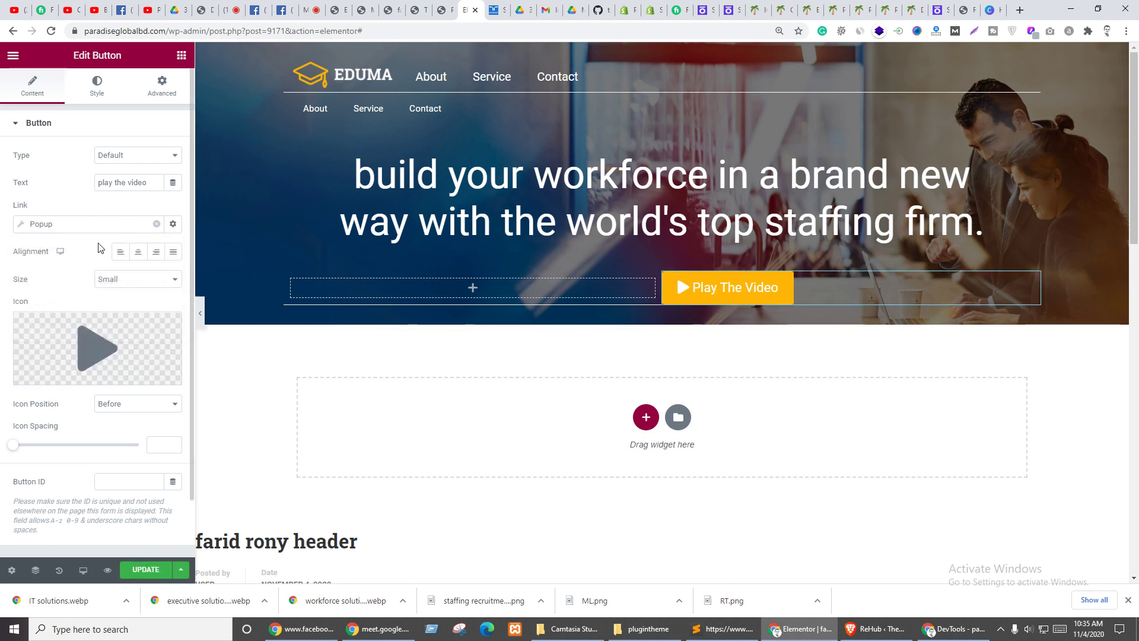
click(146, 570)
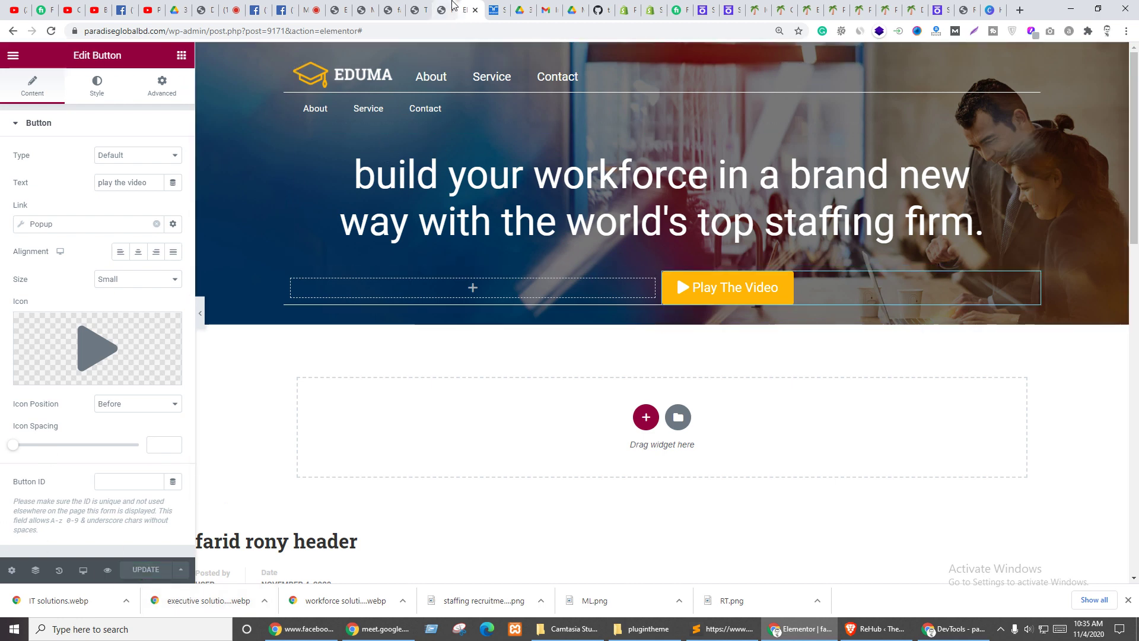
click(362, 10)
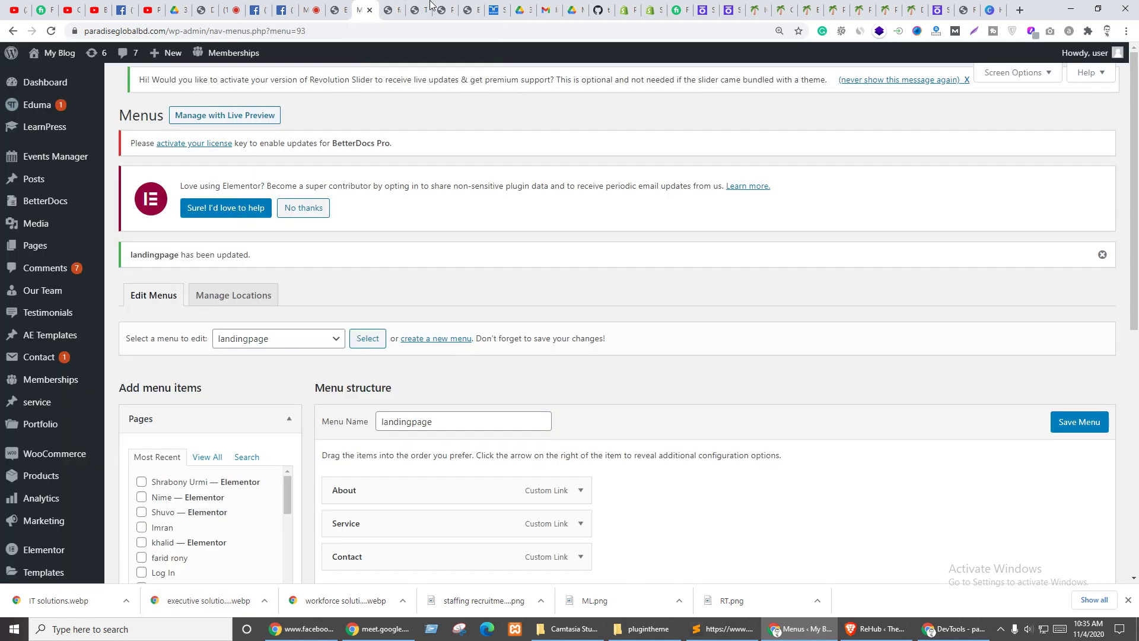
click(393, 11)
key(F5)
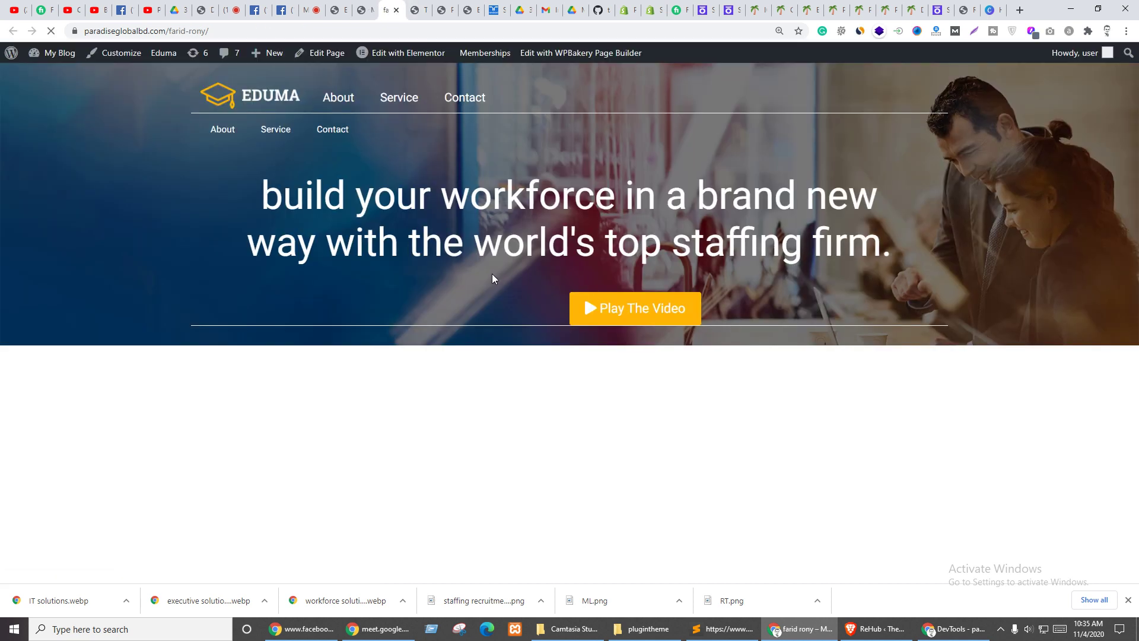
click(609, 314)
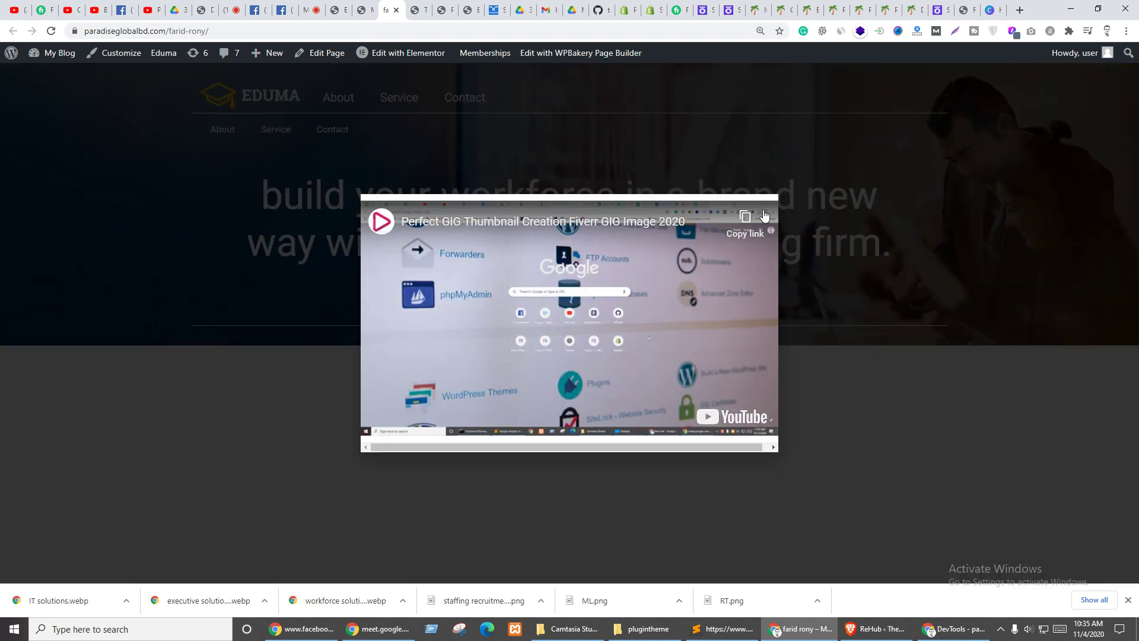
click(760, 212)
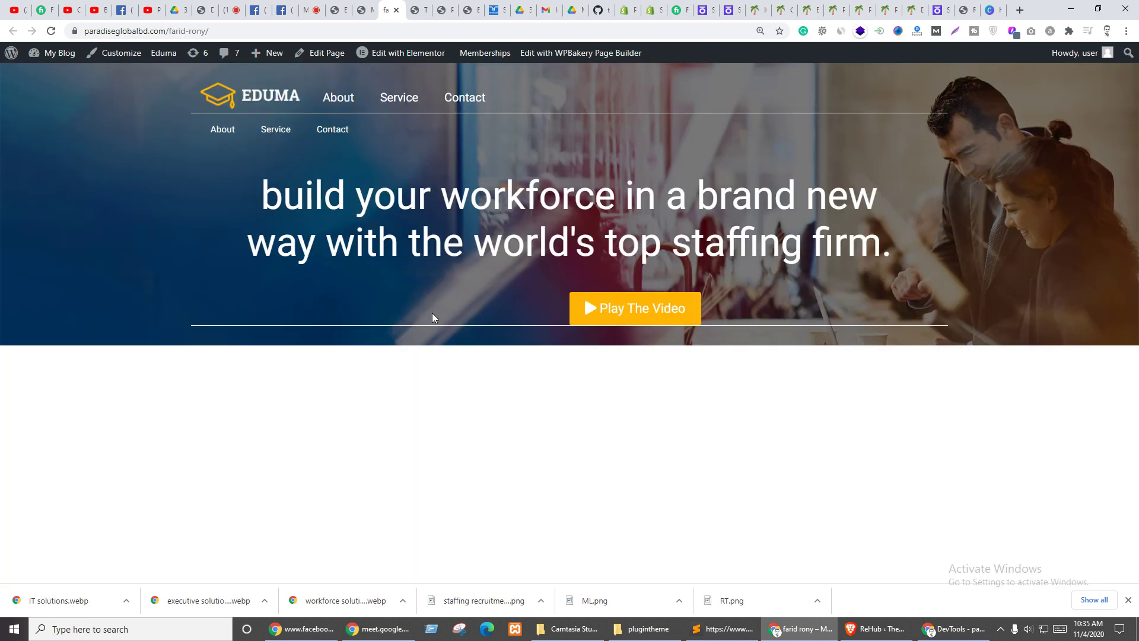
click(611, 325)
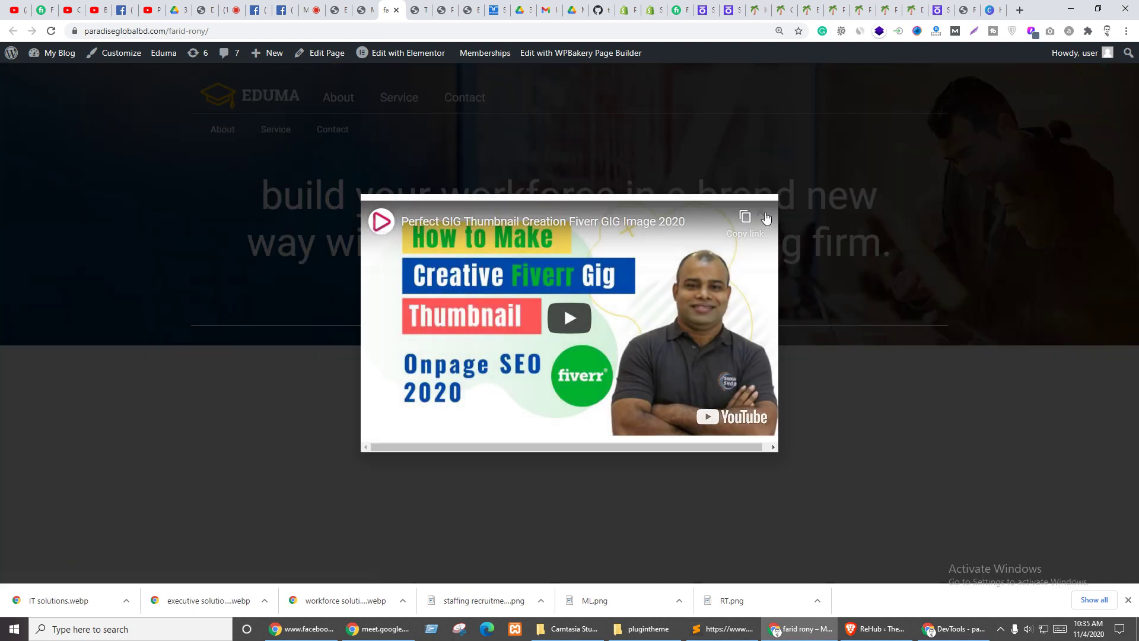
click(766, 218)
click(632, 306)
key(Escape)
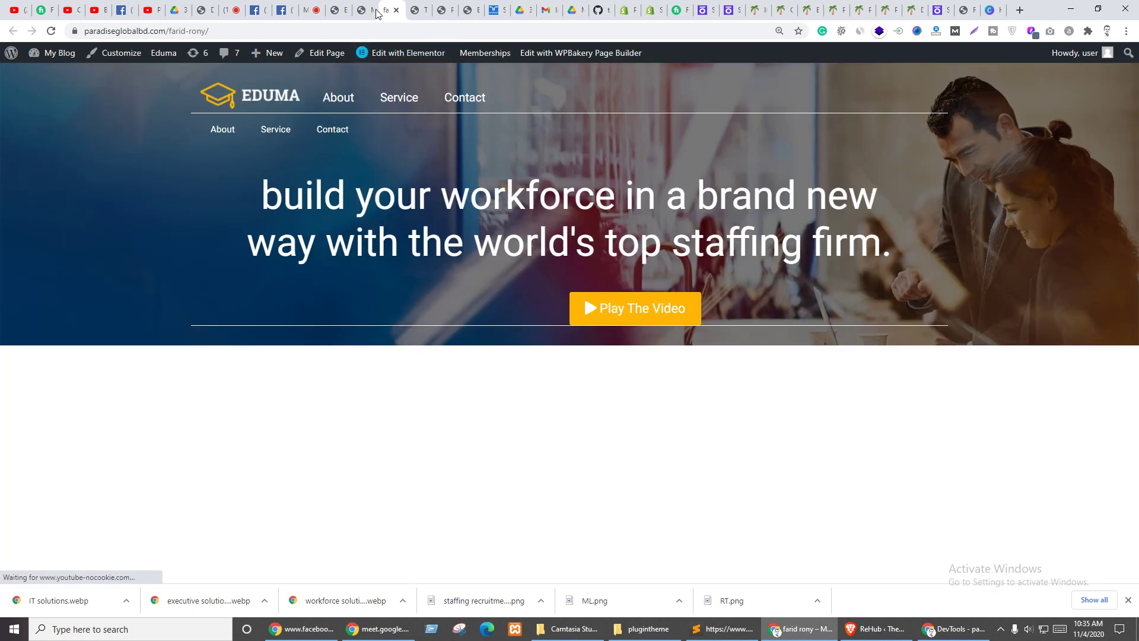
click(339, 7)
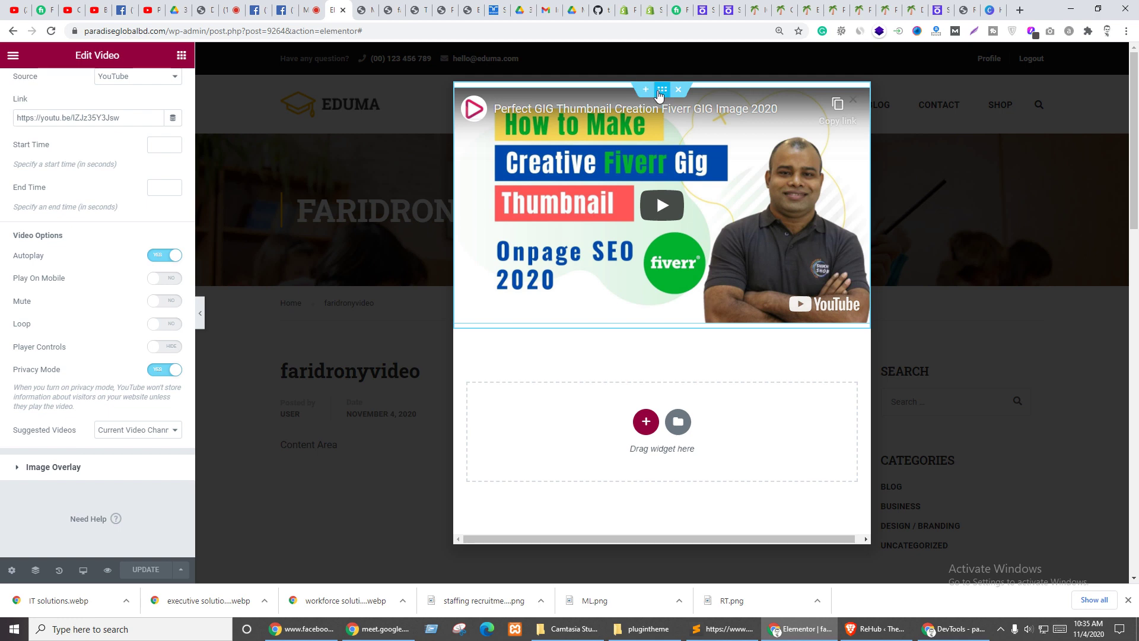
- Set the video section's margin and padding and the column's padding to 0
click(662, 89)
click(159, 89)
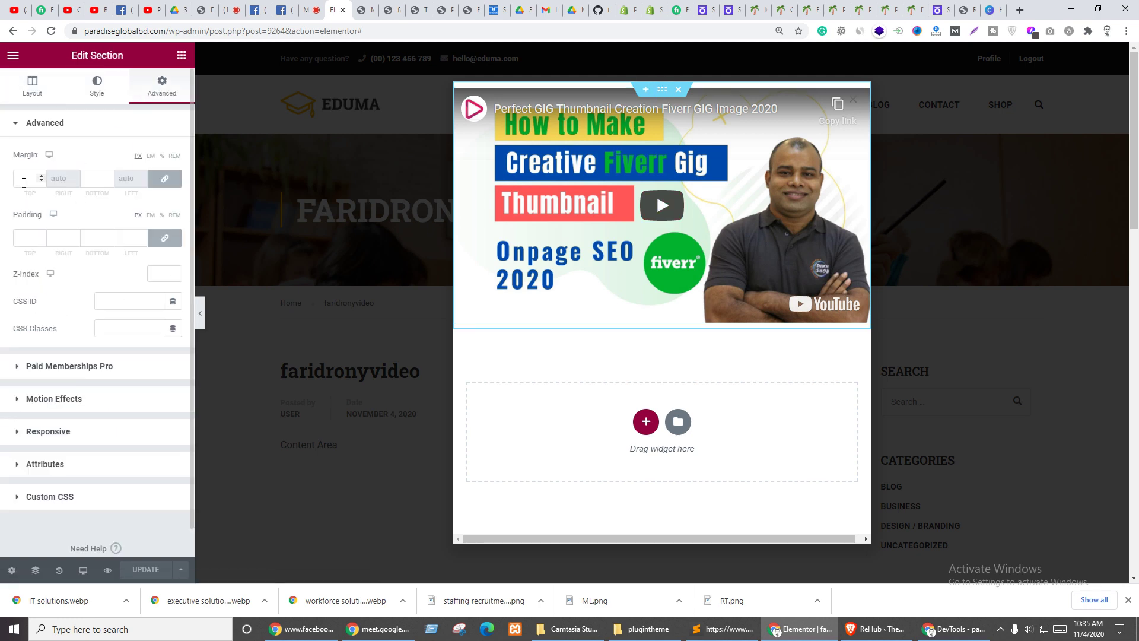
click(23, 180)
click(26, 239)
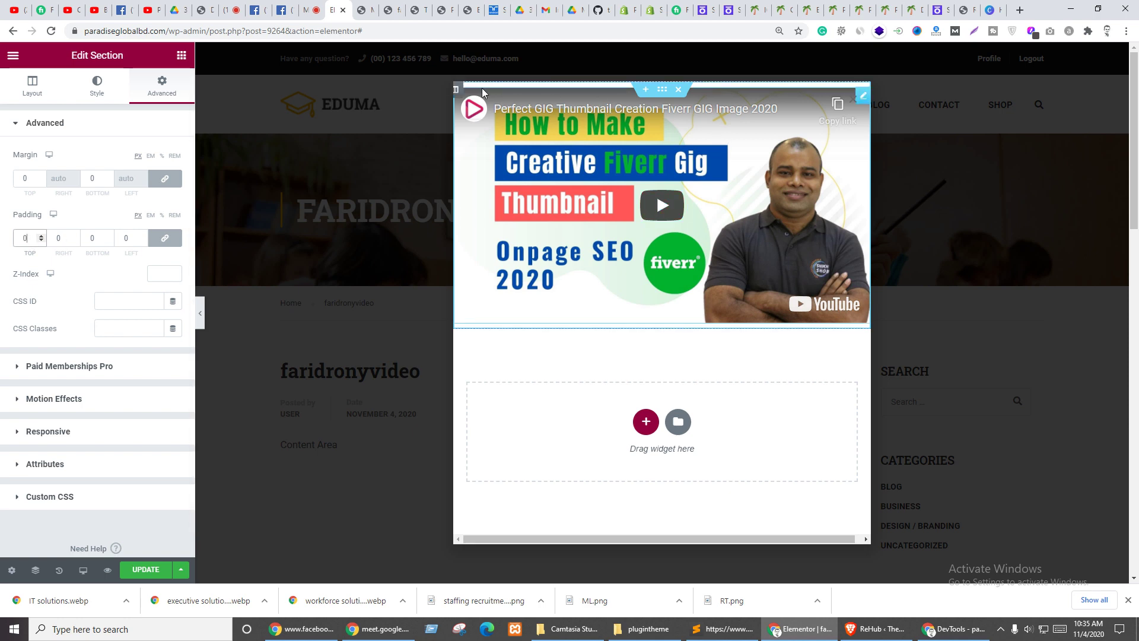
click(456, 90)
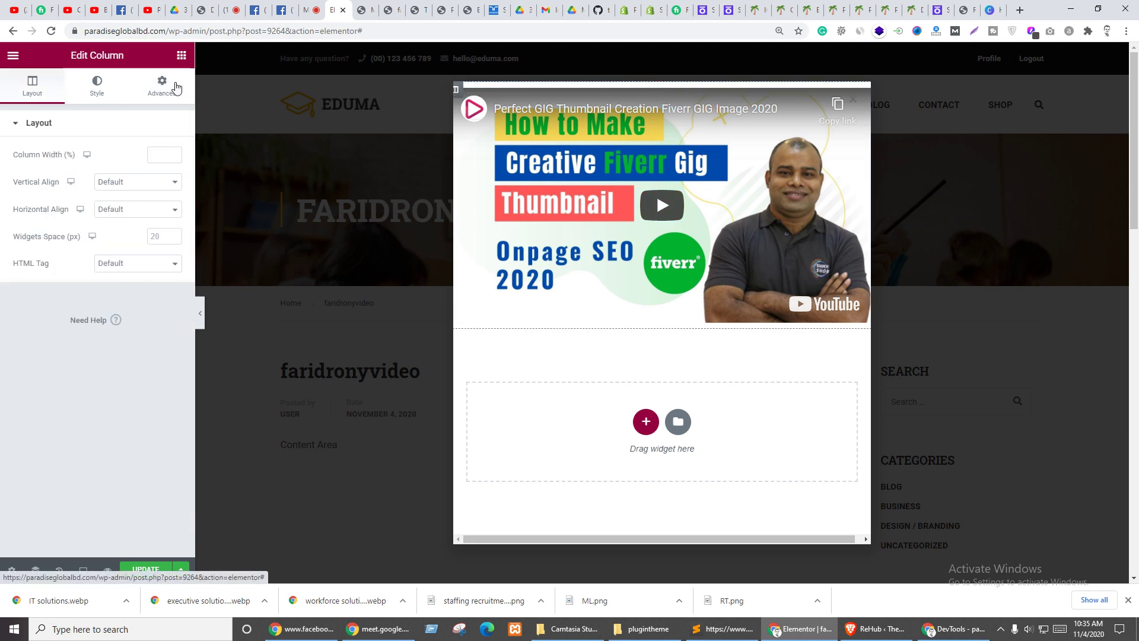
click(177, 88)
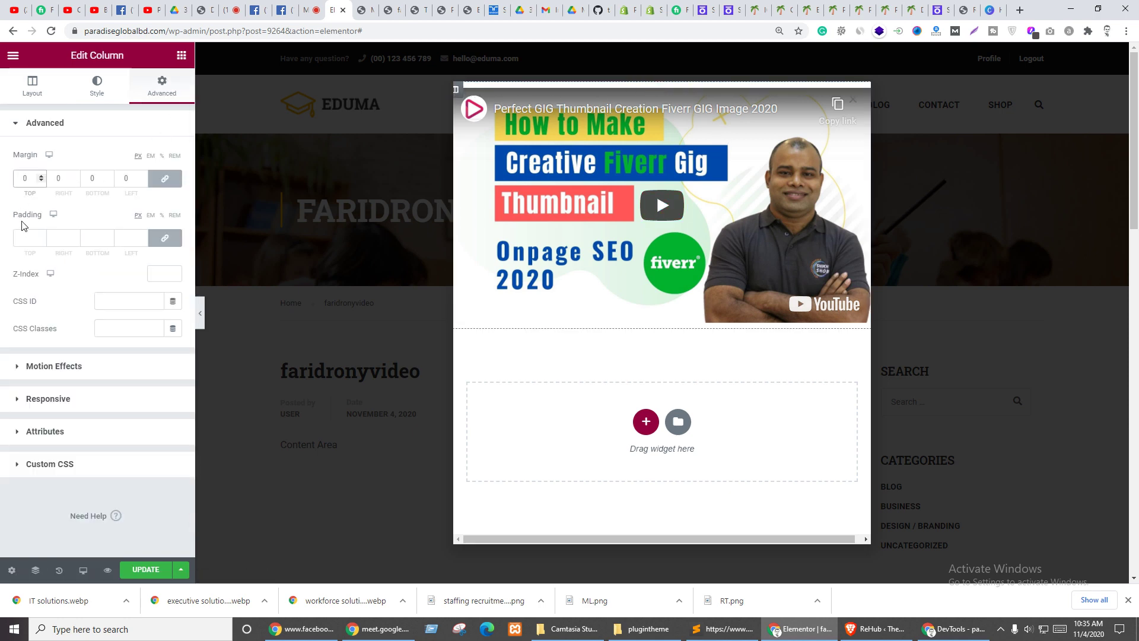
click(24, 238)
text(0)
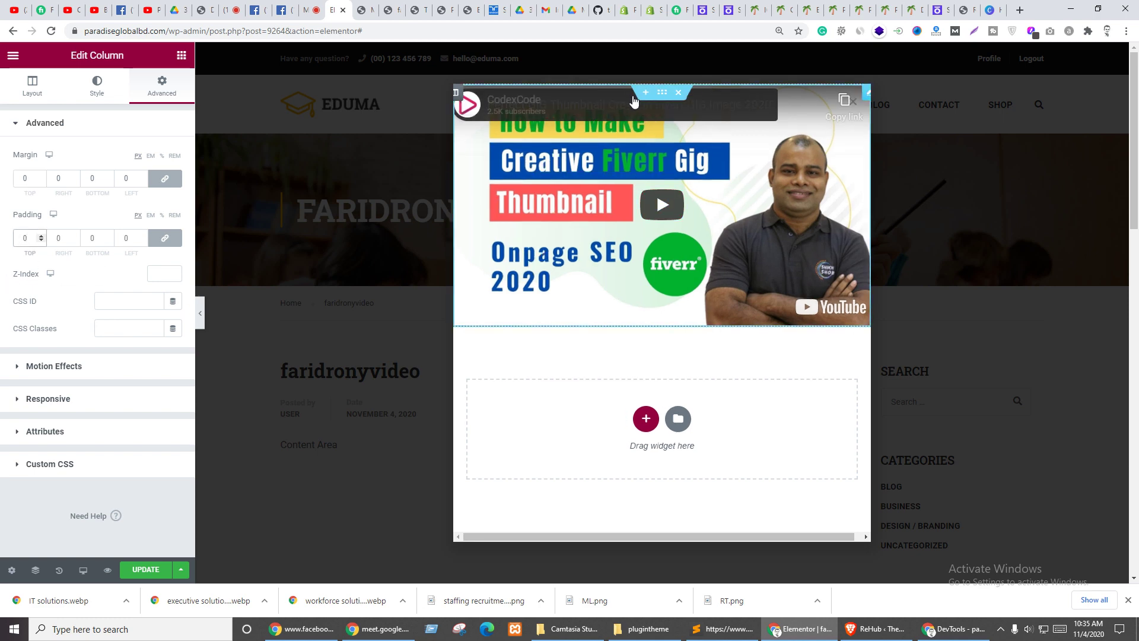
- Clear the section's 500 custom content width, leave stretching off, and update the page
click(662, 94)
click(32, 89)
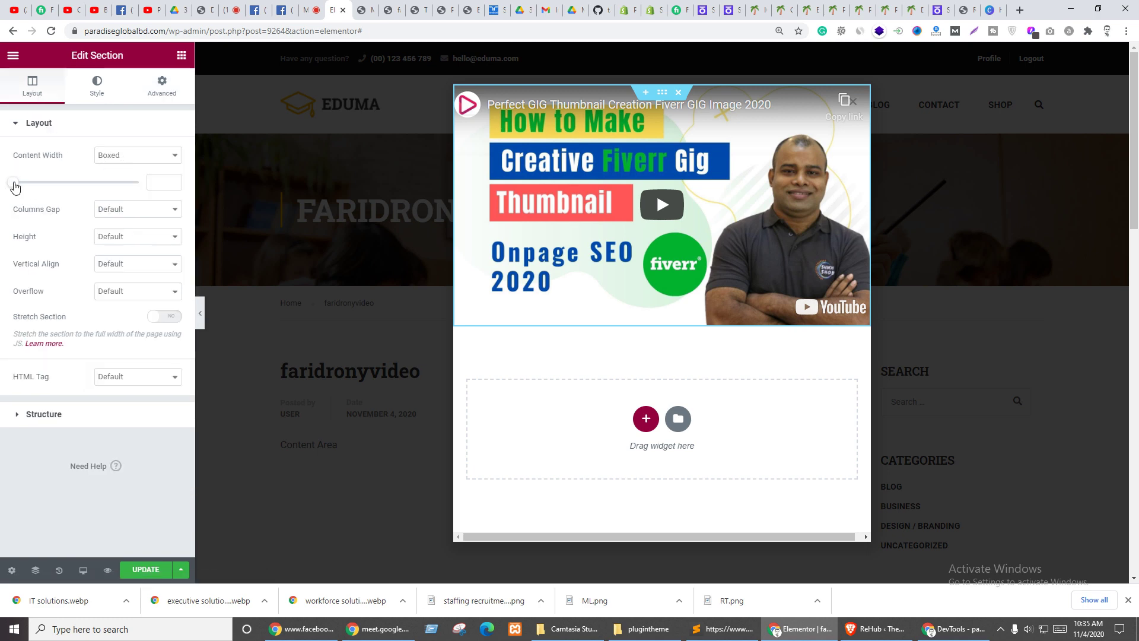
click(15, 187)
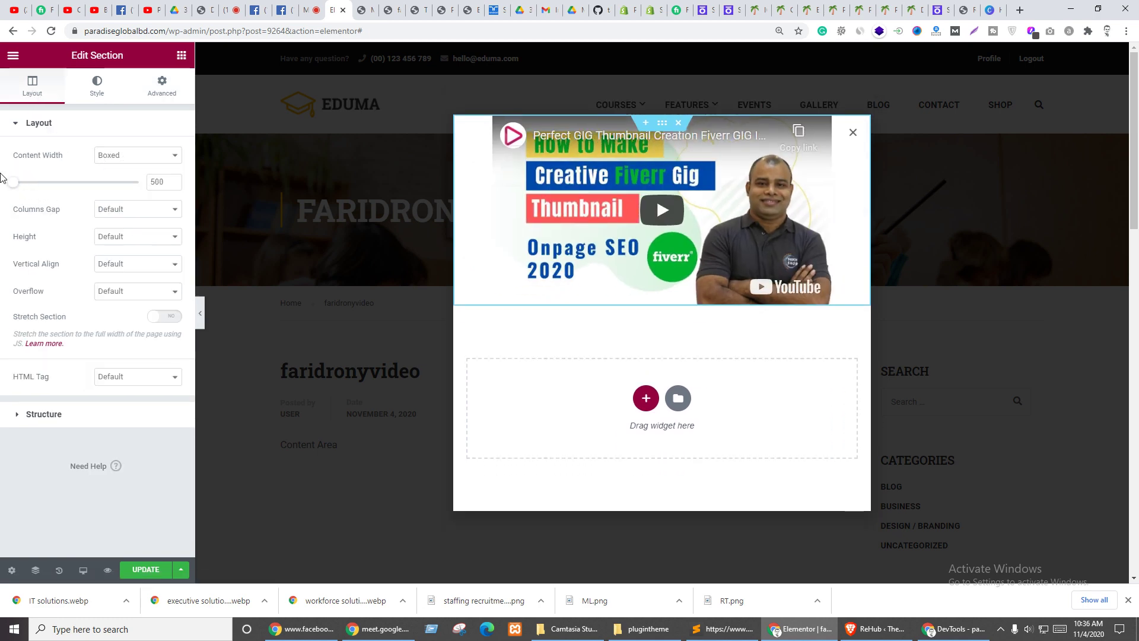
double_click(167, 176)
key(BackSpace)
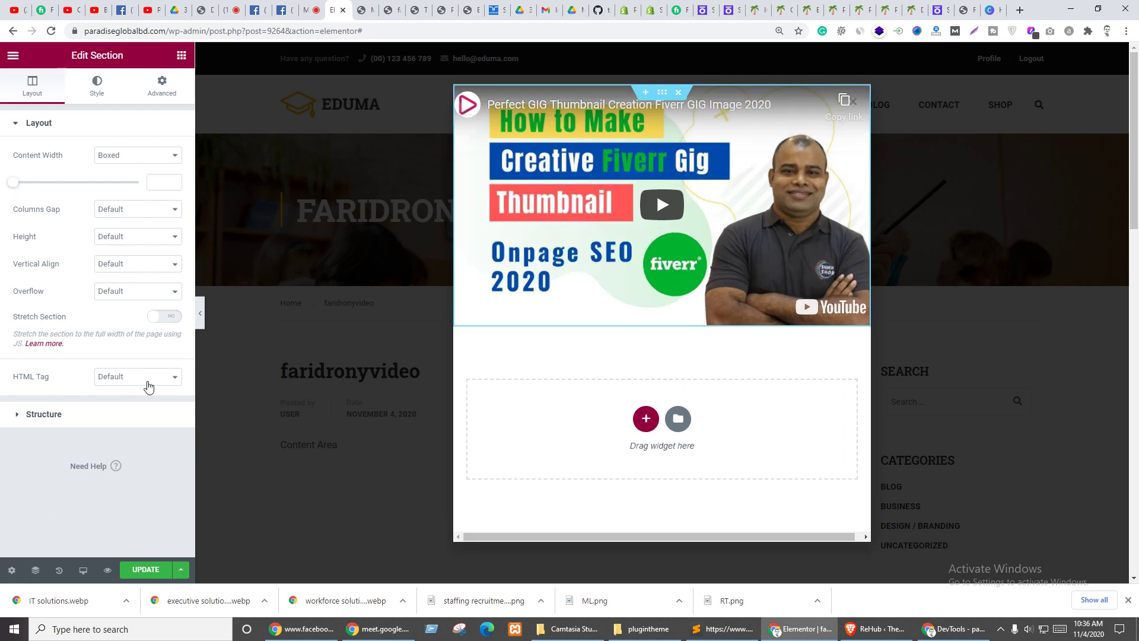
click(169, 318)
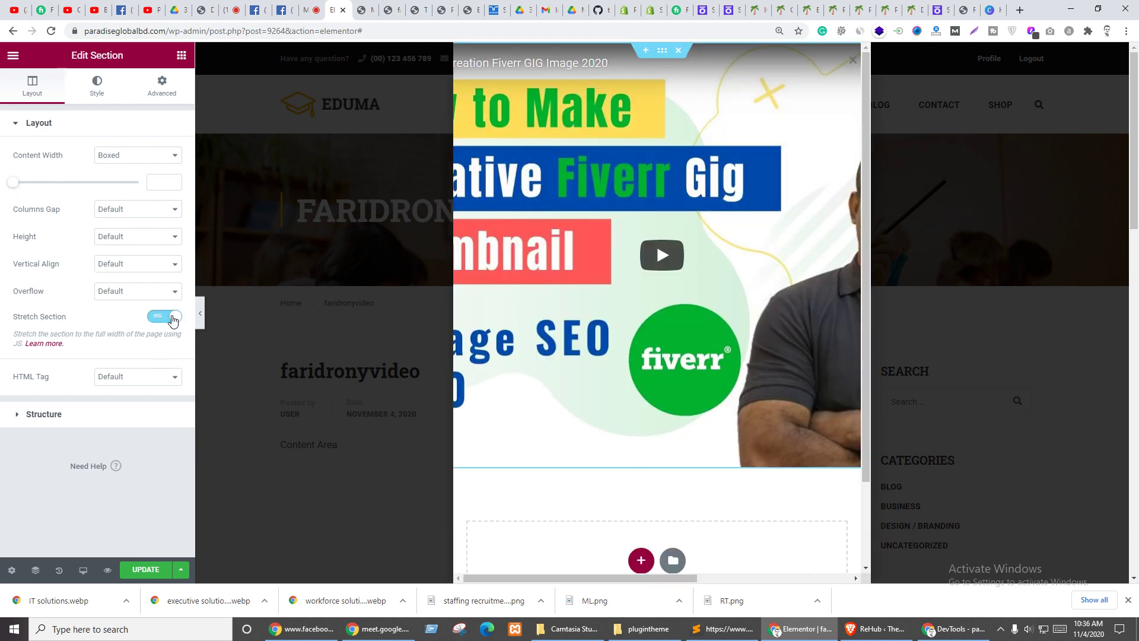
click(172, 317)
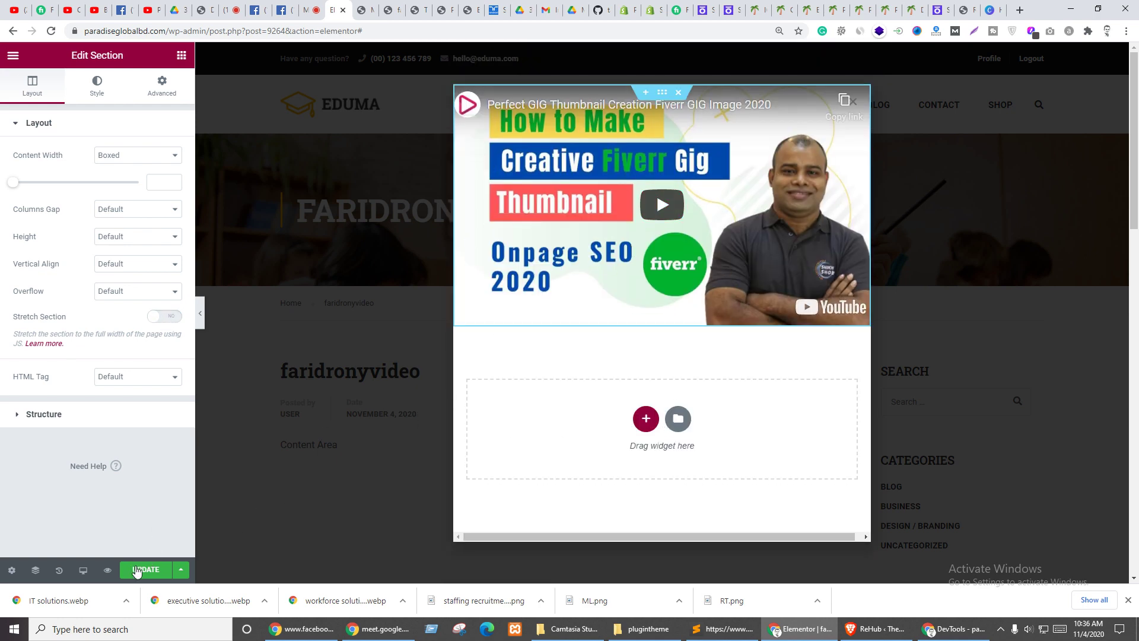
click(137, 571)
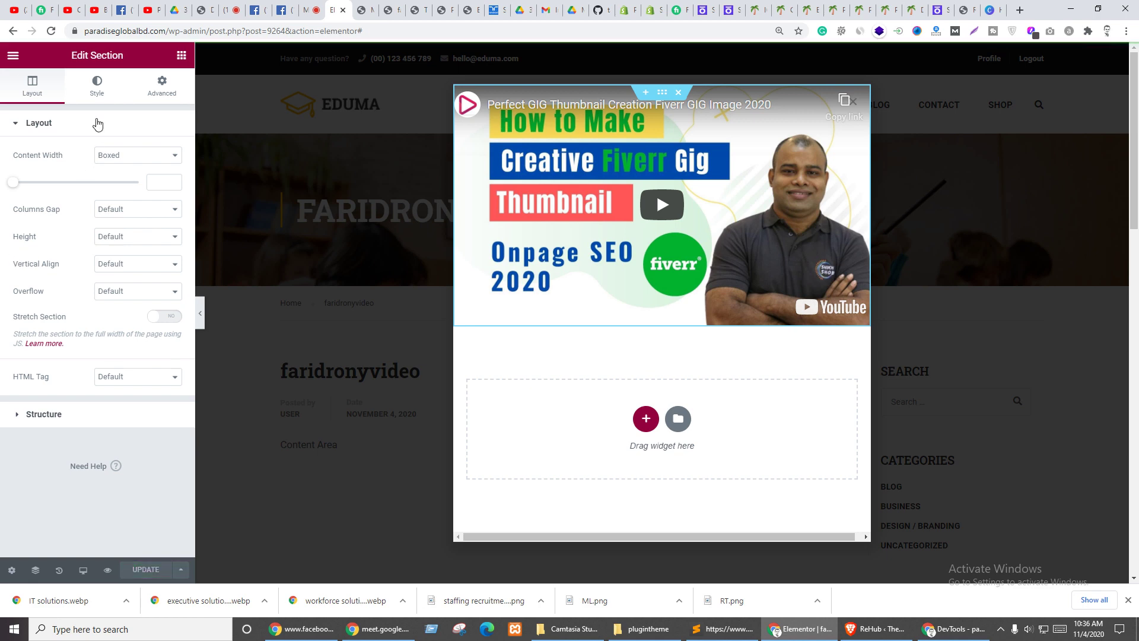
- Add a Classic red #FC0202 background overlay to the section, update, and replay the video on the live page
click(96, 84)
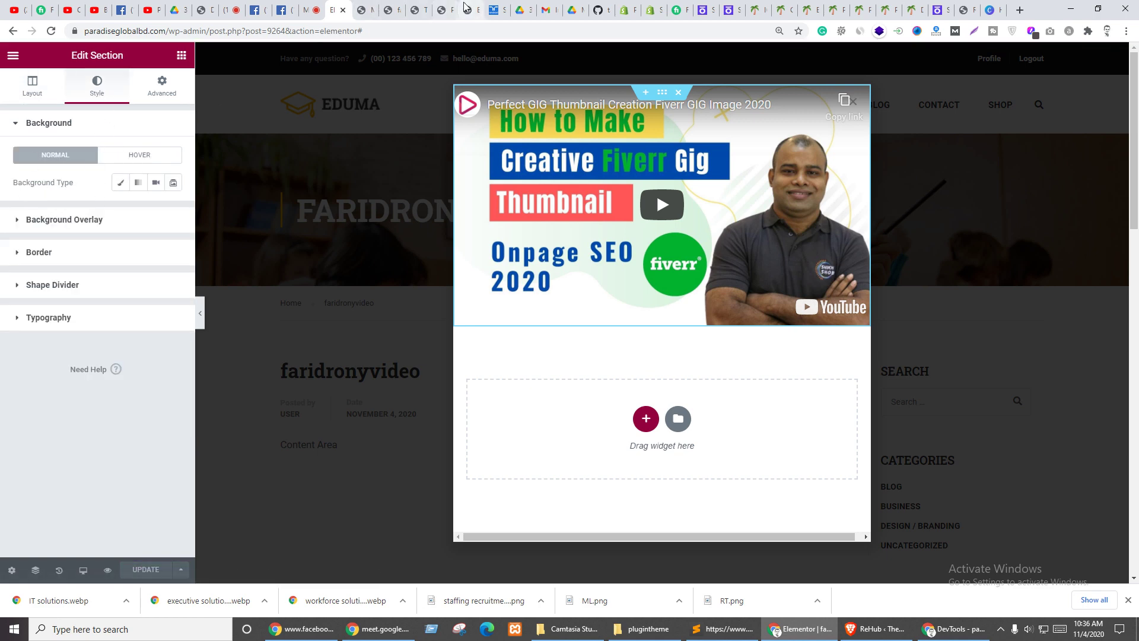
click(381, 6)
click(600, 321)
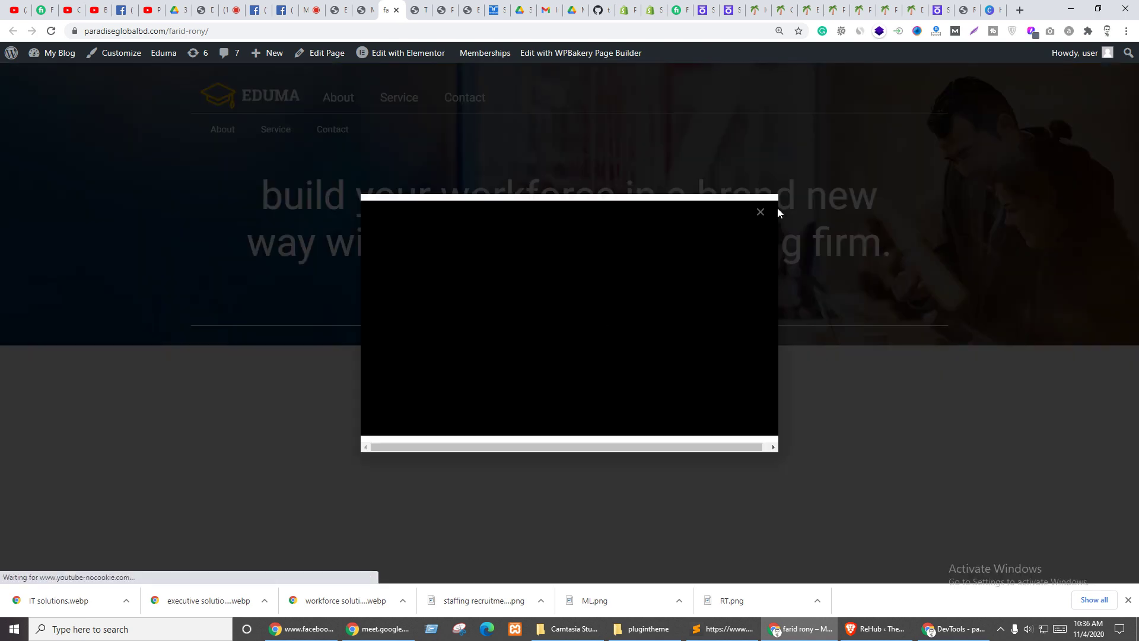
click(340, 7)
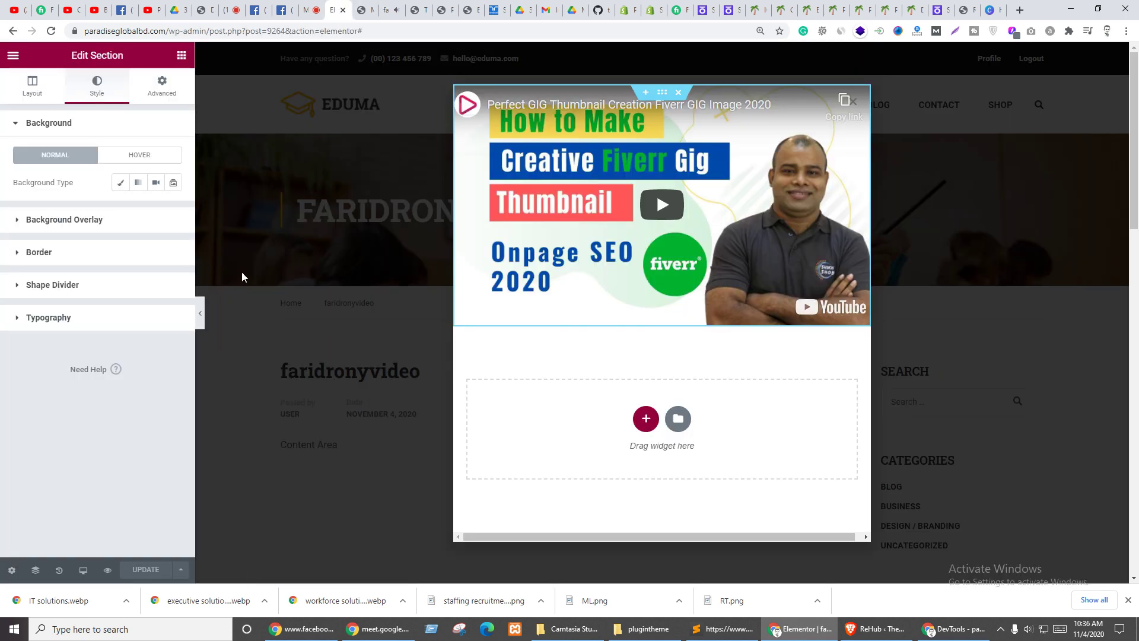
click(51, 231)
click(155, 215)
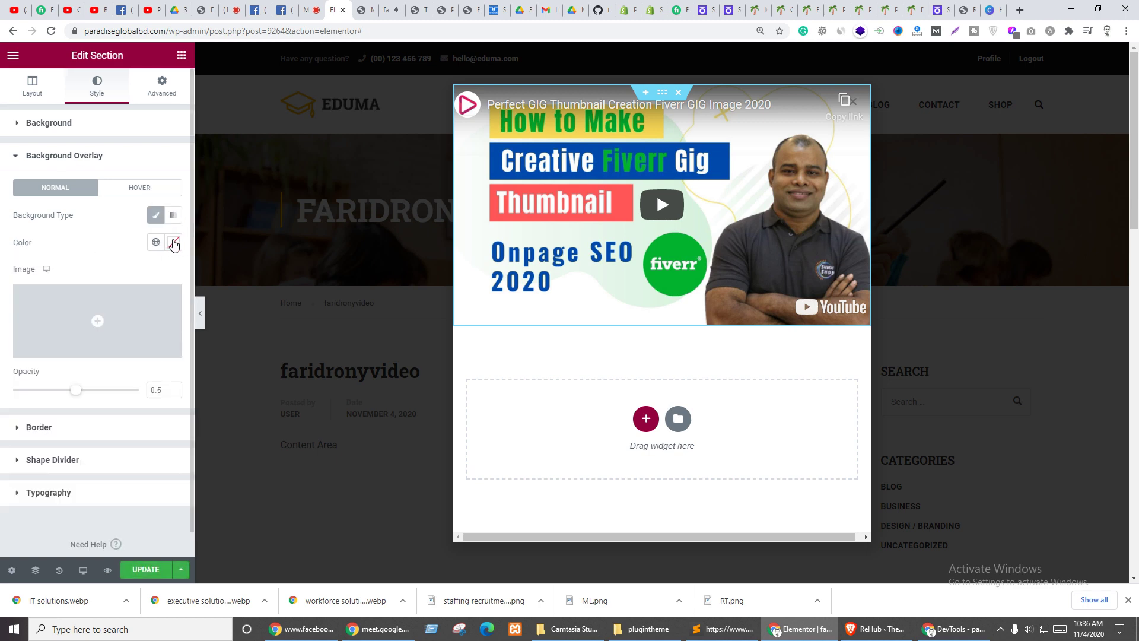
click(174, 242)
click(171, 291)
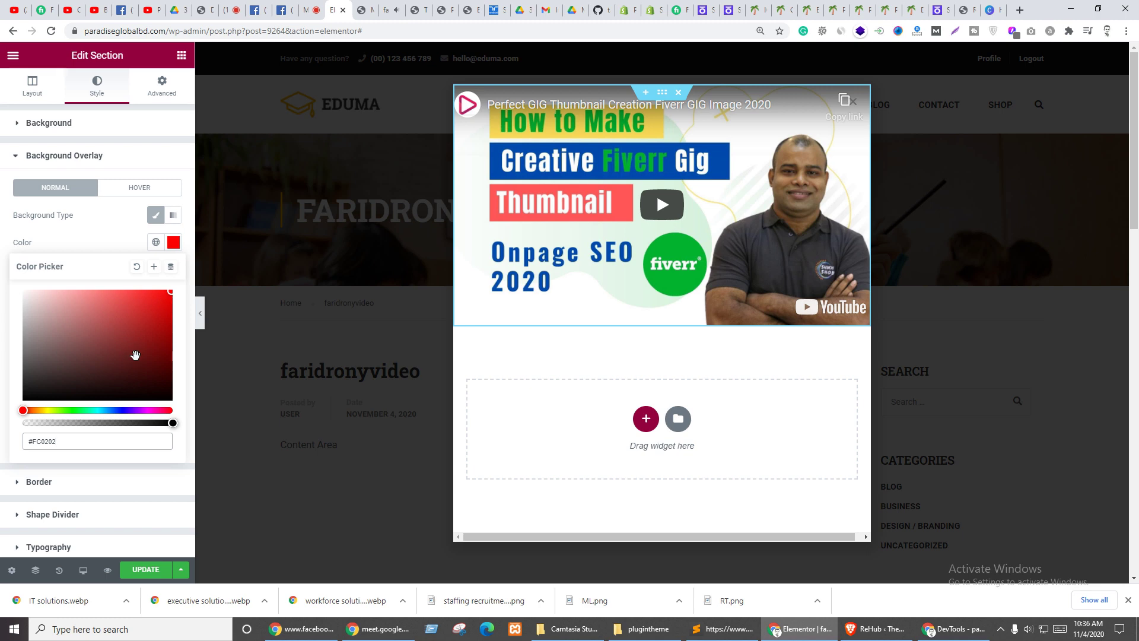
click(90, 240)
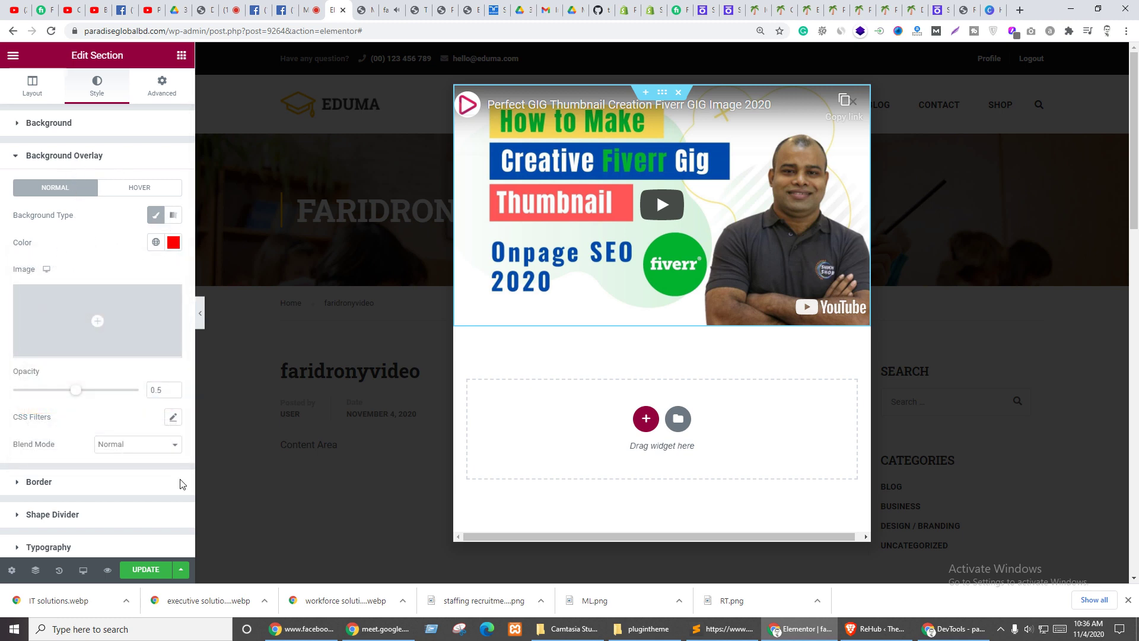
click(145, 571)
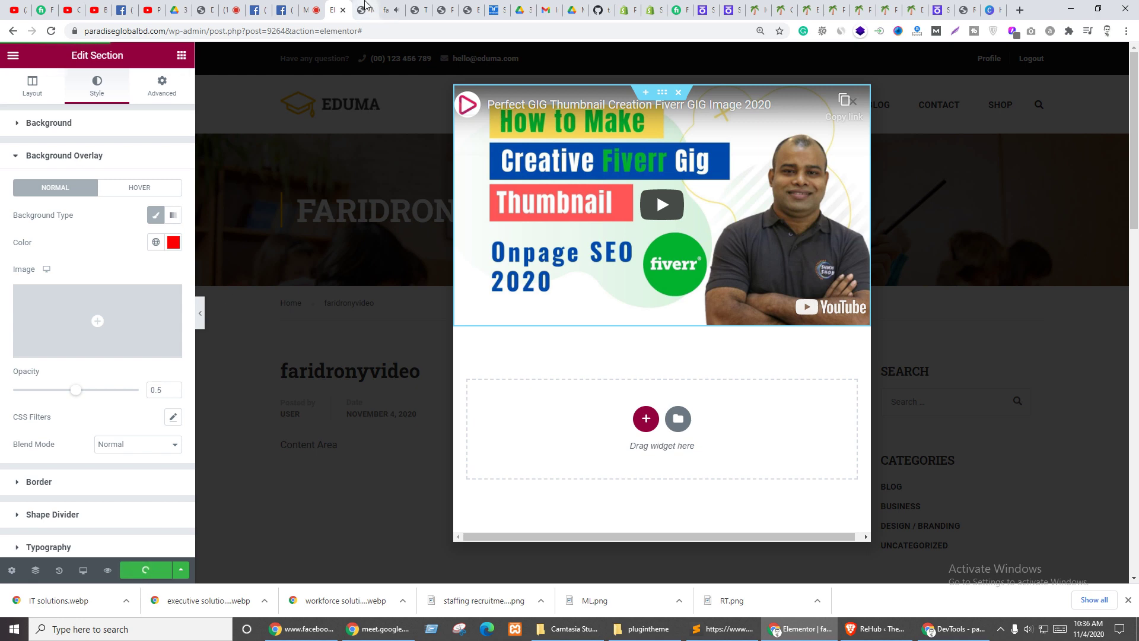
click(394, 8)
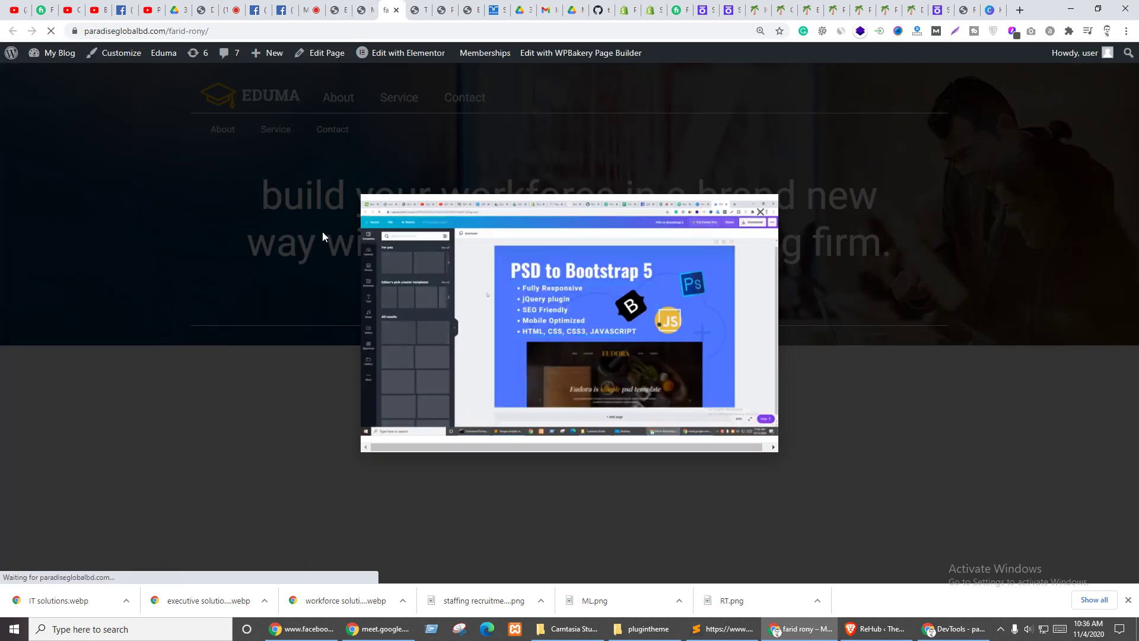
click(322, 232)
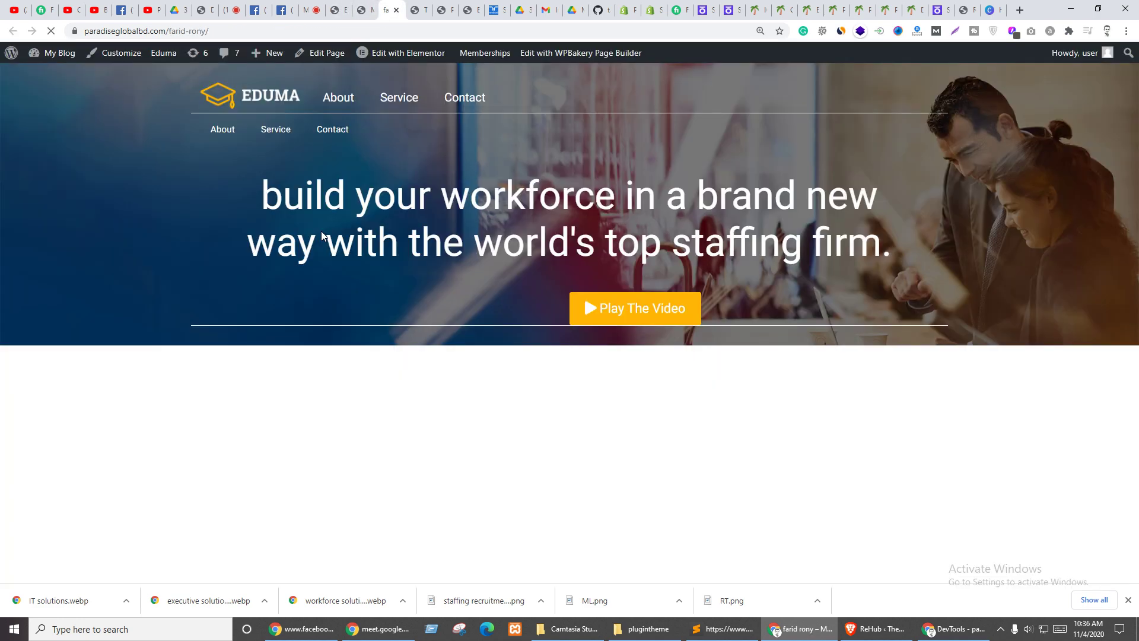
click(611, 307)
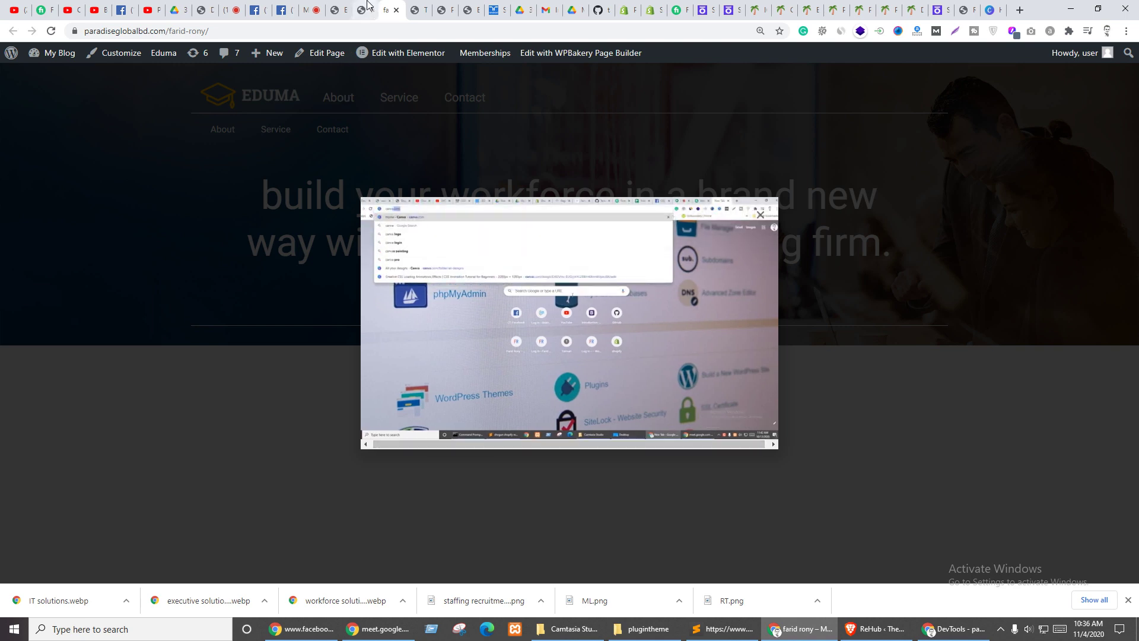
- Clear the red colour from the section's background overlay
click(336, 7)
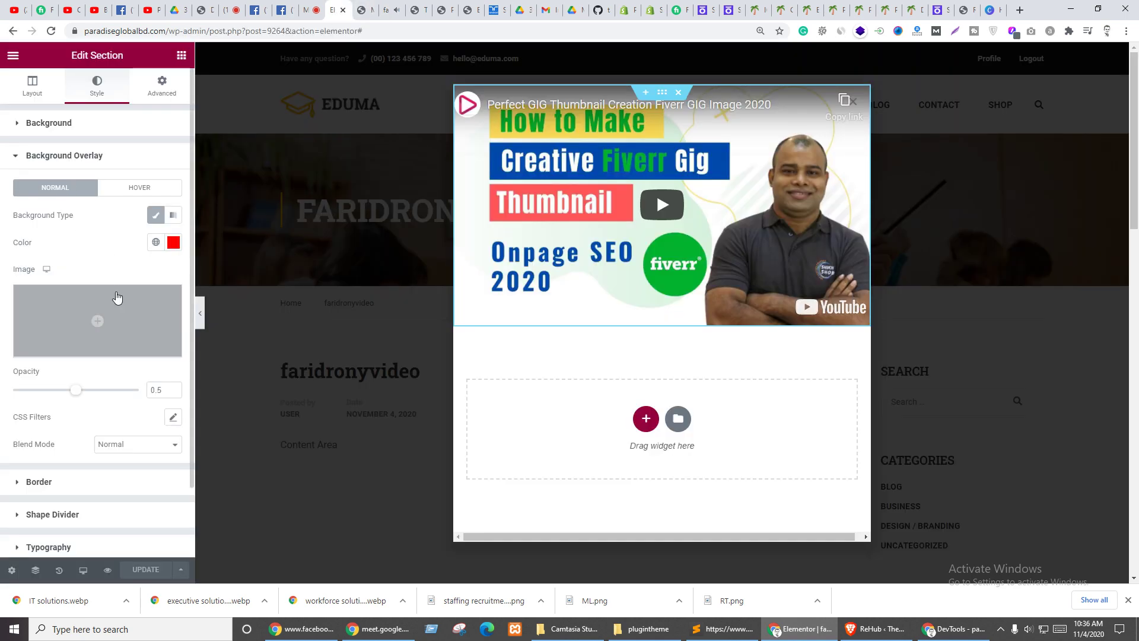
scroll(62, 355, down, 2)
scroll(136, 273, up, 2)
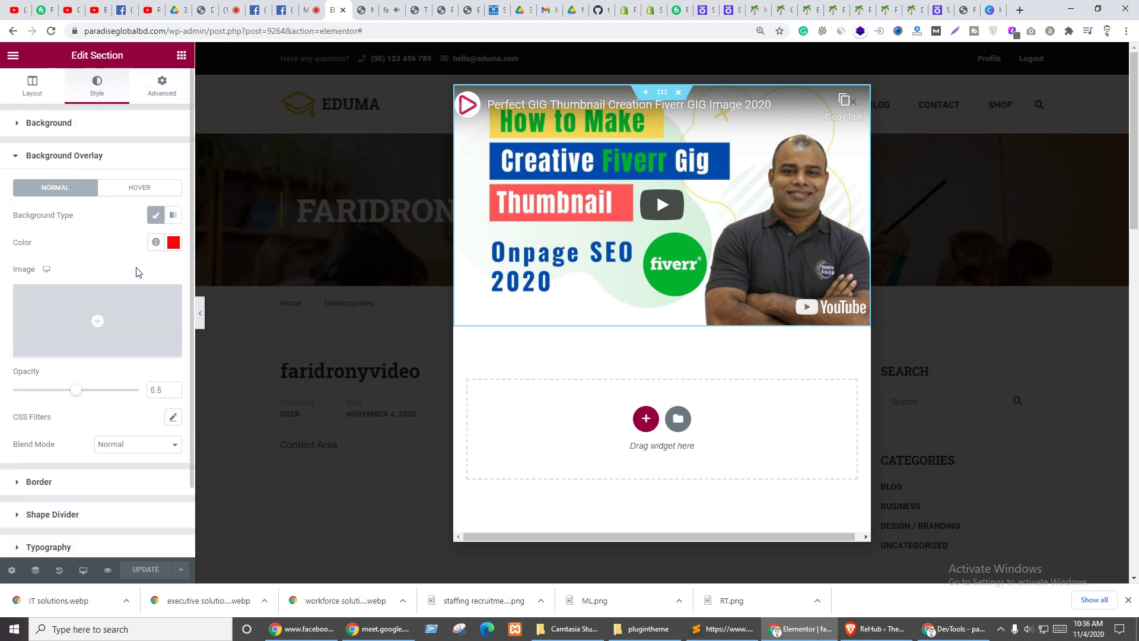
click(174, 243)
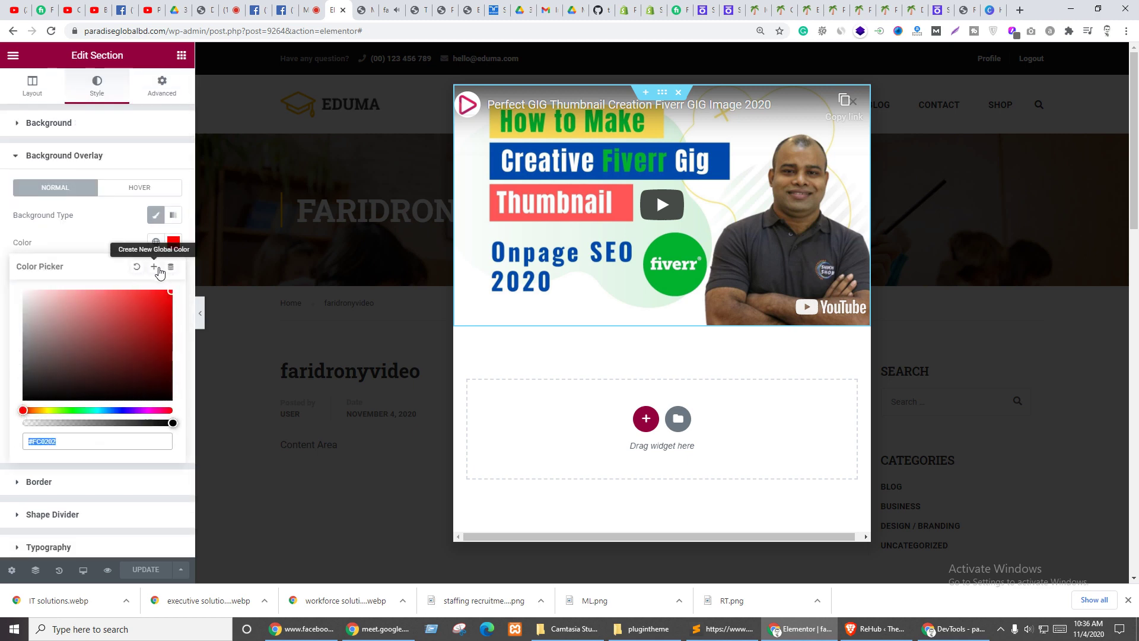
click(137, 267)
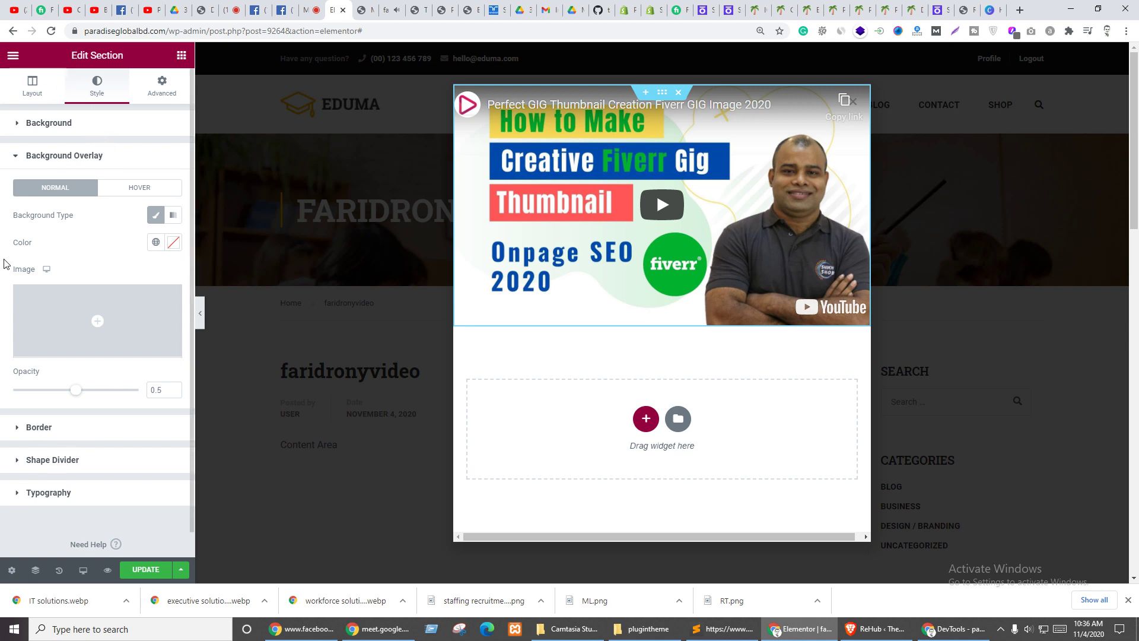
click(64, 157)
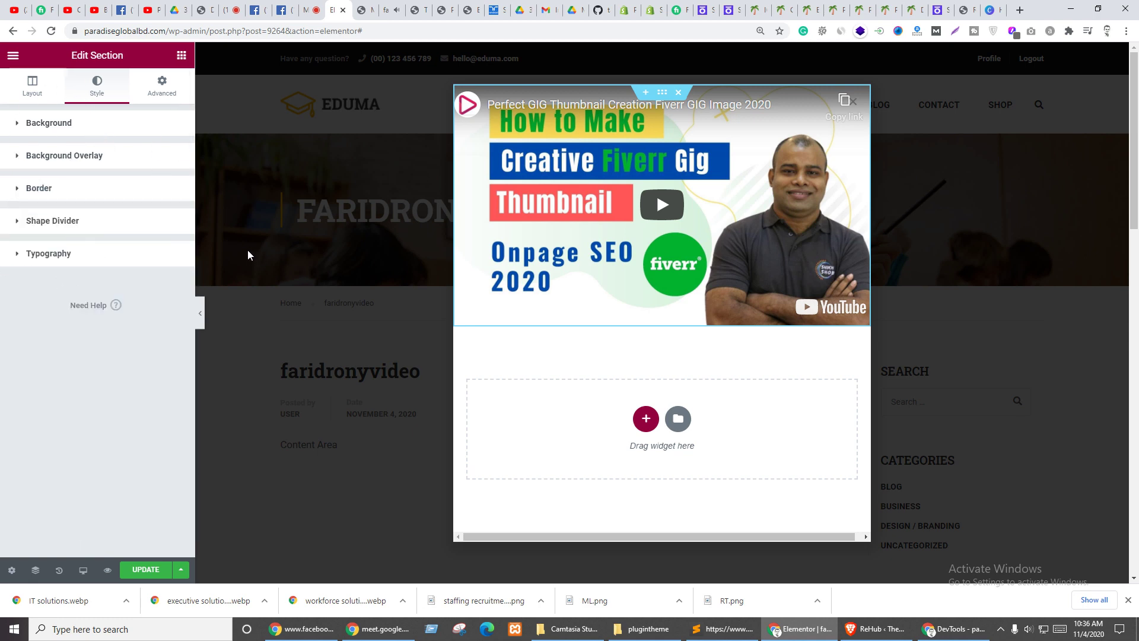
- Leave Scrolling Effects off and Sticky at None in Motion Effects, then update the popup
click(177, 83)
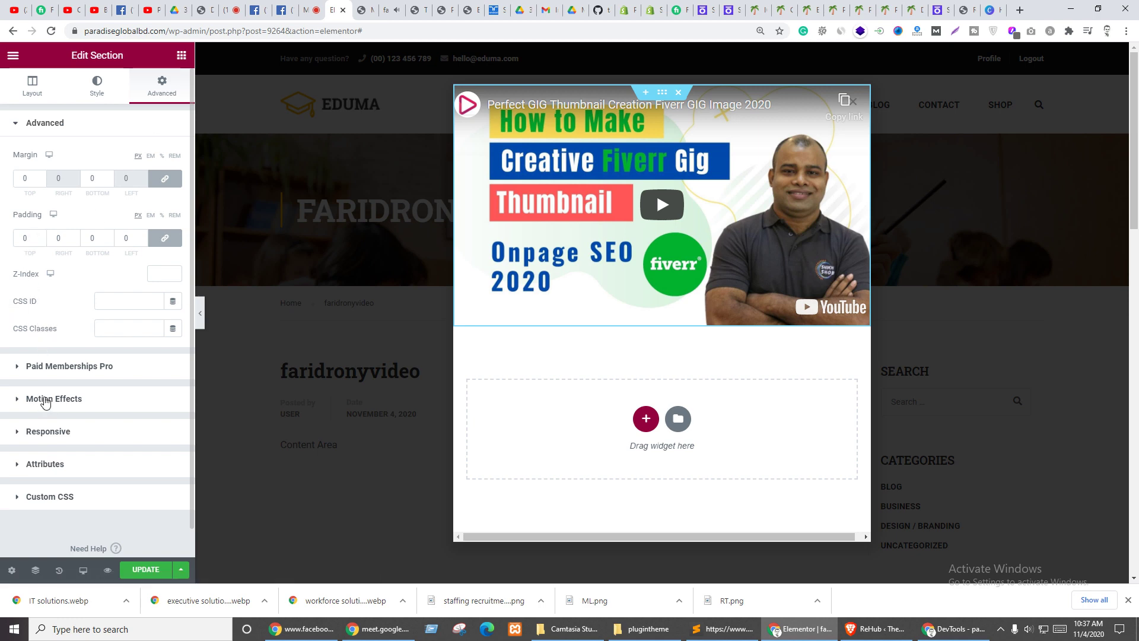
click(44, 400)
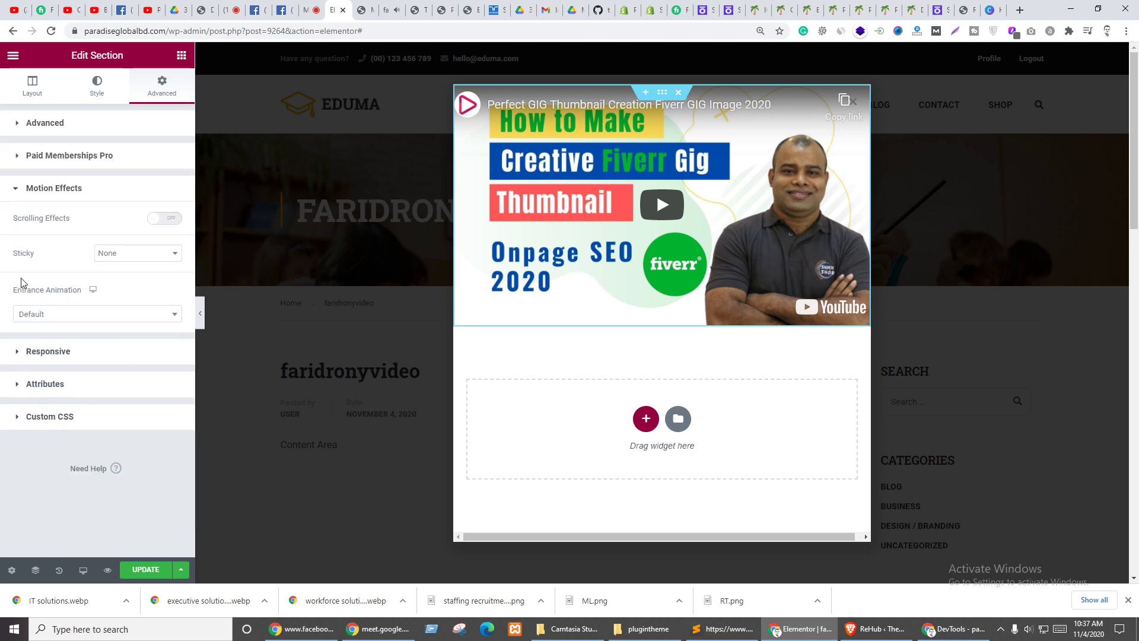
click(159, 219)
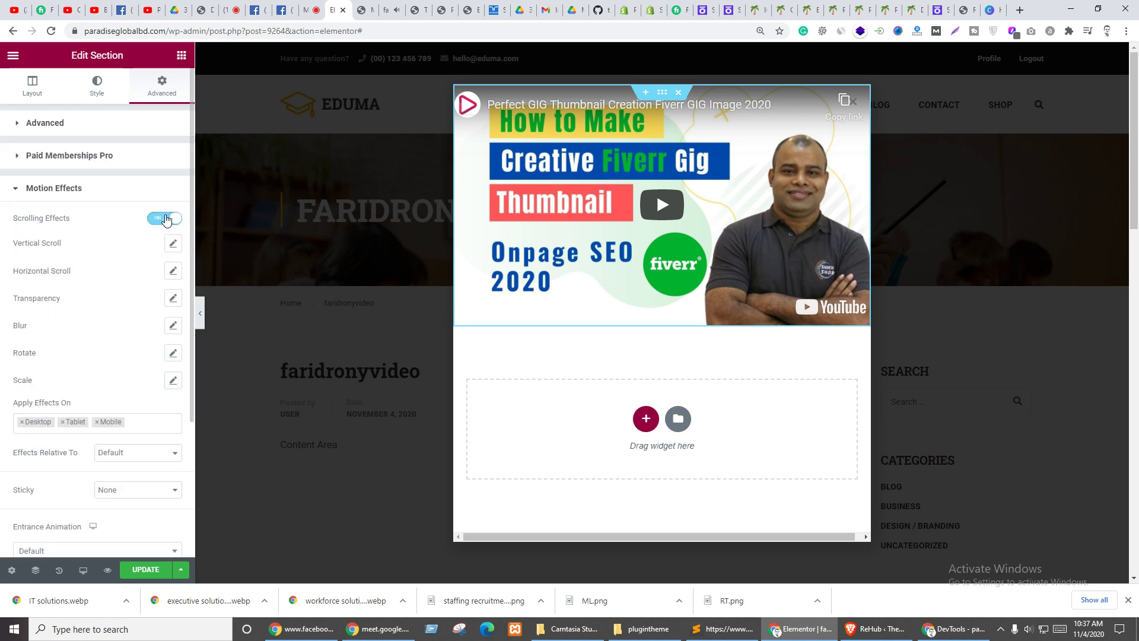
click(166, 220)
click(132, 255)
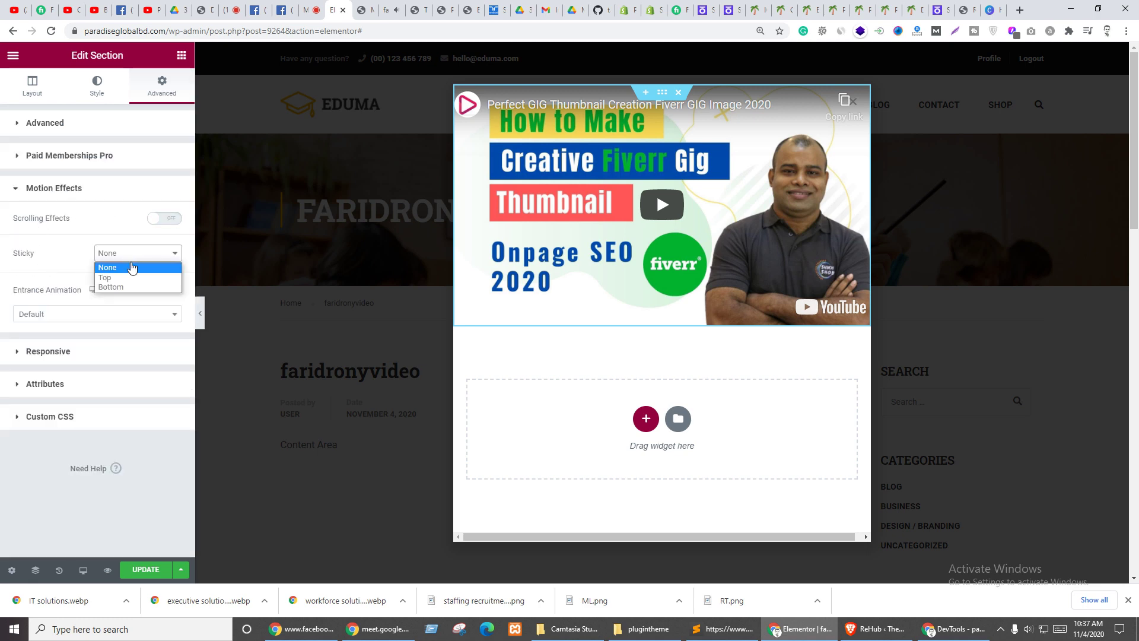
scroll(389, 244, down, 6)
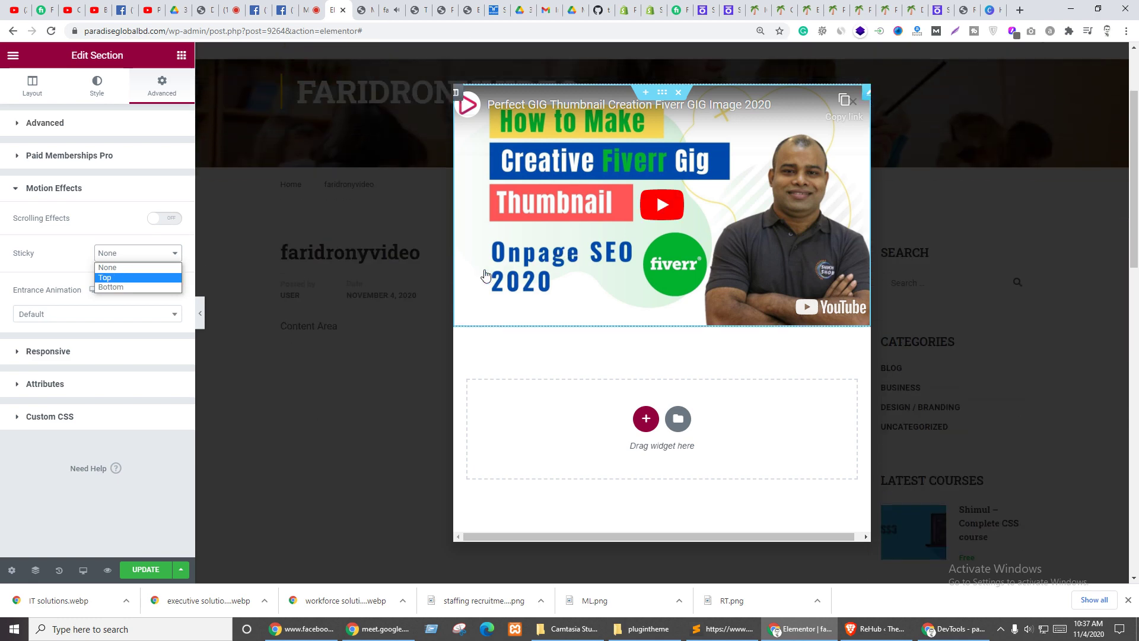
scroll(399, 244, down, 8)
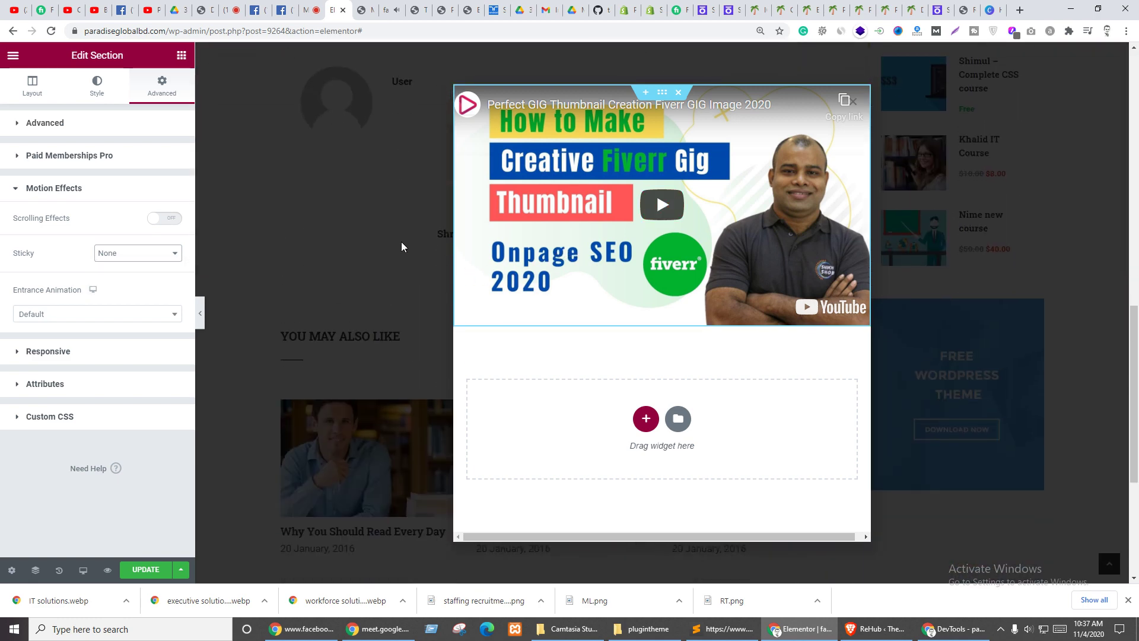
scroll(404, 242, up, 9)
scroll(404, 238, down, 10)
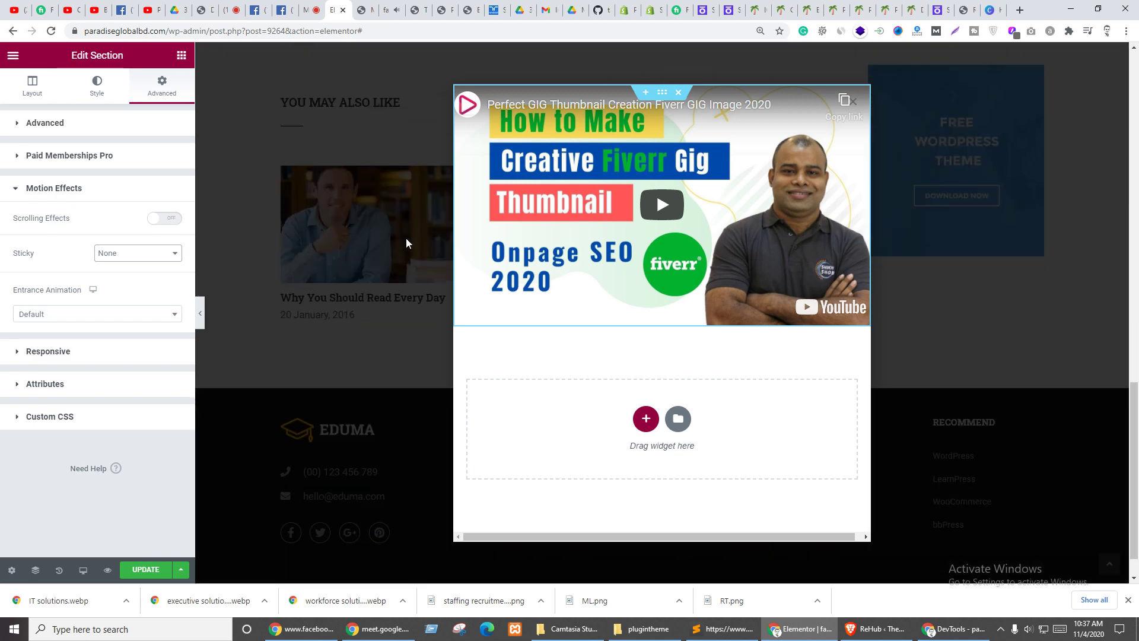
scroll(406, 238, up, 5)
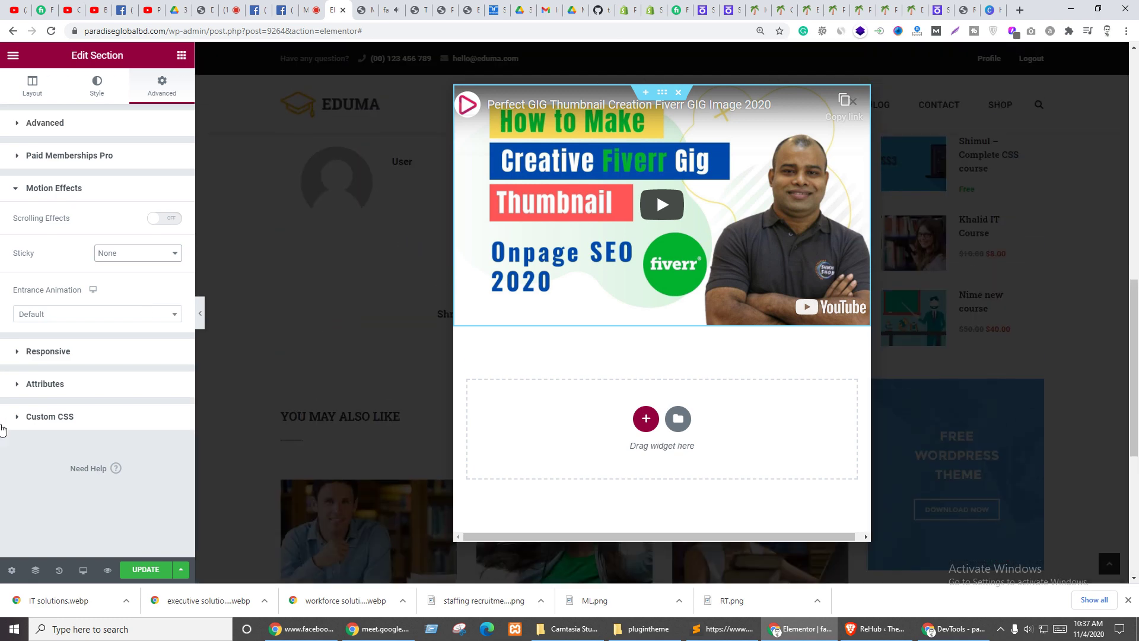
click(141, 570)
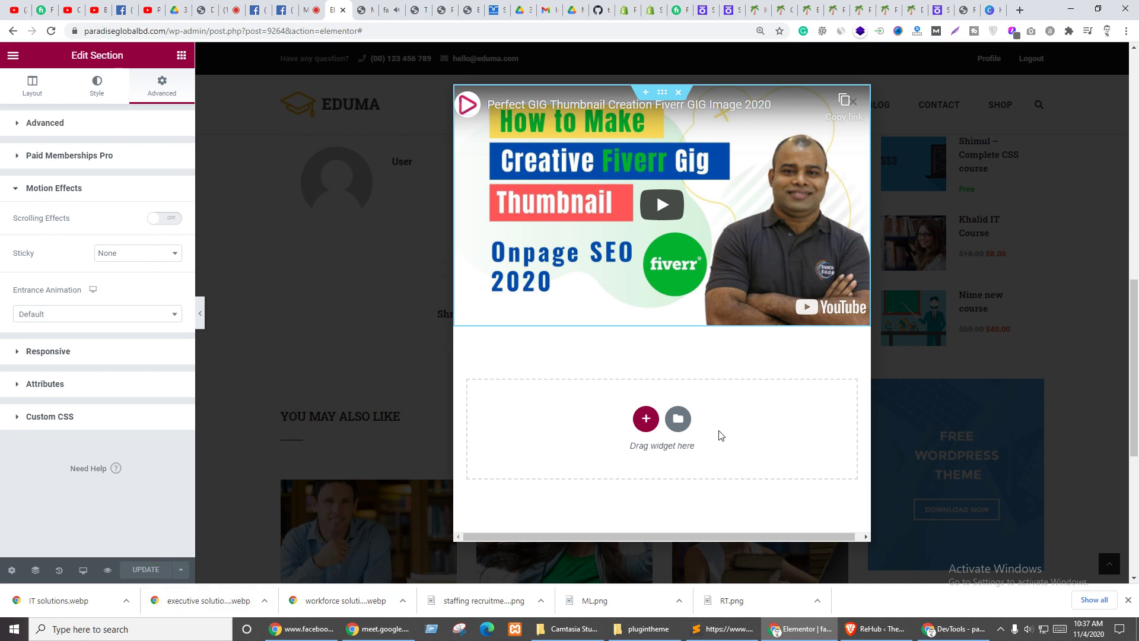
click(180, 569)
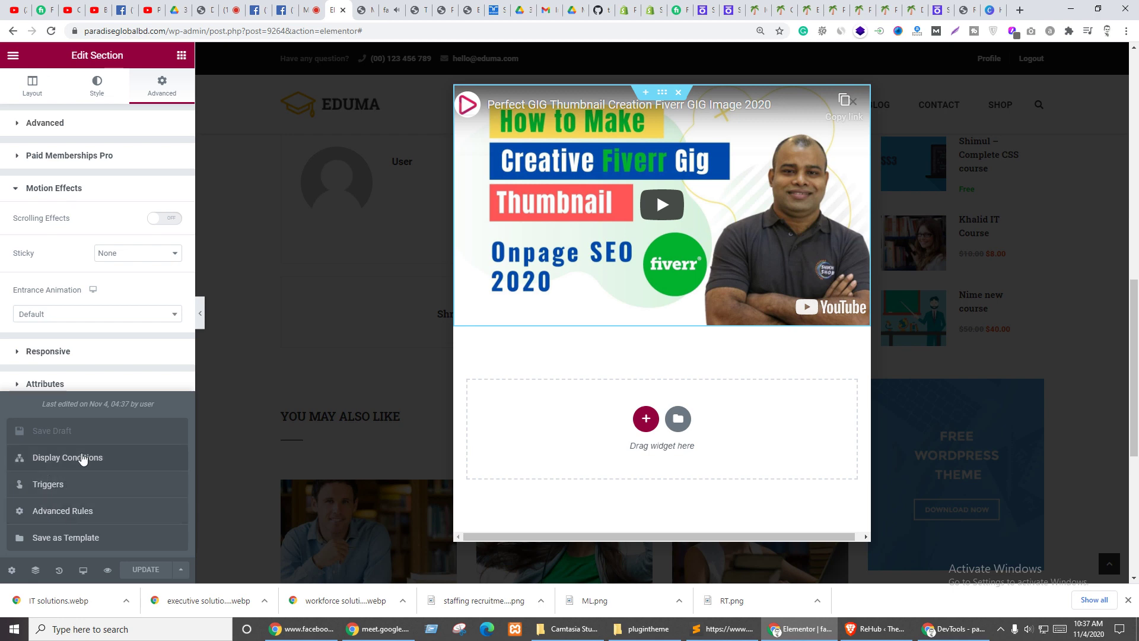
click(62, 458)
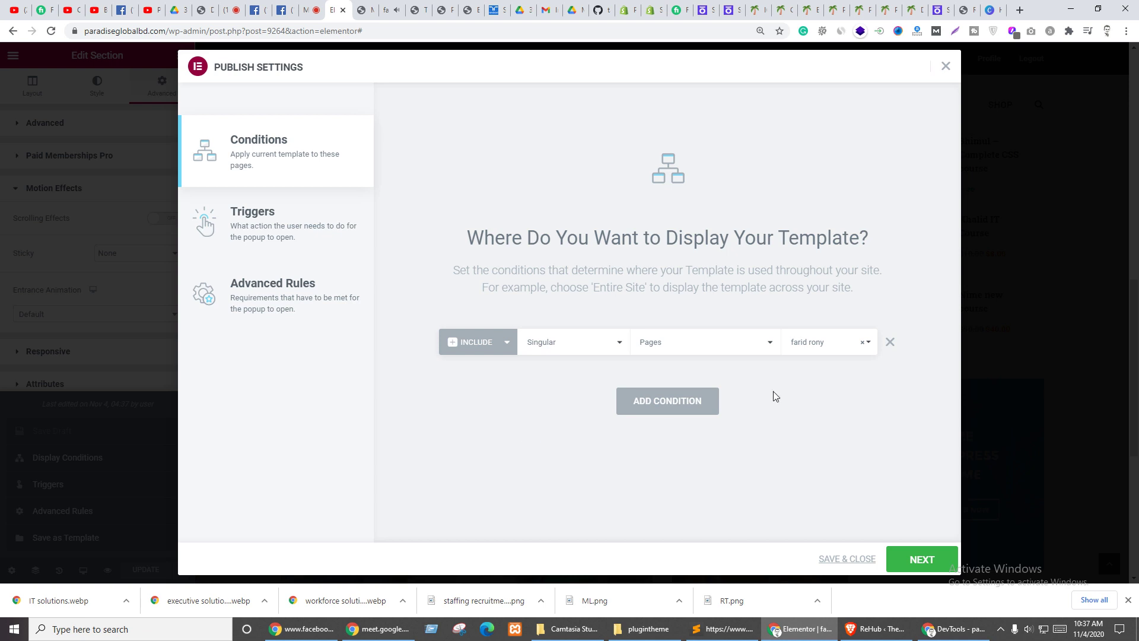
click(891, 342)
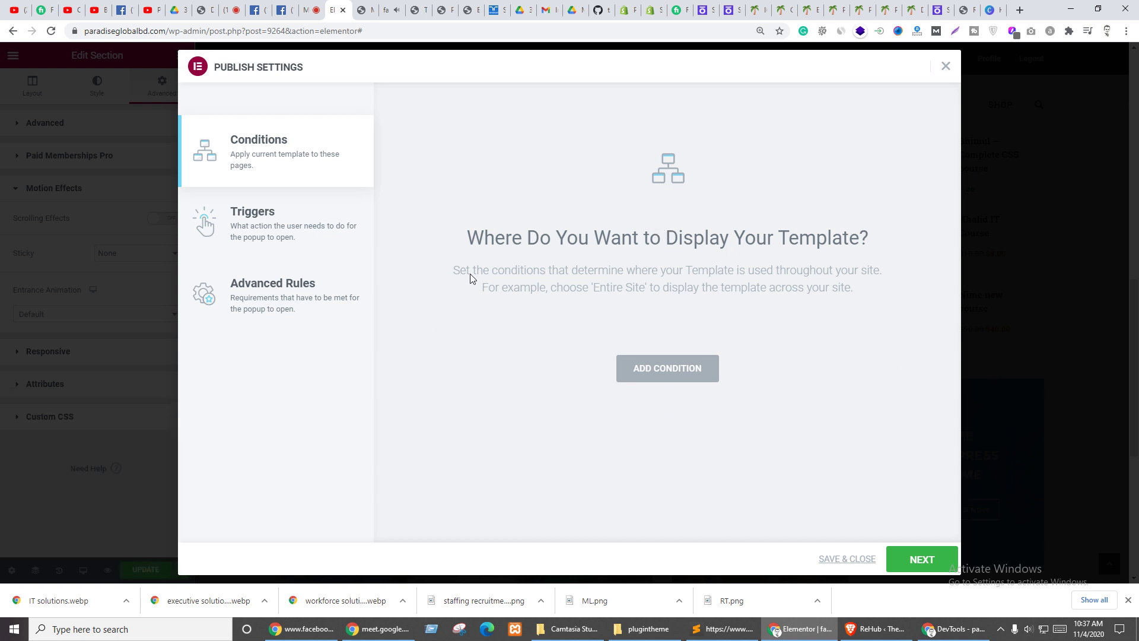
click(470, 10)
click(916, 559)
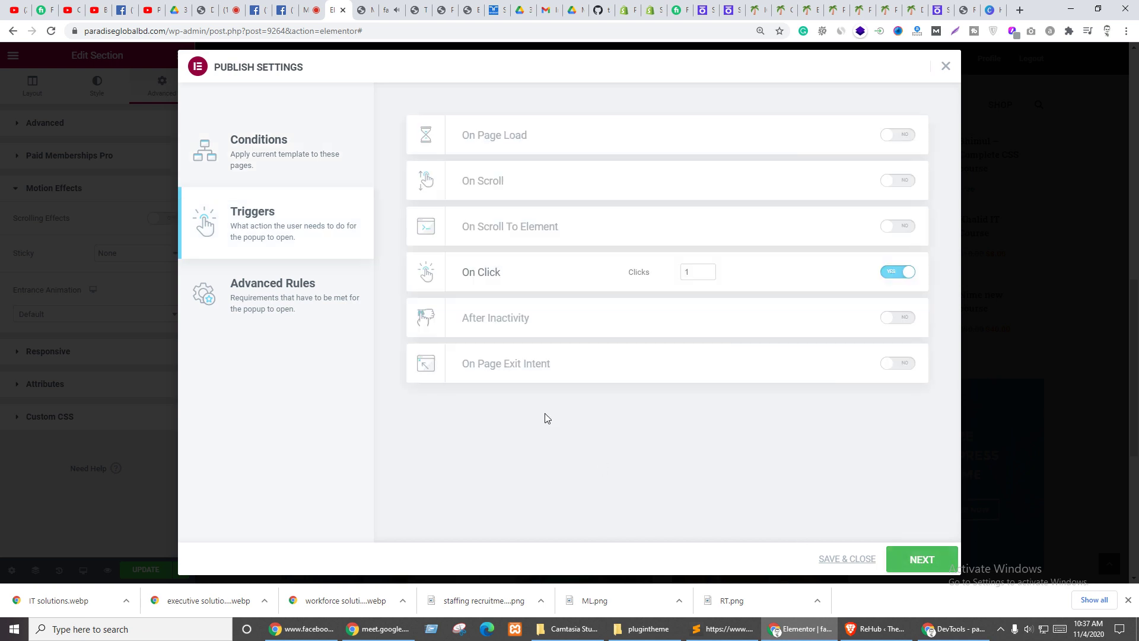
click(910, 278)
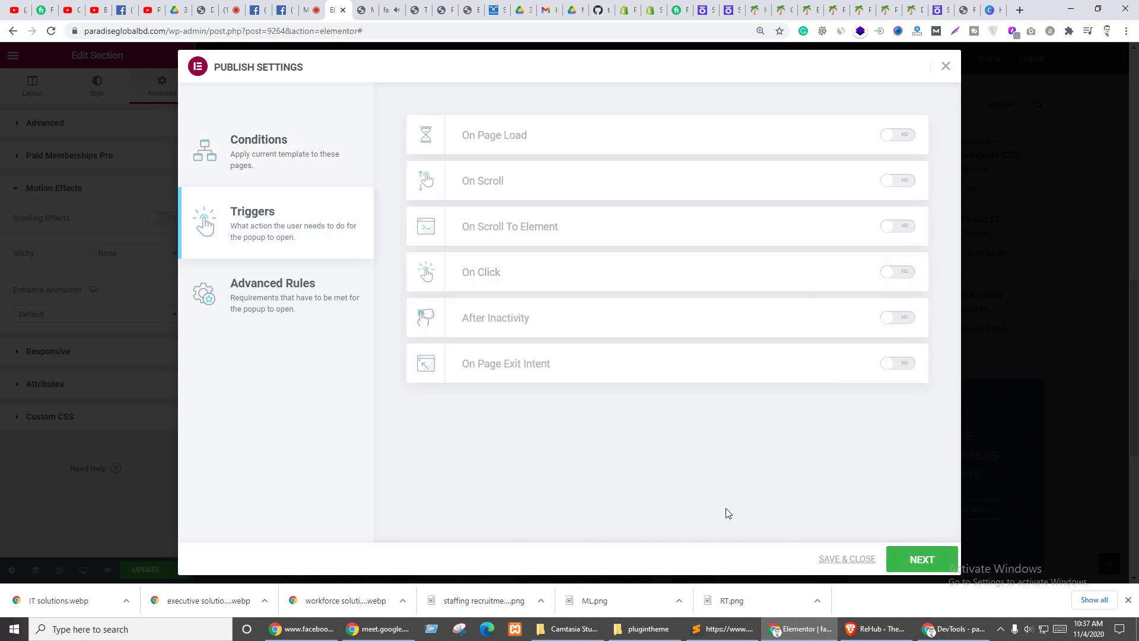
click(919, 560)
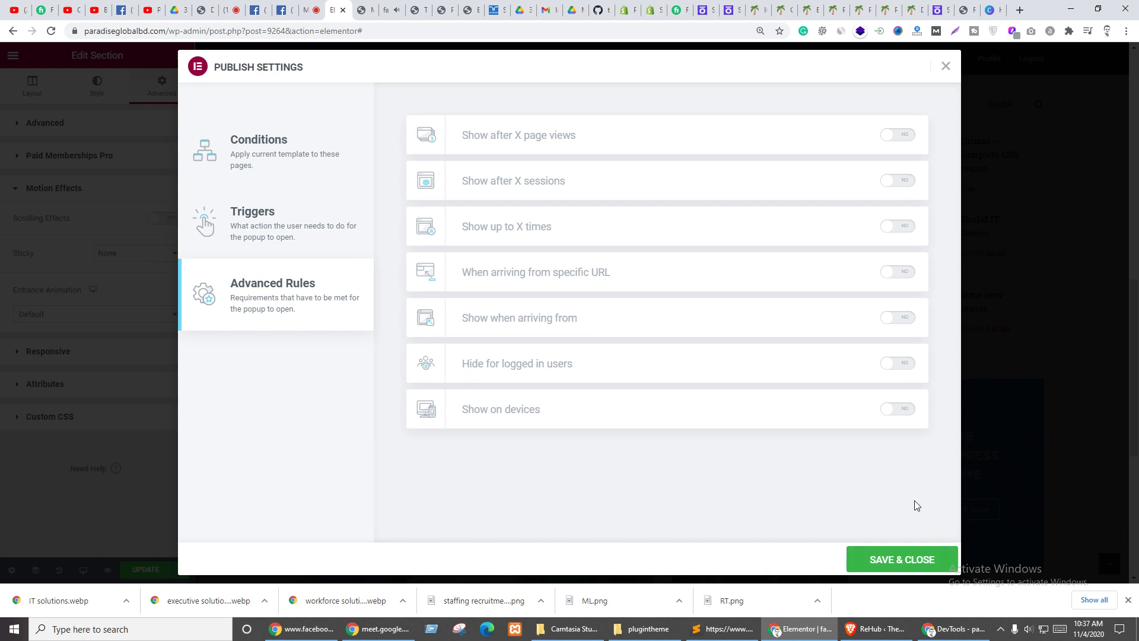
click(902, 559)
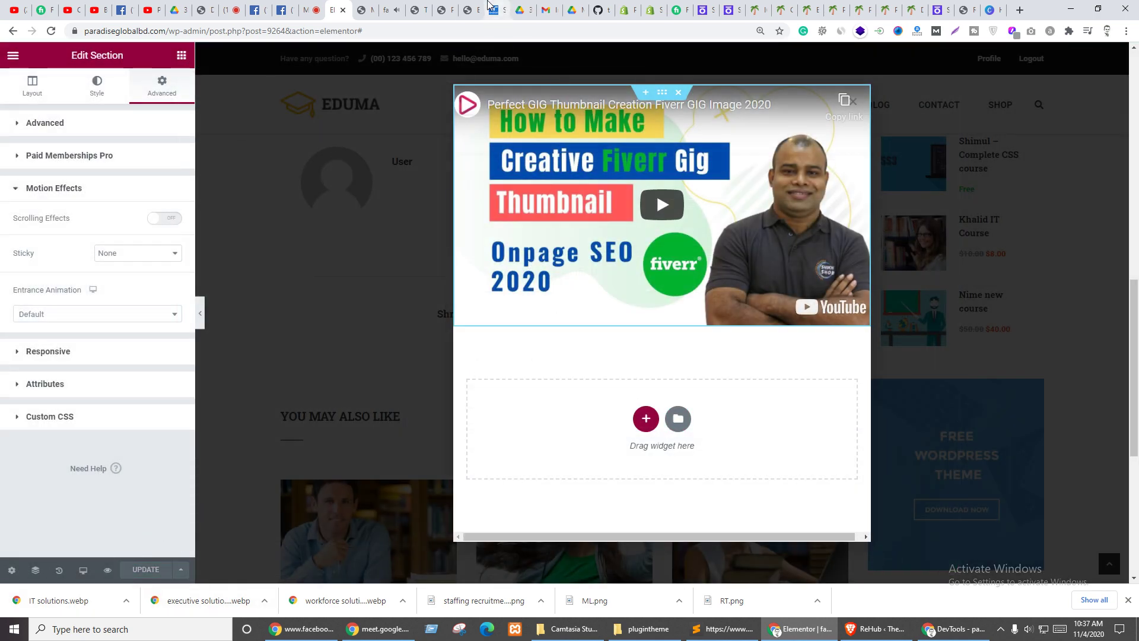
click(471, 10)
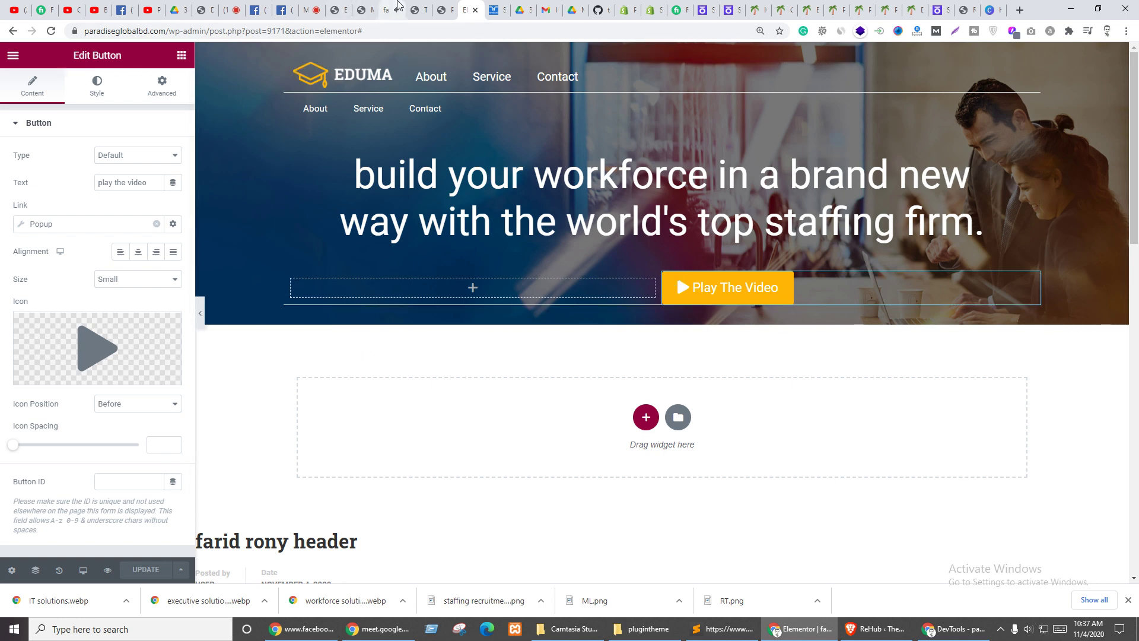
click(389, 10)
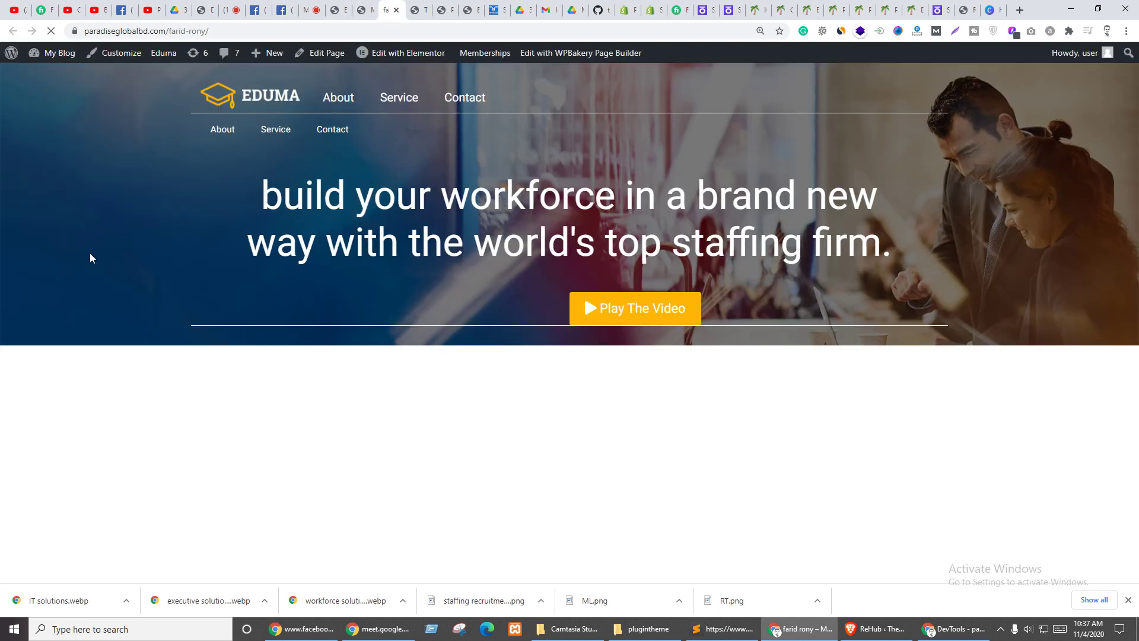
drag(90, 253, 221, 376)
click(614, 313)
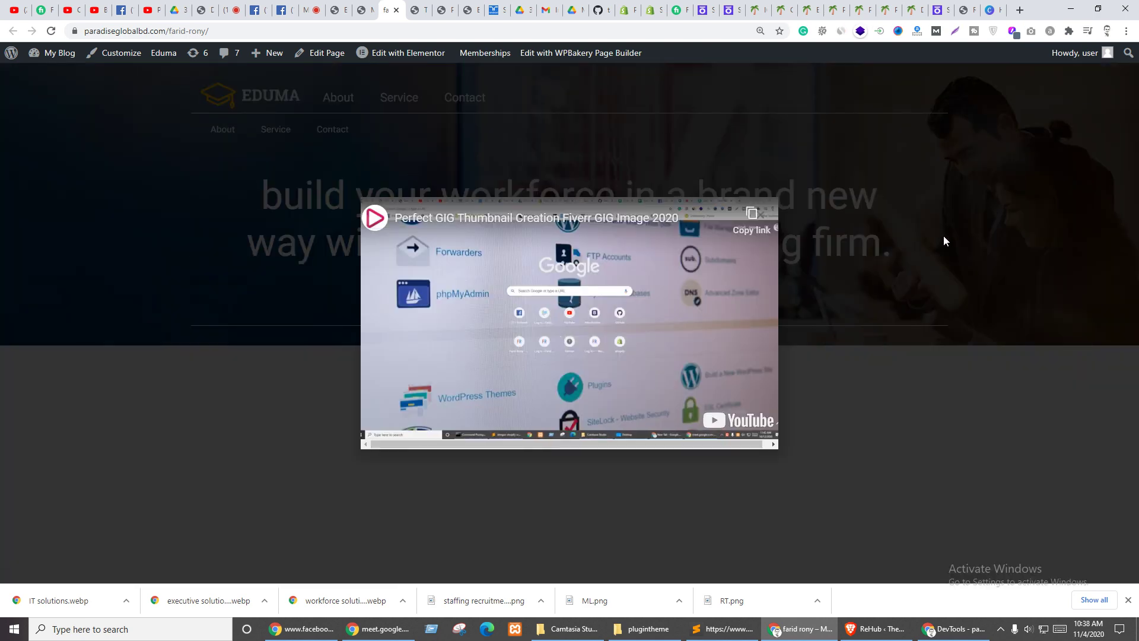
click(945, 240)
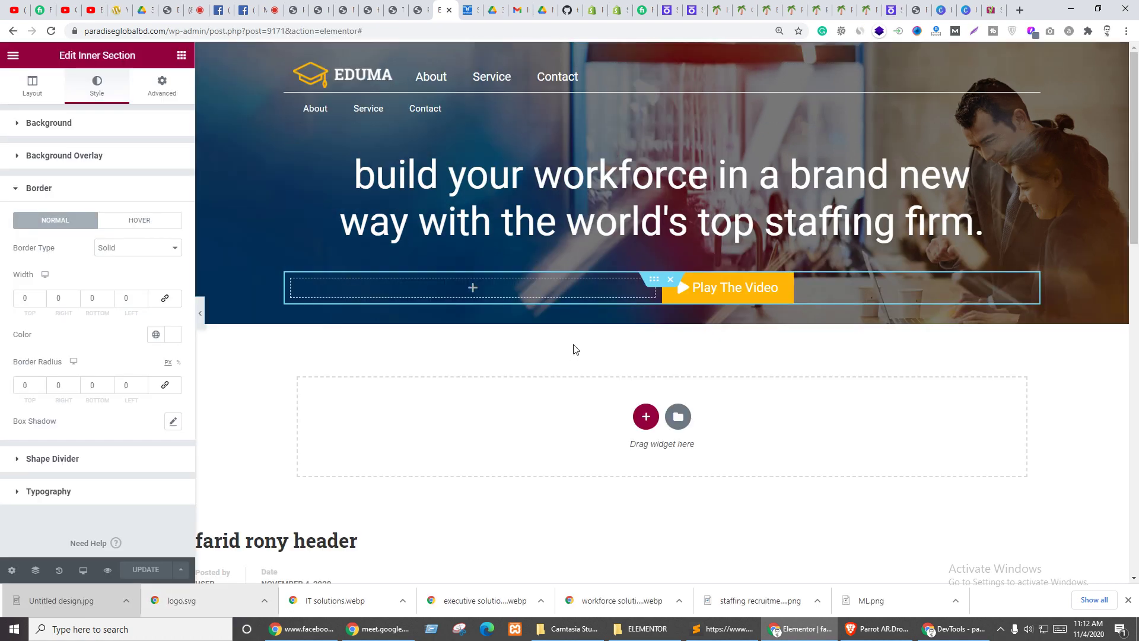
click(347, 9)
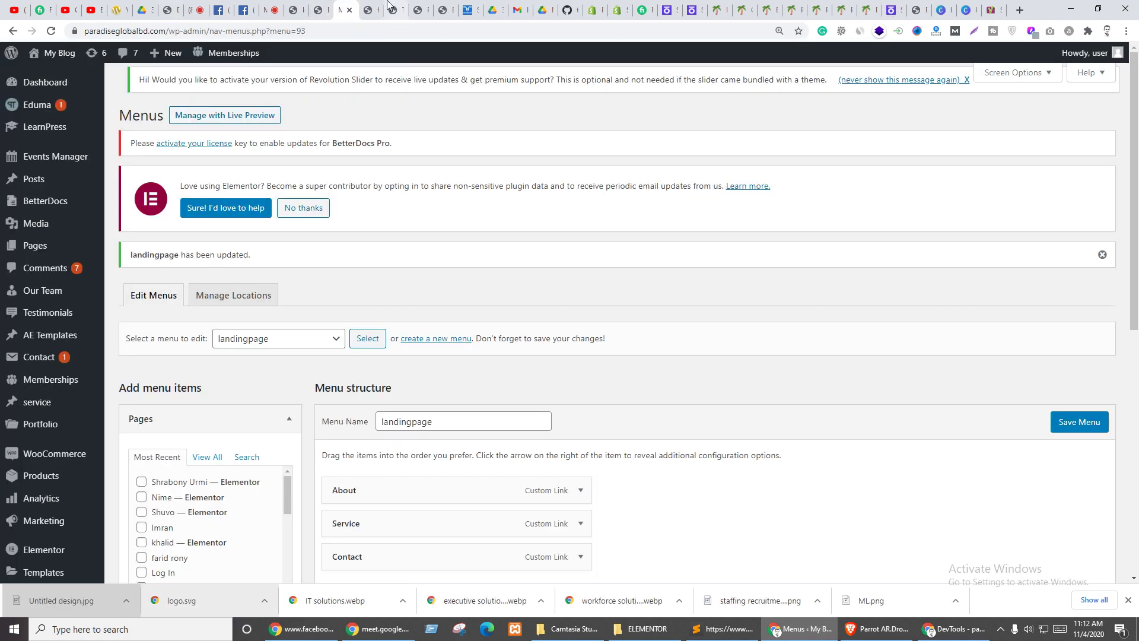
click(379, 7)
click(375, 6)
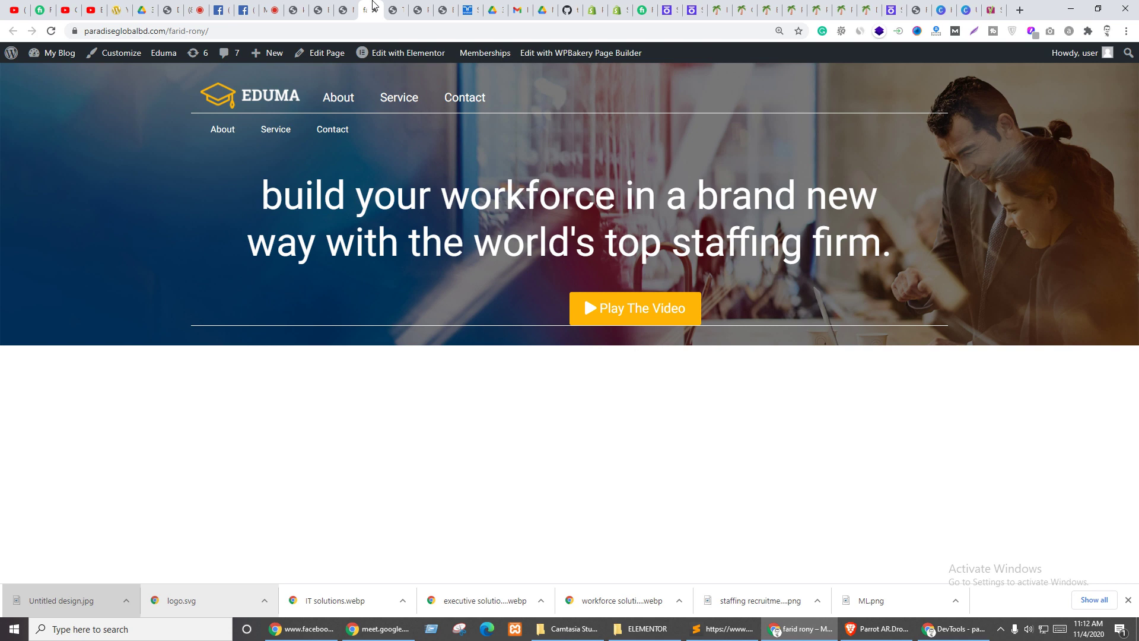
click(51, 31)
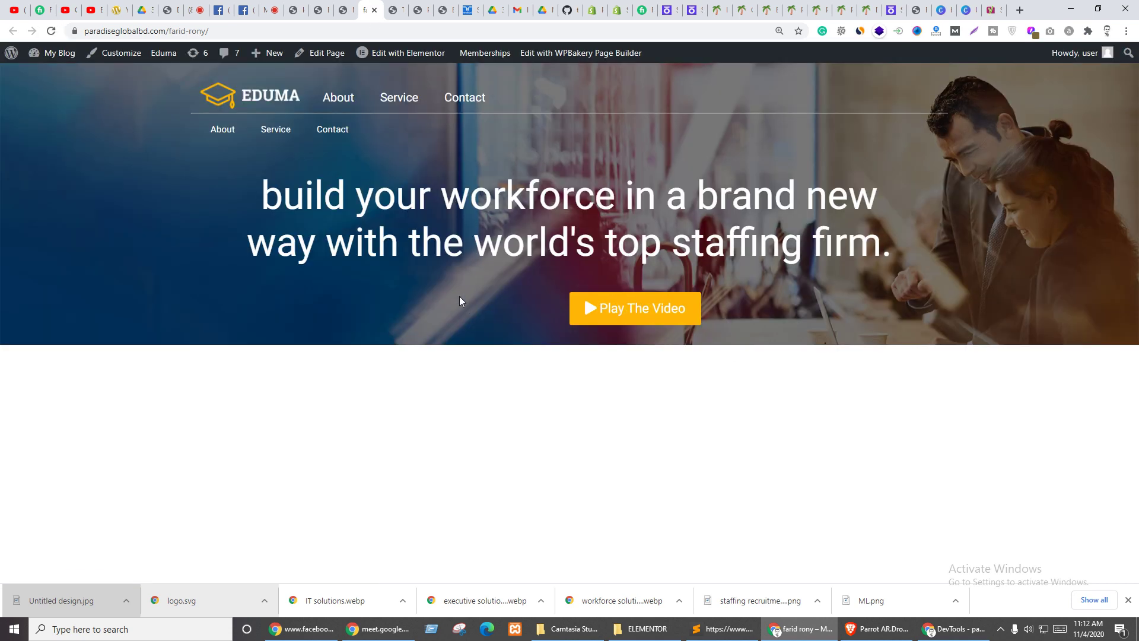
click(404, 53)
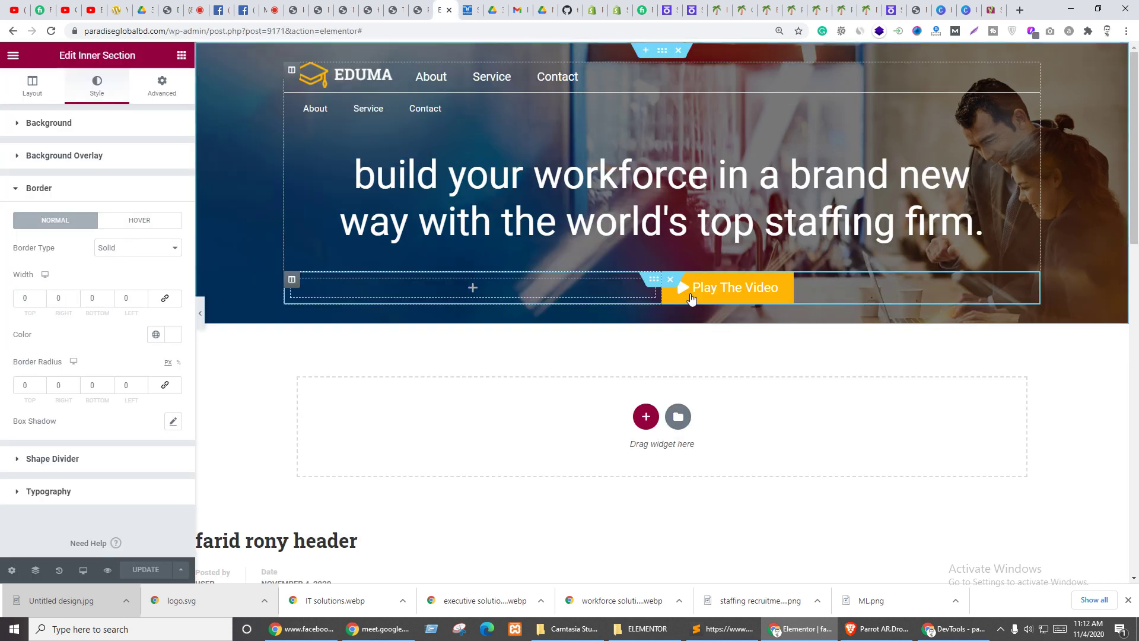
click(1033, 286)
right_click(1033, 286)
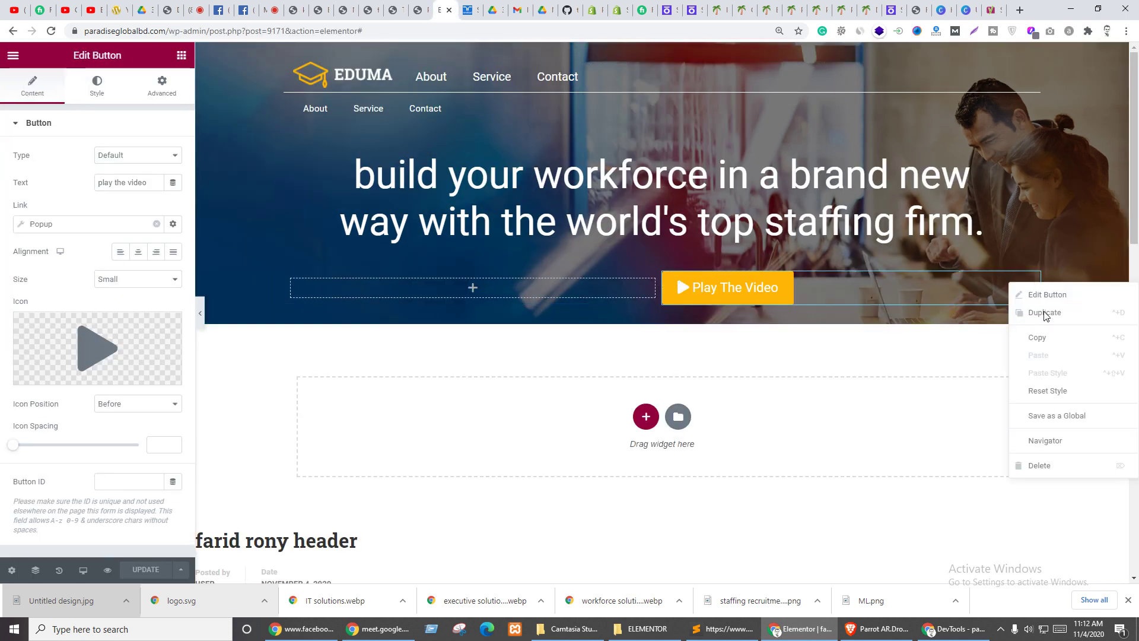
click(1037, 313)
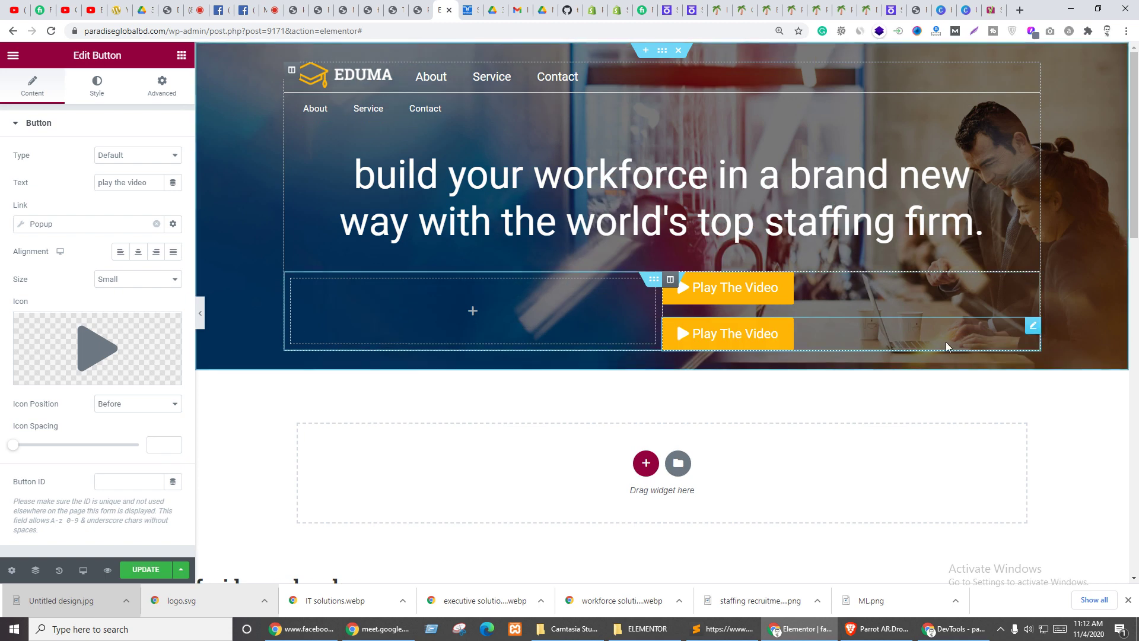
drag(1033, 322, 482, 306)
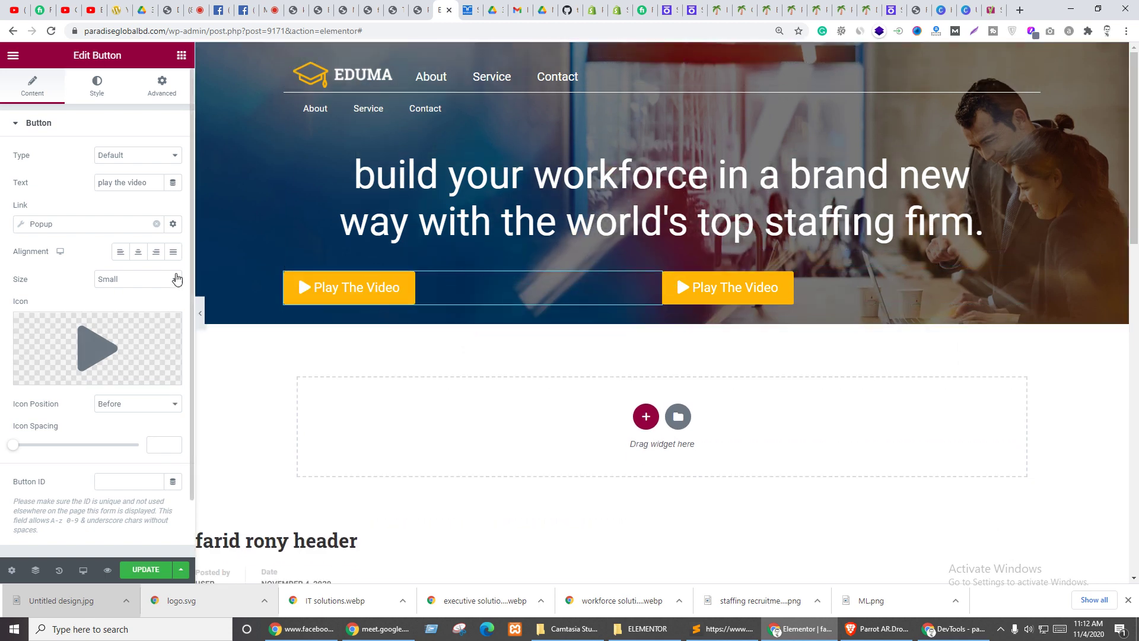
- Right-align the copied button and try its icon after the text, comparing with the Randstad site
click(156, 252)
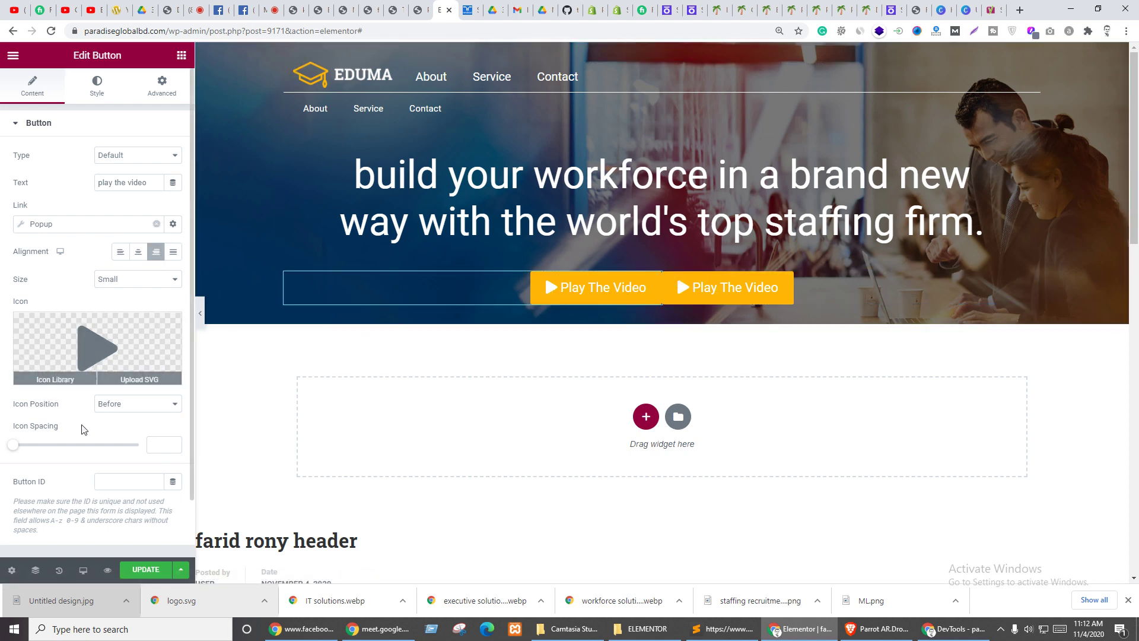
click(113, 404)
click(114, 431)
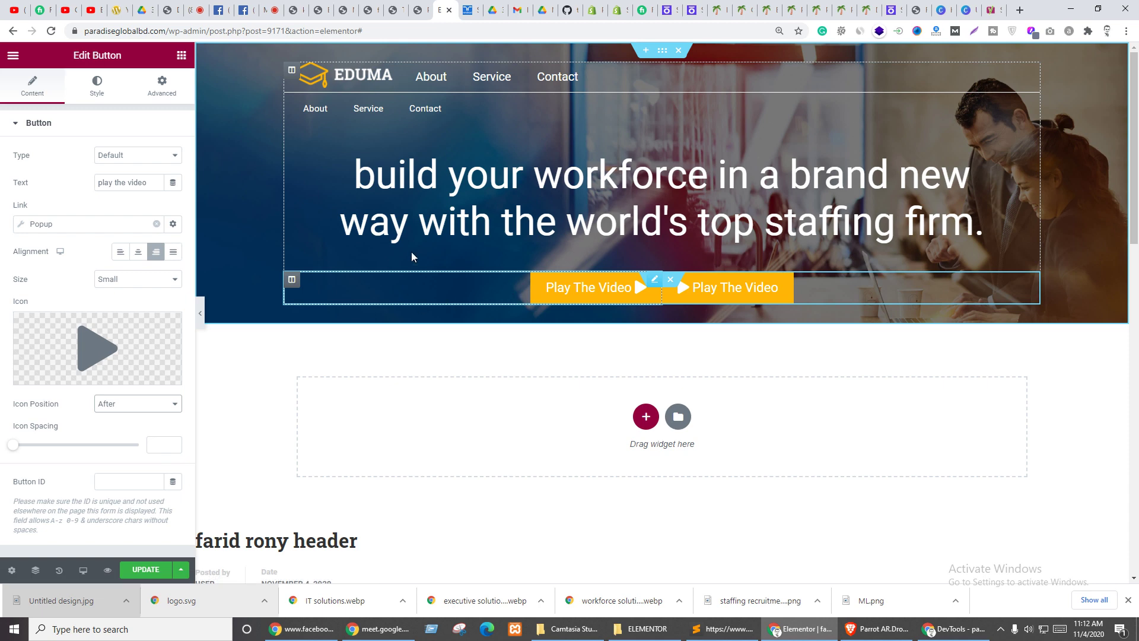
key(ctrl+Tab)
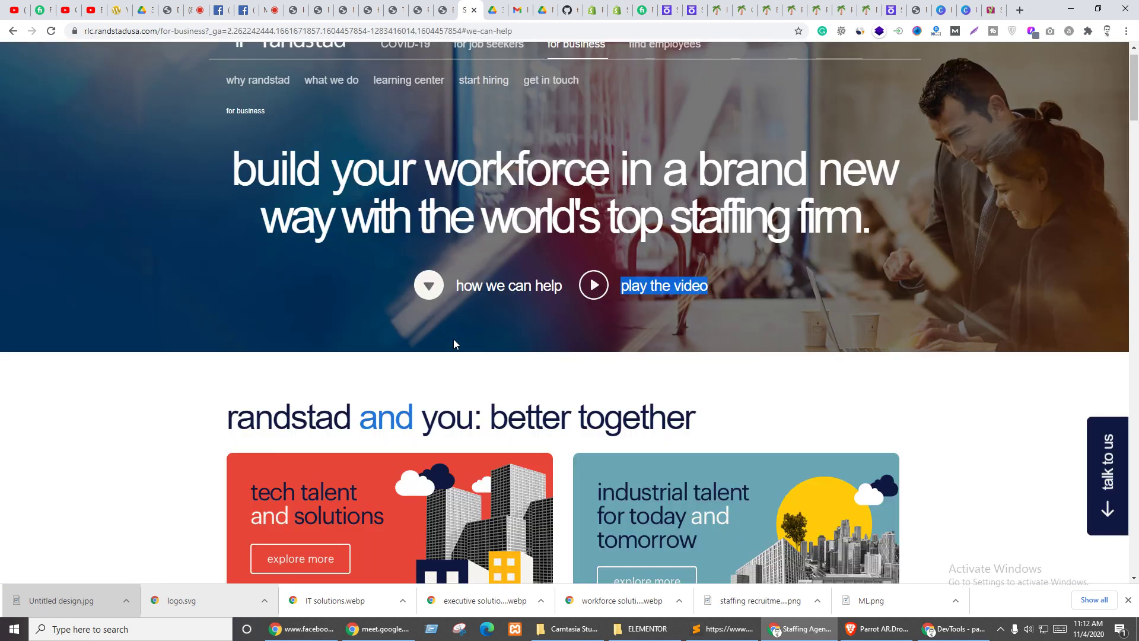
click(417, 286)
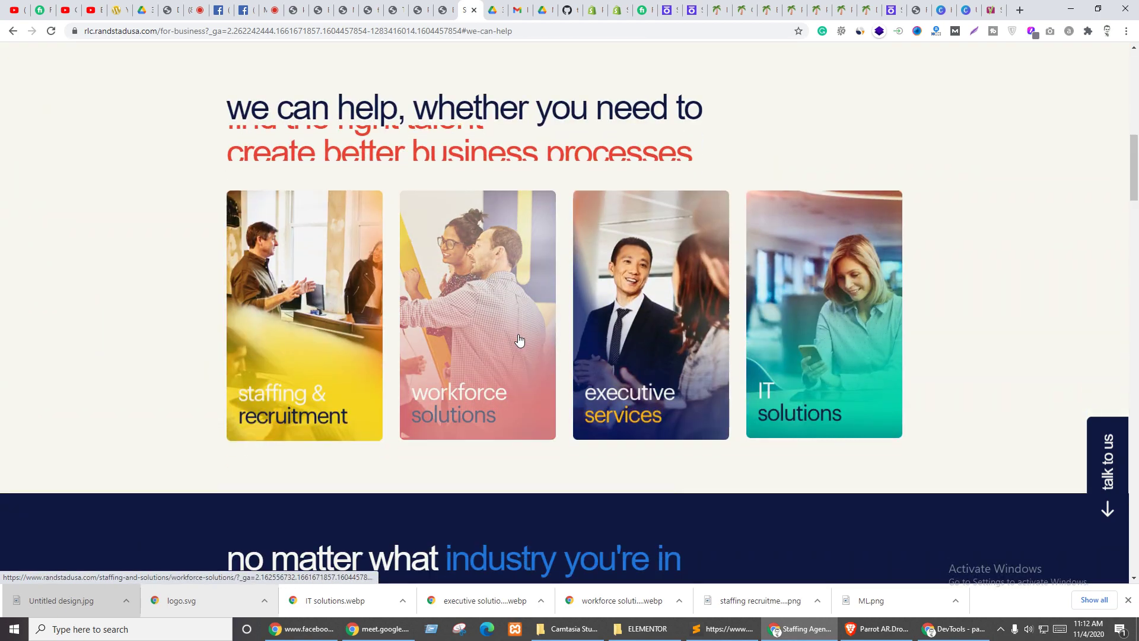
scroll(517, 338, up, 15)
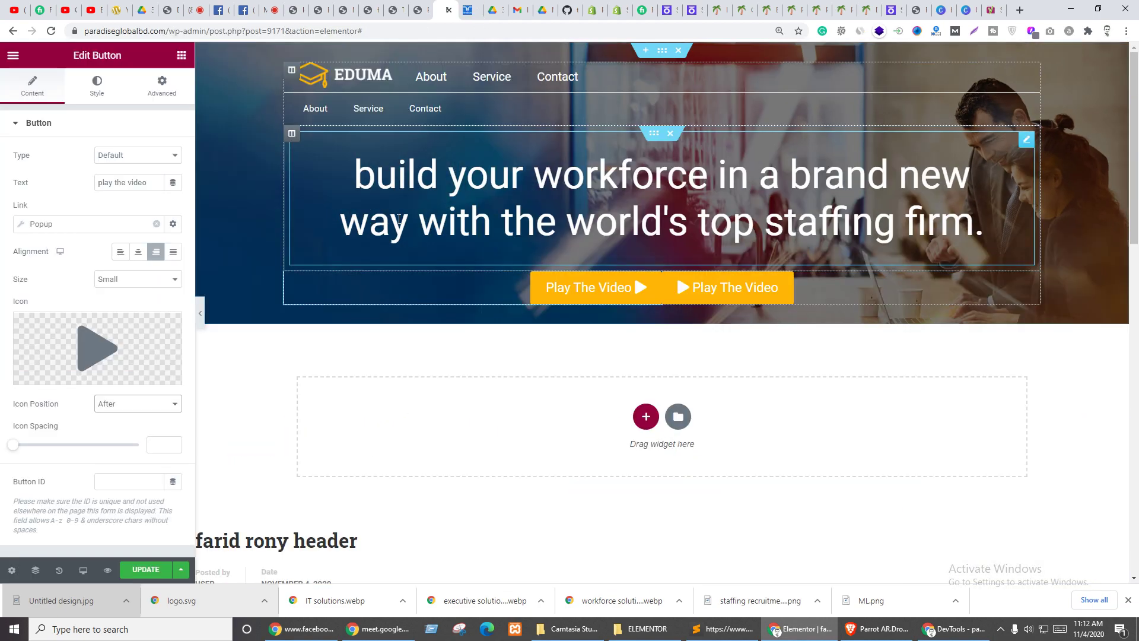
key(ctrl+shift+Tab)
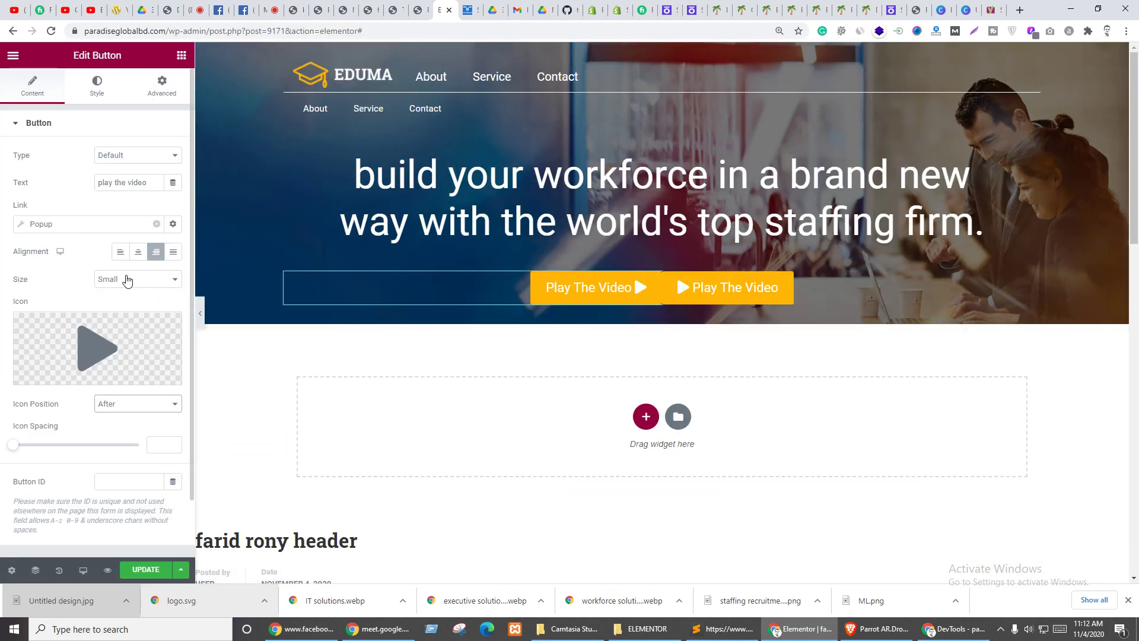
- Set the copied button's Icon Position back to Before
click(127, 279)
click(119, 406)
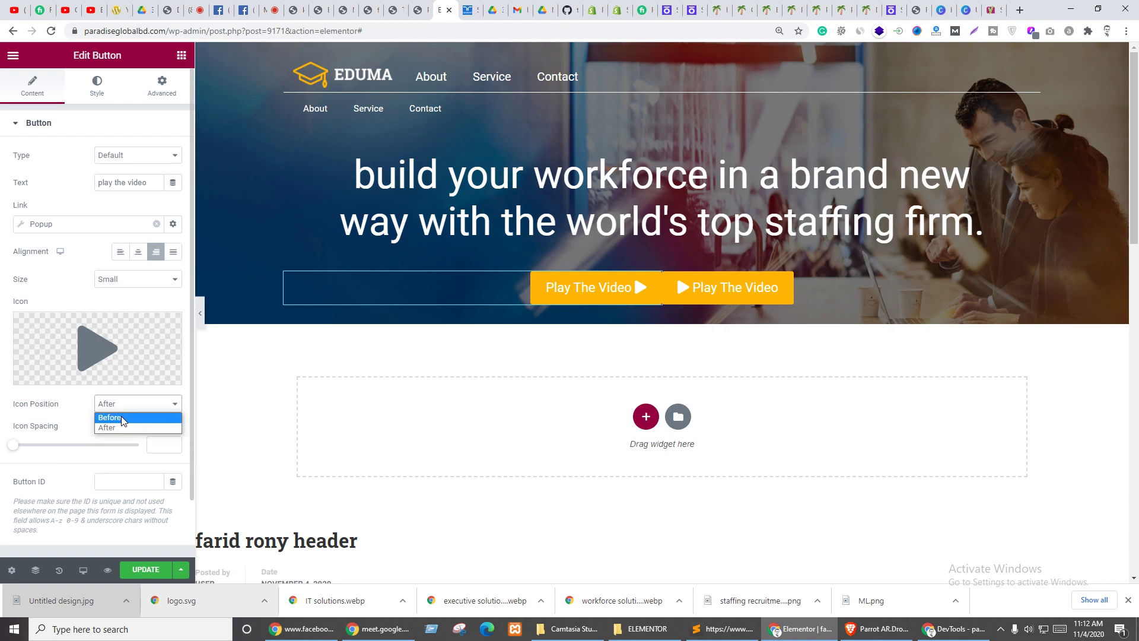
click(119, 415)
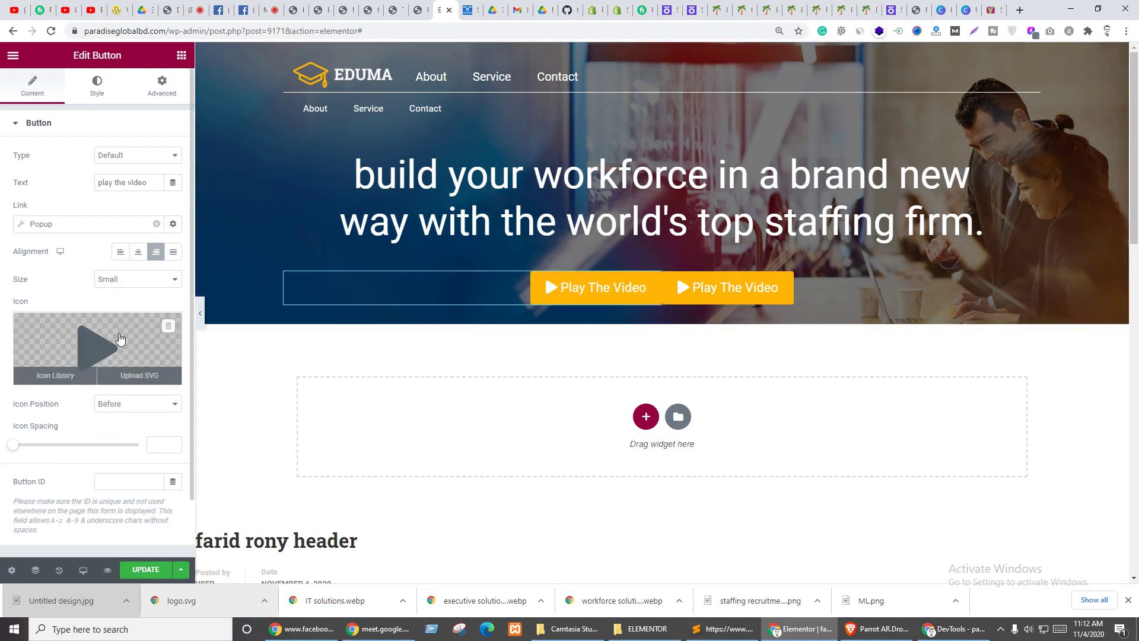
- Swap the button's play icon for the chevron-circle-down icon, found by searching 'dow'
click(54, 374)
click(475, 109)
text(arr)
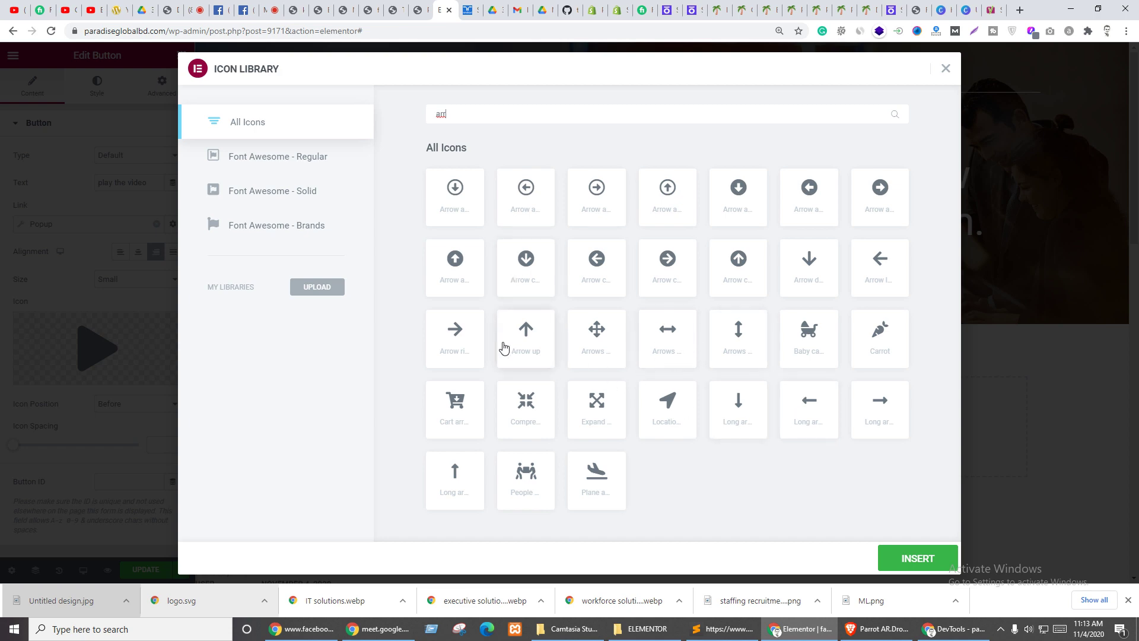
text(dow)
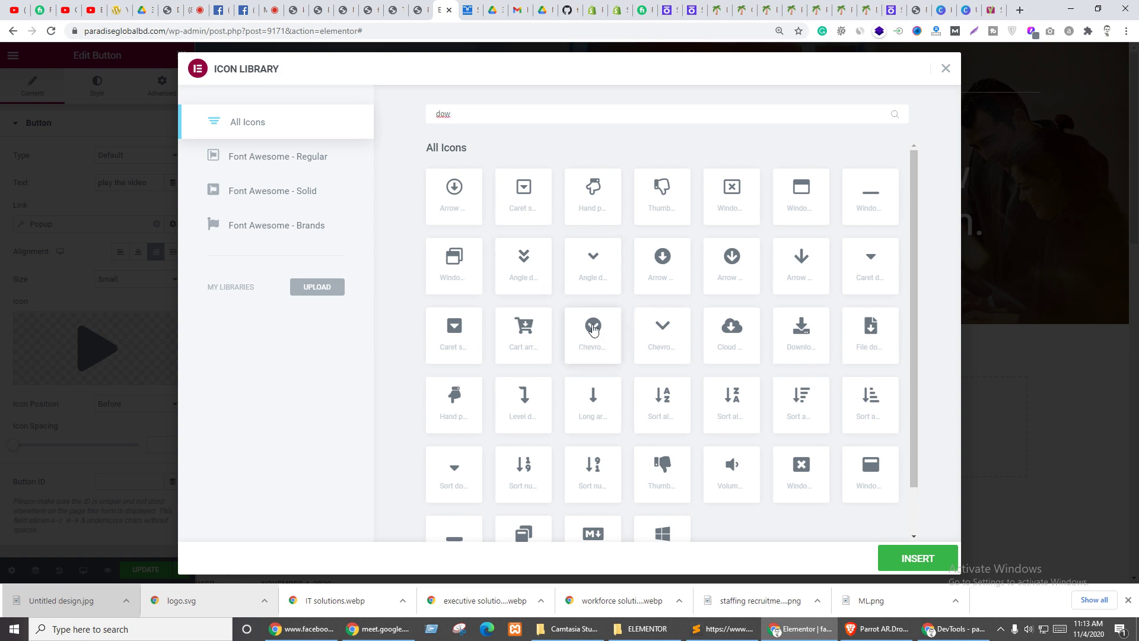
click(586, 331)
click(951, 551)
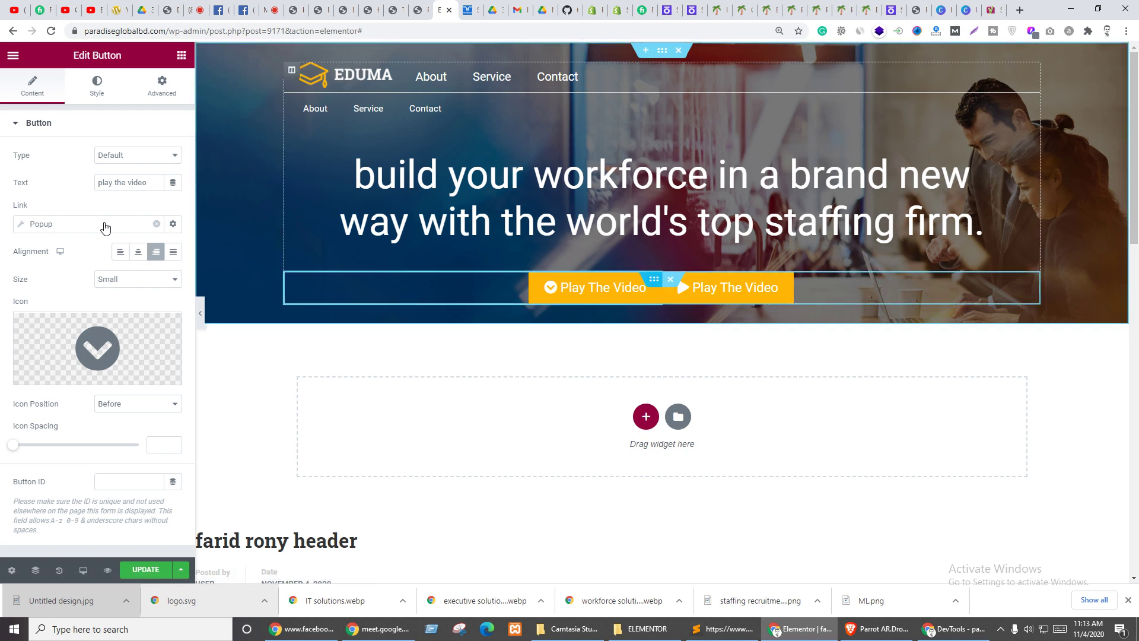
- Try a Narrow column gap on the inner section, then leave it at Default
click(33, 86)
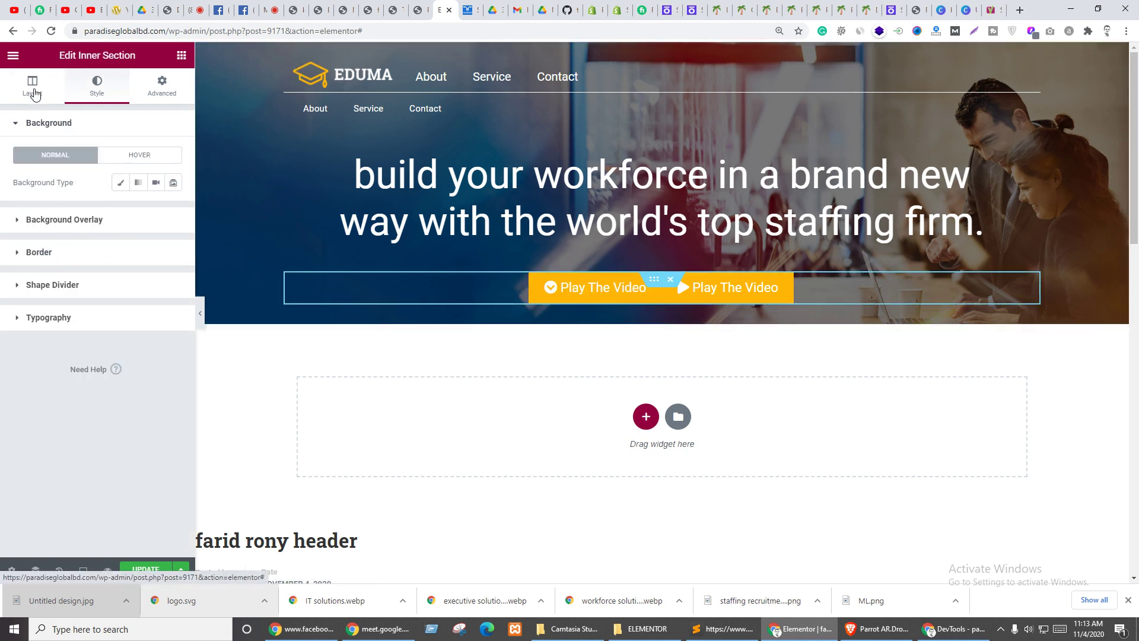
click(129, 215)
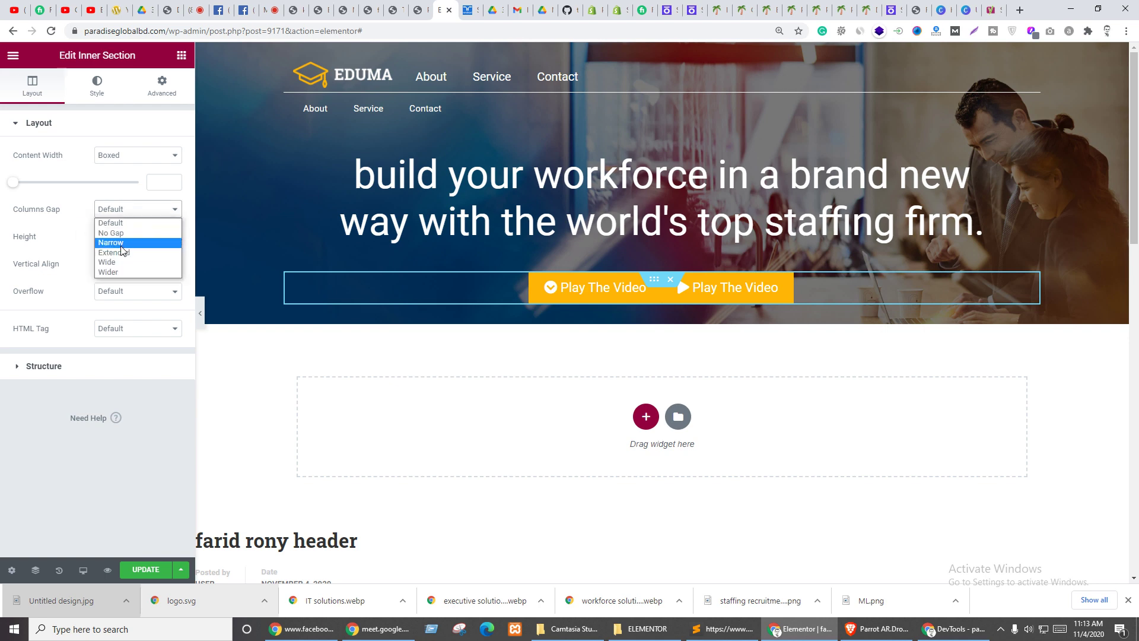
click(118, 243)
click(126, 213)
click(127, 223)
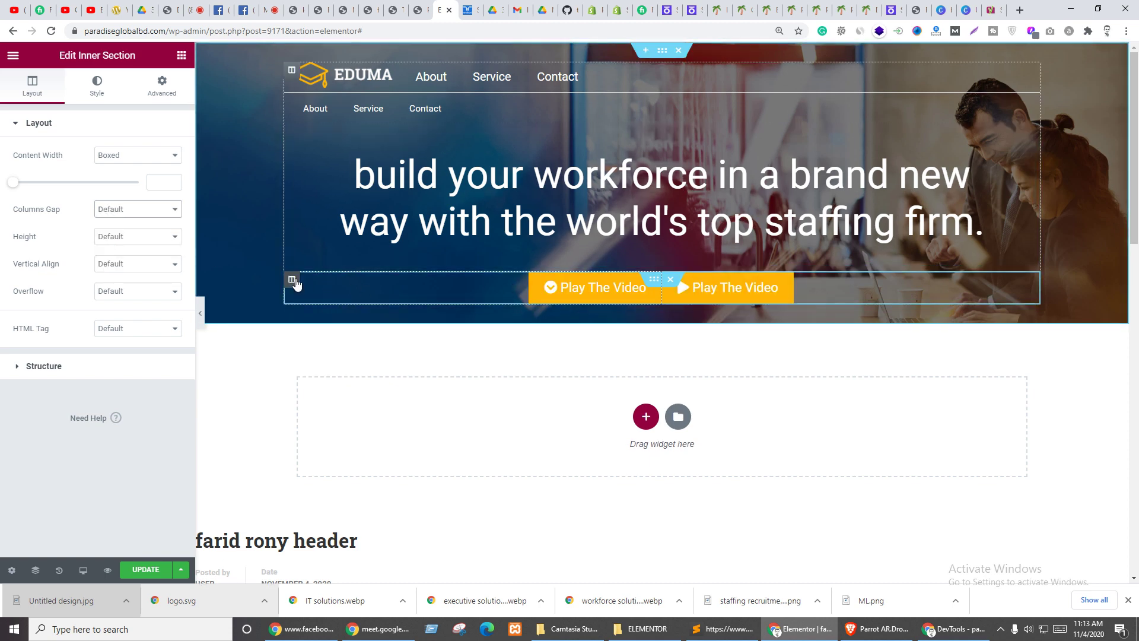
- Give the left button column linked padding of 10 on all sides
click(292, 280)
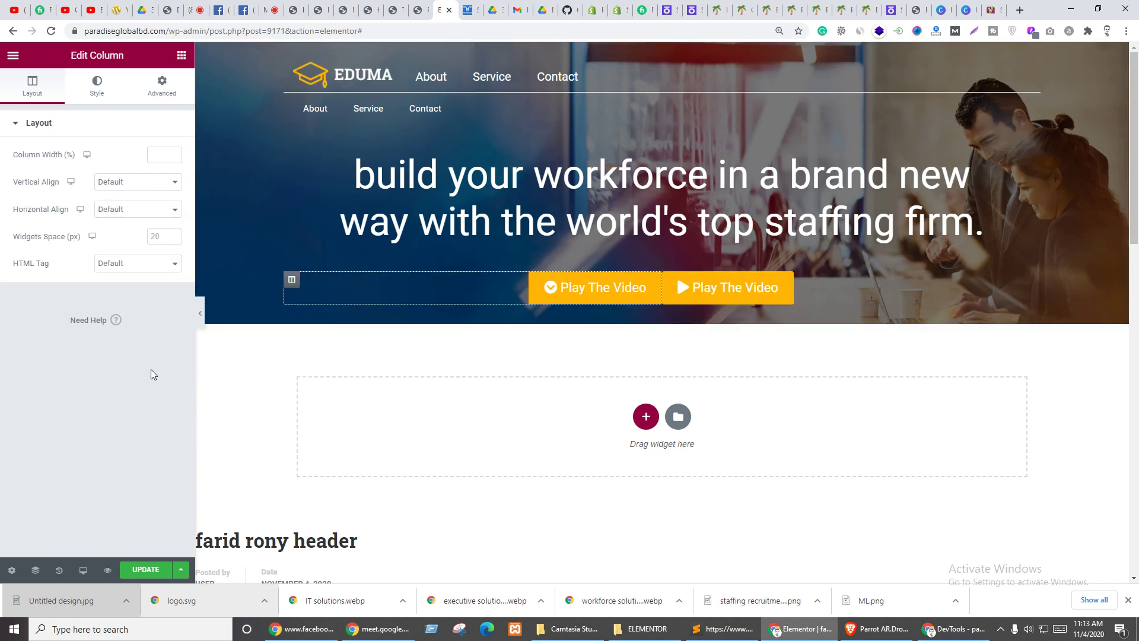
click(163, 86)
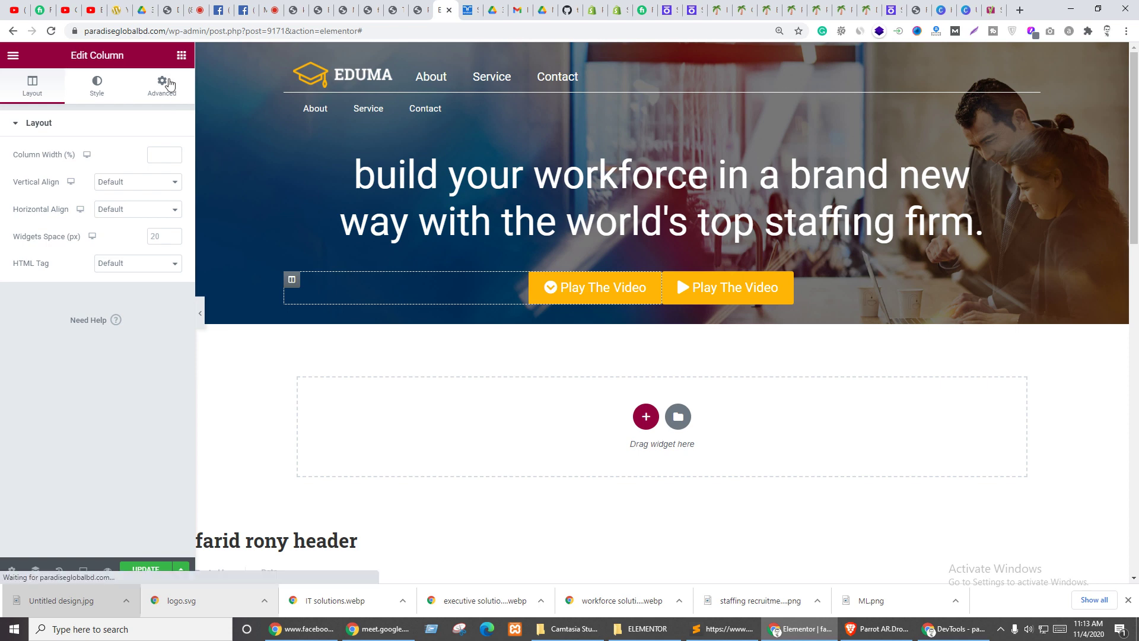
double_click(28, 239)
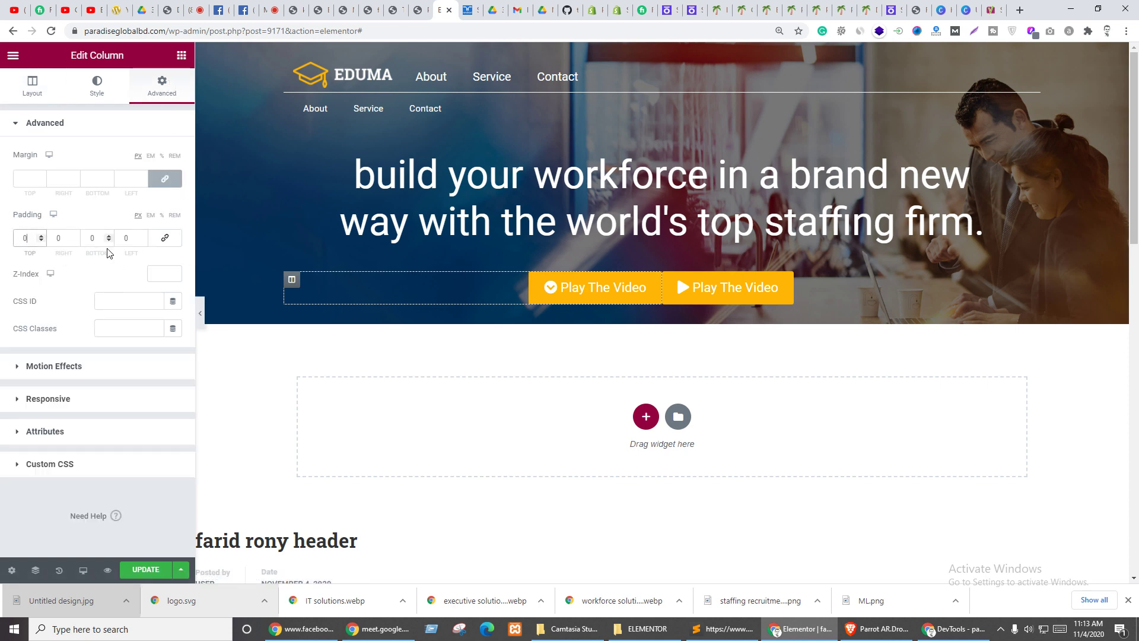
click(164, 237)
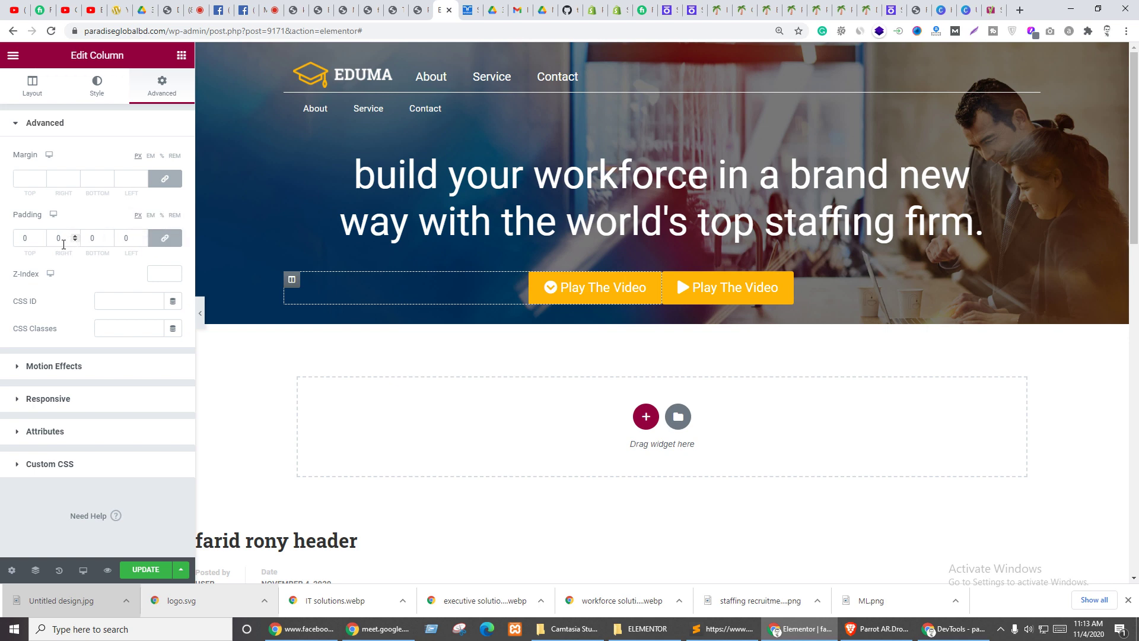
click(164, 240)
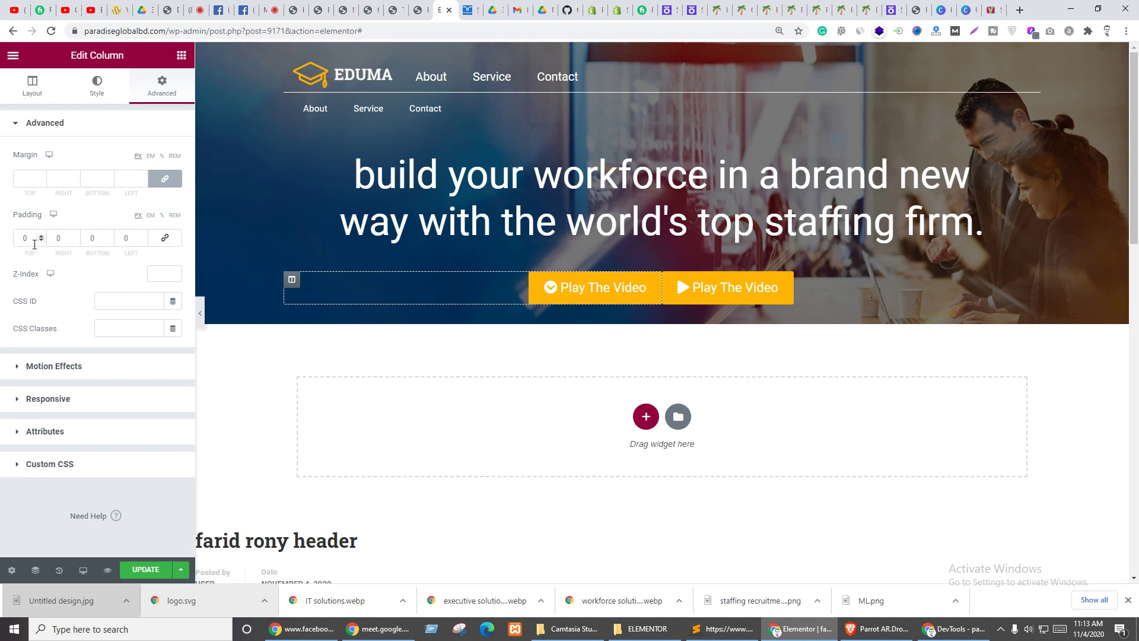
click(164, 238)
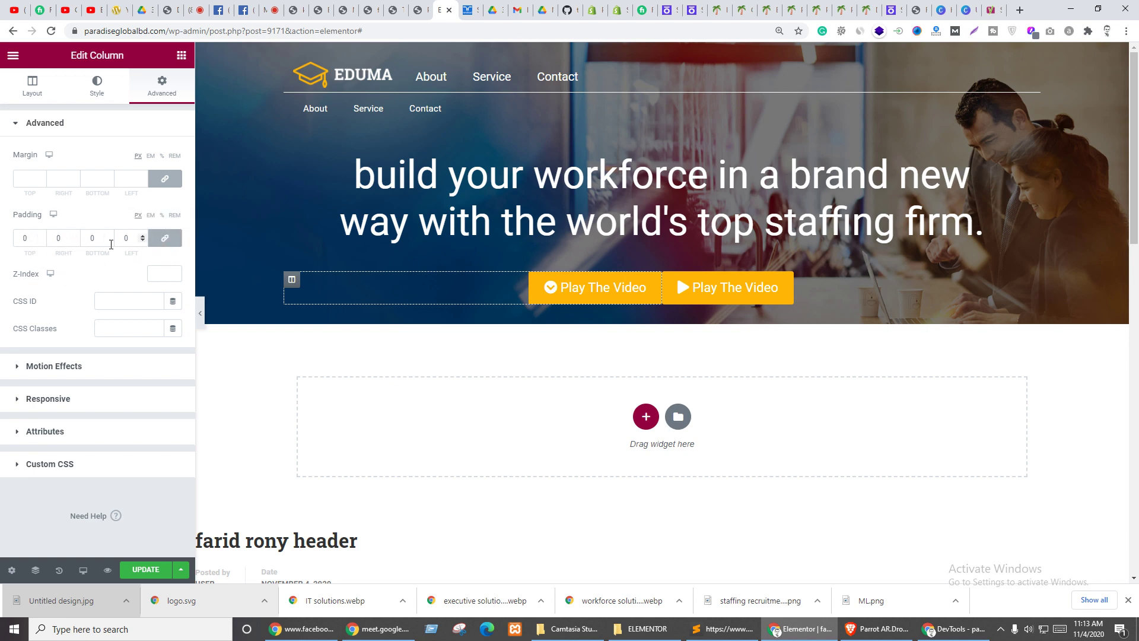
click(24, 243)
text(1)
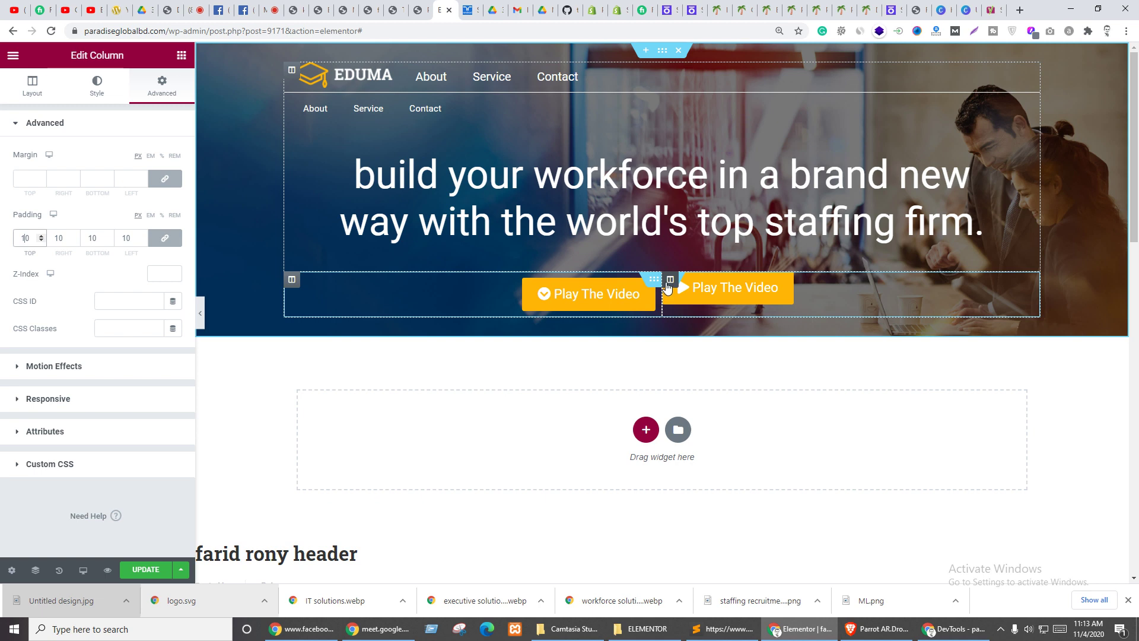
- Give the second button column 10 px padding on every side
click(669, 282)
click(158, 87)
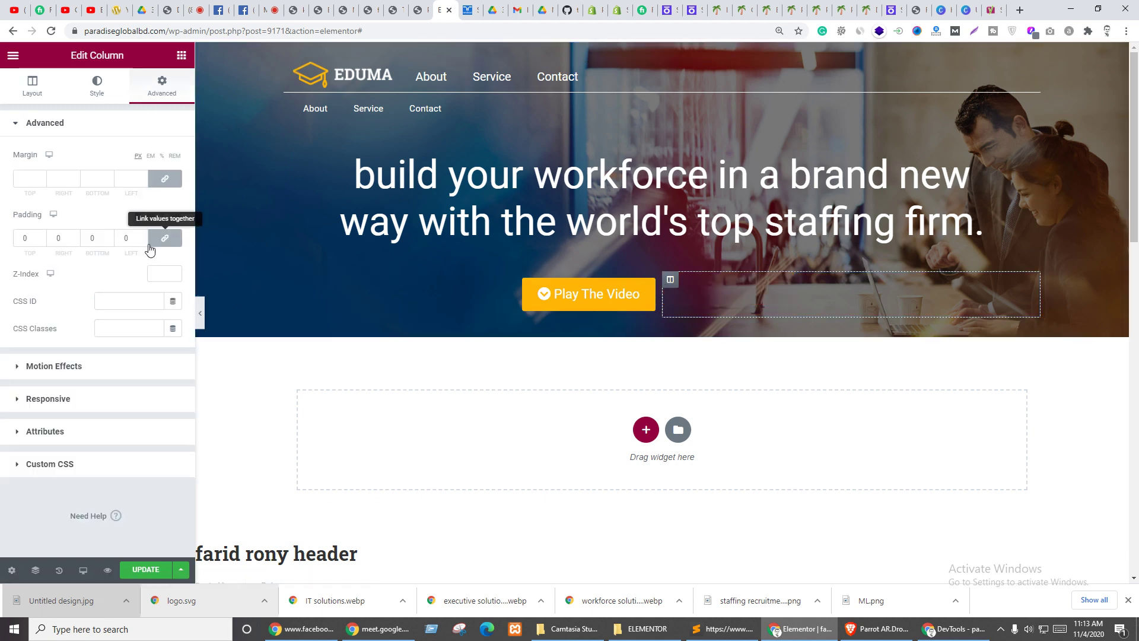
click(21, 238)
text(1)
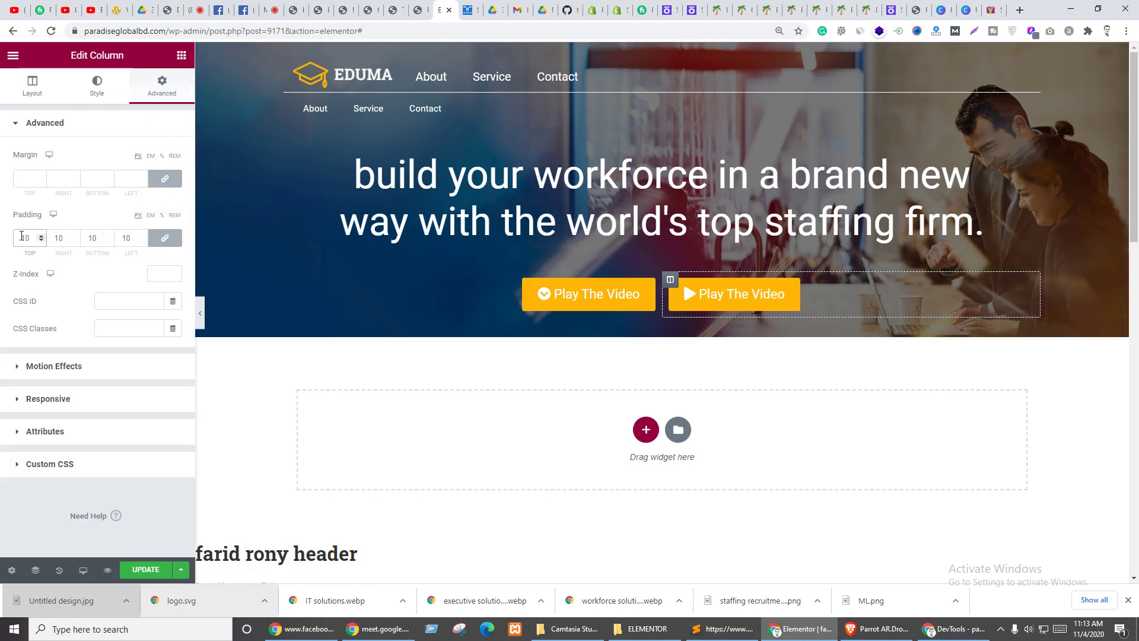
- Replace the left button's Popup link with #about and save the page
click(645, 292)
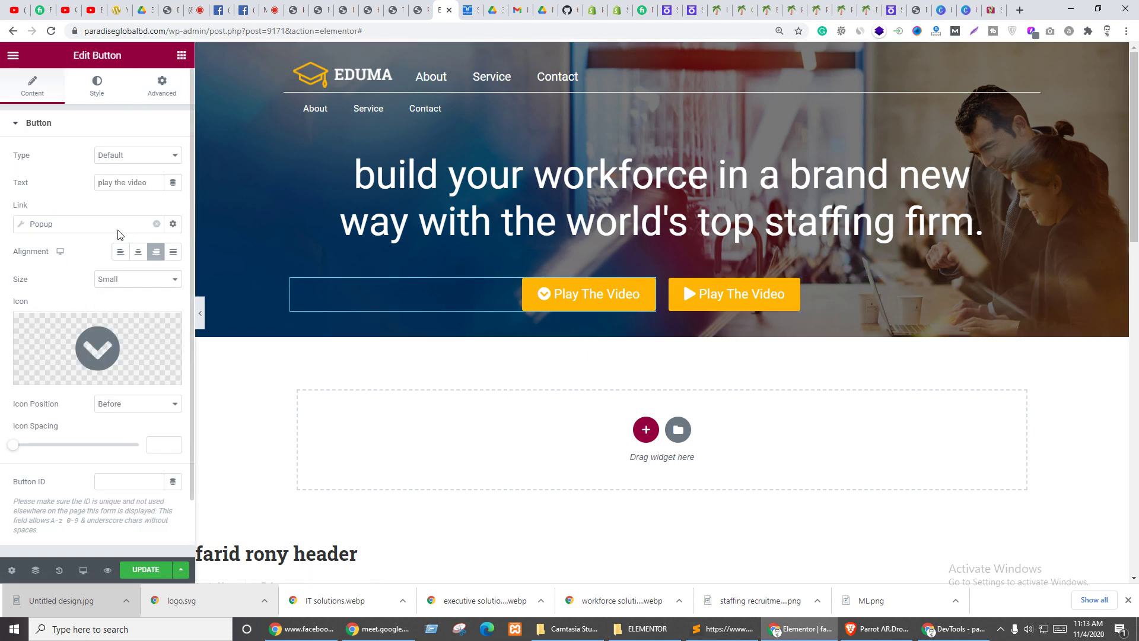
click(156, 224)
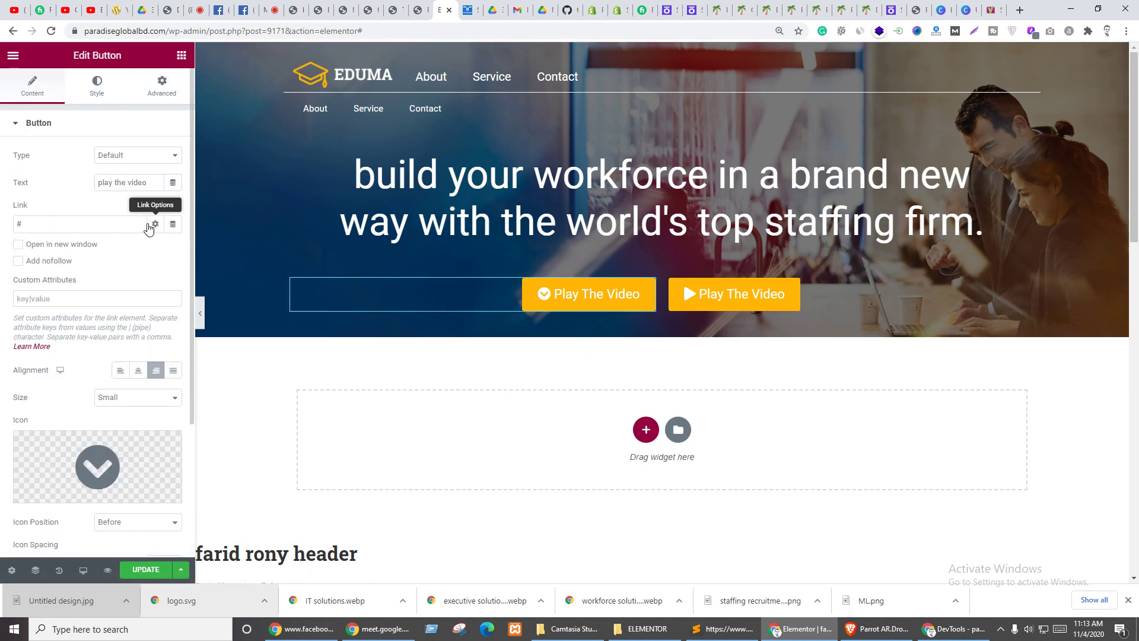
click(71, 223)
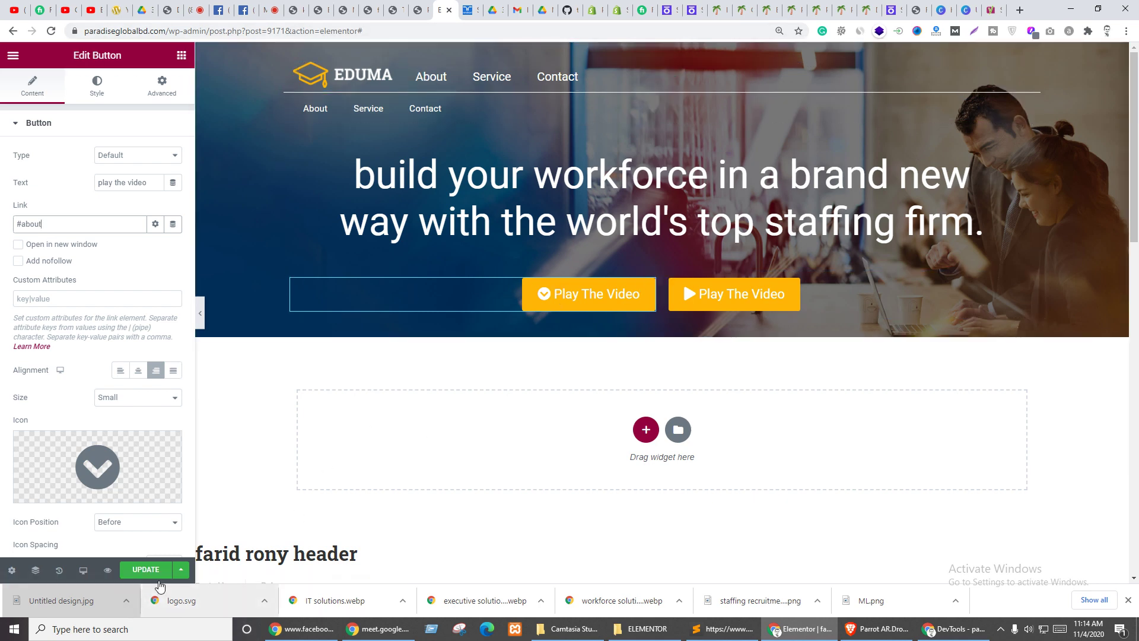
click(145, 570)
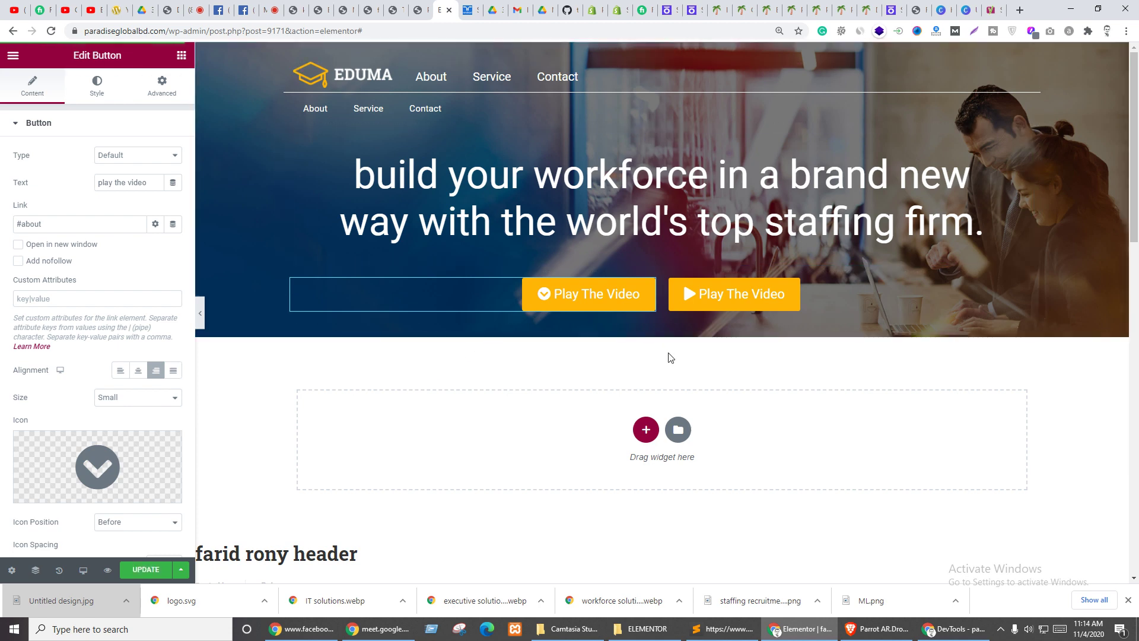
- Change the button label to 'About Us' and save
triple_click(131, 186)
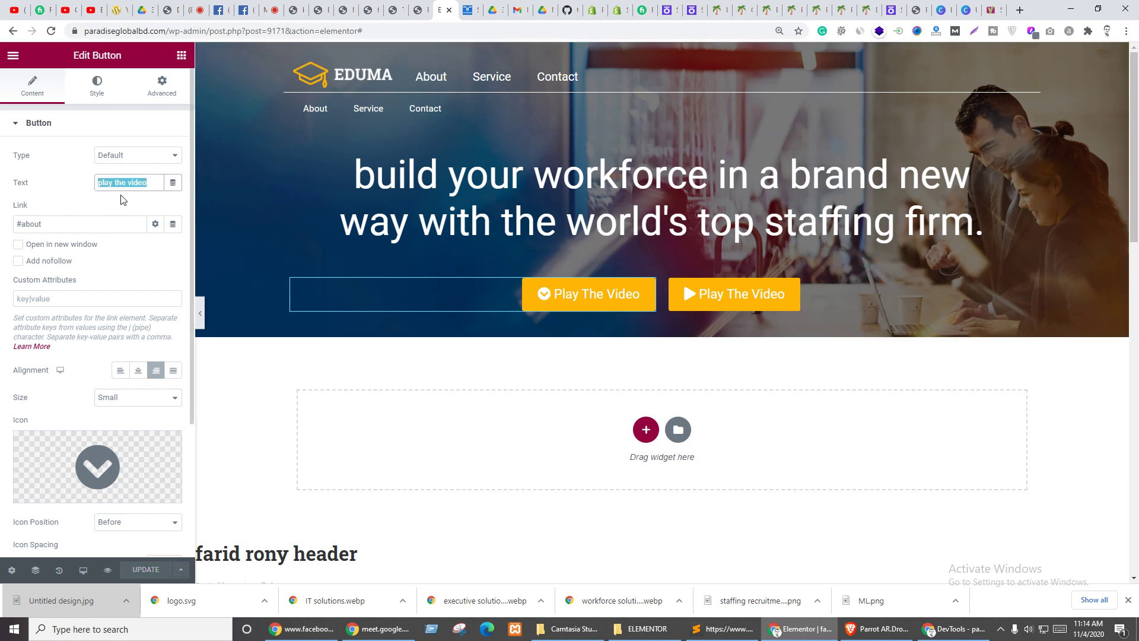
text(About Us)
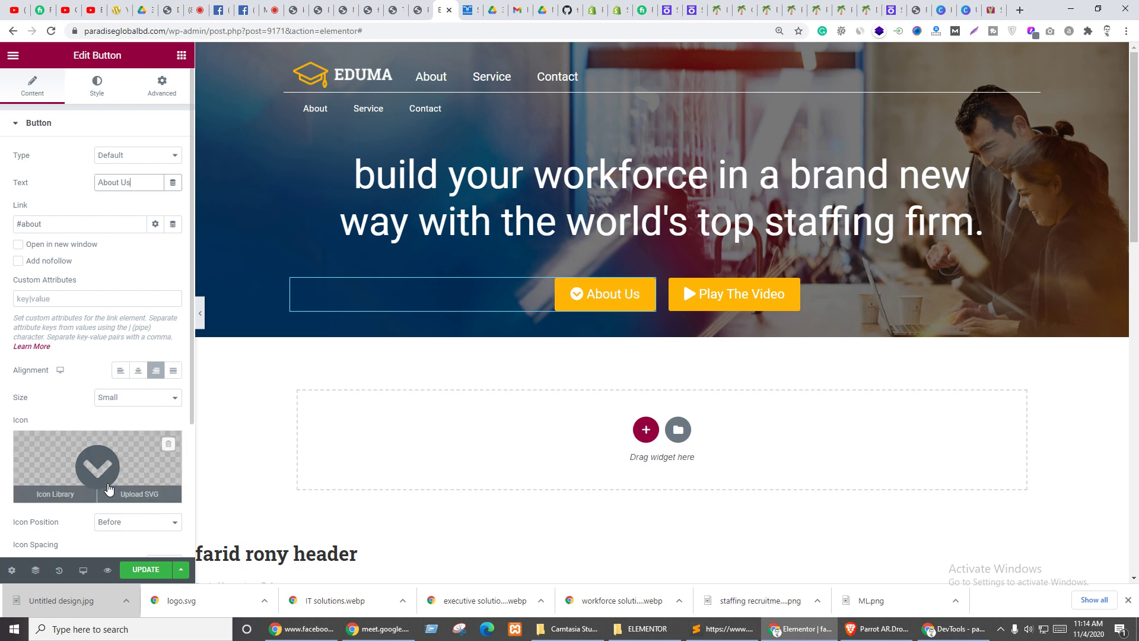
click(145, 570)
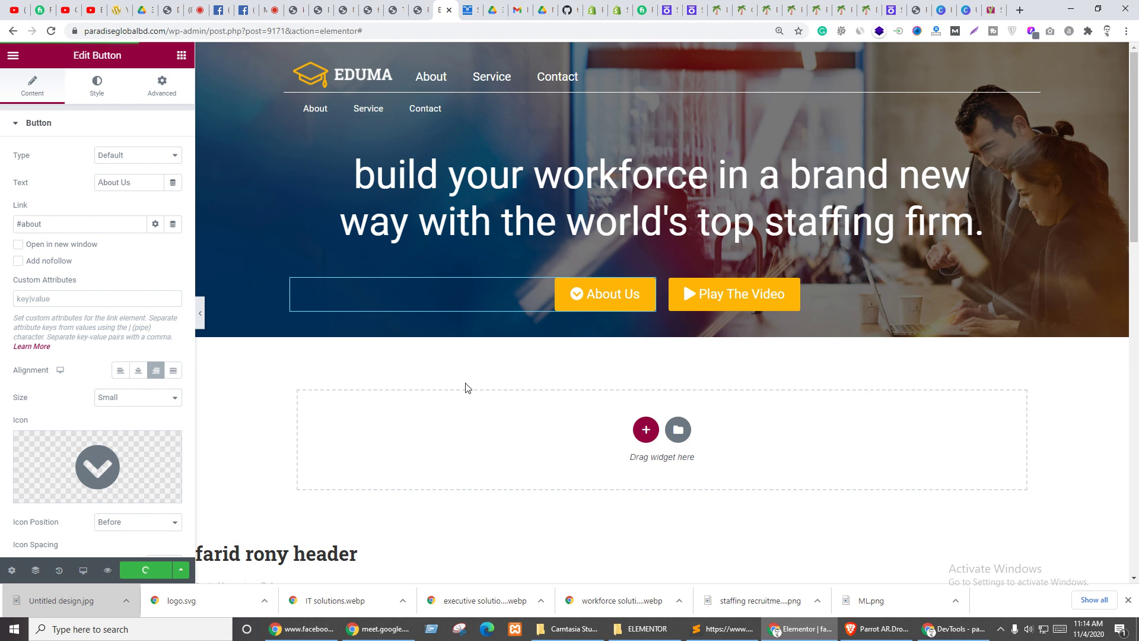
- Set the hero section's padding to 20 top and 80 bottom
click(662, 51)
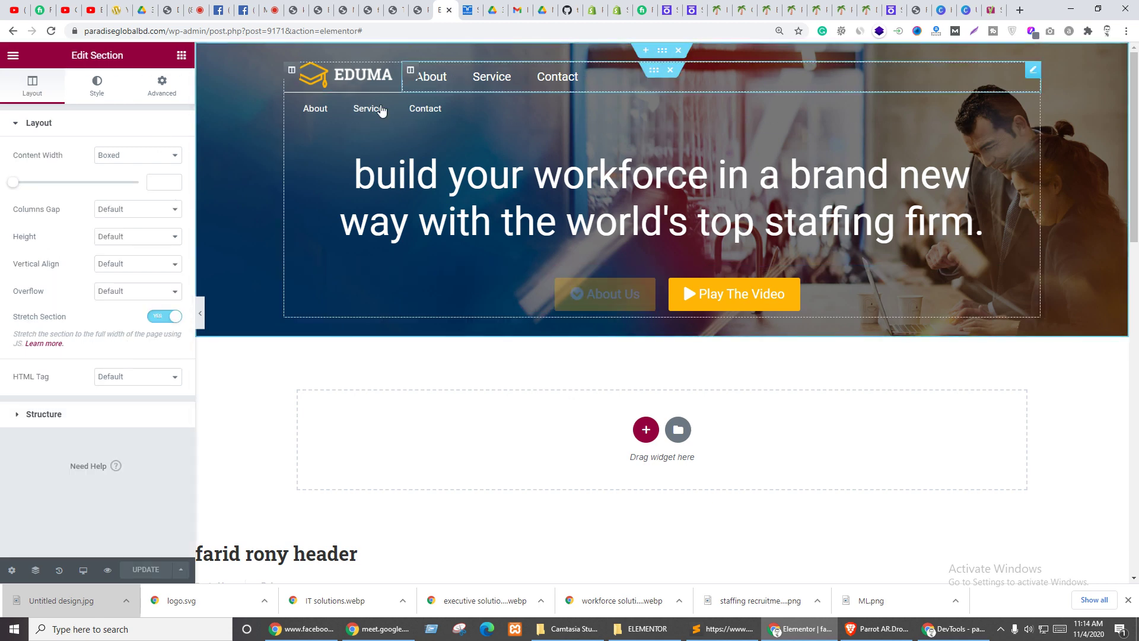
click(162, 86)
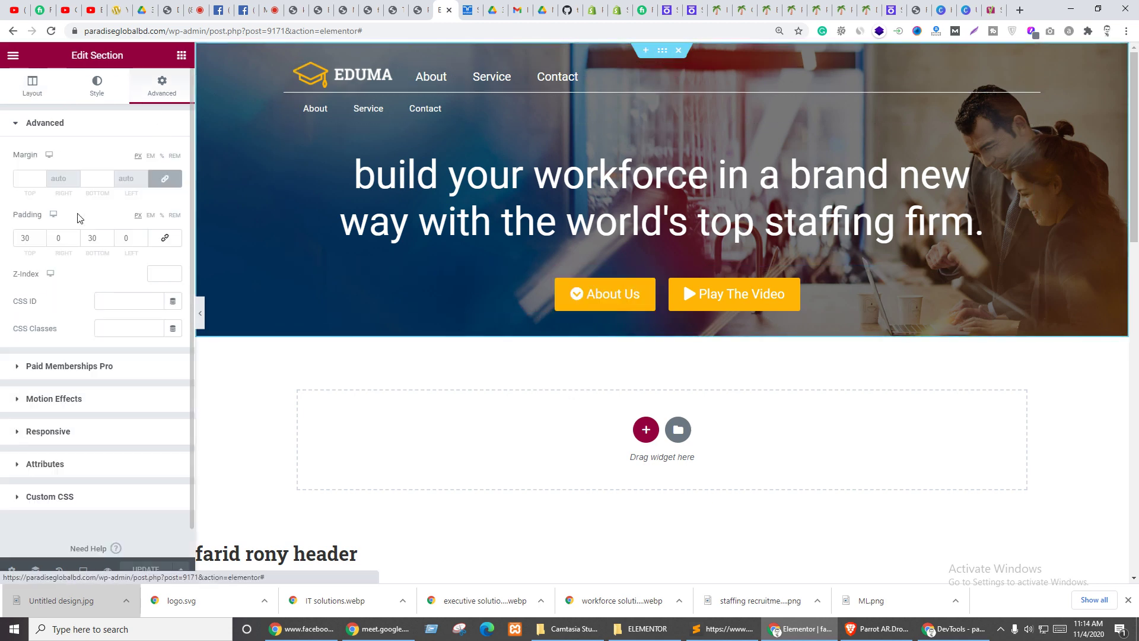
double_click(28, 238)
text(20)
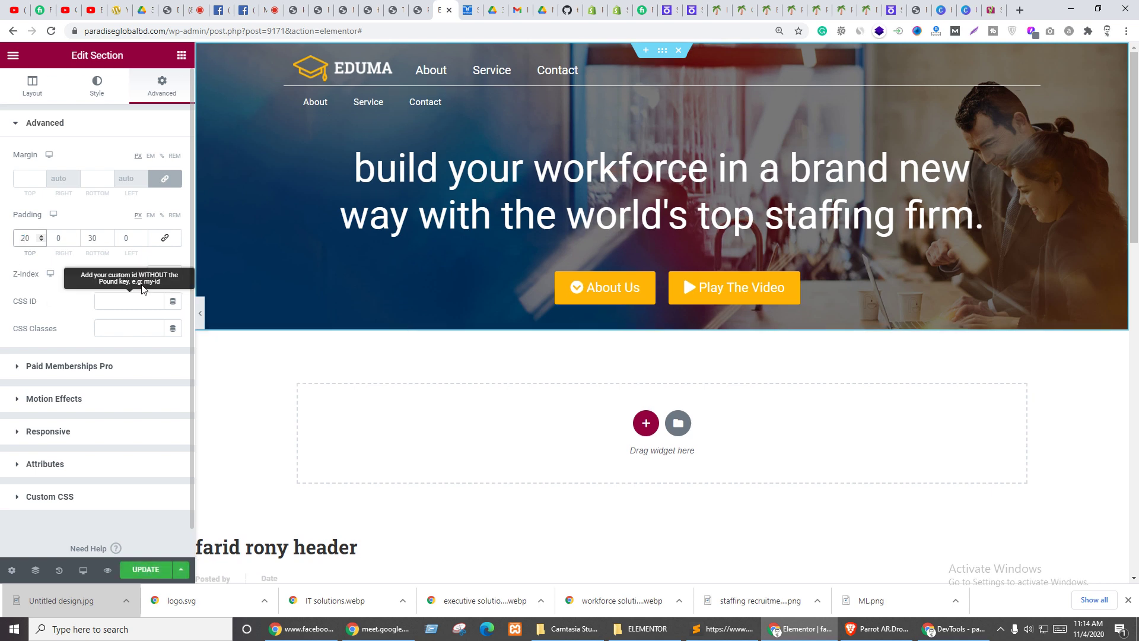
double_click(93, 238)
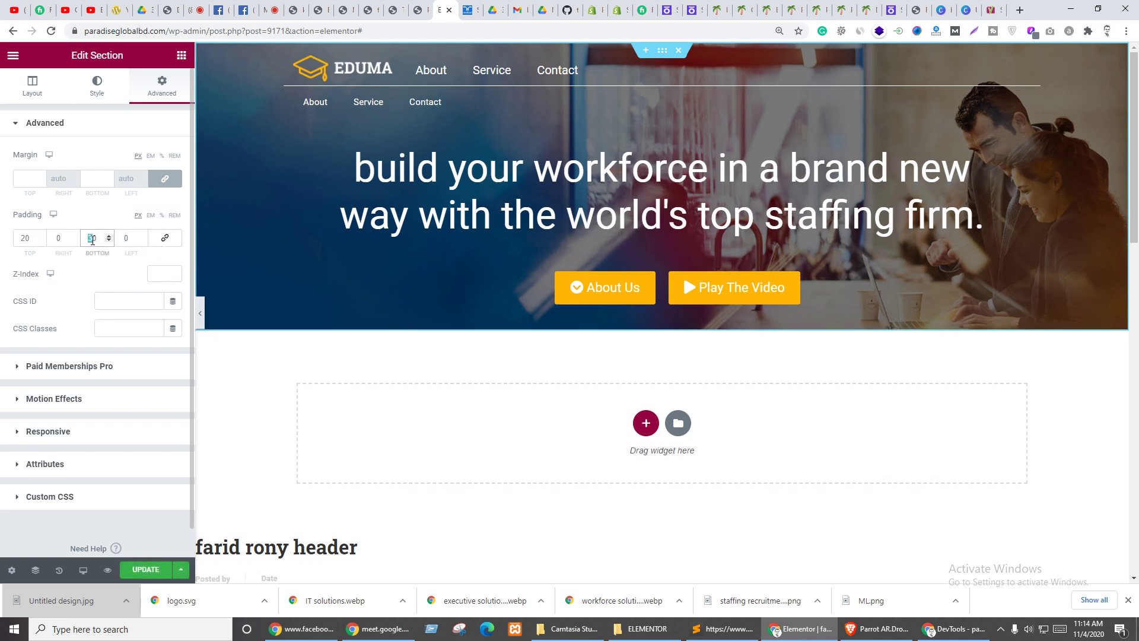
text(50)
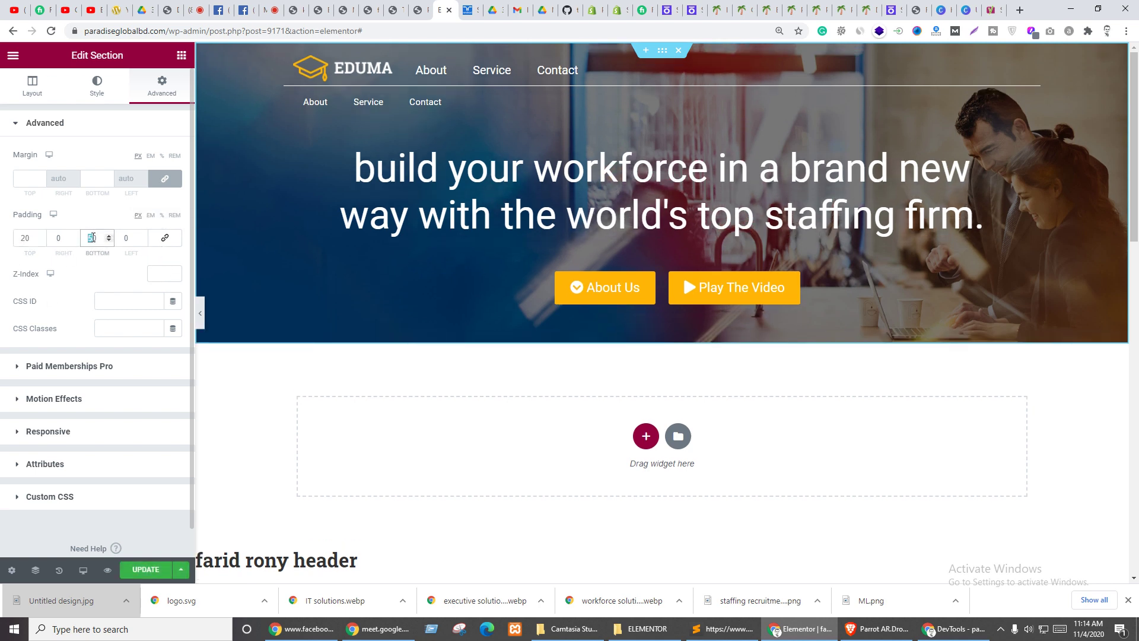
text(80)
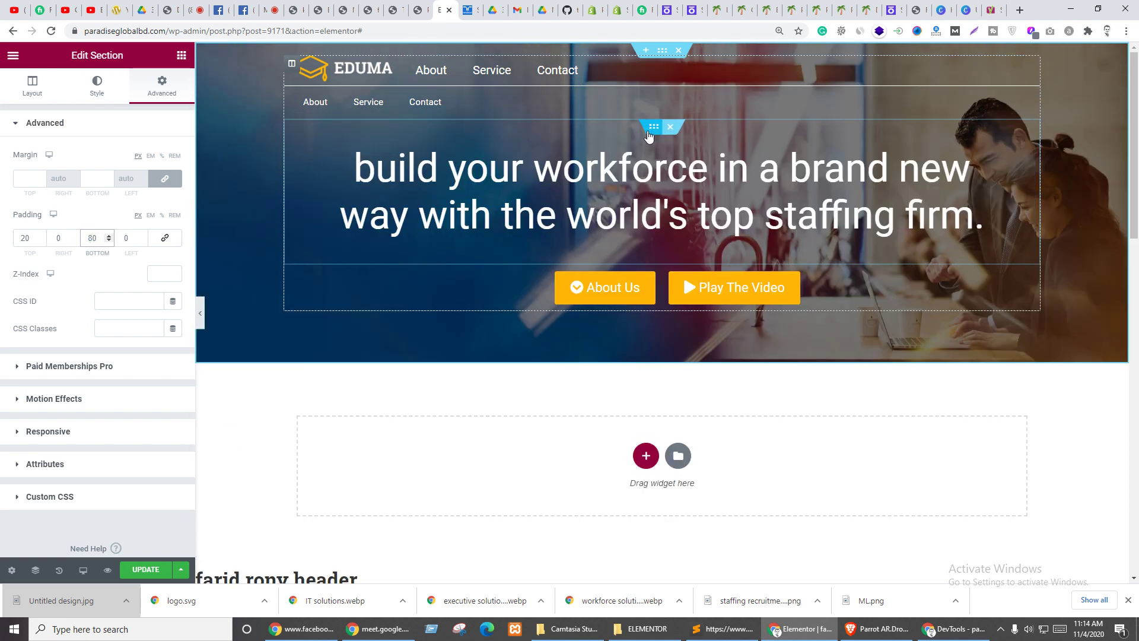
- Give the headline inner section 40 top padding and save the page
click(651, 128)
click(162, 86)
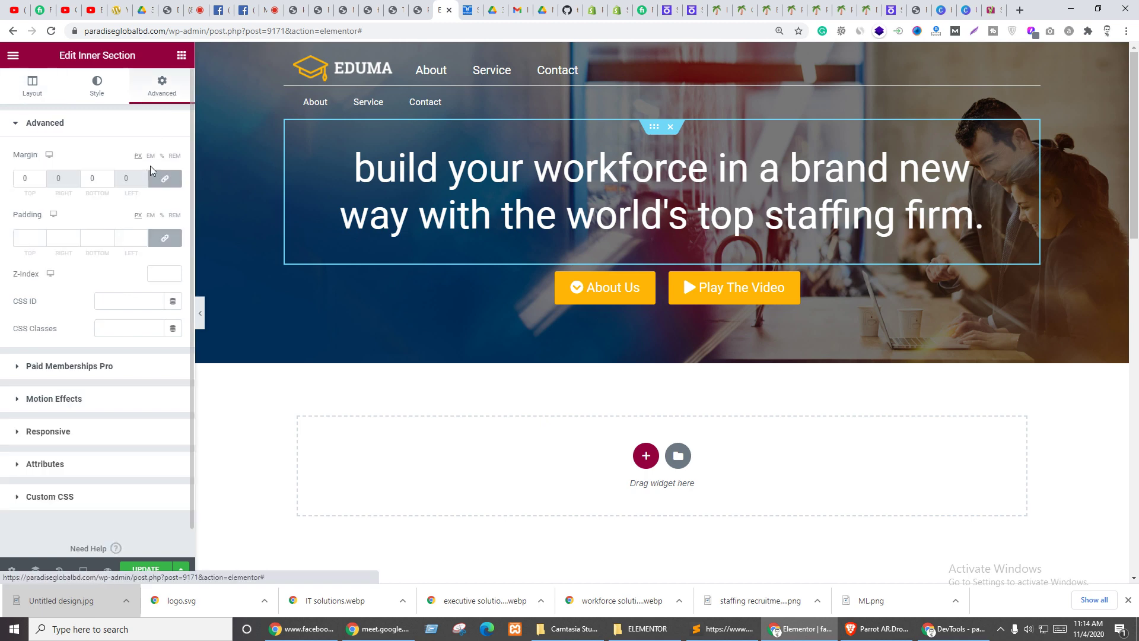
click(165, 238)
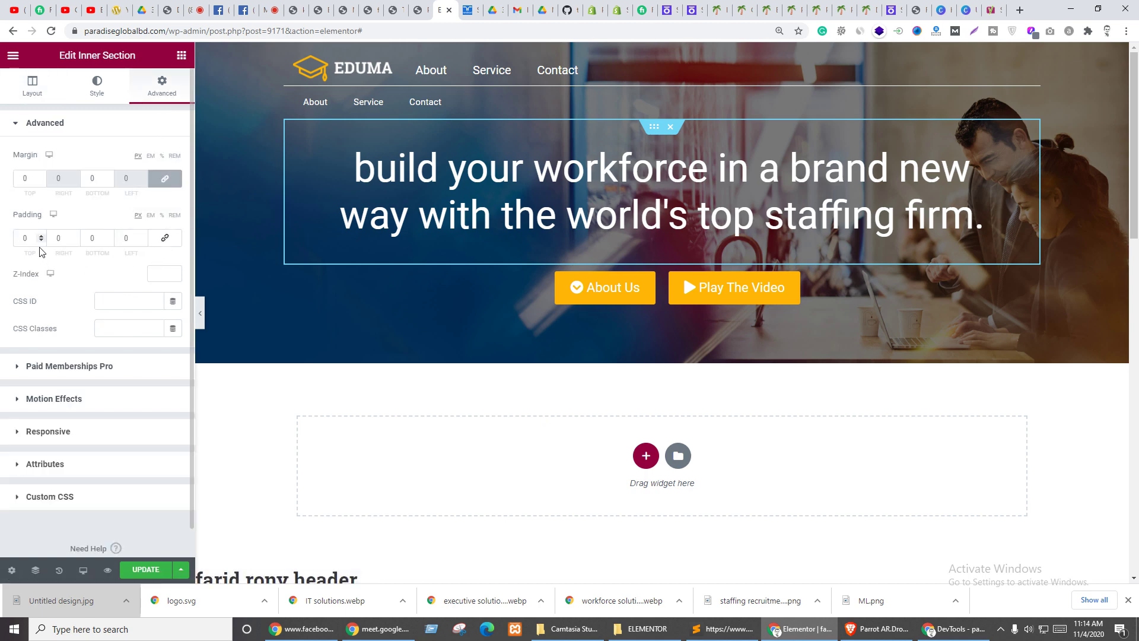
click(25, 237)
text(4)
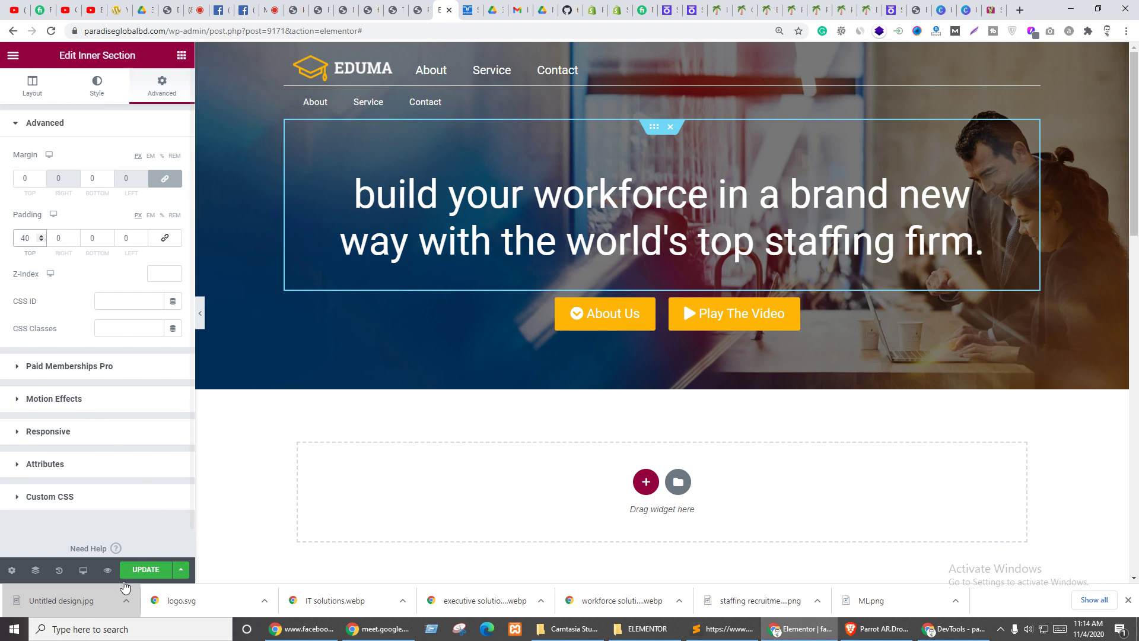
click(142, 576)
click(350, 9)
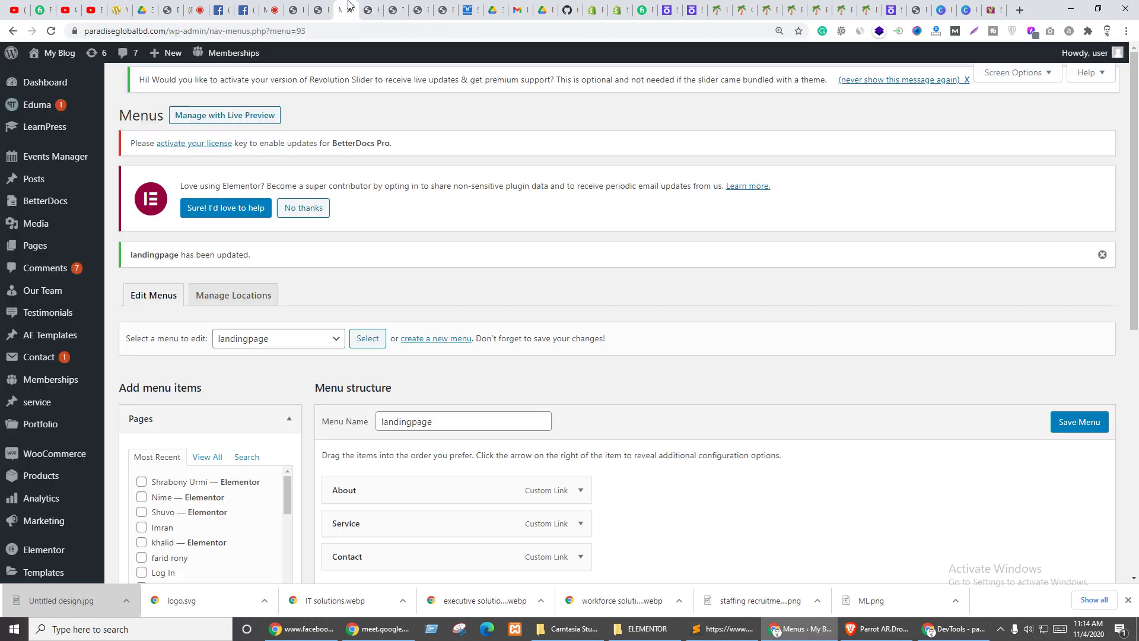
click(378, 9)
key(F5)
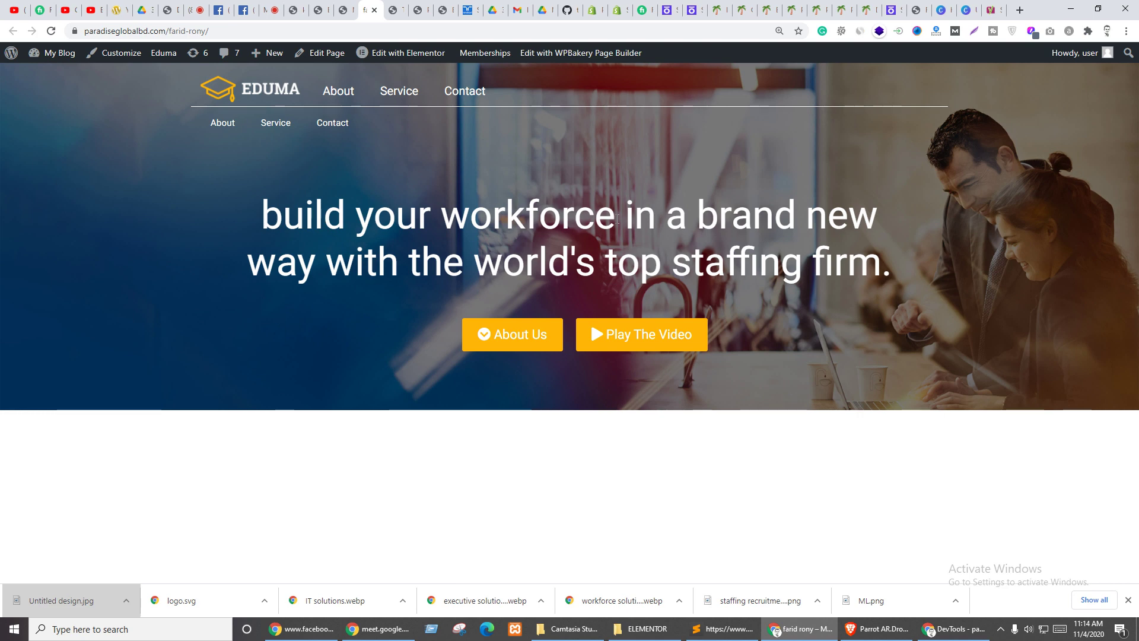
click(501, 338)
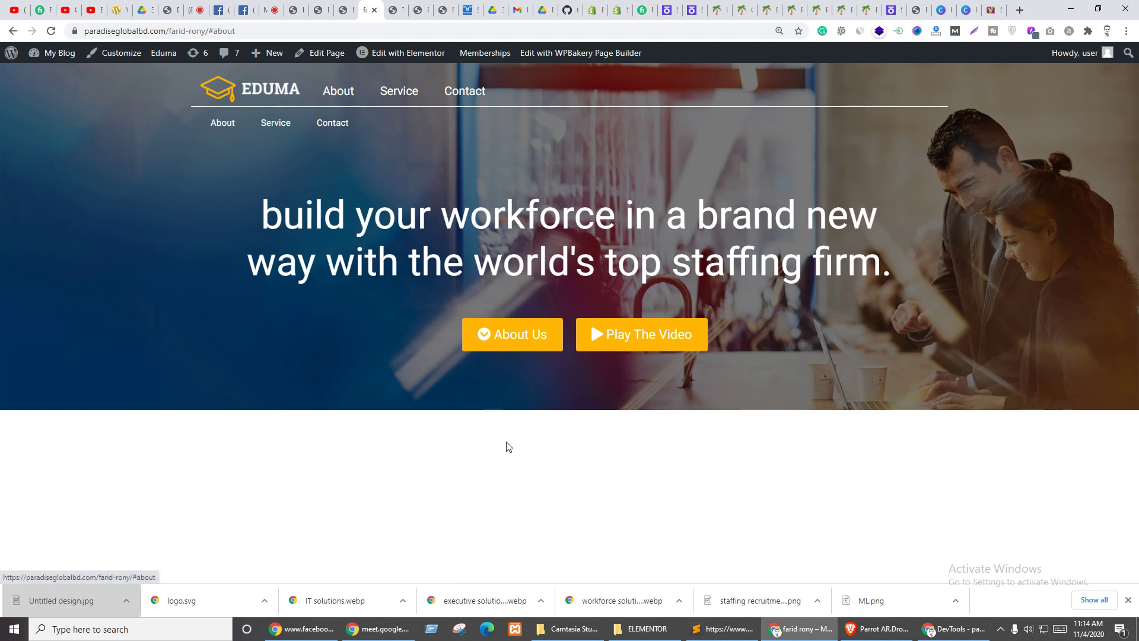
click(647, 344)
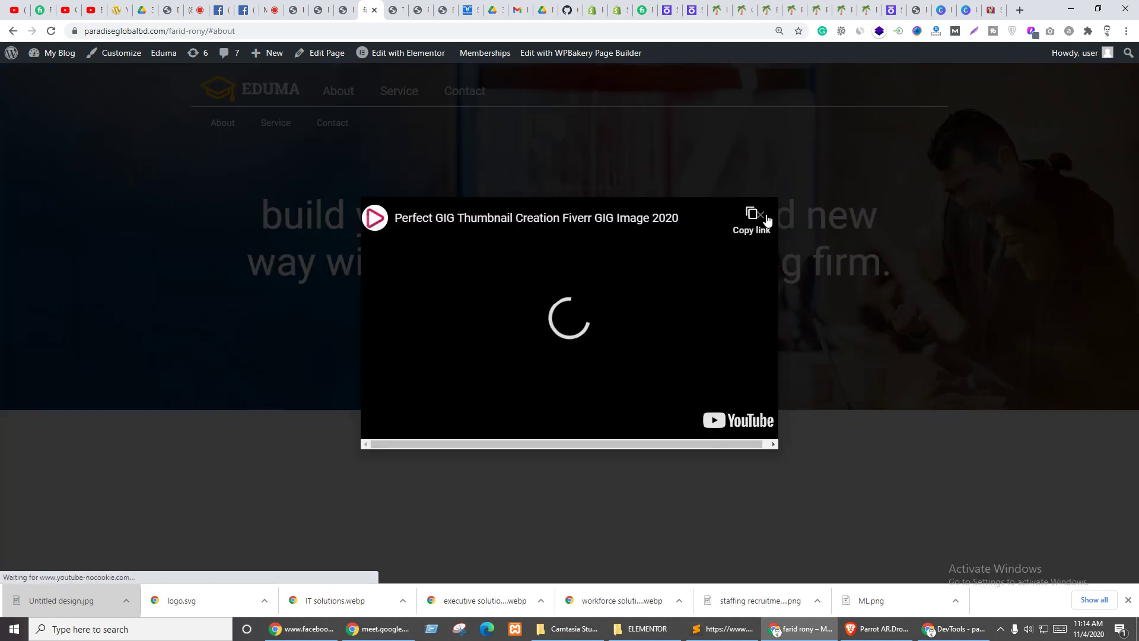
click(761, 215)
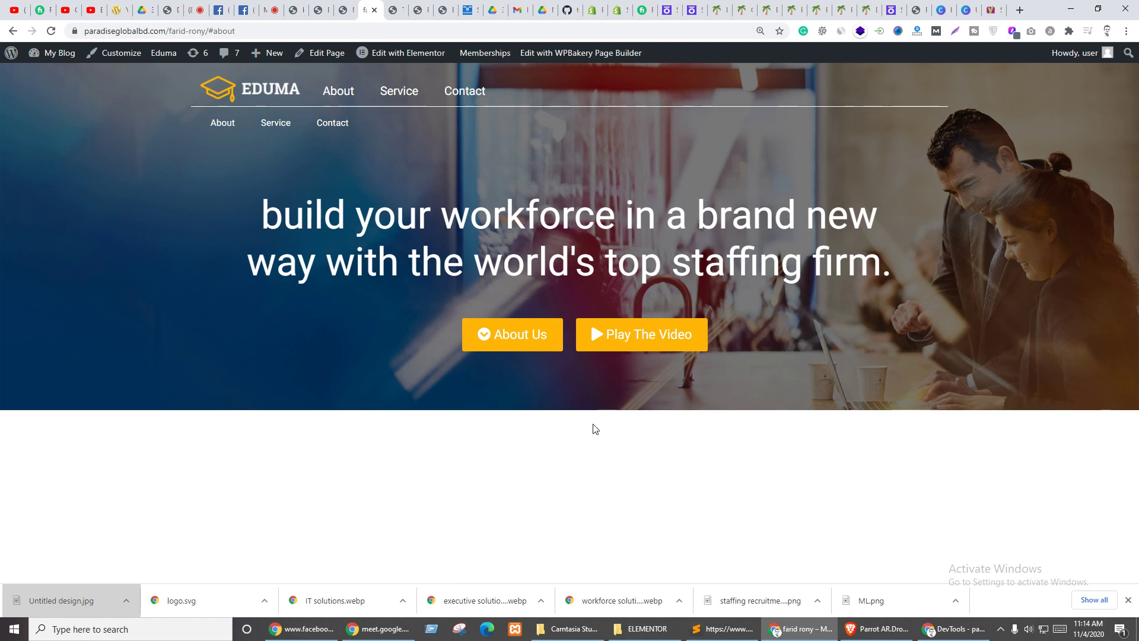
- Look over the heading on the Randstad reference page, then return to the Elementor editor
click(468, 10)
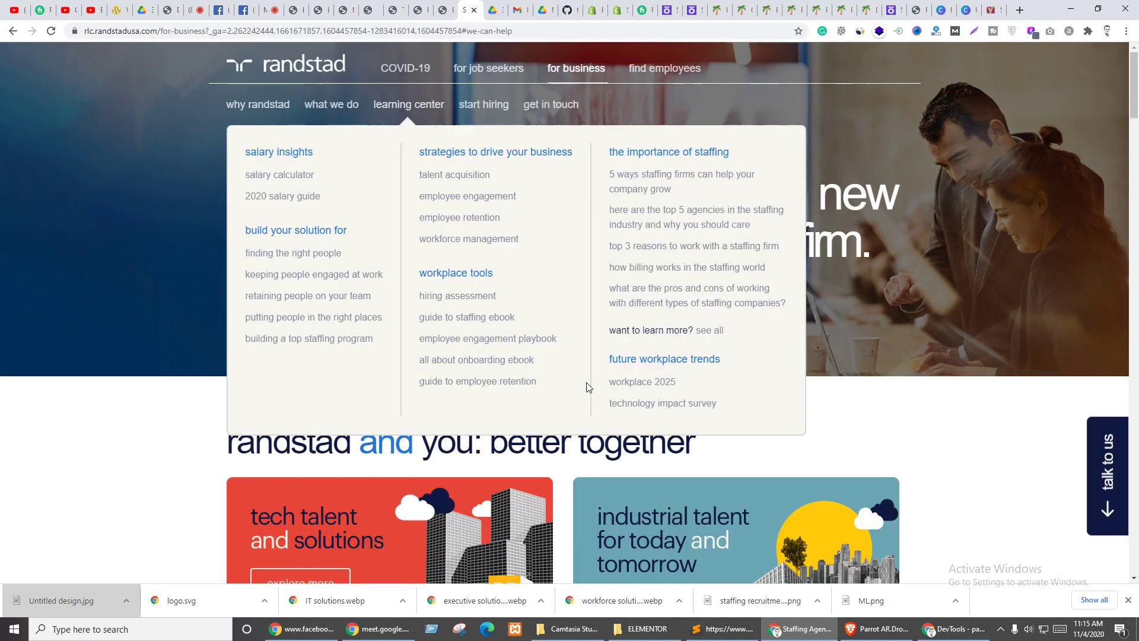
scroll(872, 214, down, 4)
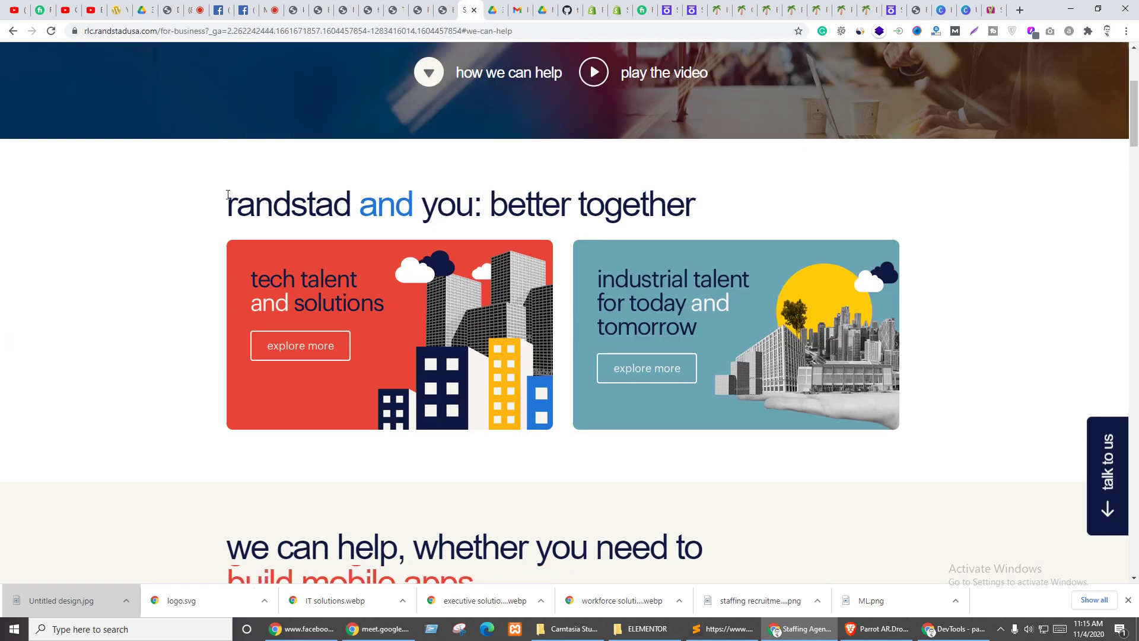
drag(227, 204, 731, 211)
scroll(785, 256, up, 1)
scroll(785, 257, up, 3)
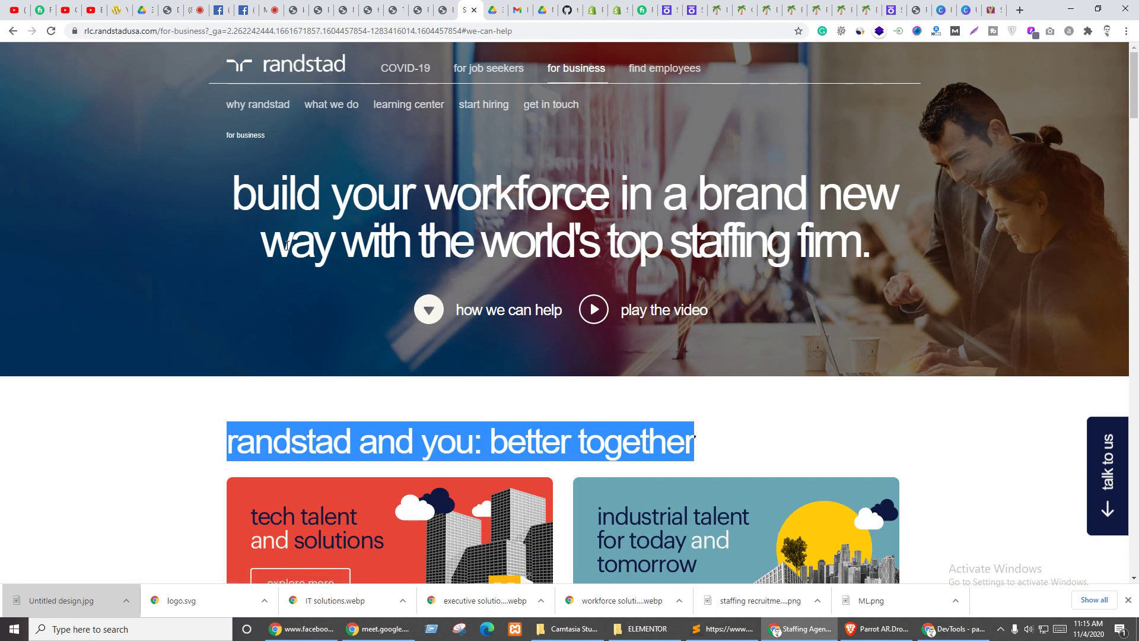
scroll(596, 184, down, 4)
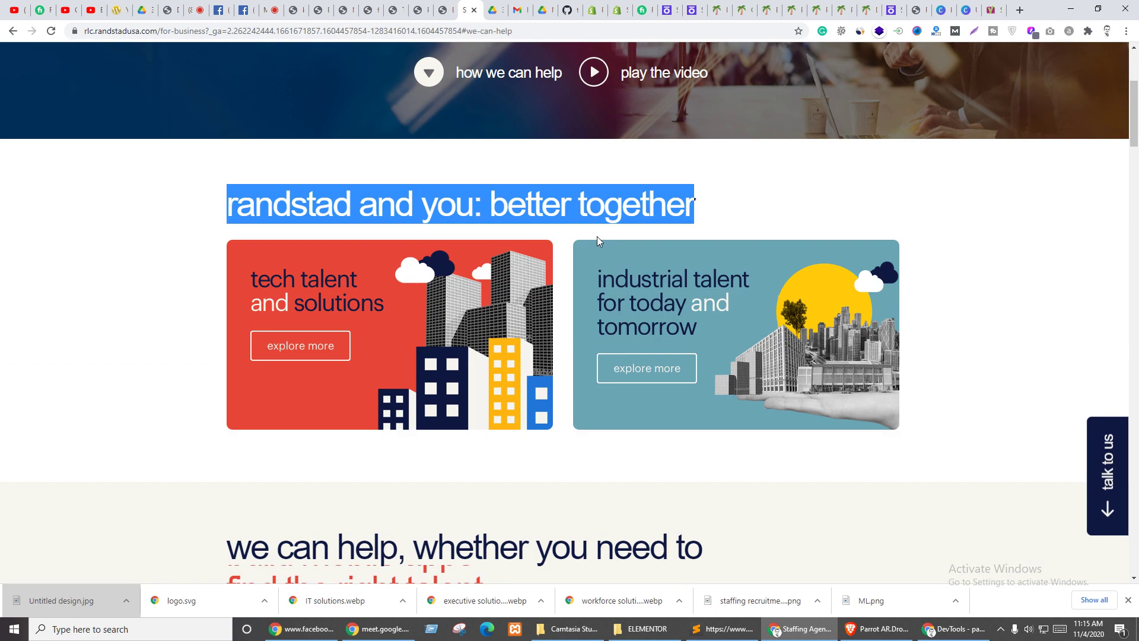
click(516, 183)
click(446, 7)
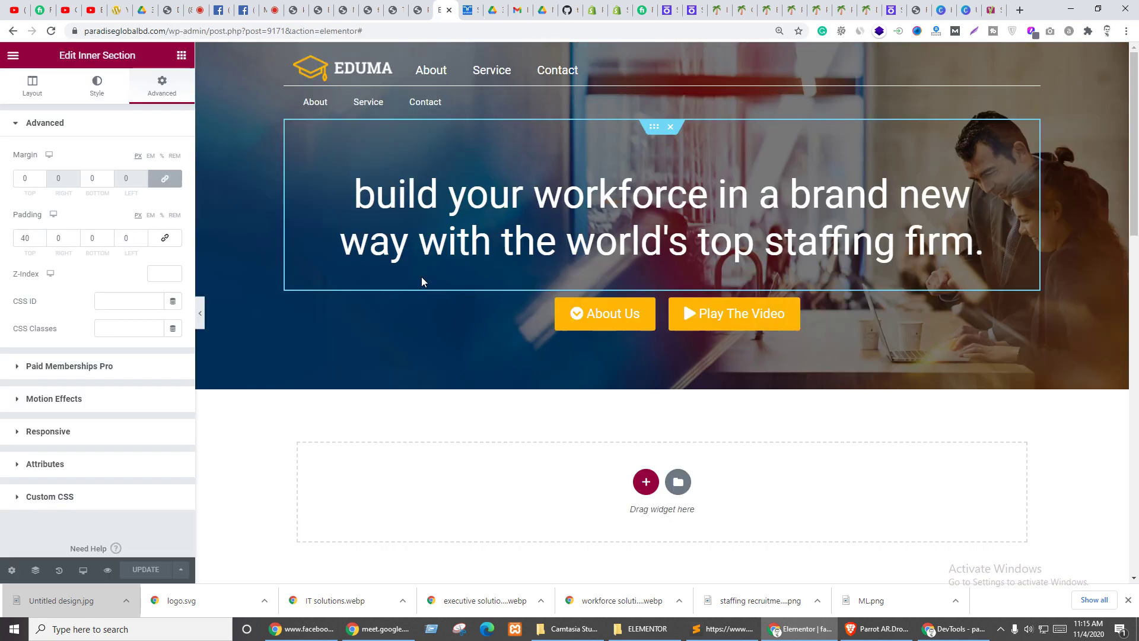
- Add a two-column section below the hero, then delete its right column
scroll(422, 277, down, 4)
click(642, 244)
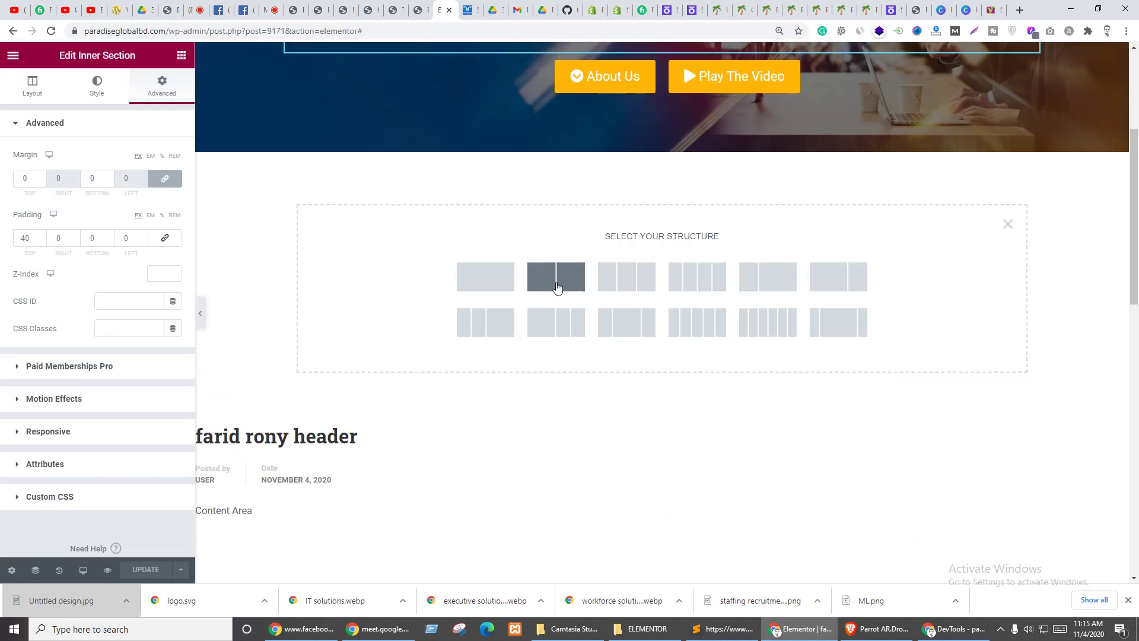
click(555, 280)
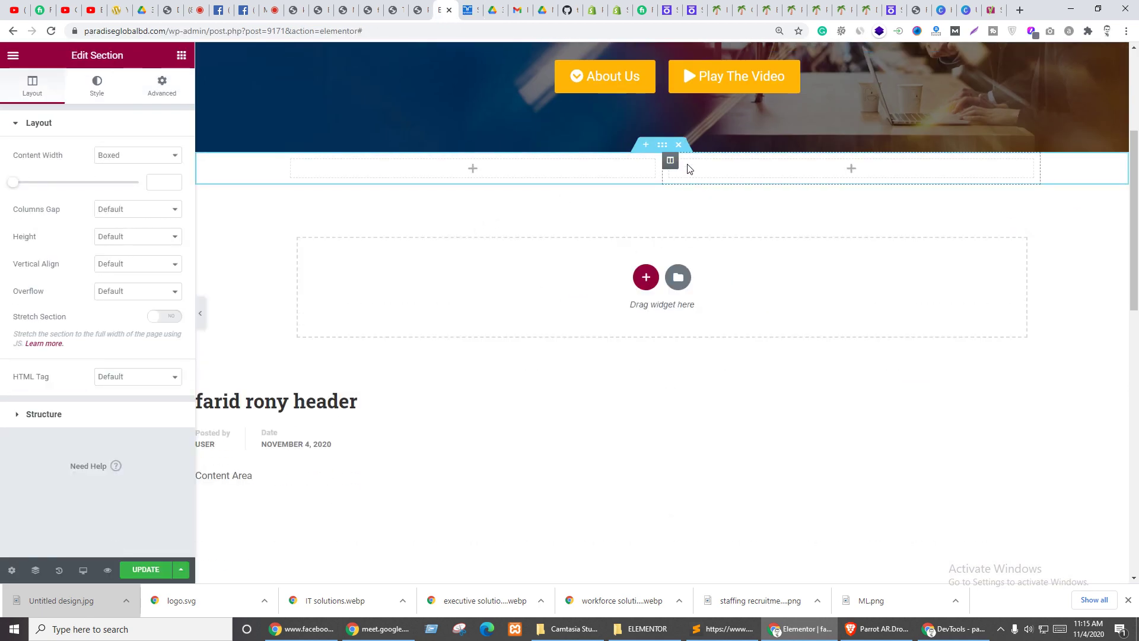
key(ctrl+Tab)
key(ctrl+shift+Tab)
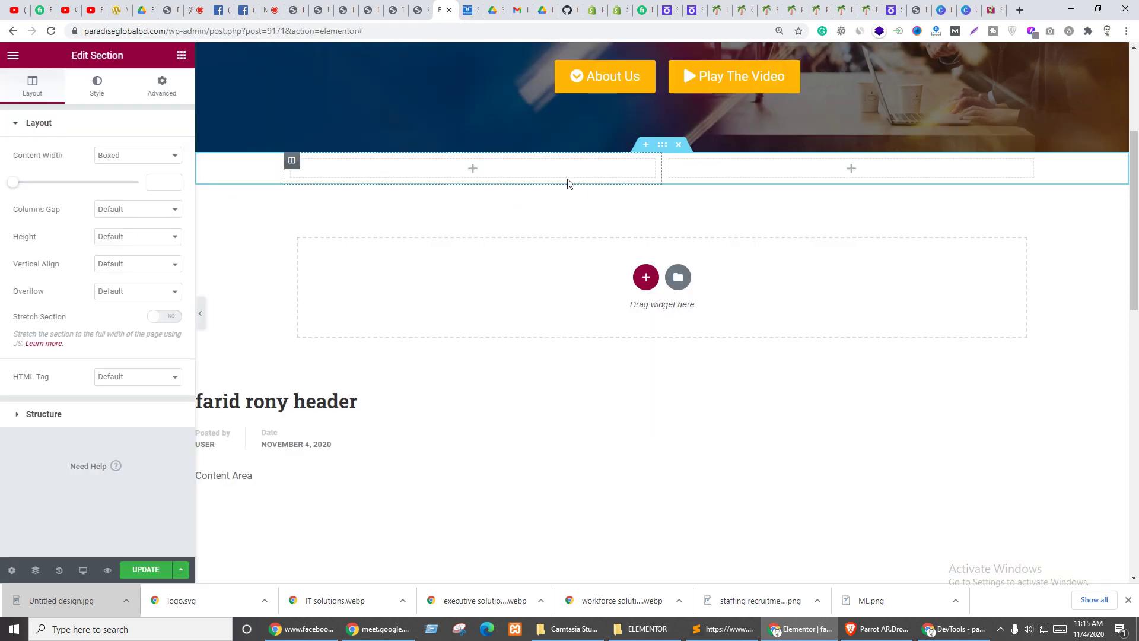
key(ctrl+Tab)
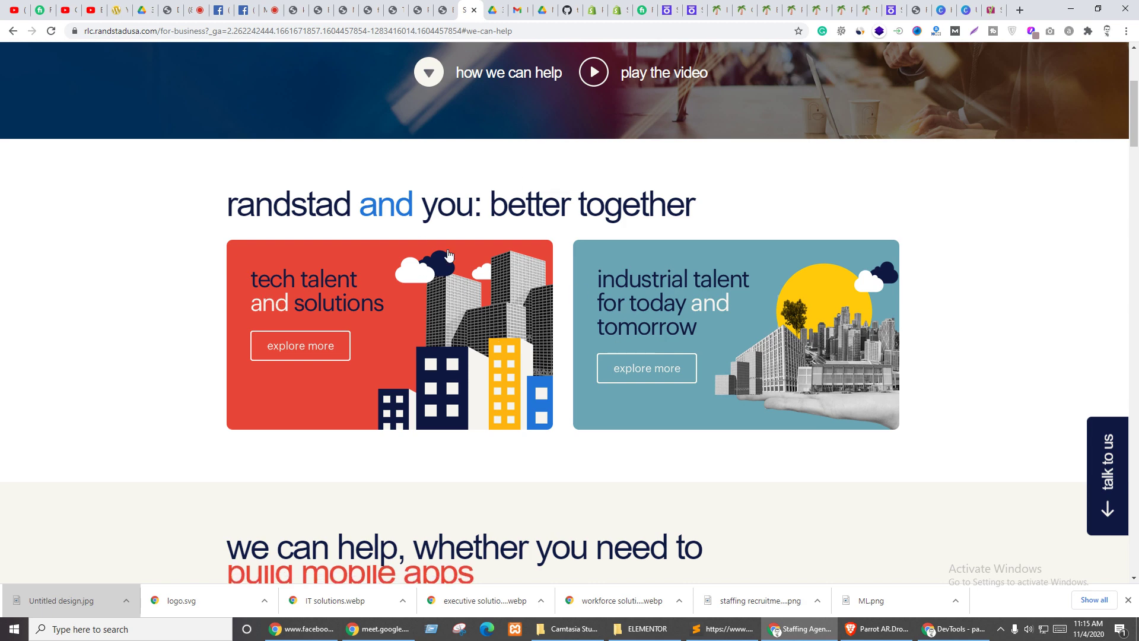
click(446, 9)
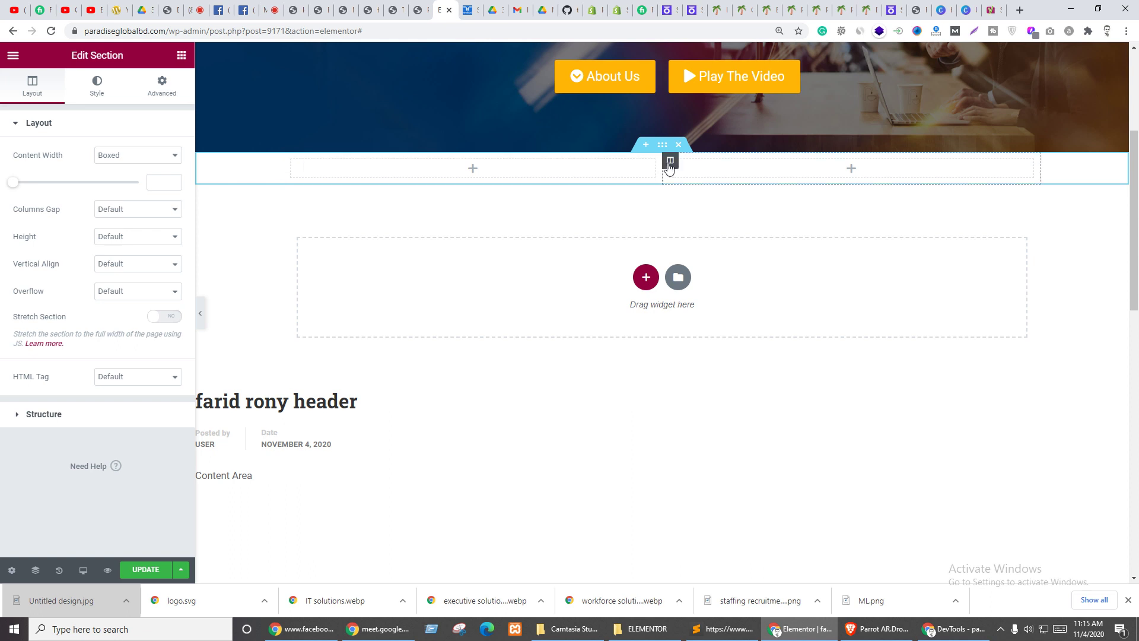
right_click(669, 164)
click(728, 355)
- Set the new section's padding to 50 top and bottom with zero sides
click(162, 86)
click(143, 237)
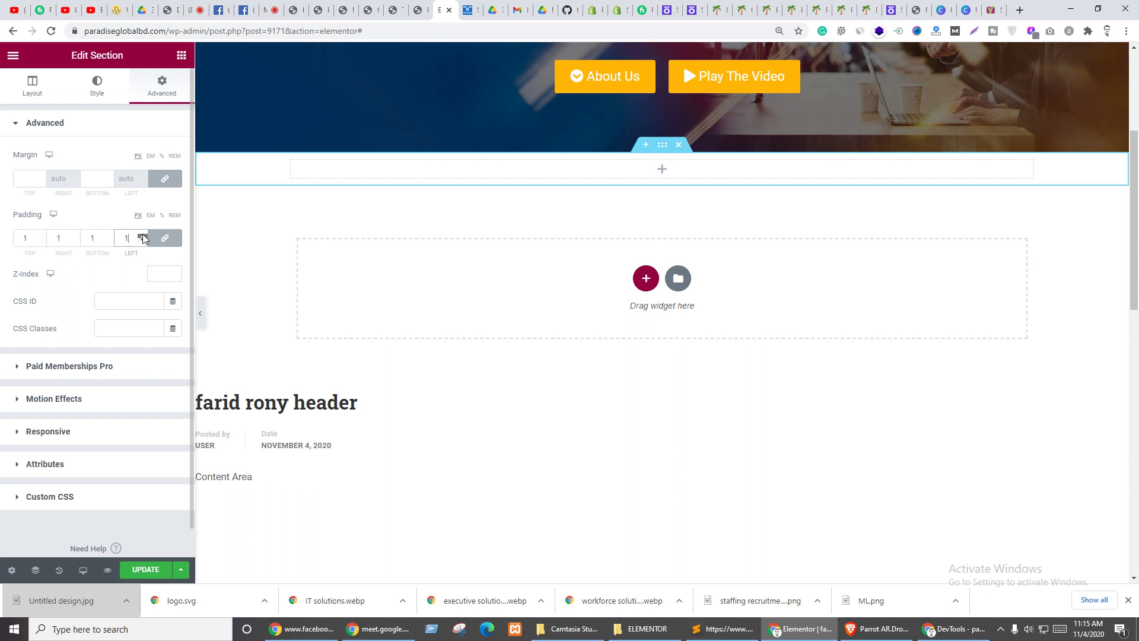
click(167, 240)
click(163, 239)
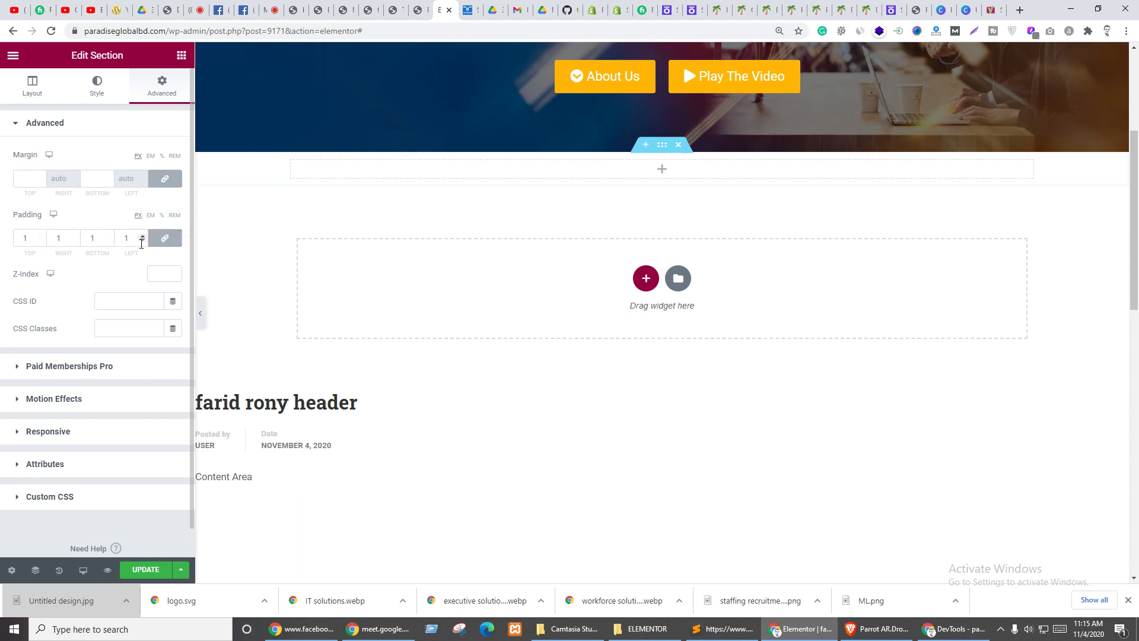
click(143, 240)
click(163, 239)
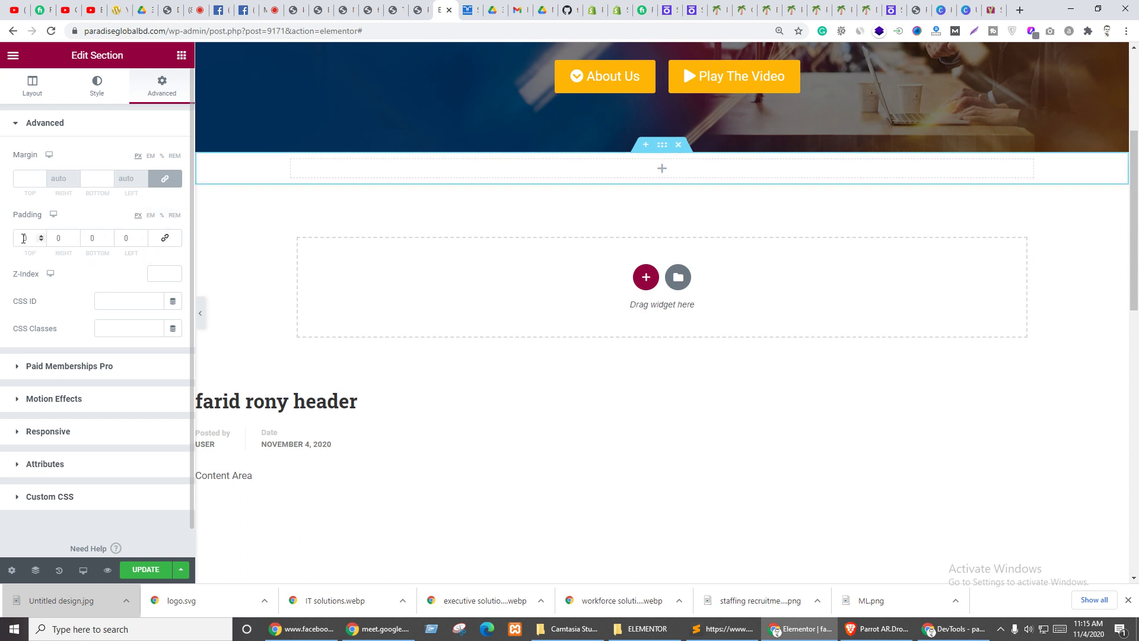
click(23, 239)
text(5)
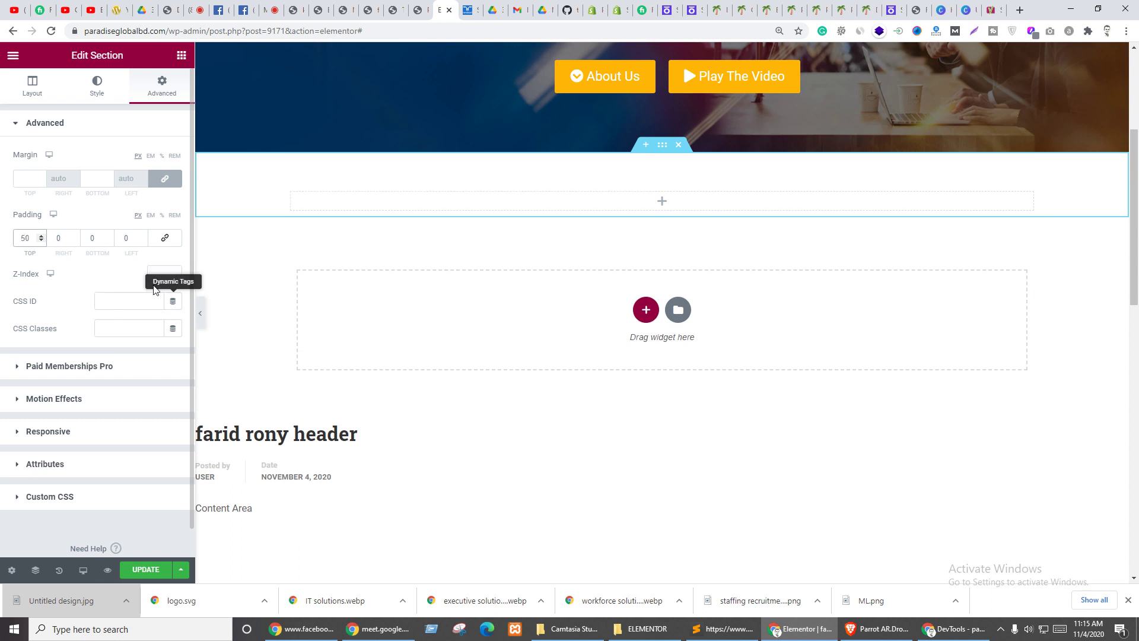
text(5)
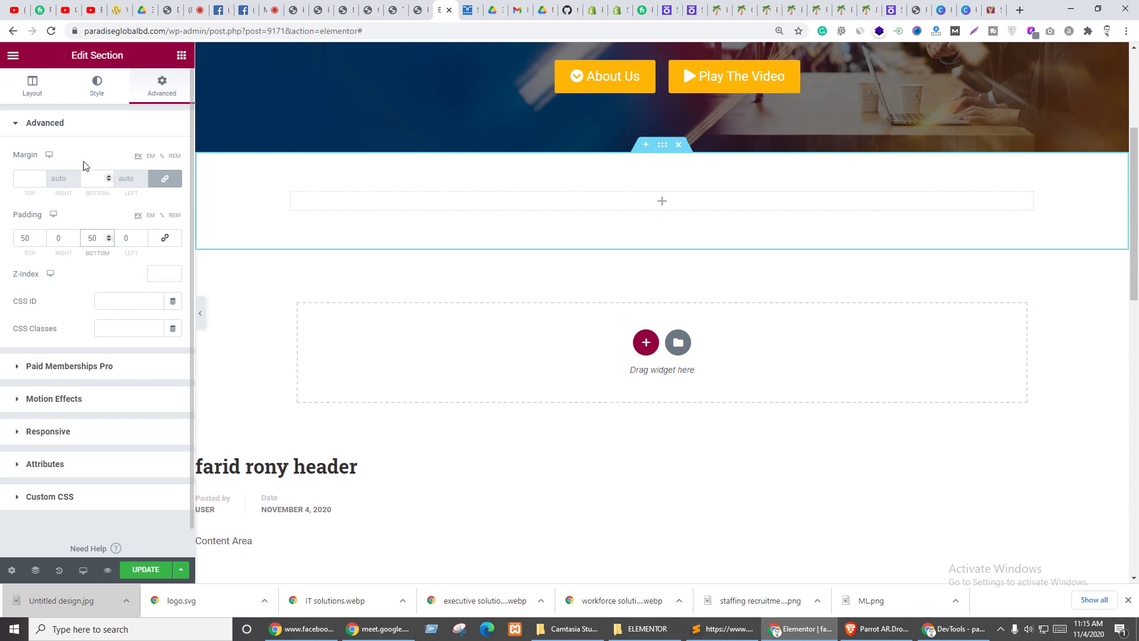
click(544, 217)
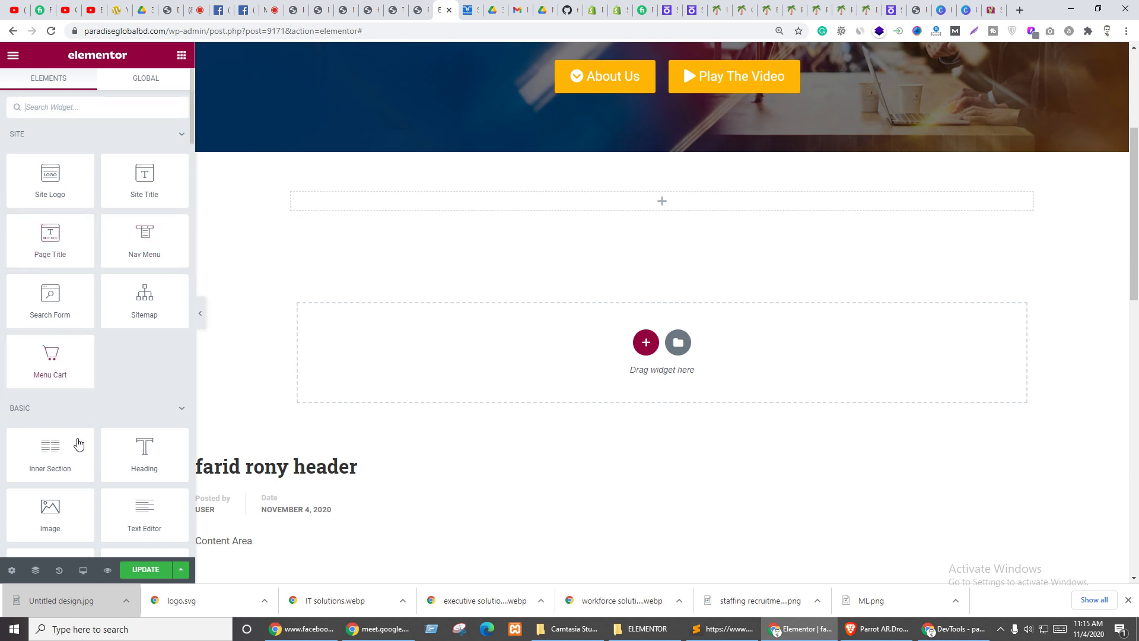
- Add a Heading widget and a two-column Inner Section below it in the new section
drag(140, 462, 617, 215)
click(182, 55)
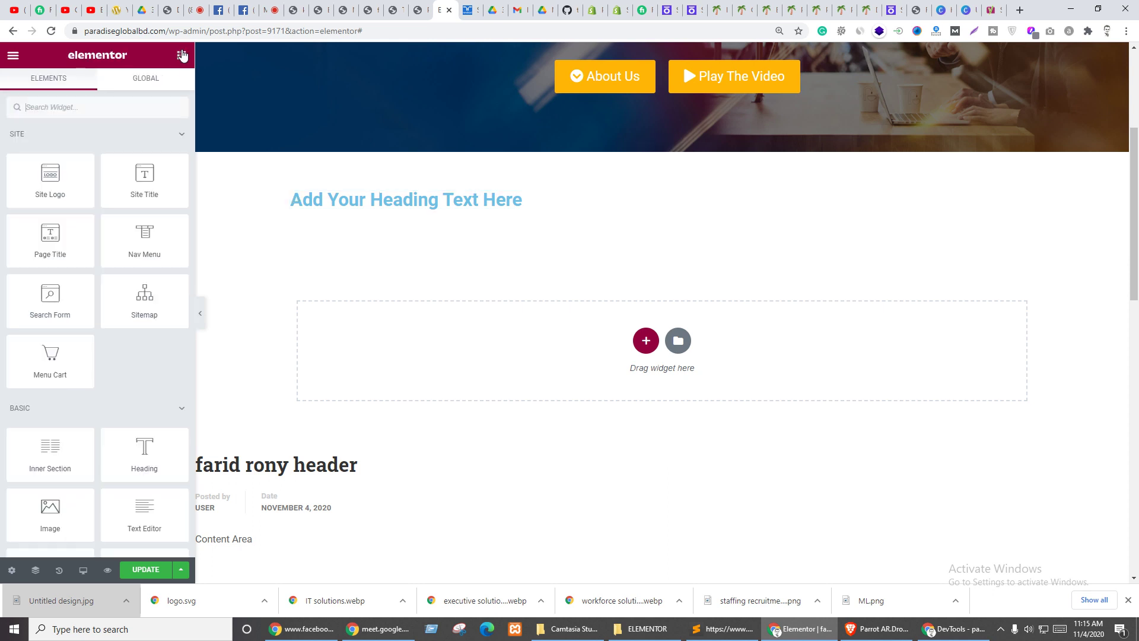
drag(188, 408, 540, 207)
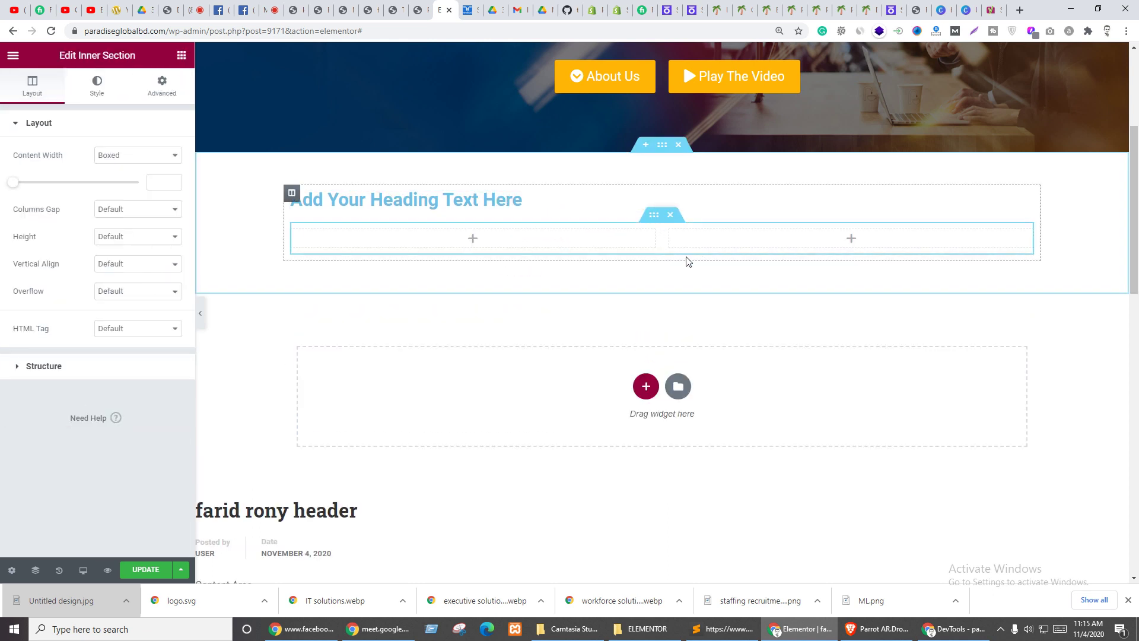
- Copy the hero headline and paste its style onto the new heading
scroll(563, 250, up, 4)
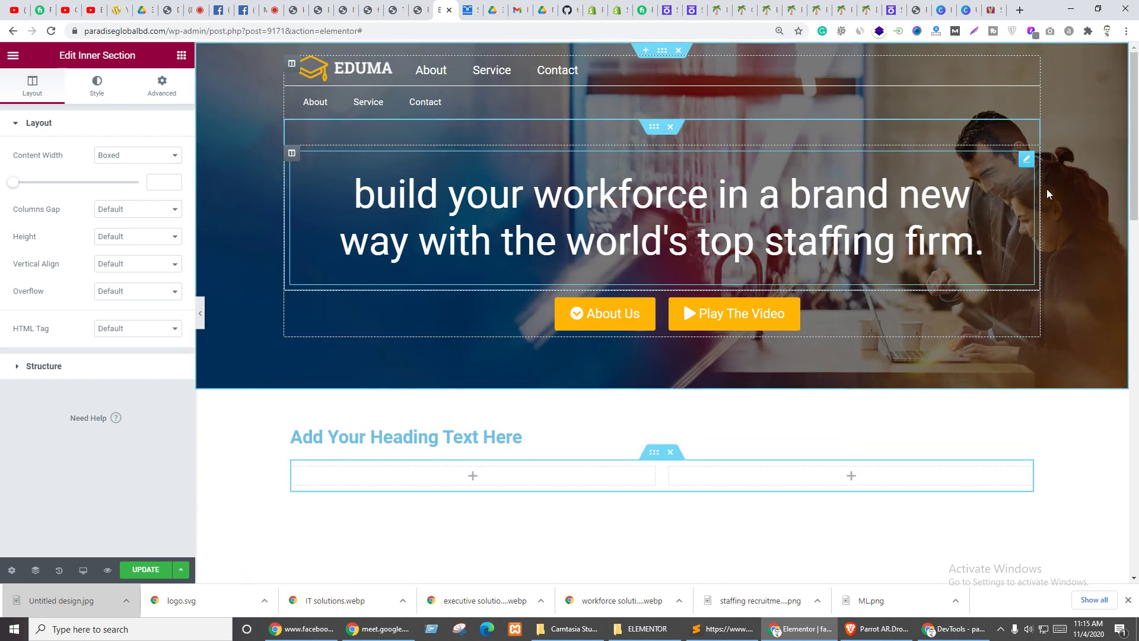
right_click(1024, 166)
click(1037, 216)
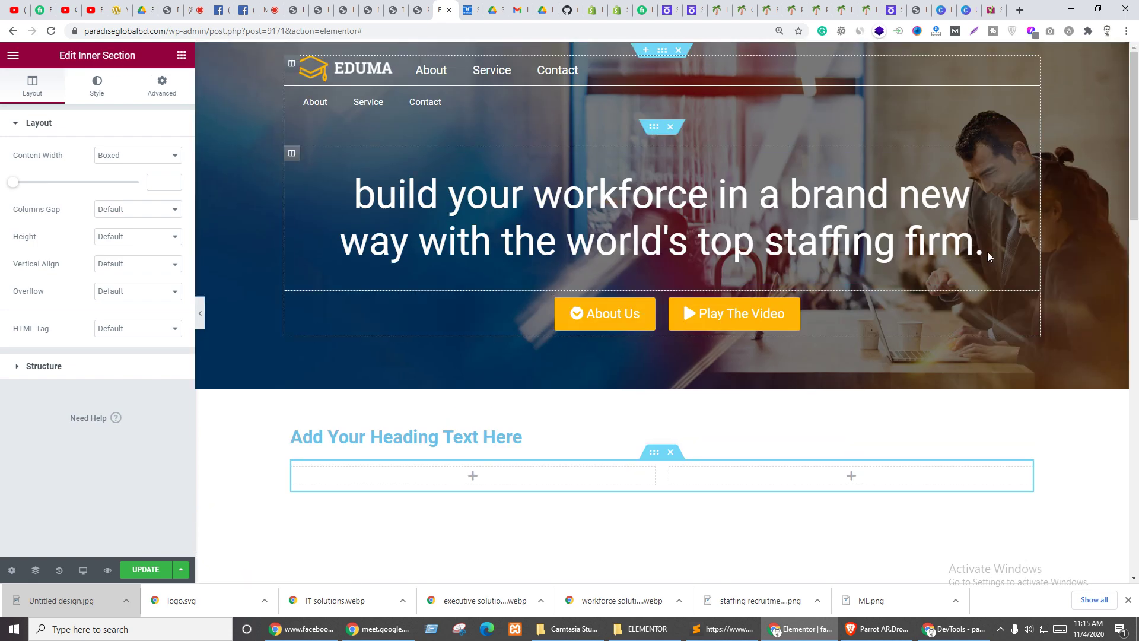
scroll(987, 251, down, 4)
right_click(1025, 202)
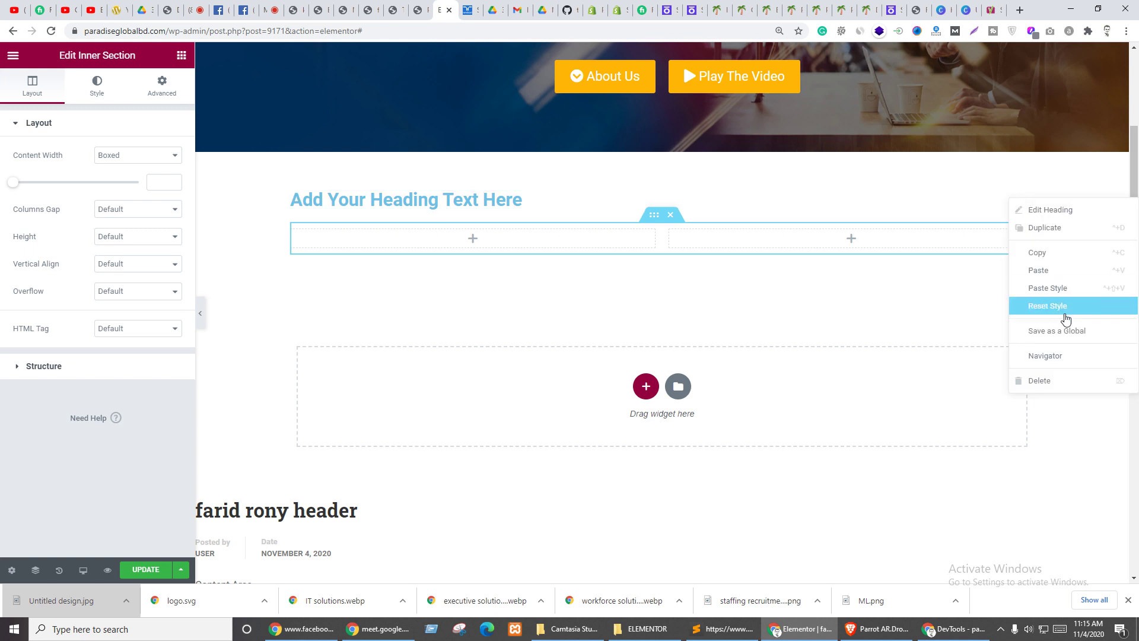
click(1055, 289)
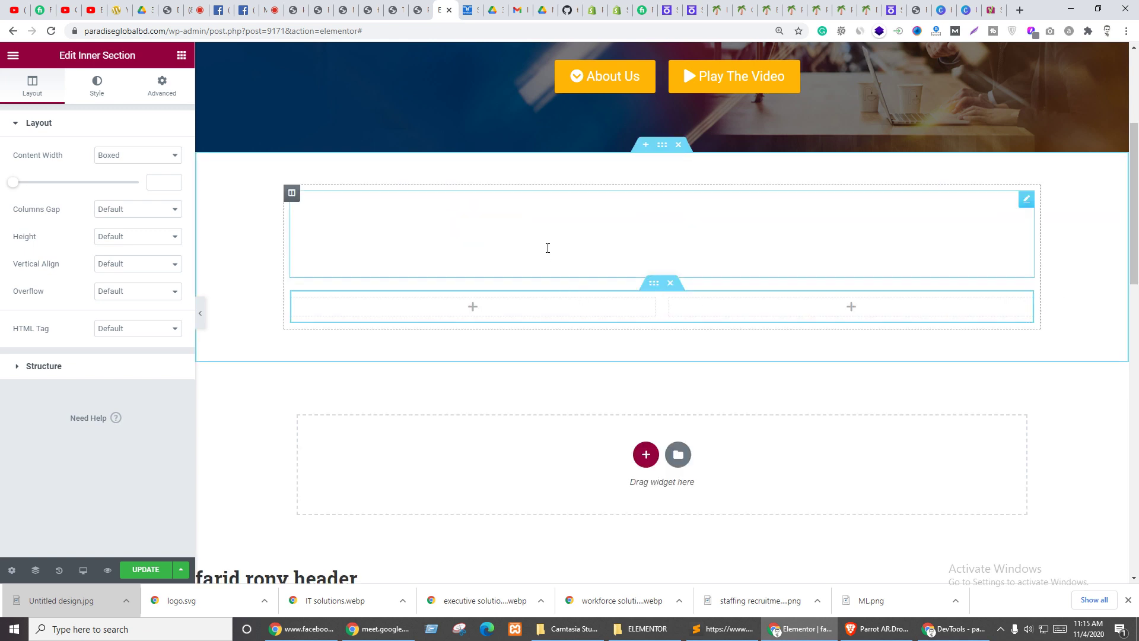
- Set the new heading's text colour to 333
click(600, 233)
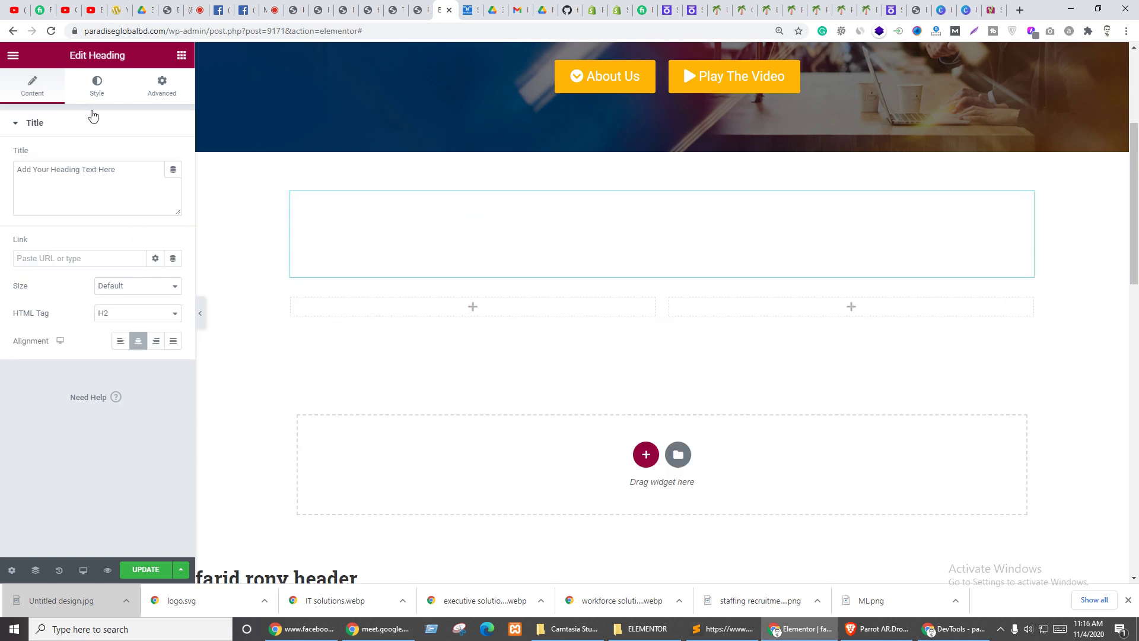
click(97, 88)
click(173, 184)
click(176, 158)
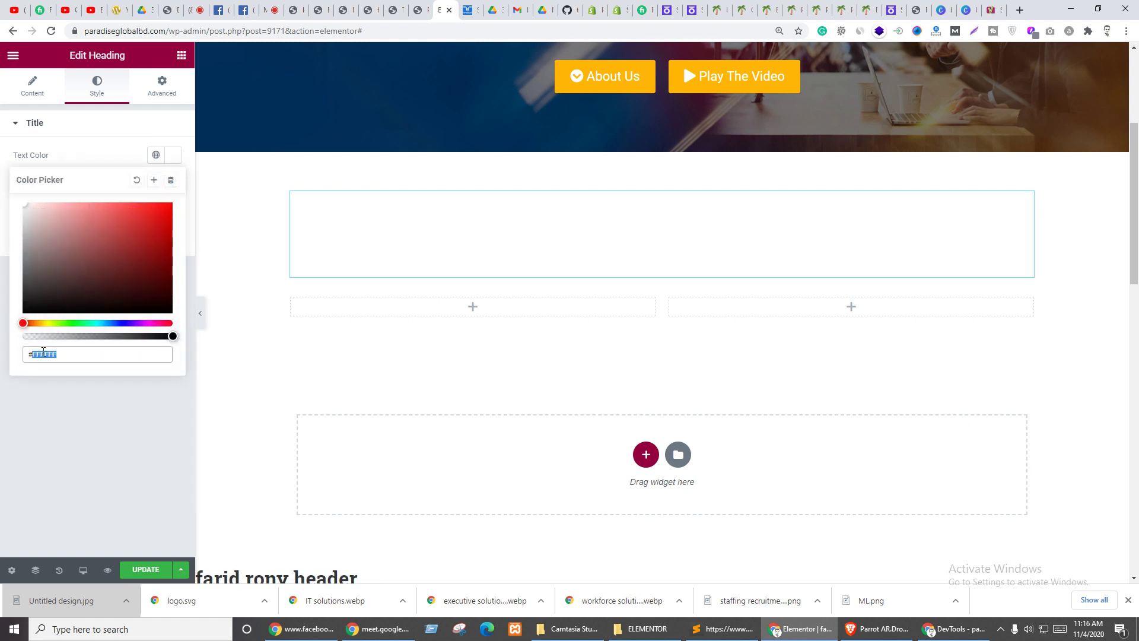
text(333)
click(93, 436)
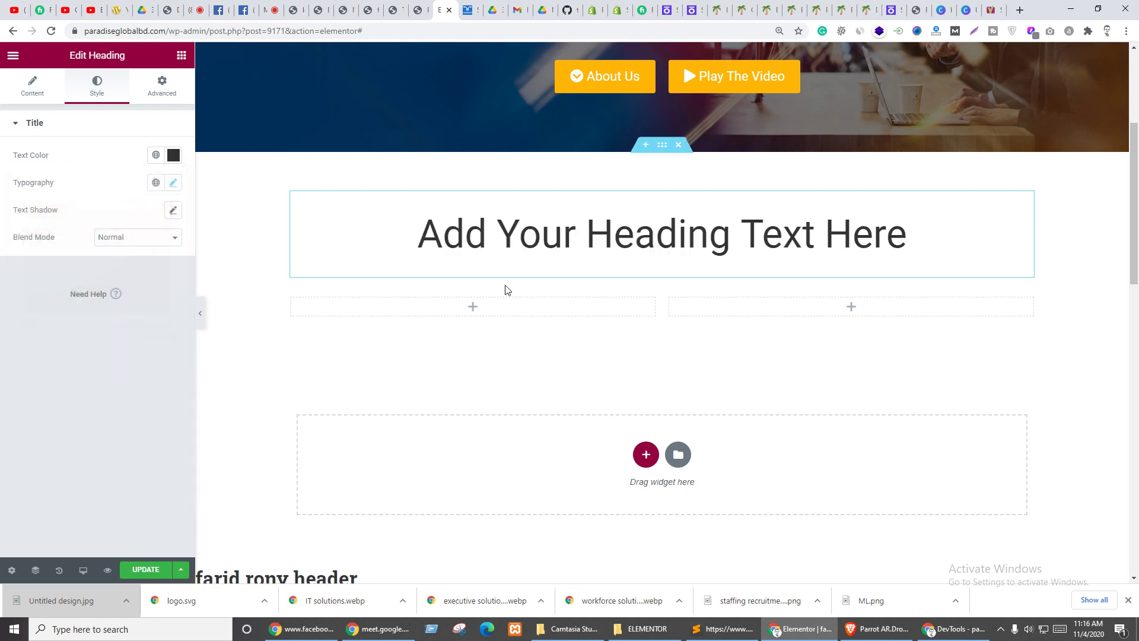
- Paste 'randstad and you: better together' from the Randstad page over the placeholder heading
key(ctrl+Tab)
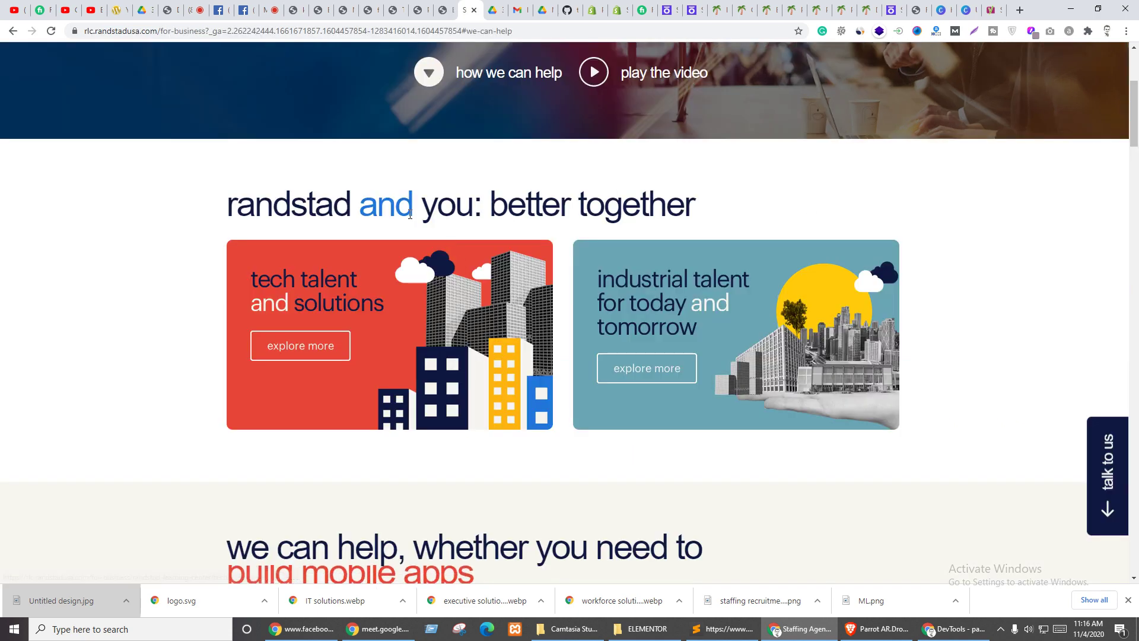
triple_click(449, 204)
key(ctrl+shift+Tab)
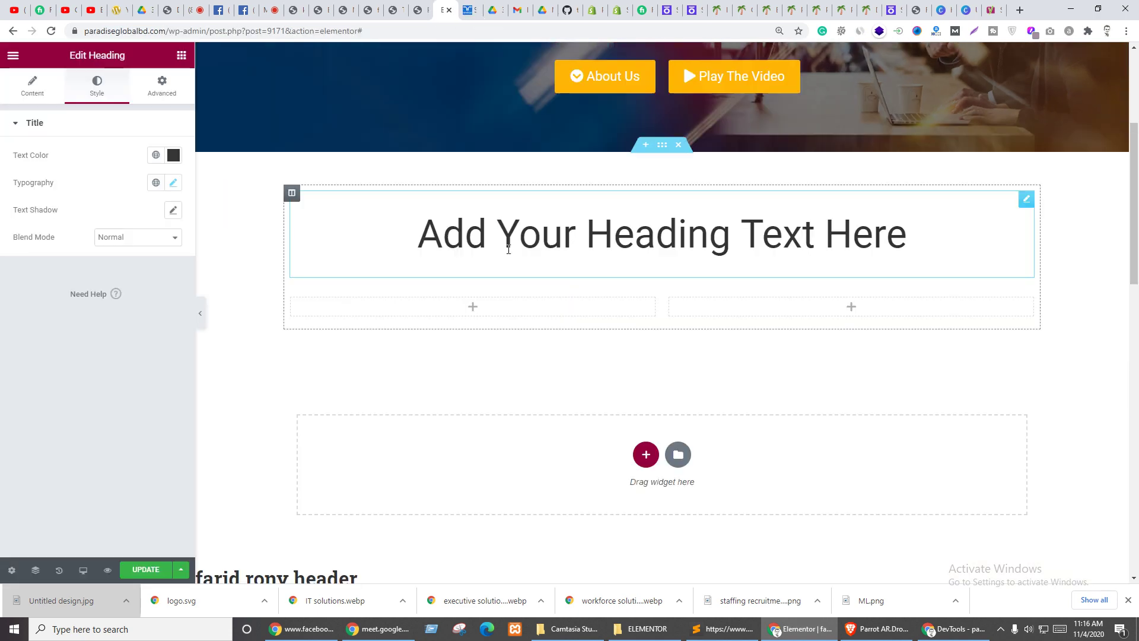
triple_click(551, 236)
key(ctrl+v)
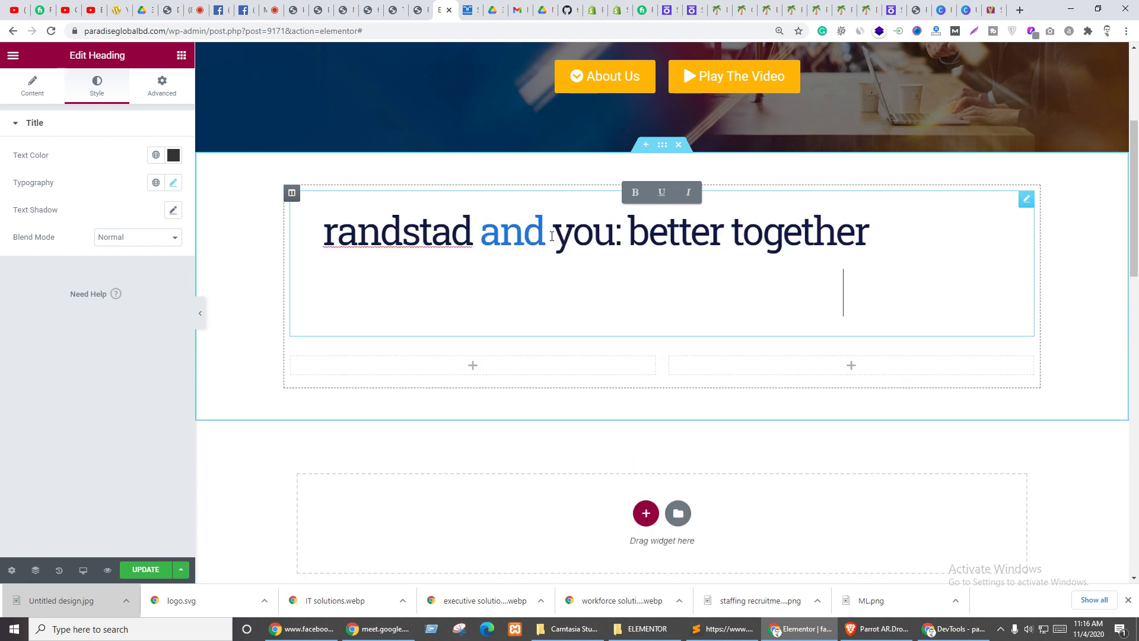
click(819, 290)
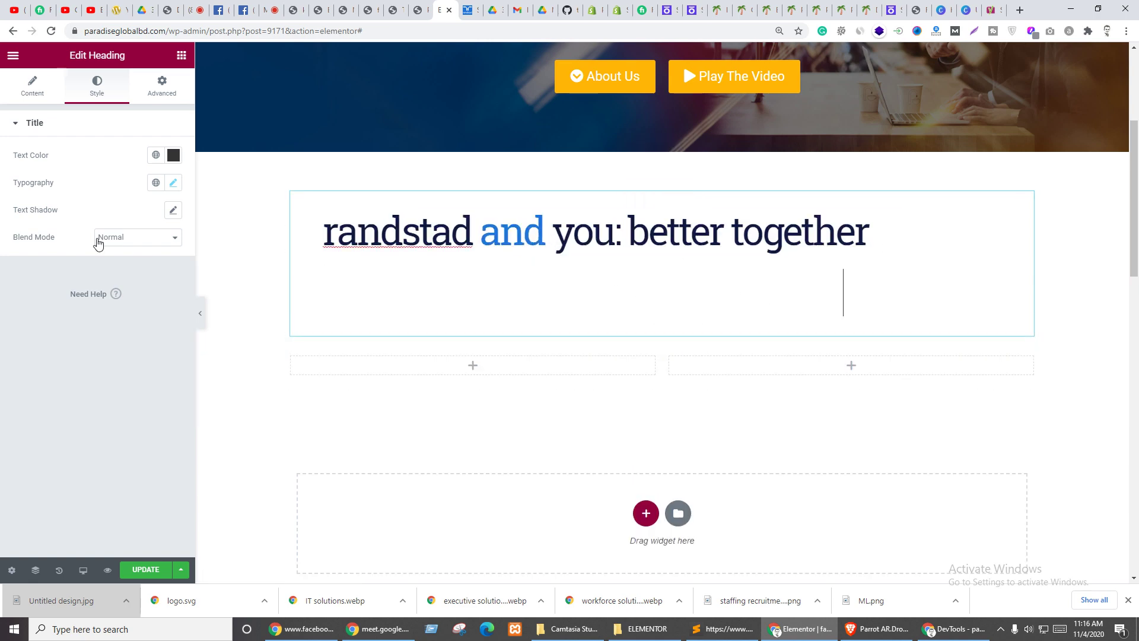
- Replace the title's HTML with the plain heading text and align it left
click(24, 87)
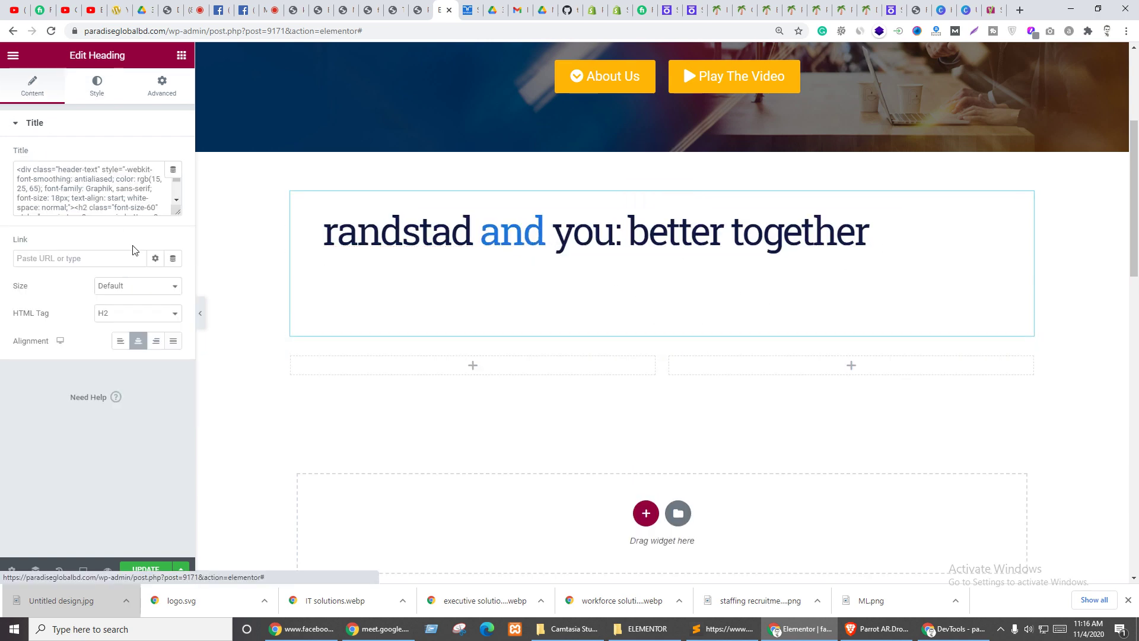
click(77, 173)
key(ctrl+a)
key(ctrl+v)
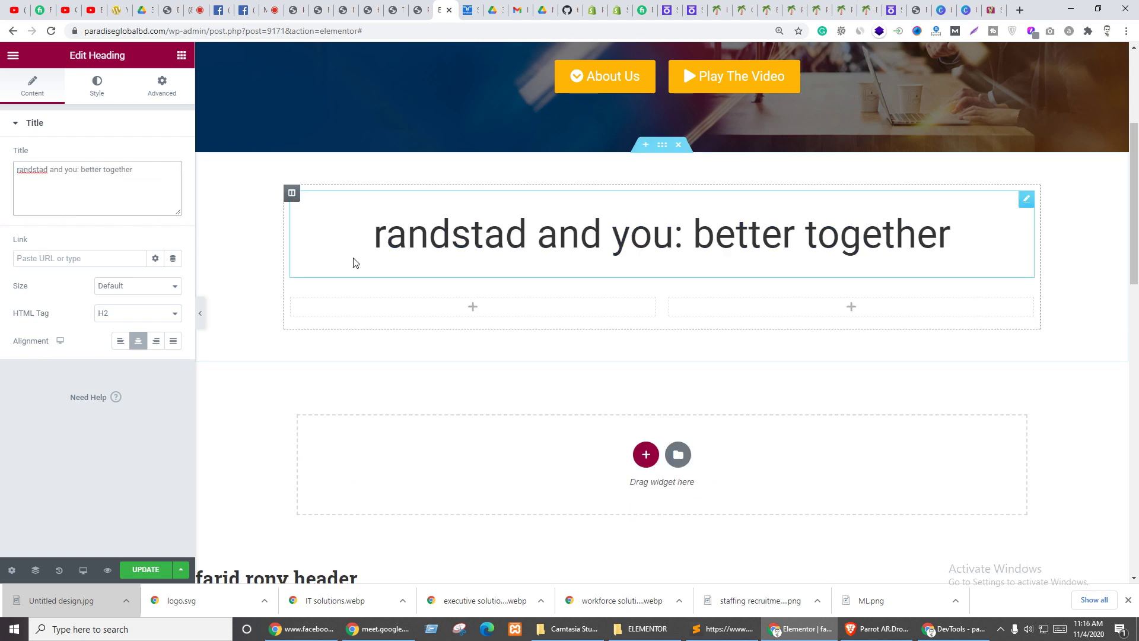
click(120, 341)
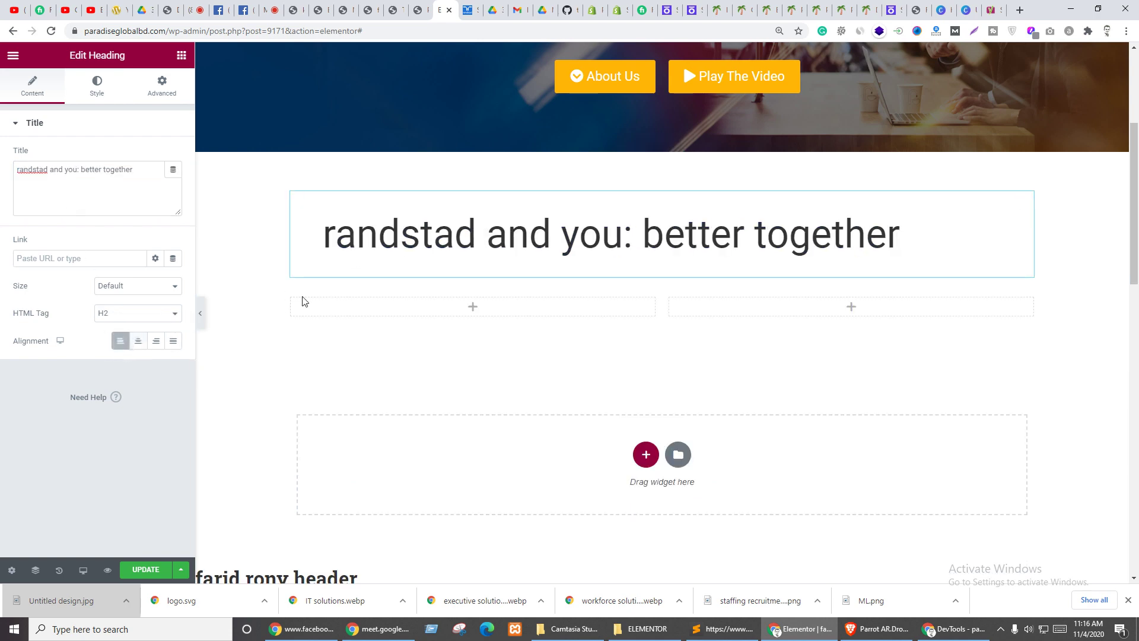
key(ctrl+Tab)
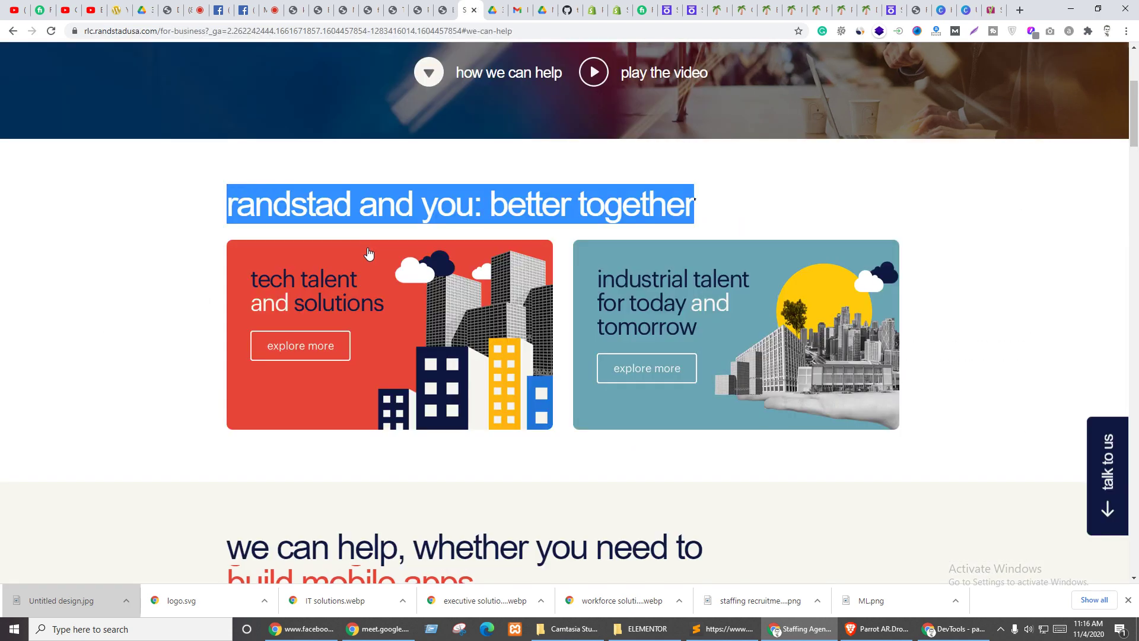
click(351, 177)
key(ctrl+shift+Tab)
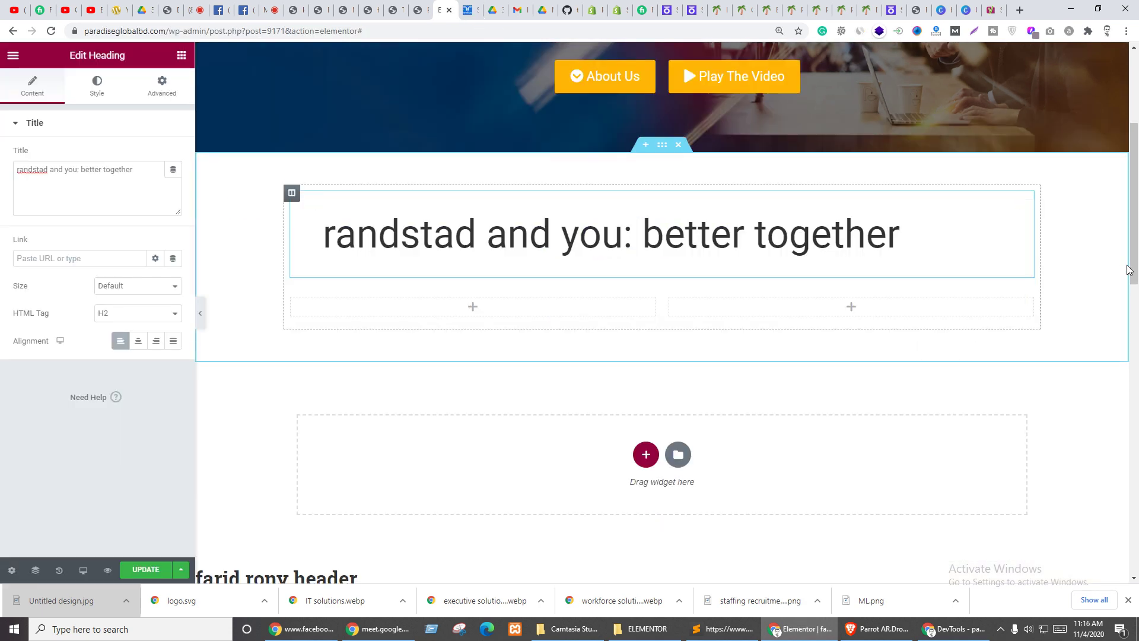
- Set the heading typography to size 50 and weight 500
click(95, 86)
click(174, 183)
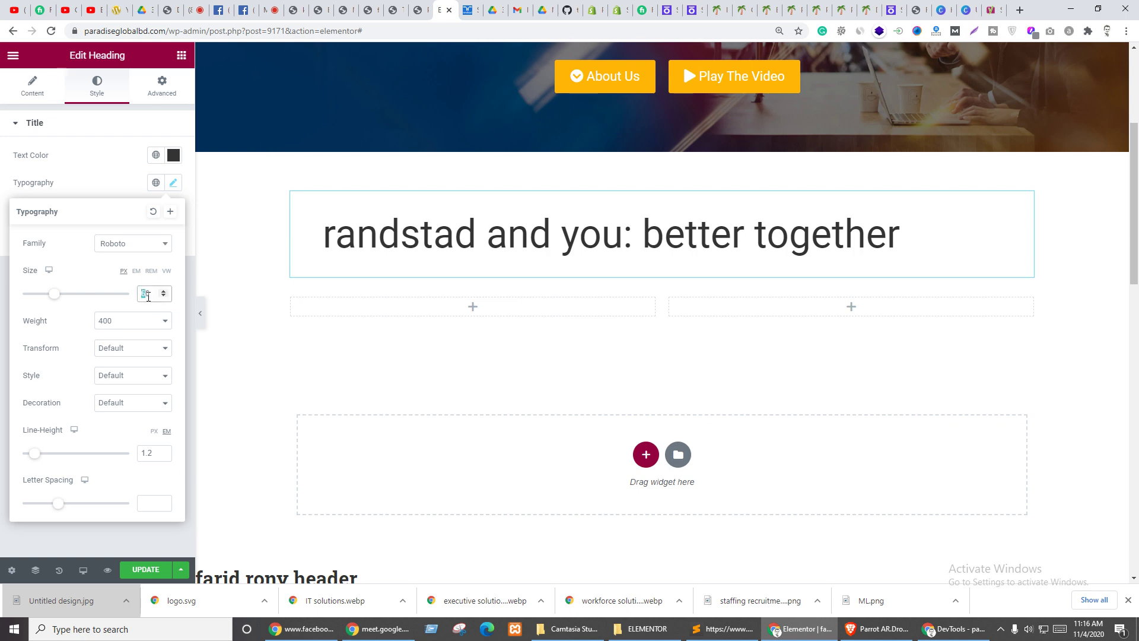
text(50)
click(151, 332)
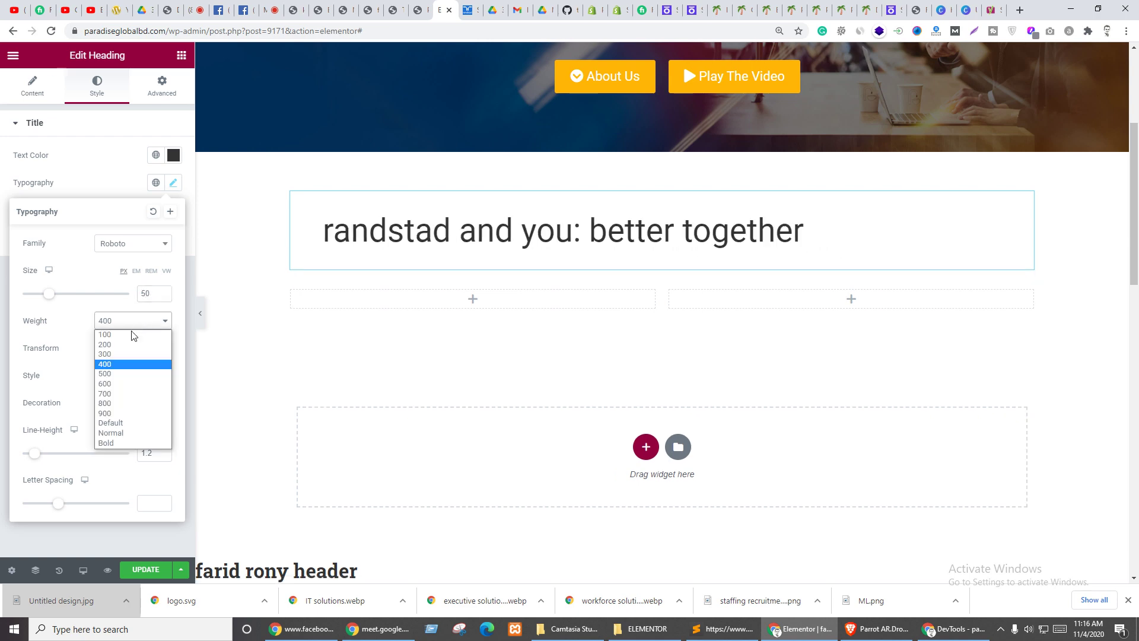
click(119, 372)
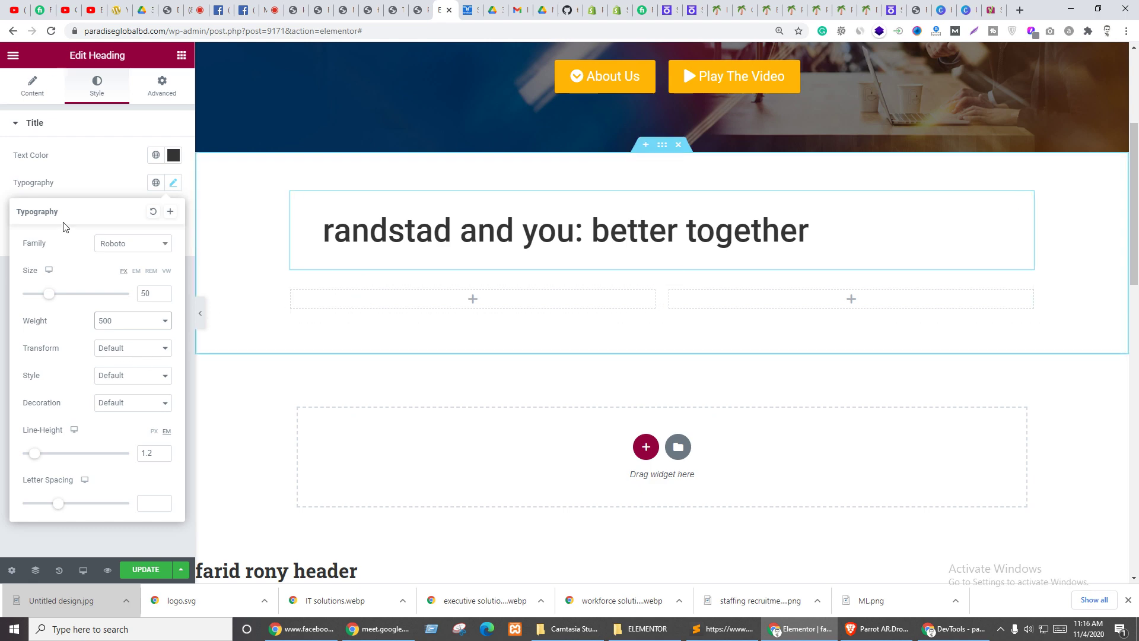
click(66, 172)
- Compare with the reference heading and select the word 'and' in the title
key(ctrl+Tab)
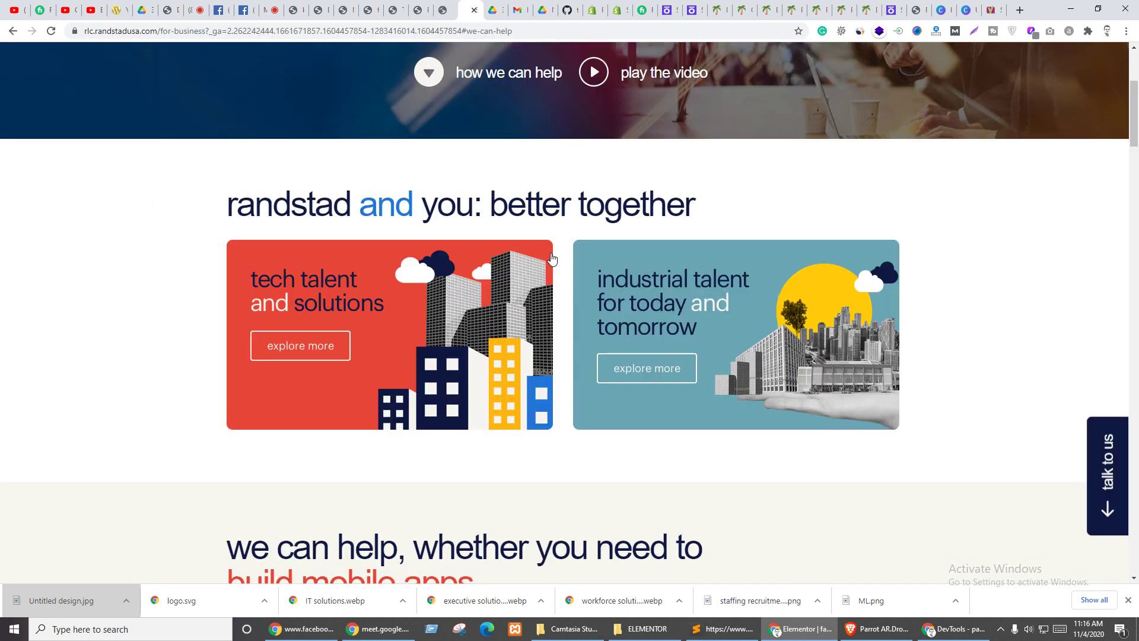
double_click(385, 205)
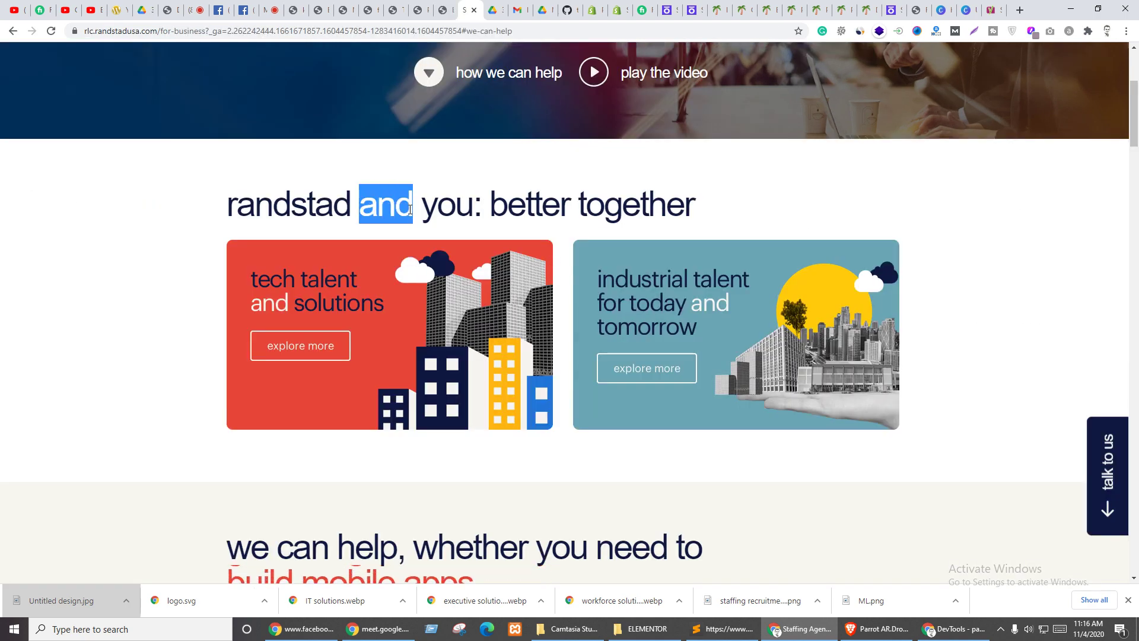
key(ctrl+shift+Tab)
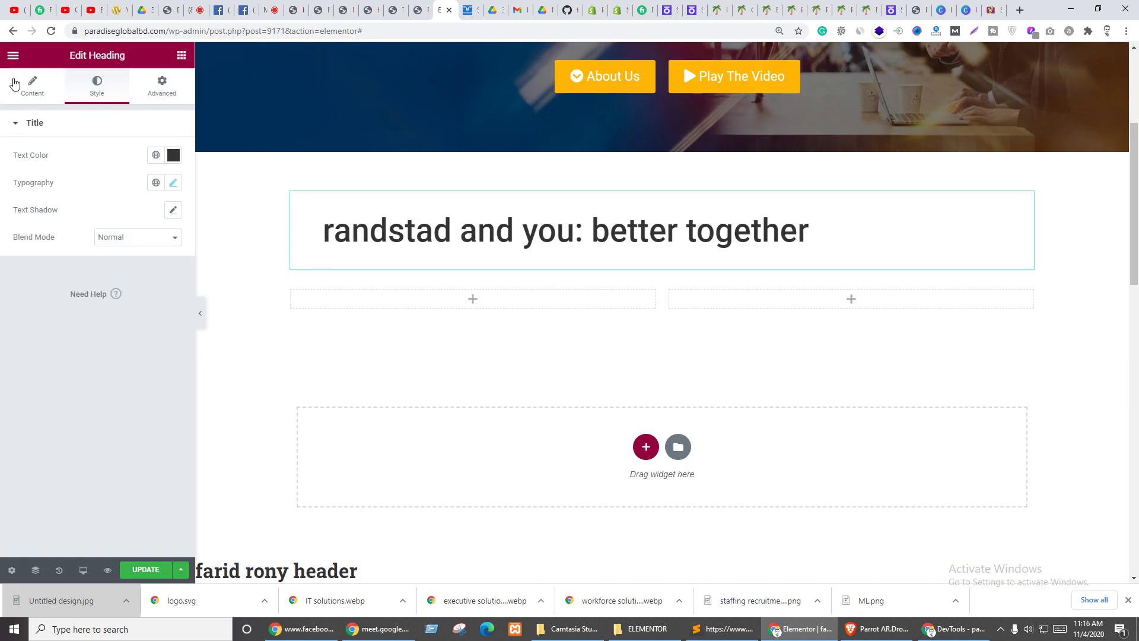
click(15, 83)
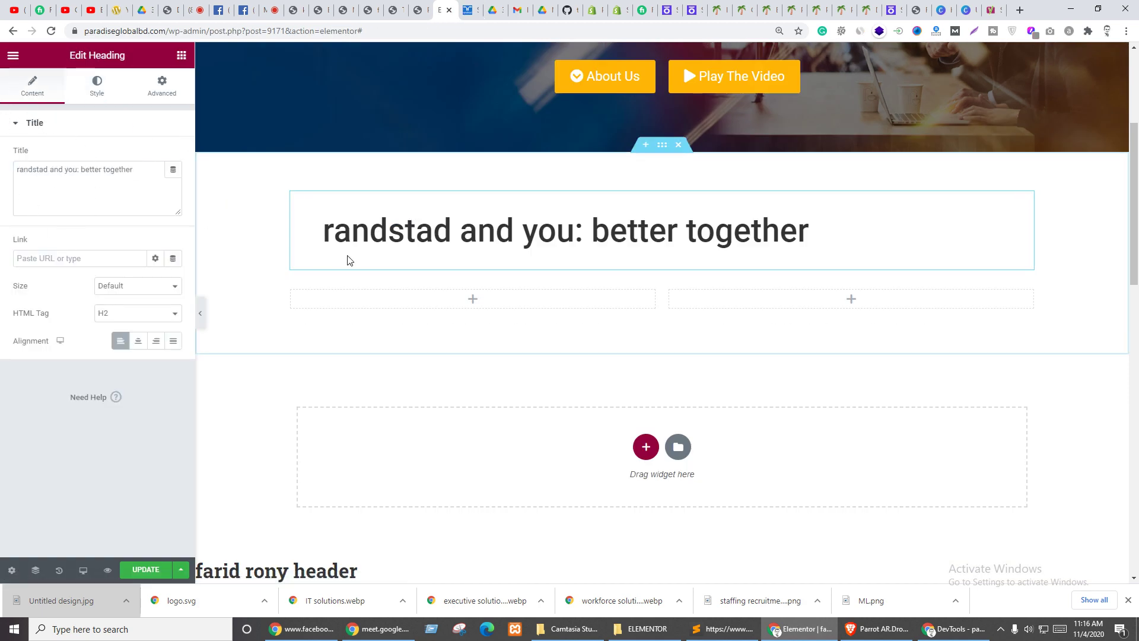
double_click(55, 172)
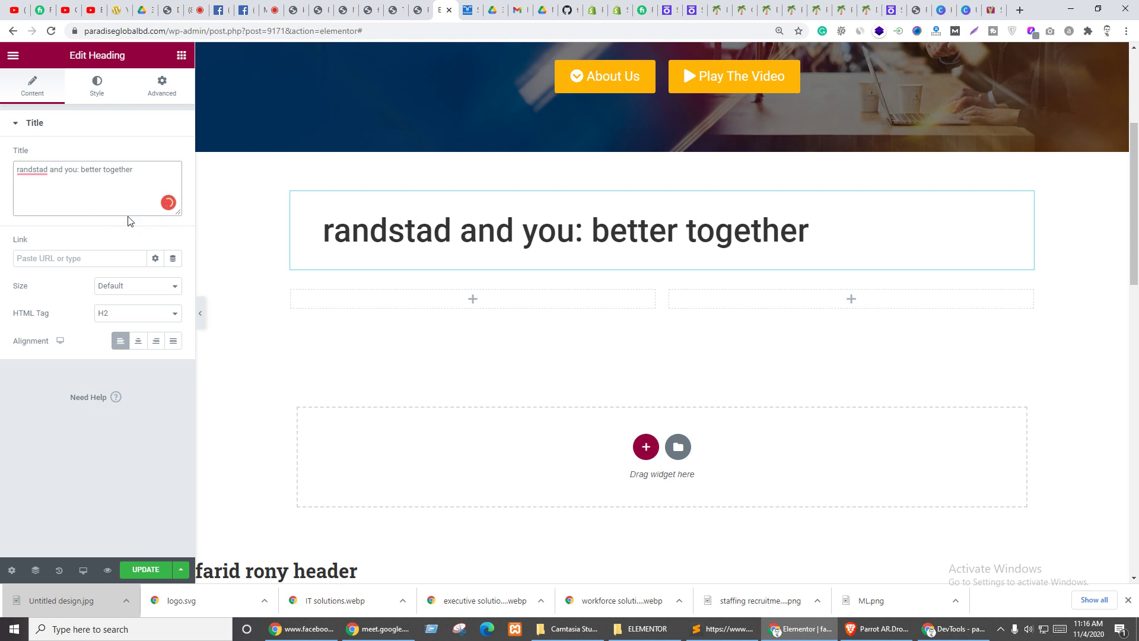
- Add a Text Editor above the heading and replace its Lorem ipsum with the heading text
click(182, 55)
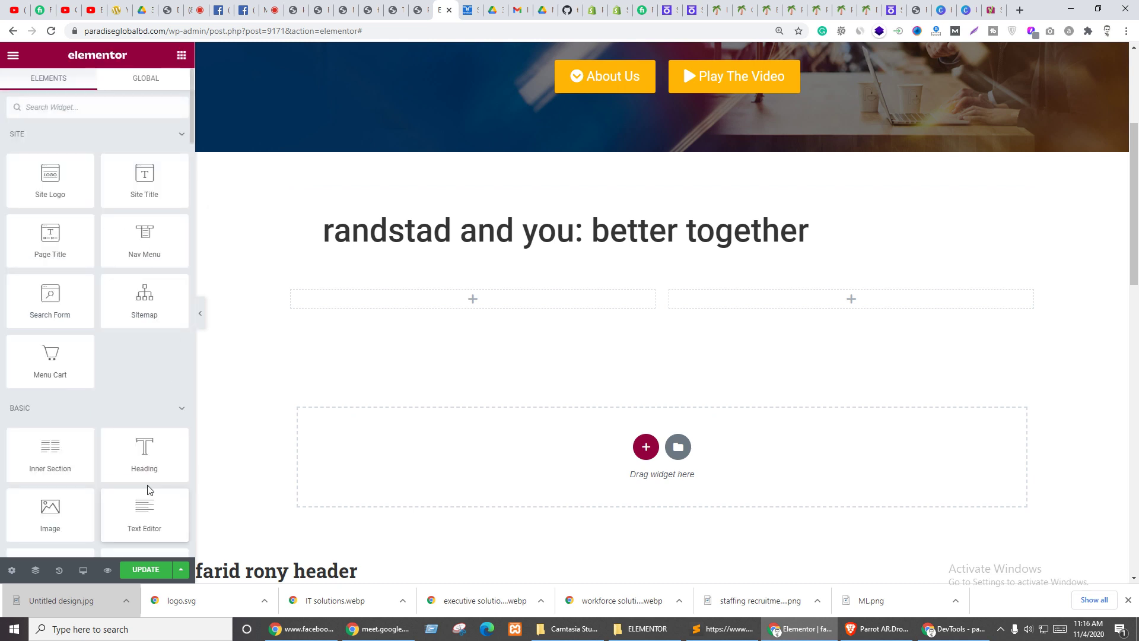
drag(140, 520, 512, 227)
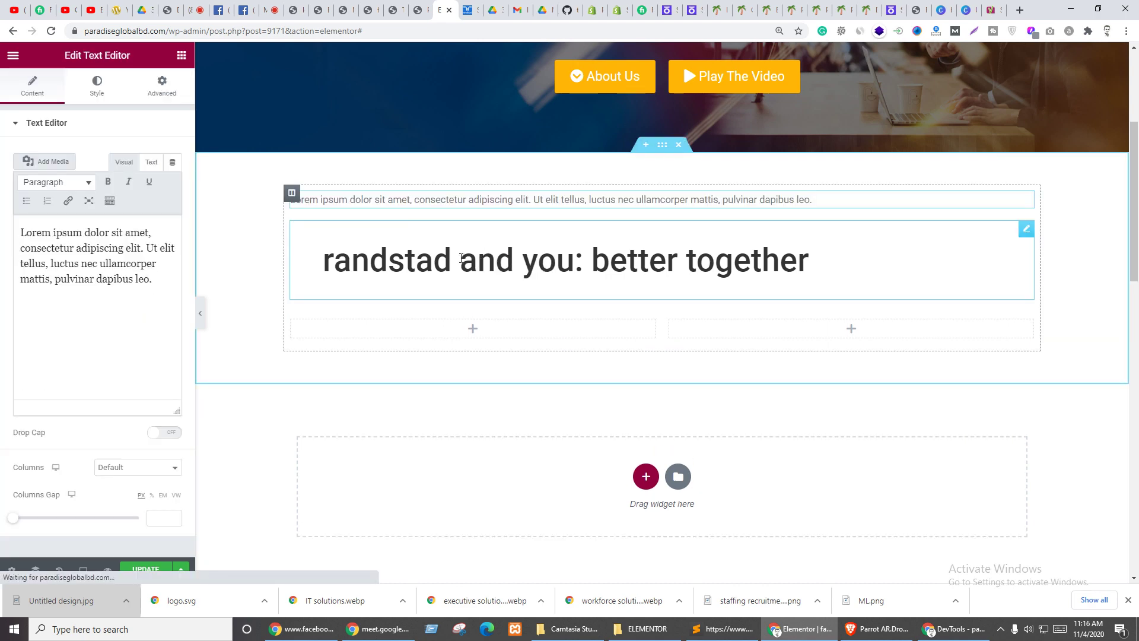
click(462, 258)
click(63, 193)
key(ctrl+a)
key(ctrl+c)
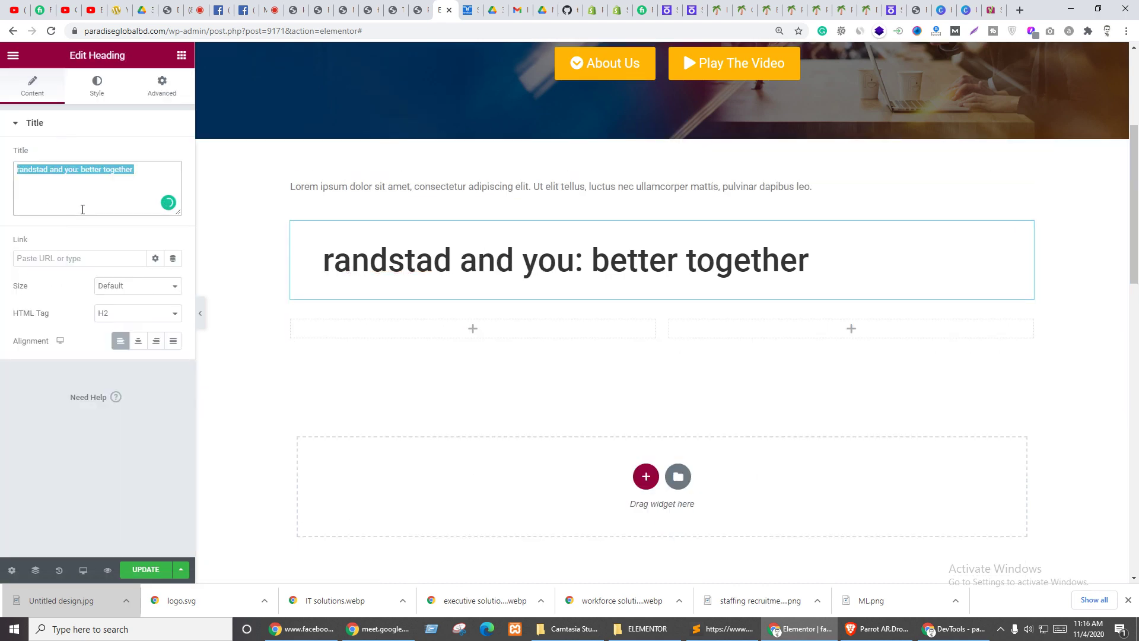
click(435, 186)
key(ctrl+a)
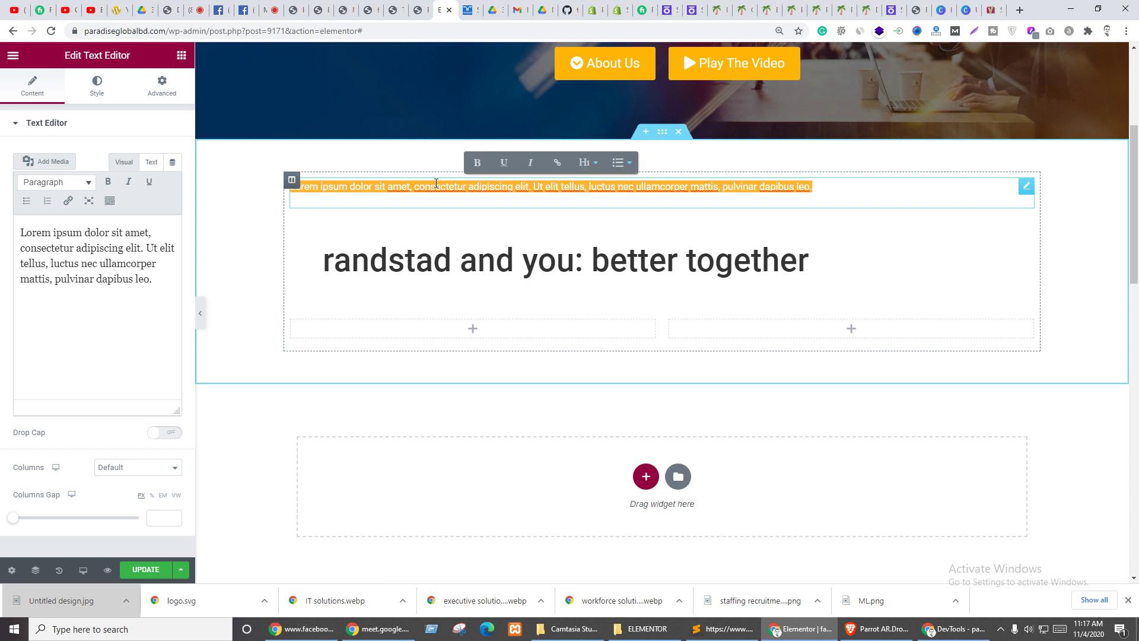
key(ctrl+v)
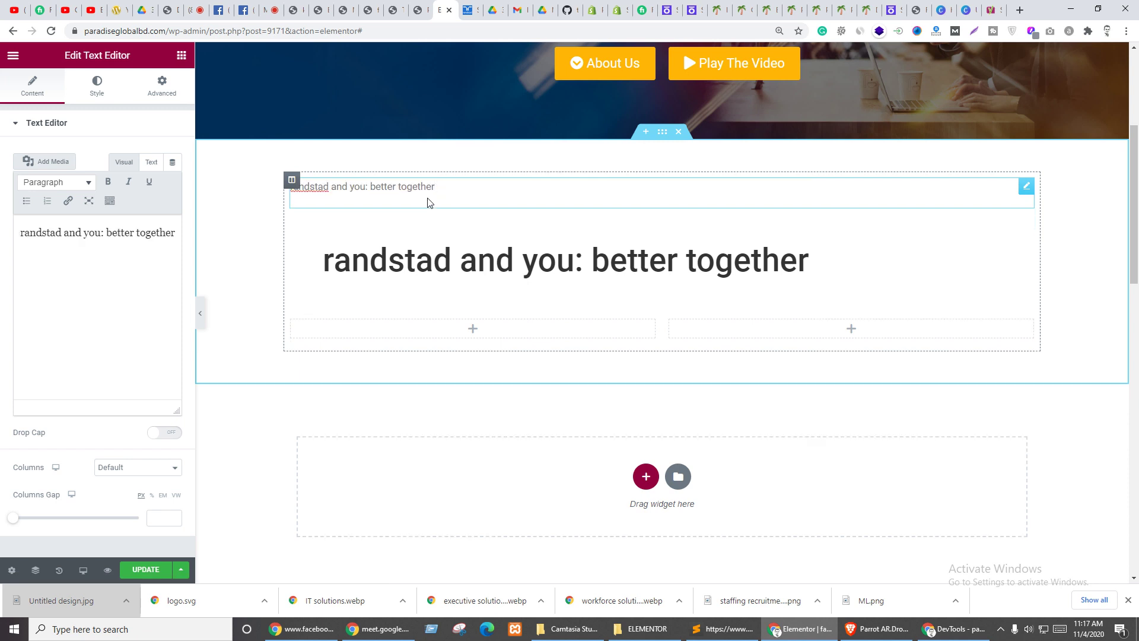
- Try bolding the word 'and' in the heading, then remove the bold again
click(425, 256)
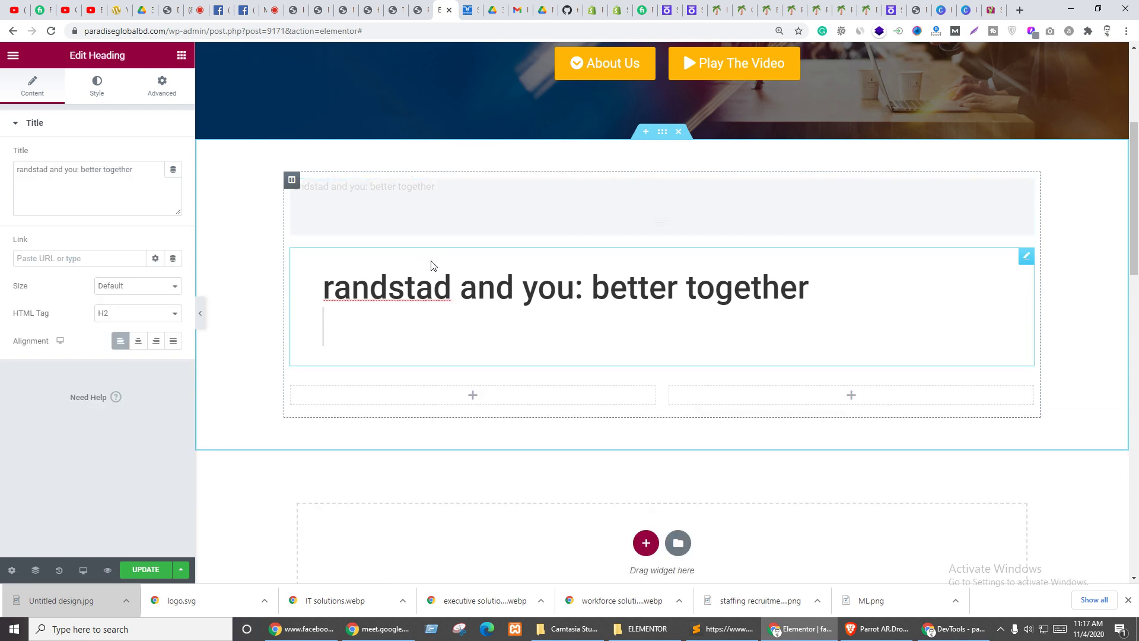
double_click(431, 261)
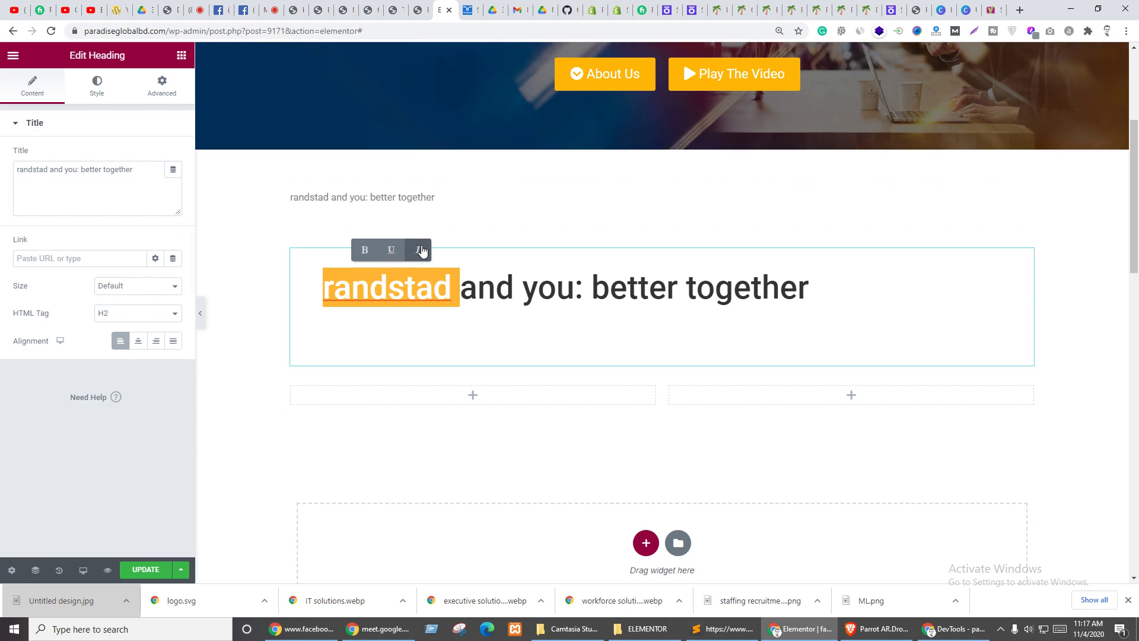
double_click(489, 288)
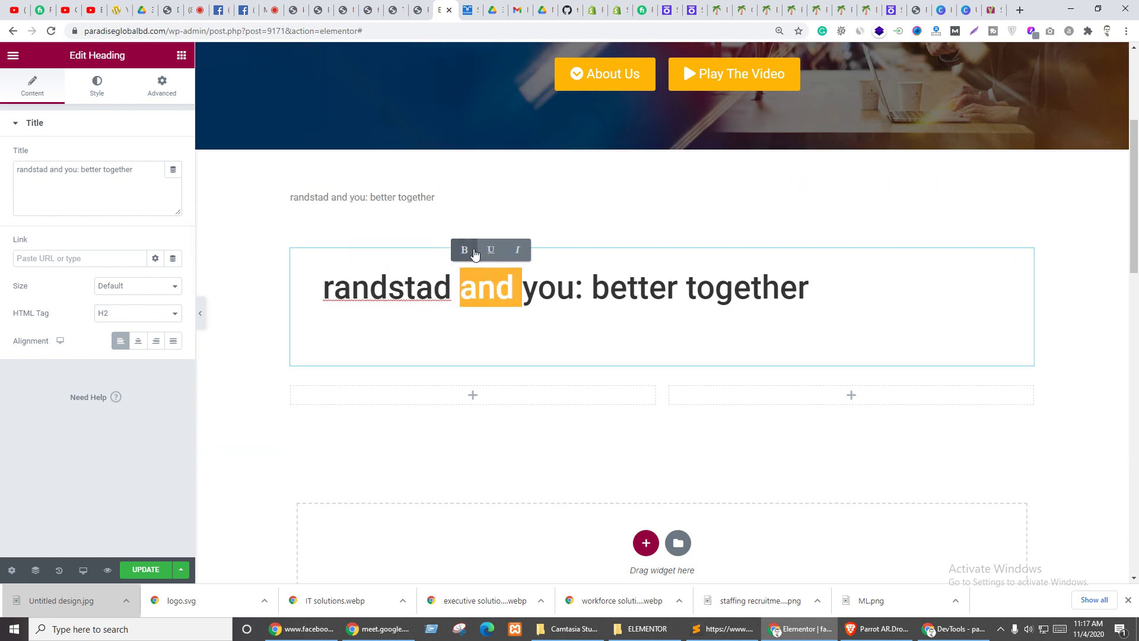
click(465, 251)
click(465, 251)
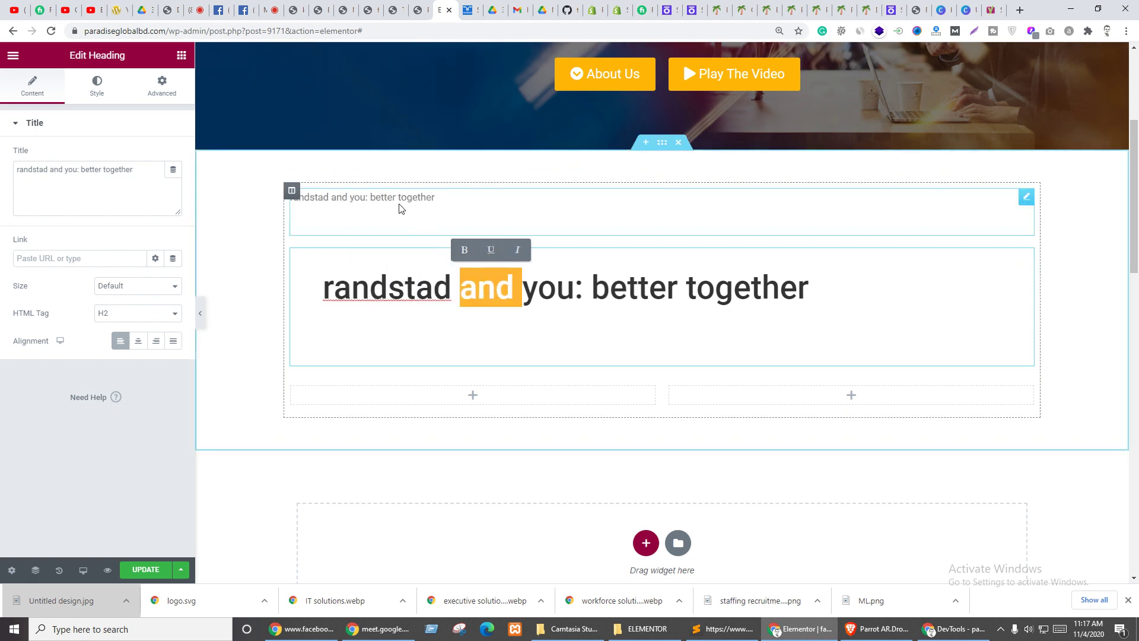
click(399, 199)
click(98, 89)
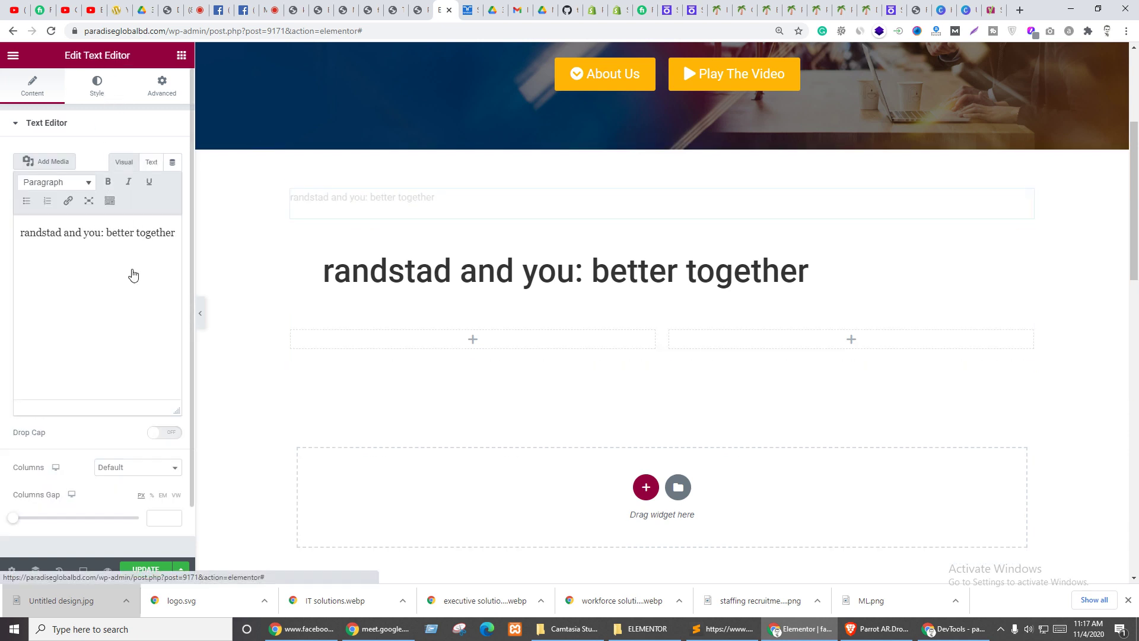
- Style the new text block with colour #333, size 50 and weight 500
click(173, 182)
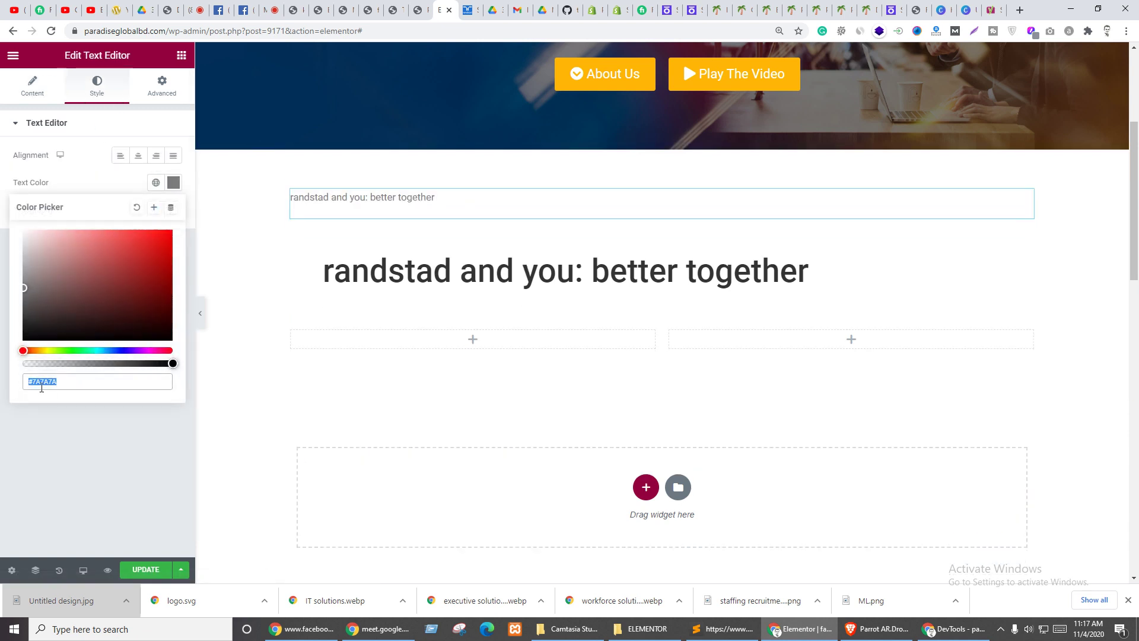
text(#333)
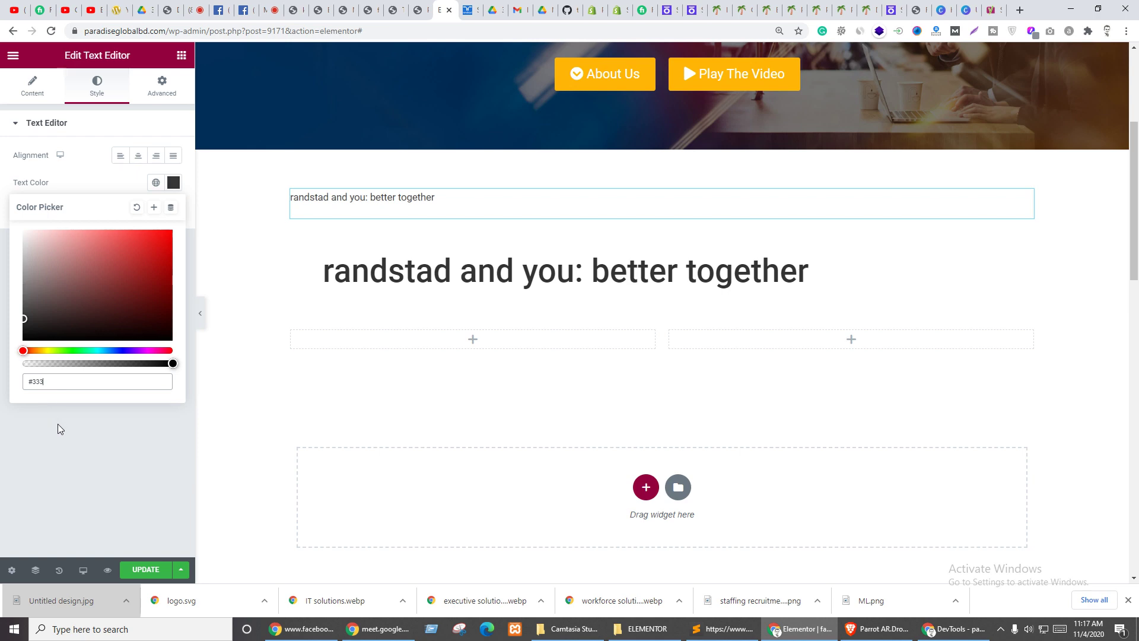
click(58, 424)
click(172, 209)
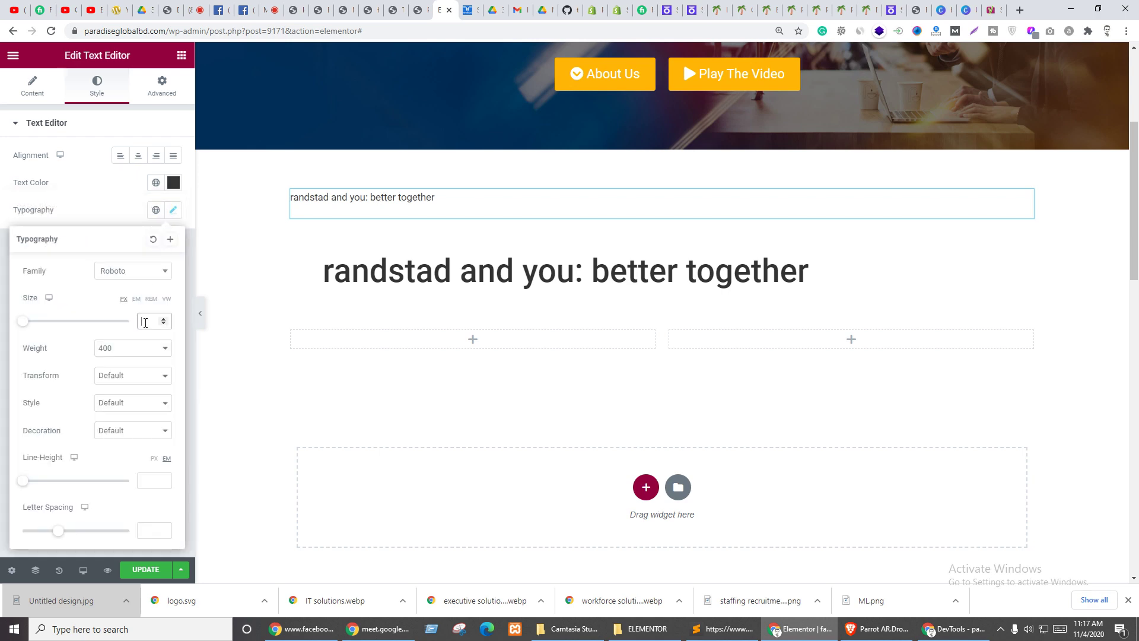
text(50)
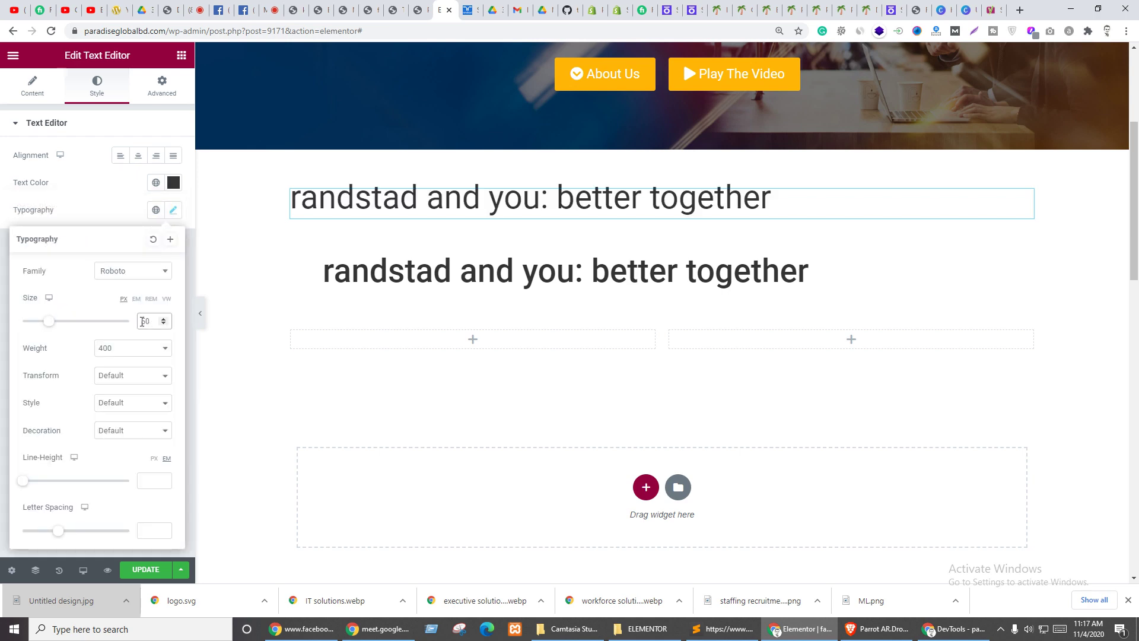
click(130, 348)
click(108, 422)
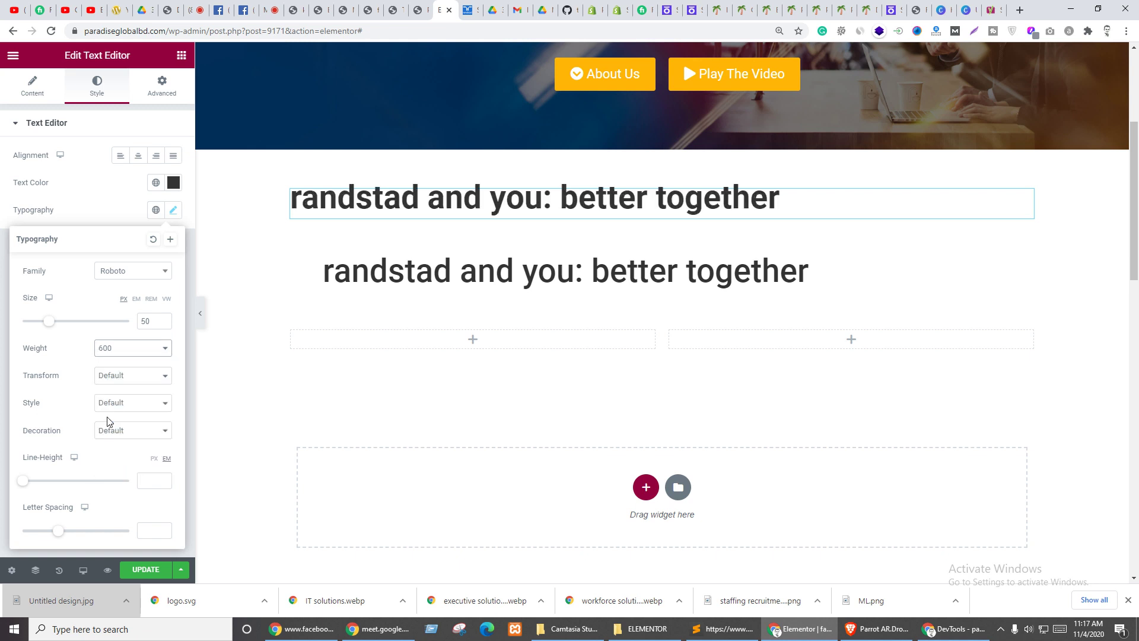
click(117, 350)
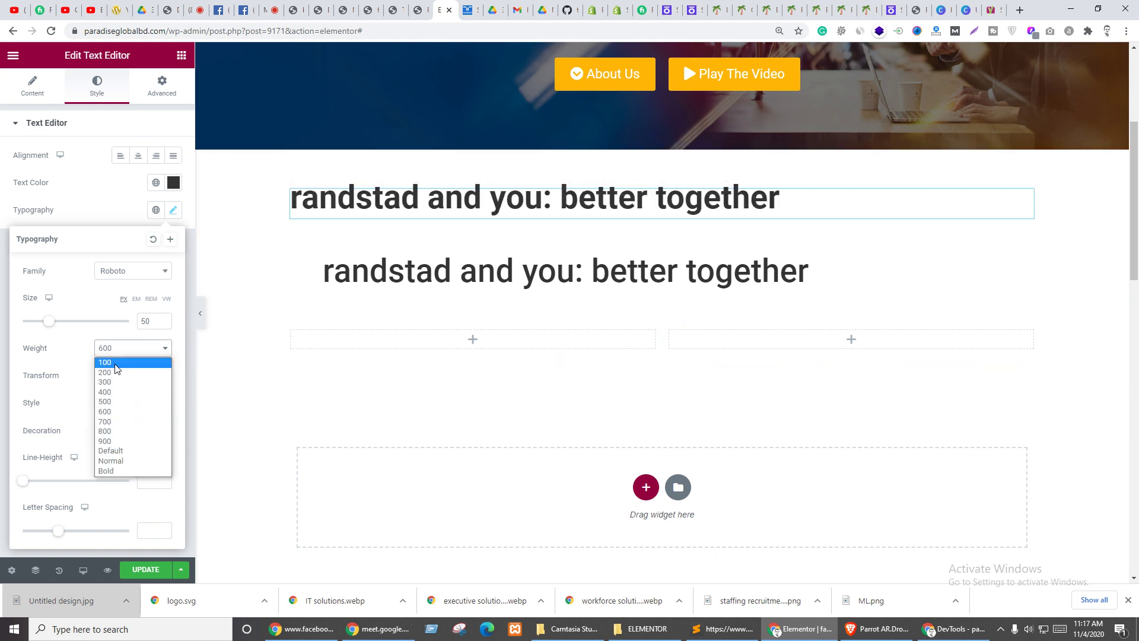
click(110, 402)
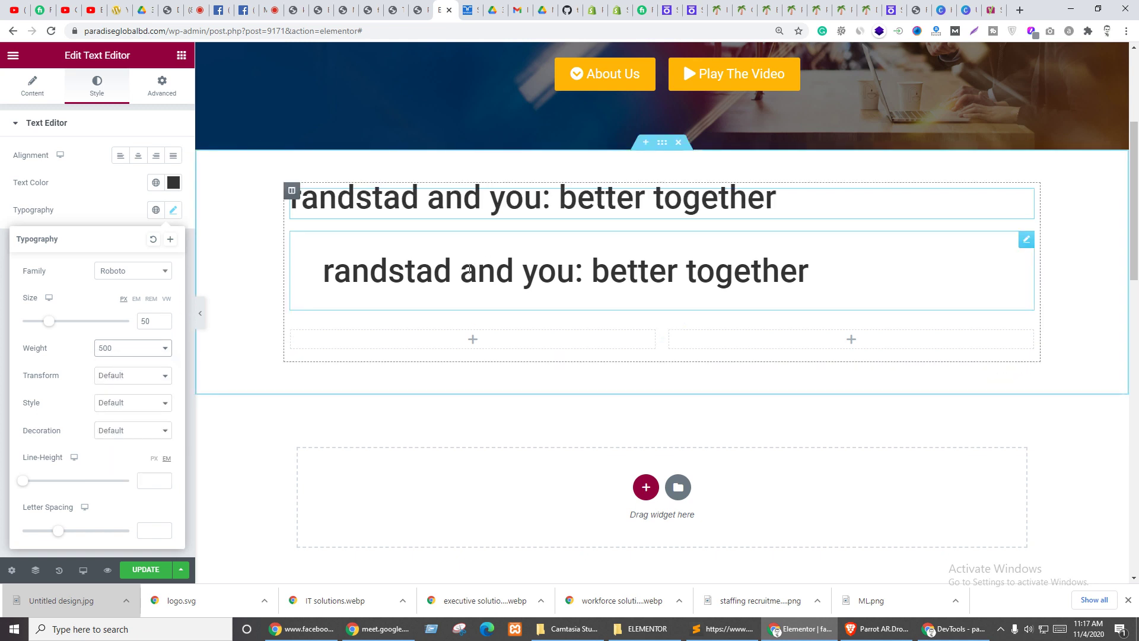
- Delete the original heading beneath the new text block
right_click(1024, 238)
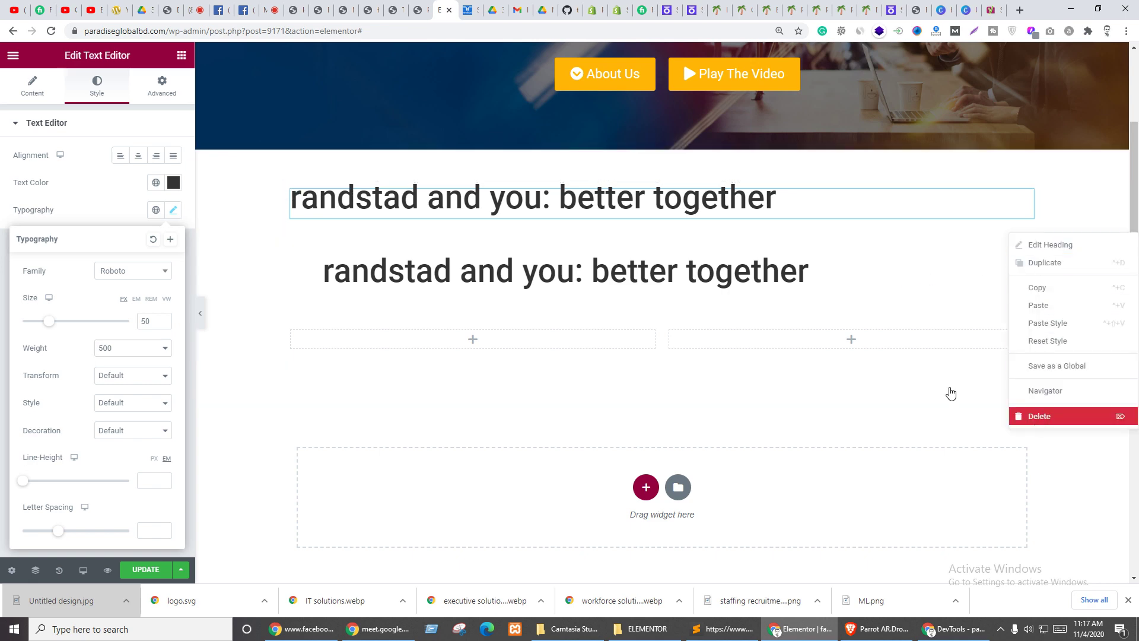
click(1041, 417)
click(437, 199)
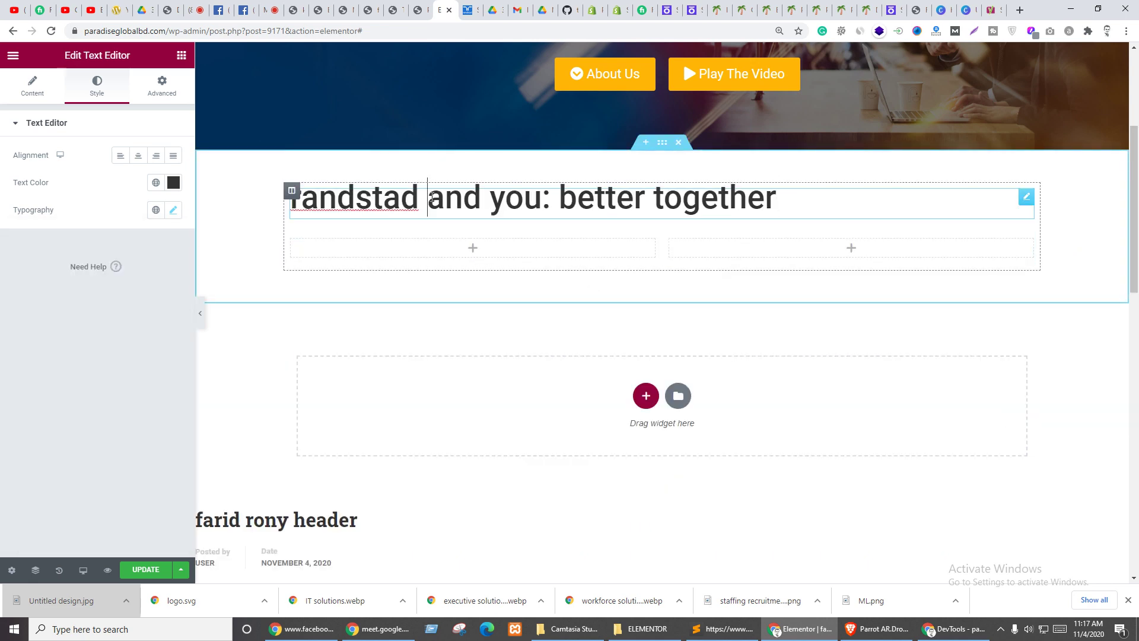
- Capitalise 'Randstad' in the heading text in the Content tab
double_click(441, 212)
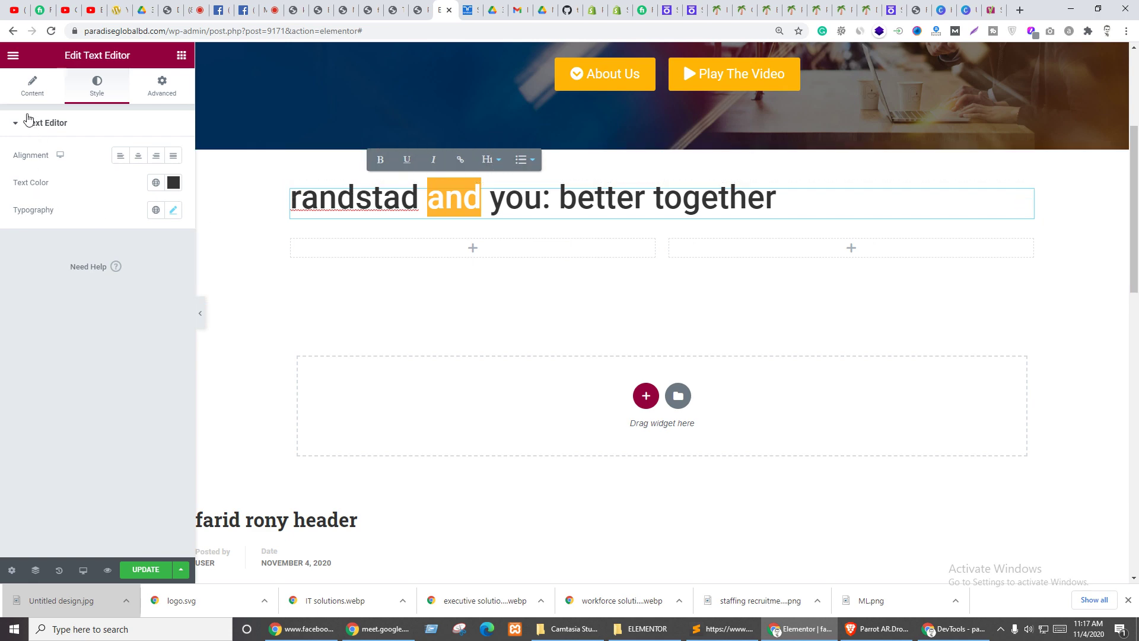
click(32, 86)
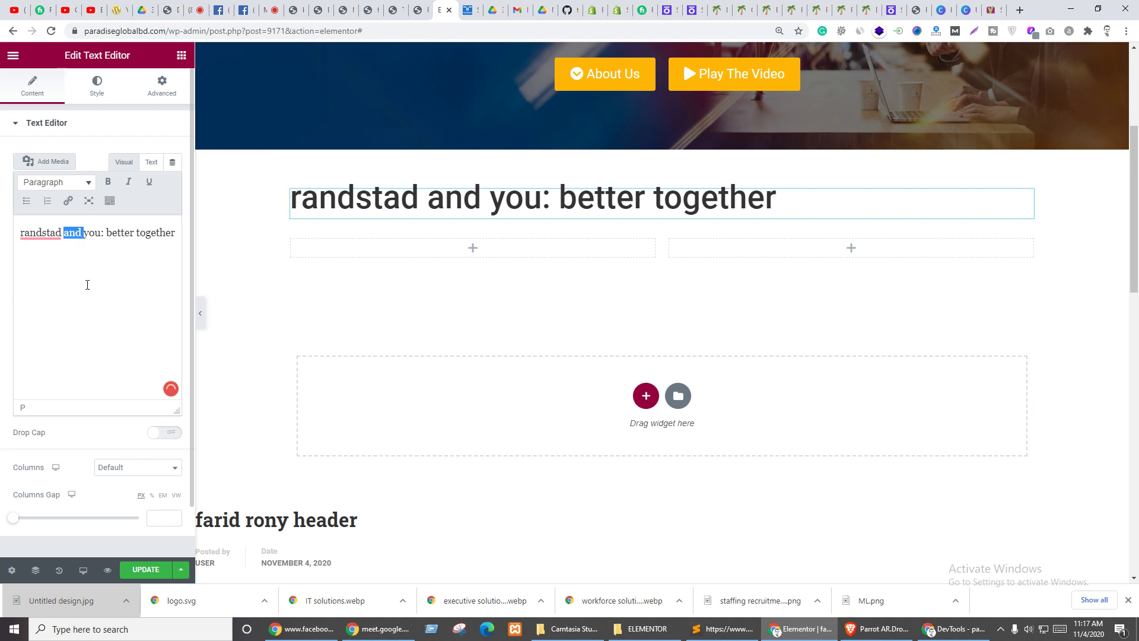
mouse_move(47, 237)
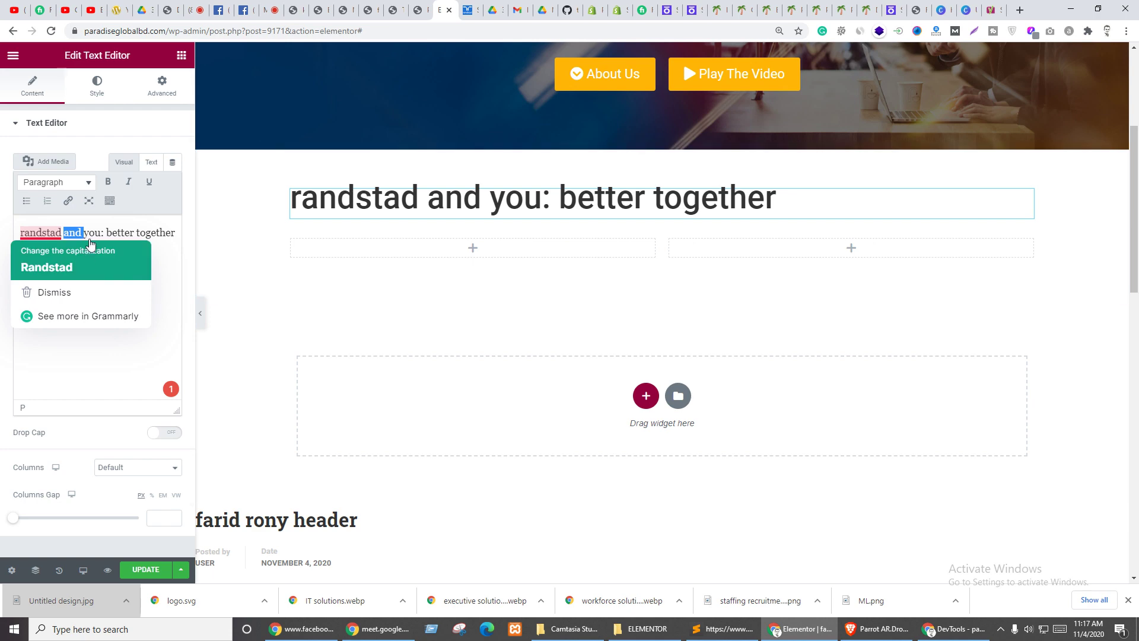
click(43, 252)
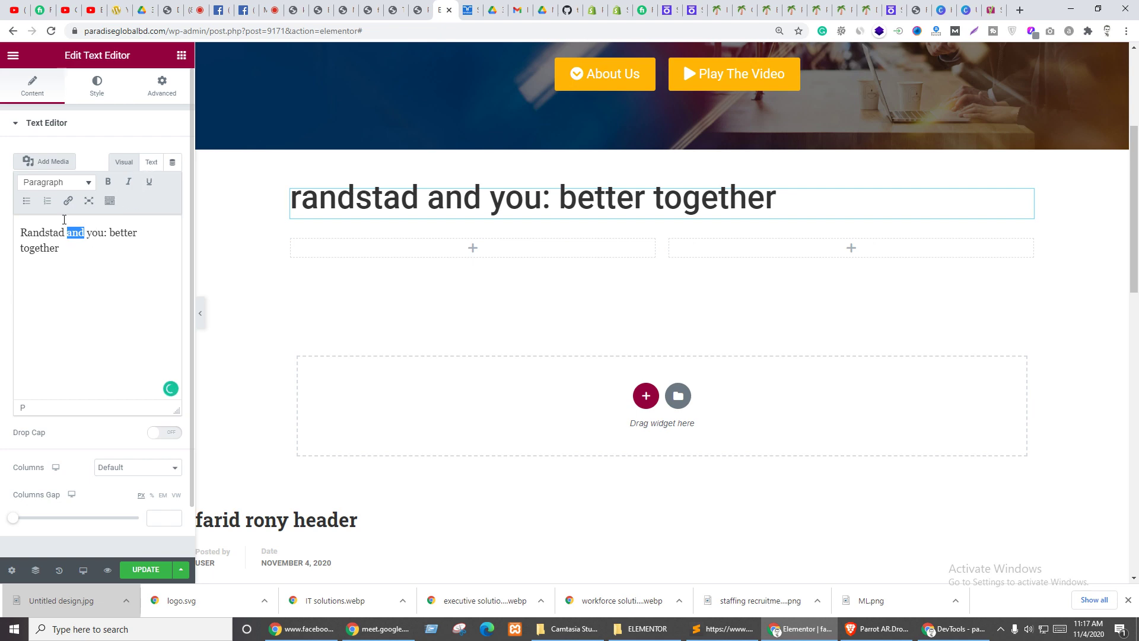
- Open the custom text colour dialog for the selected word 'and'
click(110, 203)
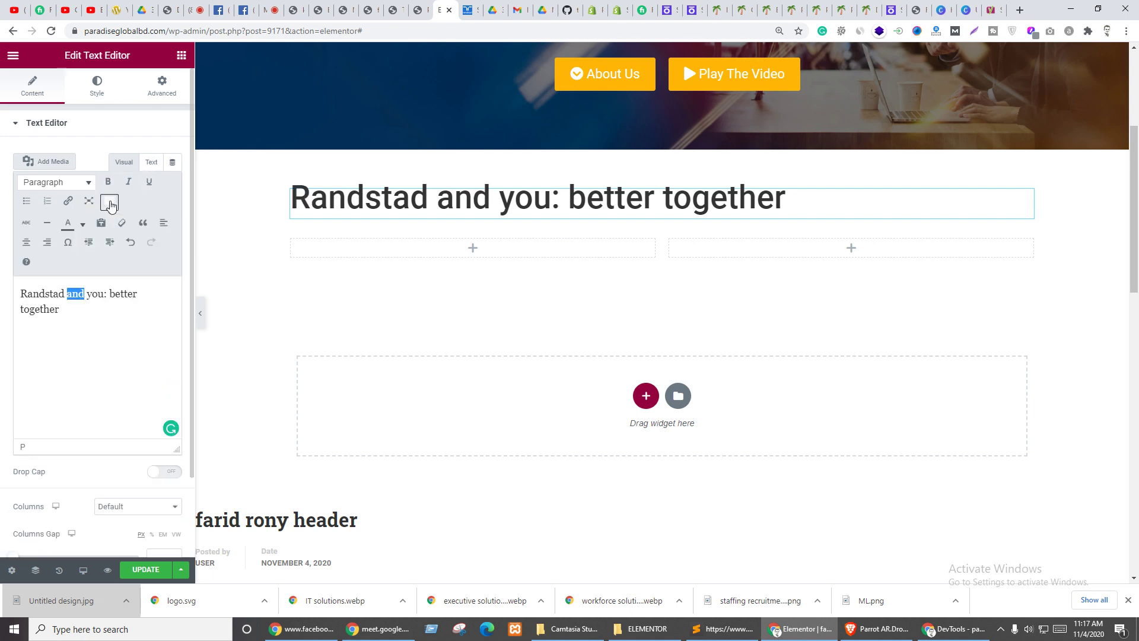
click(82, 224)
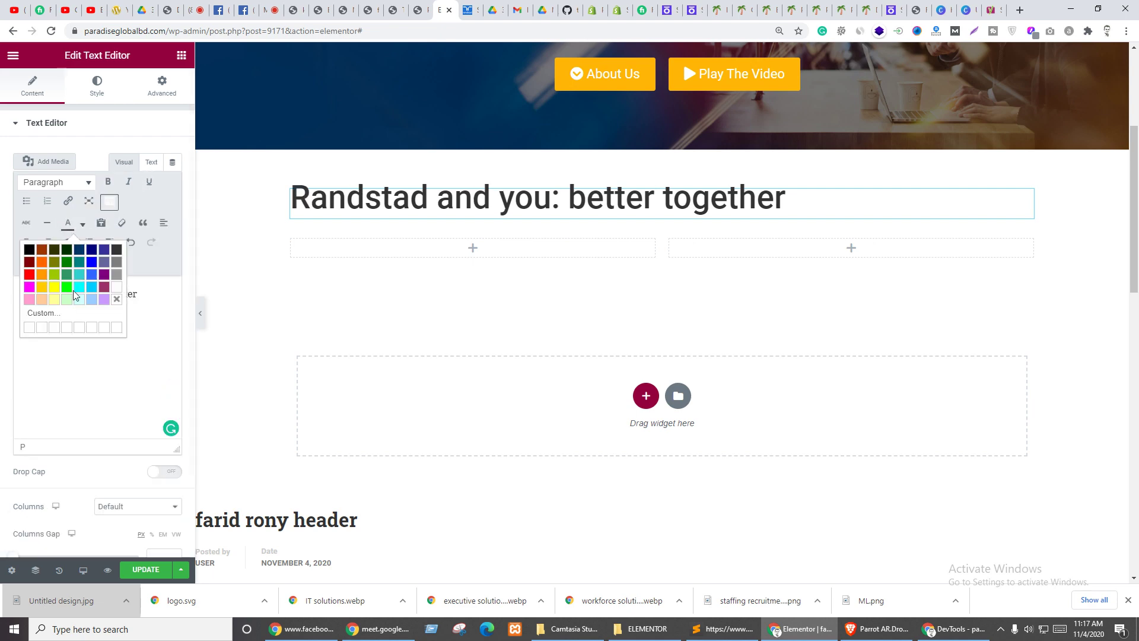
click(48, 319)
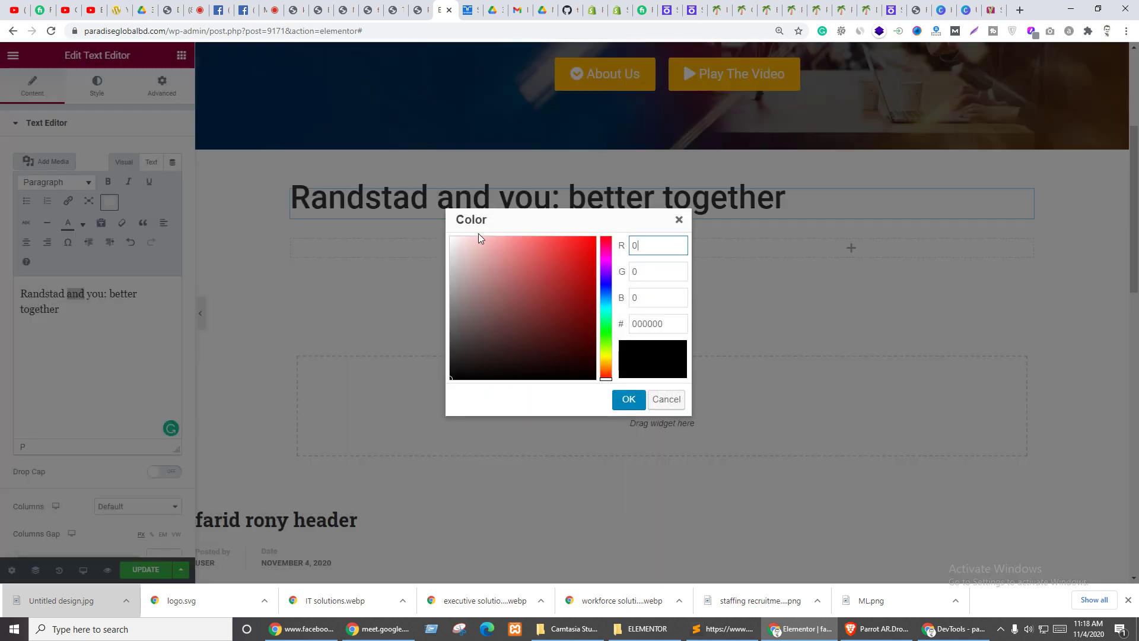
- Look up the About Us button's background colour, #FFB606
click(680, 220)
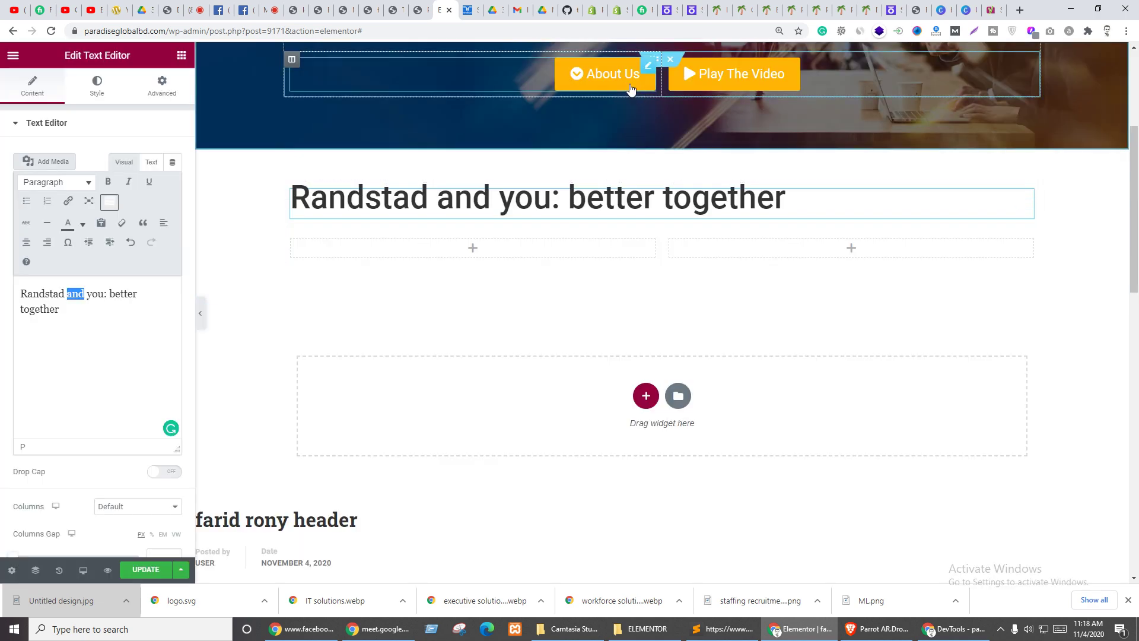
click(605, 74)
click(97, 84)
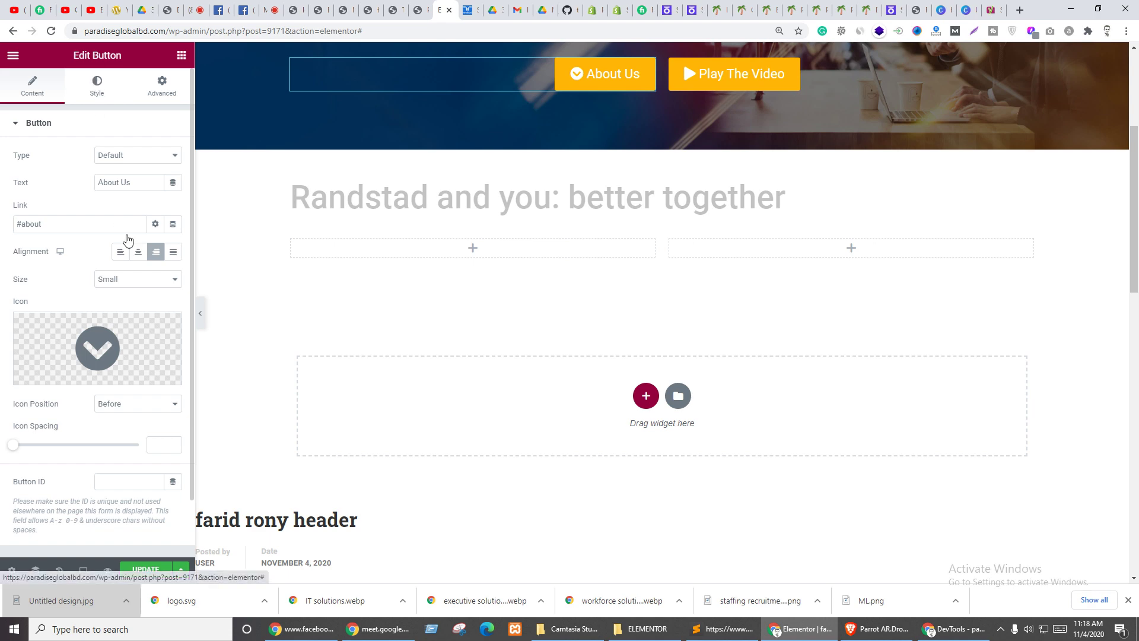
click(173, 265)
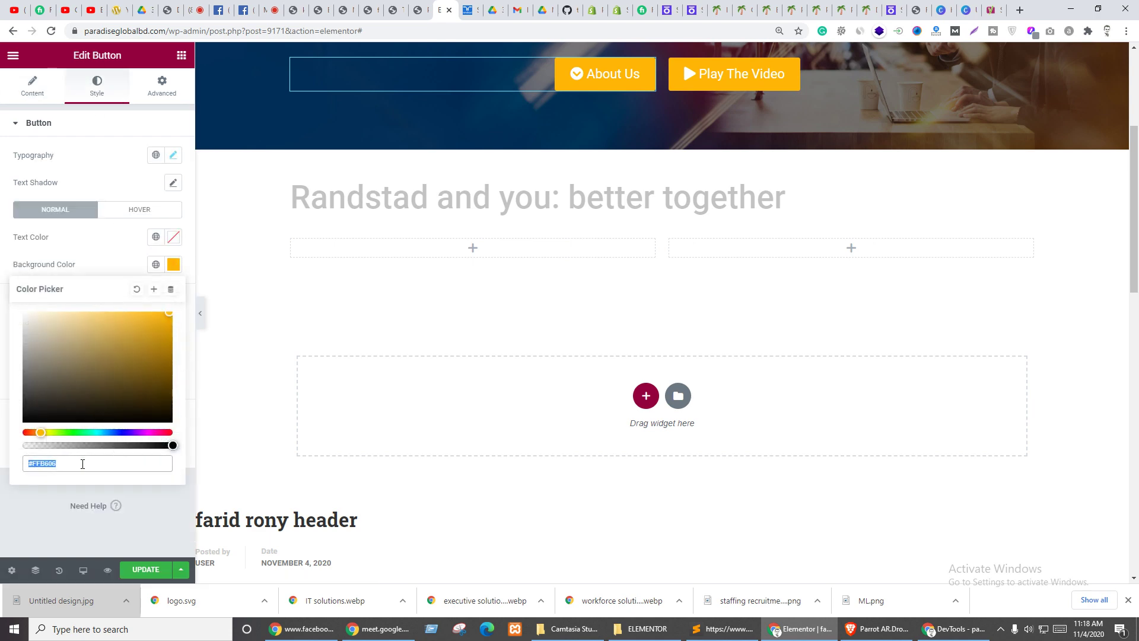
- Colour the heading's word 'and' with custom yellow ffb606
click(481, 197)
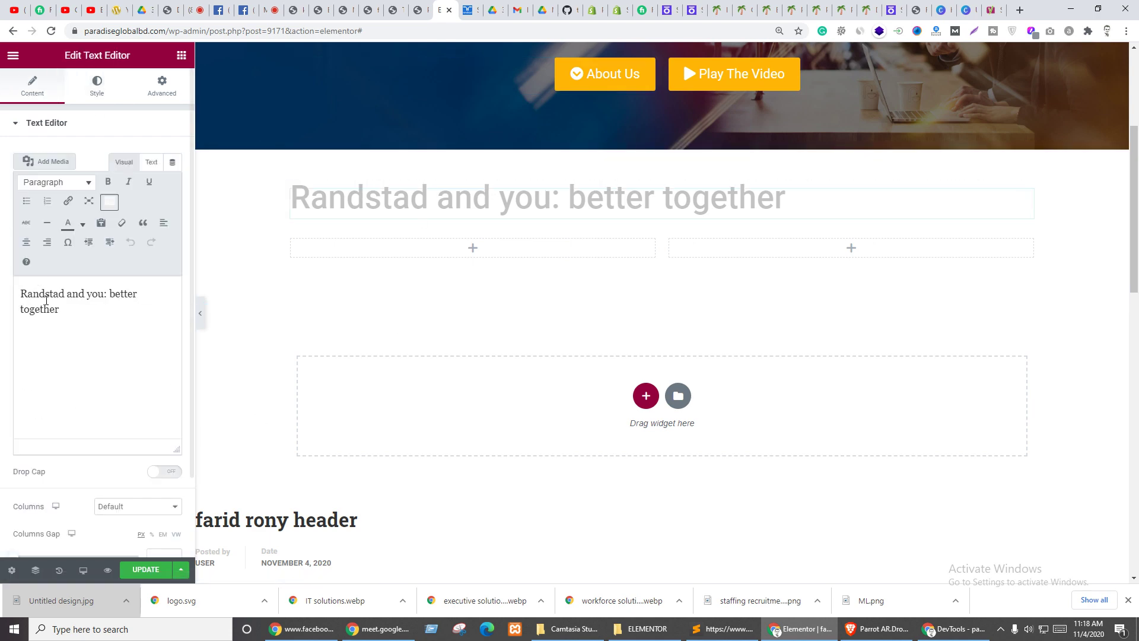
click(83, 224)
click(51, 319)
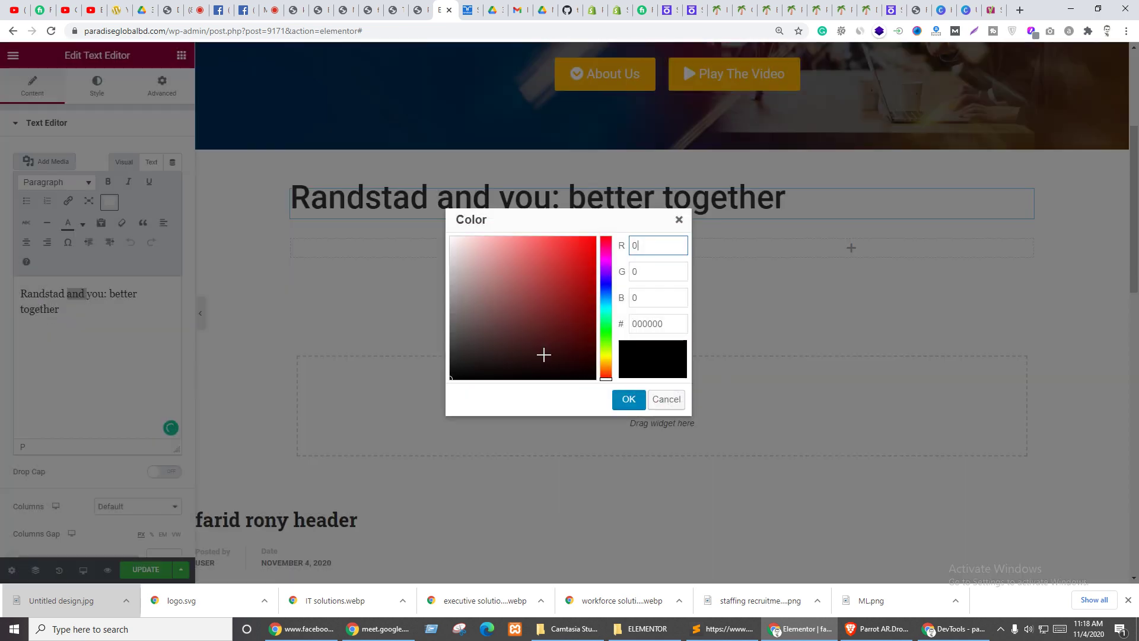
double_click(643, 324)
key(shift+Tab)
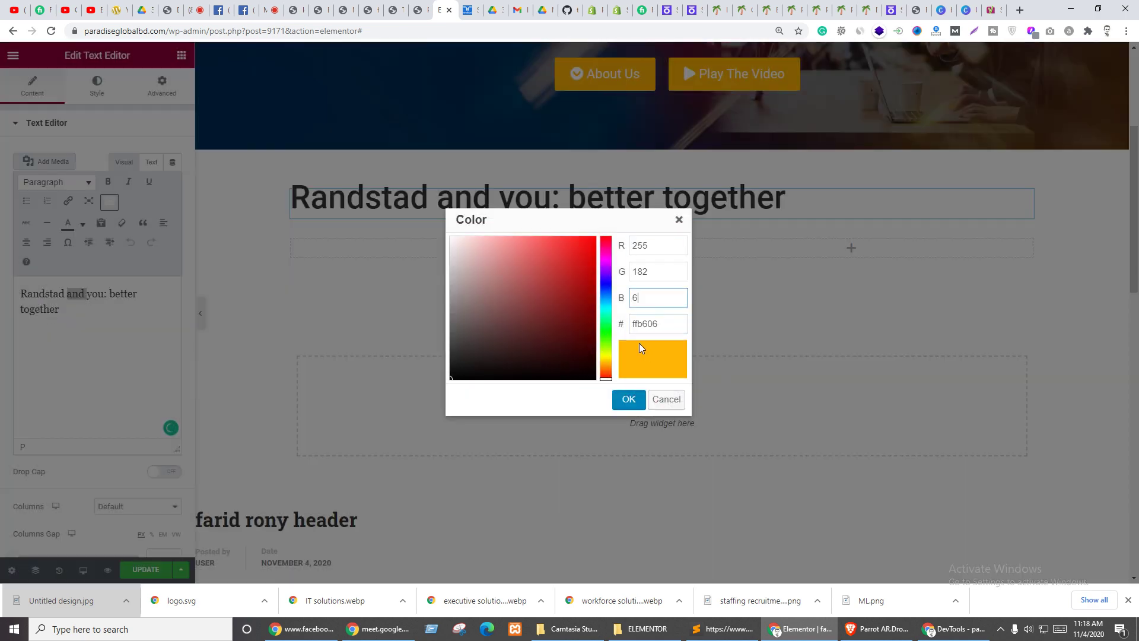
click(629, 399)
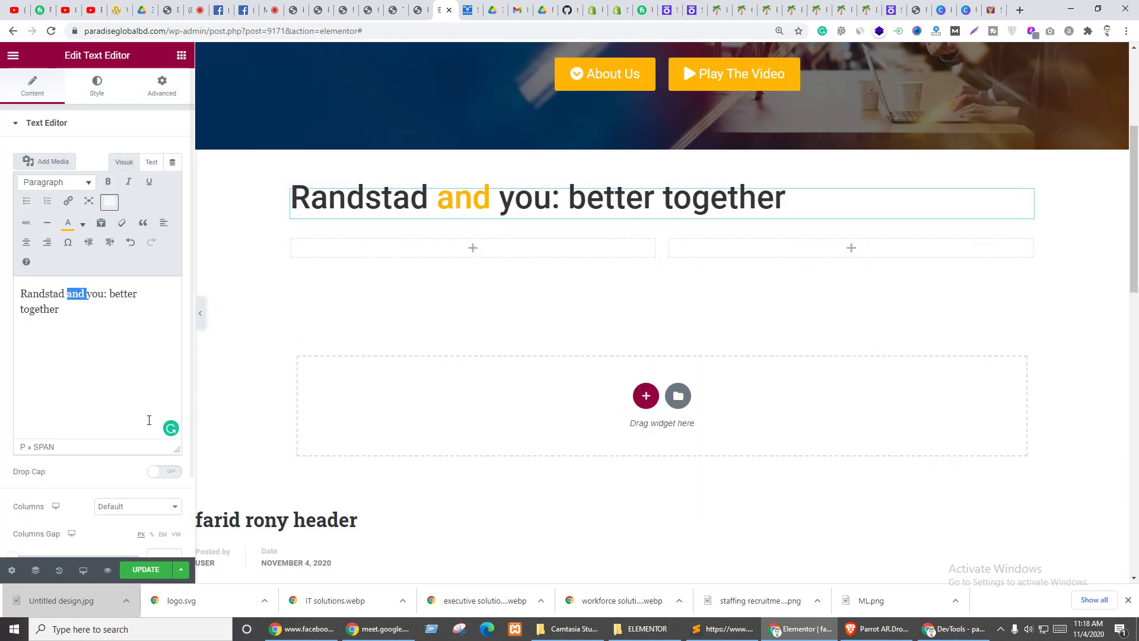
- Update the page and reload the live EDUMA page to see the heading
click(142, 569)
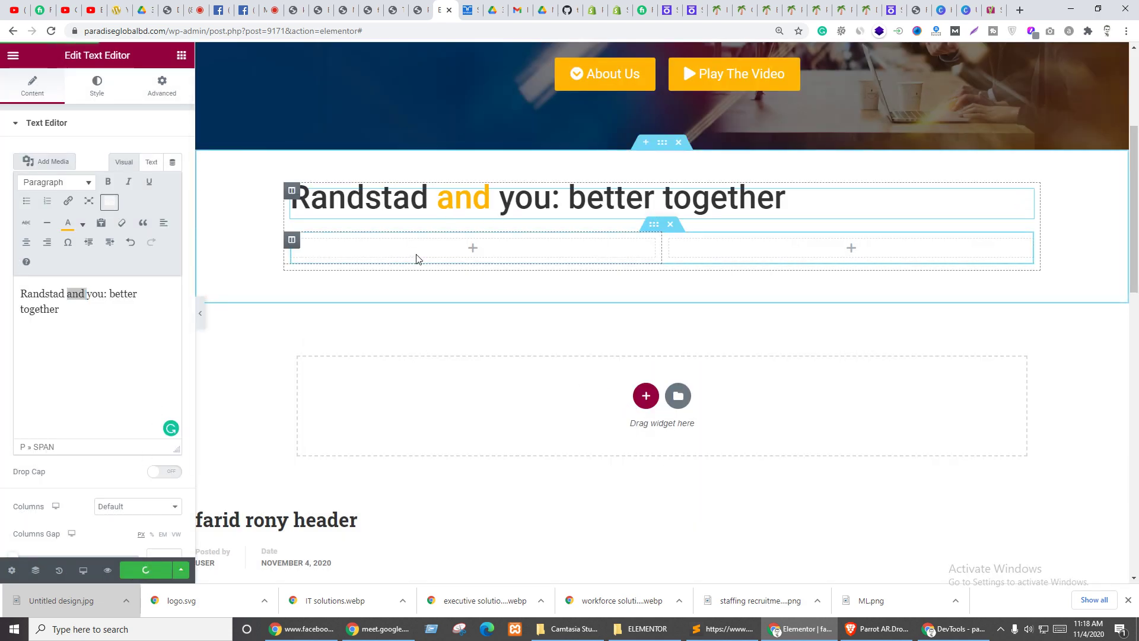
click(418, 10)
click(423, 10)
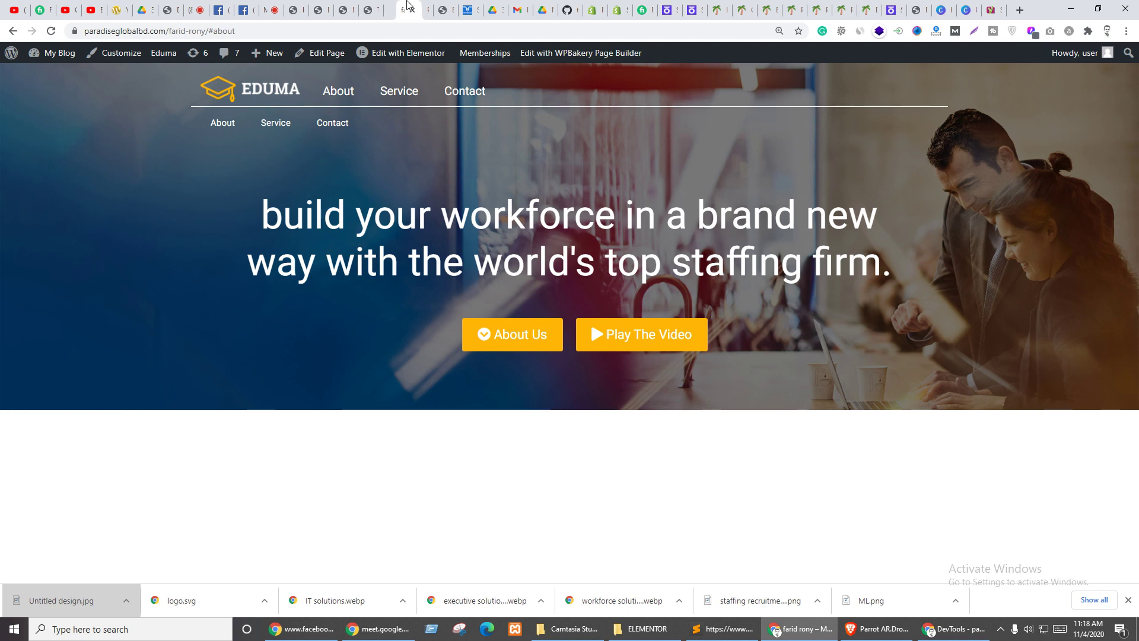
key(F5)
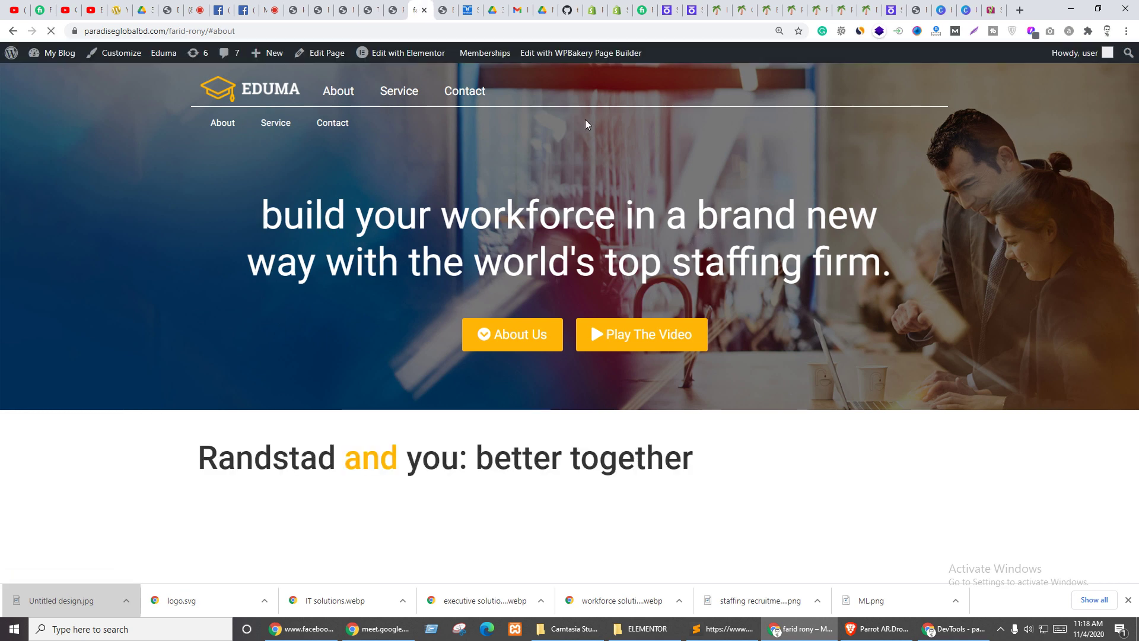
- Inspect the Randstad reference heading to read its colour #0f1941, then return to Elementor
click(469, 10)
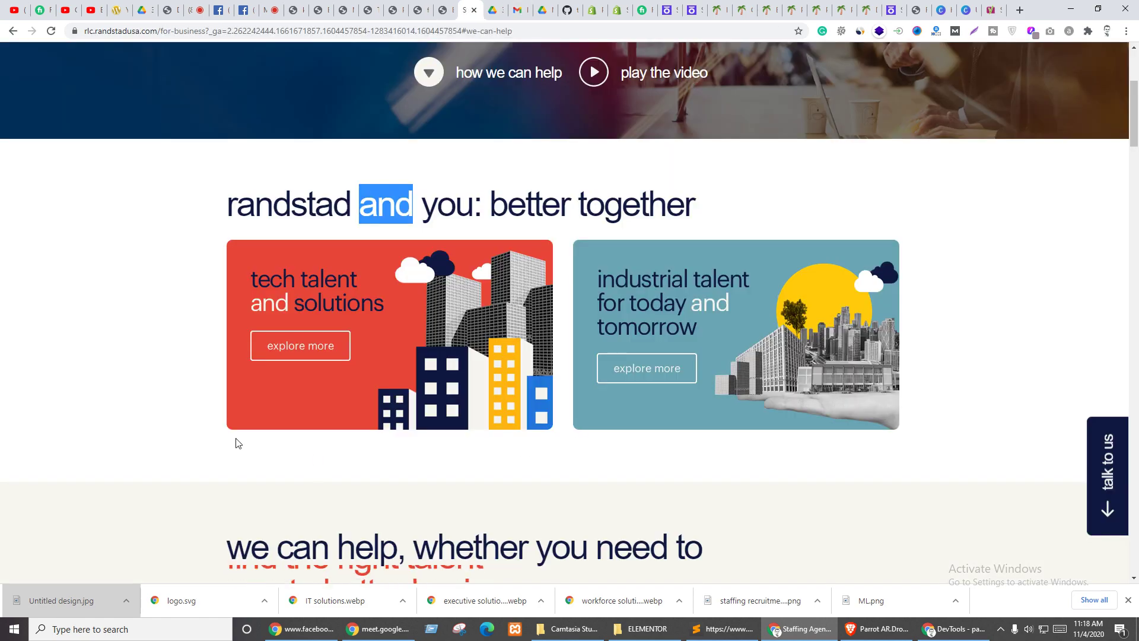
drag(245, 202, 301, 203)
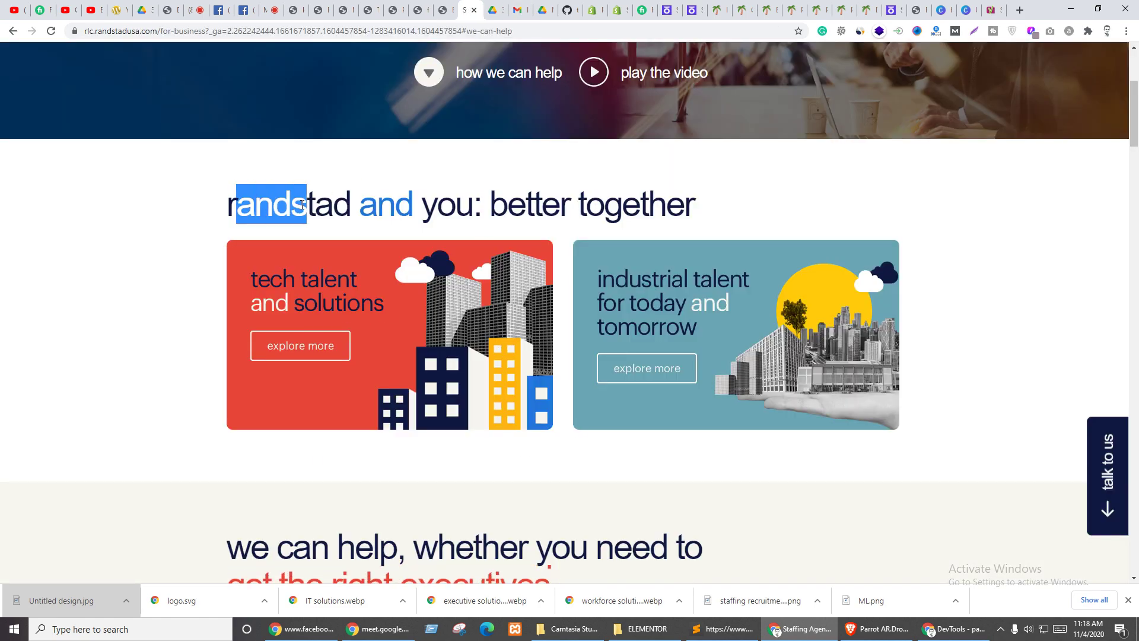
right_click(299, 204)
click(352, 309)
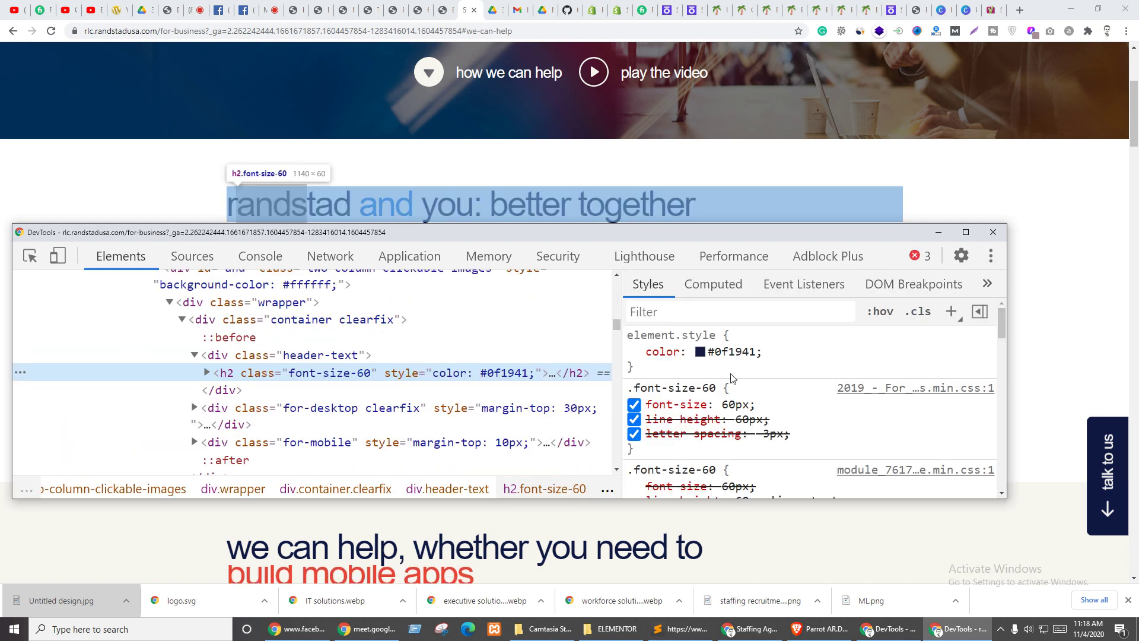
click(730, 351)
click(988, 233)
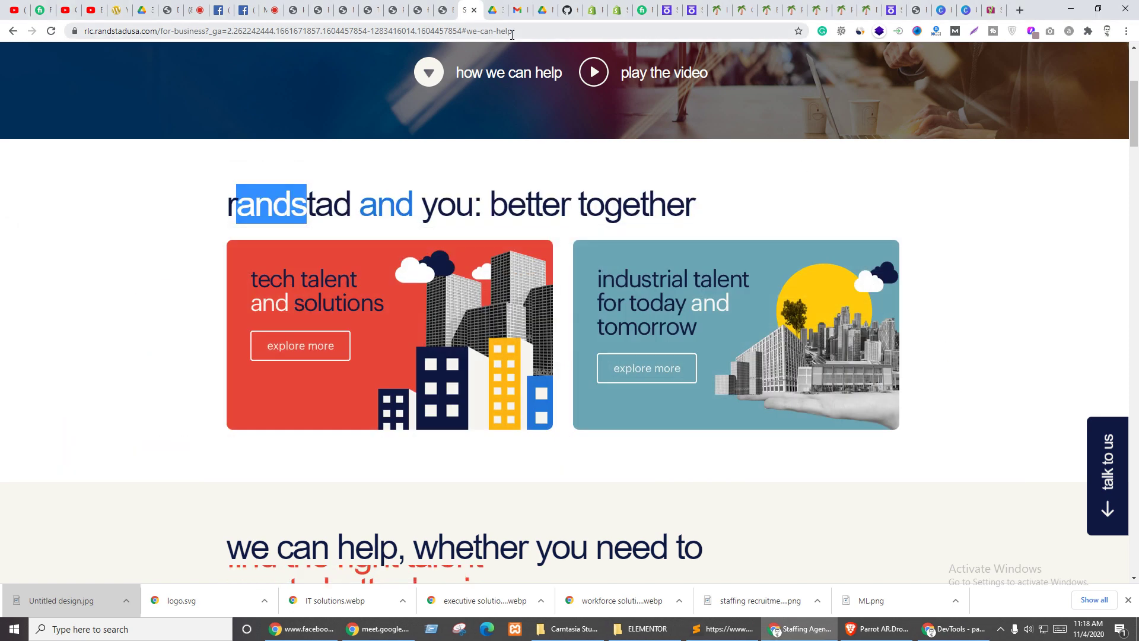
click(446, 6)
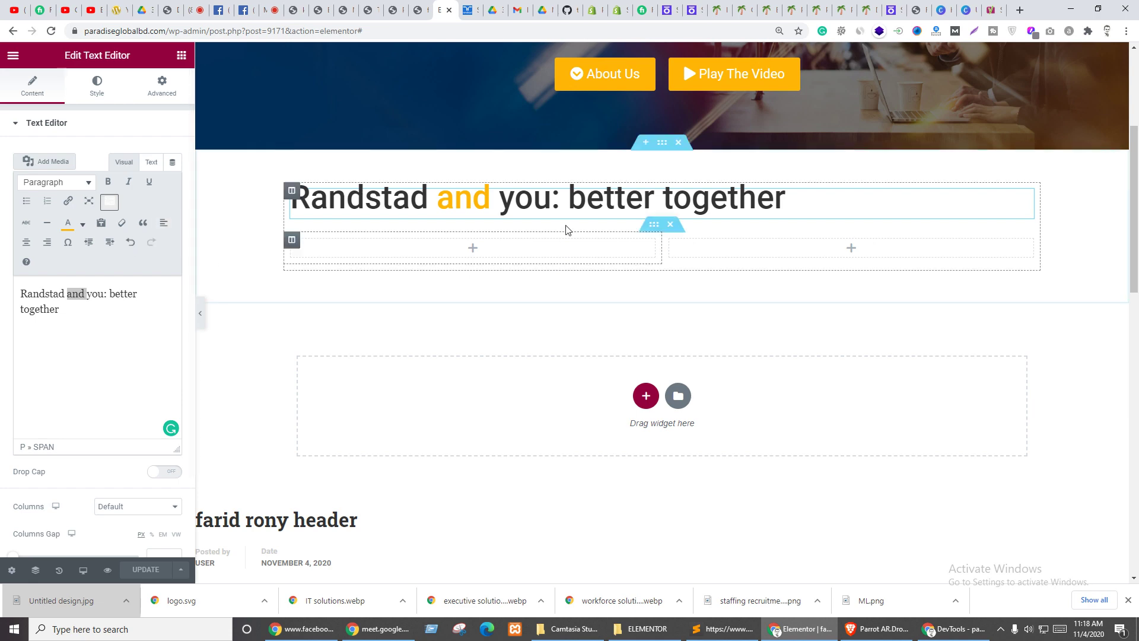
- Change the heading's text colour from grey to the pasted dark navy #0f1941
click(97, 85)
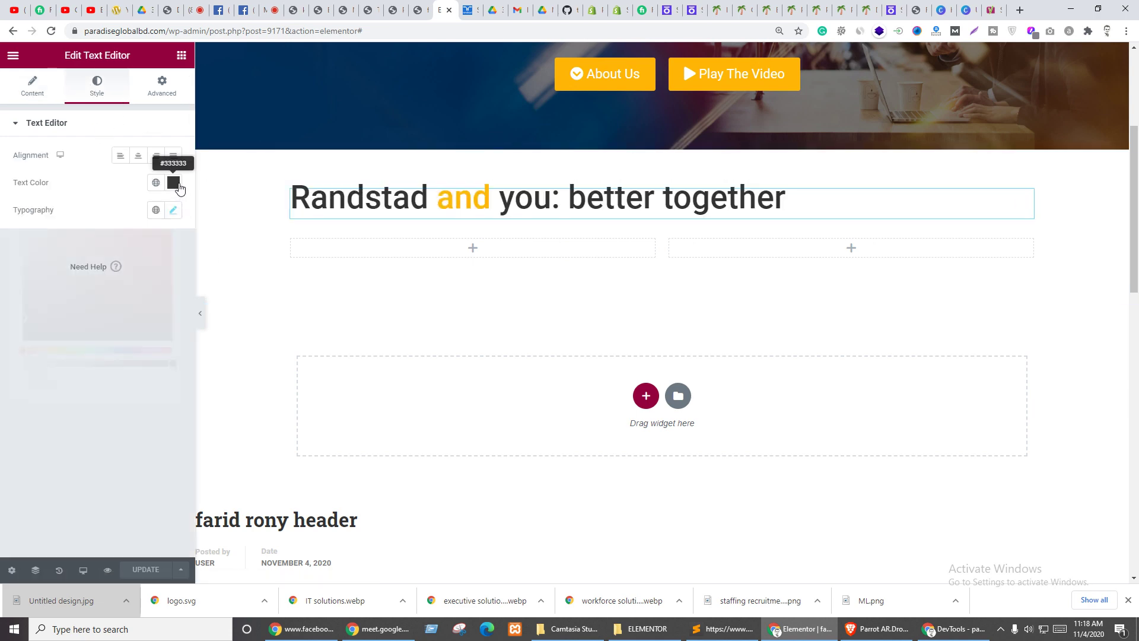
click(173, 182)
key(ctrl+v)
click(72, 446)
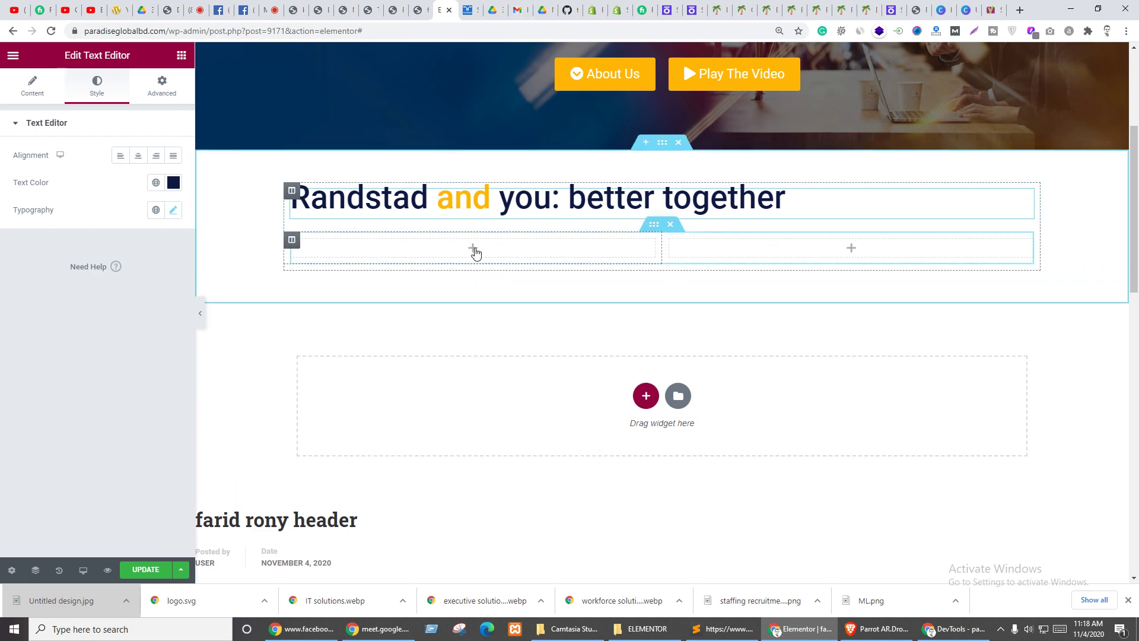
- Try dragging an Image widget into the left empty column, then go to the Pages list
click(181, 56)
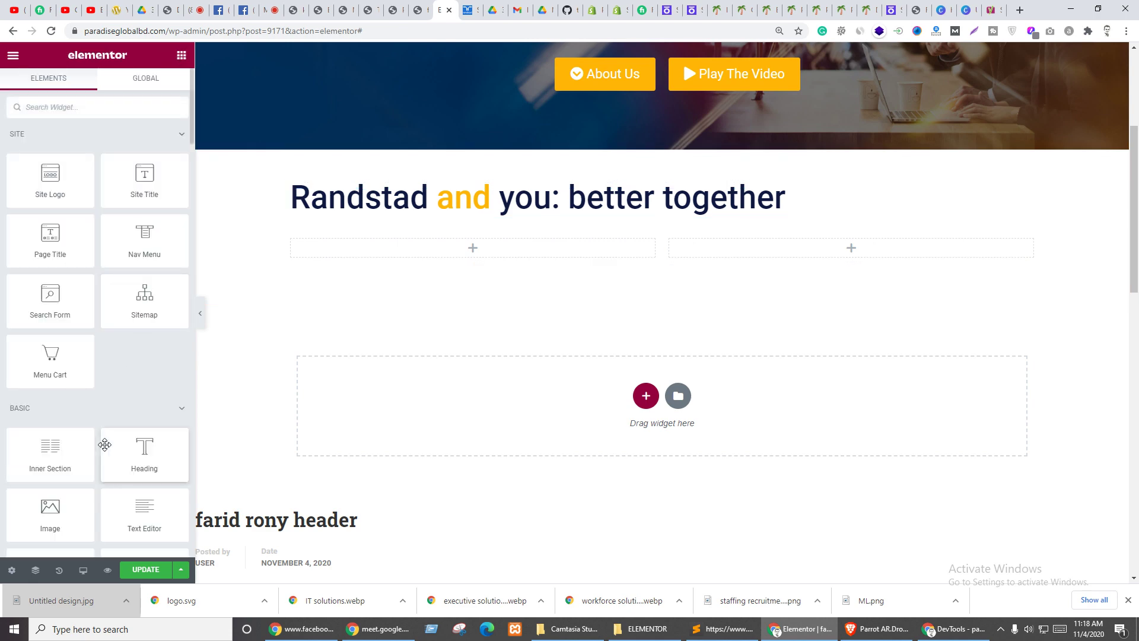
drag(50, 511, 436, 260)
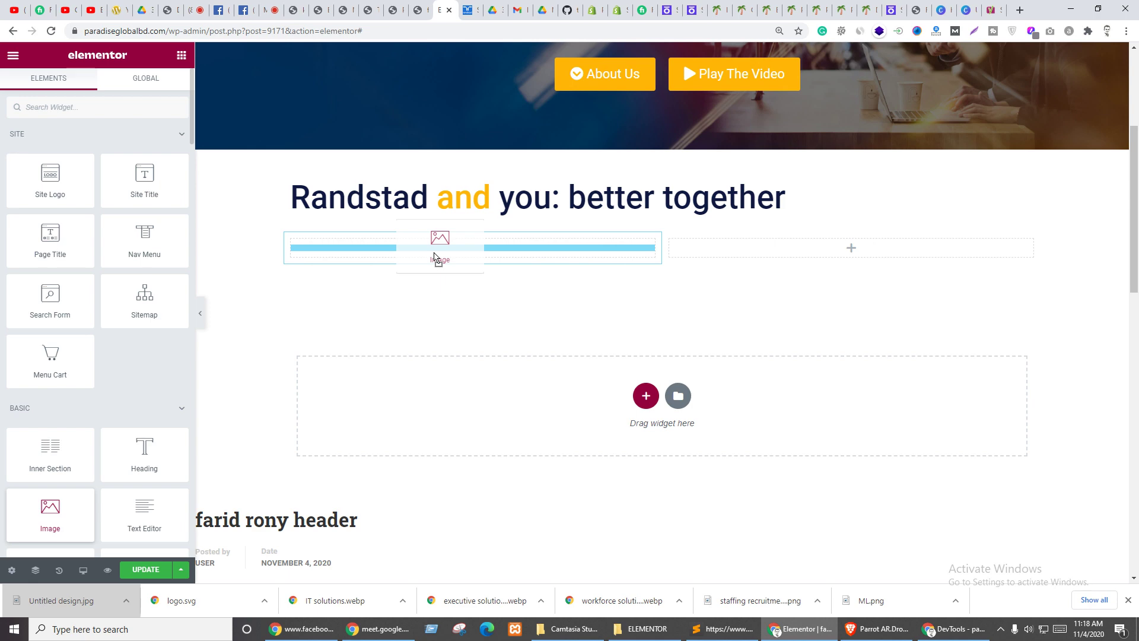
drag(436, 259, 438, 262)
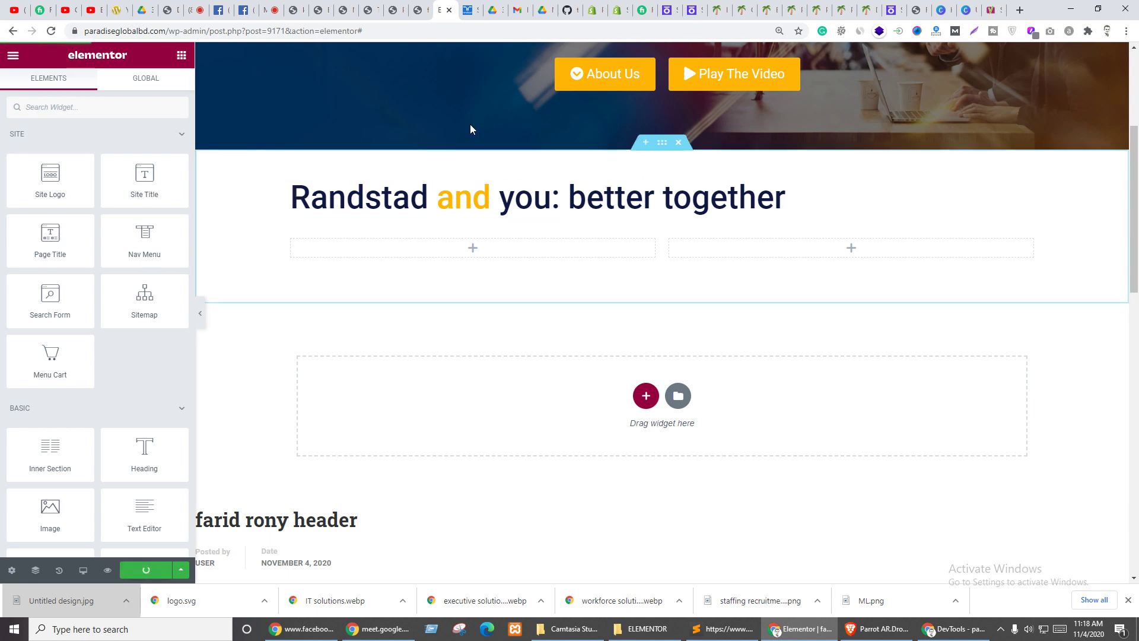
scroll(469, 113, up, 4)
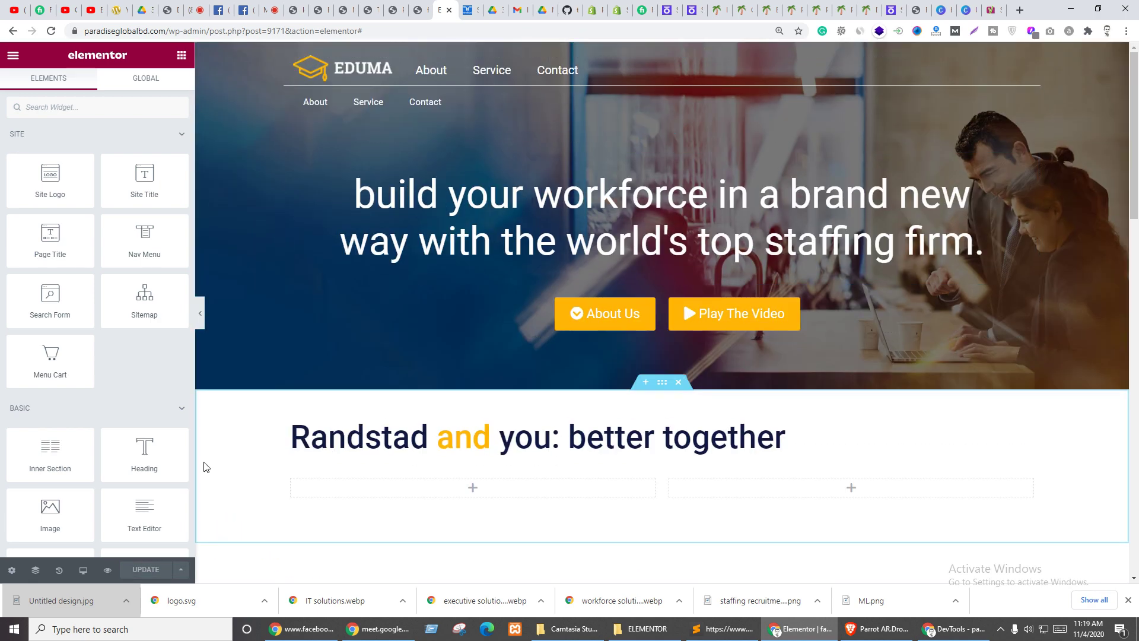
click(401, 5)
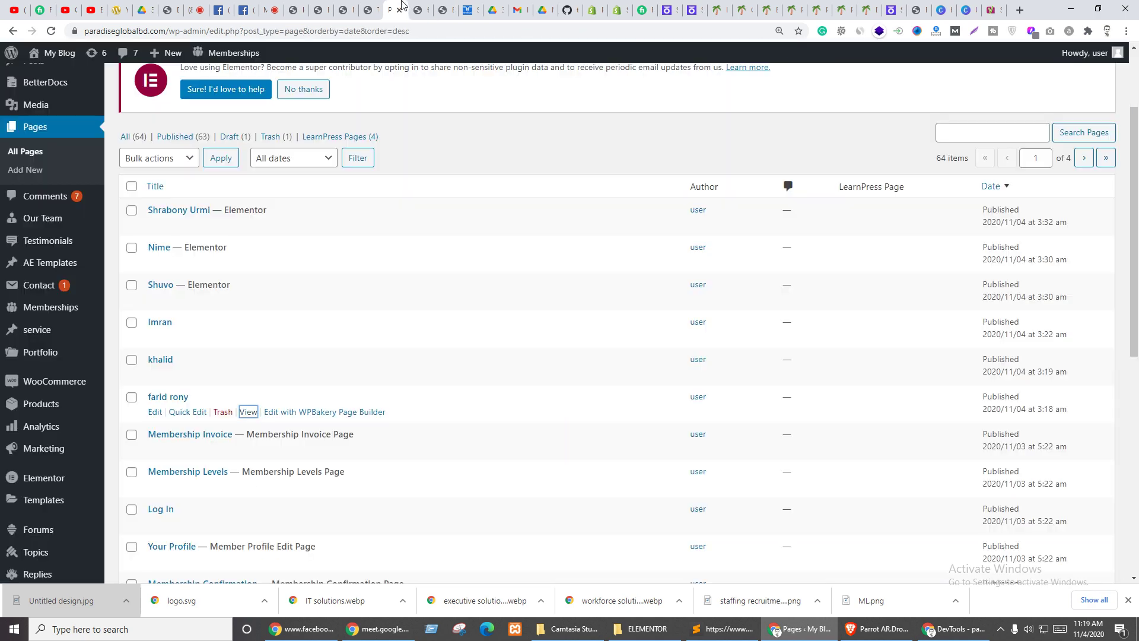
- Open the second EDUMA page with Edit with Elementor
click(418, 6)
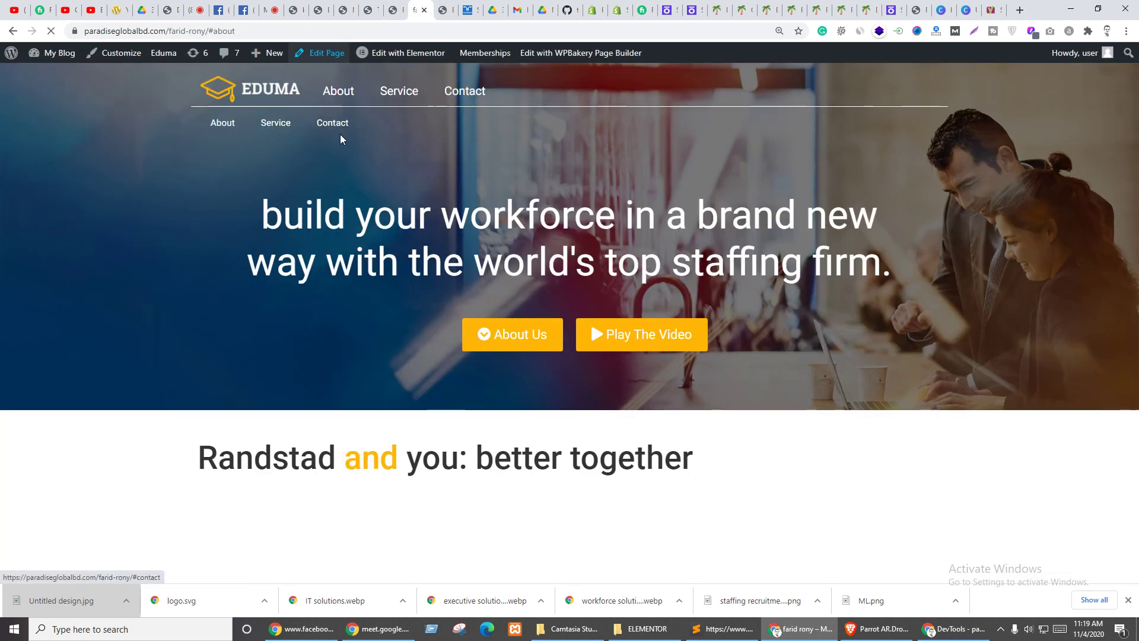
click(446, 8)
drag(428, 1, 417, 5)
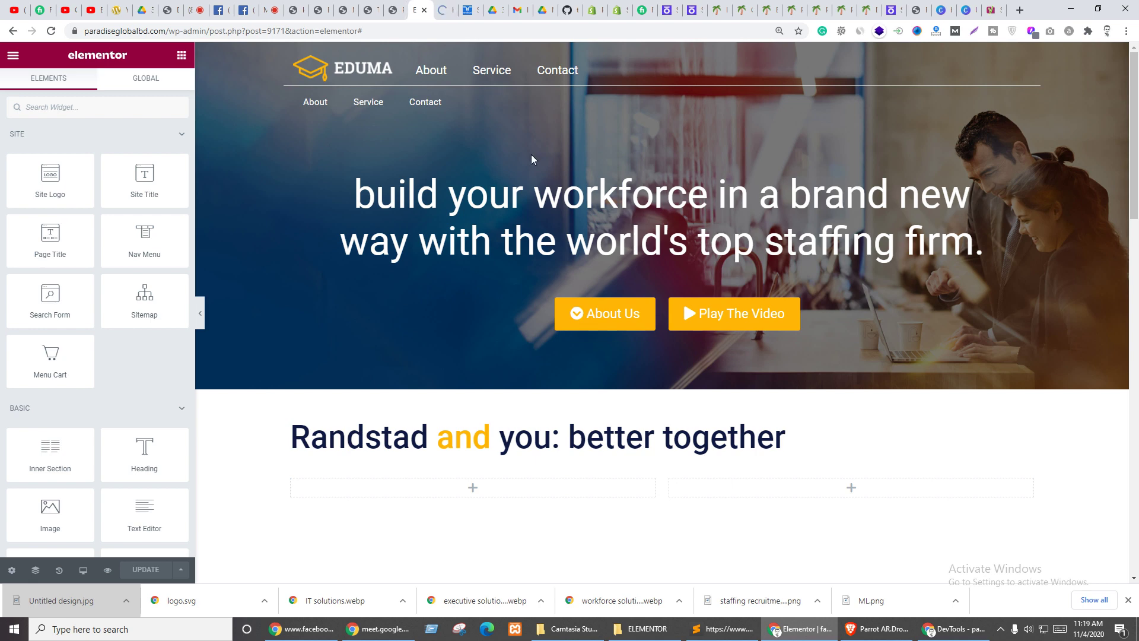
scroll(492, 410, down, 1)
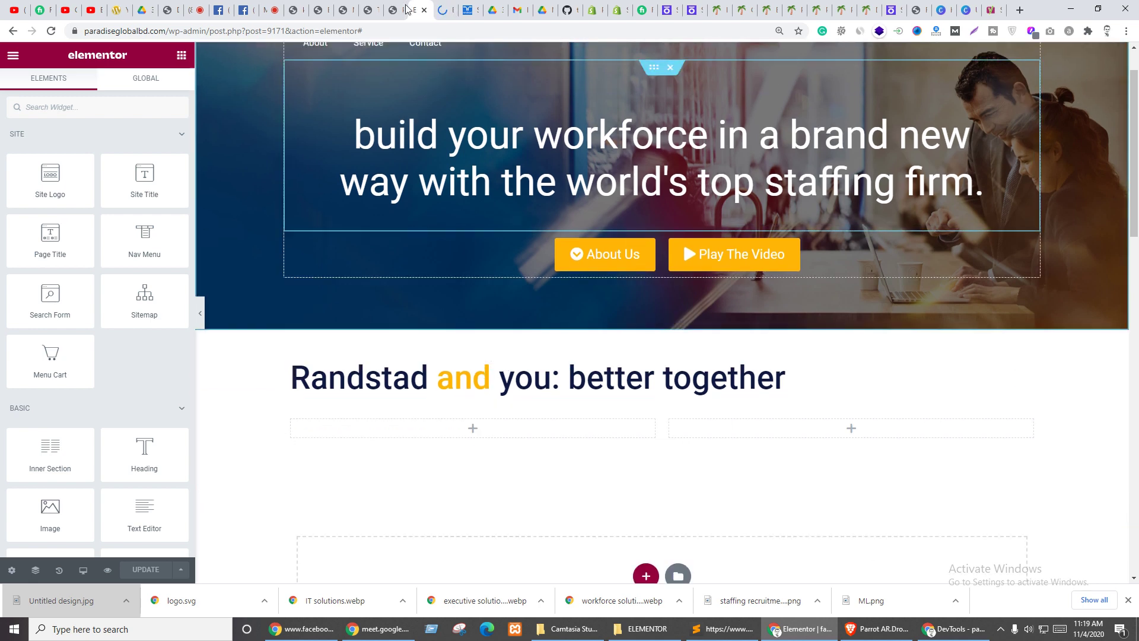
click(446, 8)
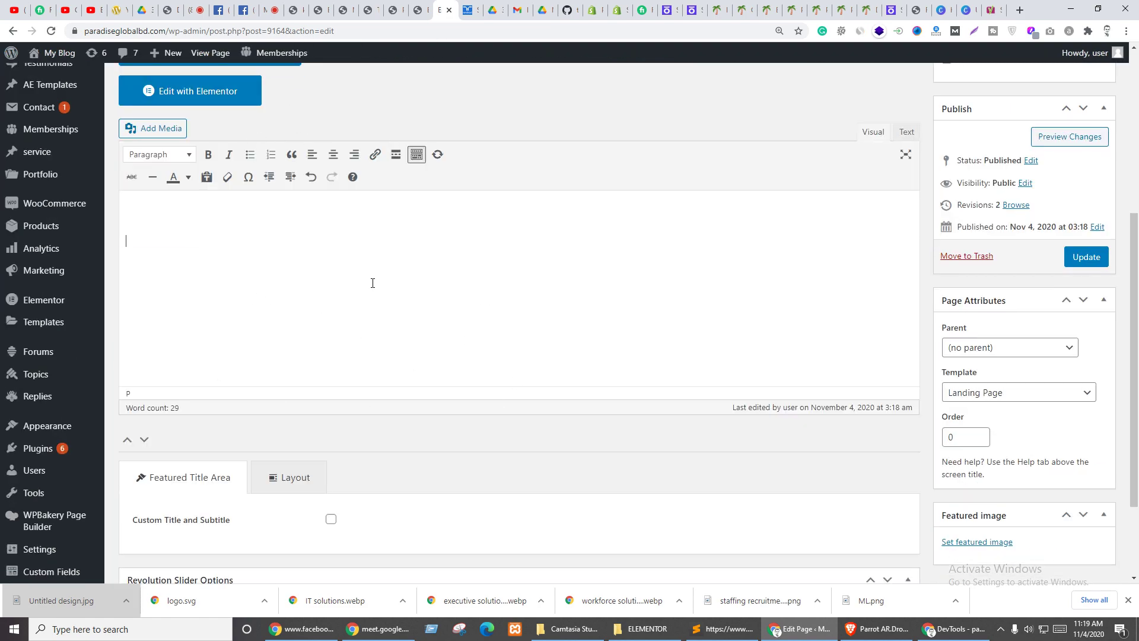
click(191, 93)
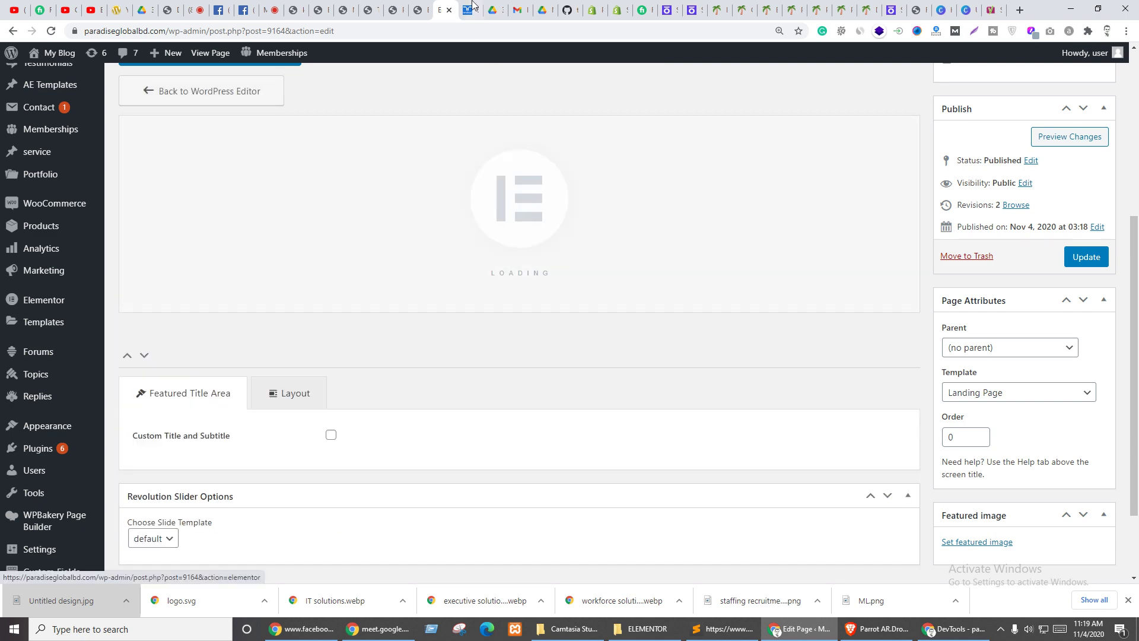
- Switch between the header template editor and the loading page editor tabs
click(418, 5)
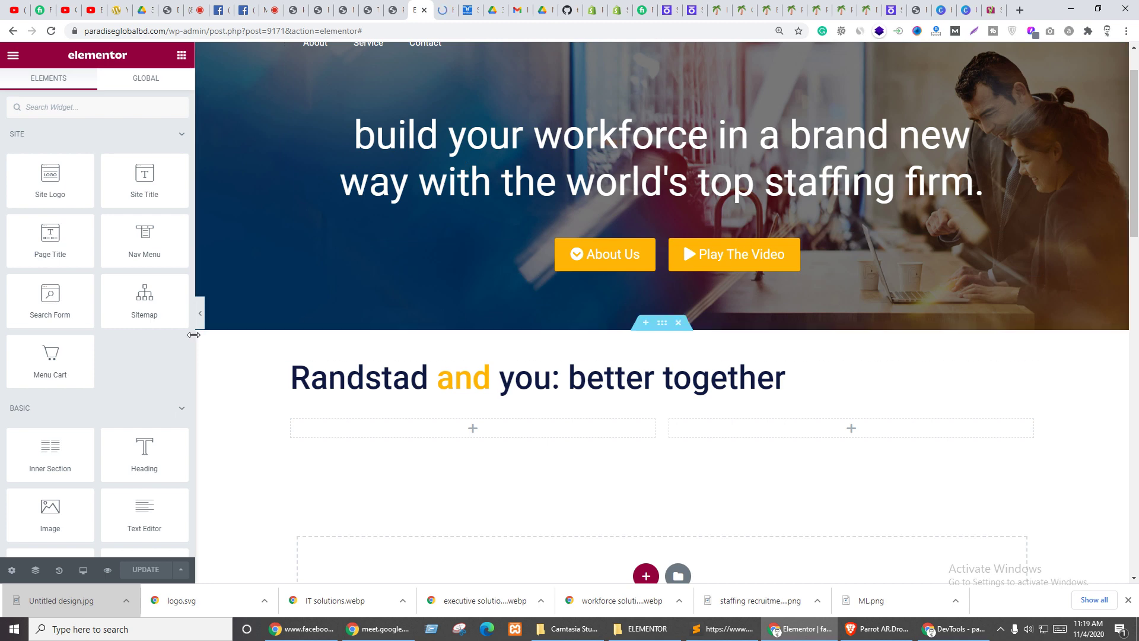
click(444, 10)
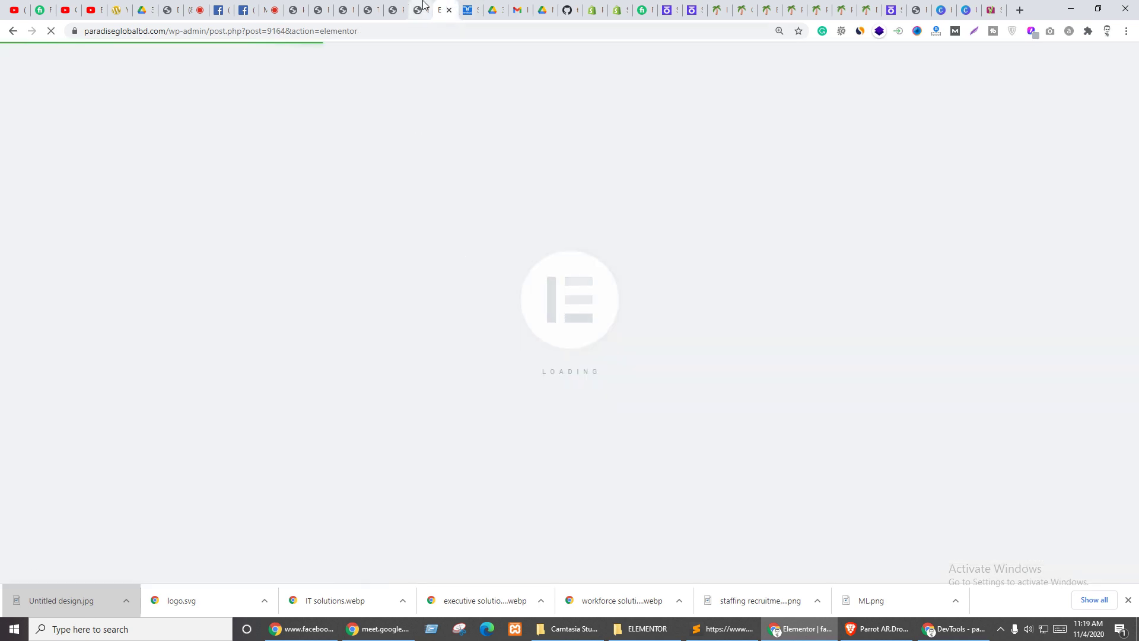
click(419, 10)
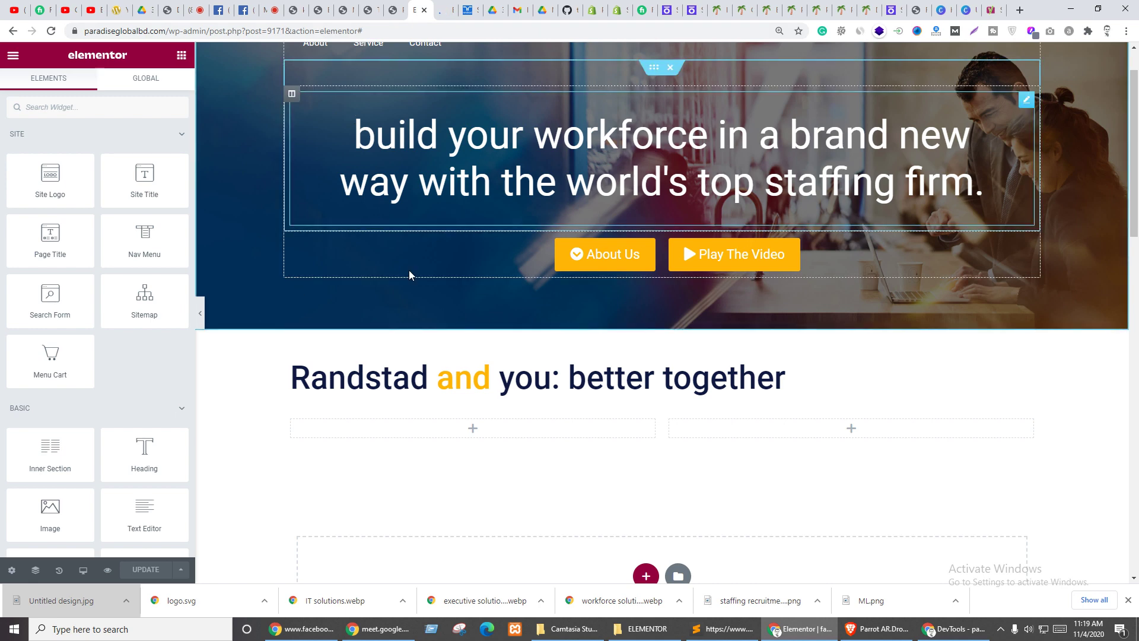
- Open the site header template editor and select the Randstad heading section
click(444, 10)
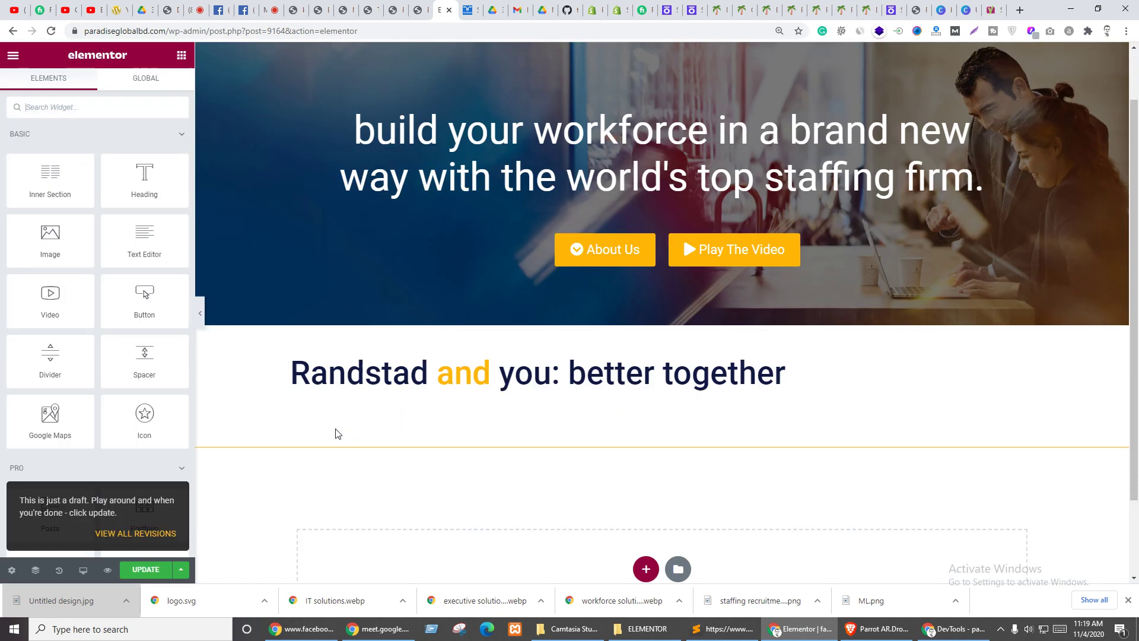
scroll(333, 433, down, 3)
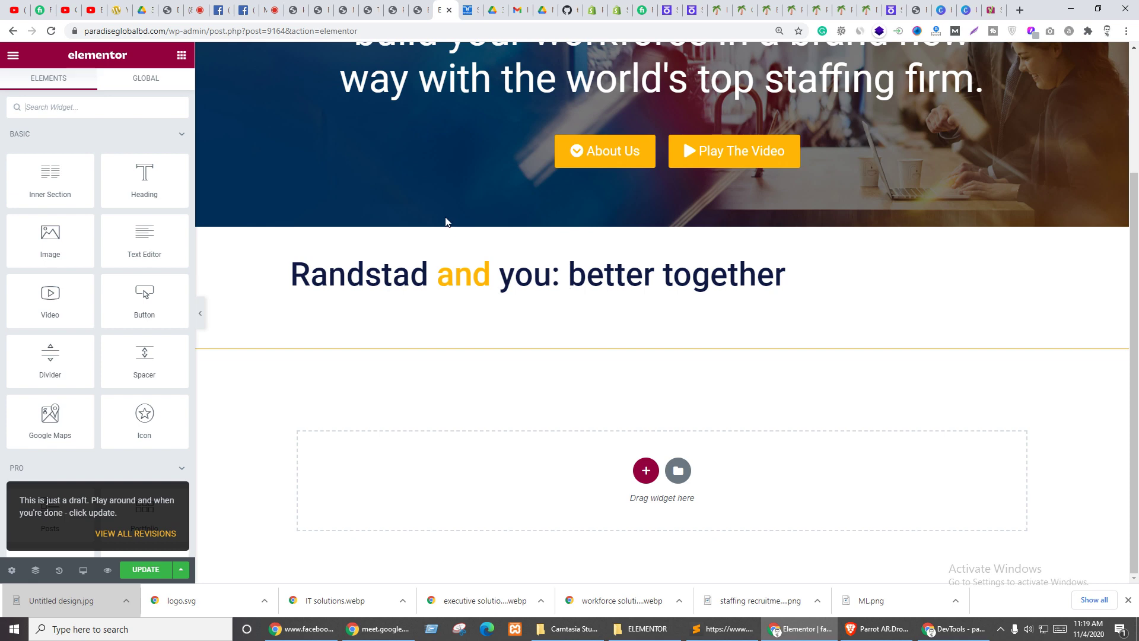
scroll(433, 208, up, 3)
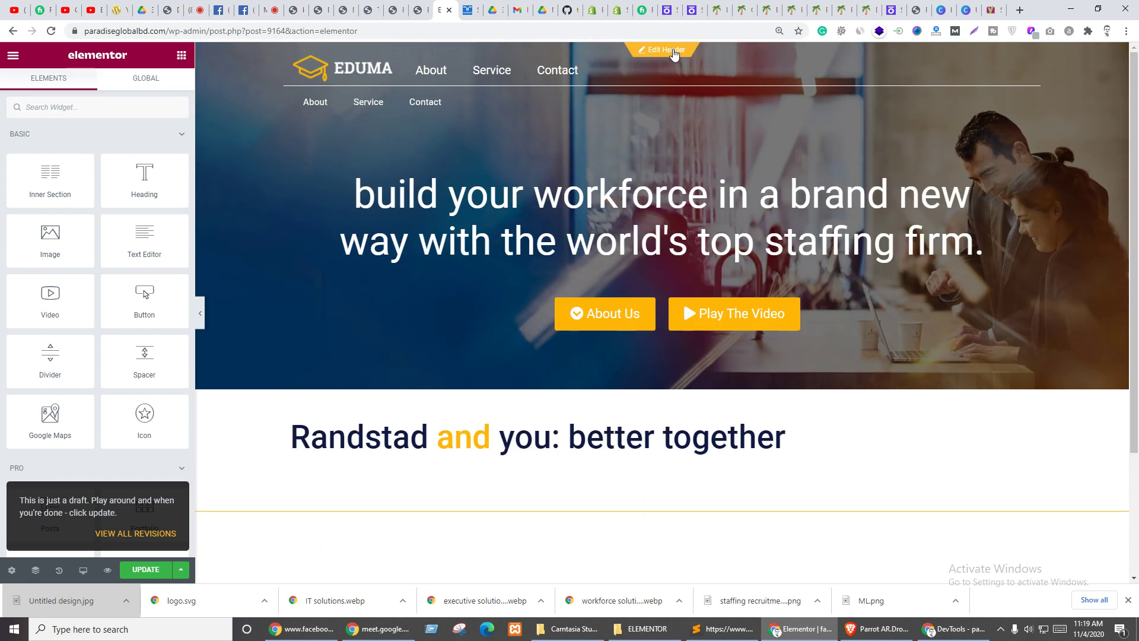
click(670, 51)
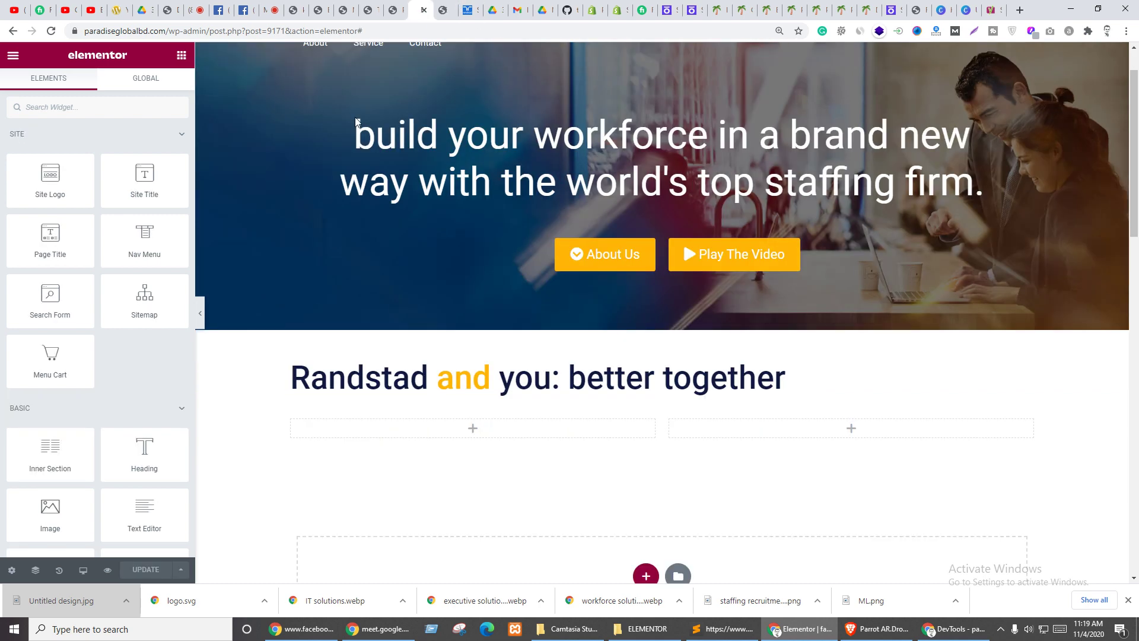
click(425, 10)
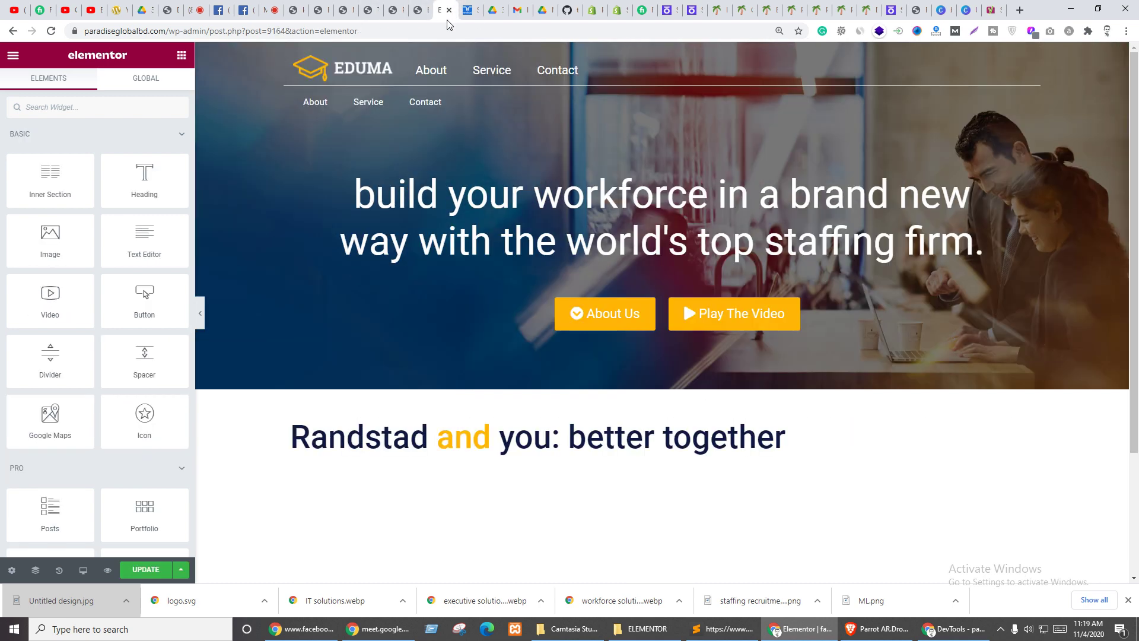
click(418, 7)
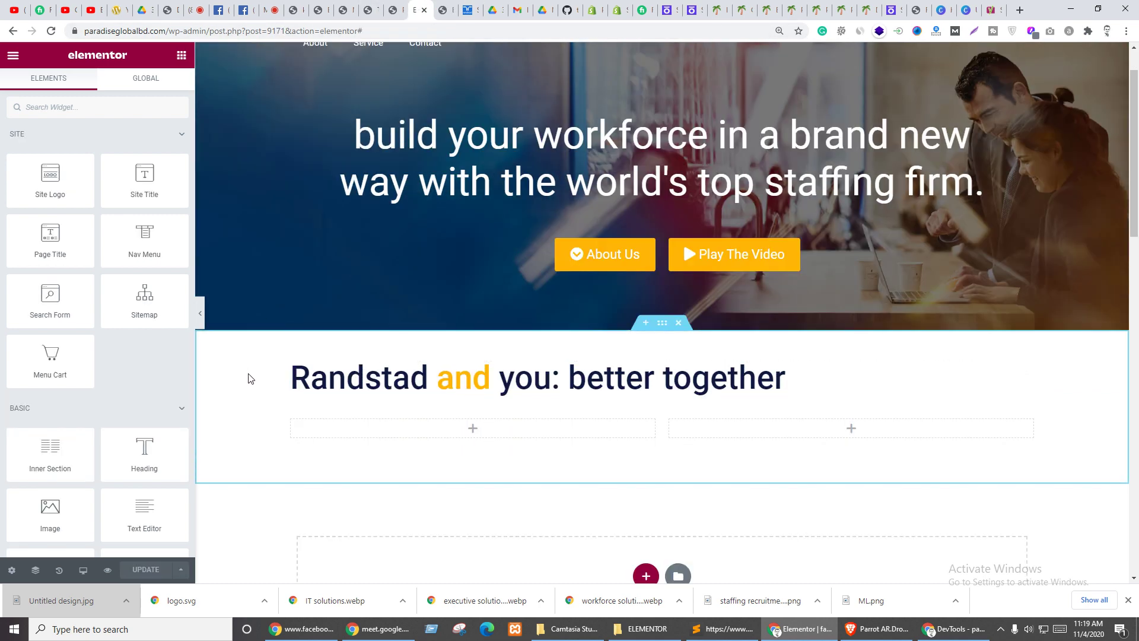
click(661, 327)
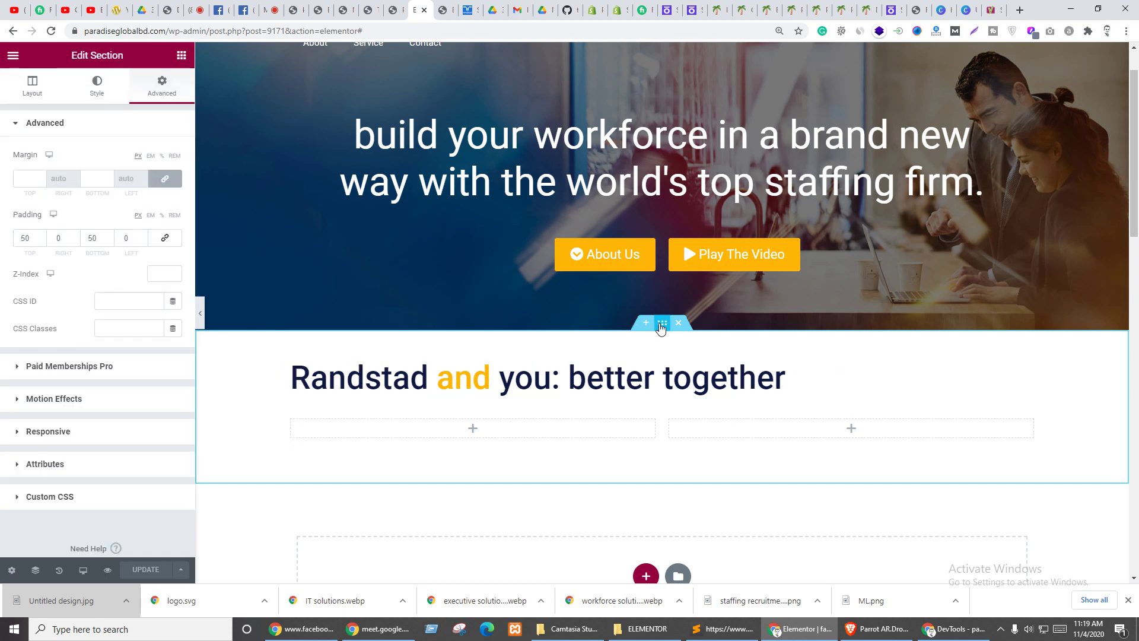
- Save the header via Save as Template under the name 'a'
click(182, 570)
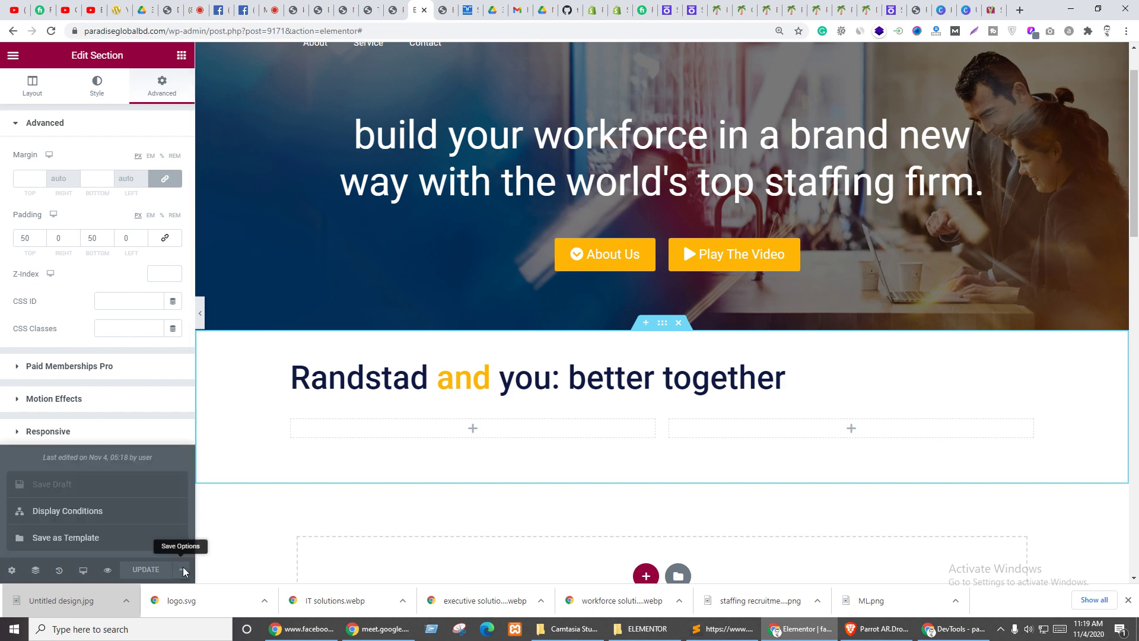
click(74, 539)
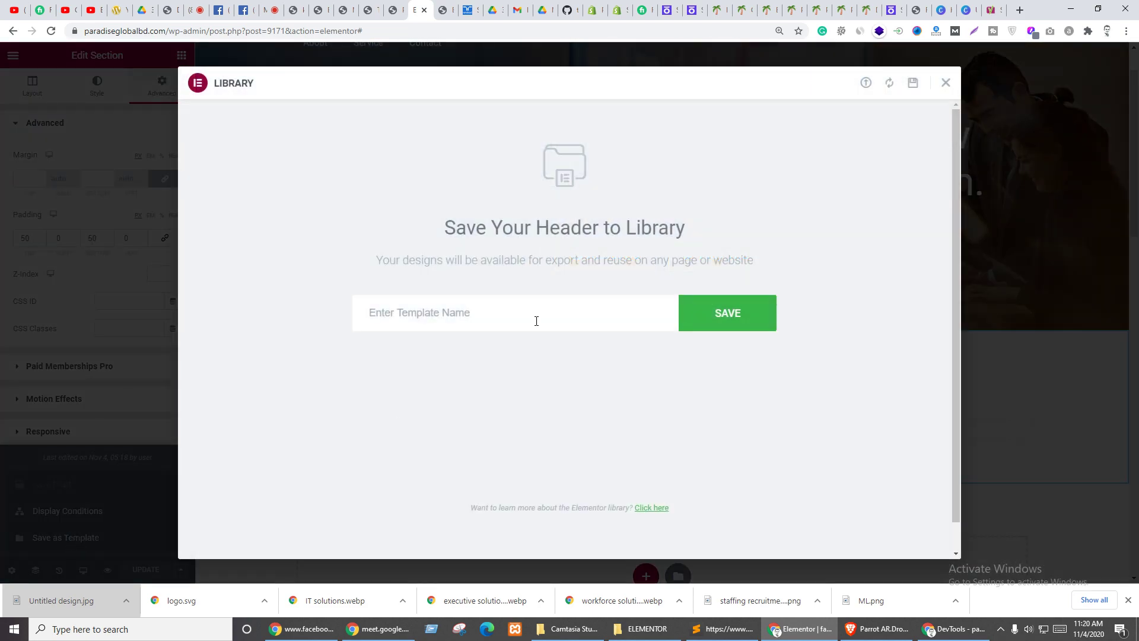
click(430, 318)
text(a)
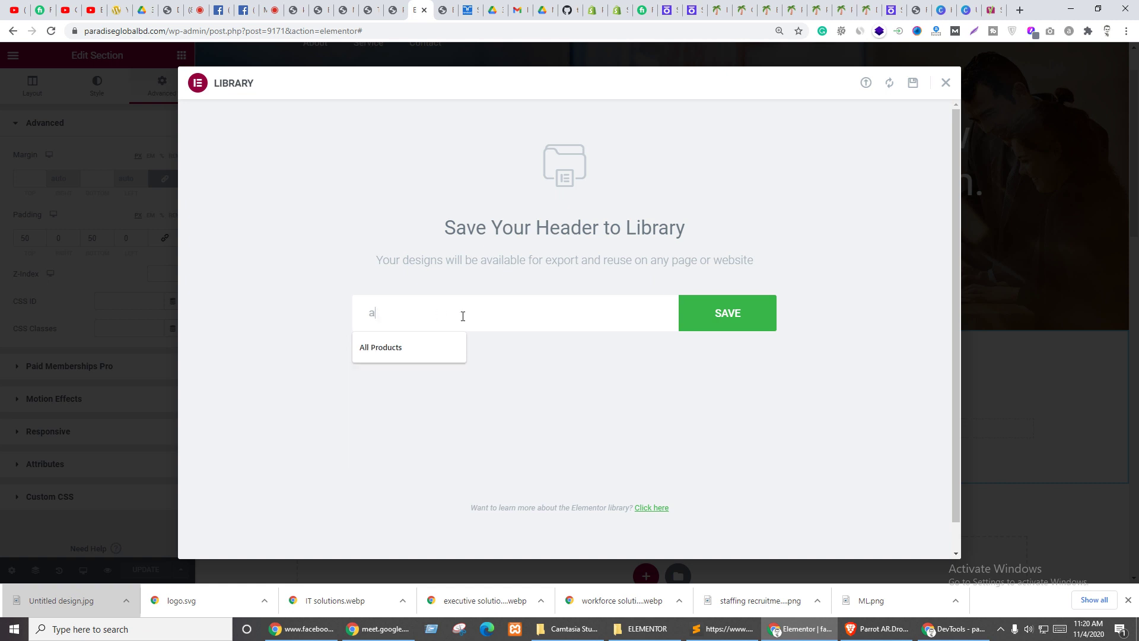
click(719, 314)
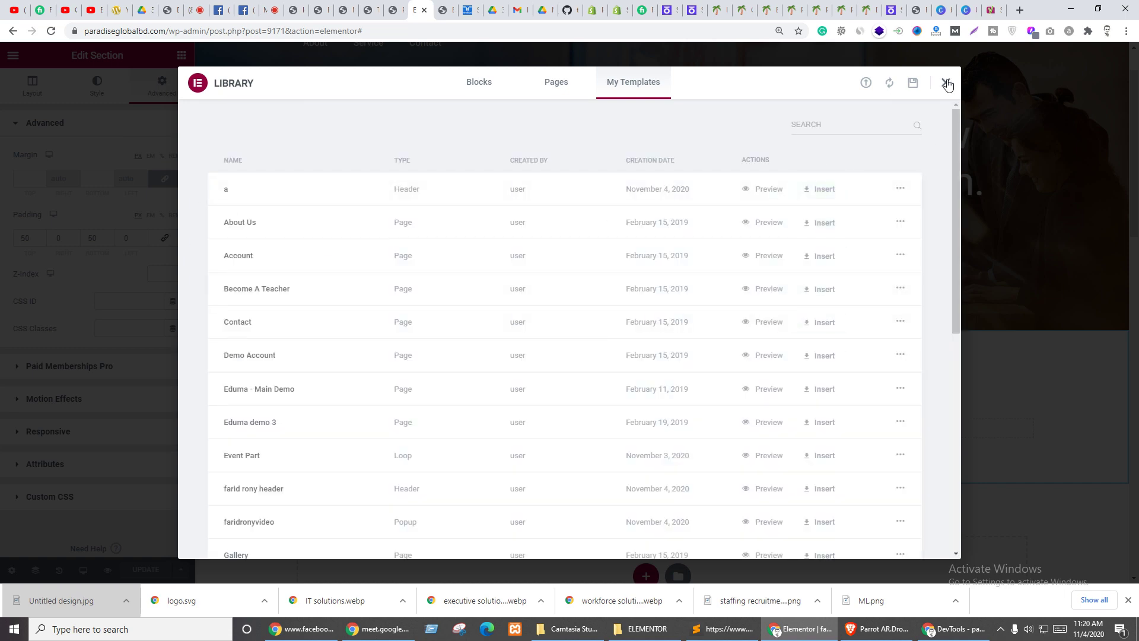
- Insert My Templates entry 'a' into the page's empty section, accepting its document settings
click(947, 85)
key(ctrl+Tab)
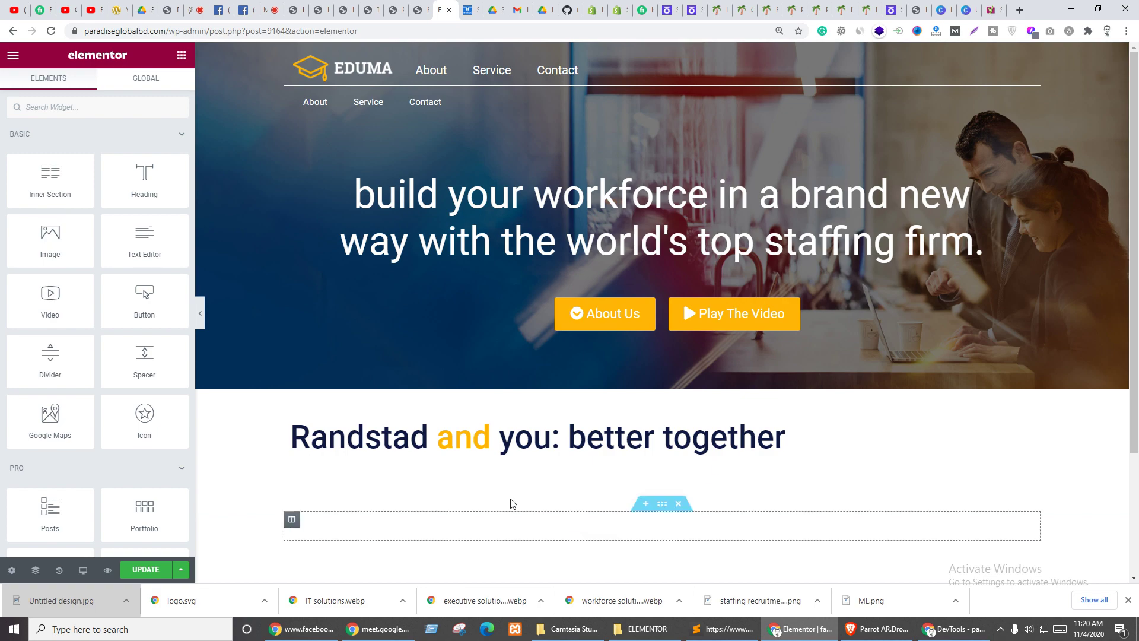
scroll(633, 402, down, 3)
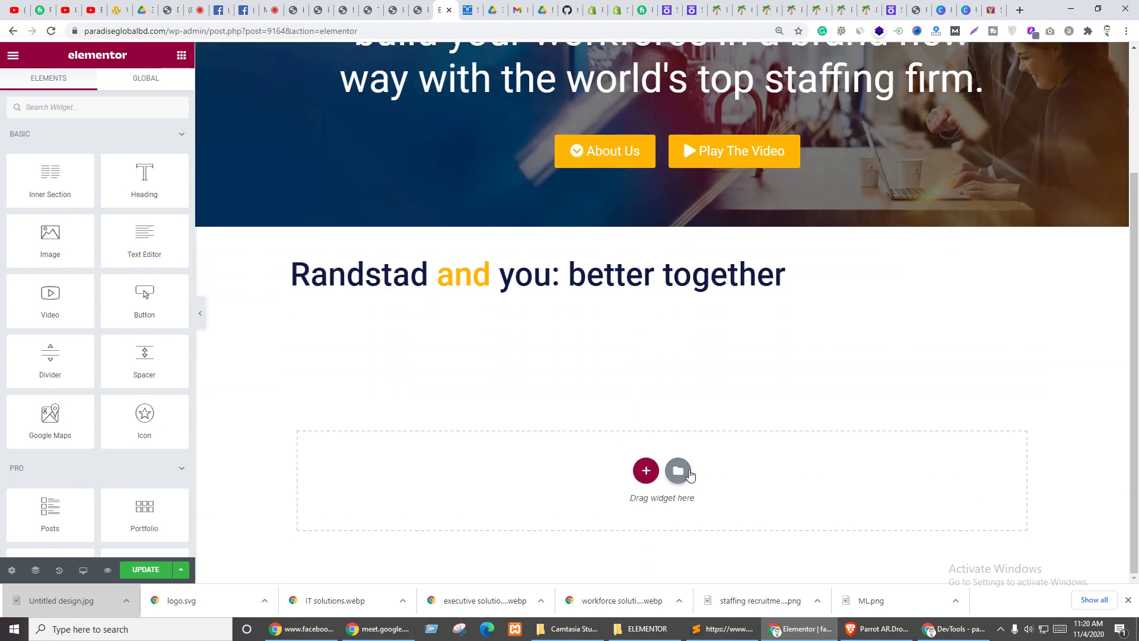
click(678, 471)
click(624, 78)
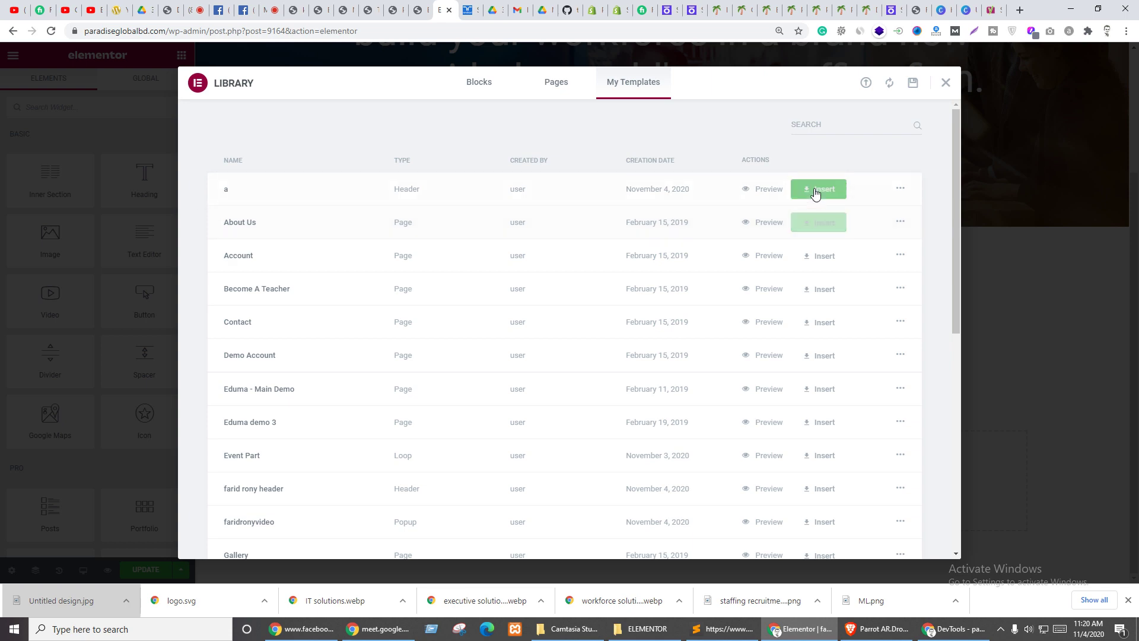
click(816, 191)
click(613, 370)
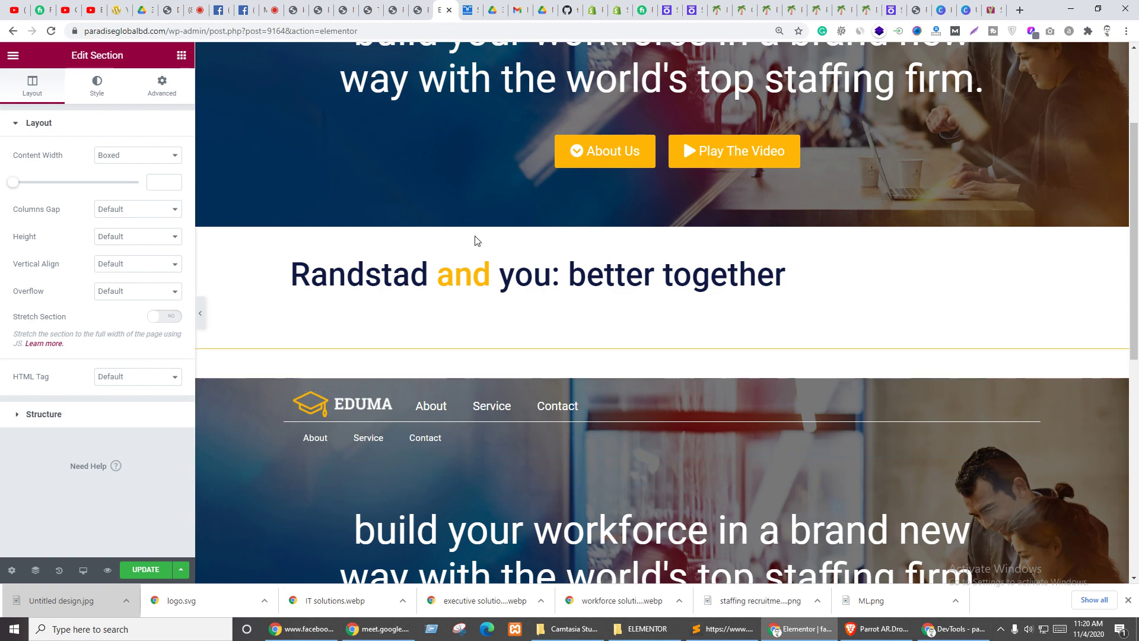
- Remove the Randstad heading section from the header template
scroll(554, 369, down, 3)
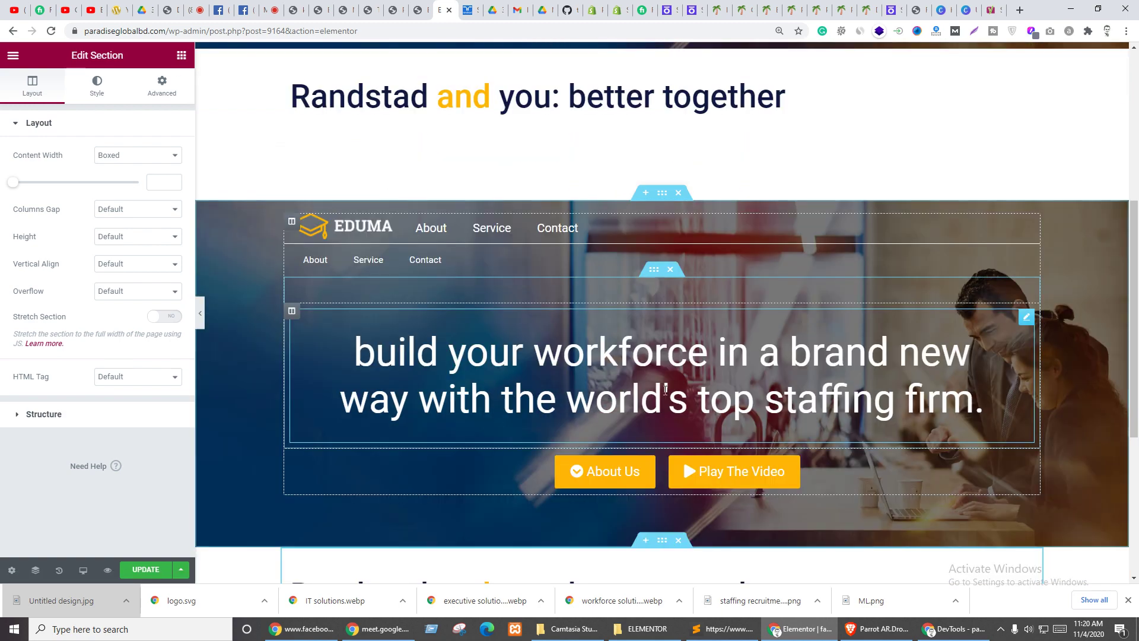
scroll(603, 309, up, 3)
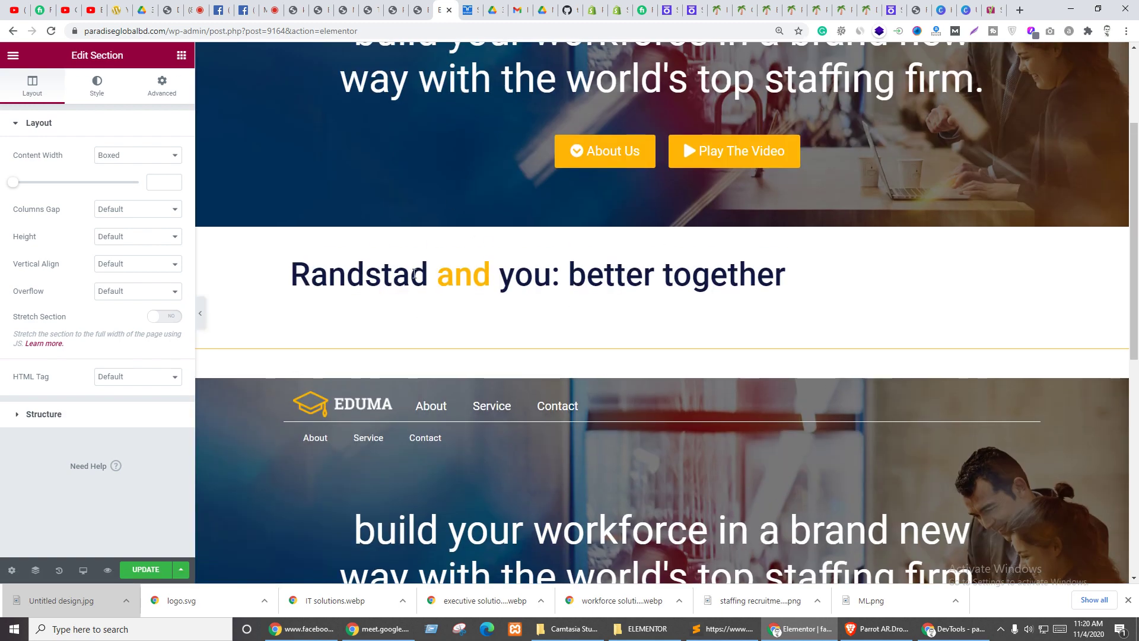
scroll(490, 267, down, 8)
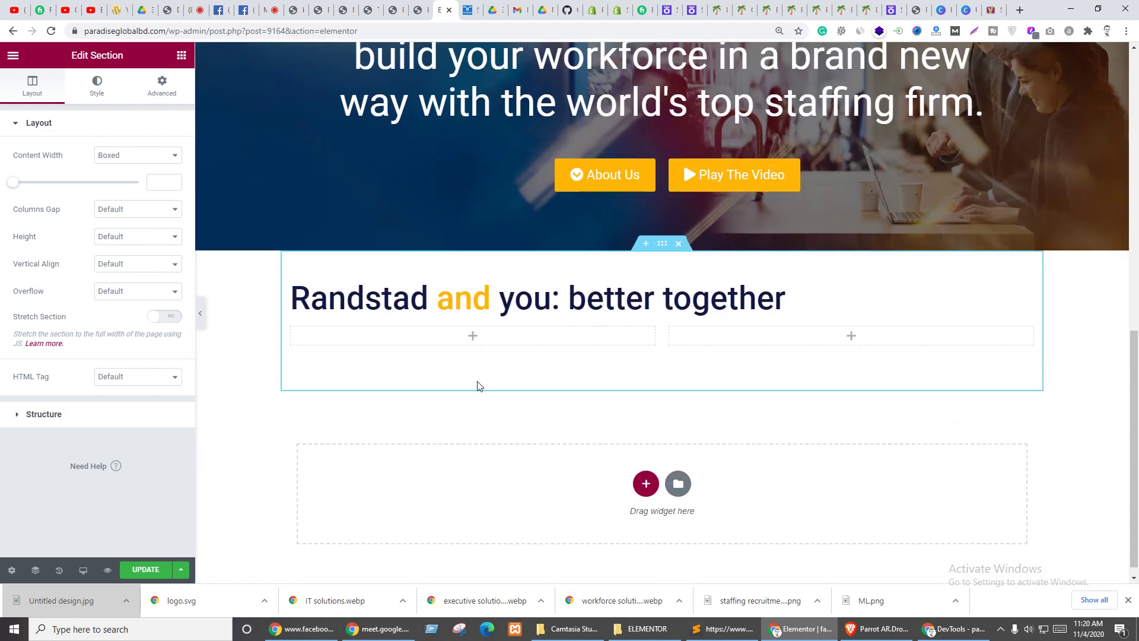
scroll(424, 304, up, 5)
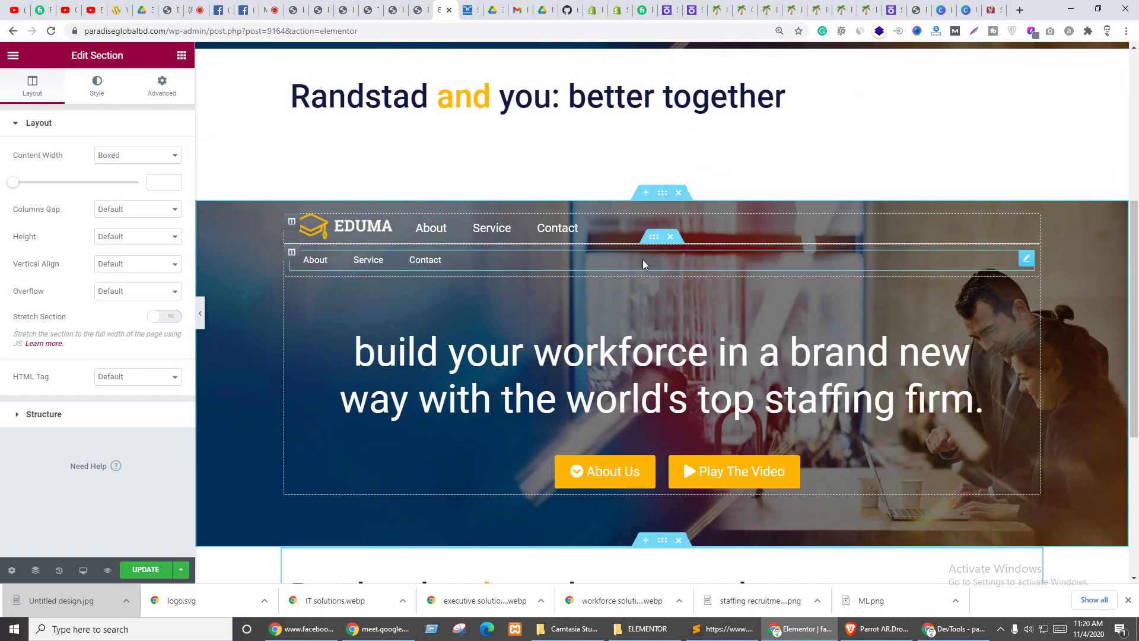
click(428, 10)
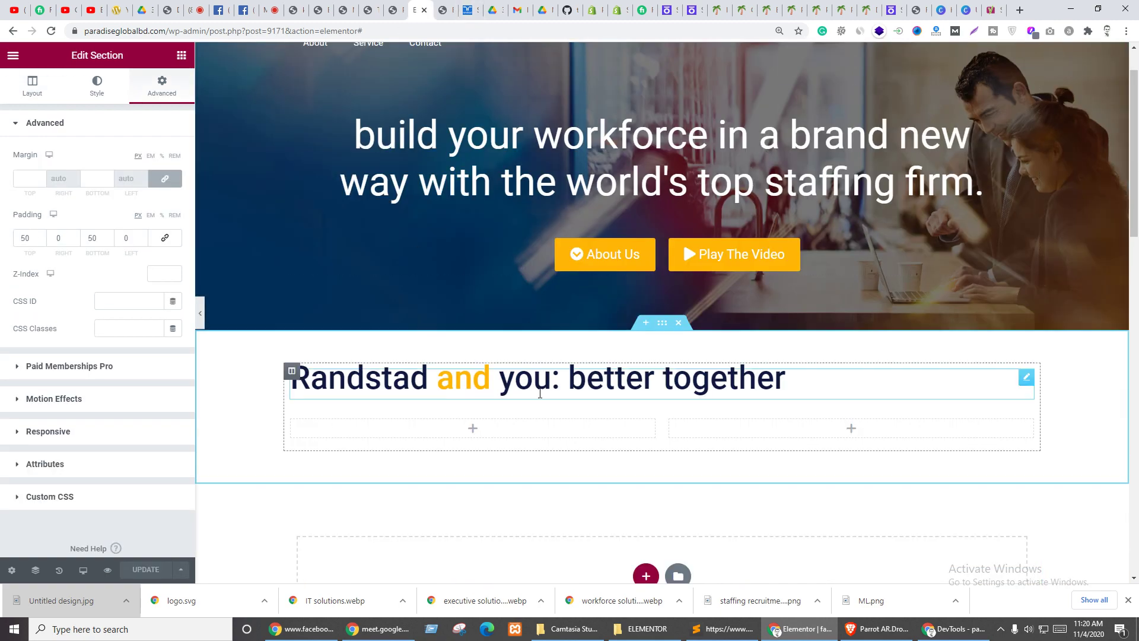
click(678, 323)
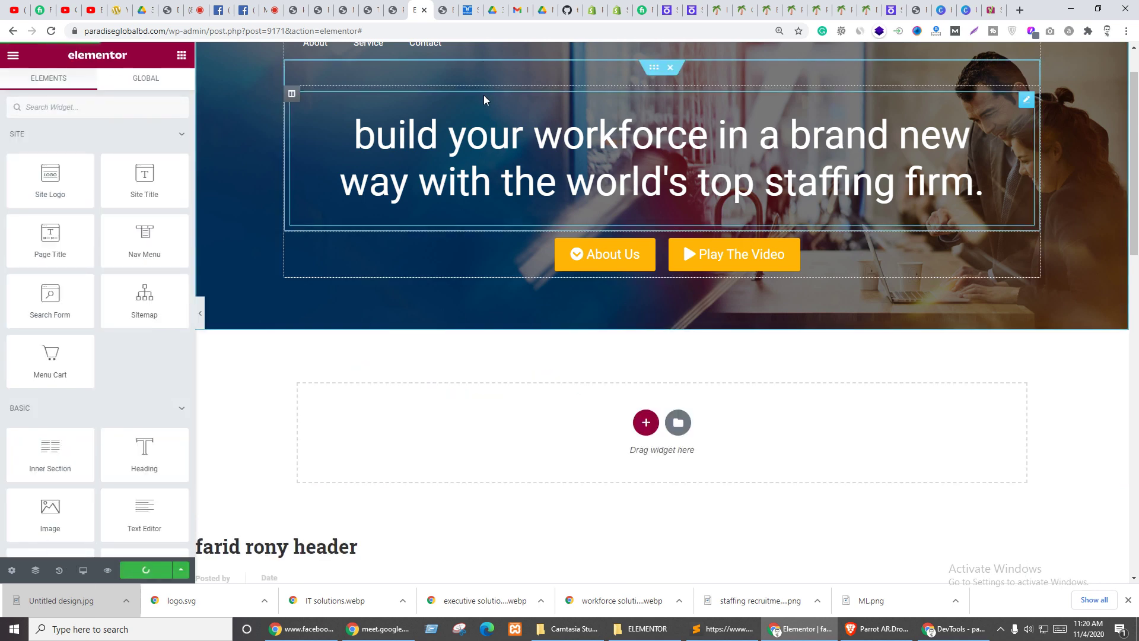
- Delete the duplicated hero section from the EDUMA page
click(447, 7)
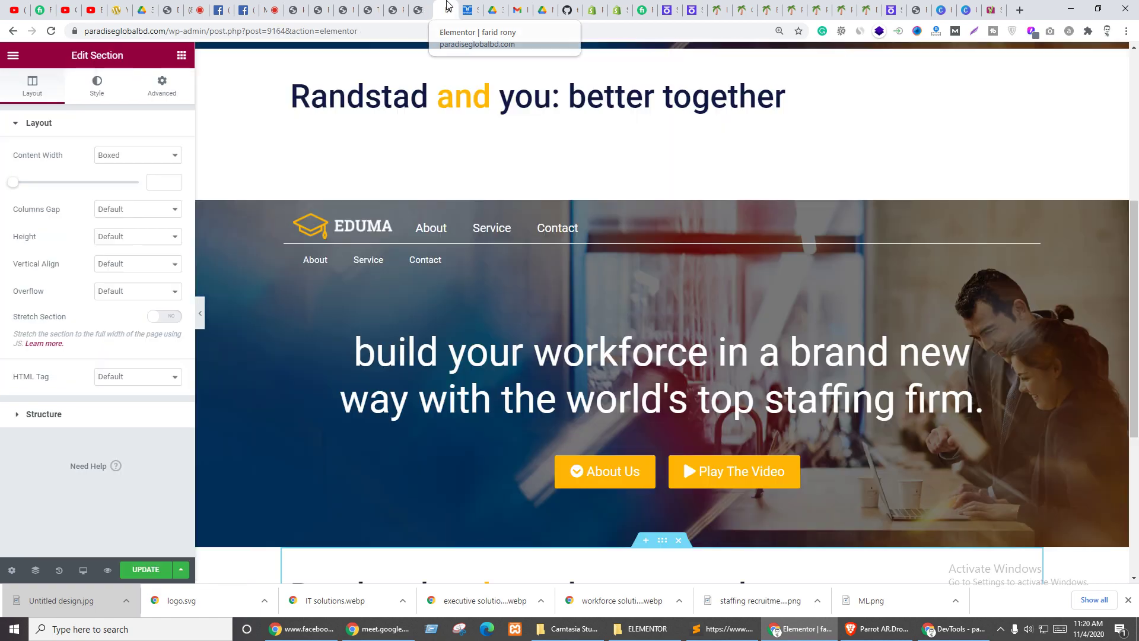
scroll(485, 180, up, 3)
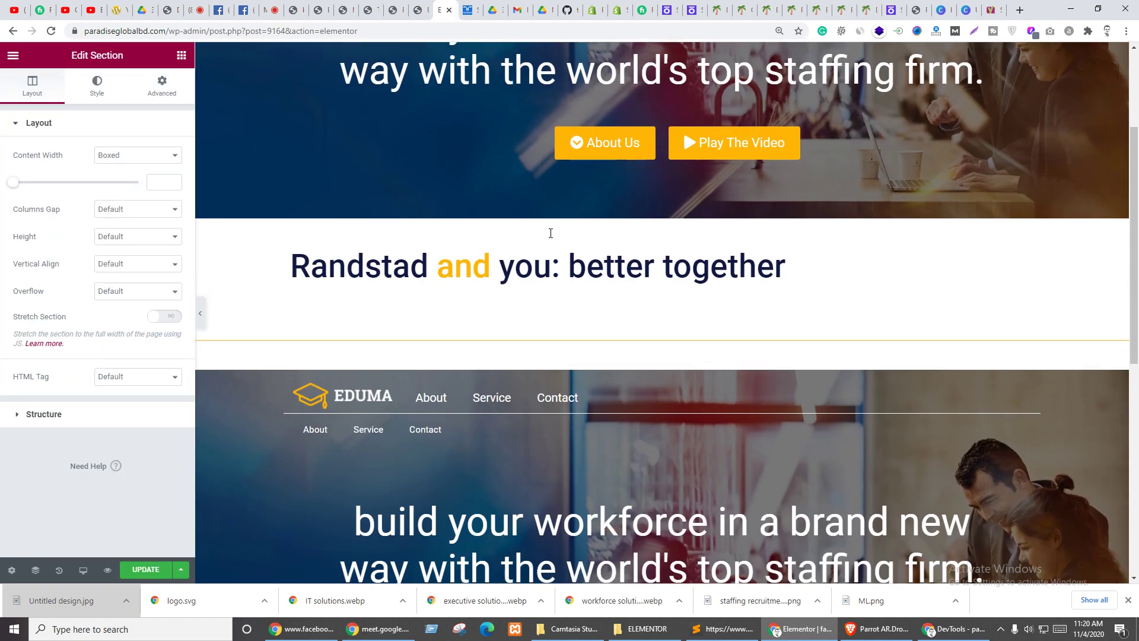
scroll(504, 237, up, 3)
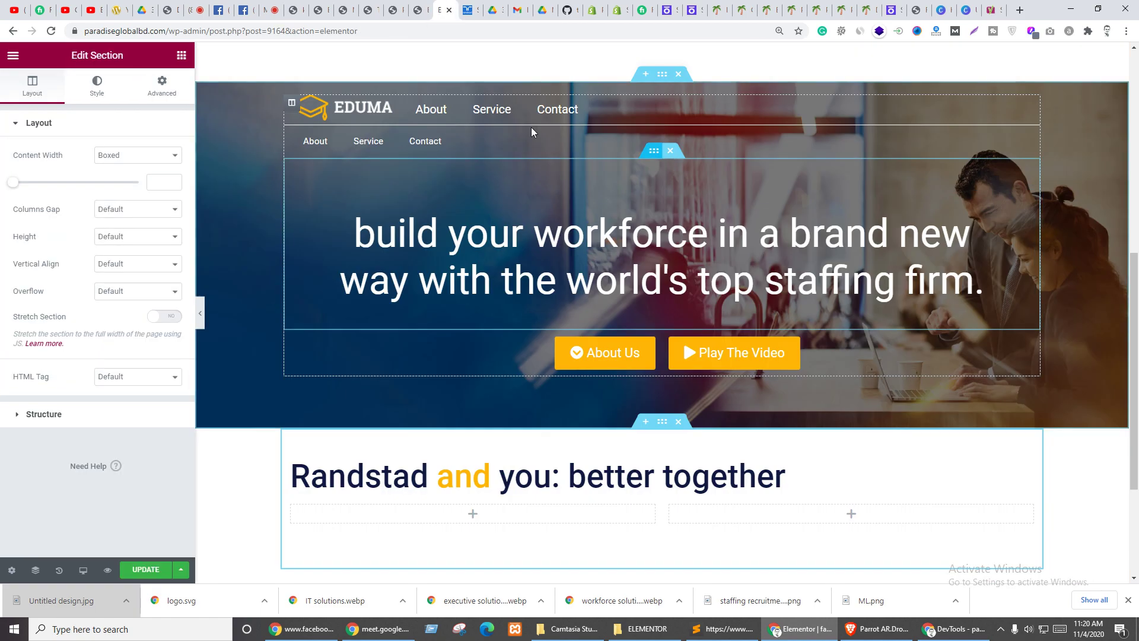
click(678, 75)
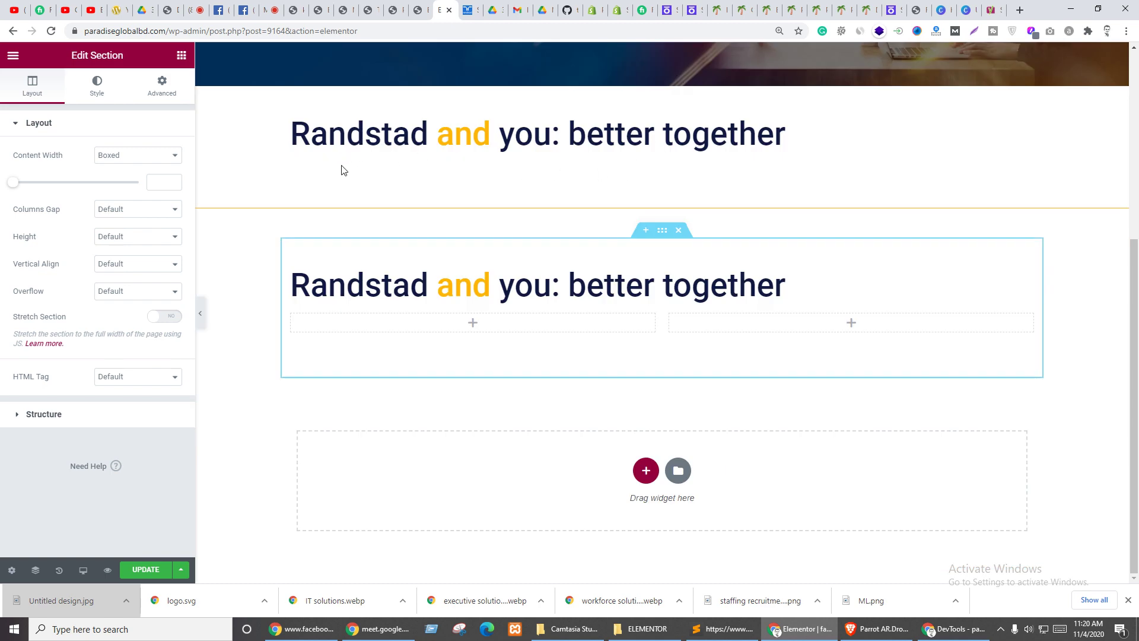
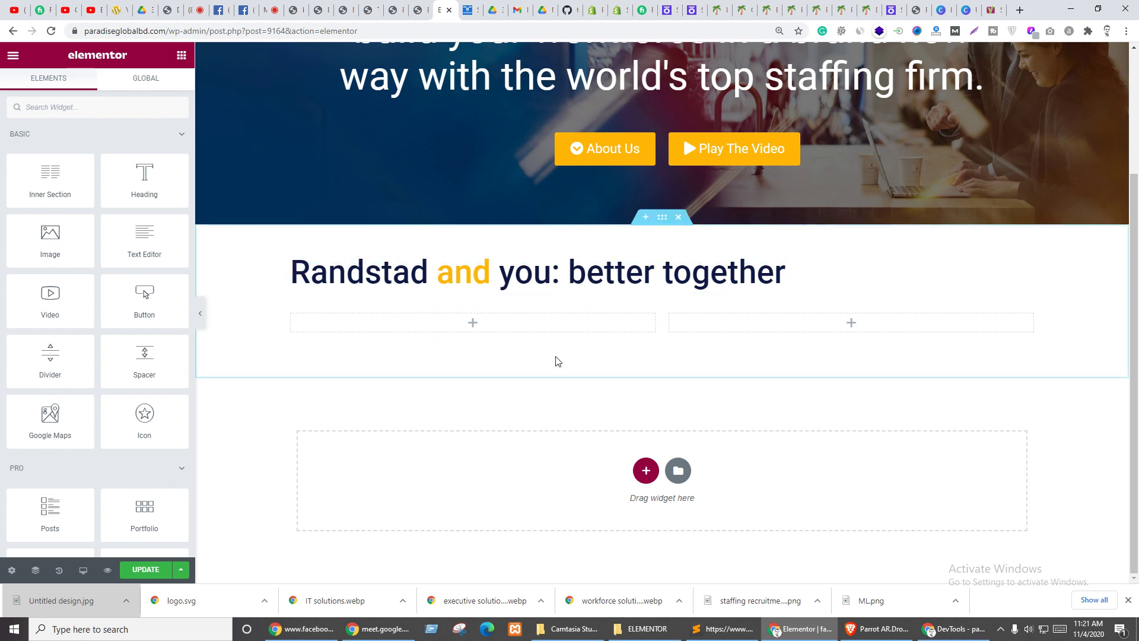
- Drop an Image widget into the left column under 'better together' and open Insert Media for it
scroll(309, 229, up, 3)
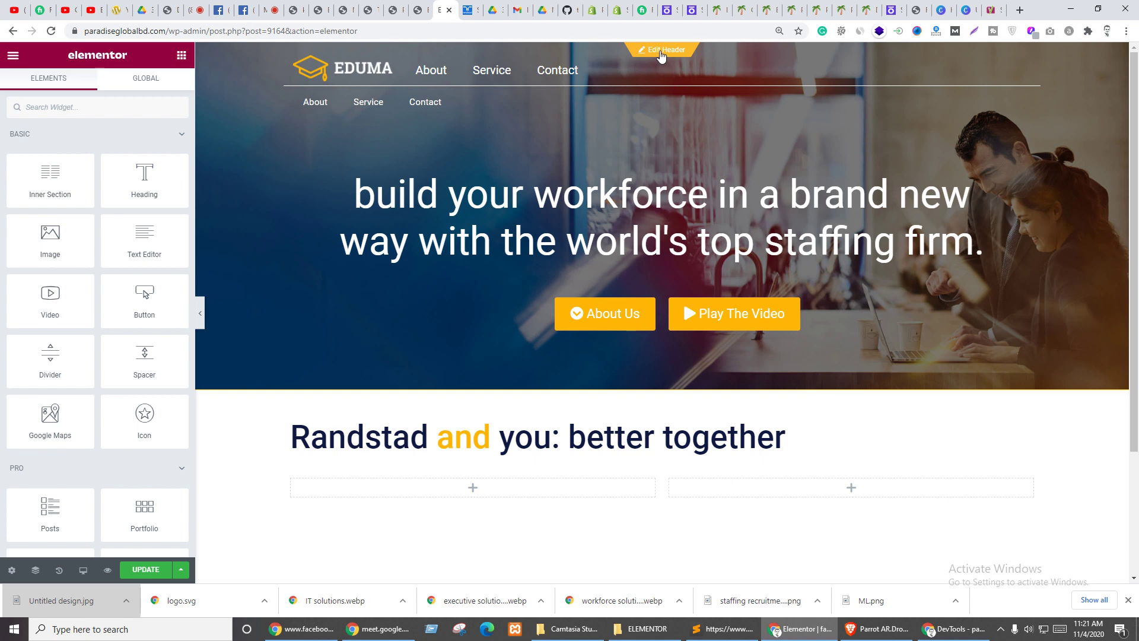
scroll(528, 432, down, 3)
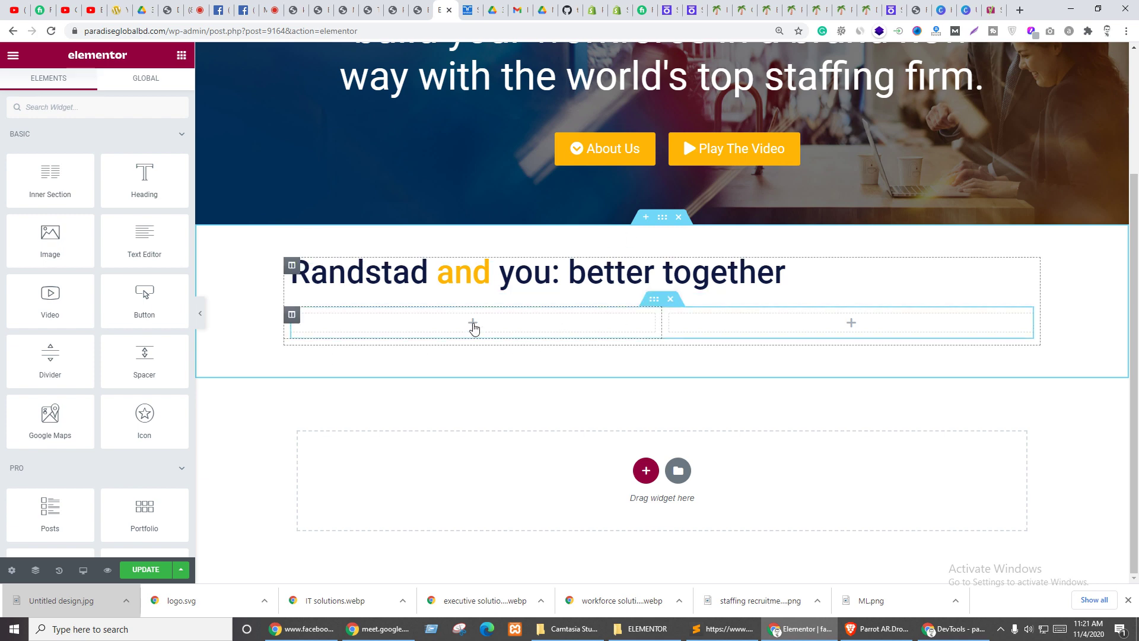
drag(83, 243, 433, 326)
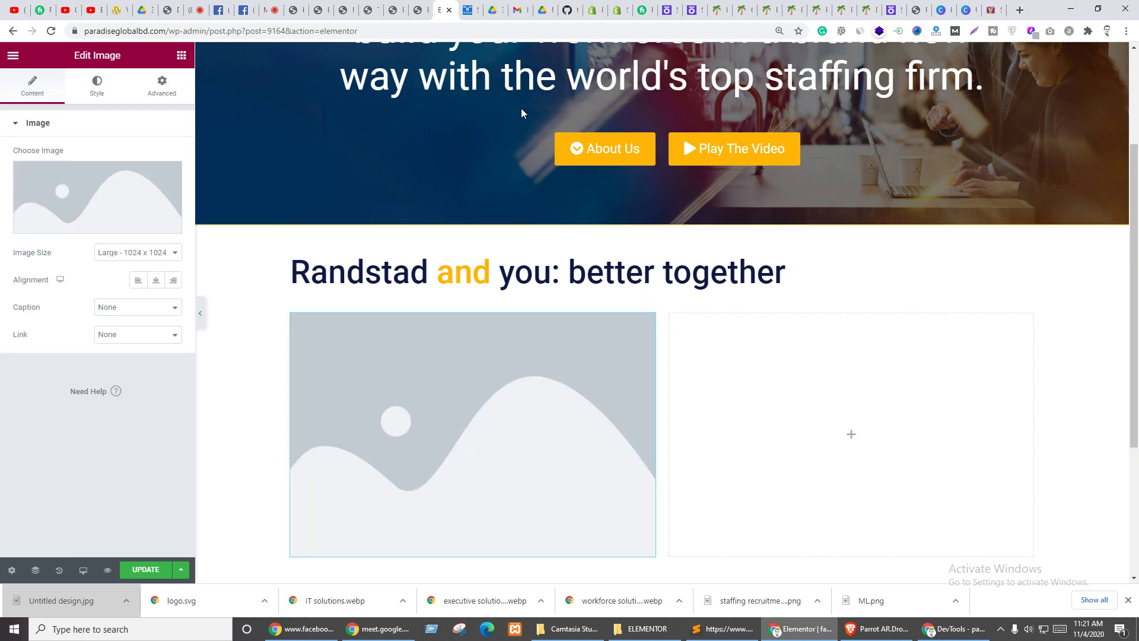
click(428, 8)
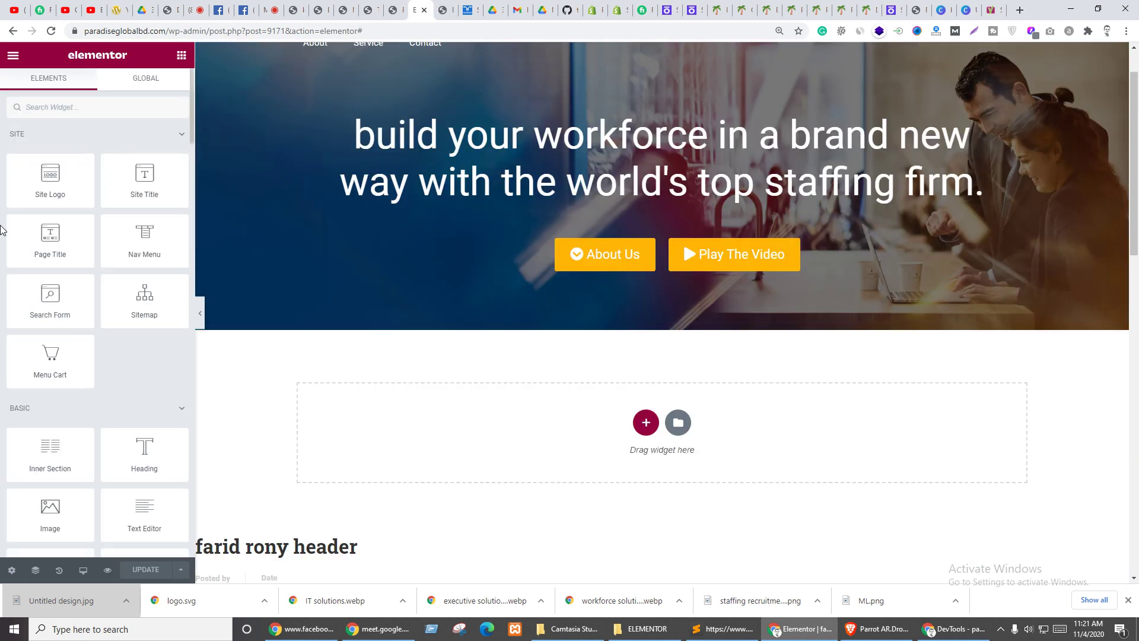
click(445, 9)
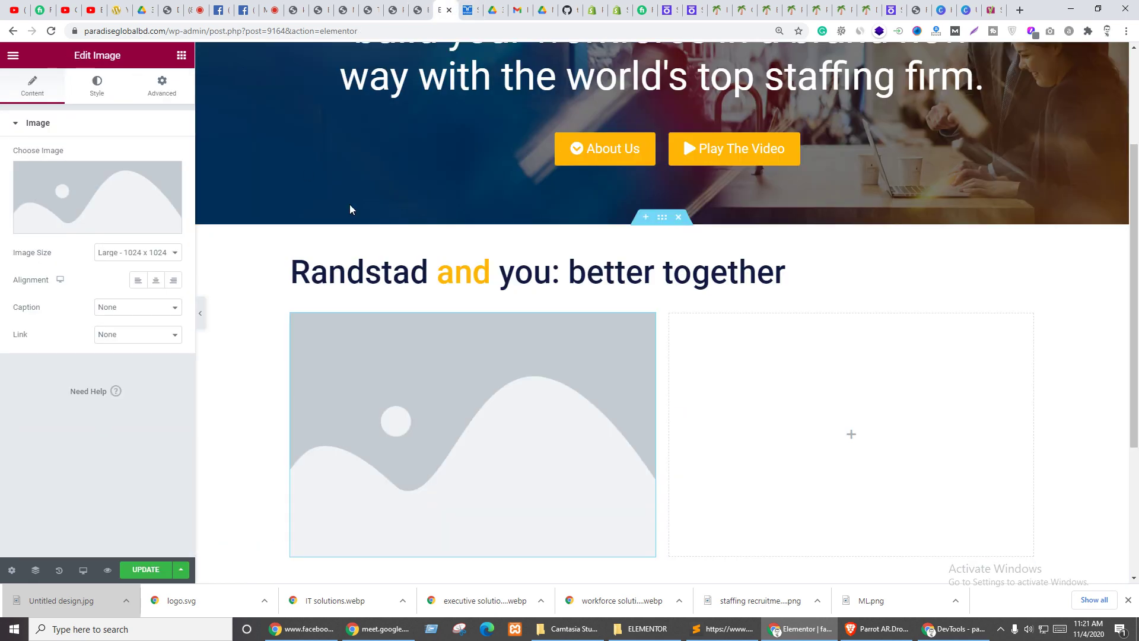
click(182, 55)
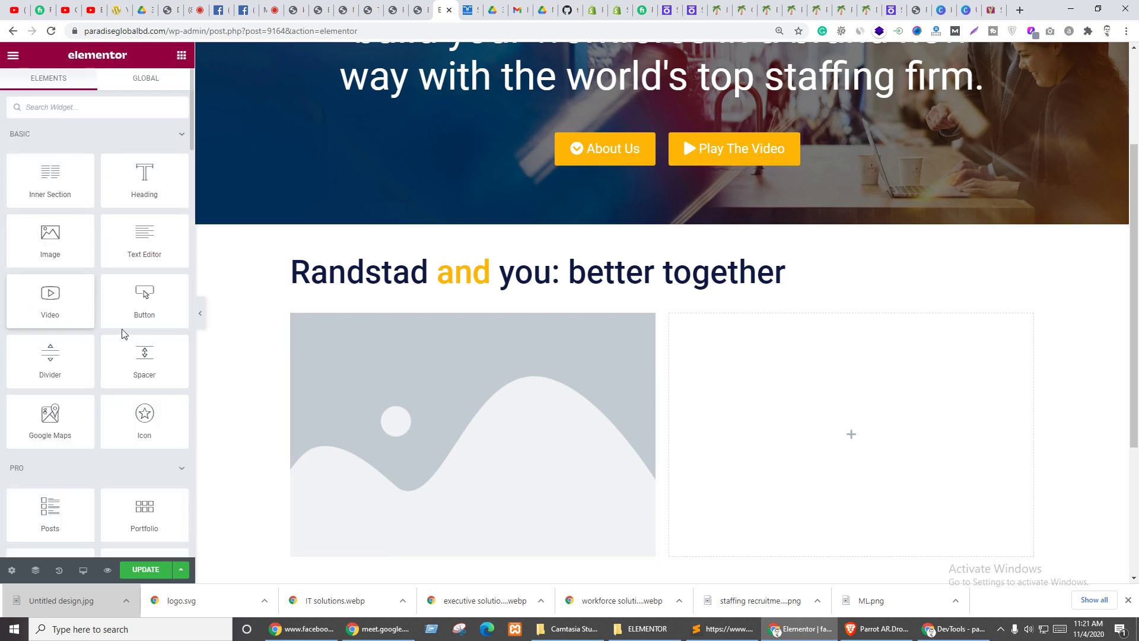
drag(650, 372, 347, 315)
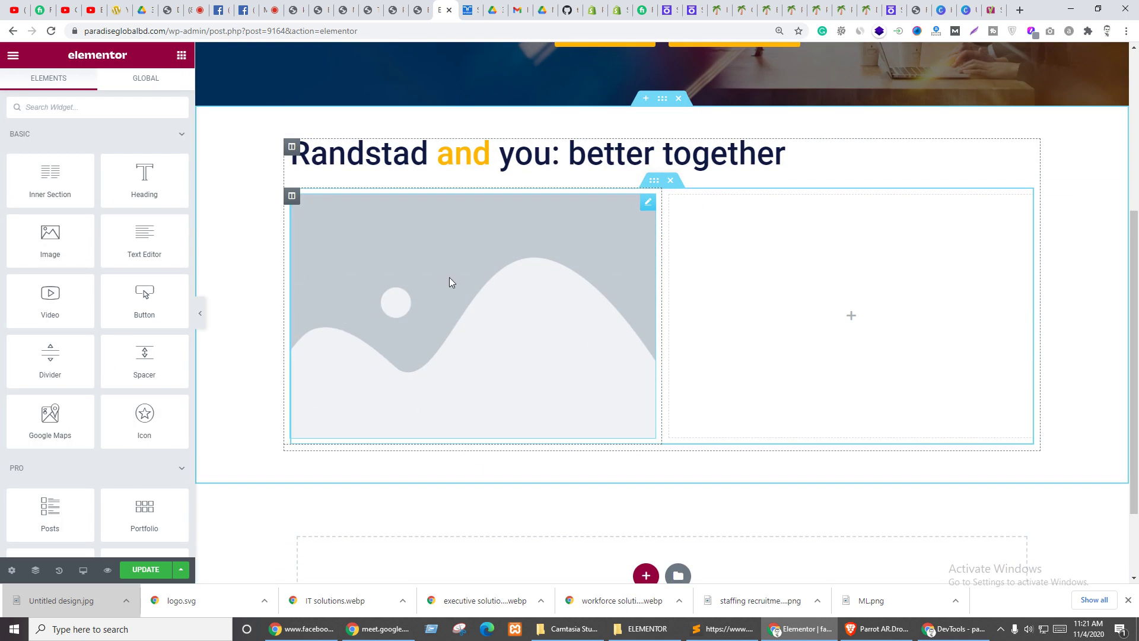
click(450, 278)
click(102, 197)
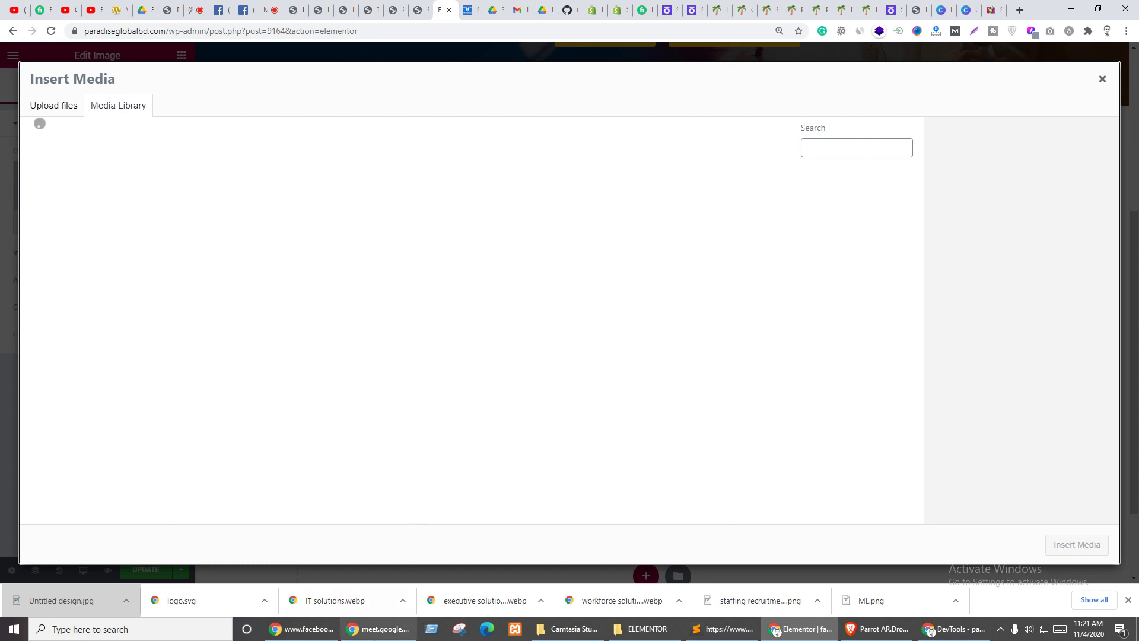
- Find ML.png on the Desktop and drag it with RT.png into the media library to upload
click(955, 600)
click(952, 560)
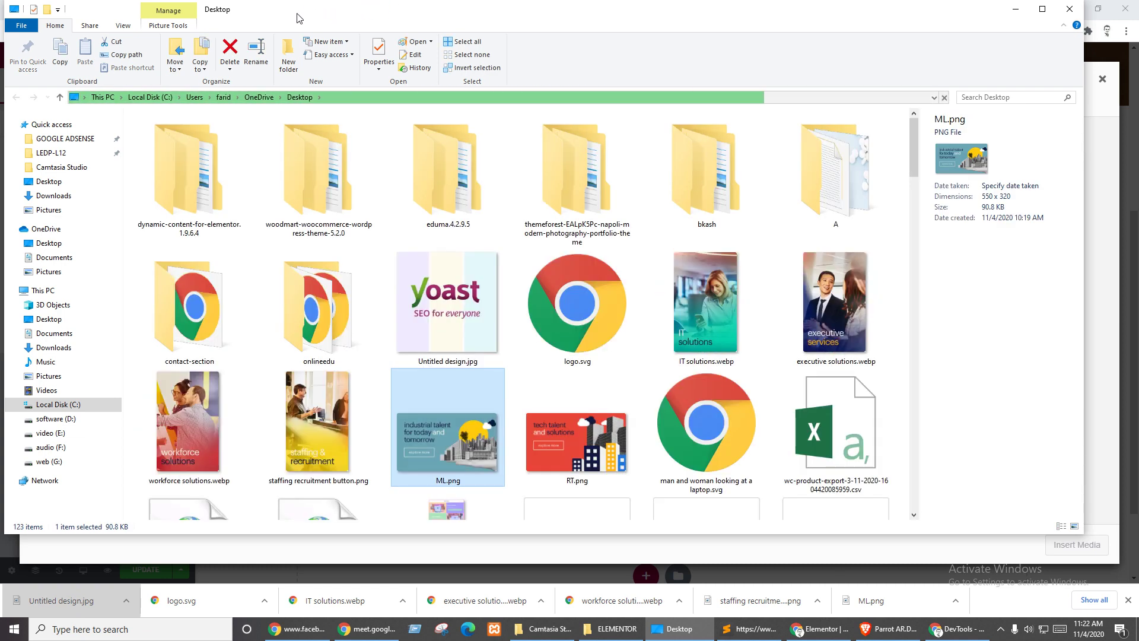
ctrl+click(573, 457)
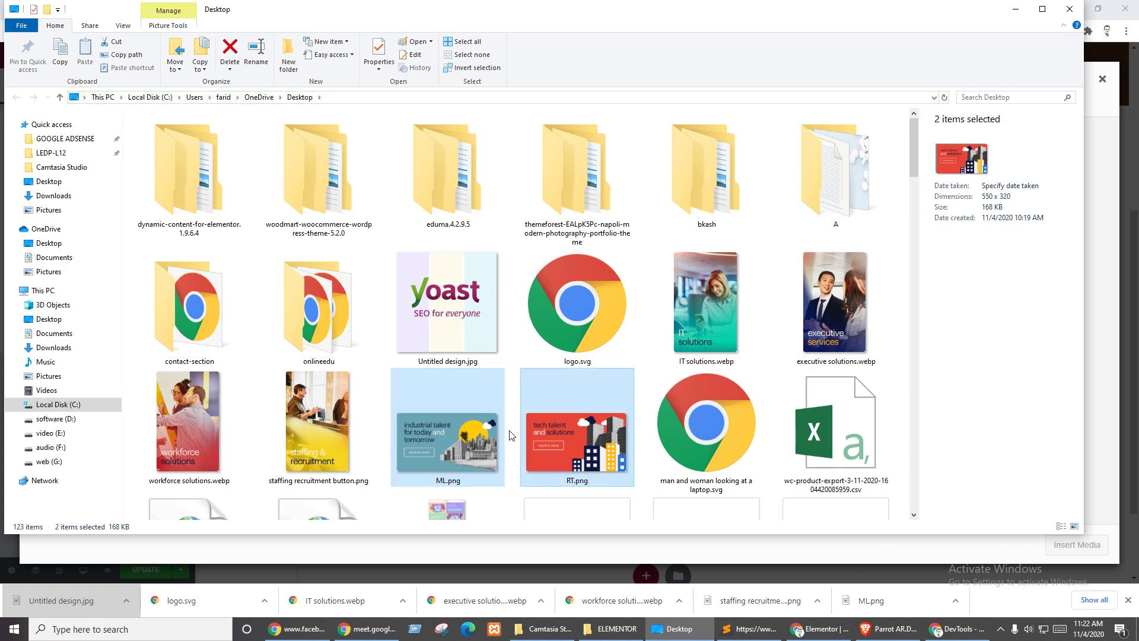
drag(567, 436, 431, 552)
drag(405, 554, 405, 554)
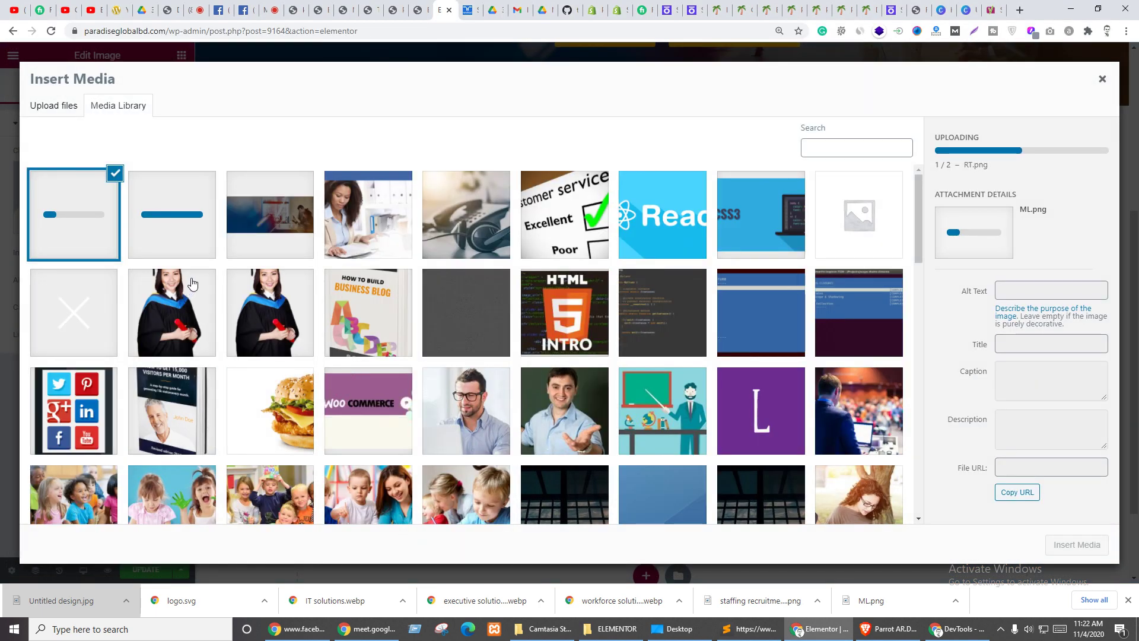
- Insert RT.png into the left image and set its link to Custom URL with the Internal URL tag
click(186, 254)
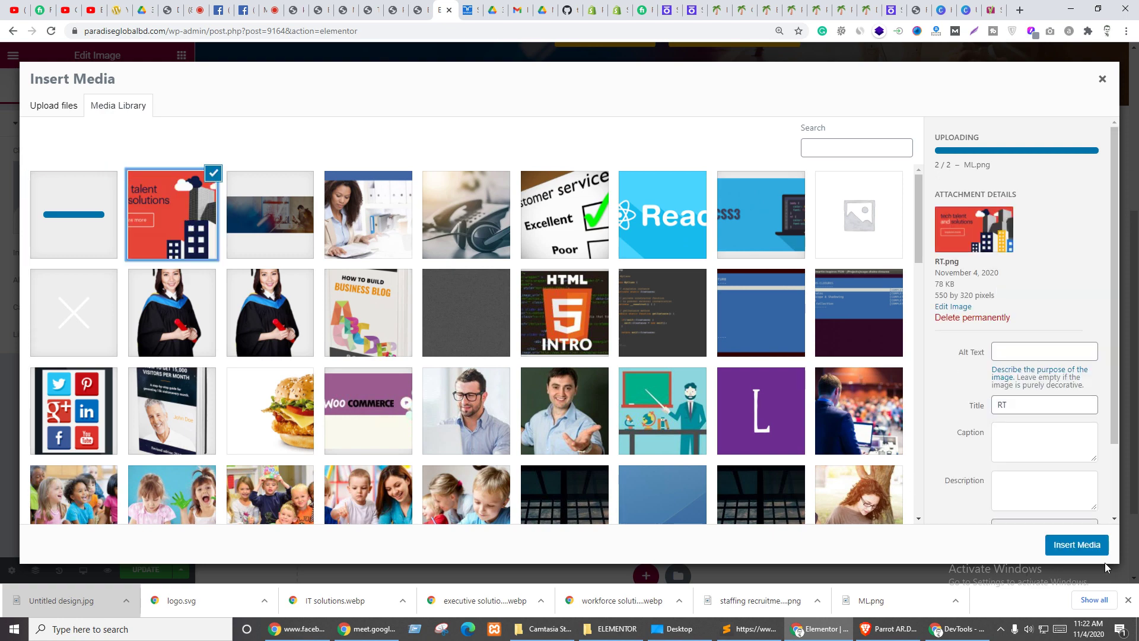
click(1092, 549)
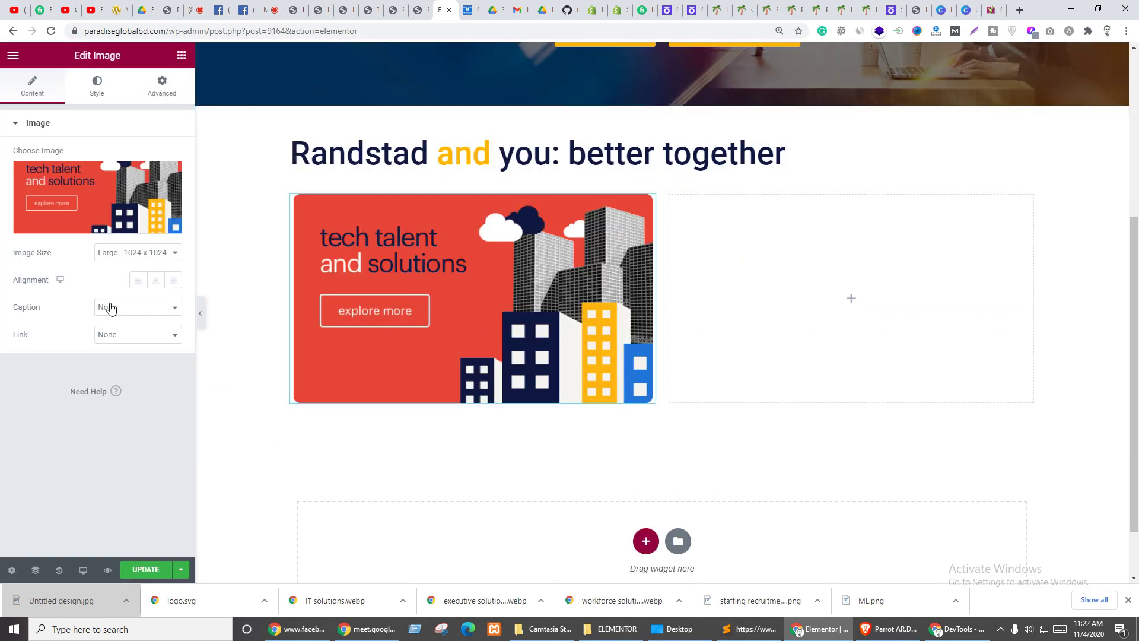
click(105, 334)
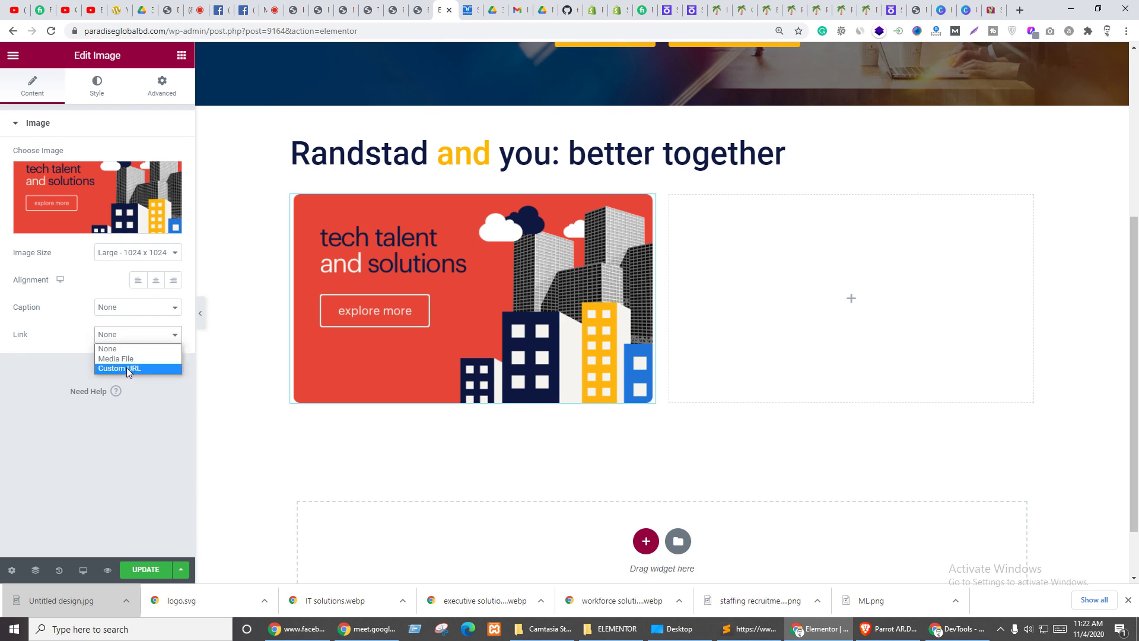
click(127, 367)
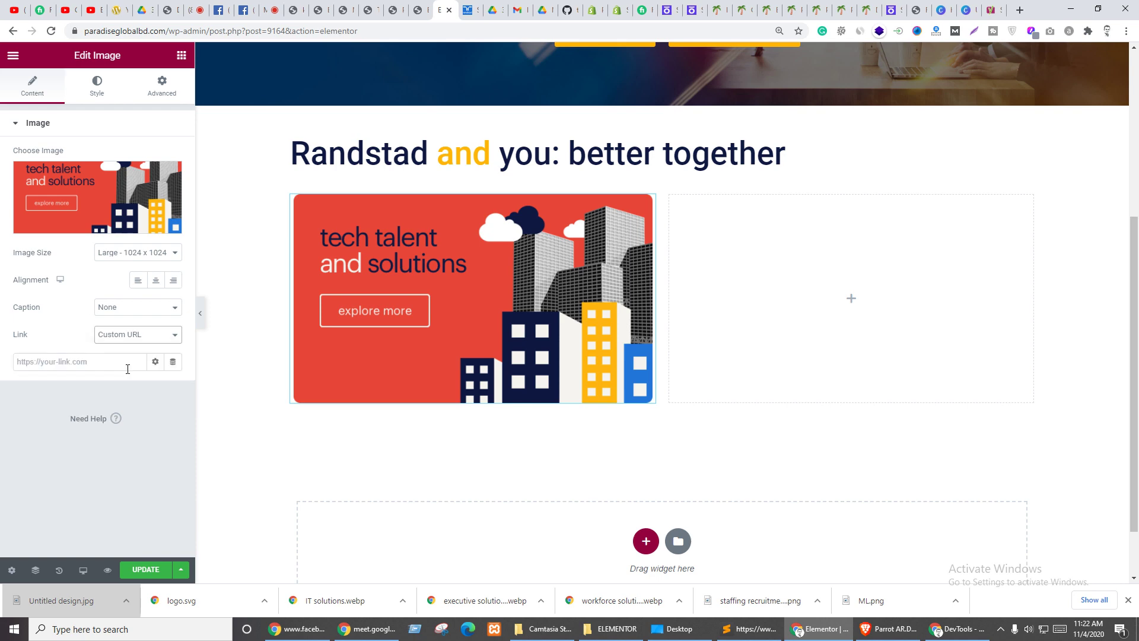
click(174, 363)
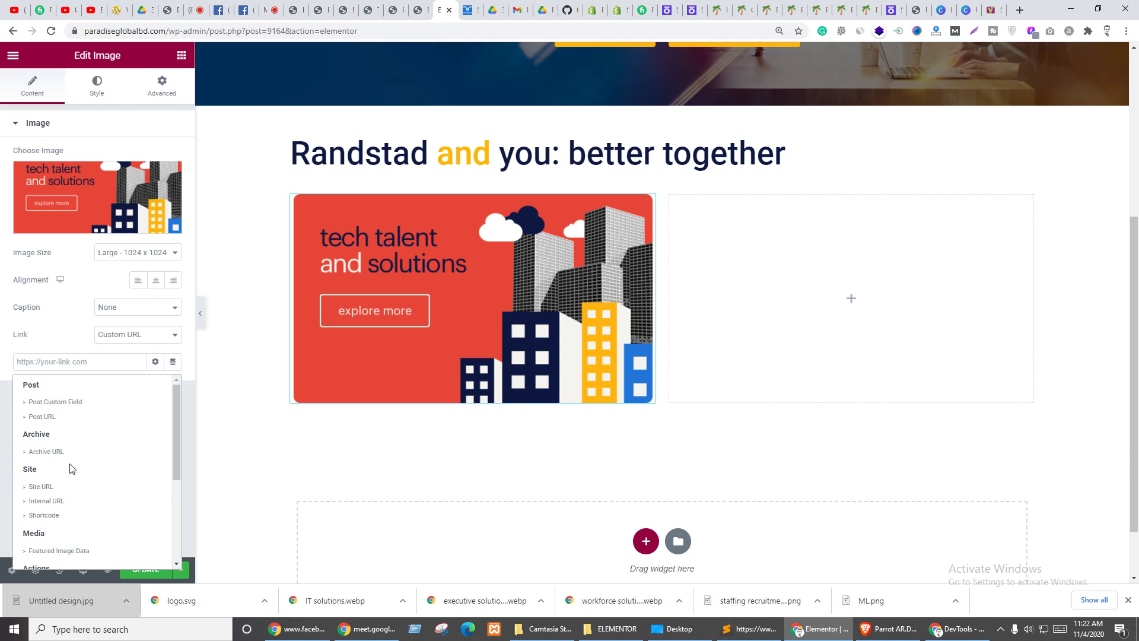
scroll(89, 471, down, 2)
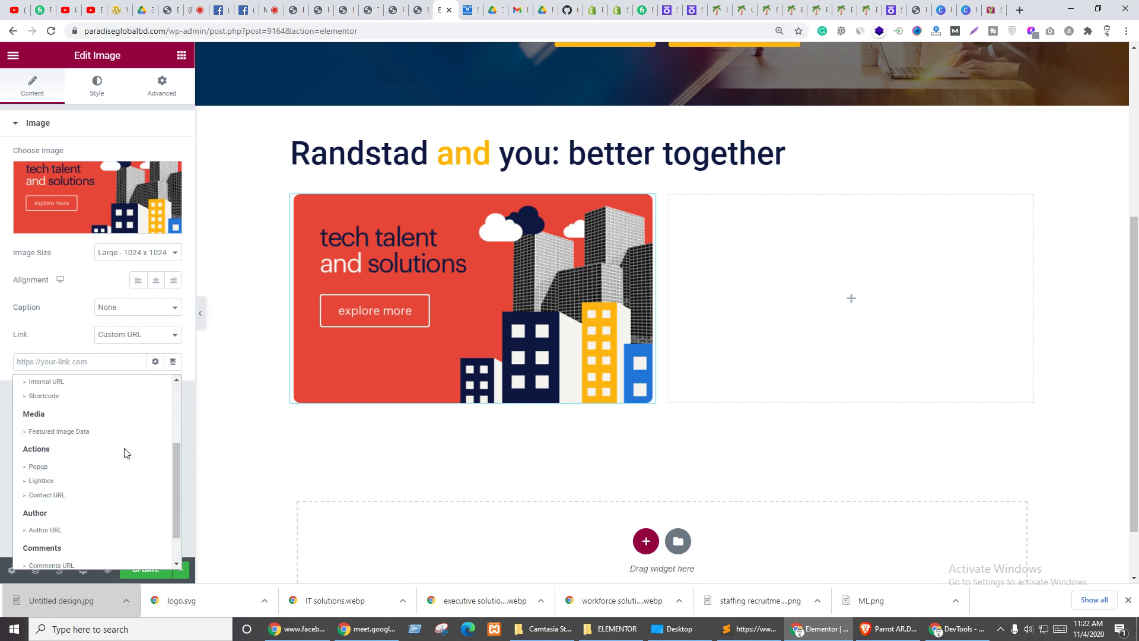
scroll(116, 504, down, 1)
scroll(133, 488, up, 3)
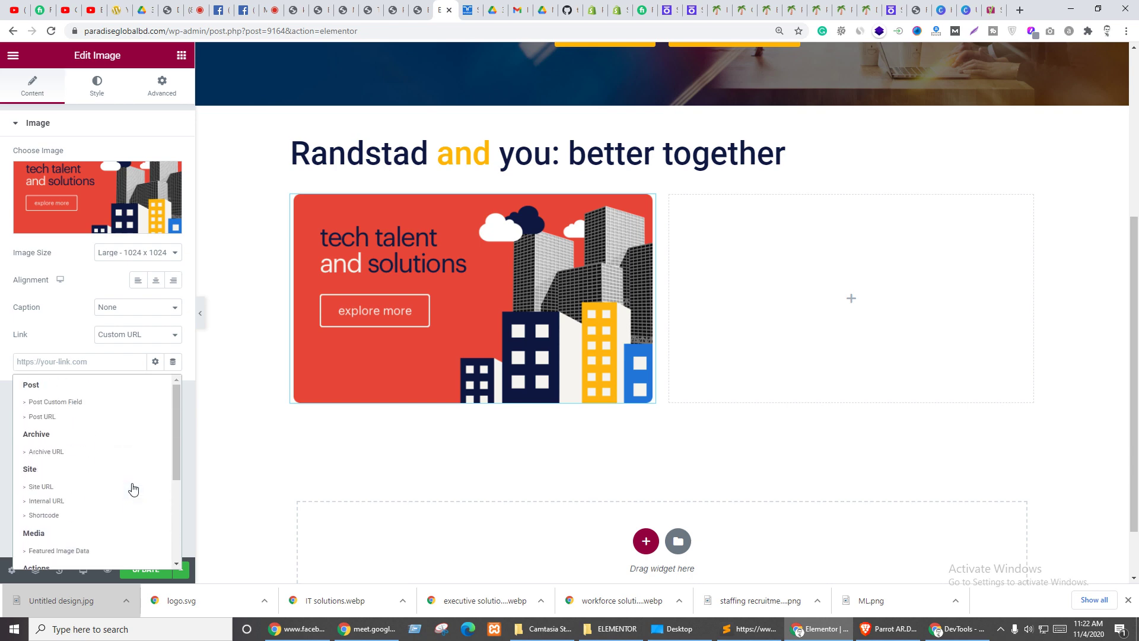
click(45, 501)
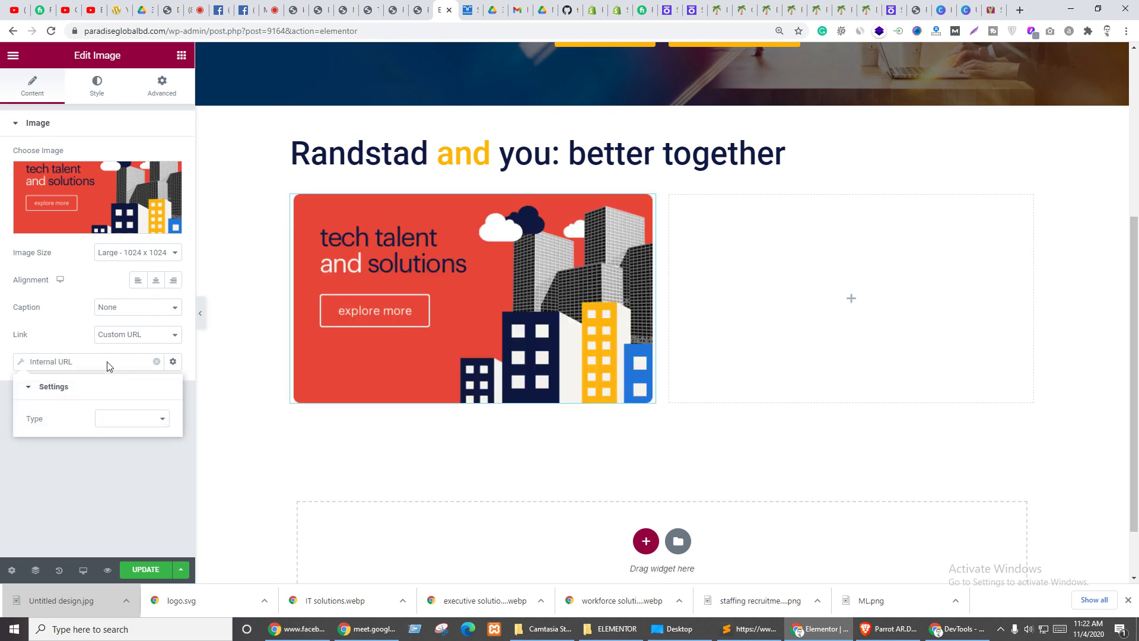
click(131, 421)
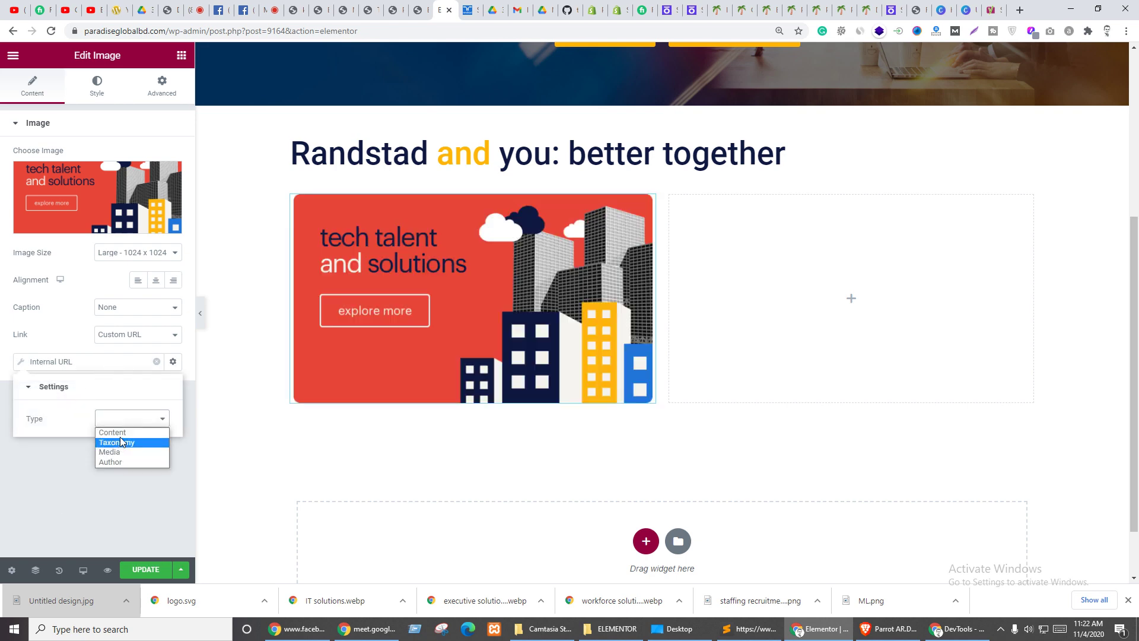
- Swap the image link's Internal URL tag for Post URL, after briefly trying Site URL
click(158, 361)
click(70, 362)
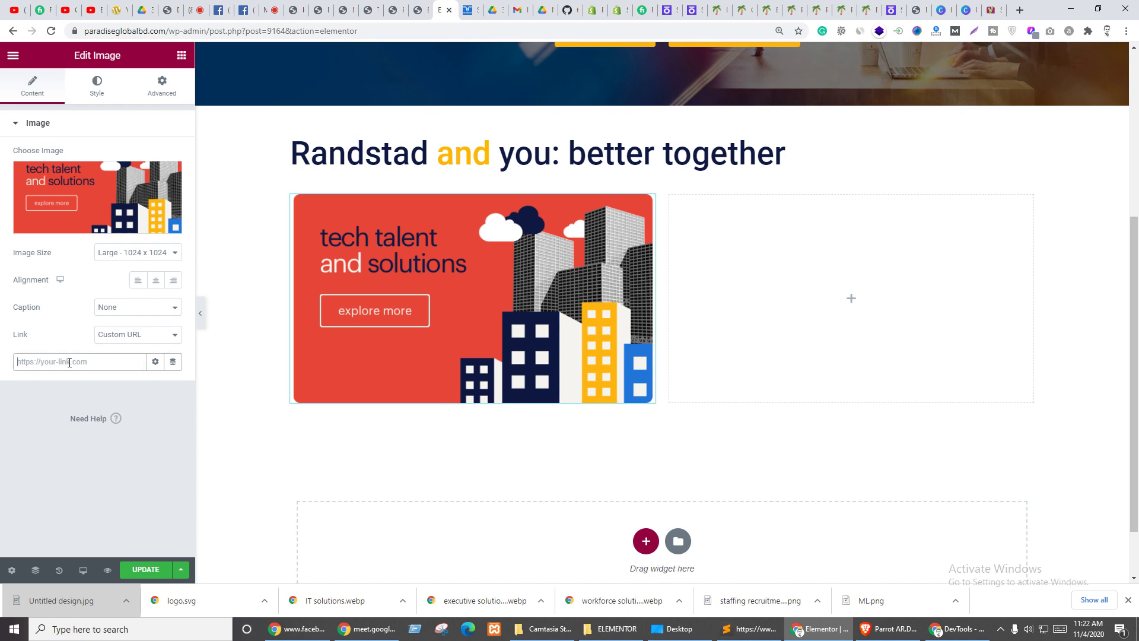
click(173, 362)
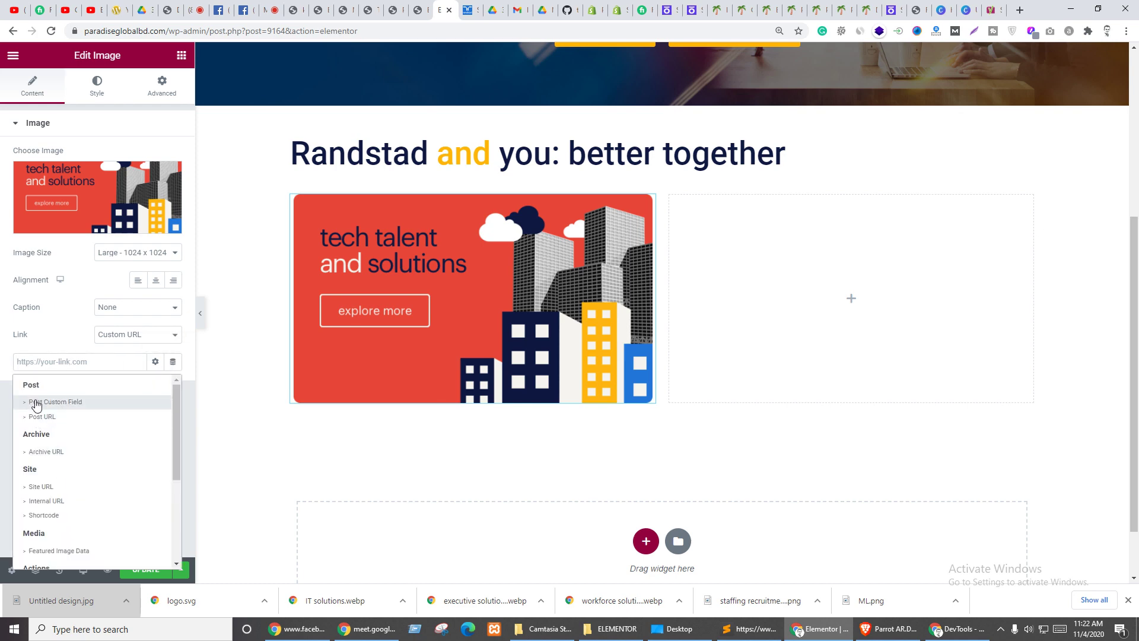
click(39, 487)
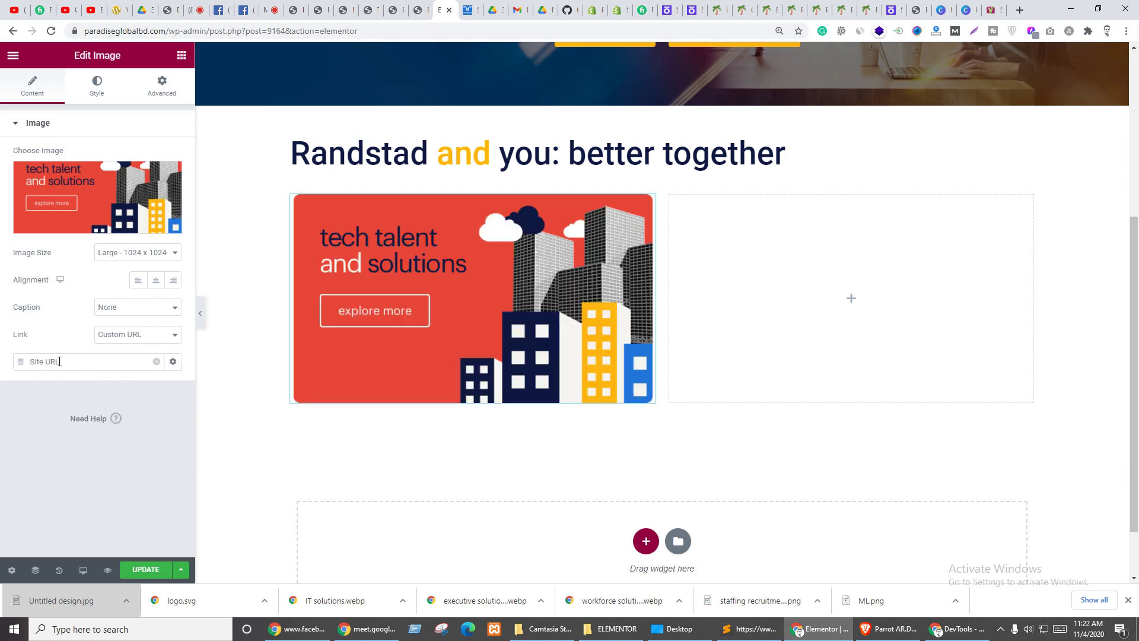
click(156, 362)
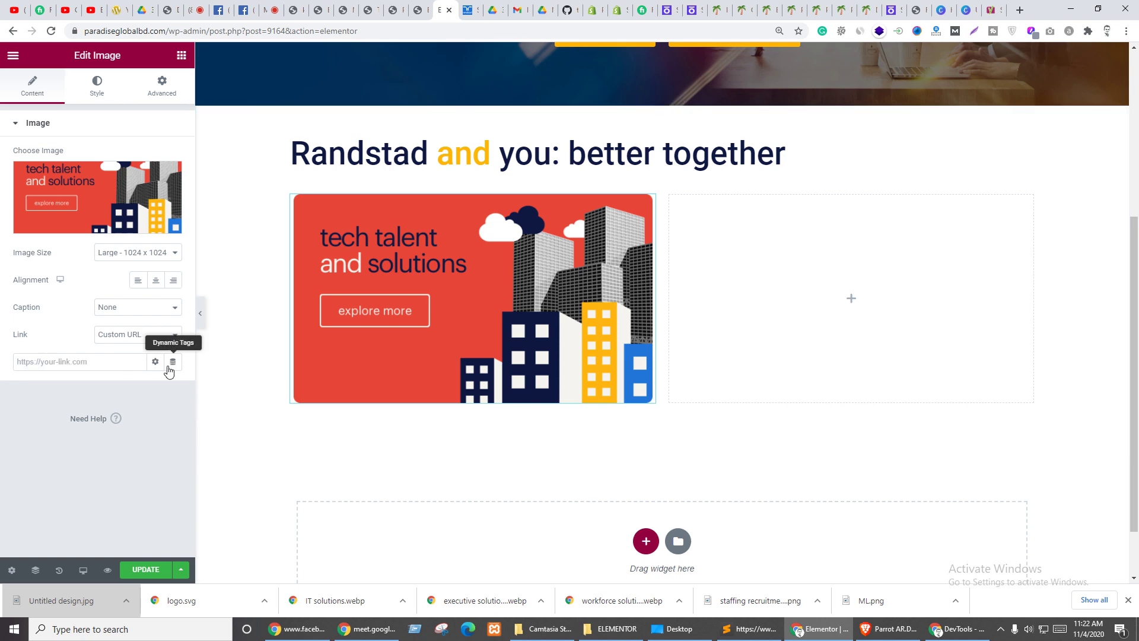
click(174, 362)
scroll(79, 476, down, 3)
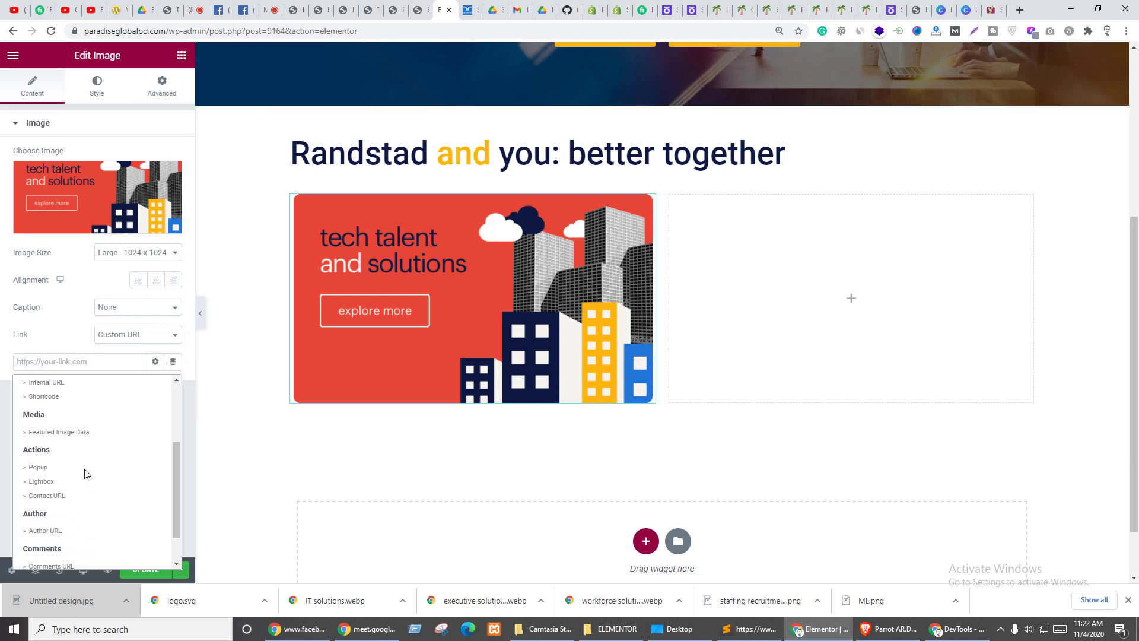
scroll(98, 474, down, 1)
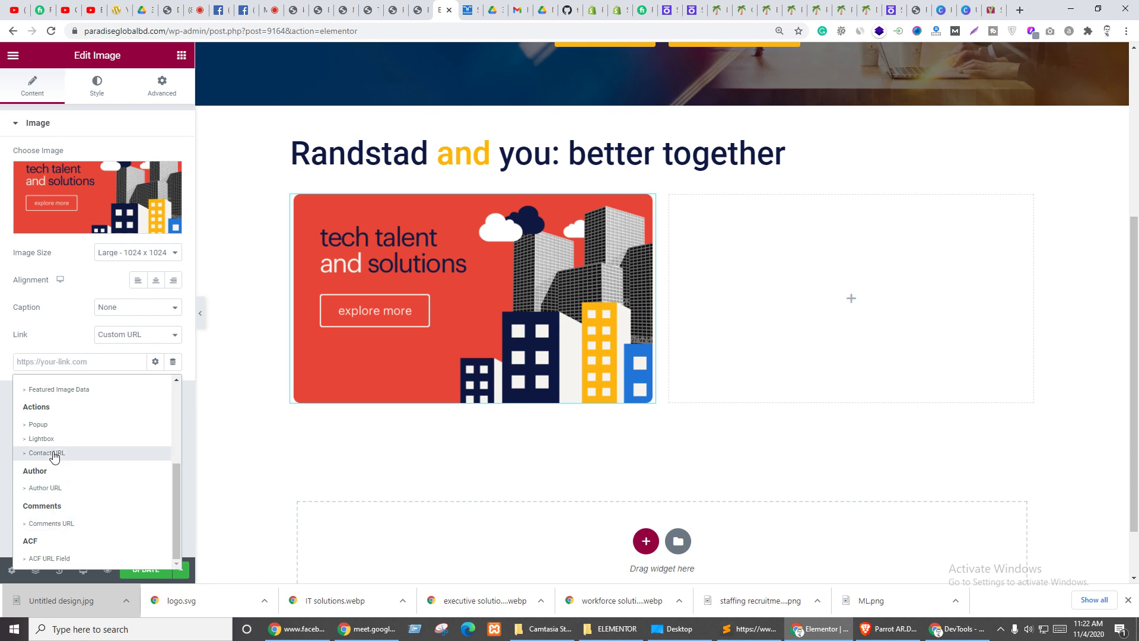
scroll(51, 463, up, 1)
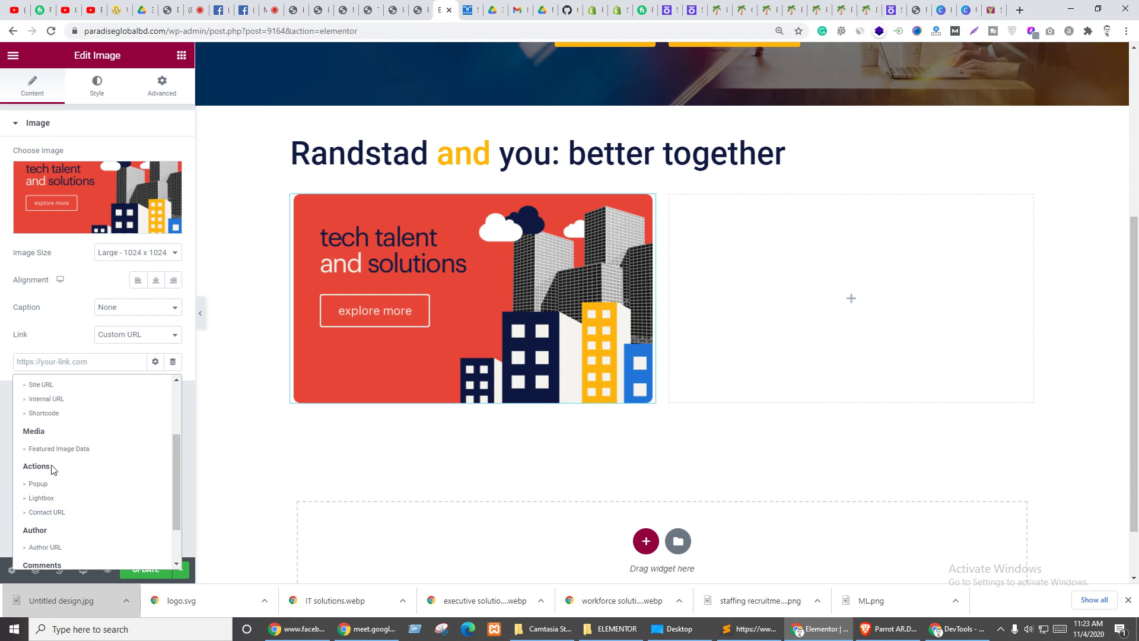
scroll(52, 495, down, 1)
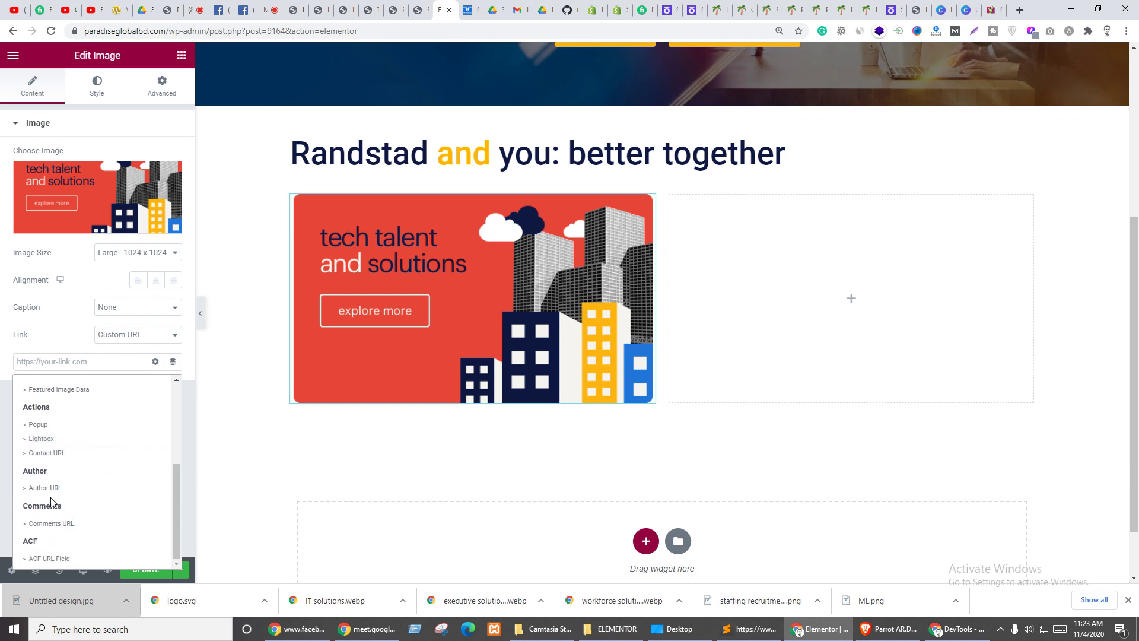
scroll(83, 497, up, 2)
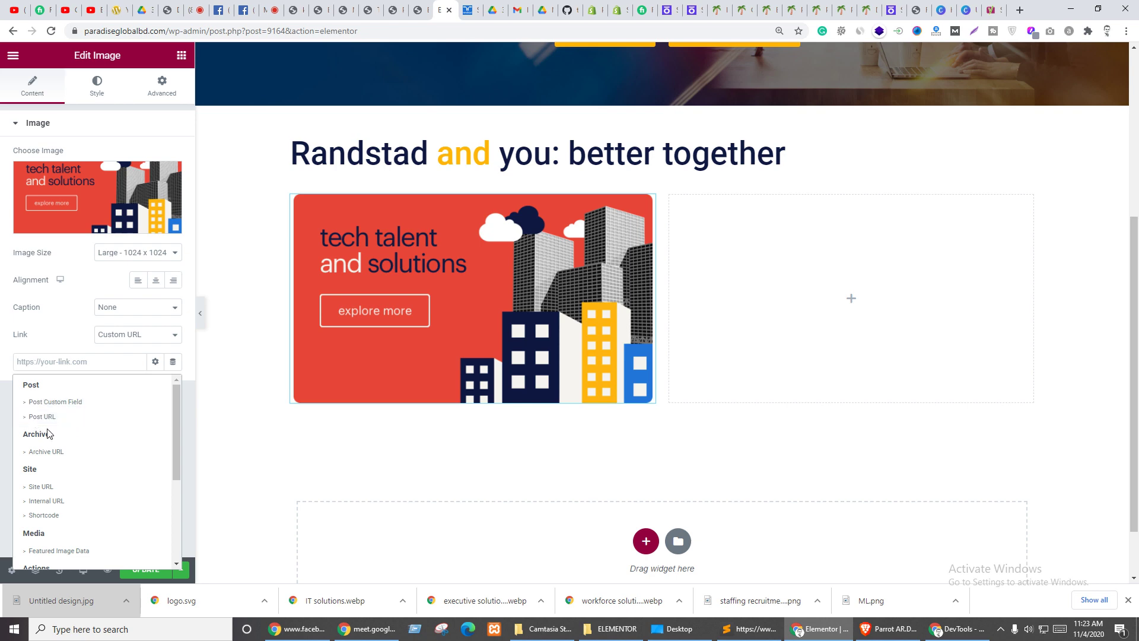
click(36, 418)
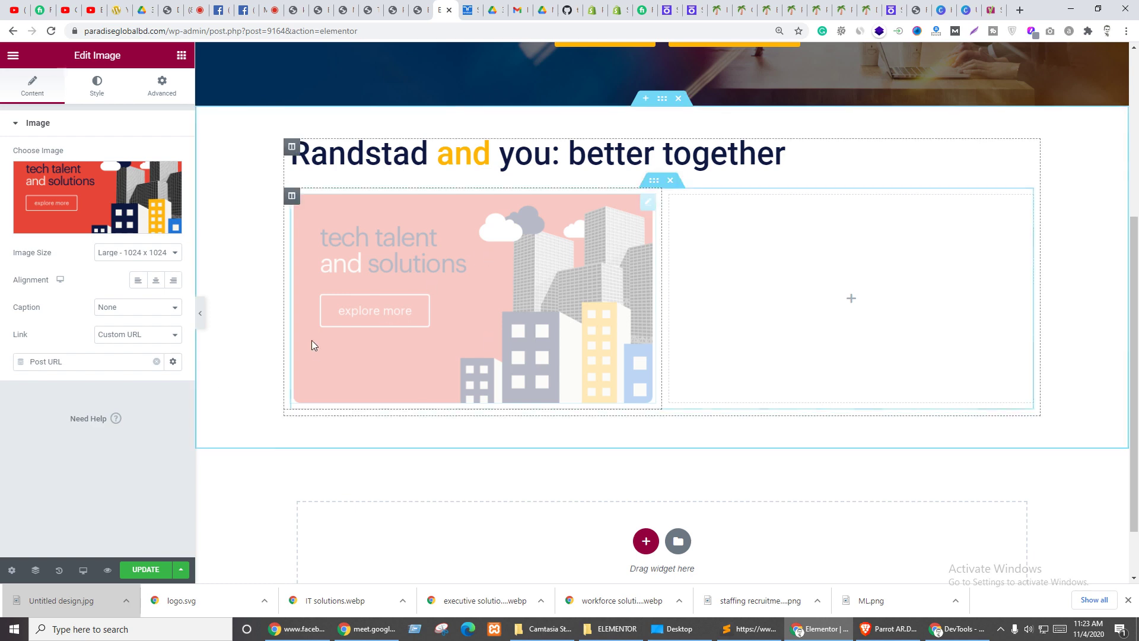
- Clear the link's dynamic tag and sign in through the login popup with the username, then close it
click(155, 363)
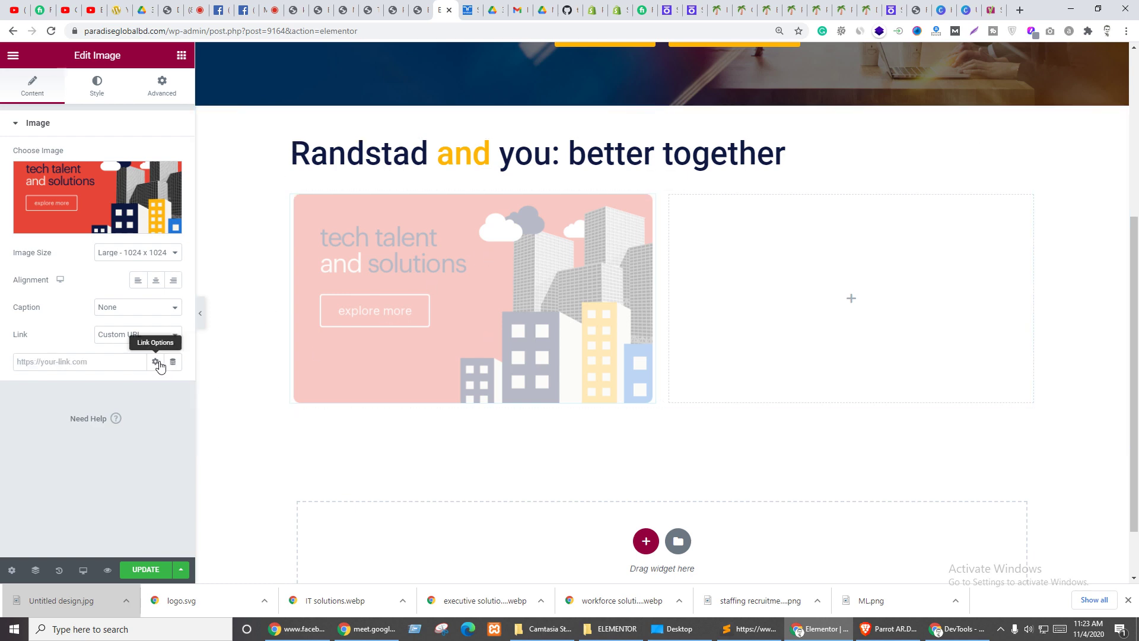
click(172, 363)
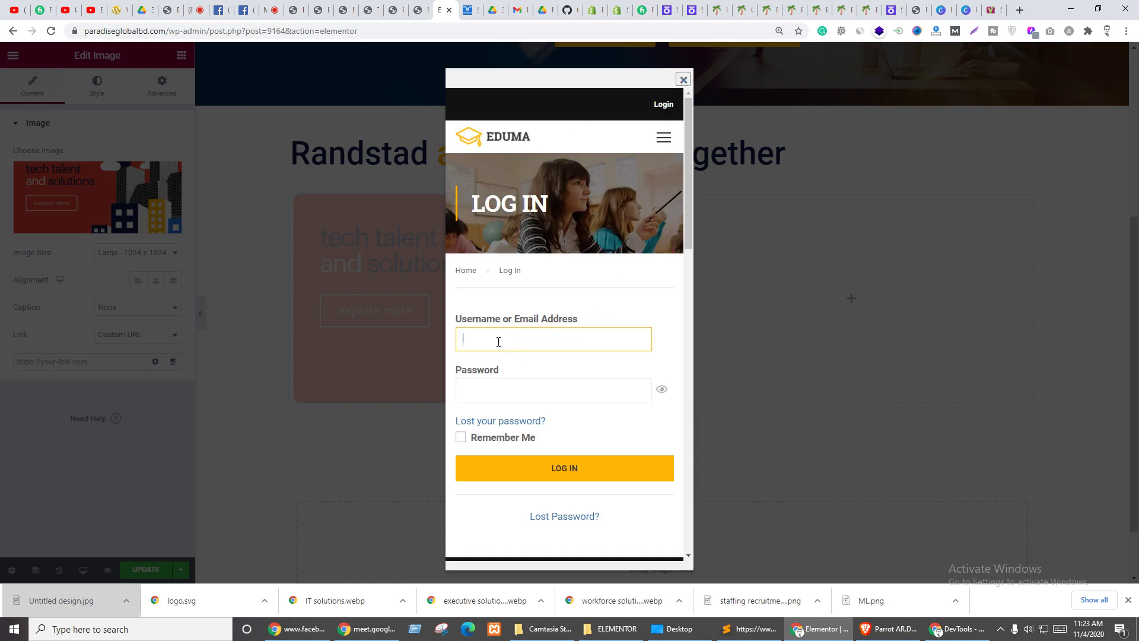
click(475, 336)
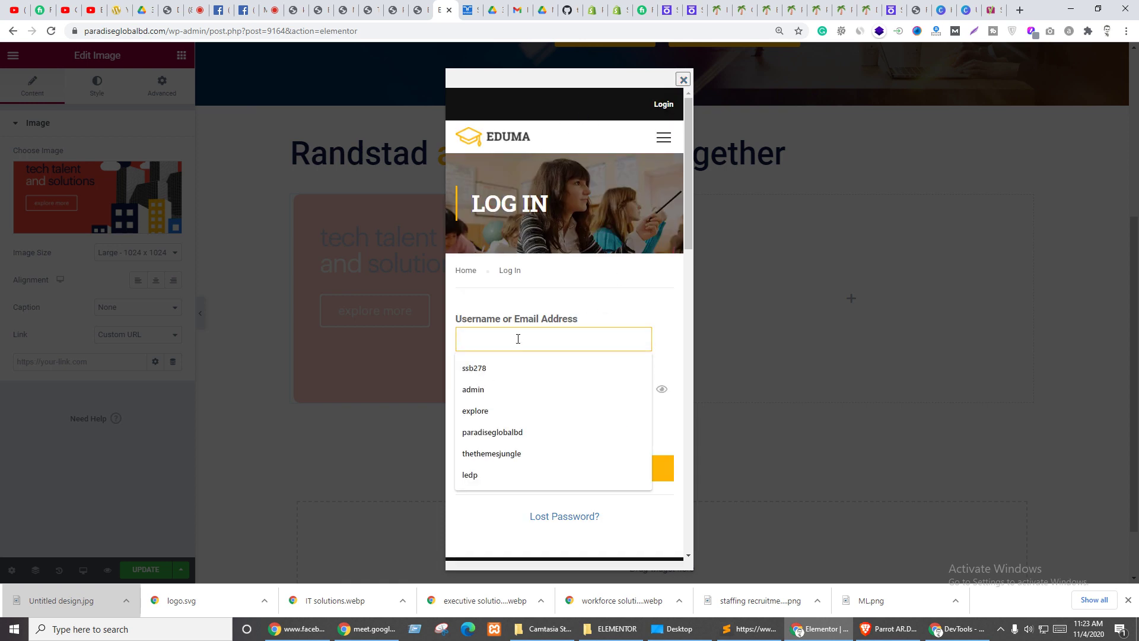
text(user)
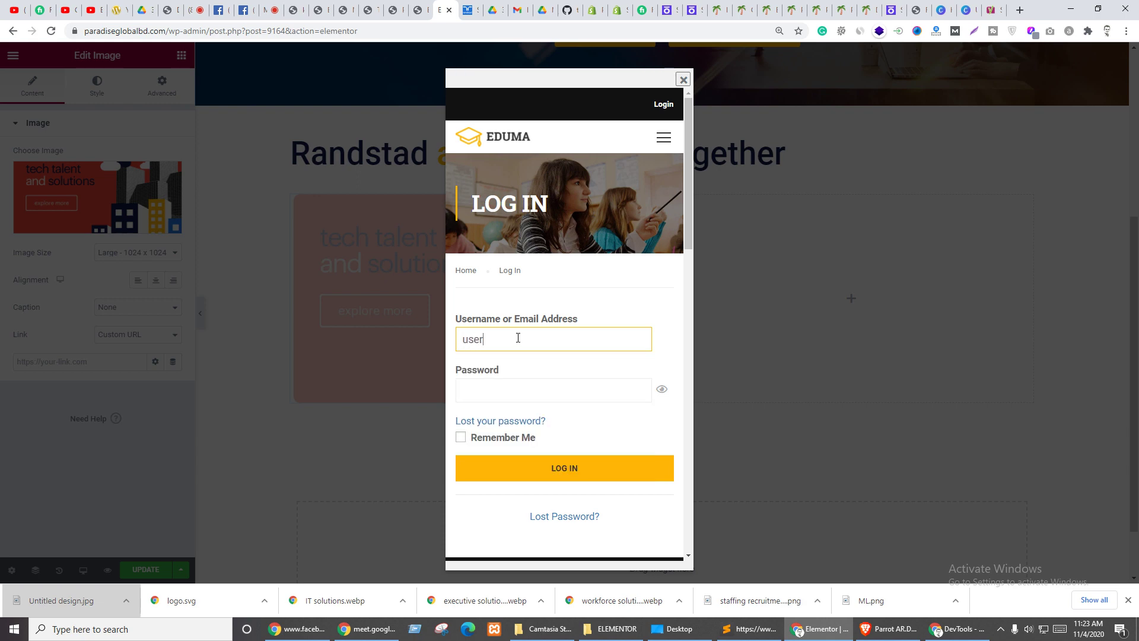
key(Tab)
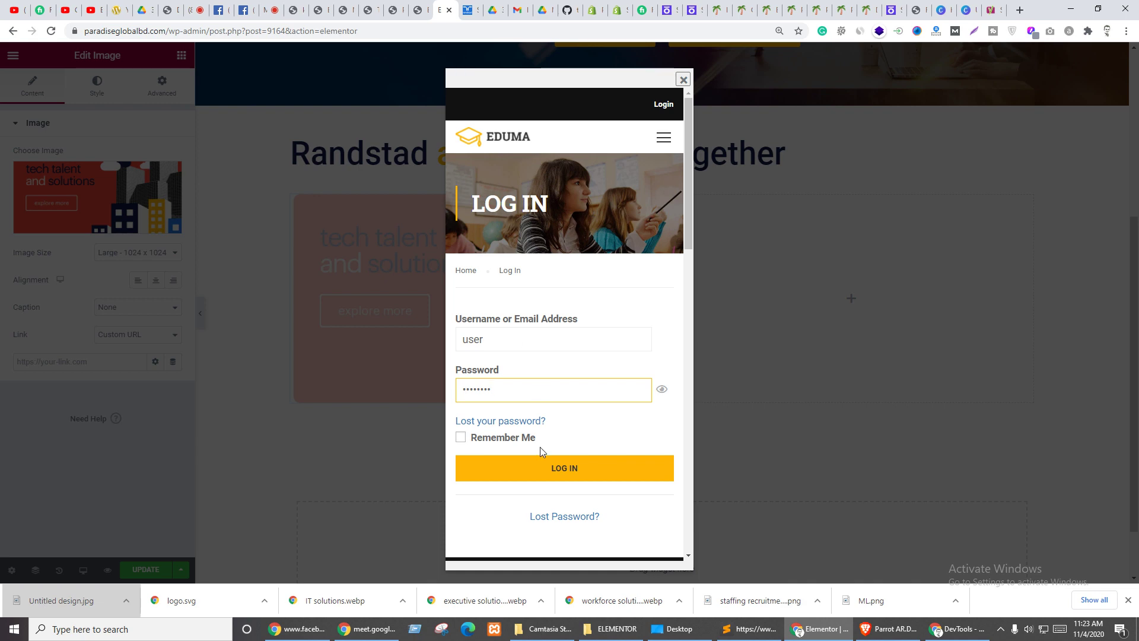
click(498, 439)
click(555, 474)
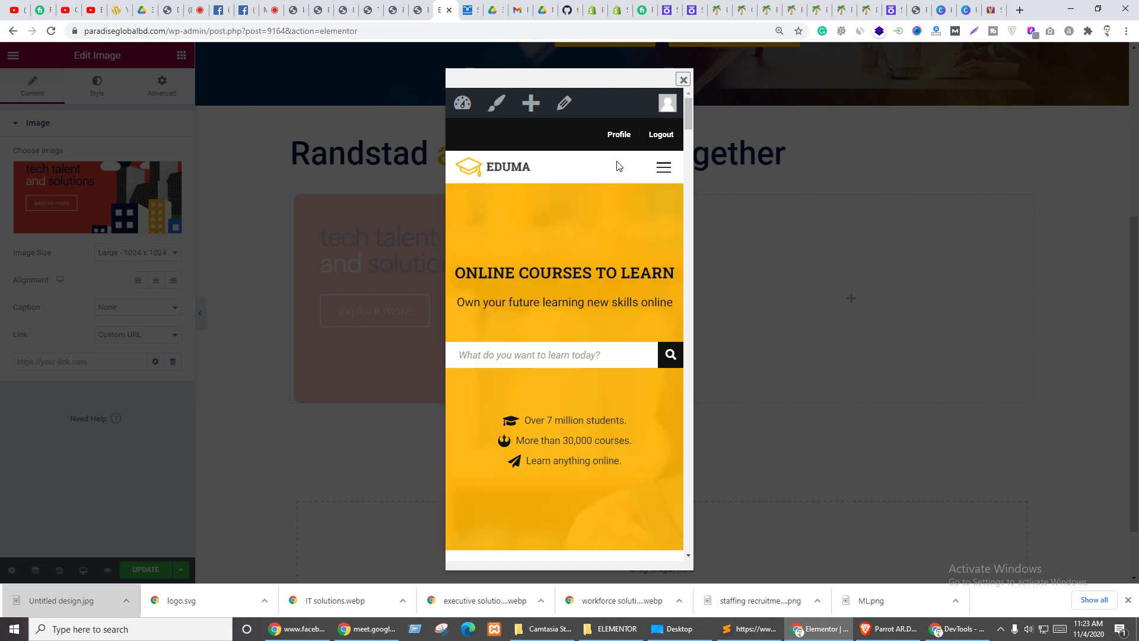
click(683, 79)
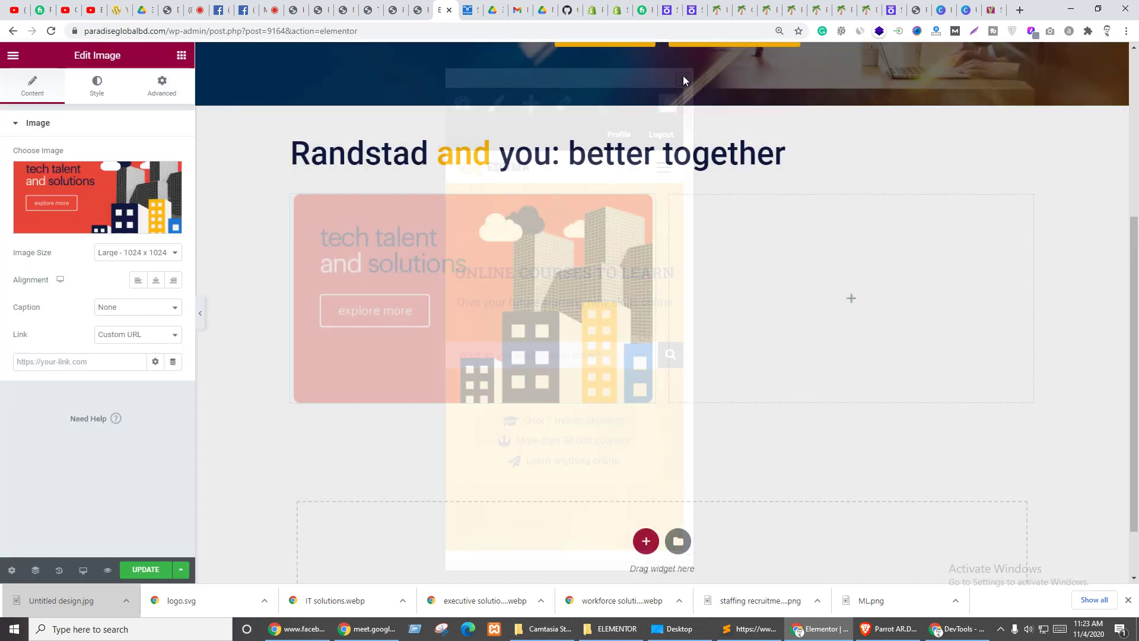
- Set the image link to Custom URL '#' and update the page, dismissing the server error
click(150, 339)
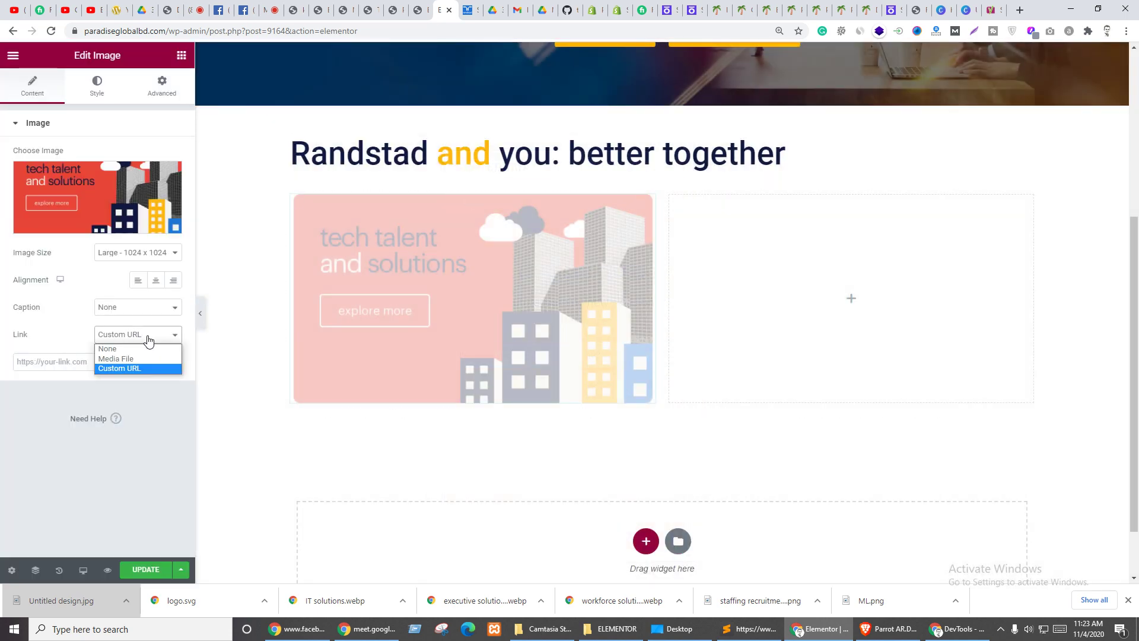
click(131, 367)
click(80, 362)
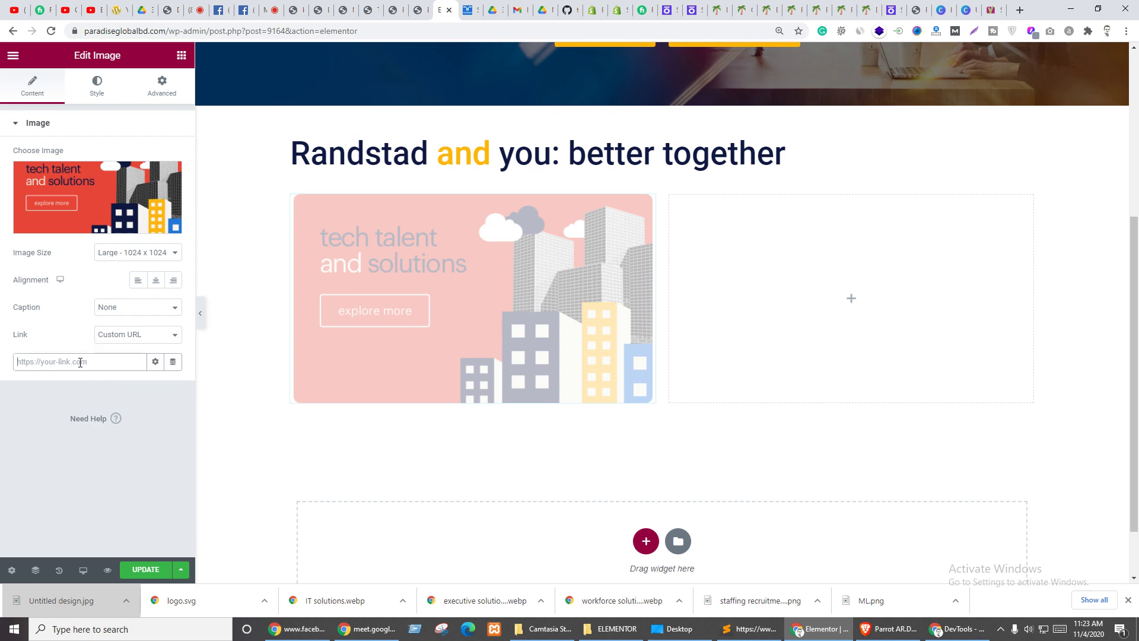
click(155, 362)
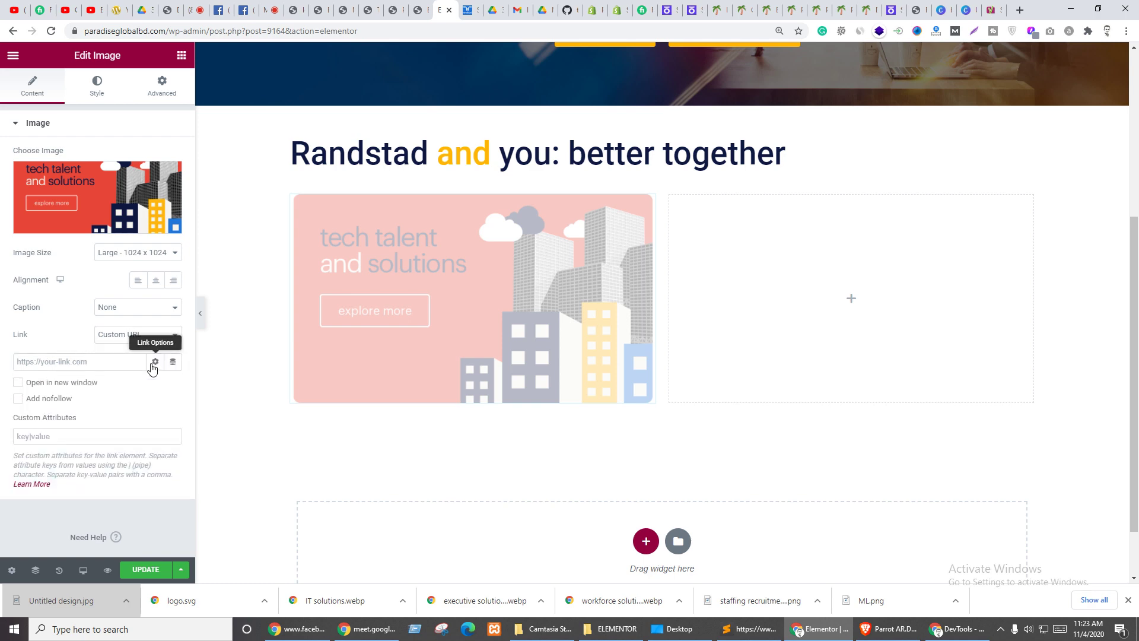
click(66, 361)
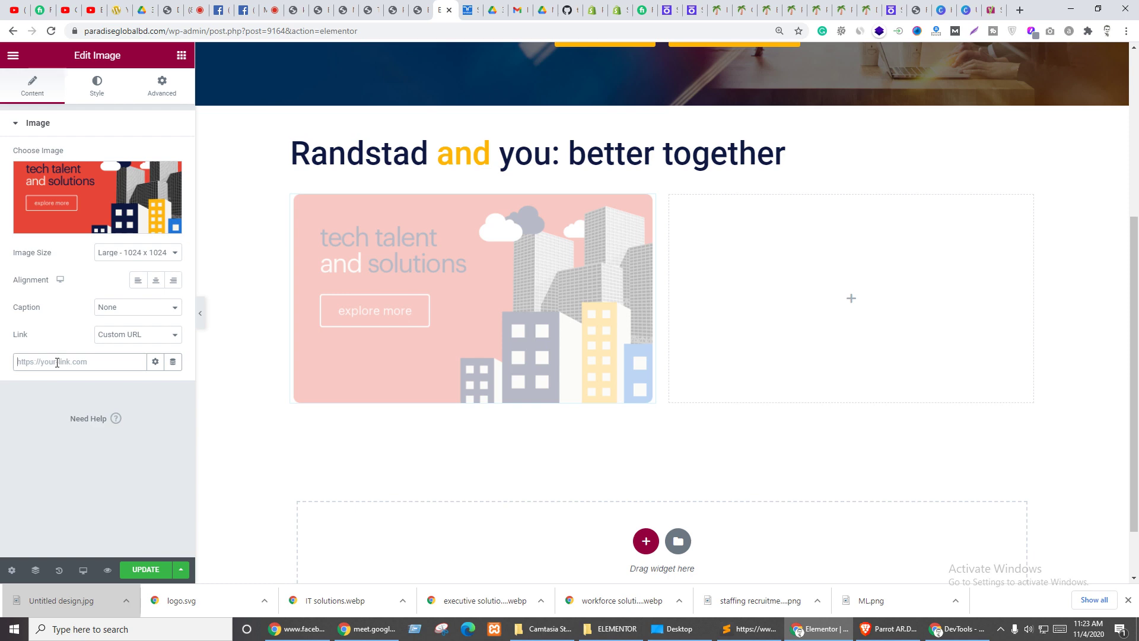
click(143, 567)
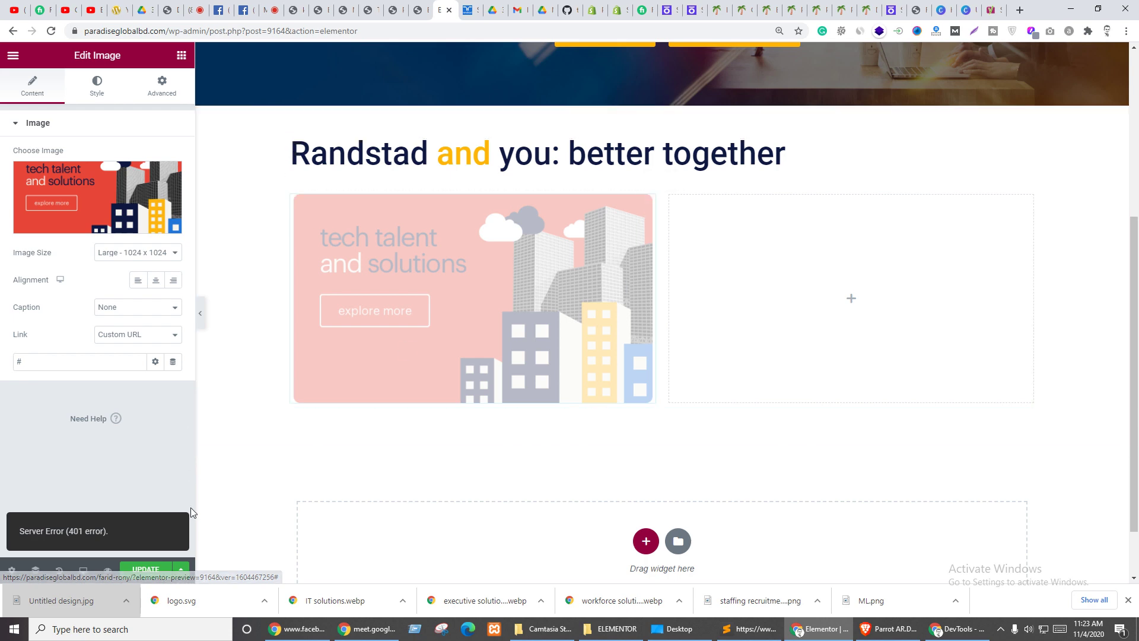
click(146, 570)
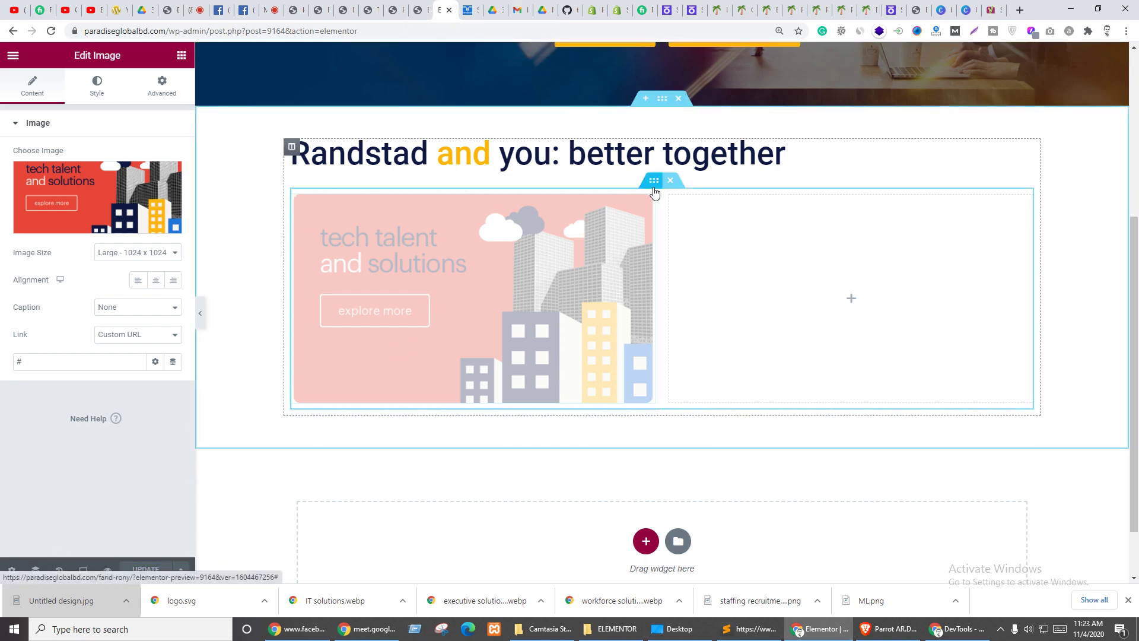
- Duplicate the tech talent image and move the copy into the right column
right_click(648, 208)
click(669, 232)
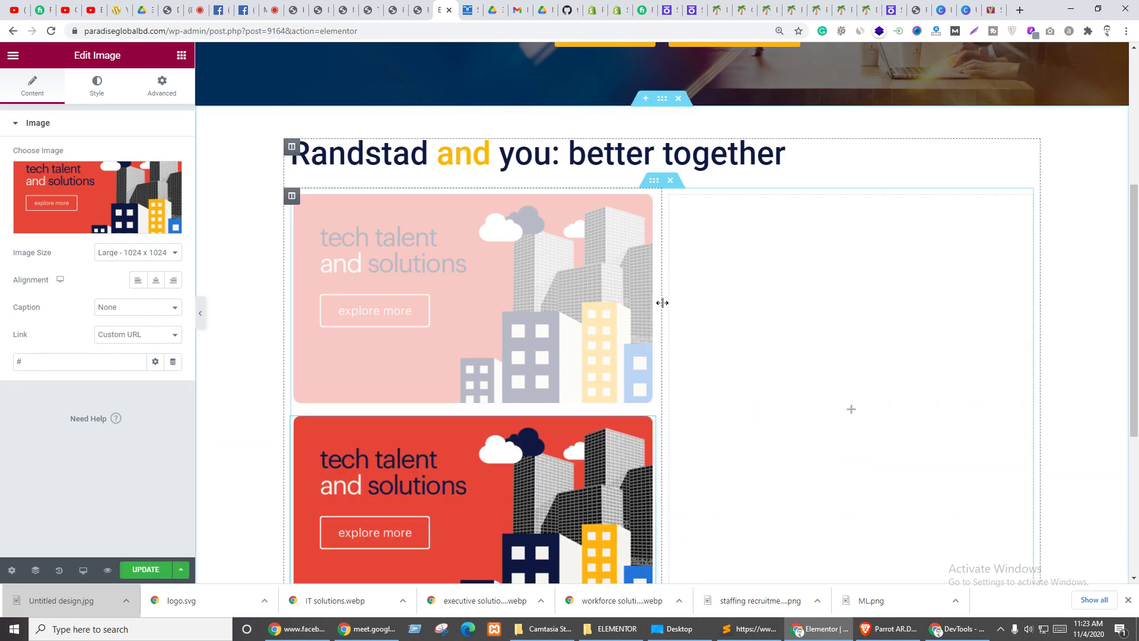
drag(658, 436, 748, 292)
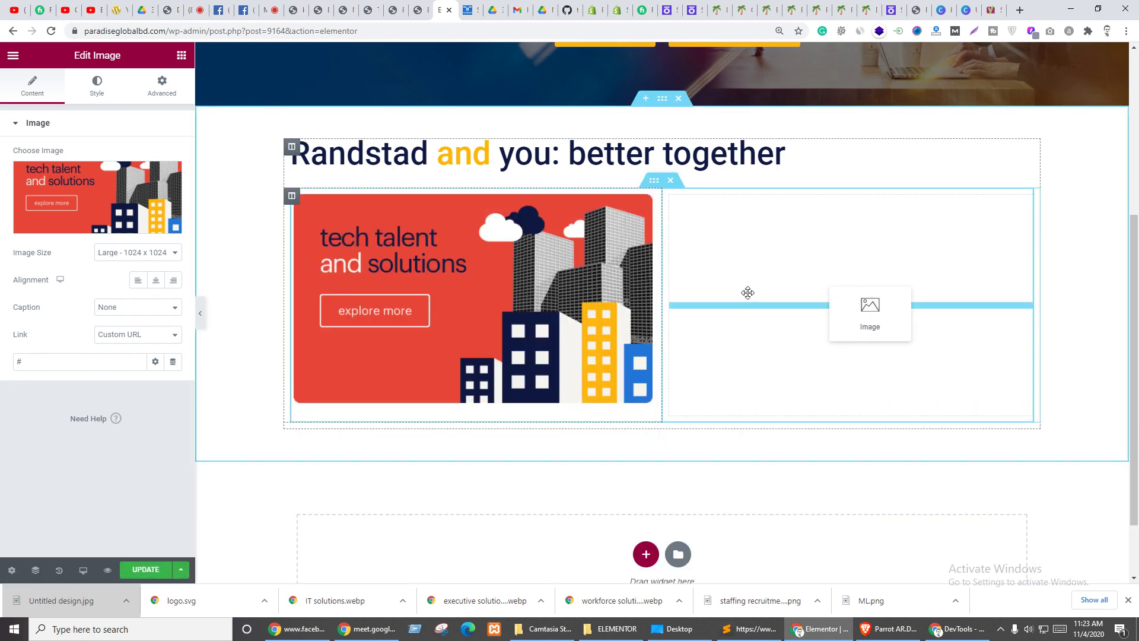
drag(785, 335, 789, 341)
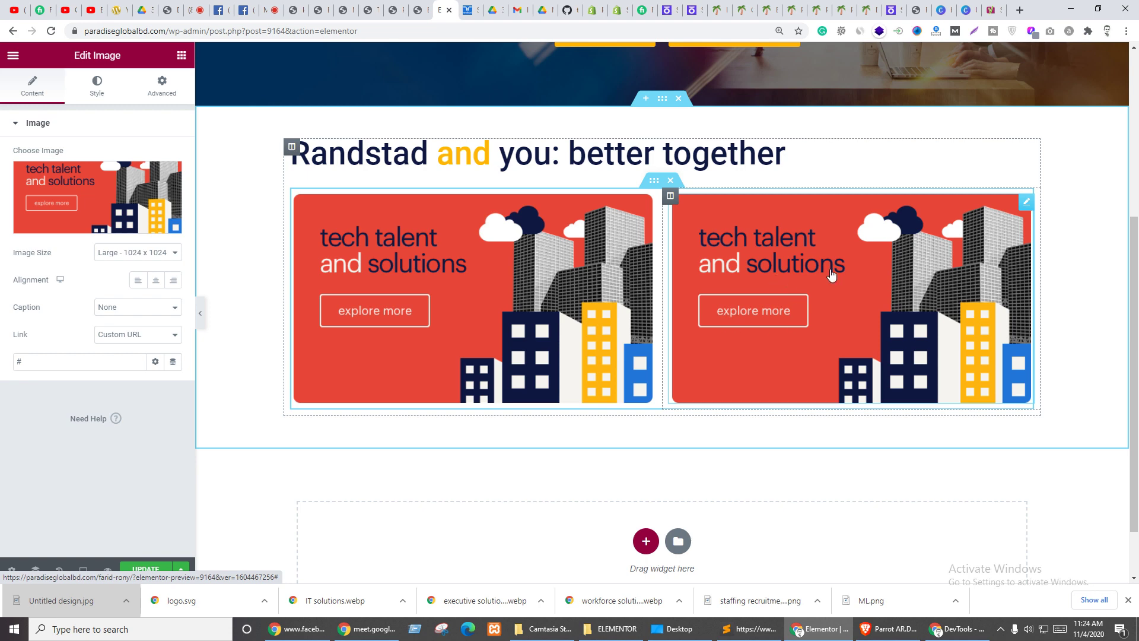
- Replace the copy's picture with the industrial talent graphic
click(122, 210)
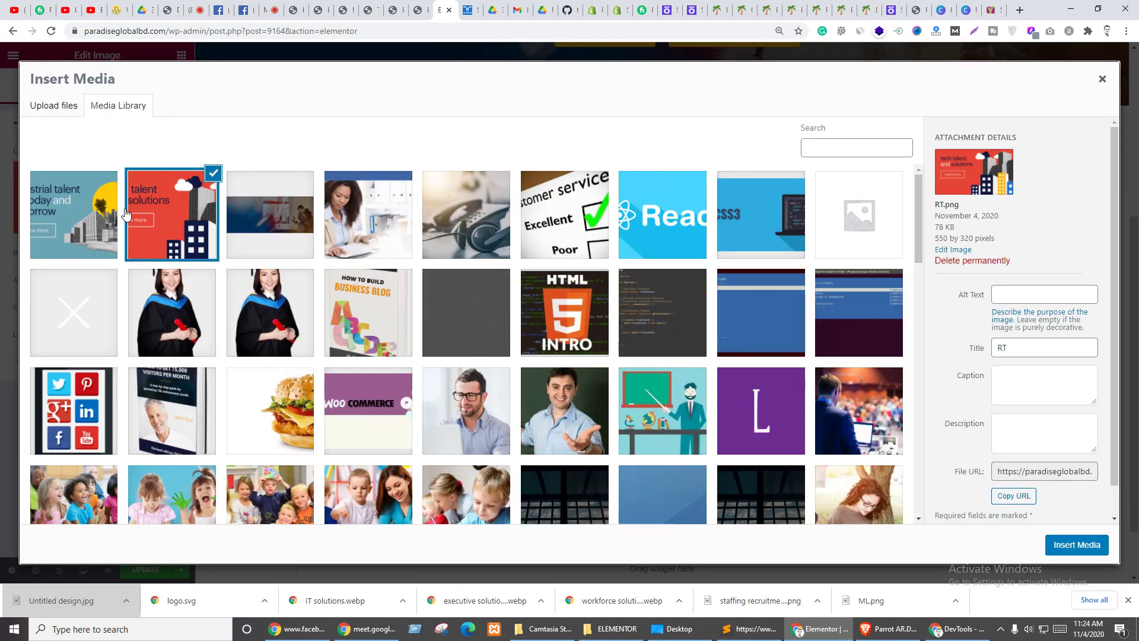
click(52, 189)
click(1050, 542)
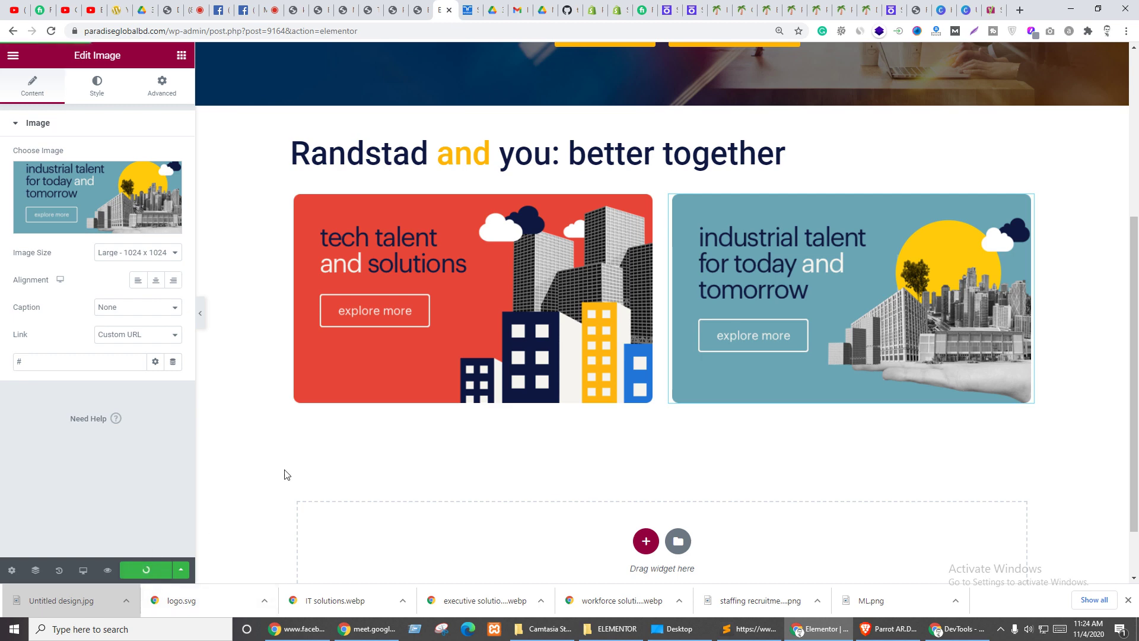
click(469, 10)
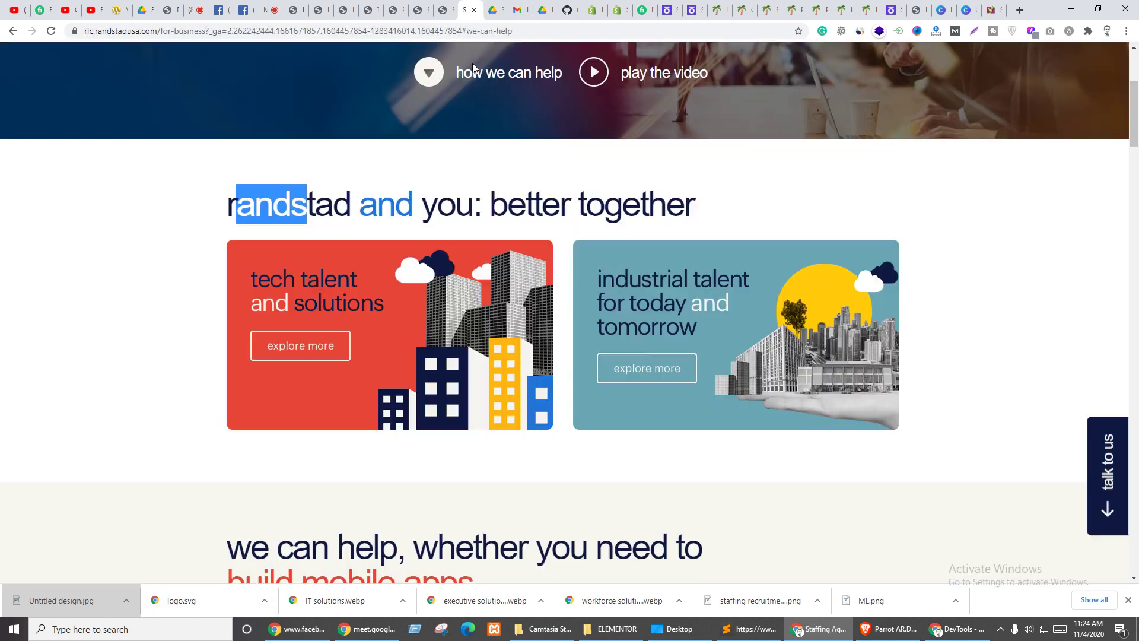
click(79, 279)
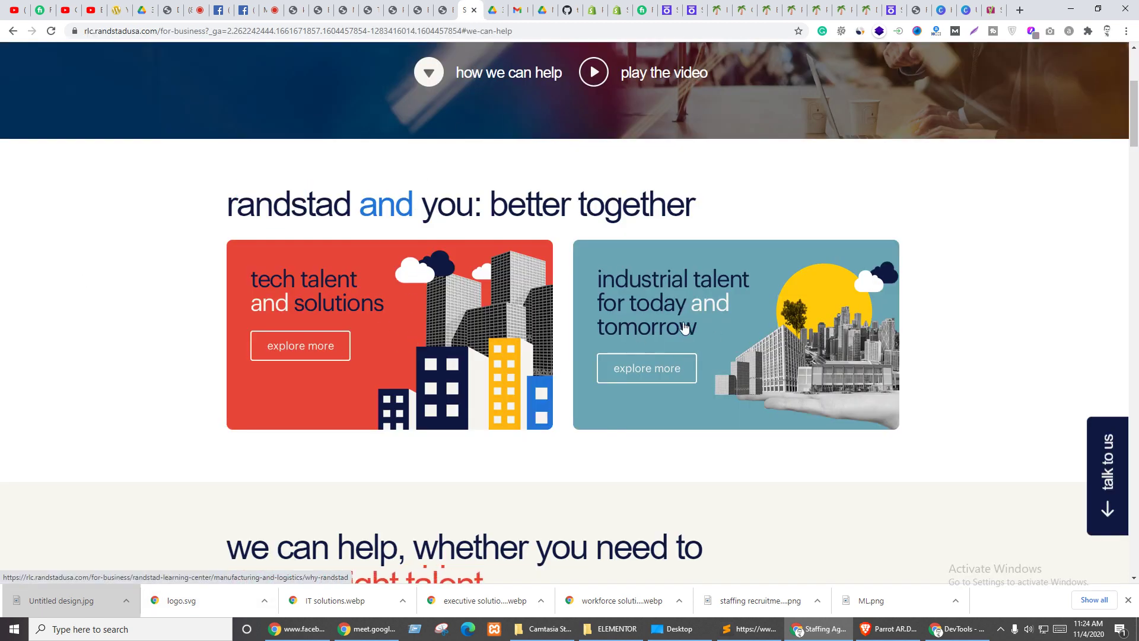
scroll(758, 312, down, 7)
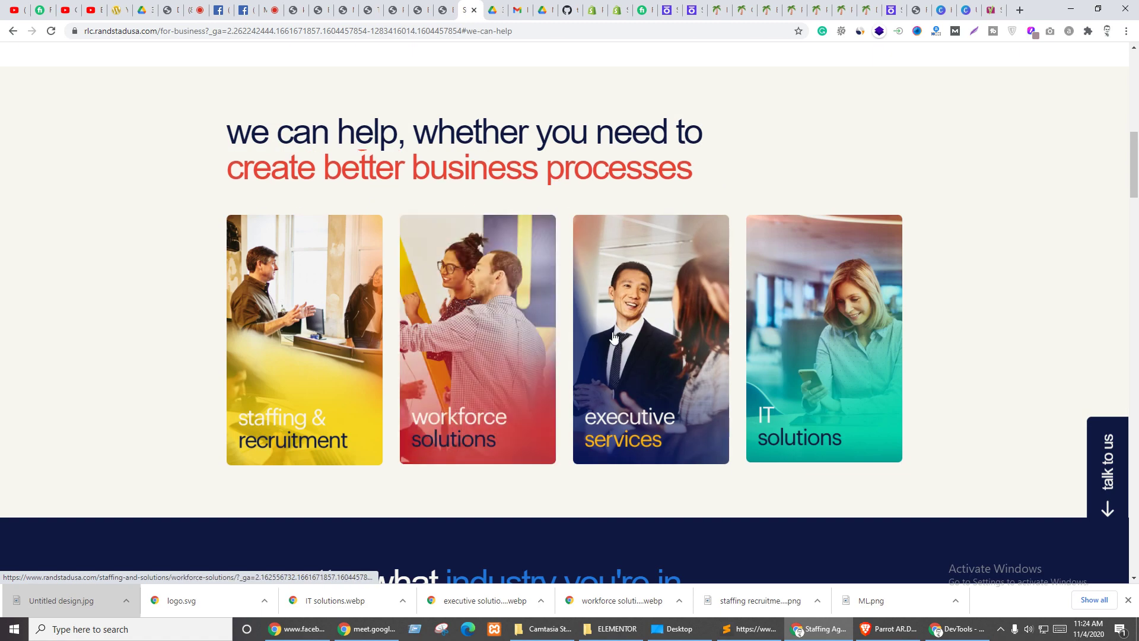
scroll(754, 321, up, 6)
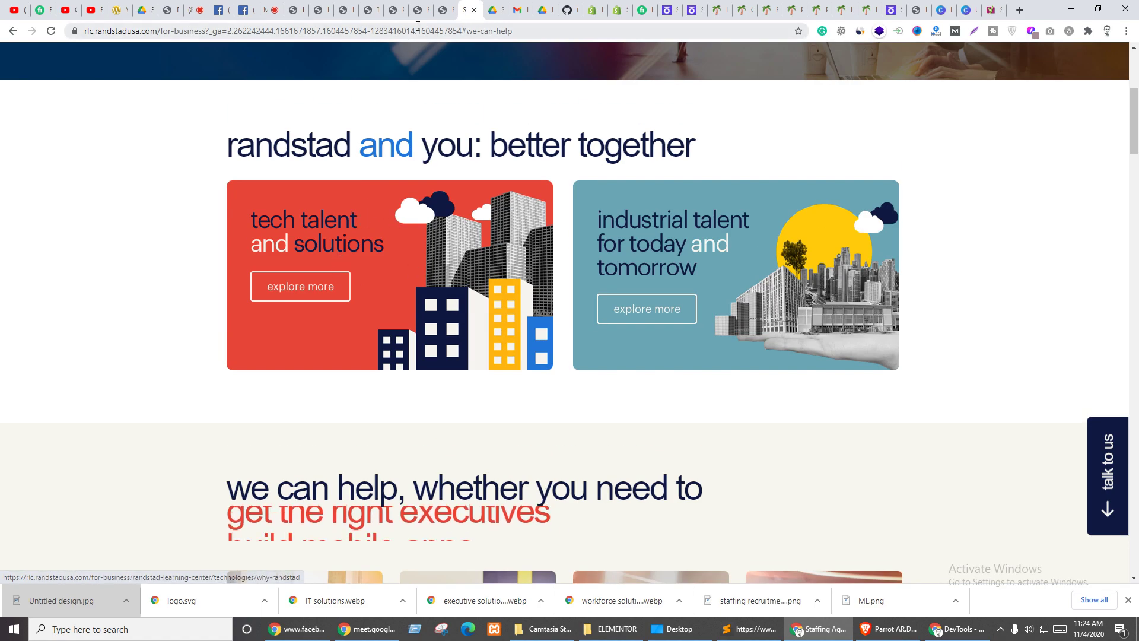
click(445, 8)
click(481, 230)
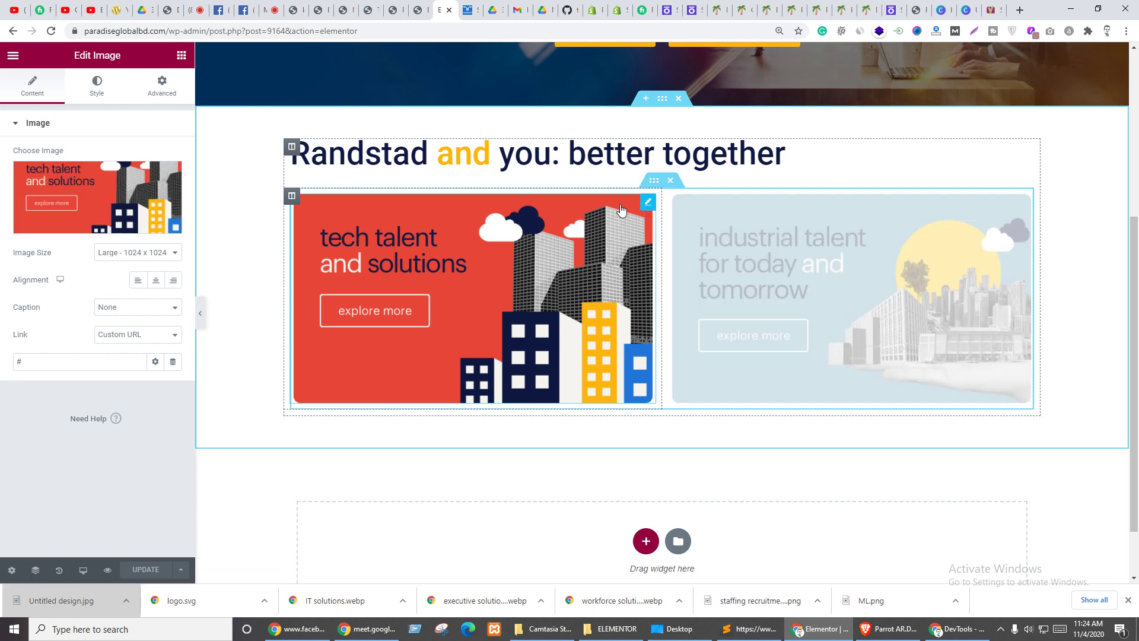
- Set the tech talent image's hover opacity to 0.8
click(97, 85)
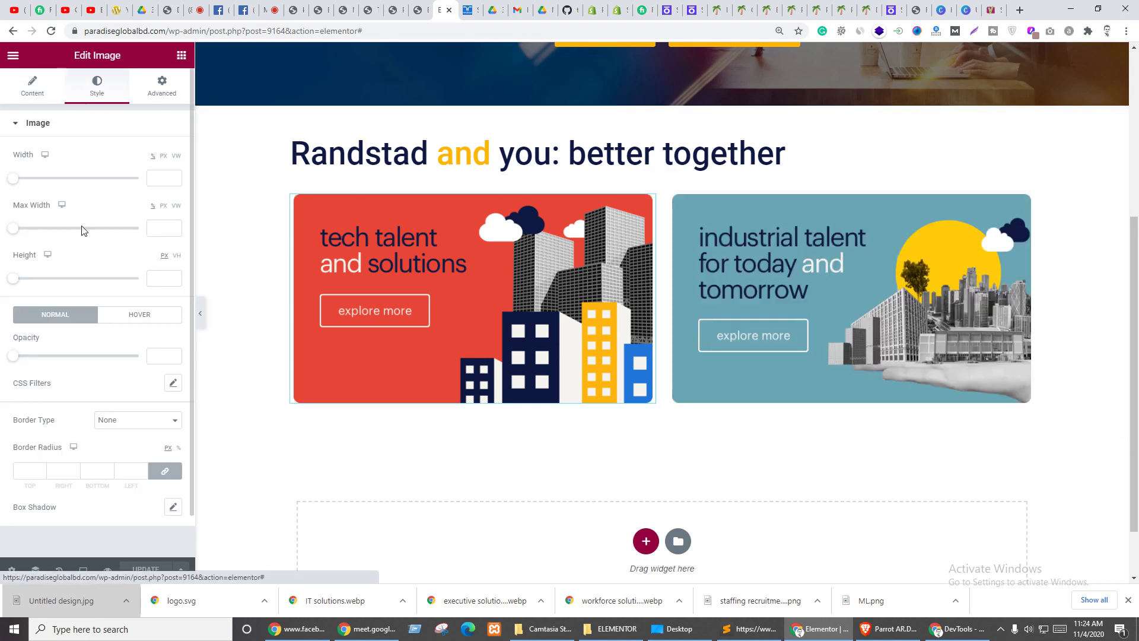
click(138, 318)
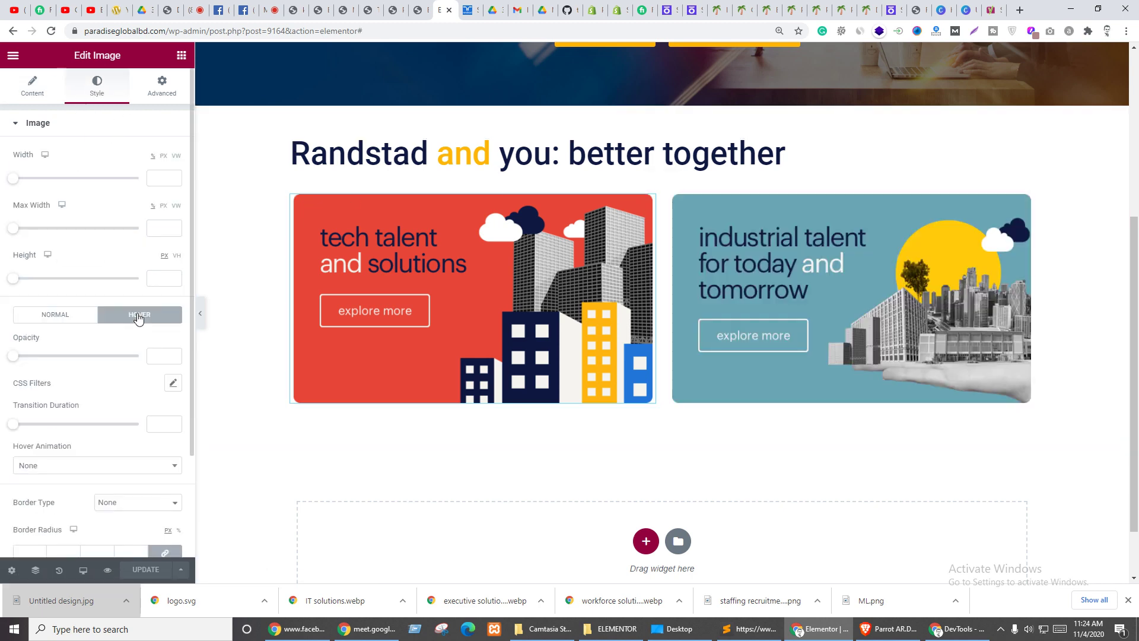
drag(13, 356, 34, 356)
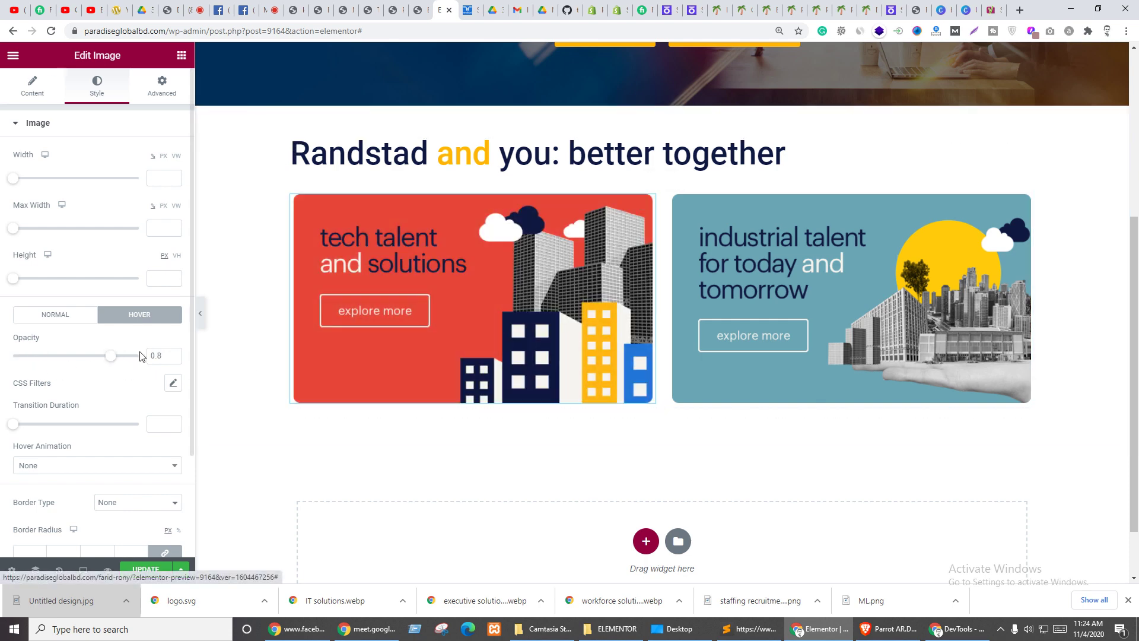
- Copy the tech talent image and paste its style onto the industrial talent image
right_click(651, 209)
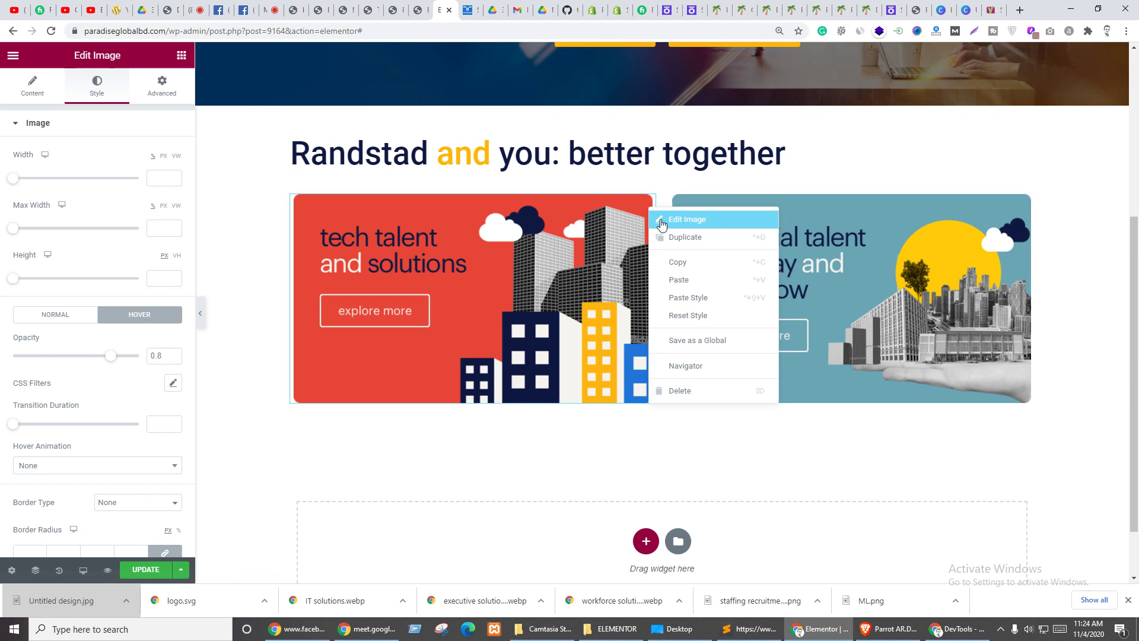
click(685, 268)
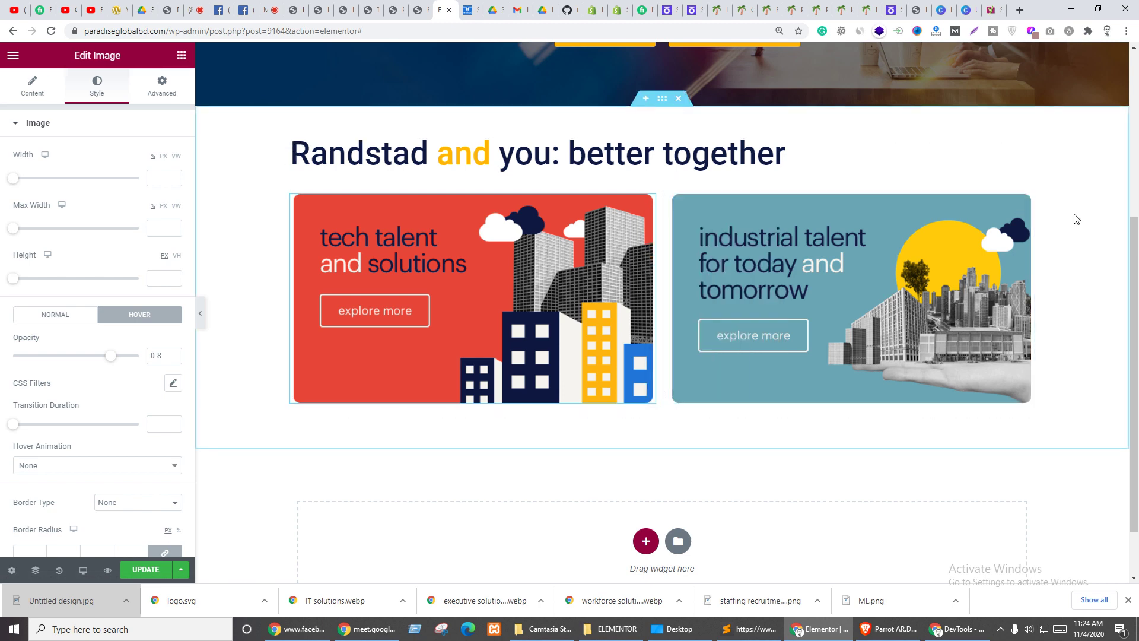
right_click(1038, 207)
click(1044, 293)
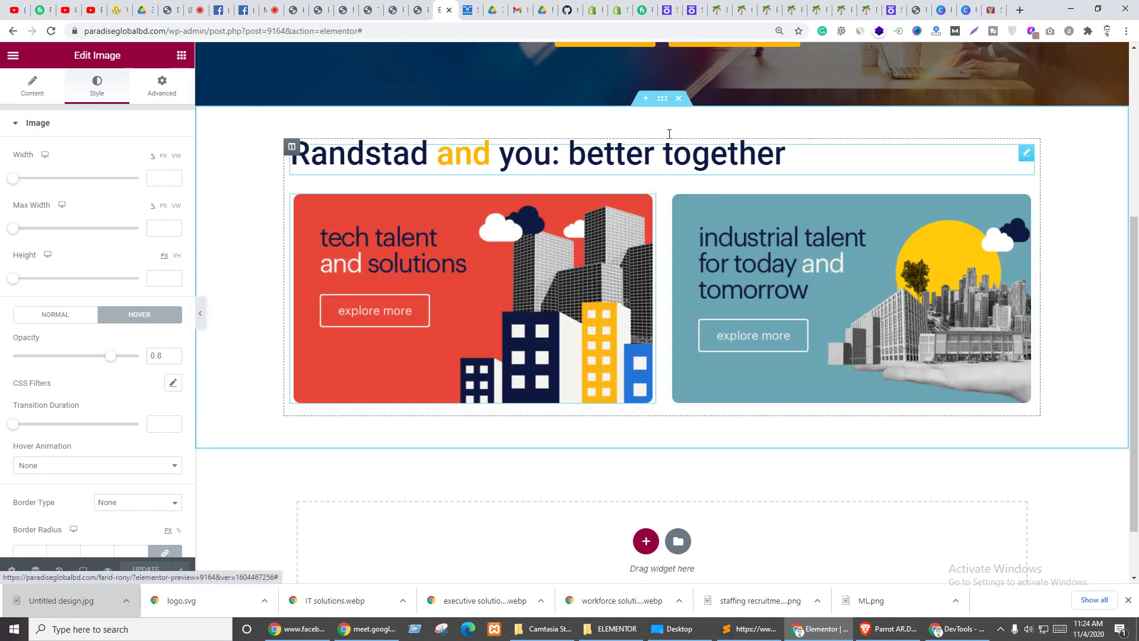
- Give the 'better together' section the CSS ID 'about', update the page, and go to Pages
click(663, 99)
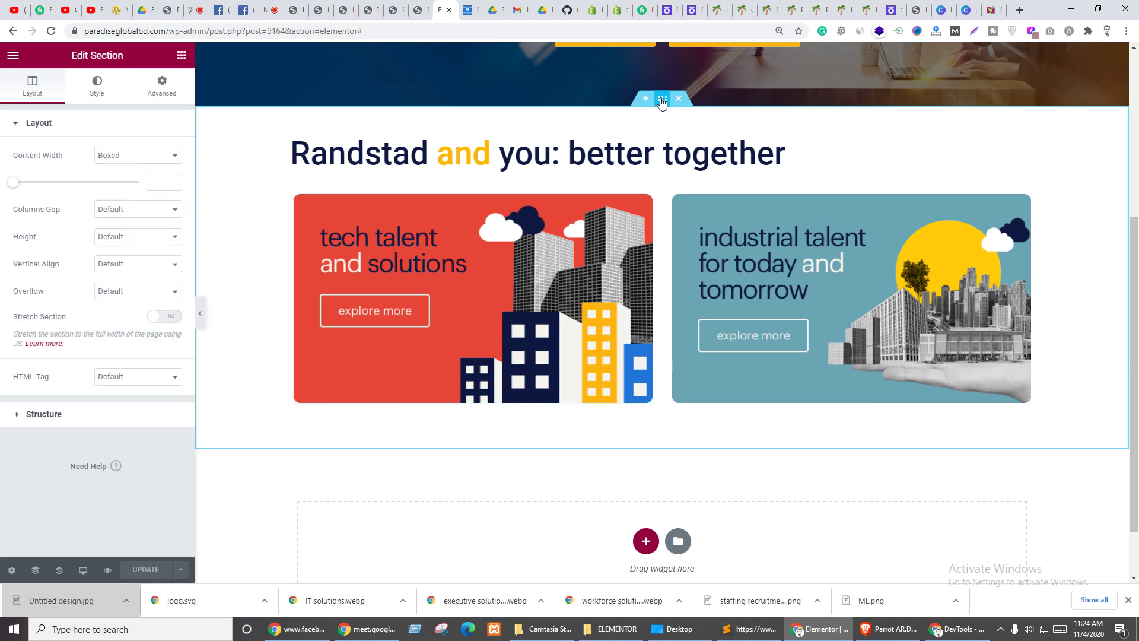
click(160, 87)
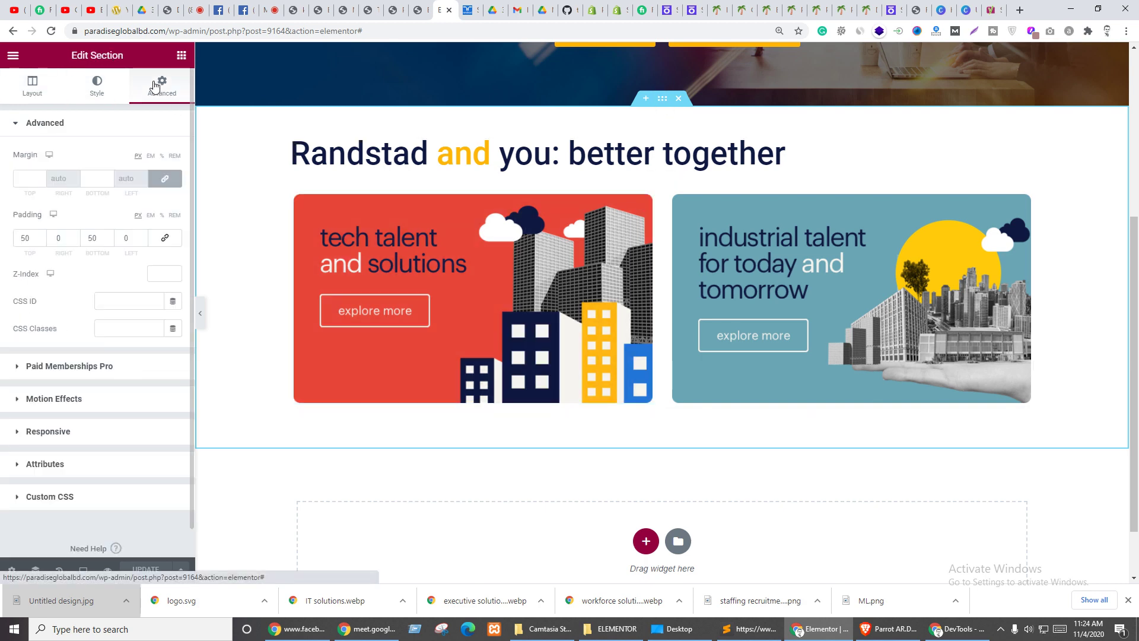
click(133, 304)
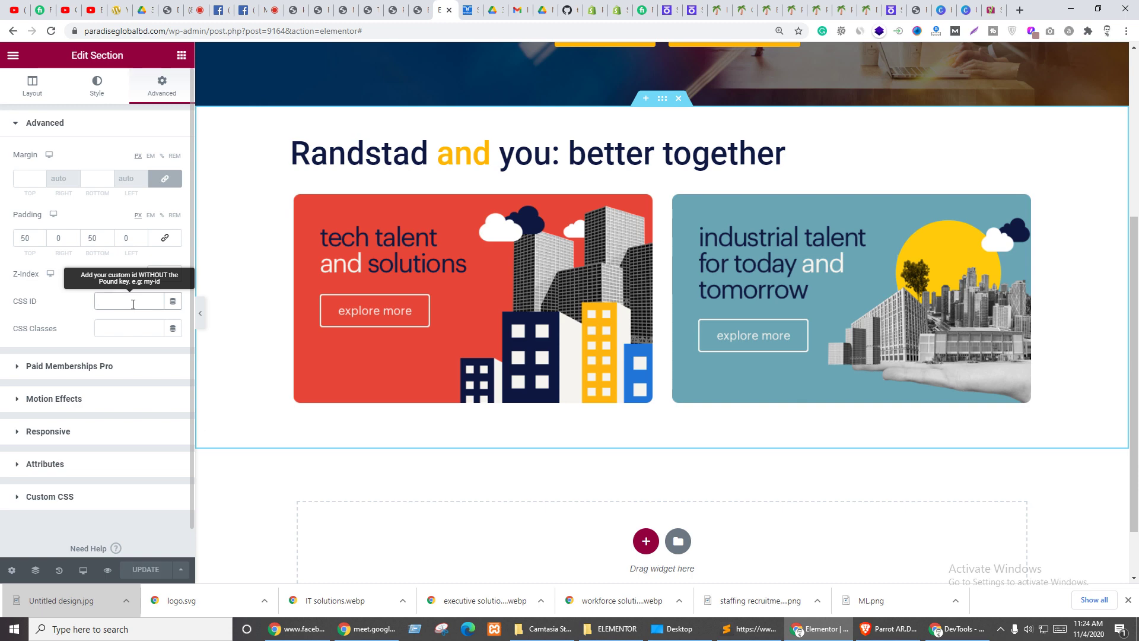
text(a)
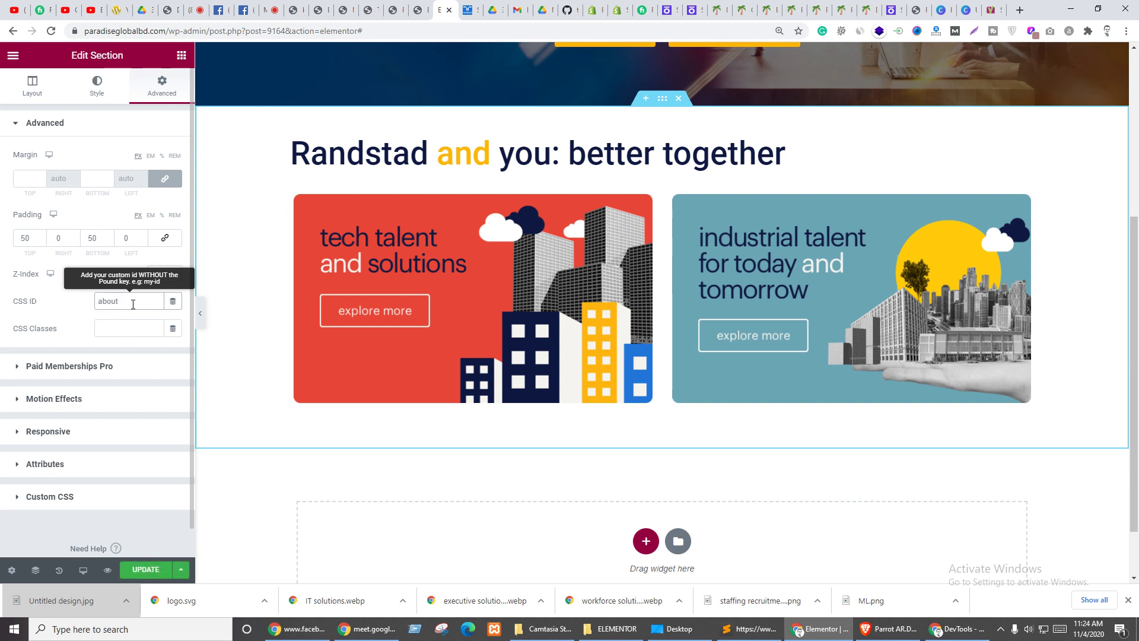
text(bout)
click(145, 570)
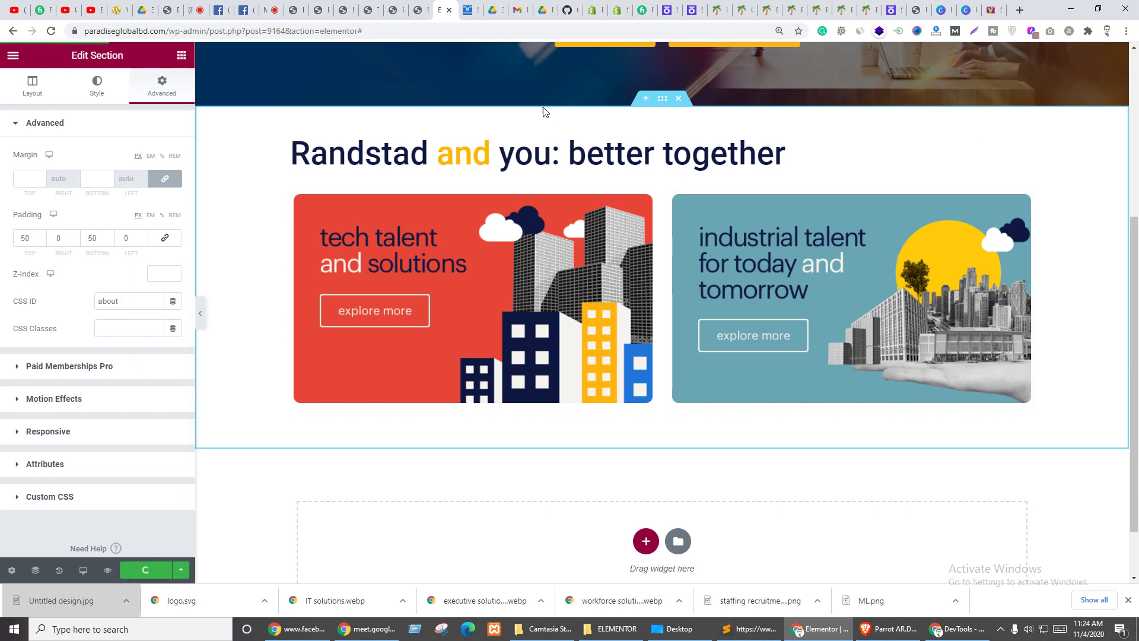
key(ctrl+shift+Tab)
key(ctrl+shift+Tab)
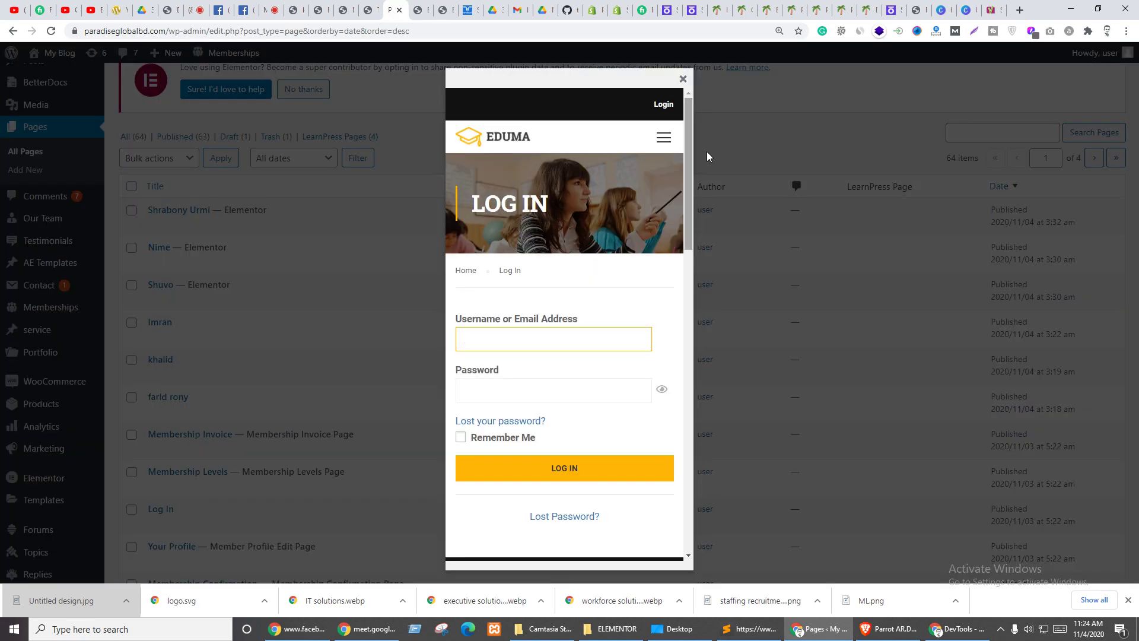
- Dismiss the login popup and glance at the live site before returning to the editor
click(682, 79)
mouse_move(57, 52)
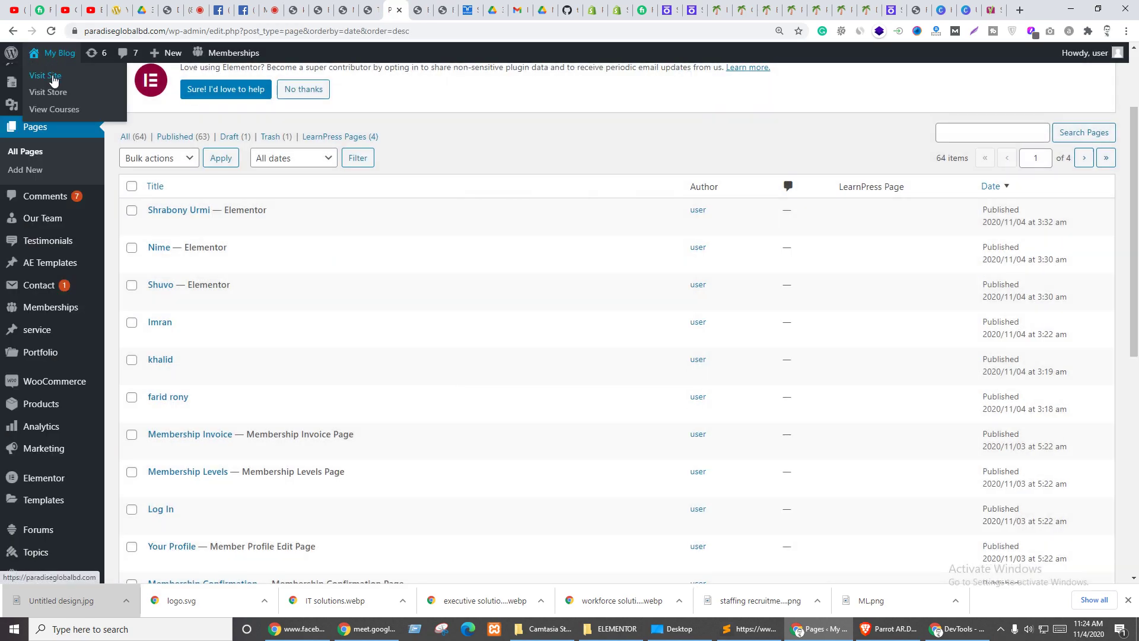
click(54, 80)
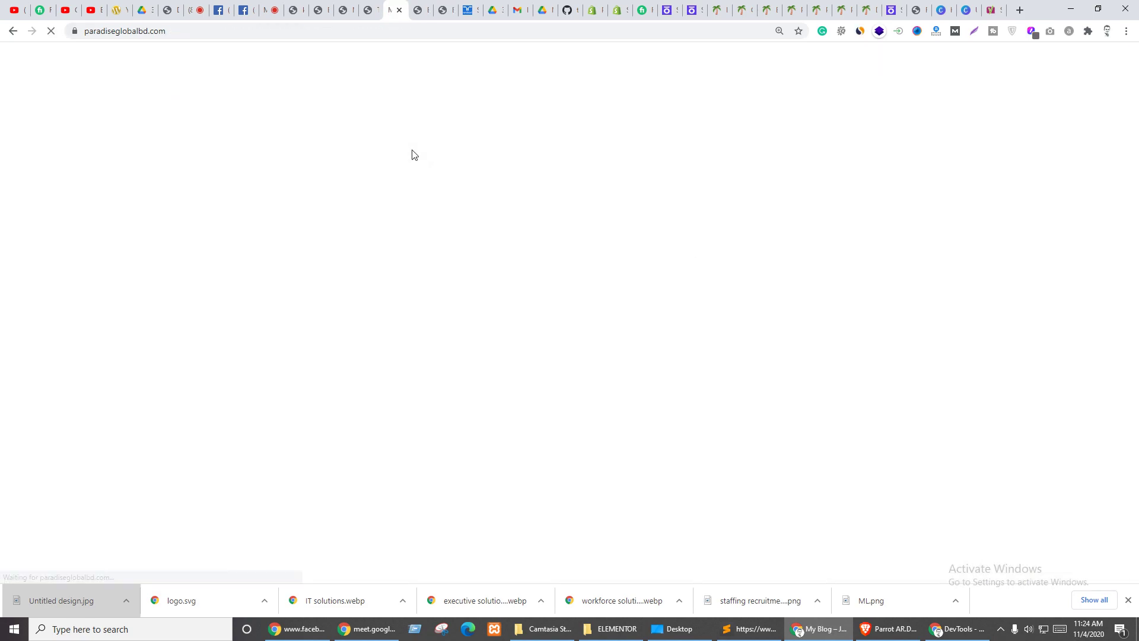
click(369, 11)
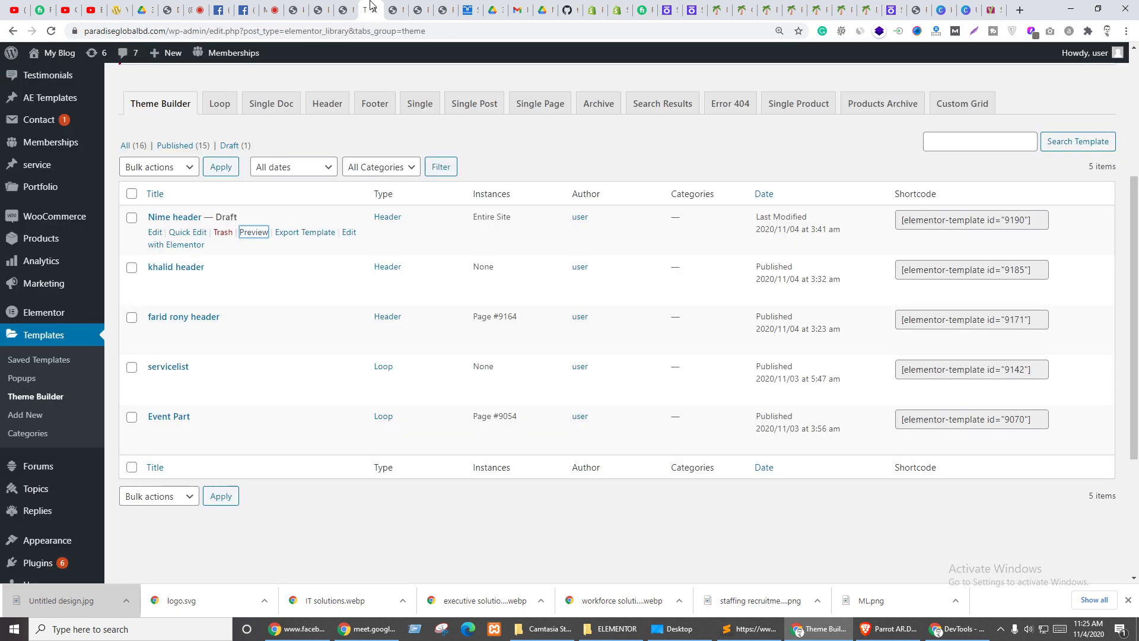
click(393, 10)
click(439, 7)
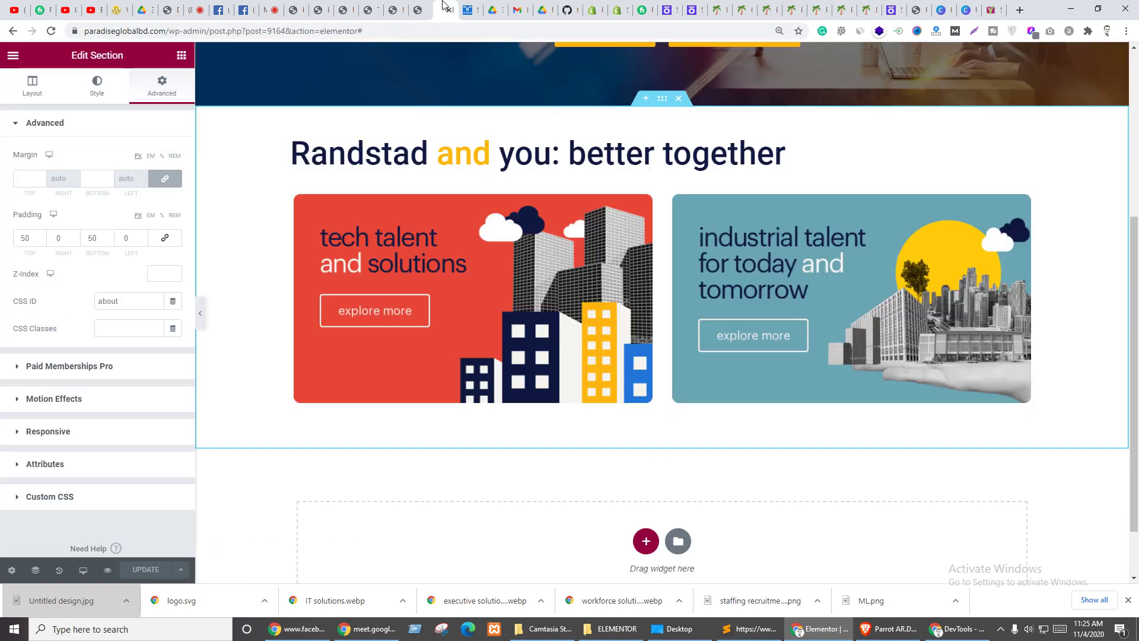
click(107, 569)
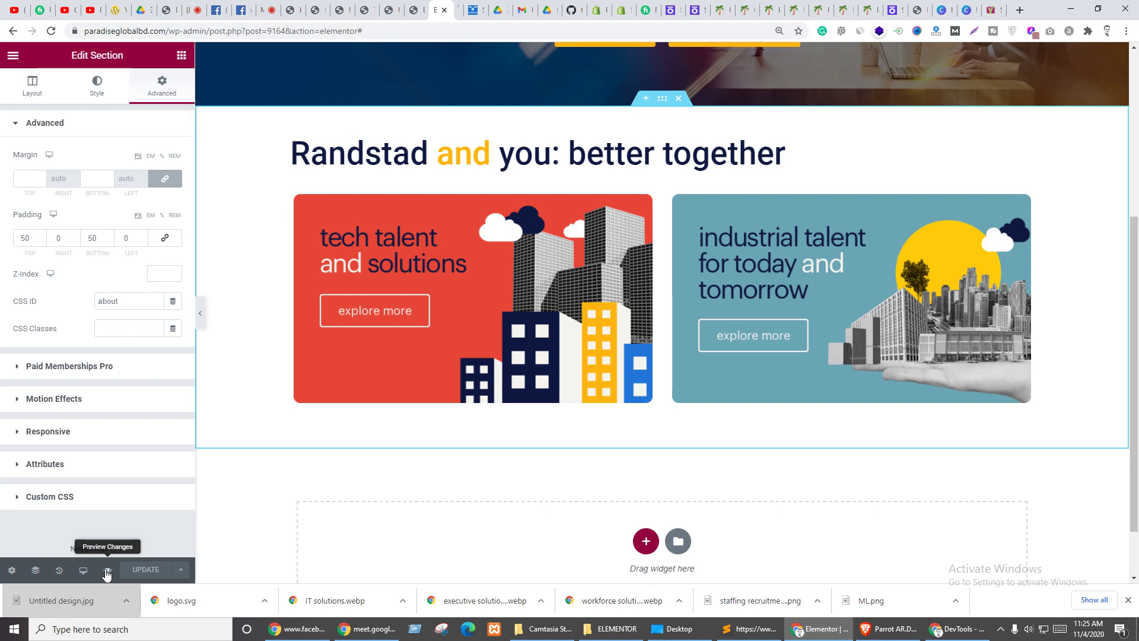
click(483, 7)
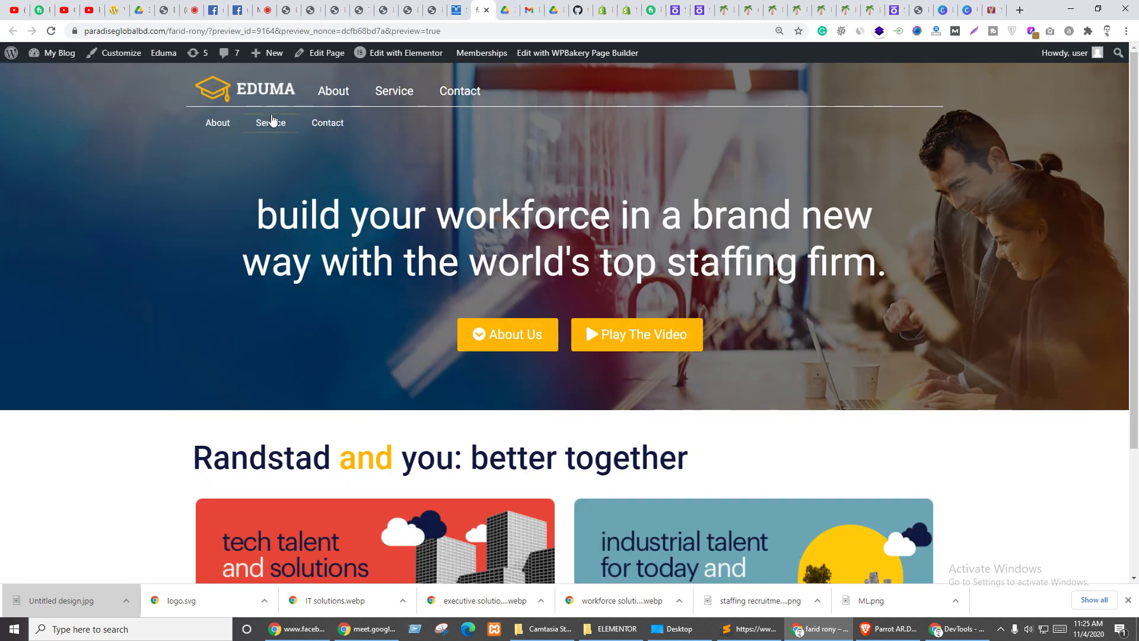
drag(213, 31, 442, 31)
key(BackSpace)
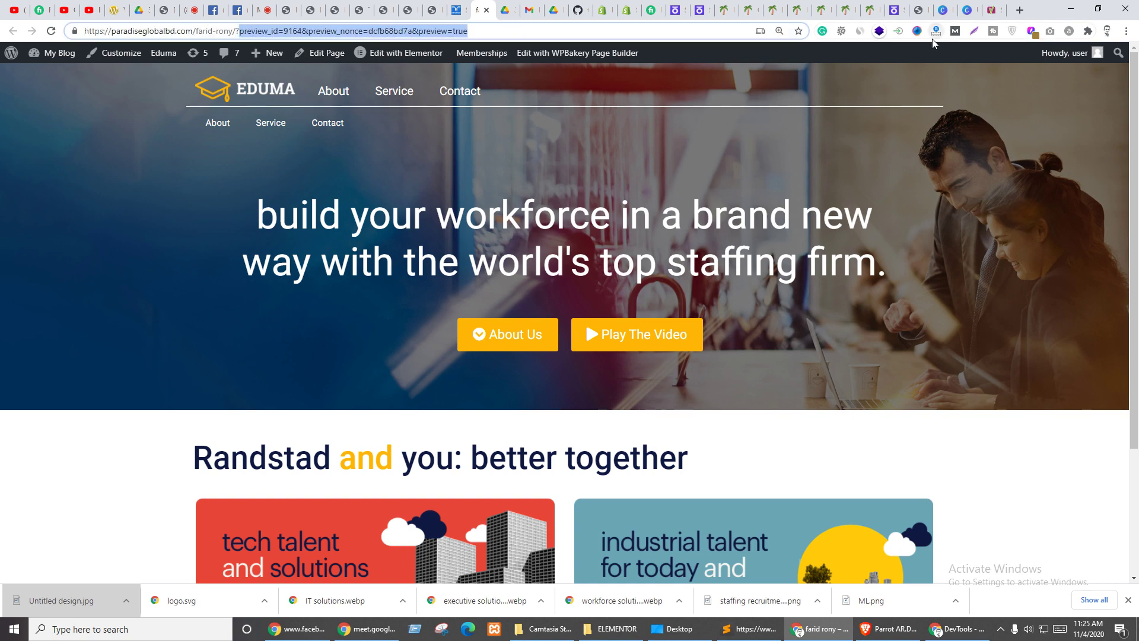
key(Return)
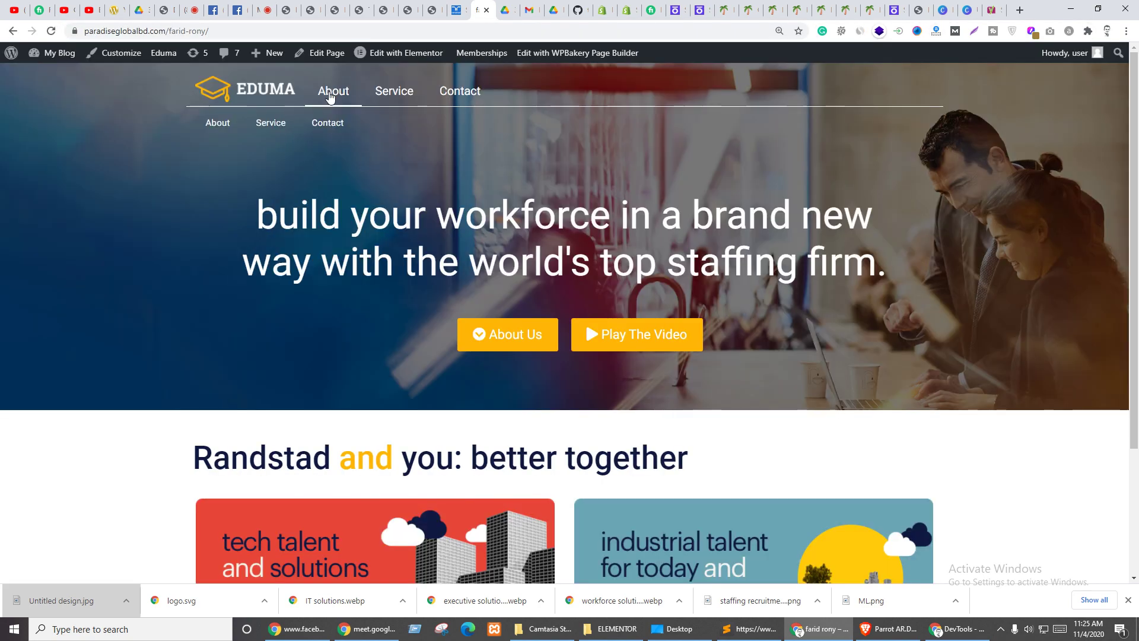
scroll(331, 98, down, 3)
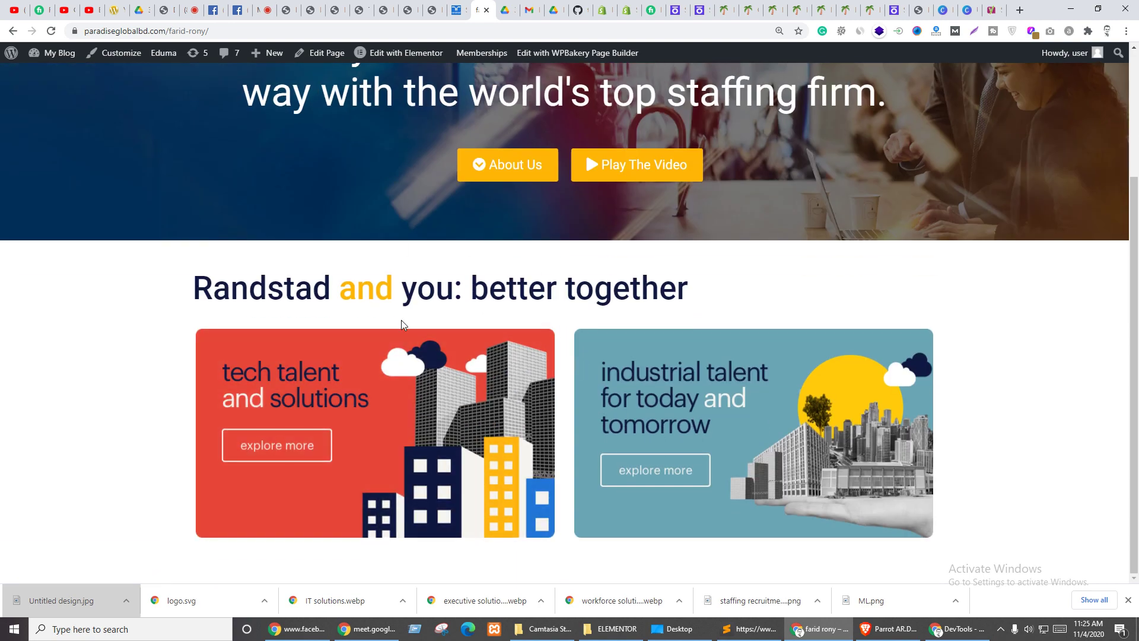
click(1128, 600)
scroll(653, 264, up, 3)
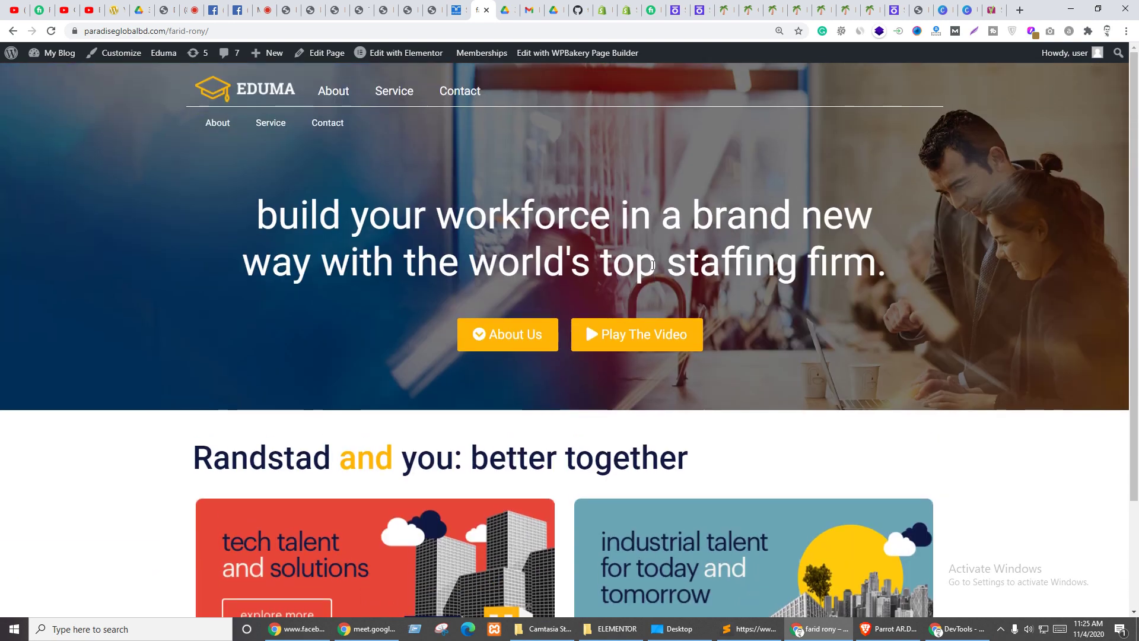
scroll(497, 344, down, 2)
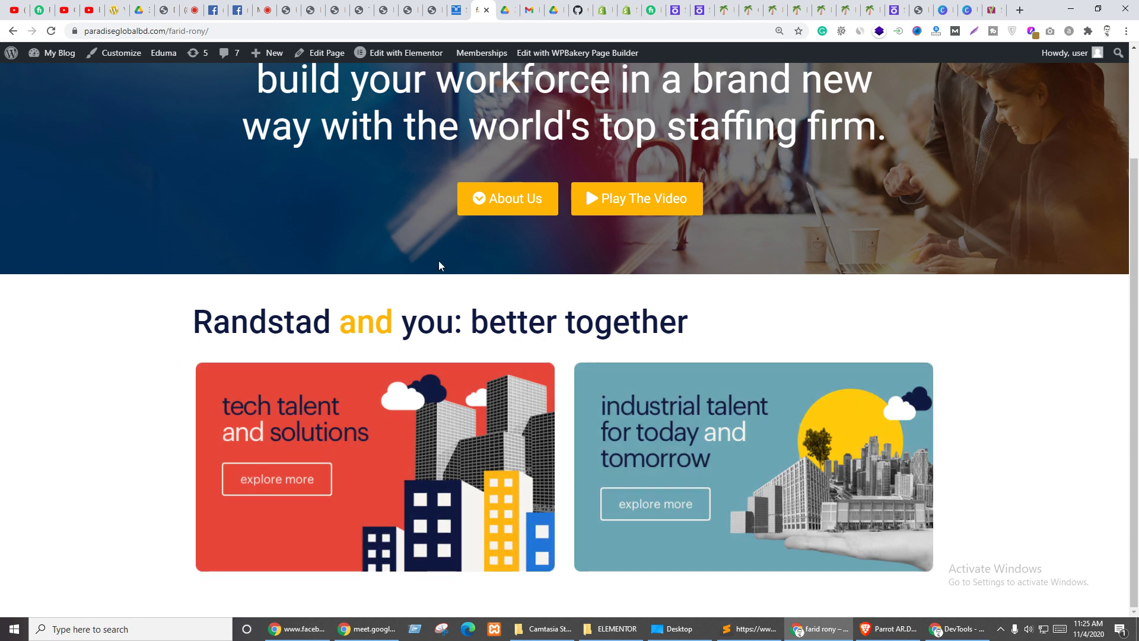
scroll(653, 273, up, 2)
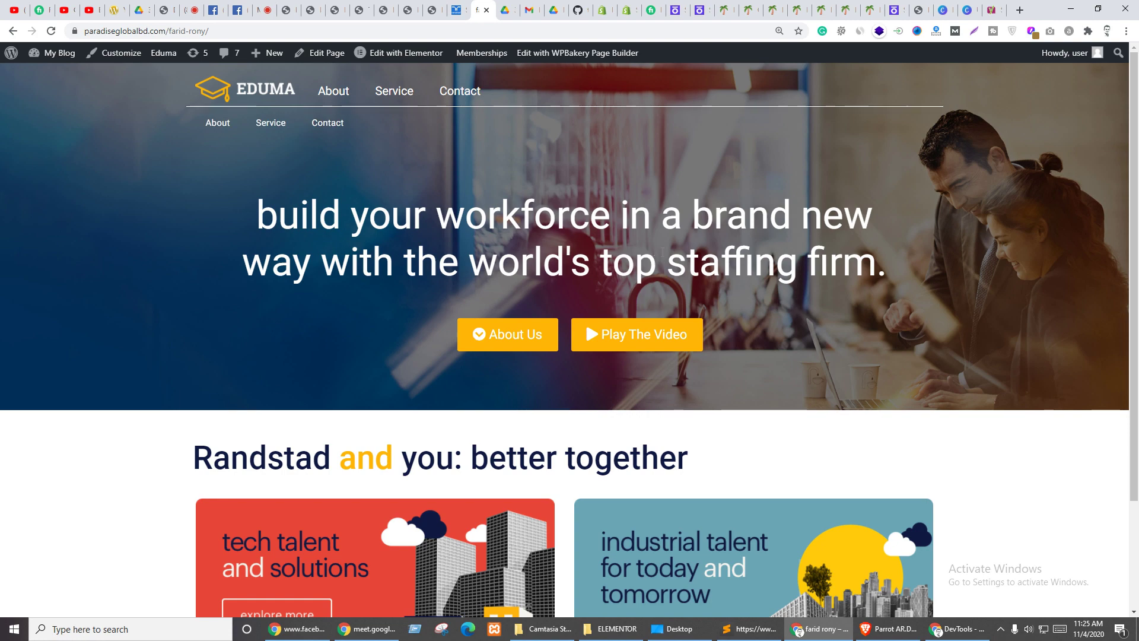
scroll(663, 252, down, 2)
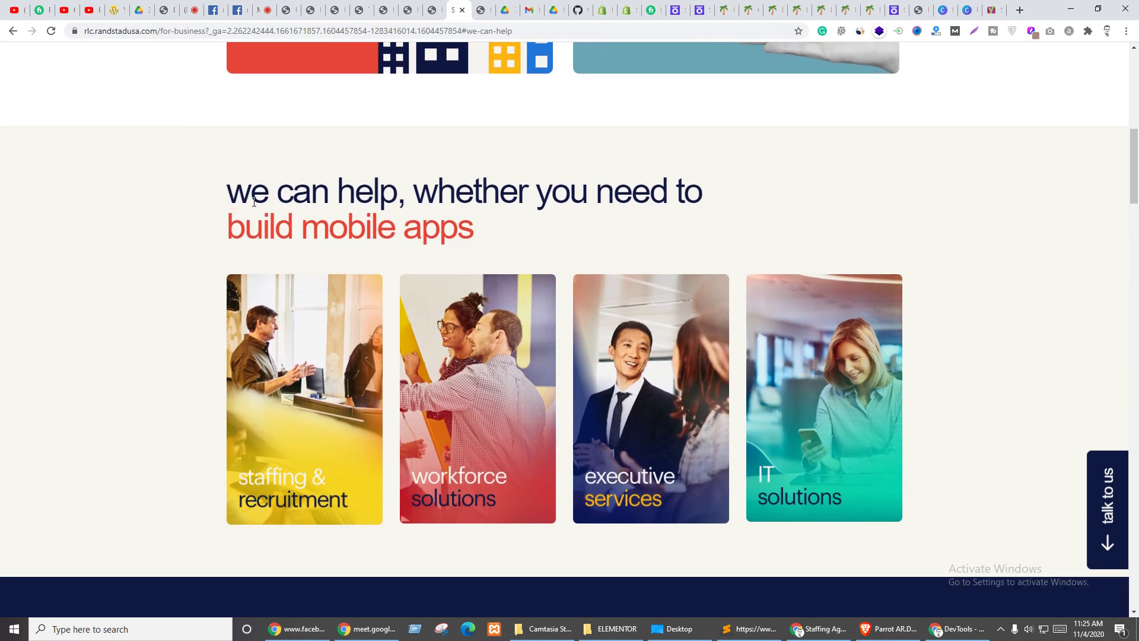
- Scroll through the Randstad 'we can help' reference section, then go back to the Elementor editor
scroll(353, 252, down, 2)
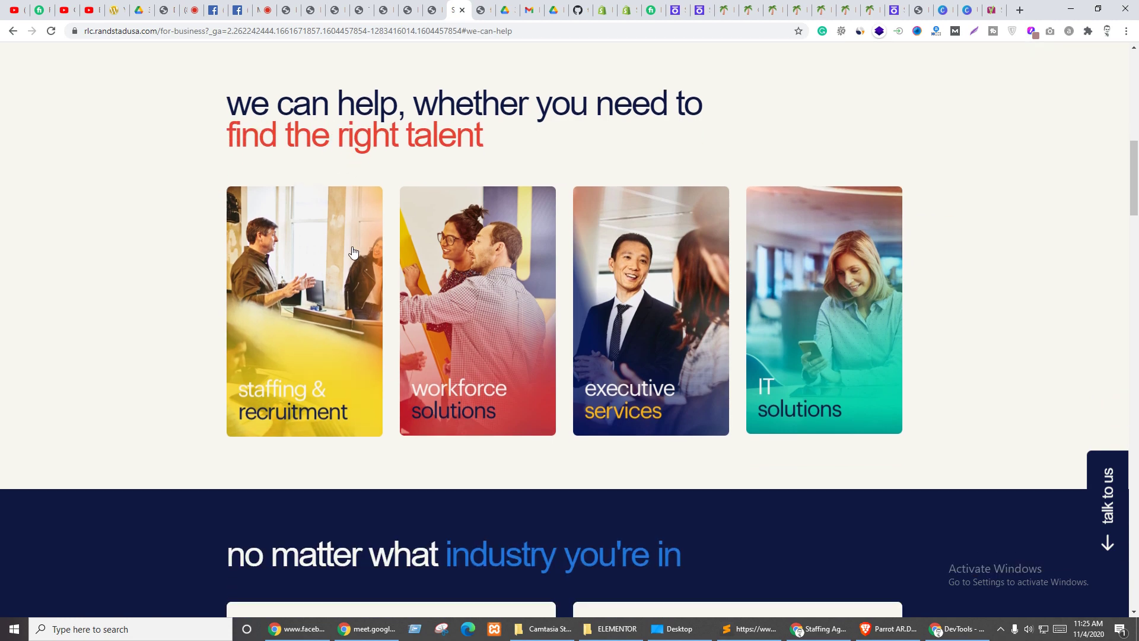
scroll(364, 198, up, 3)
scroll(199, 182, down, 1)
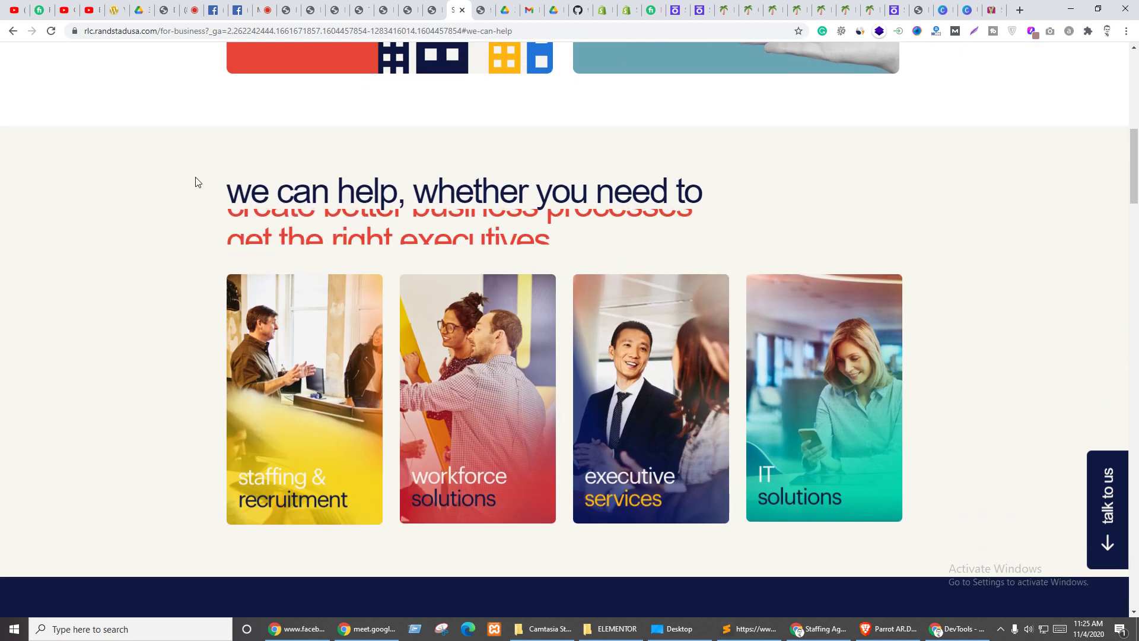
click(426, 5)
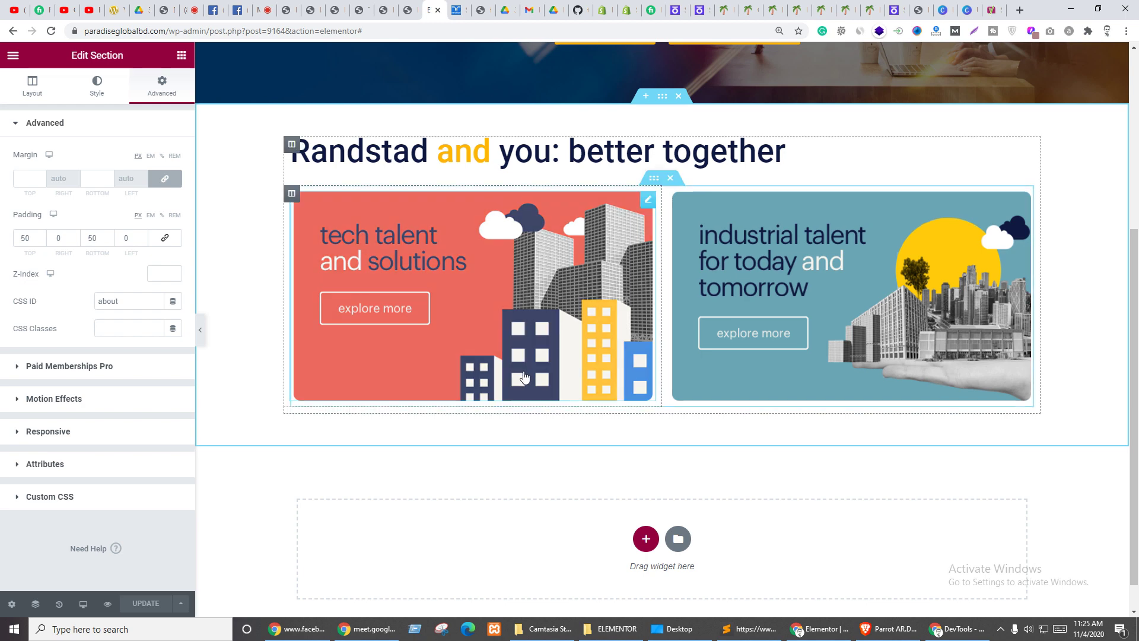
scroll(699, 464, down, 1)
- Add an empty one-column section below the cards and give it a classic background type
click(646, 504)
scroll(521, 425, down, 1)
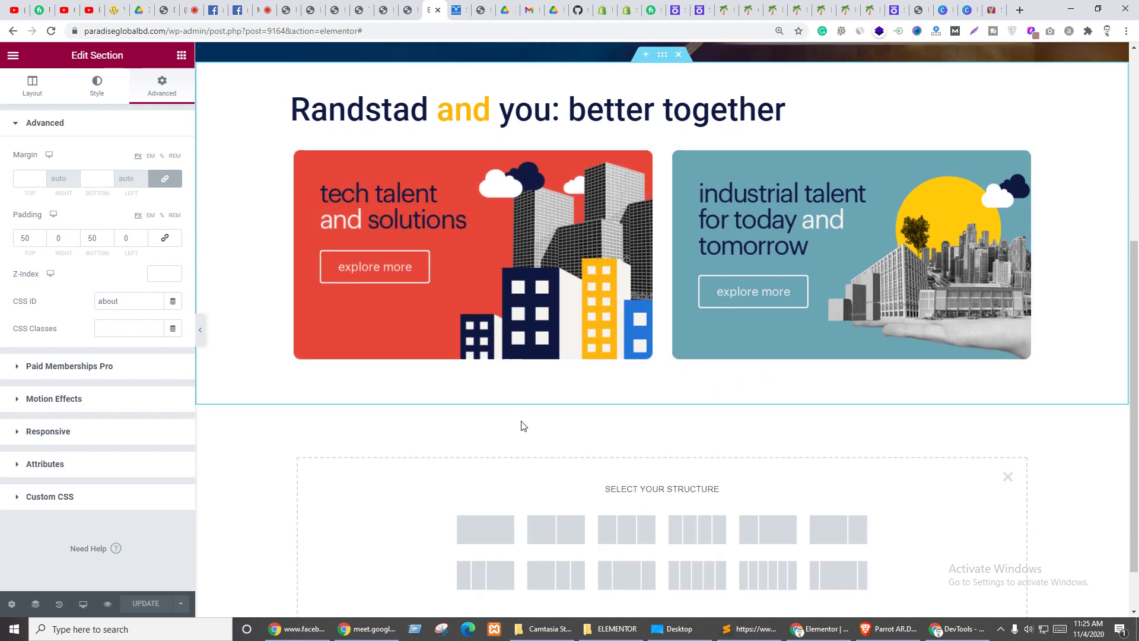
click(486, 469)
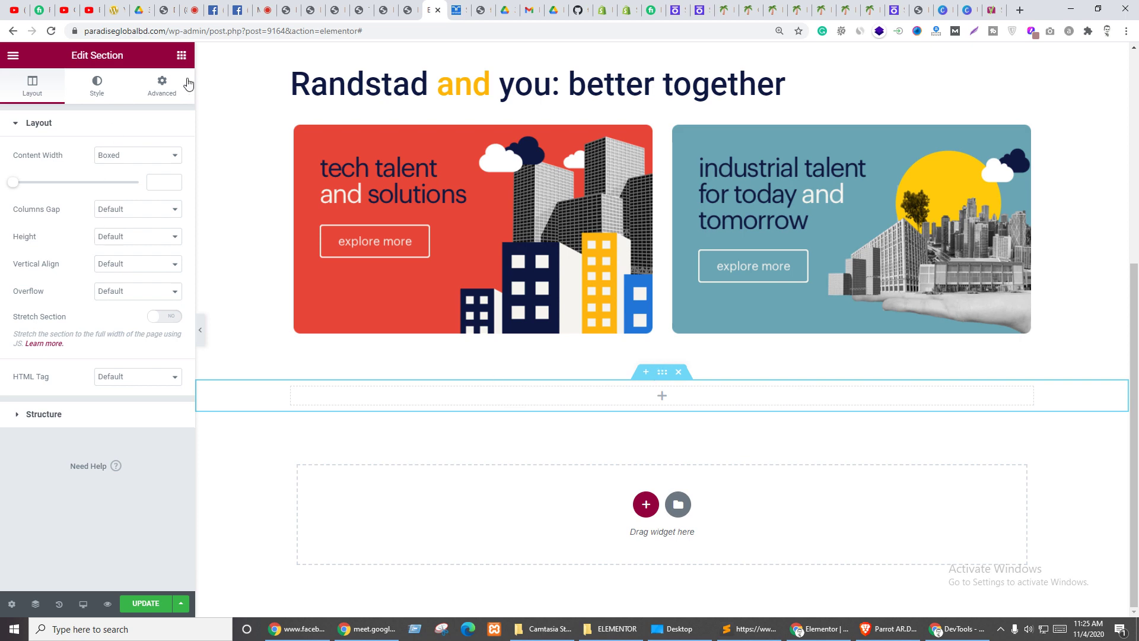
click(162, 89)
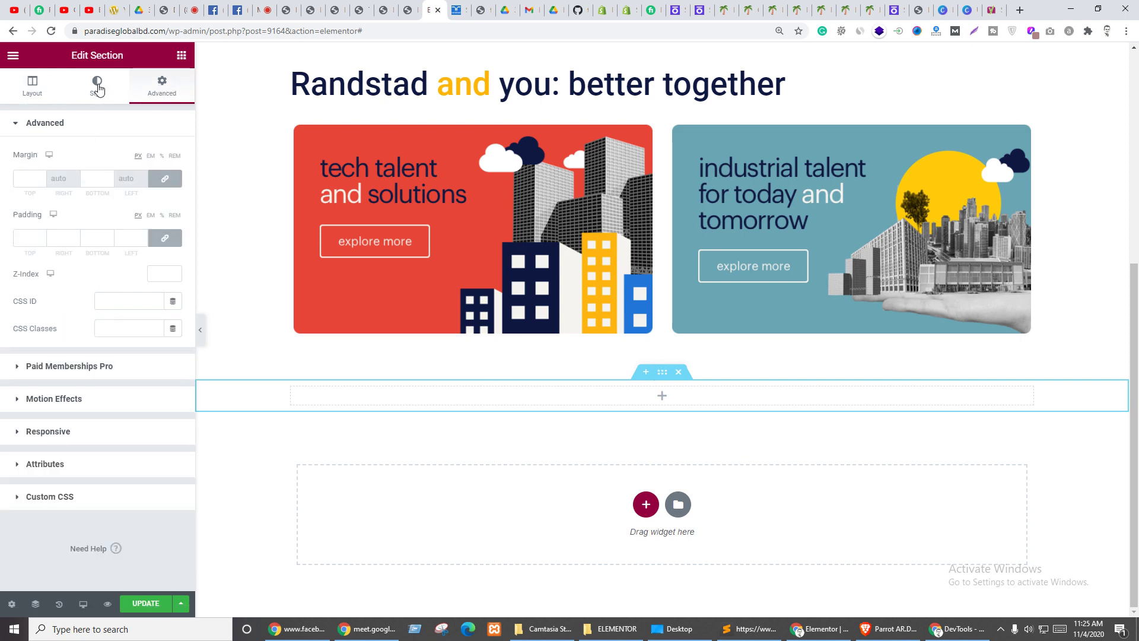
click(97, 88)
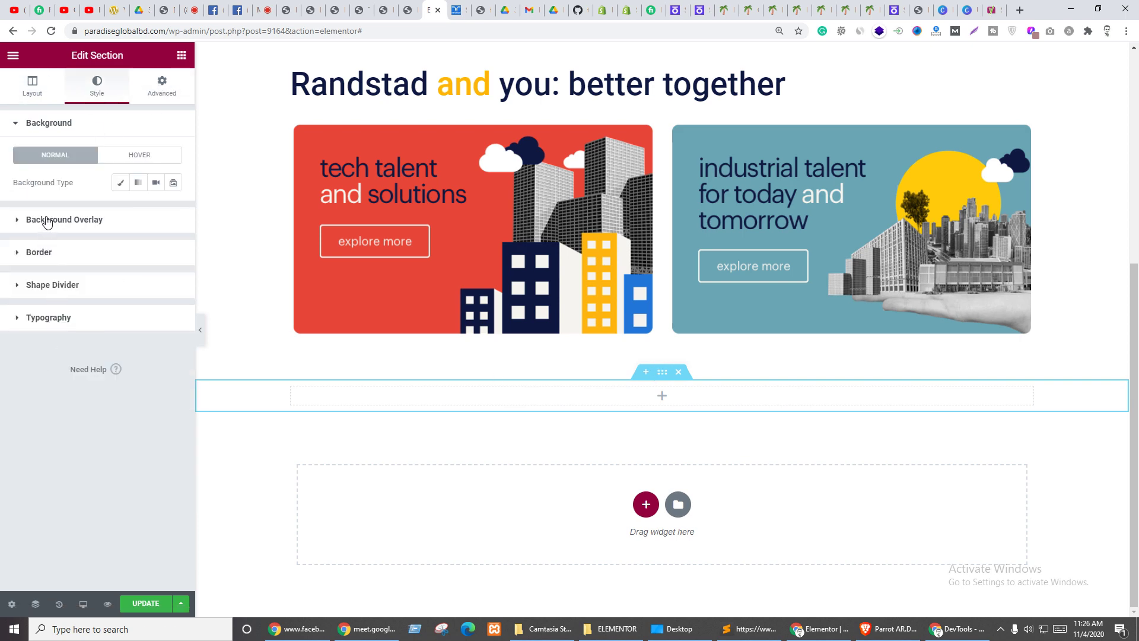
click(47, 221)
click(74, 157)
click(124, 186)
- Inspect the Randstad 'we can help' section and copy its #F7F5F0 background colour
click(458, 11)
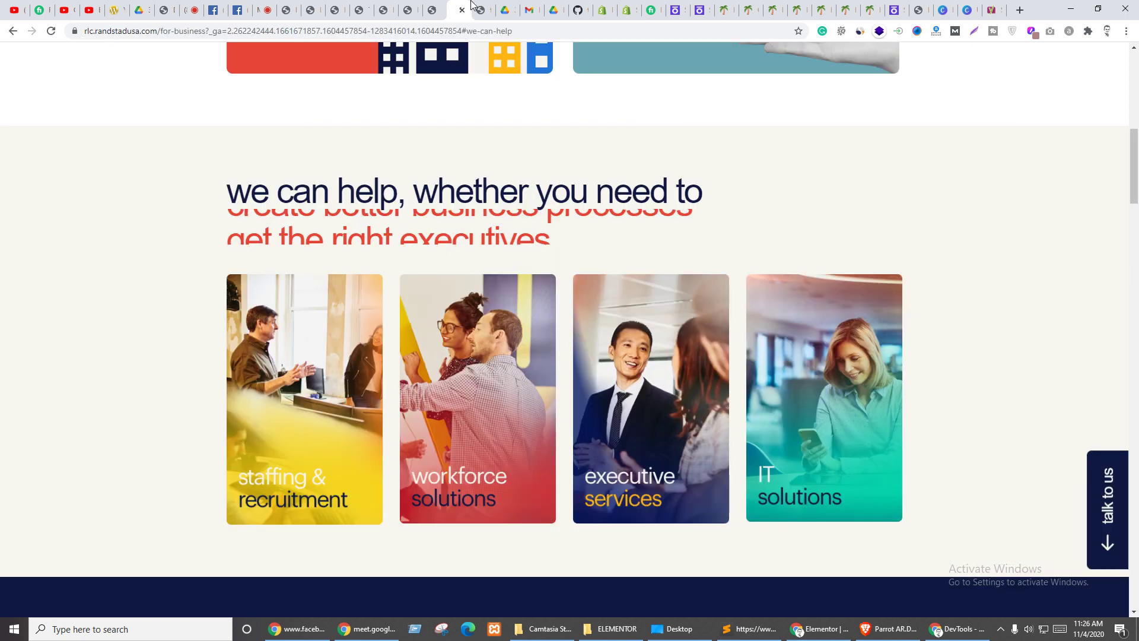
right_click(2, 279)
click(51, 486)
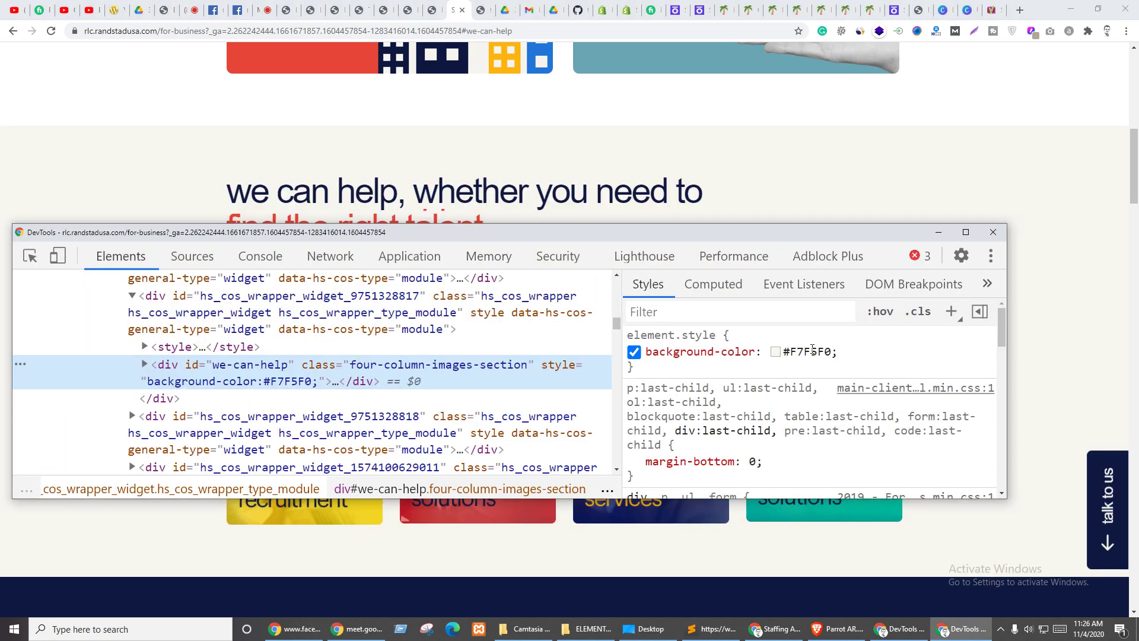
click(794, 351)
key(ctrl+c)
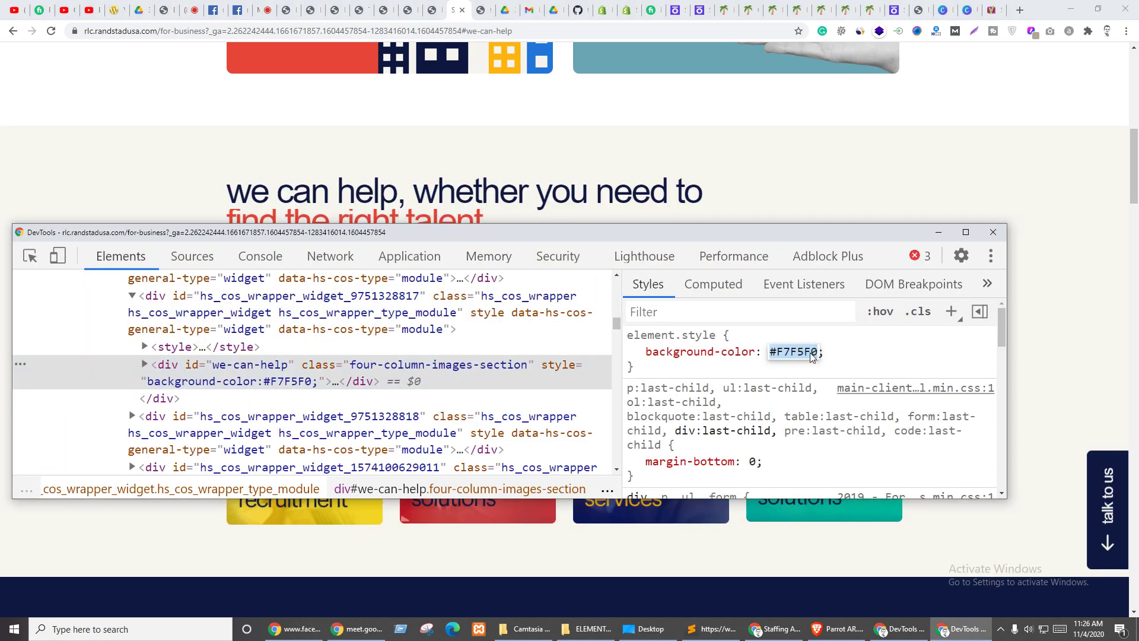
click(991, 232)
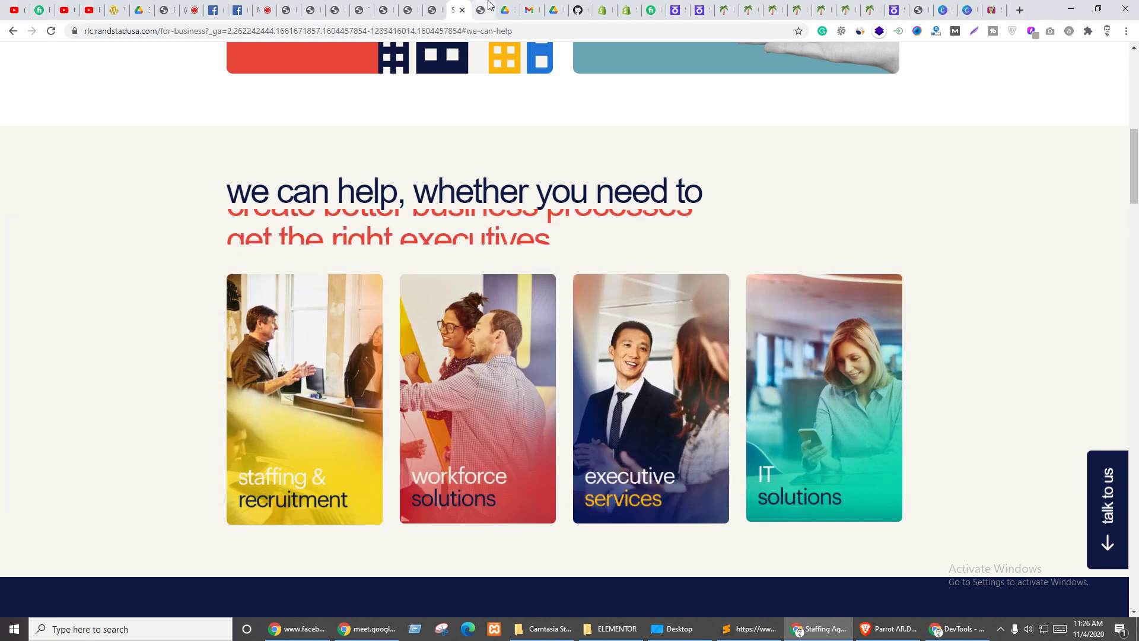
click(486, 6)
click(433, 6)
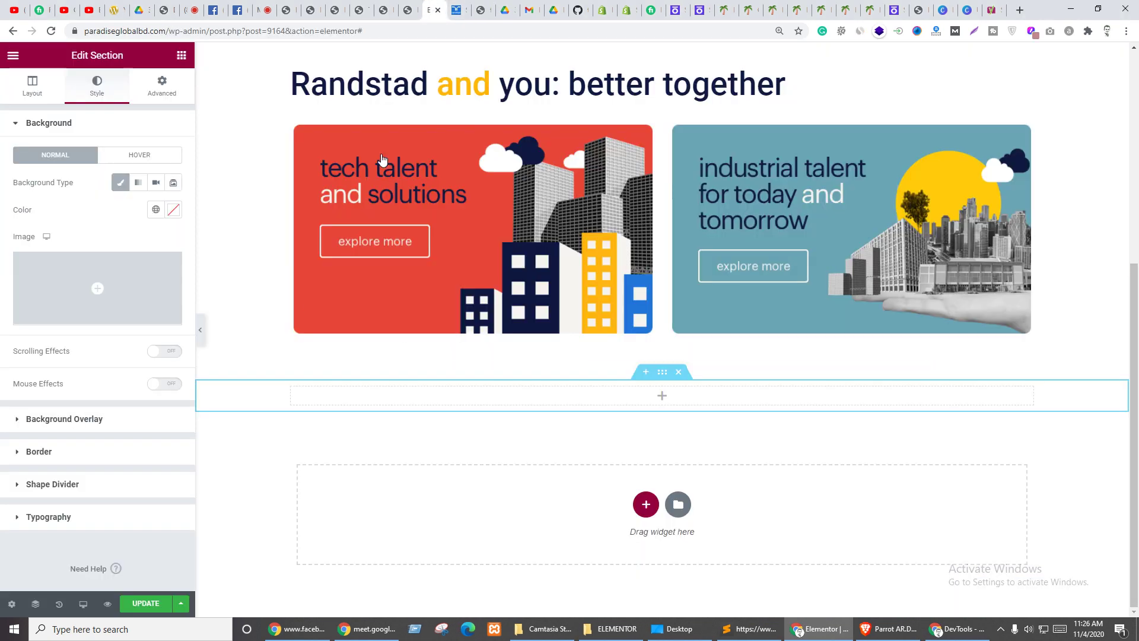
- Paste #F7F5F0 as the empty section's background colour
click(174, 210)
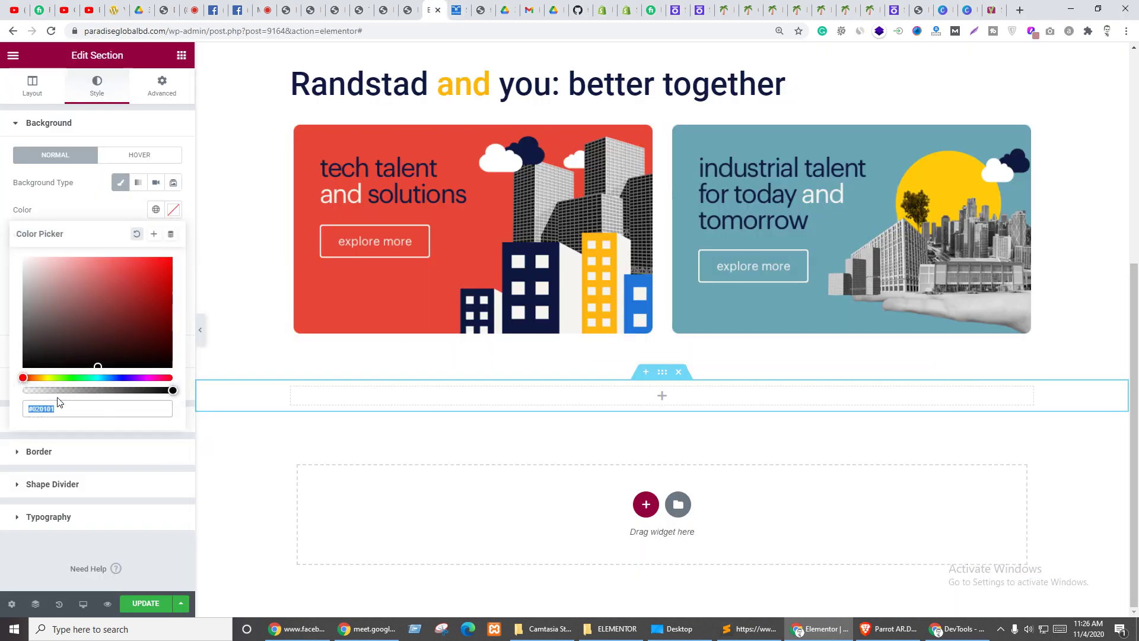
key(ctrl+v)
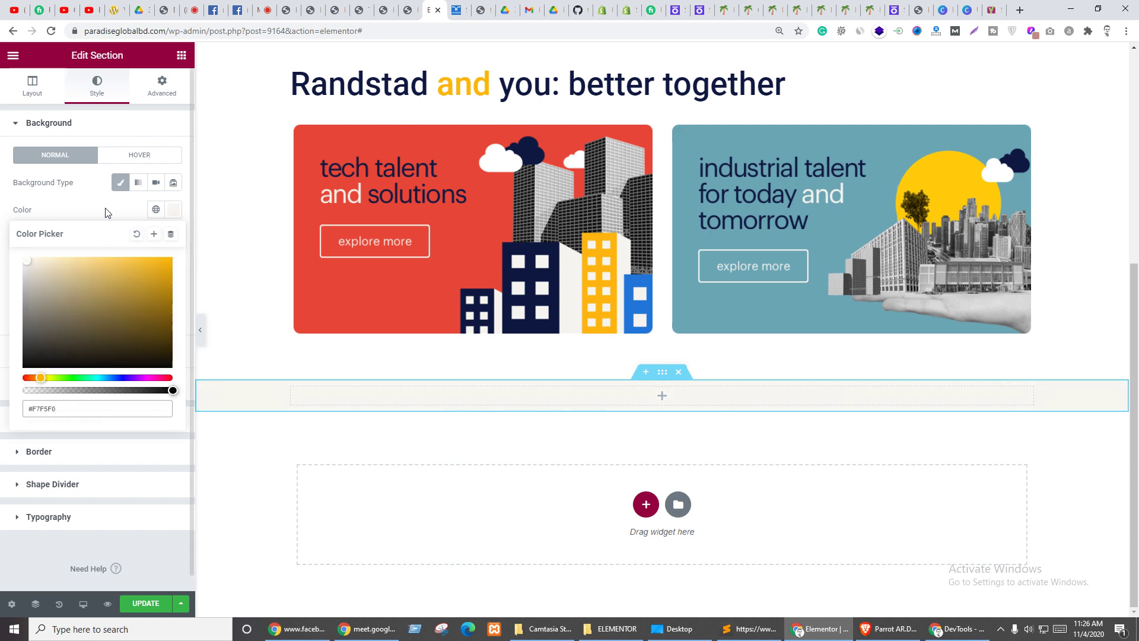
click(104, 214)
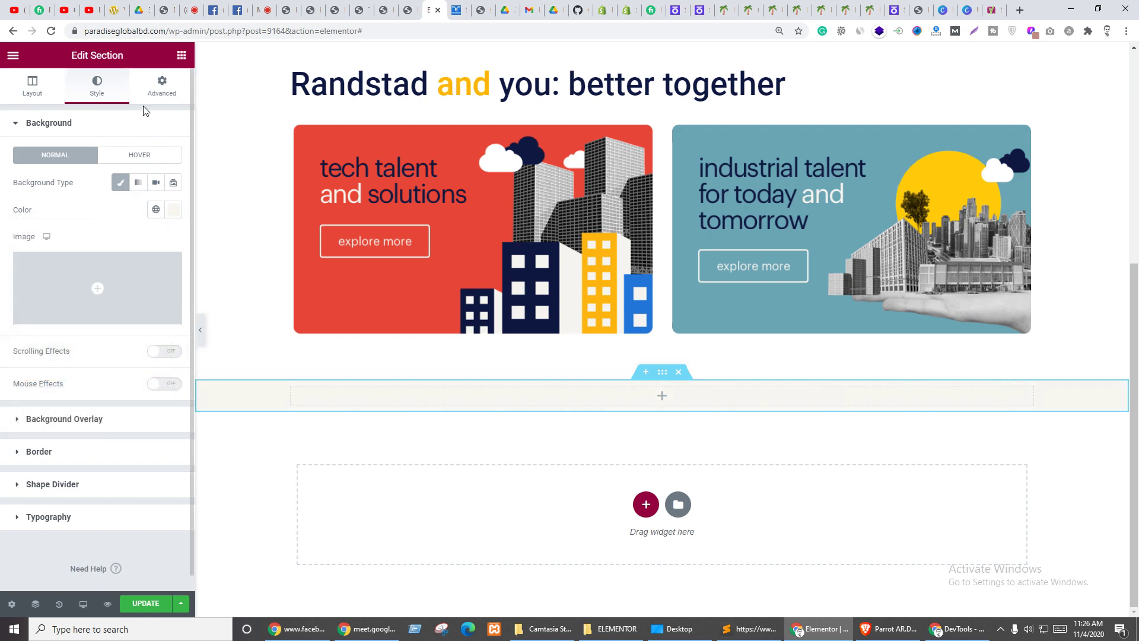
- Unlink the section's padding and set top and bottom padding to 100
click(155, 95)
click(177, 242)
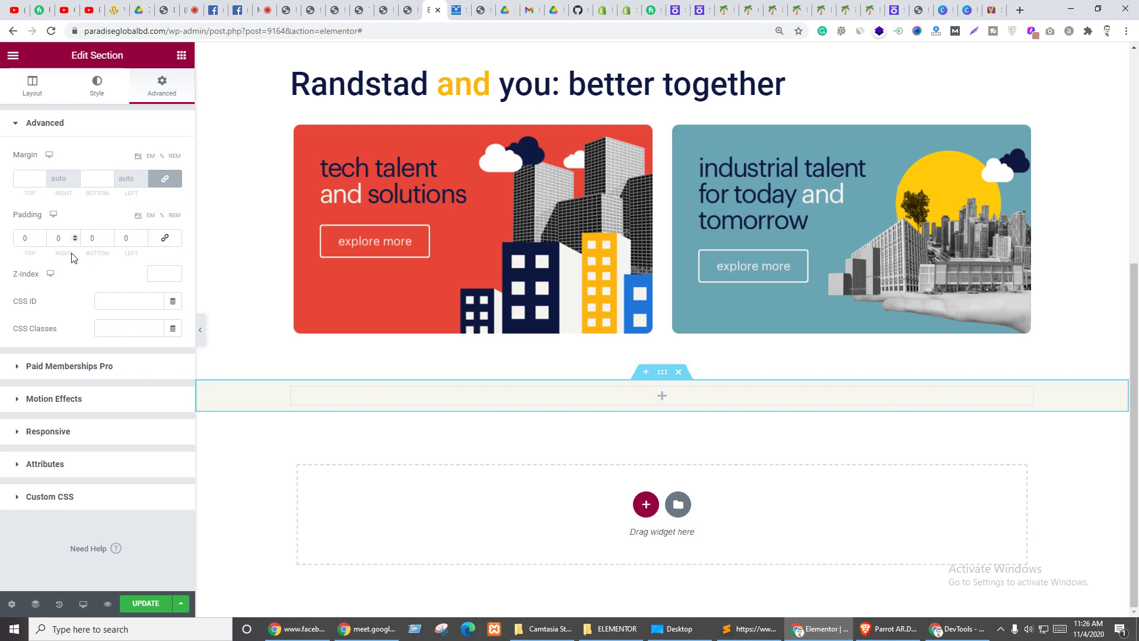
text(100)
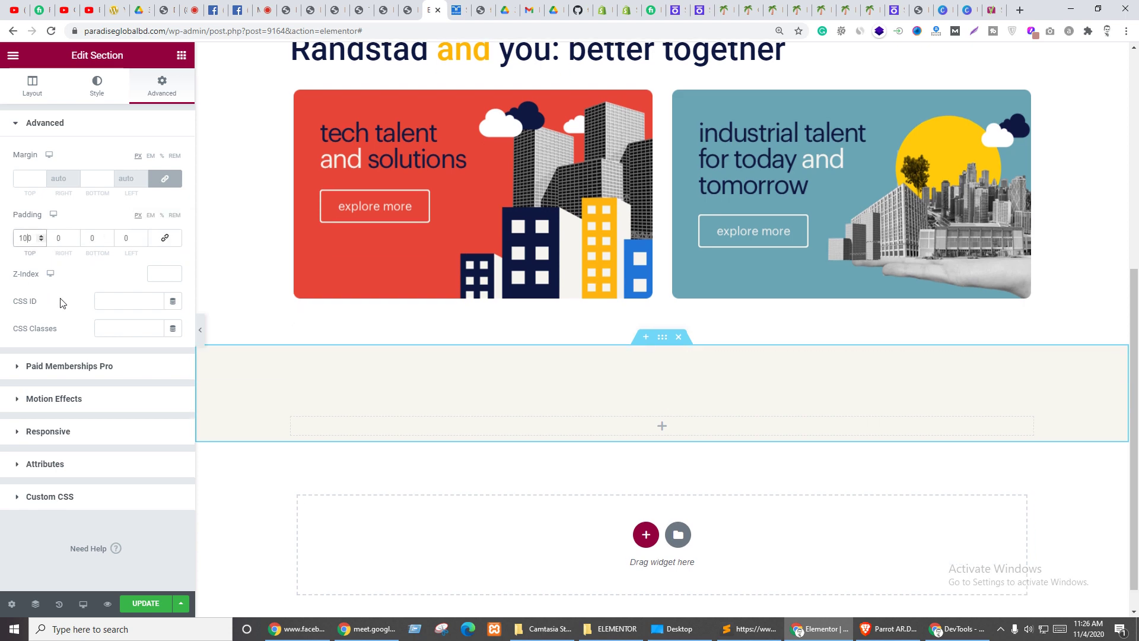
click(88, 237)
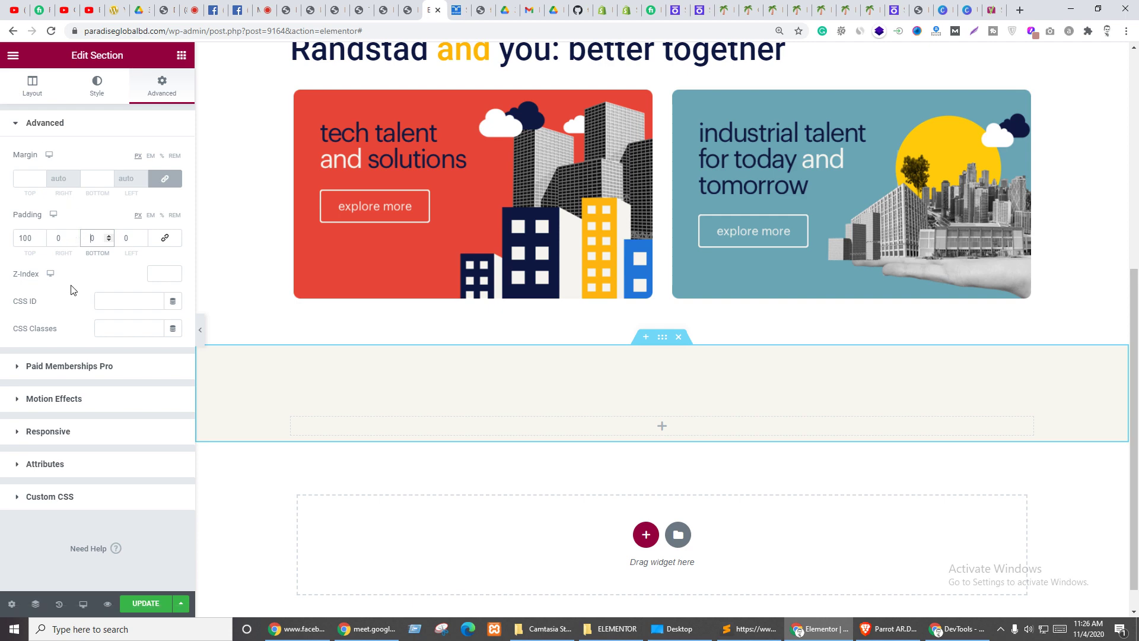
text(100)
click(90, 278)
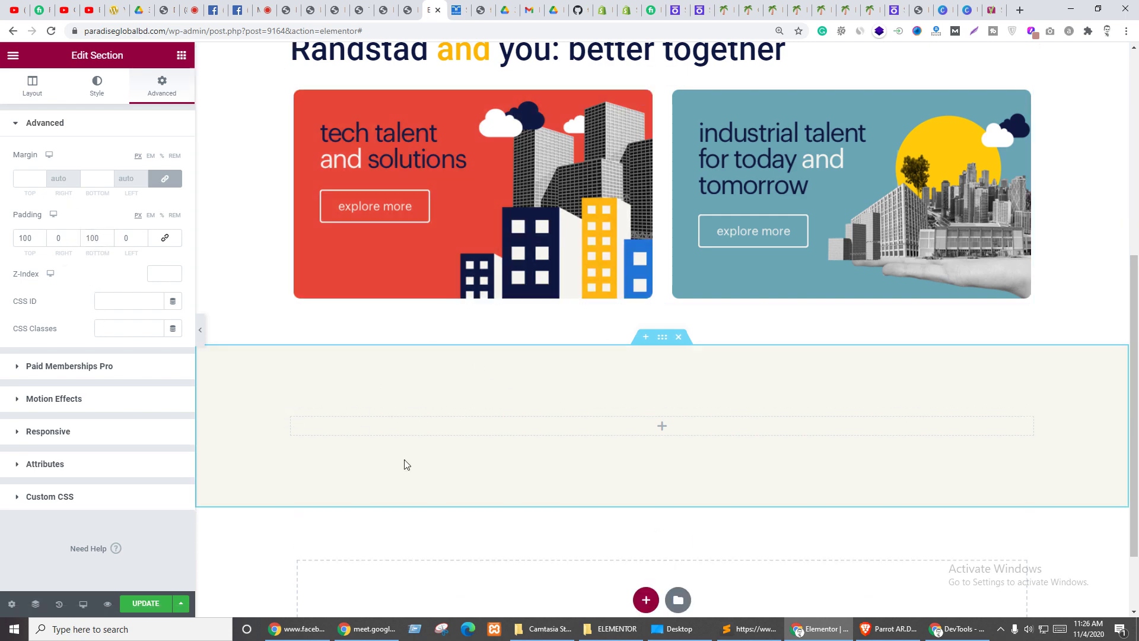
click(663, 433)
key(ctrl+Tab)
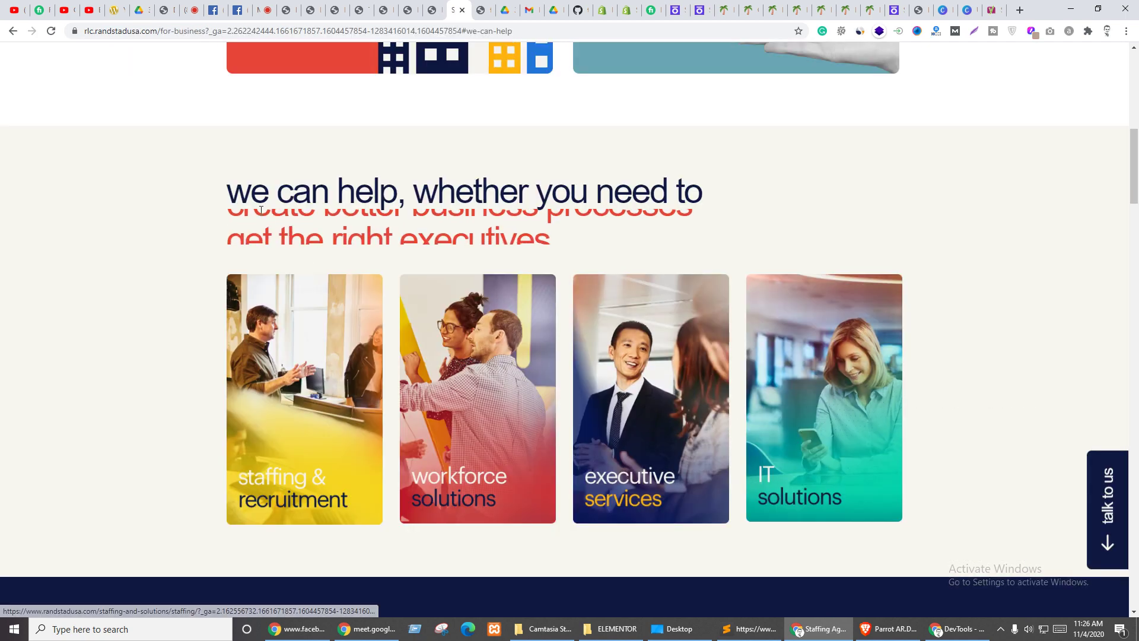
drag(226, 191, 770, 214)
scroll(544, 162, up, 5)
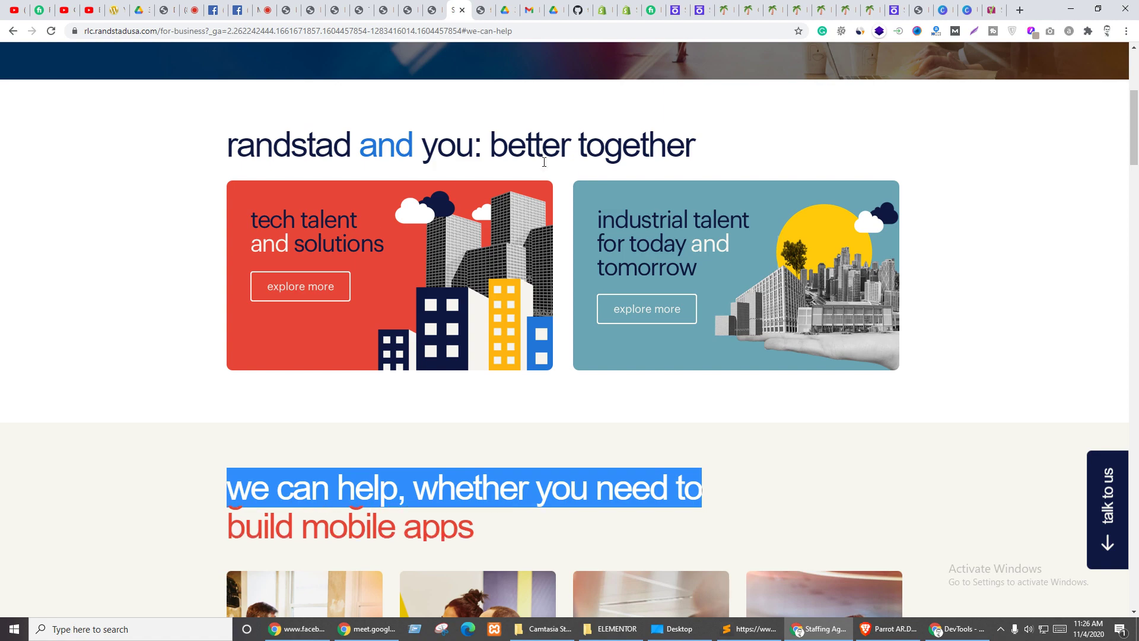
click(481, 7)
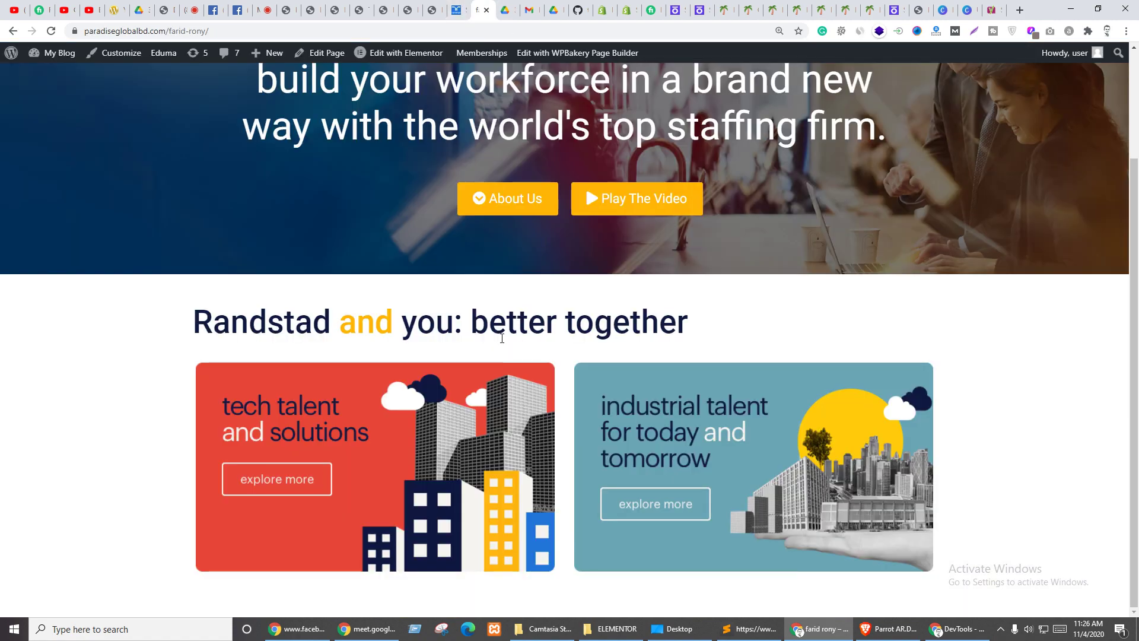
click(433, 8)
scroll(558, 308, up, 5)
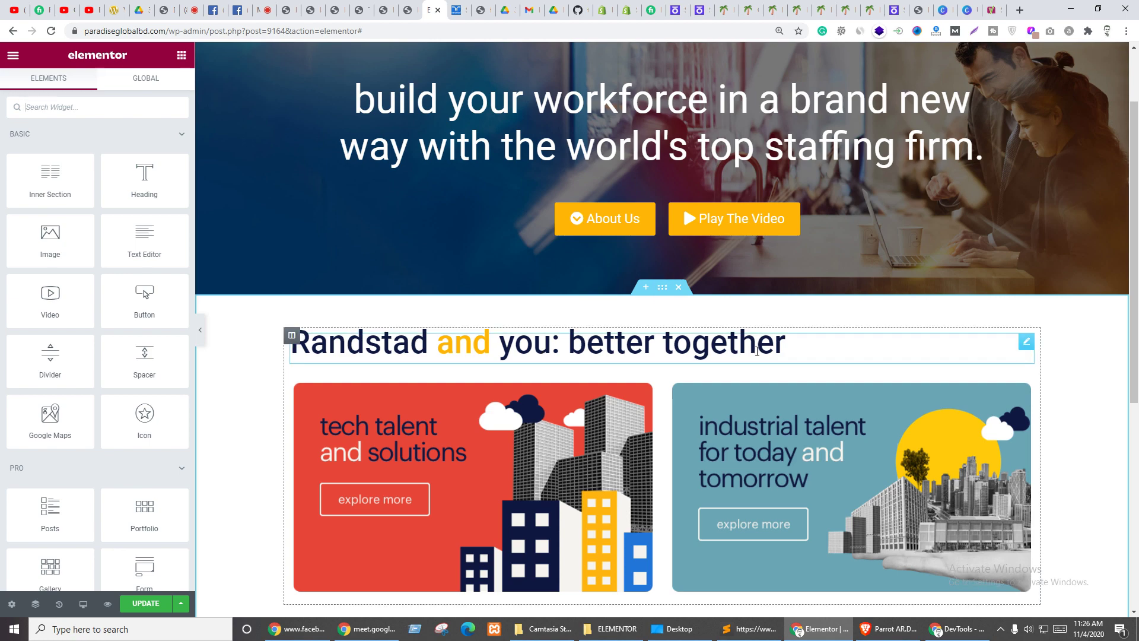
scroll(1019, 175, down, 3)
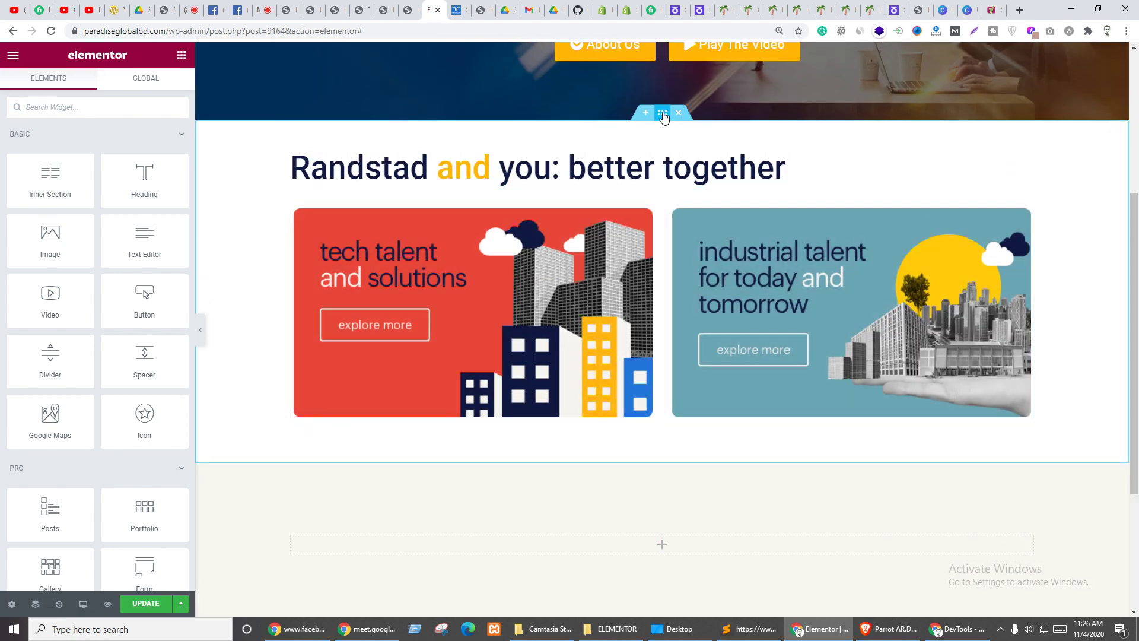
- Duplicate the better together section and give the copy a classic #F7F5F0 background
right_click(661, 112)
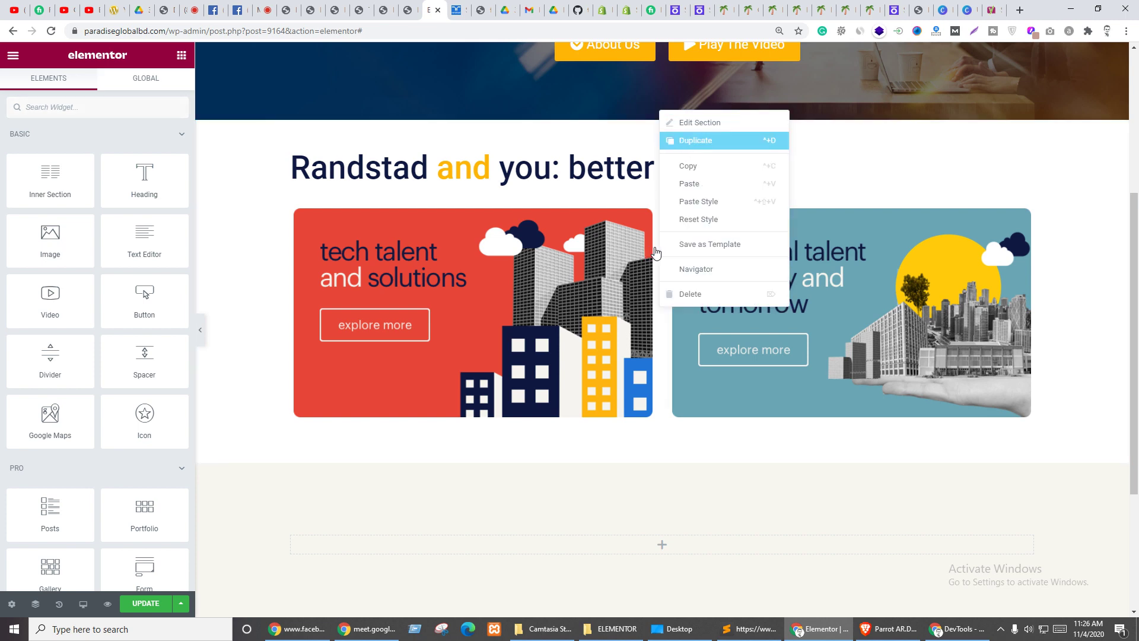
click(696, 140)
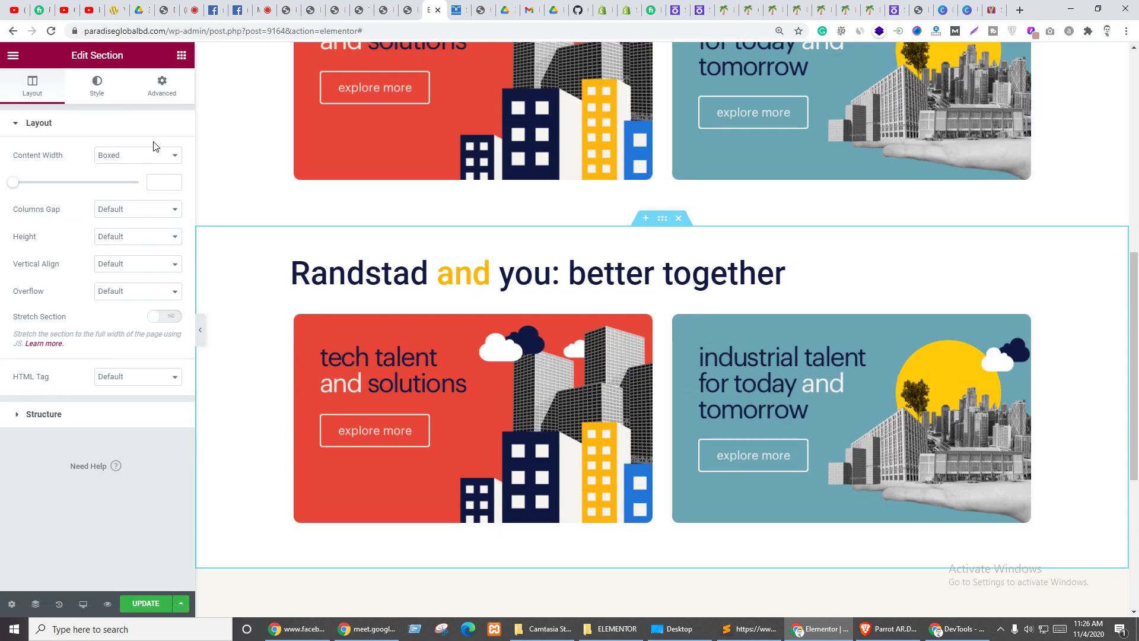
click(104, 89)
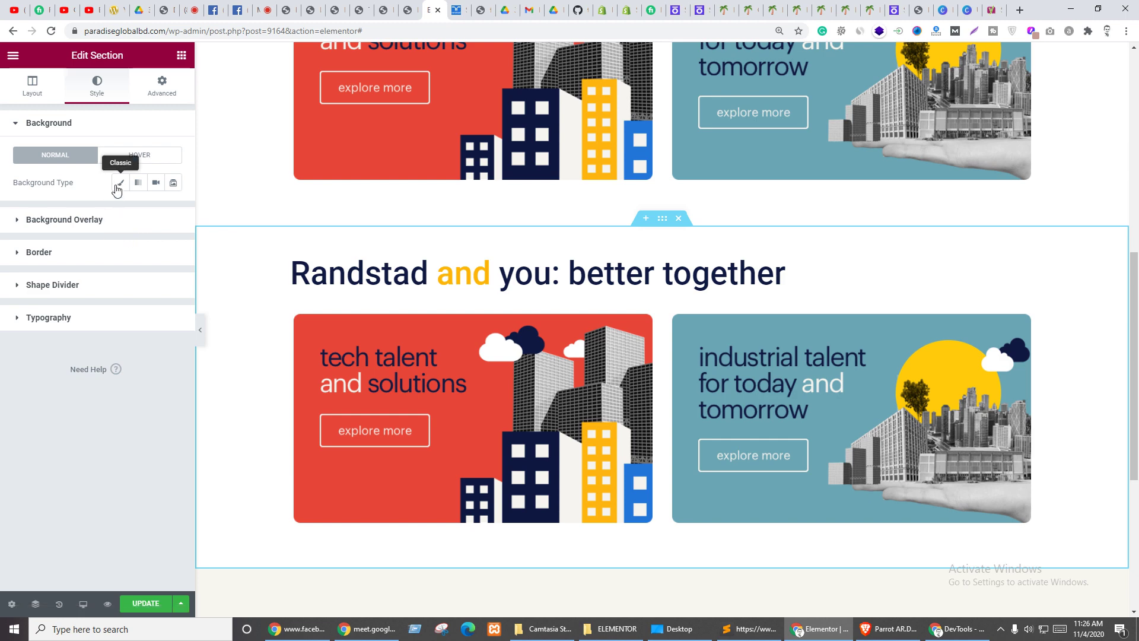
click(119, 183)
click(173, 210)
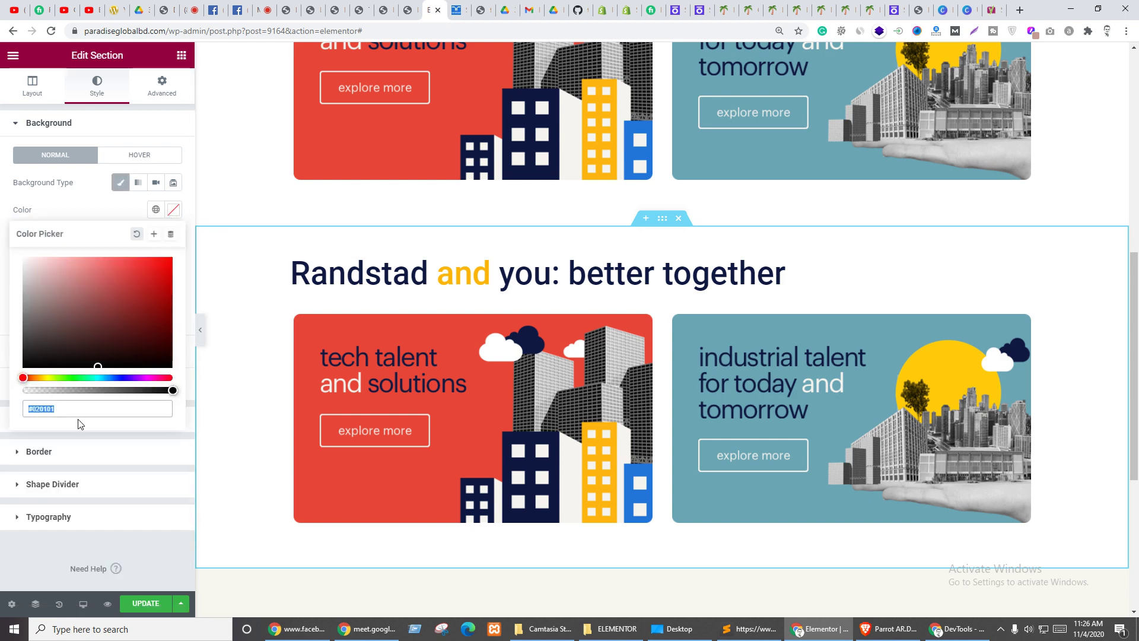
key(ctrl+v)
click(67, 559)
scroll(686, 362, down, 4)
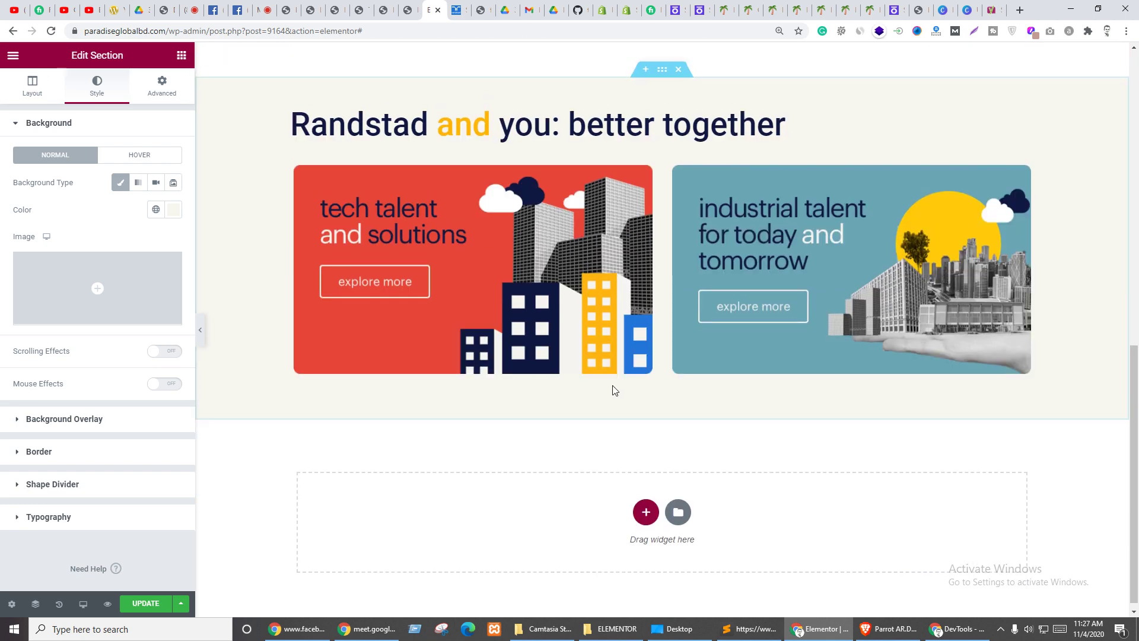
scroll(614, 386, up, 3)
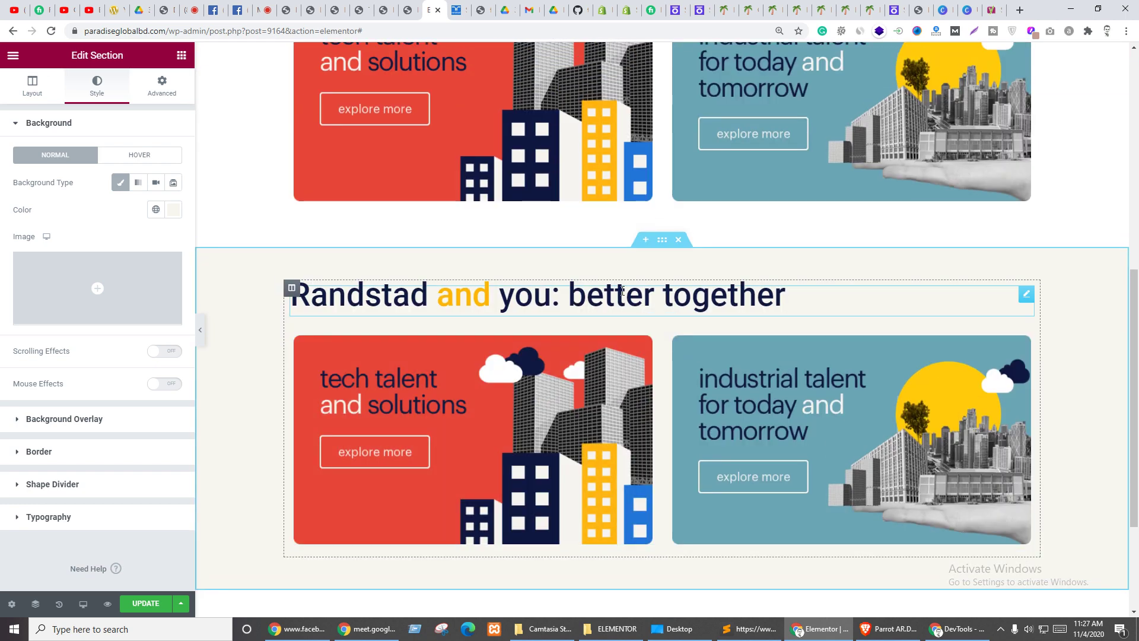
- Copy the 'we can help, whether you need to' heading line from the Randstad page
click(975, 303)
key(ctrl+Tab)
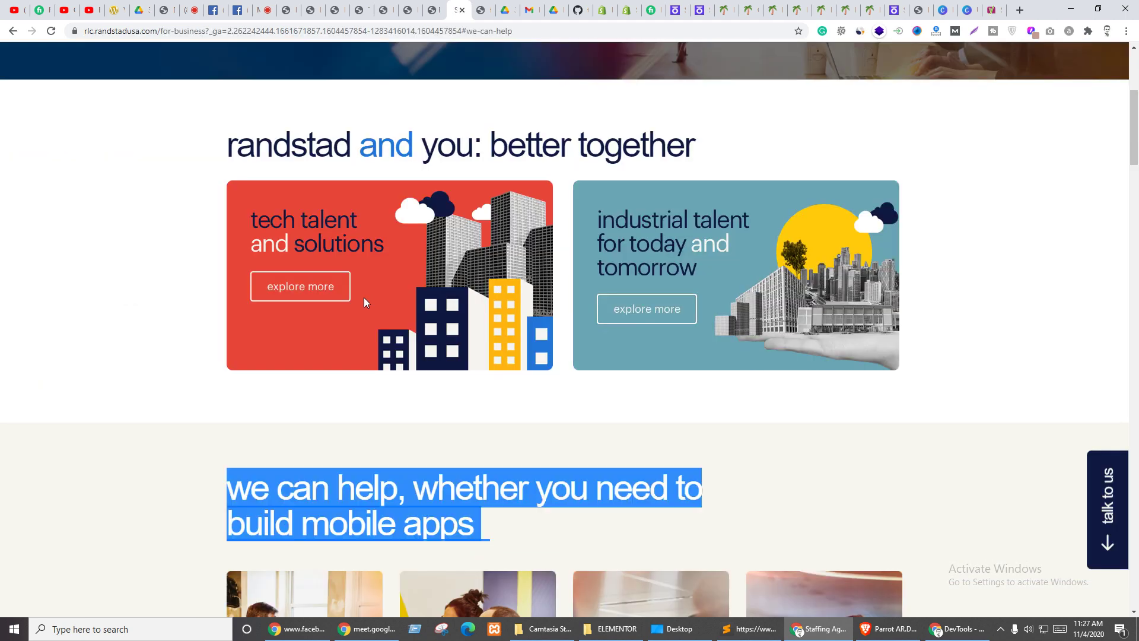
scroll(362, 270, down, 5)
triple_click(327, 189)
key(ctrl+c)
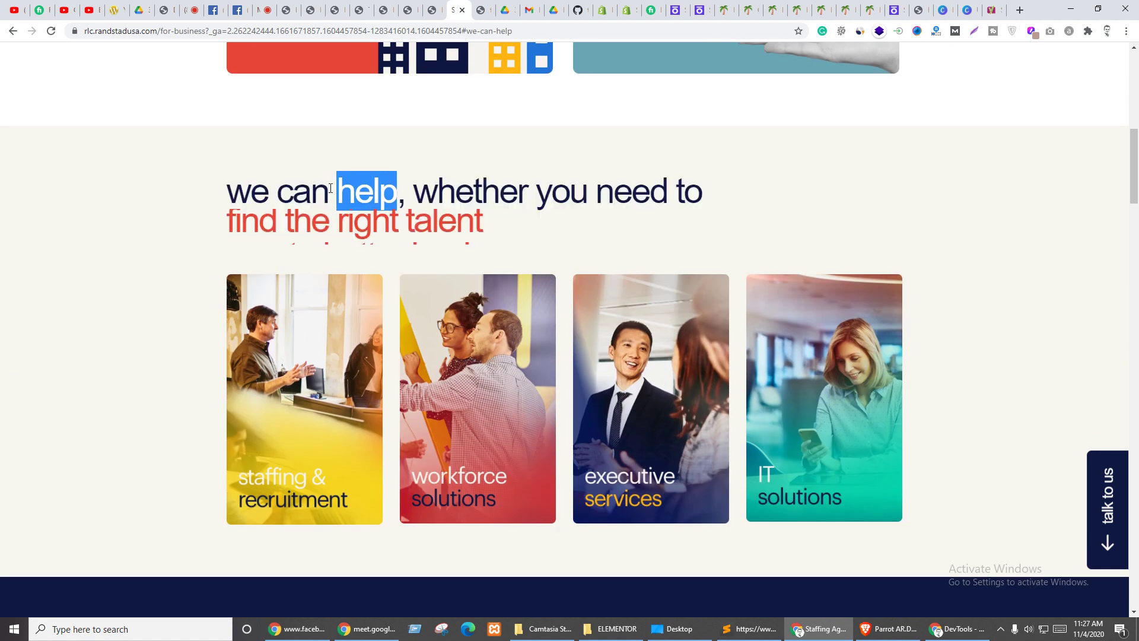
key(ctrl+shift+Tab)
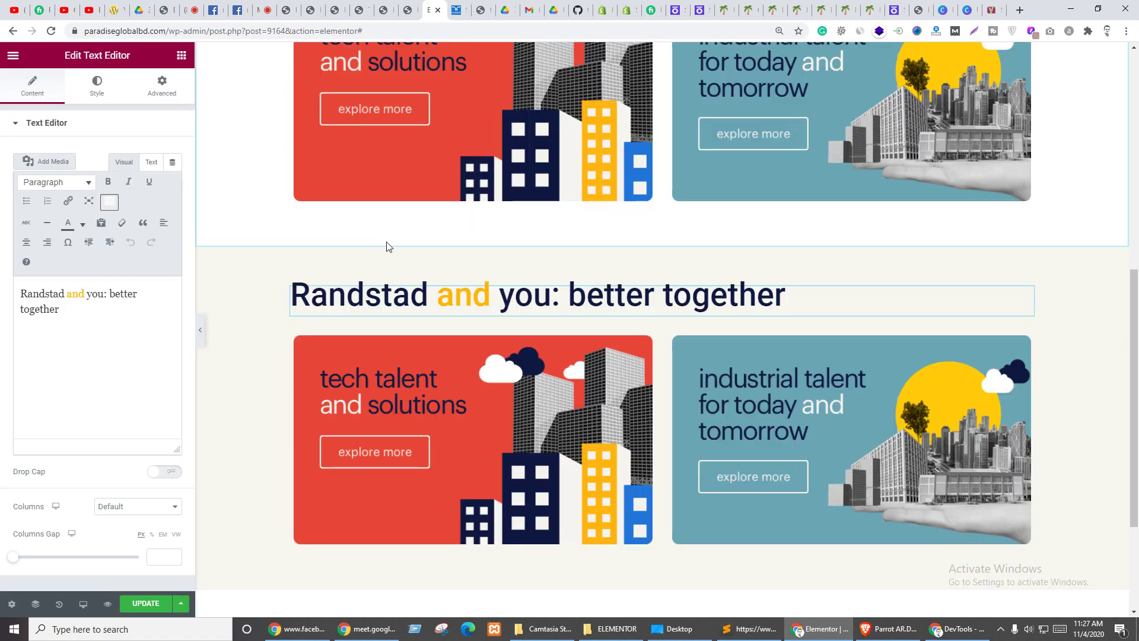
- Replace the copied section heading's HTML with the copied line
click(150, 162)
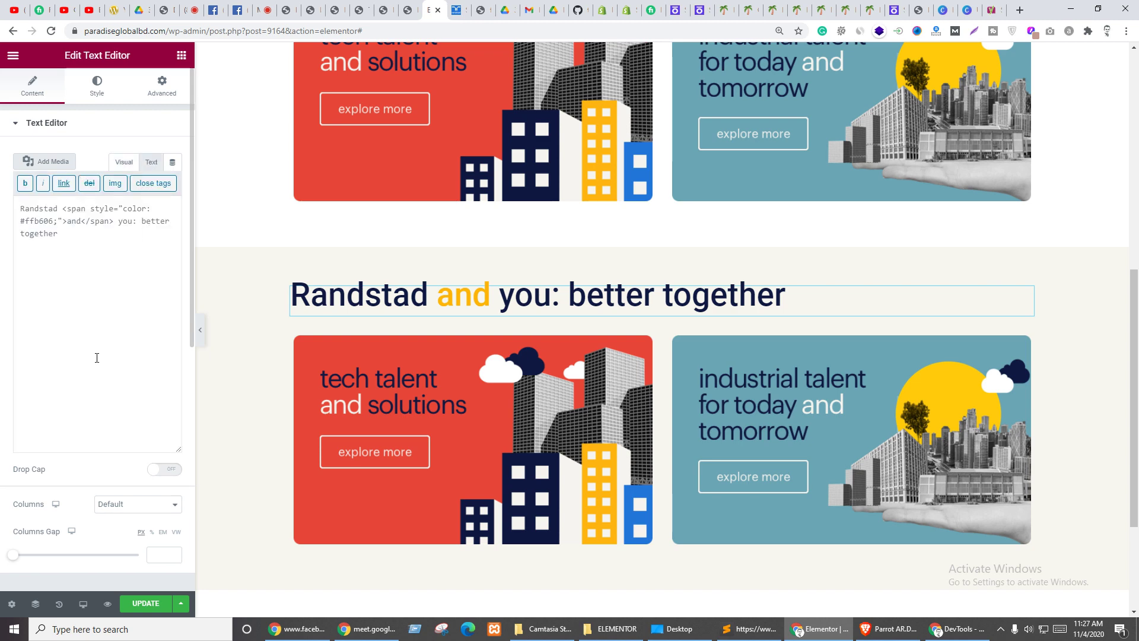
key(ctrl+a)
key(ctrl+v)
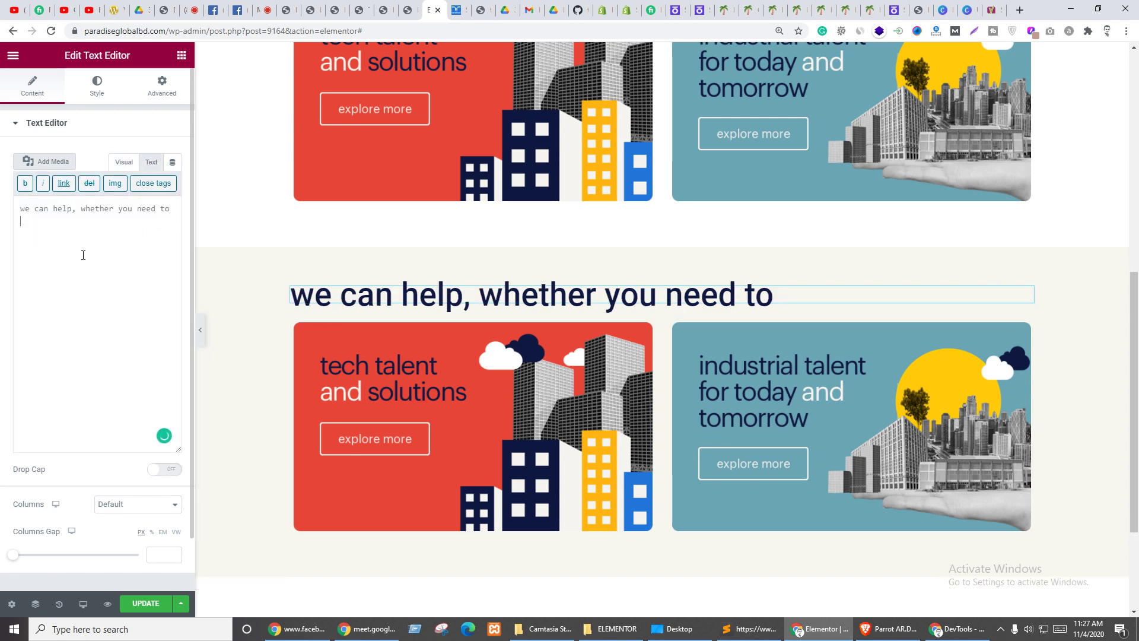
- Reduce the heading's typography size from 50 to 40, comparing with the Randstad heading
click(95, 86)
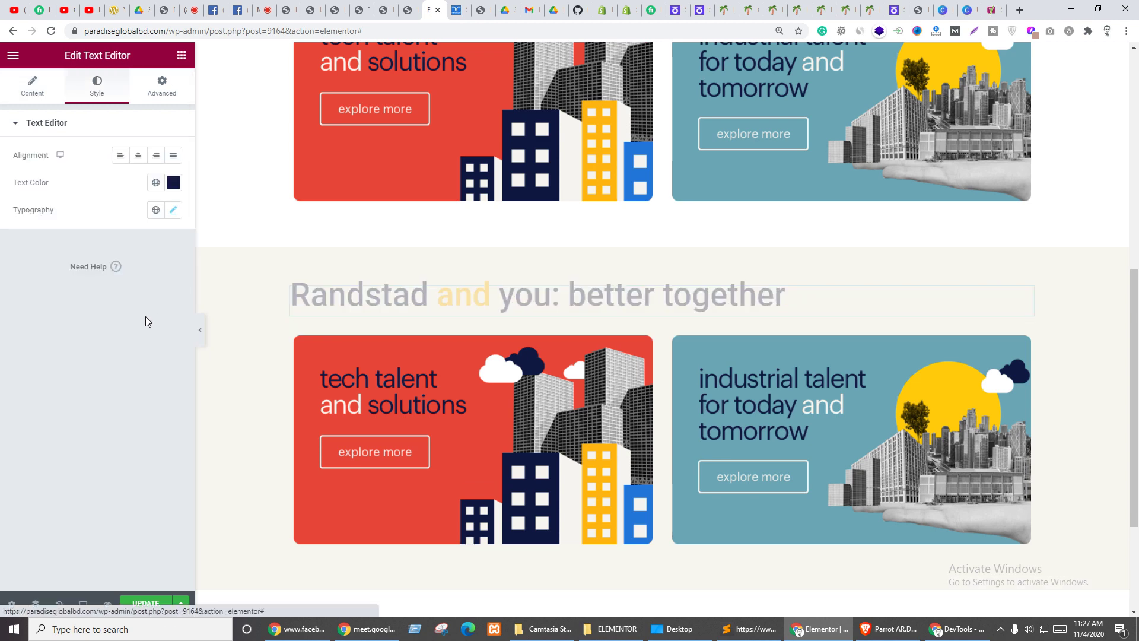
click(173, 183)
click(173, 183)
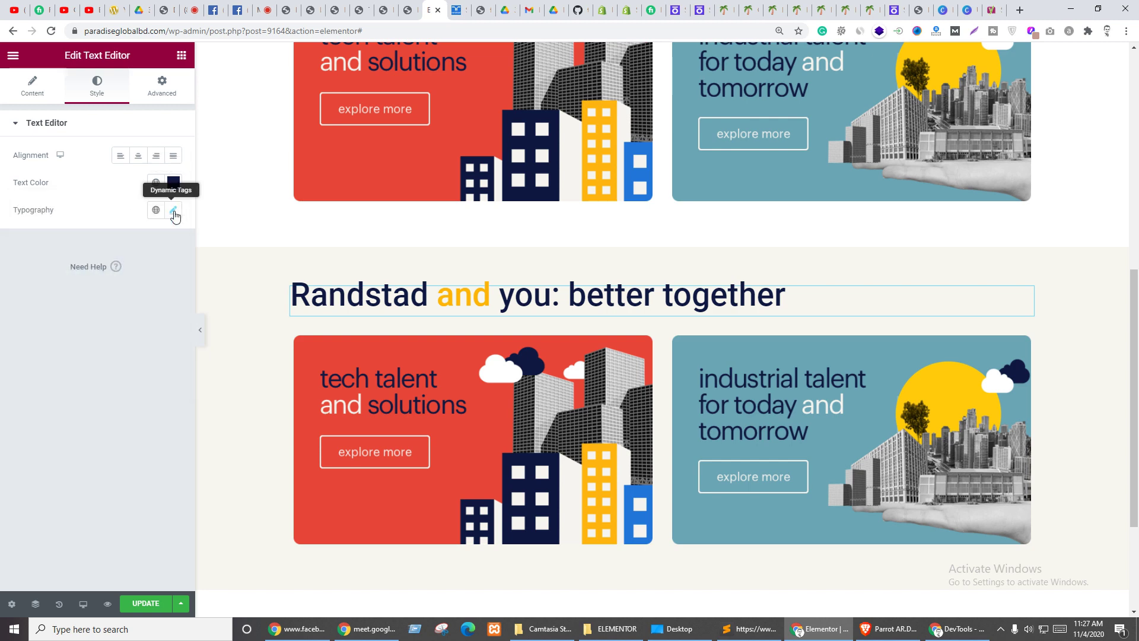
click(173, 210)
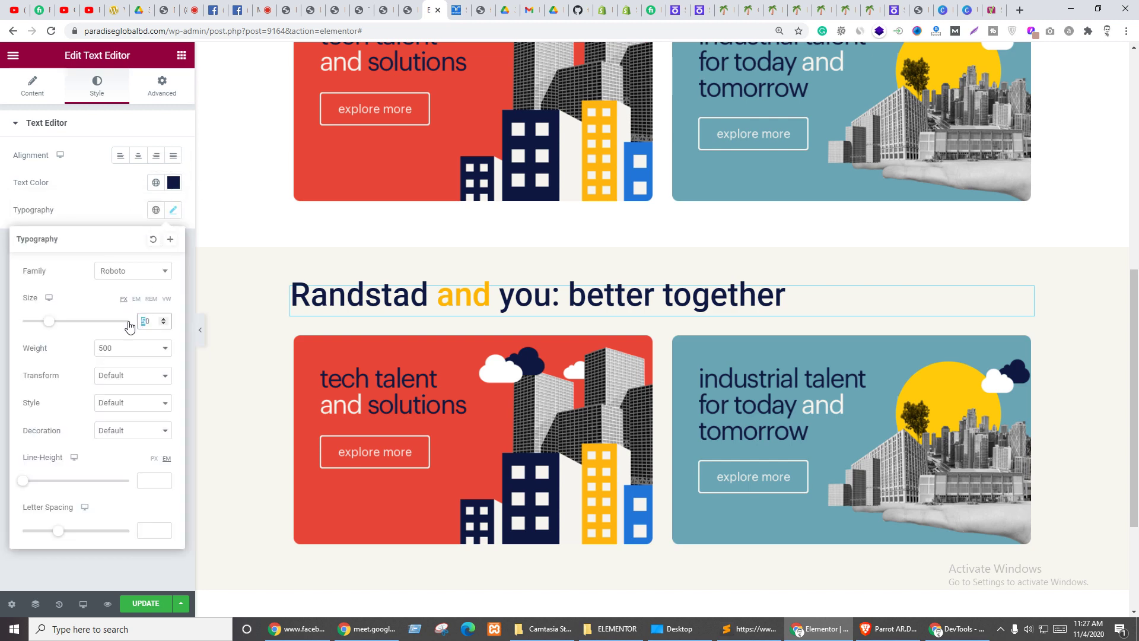
text(4)
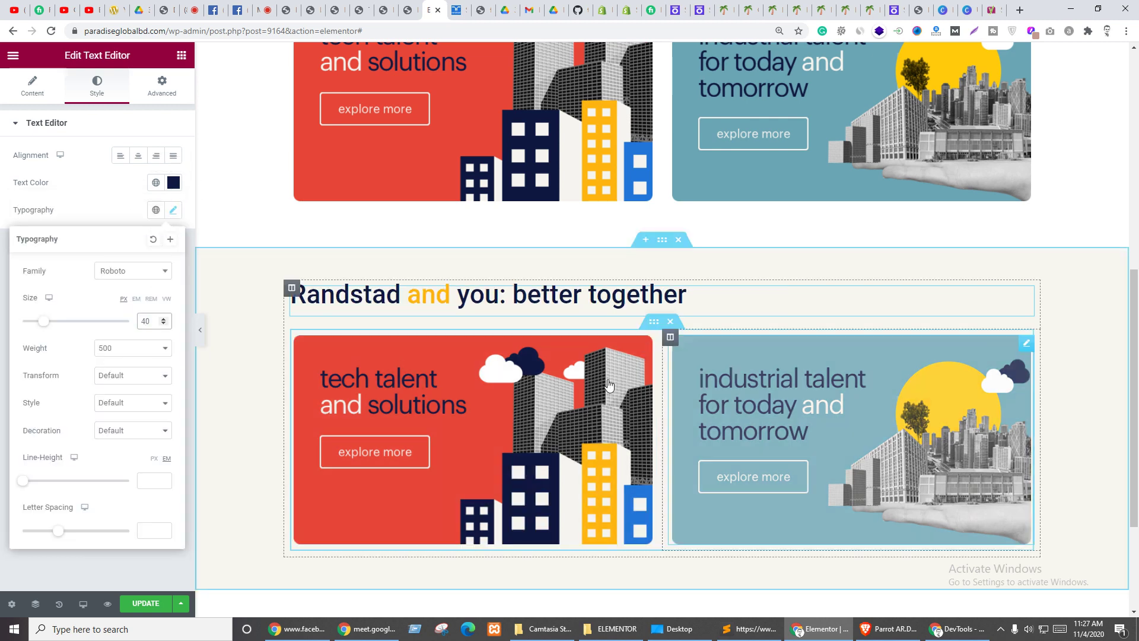
key(ctrl+Tab)
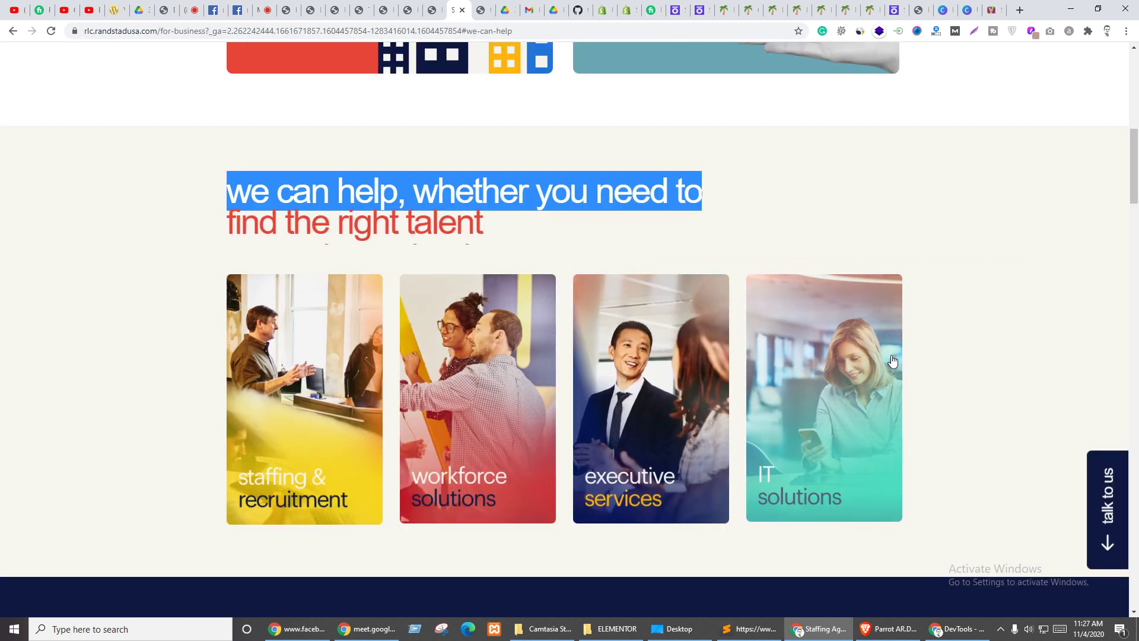
key(ctrl+shift+Tab)
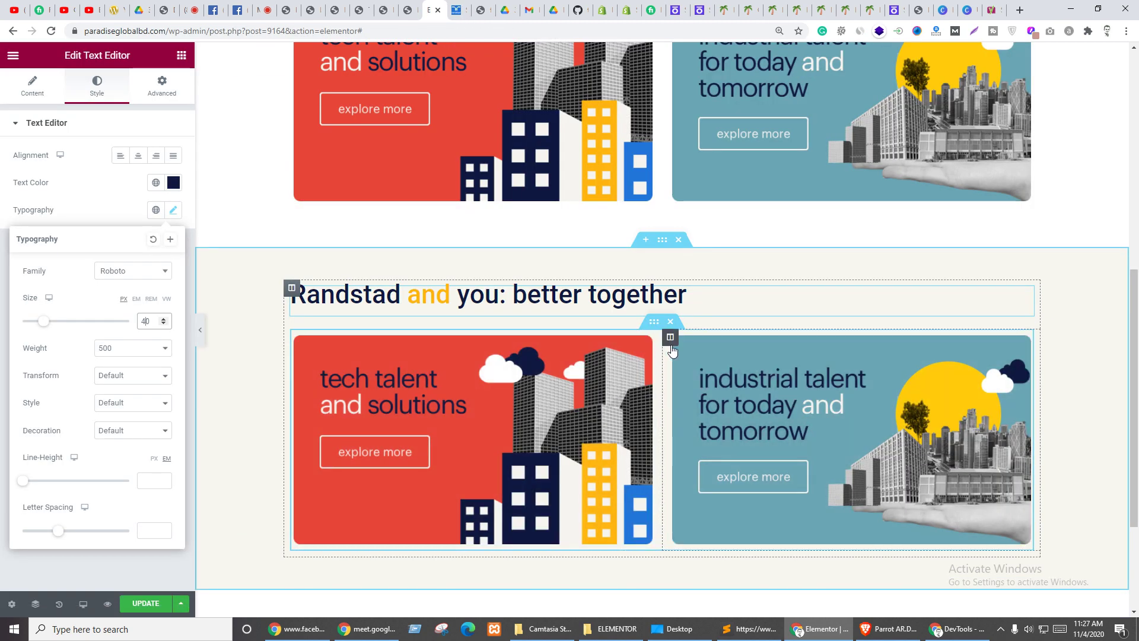
- Duplicate the industrial talent column twice so the row shows four cards
right_click(666, 344)
click(698, 373)
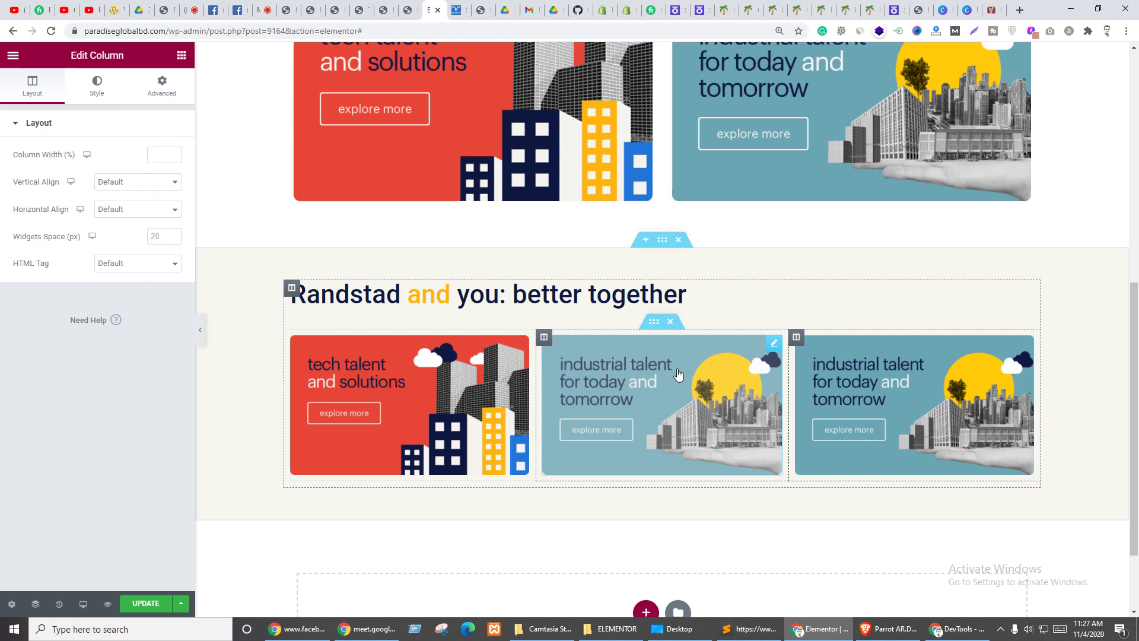
right_click(796, 337)
click(831, 373)
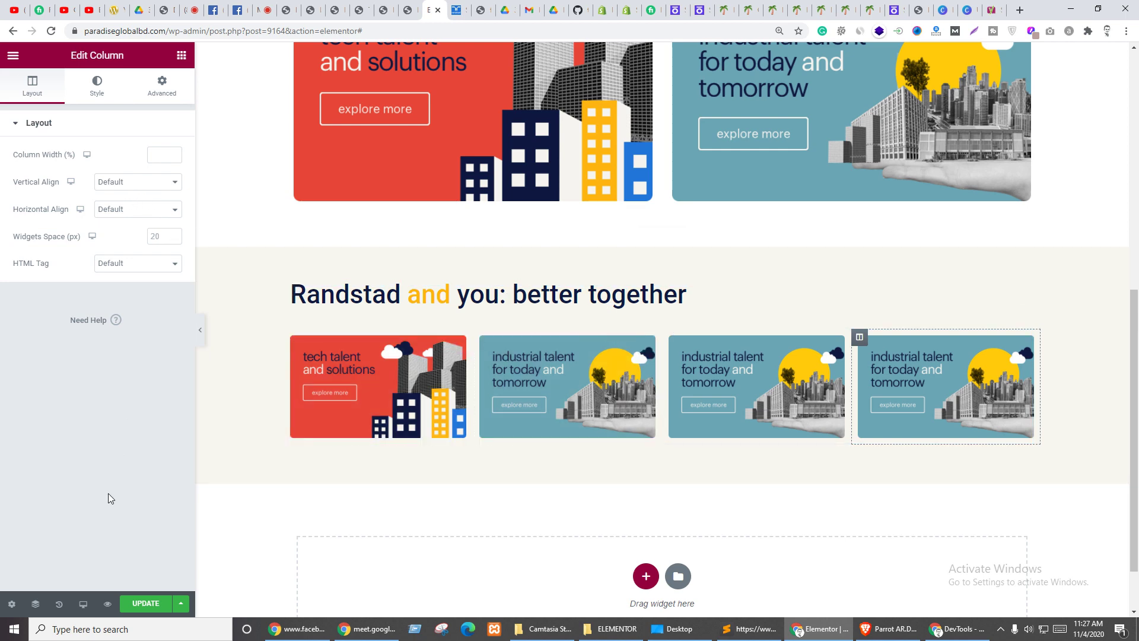
click(180, 55)
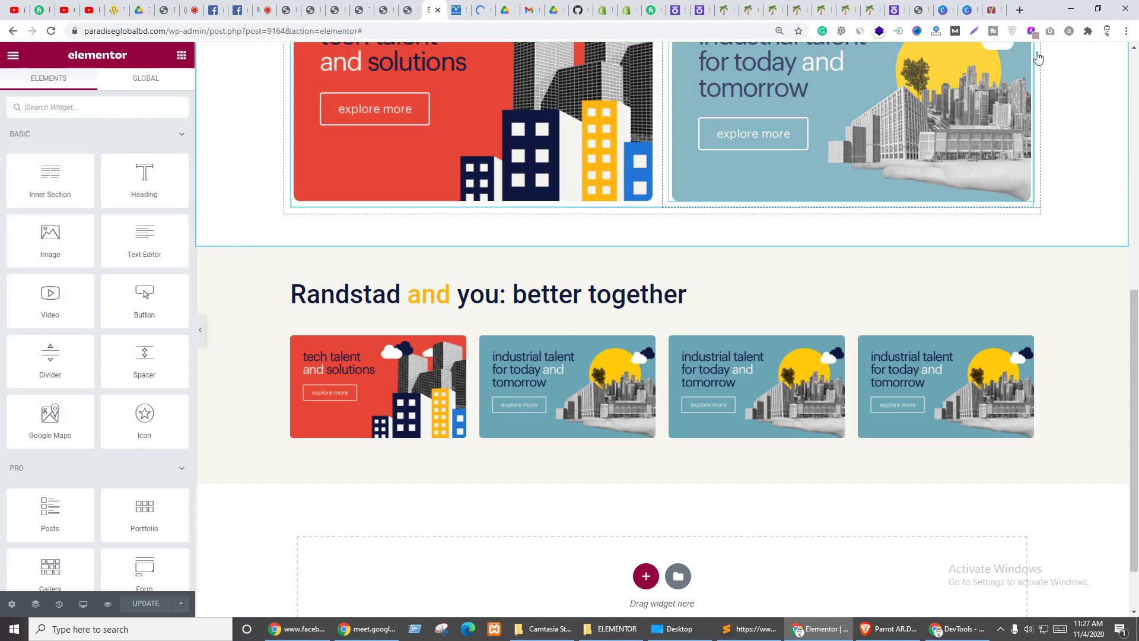
click(1019, 10)
text(dai)
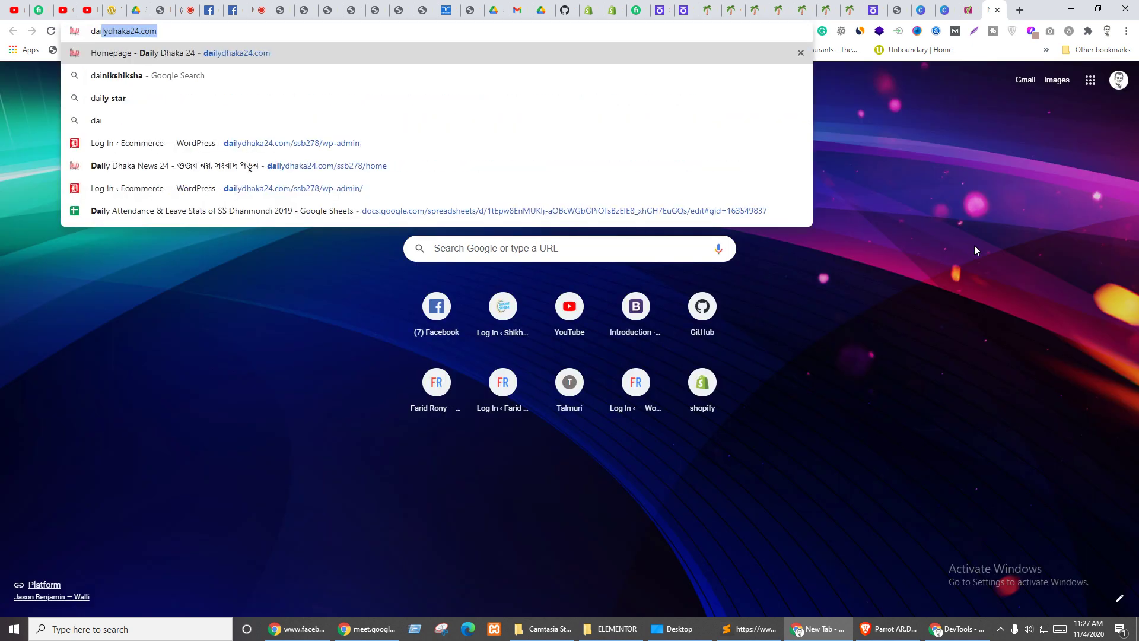
key(Return)
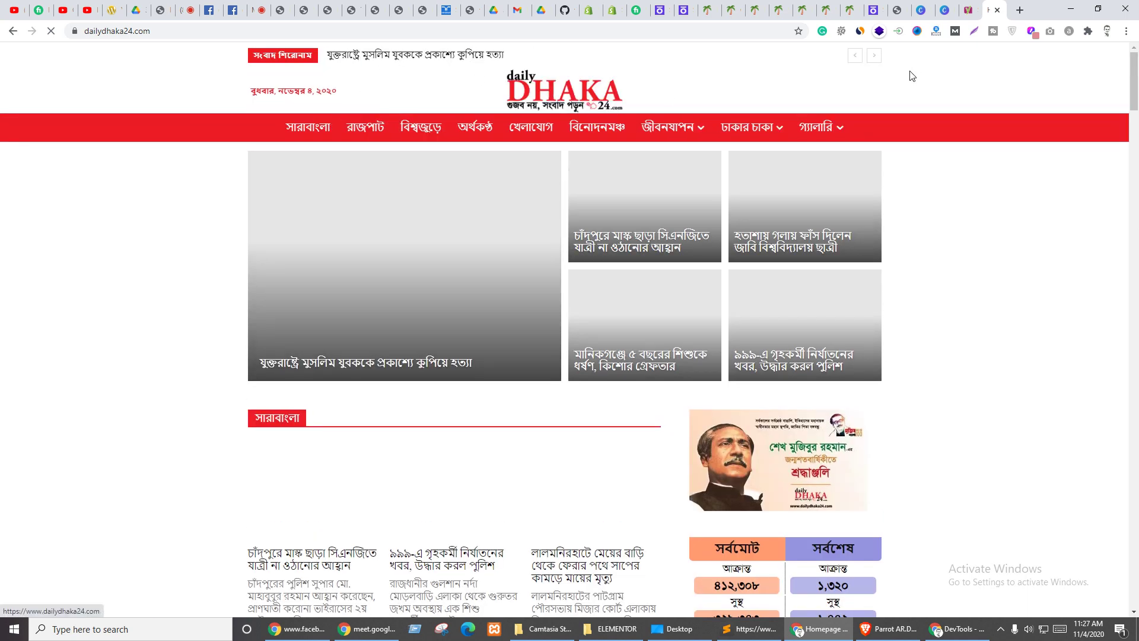
right_click(396, 53)
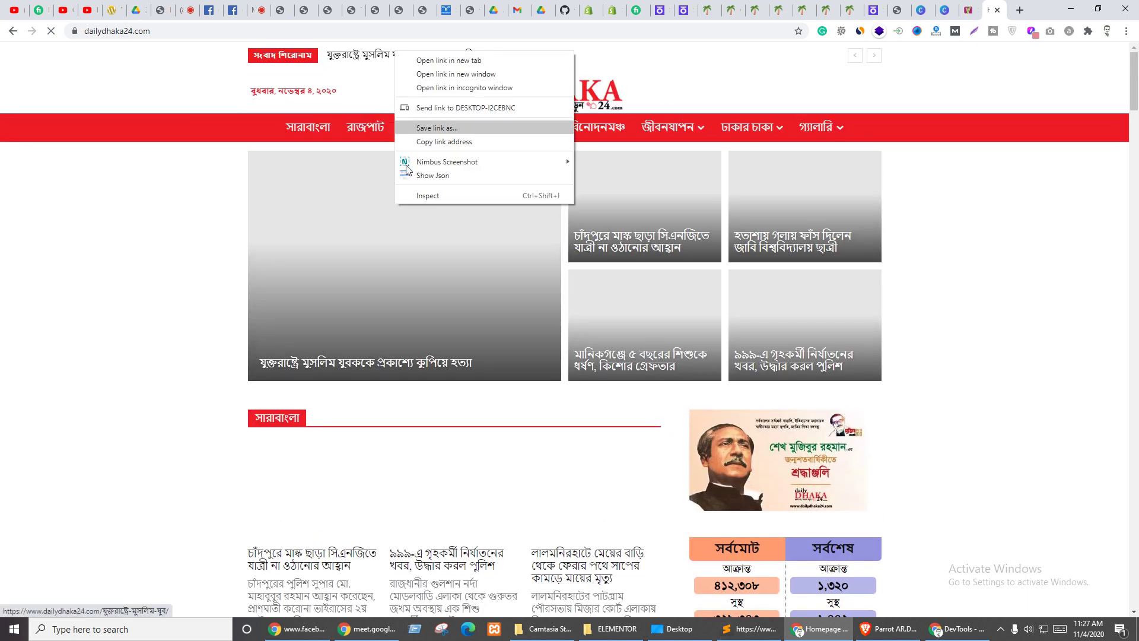
click(424, 205)
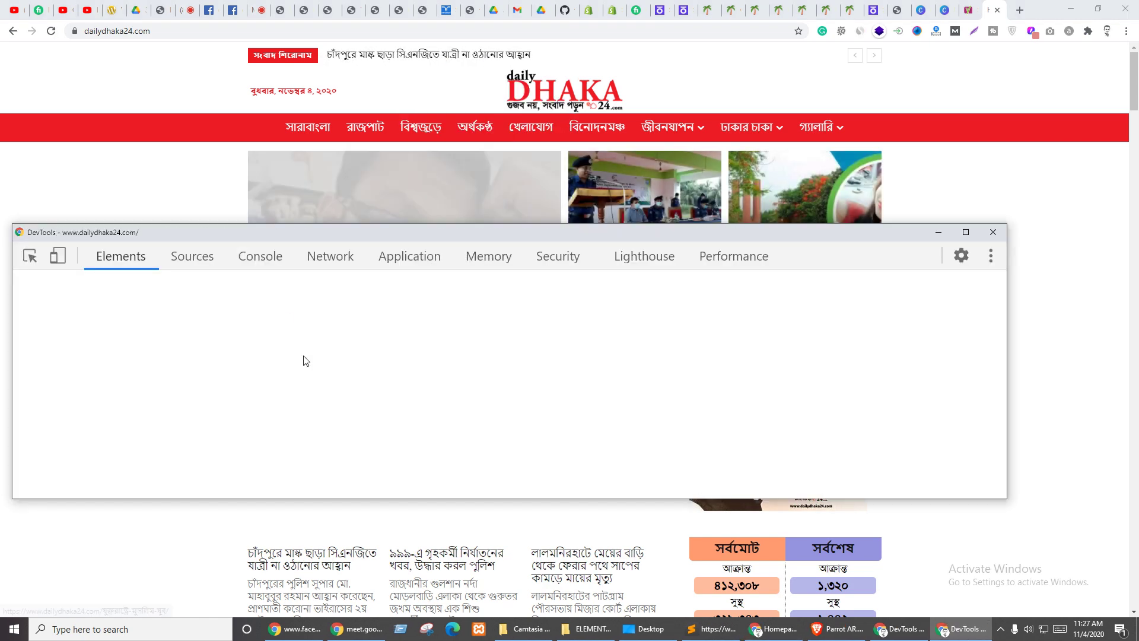
scroll(331, 392, up, 3)
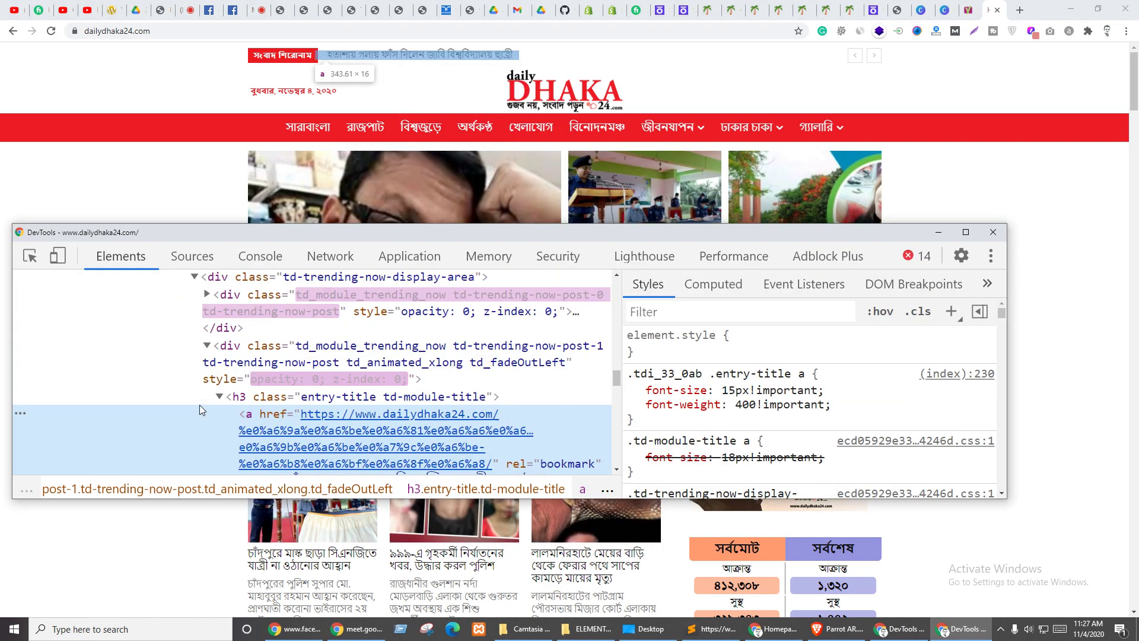
scroll(456, 382, up, 4)
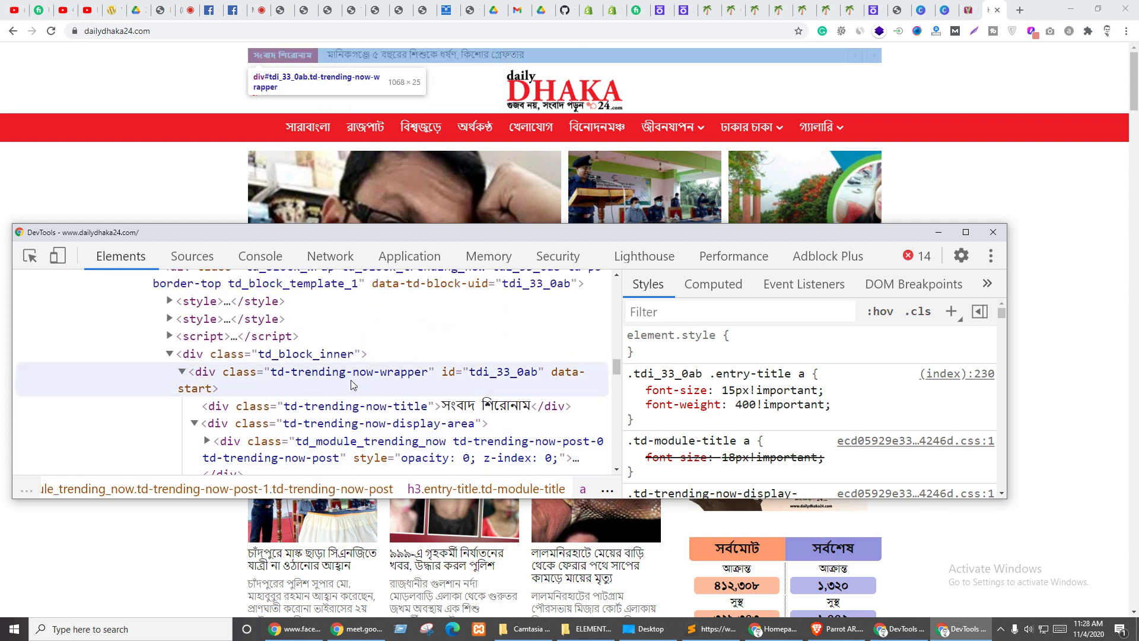
scroll(315, 387, up, 2)
click(283, 326)
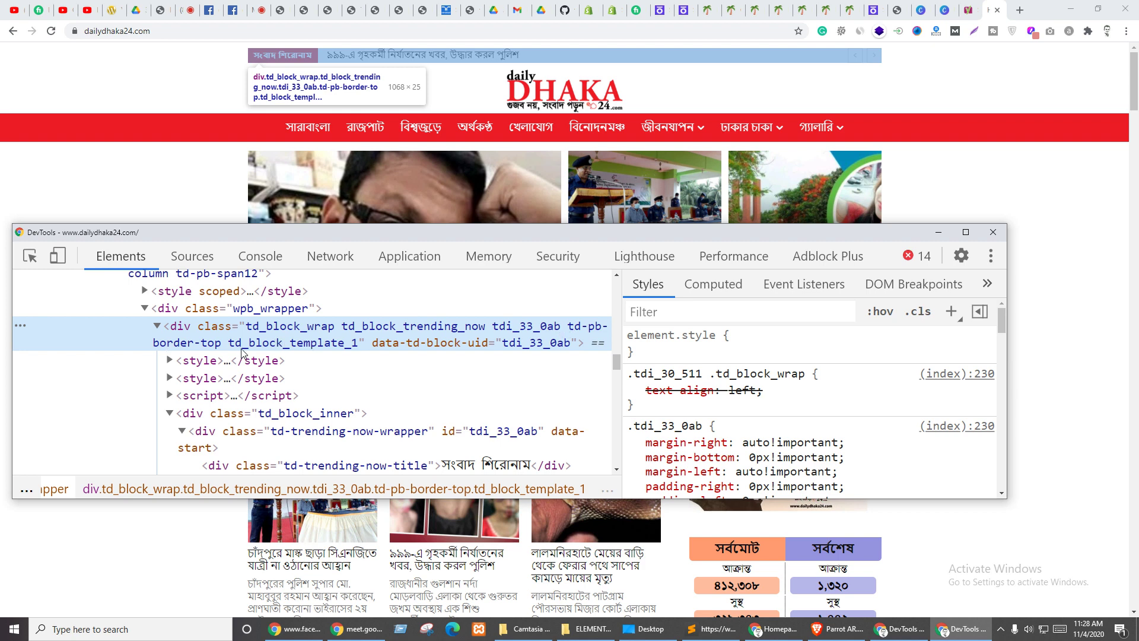
scroll(243, 361, up, 4)
click(248, 390)
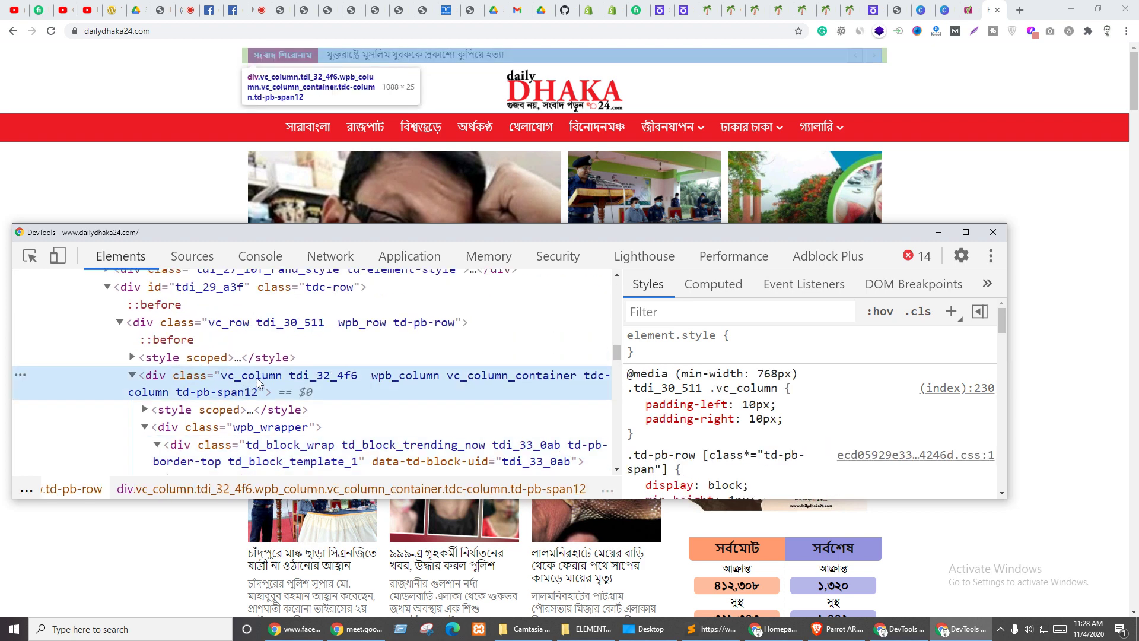
scroll(258, 378, down, 7)
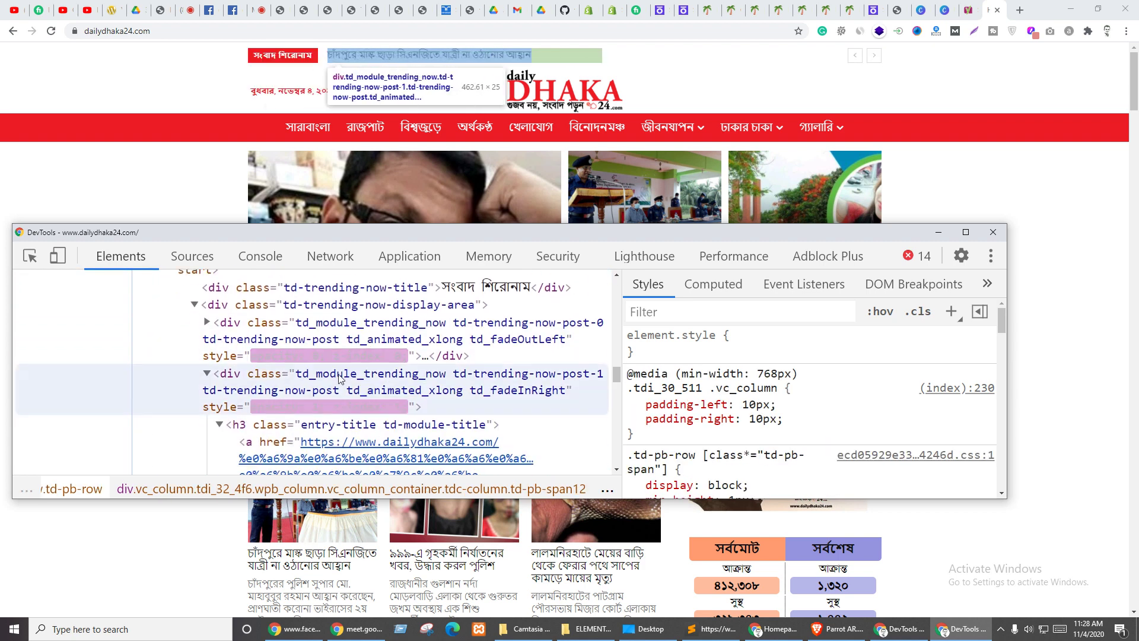
scroll(340, 378, up, 2)
click(363, 347)
click(366, 364)
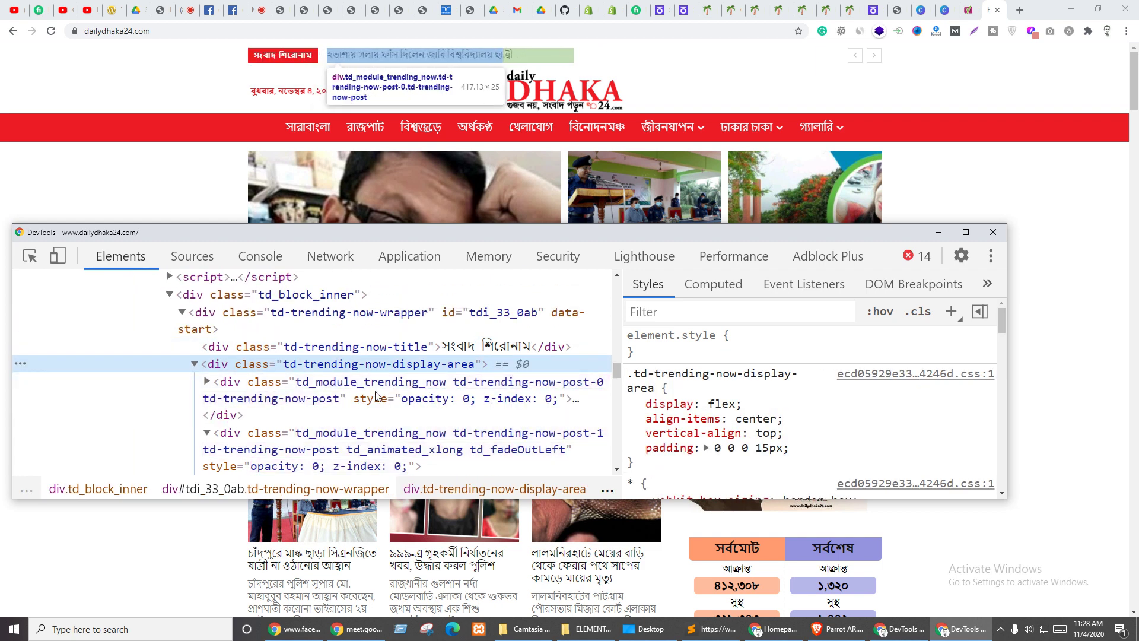
click(522, 432)
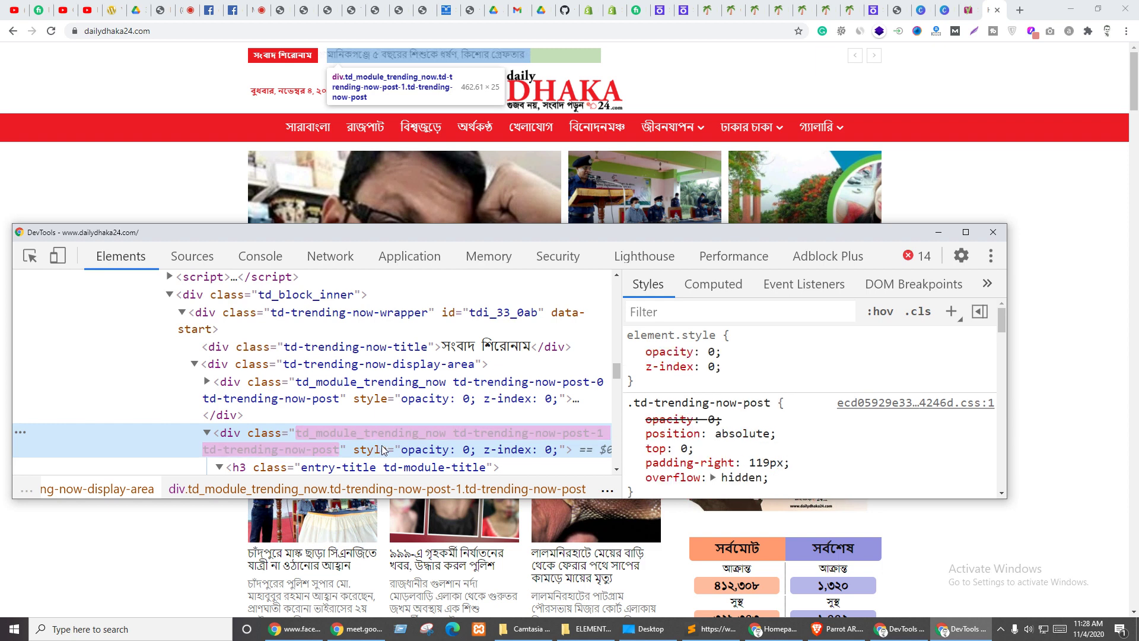
scroll(436, 415, down, 2)
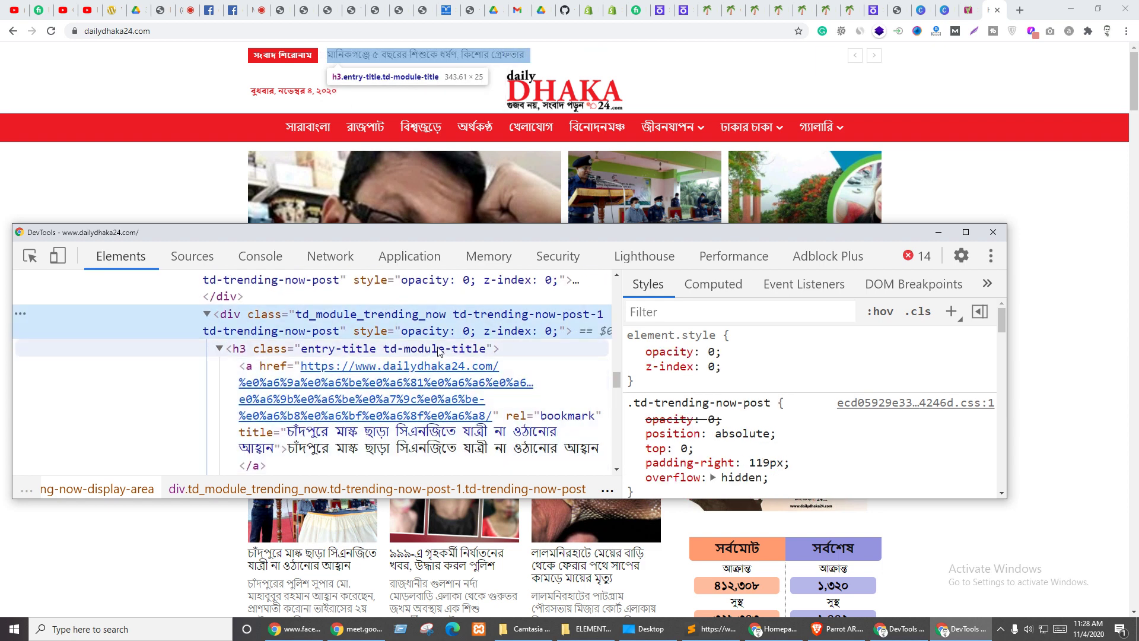
scroll(522, 358, down, 2)
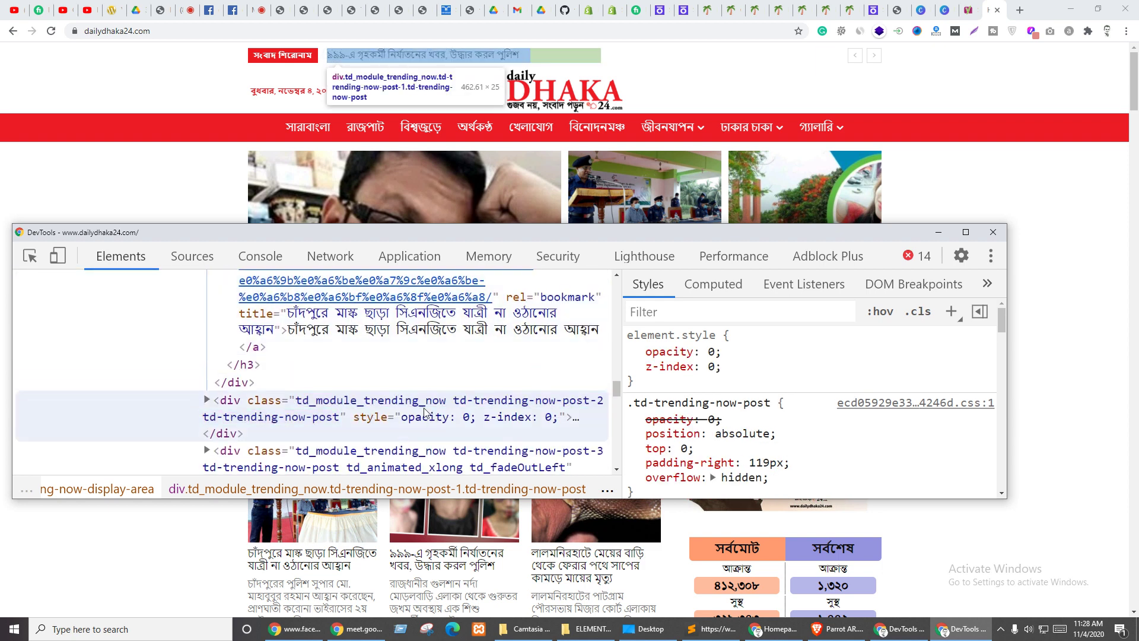
click(999, 230)
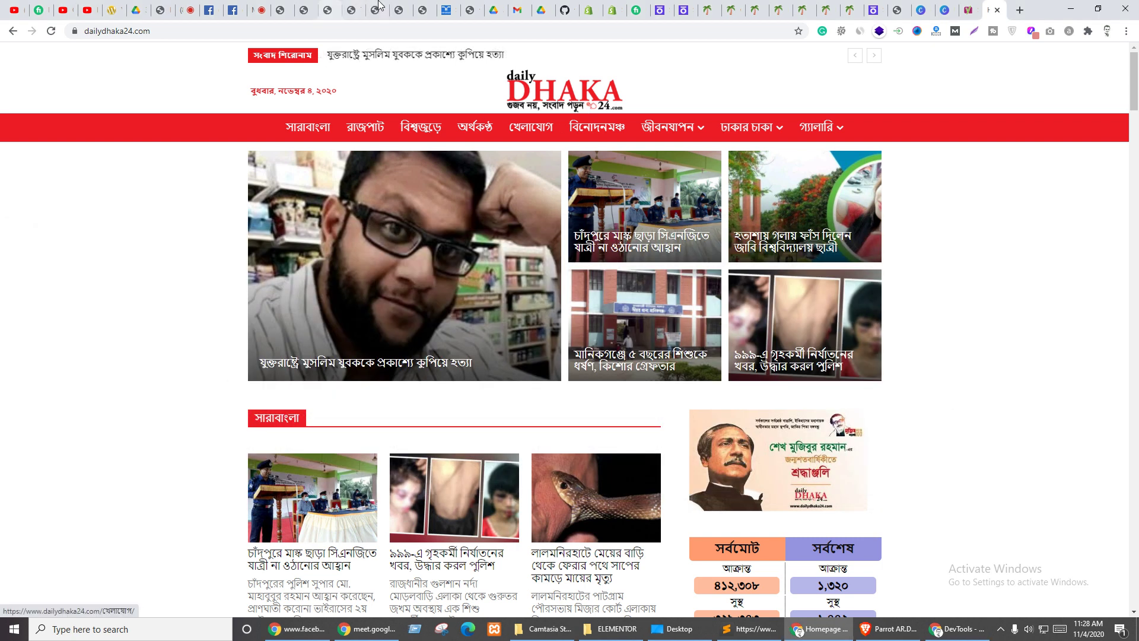
- Search the Elementor widget list for 'sli' to find slider widgets, then start a blank tab
click(420, 8)
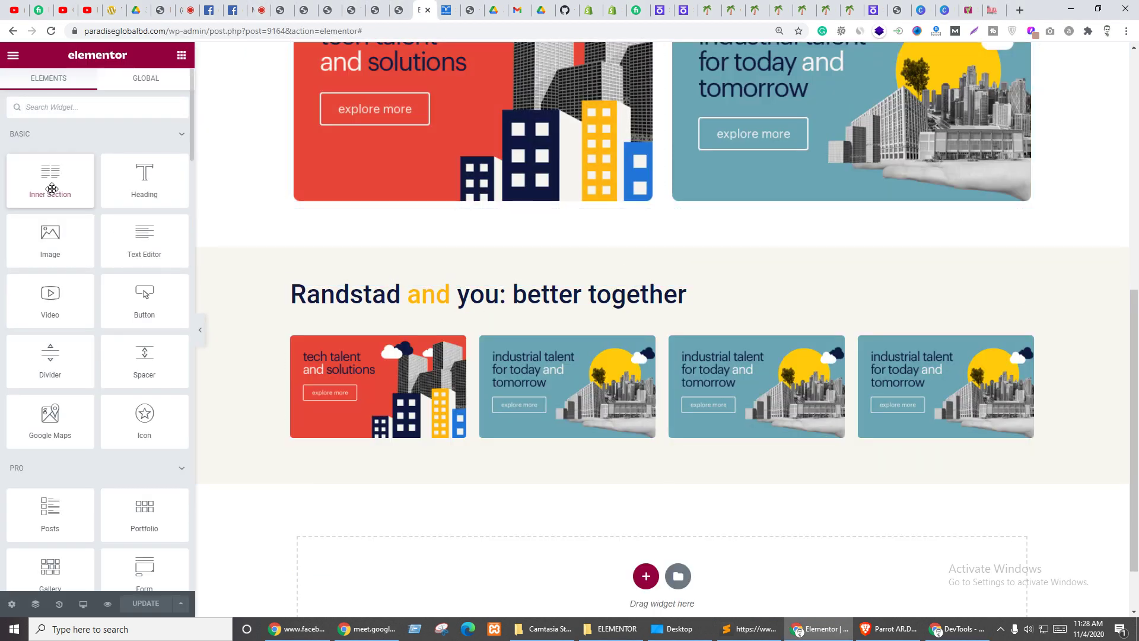
click(39, 108)
text(sli)
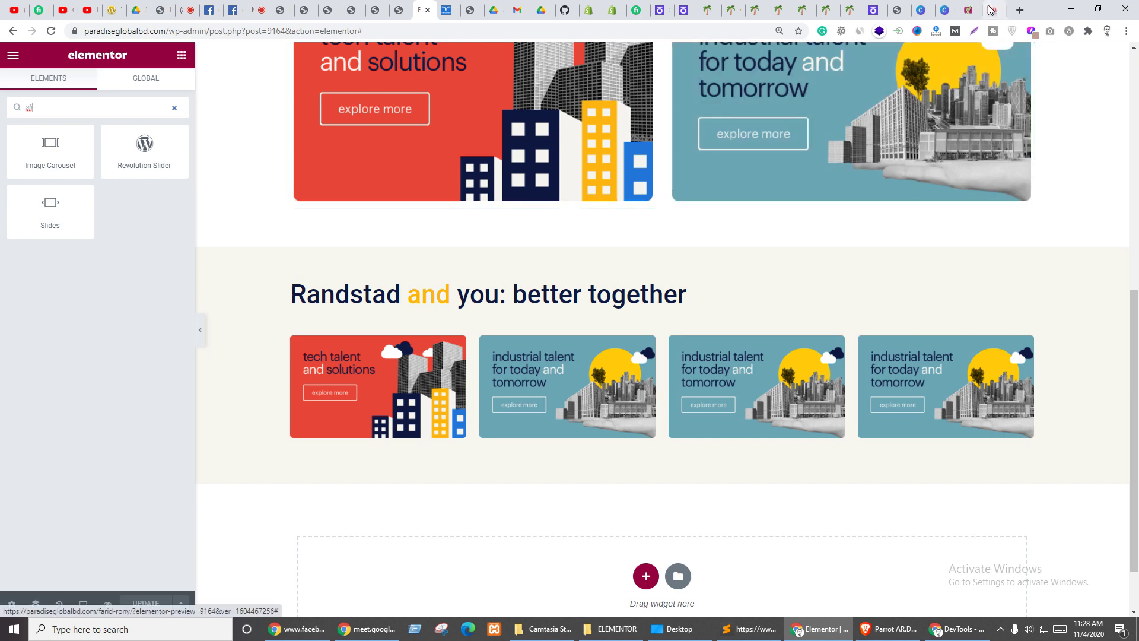
click(1020, 9)
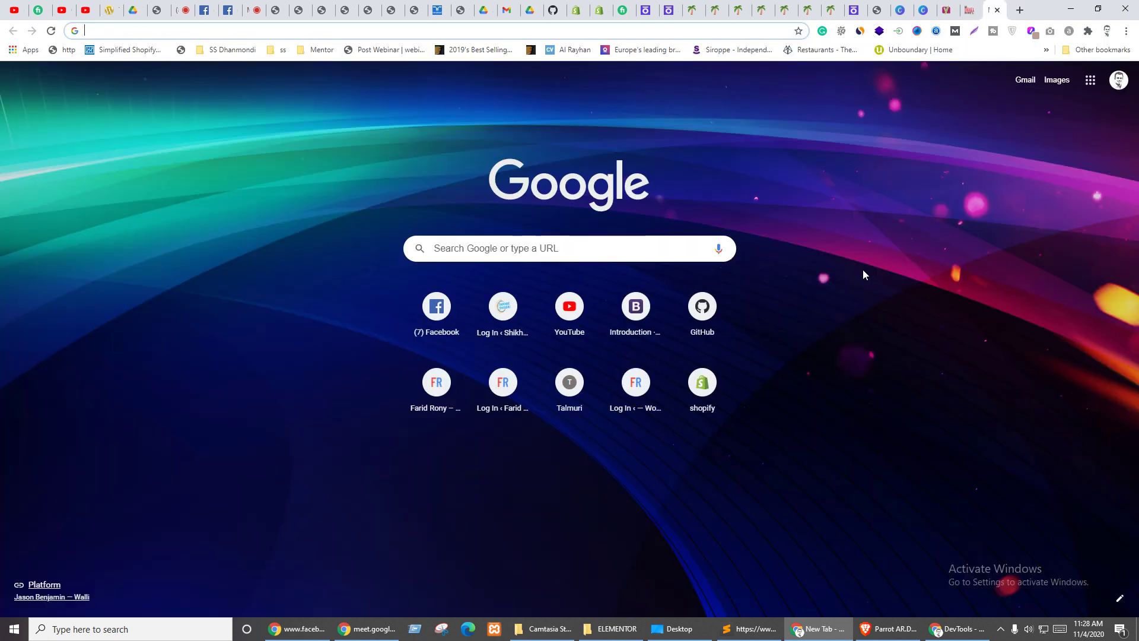
- Search Google for 'text twiking wordpress plugin' and open the Typing Text plugin in the background
text(text)
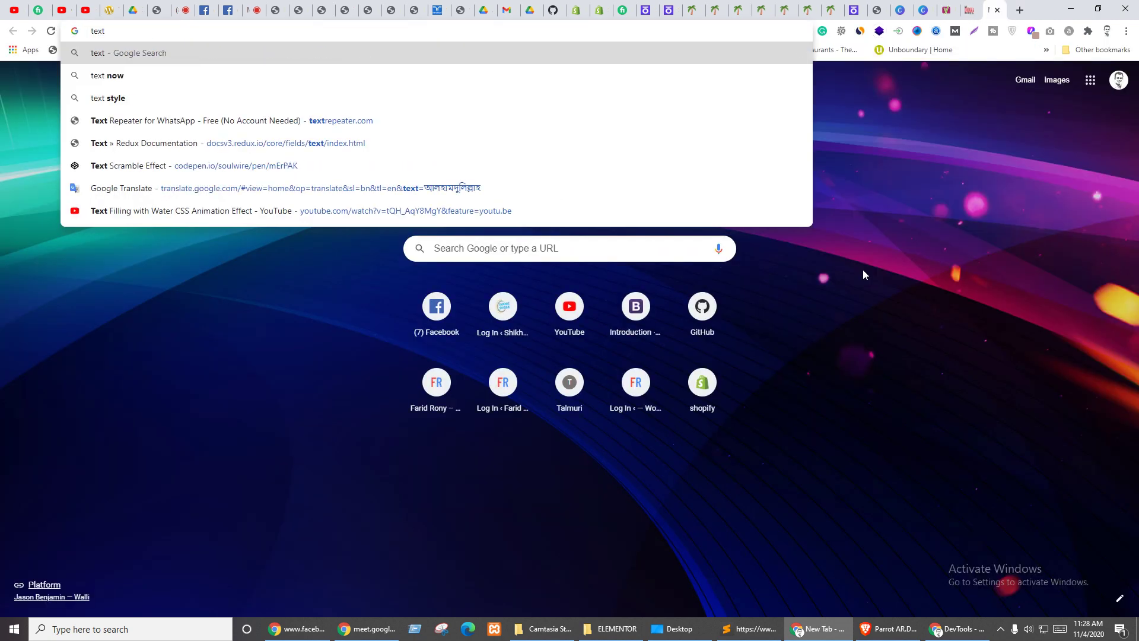
text( t)
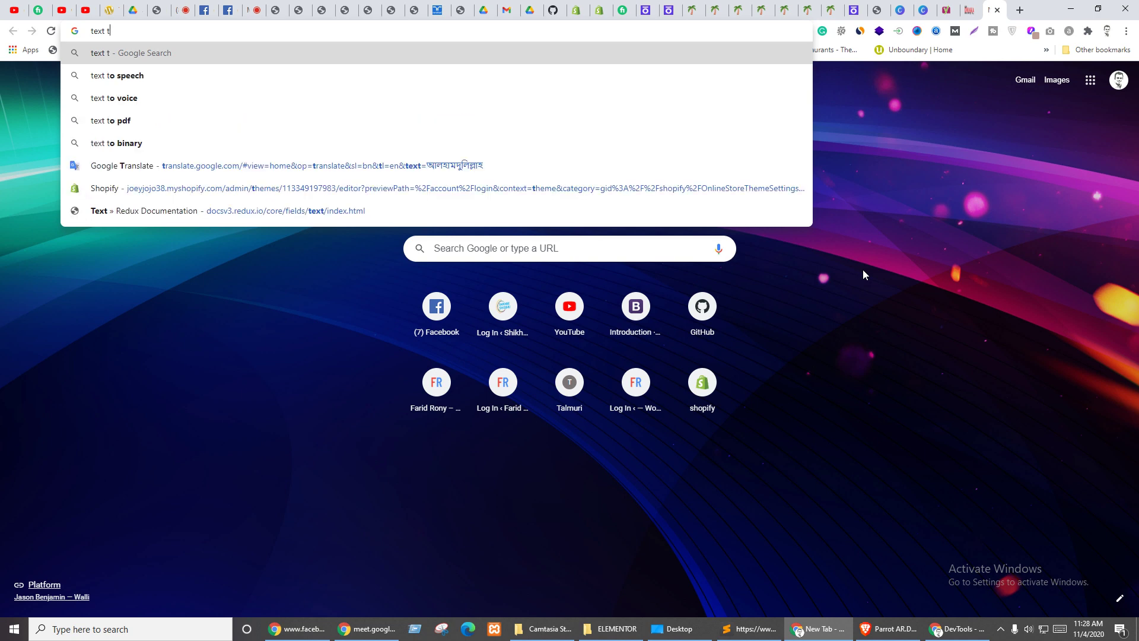
text(wiking )
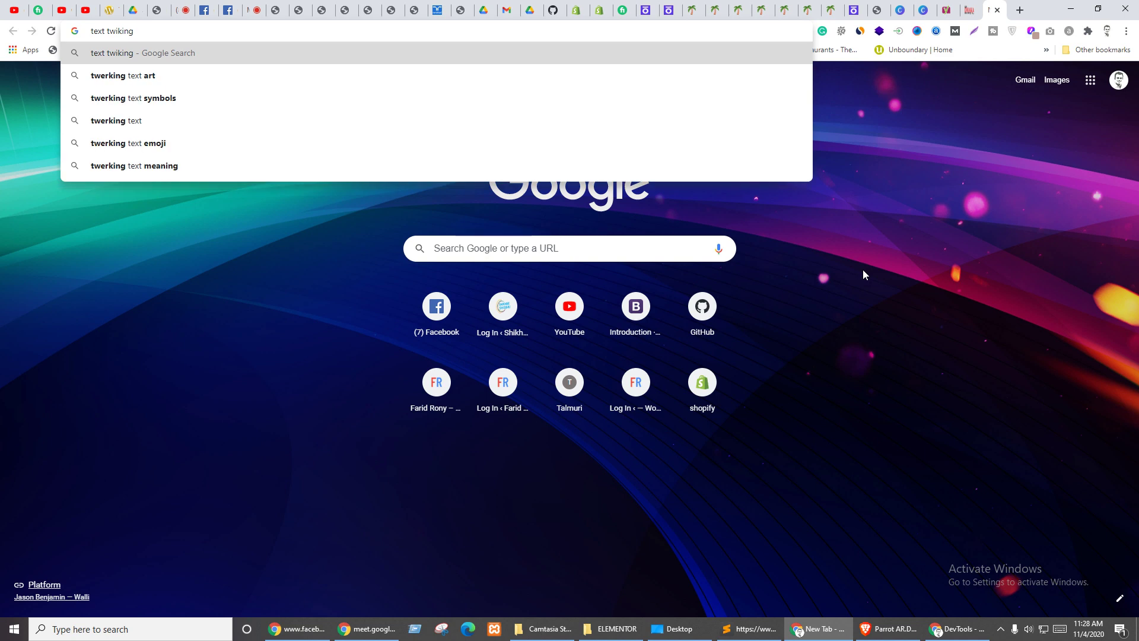
text(wordpress)
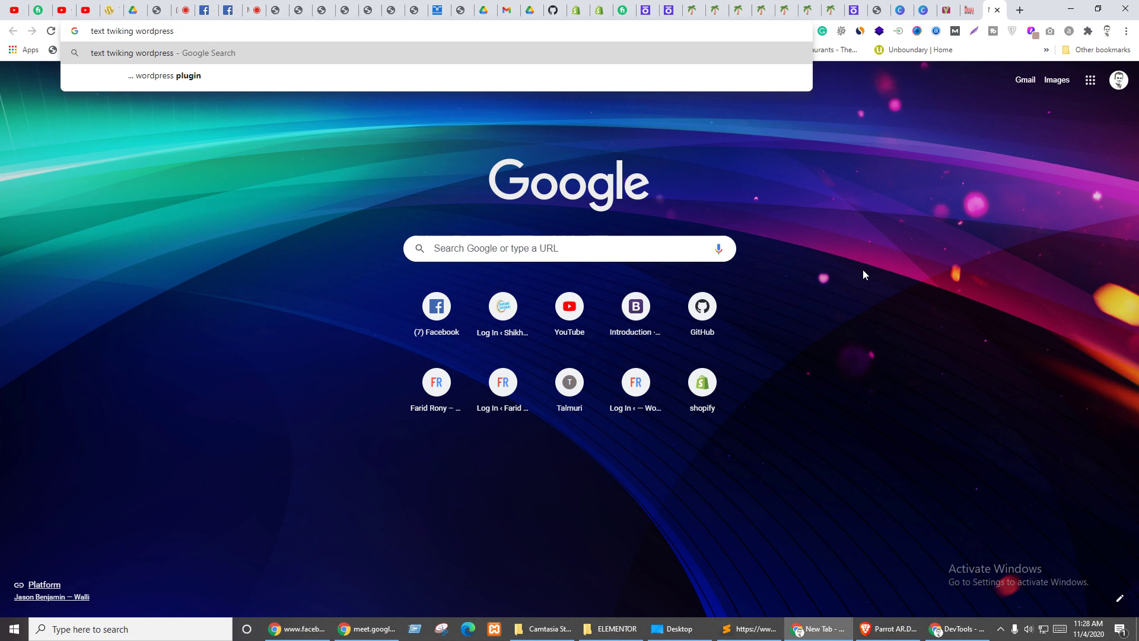
key(Down)
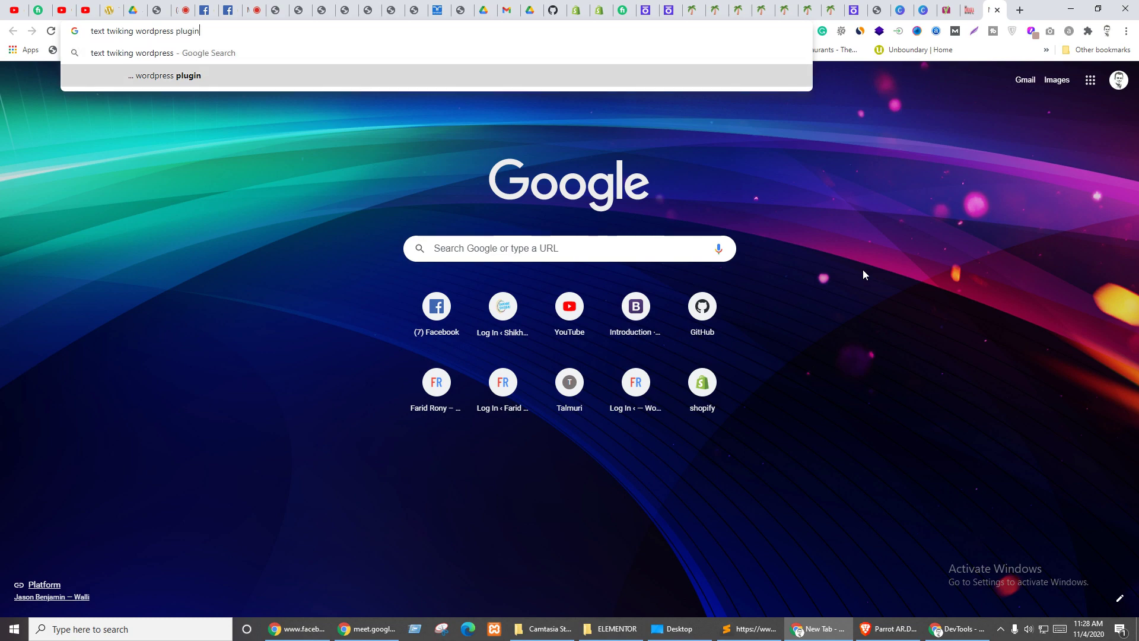
key(Up)
key(Down)
key(Return)
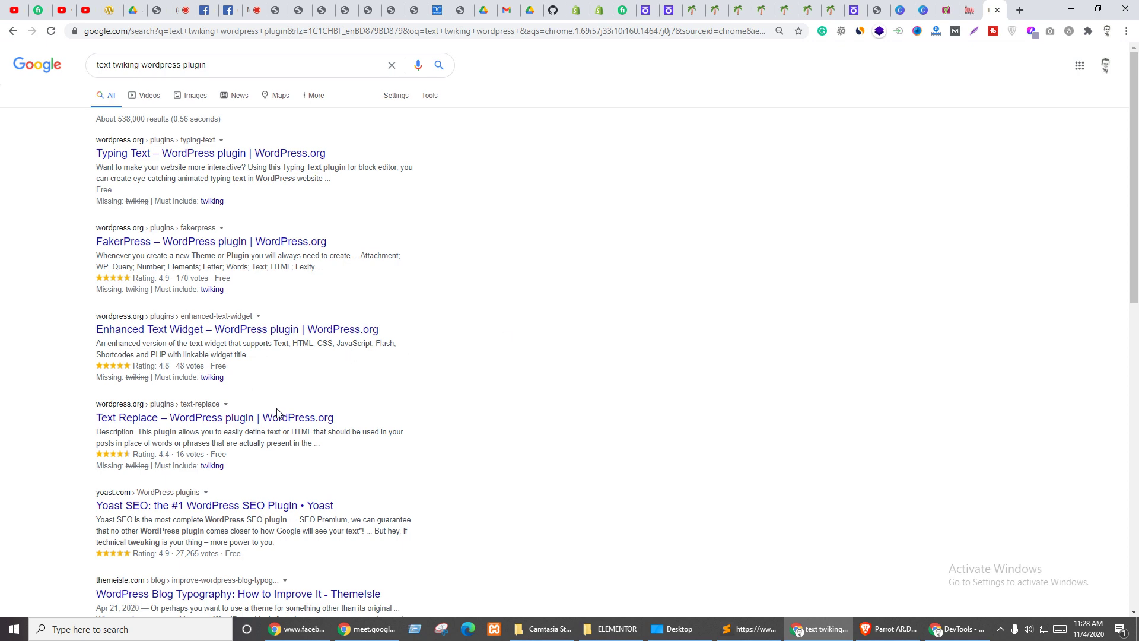
scroll(365, 398, down, 3)
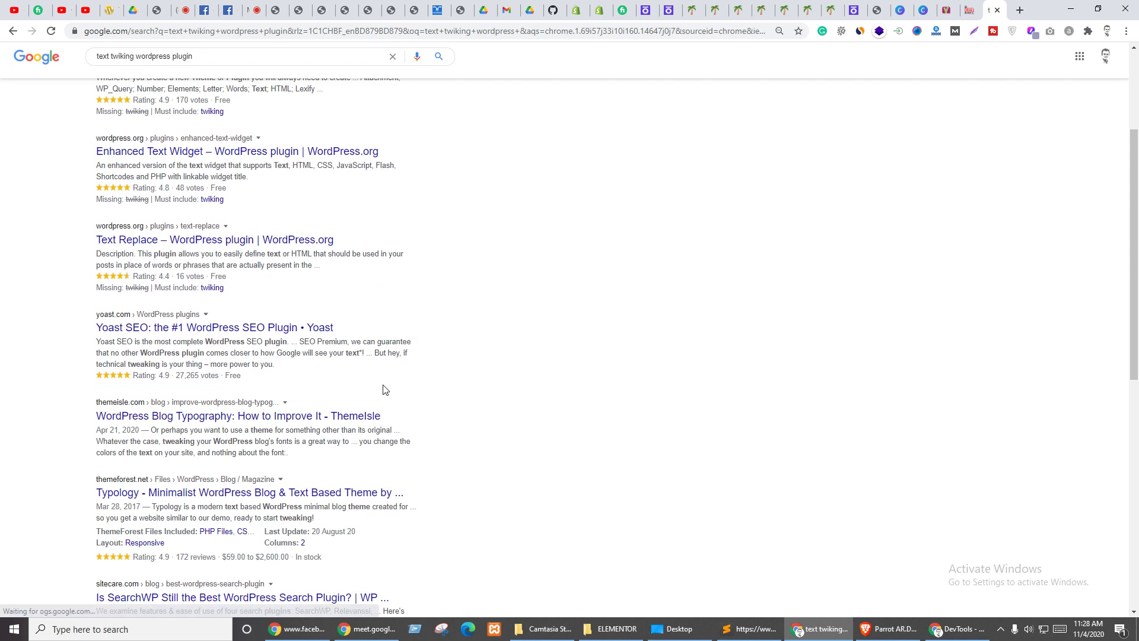
scroll(384, 390, down, 4)
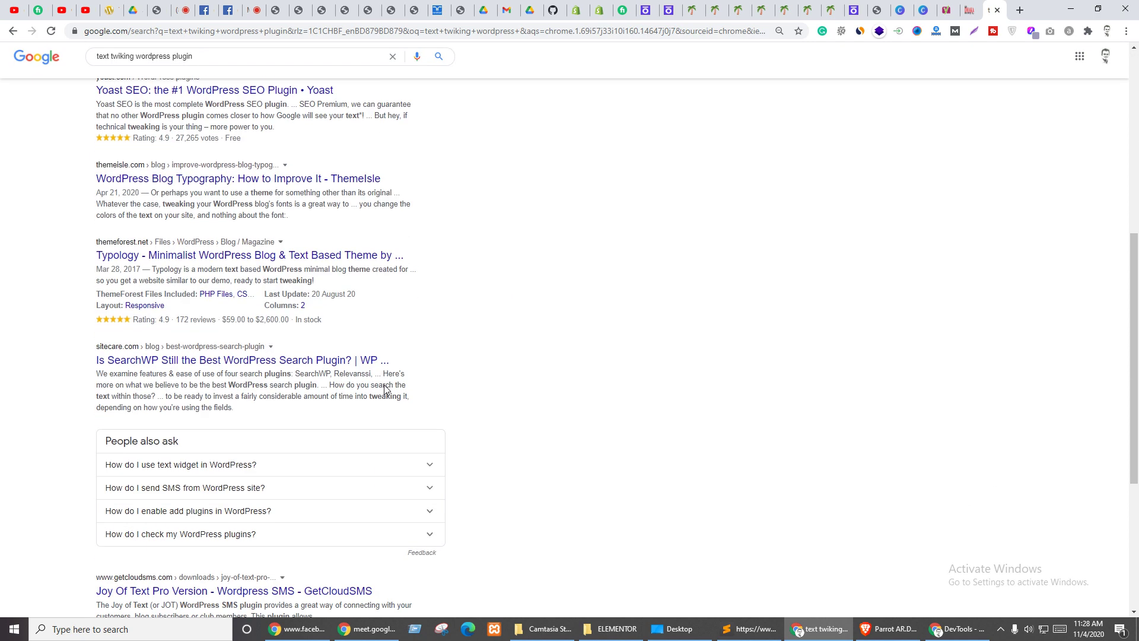
scroll(387, 386, down, 5)
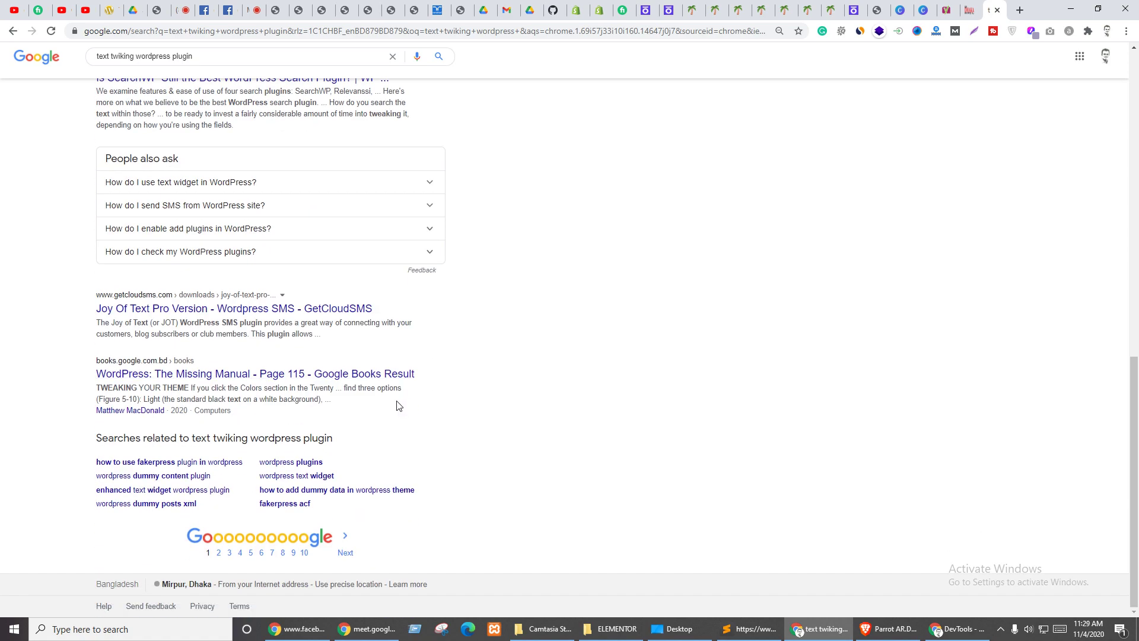
scroll(399, 405, up, 2)
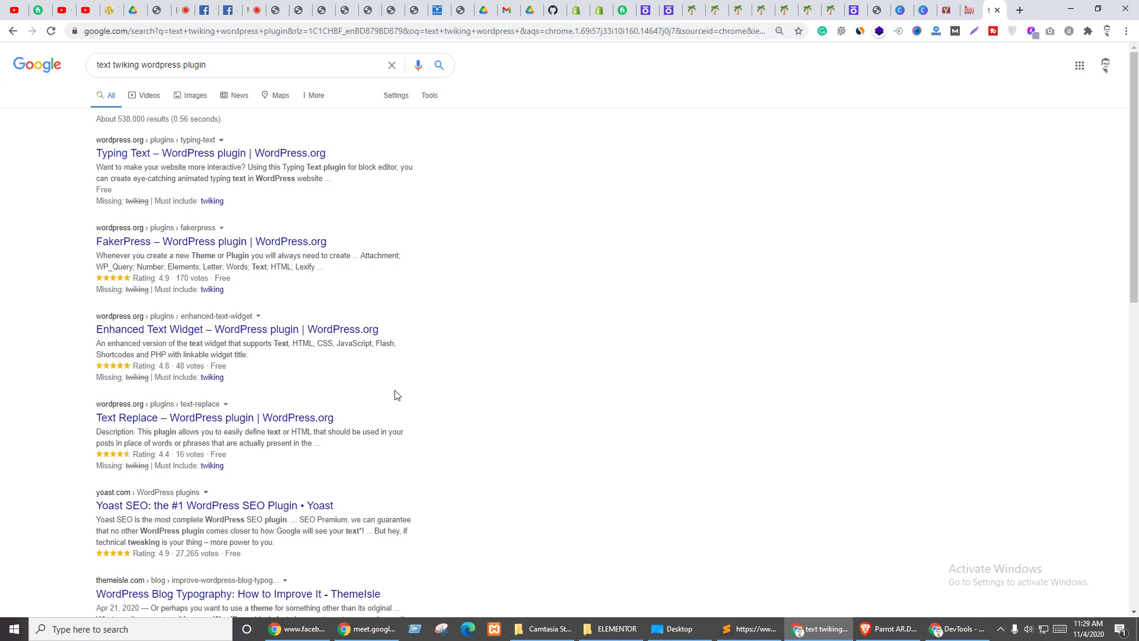
middle_click(166, 154)
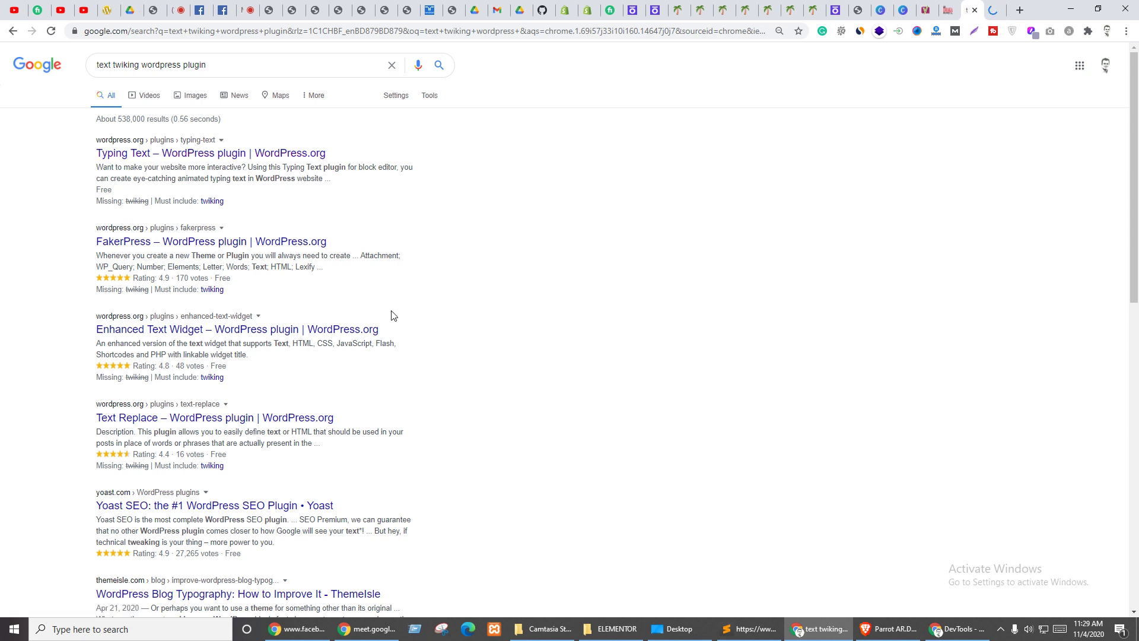
- Edit the search query so it starts with 'news'
click(117, 65)
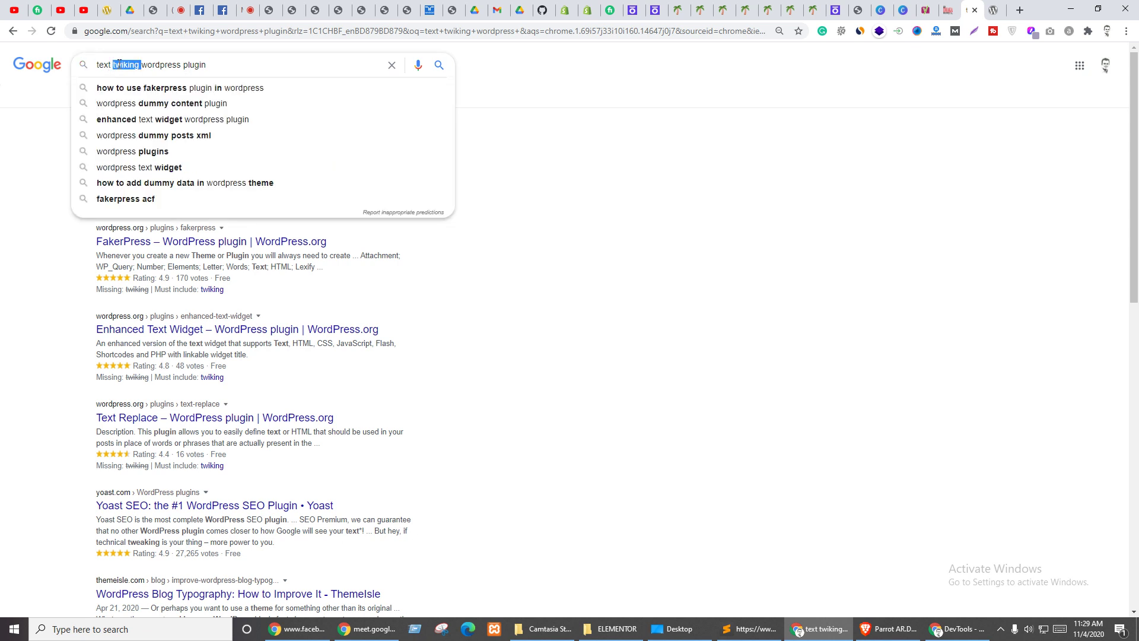
text(t)
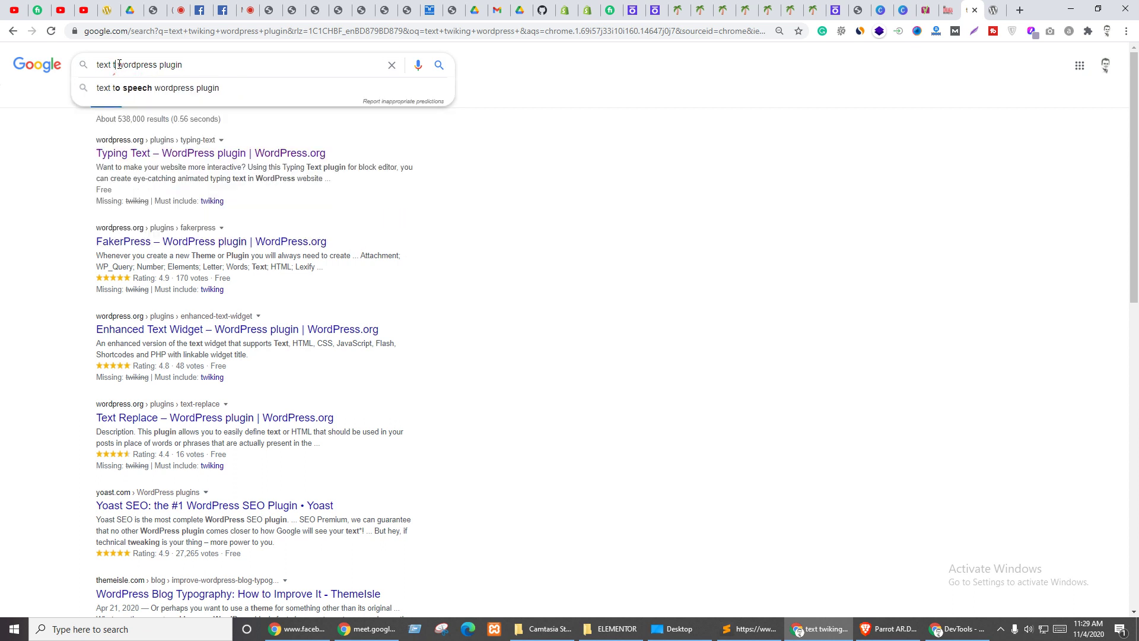
key(BackSpace)
key(BackSpace)
key(BackSpace)
key(BackSpace)
key(BackSpace)
key(BackSpace)
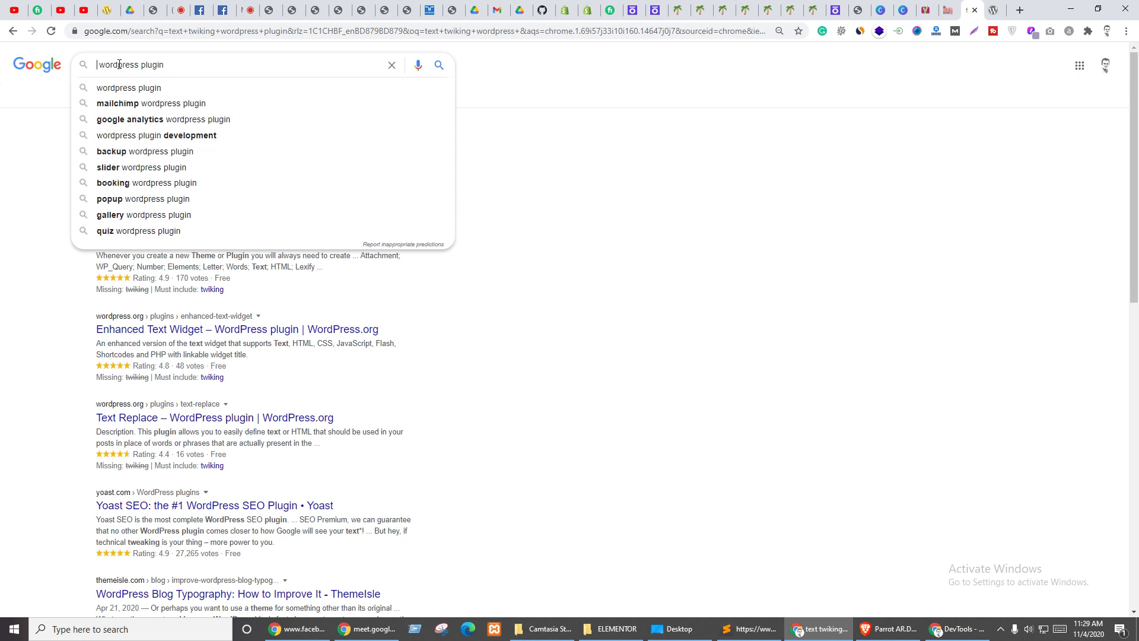
text(news)
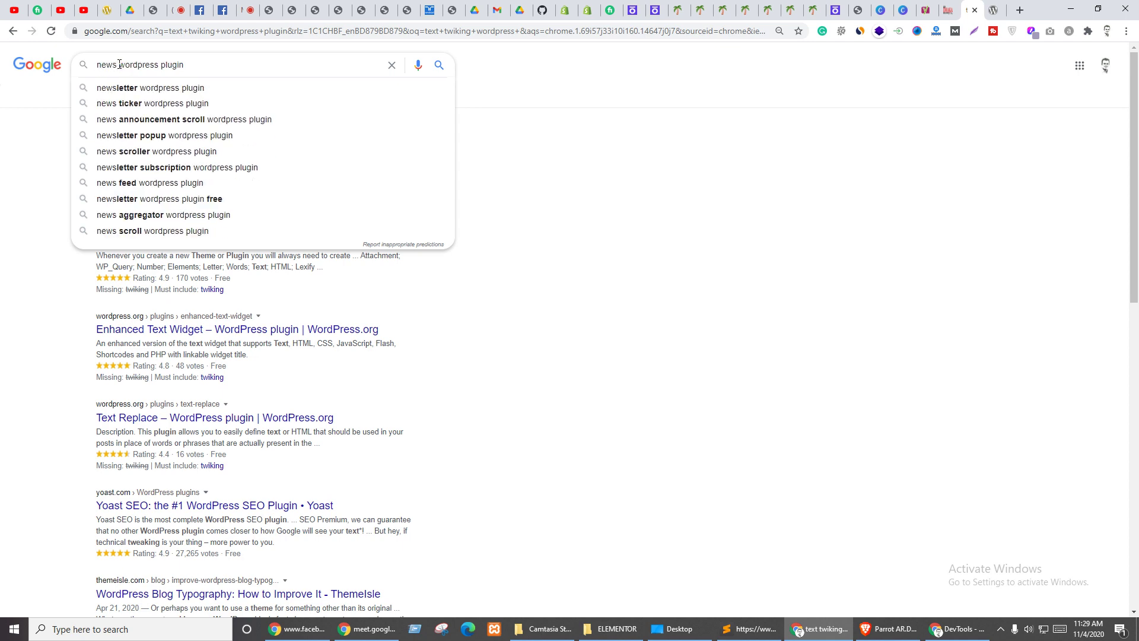
- Search 'news ticker wordpress plugin', pass the tractor-image CAPTCHA, and open the PJ News Ticker result
key(Down)
key(Return)
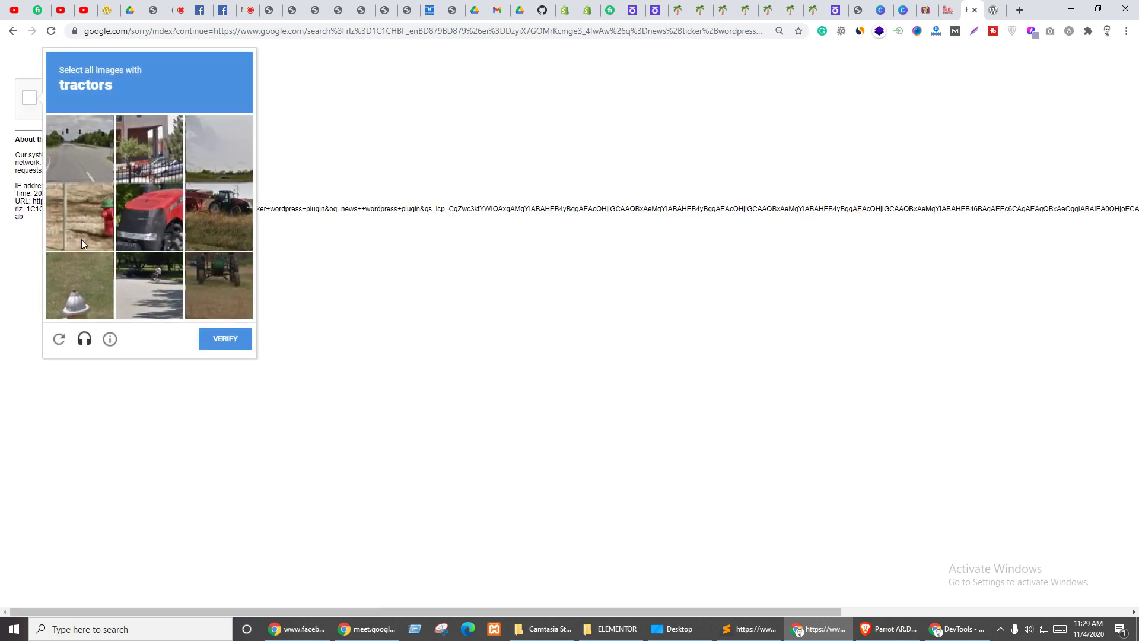
click(155, 213)
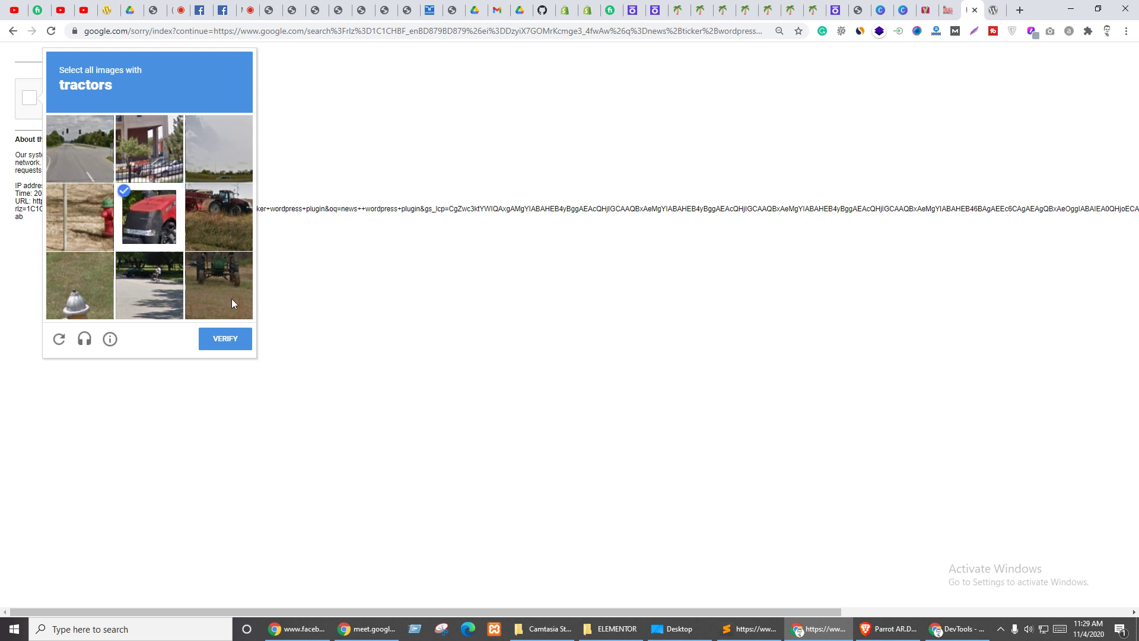
click(220, 237)
click(222, 282)
click(223, 338)
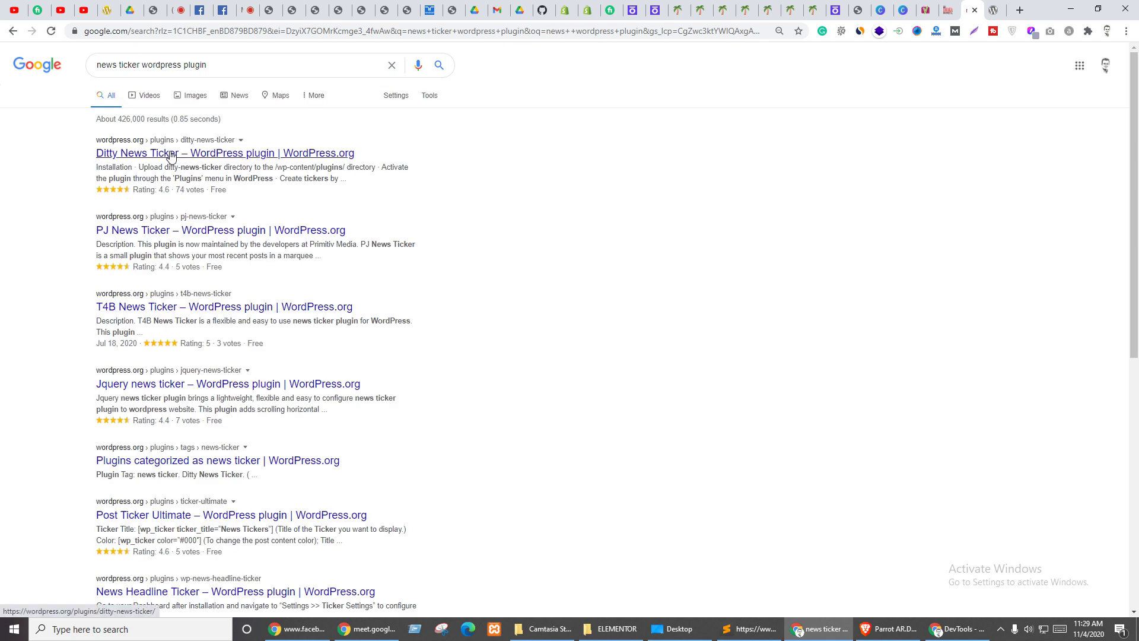
click(204, 236)
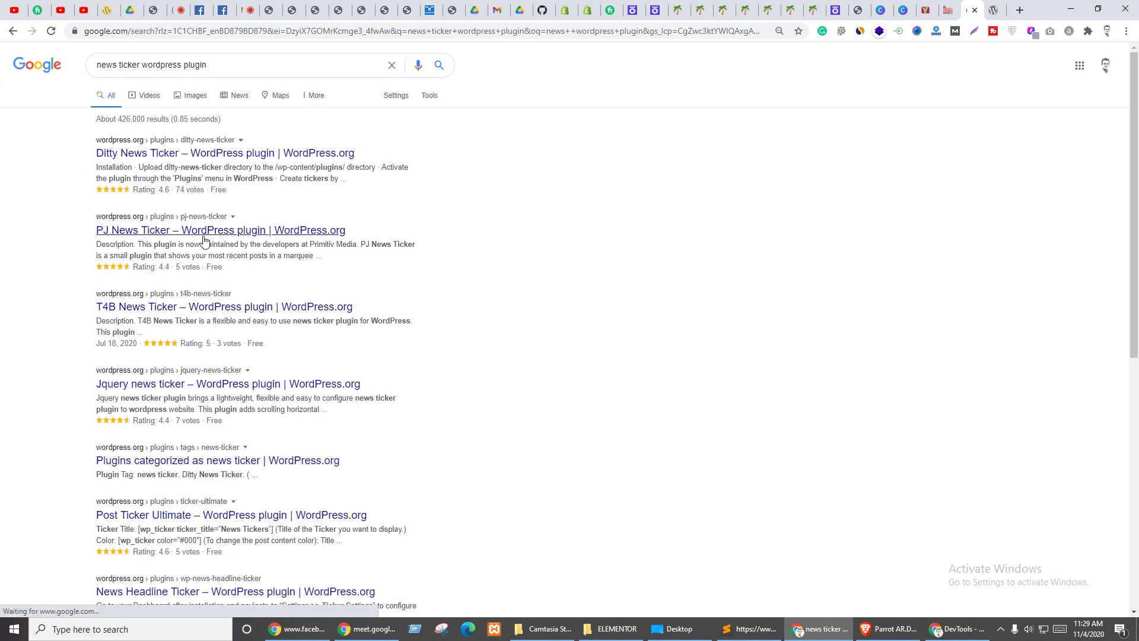
- Add 'elementor' to the search and open the News Ticker for Elementor live demo
click(221, 67)
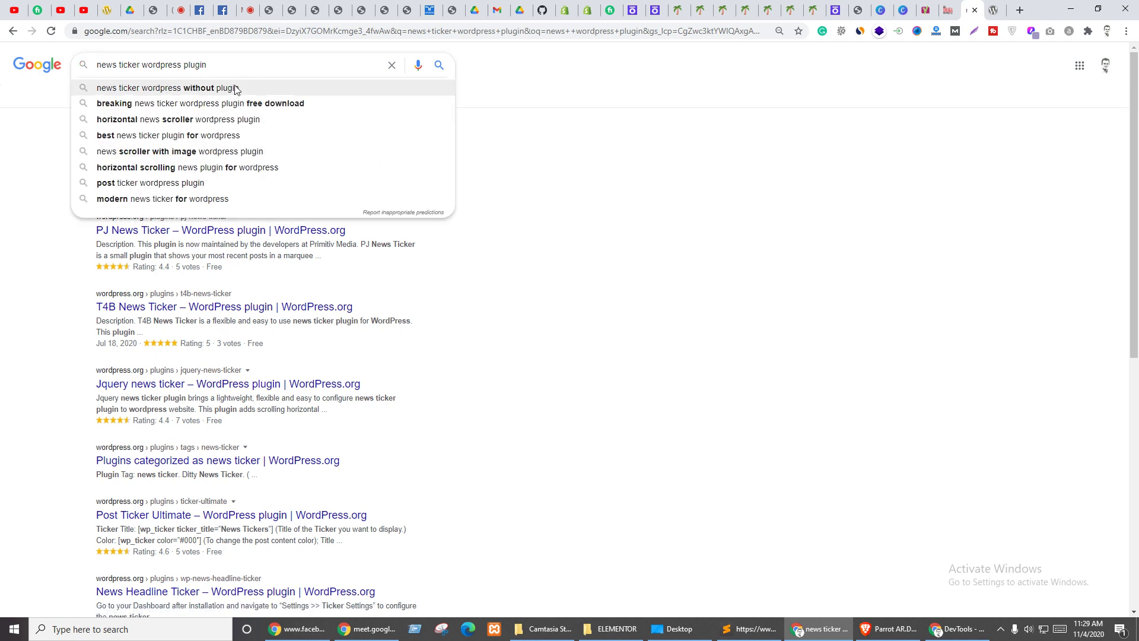
text(eleme)
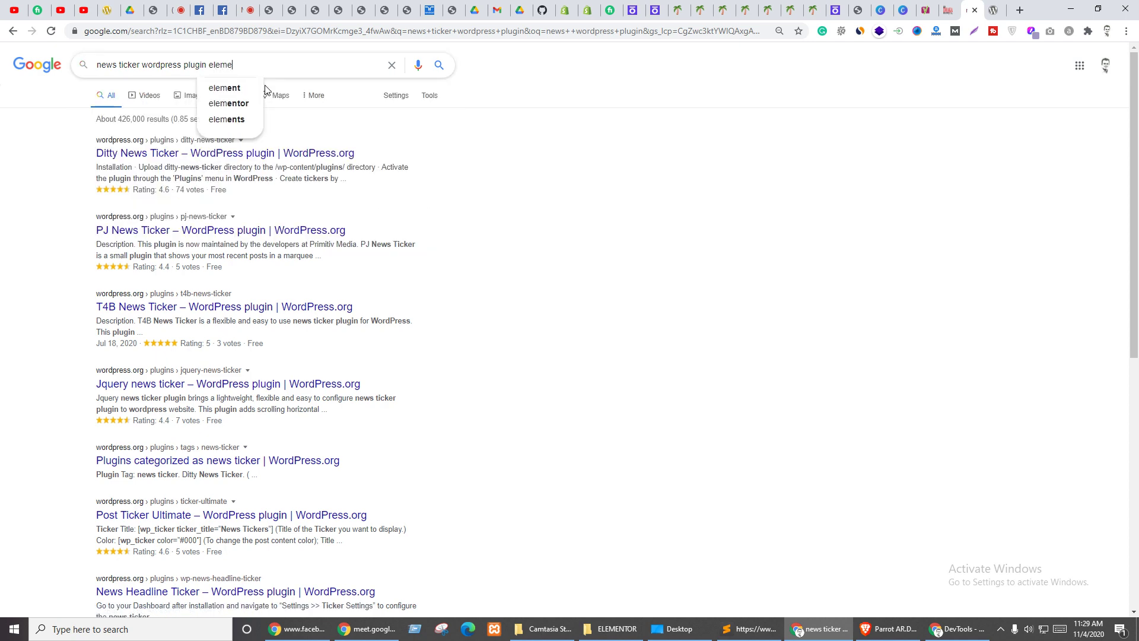
text(ntor)
key(Return)
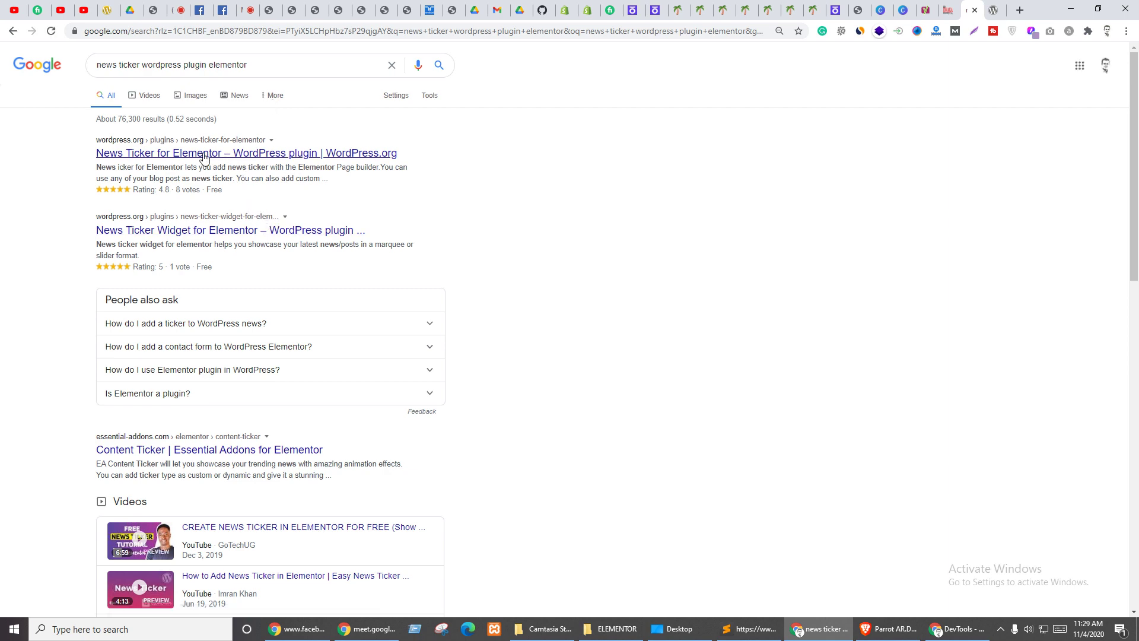
click(211, 162)
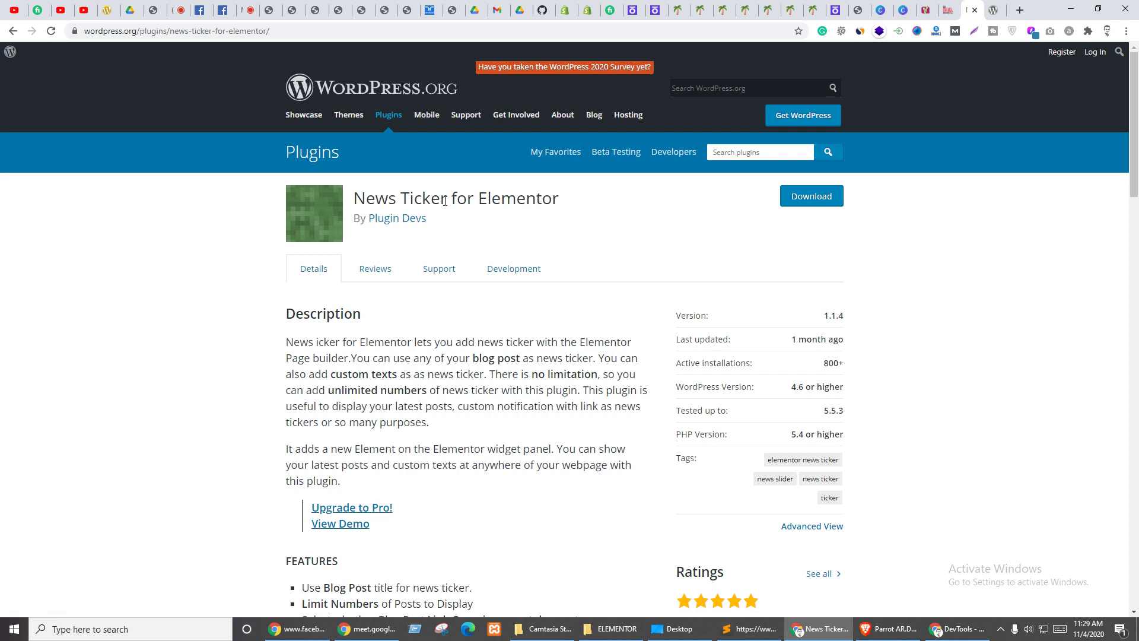
drag(567, 201, 355, 199)
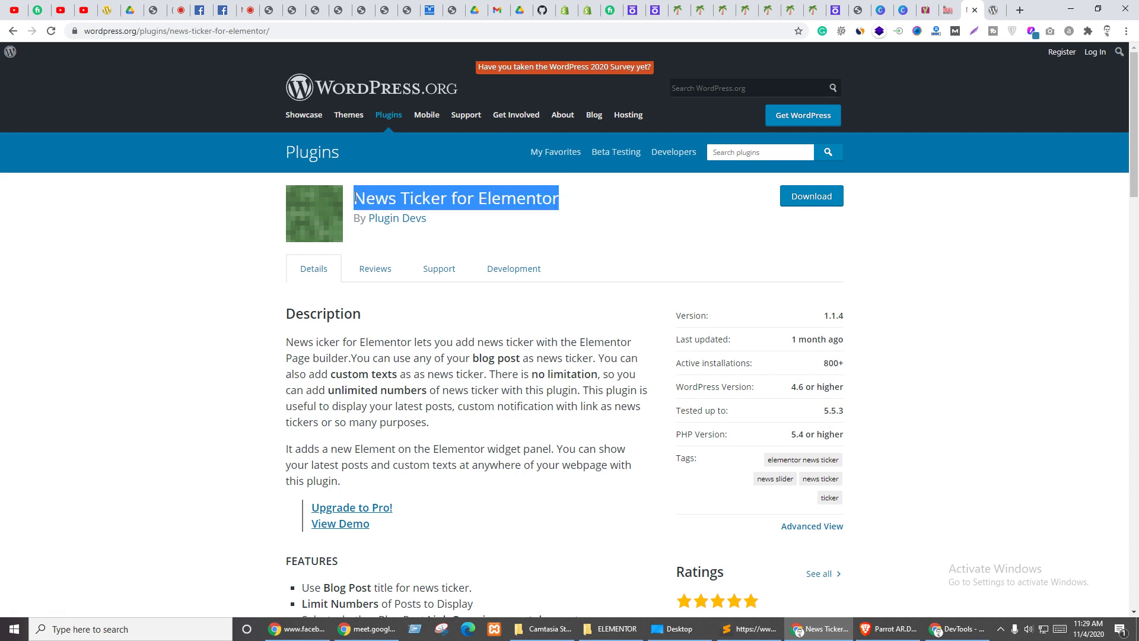
click(368, 525)
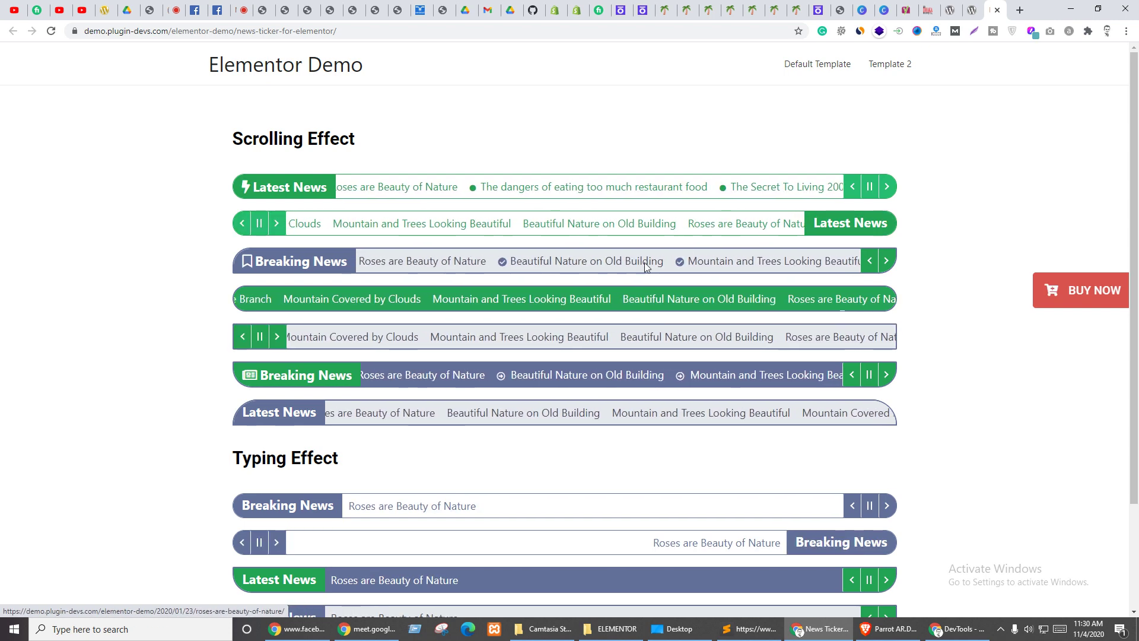
- Browse the ticker demo, then from the Google results open News Ticker Widget for Elementor
scroll(603, 382, down, 3)
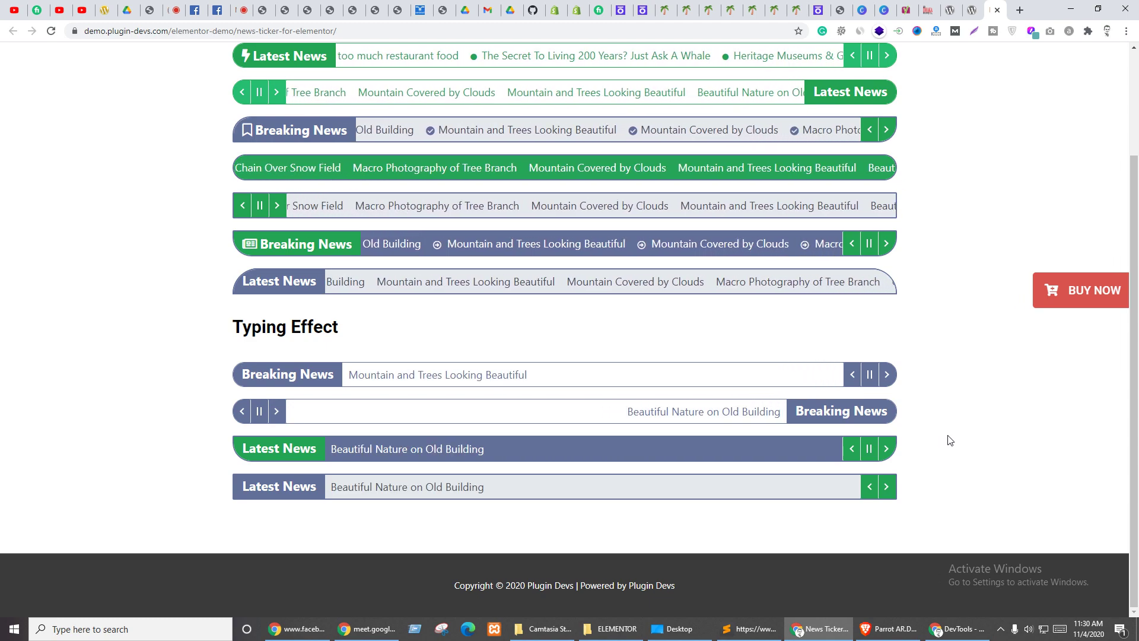
scroll(942, 456, up, 2)
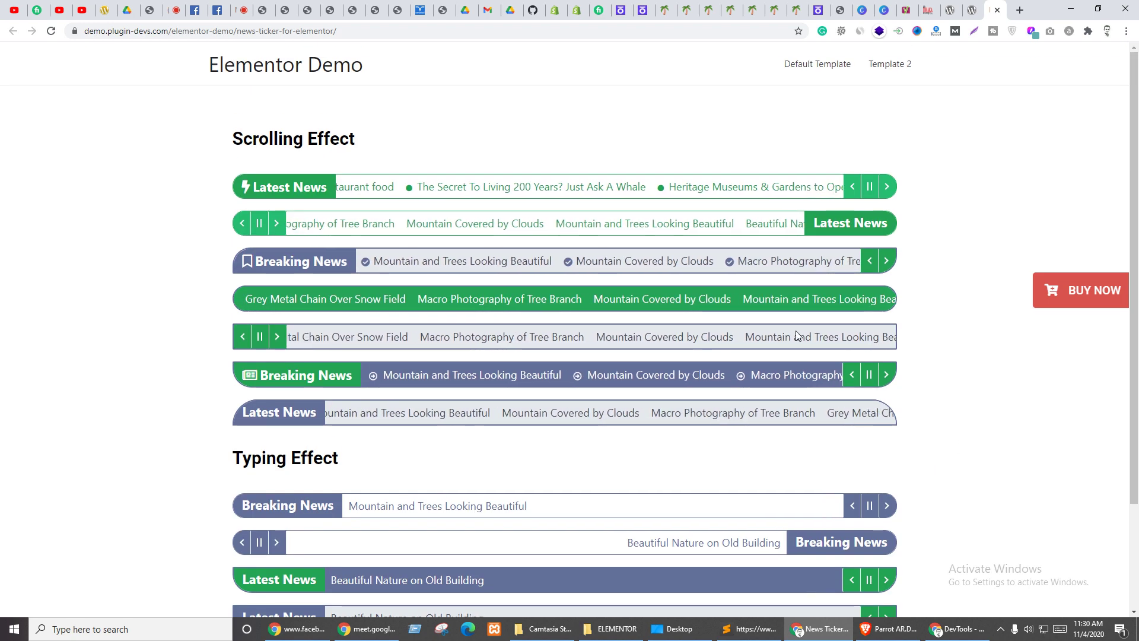
click(952, 8)
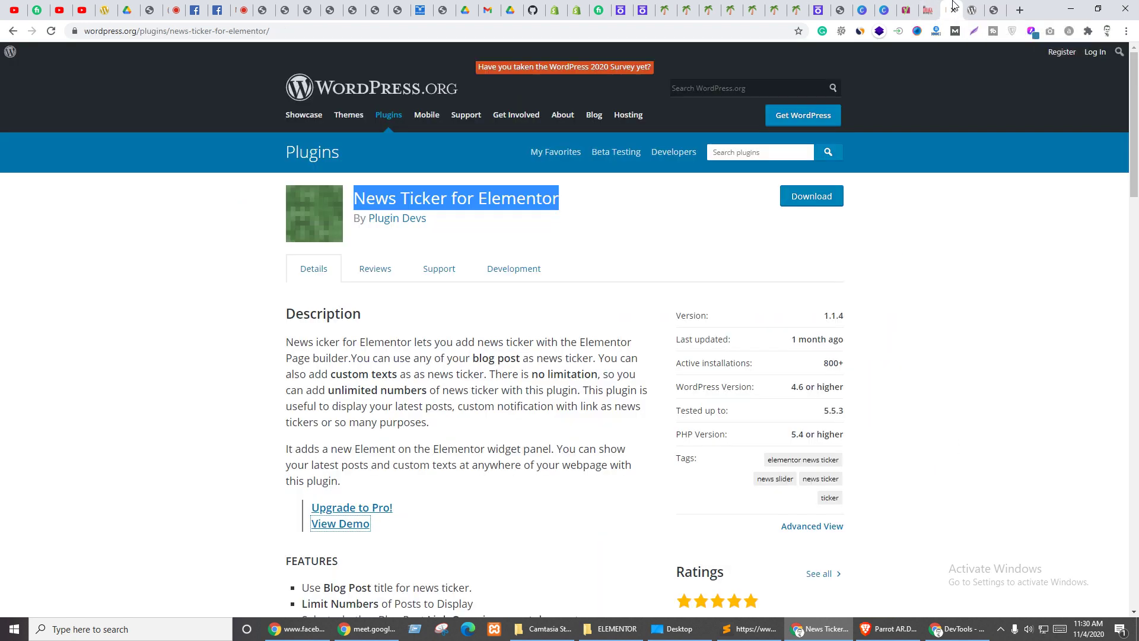
click(12, 31)
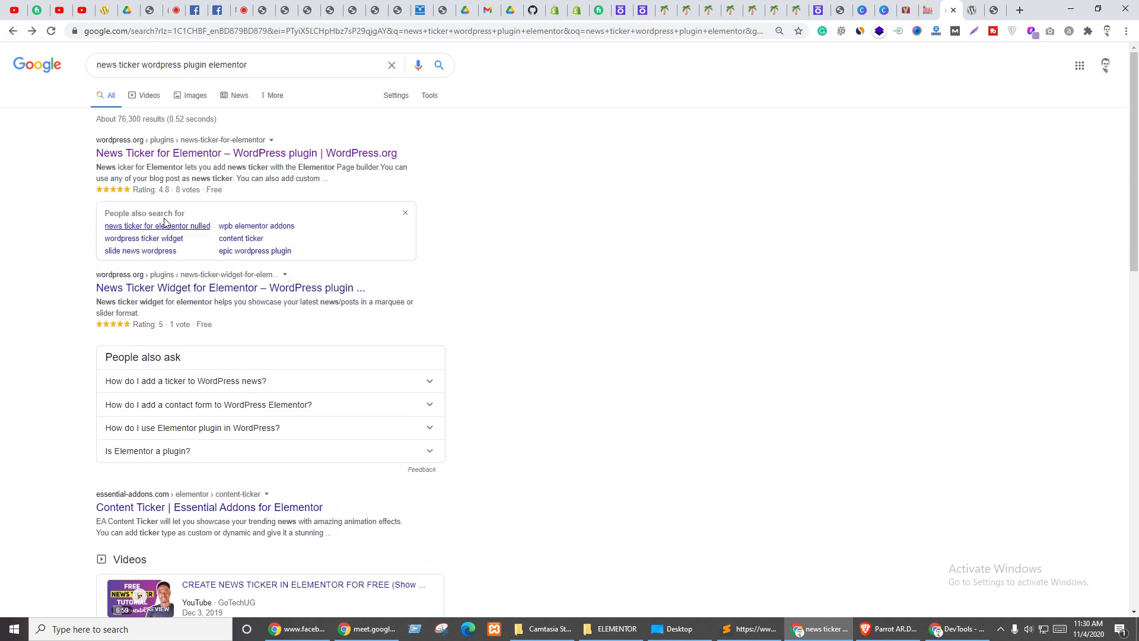
middle_click(231, 295)
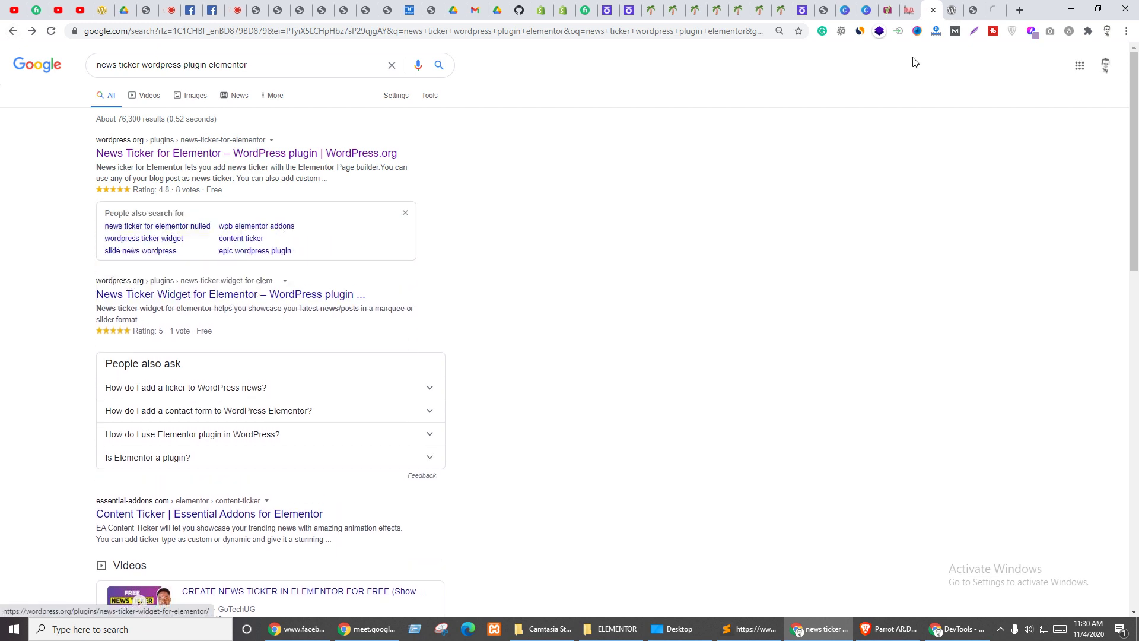
click(990, 9)
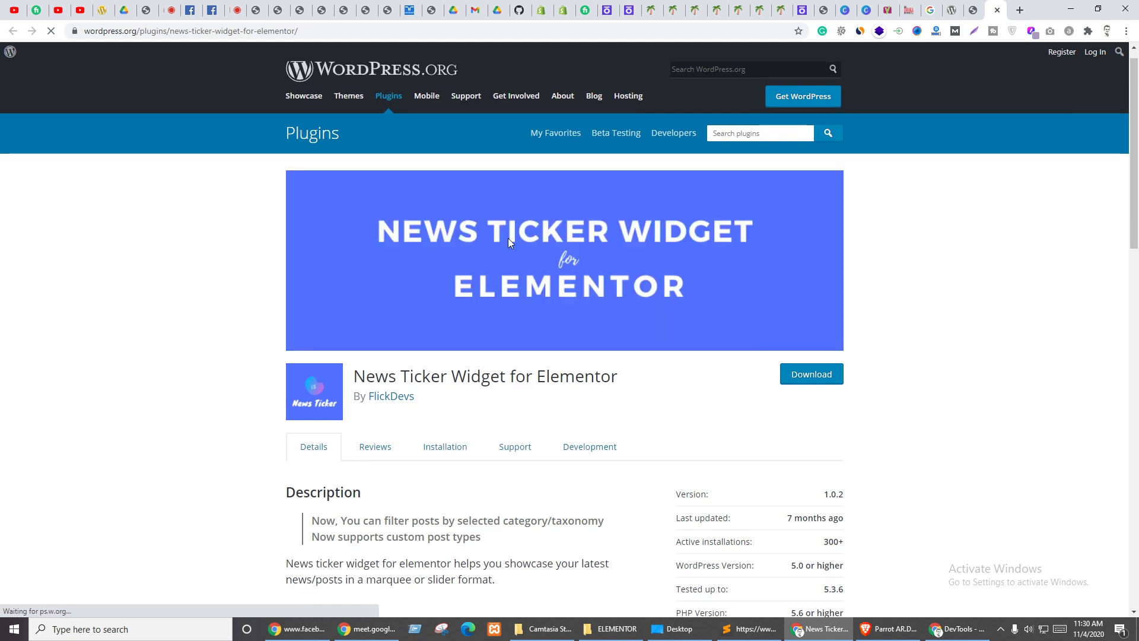
- Review the News Ticker Widget plugin page and its settings and post-date screenshots
scroll(487, 285, down, 6)
scroll(446, 329, down, 10)
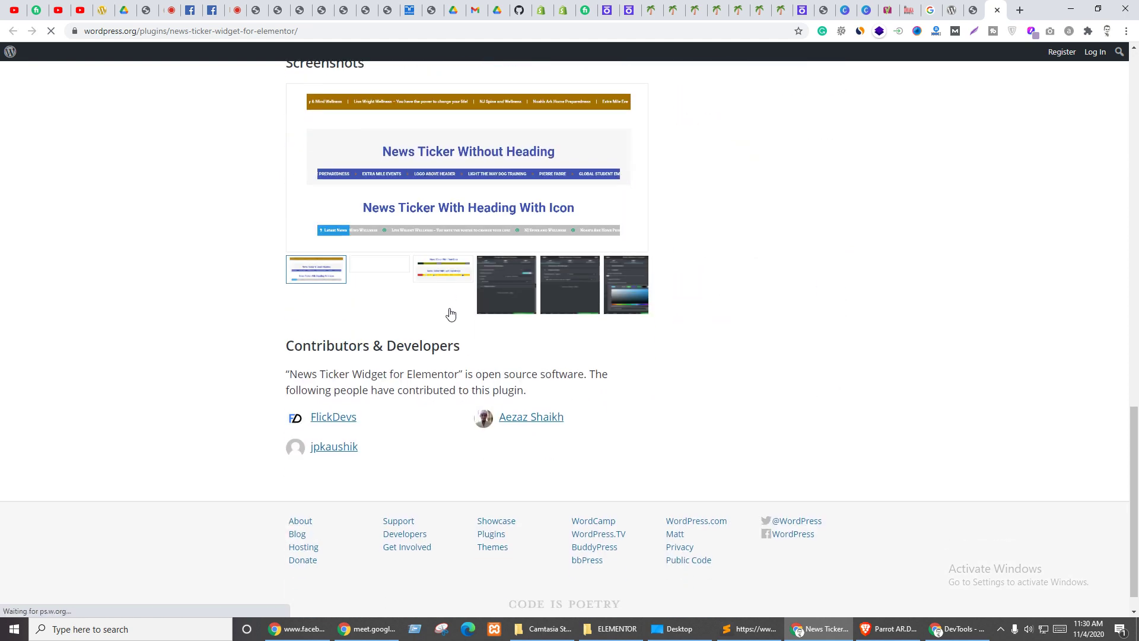
click(366, 286)
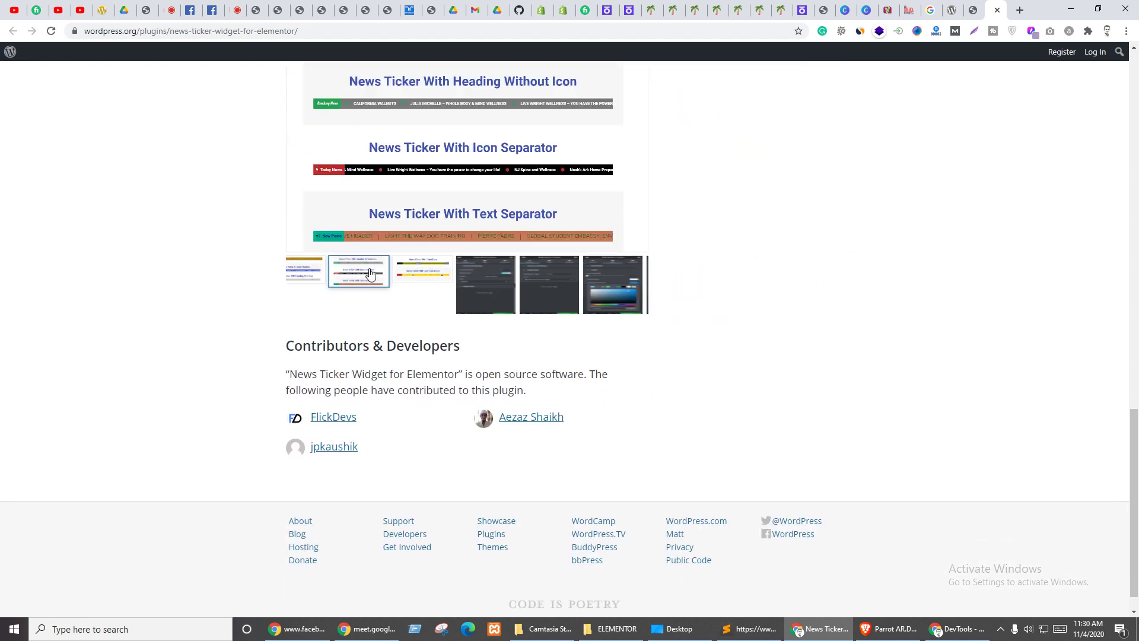
click(454, 274)
click(471, 272)
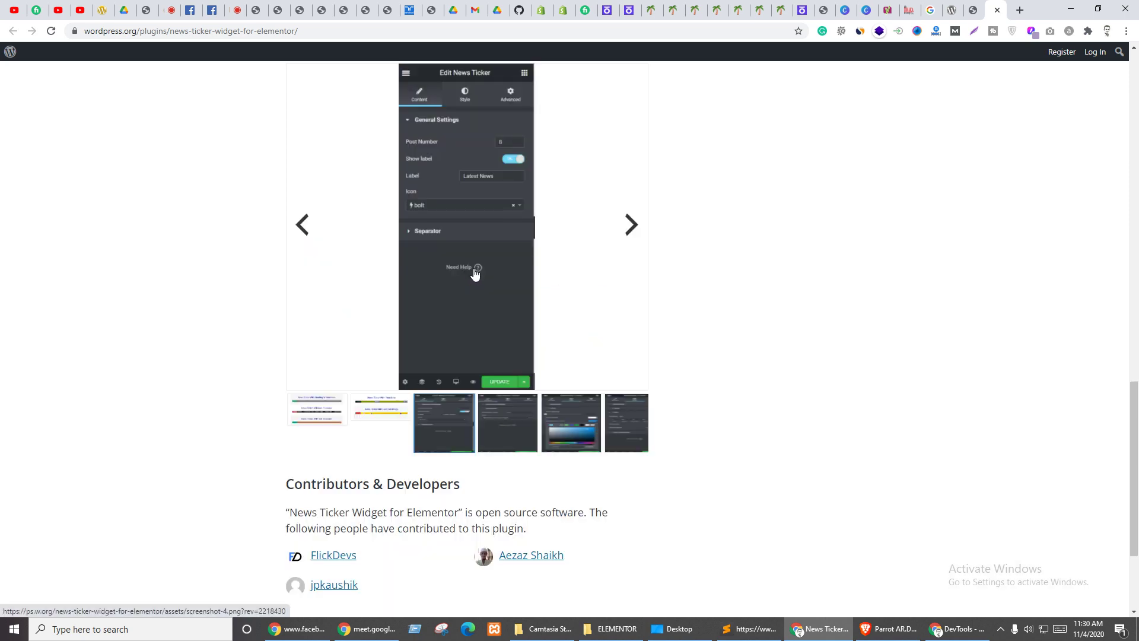
click(504, 420)
click(611, 417)
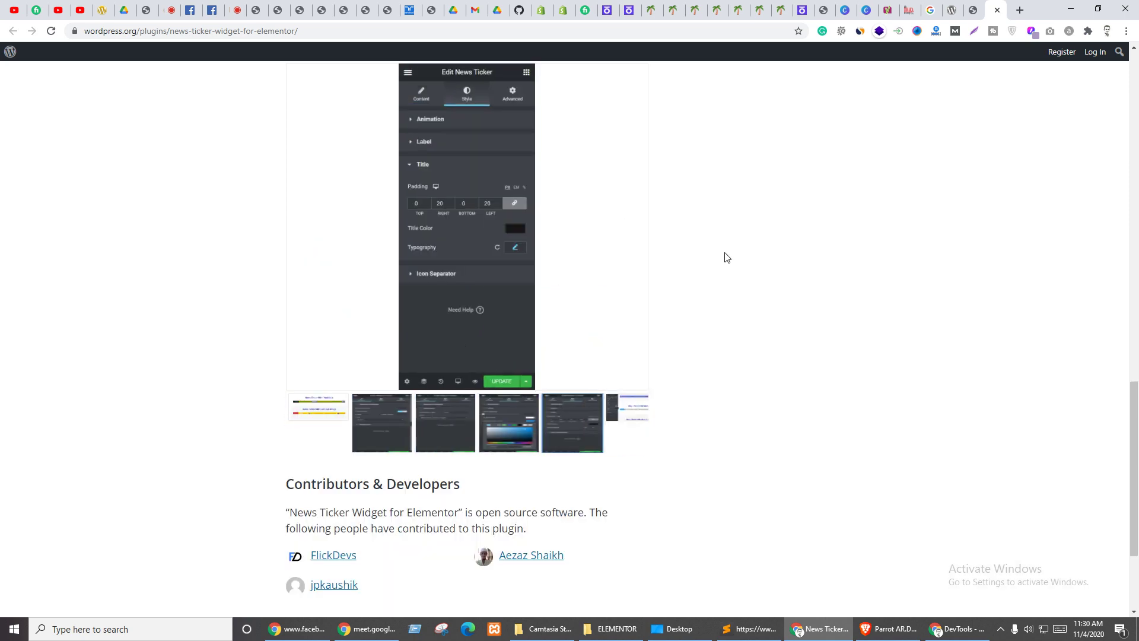
scroll(876, 140, up, 5)
scroll(475, 274, up, 4)
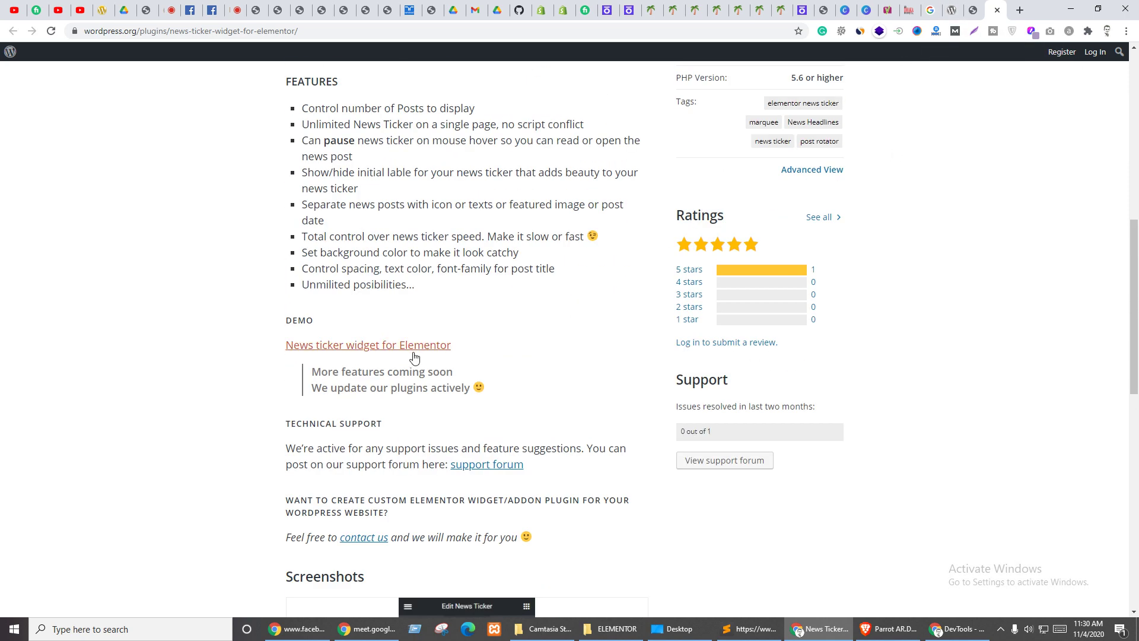
scroll(468, 363, up, 8)
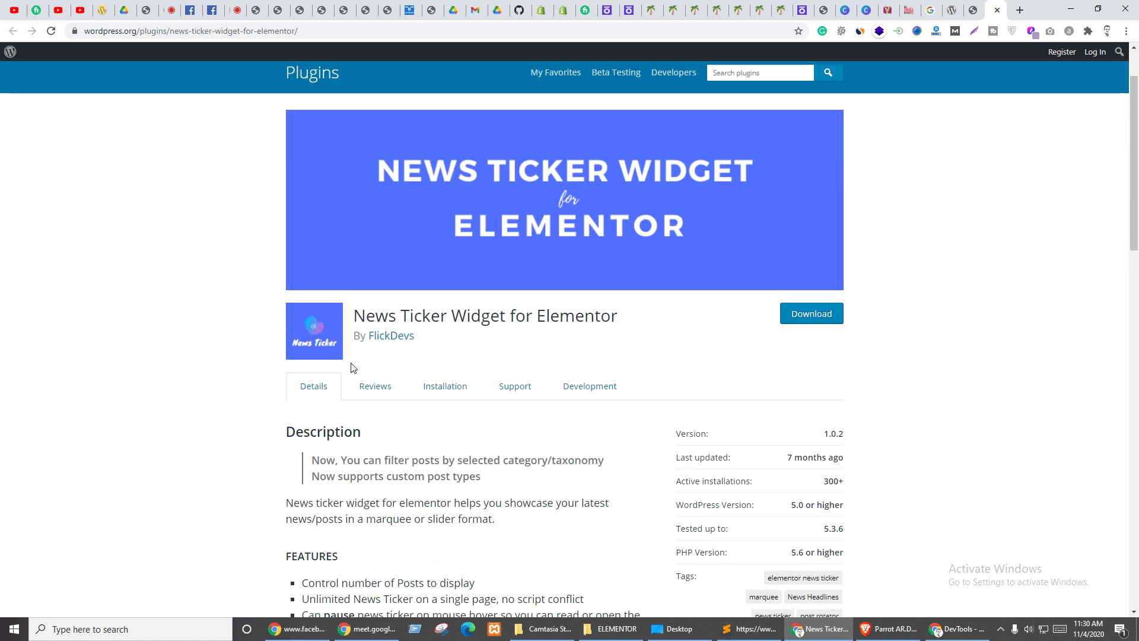
scroll(445, 356, down, 4)
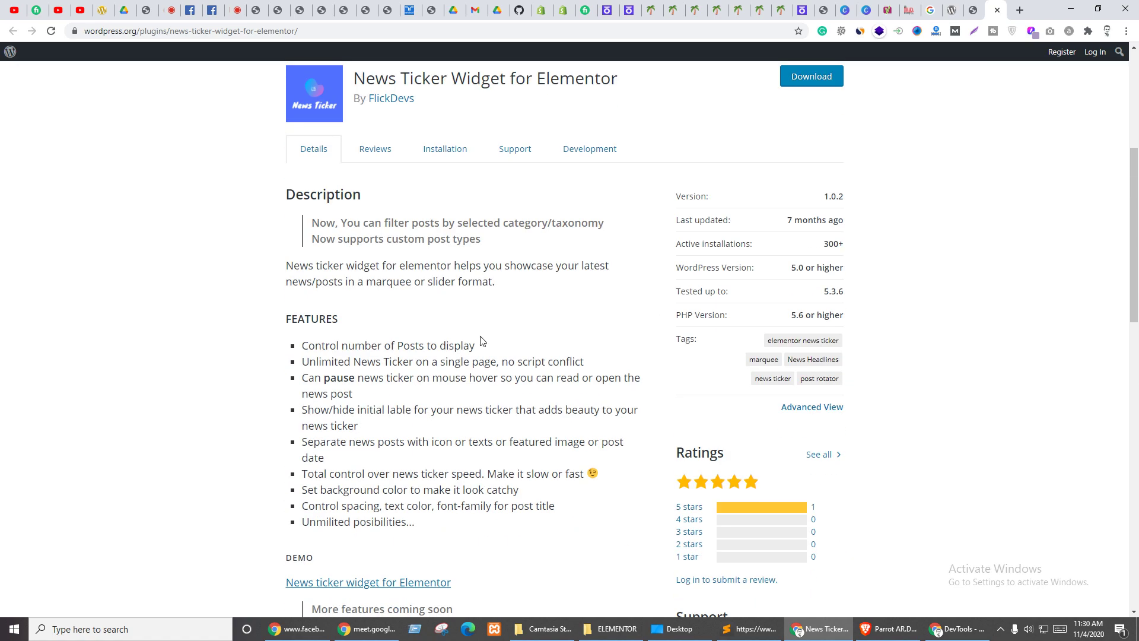
scroll(482, 340, down, 5)
scroll(575, 357, down, 12)
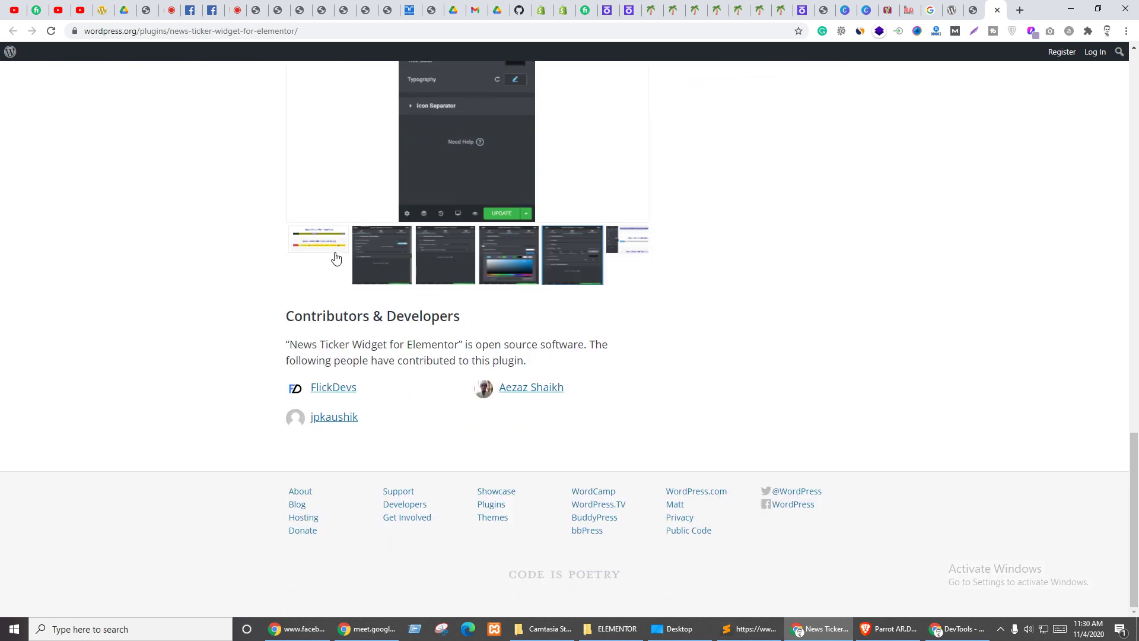
click(336, 258)
scroll(638, 272, up, 4)
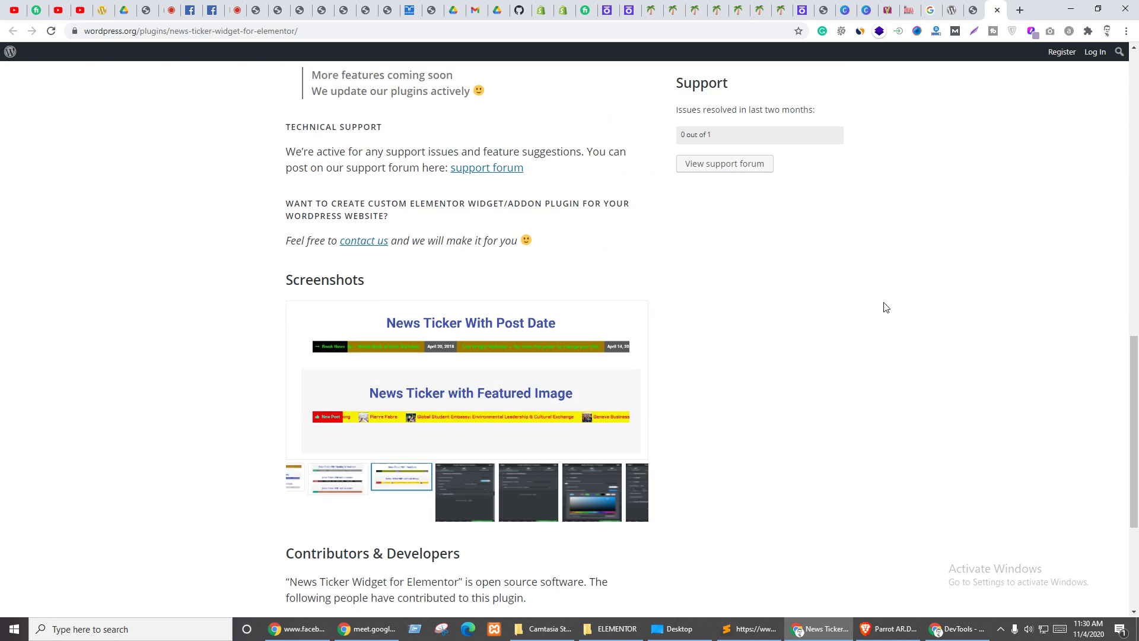
scroll(827, 318, up, 4)
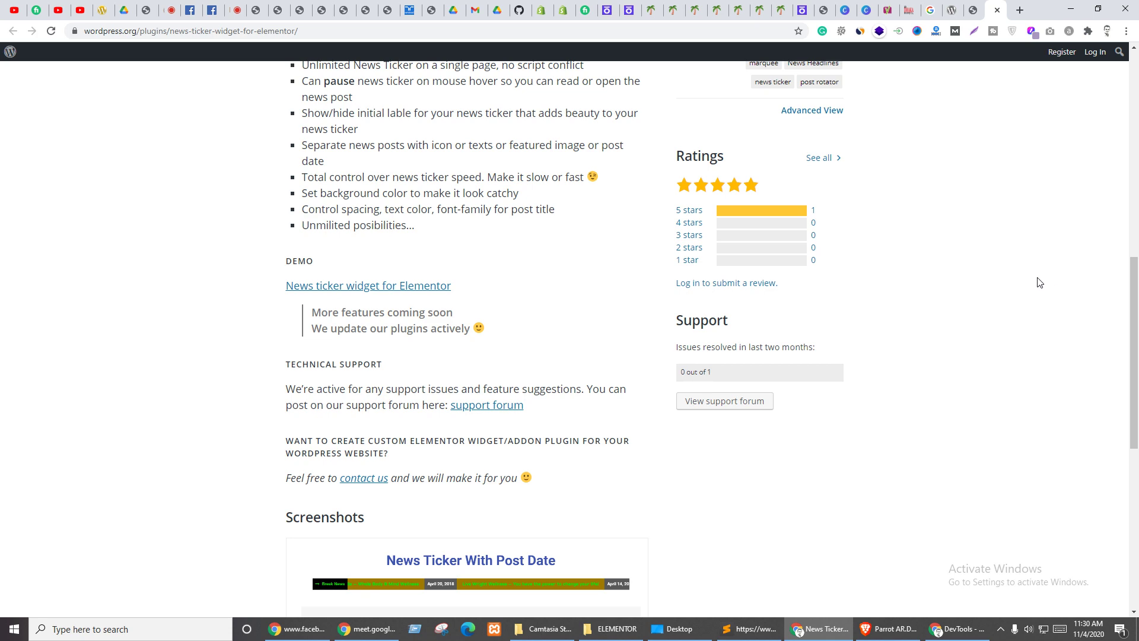
scroll(1051, 279, up, 3)
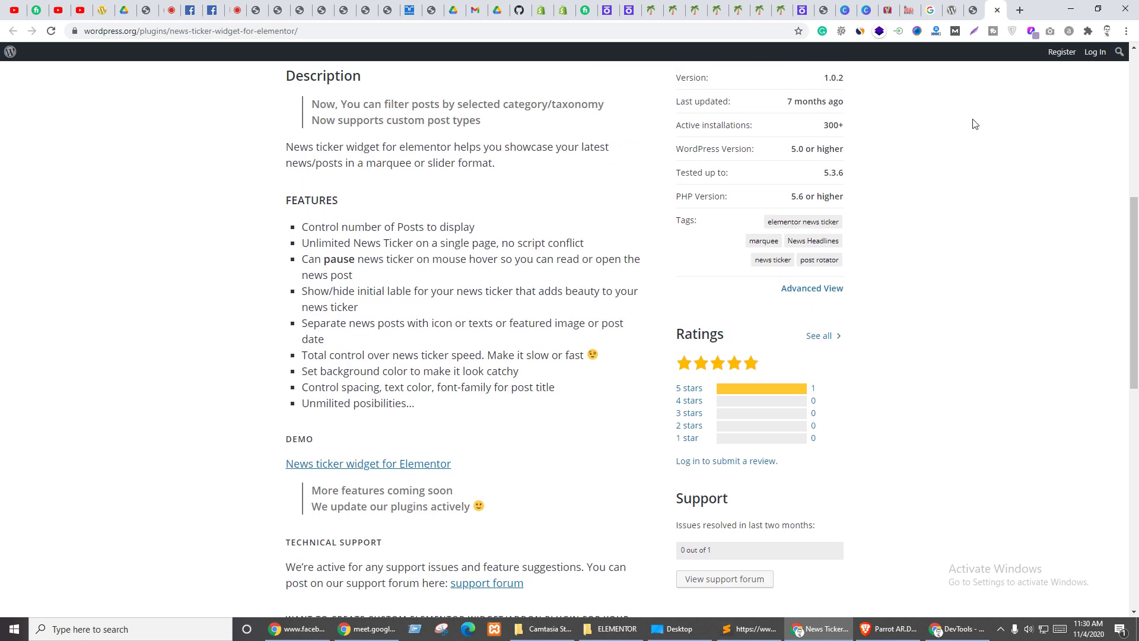
- Back in the Google results, open Essential Addons' Content Ticker page in a background tab
click(930, 10)
scroll(442, 260, down, 4)
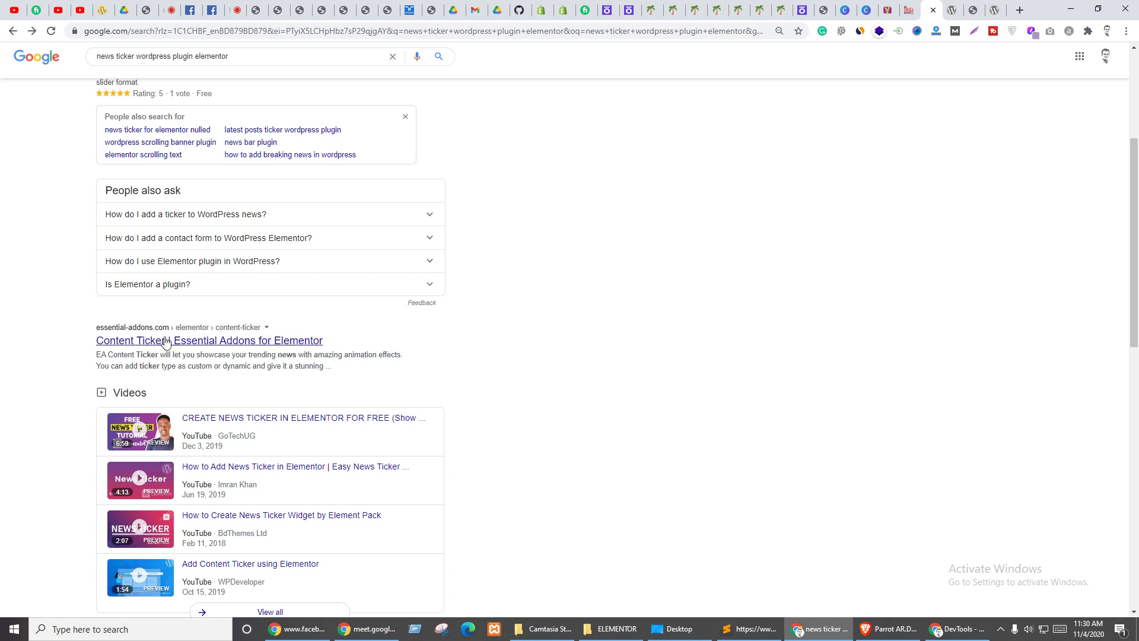
middle_click(214, 347)
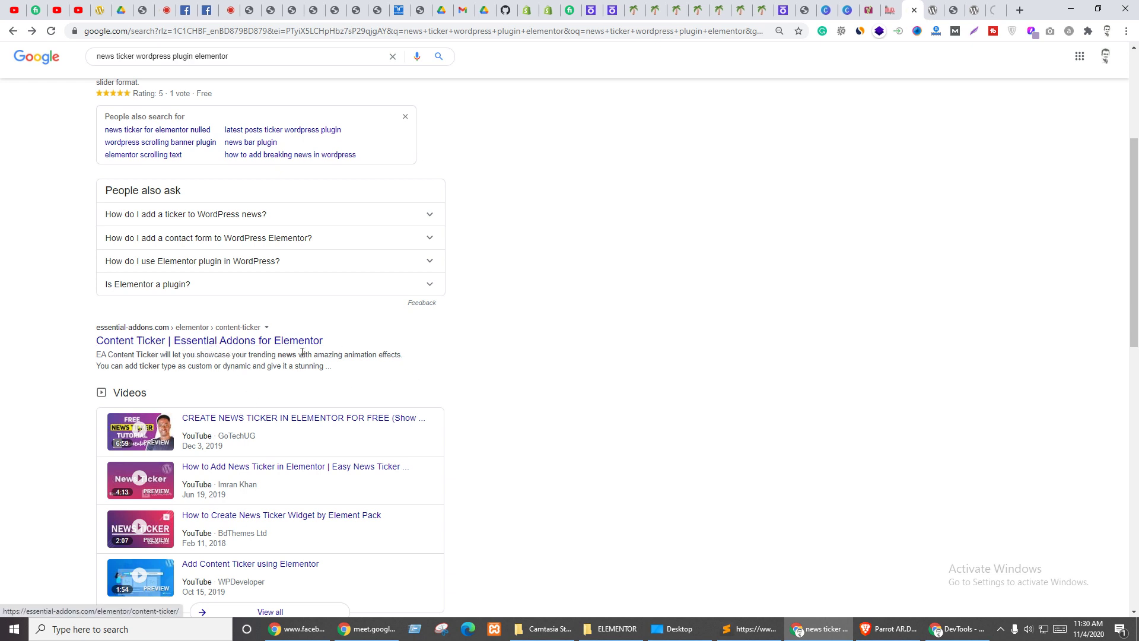
- Scroll through the Essential Addons Content Ticker page and open its documentation
click(993, 10)
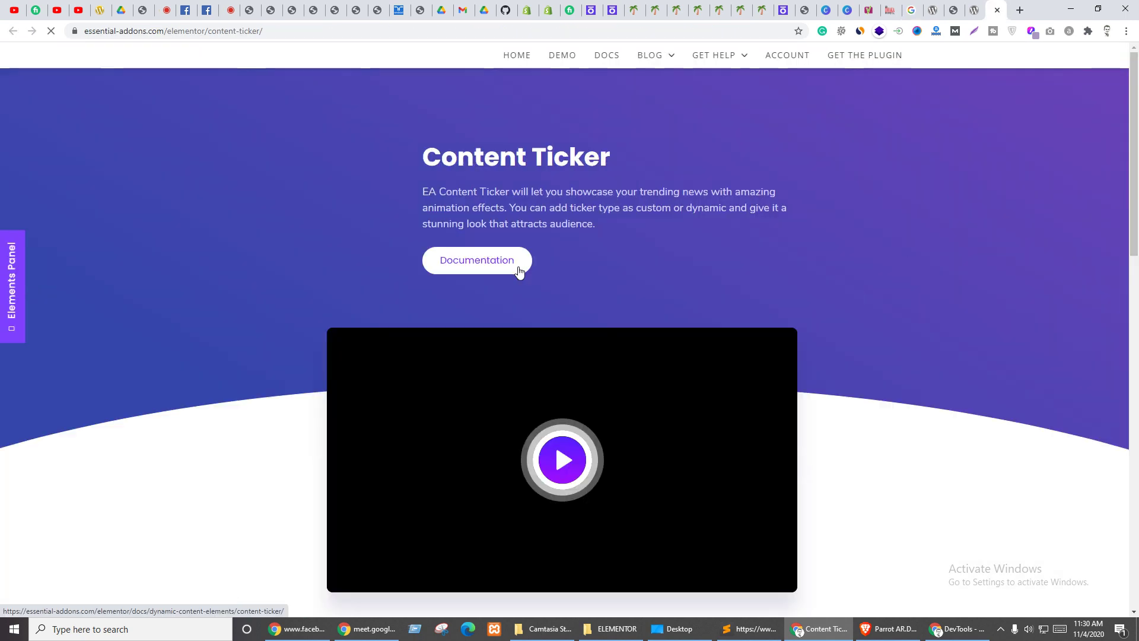
scroll(722, 309, down, 12)
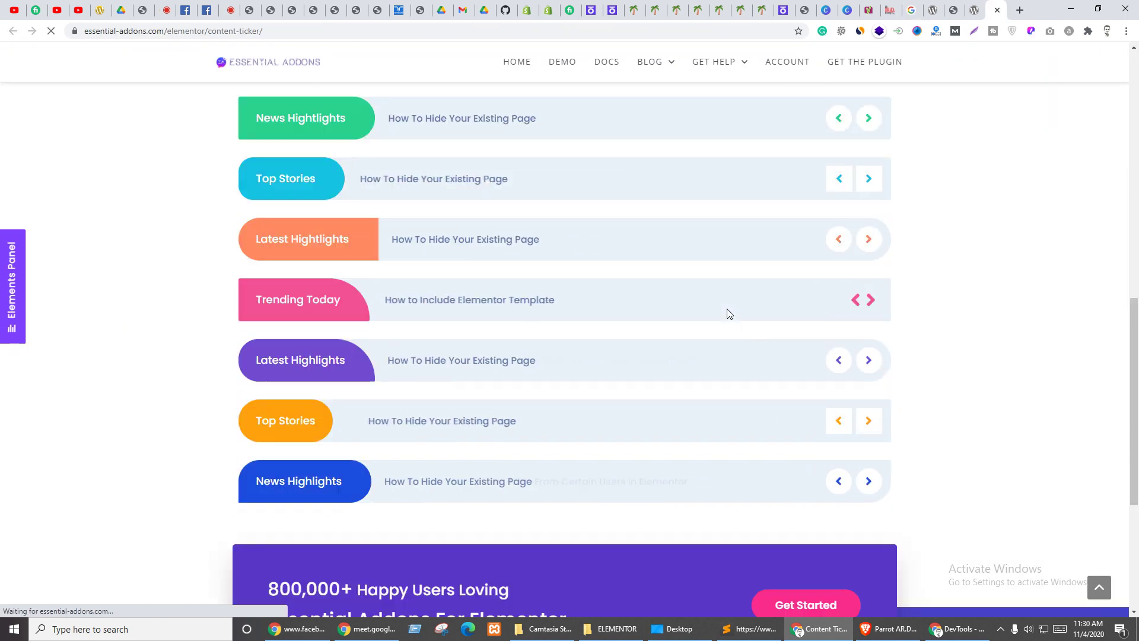
scroll(596, 405, down, 3)
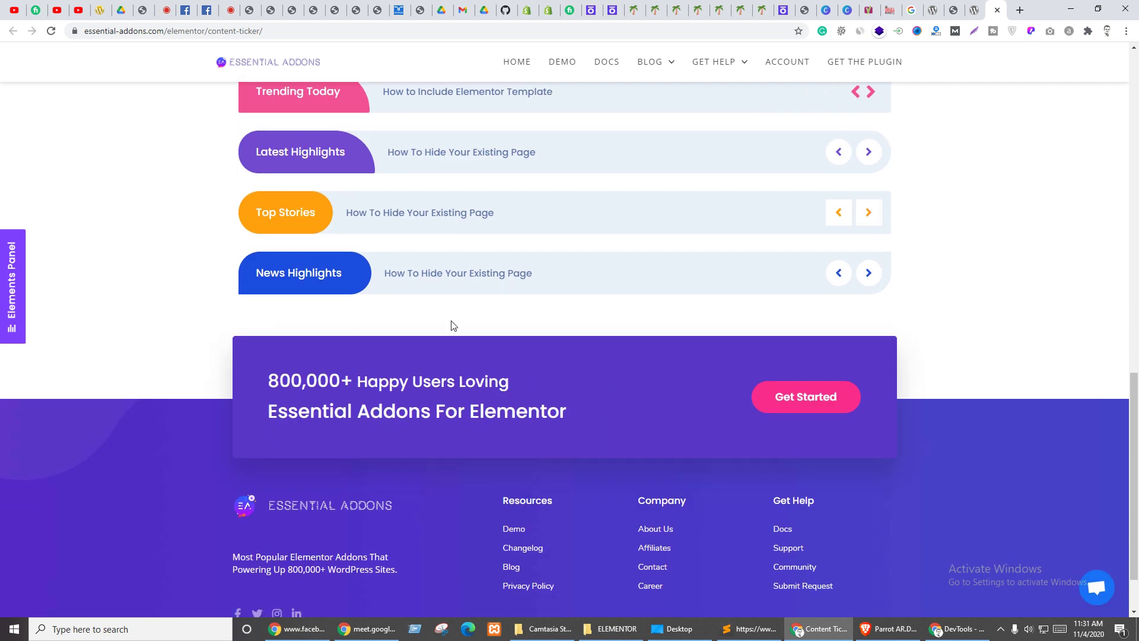
scroll(457, 323, up, 2)
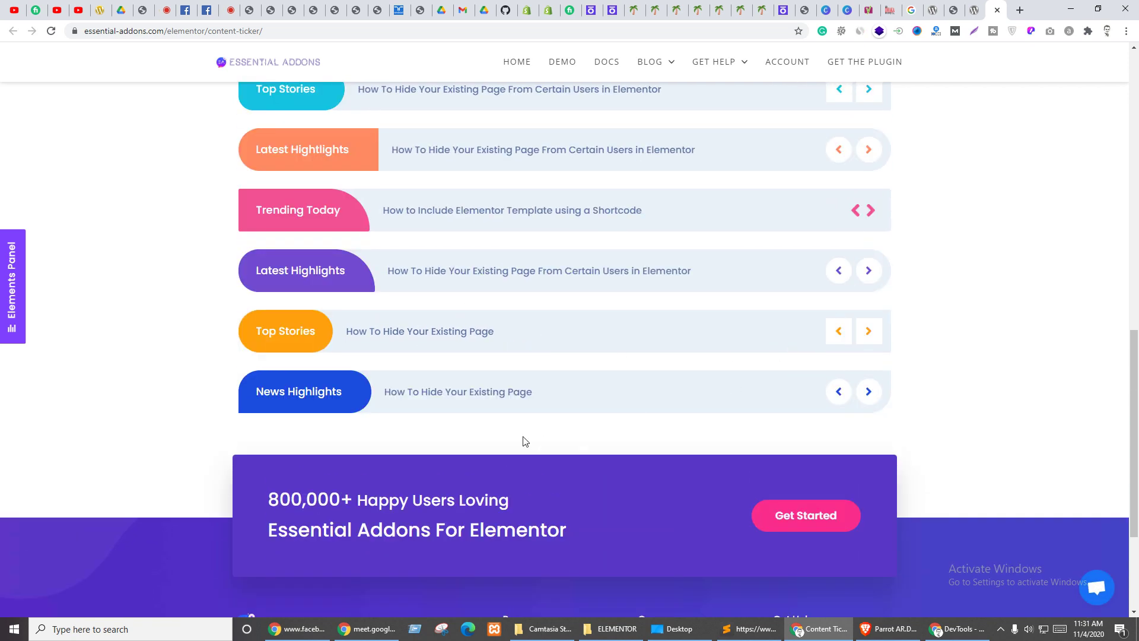
scroll(525, 442, down, 3)
scroll(518, 434, up, 8)
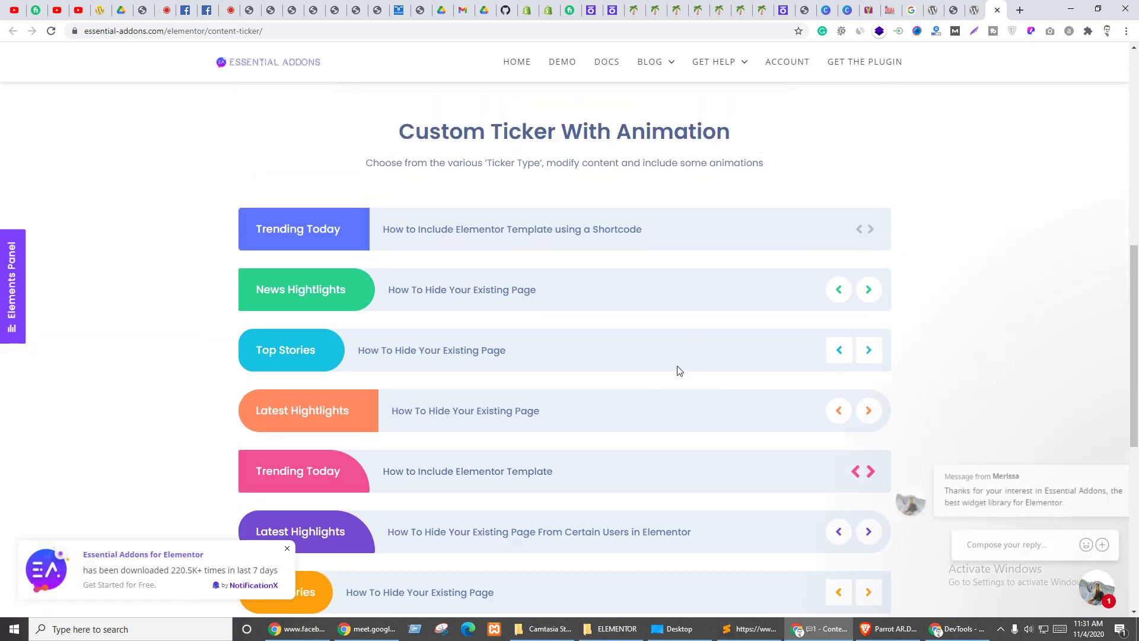
scroll(628, 389, up, 10)
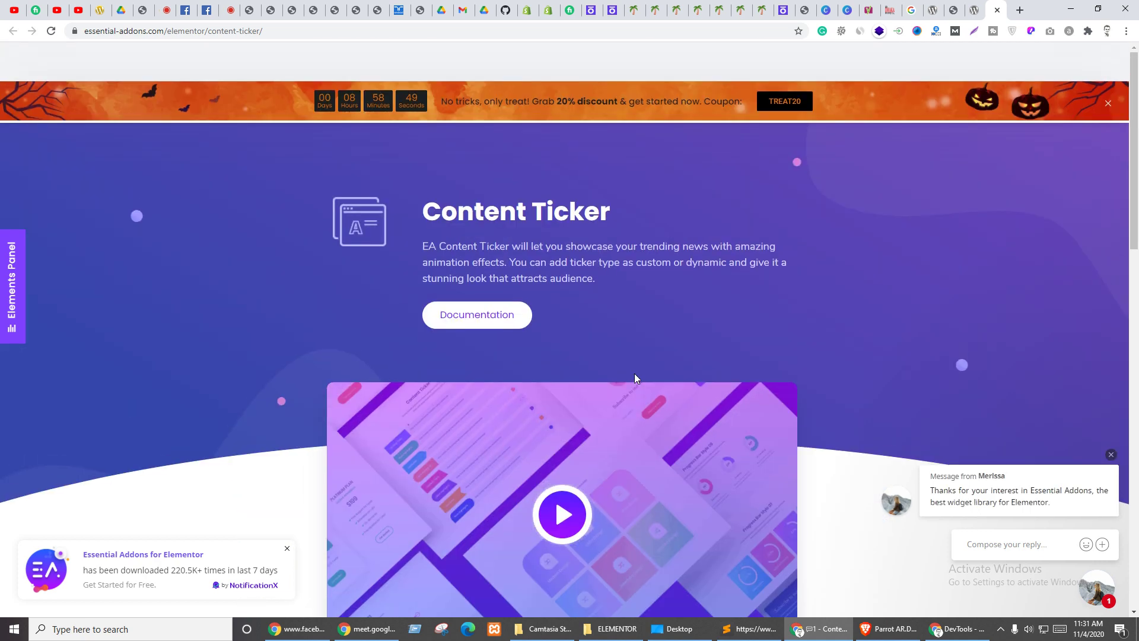
click(490, 323)
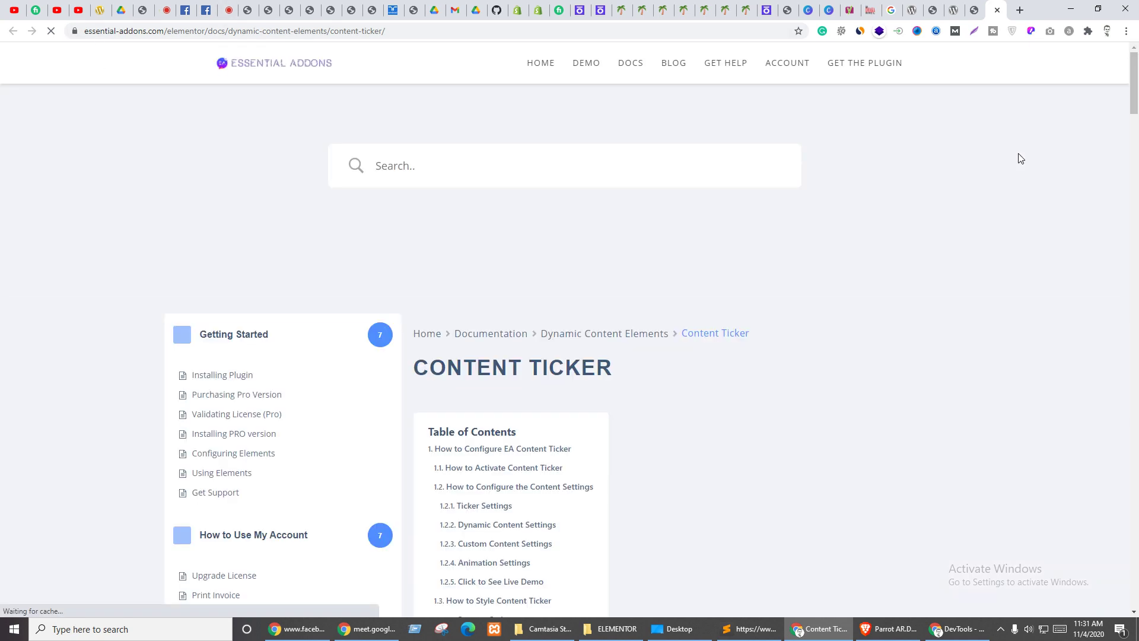
- Open the Installing Plugin guide from Get Help > Get Started
scroll(579, 208, down, 5)
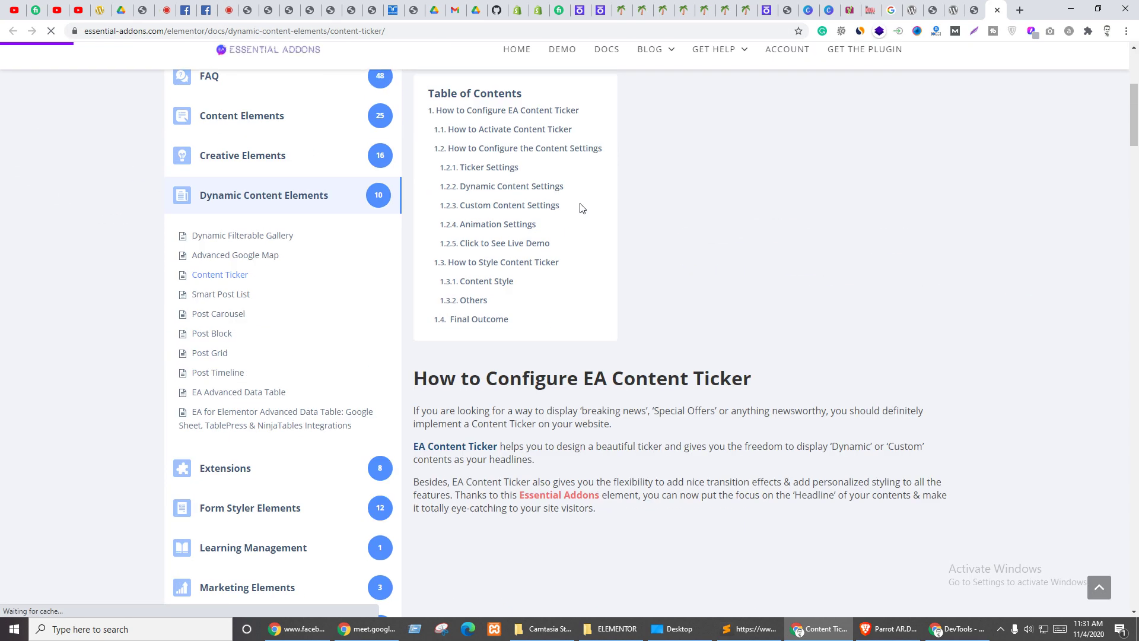
scroll(758, 247, down, 5)
scroll(830, 209, up, 10)
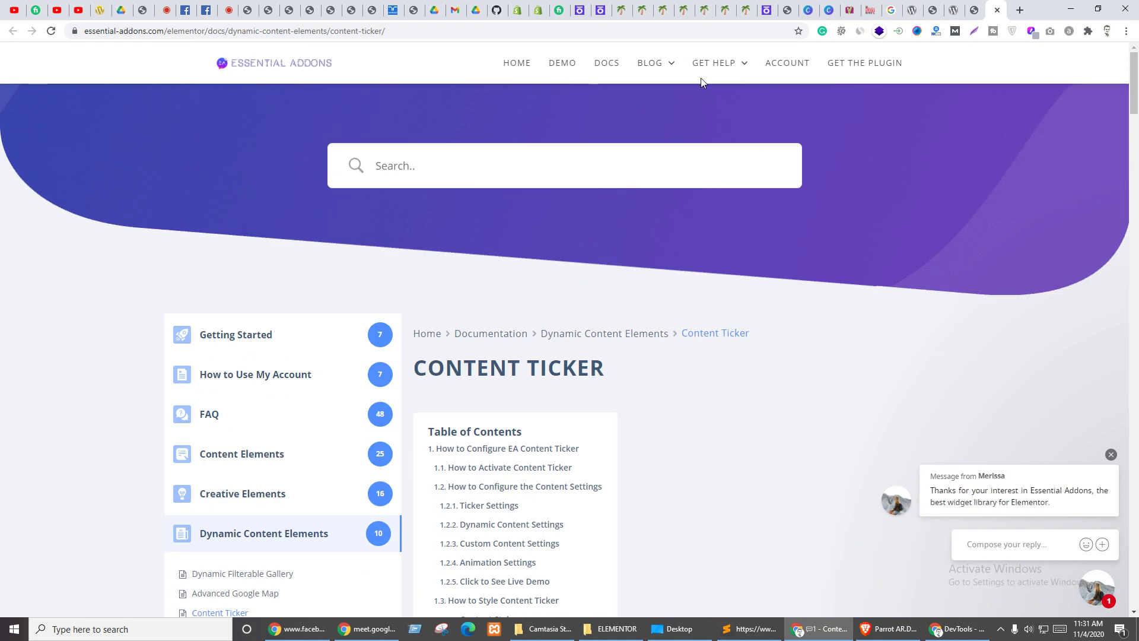
mouse_move(718, 64)
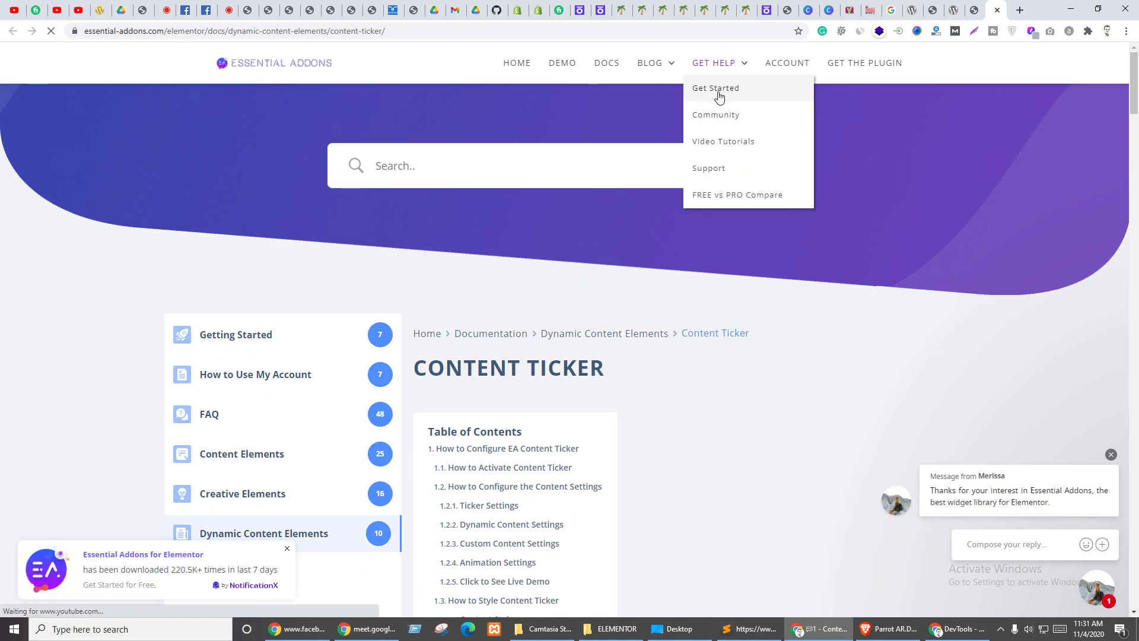
click(719, 95)
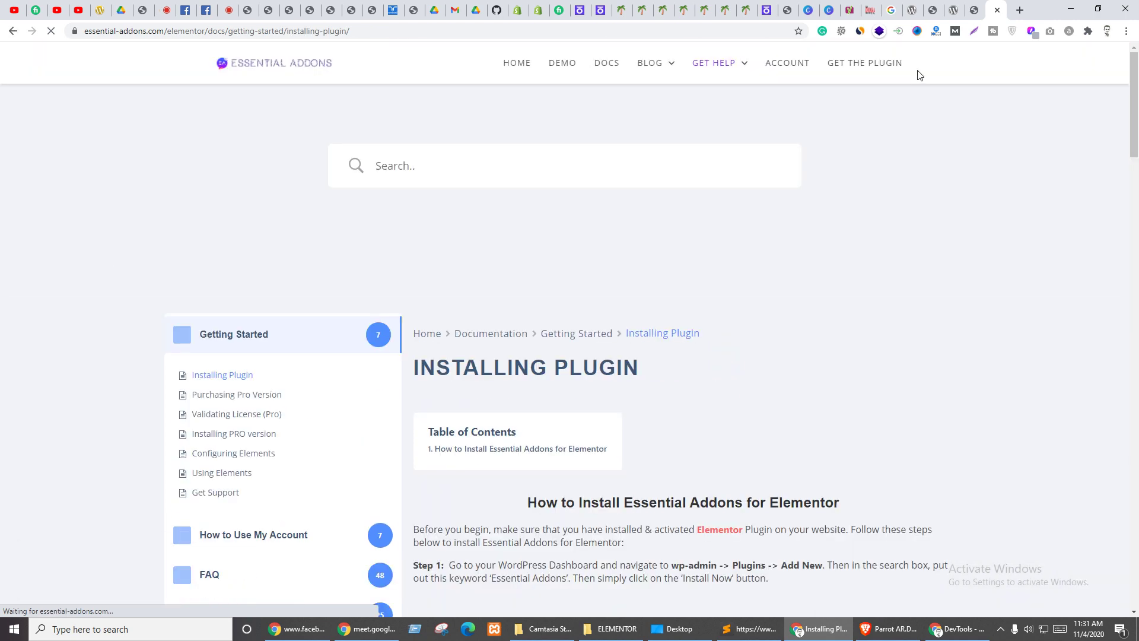
- Look through the open tabs, ending on the WordPress.org Typing Text plugin page
click(976, 10)
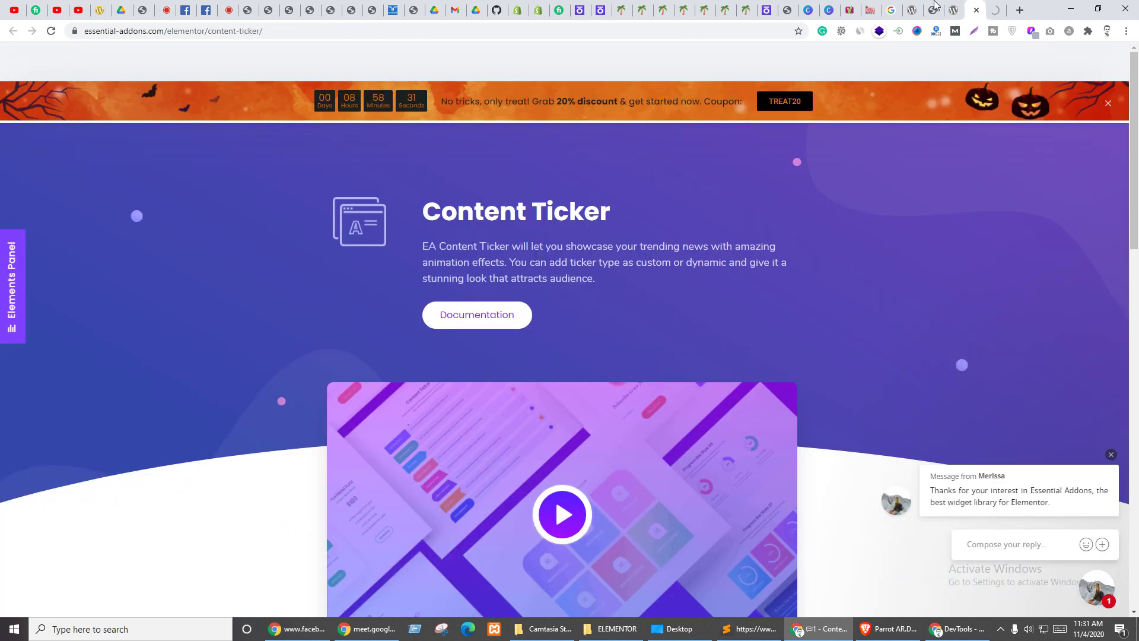
click(892, 10)
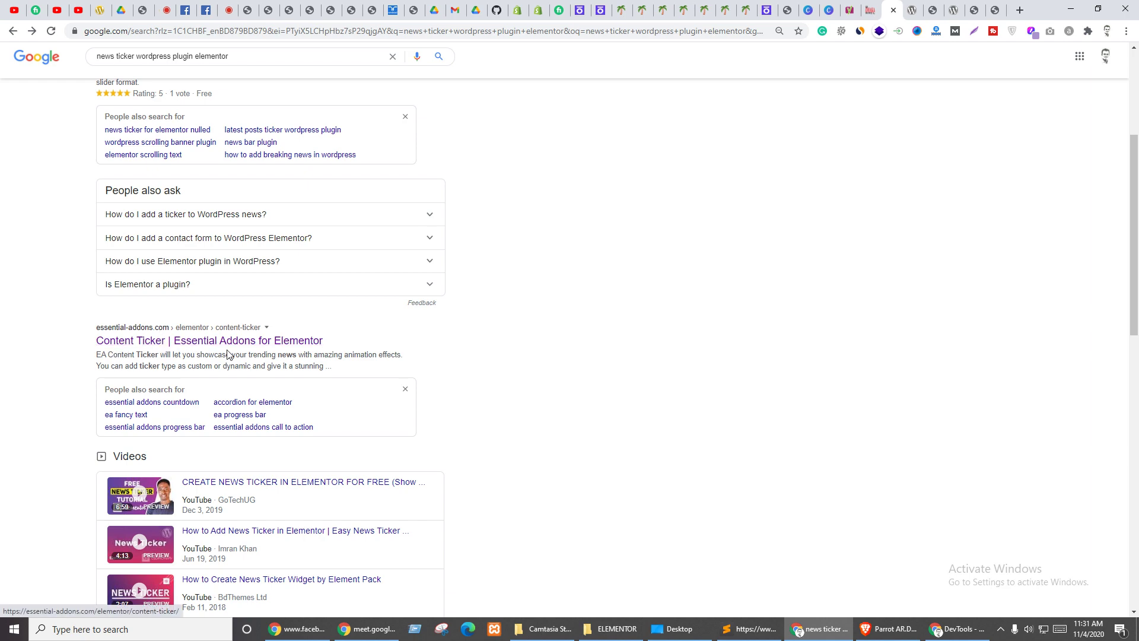
click(998, 6)
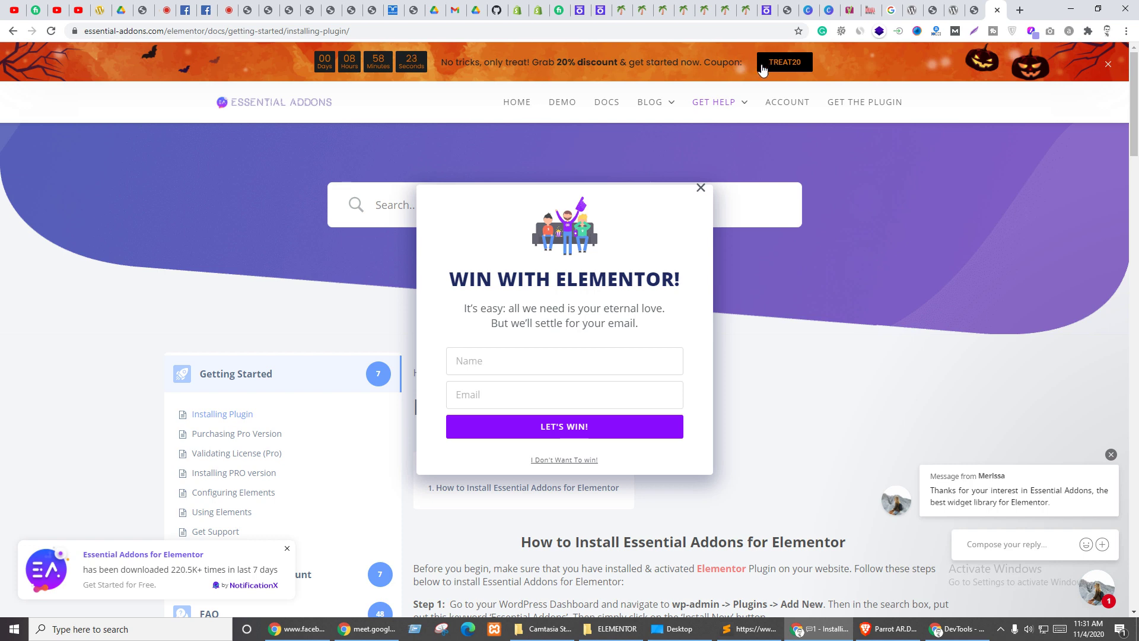
click(932, 6)
click(912, 6)
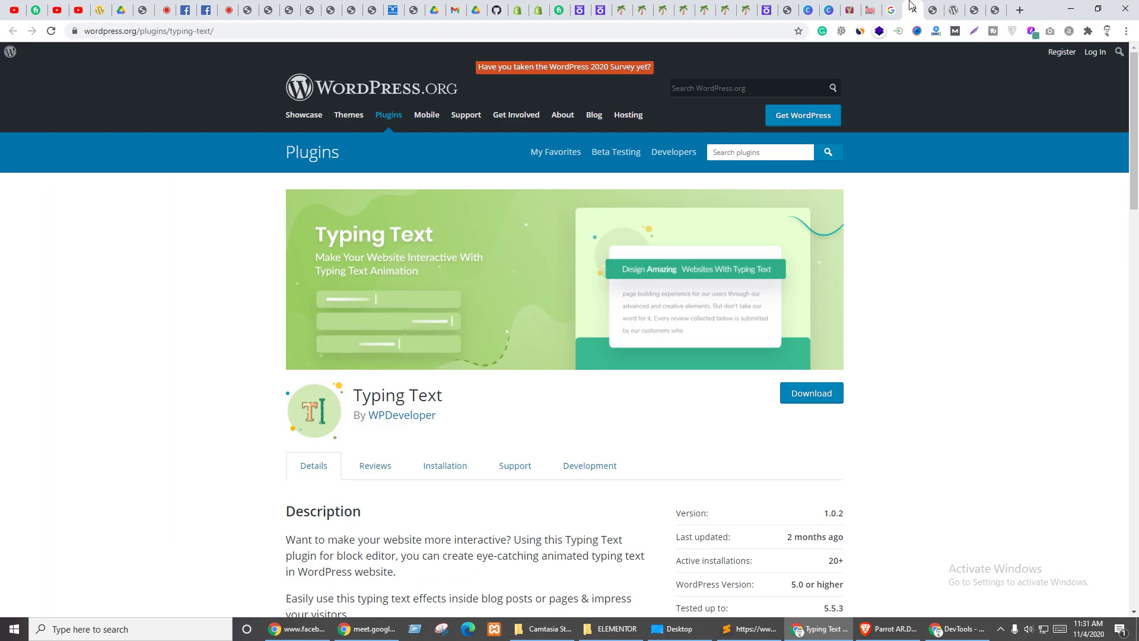
- Look over the News Ticker demo page and the WordPress.org plugin page
click(937, 6)
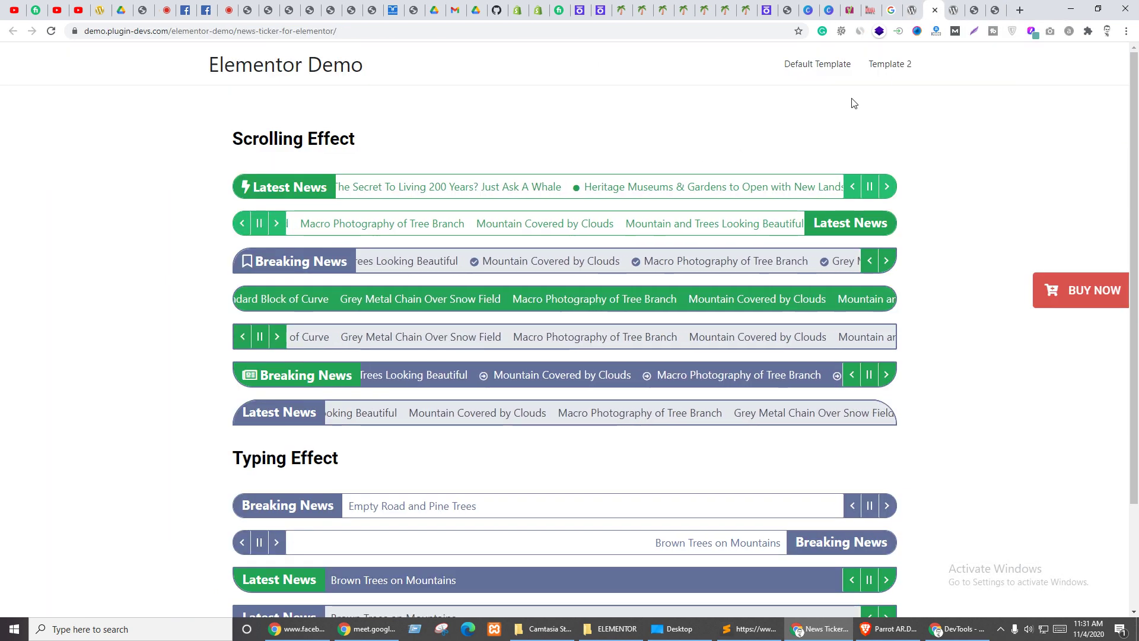
scroll(534, 204, down, 3)
scroll(623, 178, up, 3)
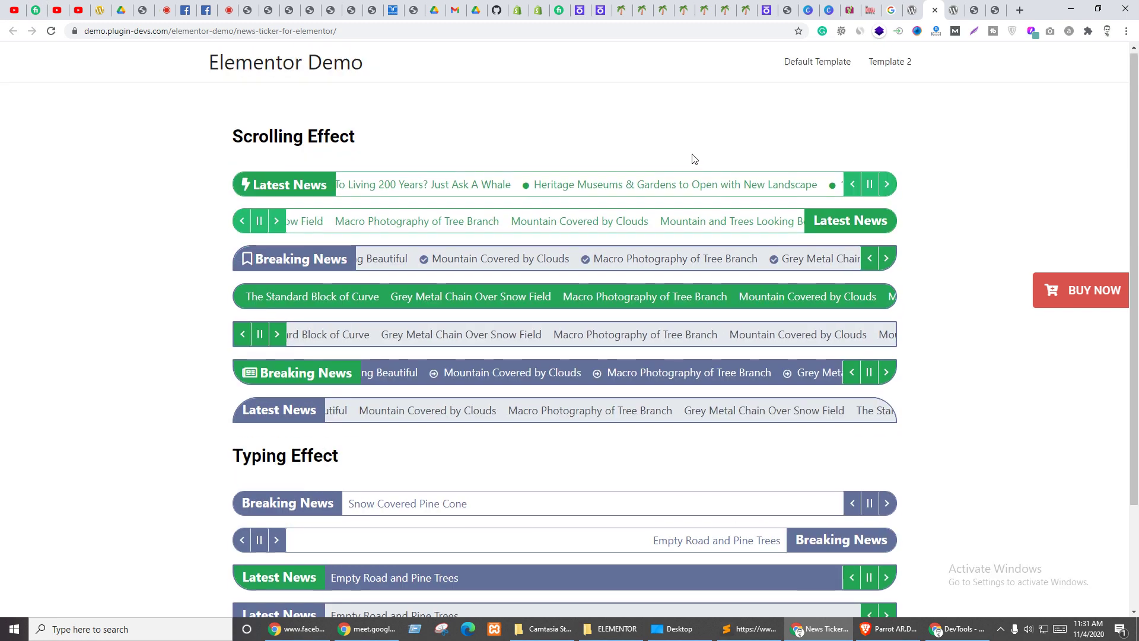
click(955, 7)
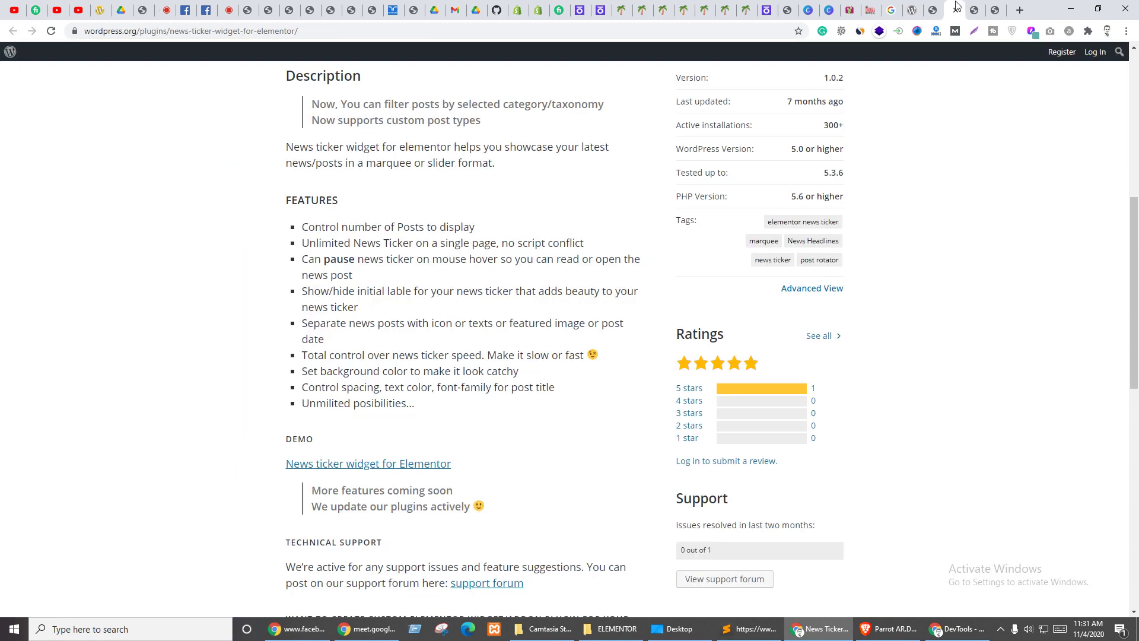
scroll(441, 279, up, 6)
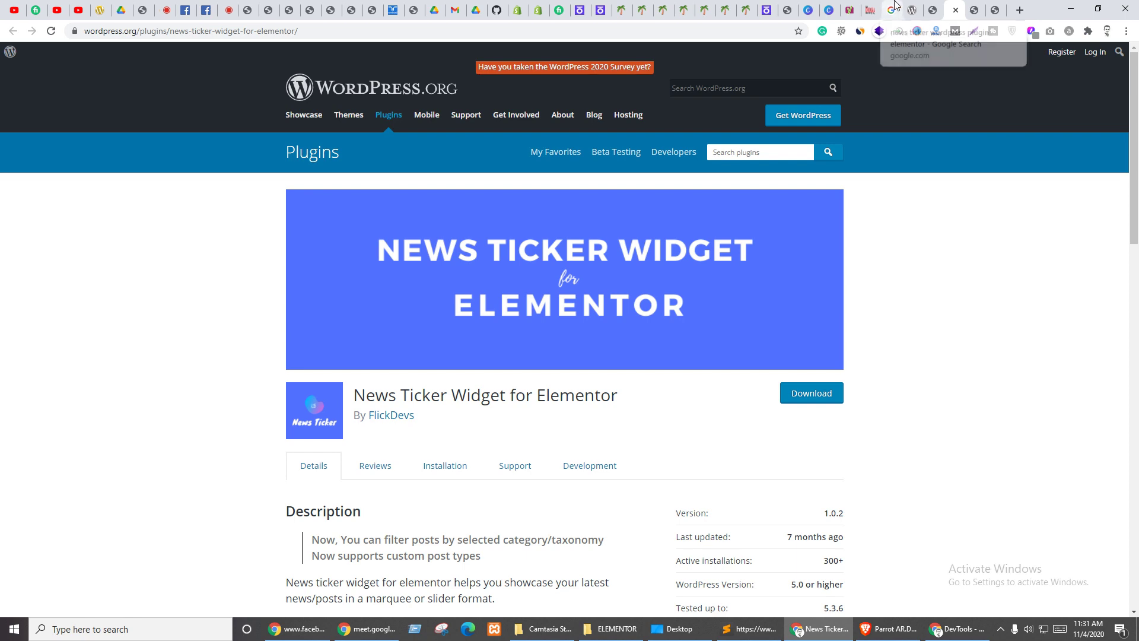
- Open News Ticker for Elementor from the Google results and select its plugin title
click(891, 10)
scroll(173, 323, up, 4)
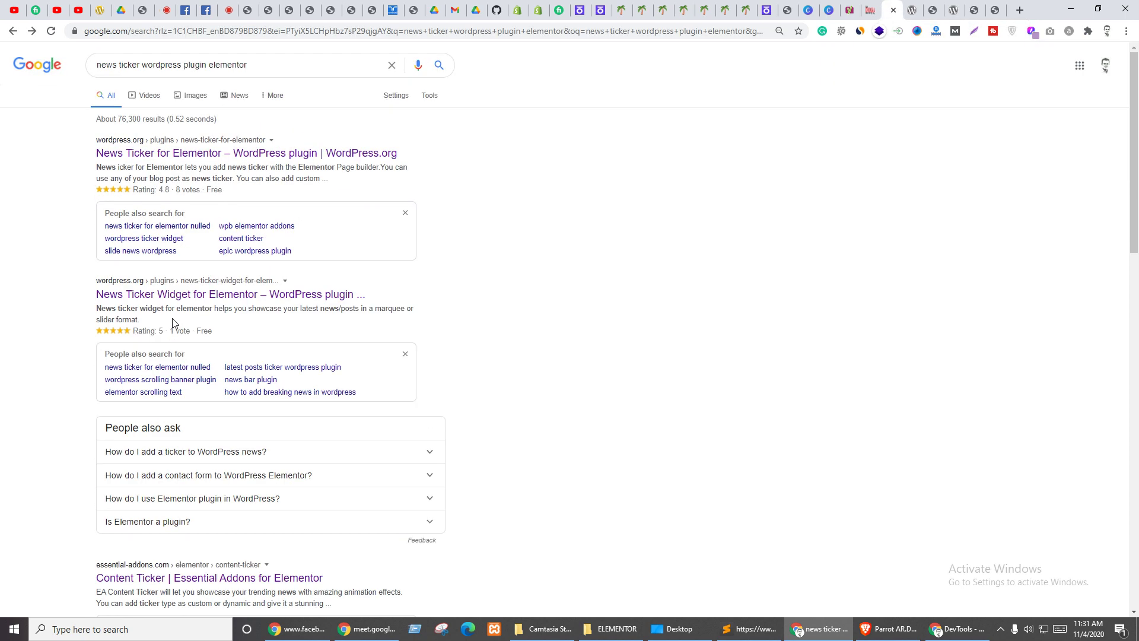
click(237, 155)
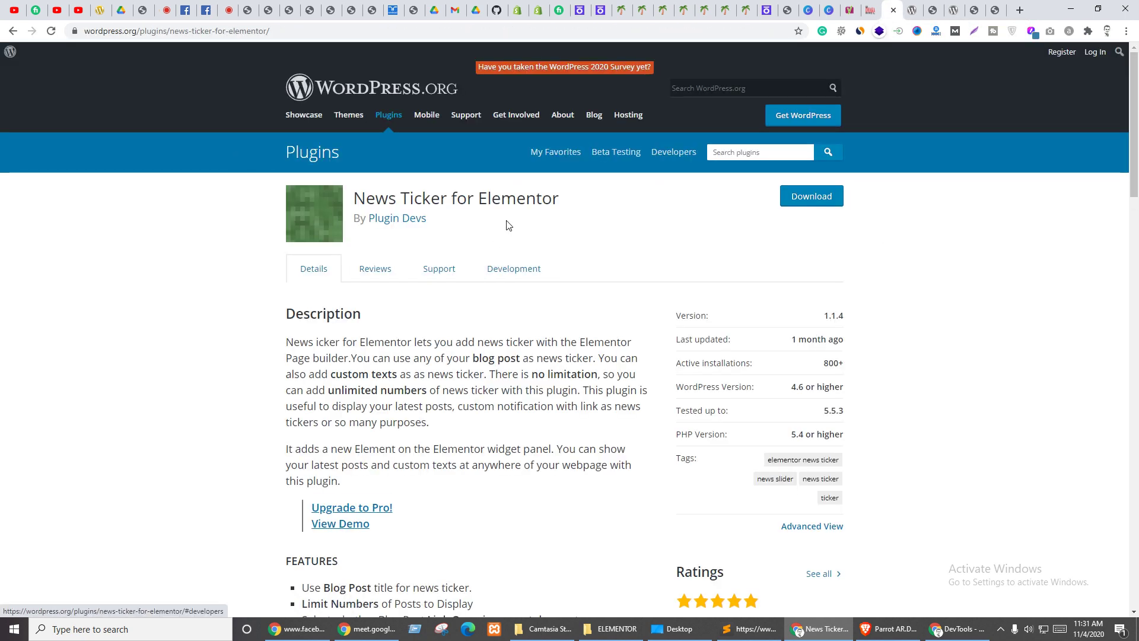
drag(348, 199, 561, 200)
key(ctrl+c)
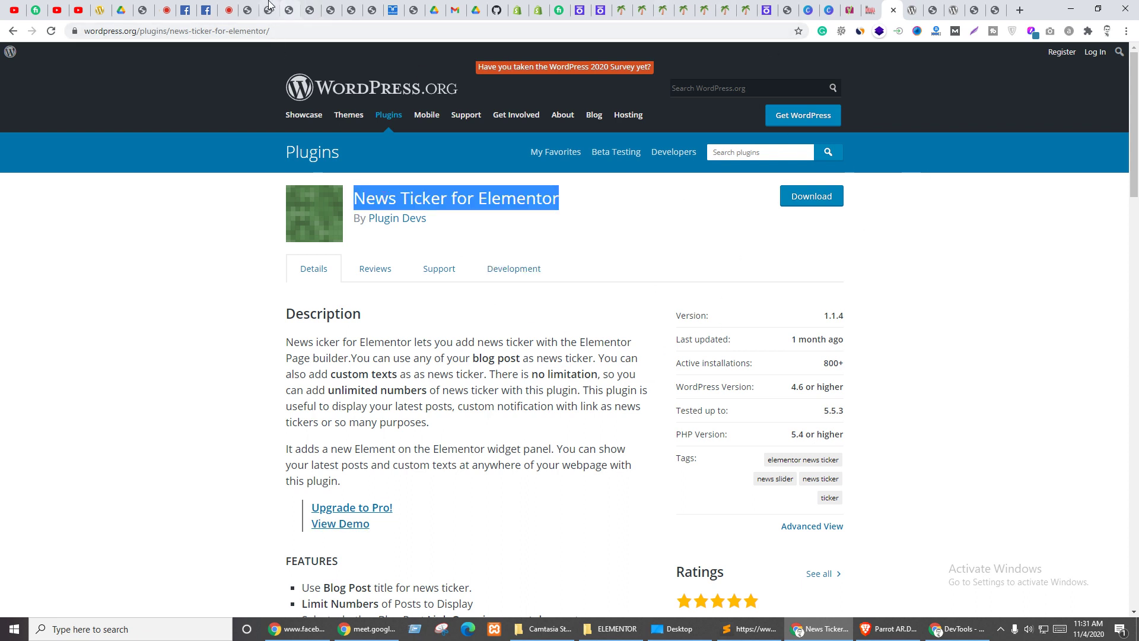
- Go to the site's admin dashboard and open Plugins > Add New
click(248, 10)
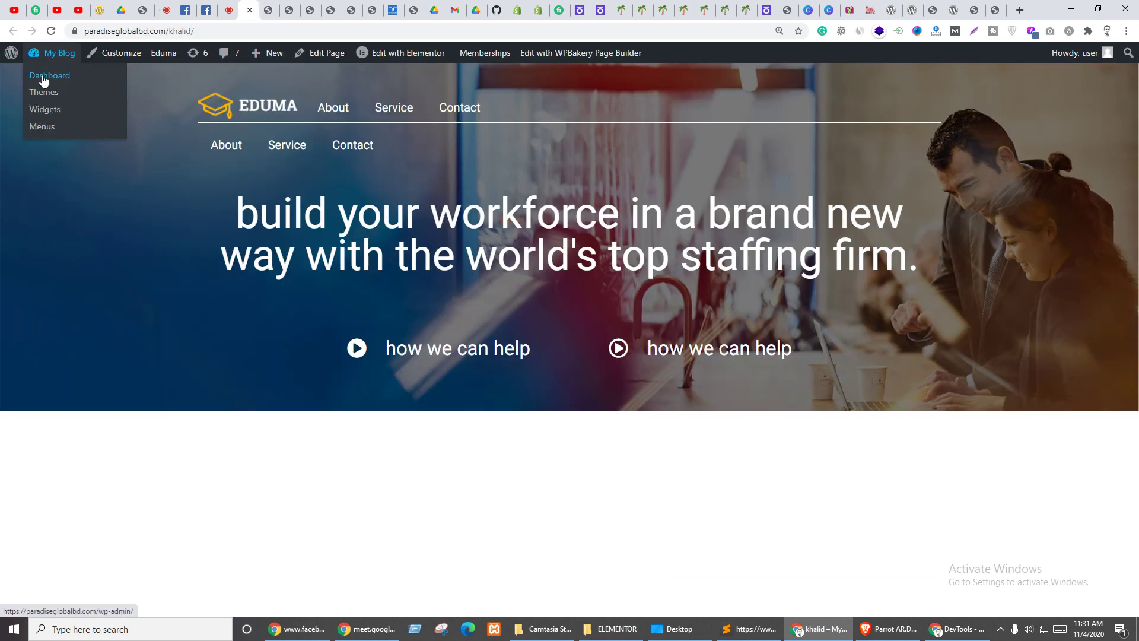
click(43, 76)
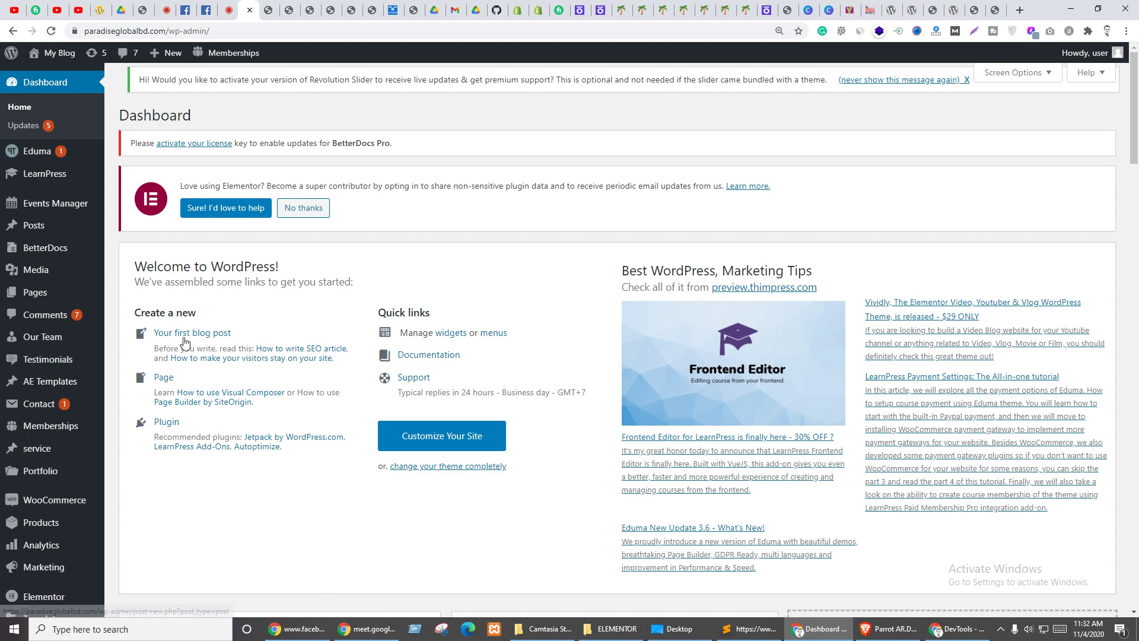
scroll(36, 540, down, 6)
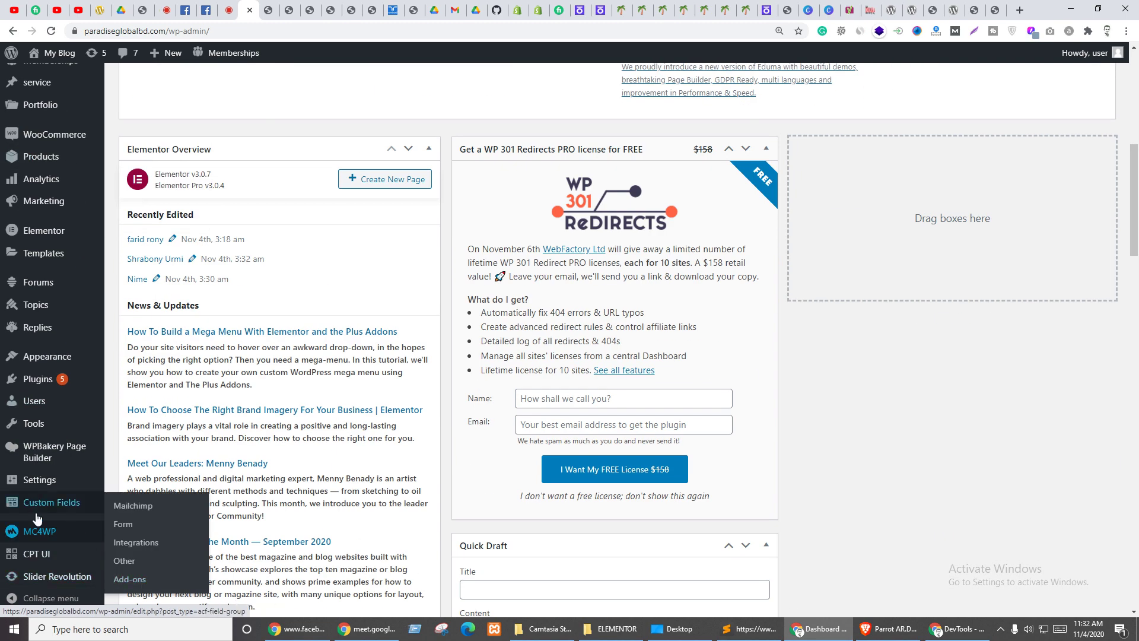
scroll(37, 475, down, 4)
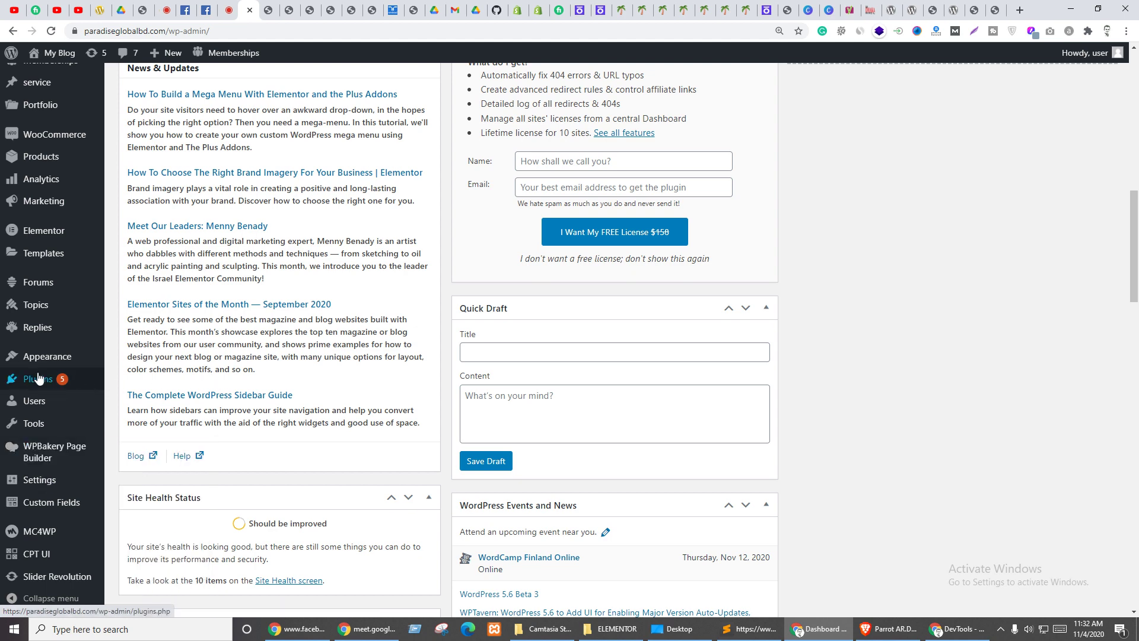
click(128, 396)
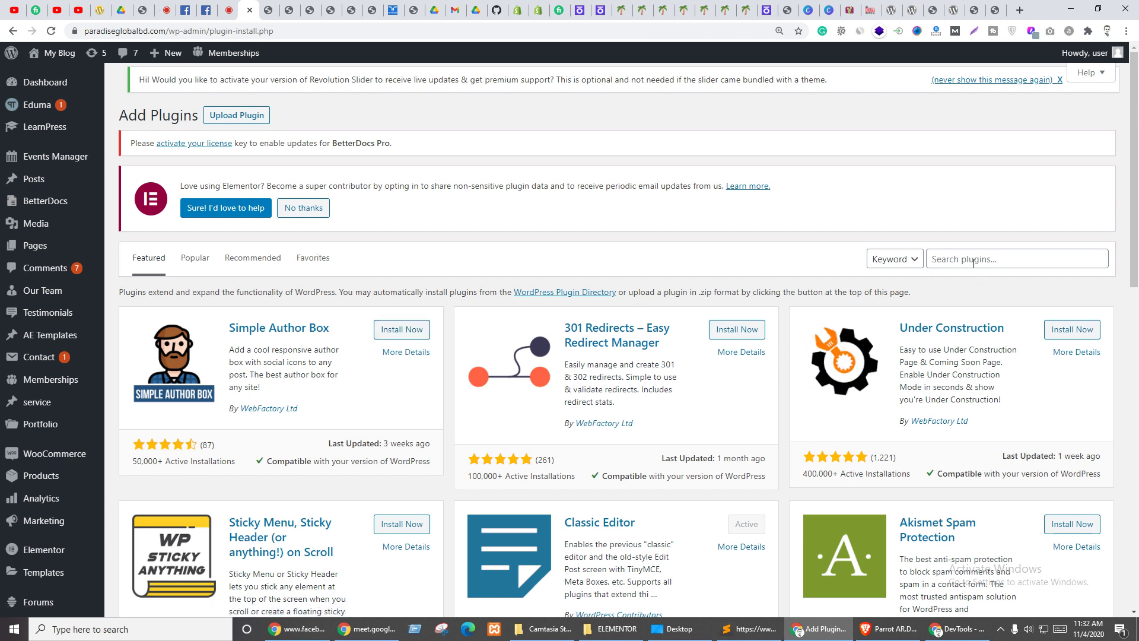
- Search Add Plugins for the pasted 'News Ticker for Elementor' name, then install and activate it
click(949, 258)
key(ctrl+v)
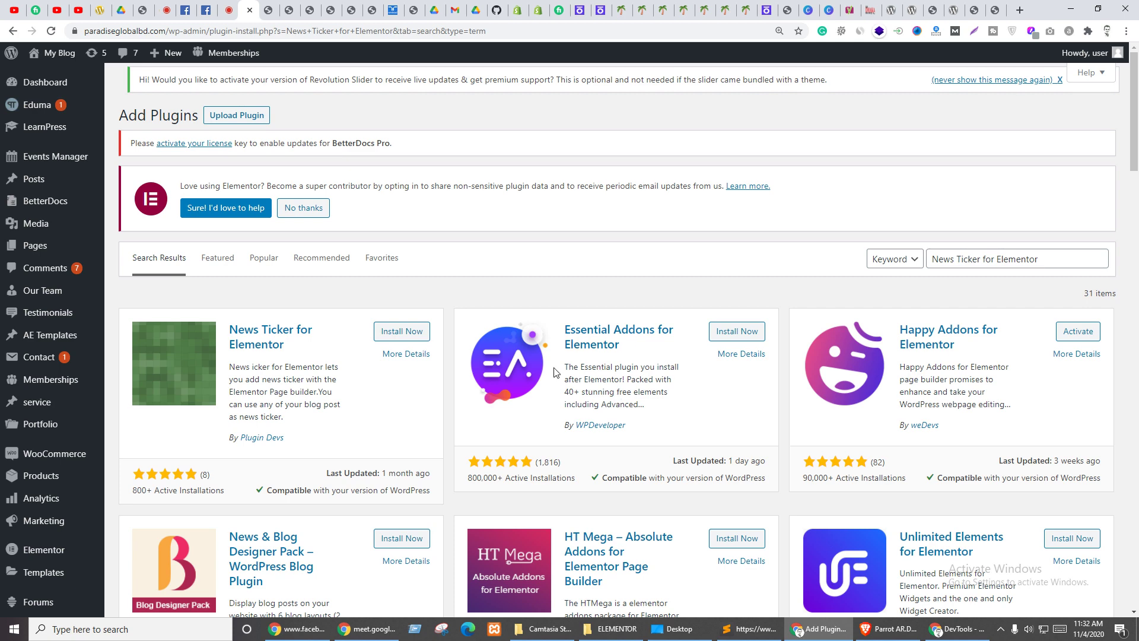
click(992, 9)
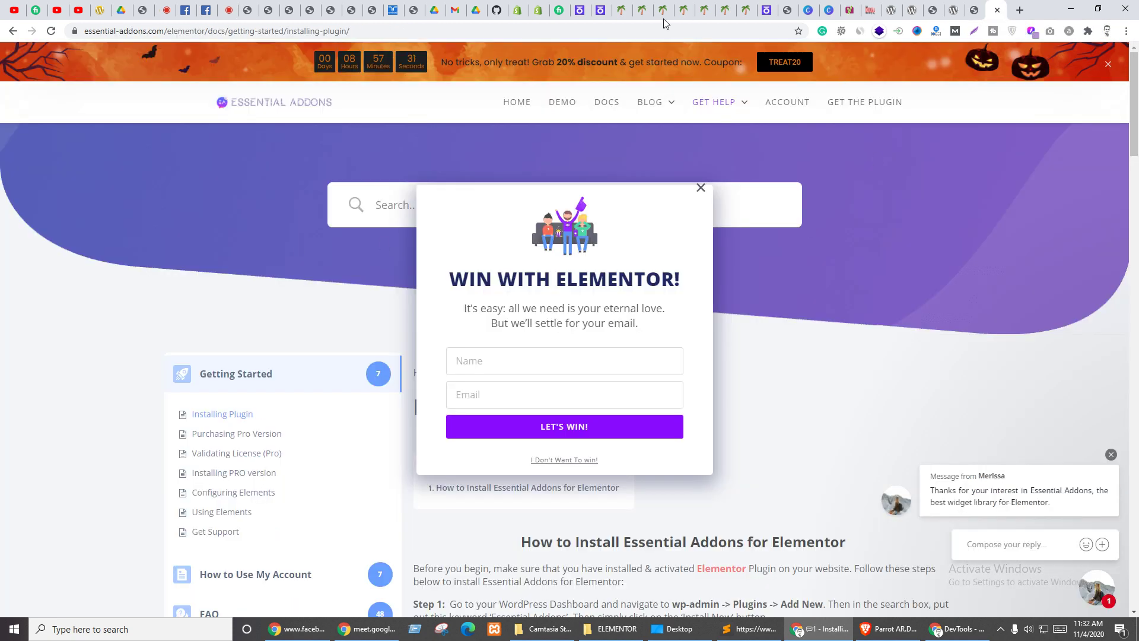
click(358, 6)
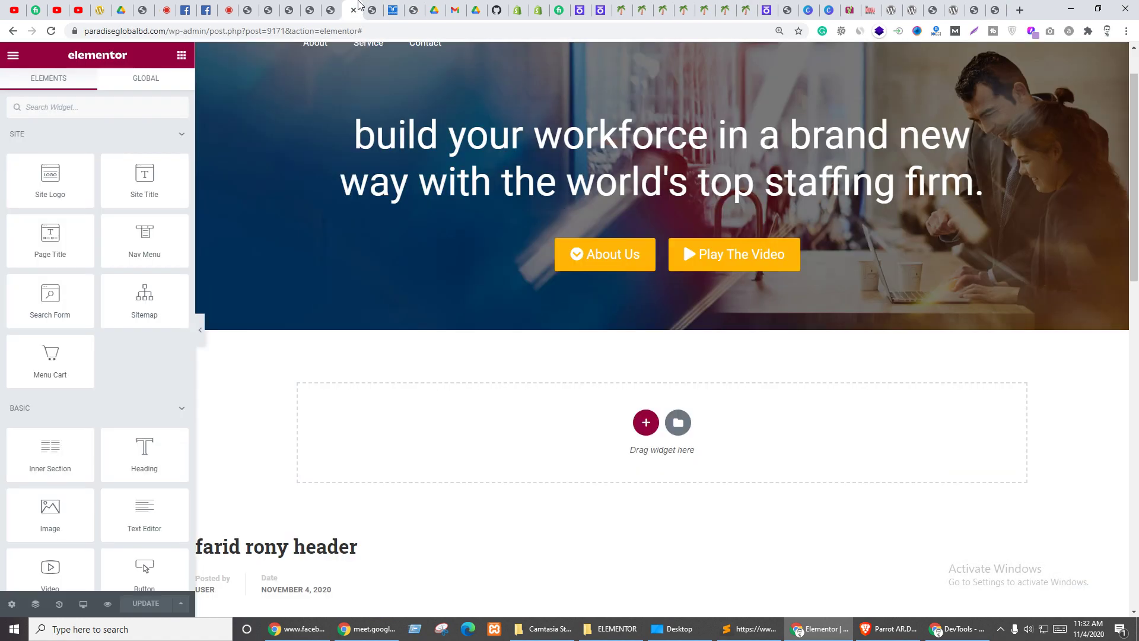
click(329, 6)
click(297, 5)
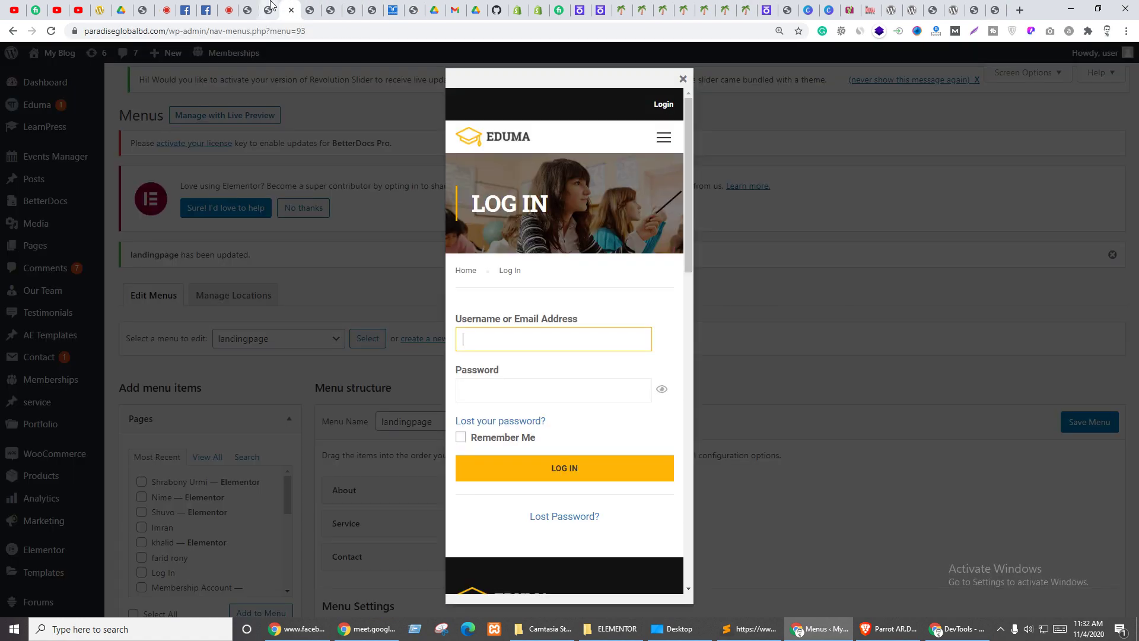
click(268, 5)
click(248, 6)
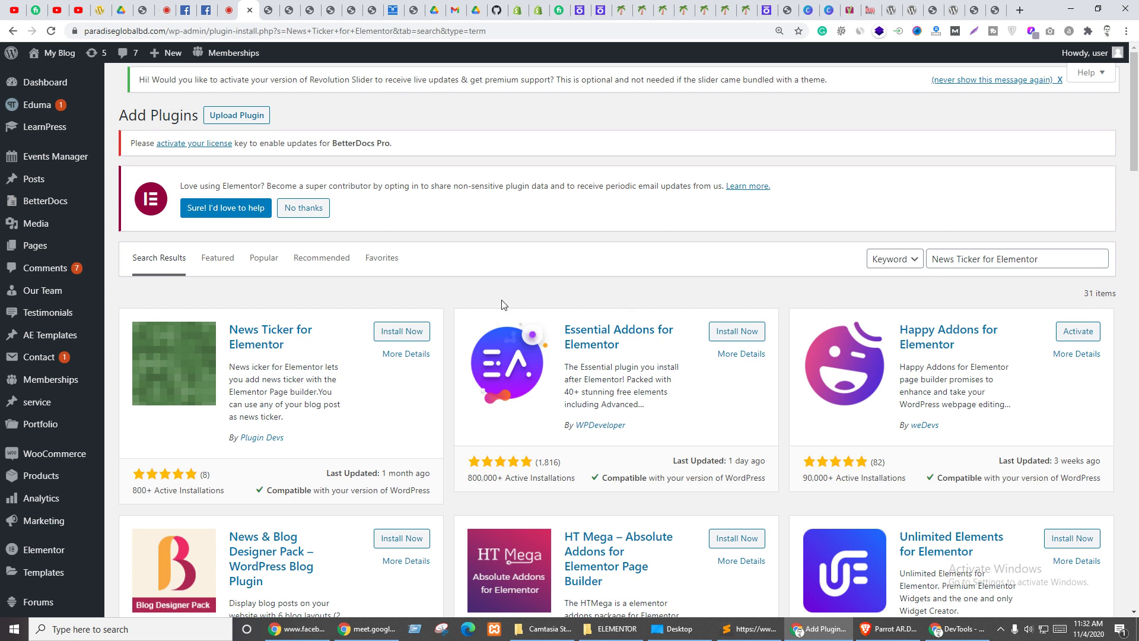
click(394, 336)
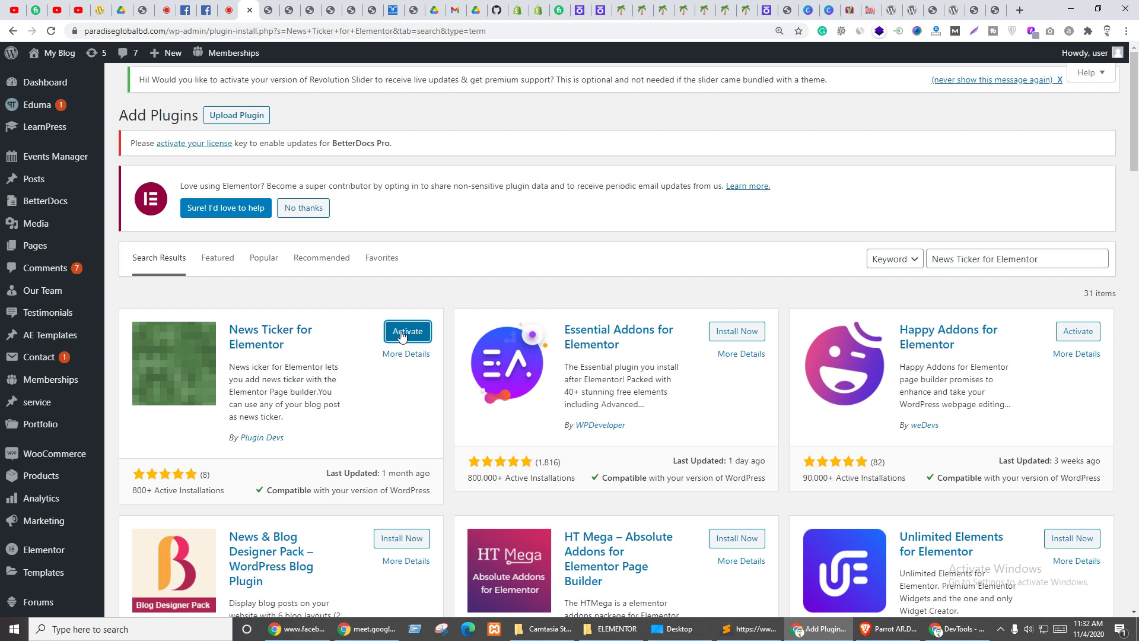
click(399, 333)
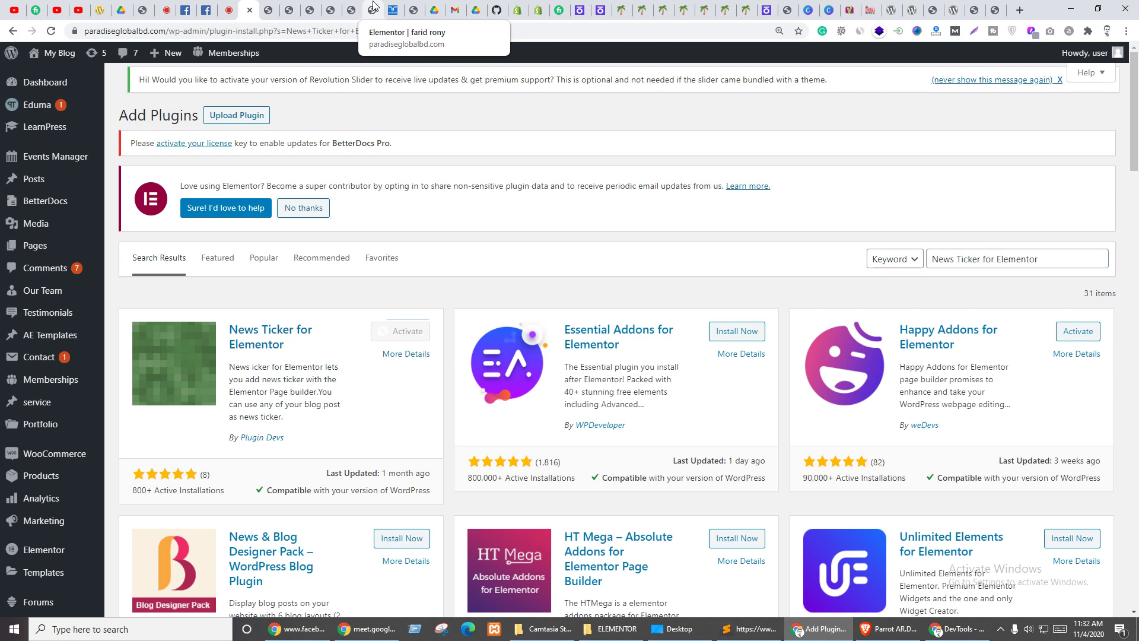
- Reload the Elementor editor and drag a News Ticker widget under the 'better together' heading
click(373, 8)
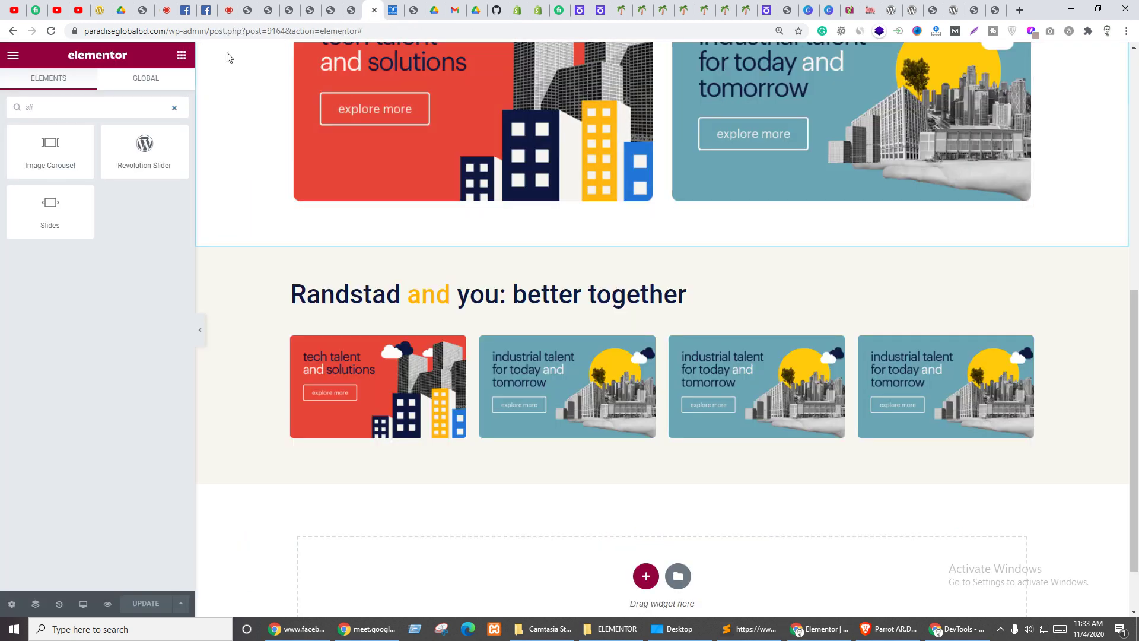
click(51, 32)
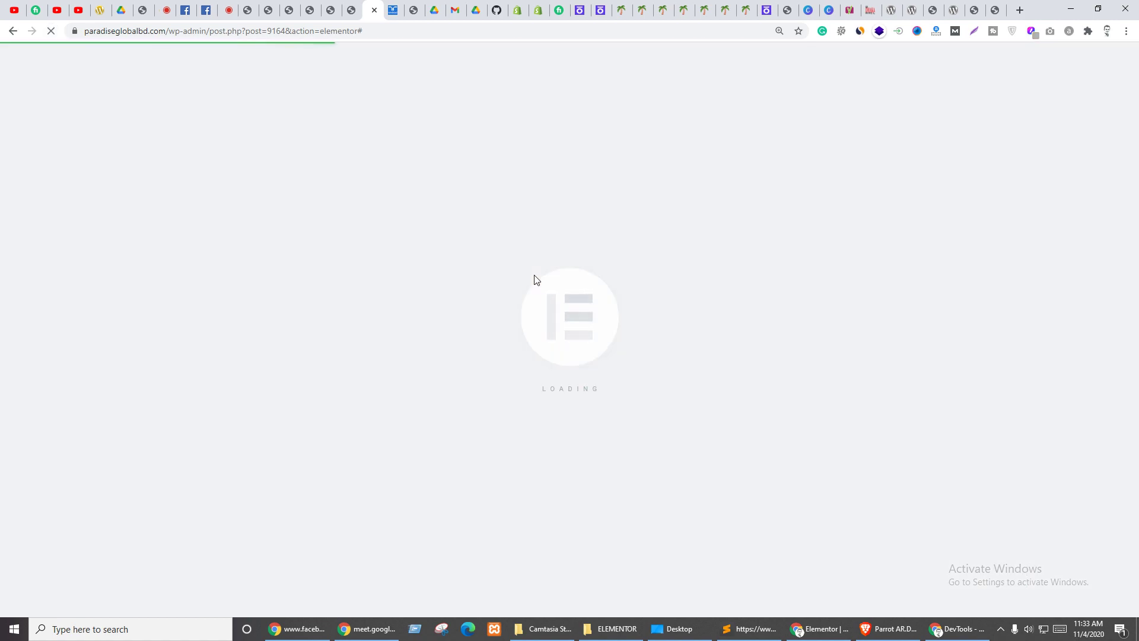
scroll(631, 285, down, 6)
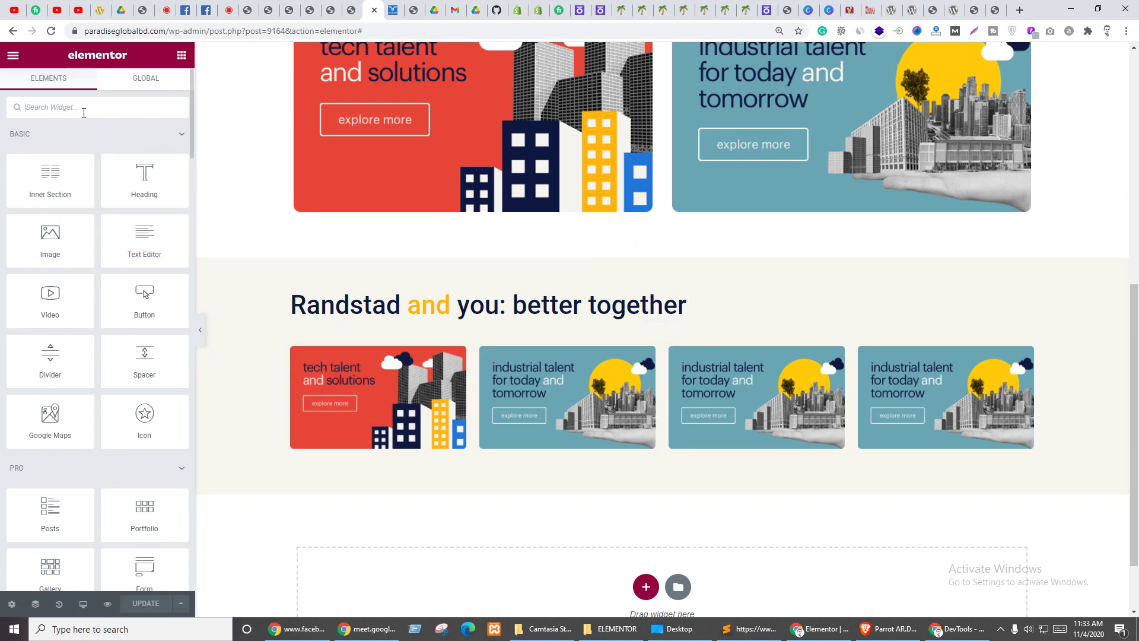
text(t)
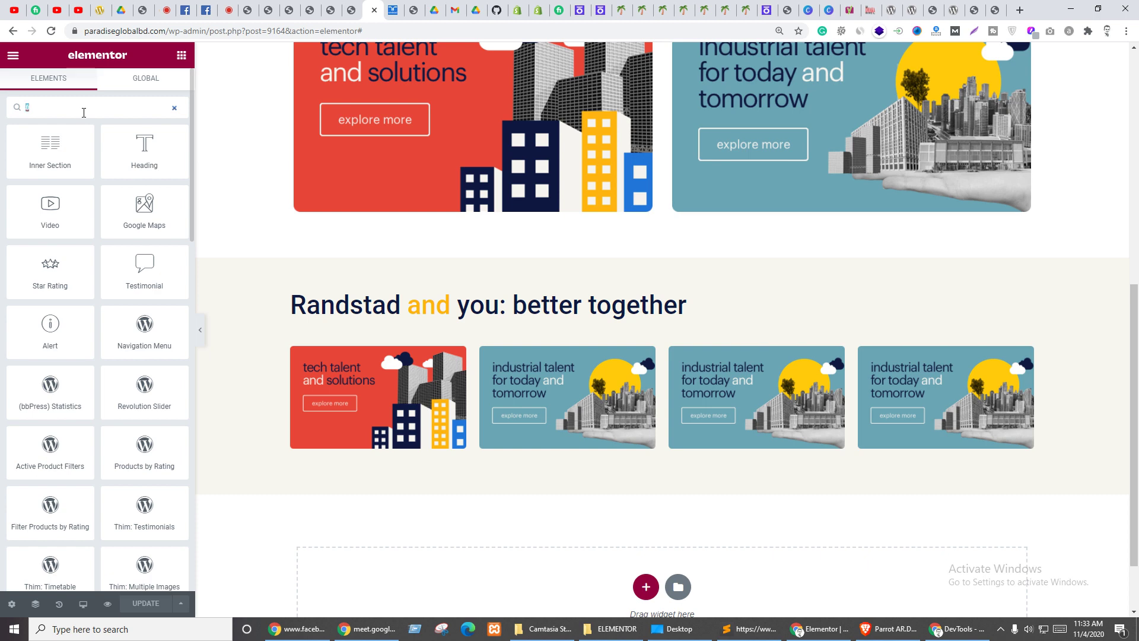
text(new)
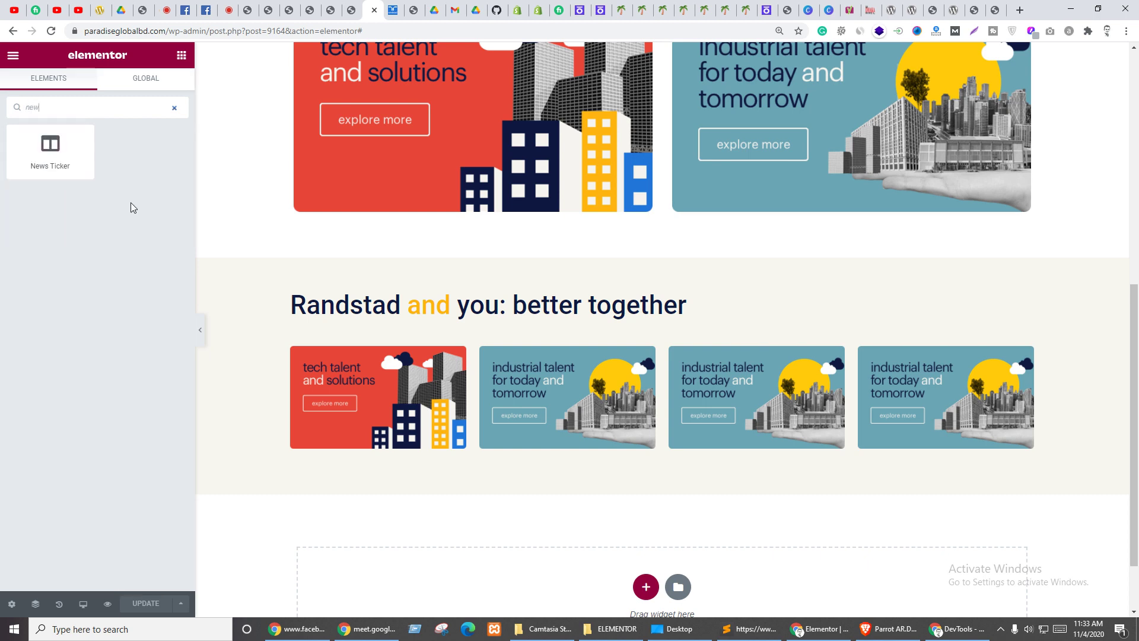
drag(50, 151, 439, 326)
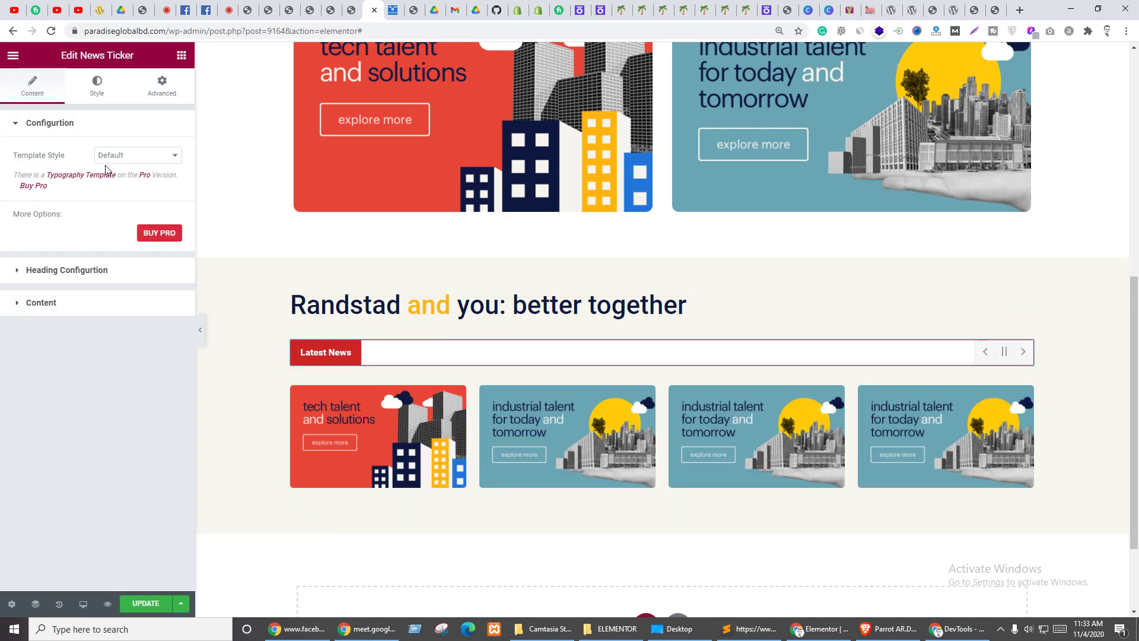
- Keep the ticker template style at Default and review the heading label settings
click(144, 155)
click(145, 157)
click(38, 271)
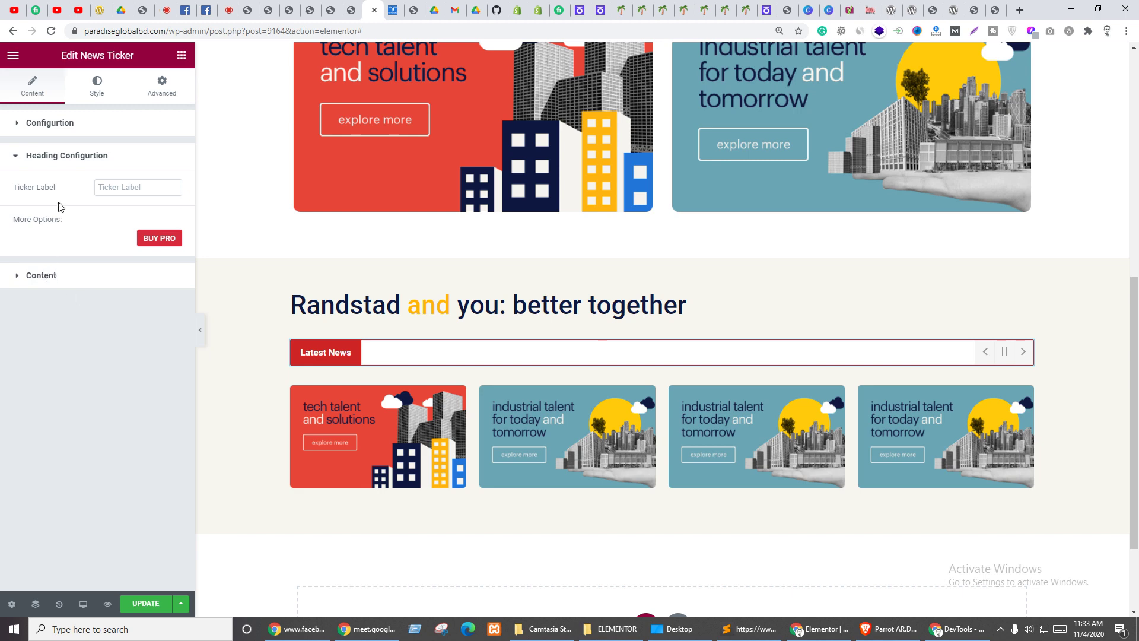
click(129, 187)
click(47, 276)
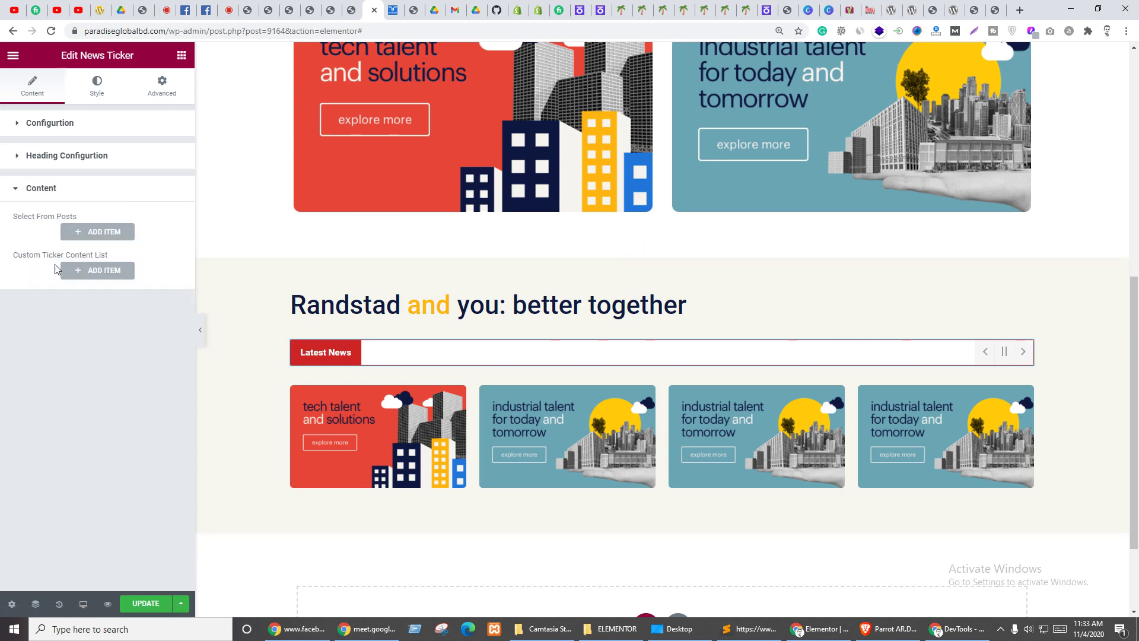
- Add a post source item set to Posts, then delete the duplicate second item
click(89, 232)
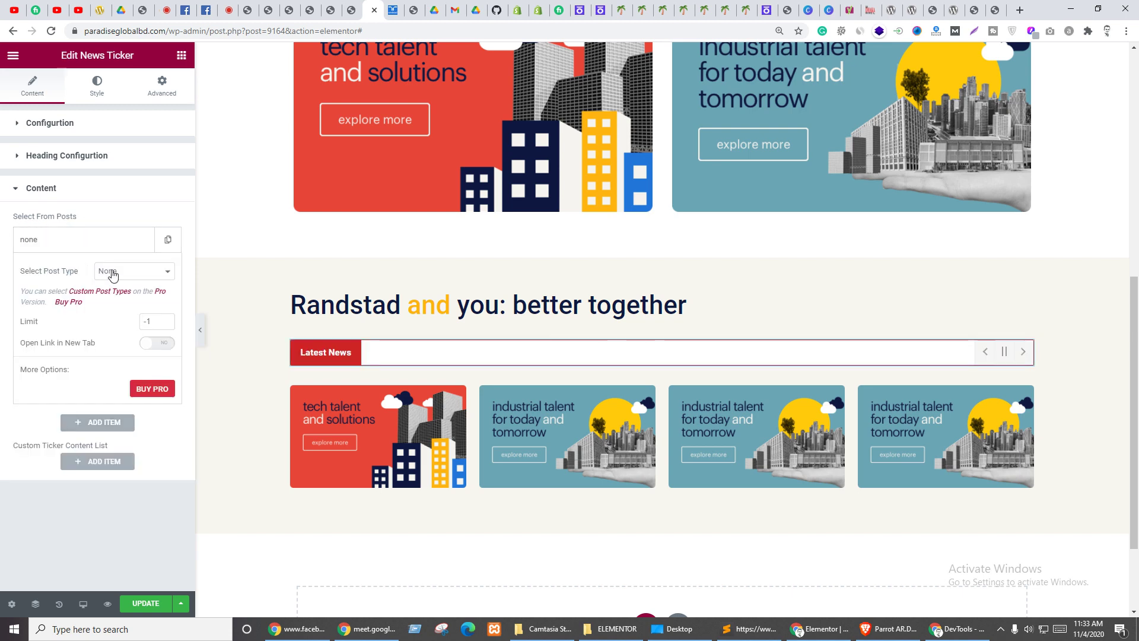
click(63, 245)
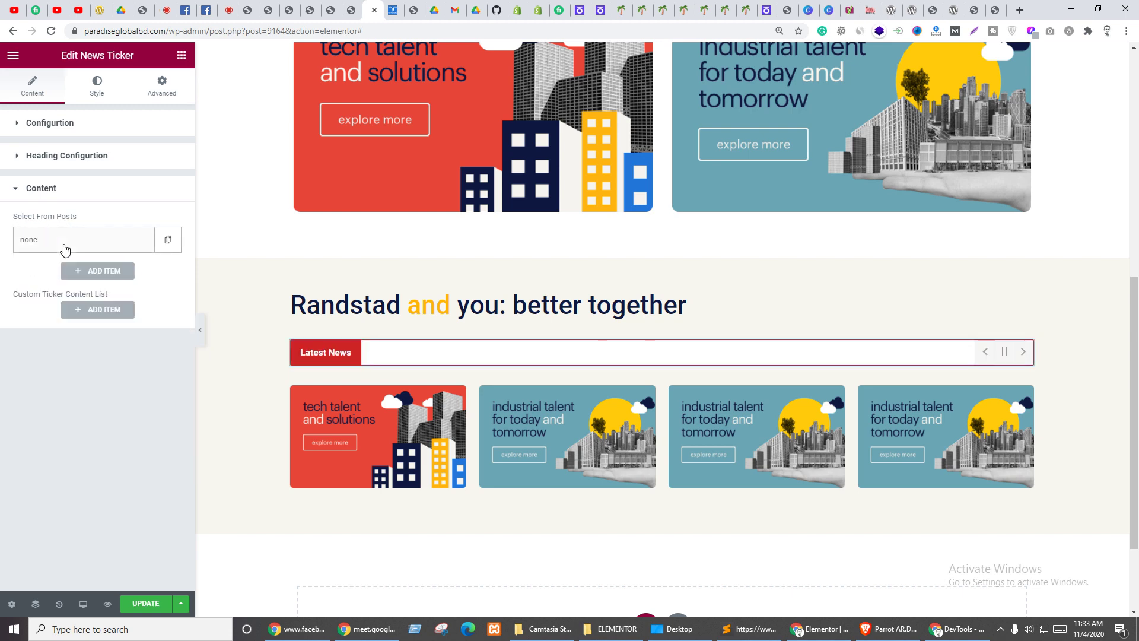
click(65, 245)
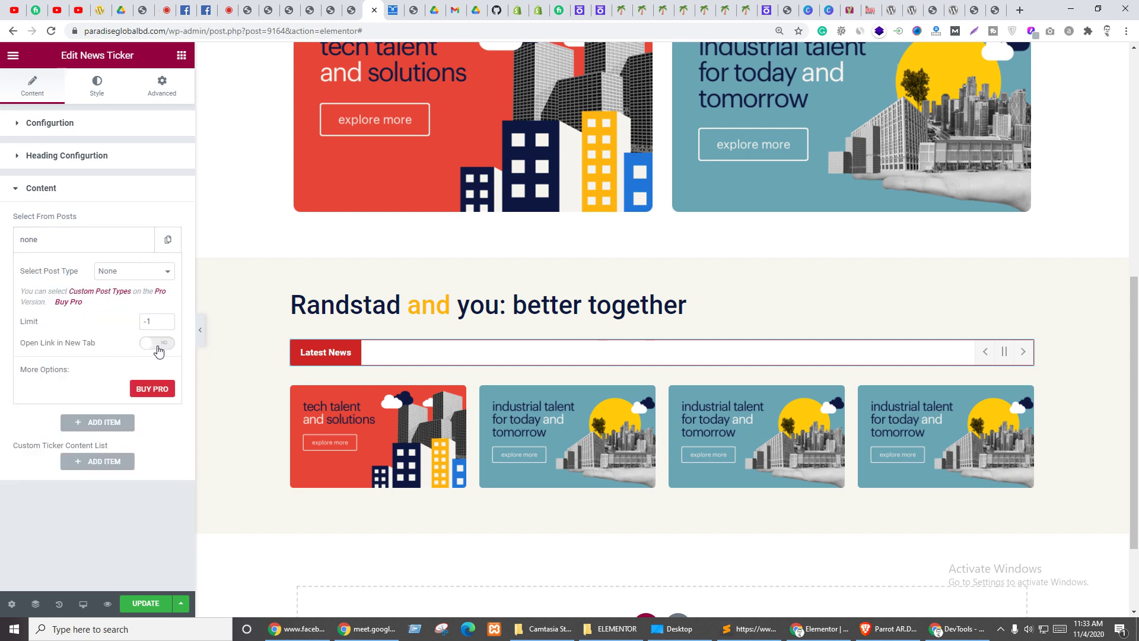
click(121, 272)
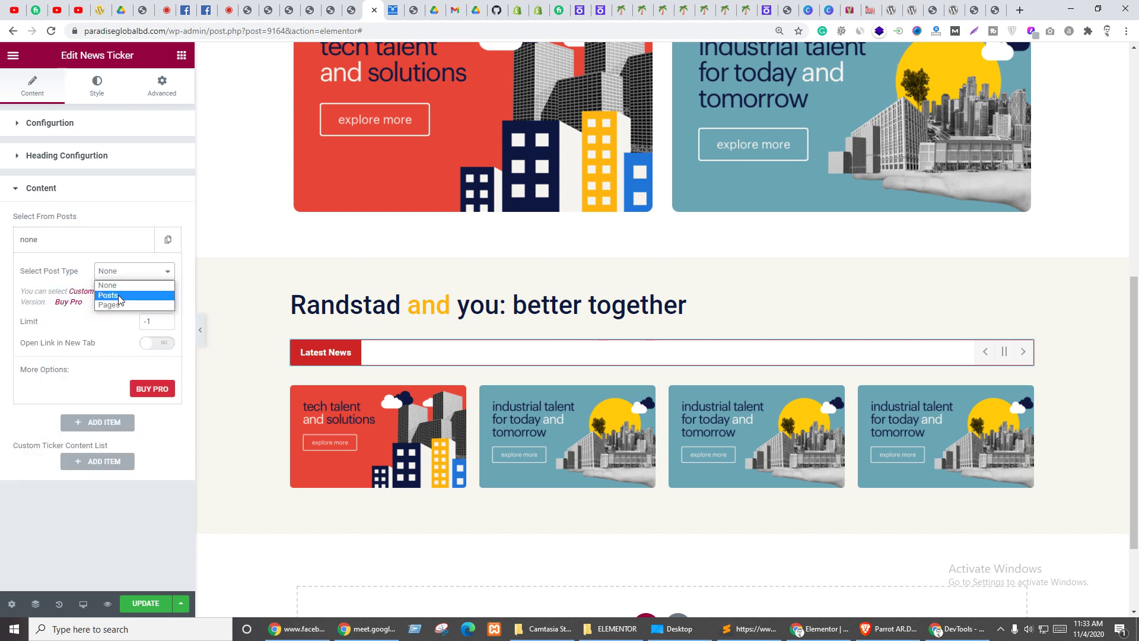
click(121, 295)
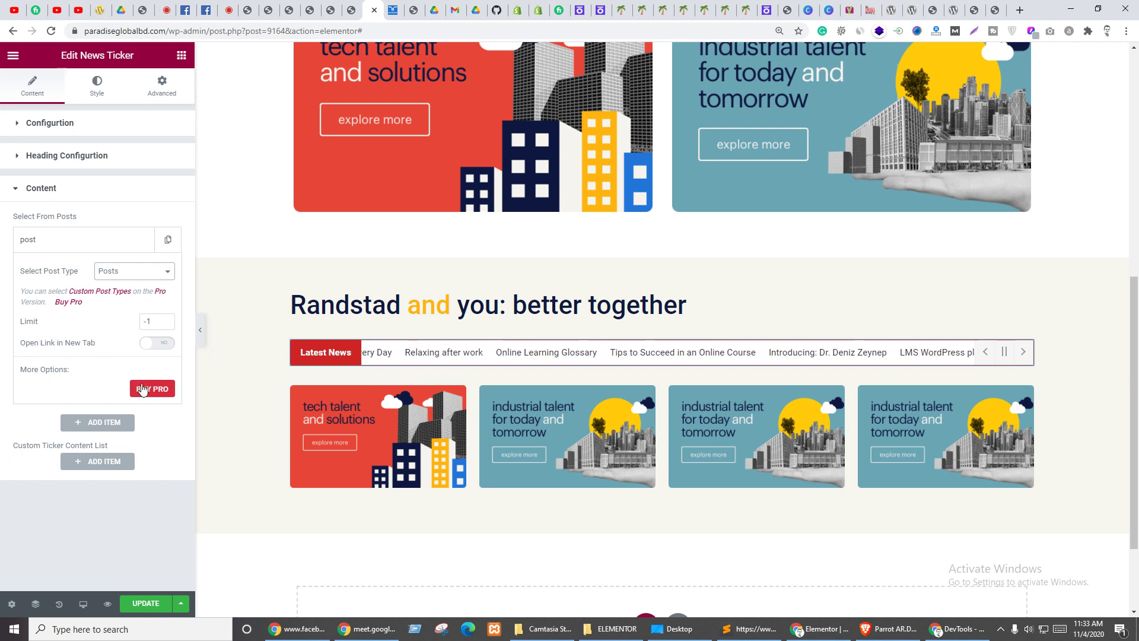
click(108, 425)
click(113, 304)
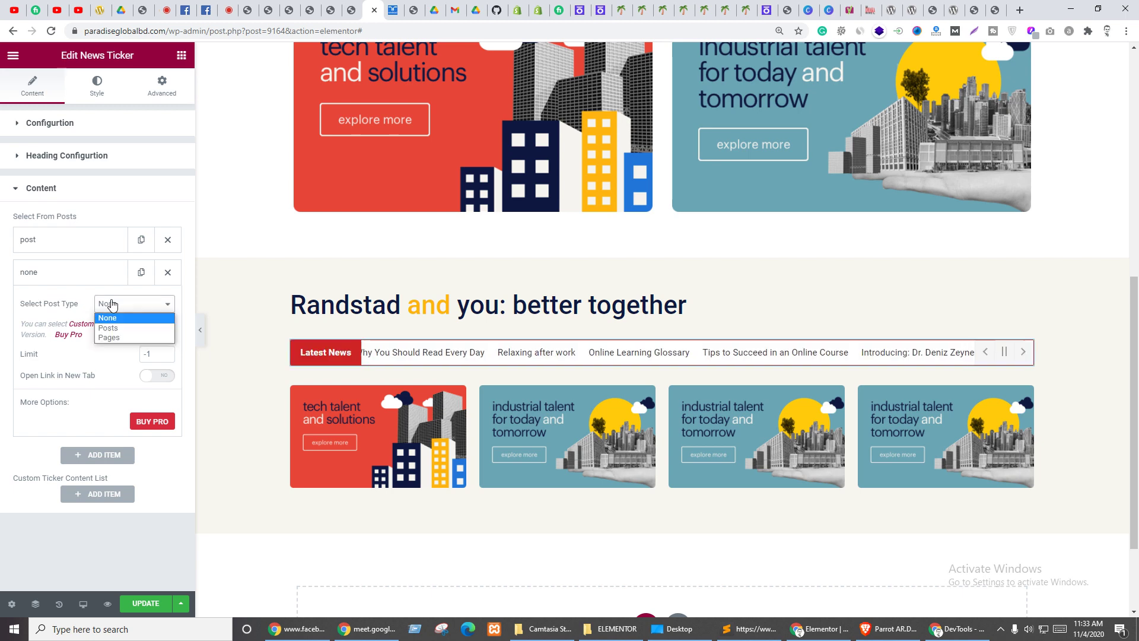
click(119, 335)
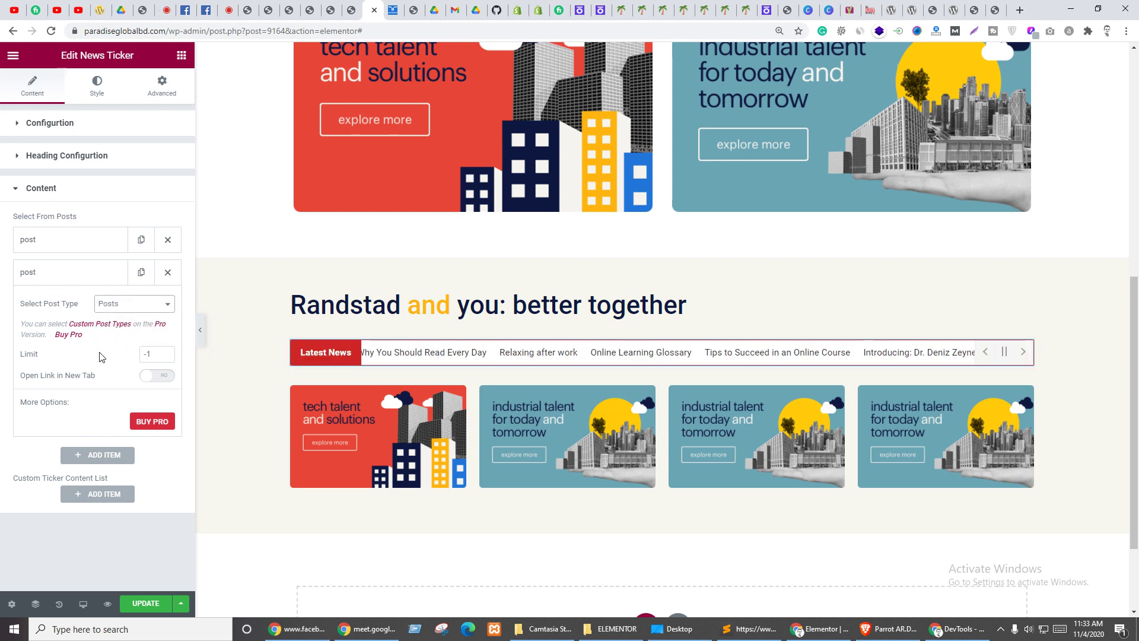
click(167, 273)
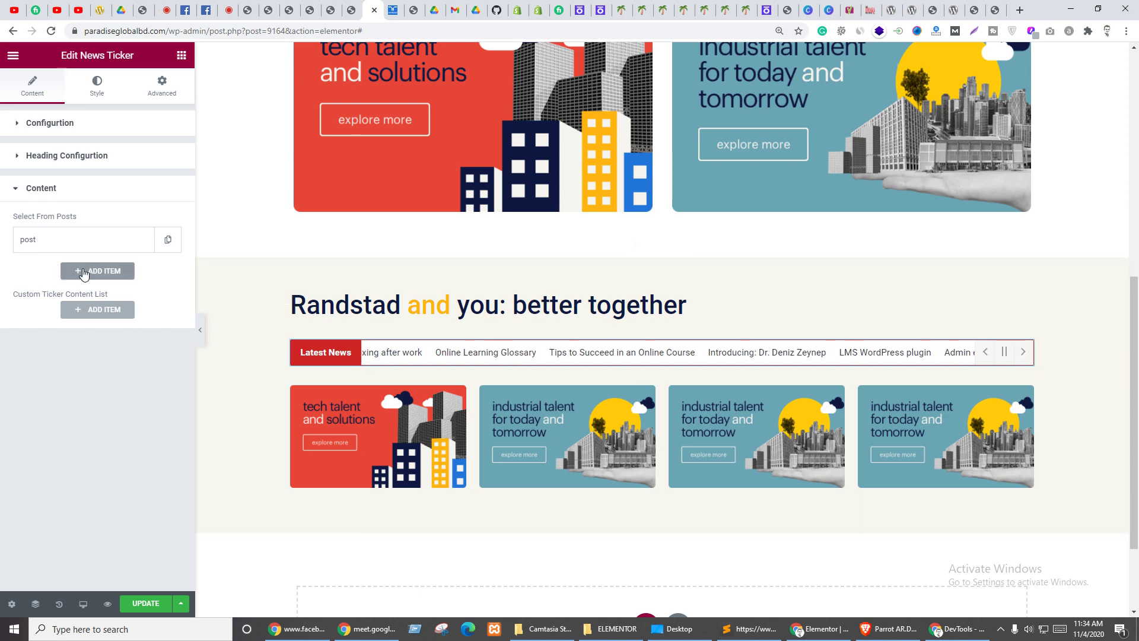
click(43, 189)
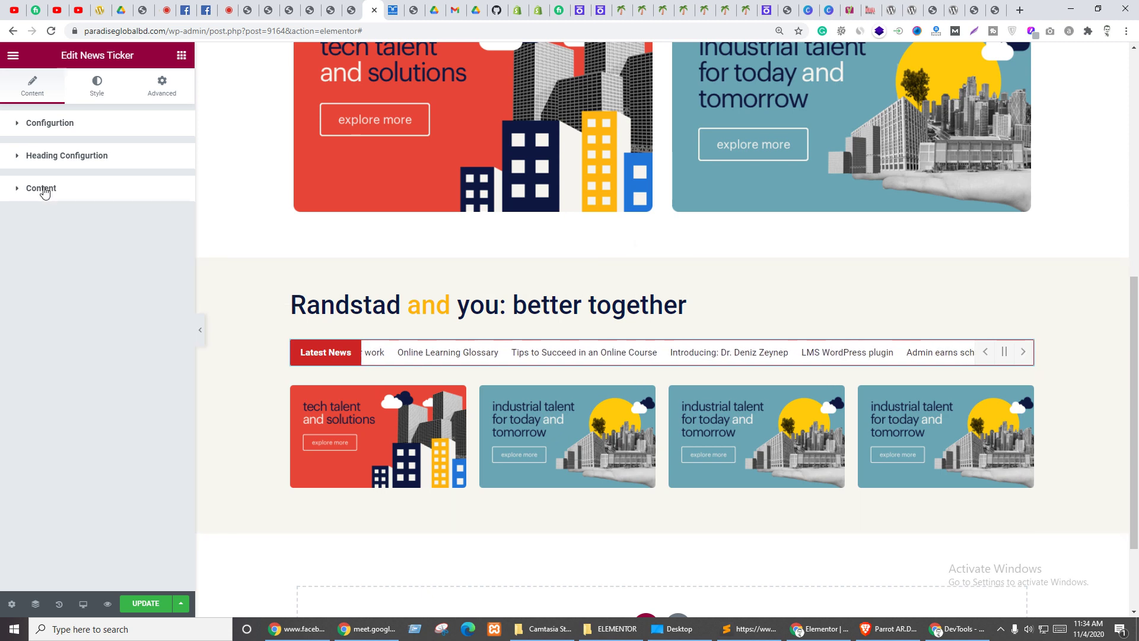
- Give the ticker heading a Classic background with fully transparent colour #02010100
click(94, 87)
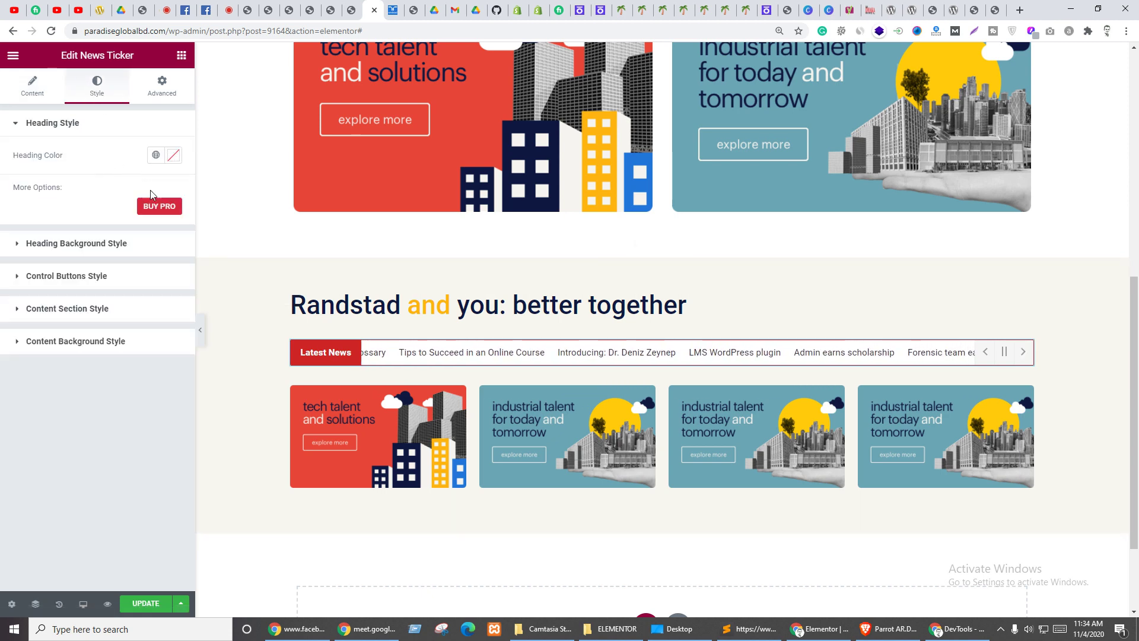
click(76, 245)
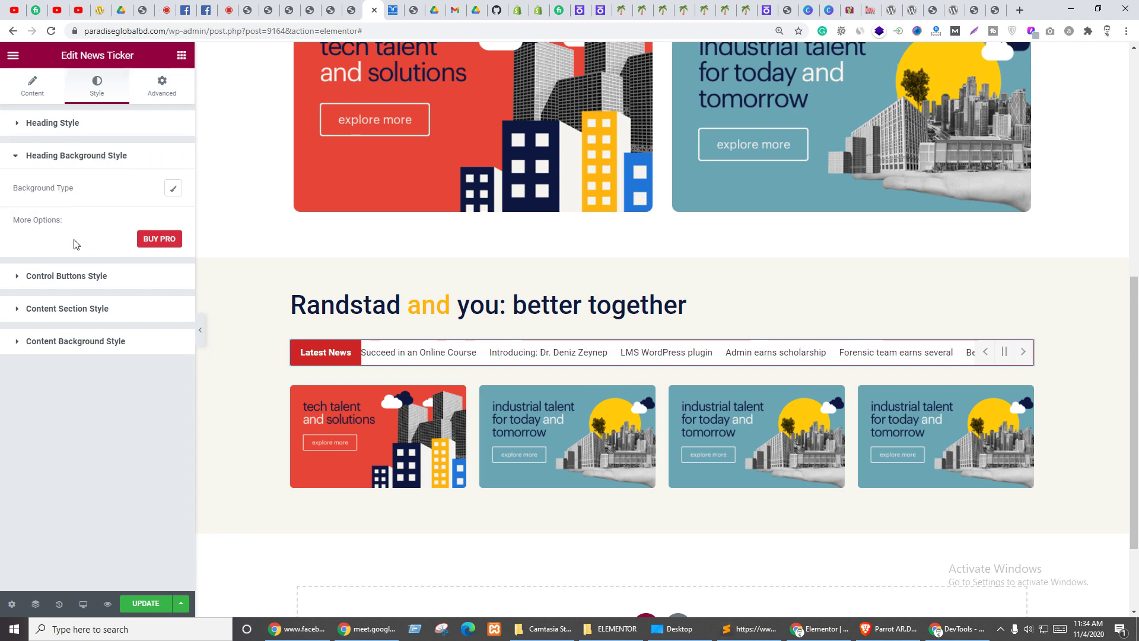
click(173, 189)
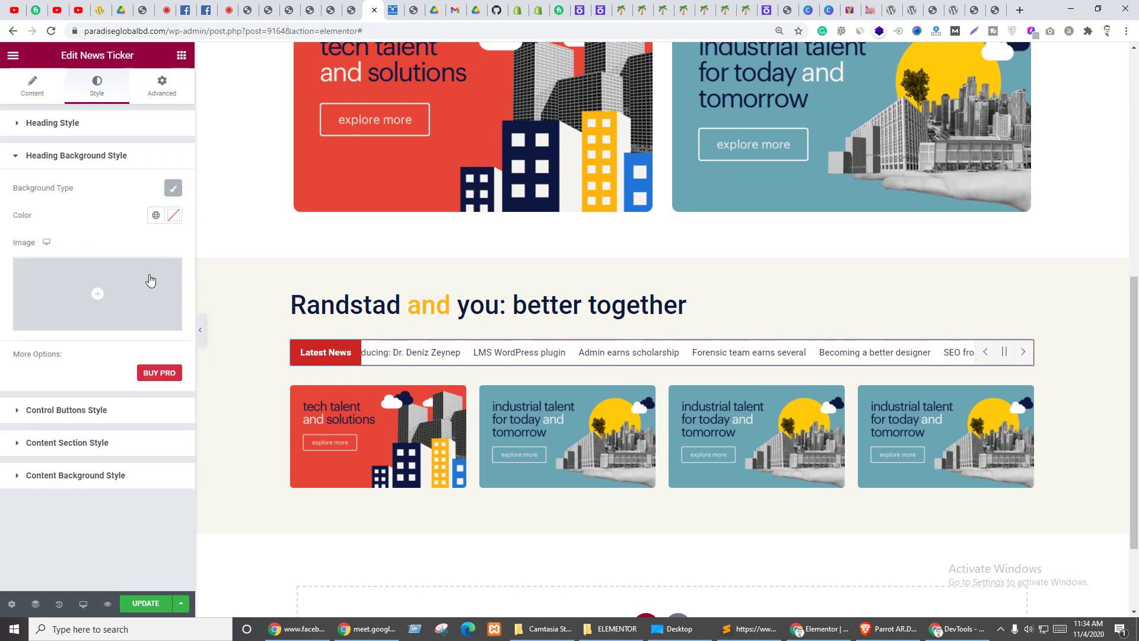
click(173, 215)
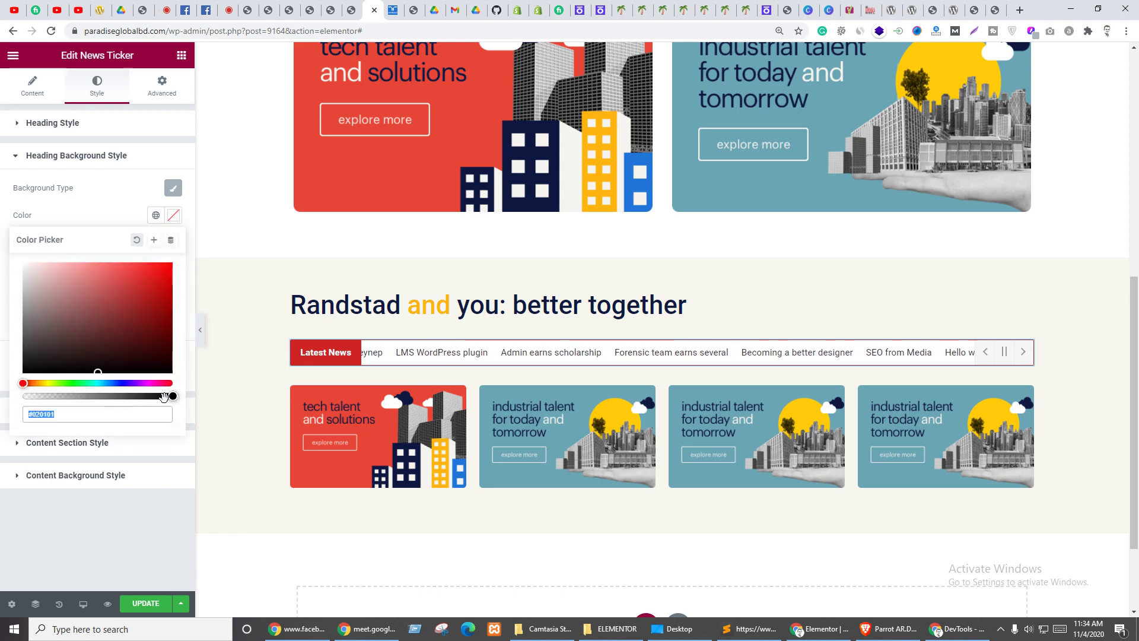
drag(164, 396, 3, 396)
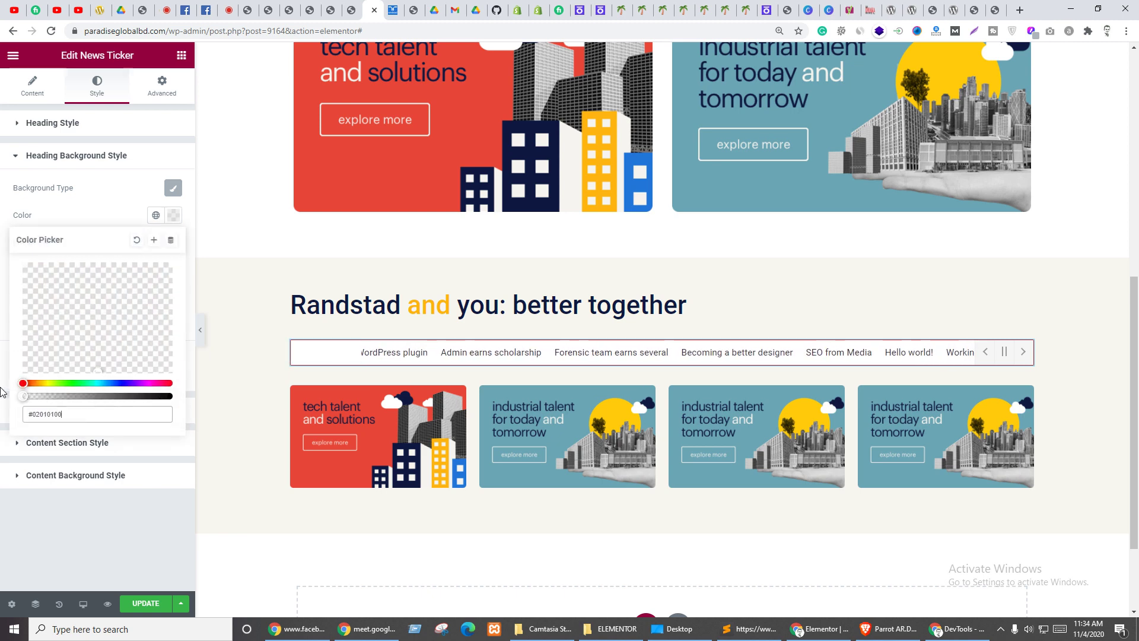
click(117, 191)
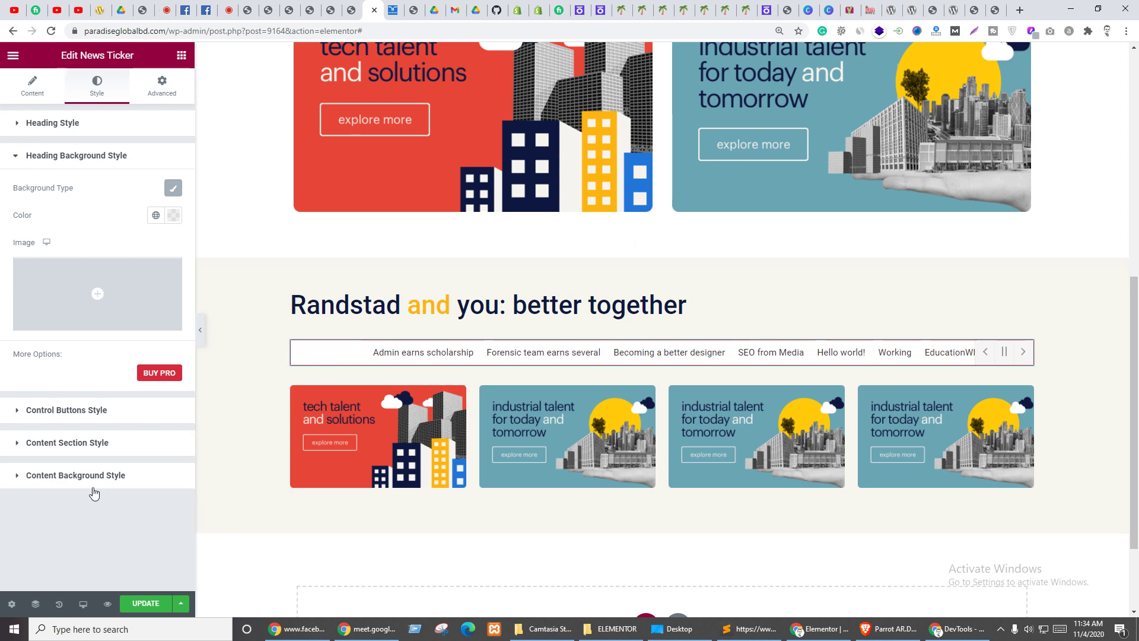
click(13, 399)
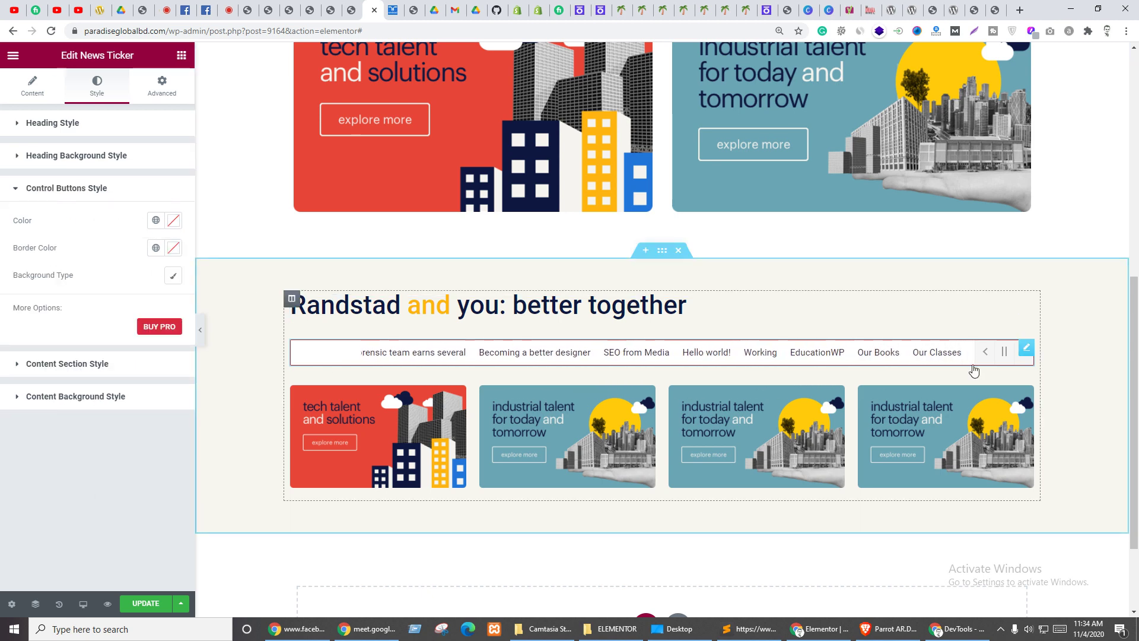
- Delete the News Ticker widget and start installing Essential Addons for Elementor from Add Plugins
right_click(1030, 356)
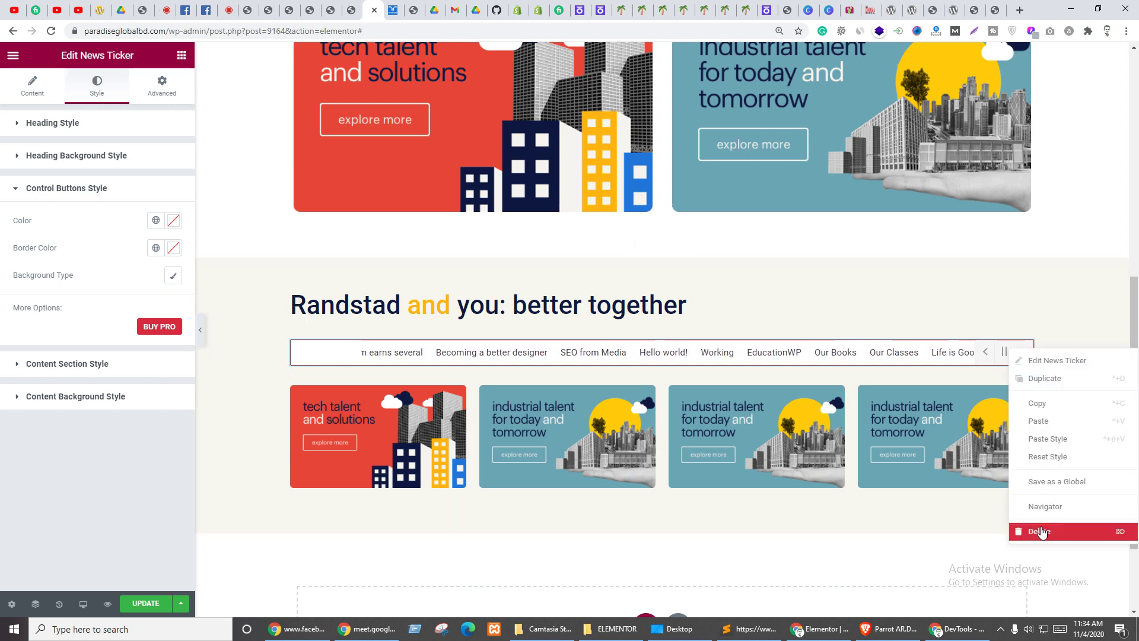
click(1044, 530)
click(249, 10)
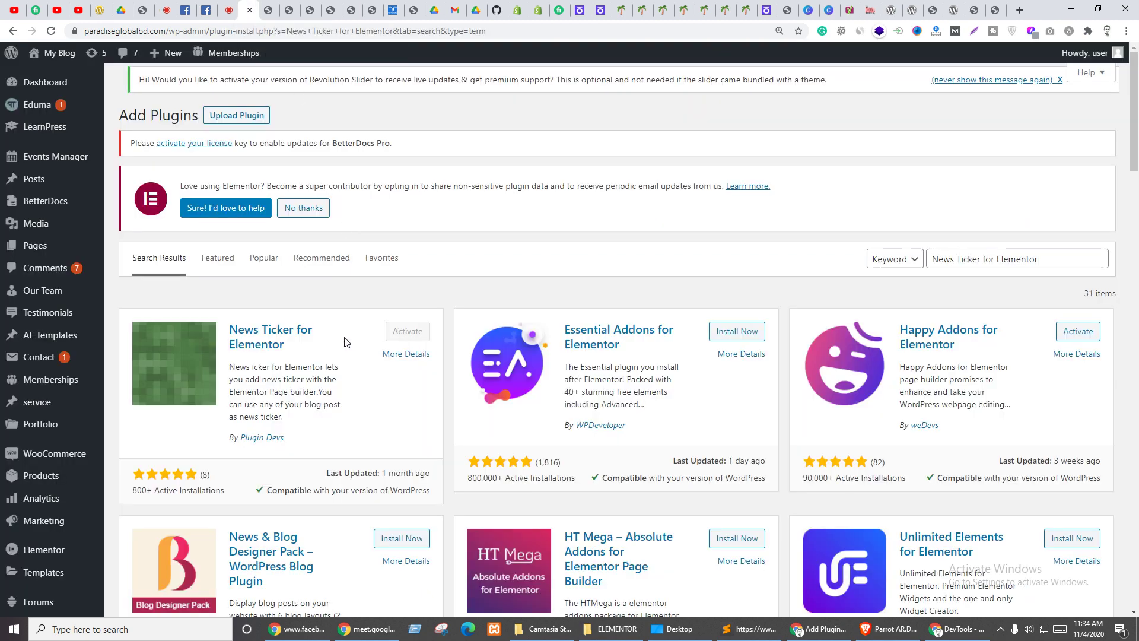
click(1053, 262)
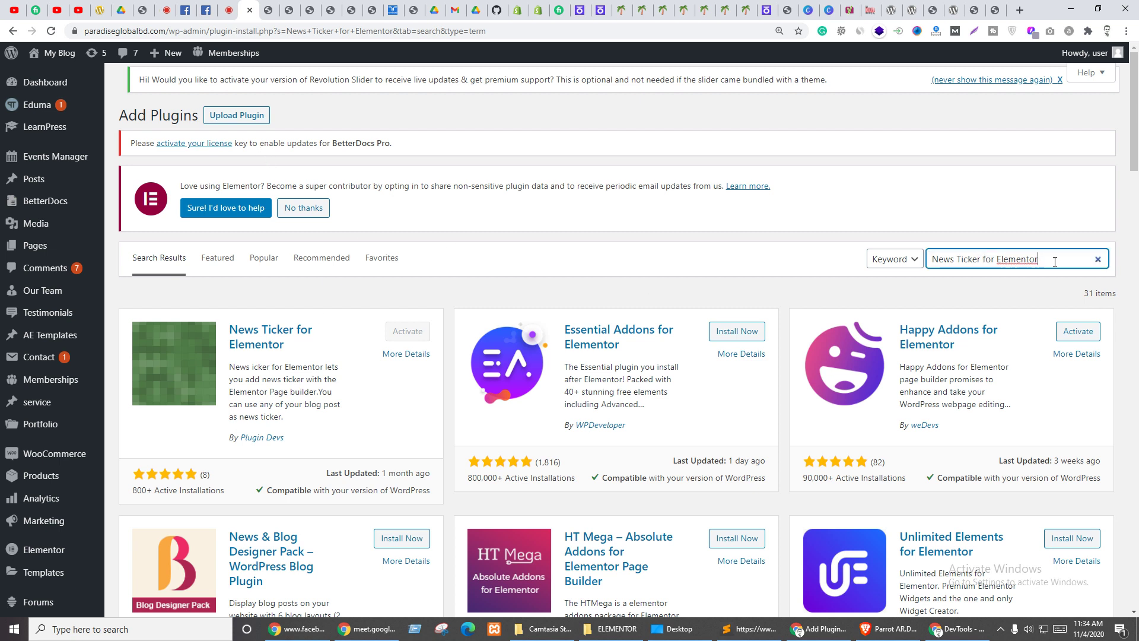
click(736, 331)
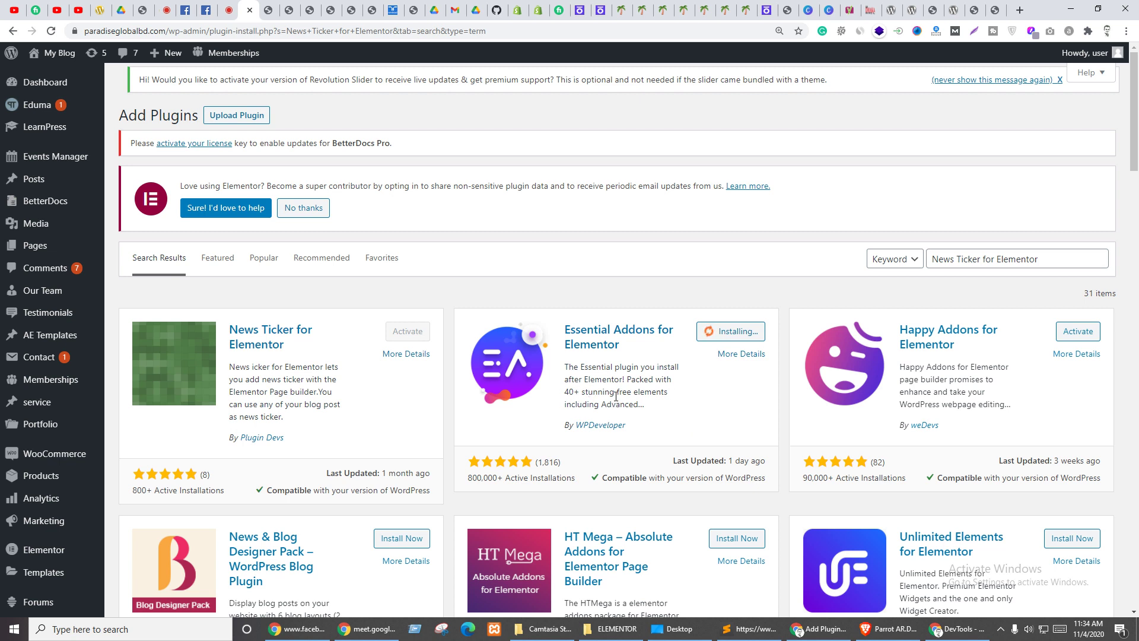
- Activate Essential Addons for Elementor and reload the Elementor editor so its widgets load
drag(565, 392, 628, 394)
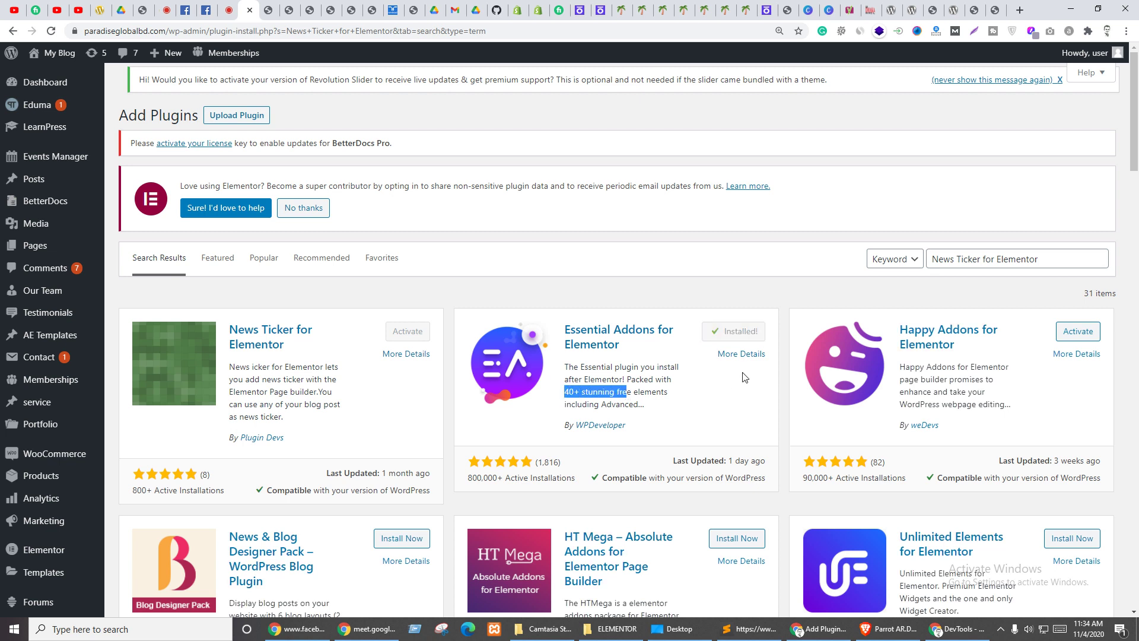
click(741, 332)
click(698, 428)
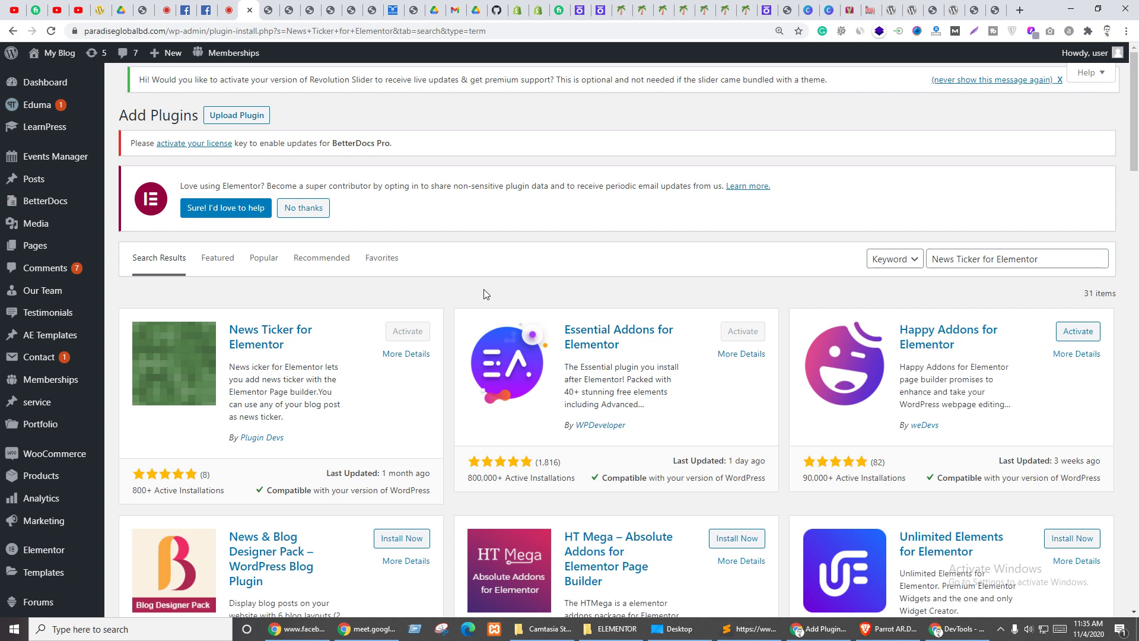
click(373, 10)
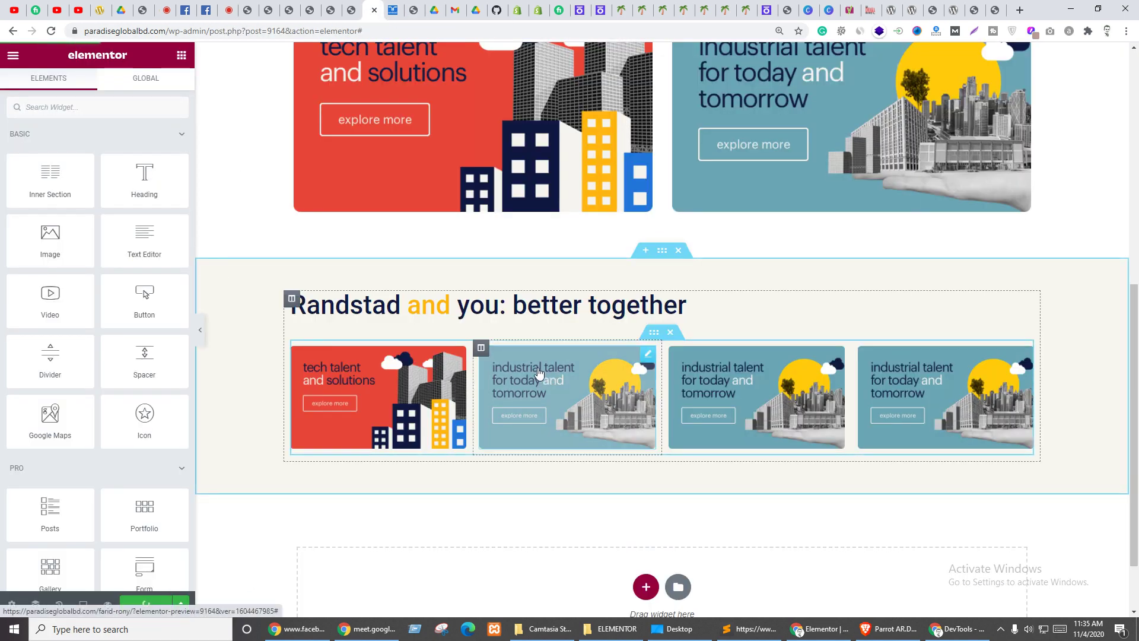
key(ctrl+r)
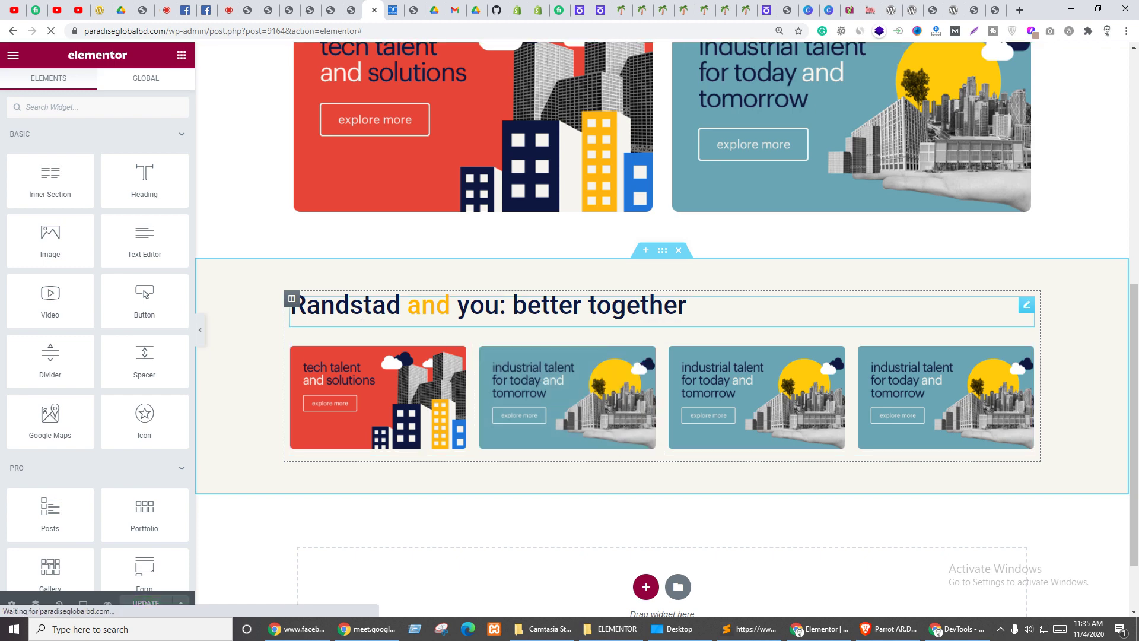
click(266, 10)
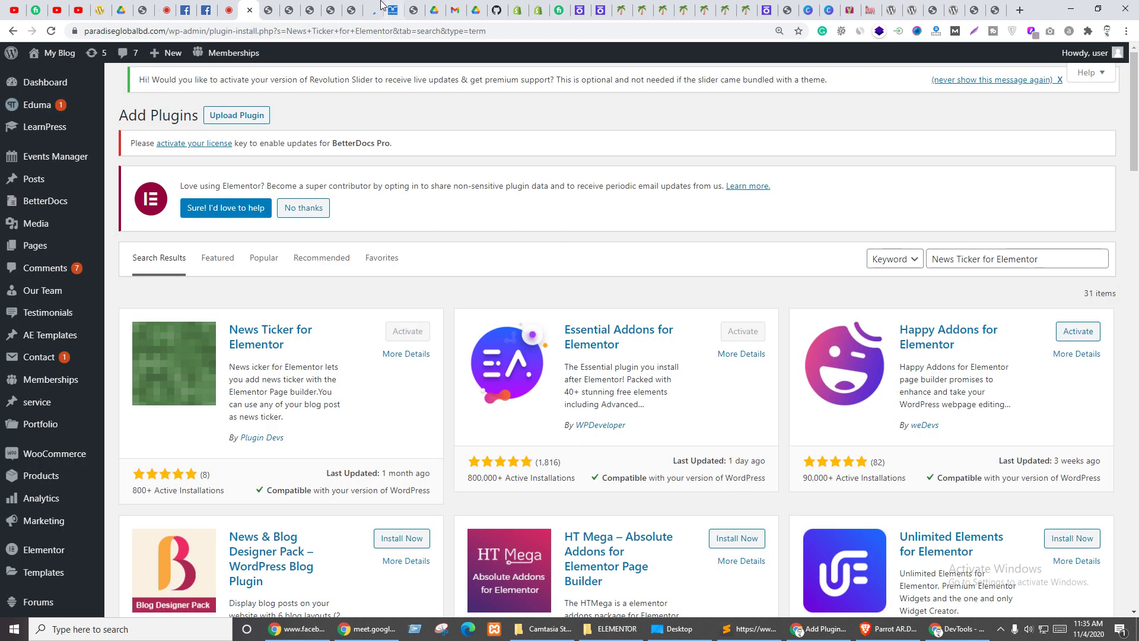
click(374, 10)
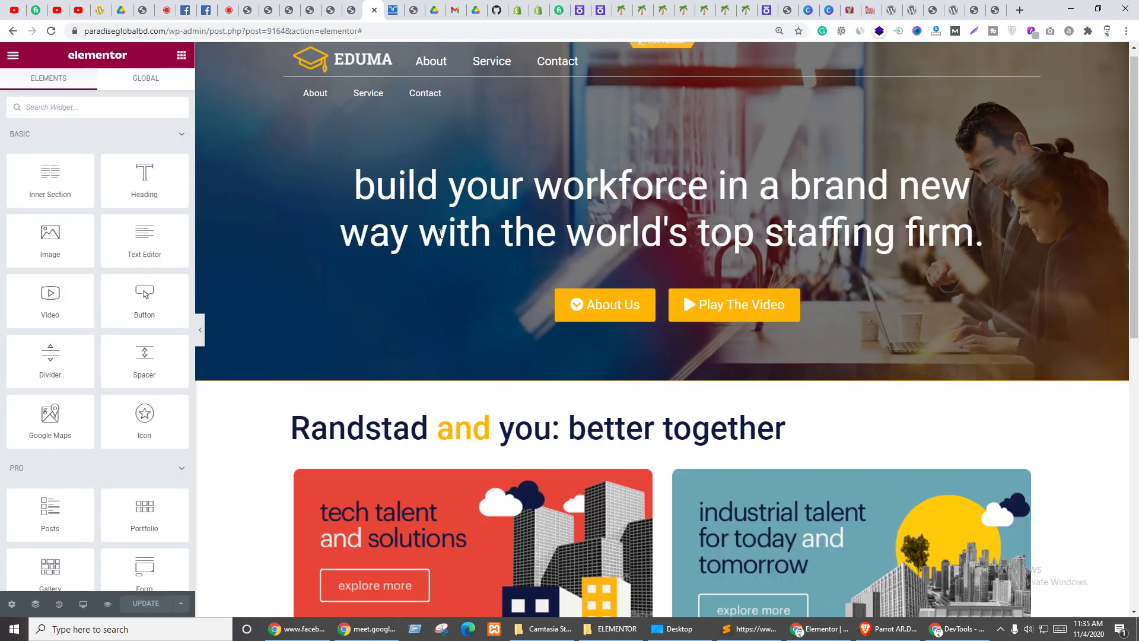
- Search widgets for 'tick' and place a Content Ticker below the 'better together' heading
scroll(267, 214, down, 7)
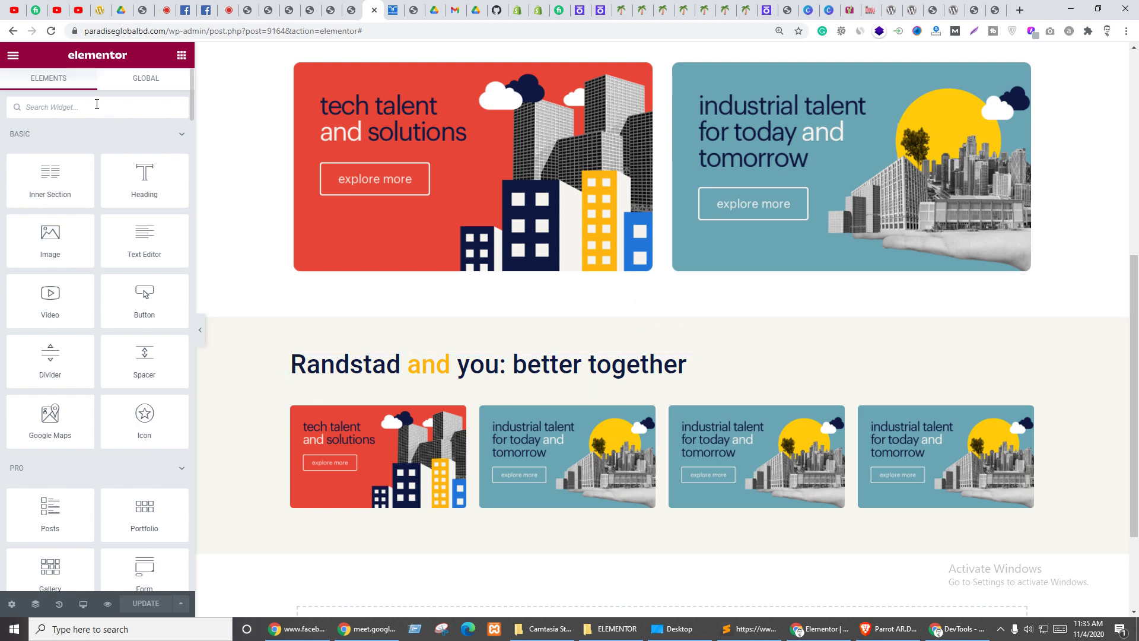
click(97, 104)
text(tick)
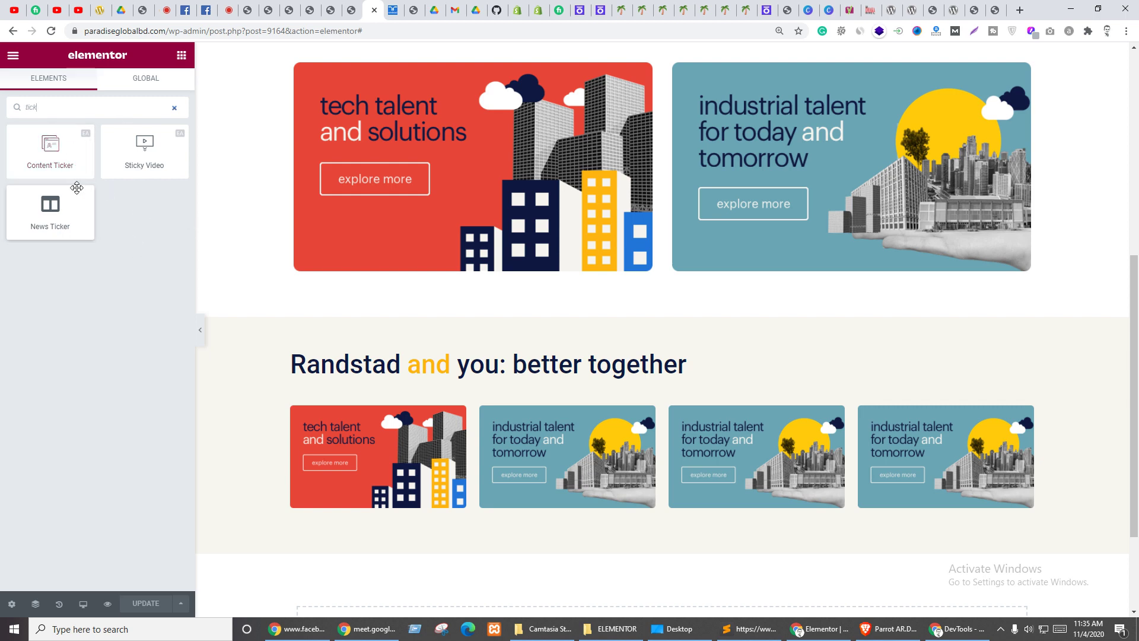
drag(39, 152, 435, 385)
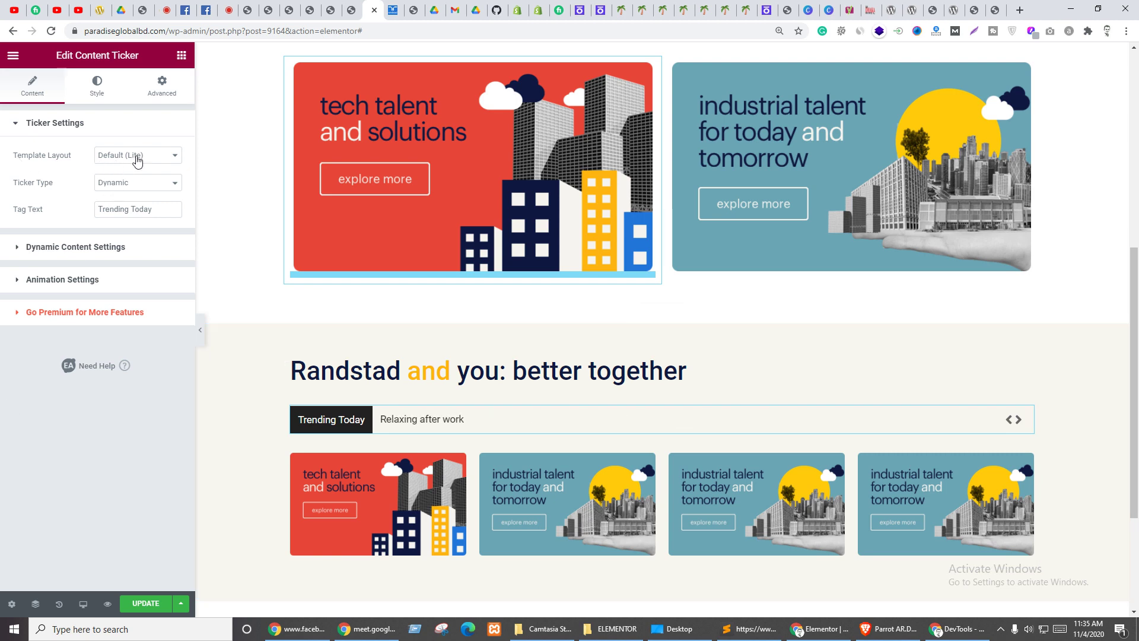
- Keep the ticker on the Default layout and Dynamic type after trying Custom
click(137, 156)
click(141, 169)
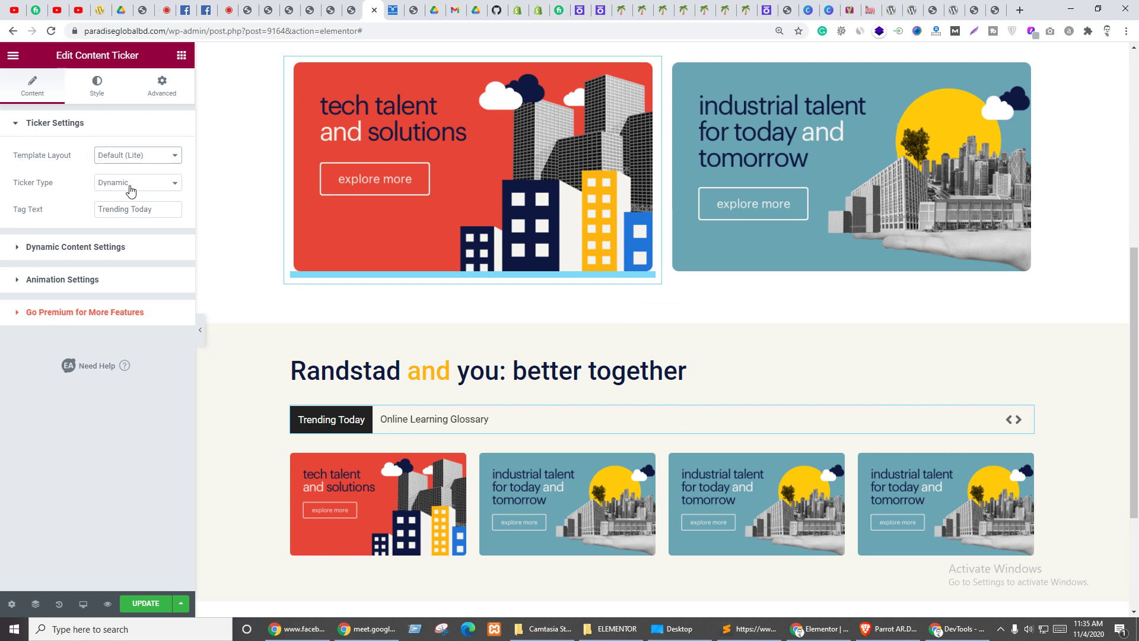
click(133, 184)
click(130, 208)
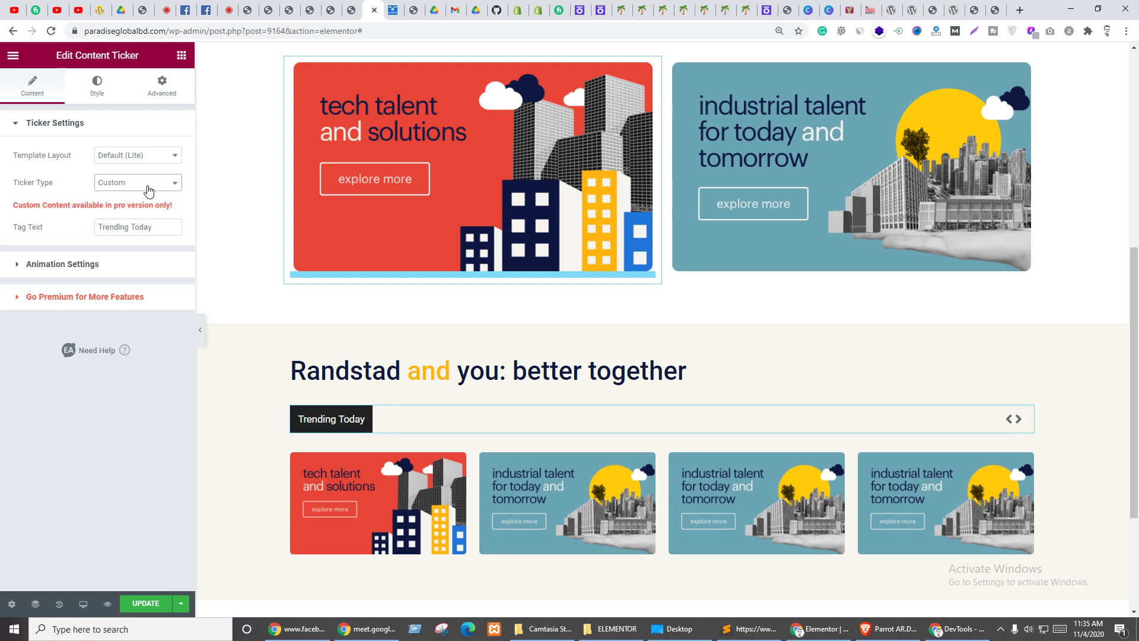
click(148, 187)
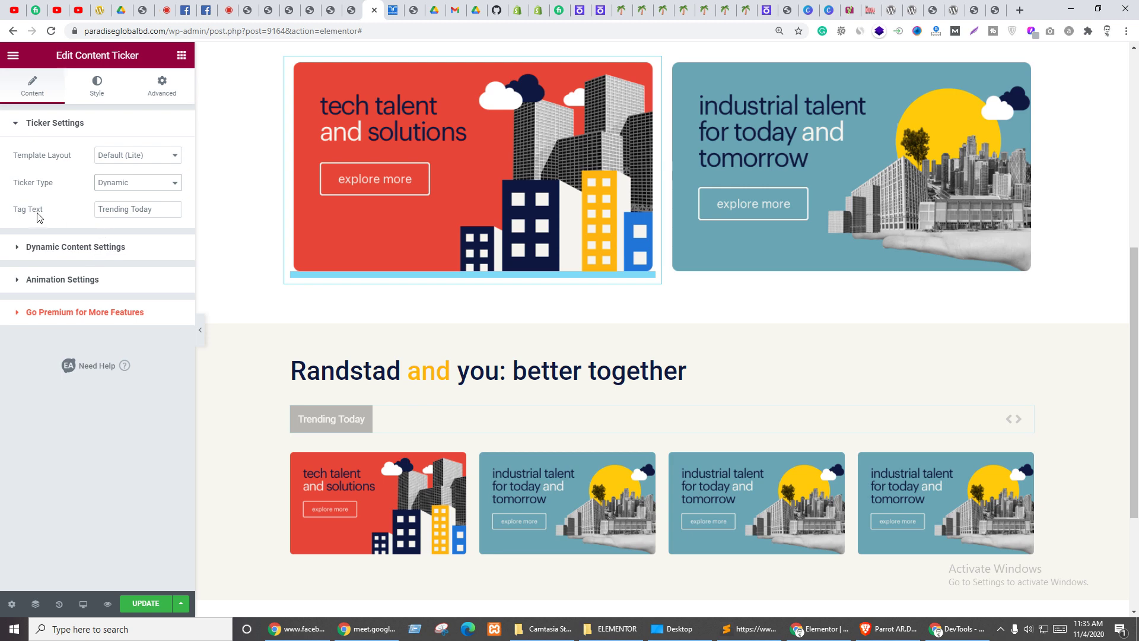
- Clear the 'Trending Today' tag text, briefly checking the ticker documentation
click(131, 211)
key(ctrl+a)
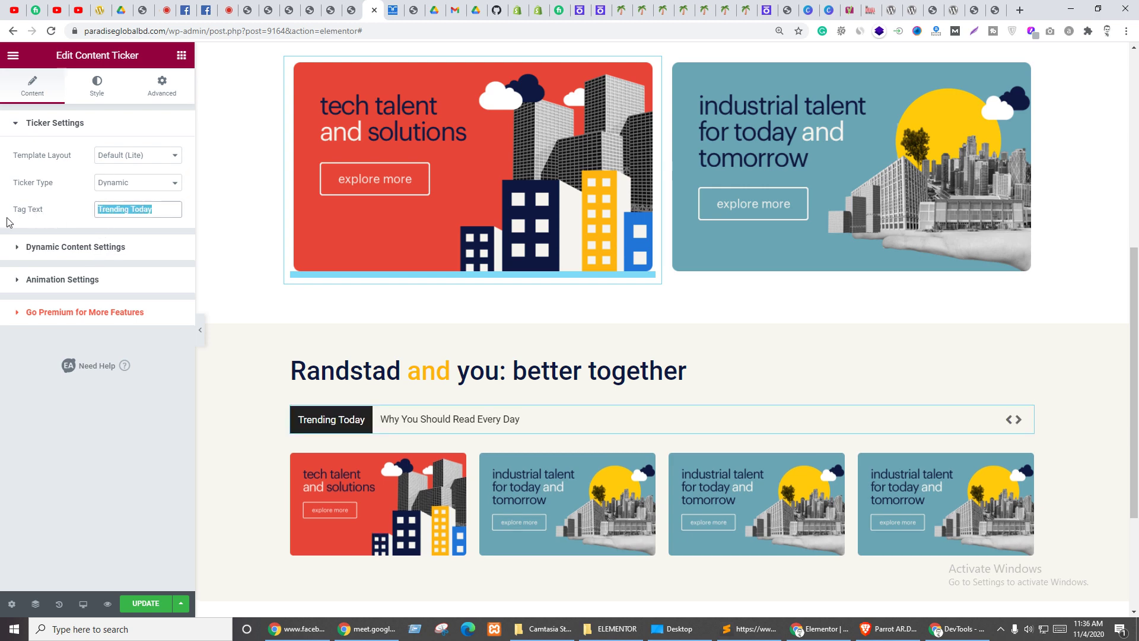
key(BackSpace)
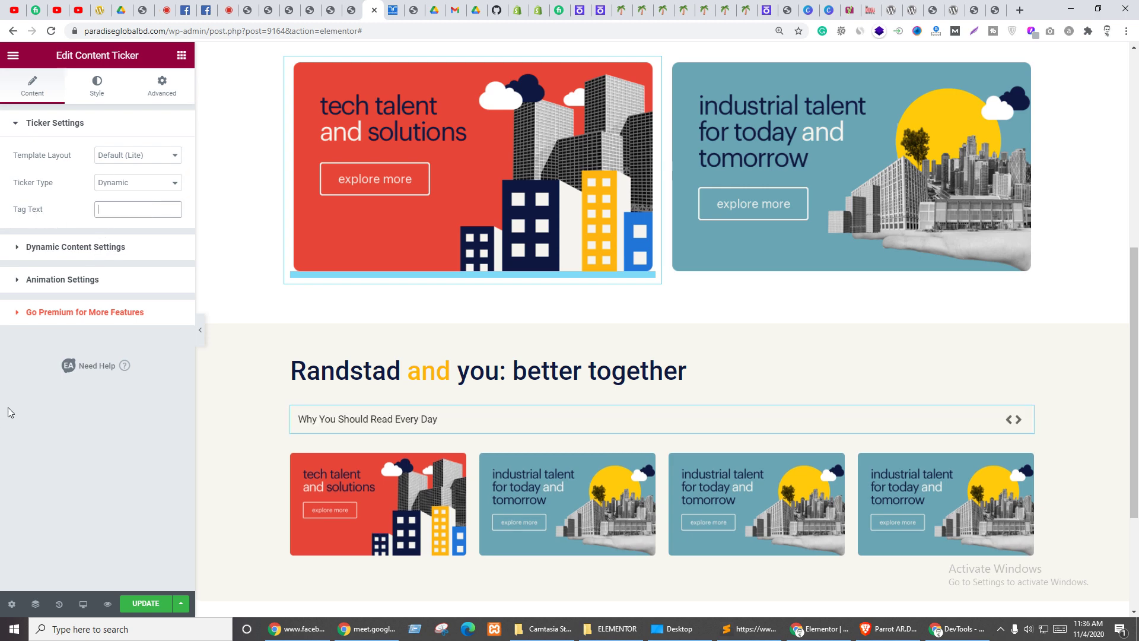
click(65, 366)
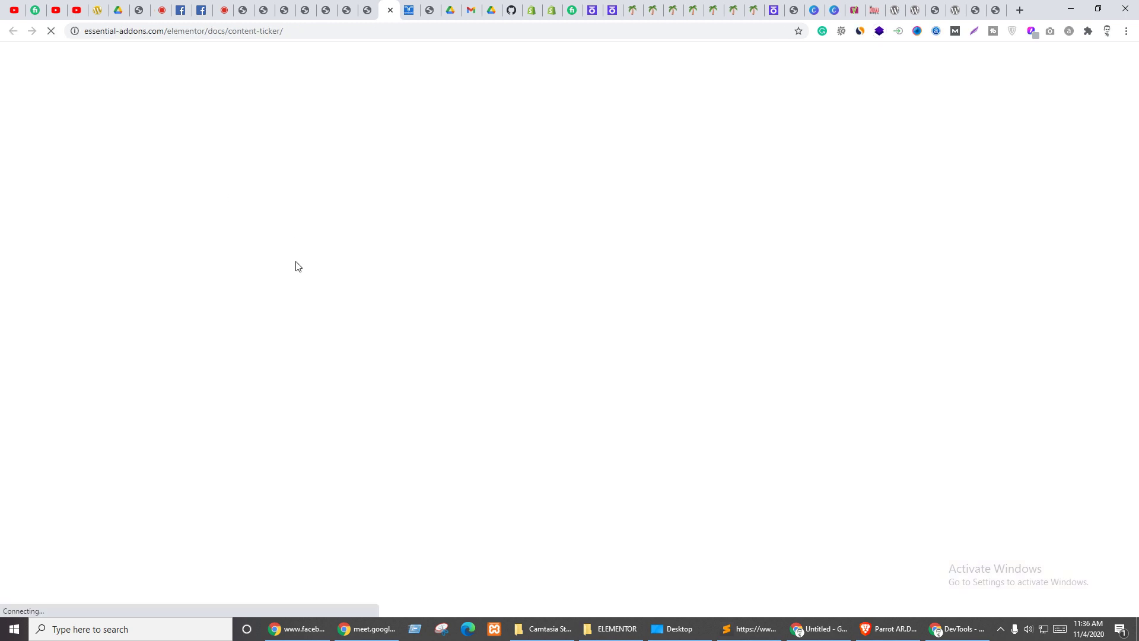
key(ctrl+w)
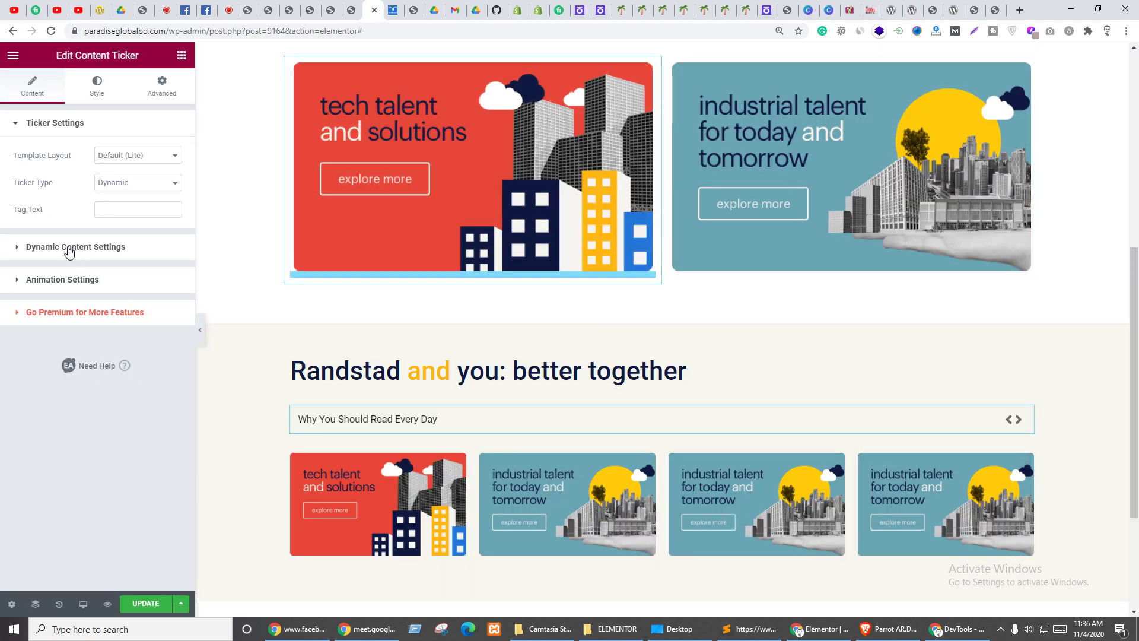
- Set the Content Ticker's dynamic content source to Events instead of Posts
click(69, 252)
click(135, 186)
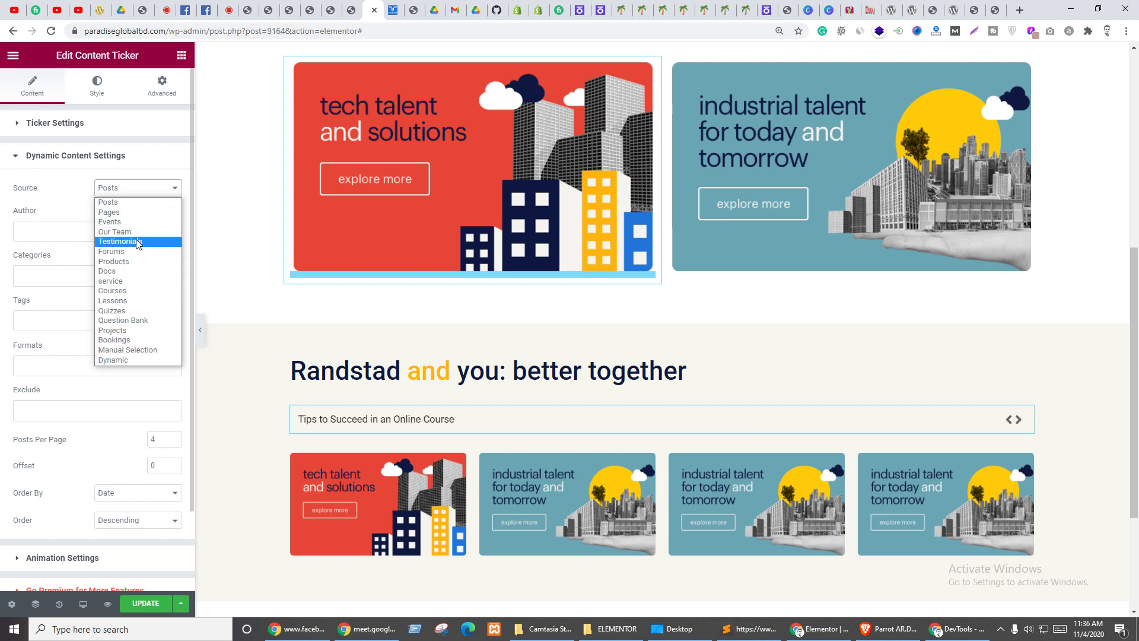
click(129, 222)
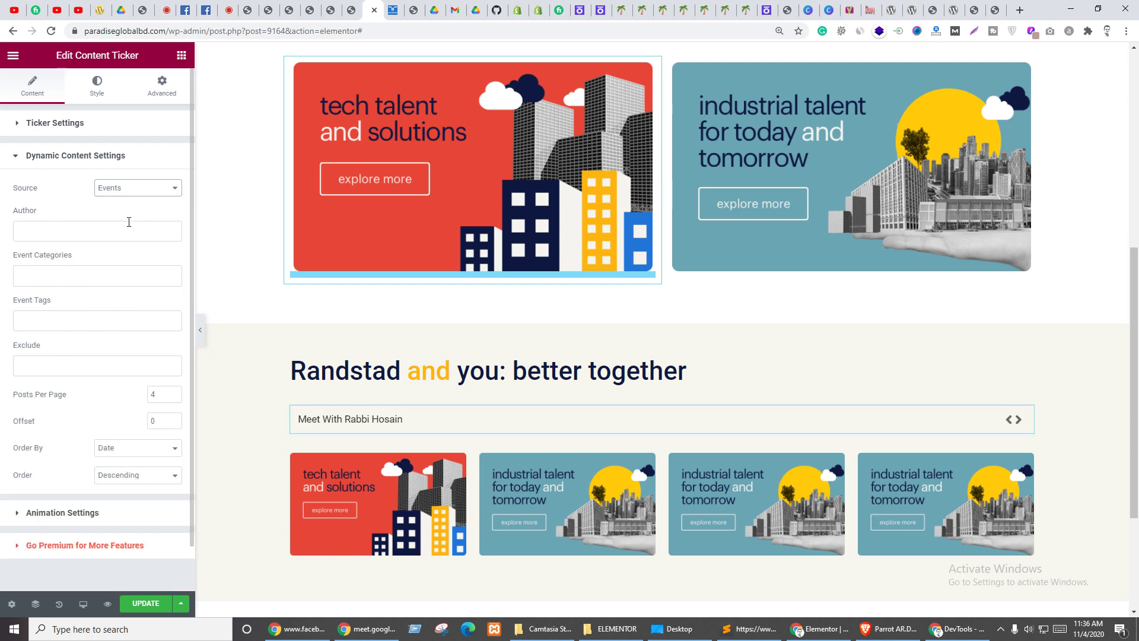
click(49, 231)
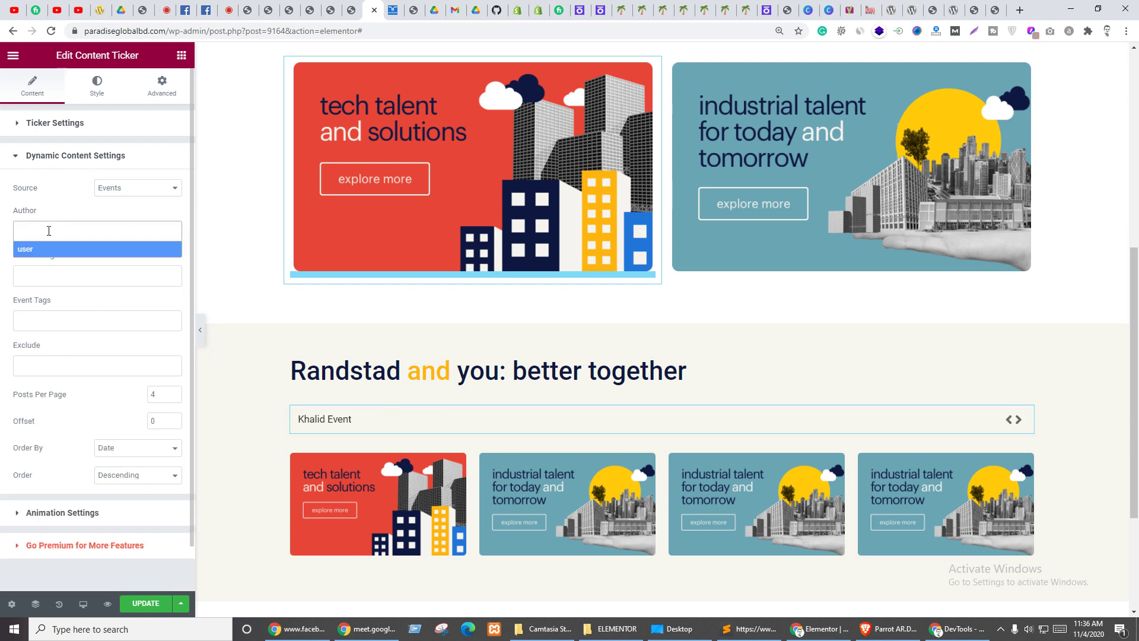
click(44, 203)
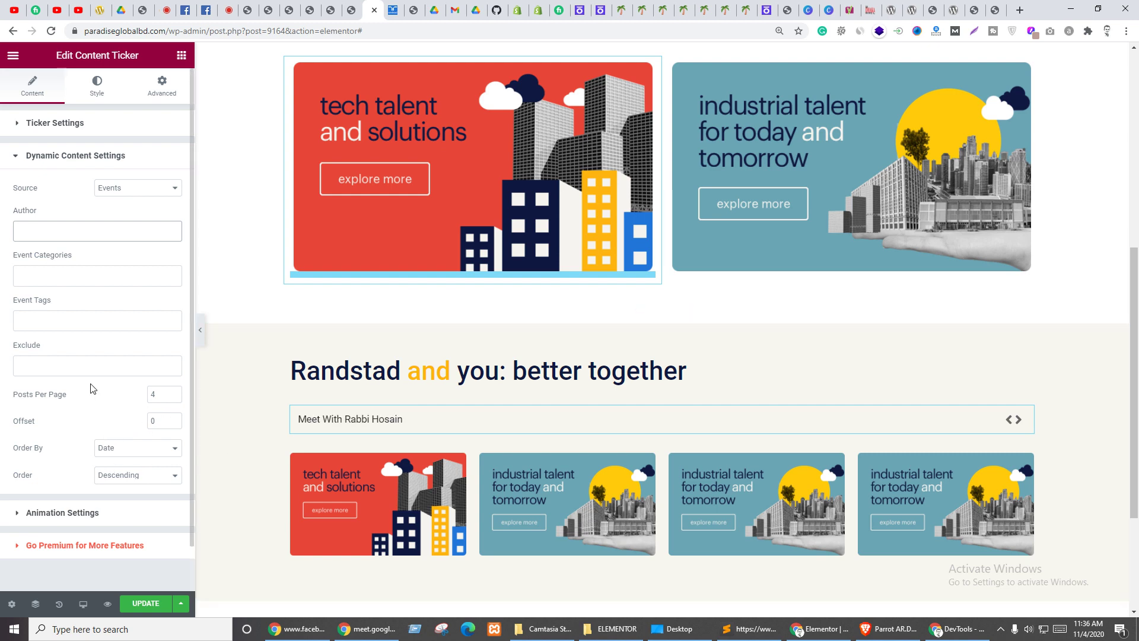
click(41, 157)
- Keep the Slide effect after trying Fade, show one item, and set item spacing to 0
click(57, 190)
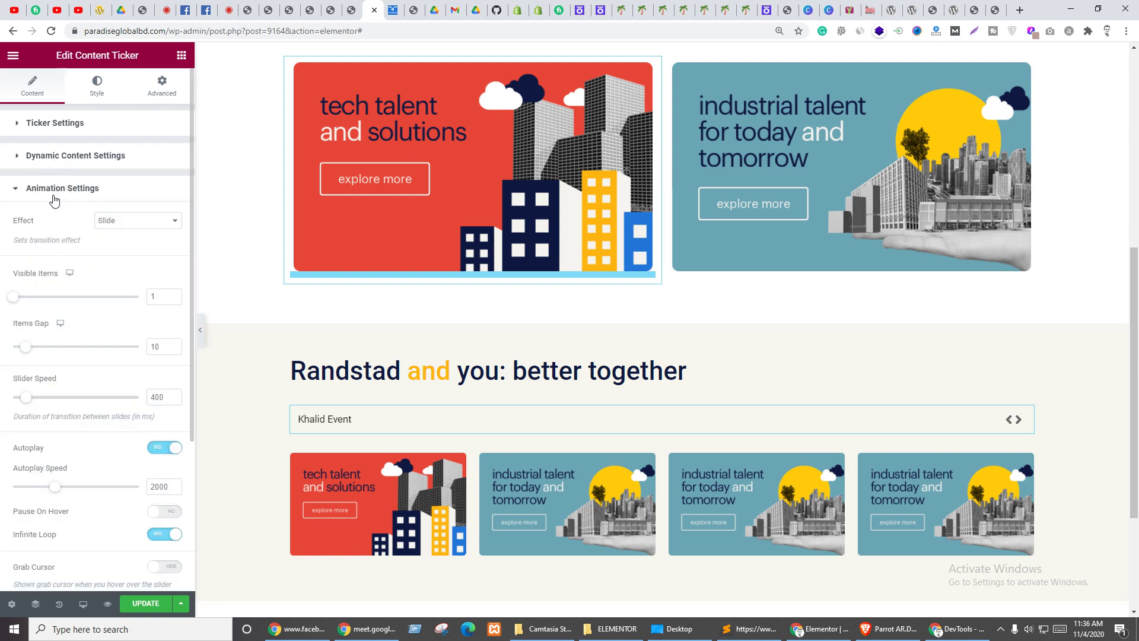
click(111, 222)
click(113, 245)
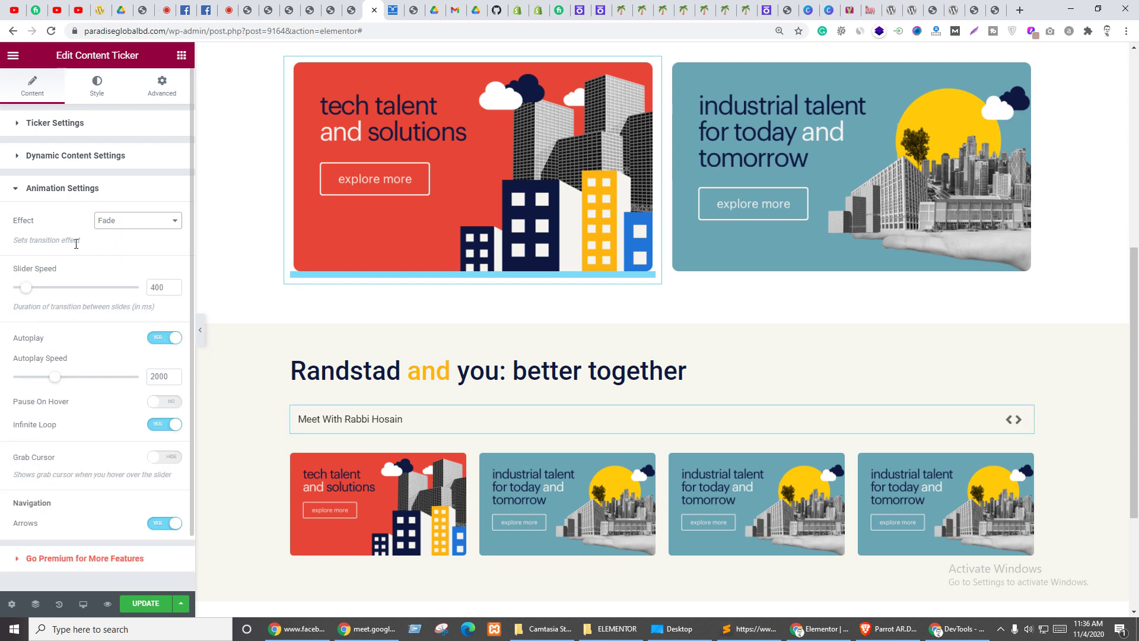
click(131, 220)
click(119, 244)
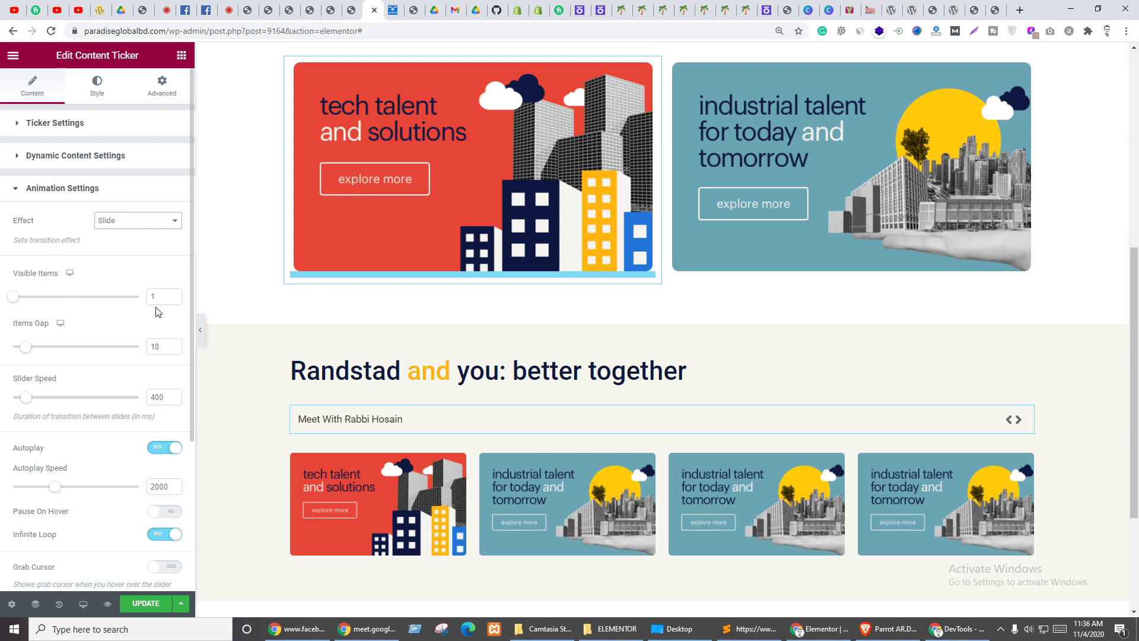
drag(13, 298, 23, 302)
drag(25, 300, 3, 301)
drag(27, 351, 3, 347)
- Make the ticker pause on hover and leave the grab cursor off
scroll(95, 389, down, 2)
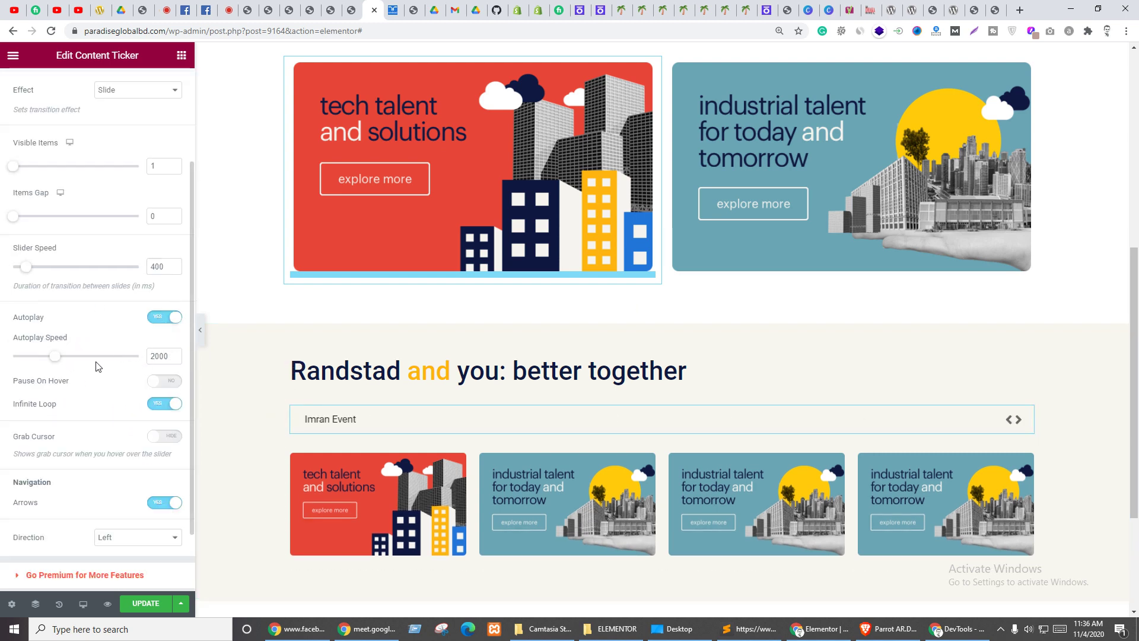
scroll(92, 338, down, 1)
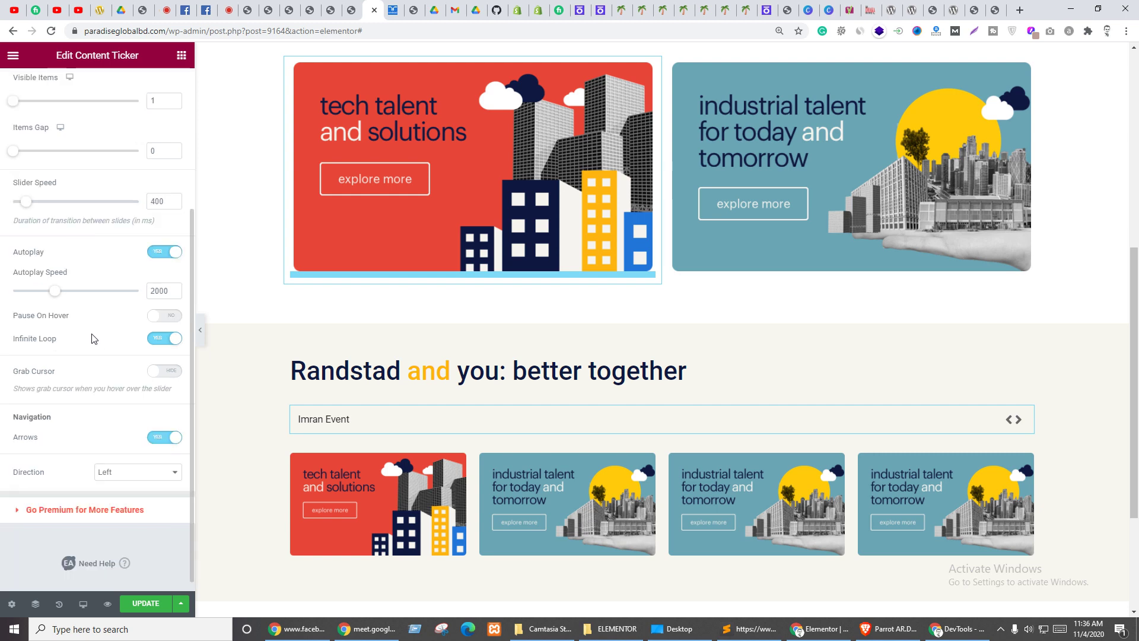
click(162, 316)
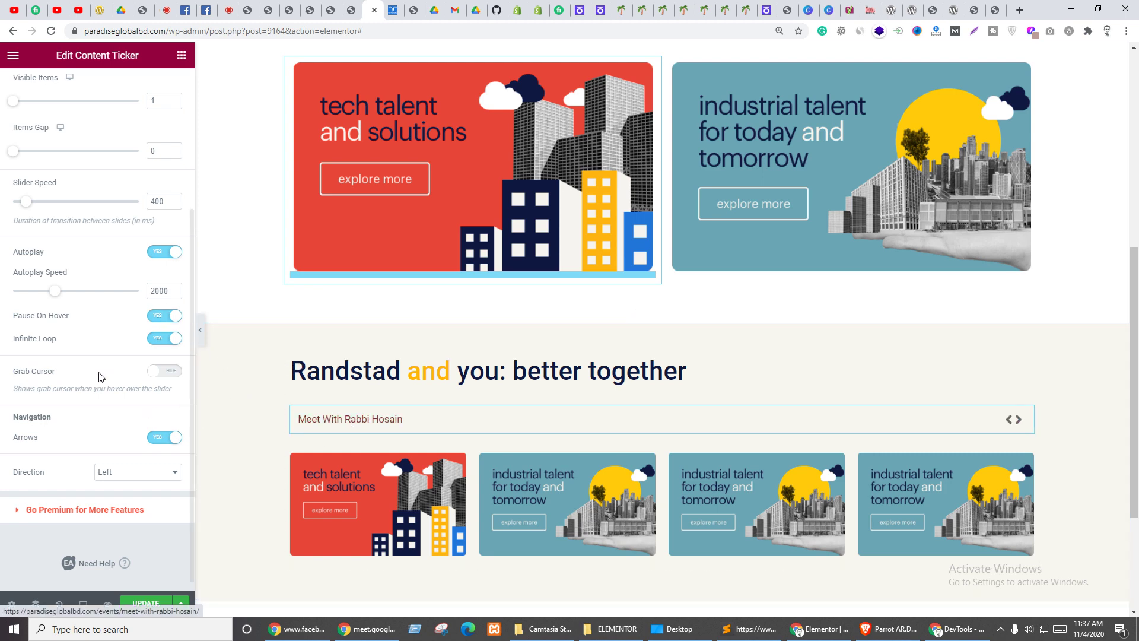
scroll(79, 356, down, 1)
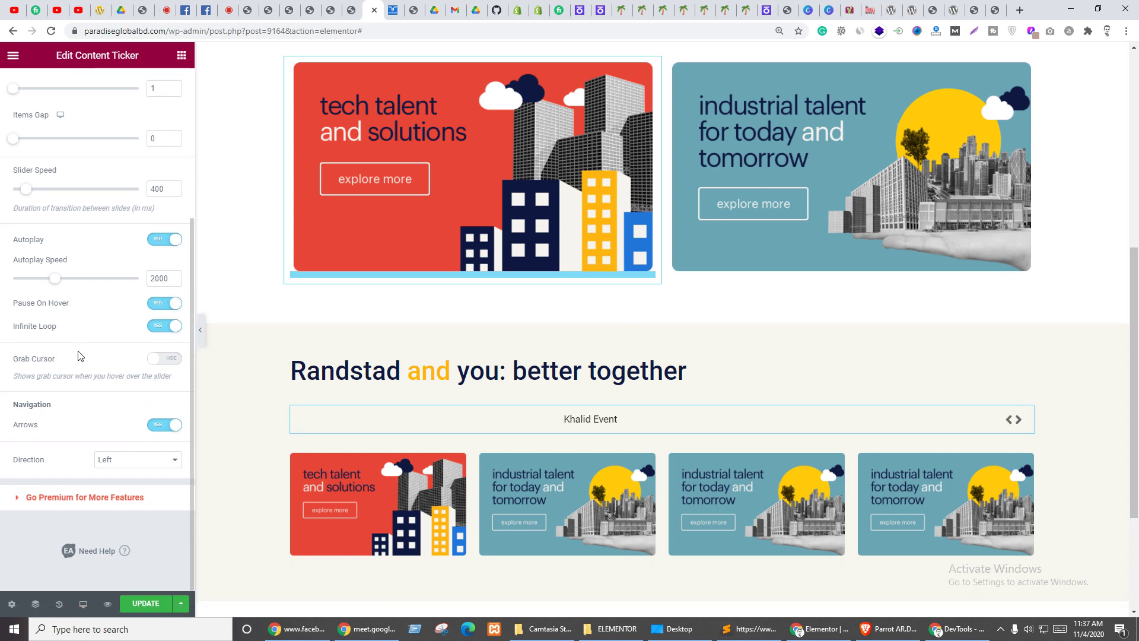
click(173, 360)
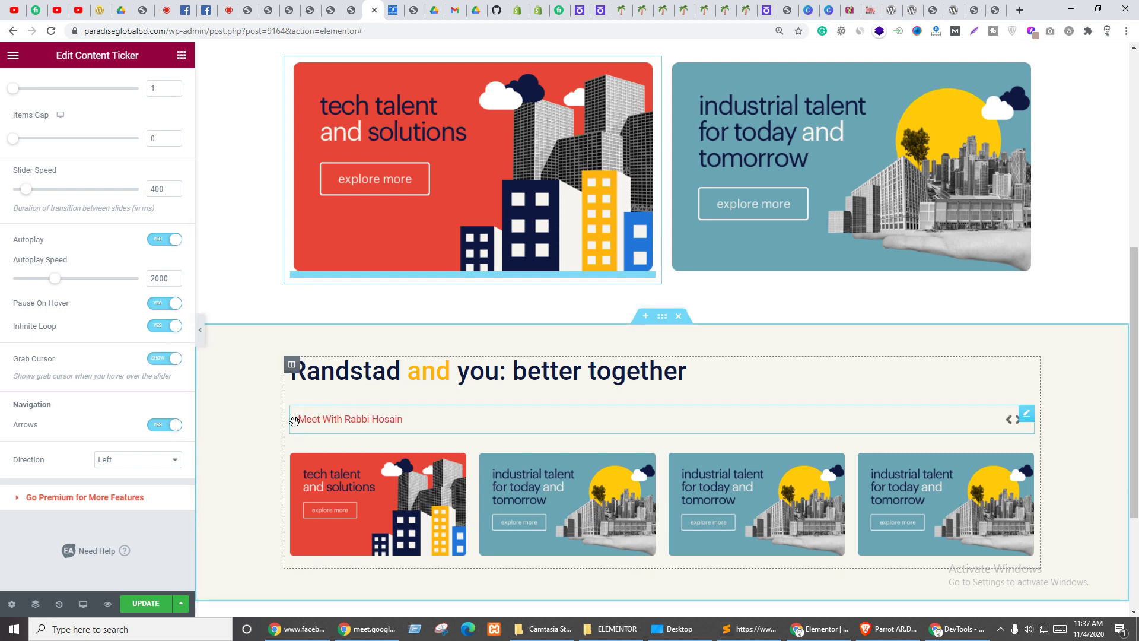
click(169, 360)
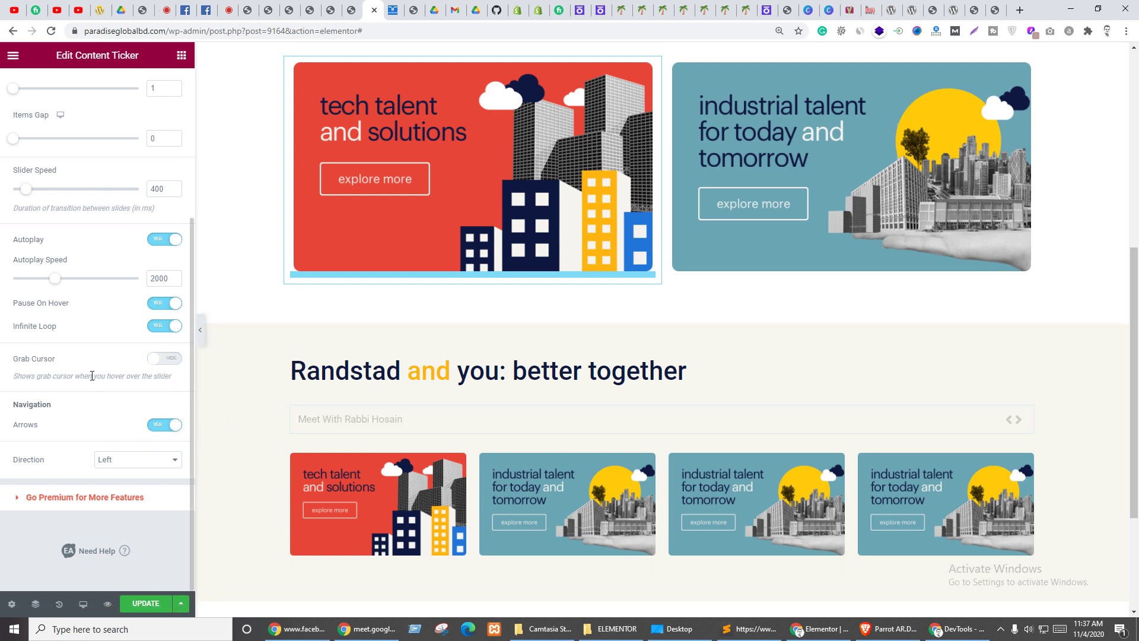
- Turn the ticker's arrows off and set its direction to Right
click(166, 432)
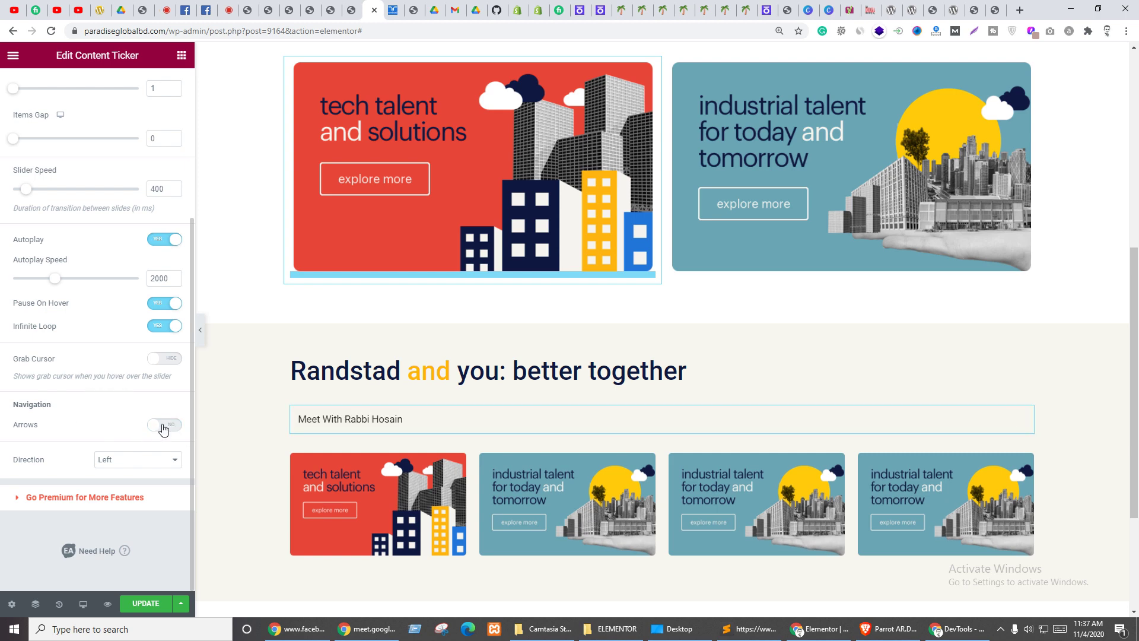
click(110, 458)
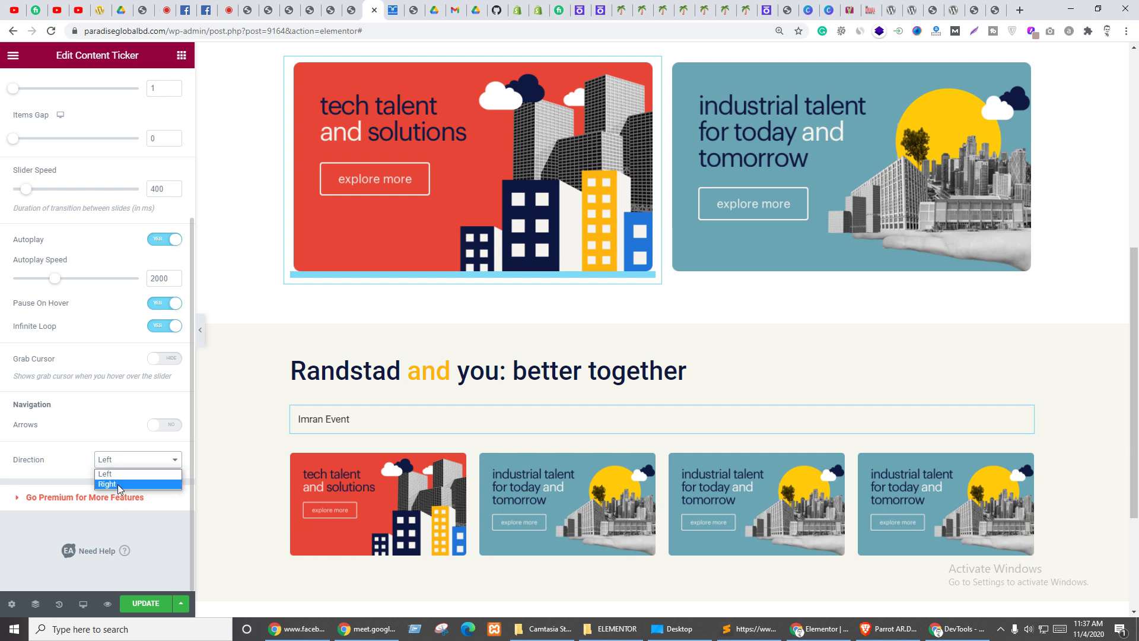
click(113, 485)
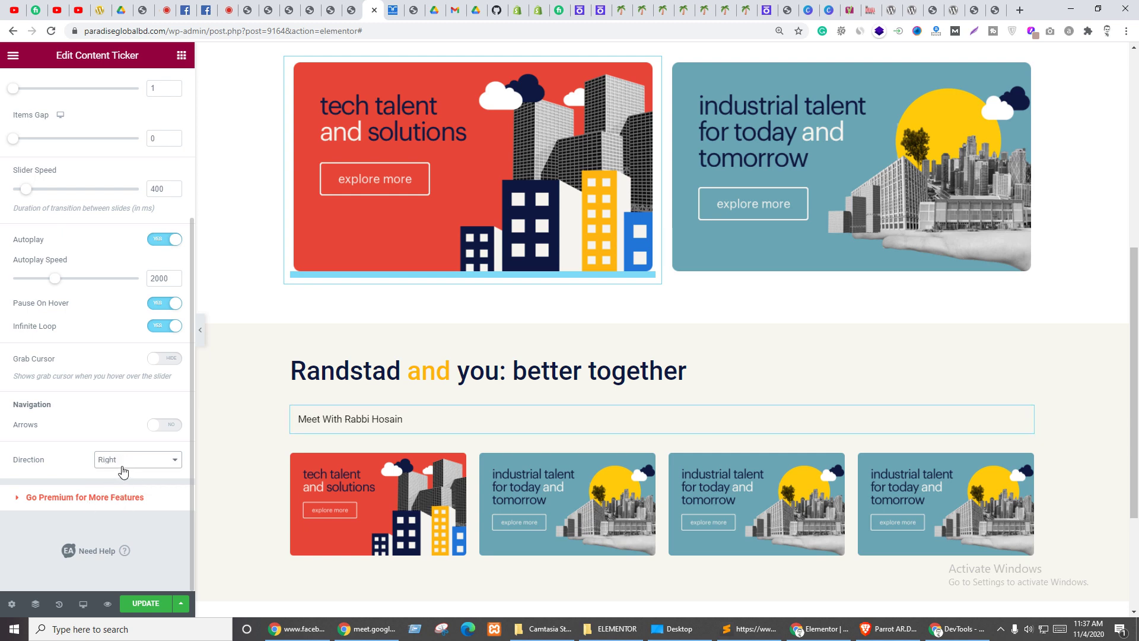
key(ctrl+Tab)
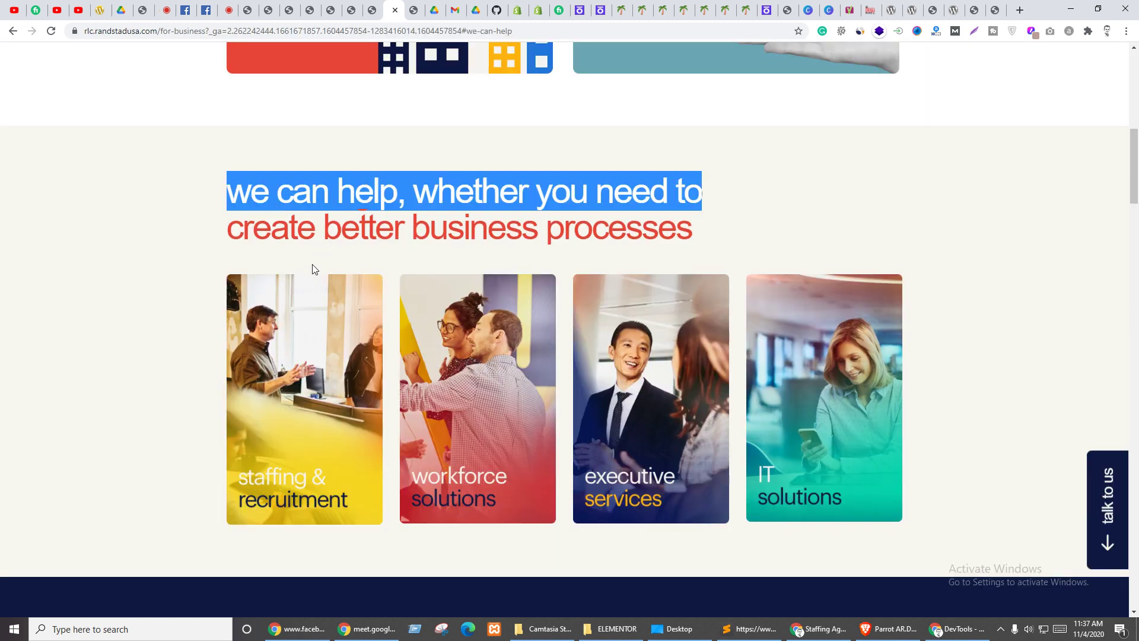
key(ctrl+shift+Tab)
scroll(116, 164, up, 4)
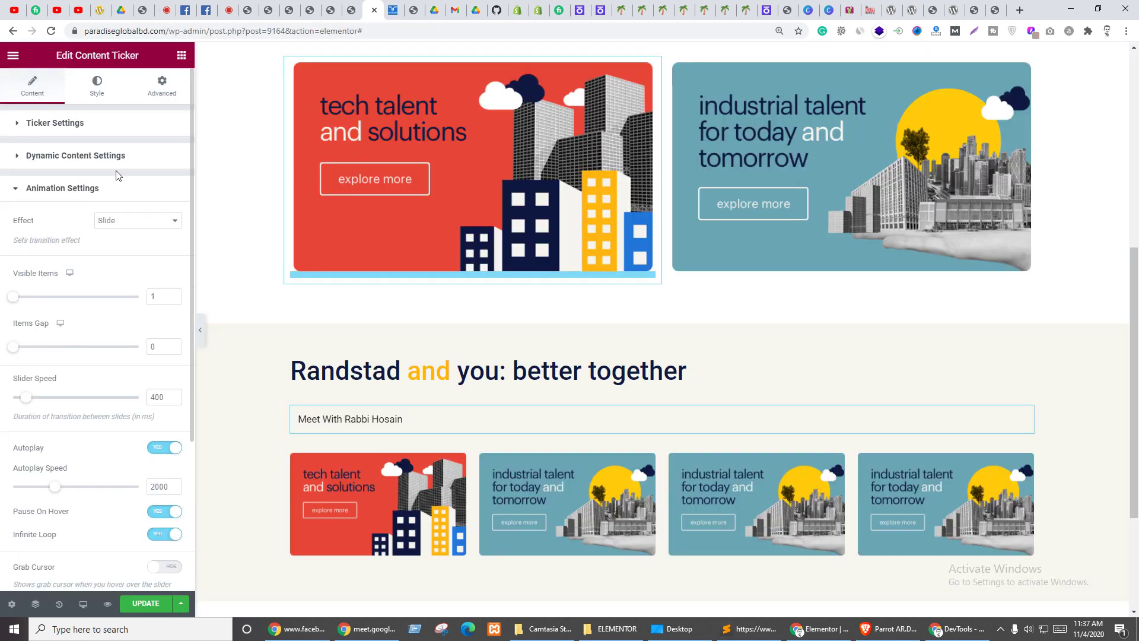
- Copy the yellow colour code ffb606 from the 'better together' heading's HTML
click(95, 95)
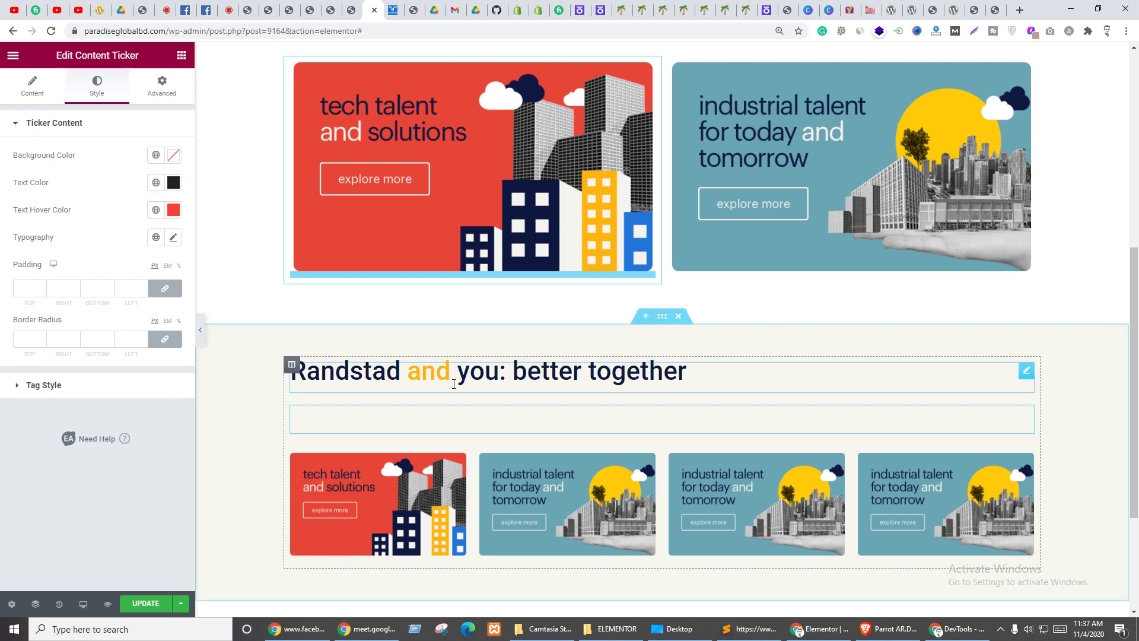
click(434, 370)
double_click(430, 370)
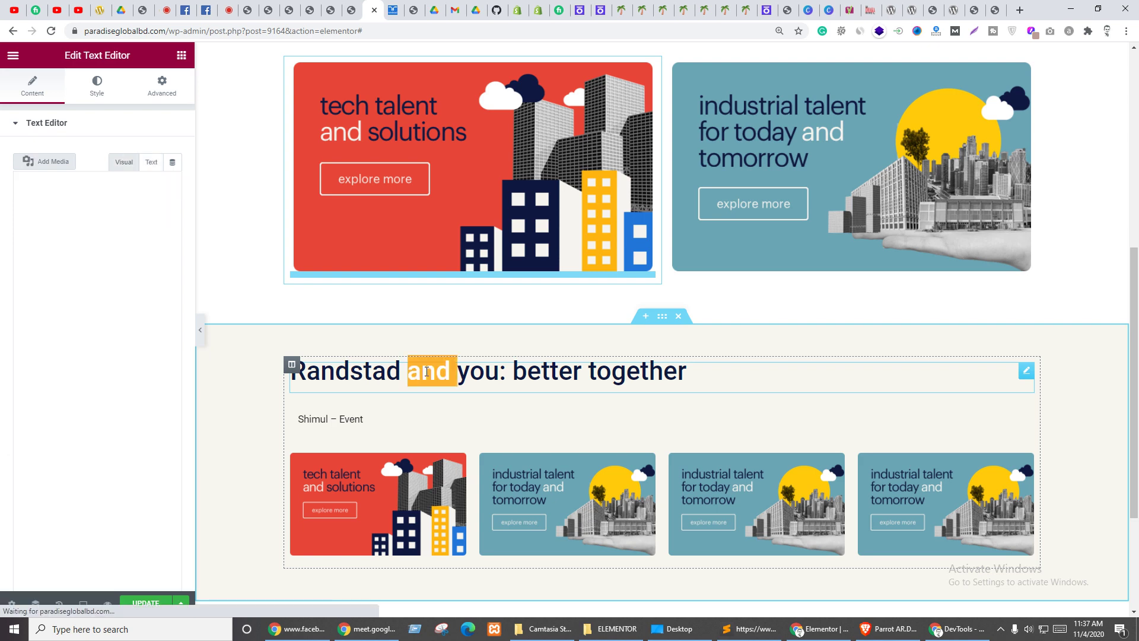
click(71, 295)
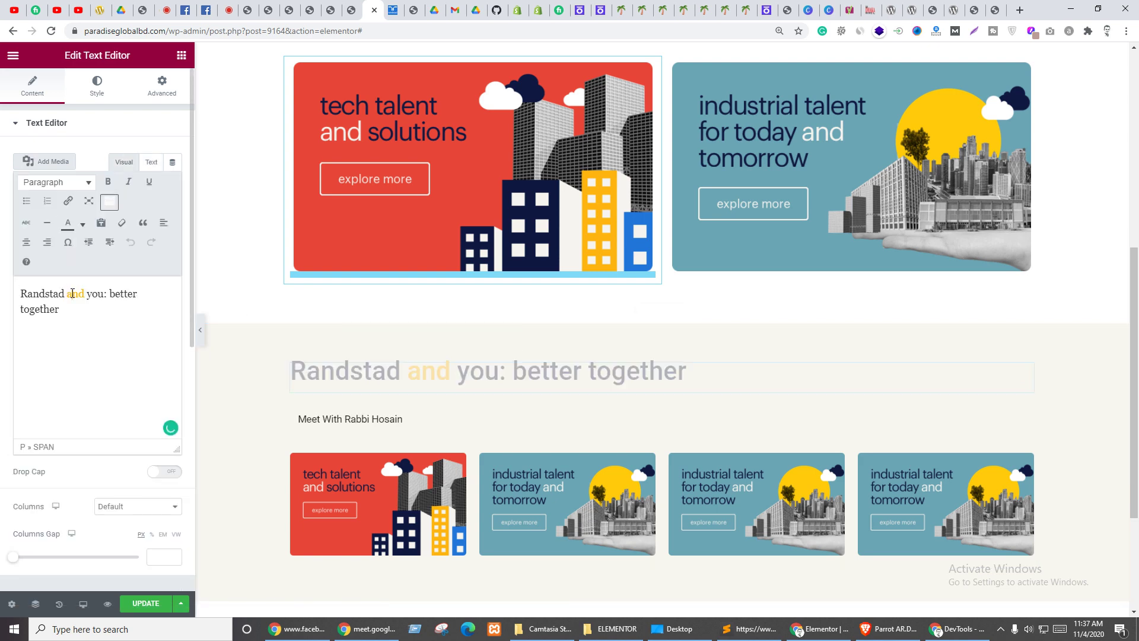
click(150, 162)
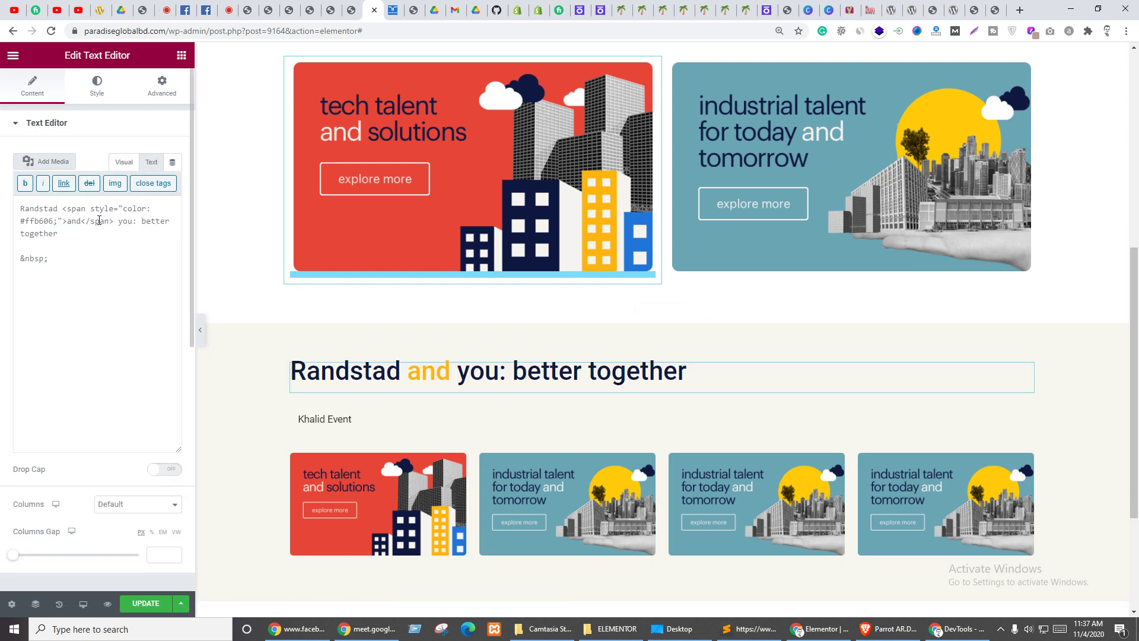
double_click(41, 221)
key(ctrl+c)
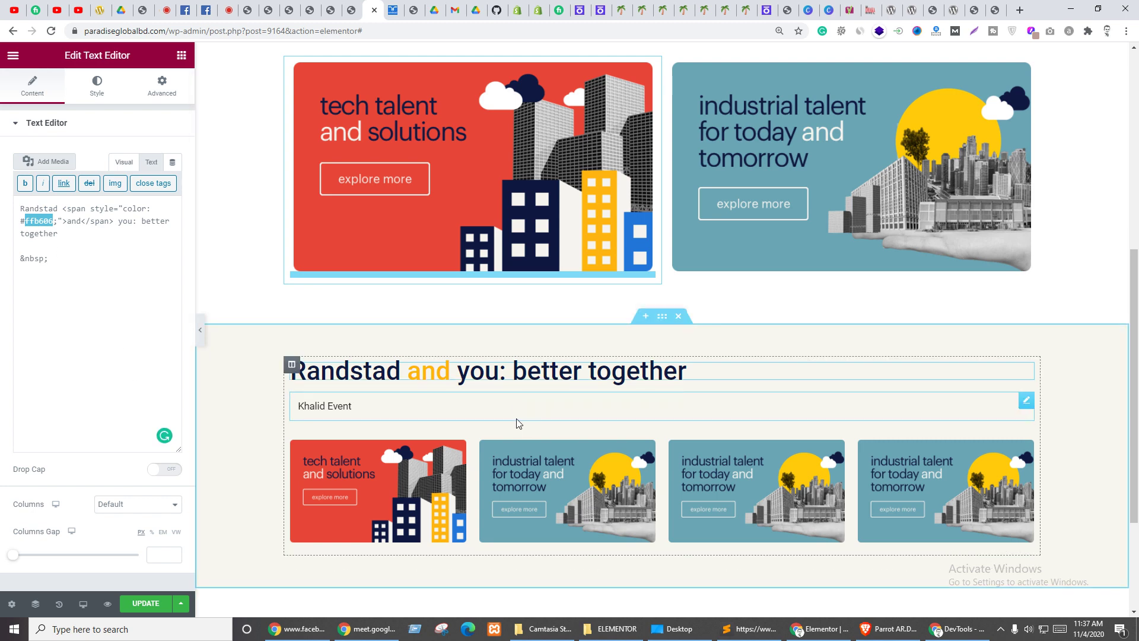
- Paste #ffb606 as the Content Ticker's text hover colour
click(442, 408)
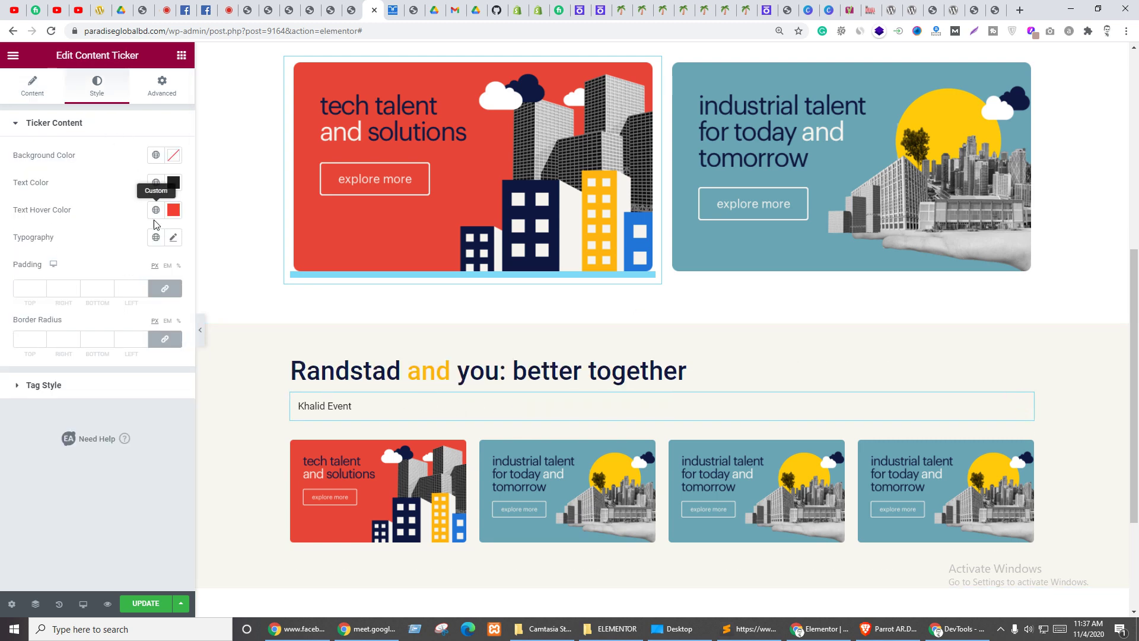
click(173, 211)
double_click(38, 409)
key(ctrl+v)
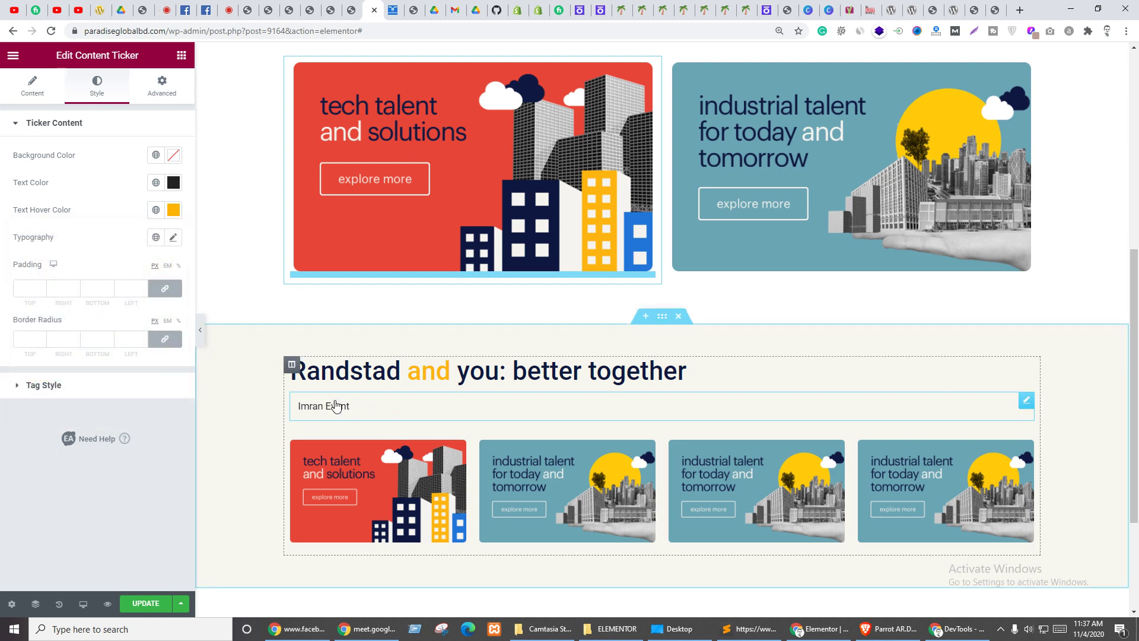
- Set the ticker typography to font size 40 and weight 500
click(175, 239)
click(151, 350)
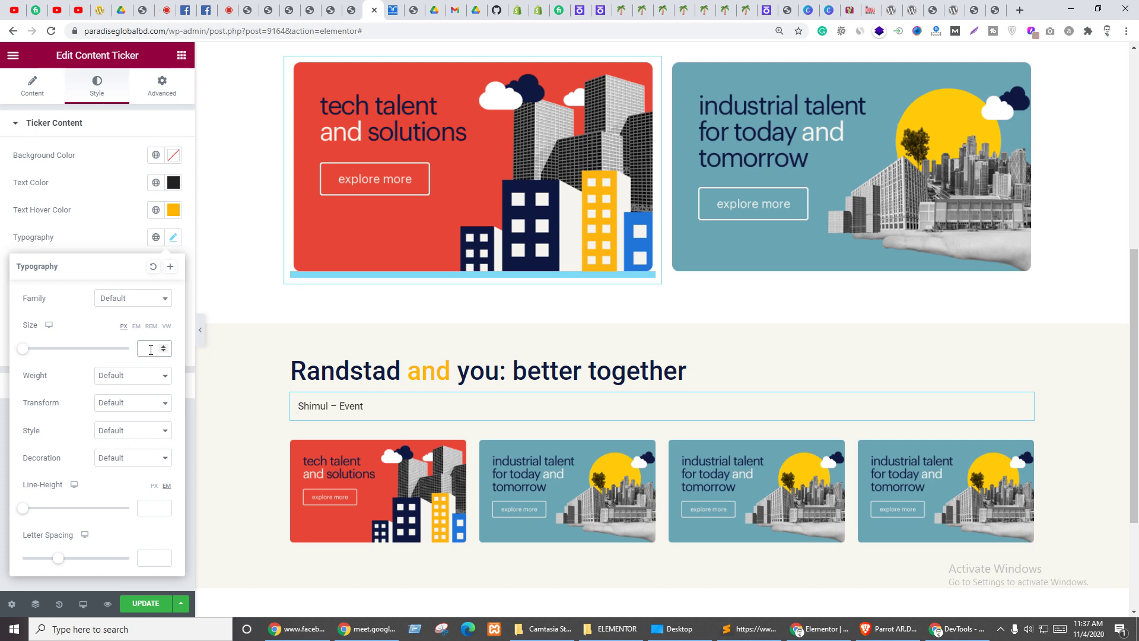
text(40)
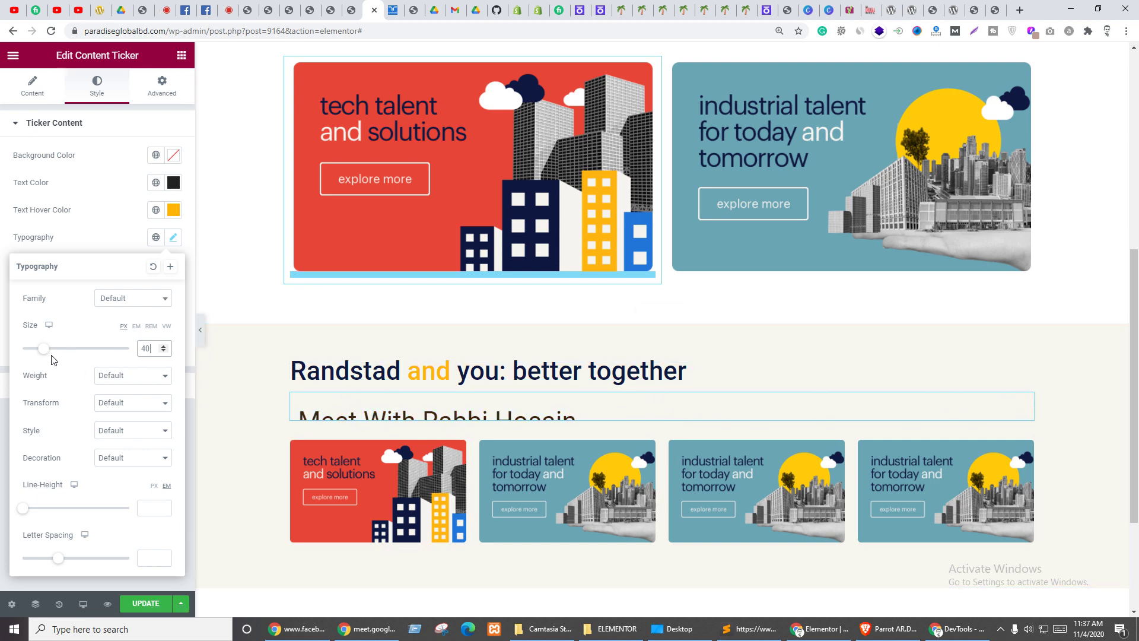
drag(43, 349, 50, 354)
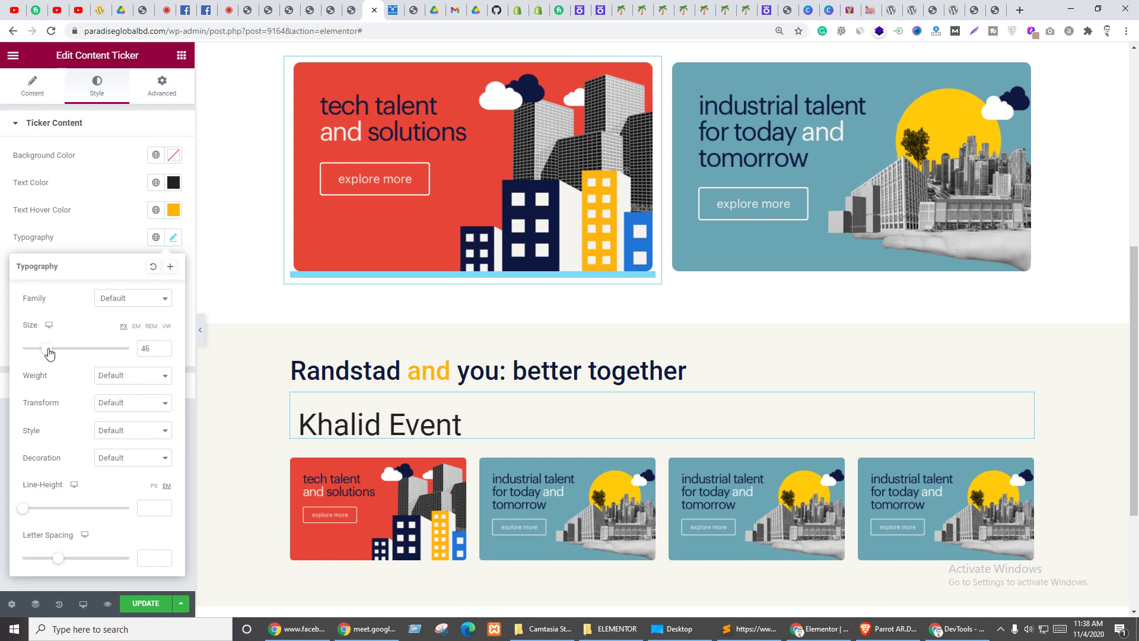
click(165, 352)
click(164, 351)
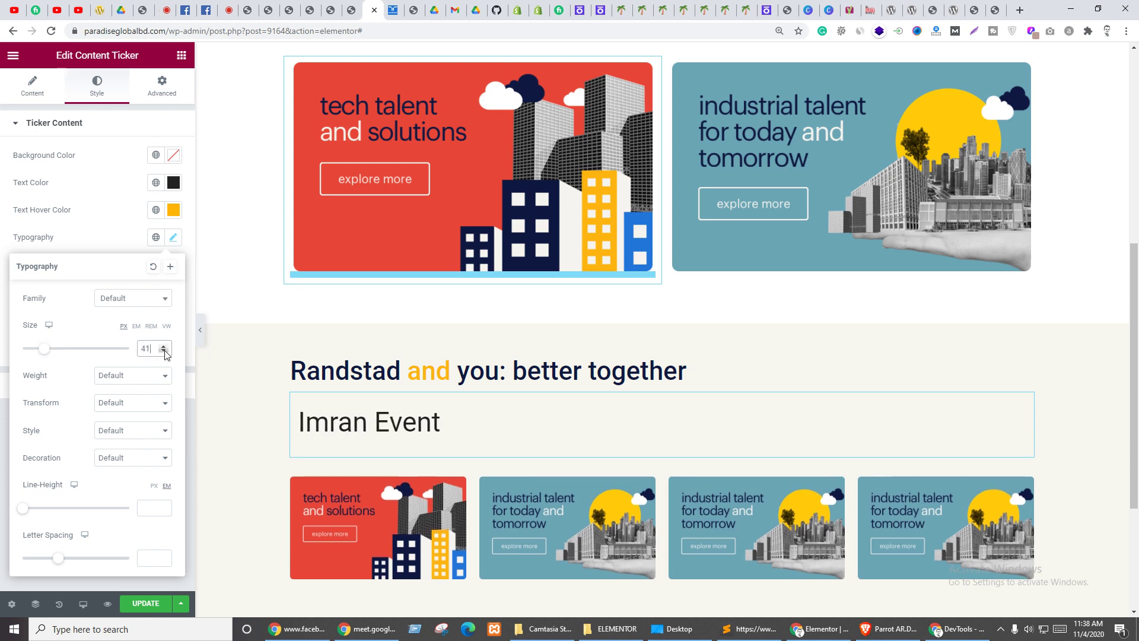
click(164, 351)
click(164, 351)
click(164, 352)
click(164, 352)
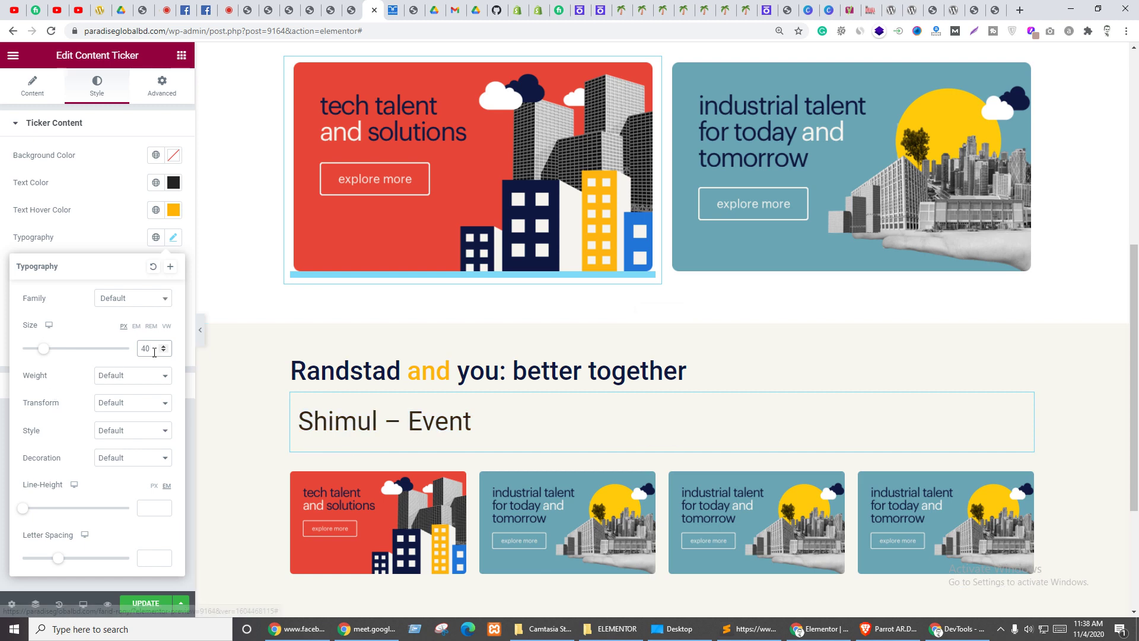
click(119, 376)
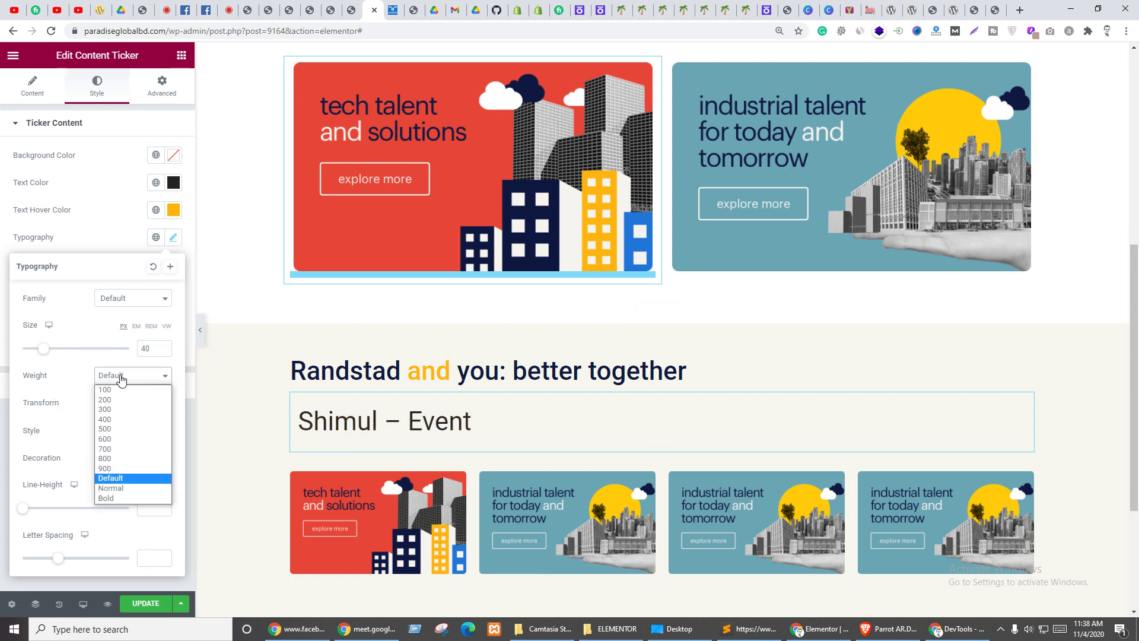
click(113, 428)
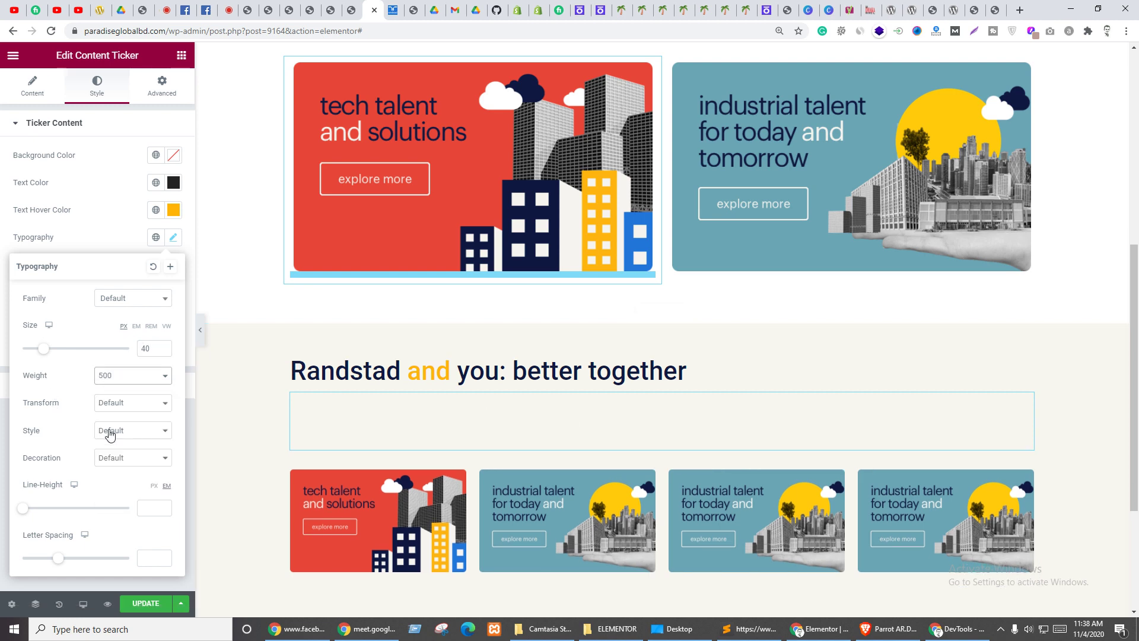
- Retype the font size, set line height 1, and give the ticker padding 0
drag(148, 348, 139, 351)
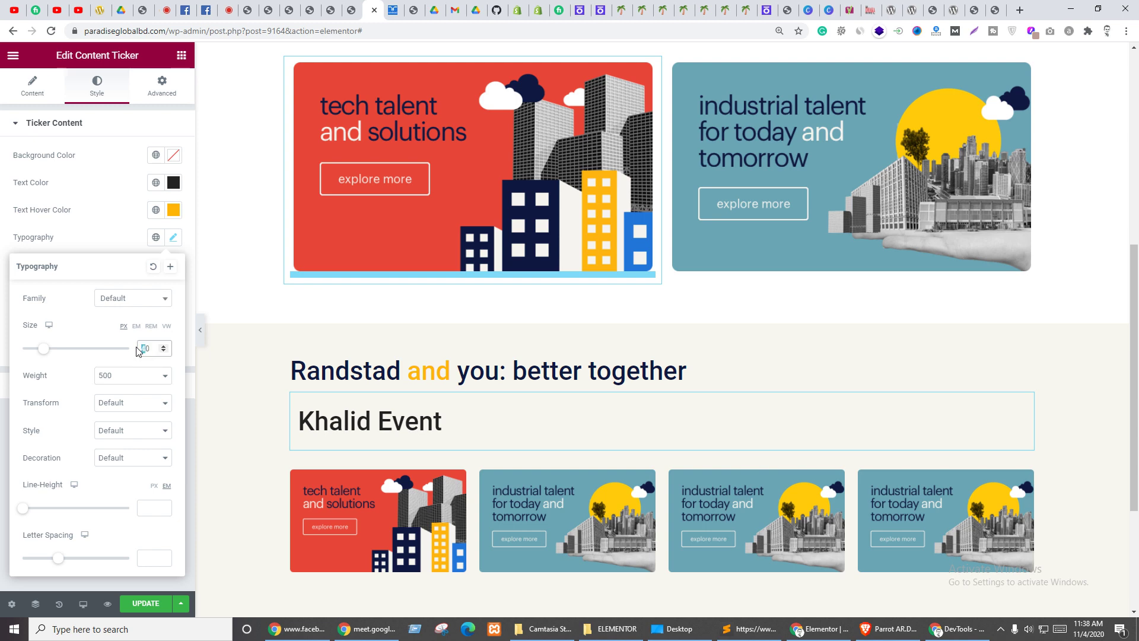
text(3)
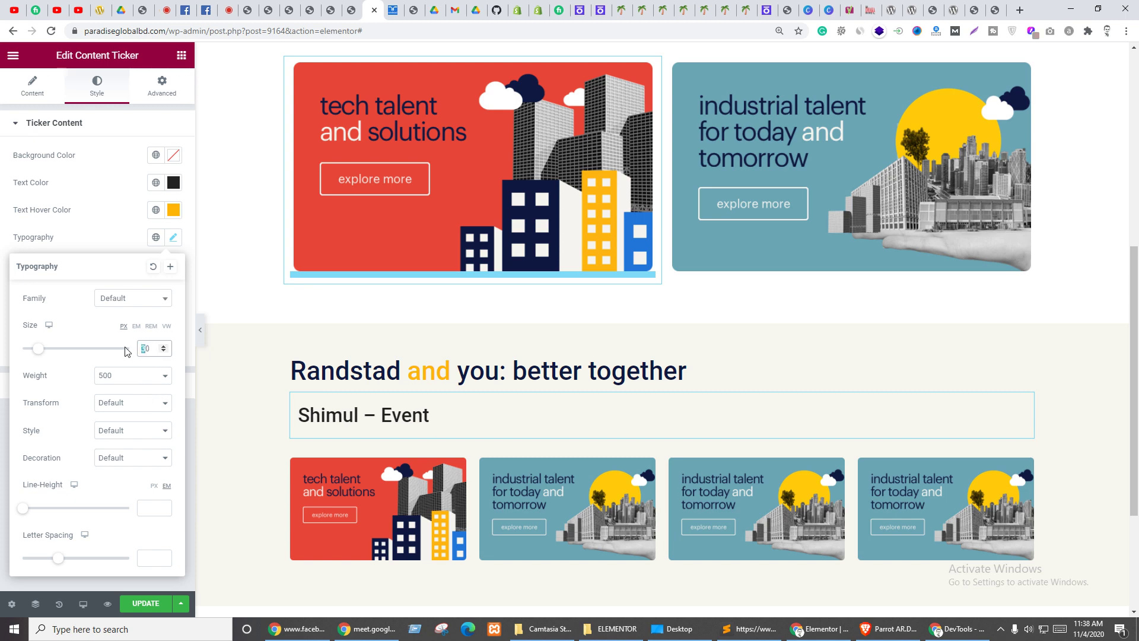
text(4)
click(149, 507)
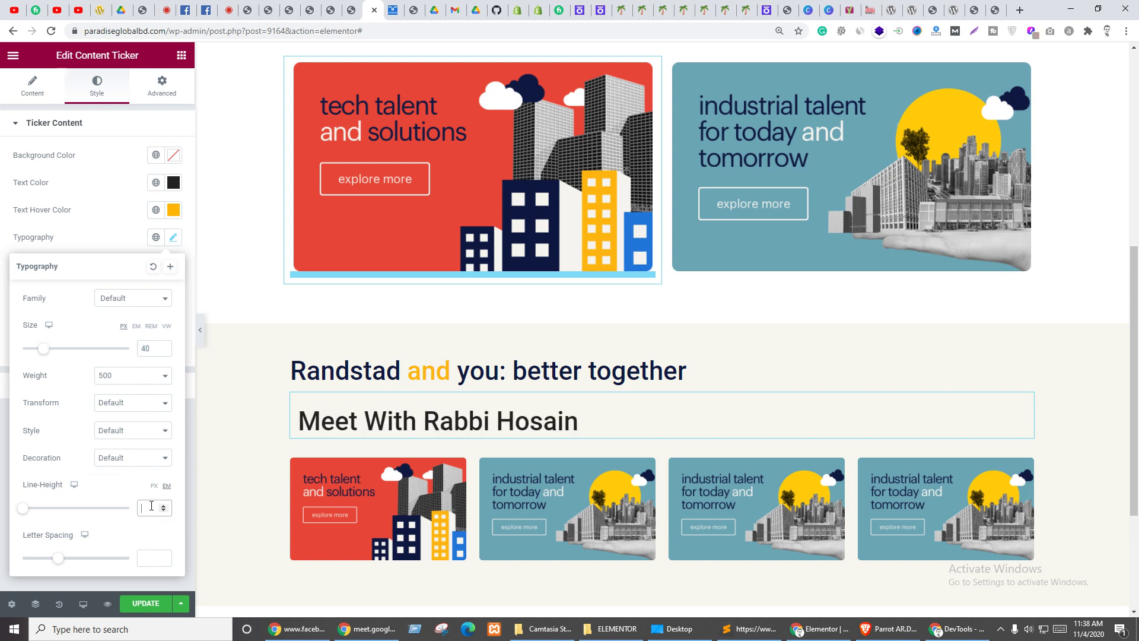
text(1)
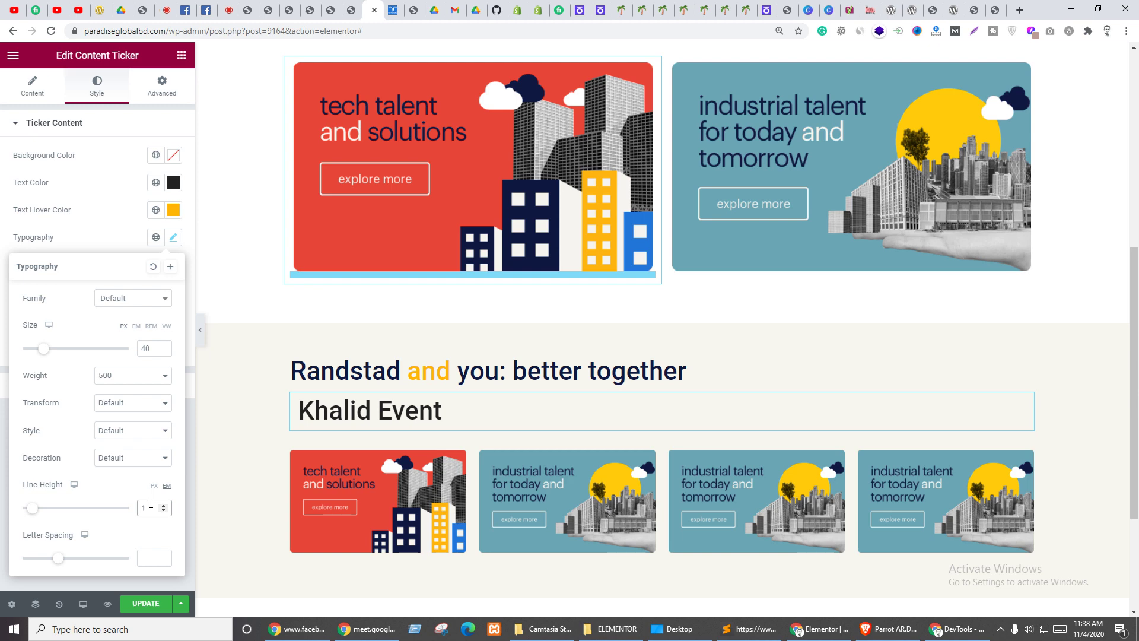
click(76, 191)
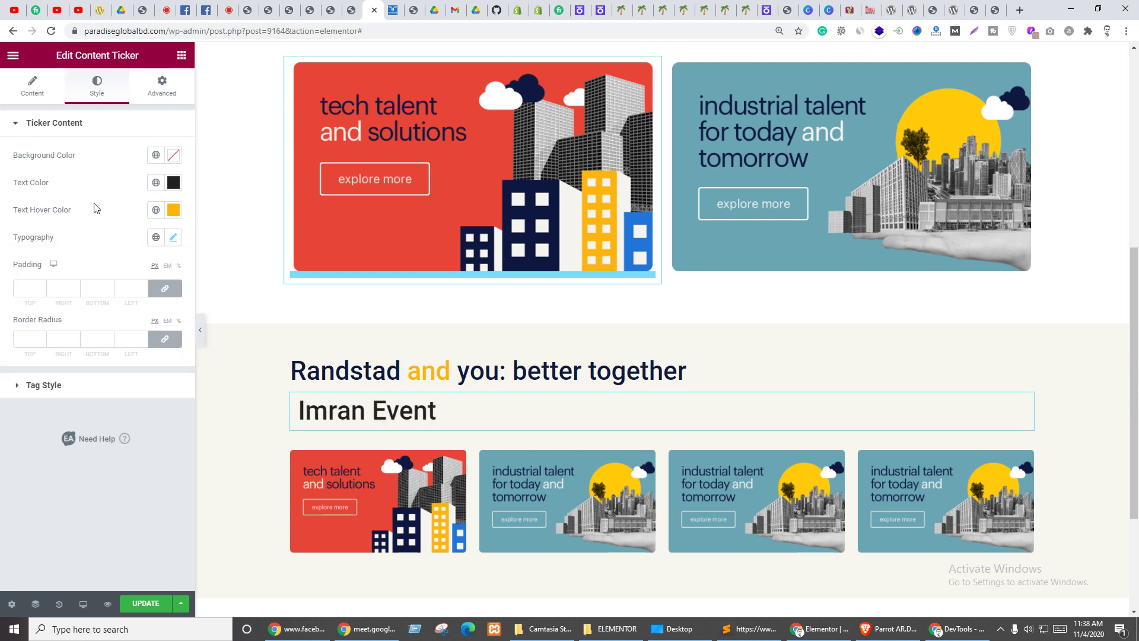
click(28, 288)
text(0)
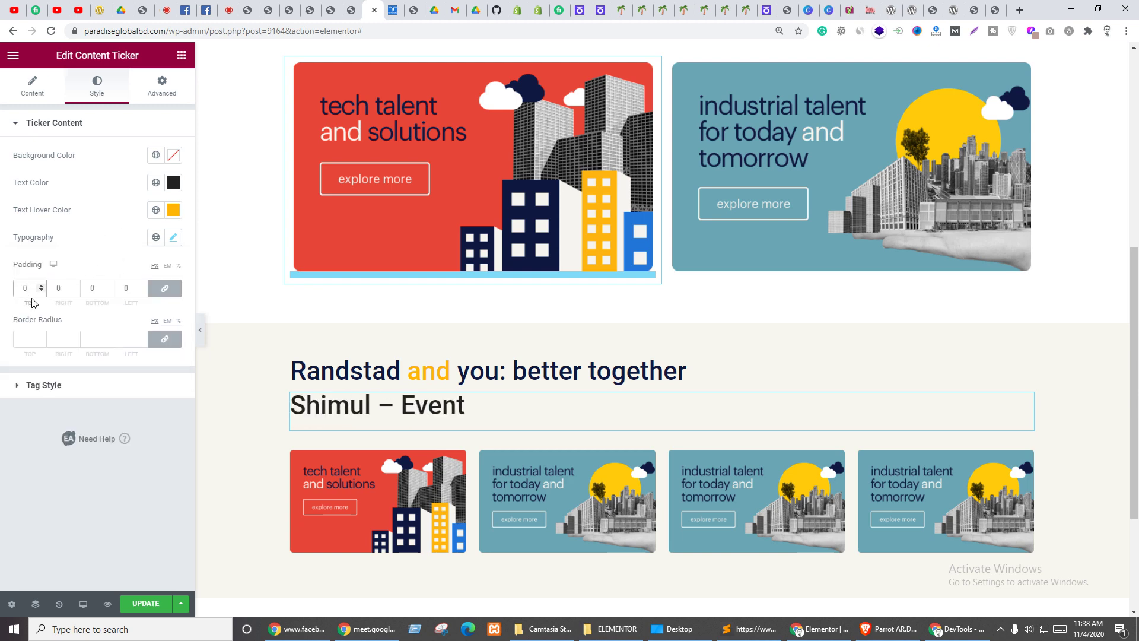